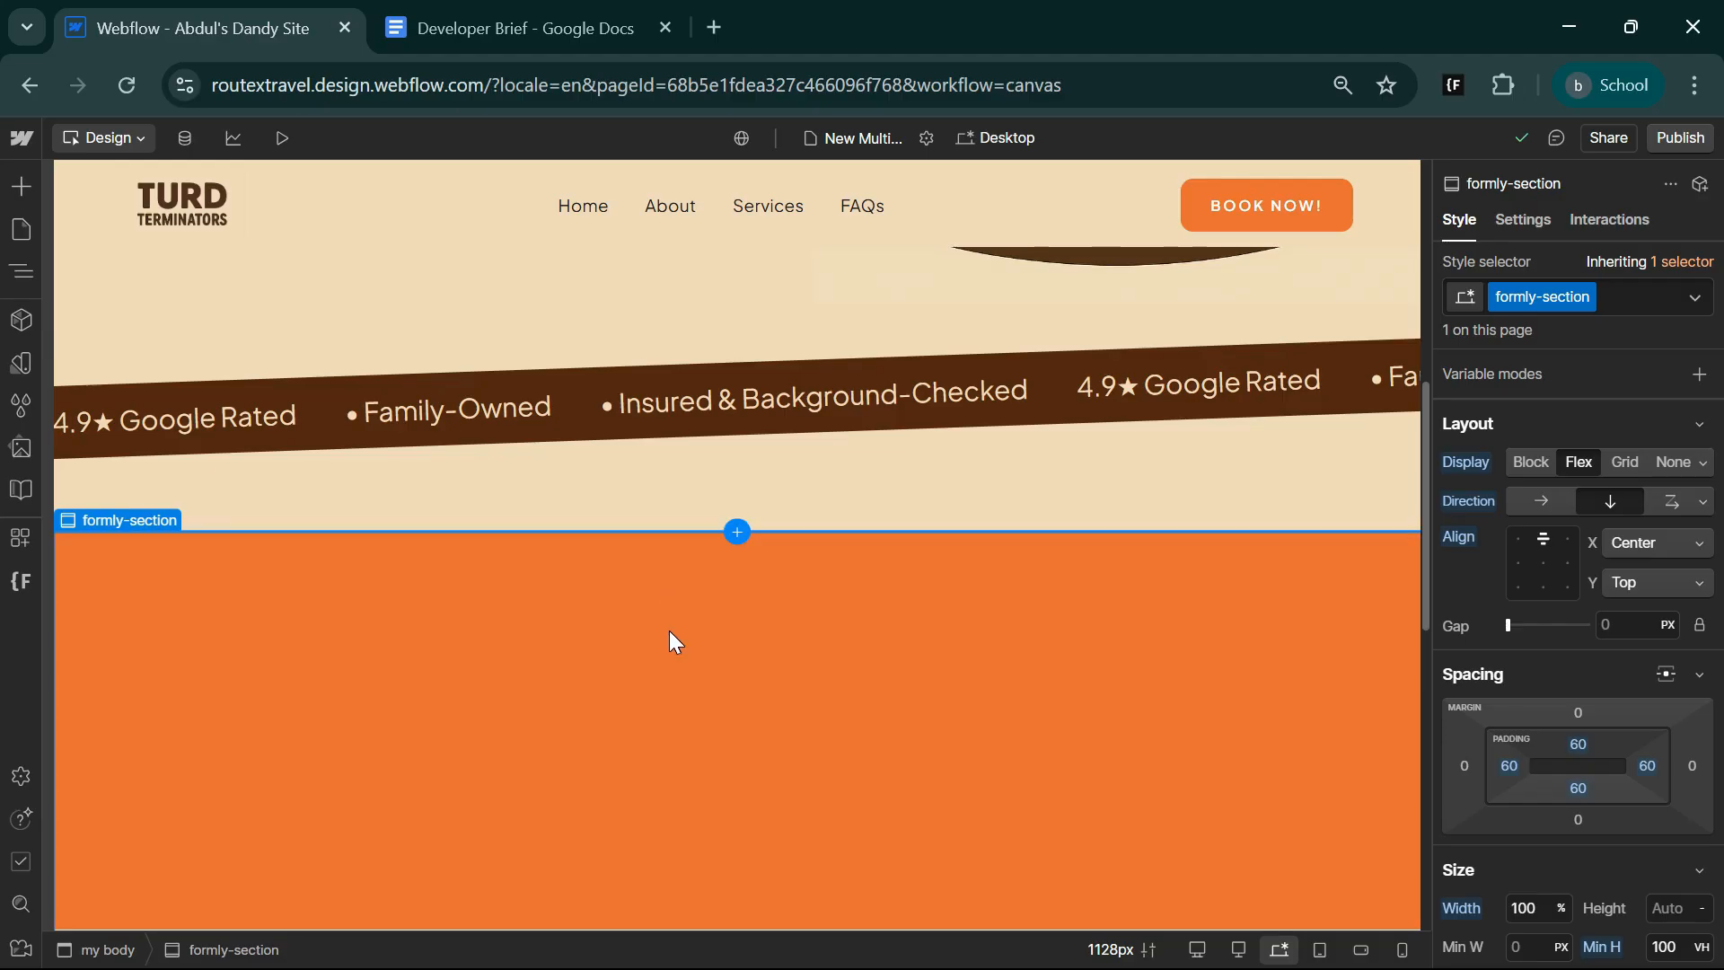
scroll(672, 636, "down", 3)
scroll(666, 636, "up", 1)
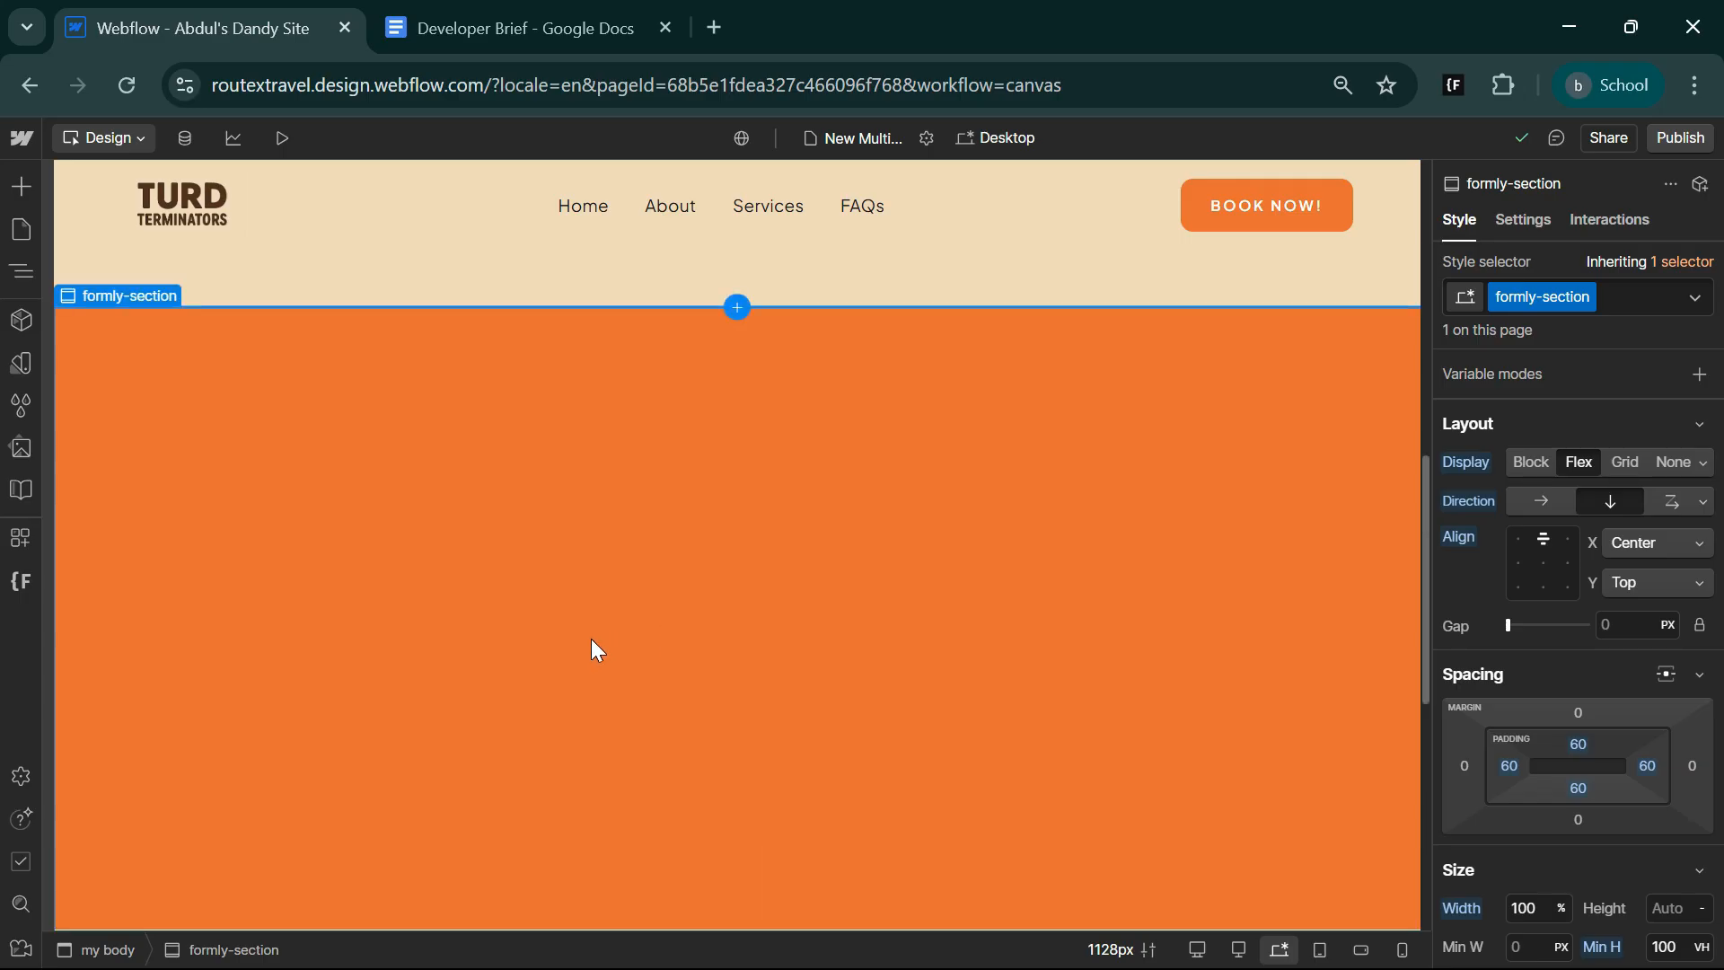
scroll(566, 678, "up", 5)
scroll(536, 741, "up", 3)
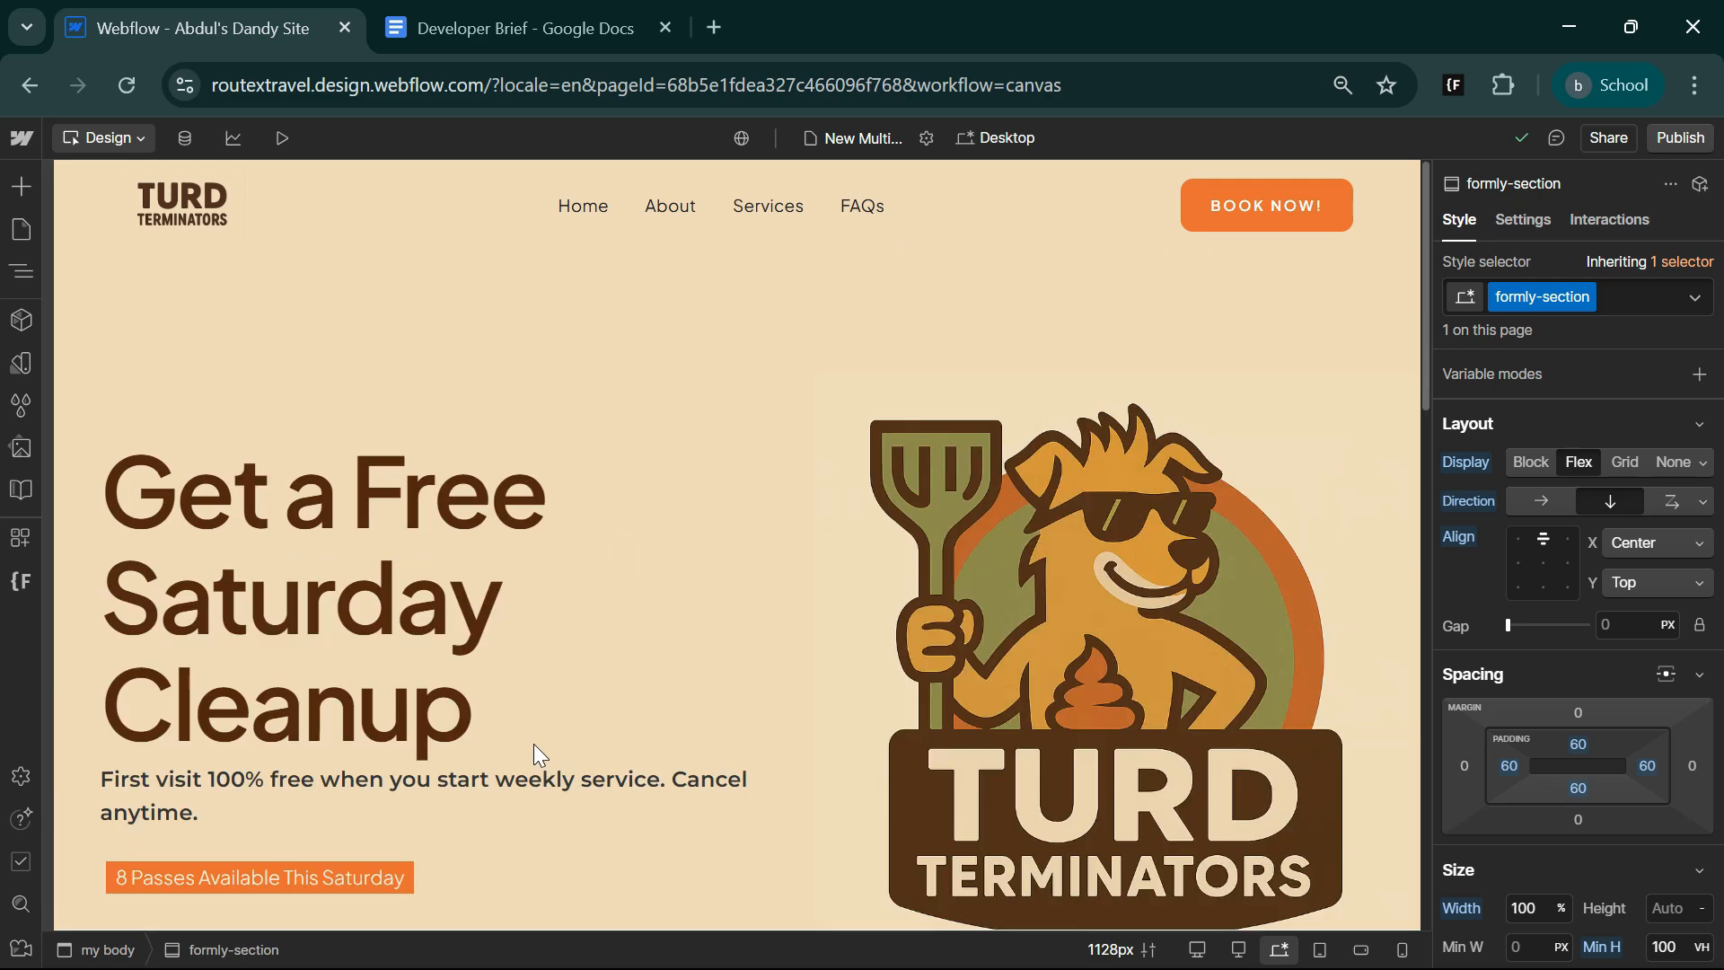
Search the web for "try formly" in a new browser tab and open the Formly website.
left_click(715, 27)
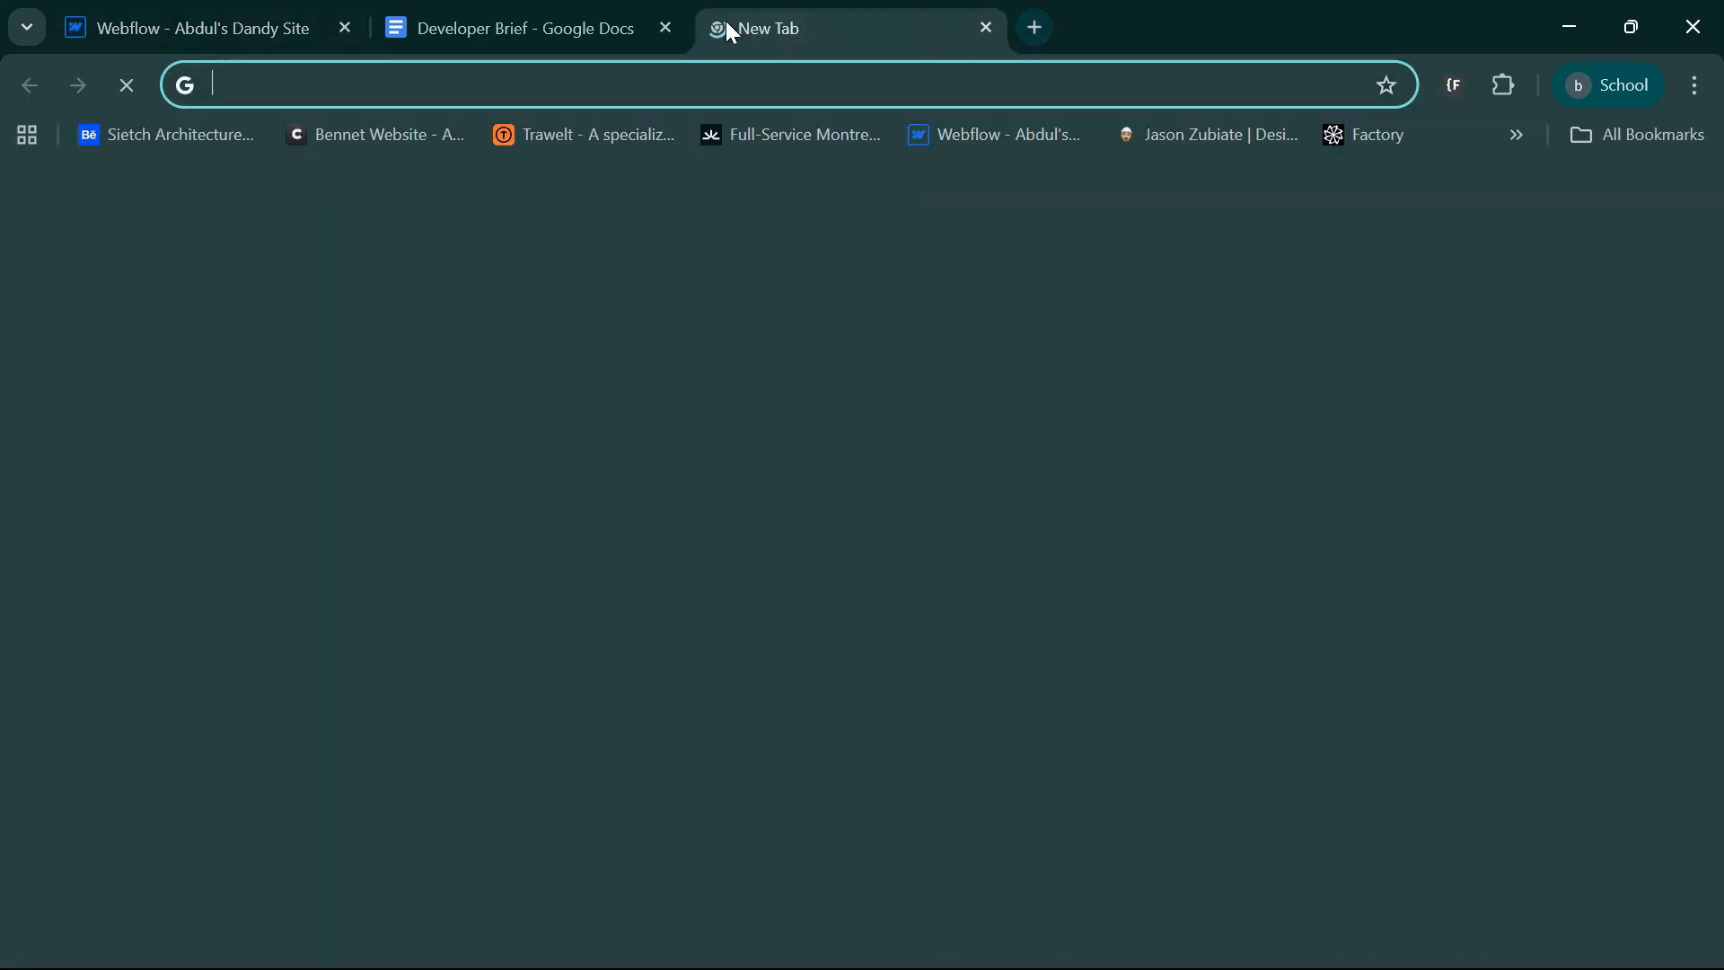
type("try formly")
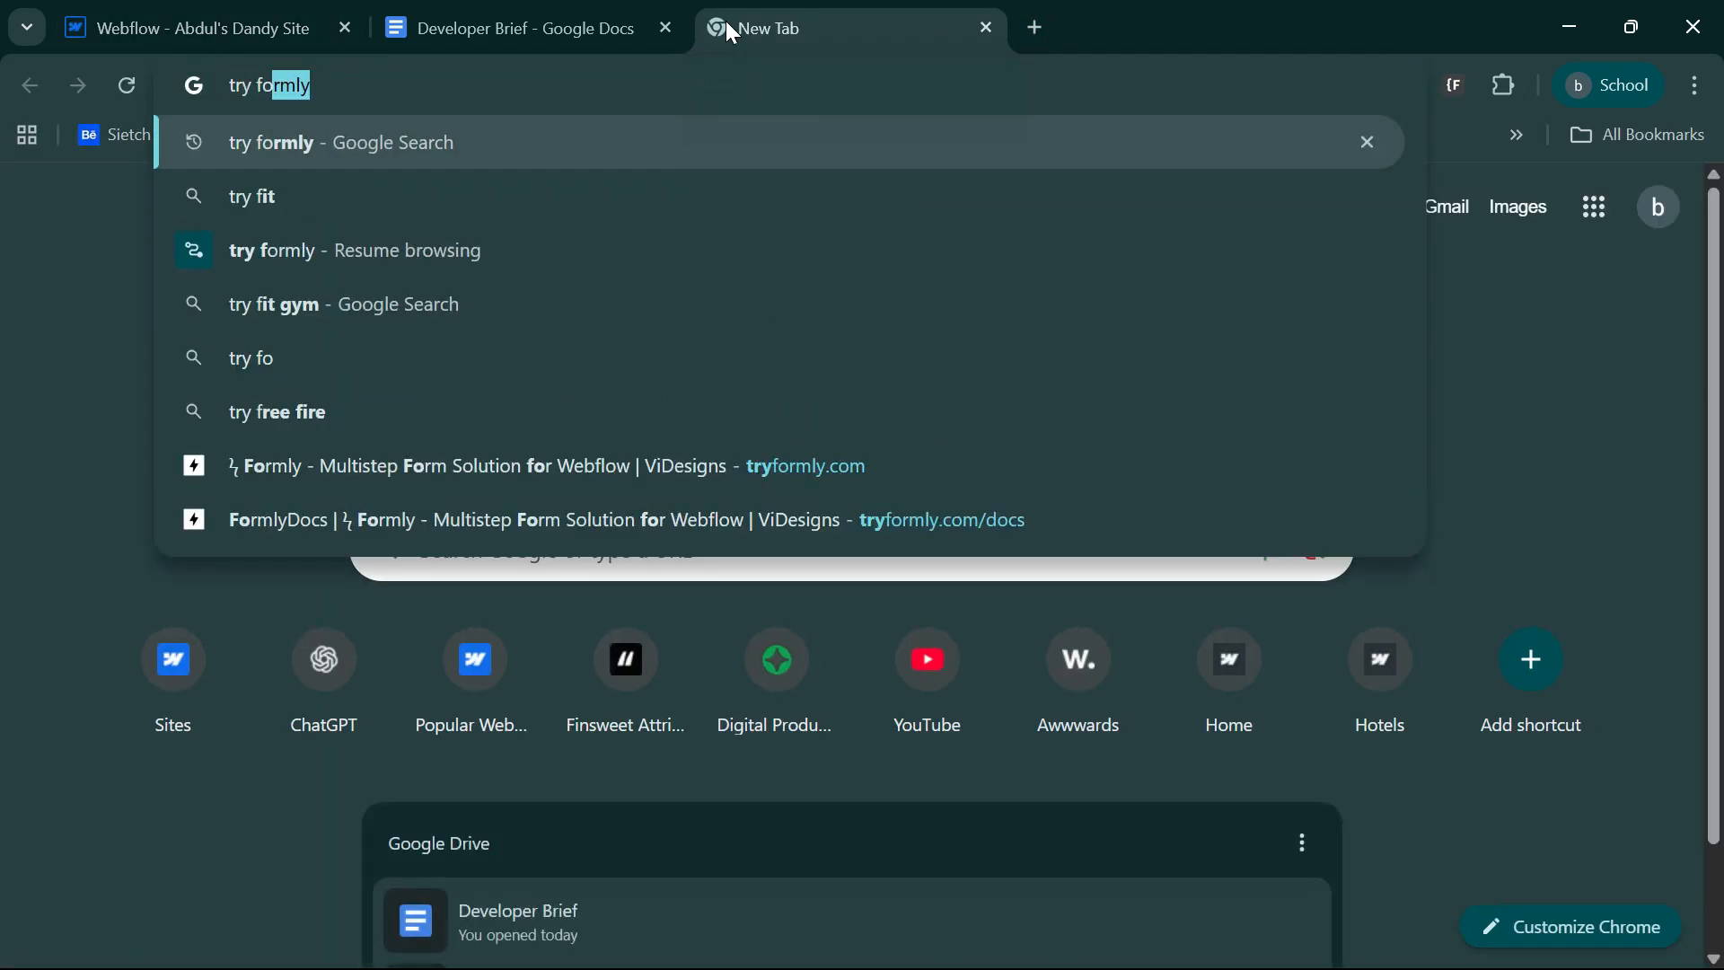
key("Return")
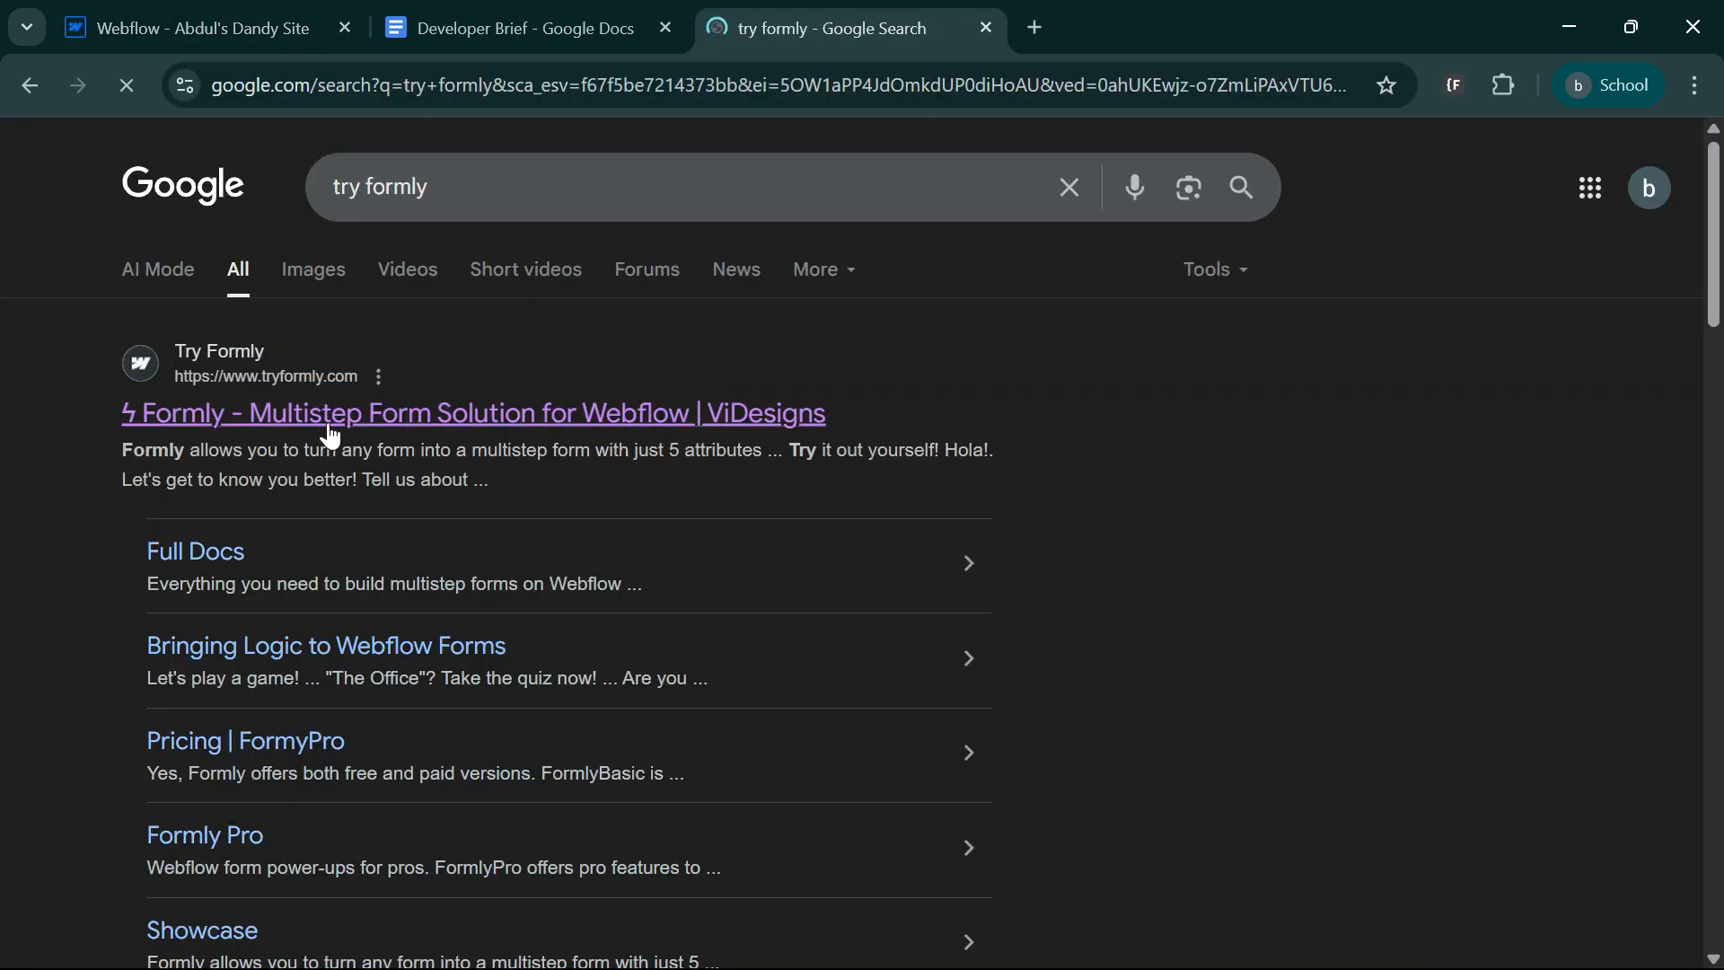
left_click(430, 426)
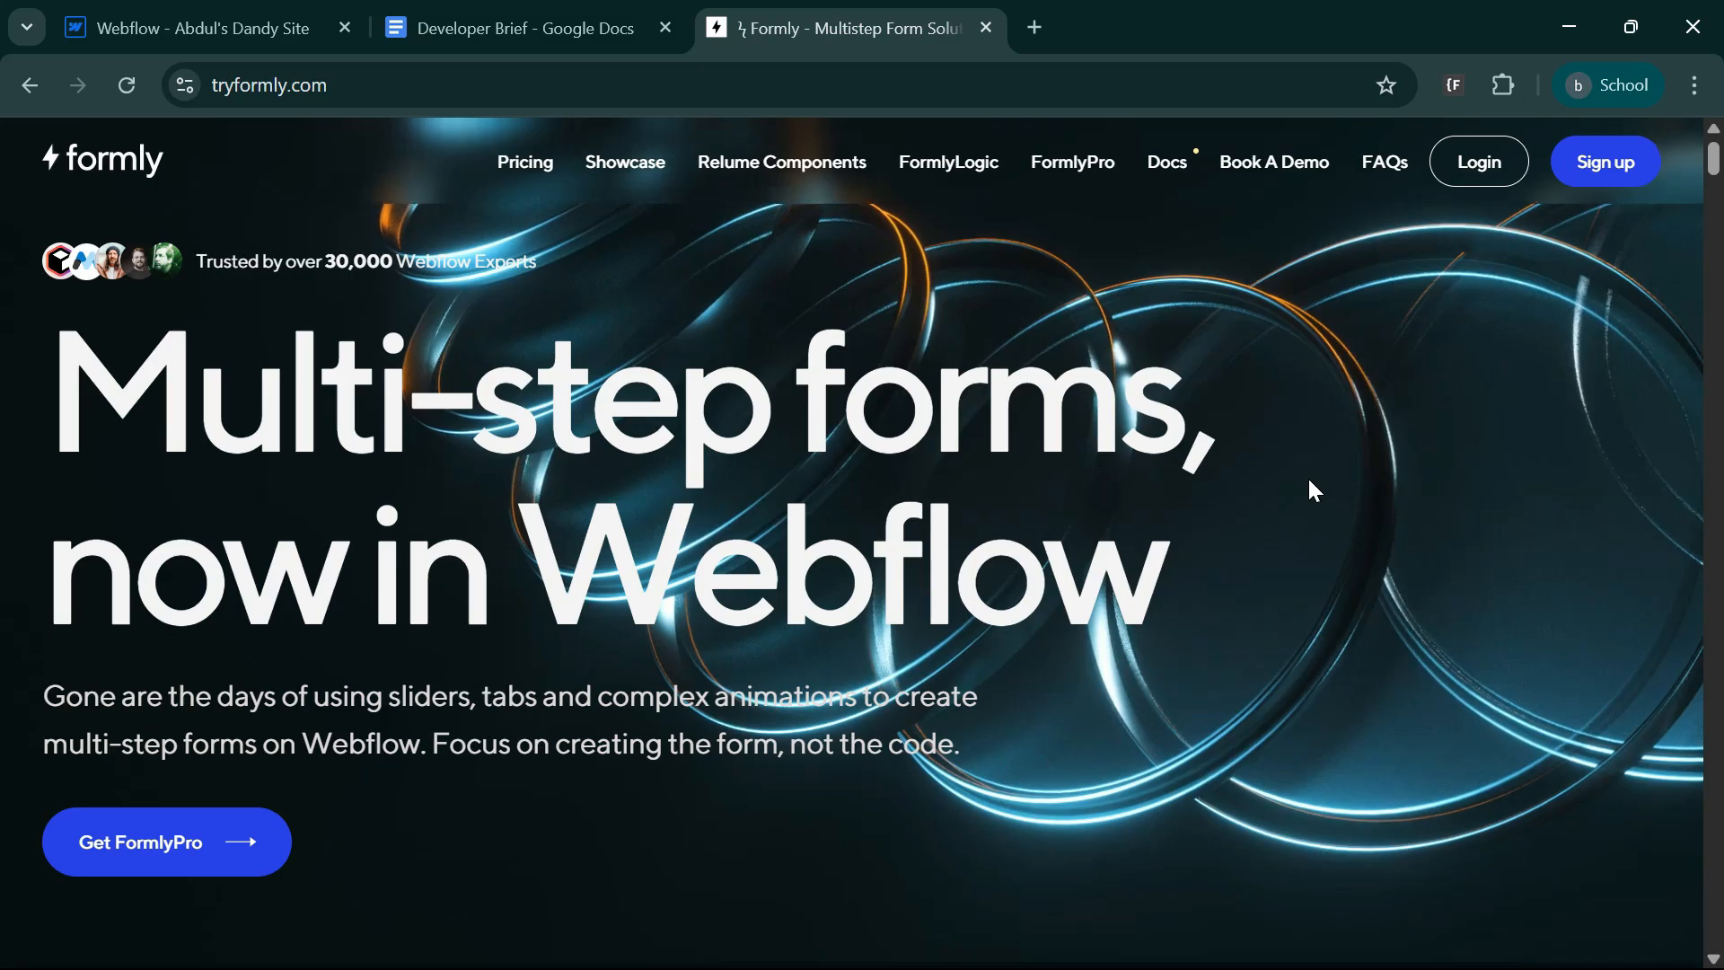
Examine the Formly homepage's setup instructions for the script, form element, step and button attributes.
scroll(1314, 489, "down", 5)
scroll(1266, 491, "down", 3)
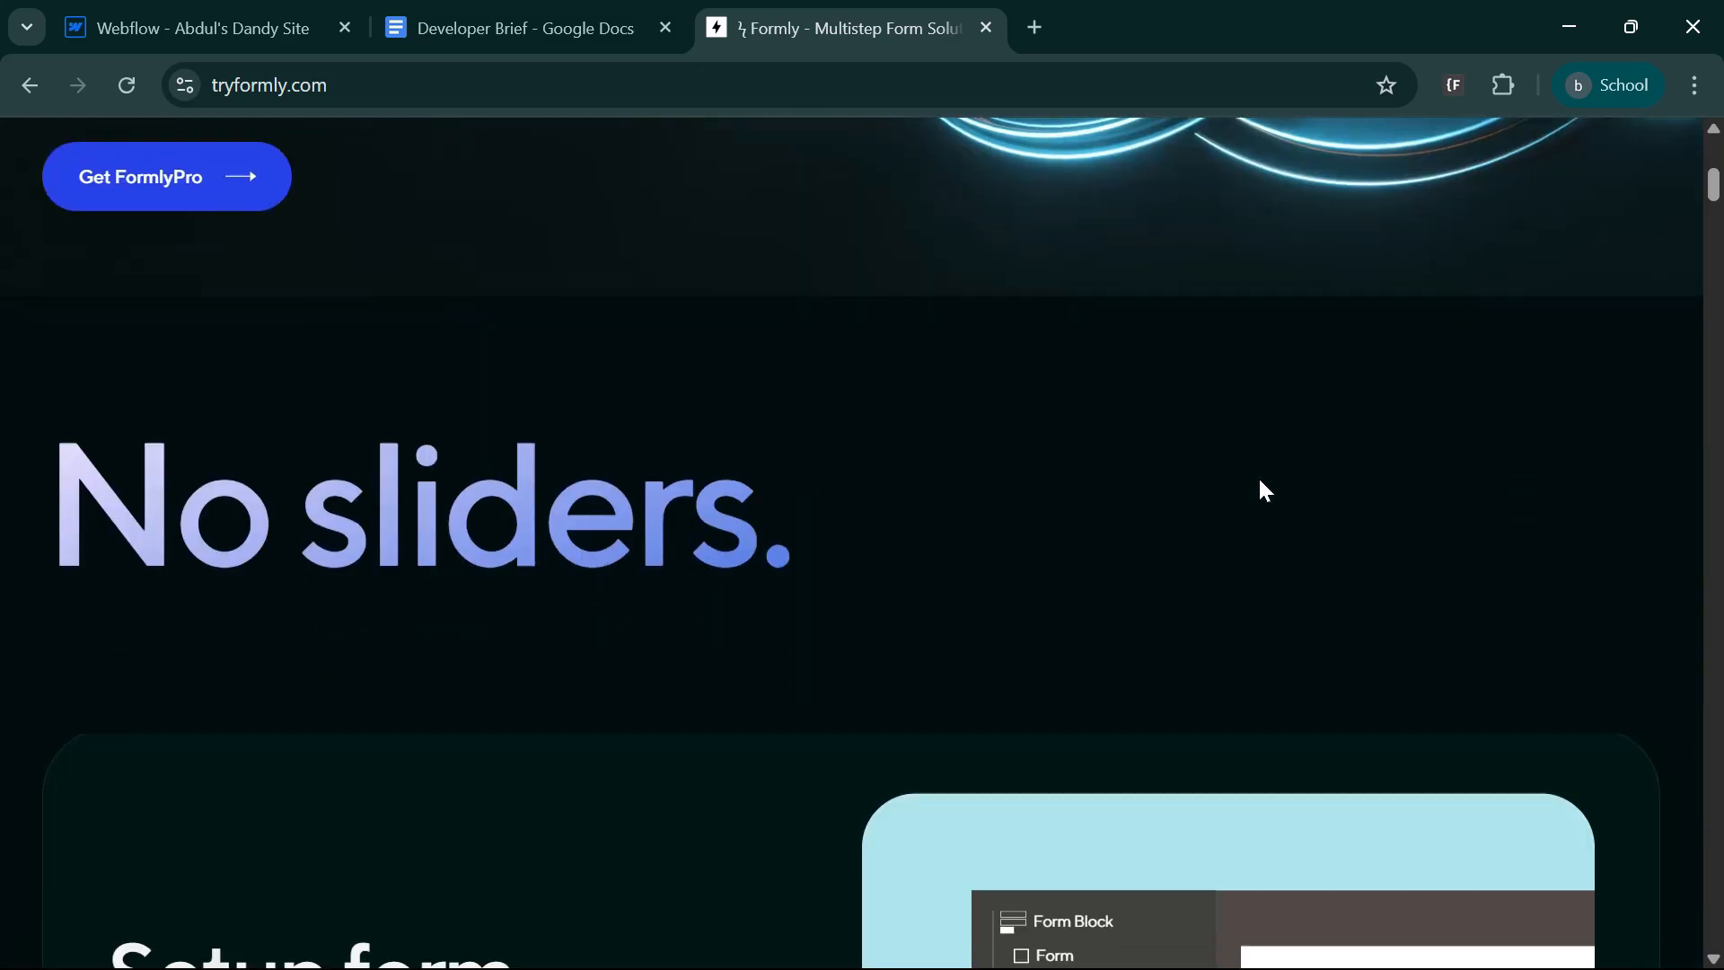
scroll(1266, 491, "down", 4)
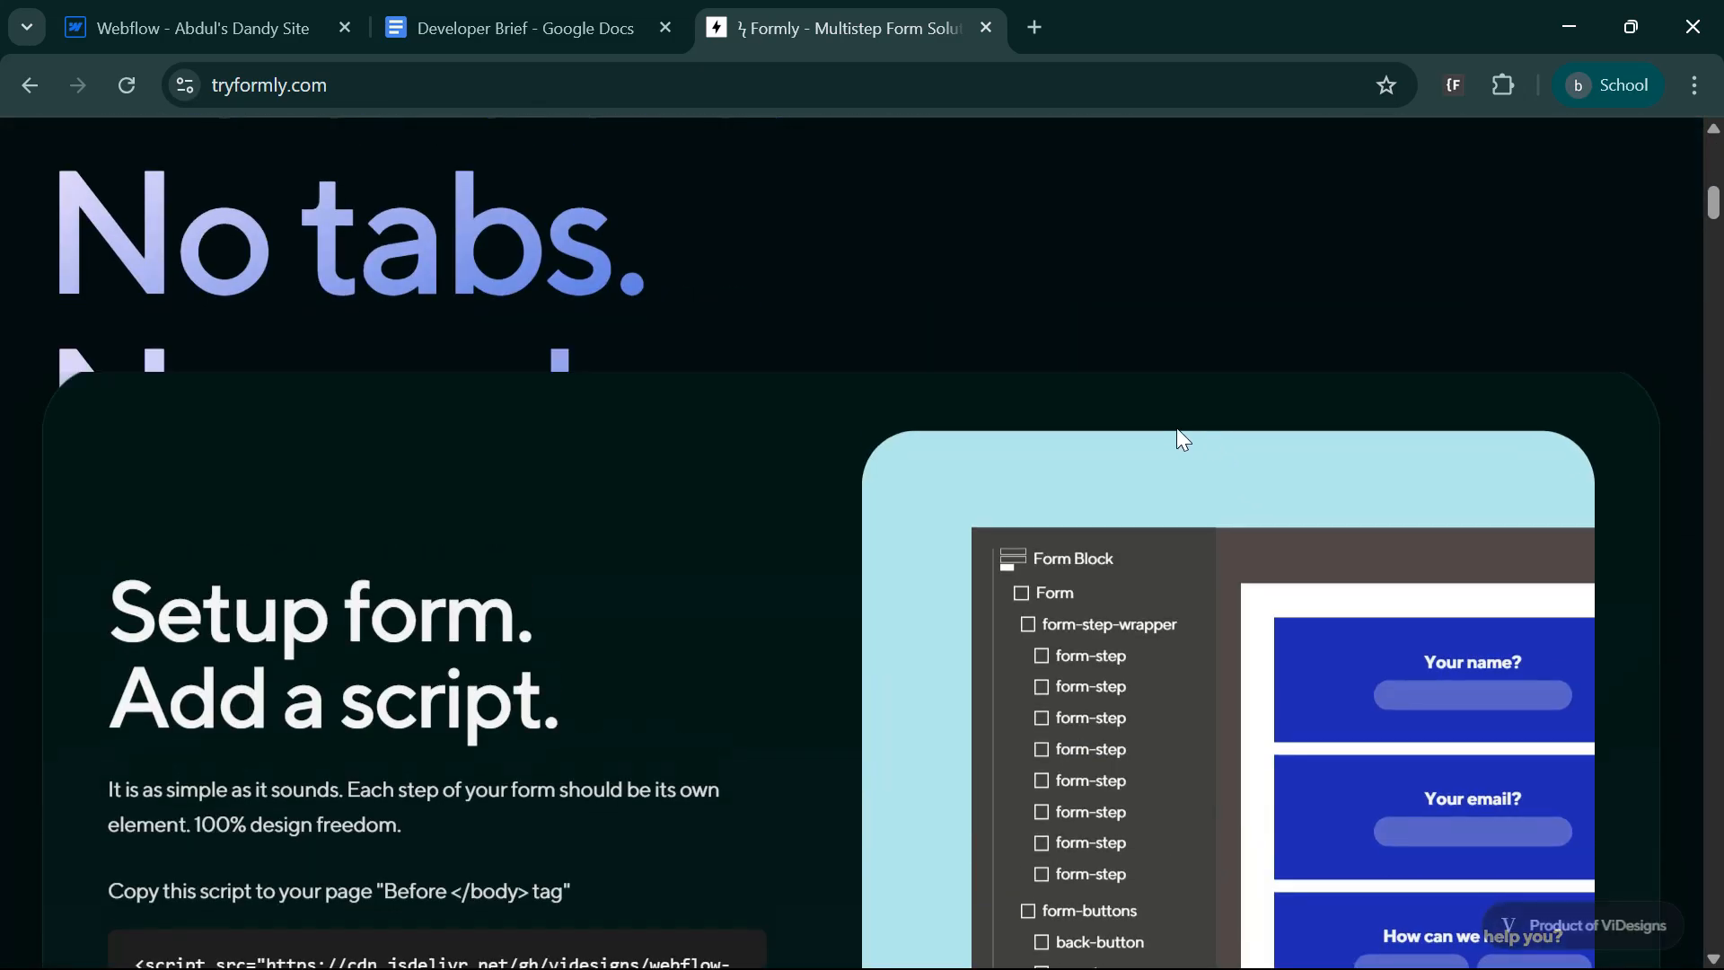
scroll(1183, 440, "down", 2)
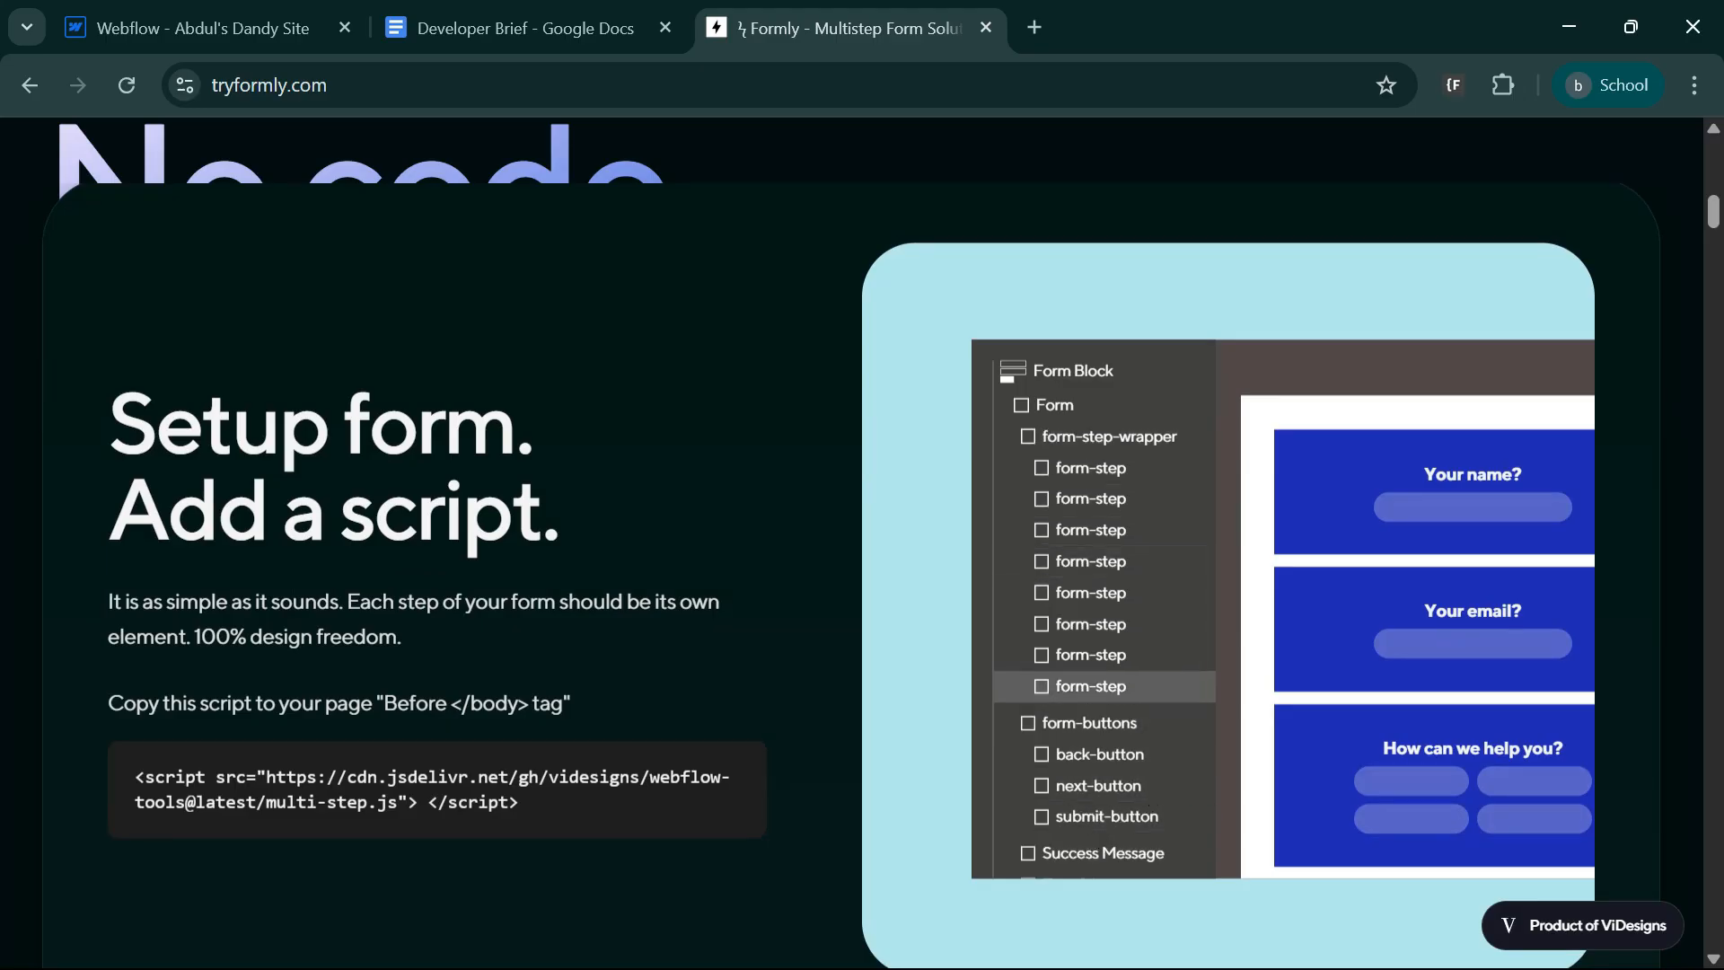
scroll(1085, 698, "down", 6)
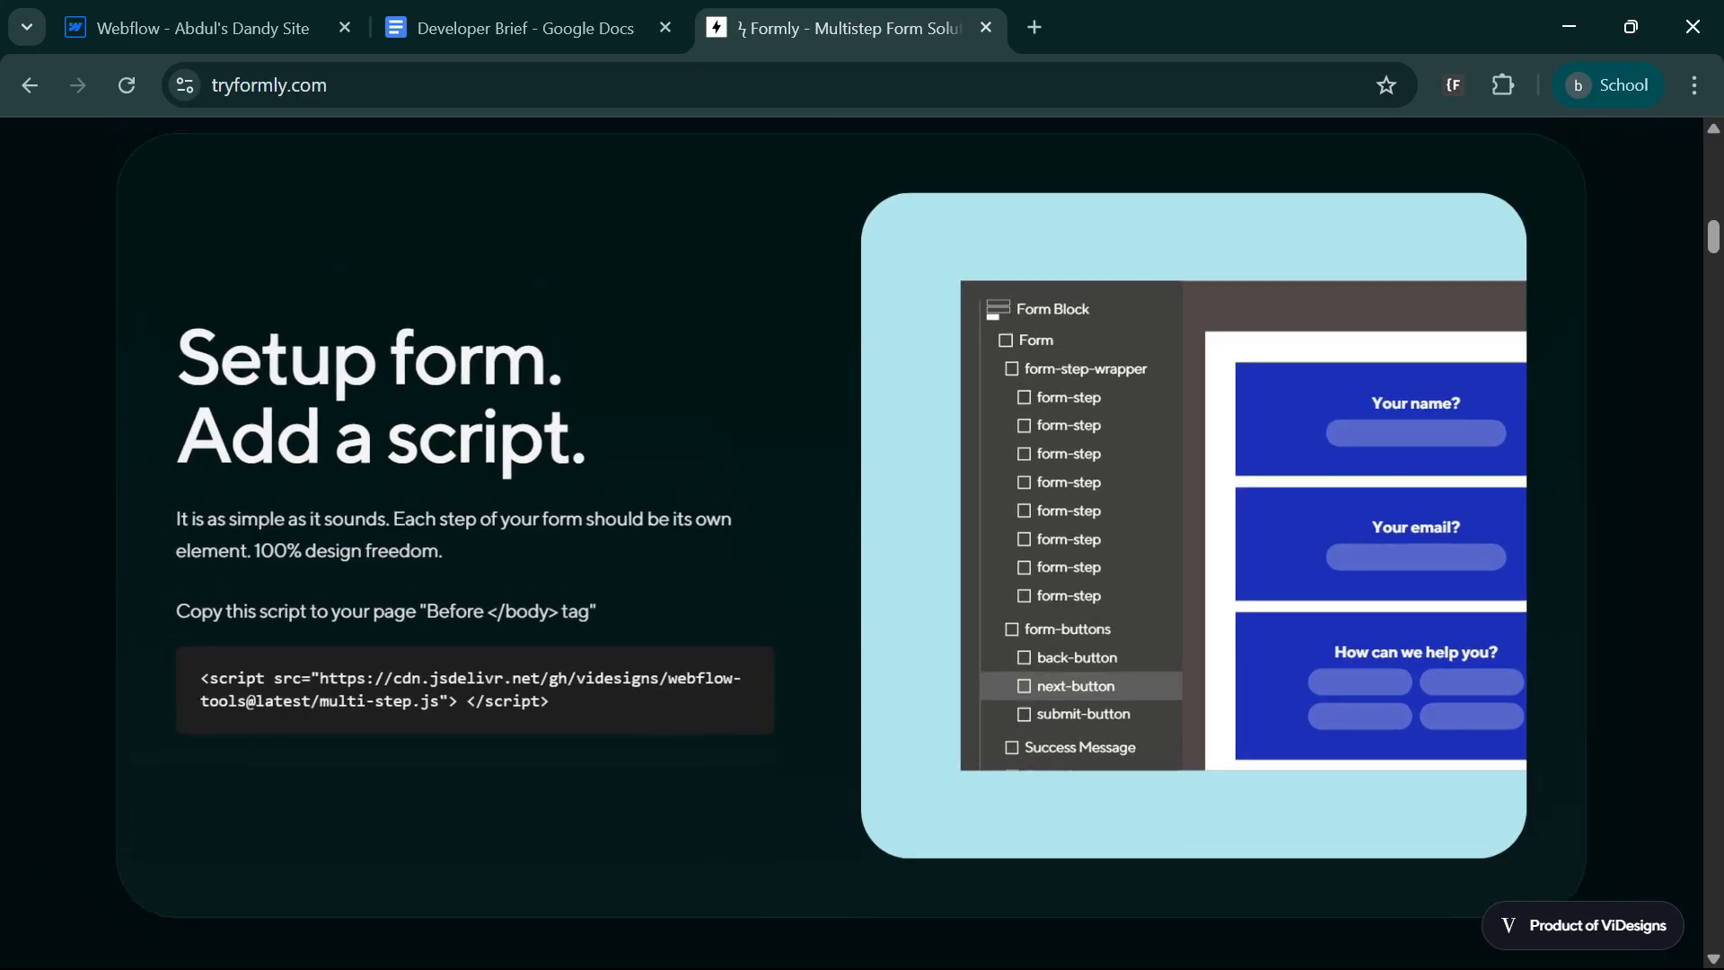
scroll(1086, 696, "down", 3)
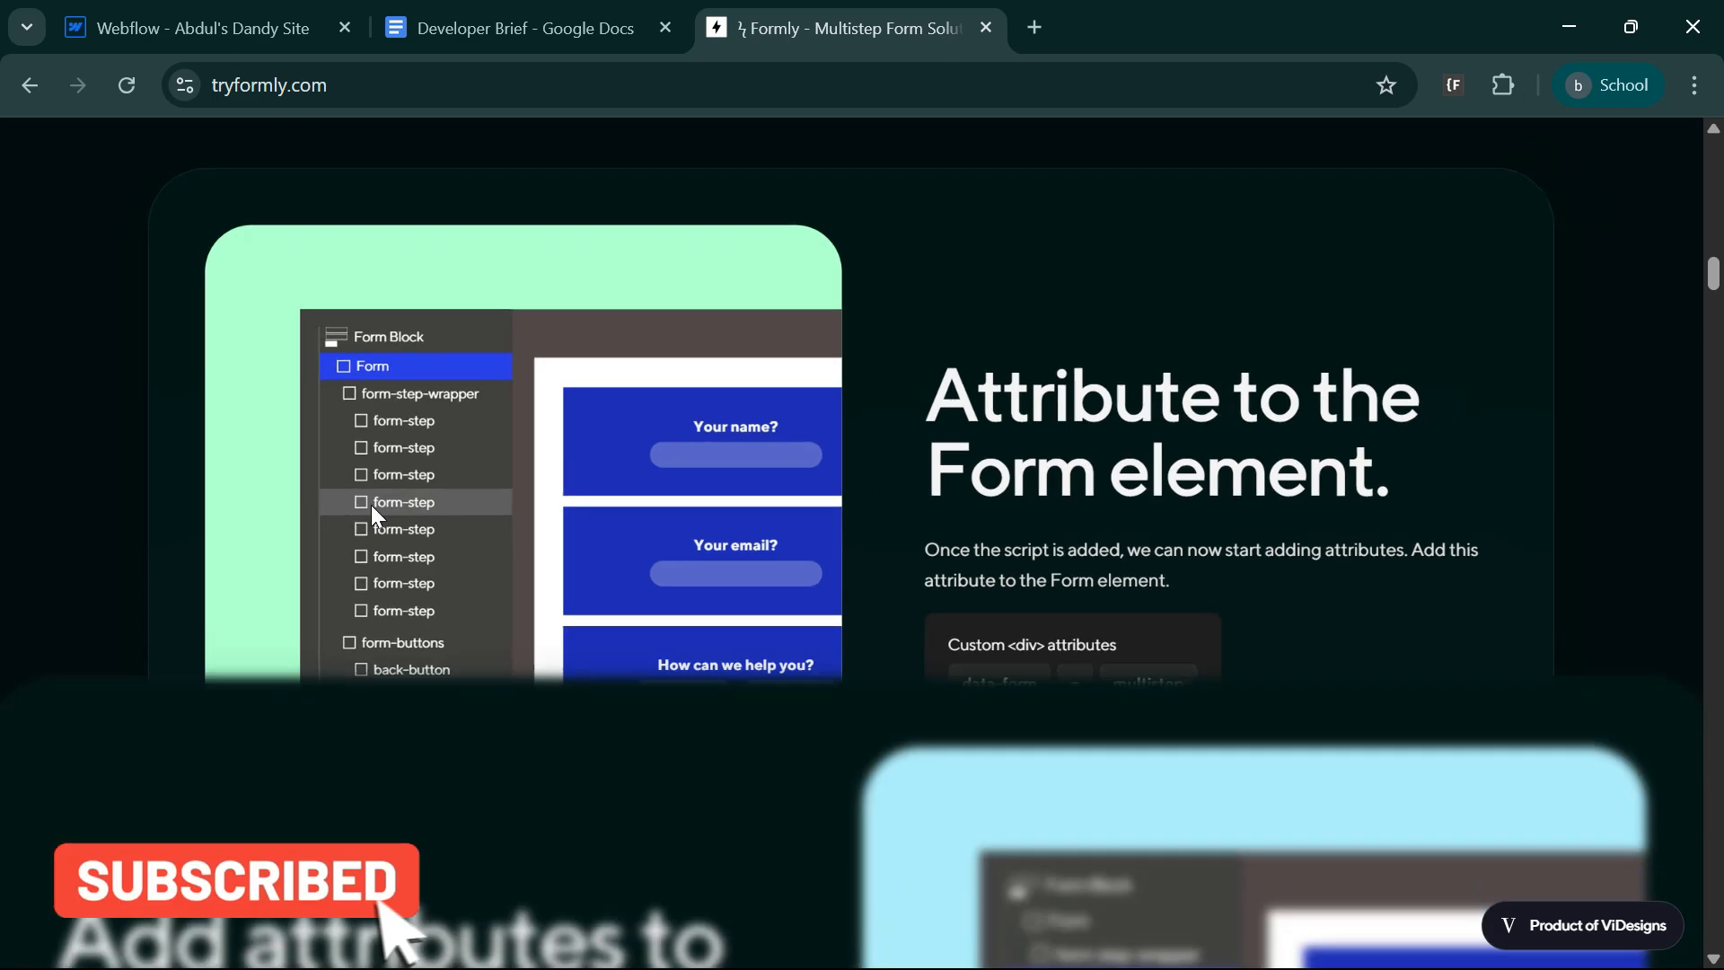
scroll(373, 508, "down", 2)
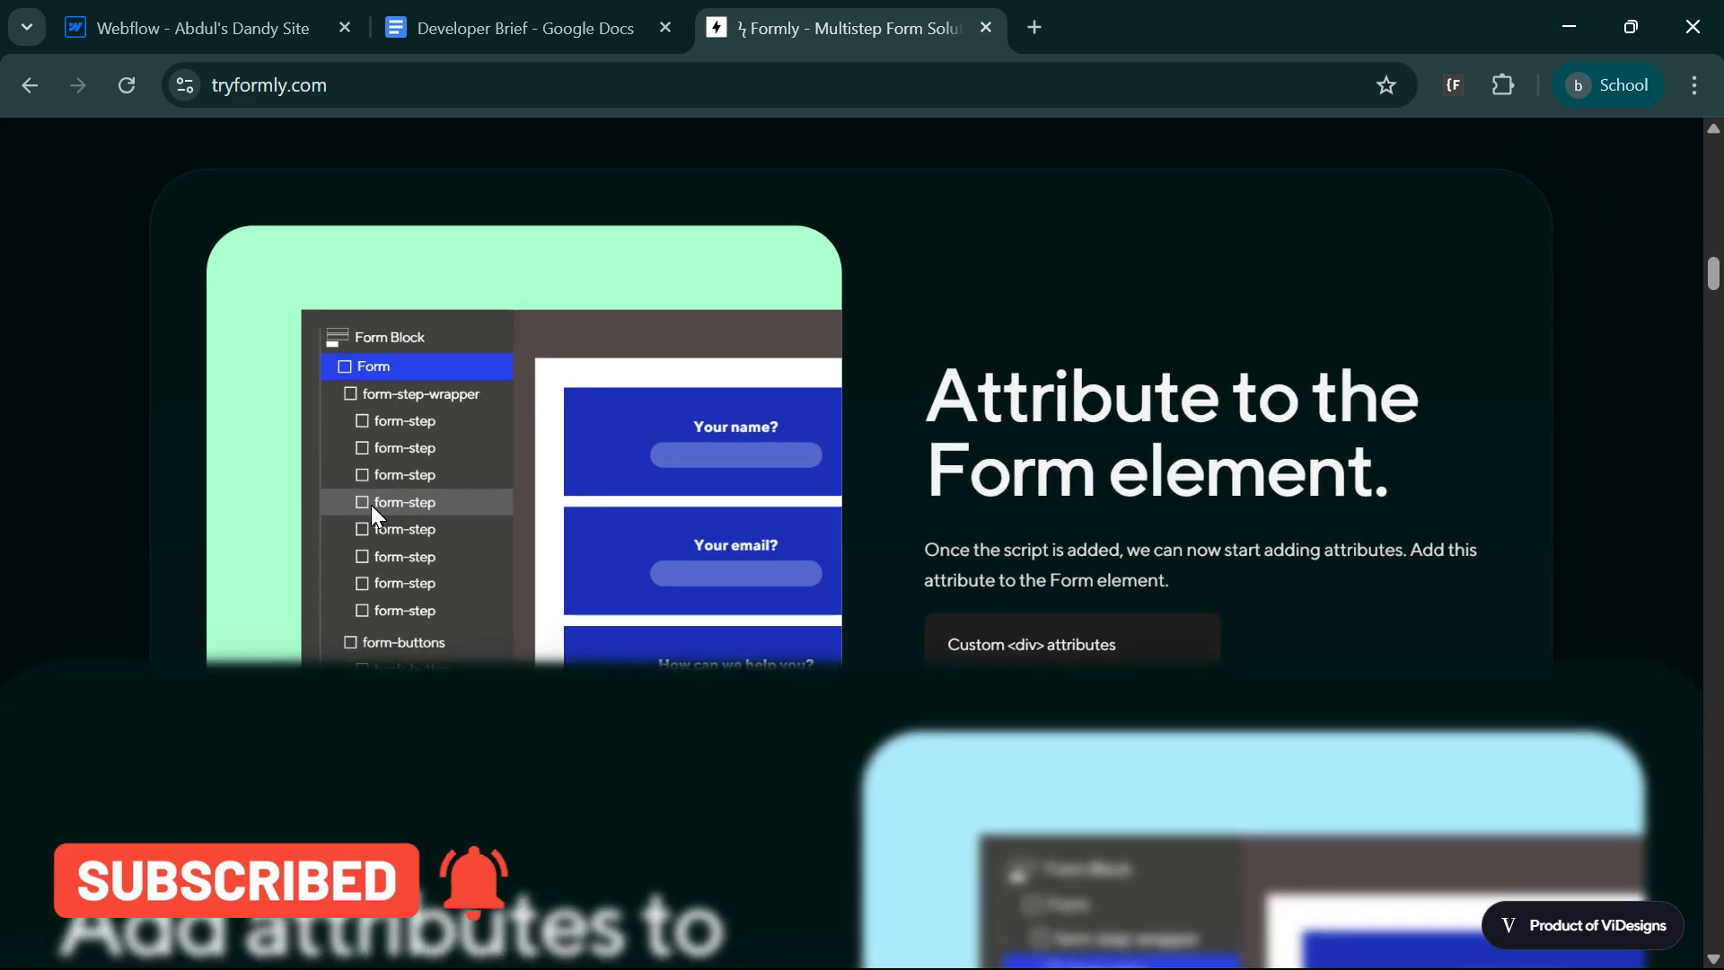
scroll(372, 509, "down", 3)
scroll(377, 516, "down", 5)
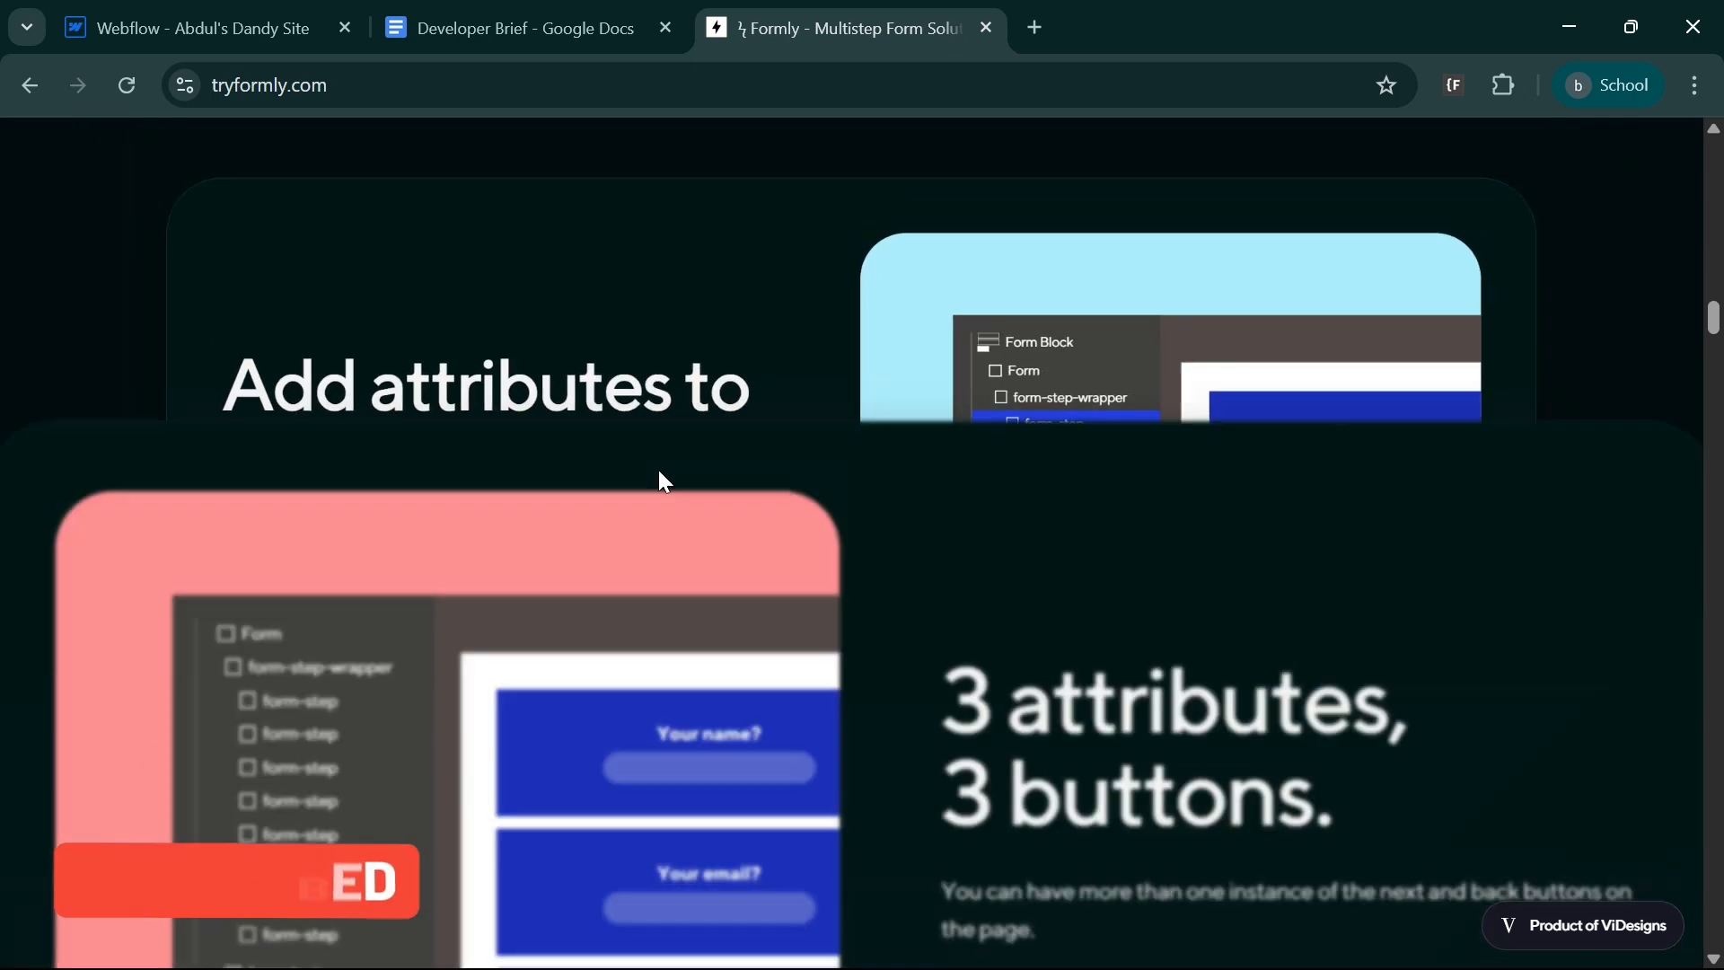
scroll(629, 584, "down", 4)
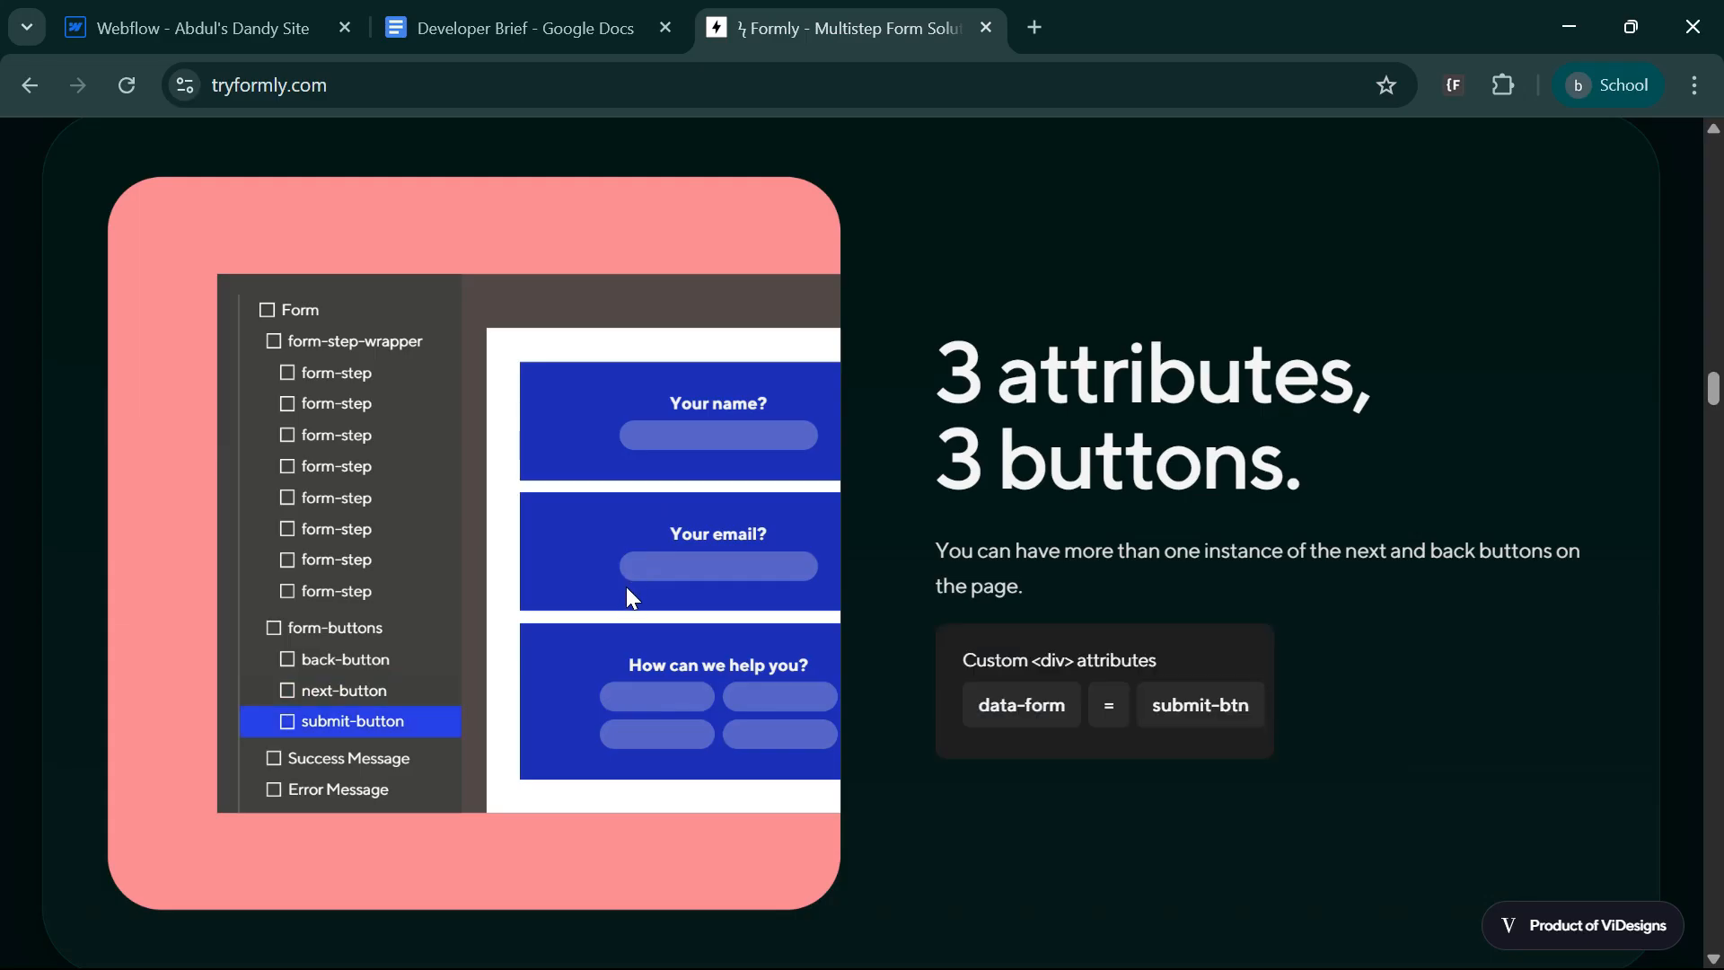
Review Formly's additional features on the homepage, including progress navigation, intro cards, Enter to progress and the Pro options.
scroll(632, 604, "down", 12)
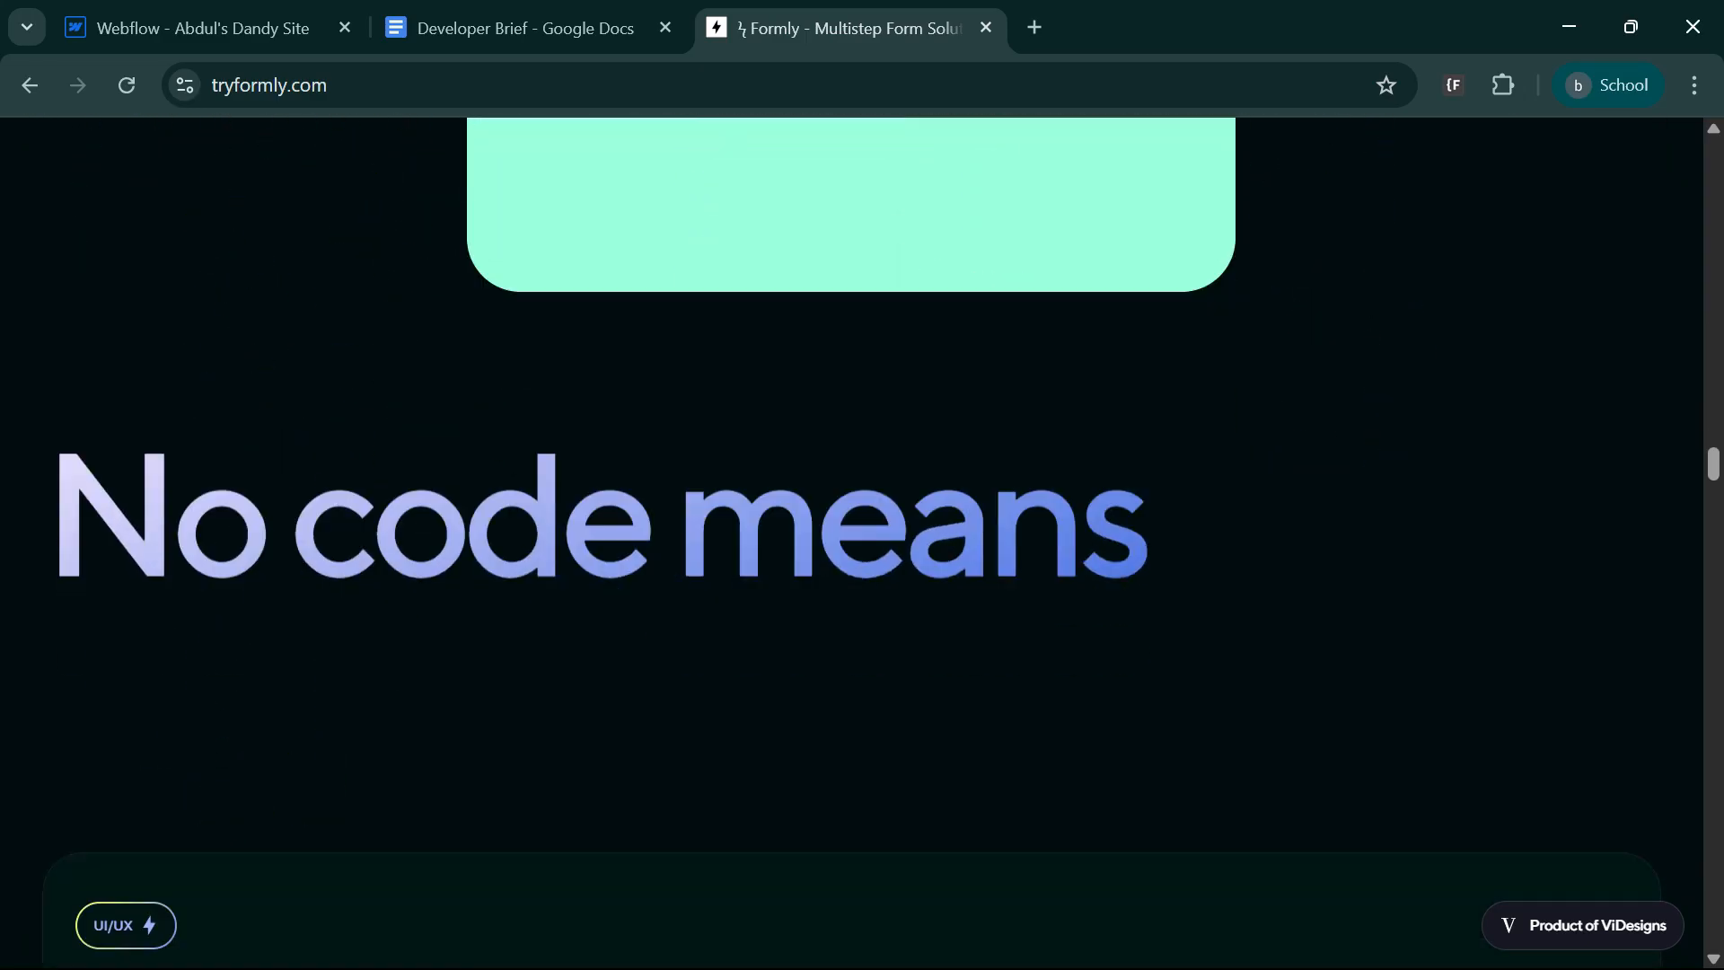
scroll(539, 548, "down", 2)
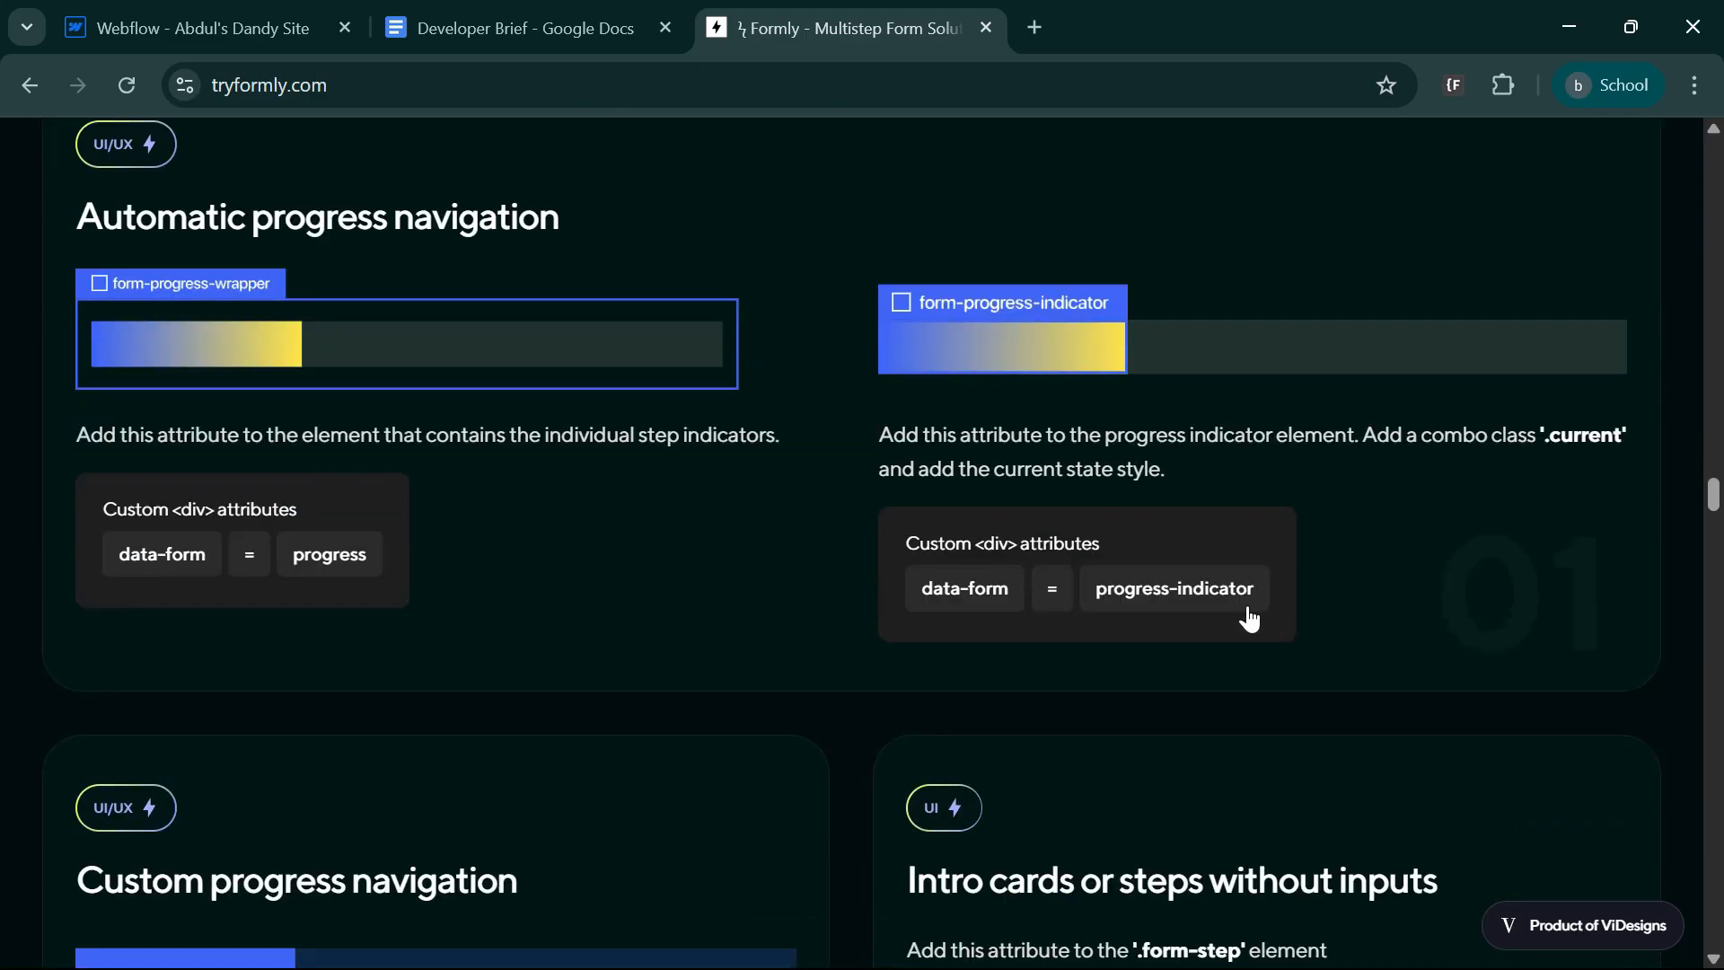
scroll(1168, 674, "up", 7)
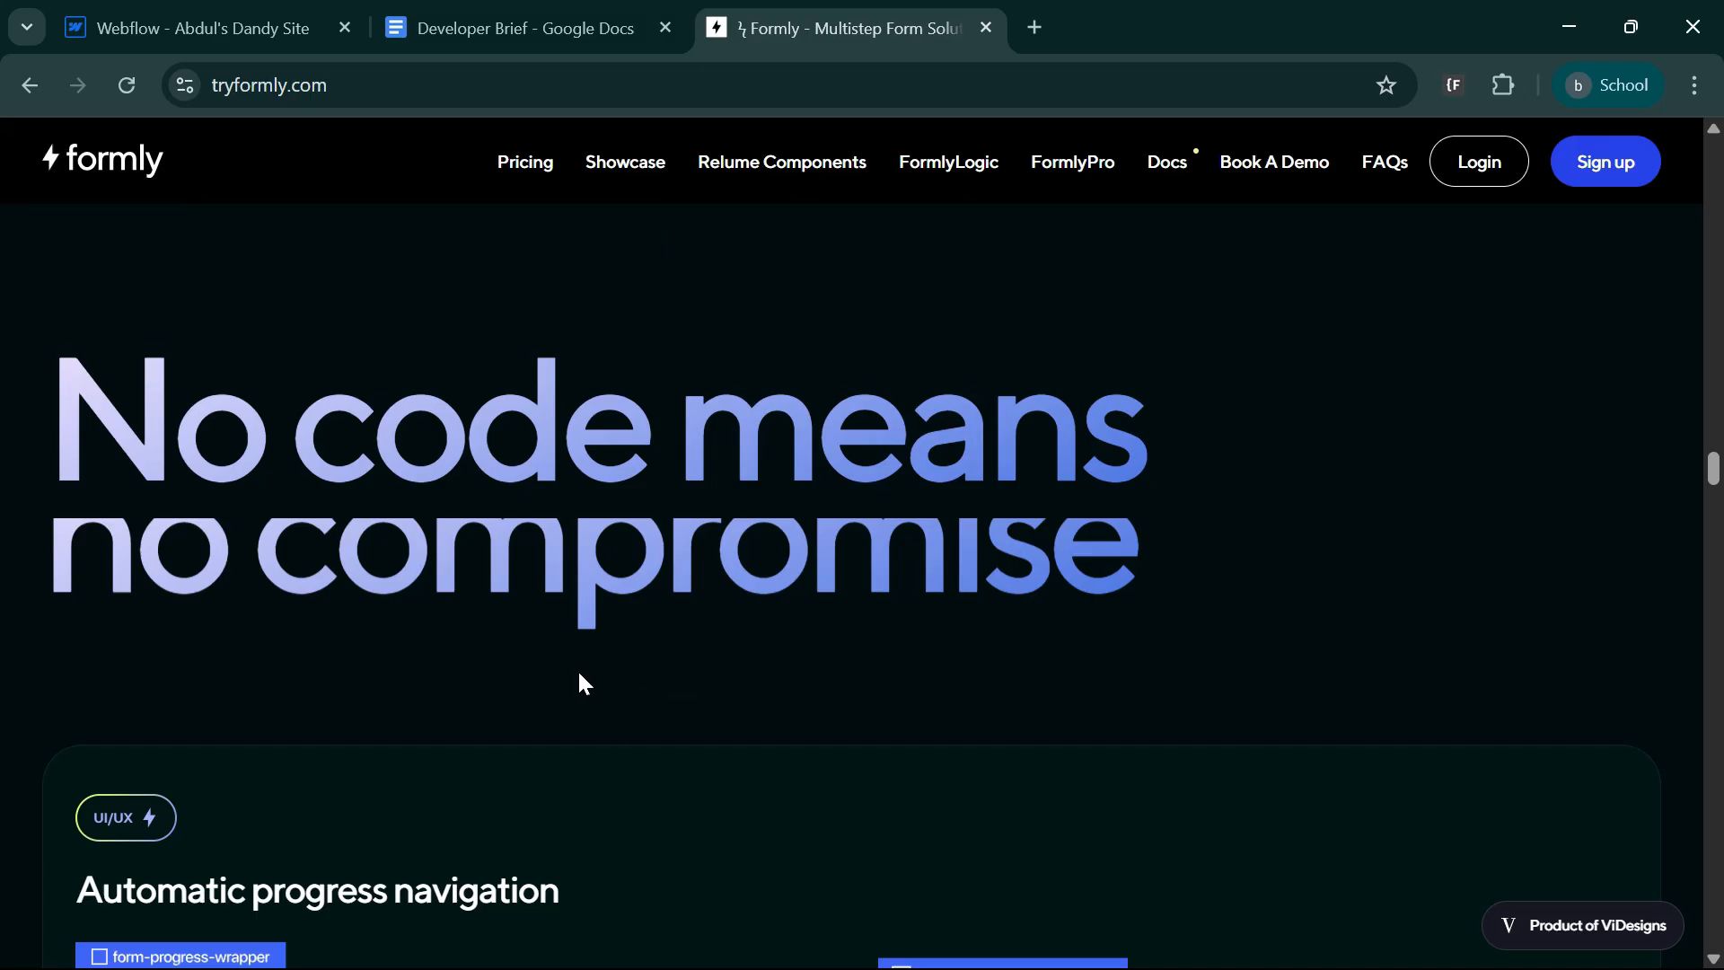
scroll(579, 685, "down", 5)
scroll(851, 589, "down", 5)
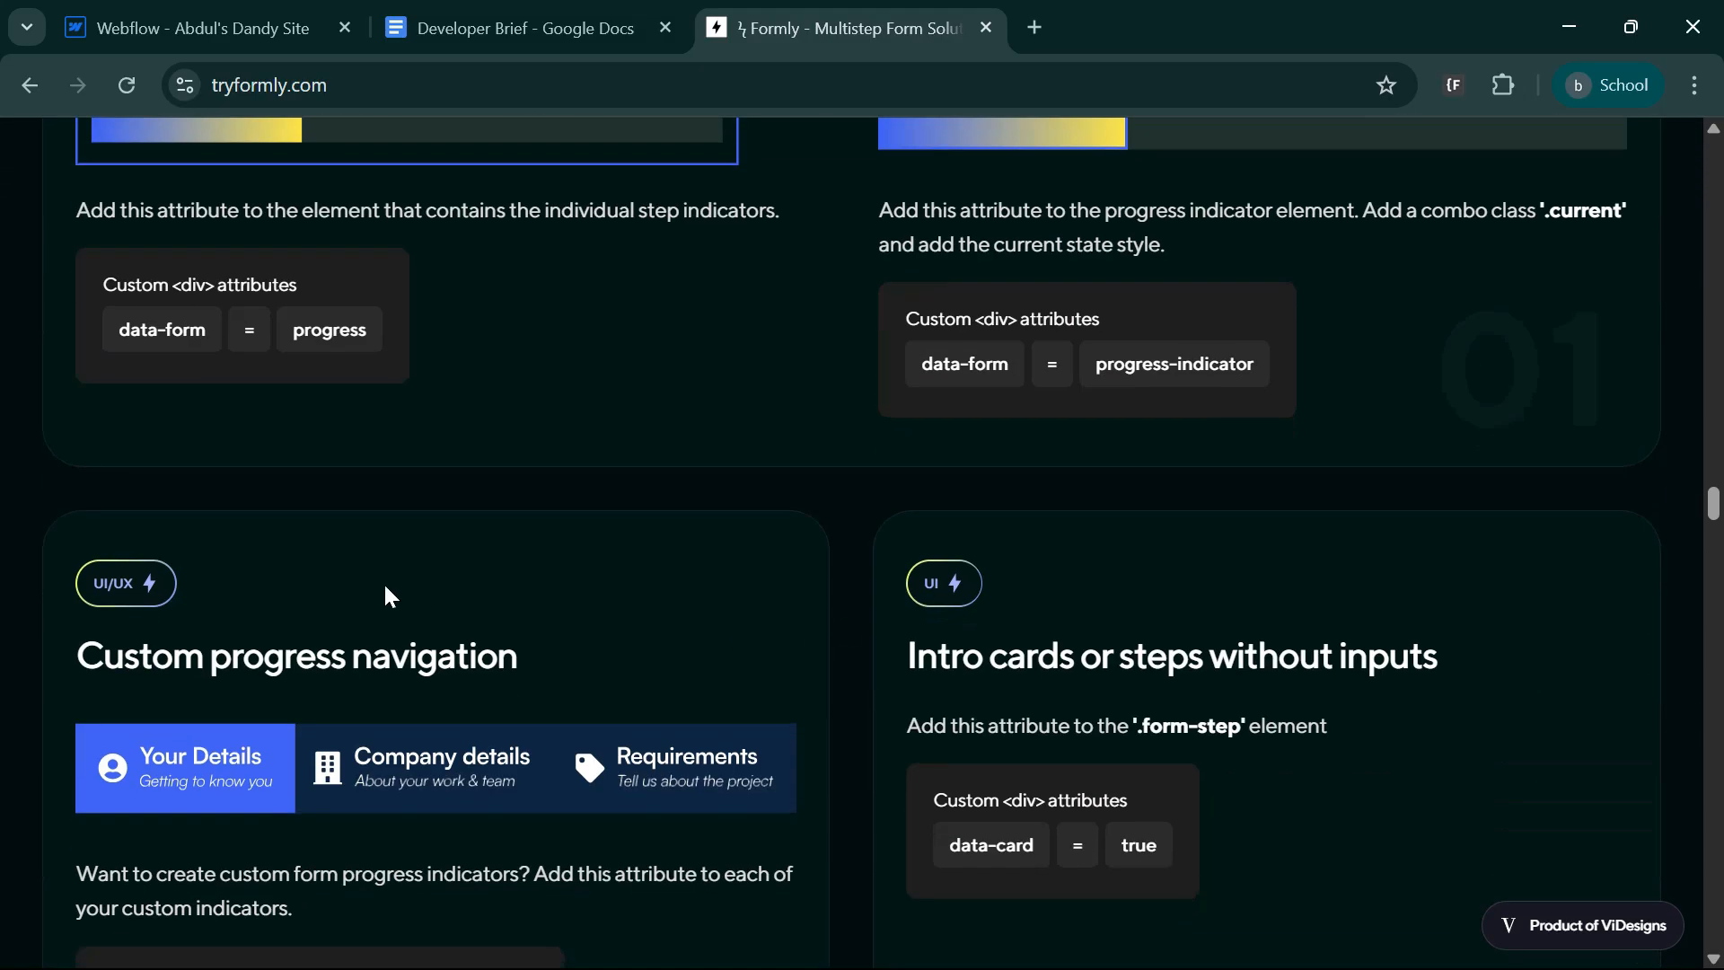
scroll(388, 591, "down", 5)
scroll(898, 619, "down", 4)
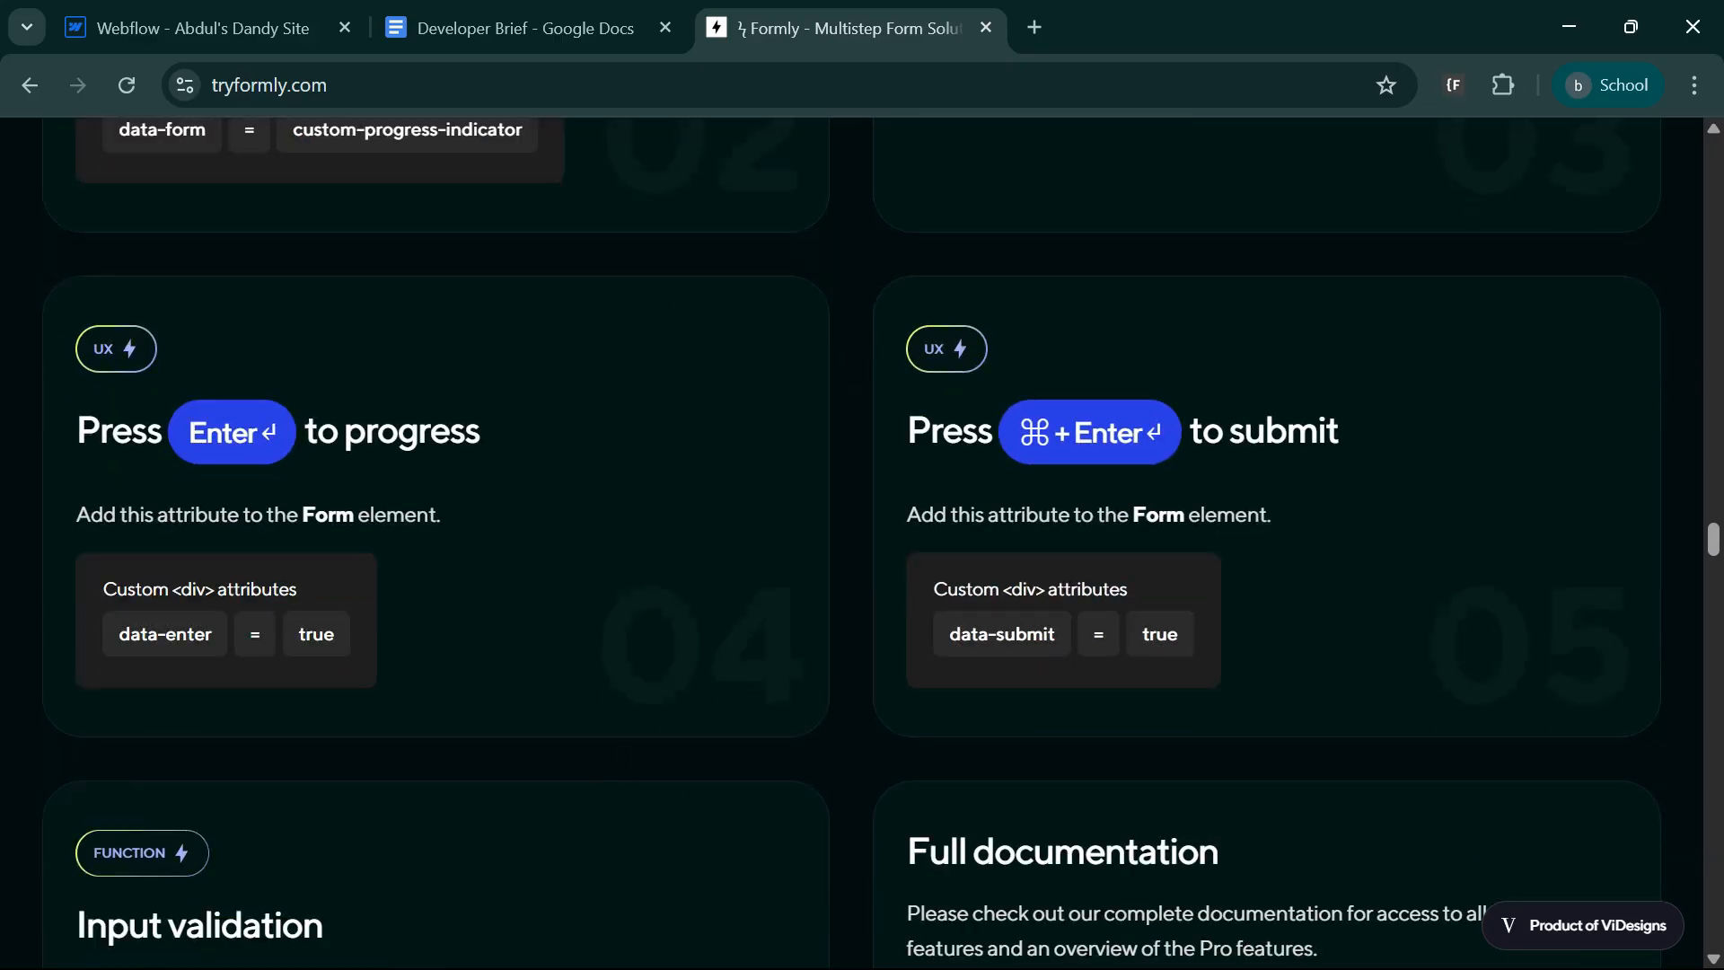
scroll(867, 800, "down", 15)
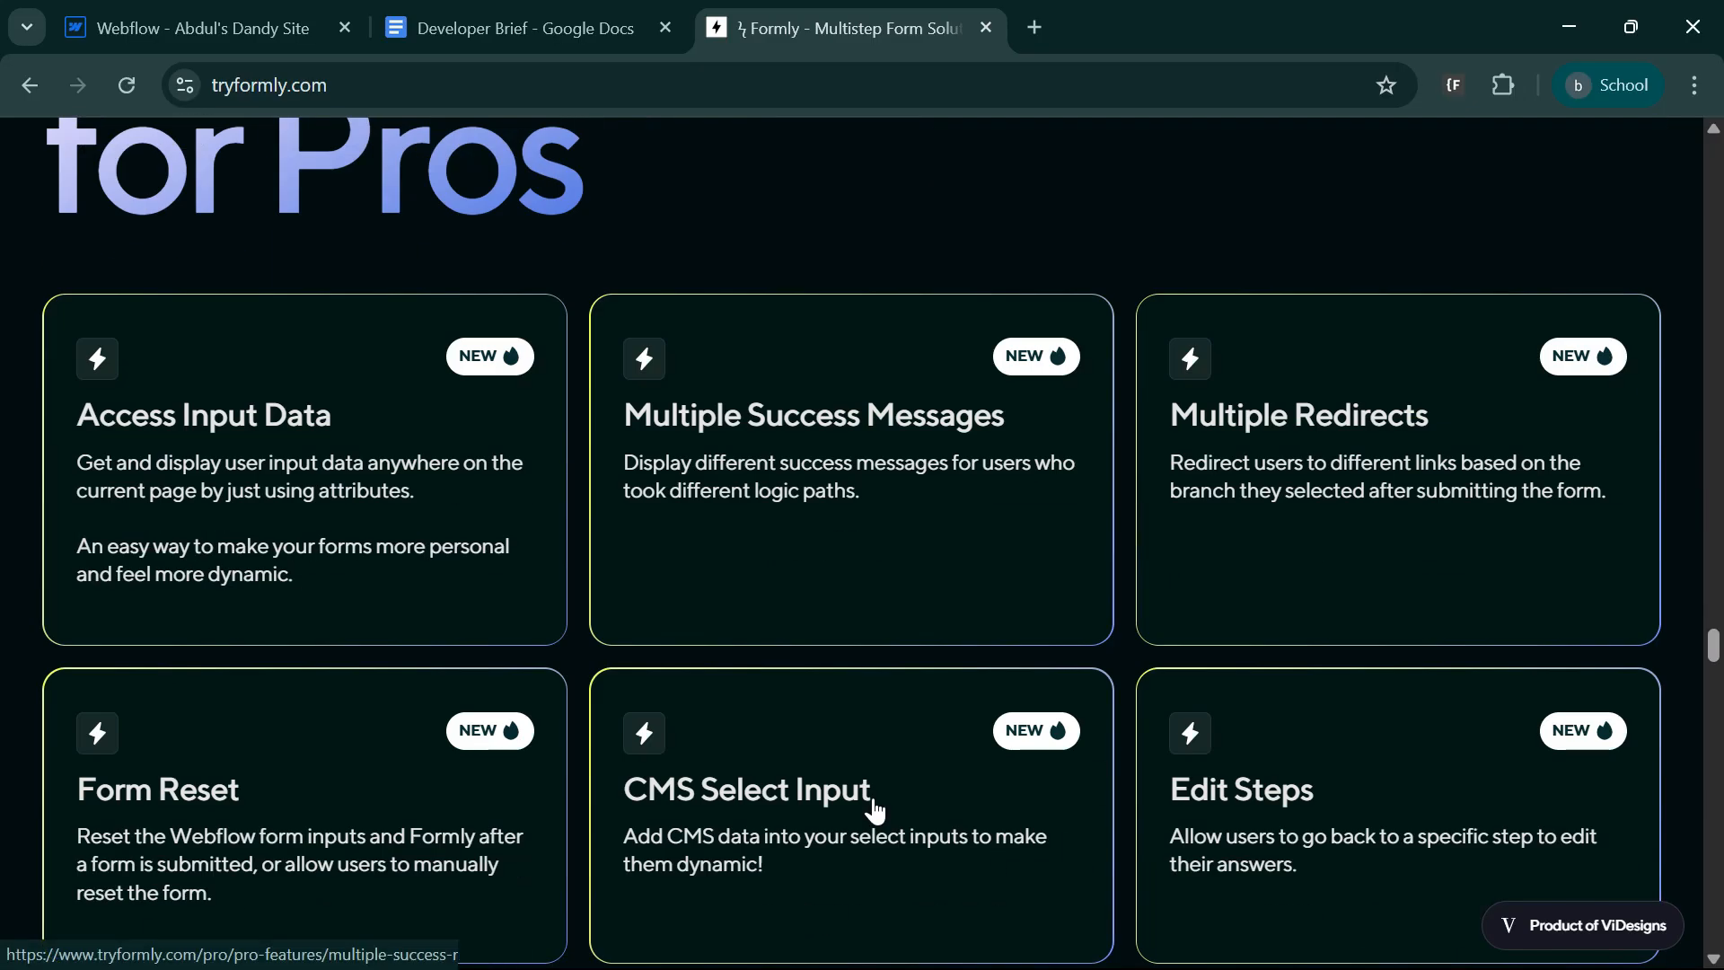
Open the Formly Showcase in a separate browser tab and browse the example multistep forms.
scroll(1458, 754, "up", 20)
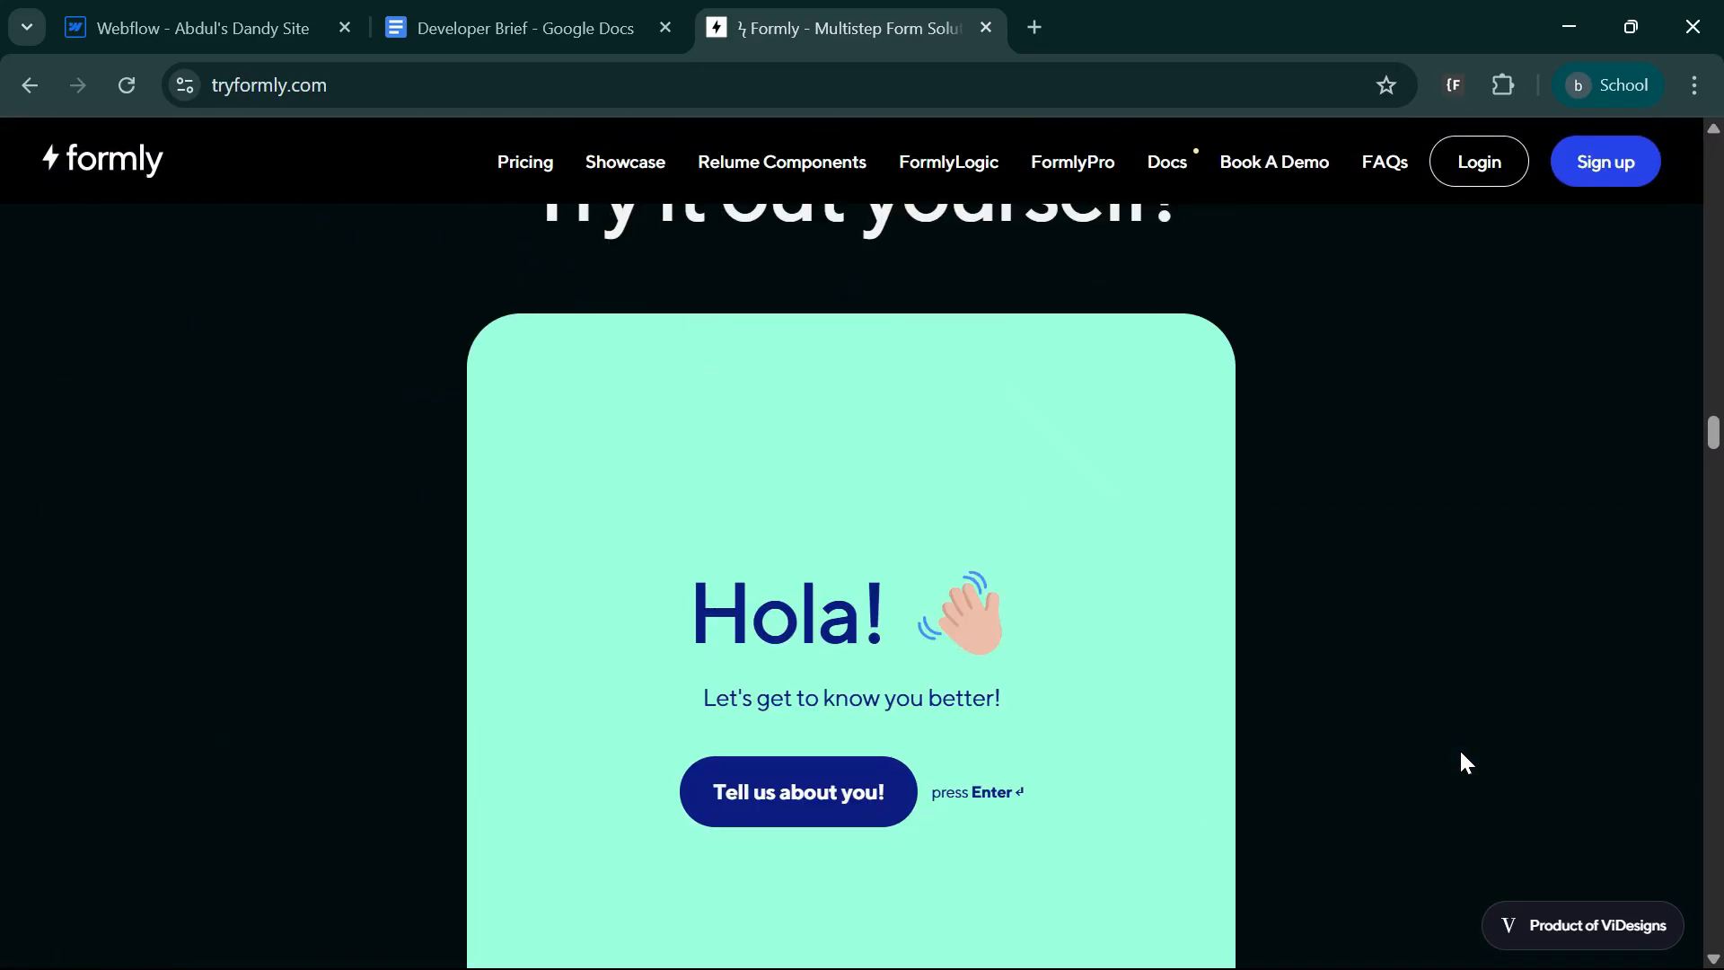
scroll(1458, 754, "up", 8)
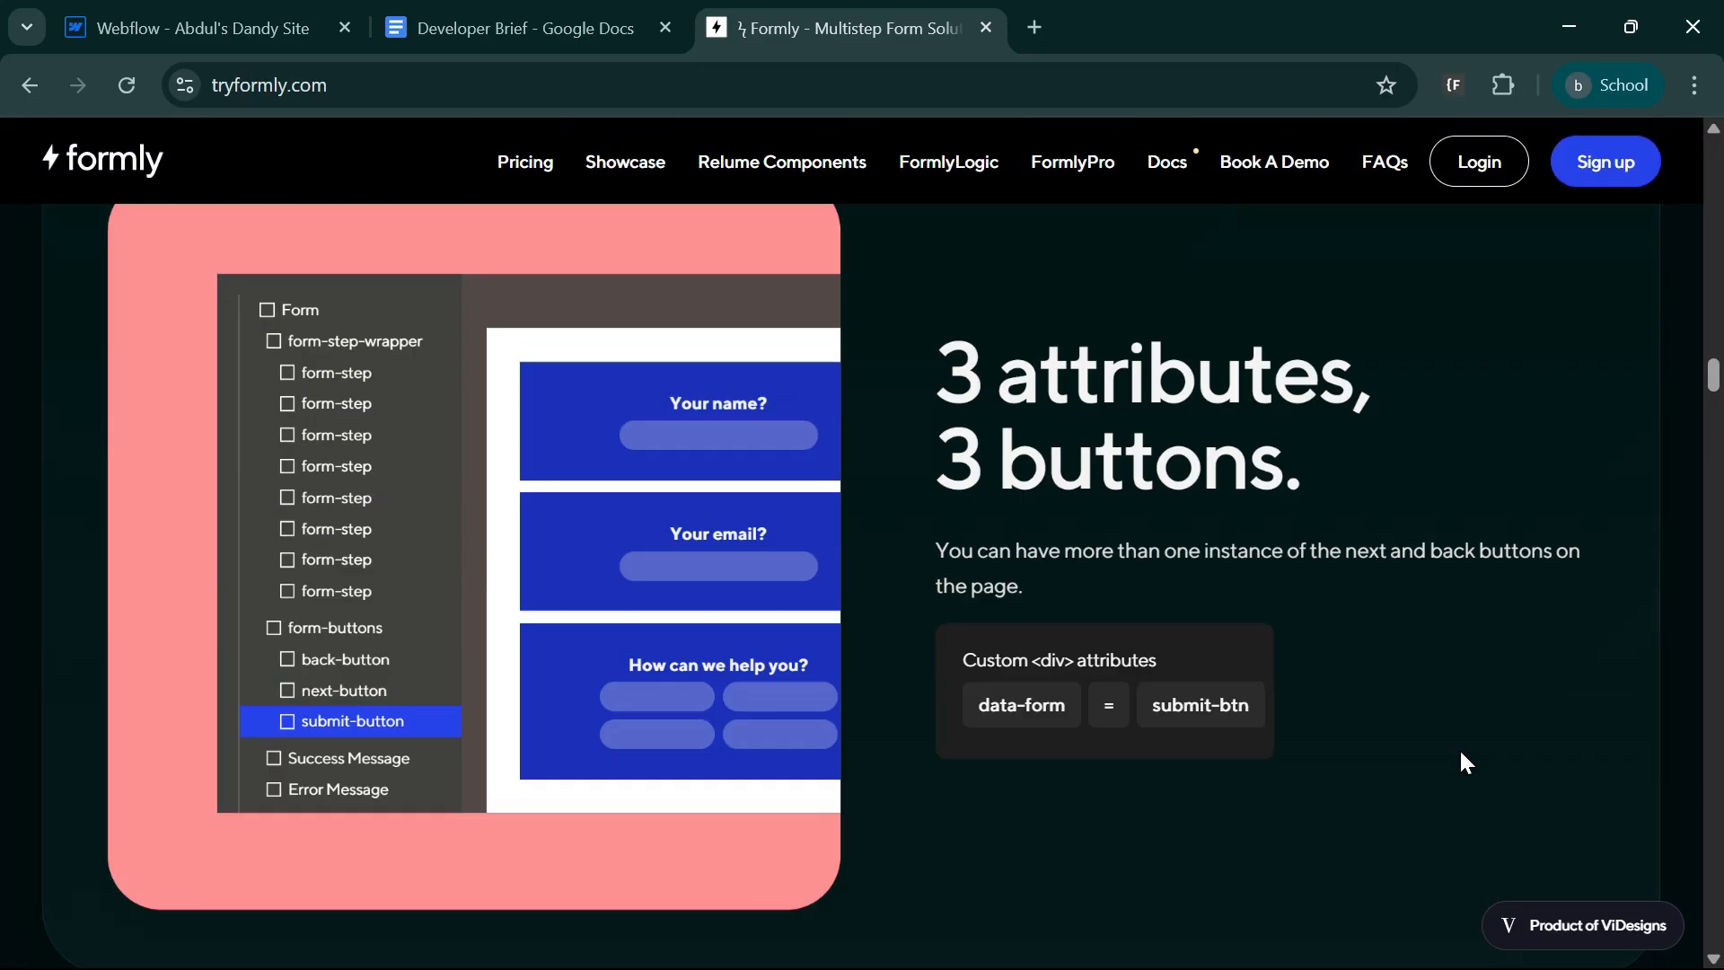
right_click(614, 176)
left_click(688, 194)
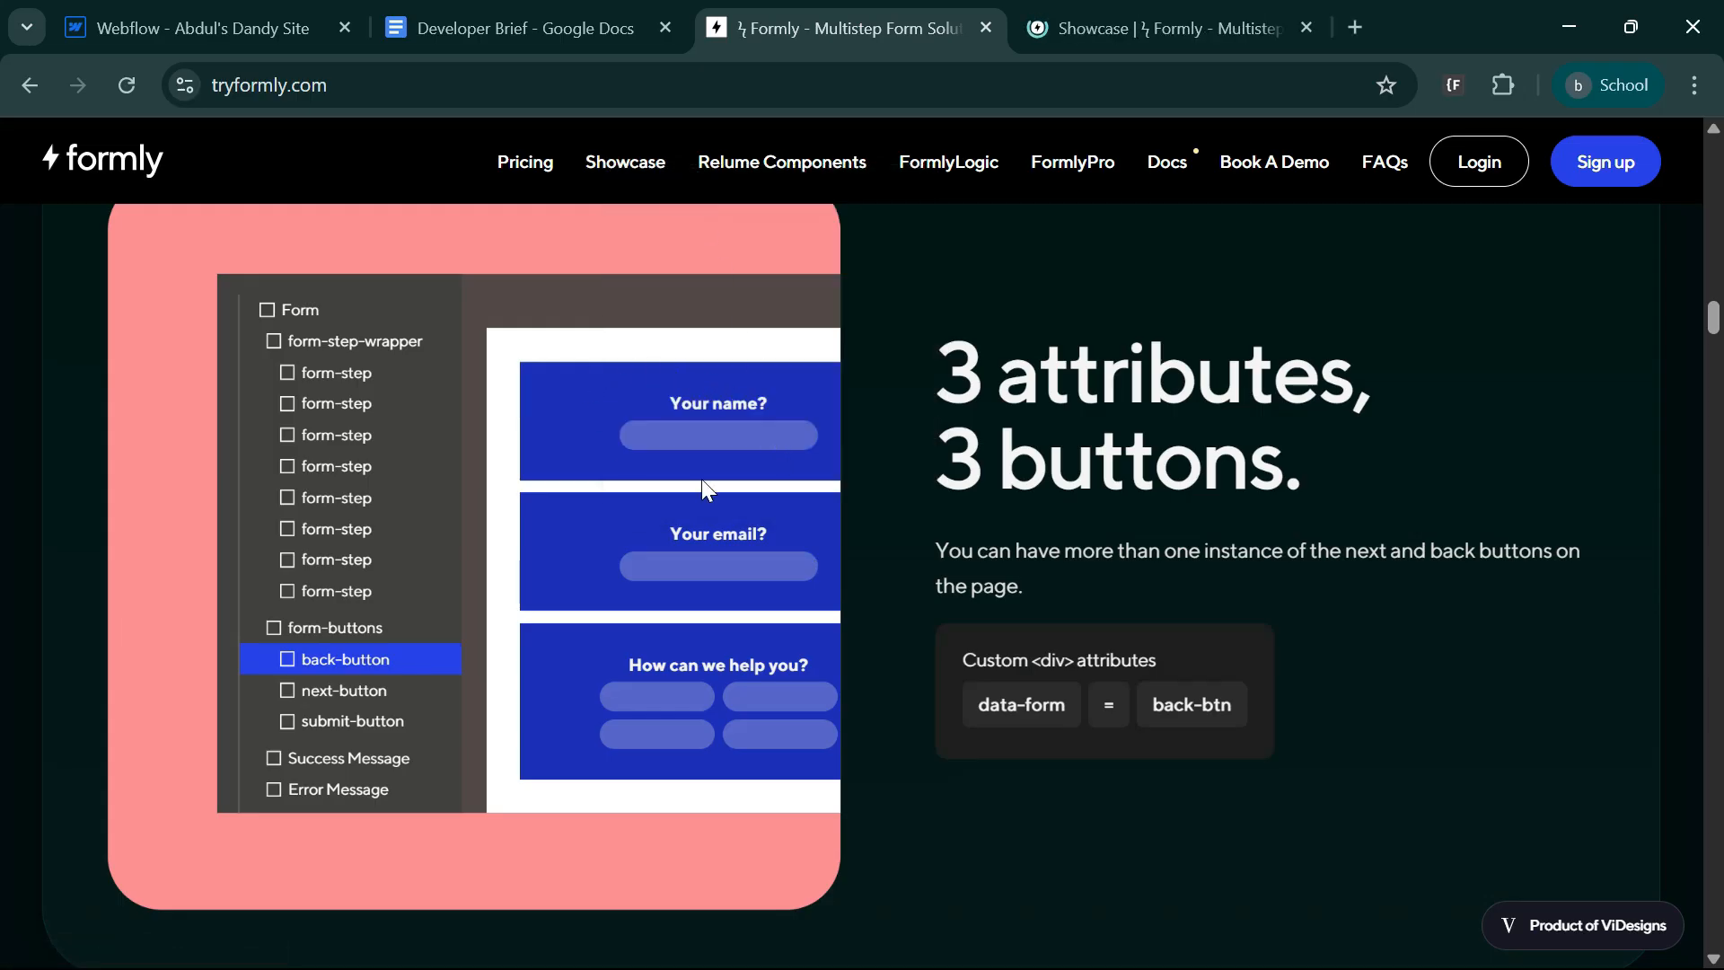
left_click(1114, 26)
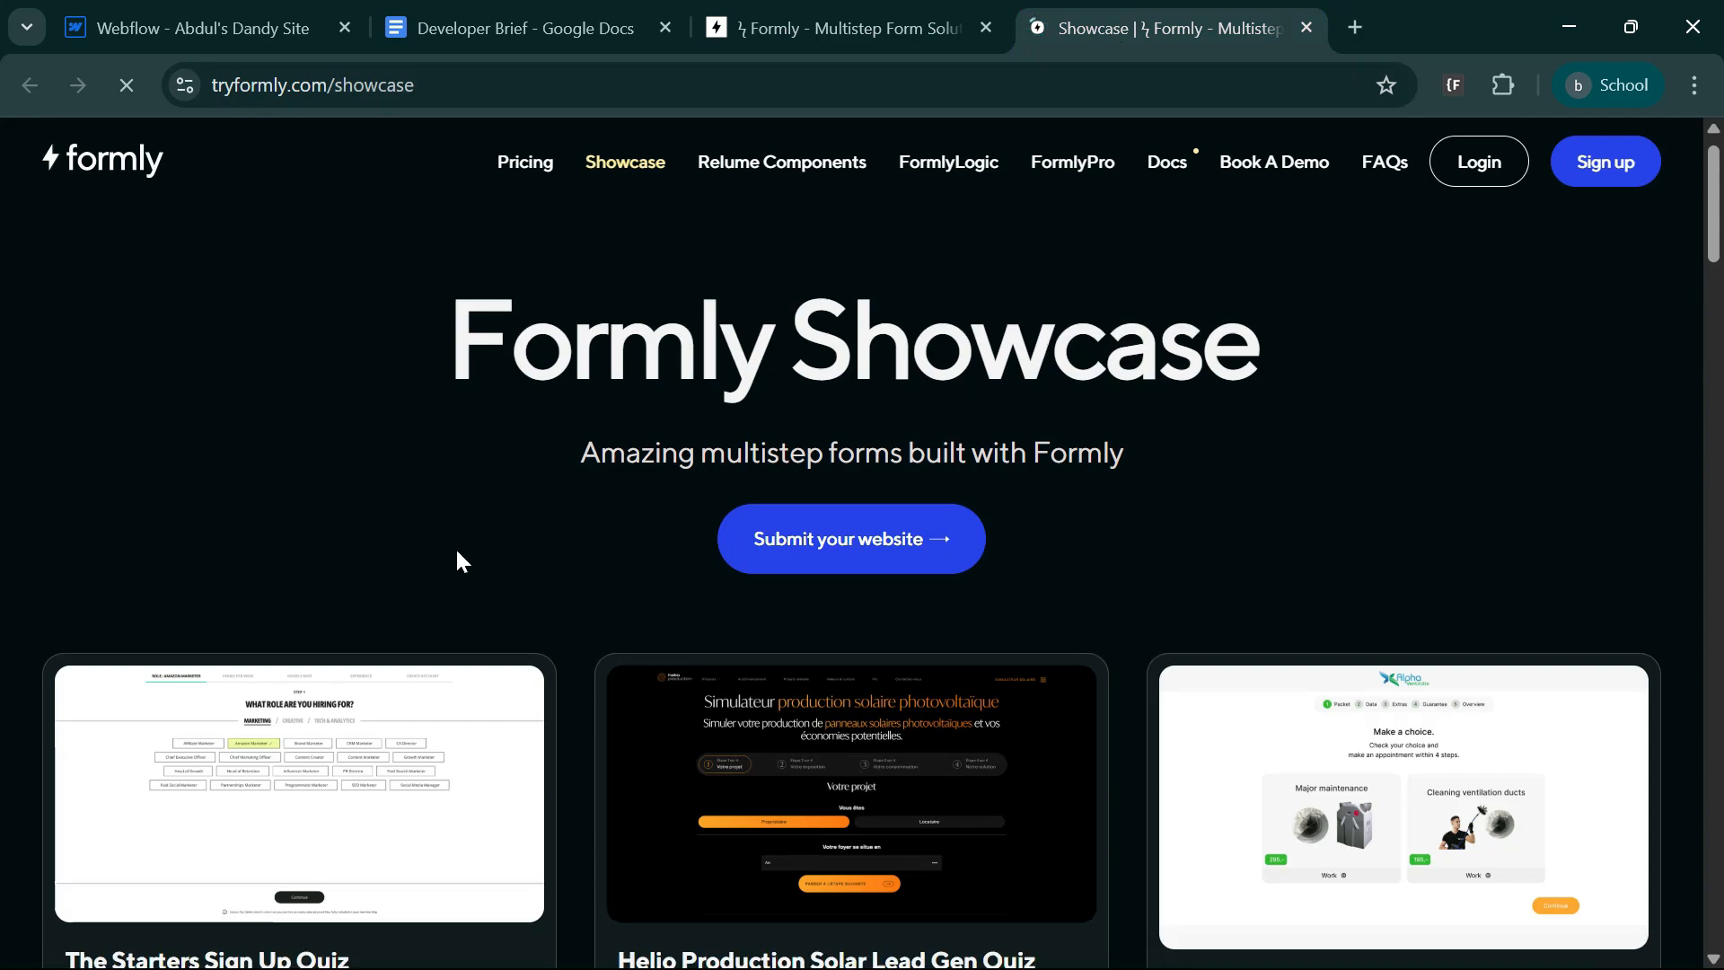
scroll(935, 396, "down", 5)
scroll(1542, 736, "down", 5)
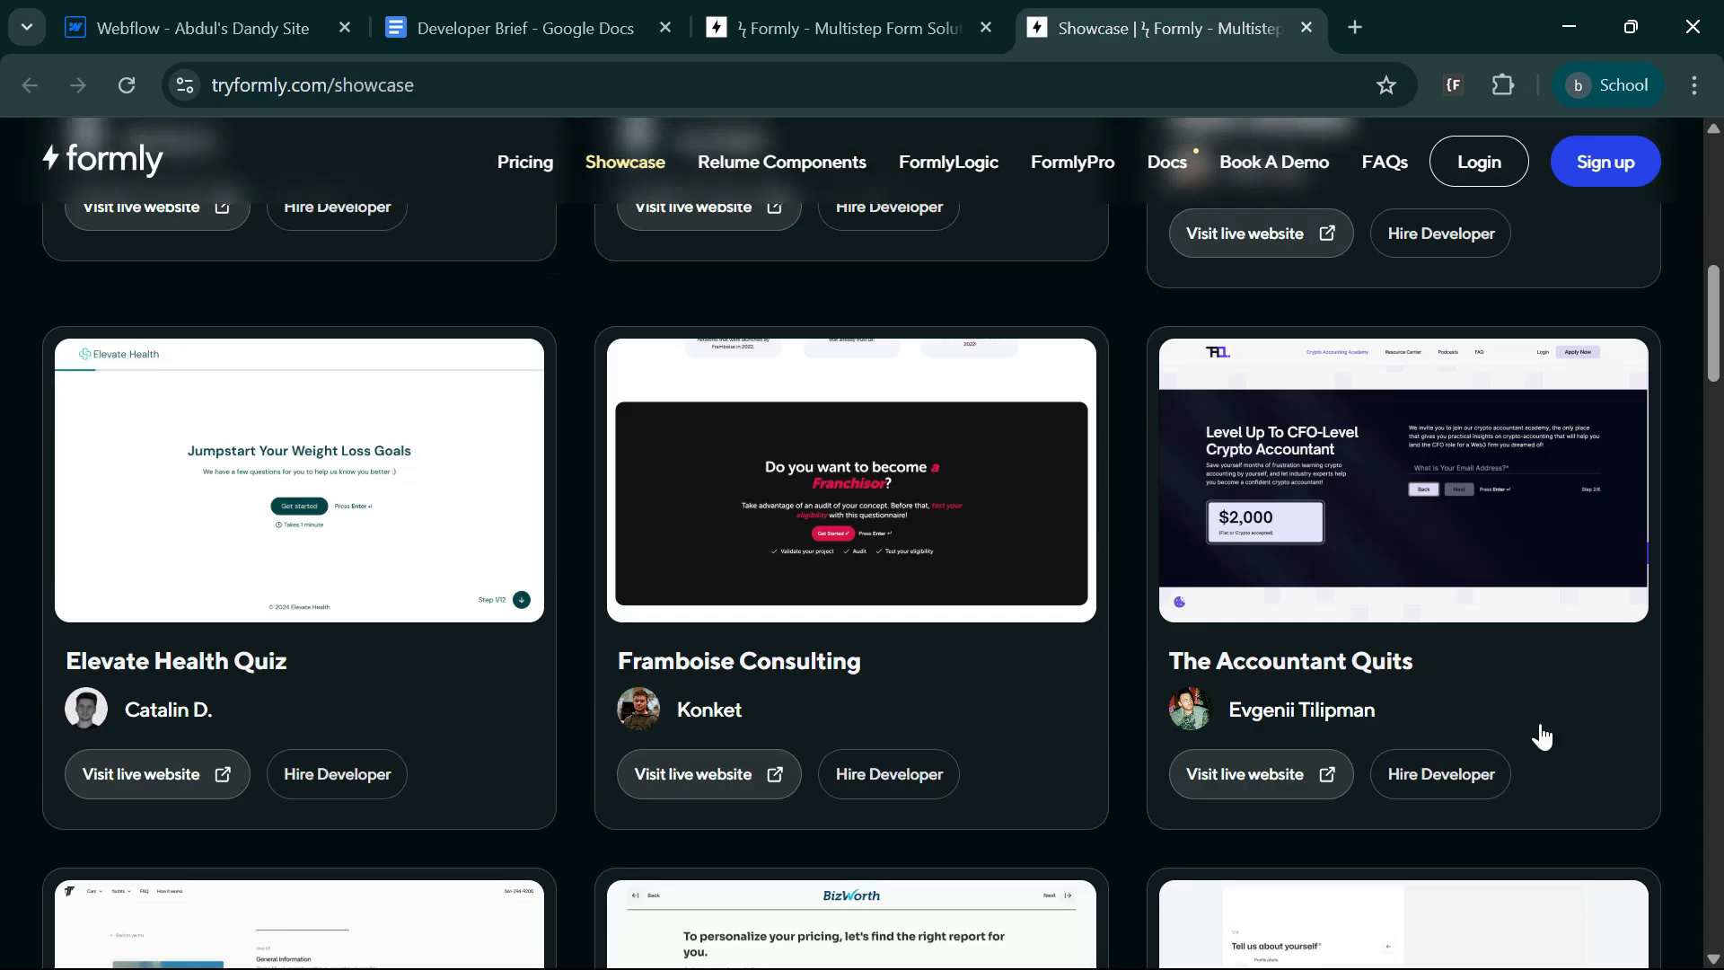
Return to the Formly homepage and open its Docs page to look over the documentation.
left_click(835, 28)
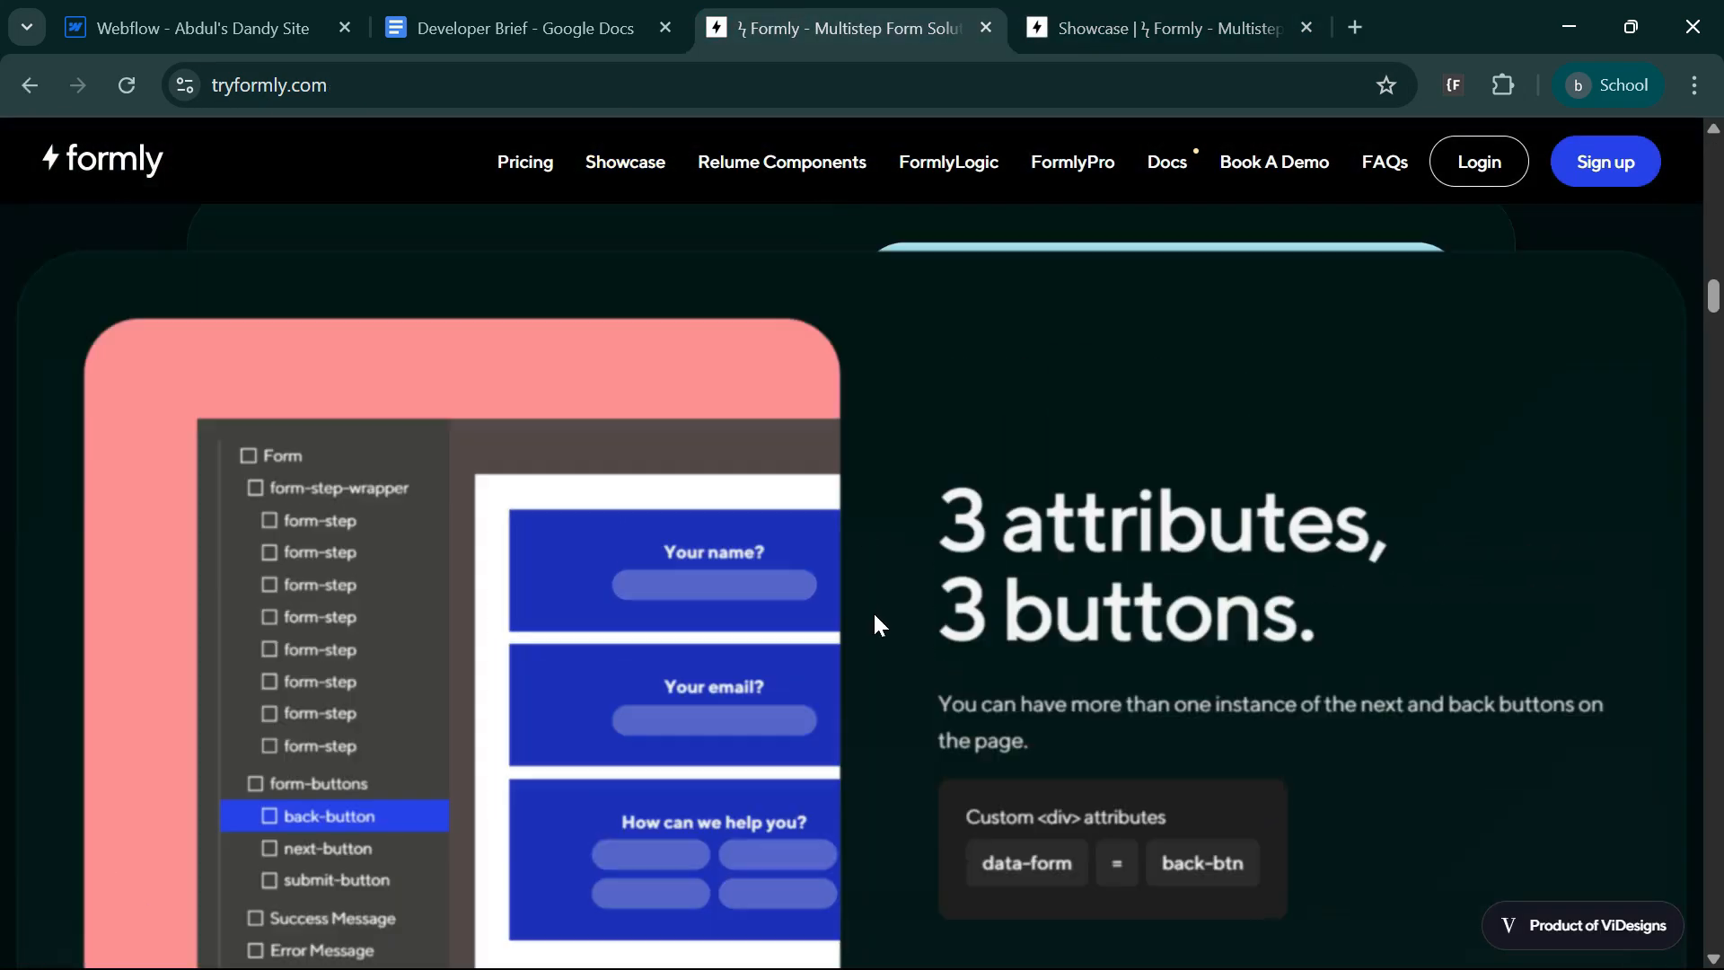
scroll(876, 618, "up", 15)
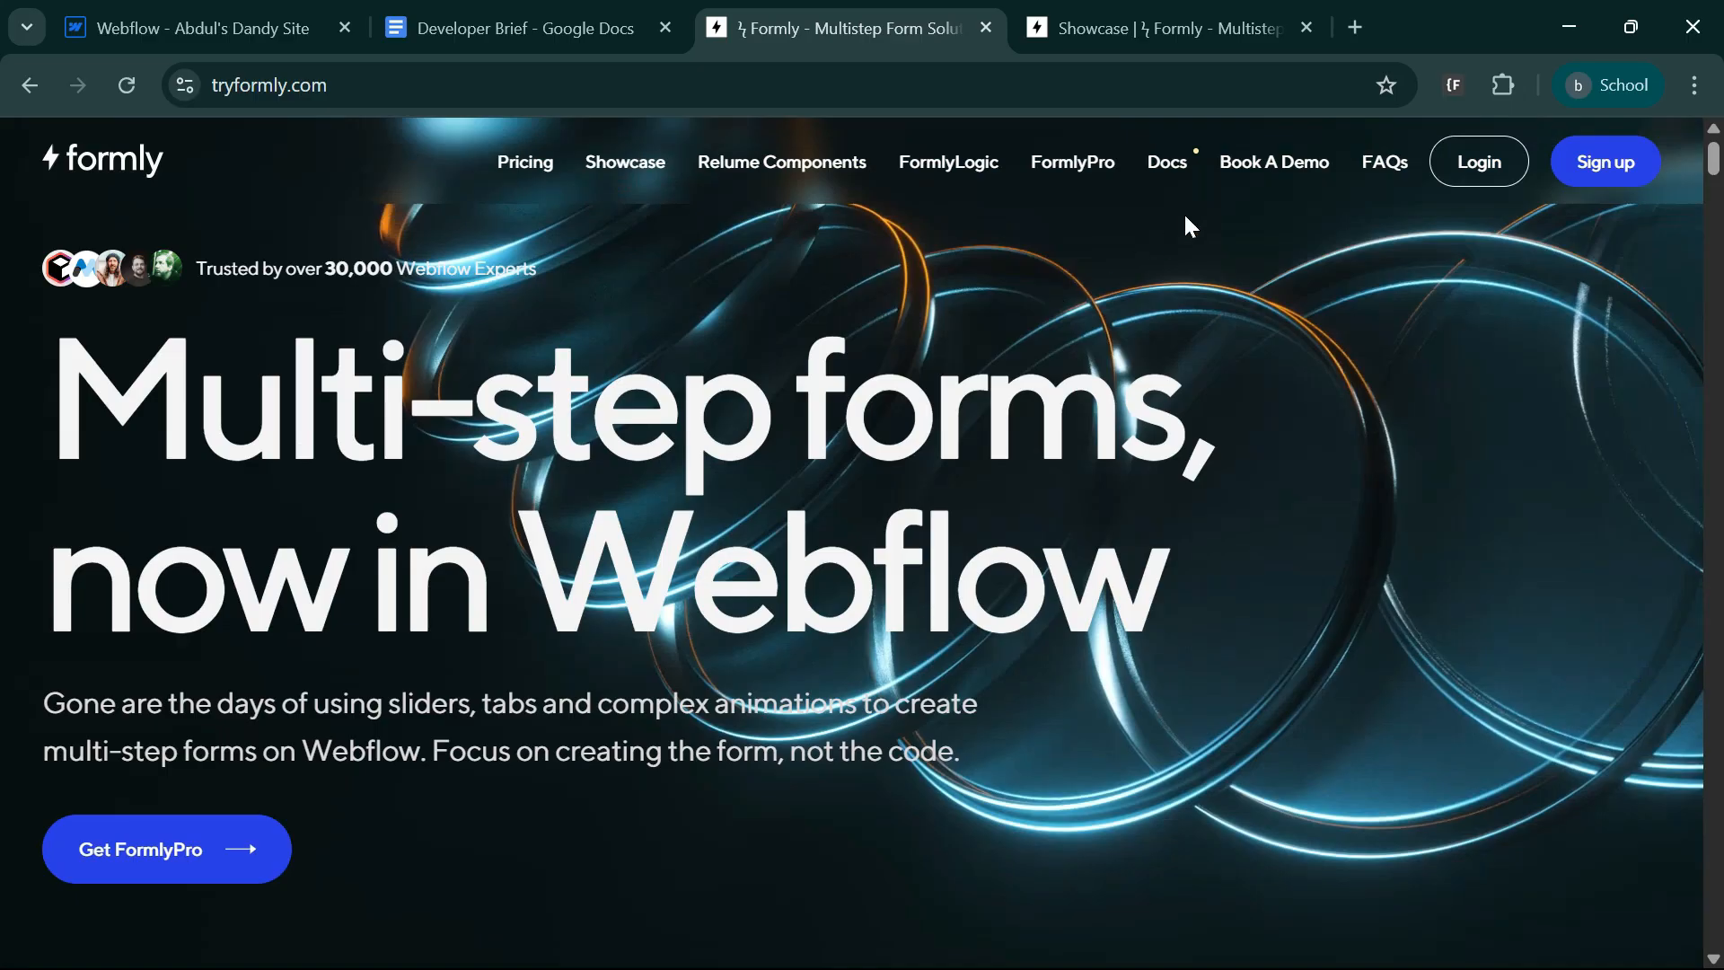
left_click(1170, 163)
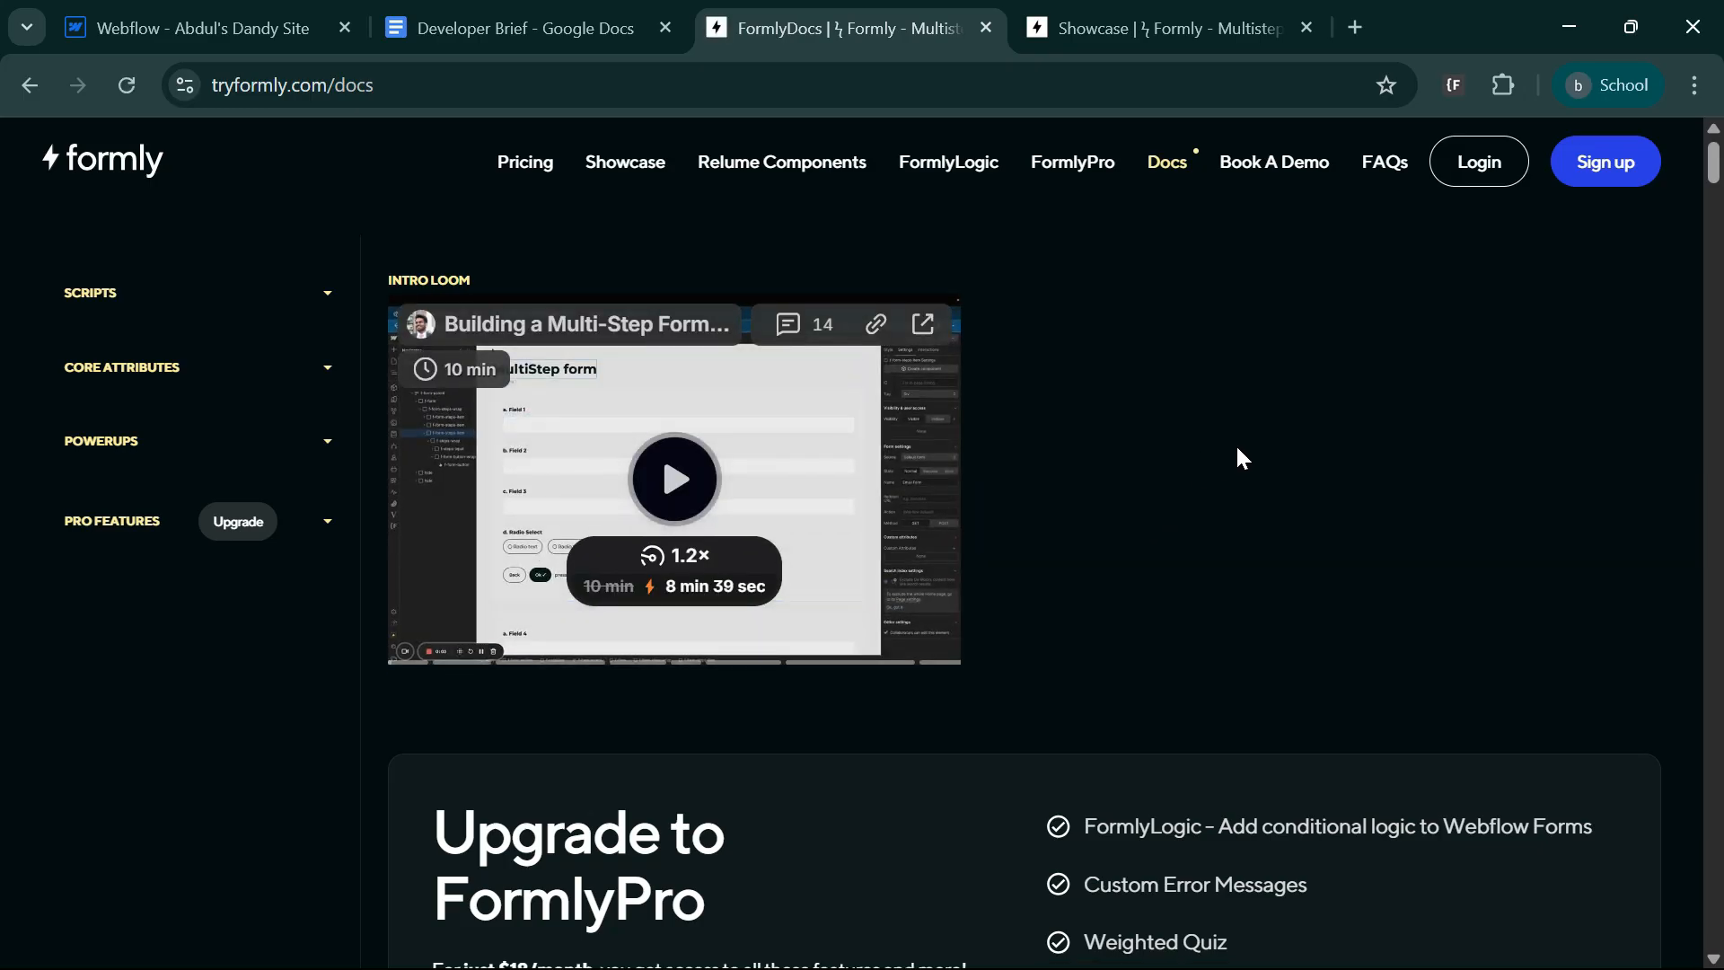
scroll(1236, 443, "down", 10)
scroll(905, 600, "up", 7)
scroll(905, 599, "up", 4)
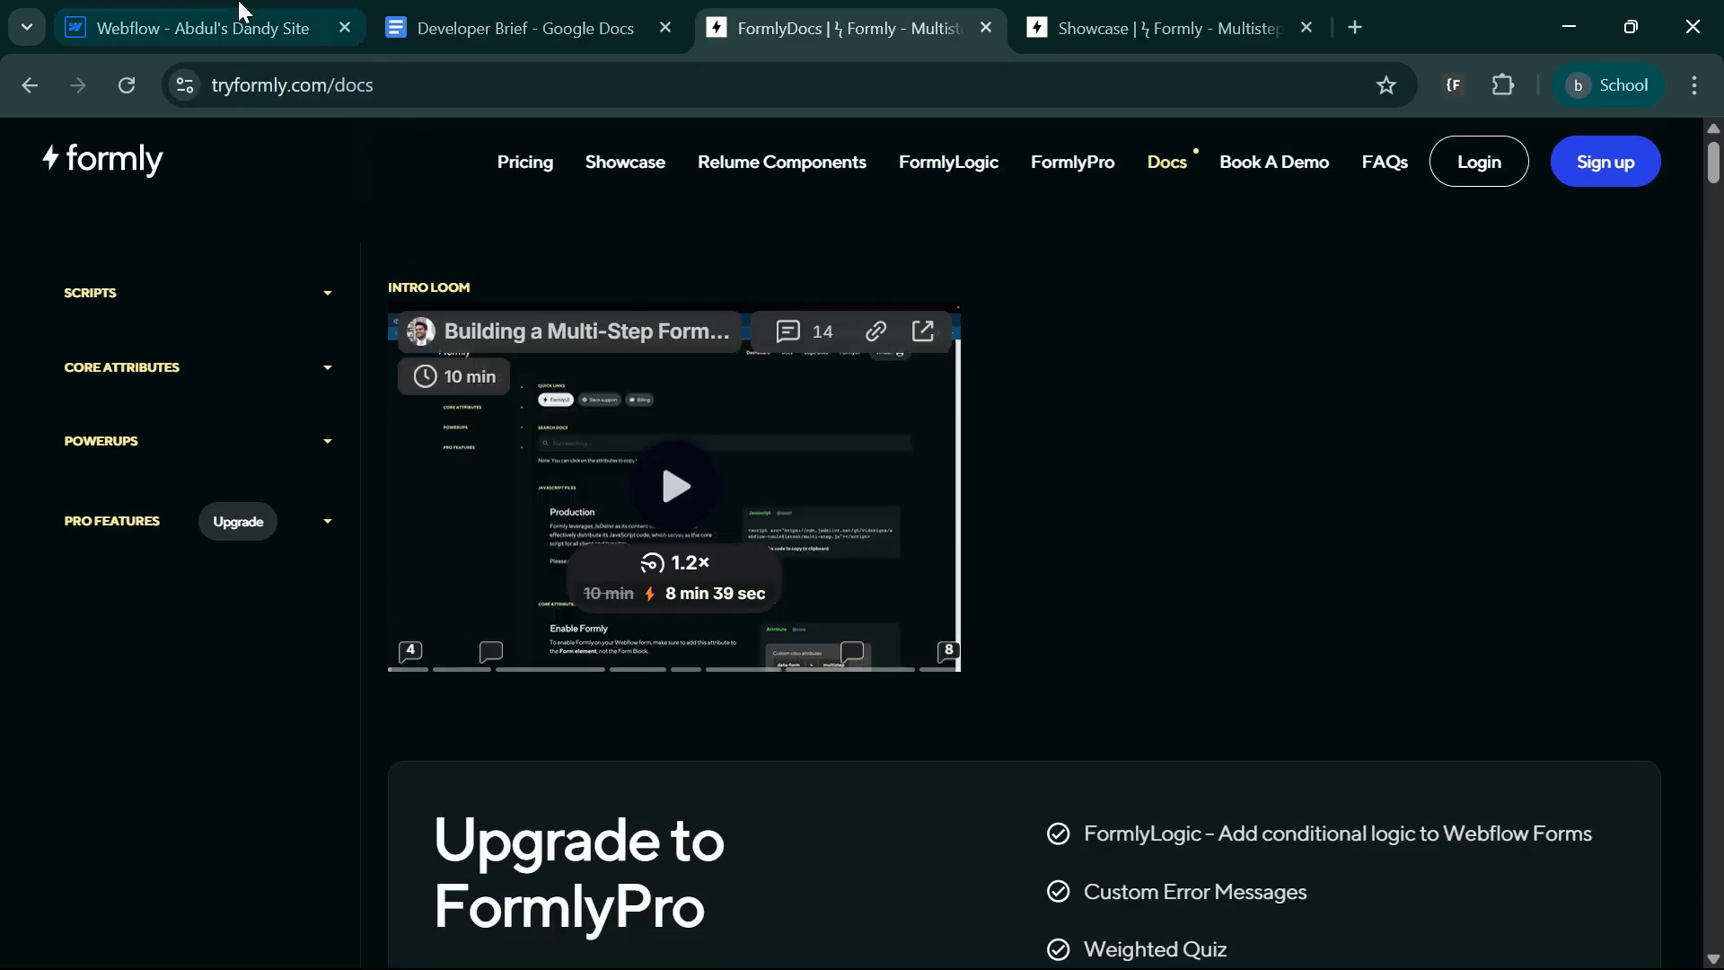
Check the empty orange formly-section in Webflow, and read the two-step form requirements in the Developer Brief in Google Docs.
left_click(233, 13)
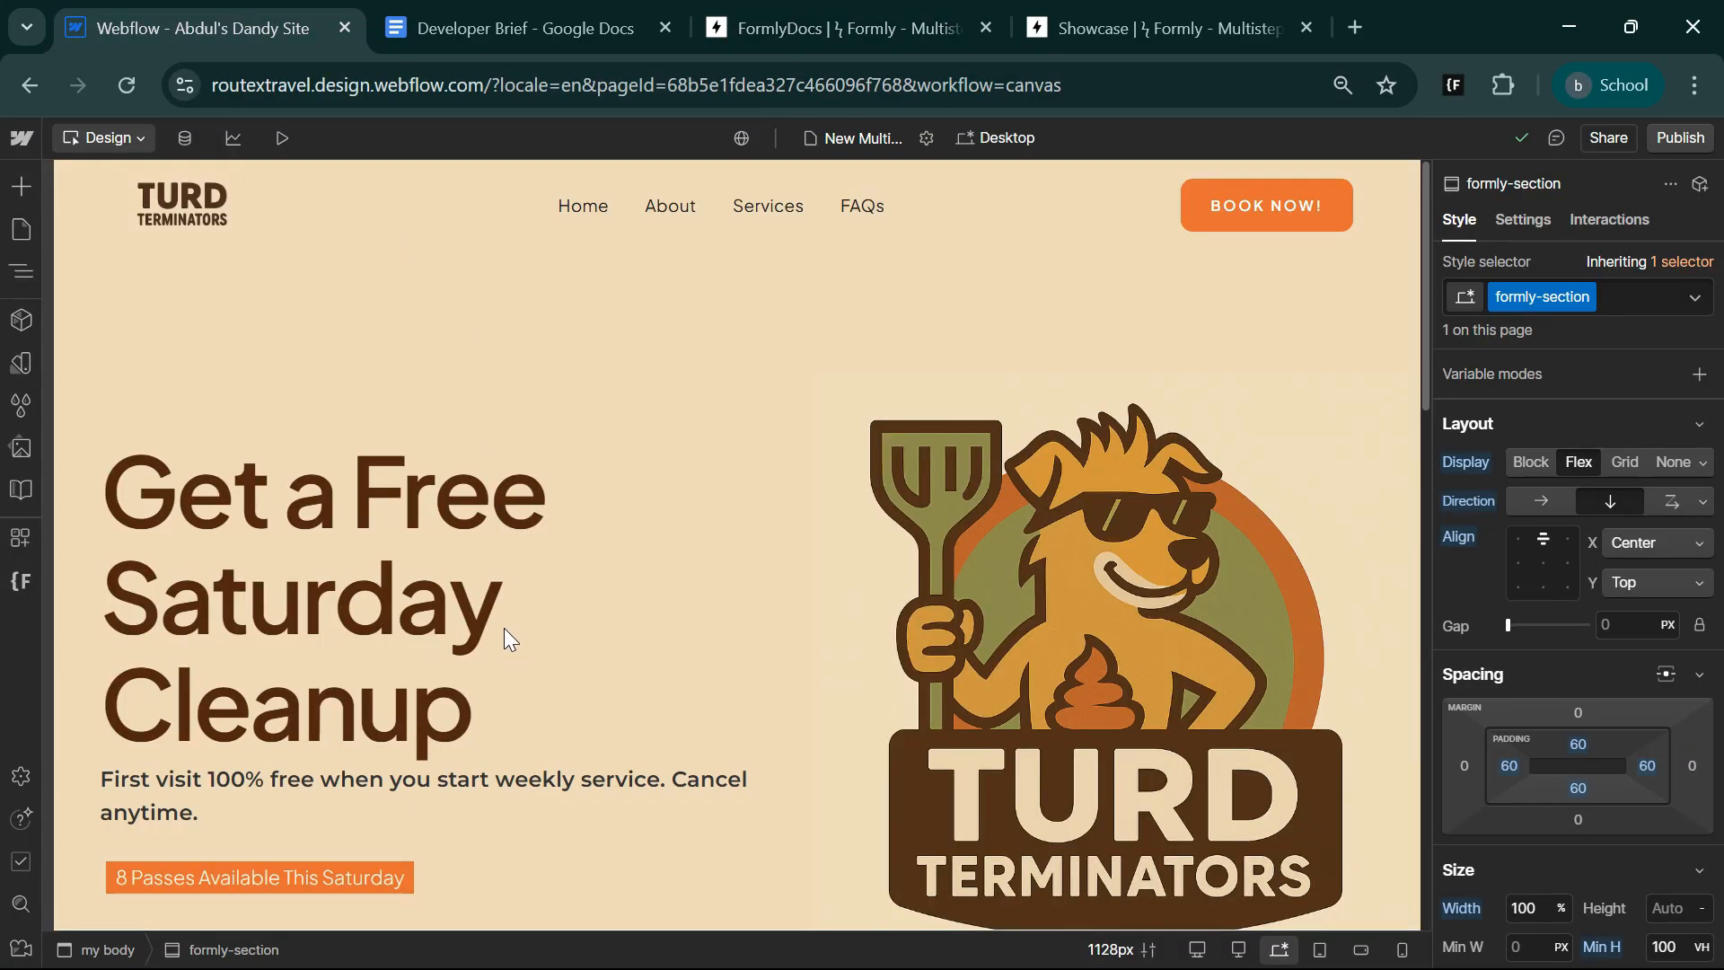
scroll(504, 628, "down", 12)
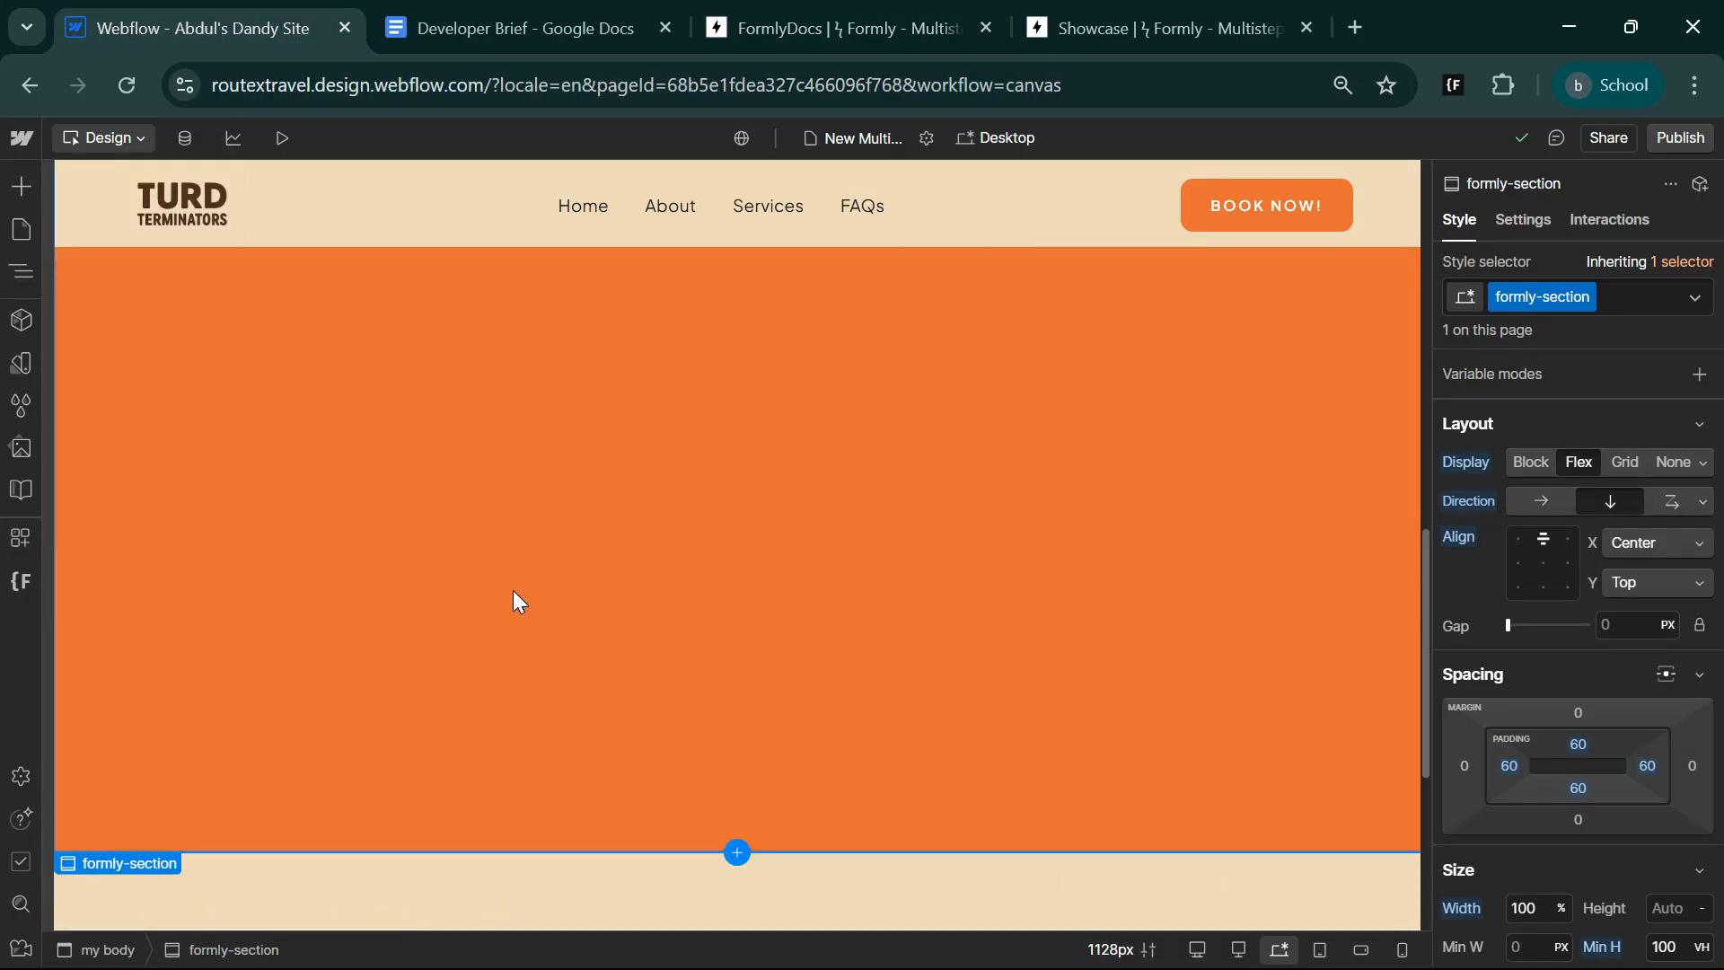
left_click(521, 28)
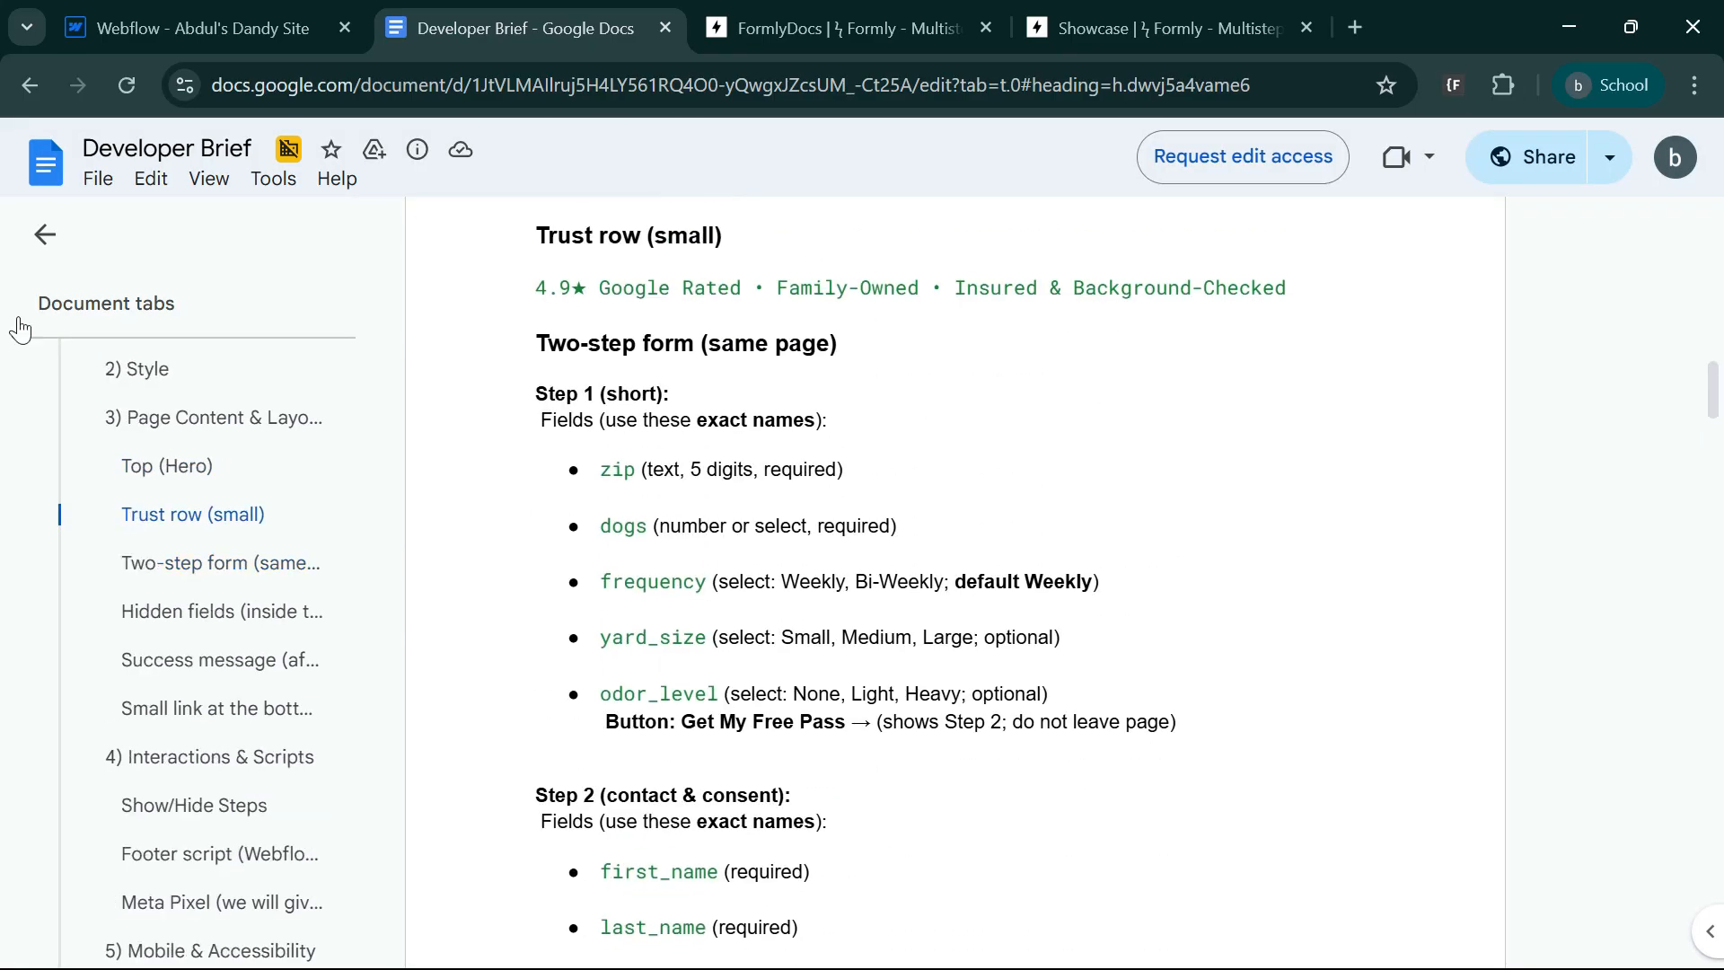
Switch back to Webflow and add a Form Block inside formly-container within the formly-section.
left_click(141, 12)
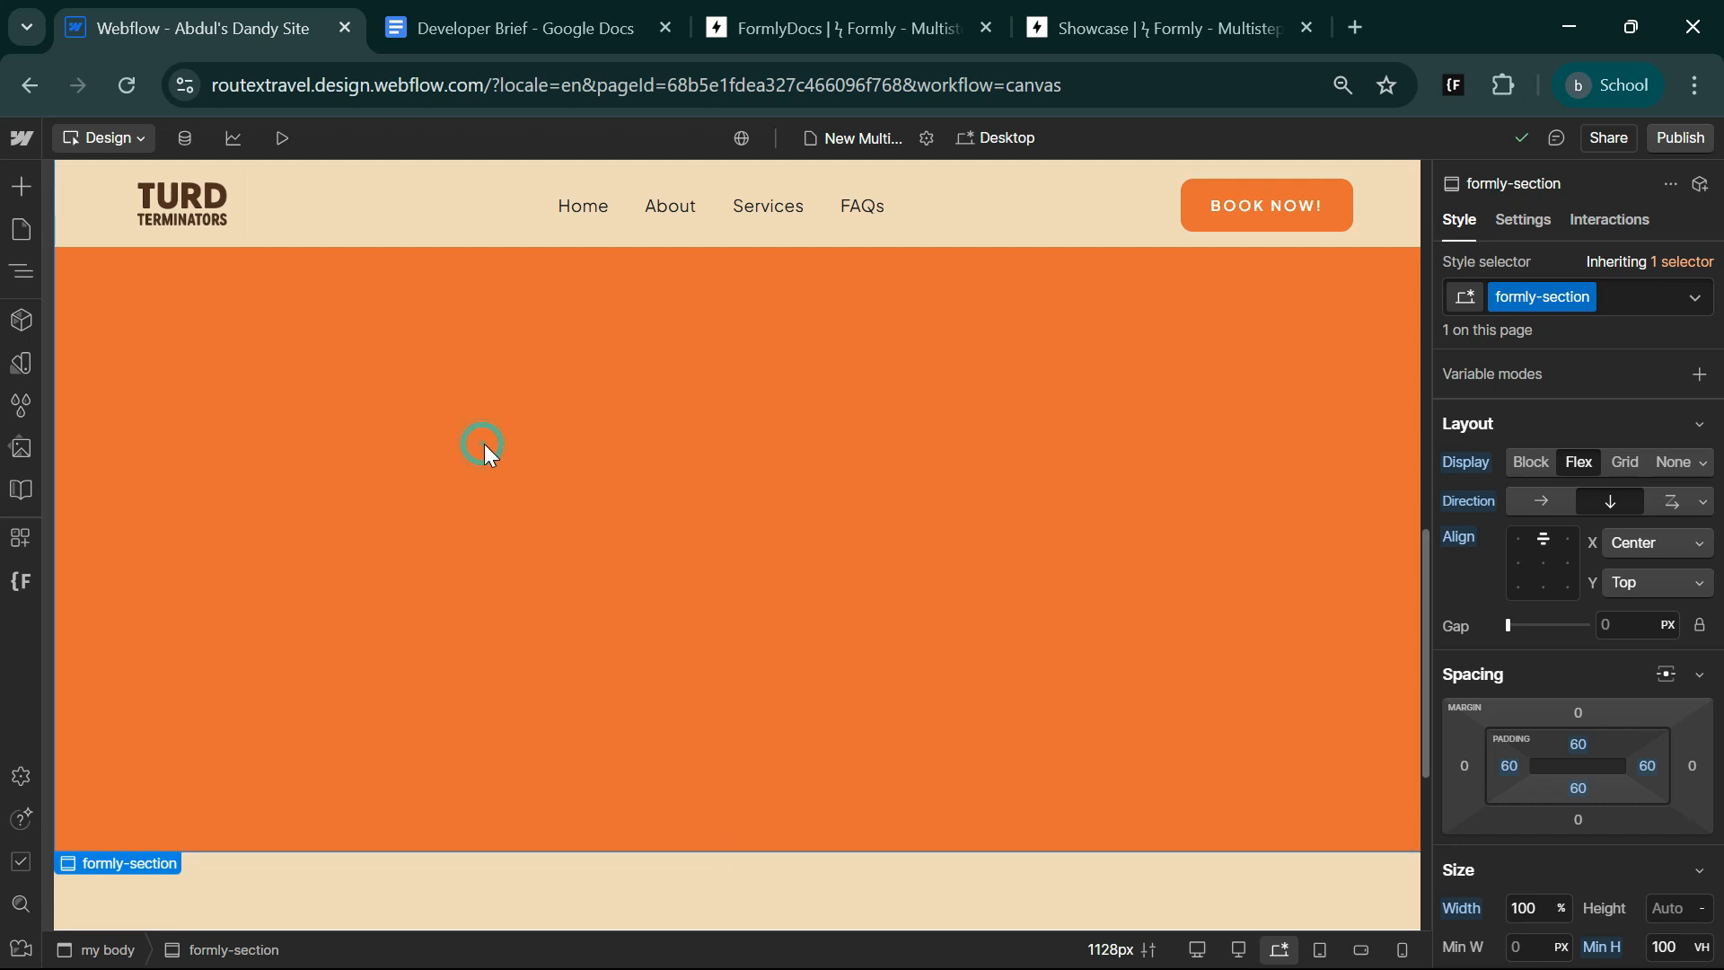
left_click(18, 275)
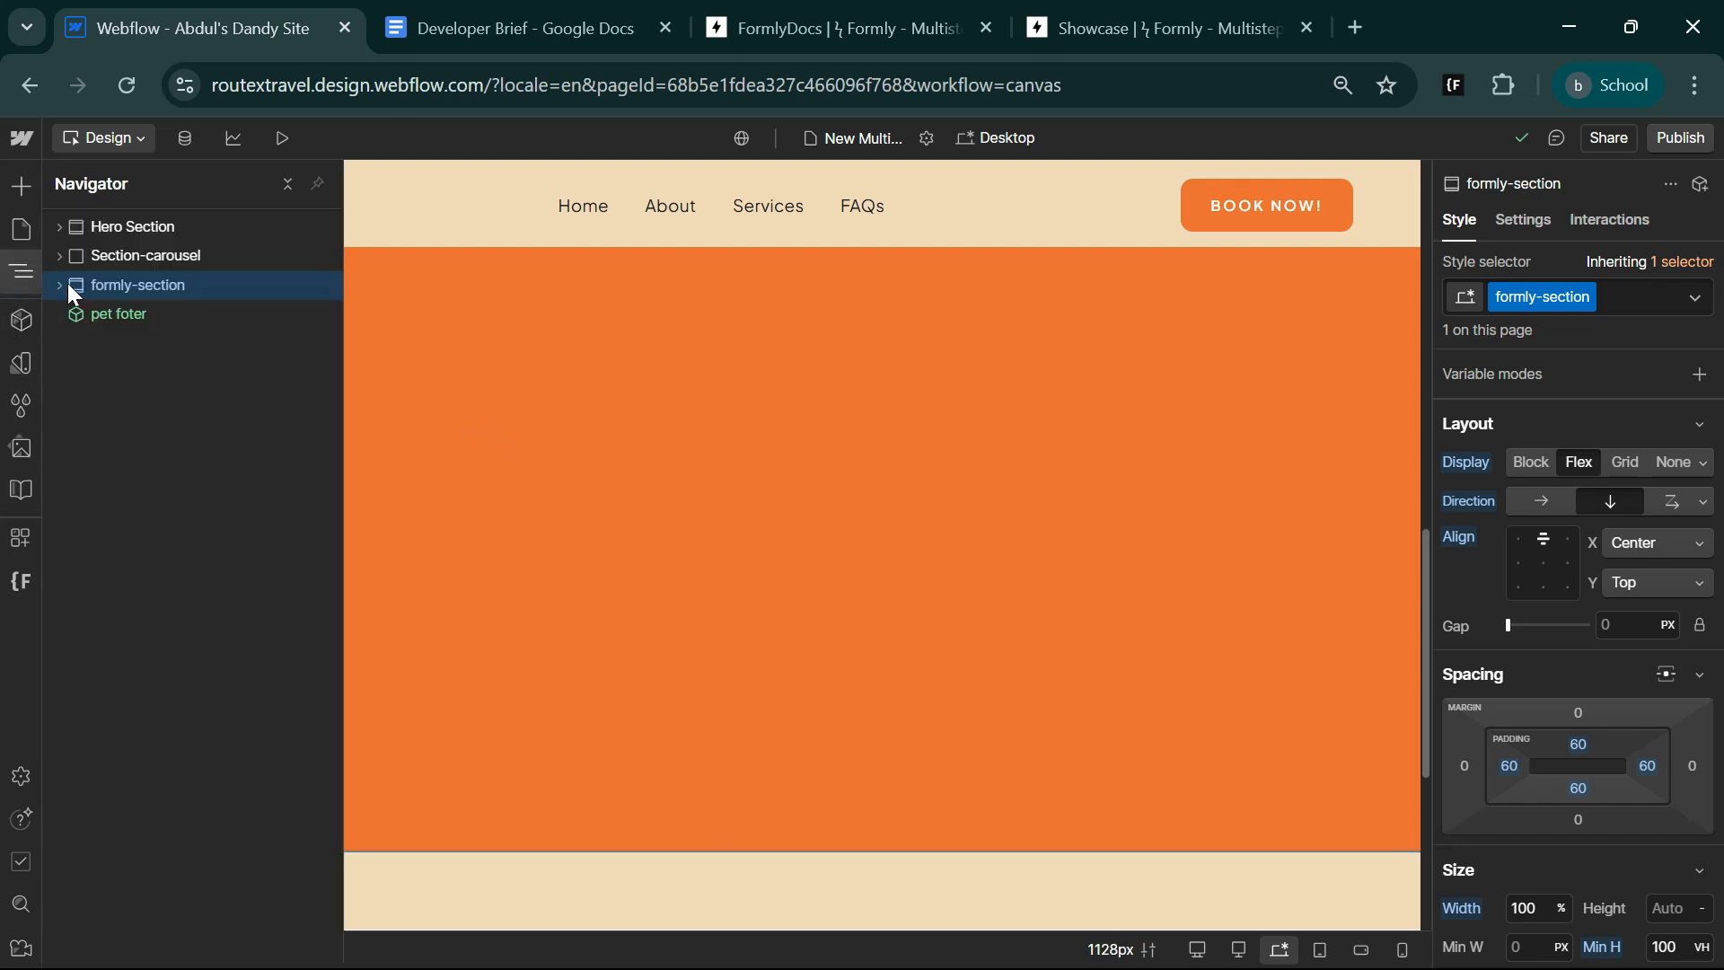
left_click(57, 285)
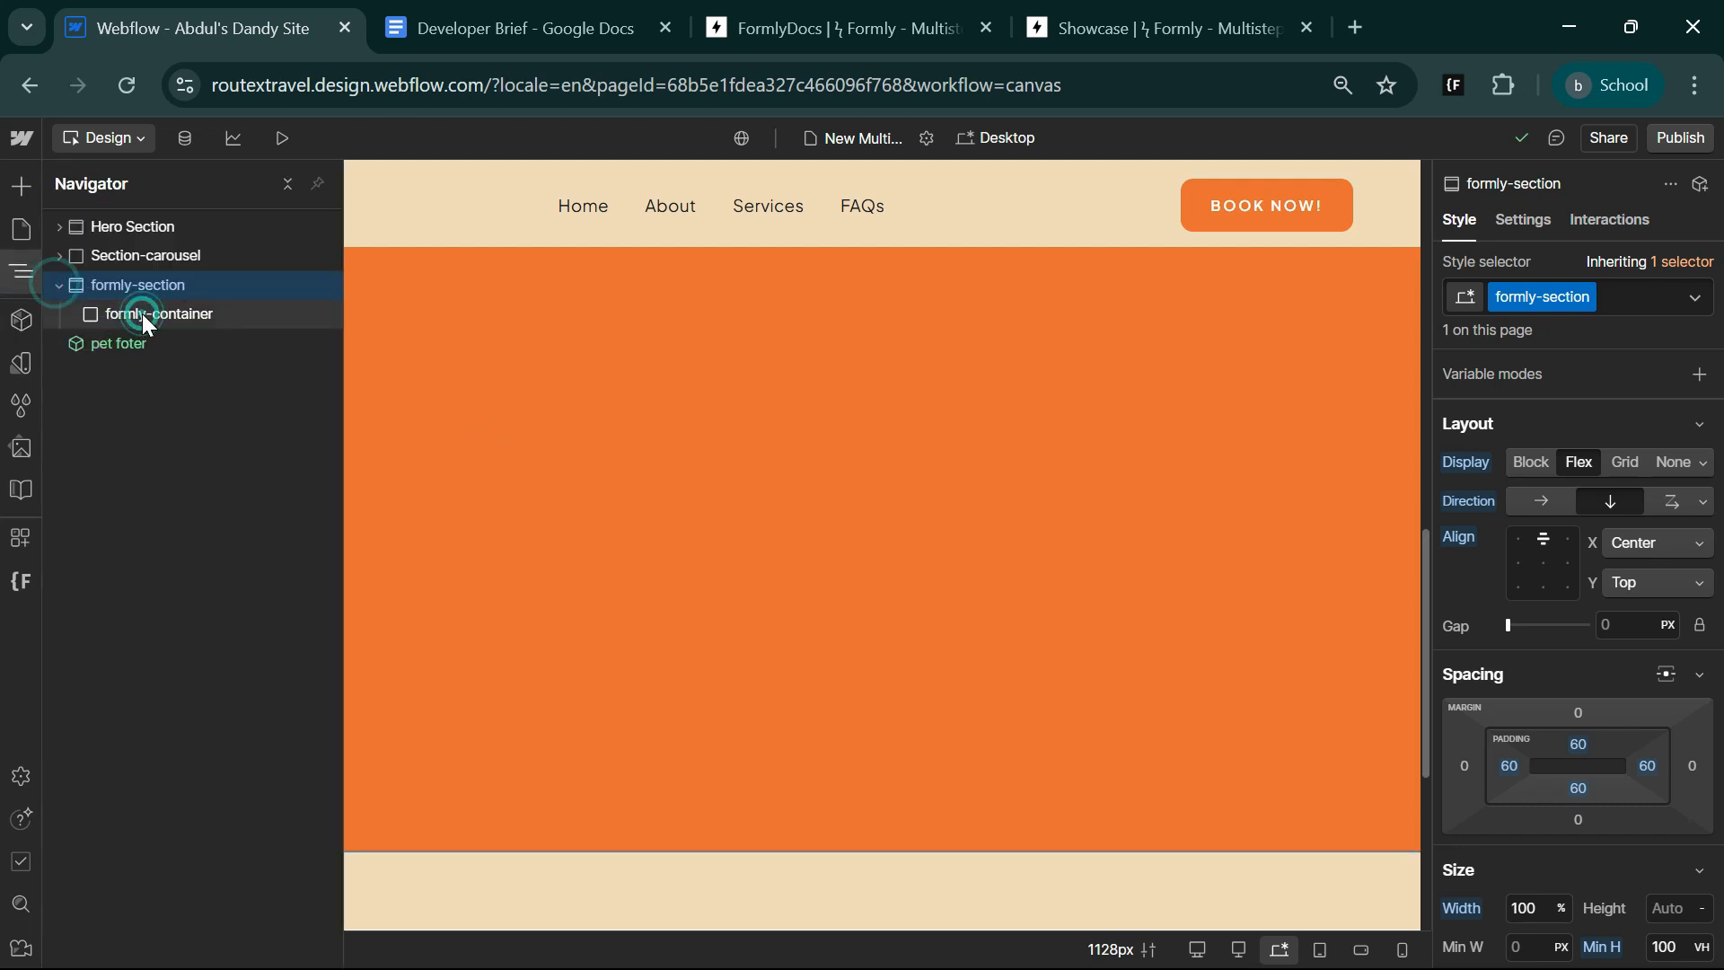
left_click(142, 314)
key("ctrl+k")
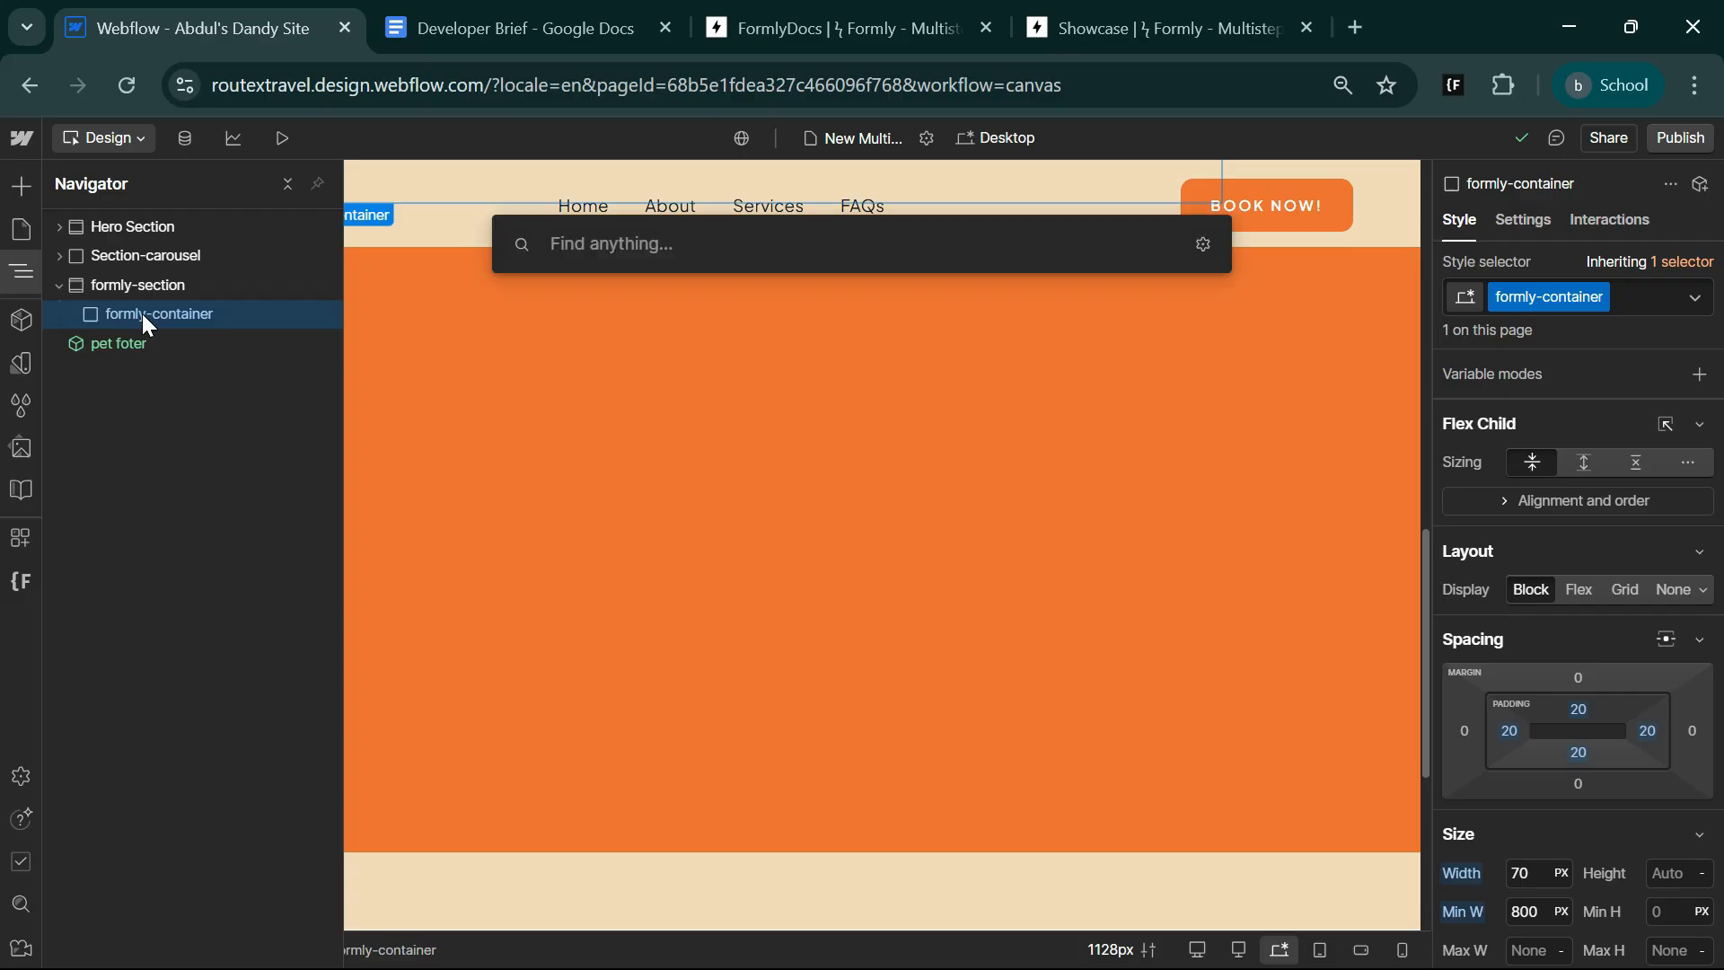
type("frm")
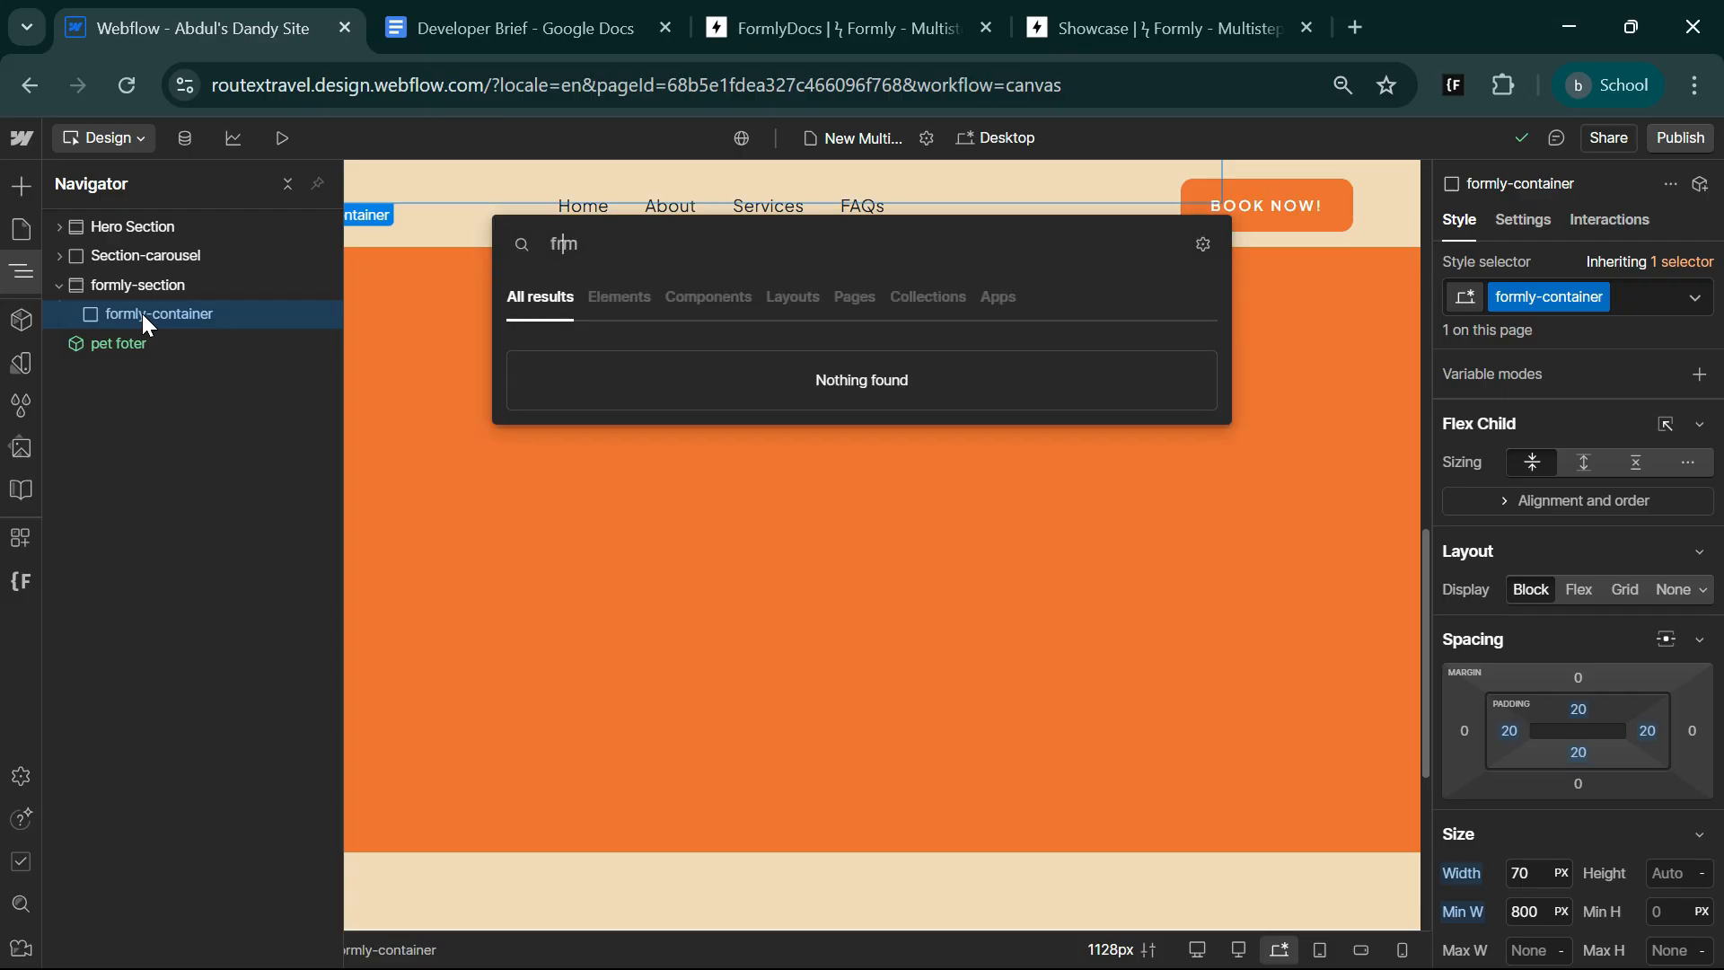
type("o")
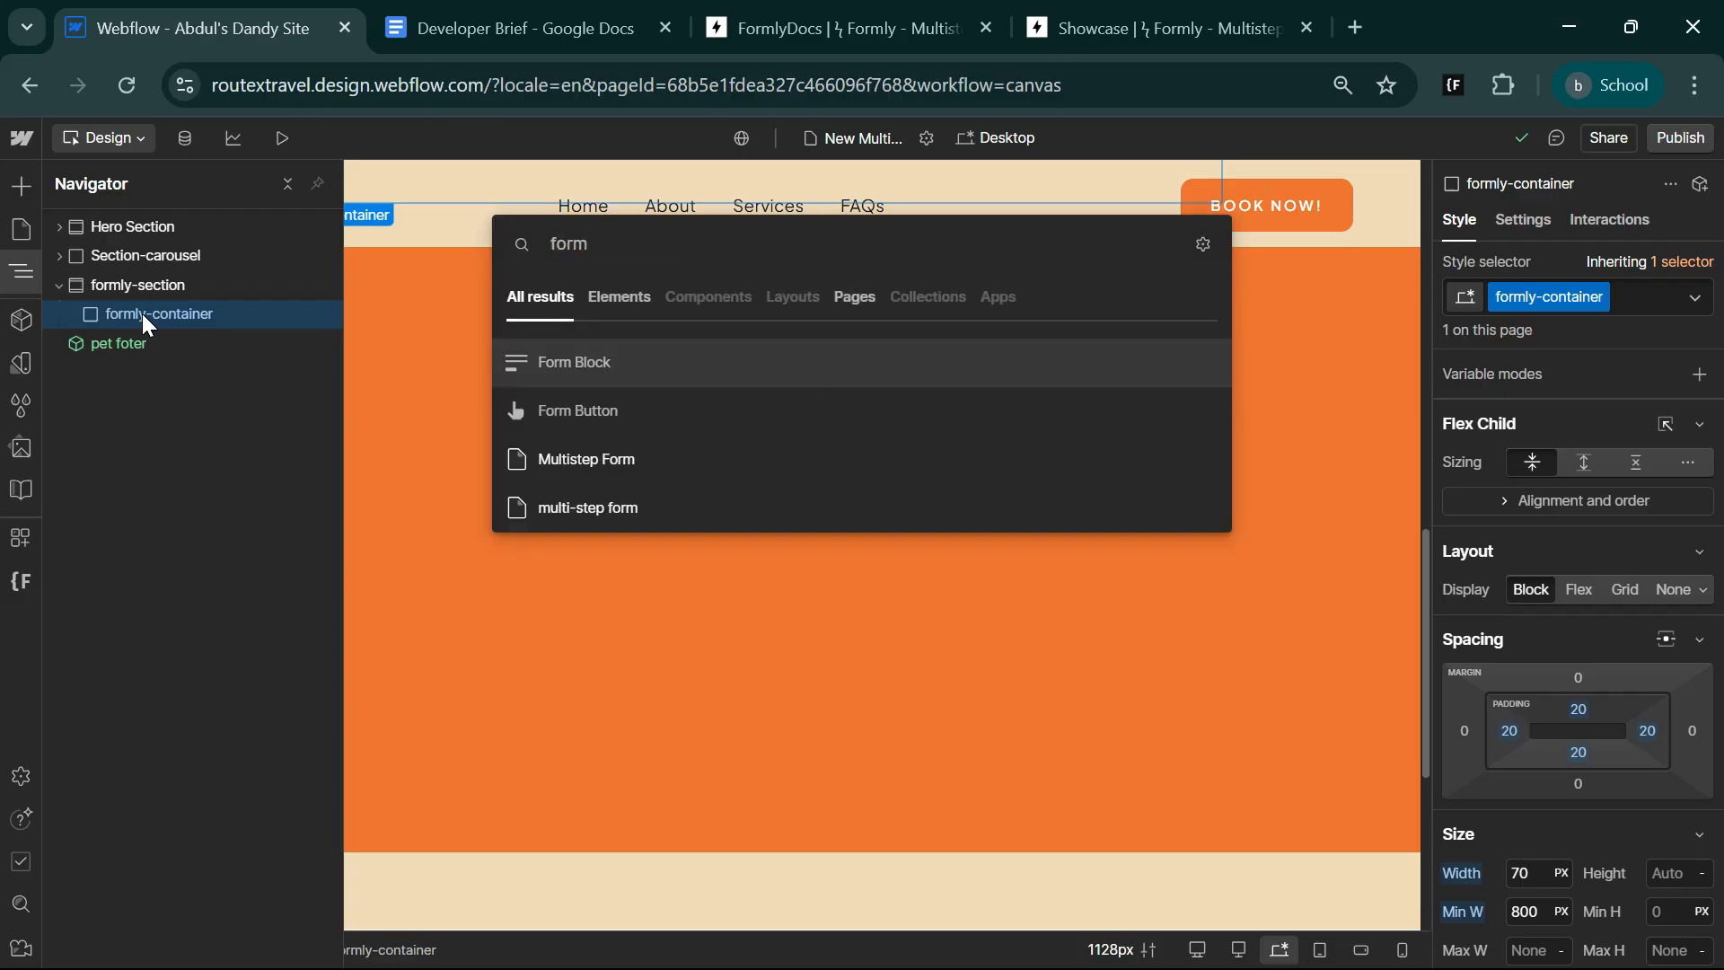
left_click(635, 359)
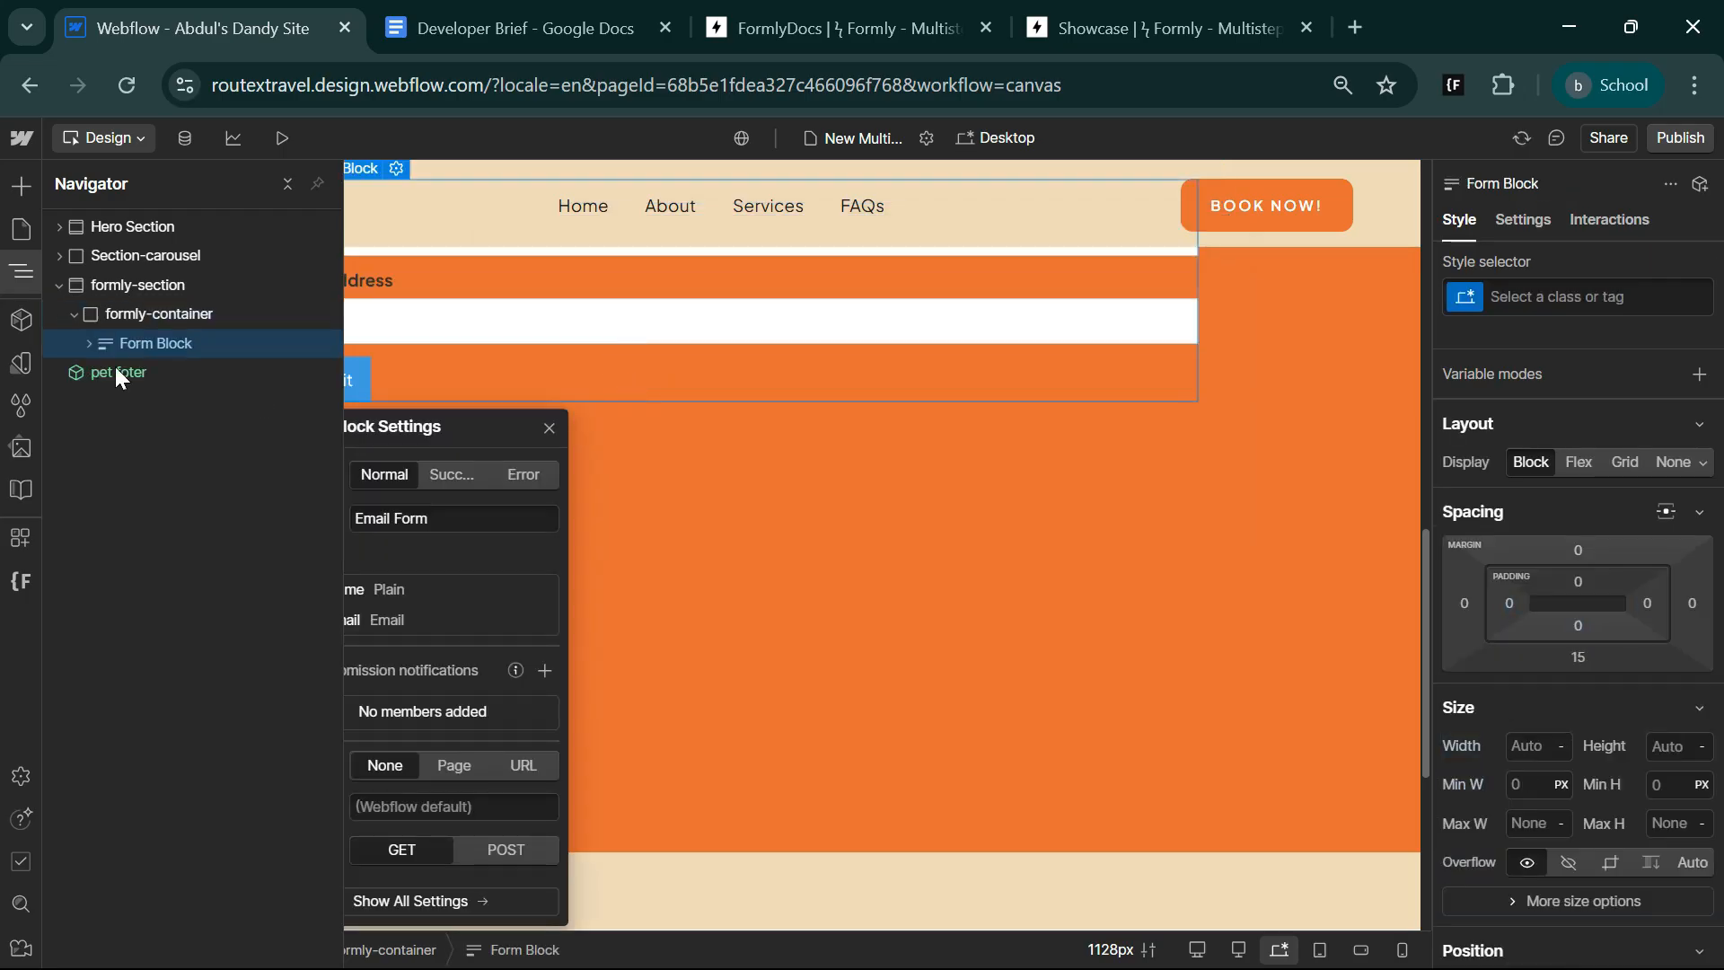
Delete the default Name and Email Address labels and both text fields from the new form, and check the Developer Brief.
left_click(89, 344)
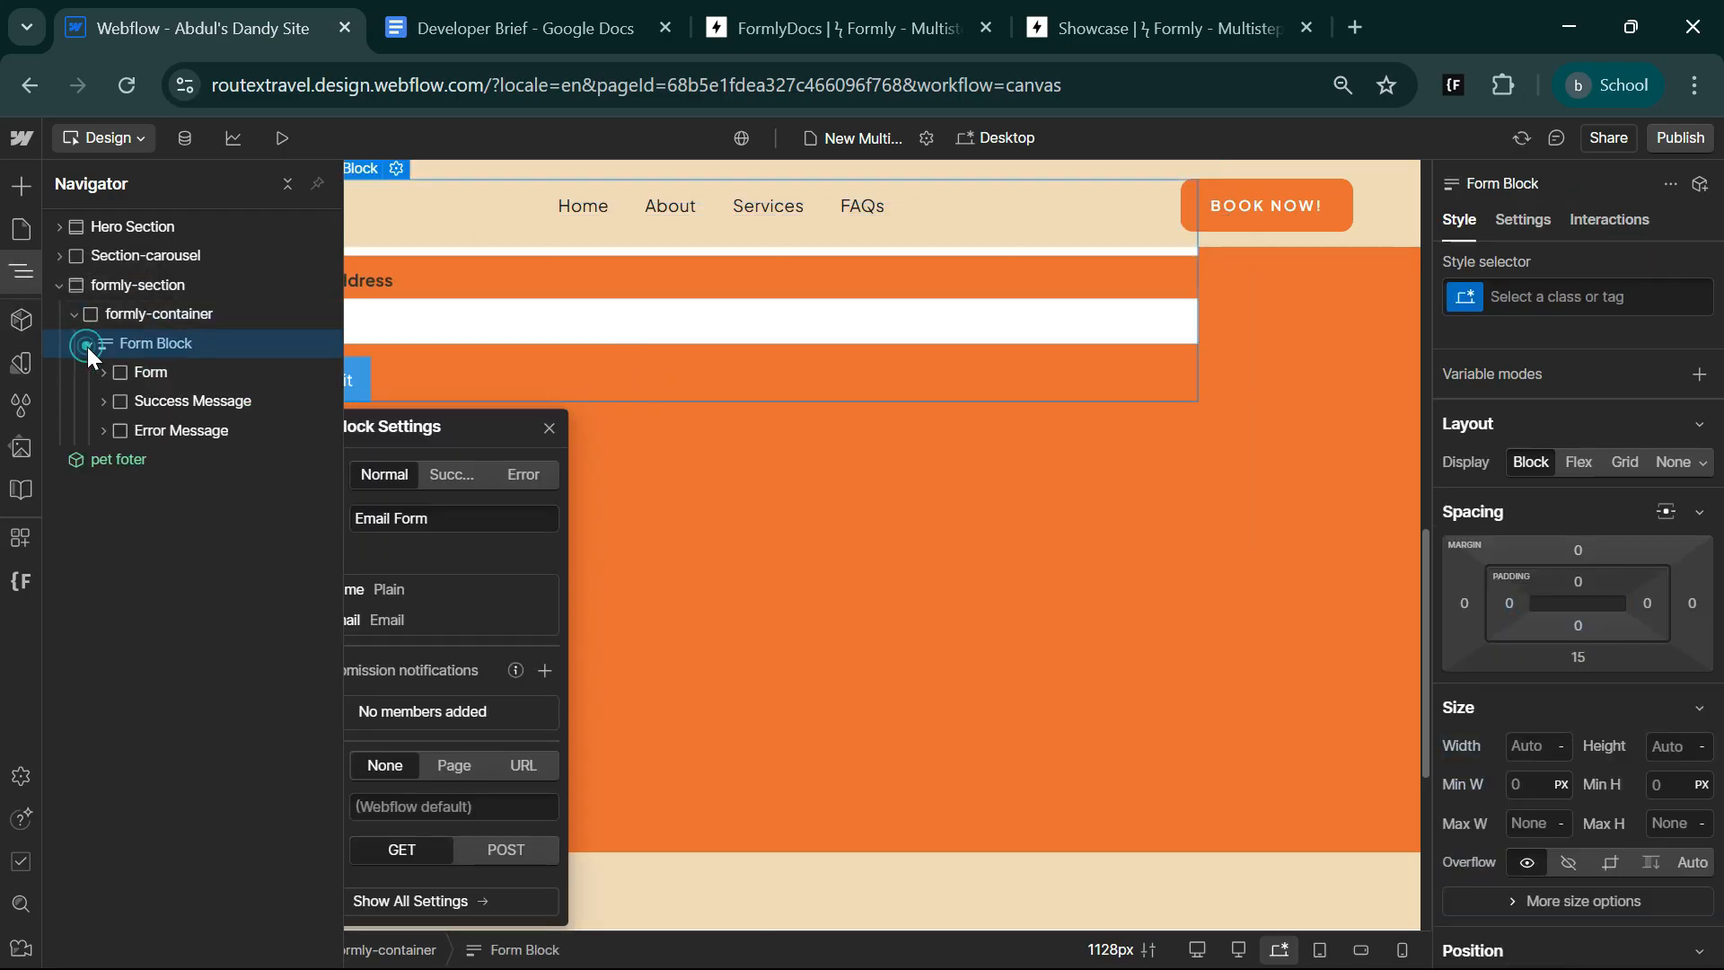
left_click(103, 372)
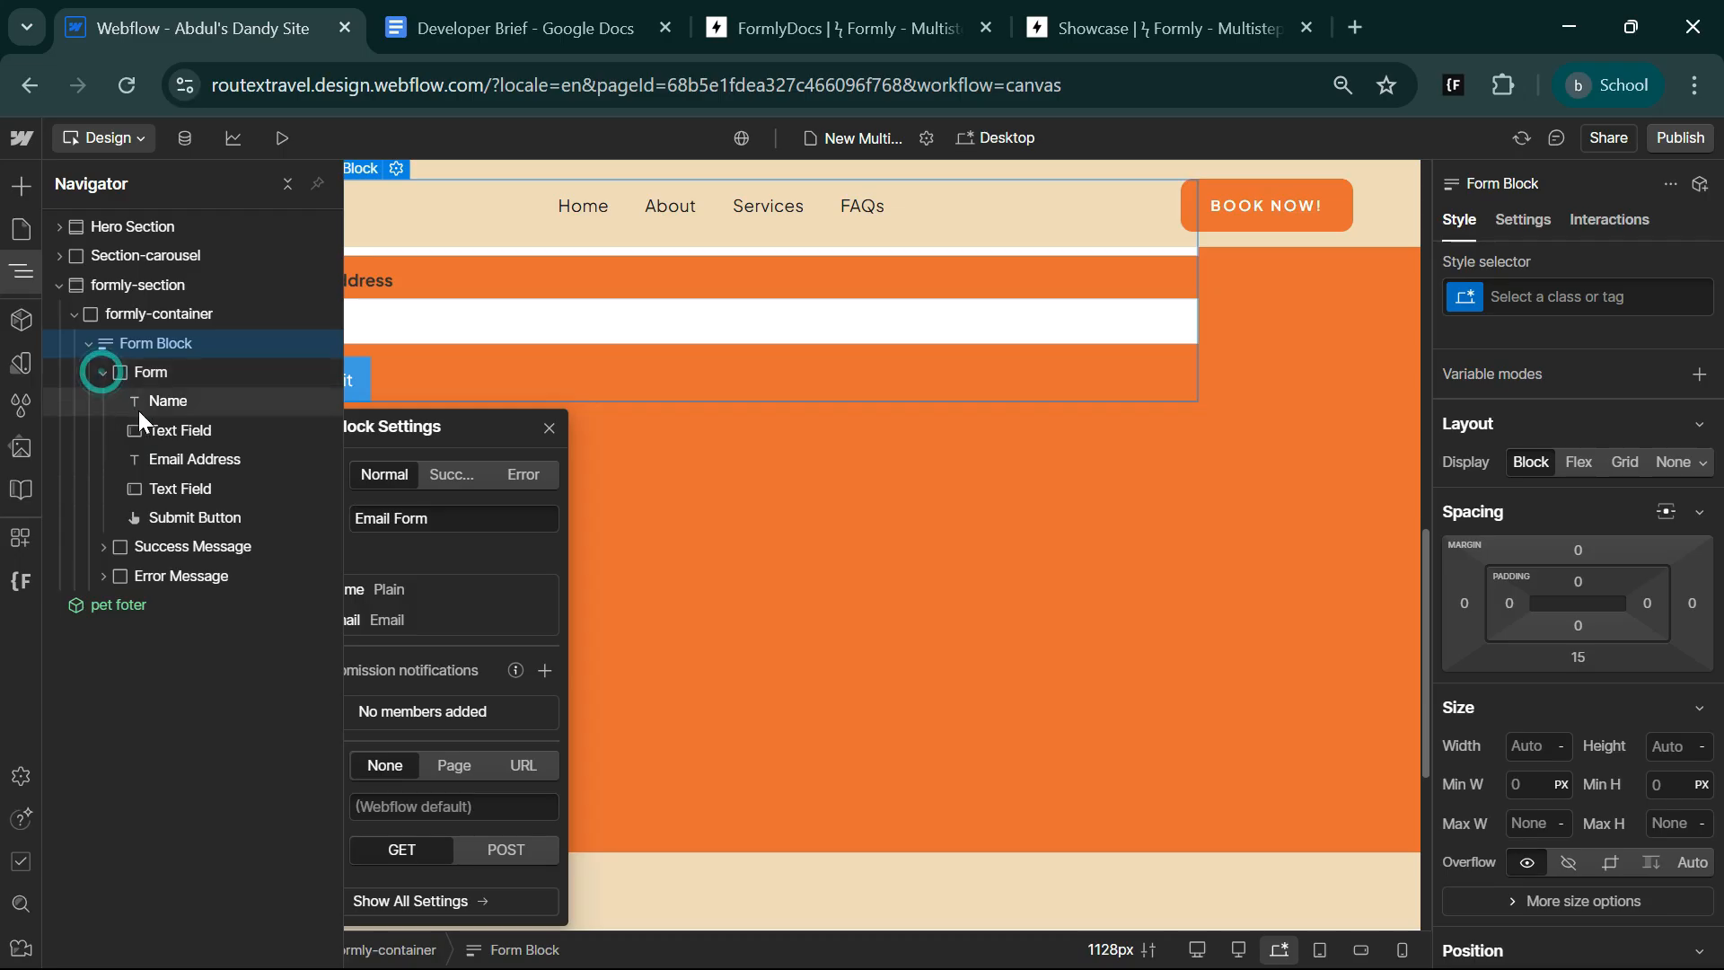
left_click(177, 401)
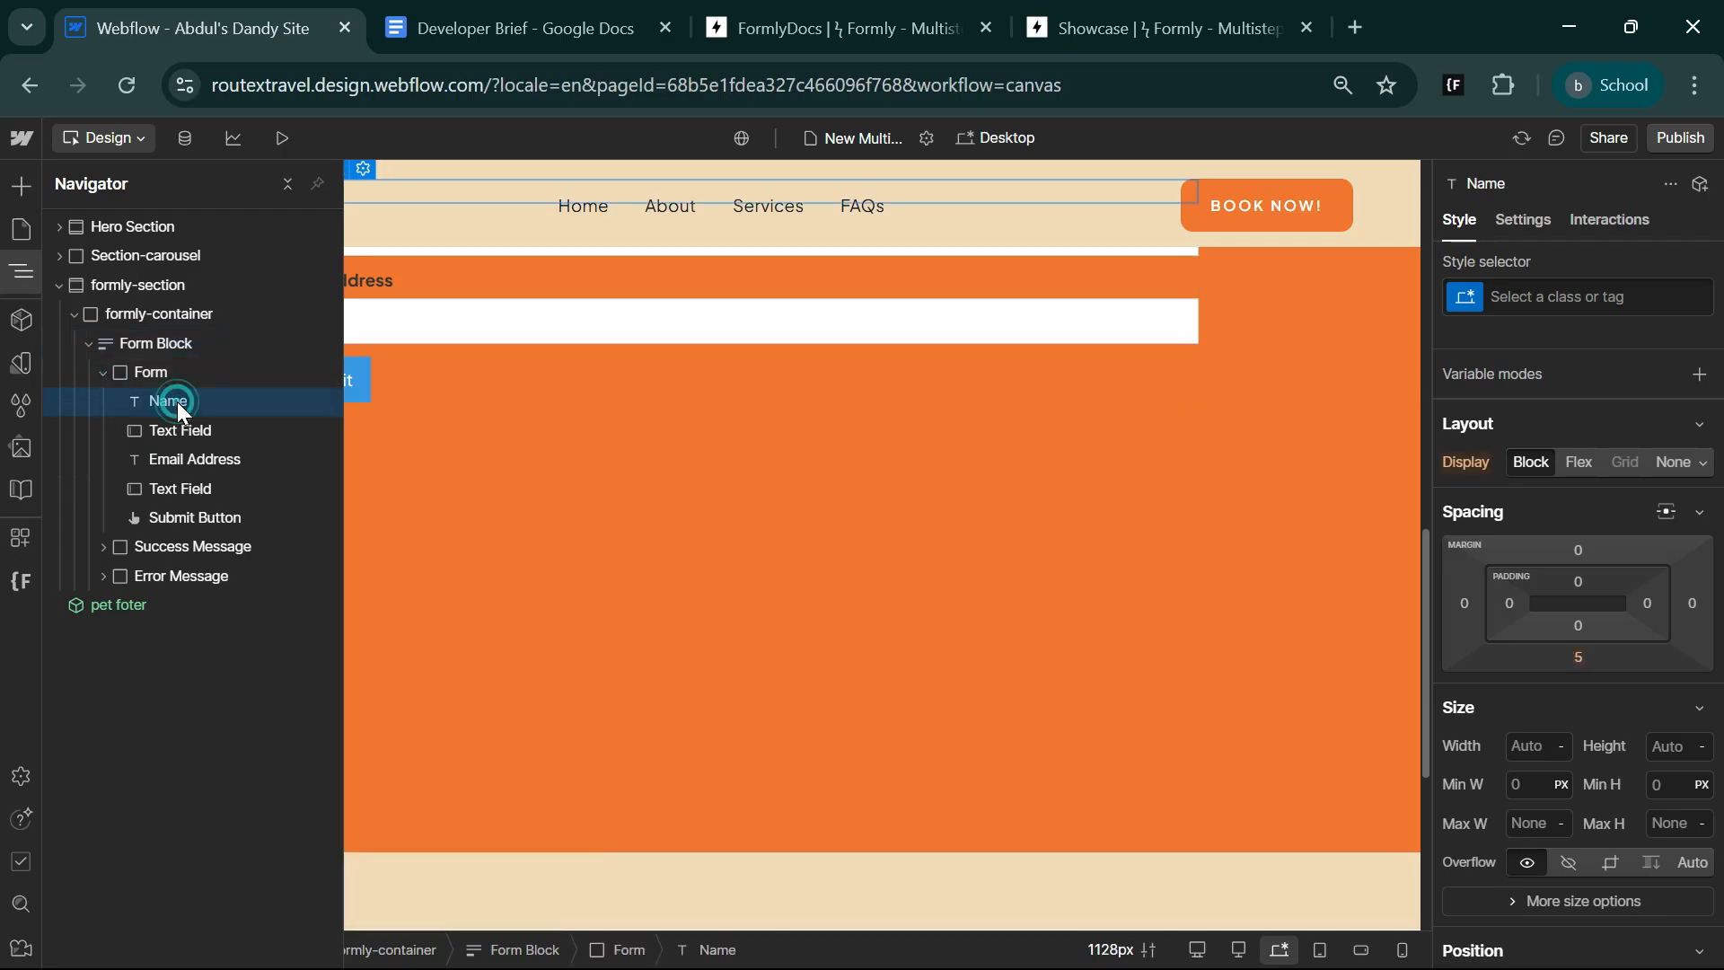
key("Delete")
key("Delete")
key("Delete")
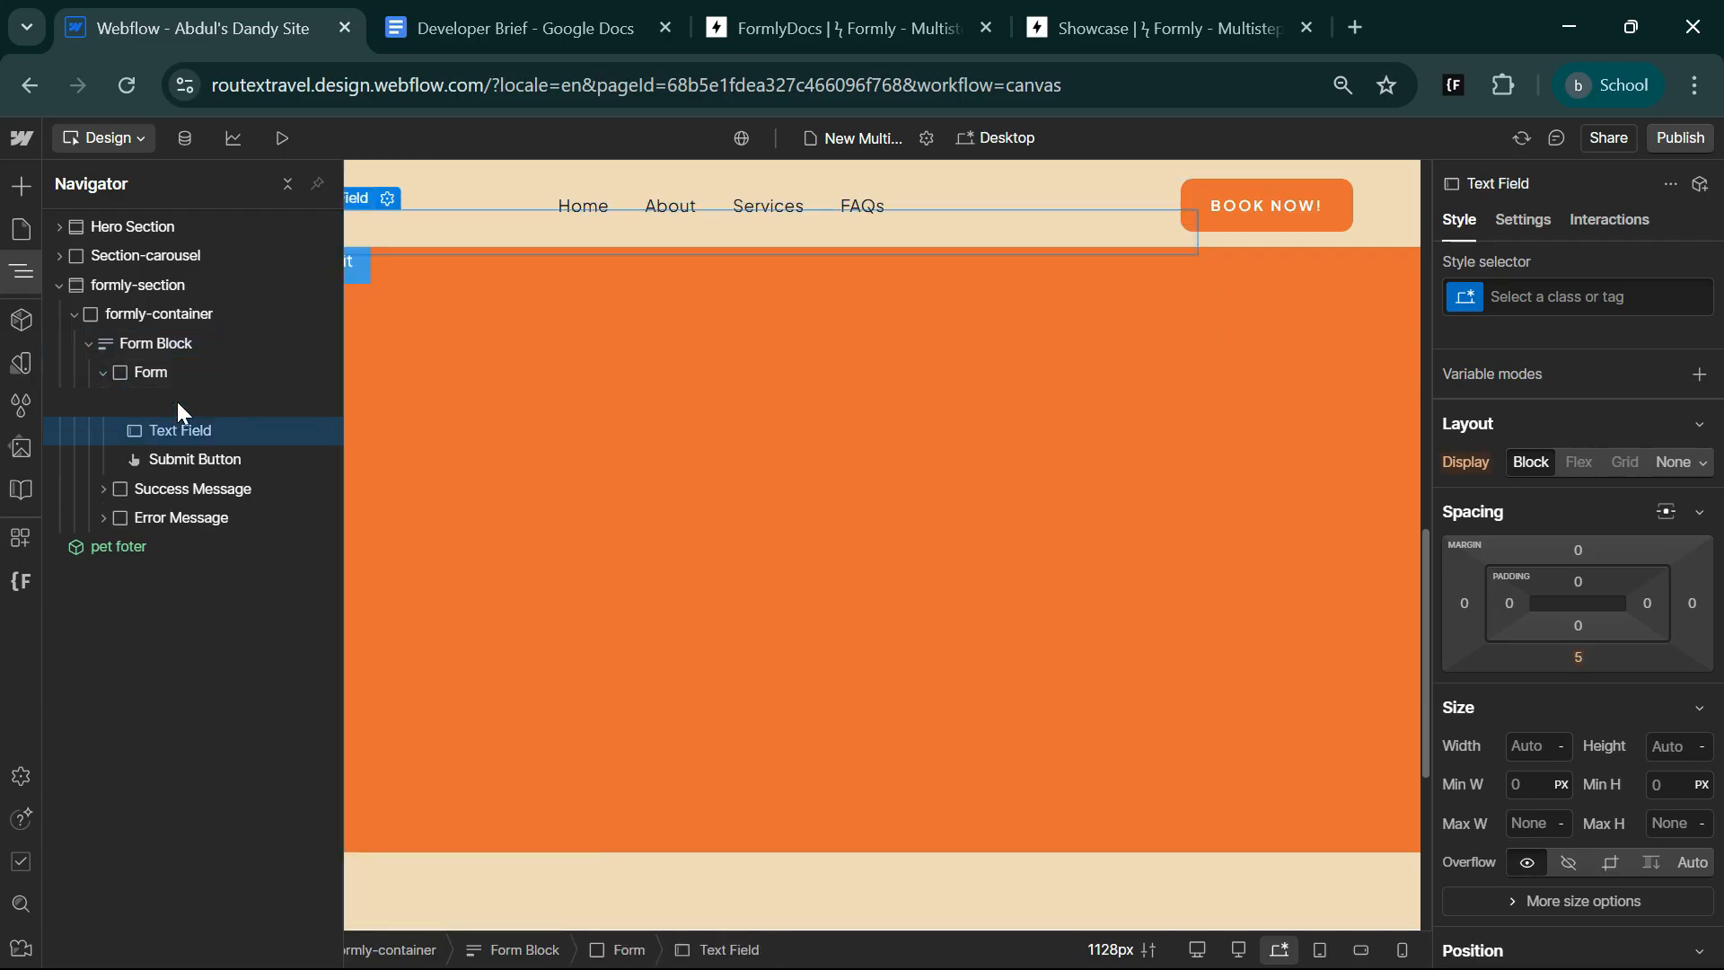
key("Delete")
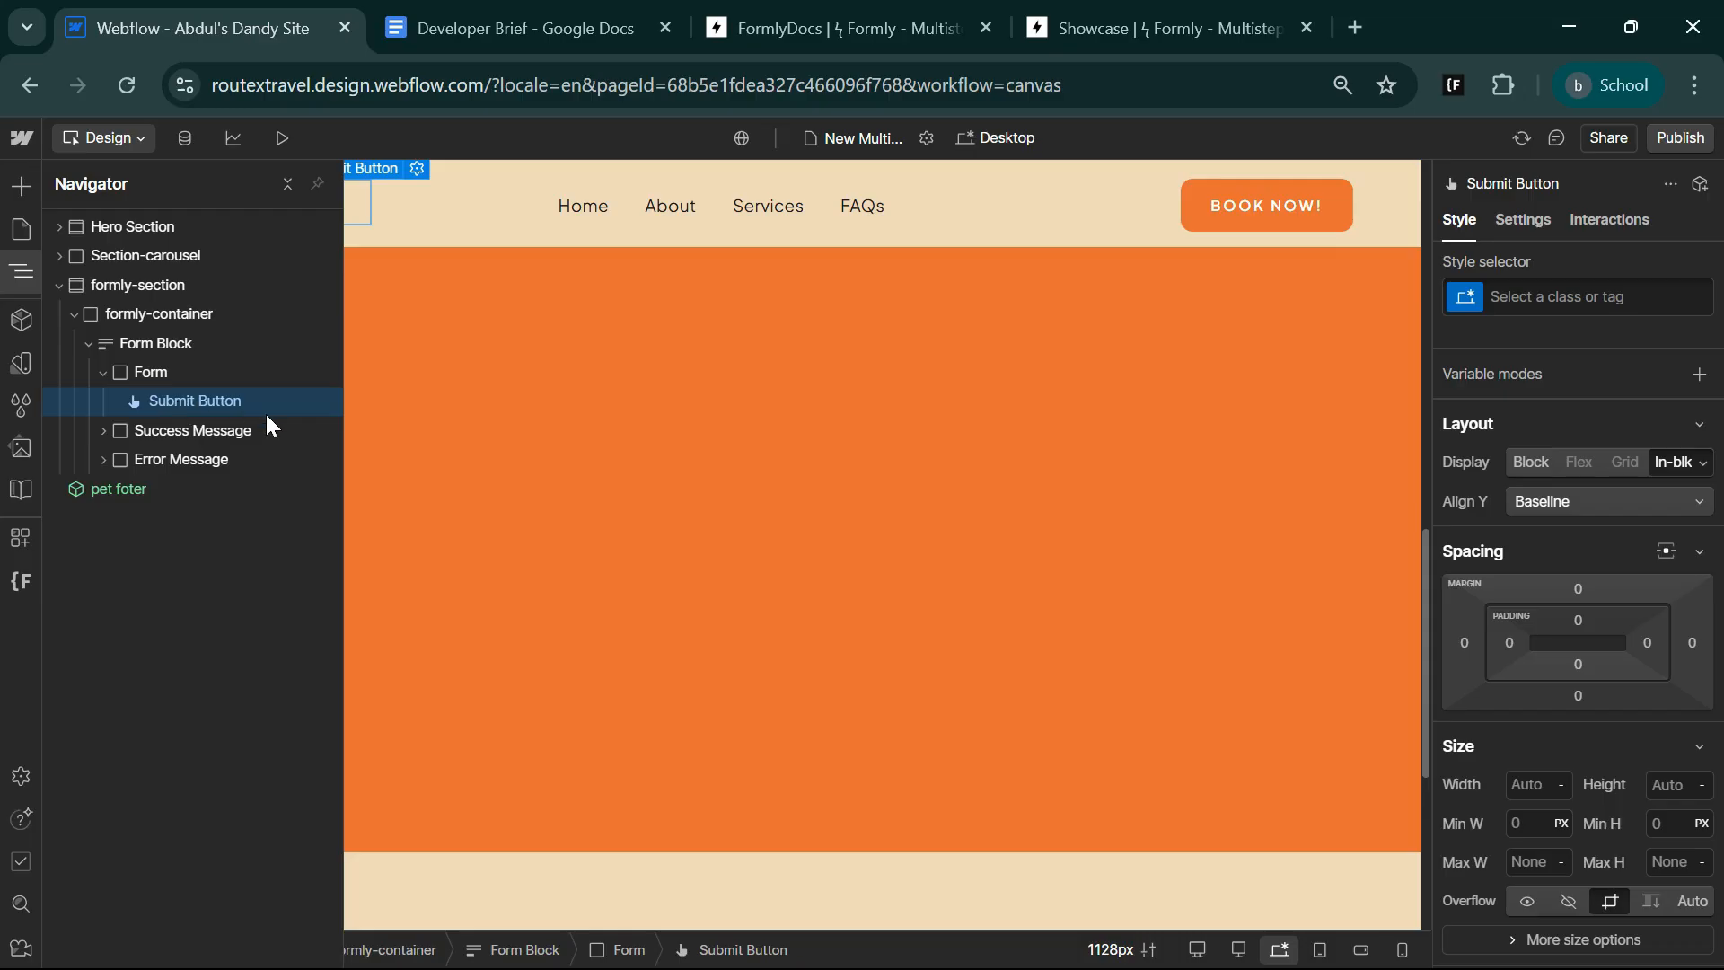
key("ctrl+Tab")
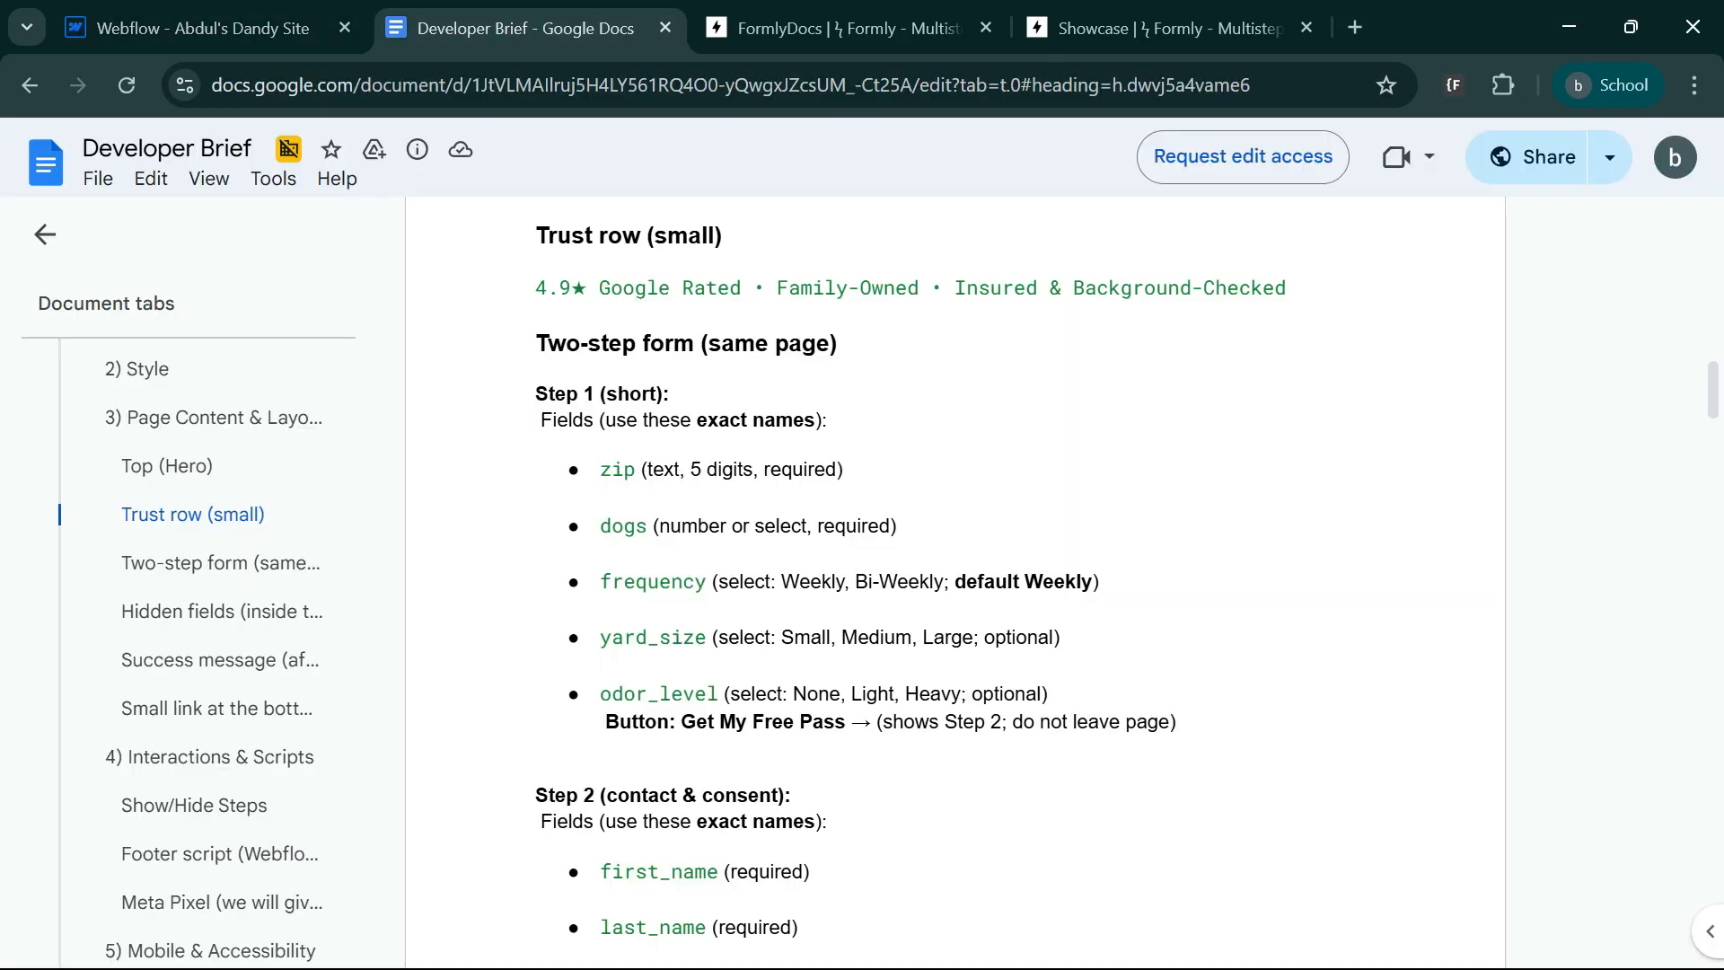
key("ctrl+shift+Tab")
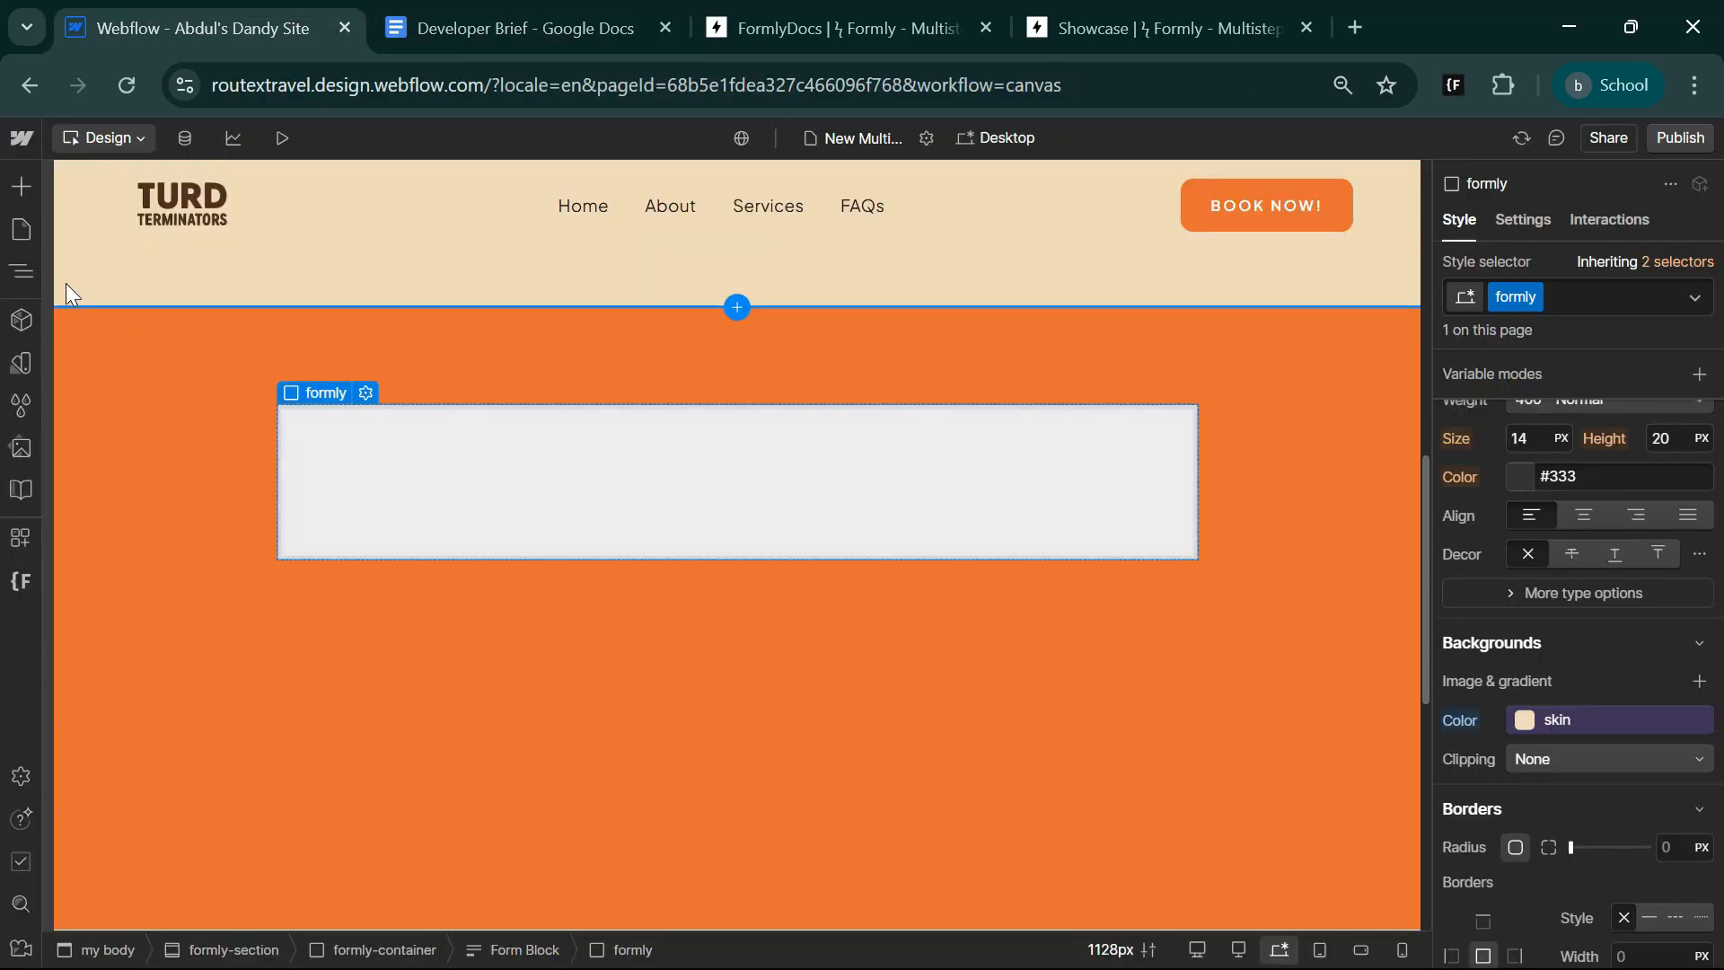
Add a div block inside the Form and give it the class formly-wrapper.
left_click(21, 271)
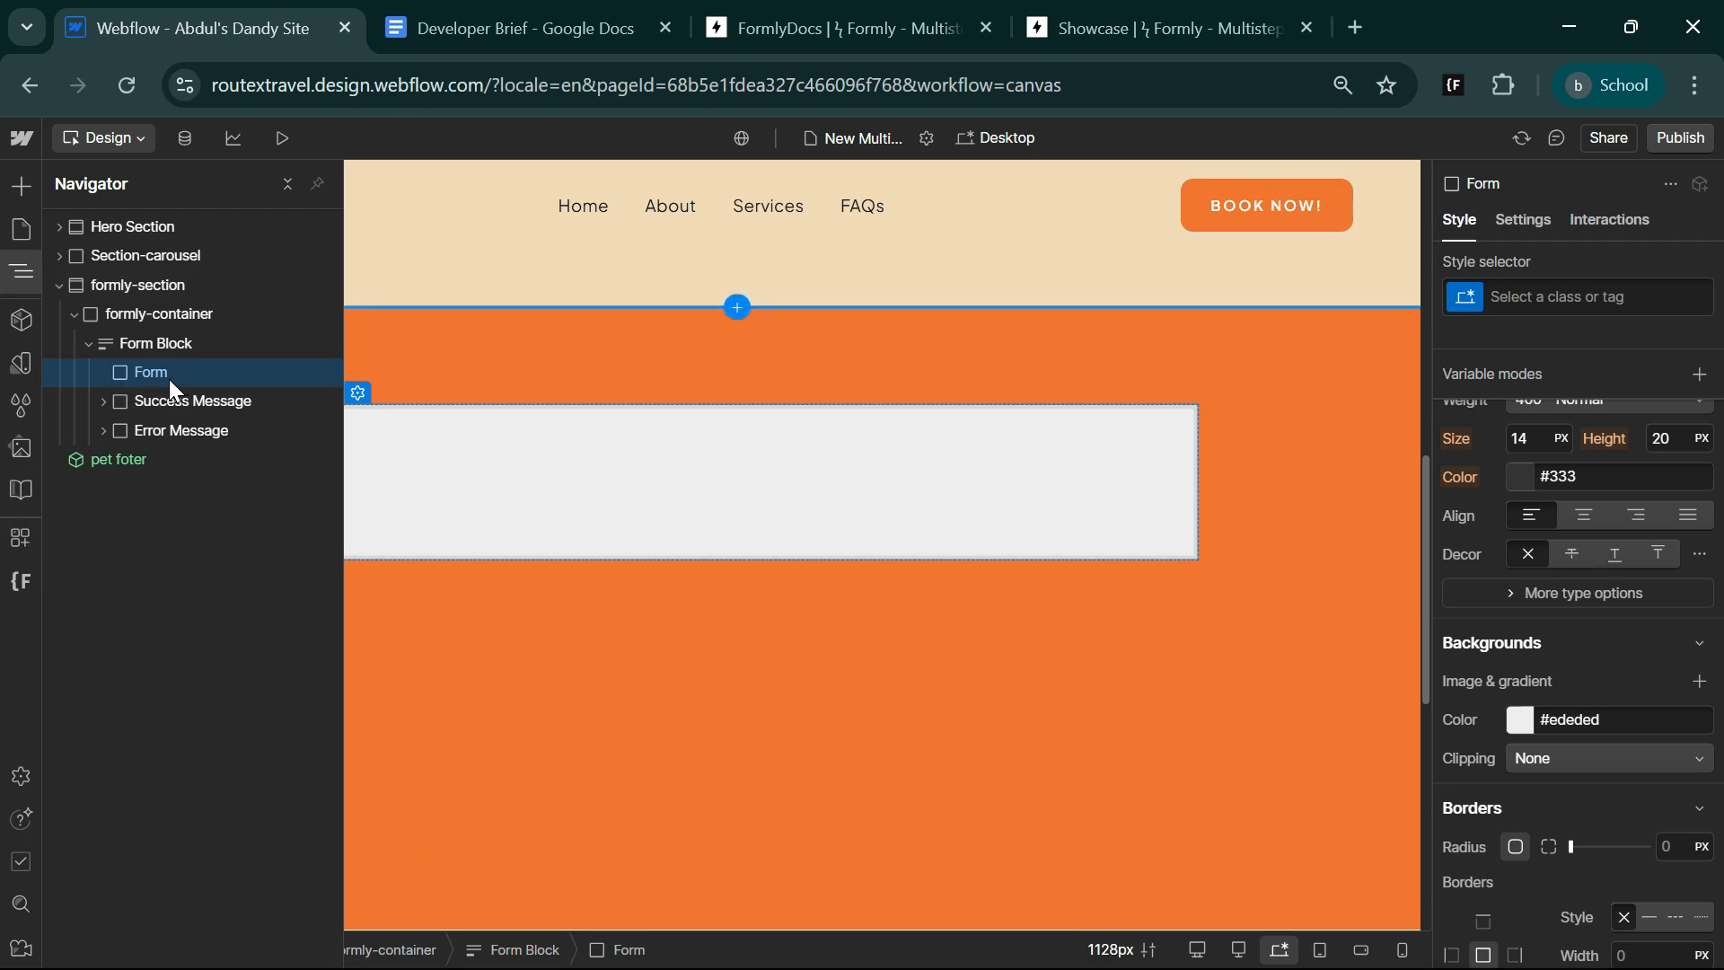
key("ctrl+k")
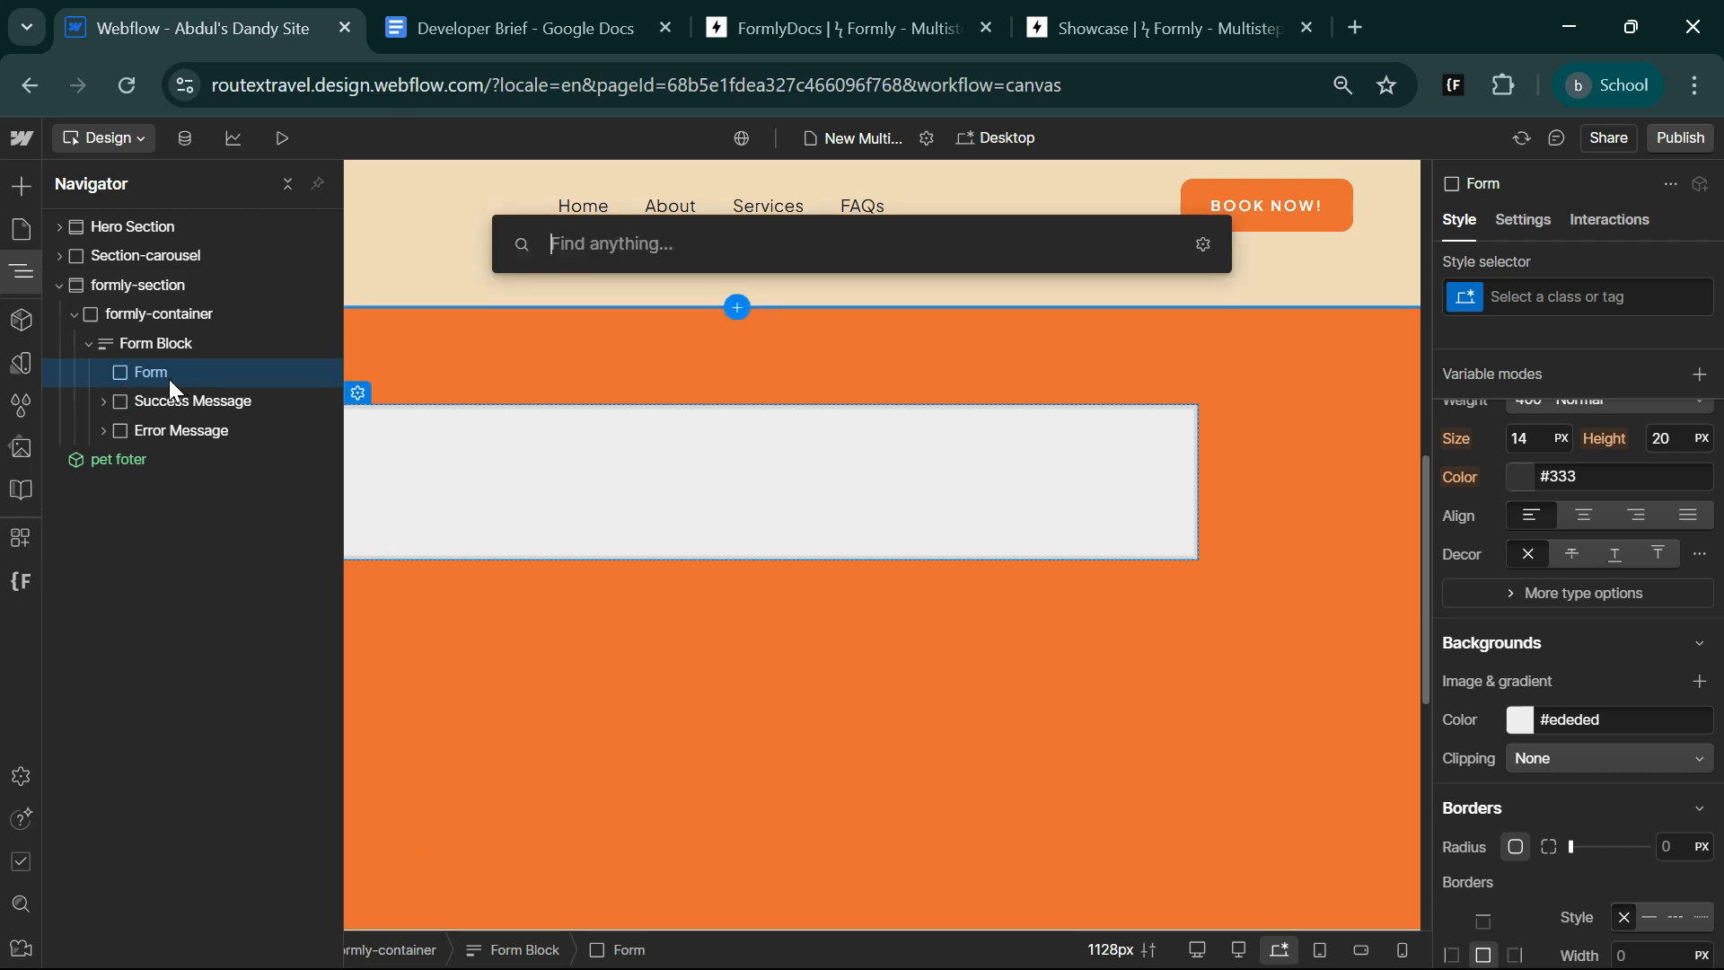
type("div")
key("Return")
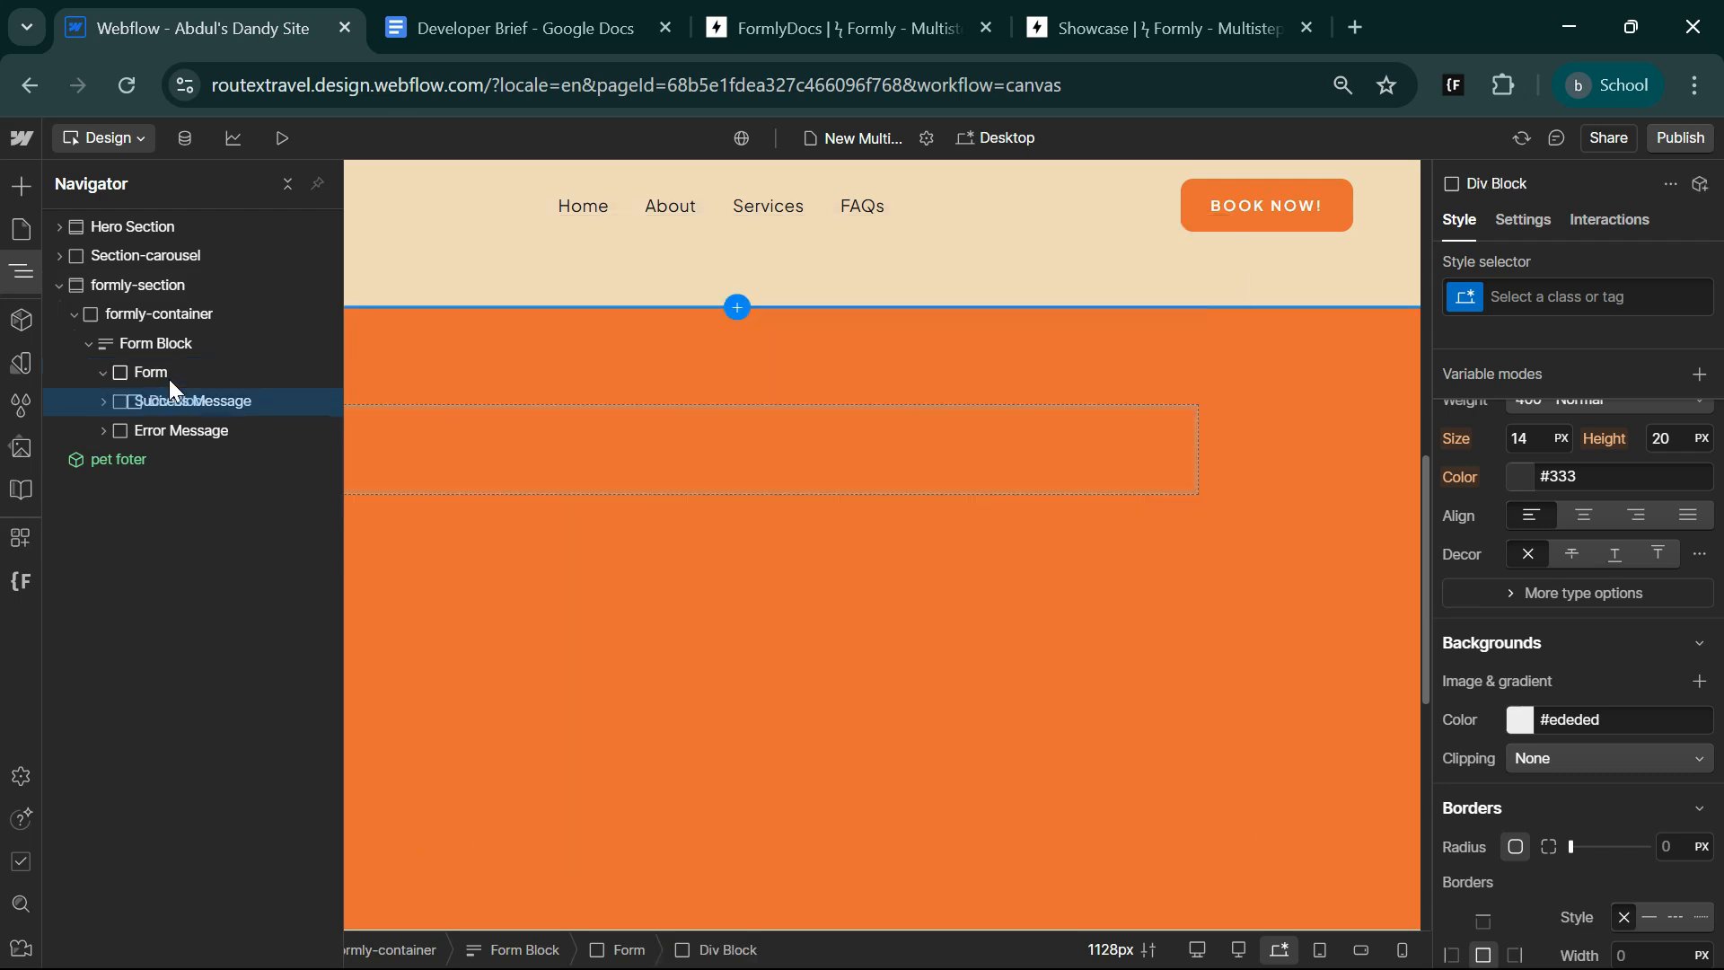
left_click(1538, 279)
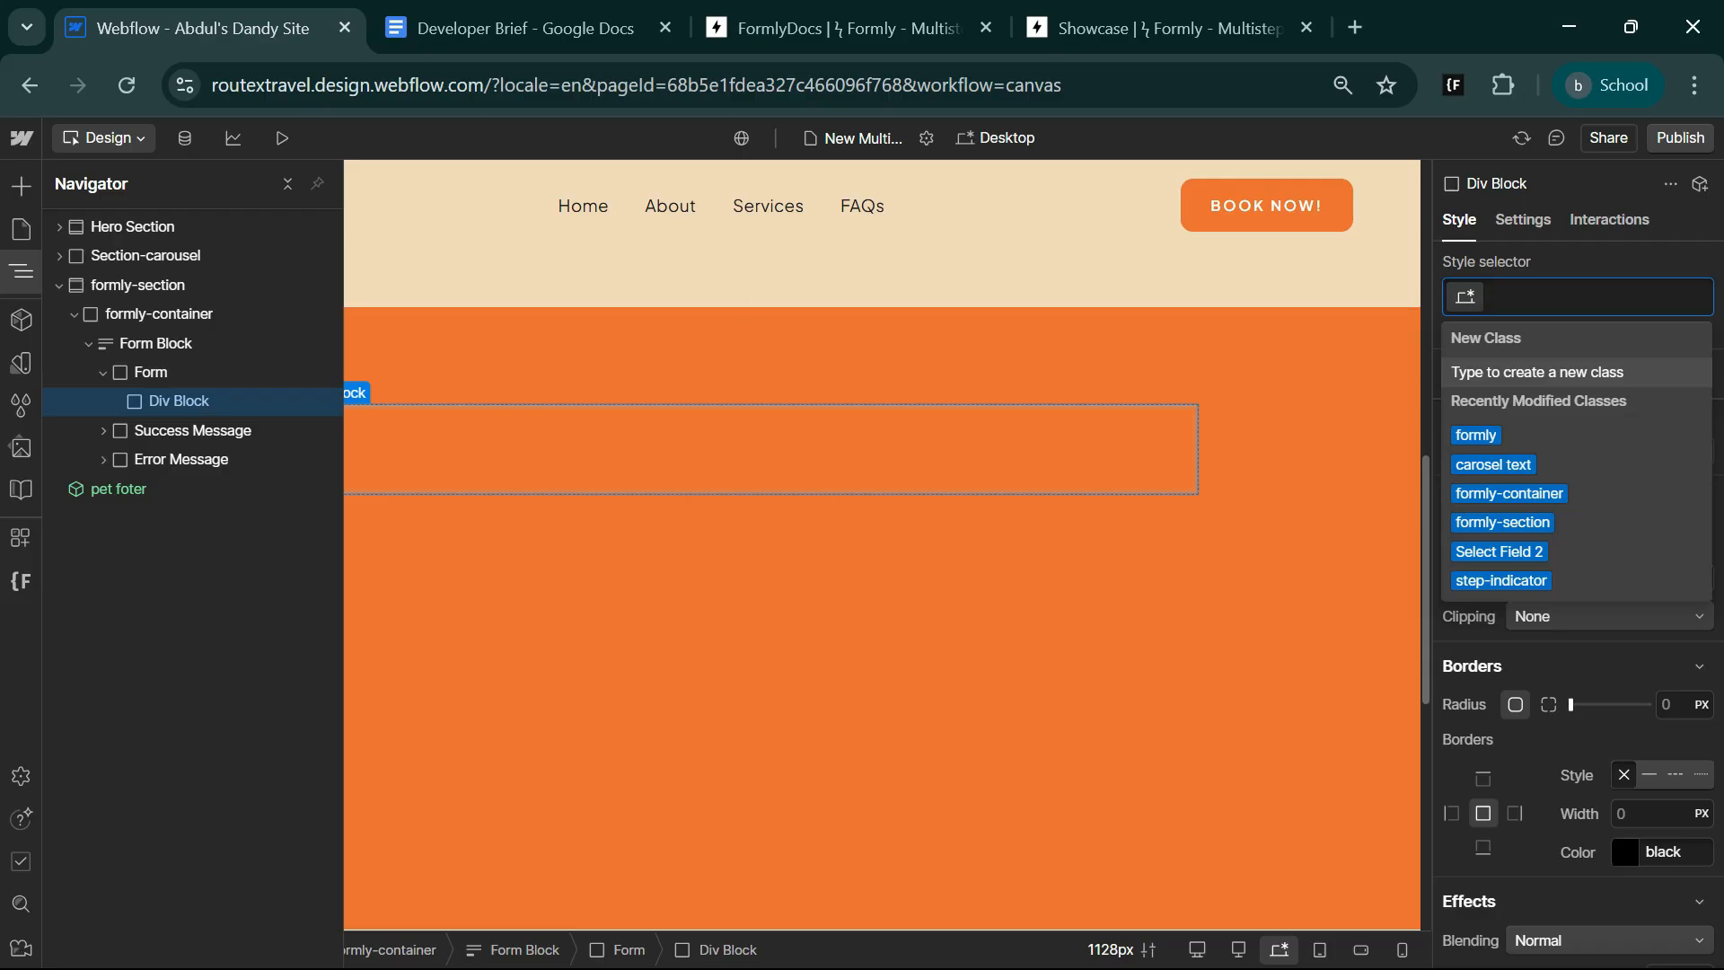
type("formly-wrappe")
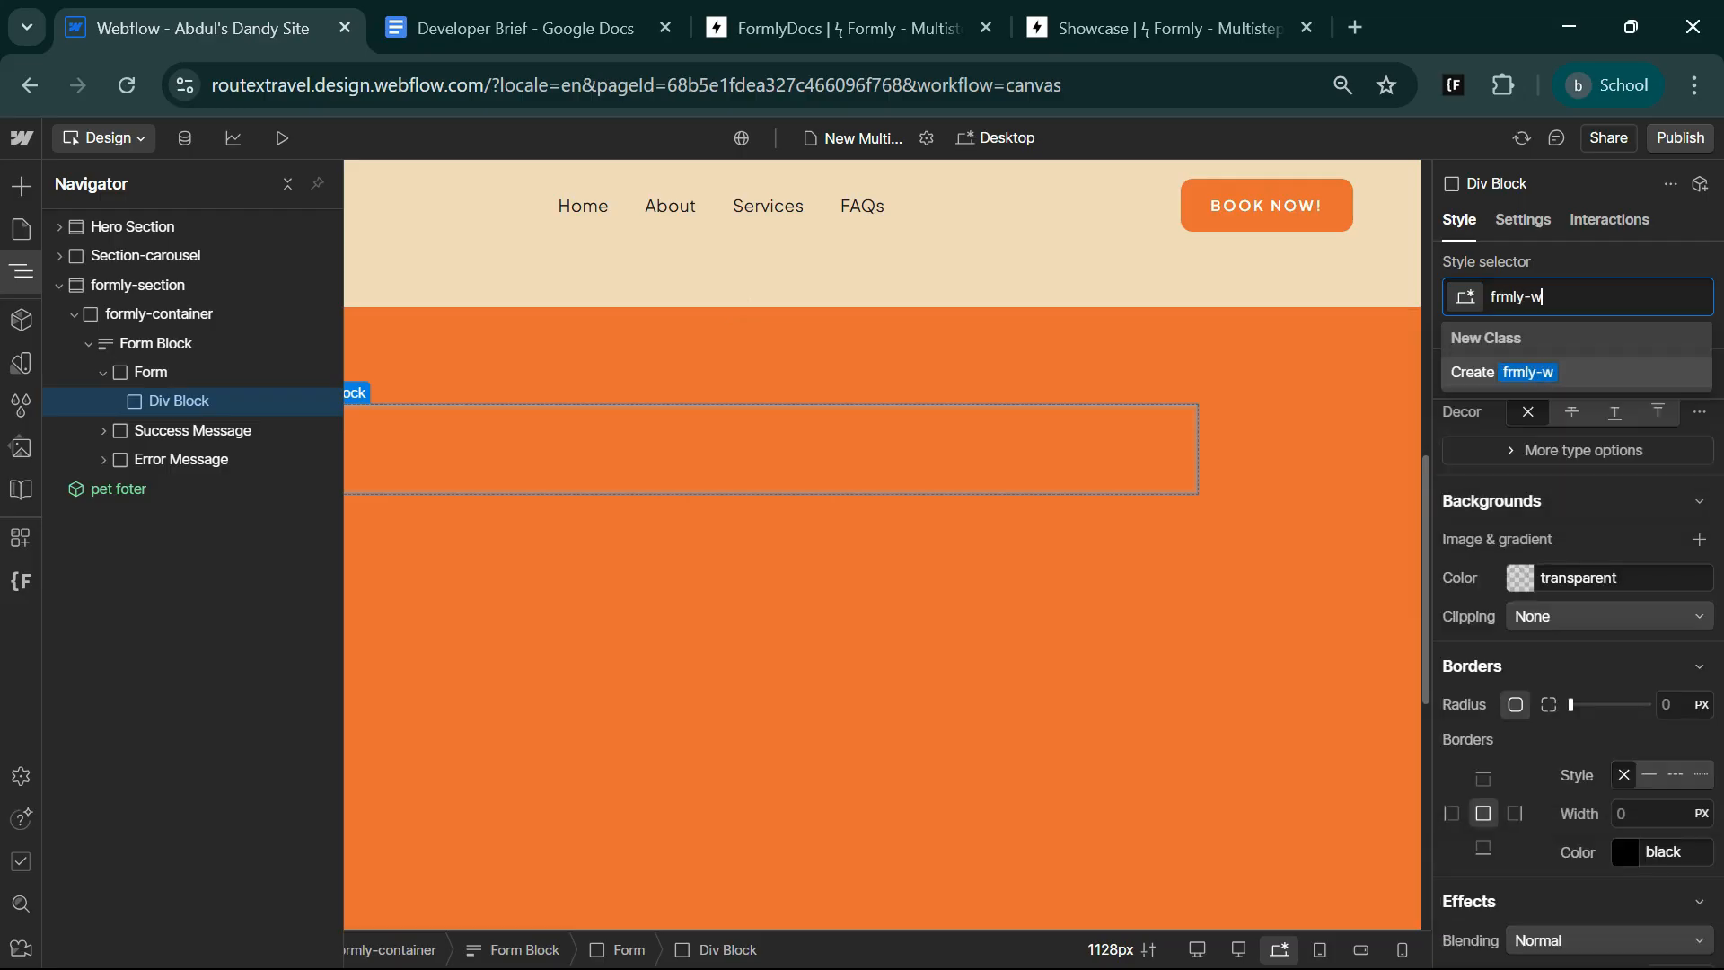
type("r")
key("Return")
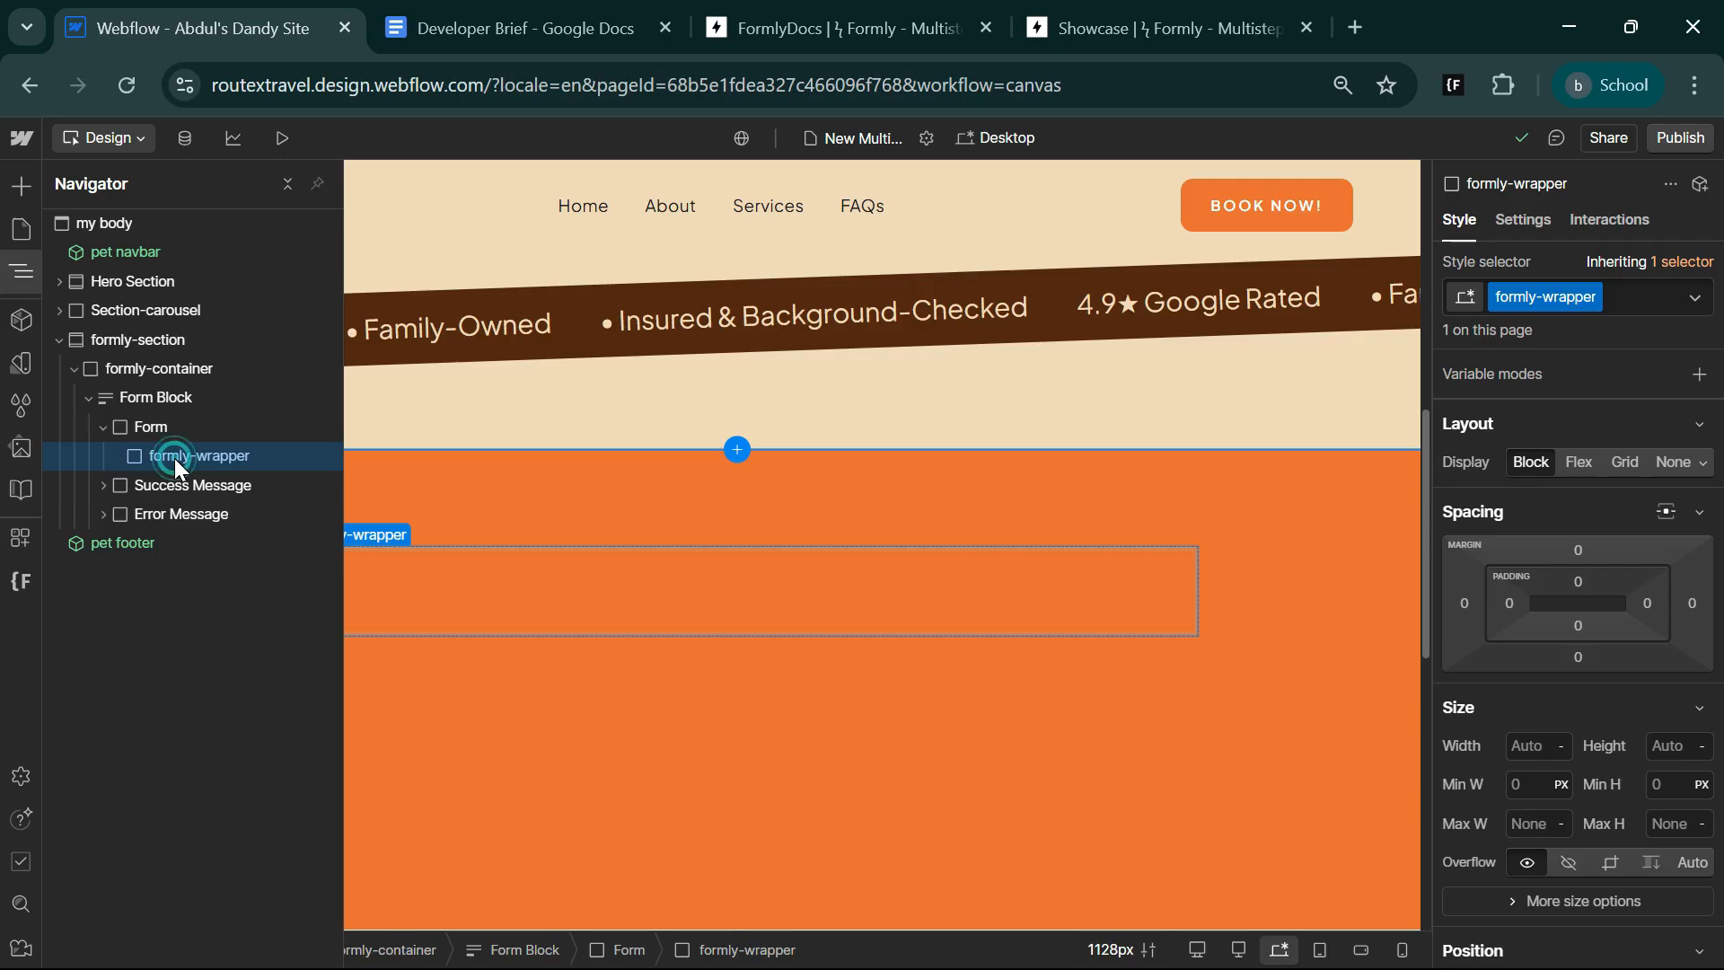
Place two div blocks inside formly-wrapper, creating the second as a duplicate of the first.
key("ctrl+k")
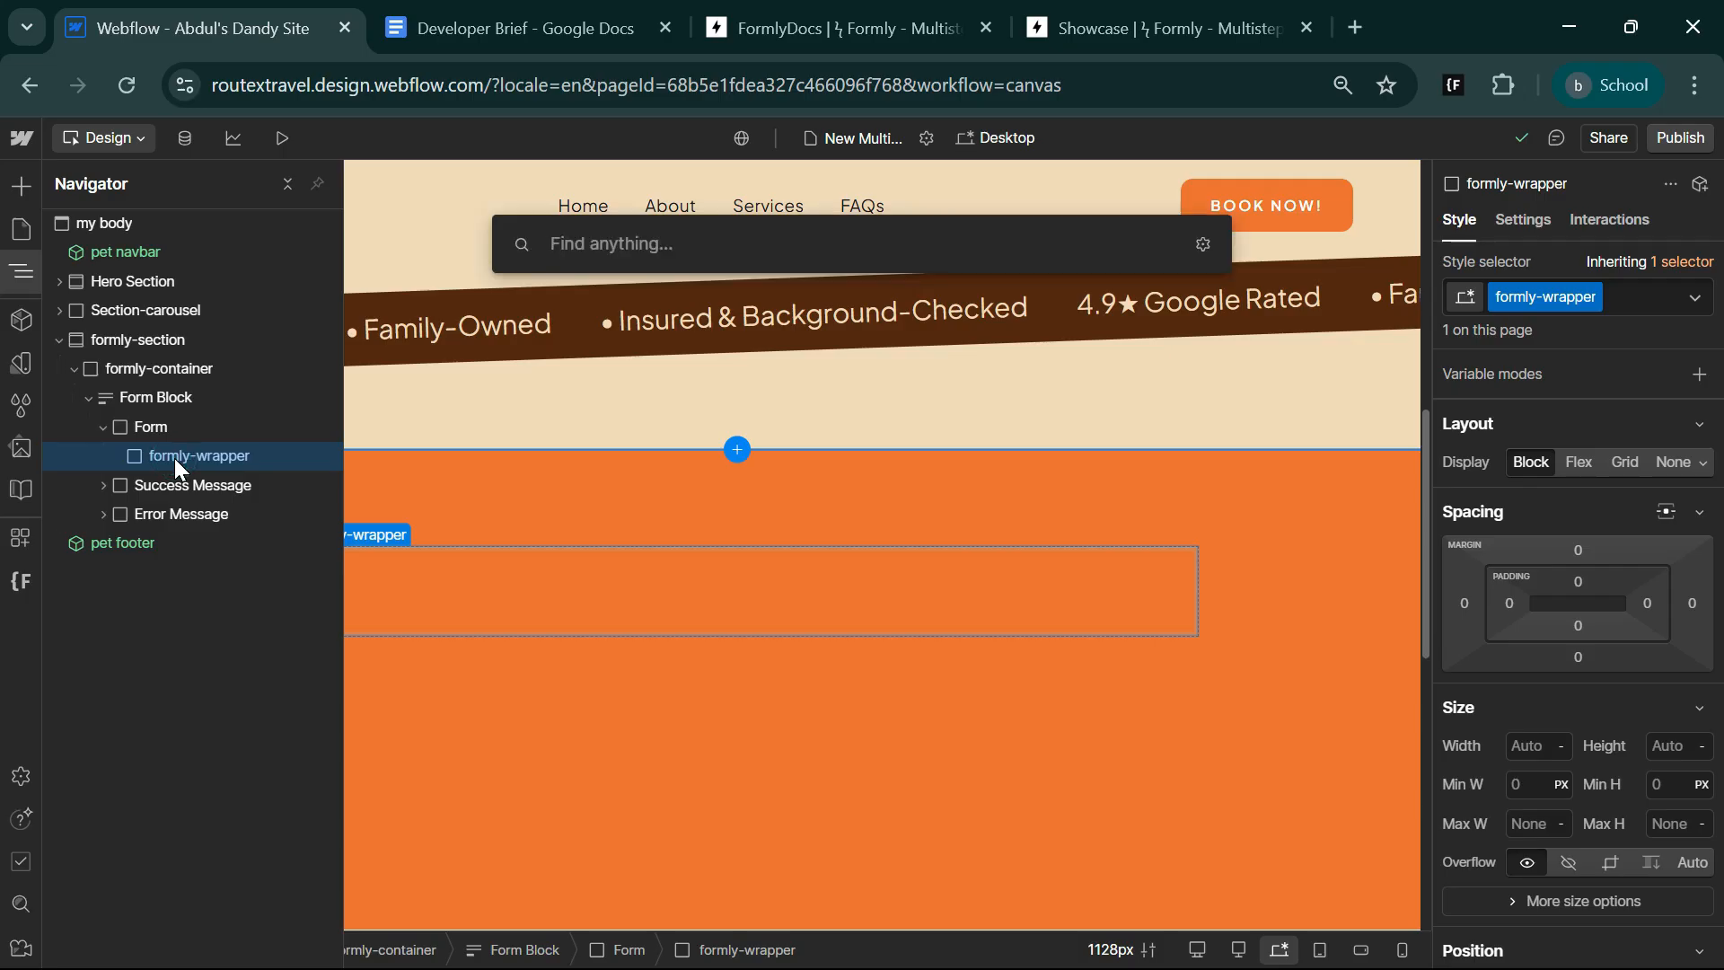
type("div")
key("Return")
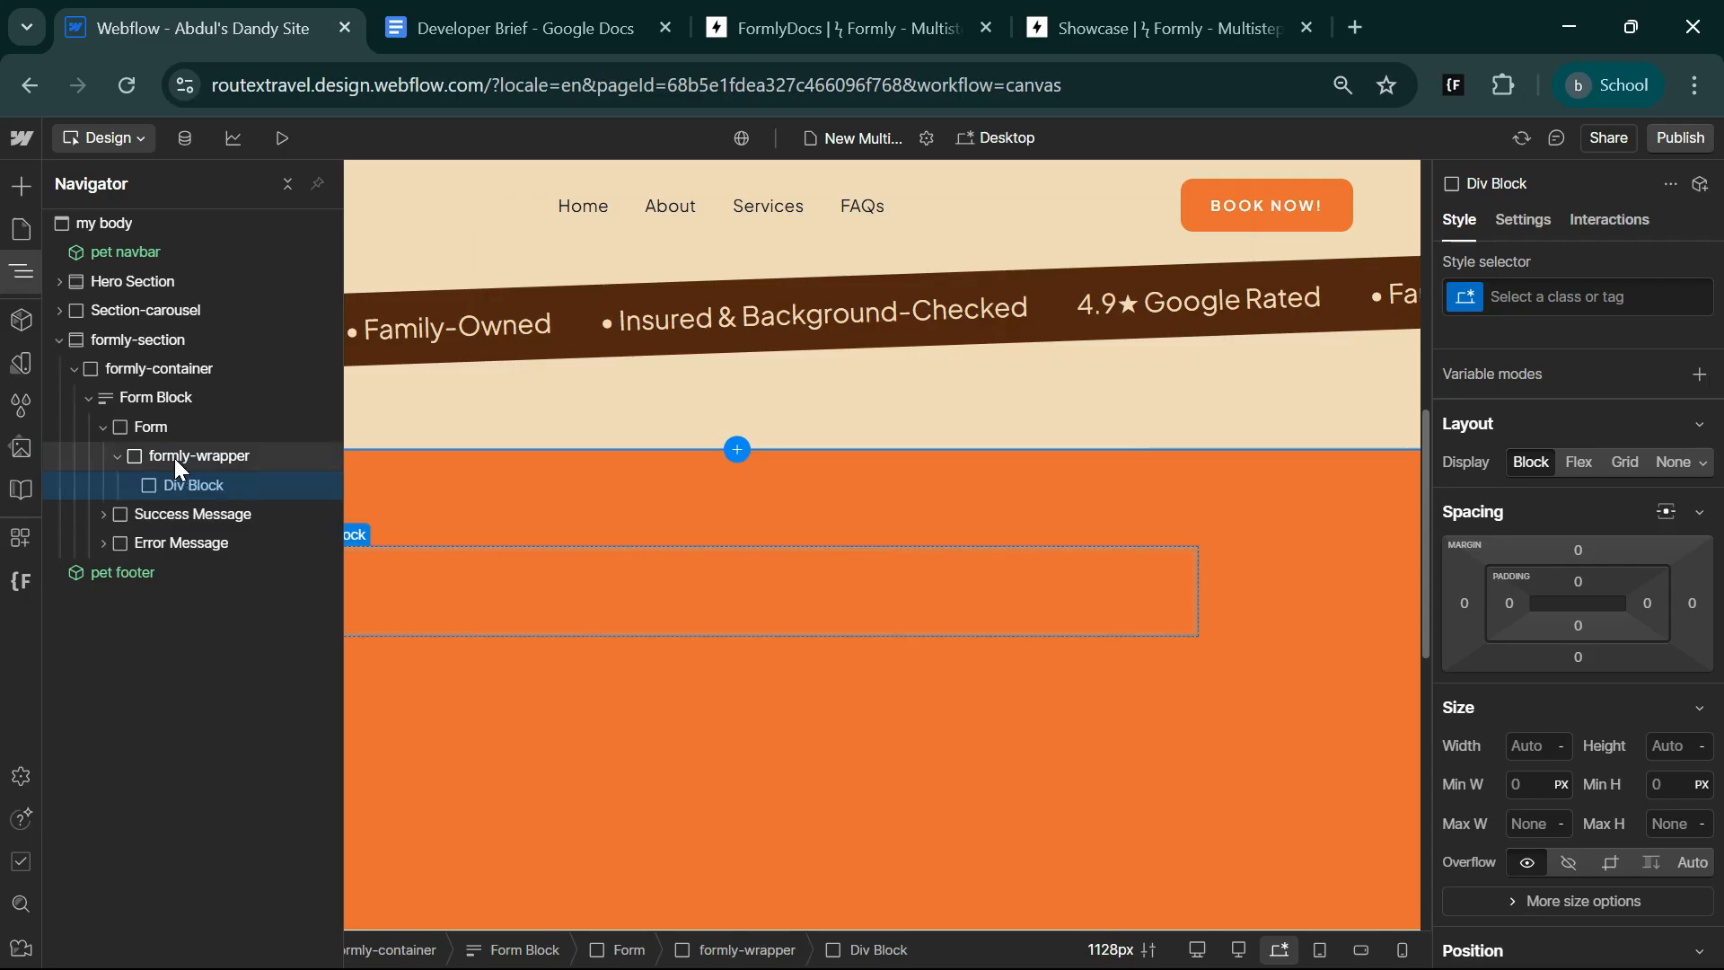
key("ctrl+d")
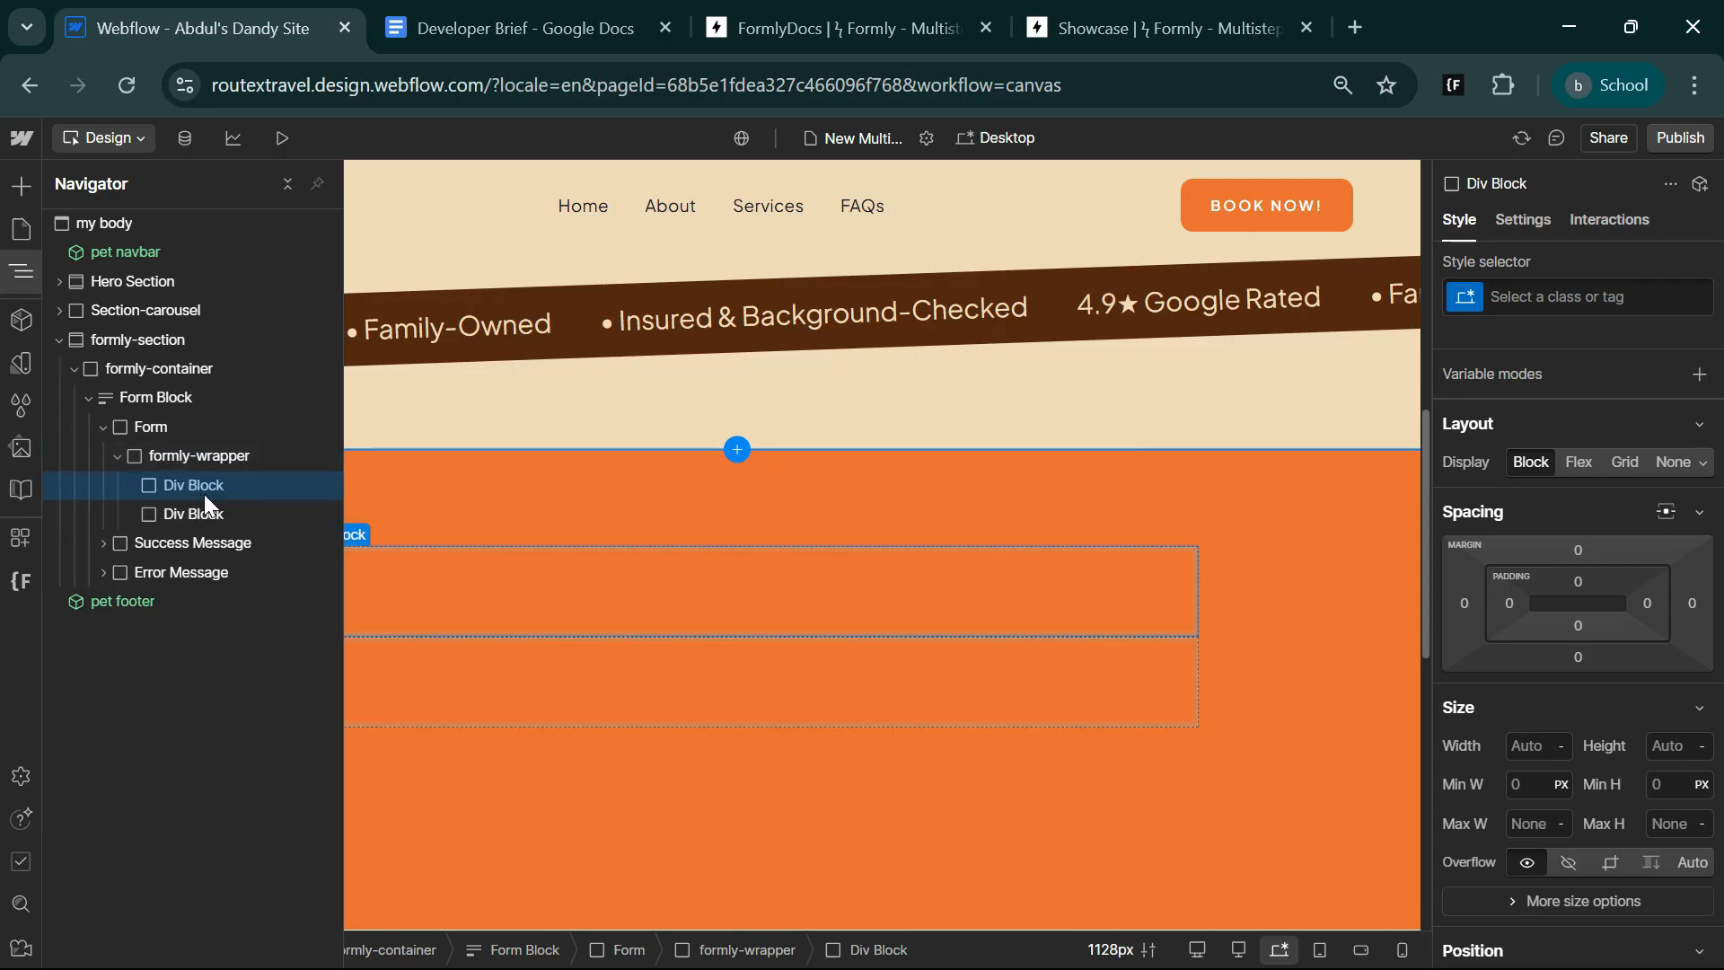
Give the first div block in formly-wrapper the class indicatros and the second the class steps.
key("ctrl+Return")
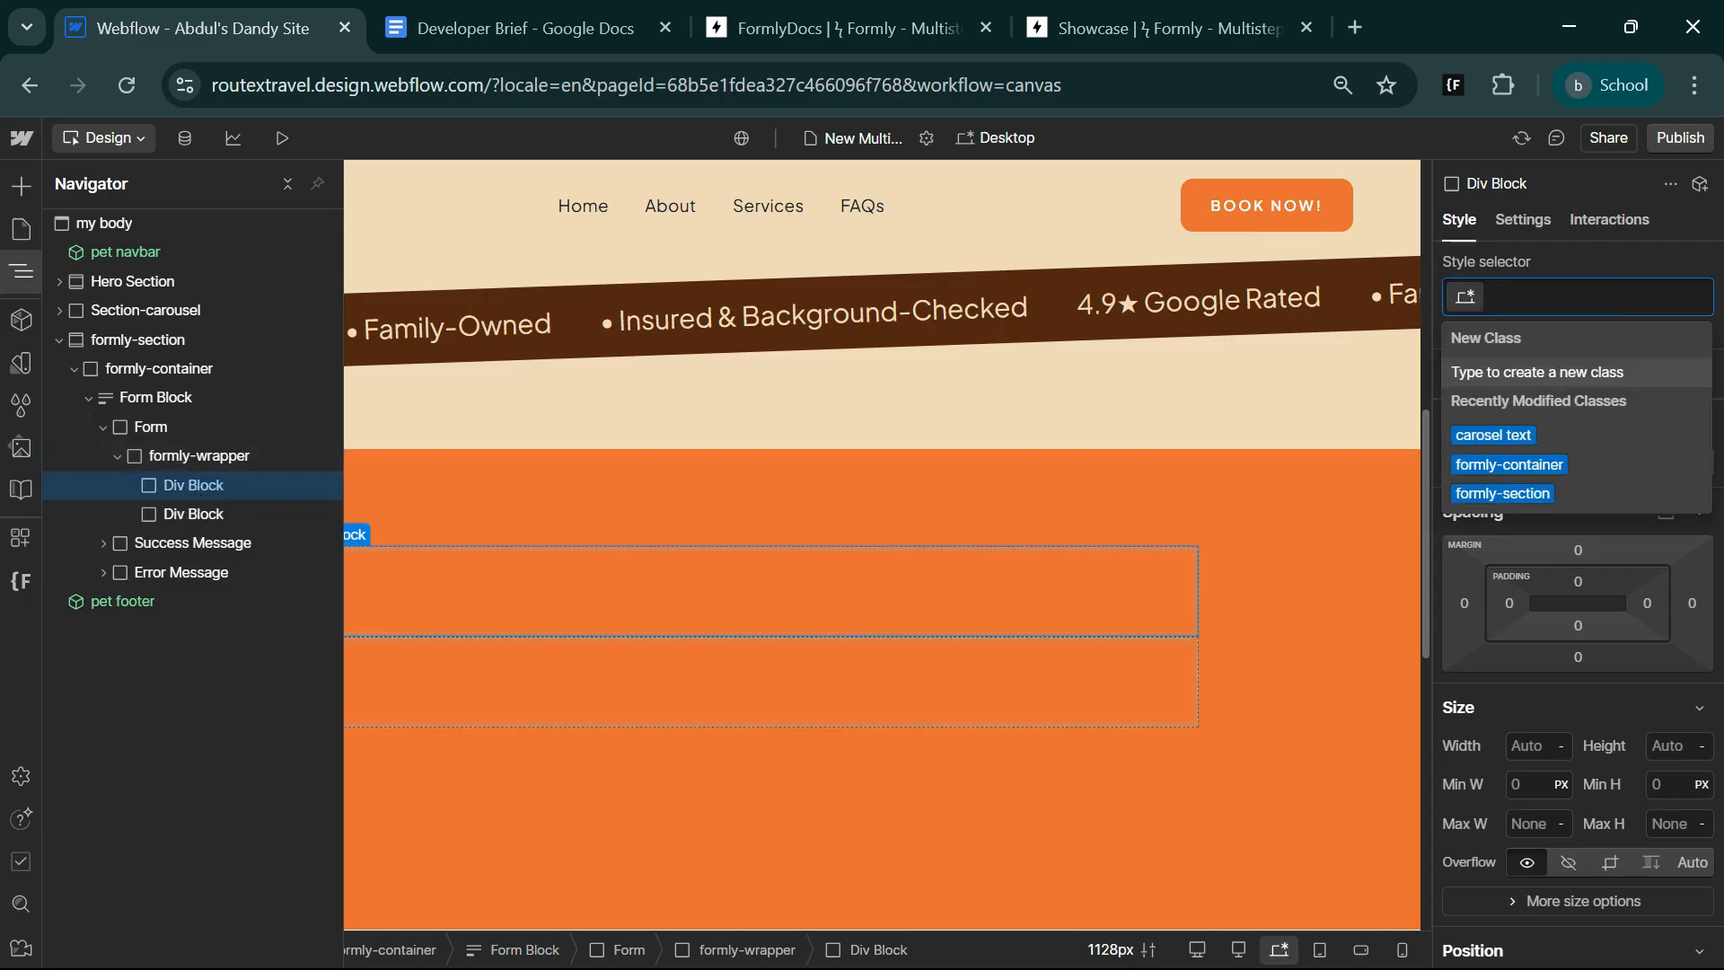
type("indi")
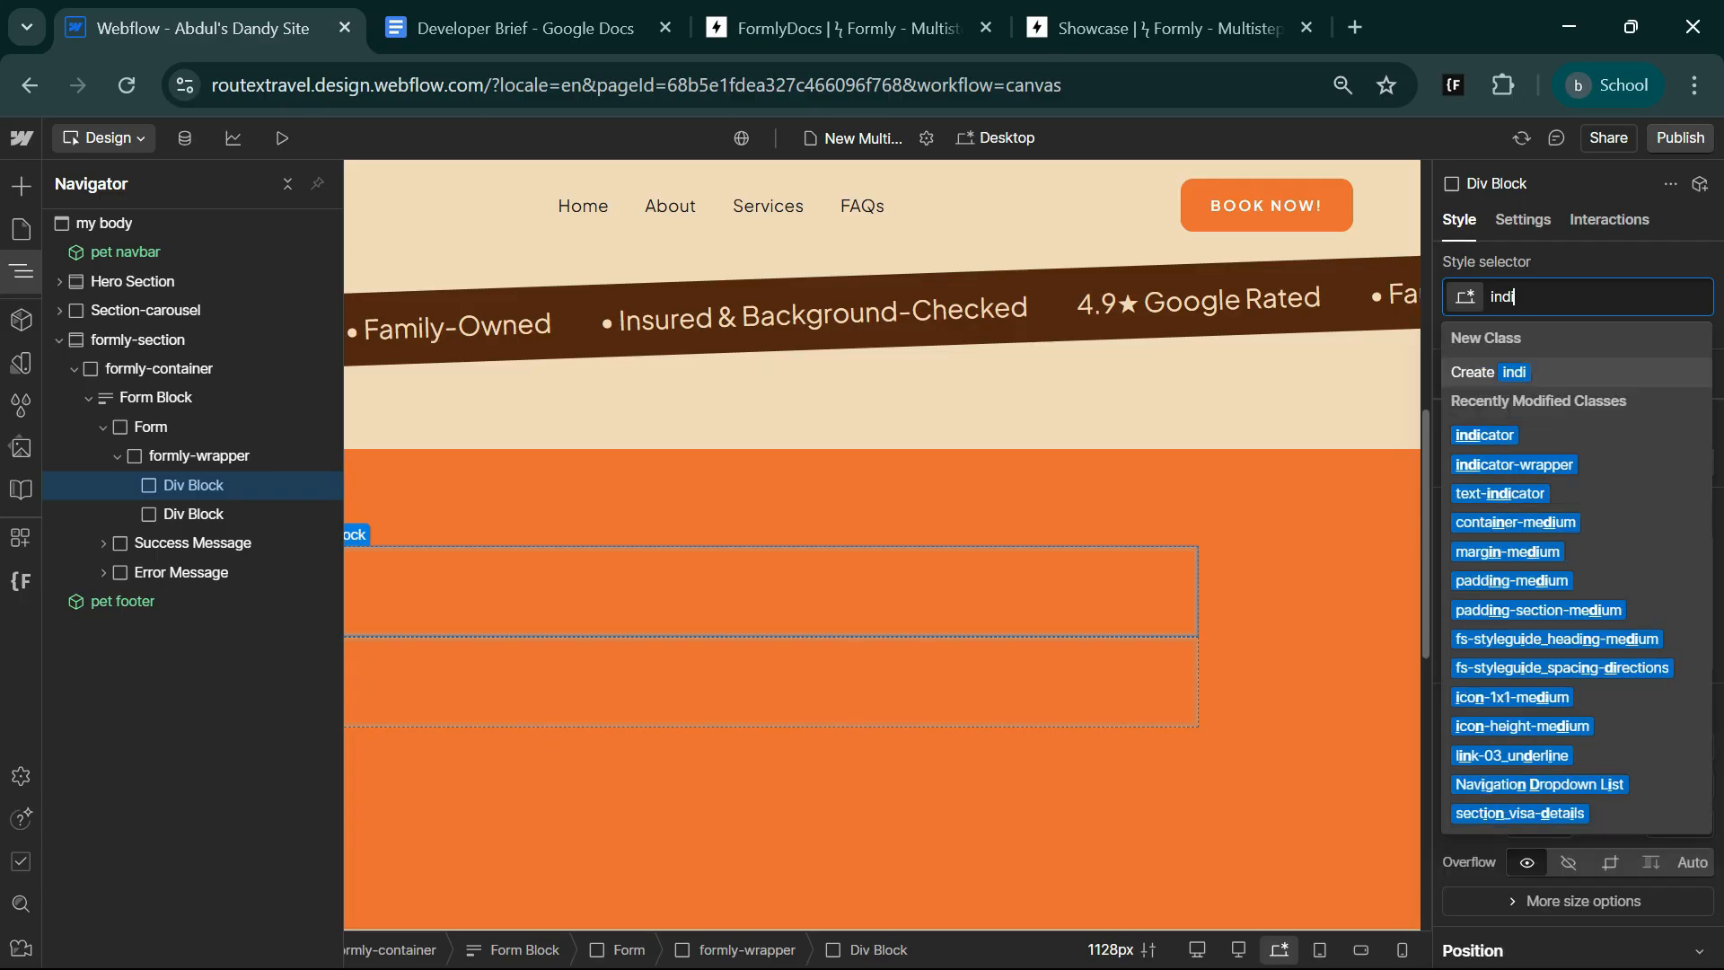
type("catros")
key("Return")
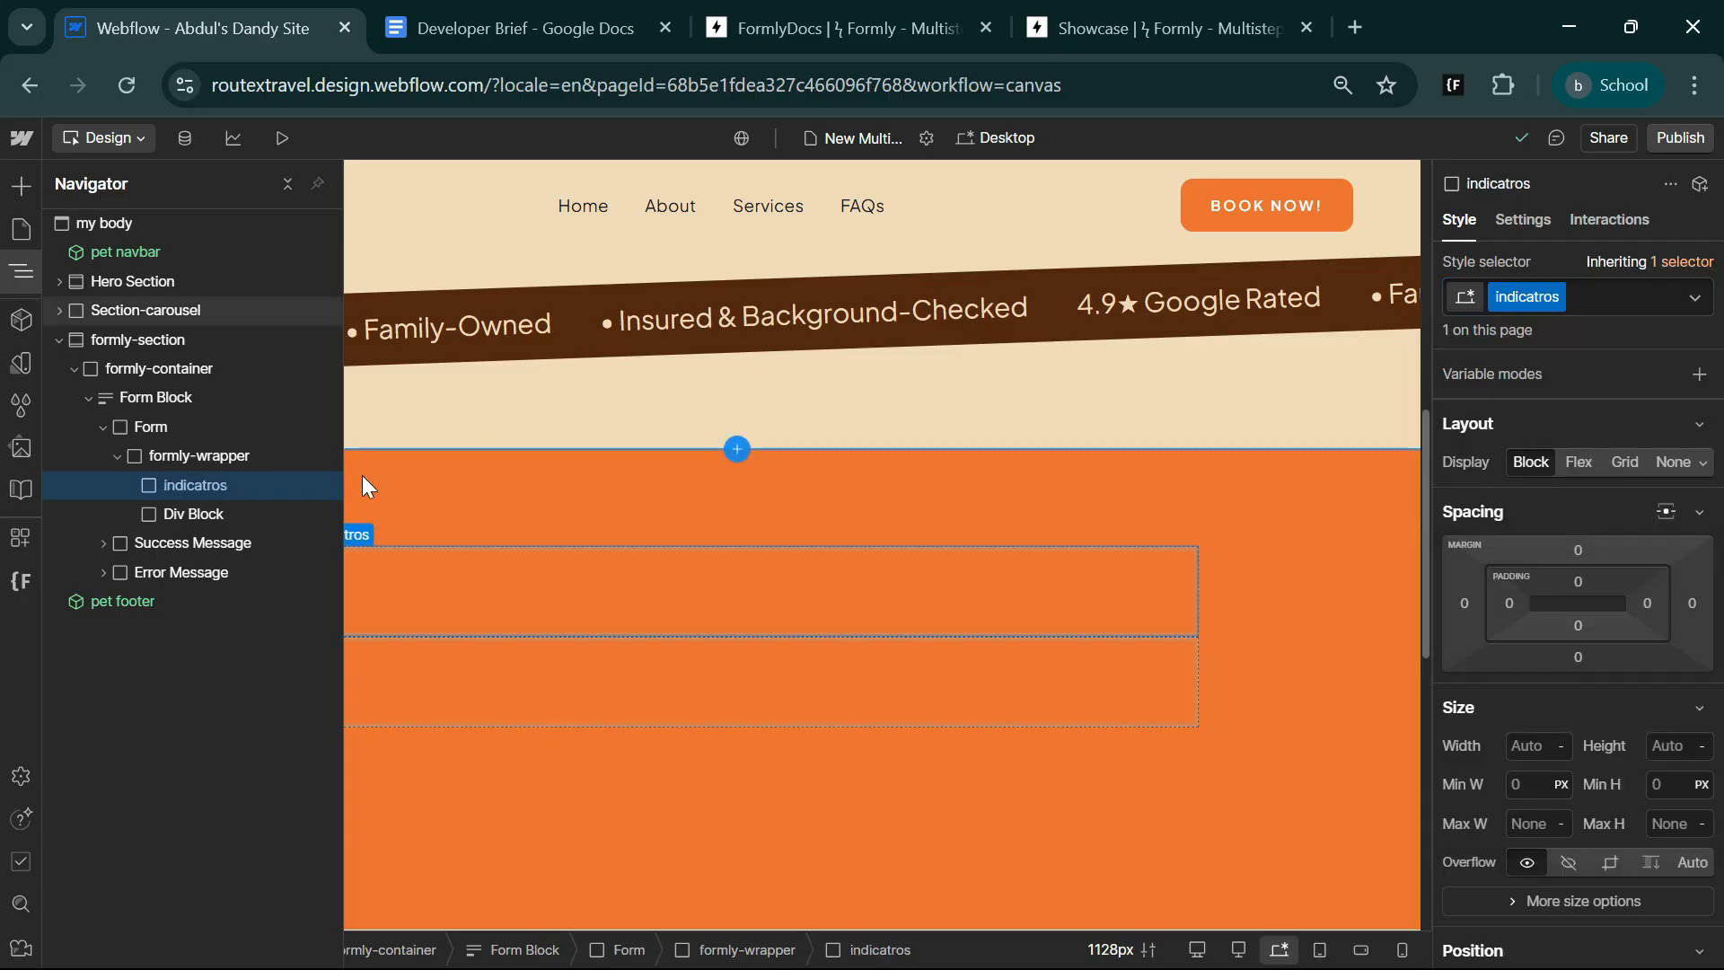
left_click(221, 523)
key("ctrl+Return")
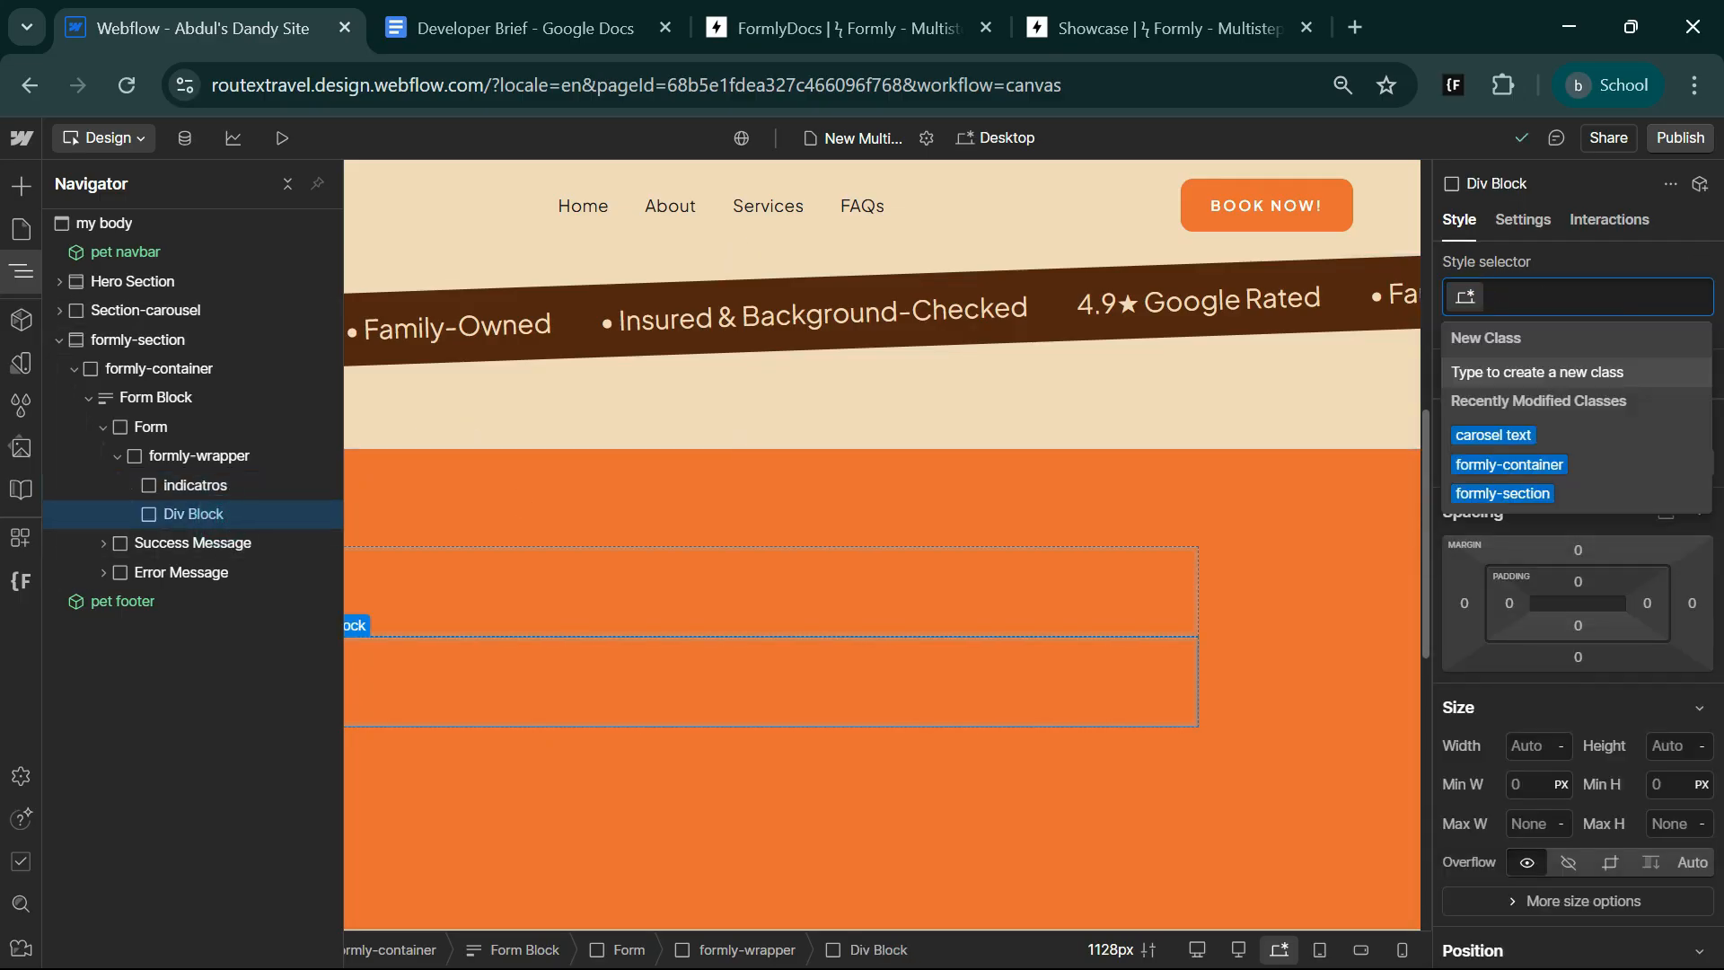
type("steps")
key("Return")
key("Escape")
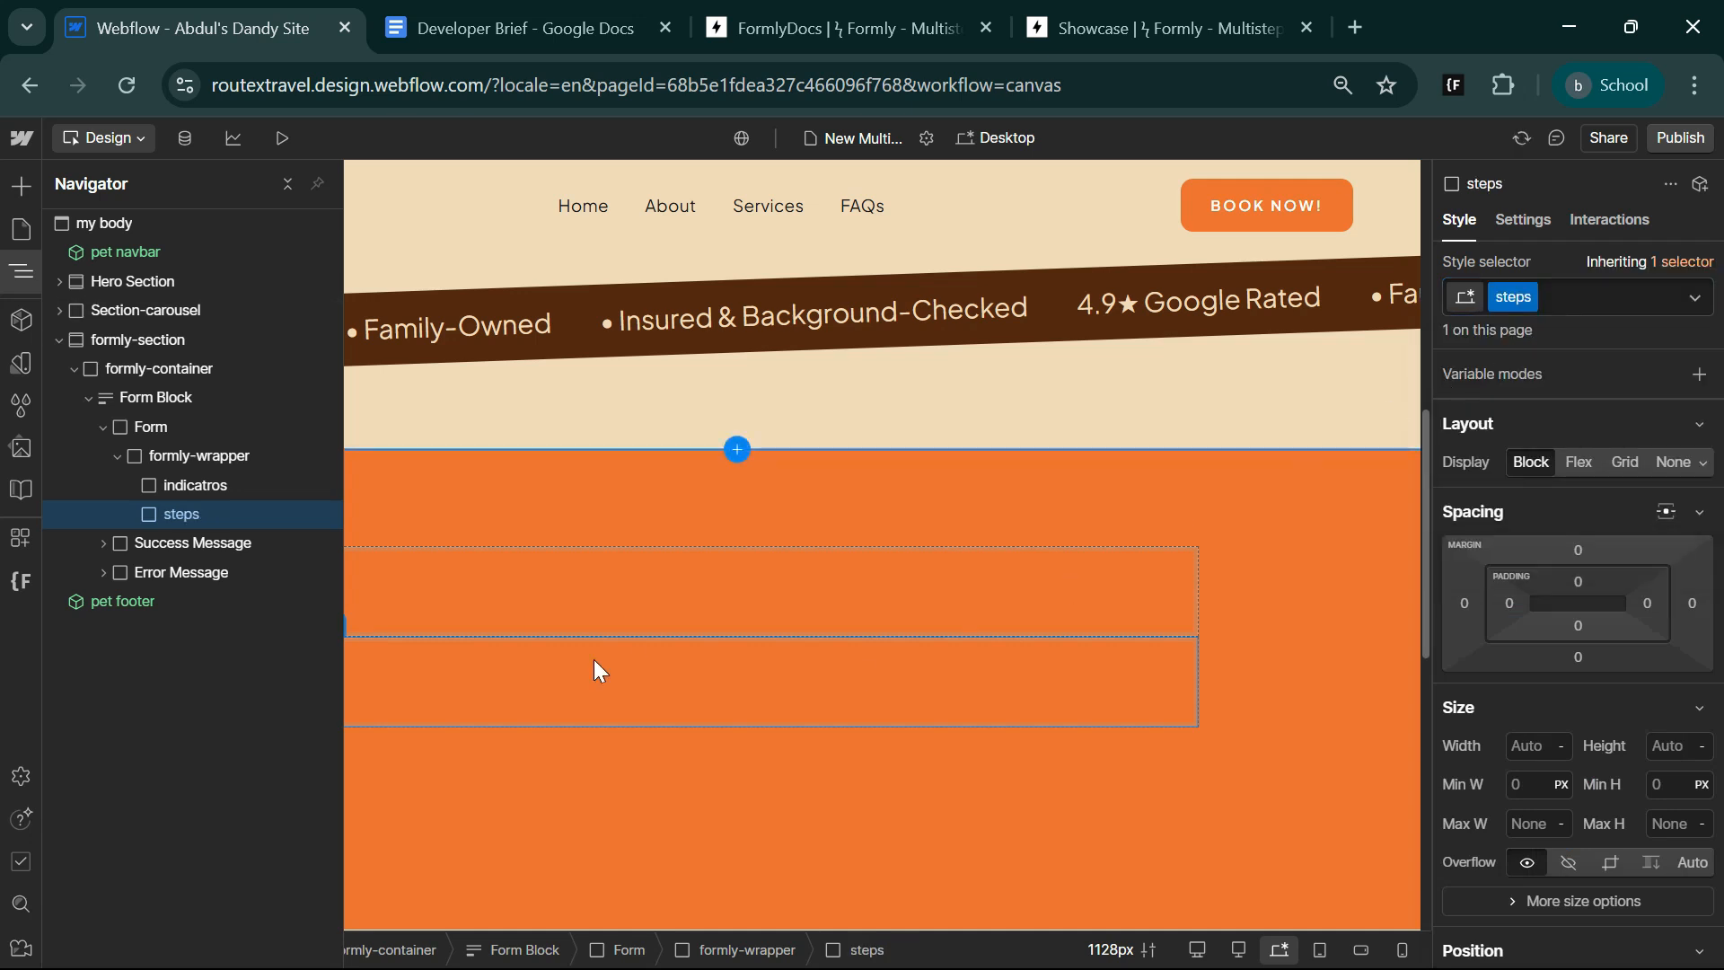
Set formly-wrapper's background color to the skin variable and its corner radius to 20 px.
left_click(212, 453)
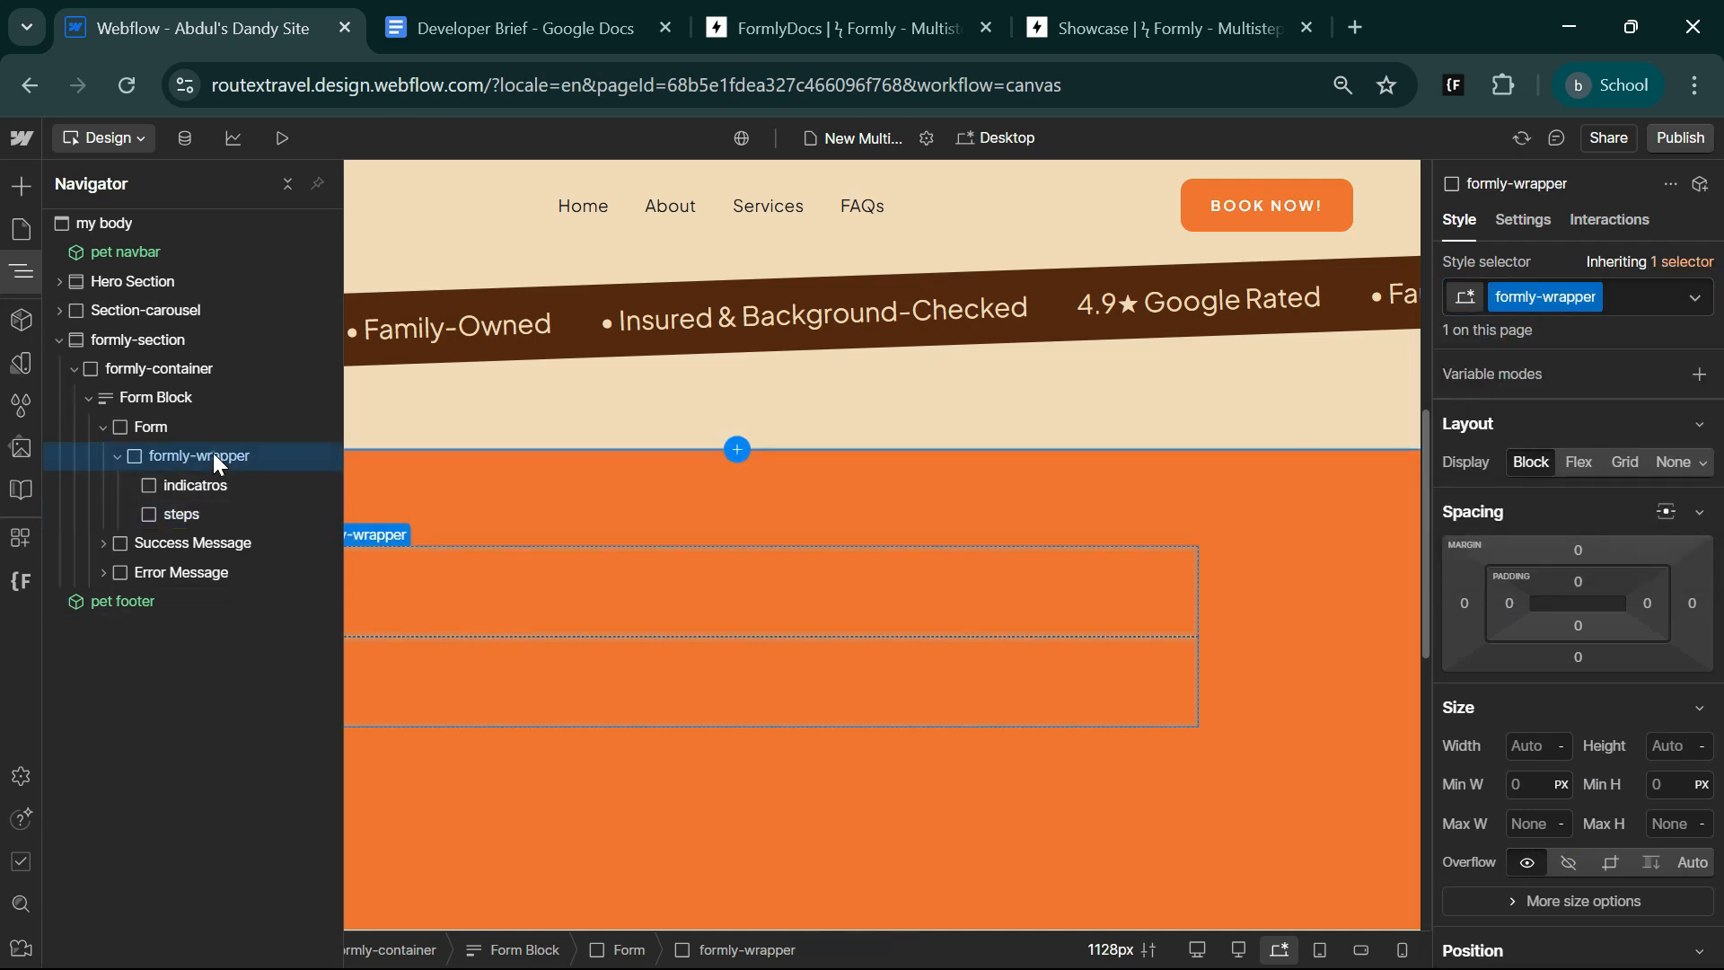
scroll(1684, 823, "down", 5)
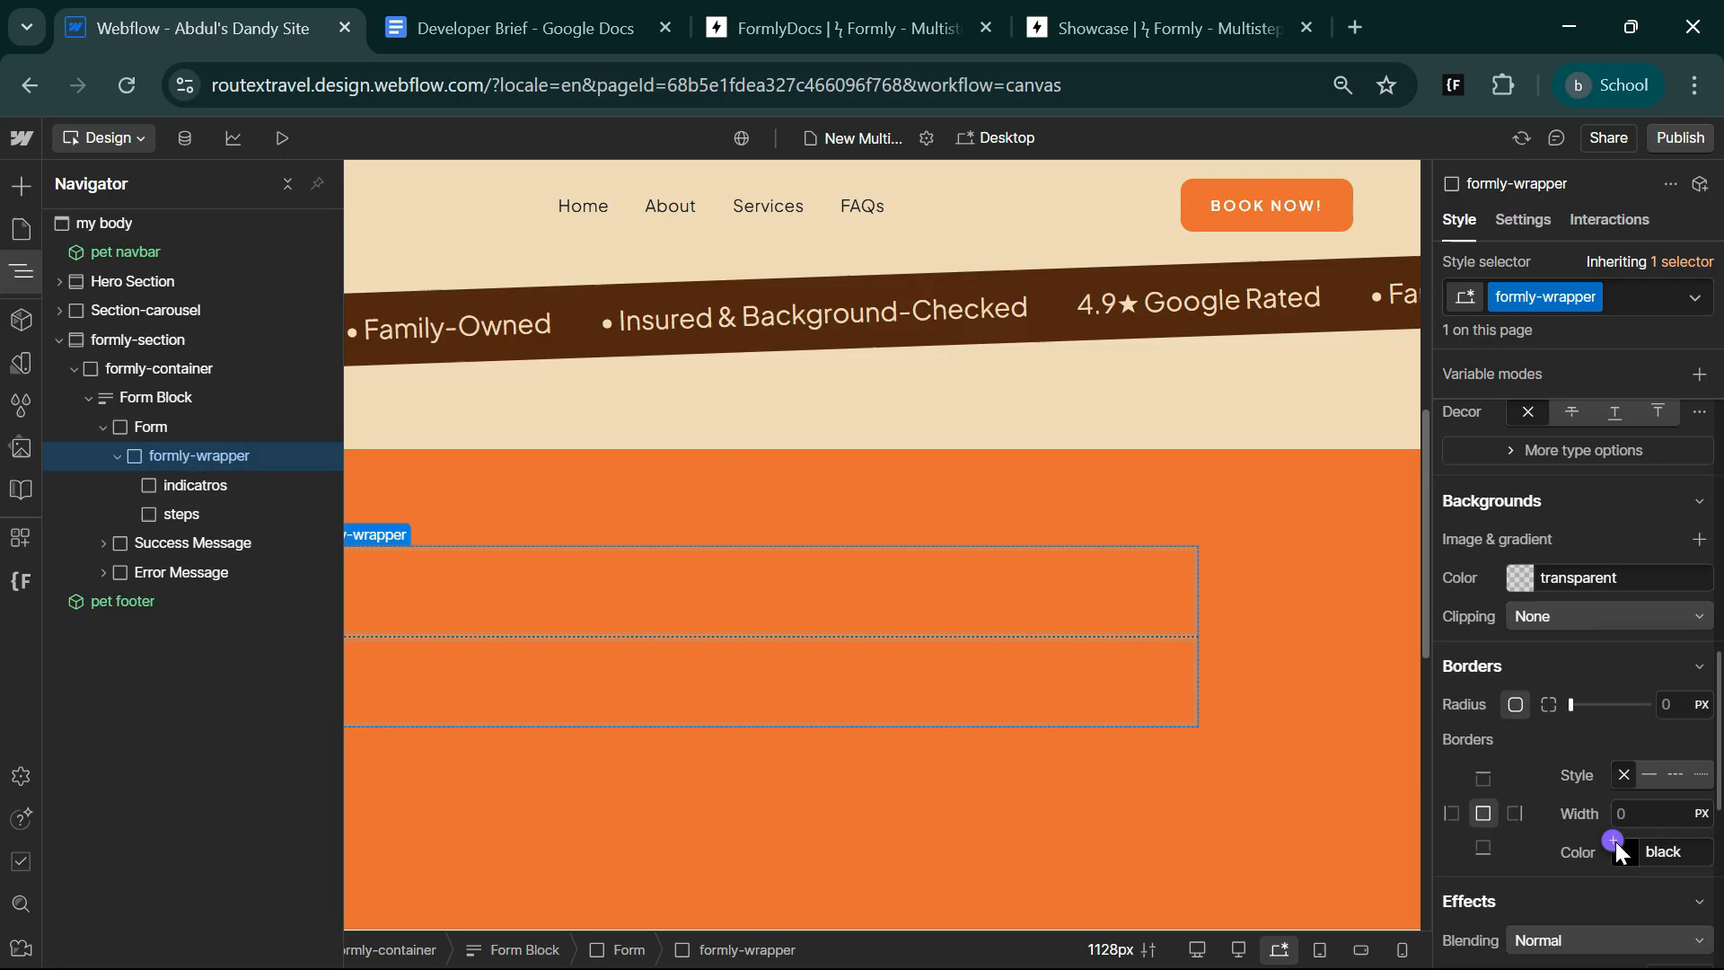
left_click(1511, 568)
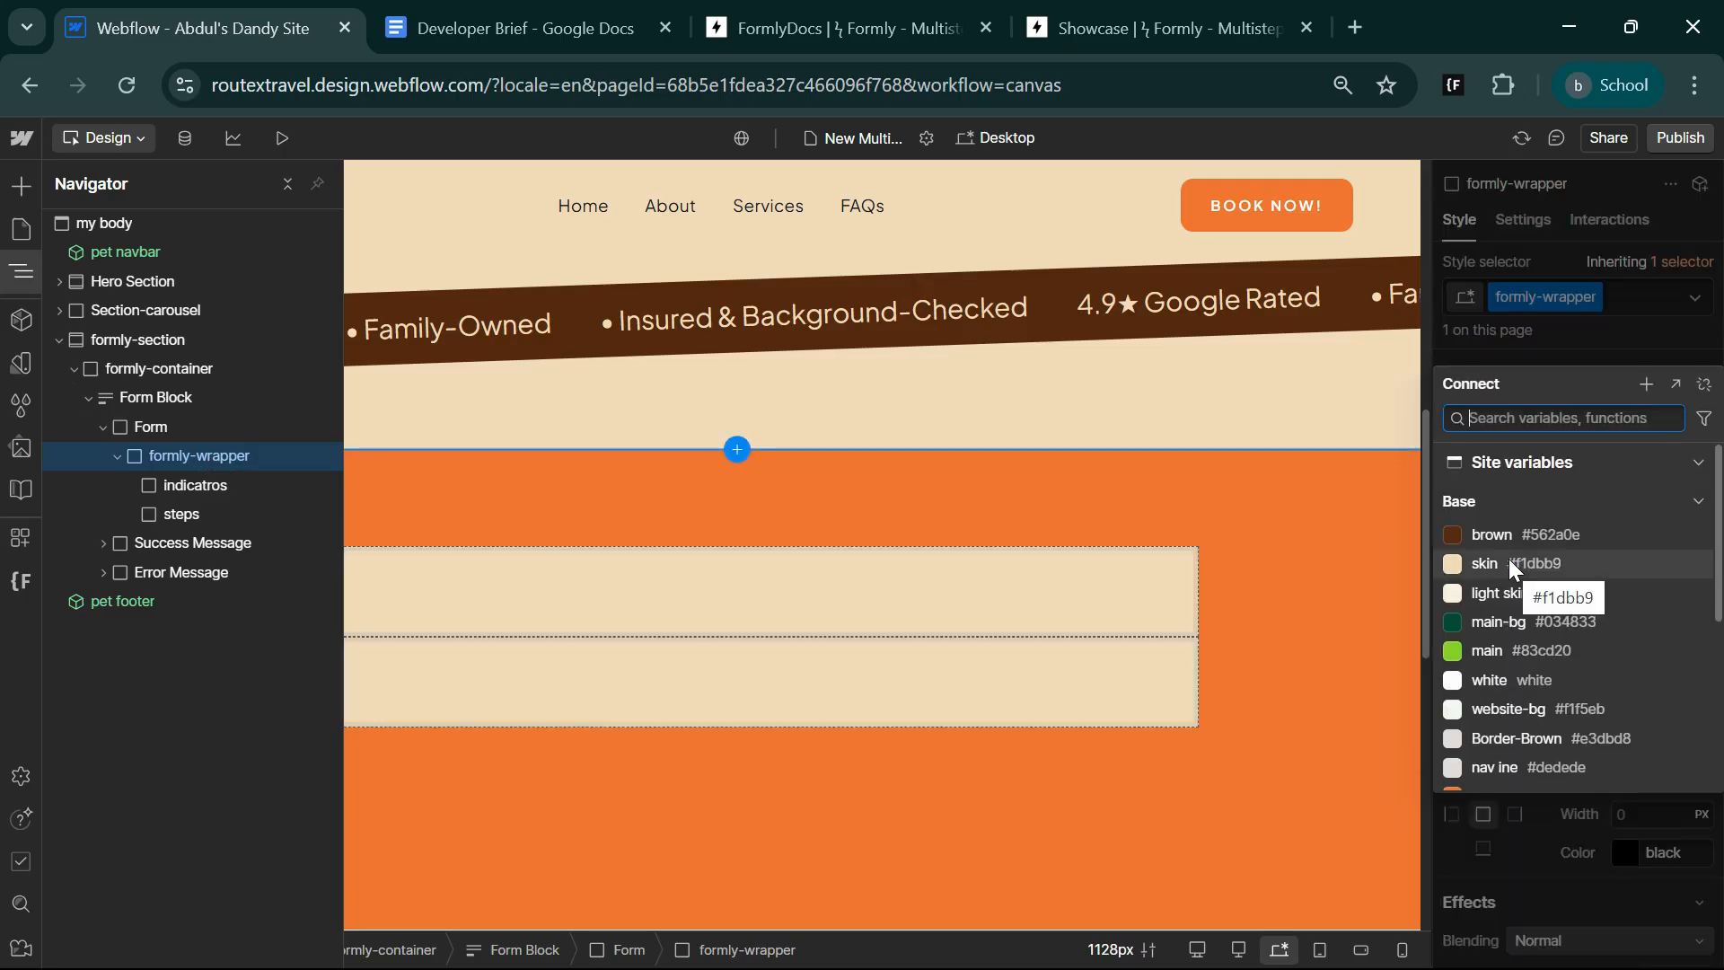
left_click(1509, 560)
left_click(1662, 706)
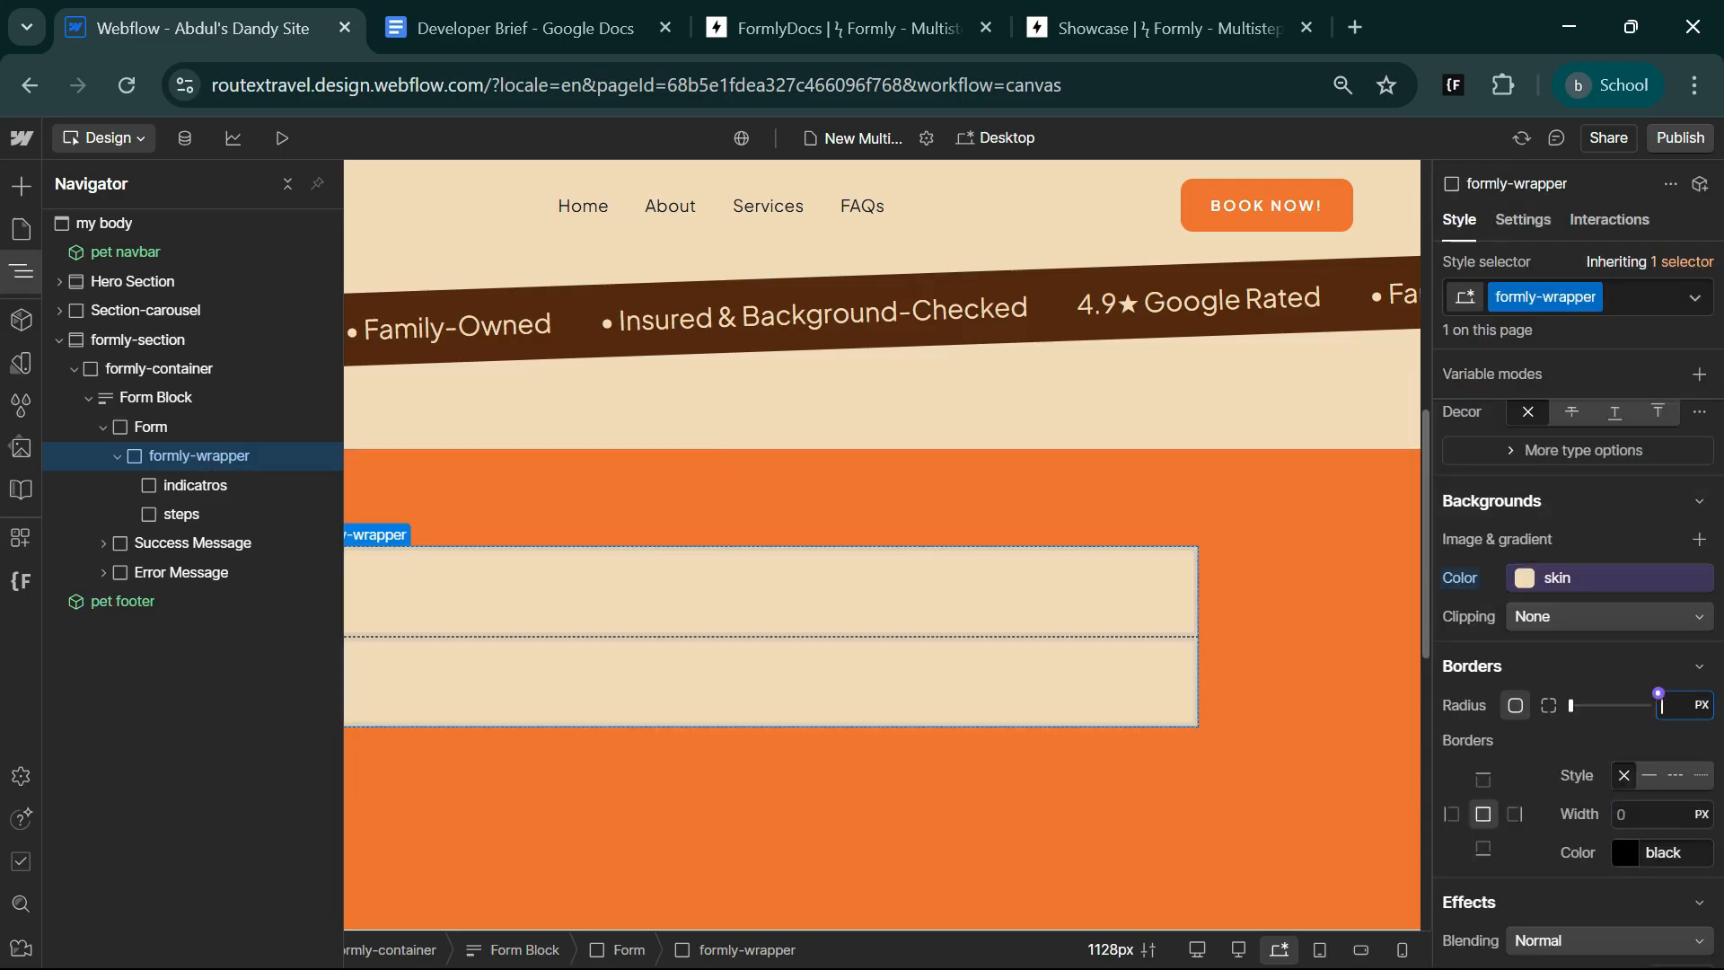
type("20")
Set formly-wrapper's padding to 20 px on all four sides.
scroll(1640, 719, "up", 10)
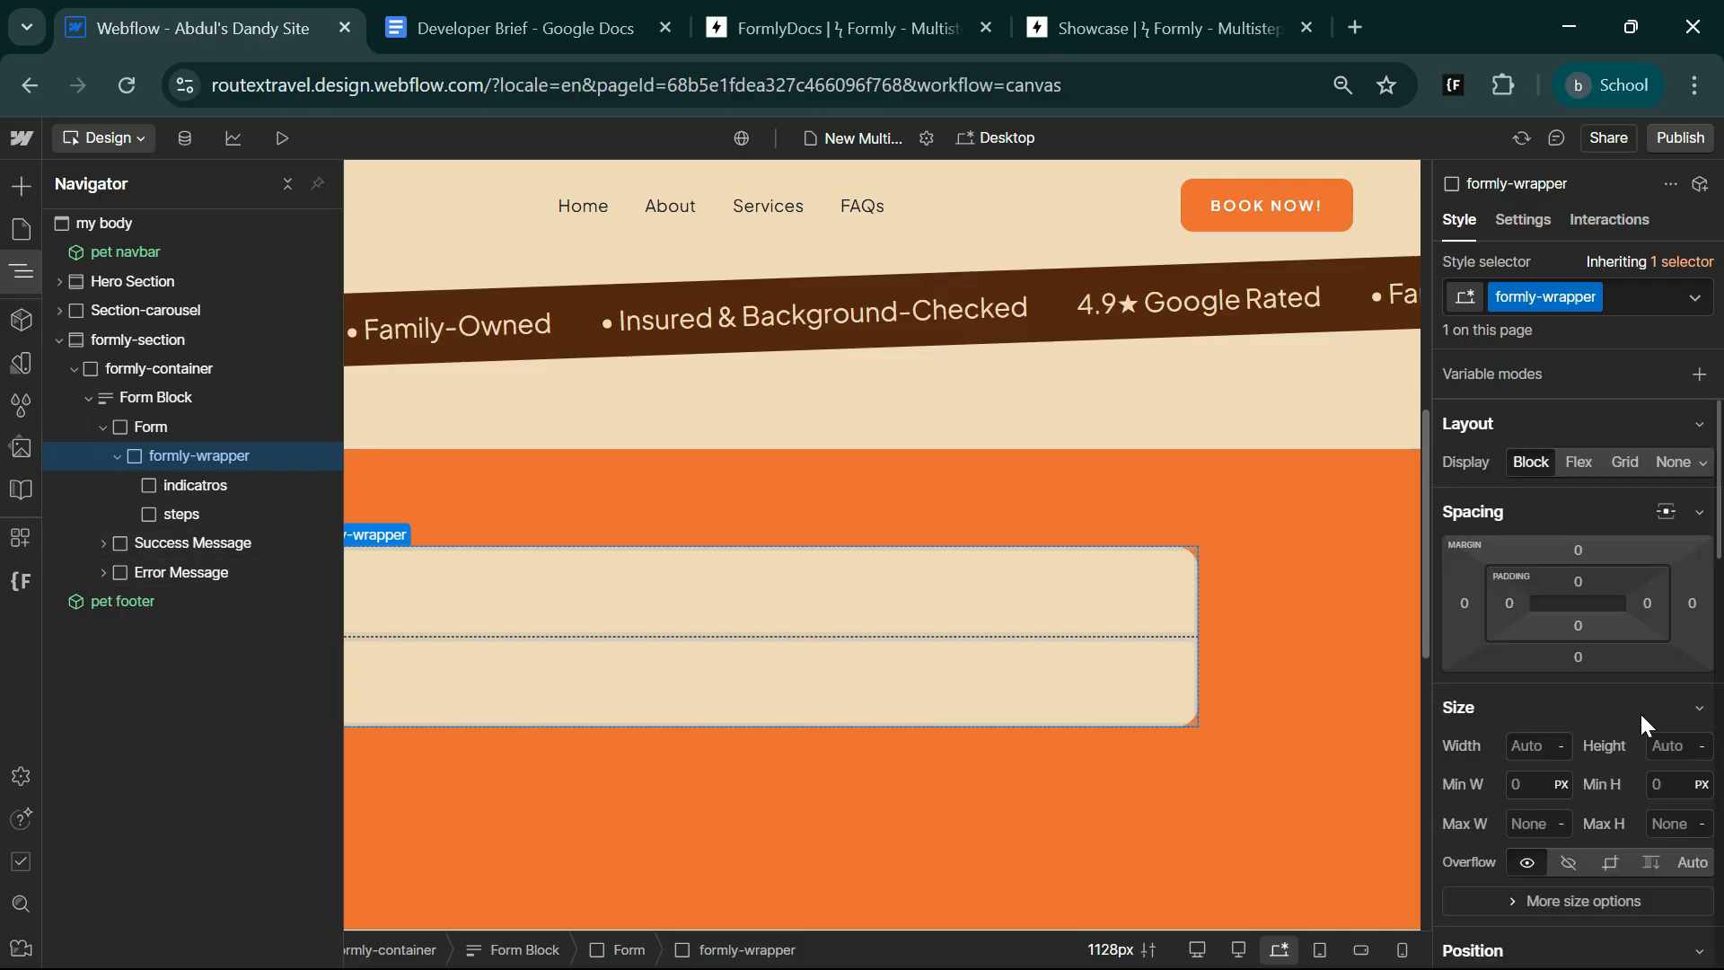
left_click(1581, 581)
type("20")
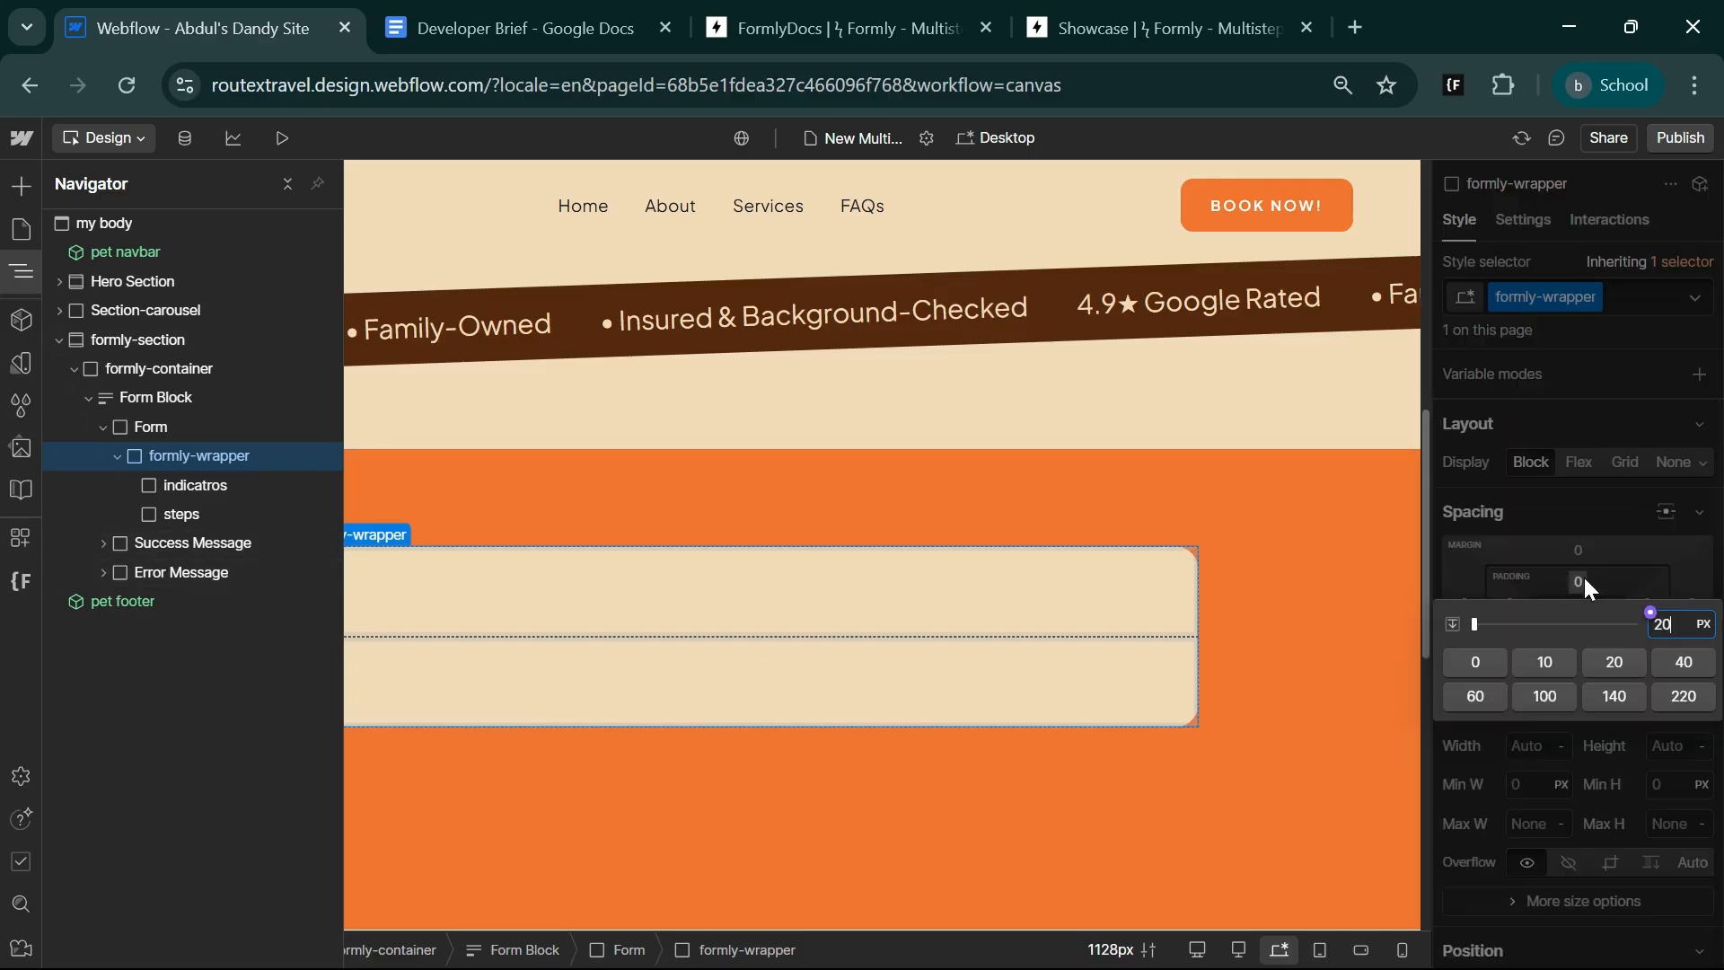
key("shift+Return")
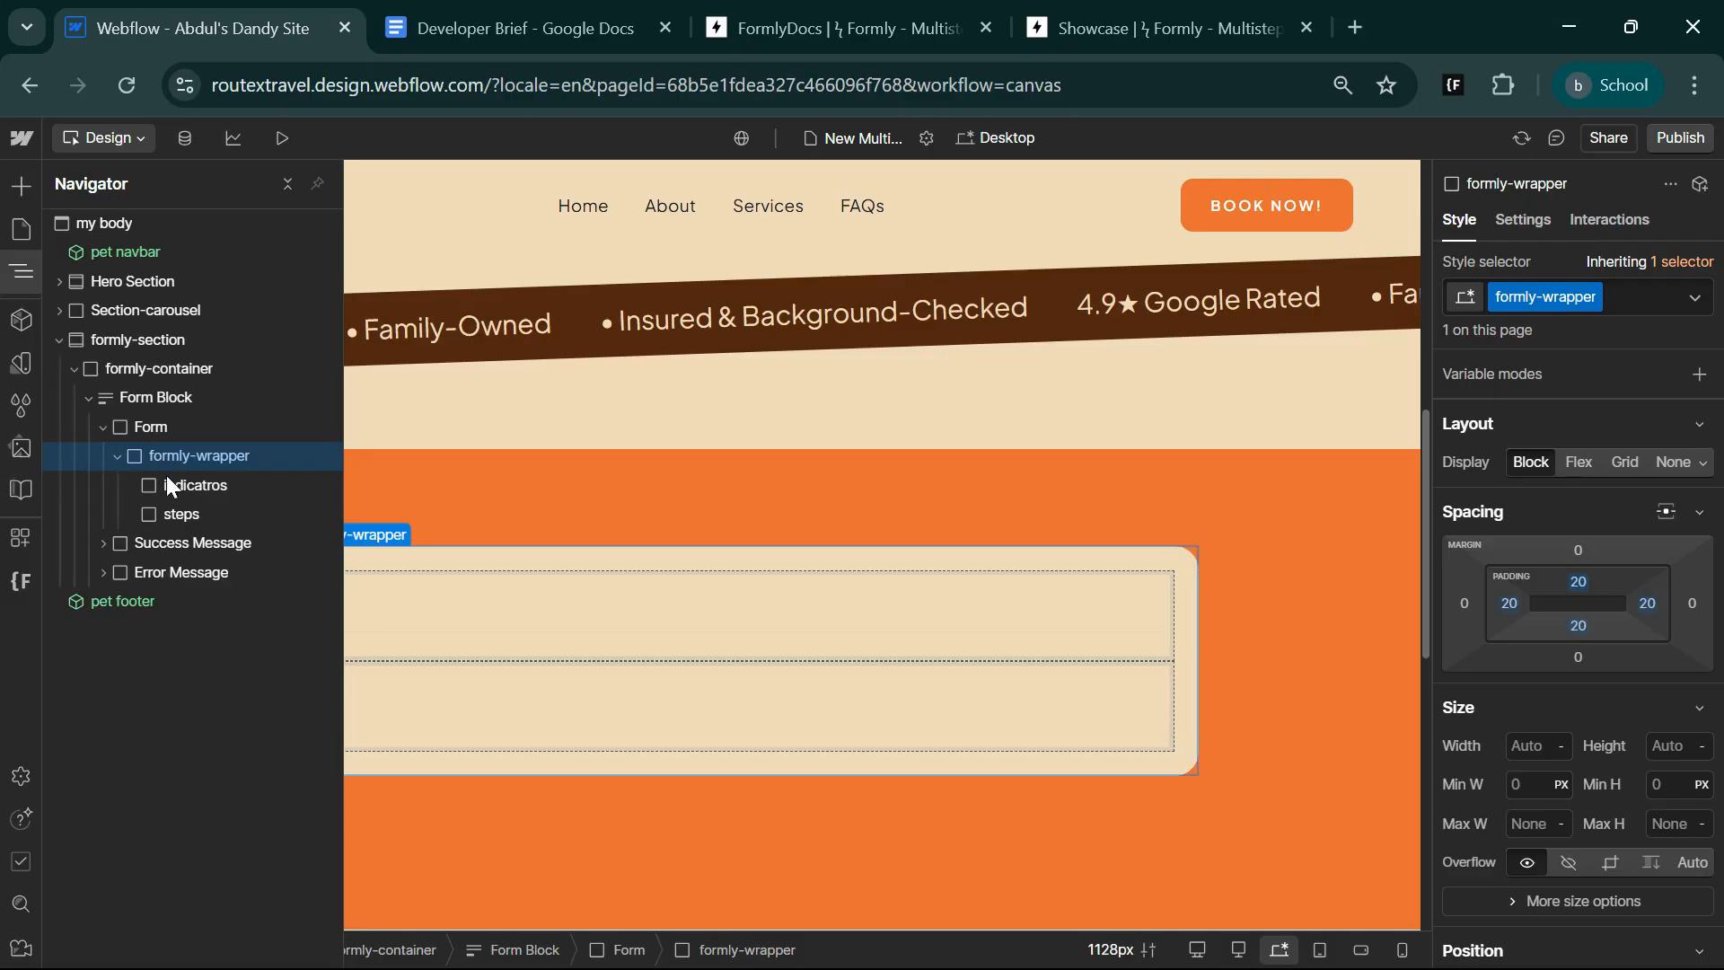
Check the Step 1 fields in the Developer Brief and add a Label element inside the steps div block.
left_click(199, 514)
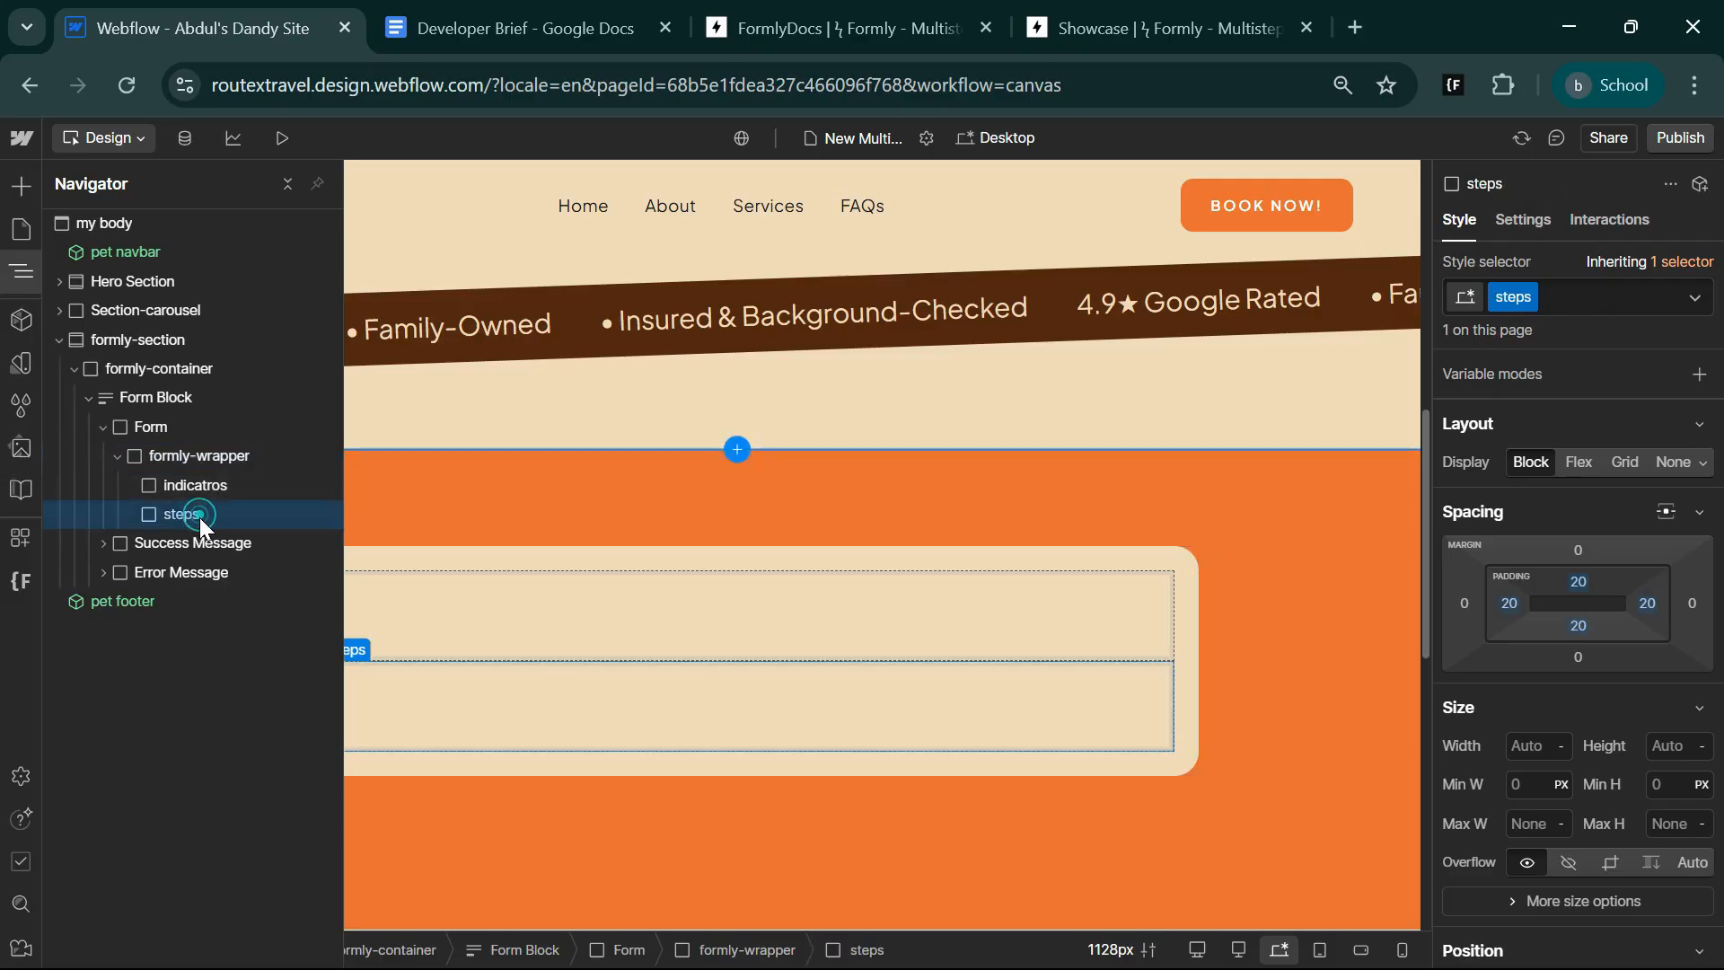
left_click(521, 28)
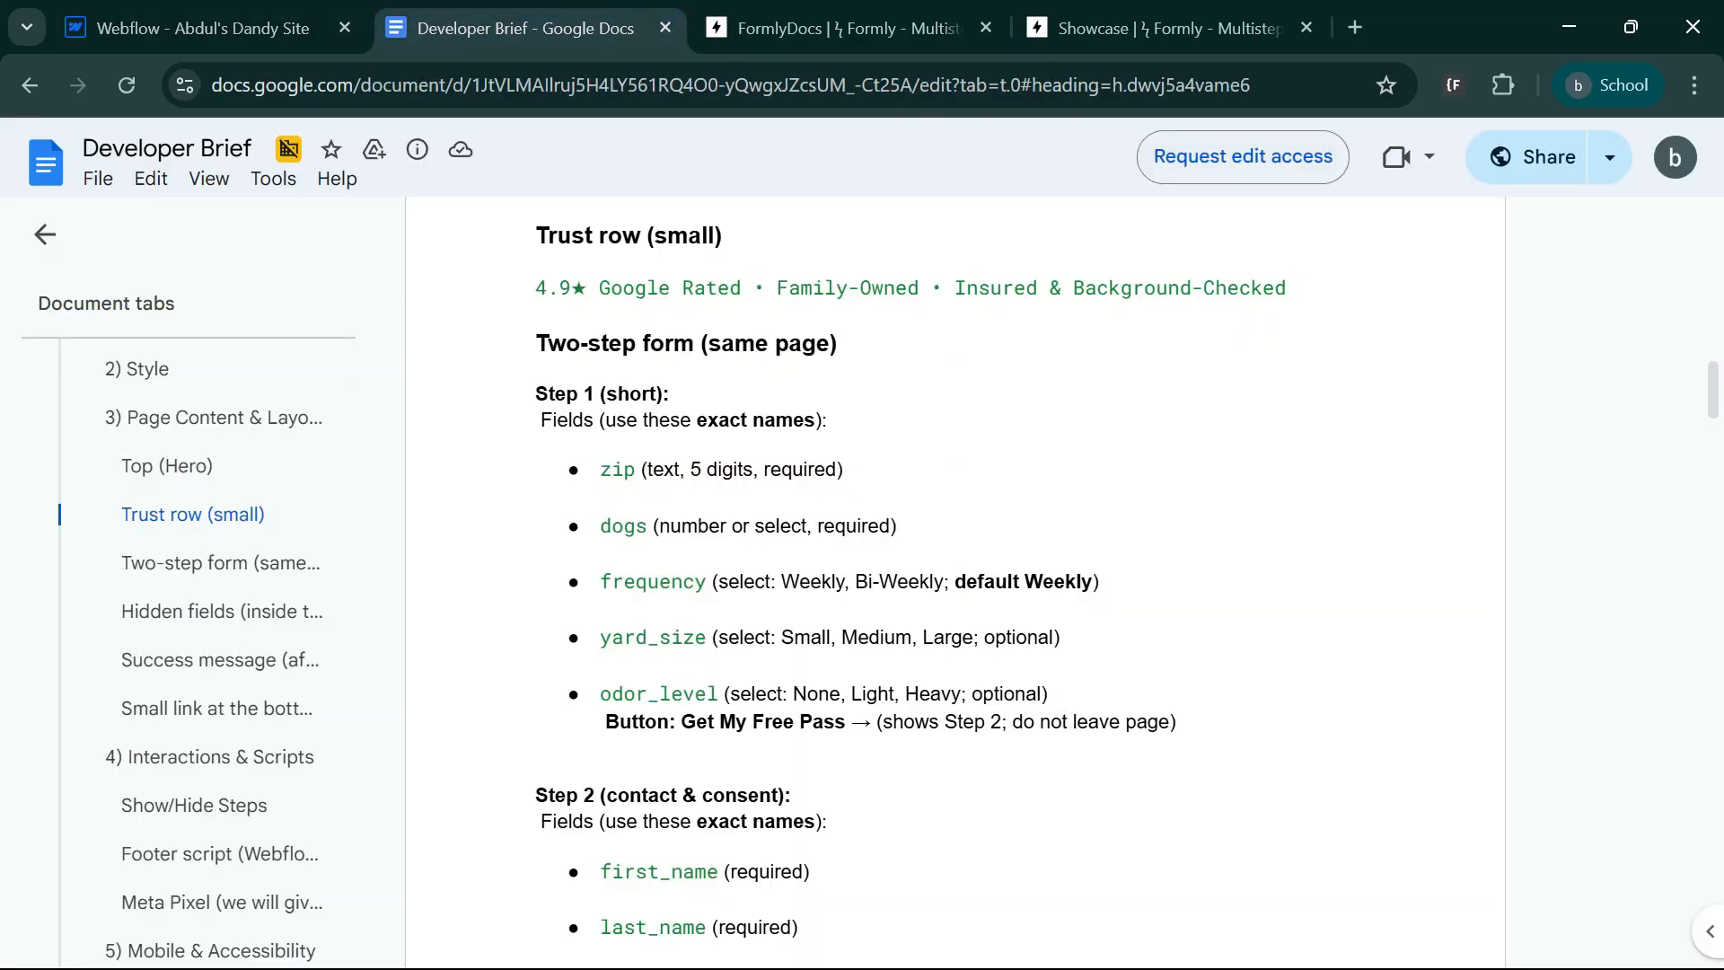
left_click_drag(593, 467, 690, 469)
left_click(915, 533)
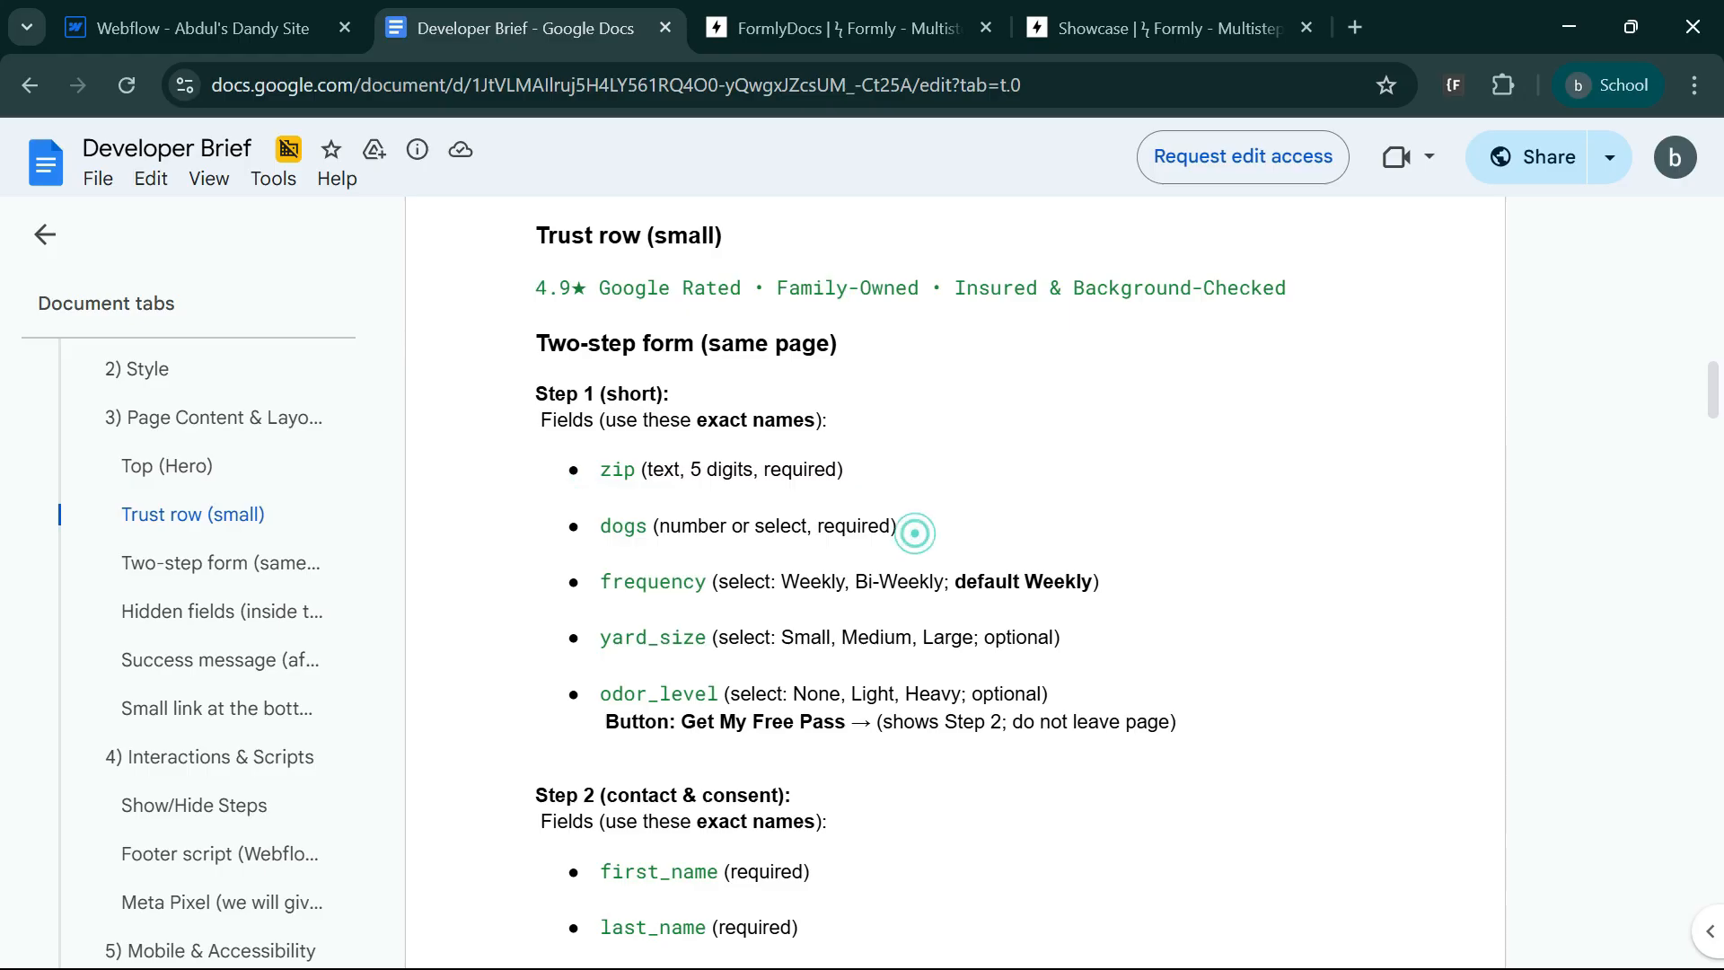
left_click(193, 28)
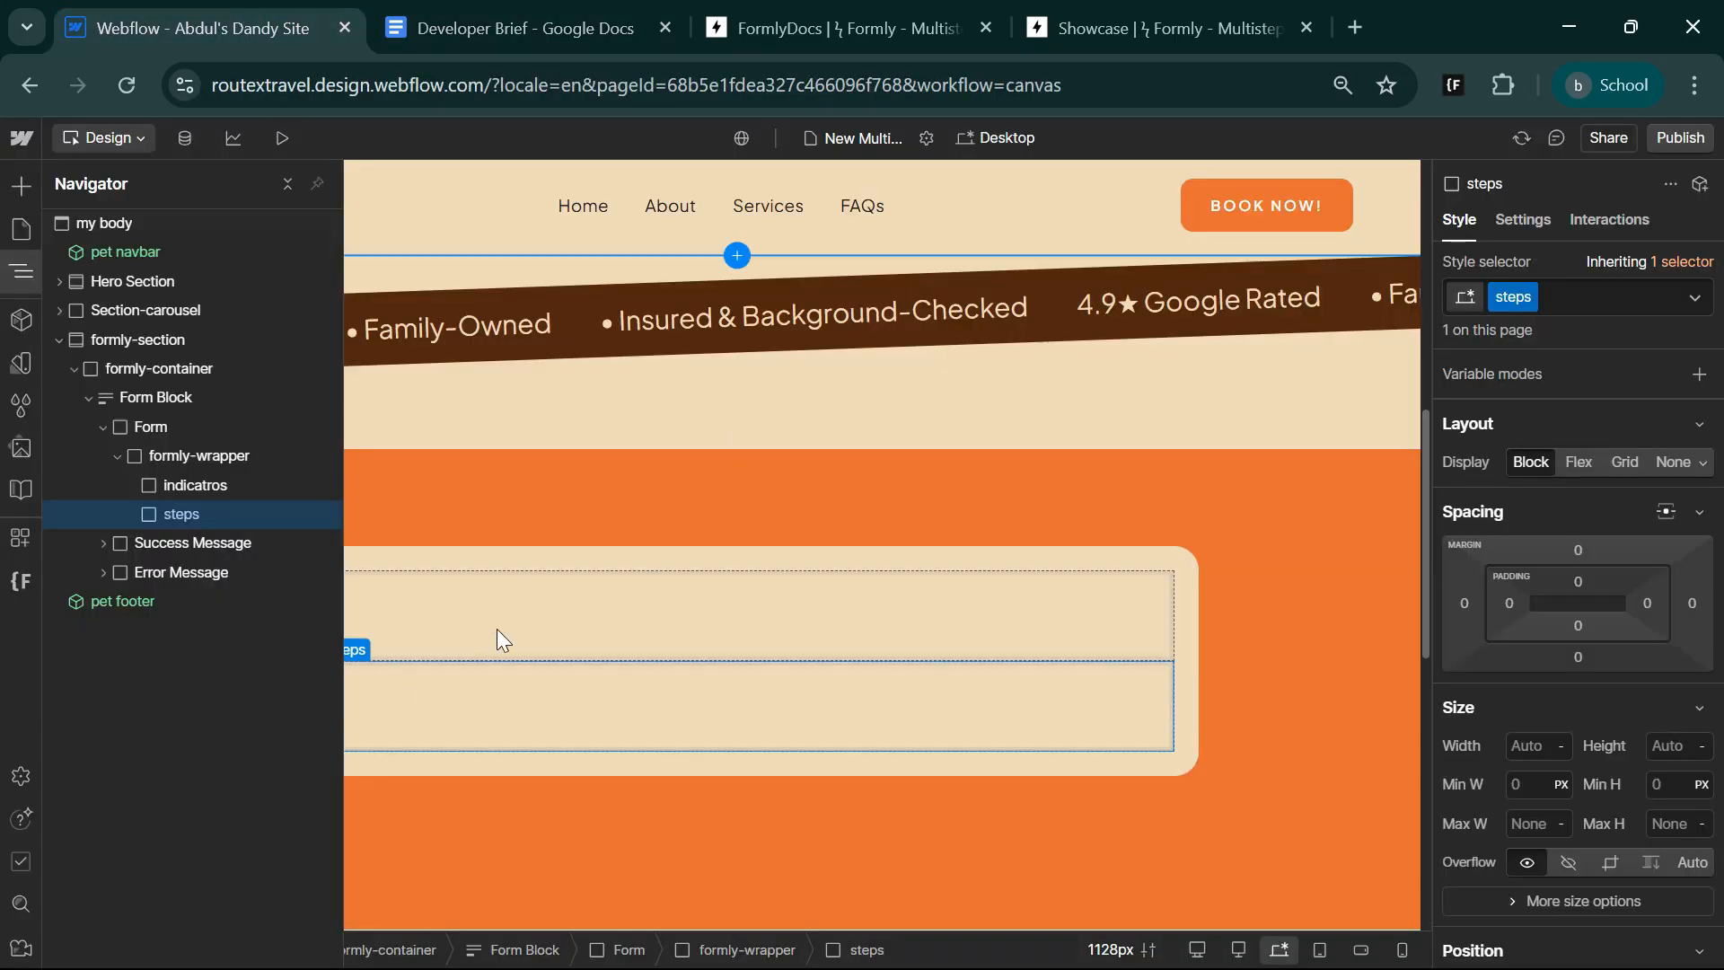
key("ctrl+k")
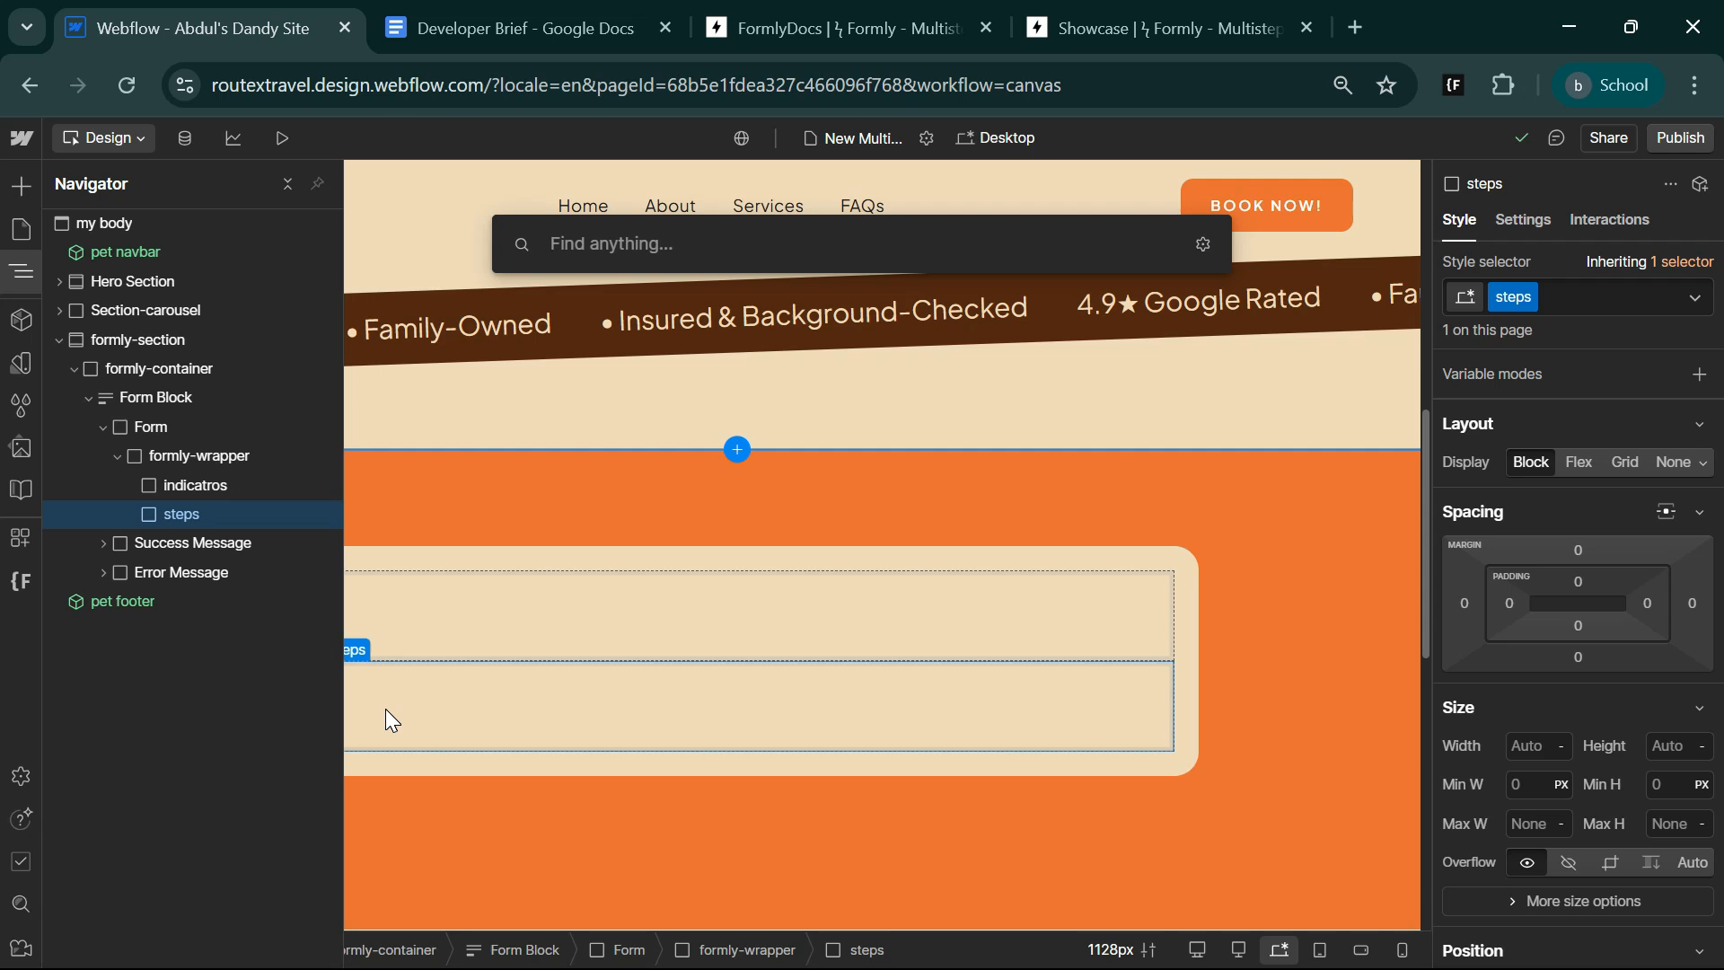
type("lab")
type("l")
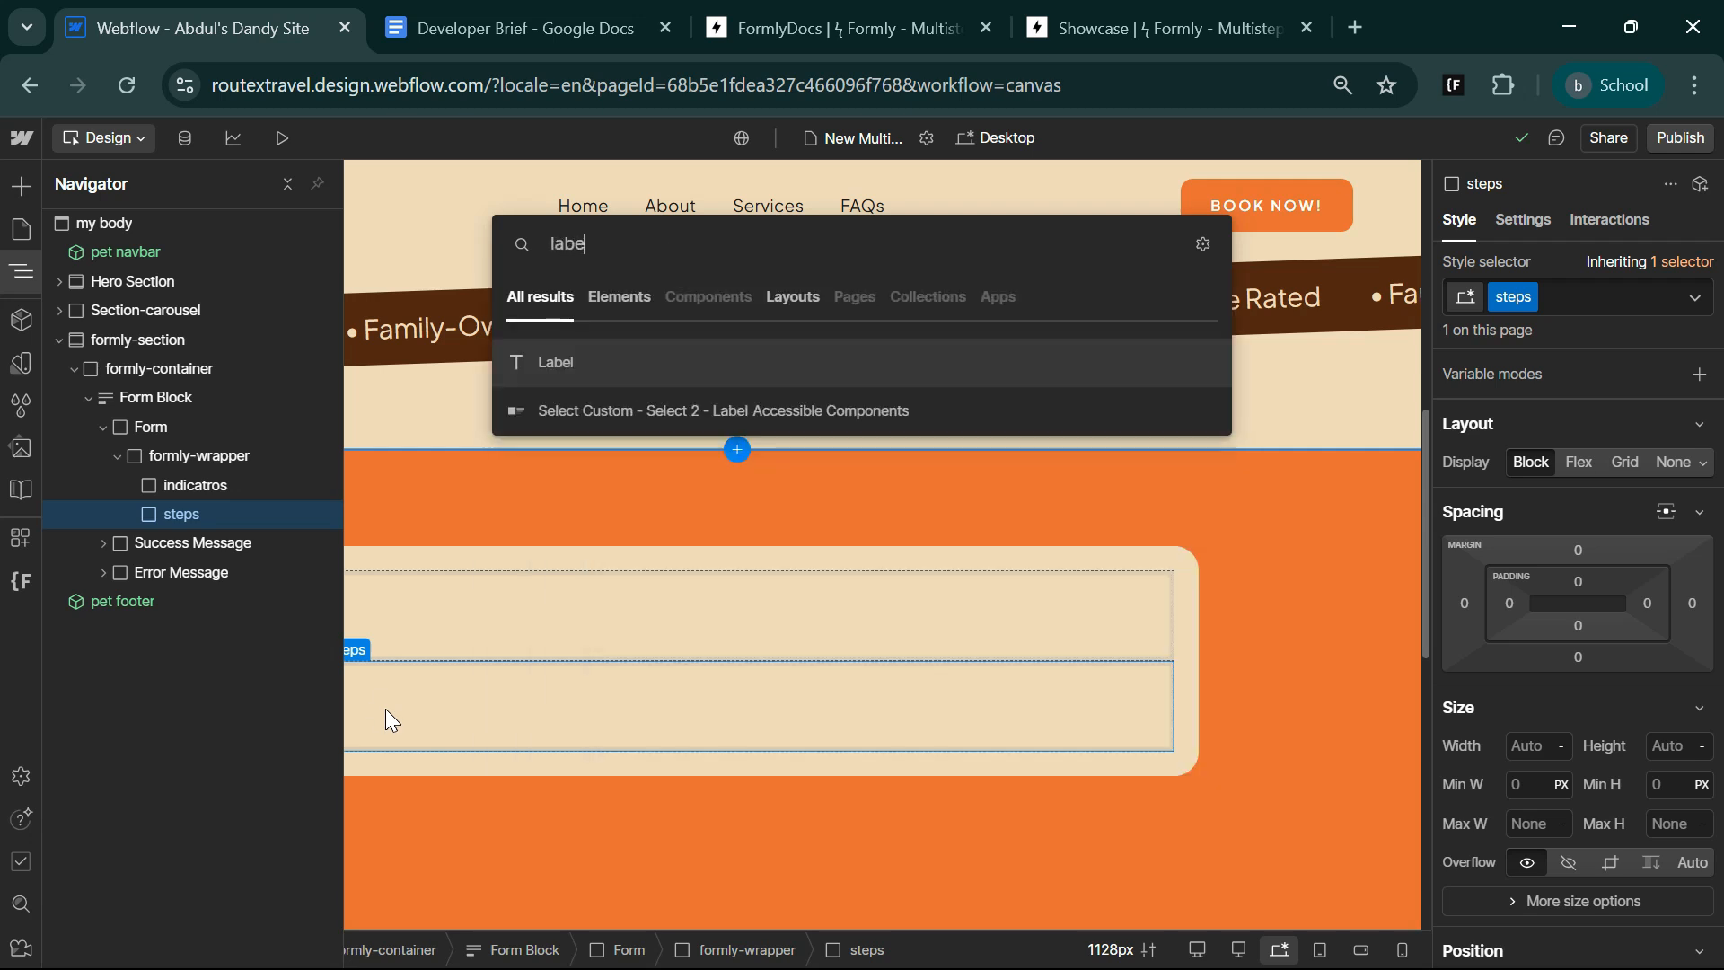
key("Return")
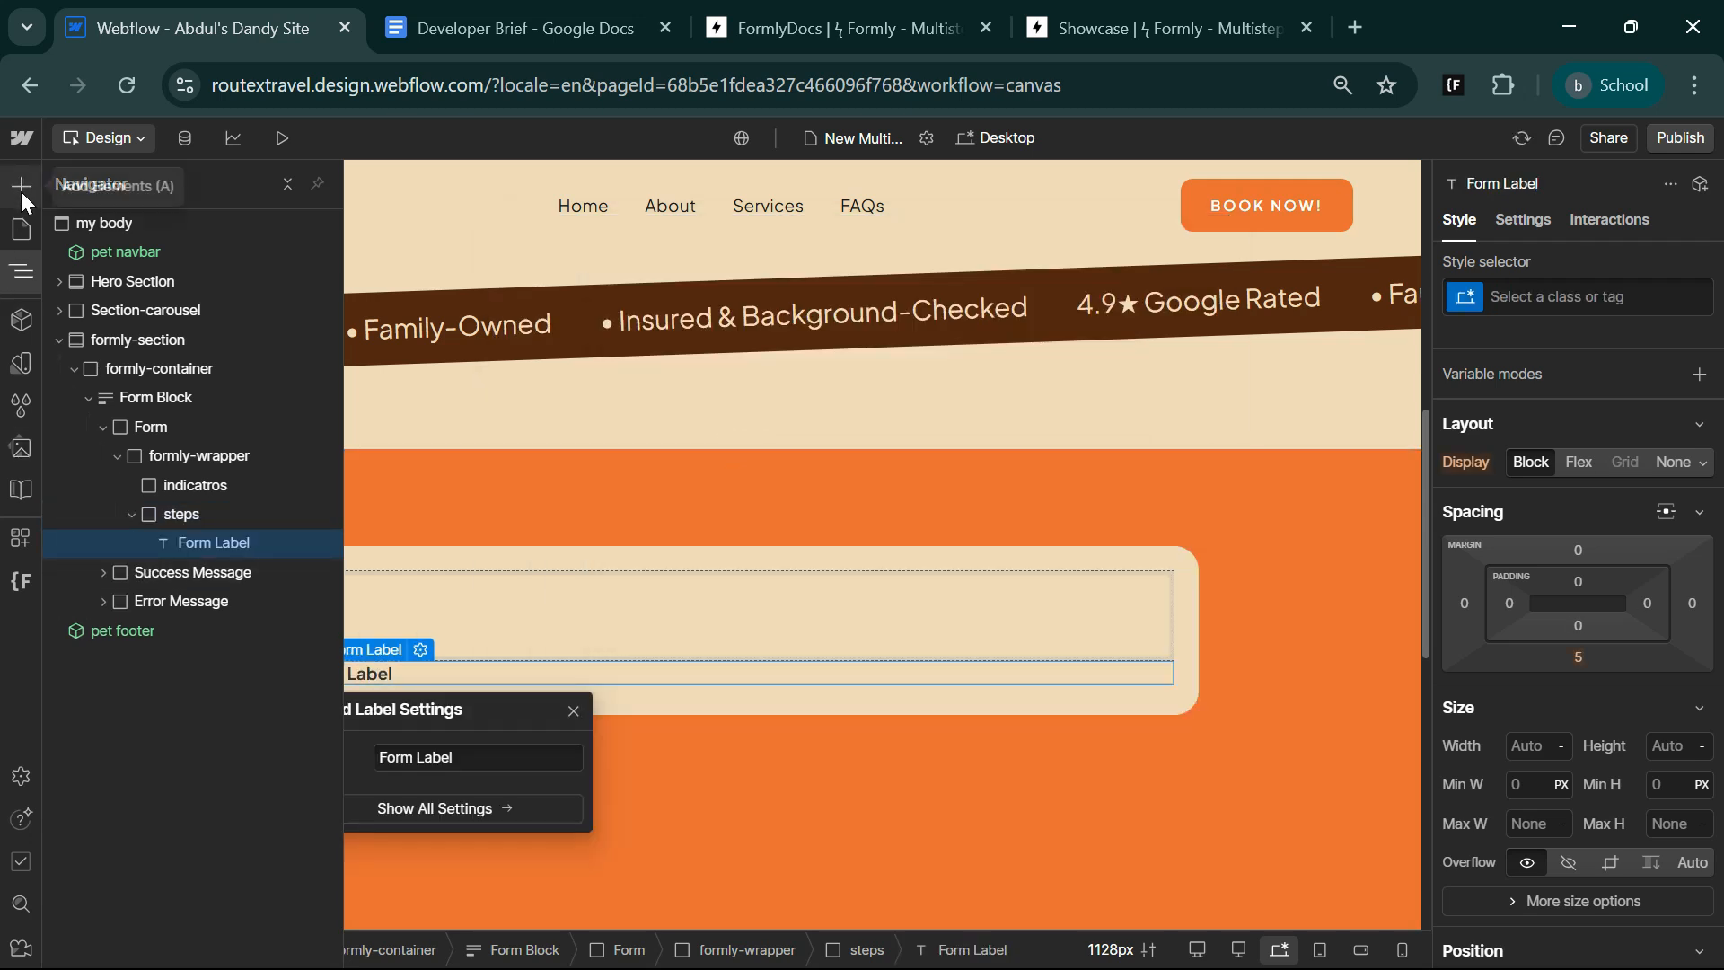
Add an Input element directly after the form label in the steps div block.
left_click(20, 192)
scroll(143, 669, "down", 5)
scroll(142, 669, "down", 5)
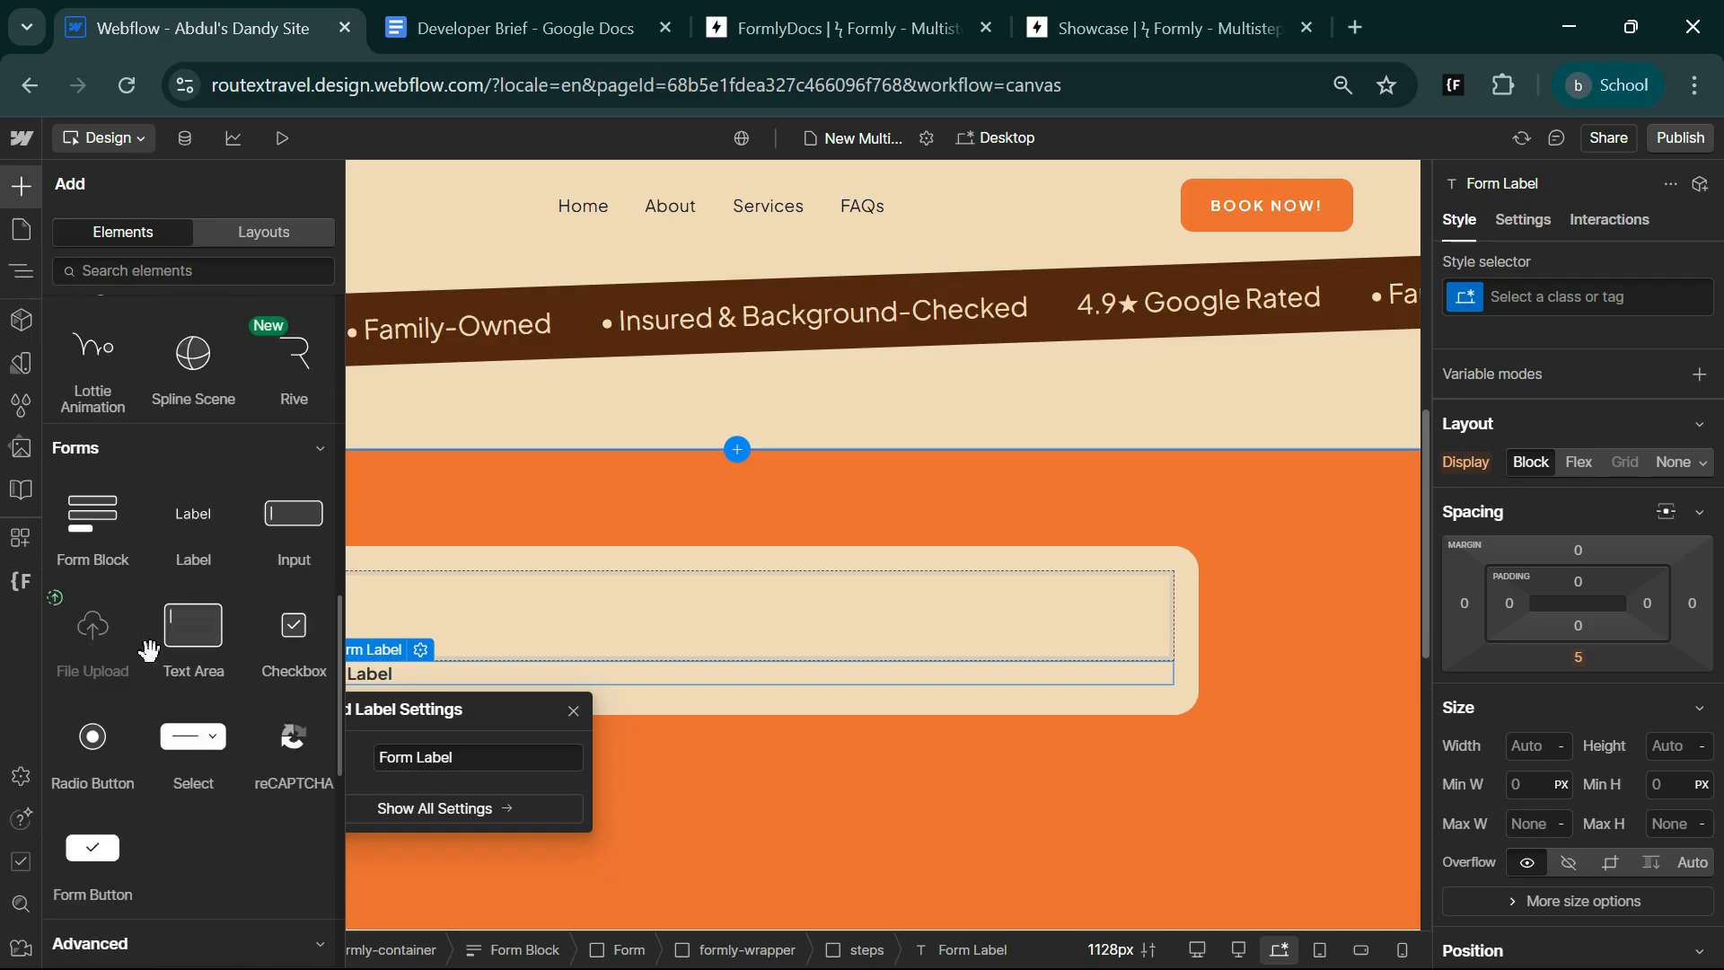
scroll(135, 629, "up", 1)
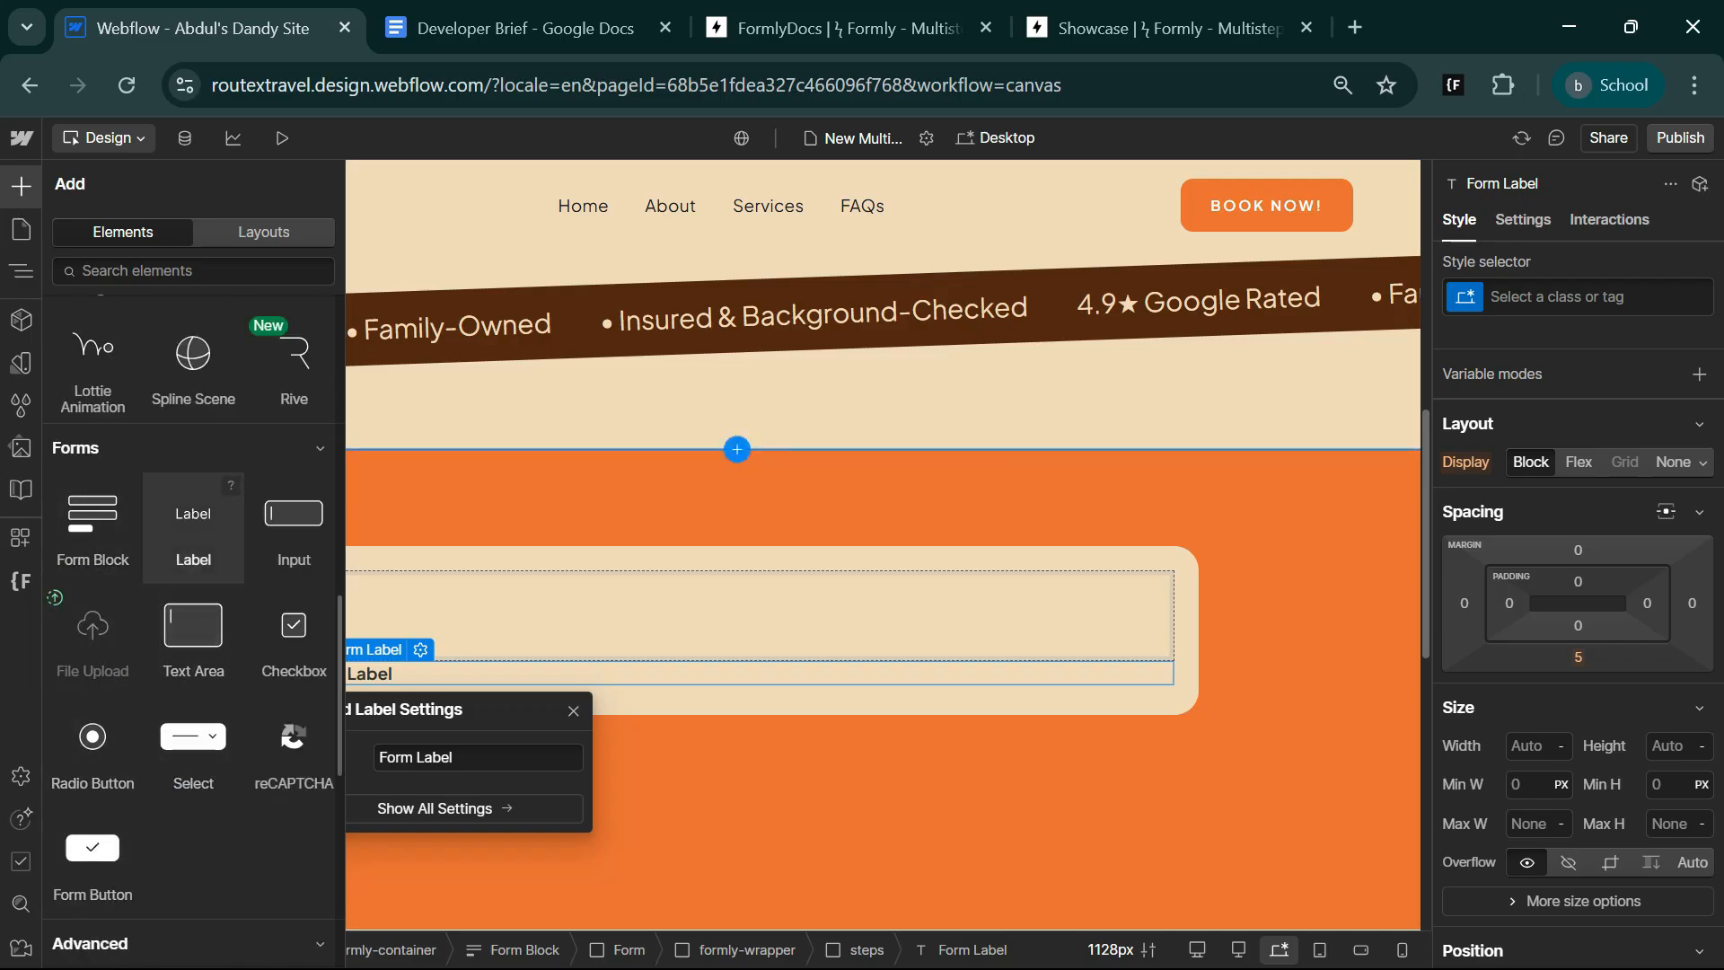
left_click(595, 648)
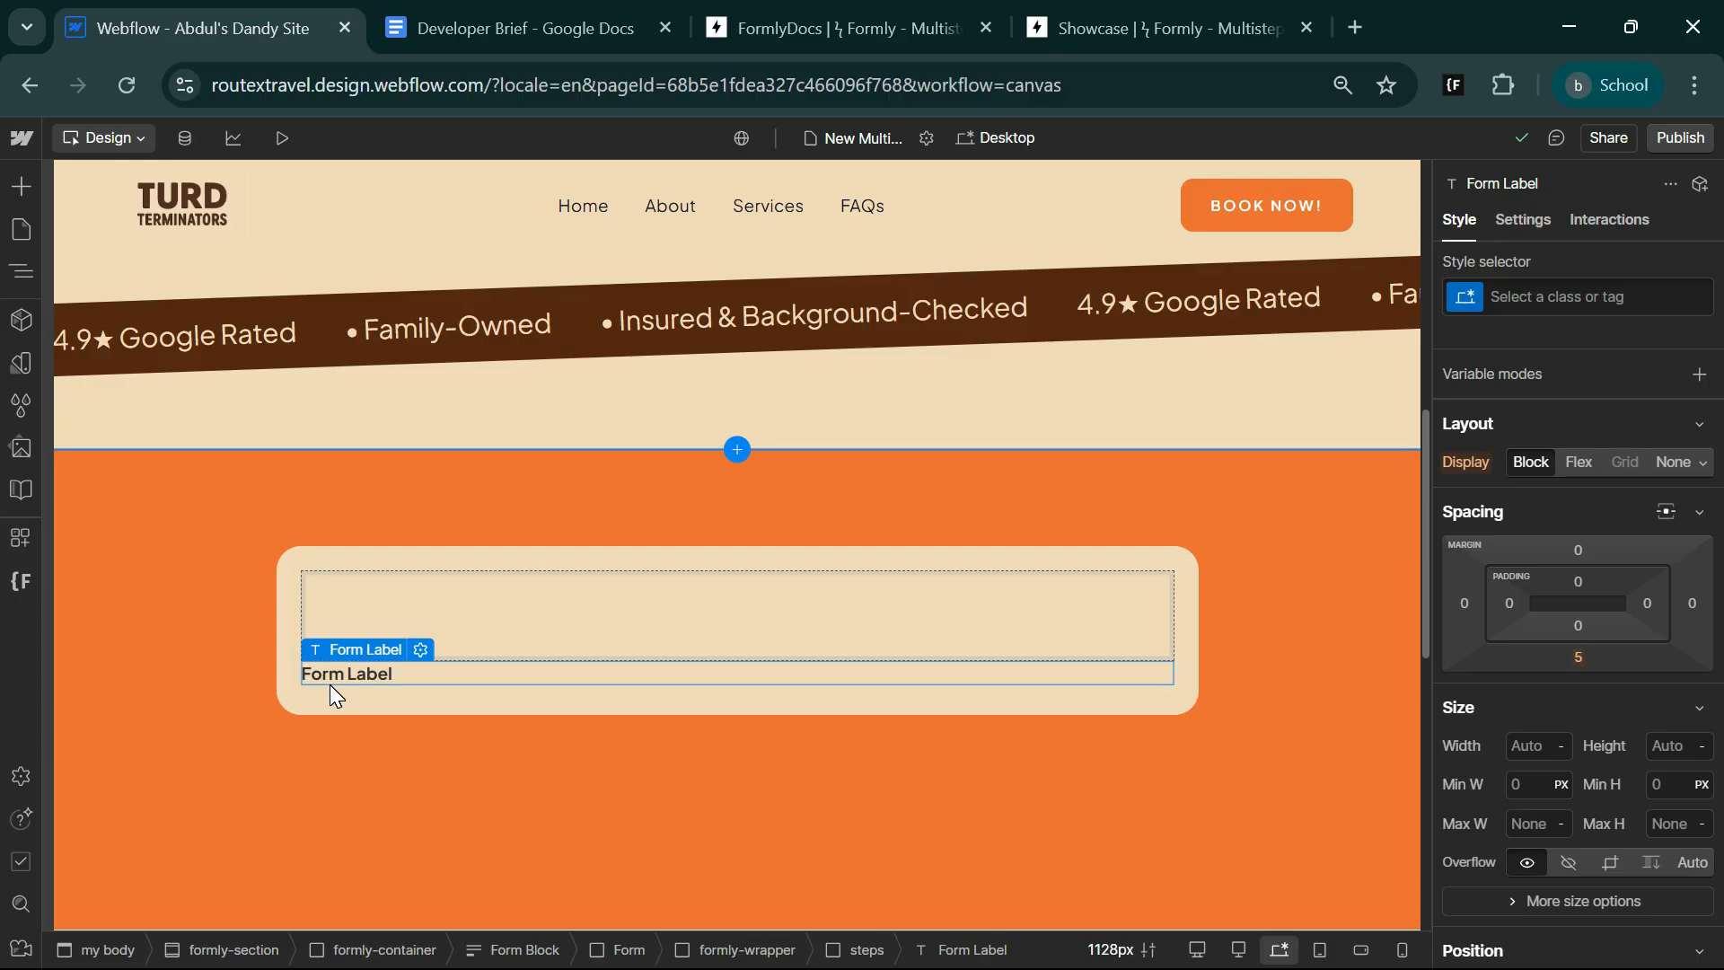
key("ctrl+k")
type("in")
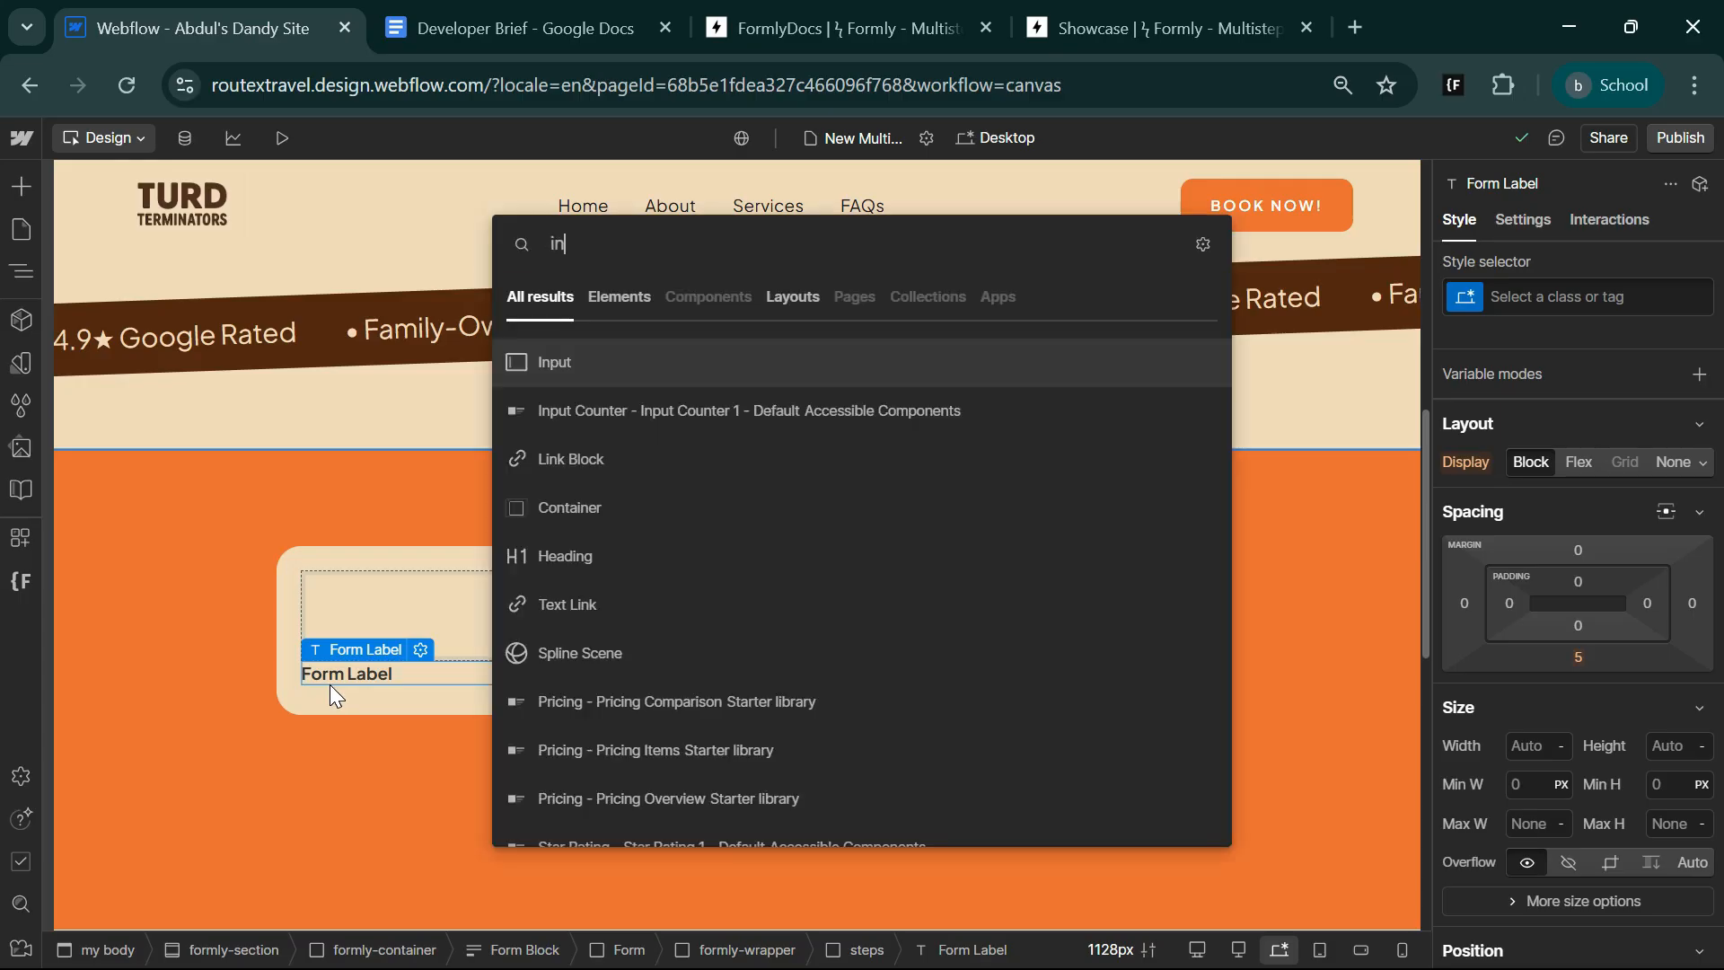
key("Return")
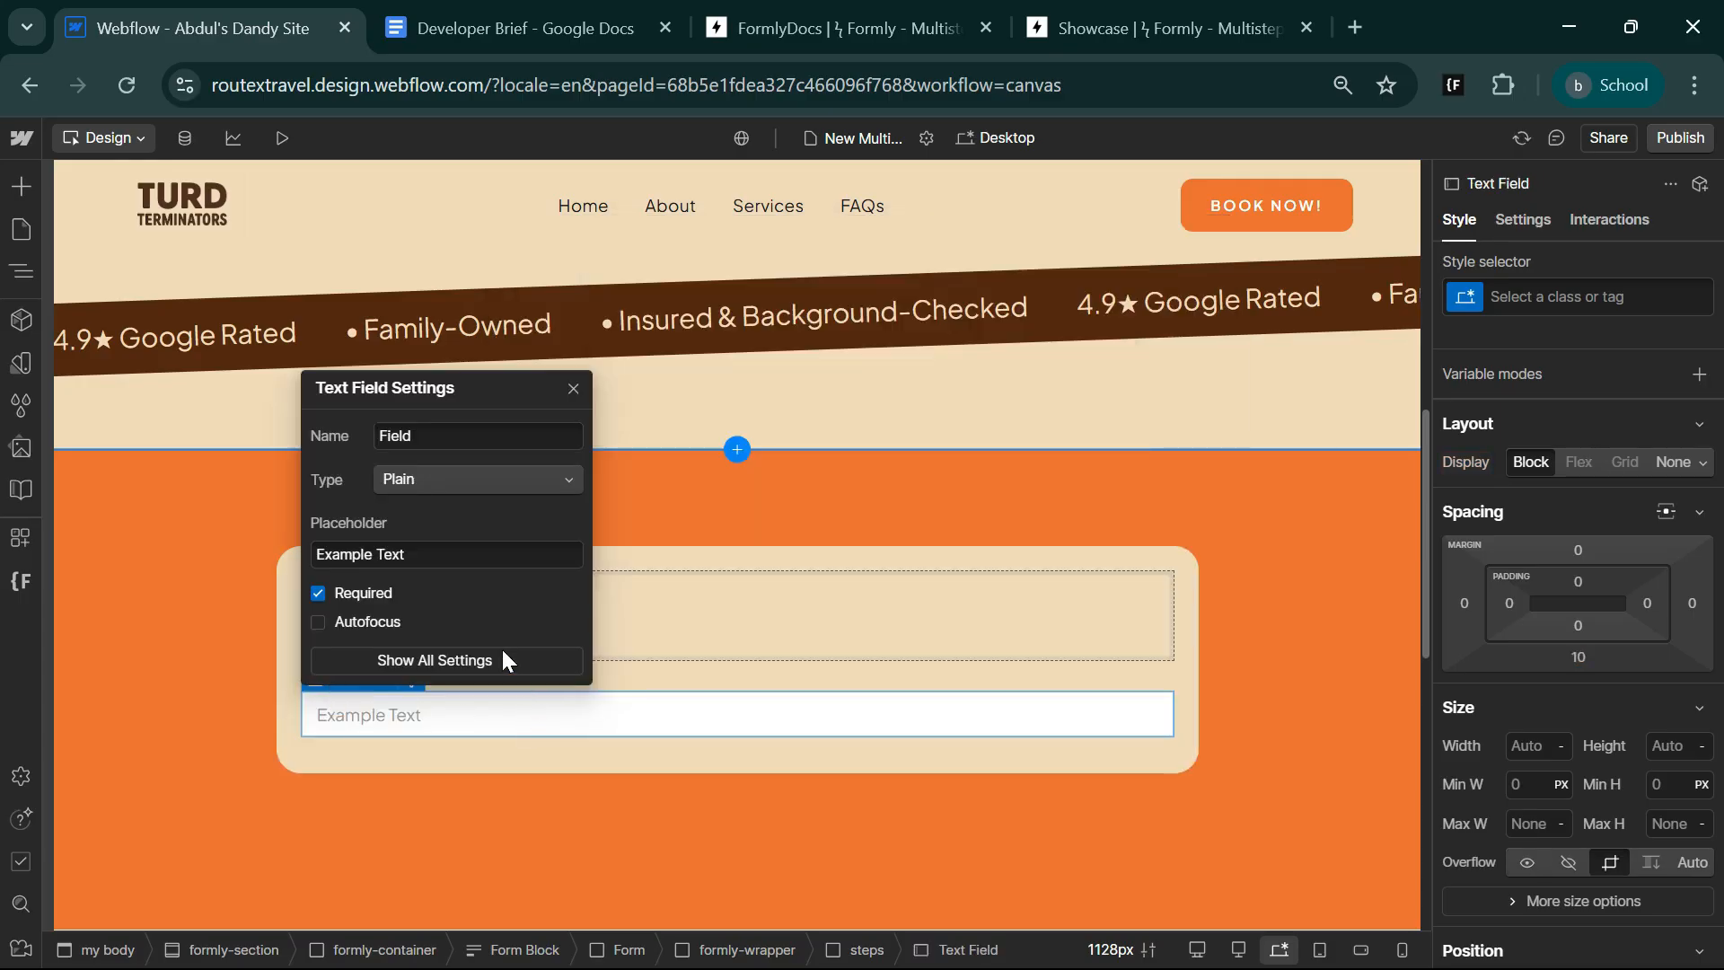
Name the text field Zip per the Developer Brief, keep its type Plain, and set its placeholder to Enter Zip Code.
left_click(516, 23)
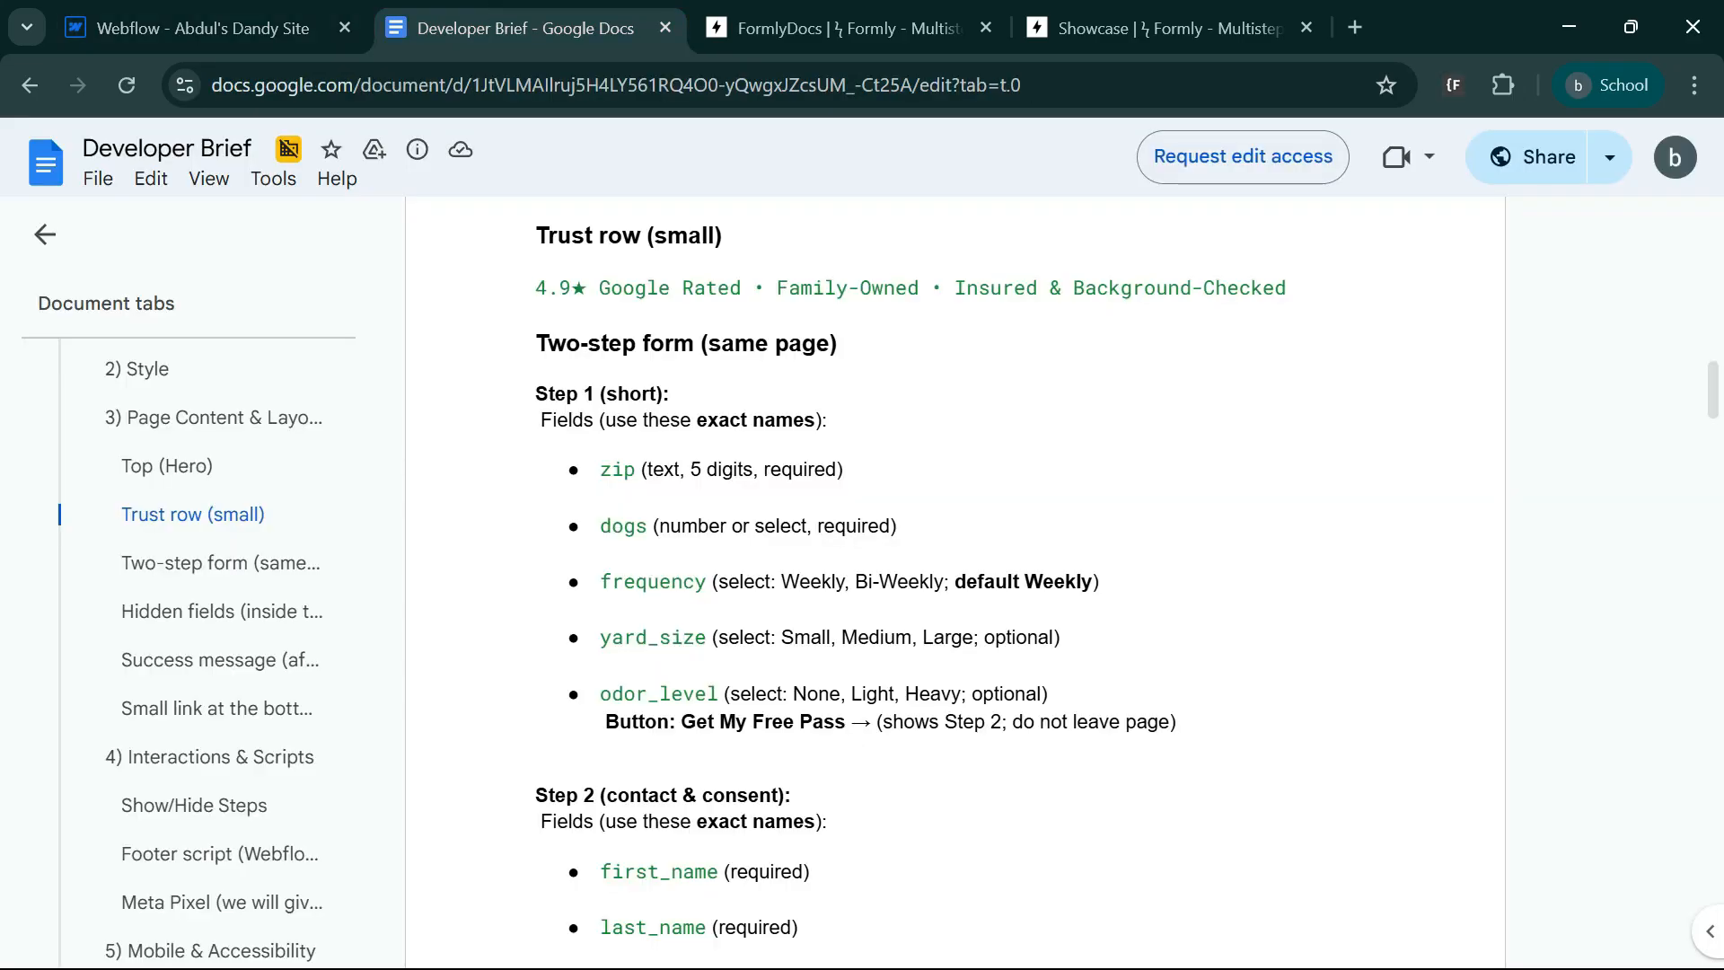
left_click(144, 25)
double_click(438, 435)
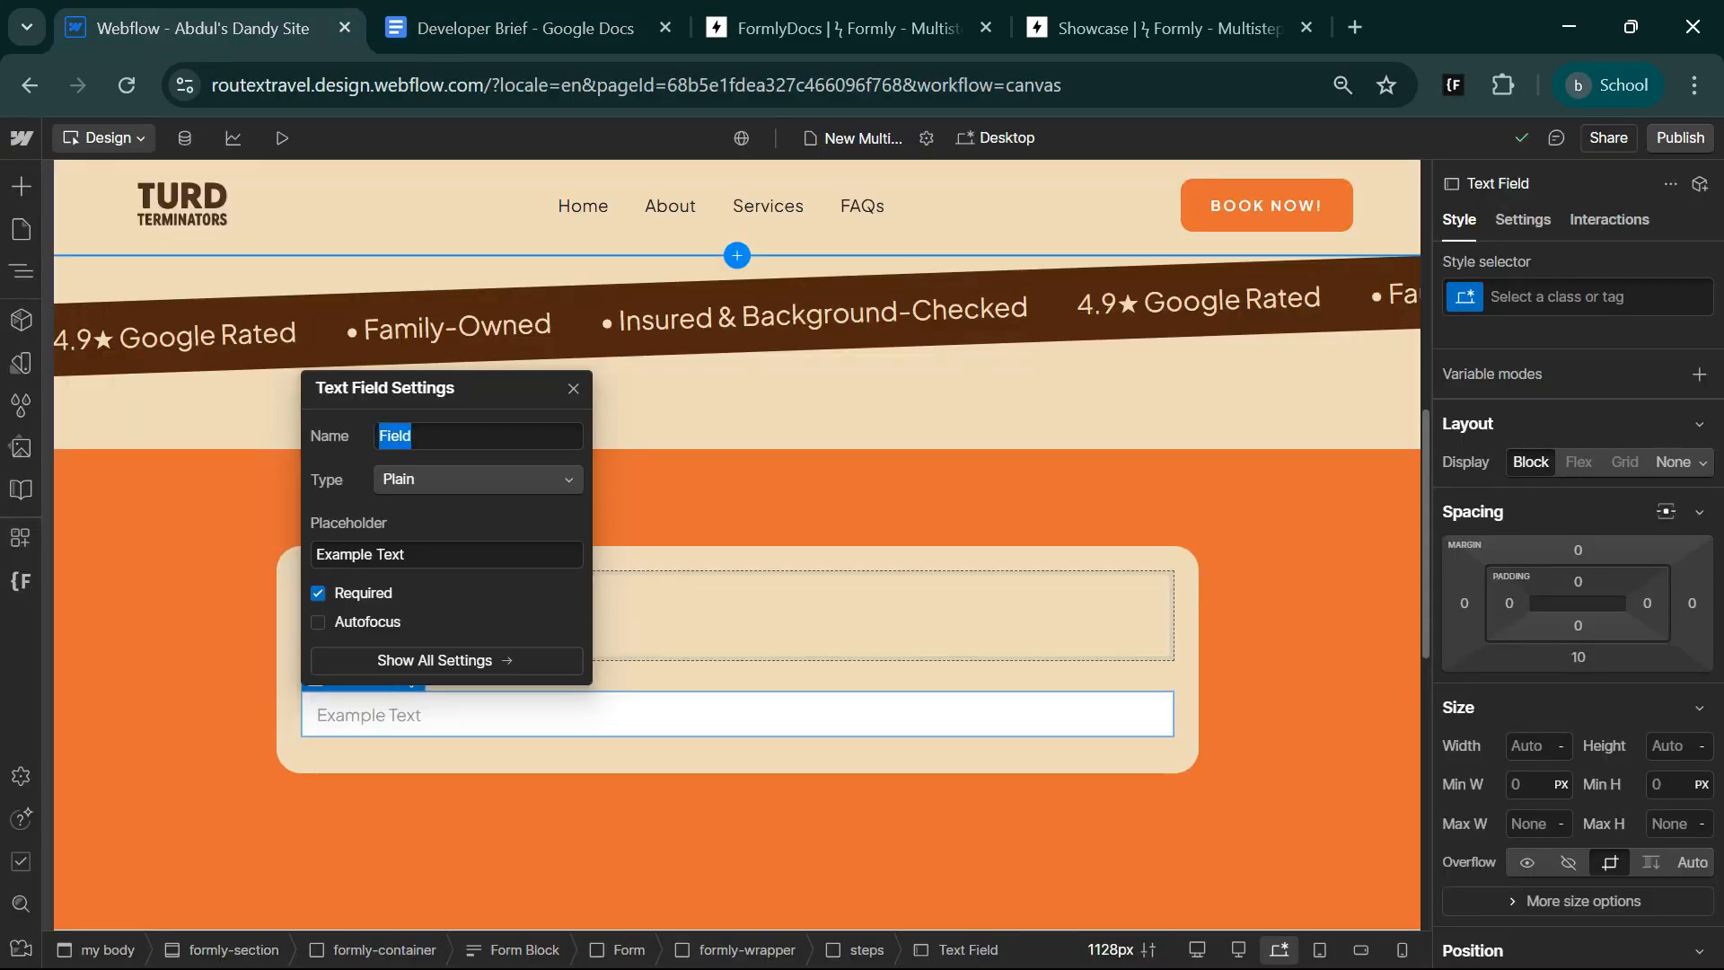
type("zip")
left_click(417, 478)
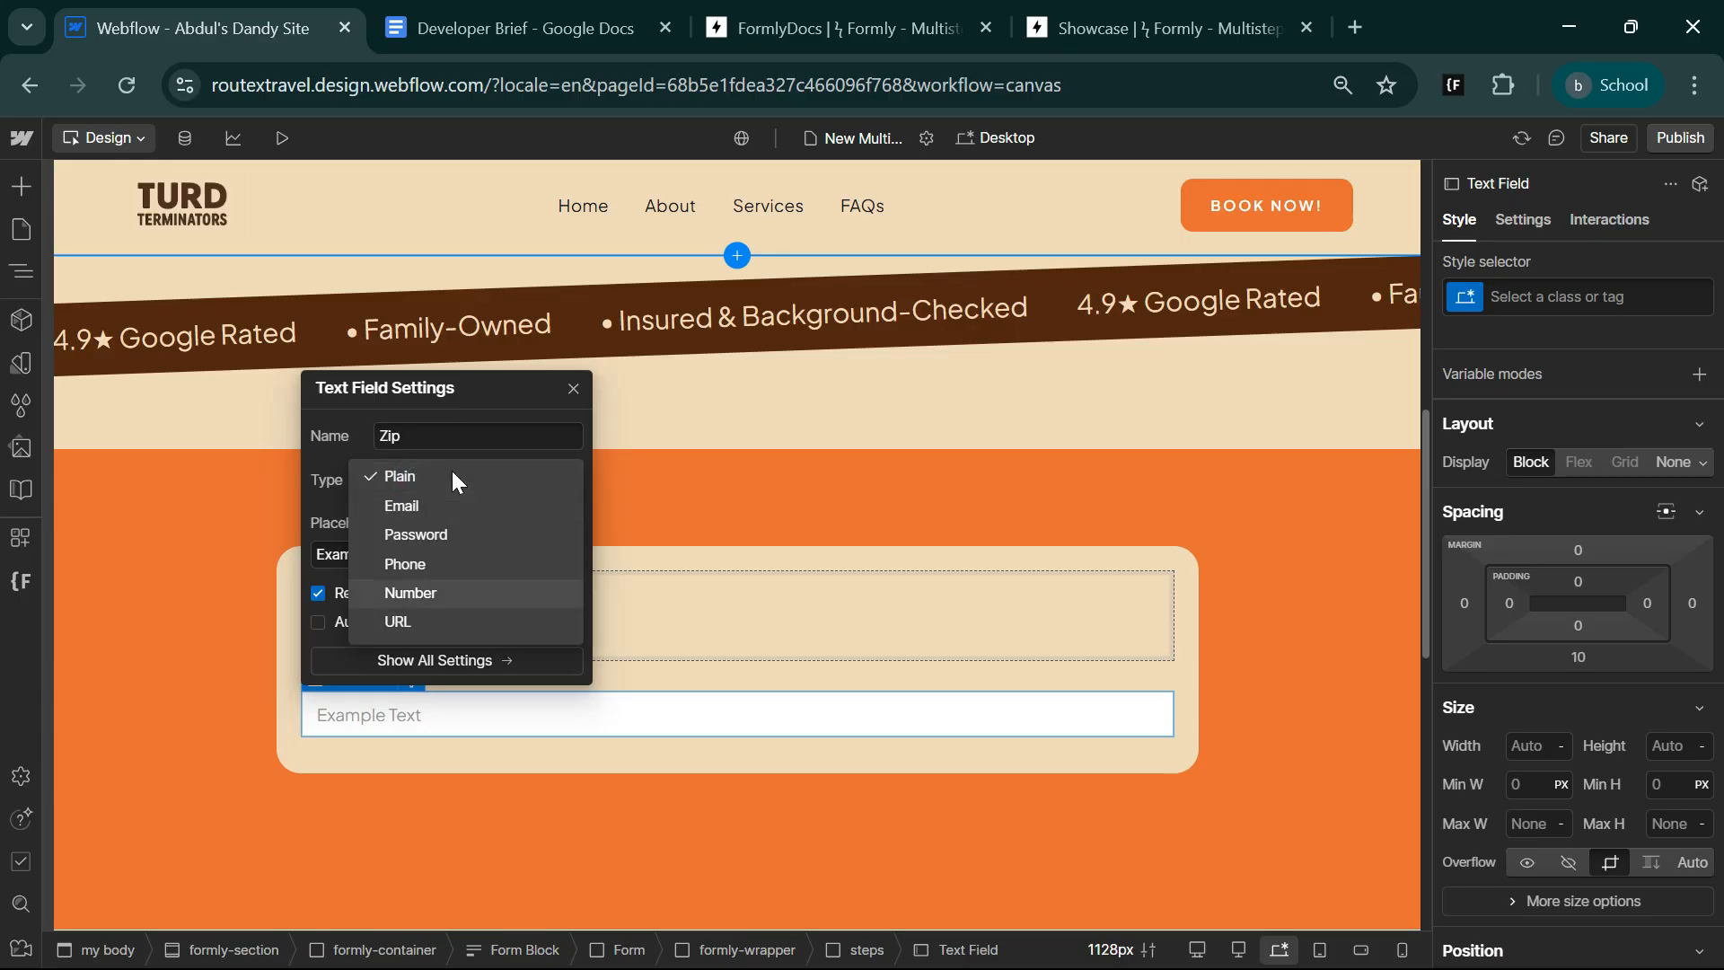
left_click(450, 472)
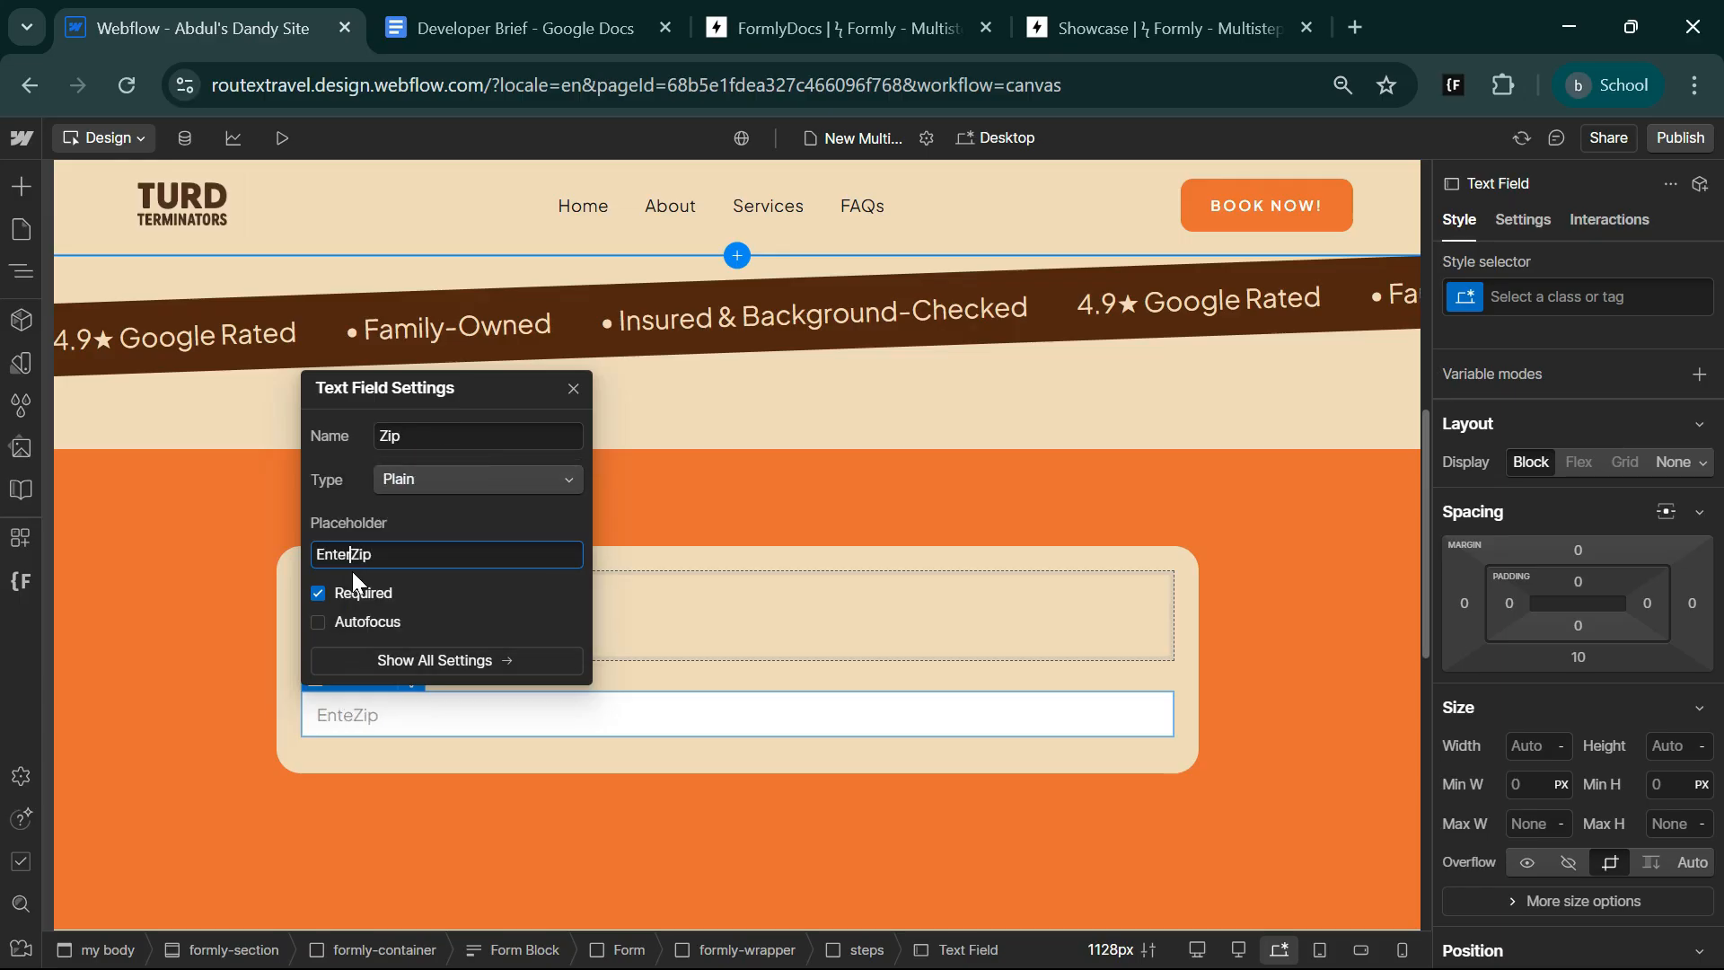
type("Zip Code")
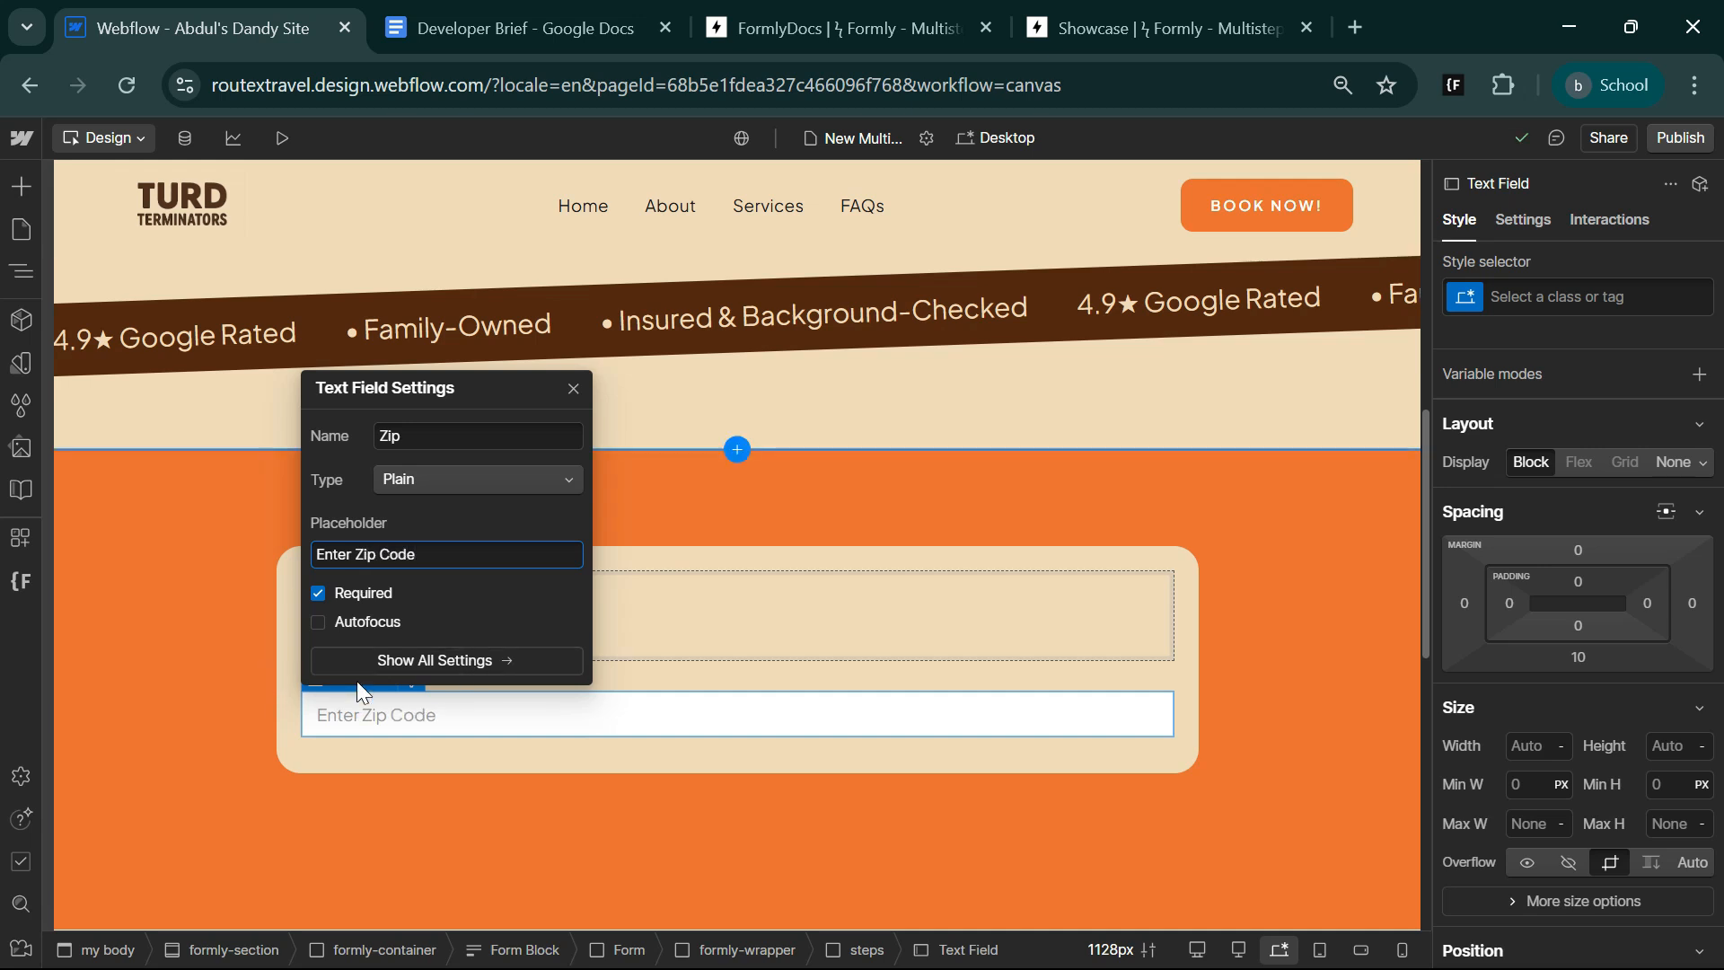
left_click(610, 767)
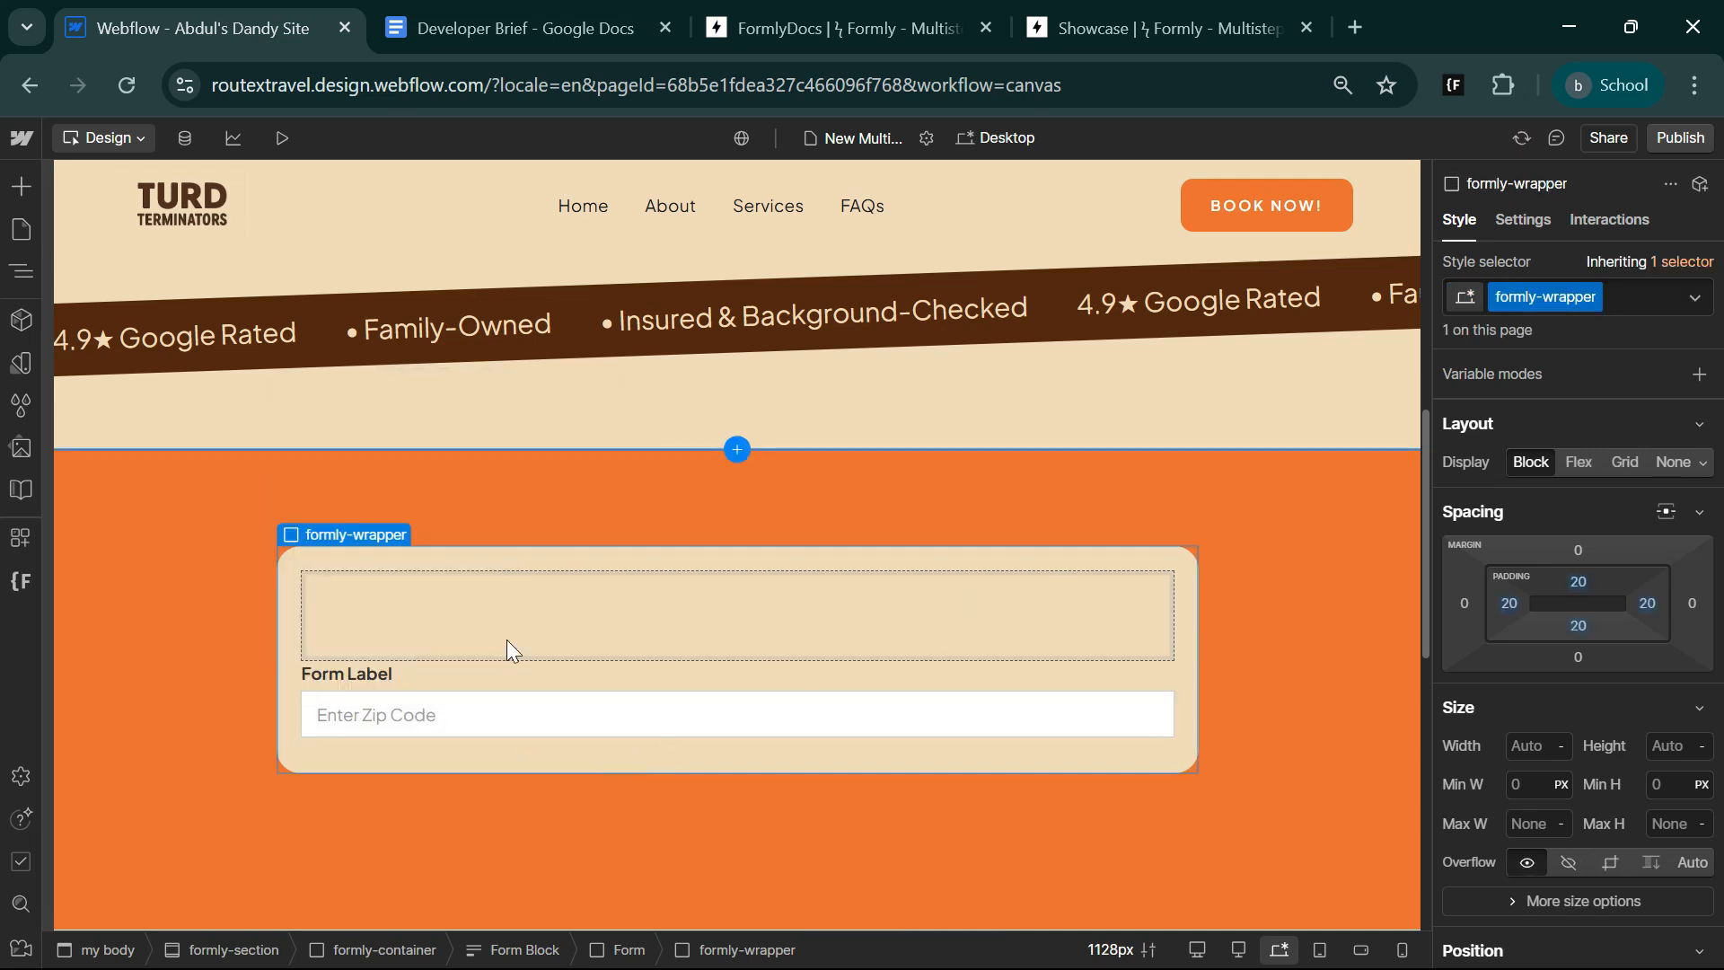
Give the form label above the zip field a new class named step-label.
left_click(352, 672)
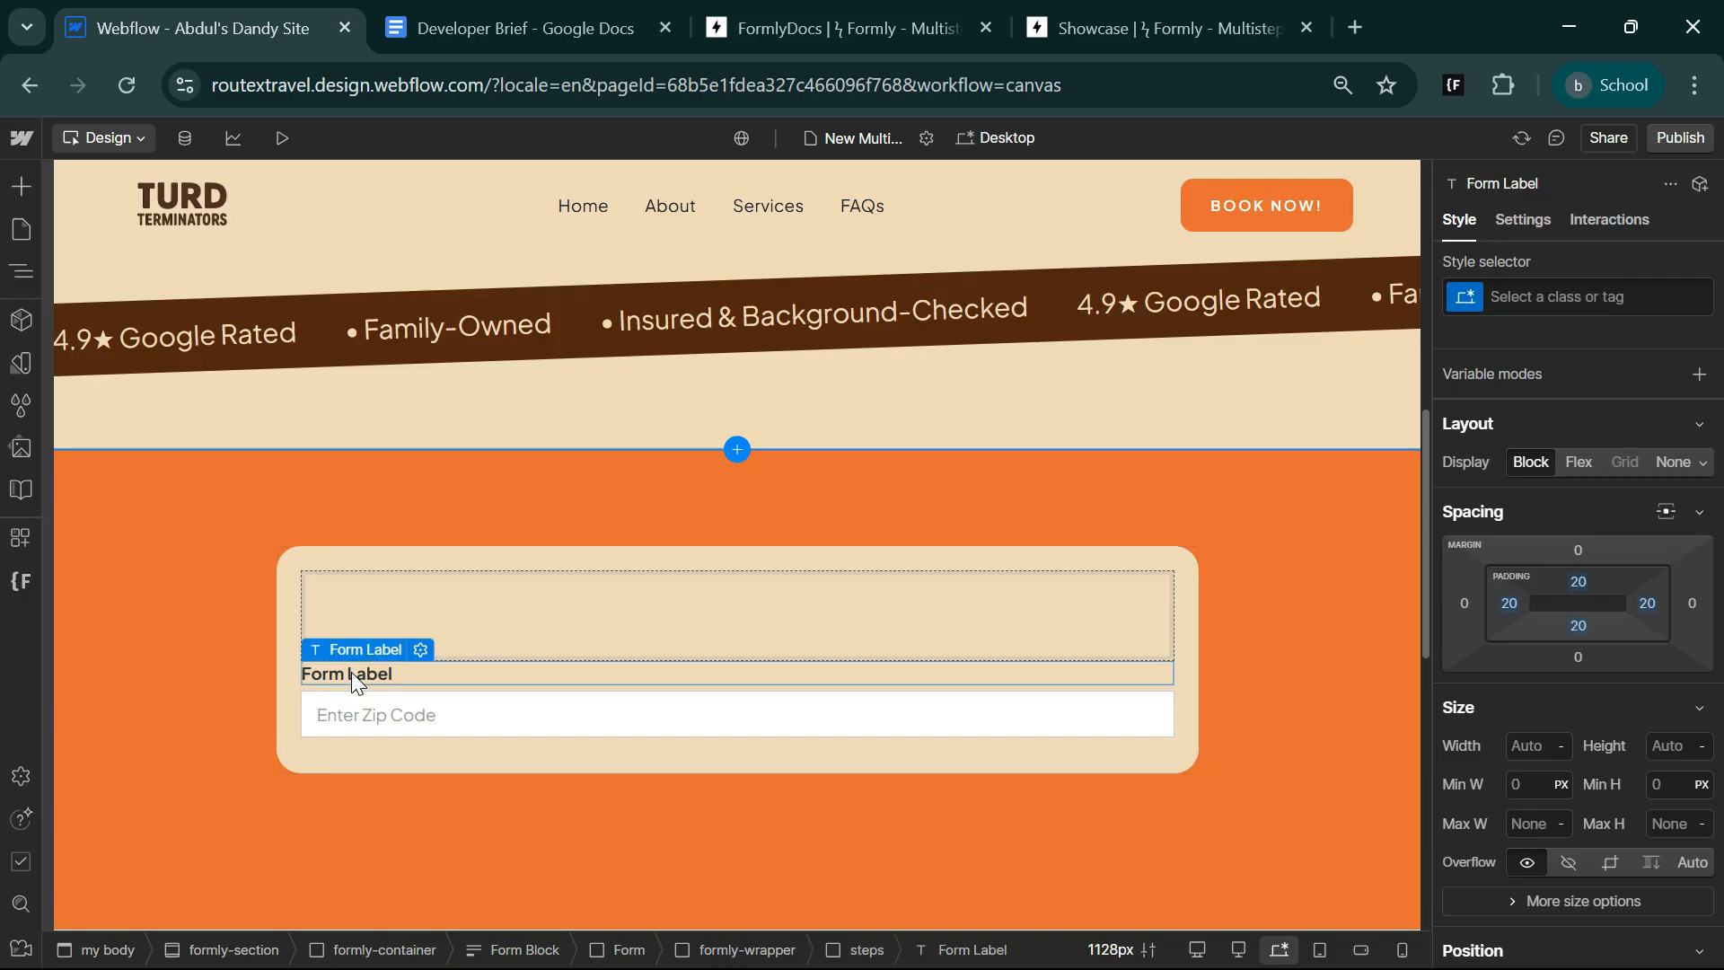
key("ctrl+Return")
type("st")
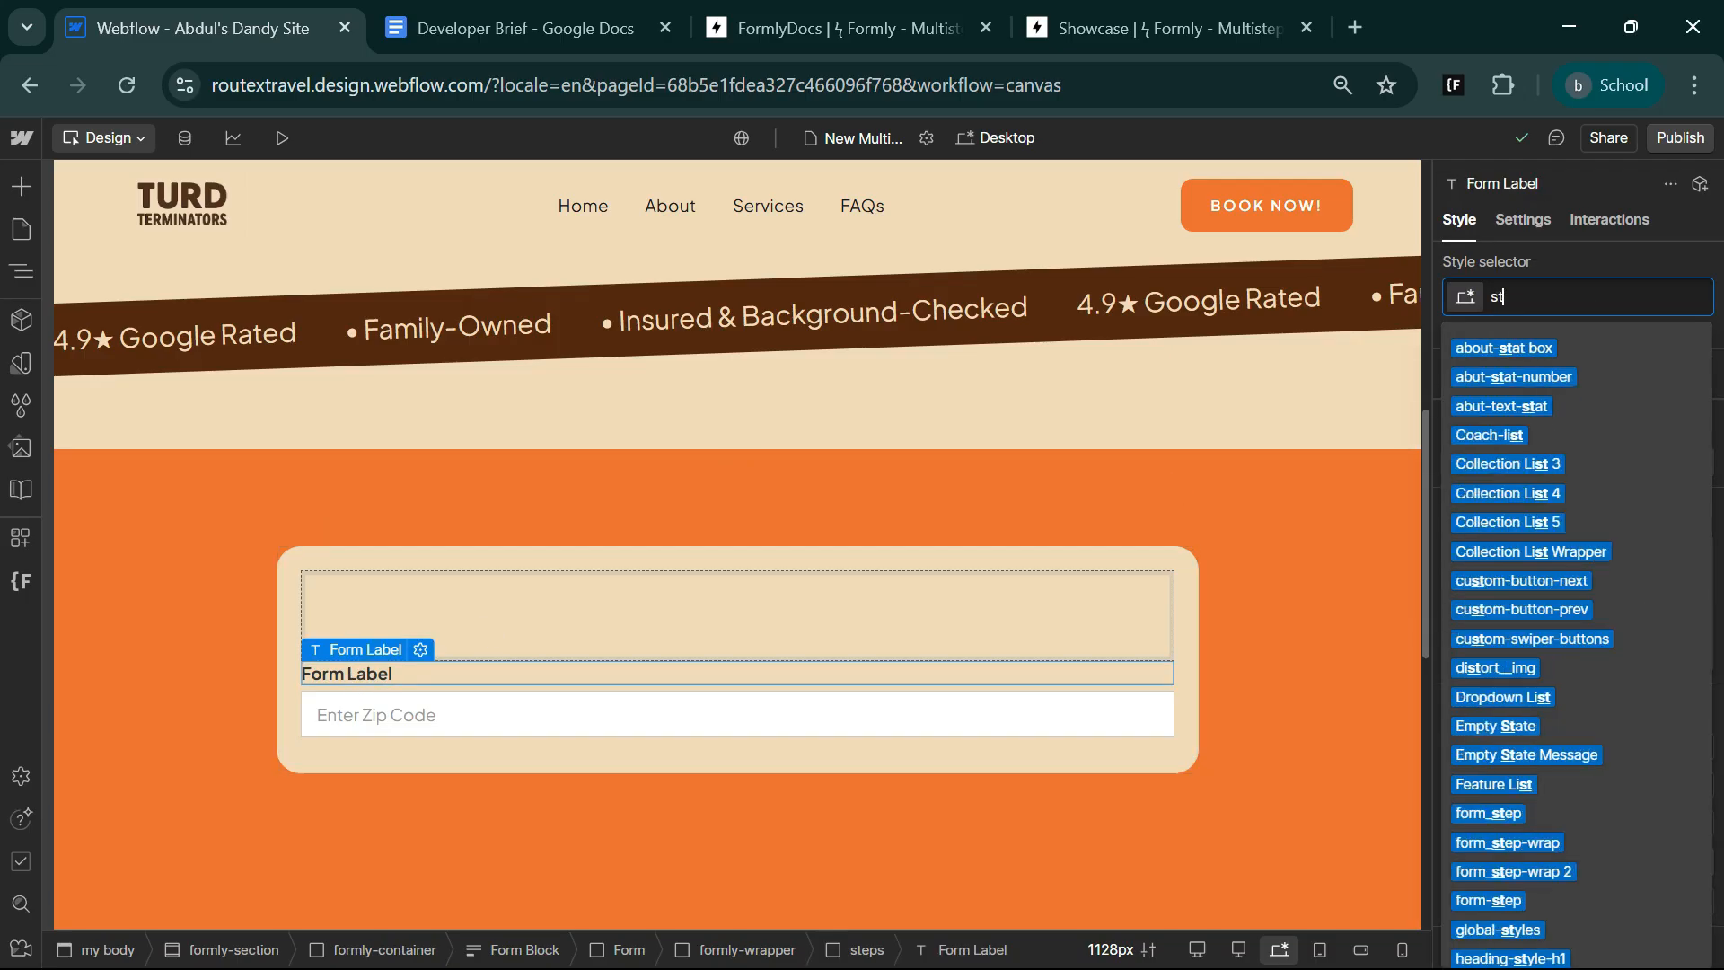
type("ep-label")
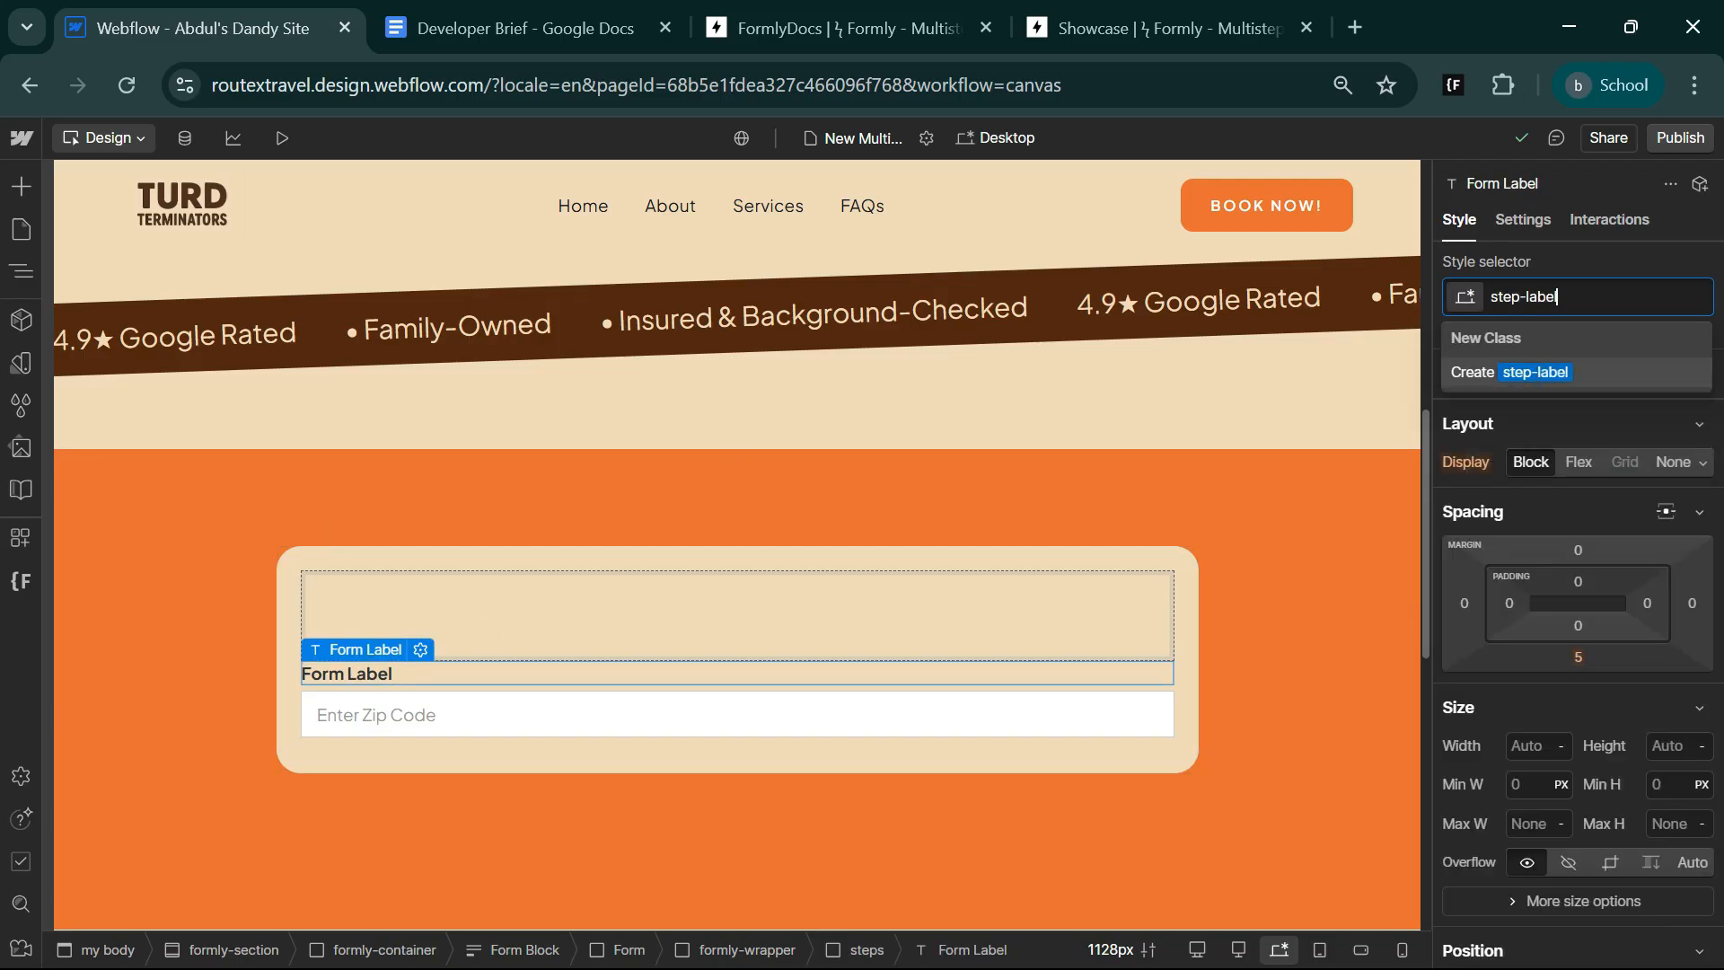
key("Return")
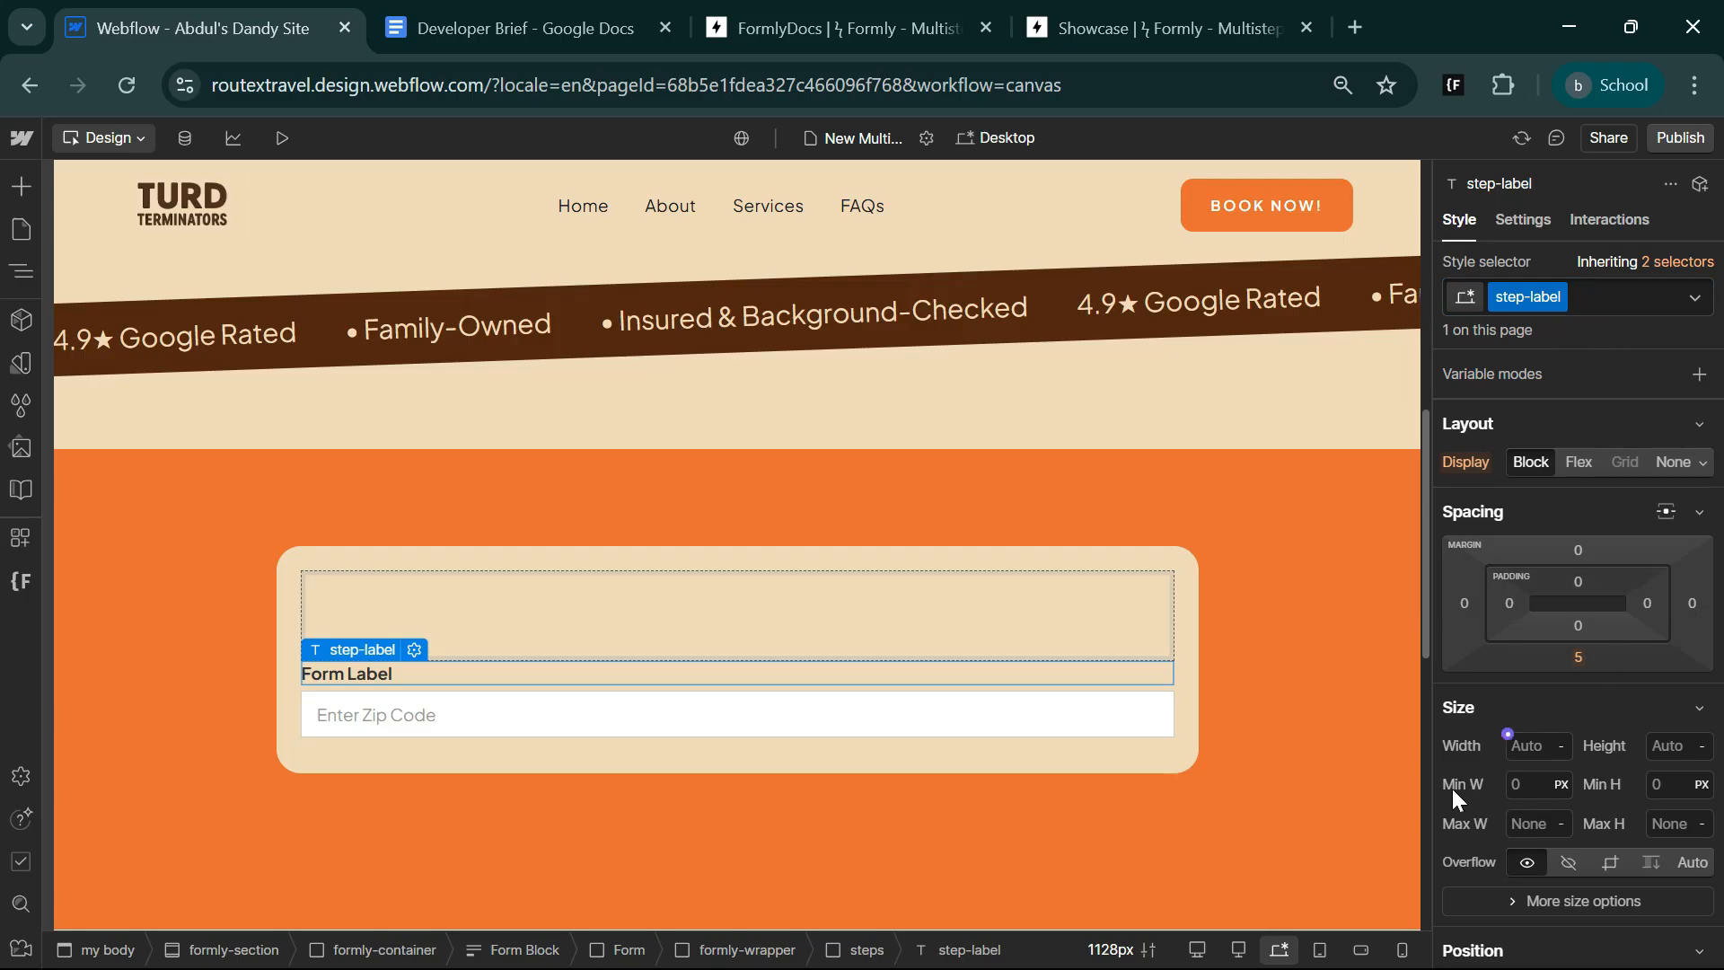
Set step-label's text to 1.2 rem with weight 700 - Bold and its bottom margin to 16 px.
scroll(1529, 882, "down", 7)
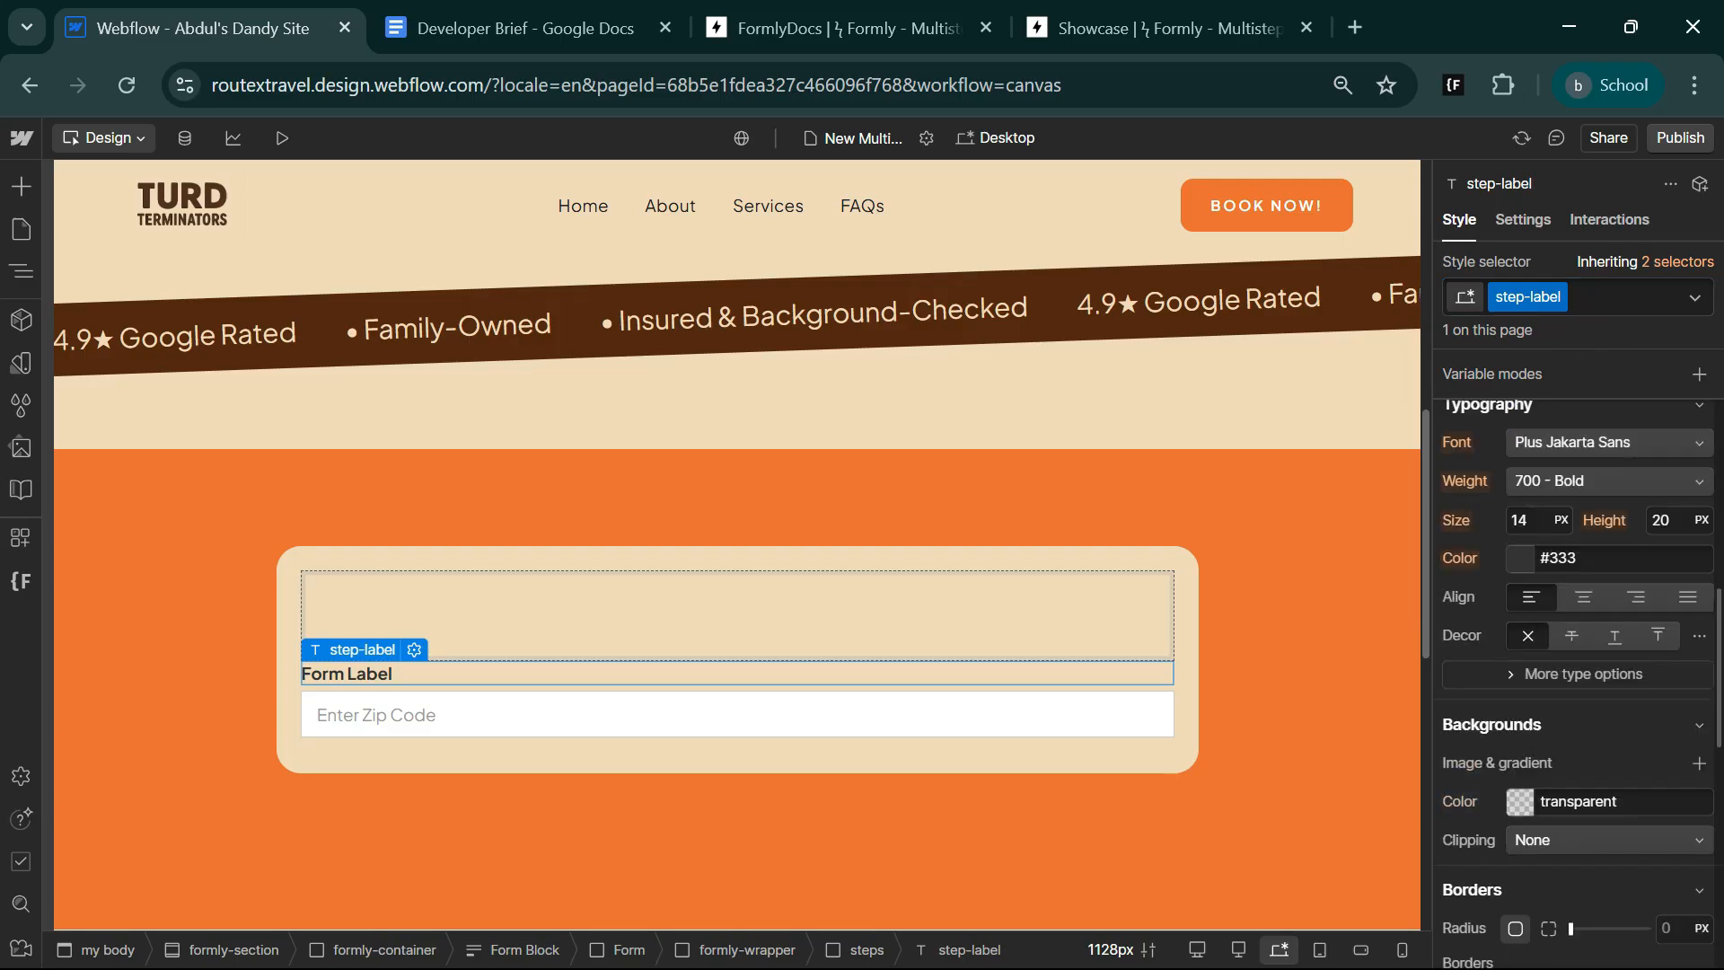
left_click(1524, 520)
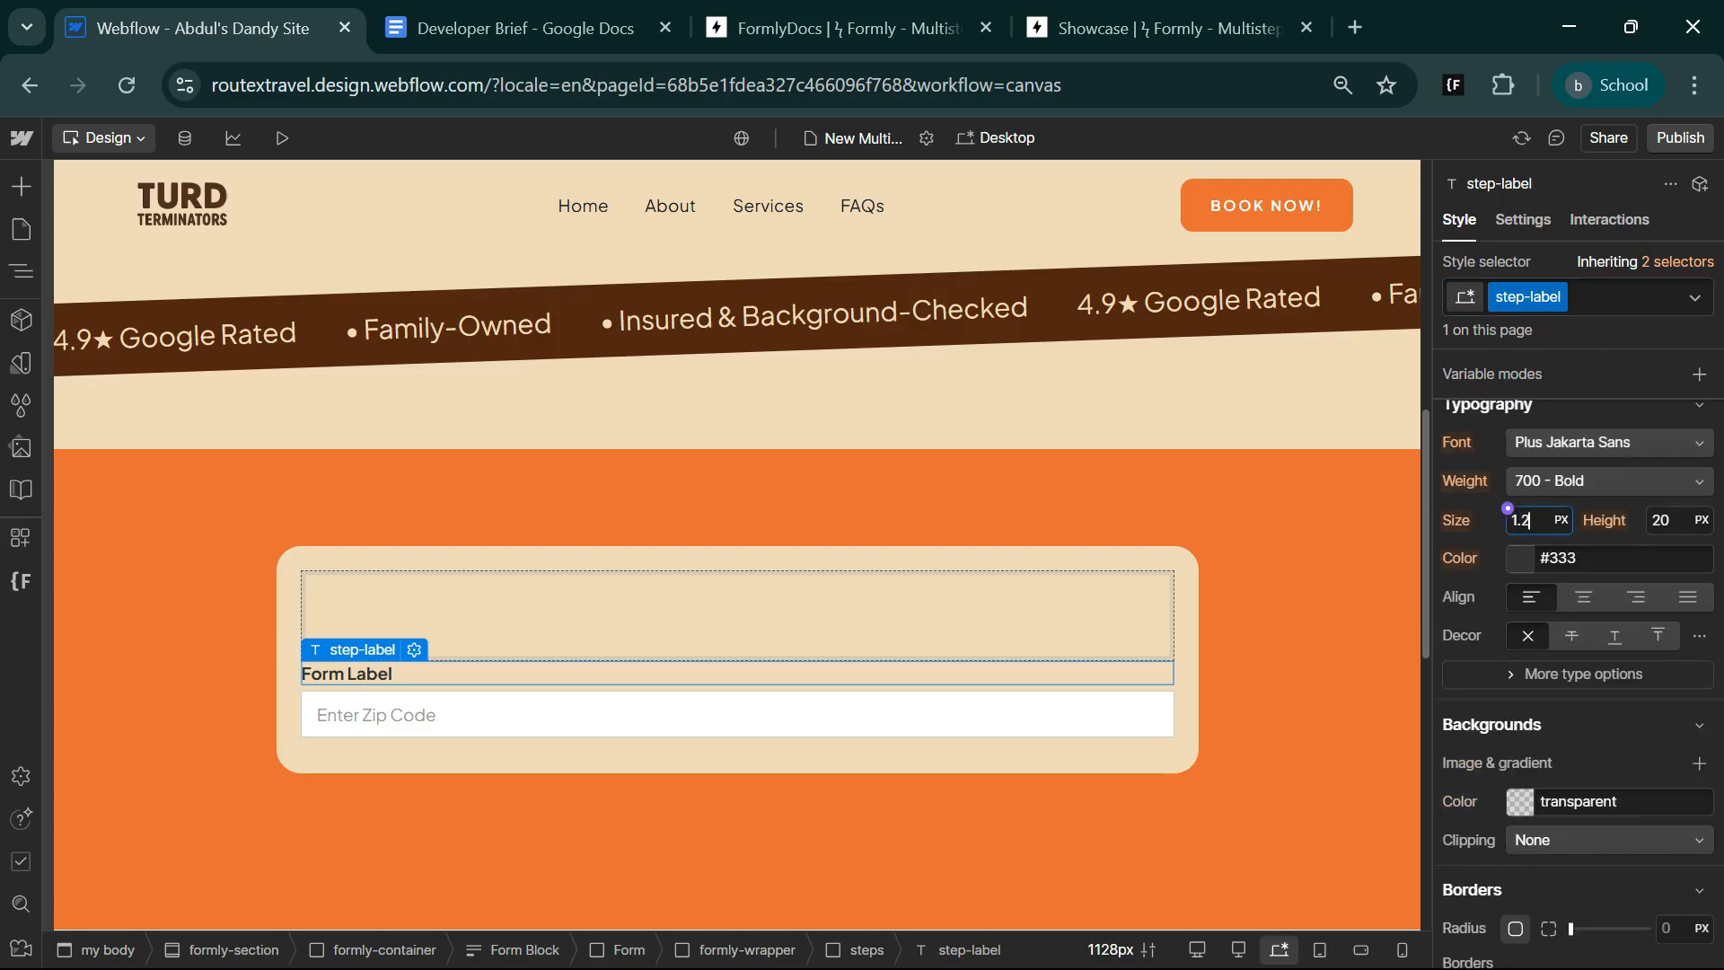
type("1.2rem")
key("Return")
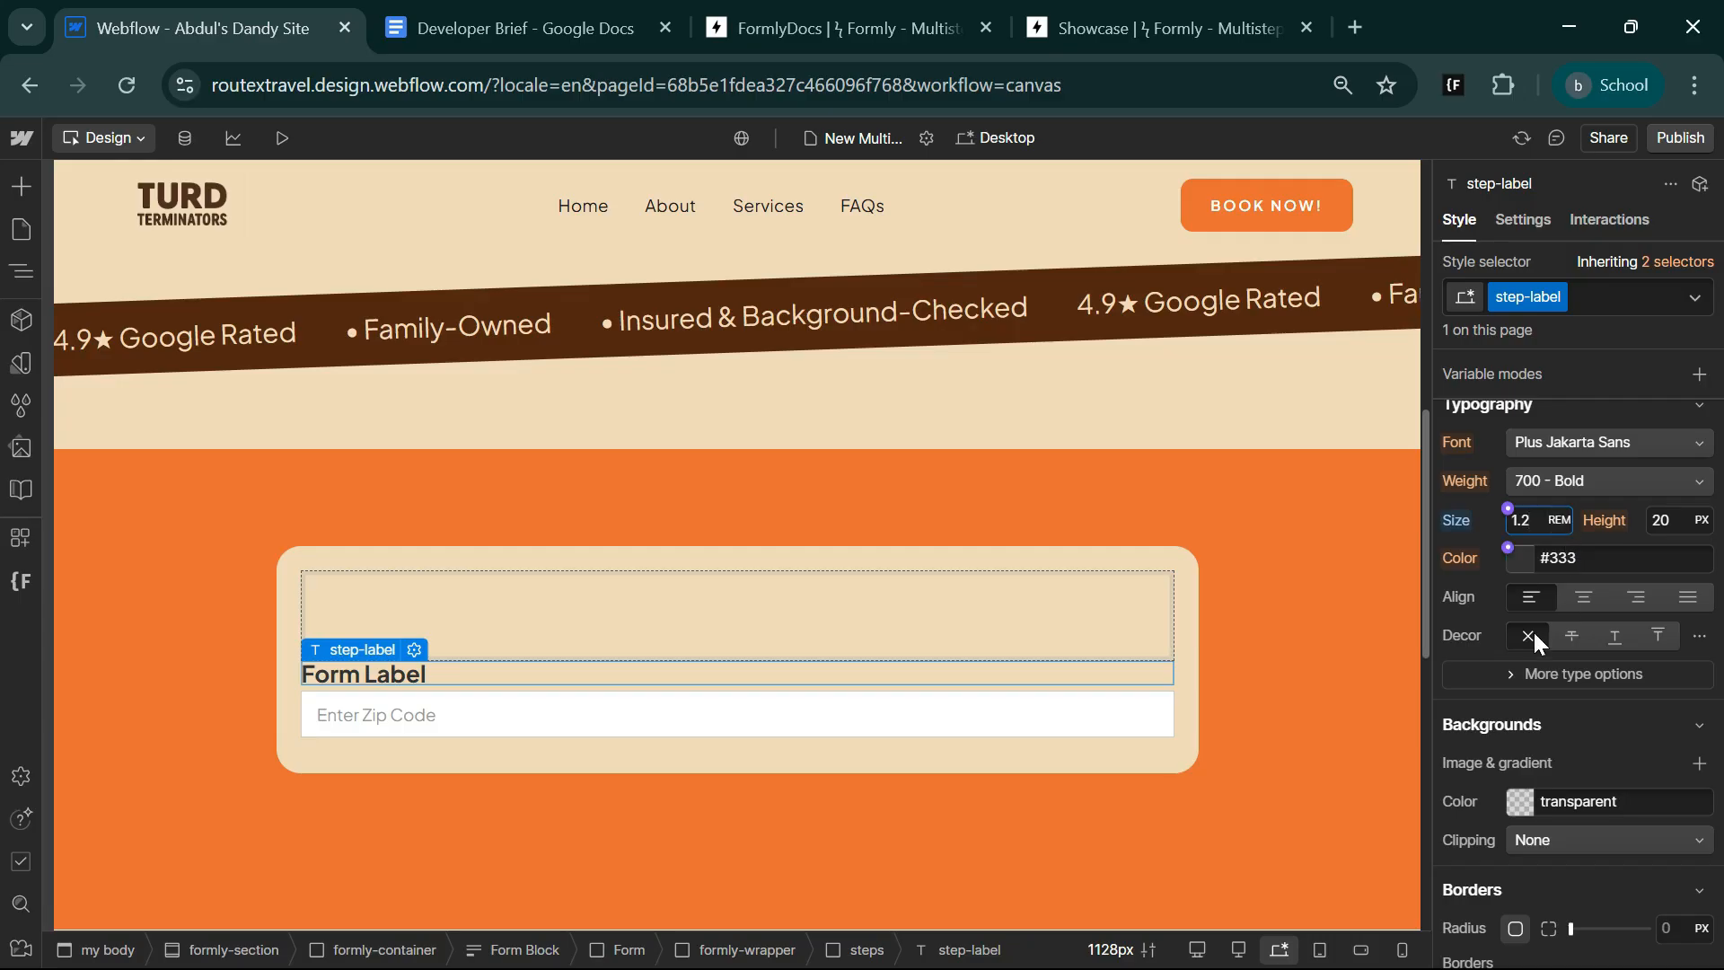
left_click(1615, 480)
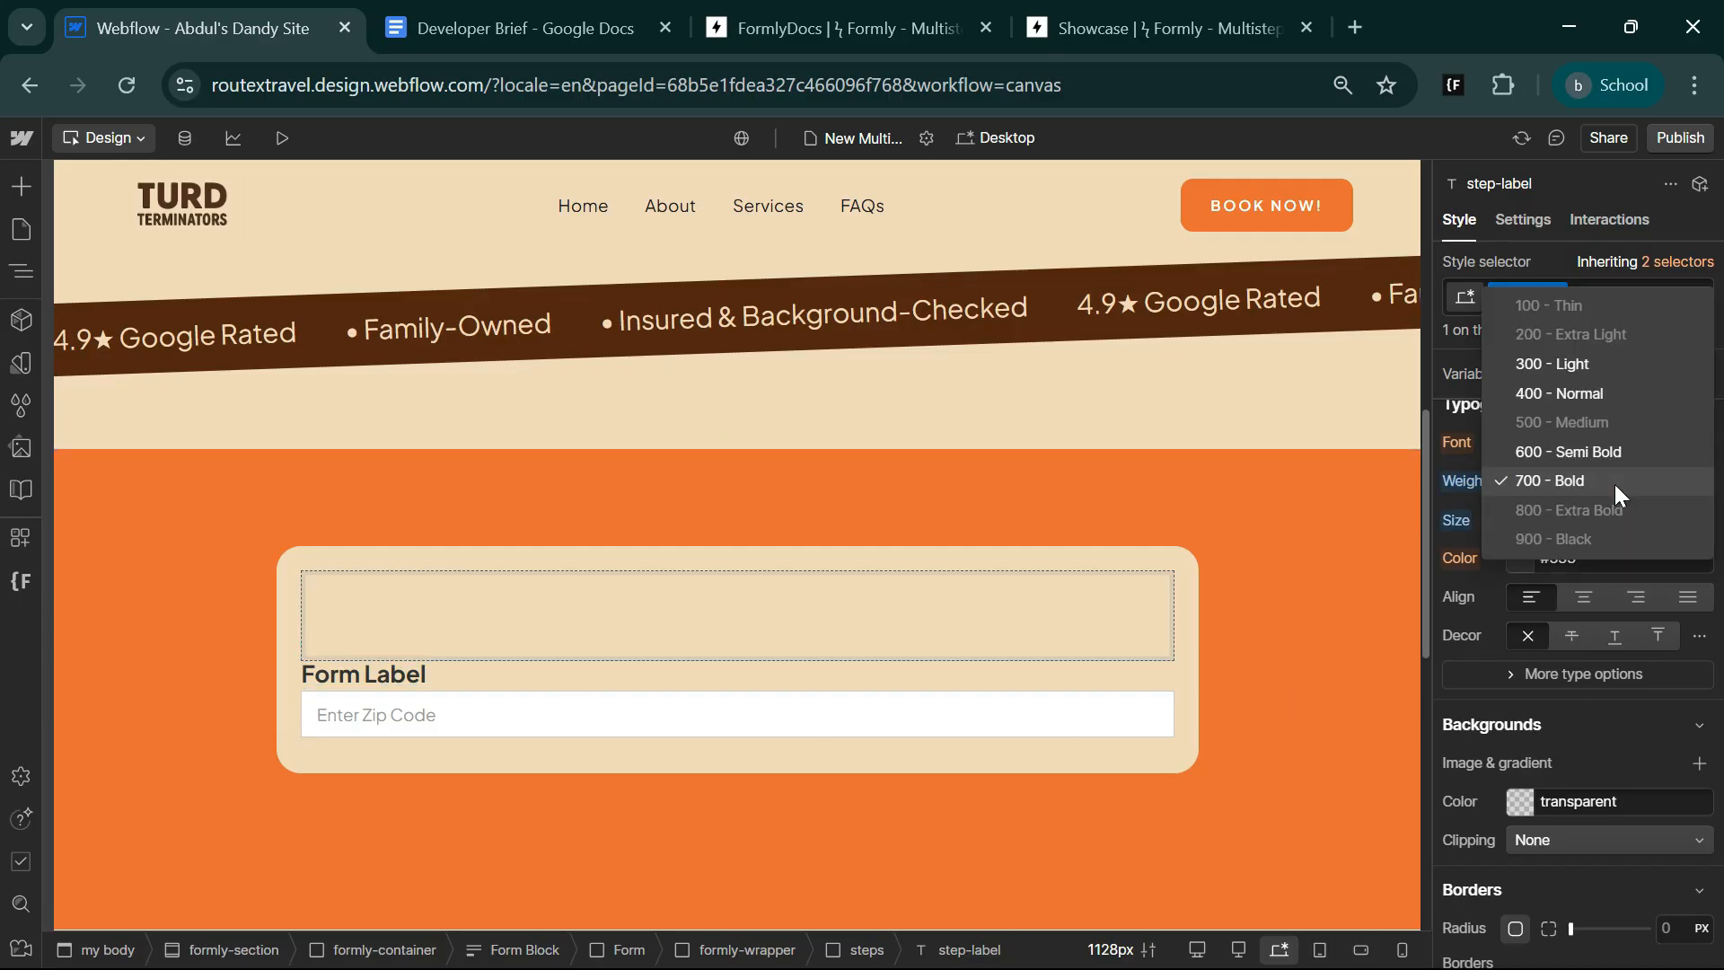
left_click(1614, 483)
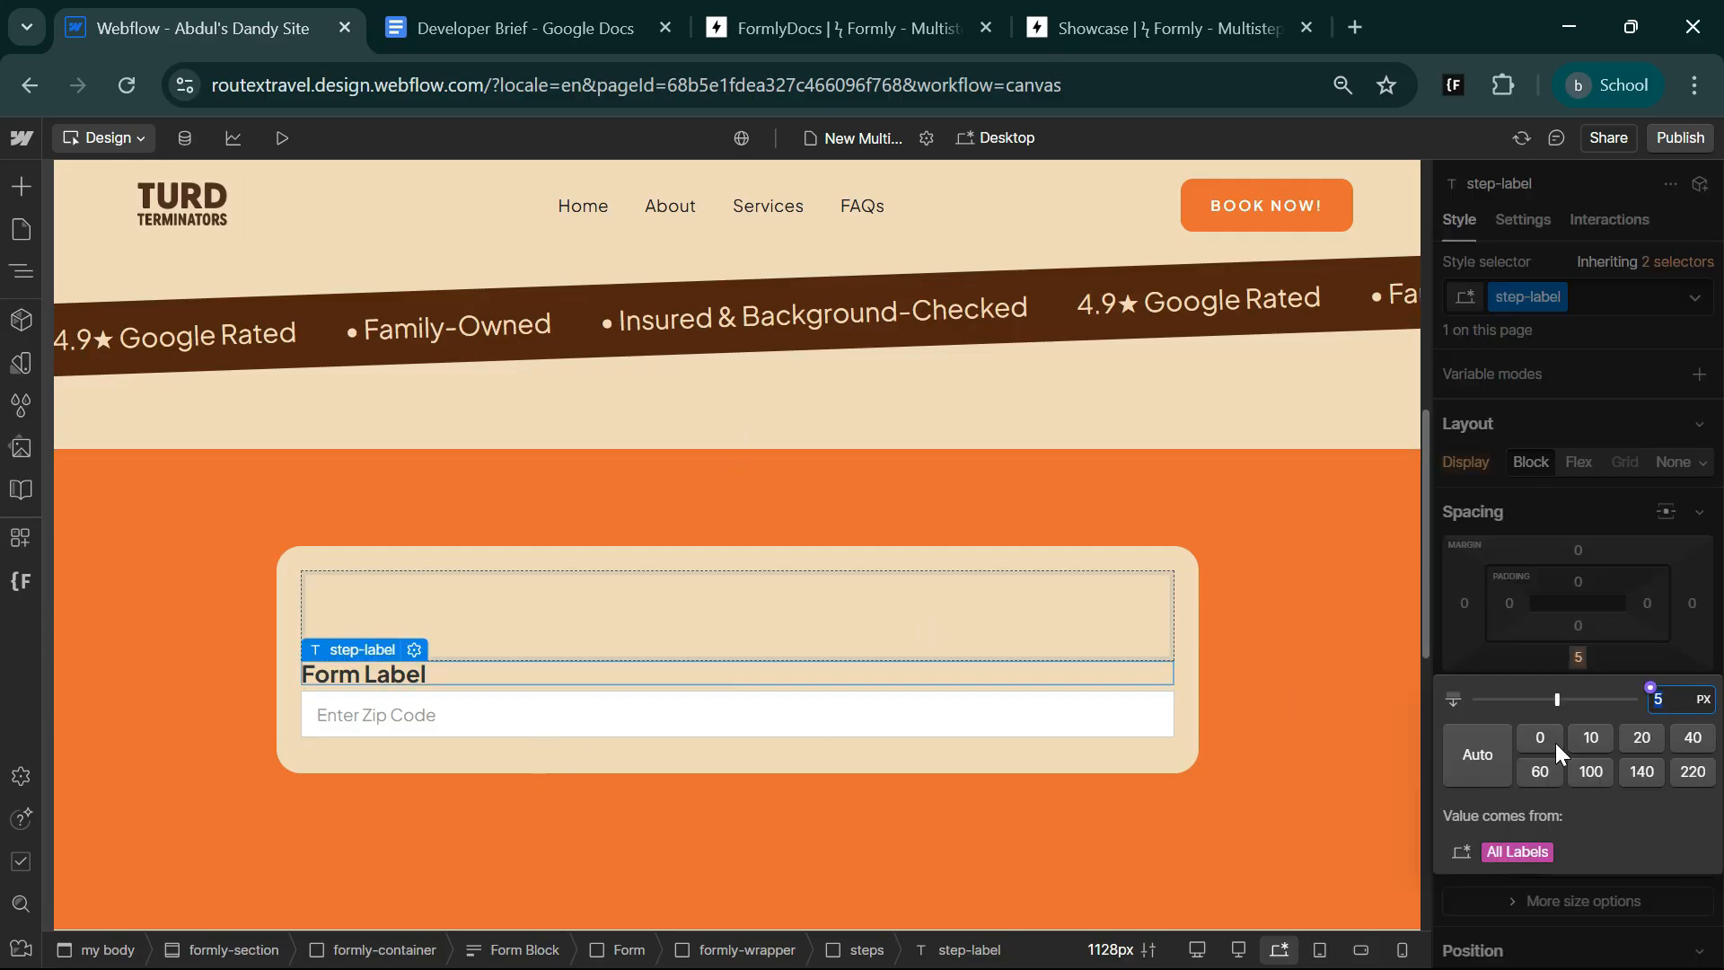
type("16")
key("Return")
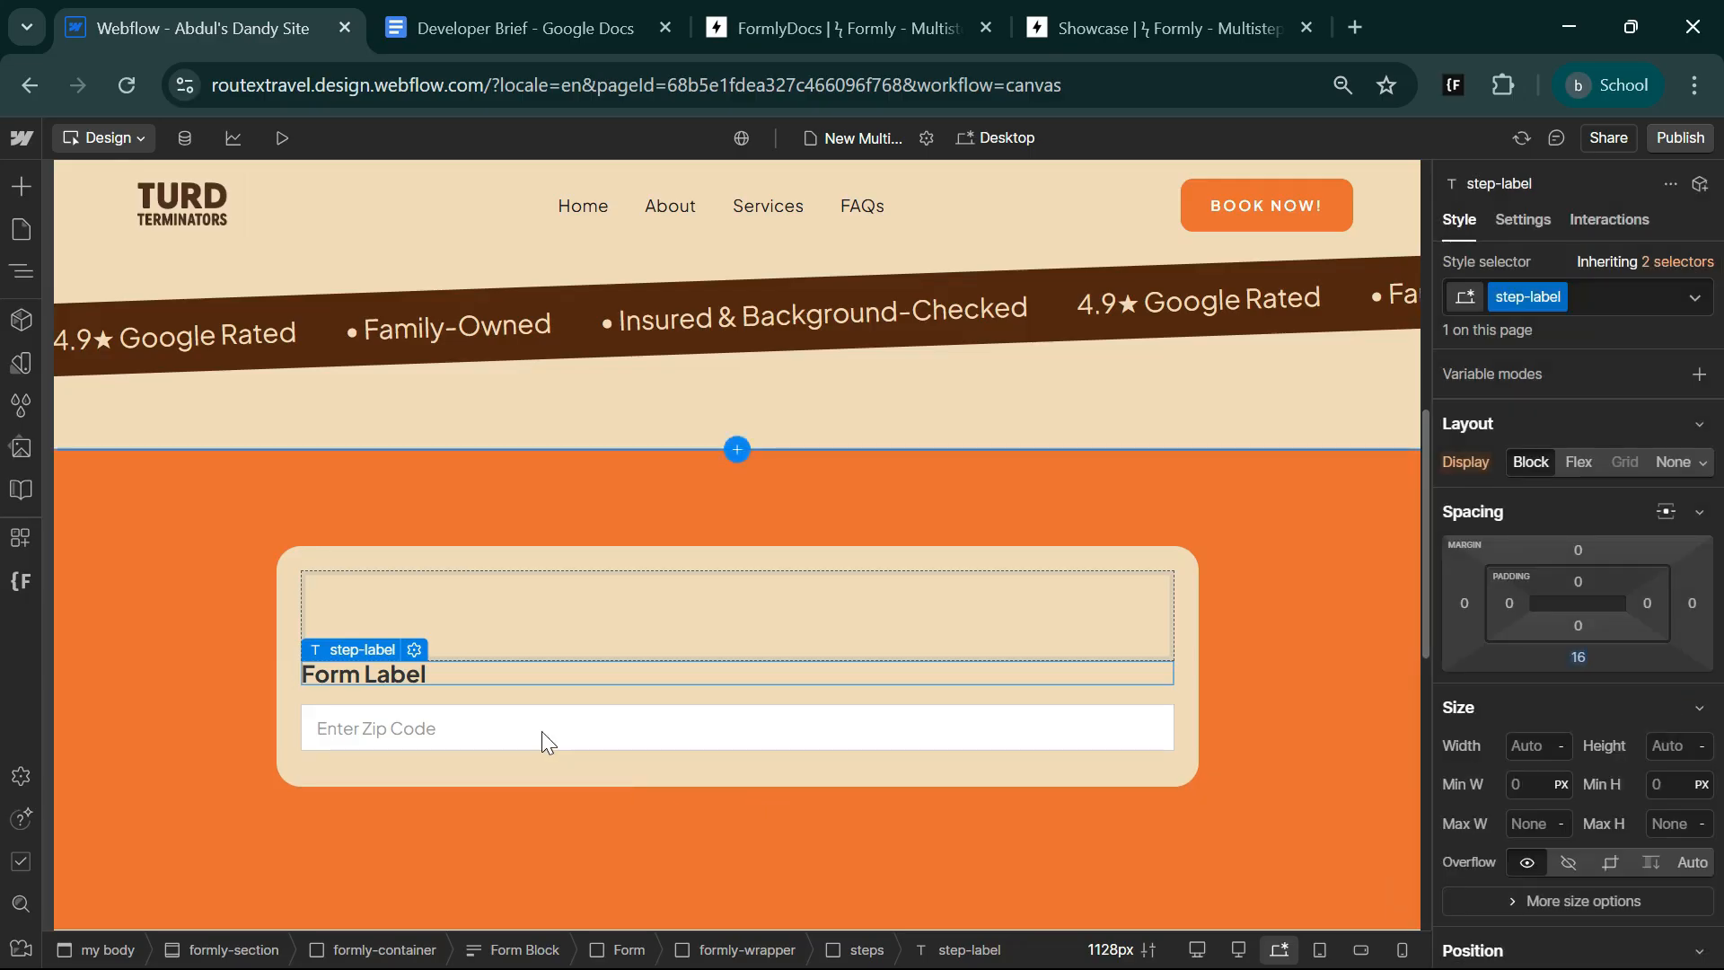
Give the zip text field a new class named step-input.
left_click(459, 726)
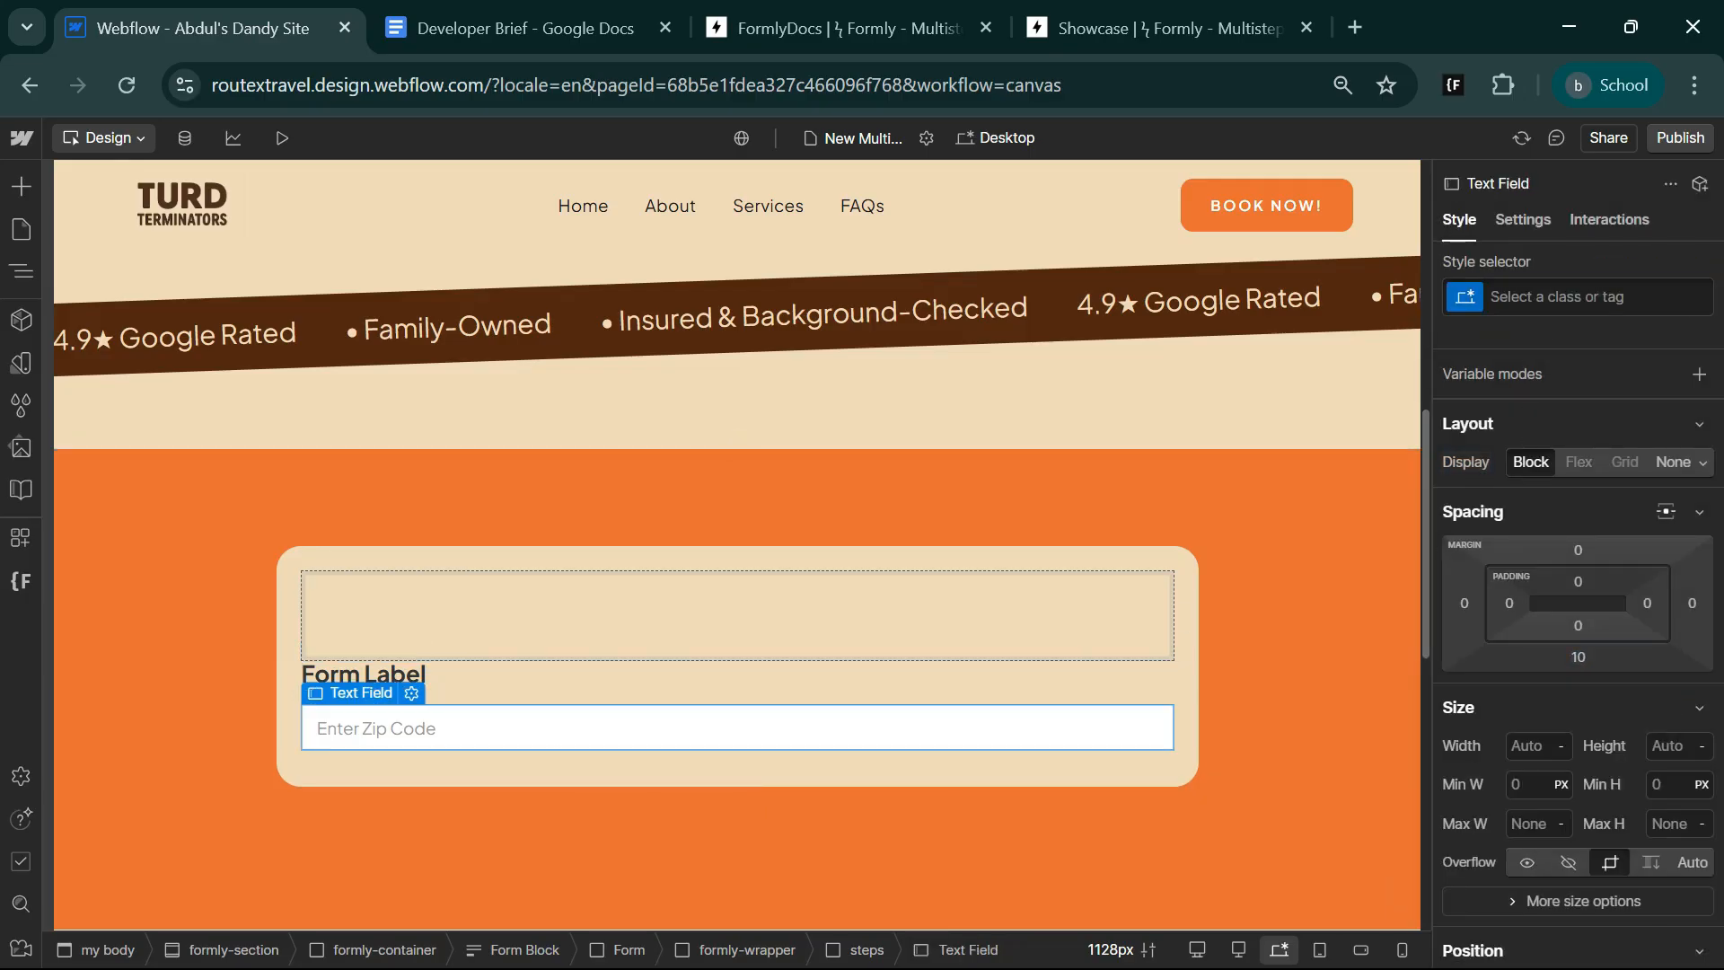
key("ctrl+Return")
type("step-input")
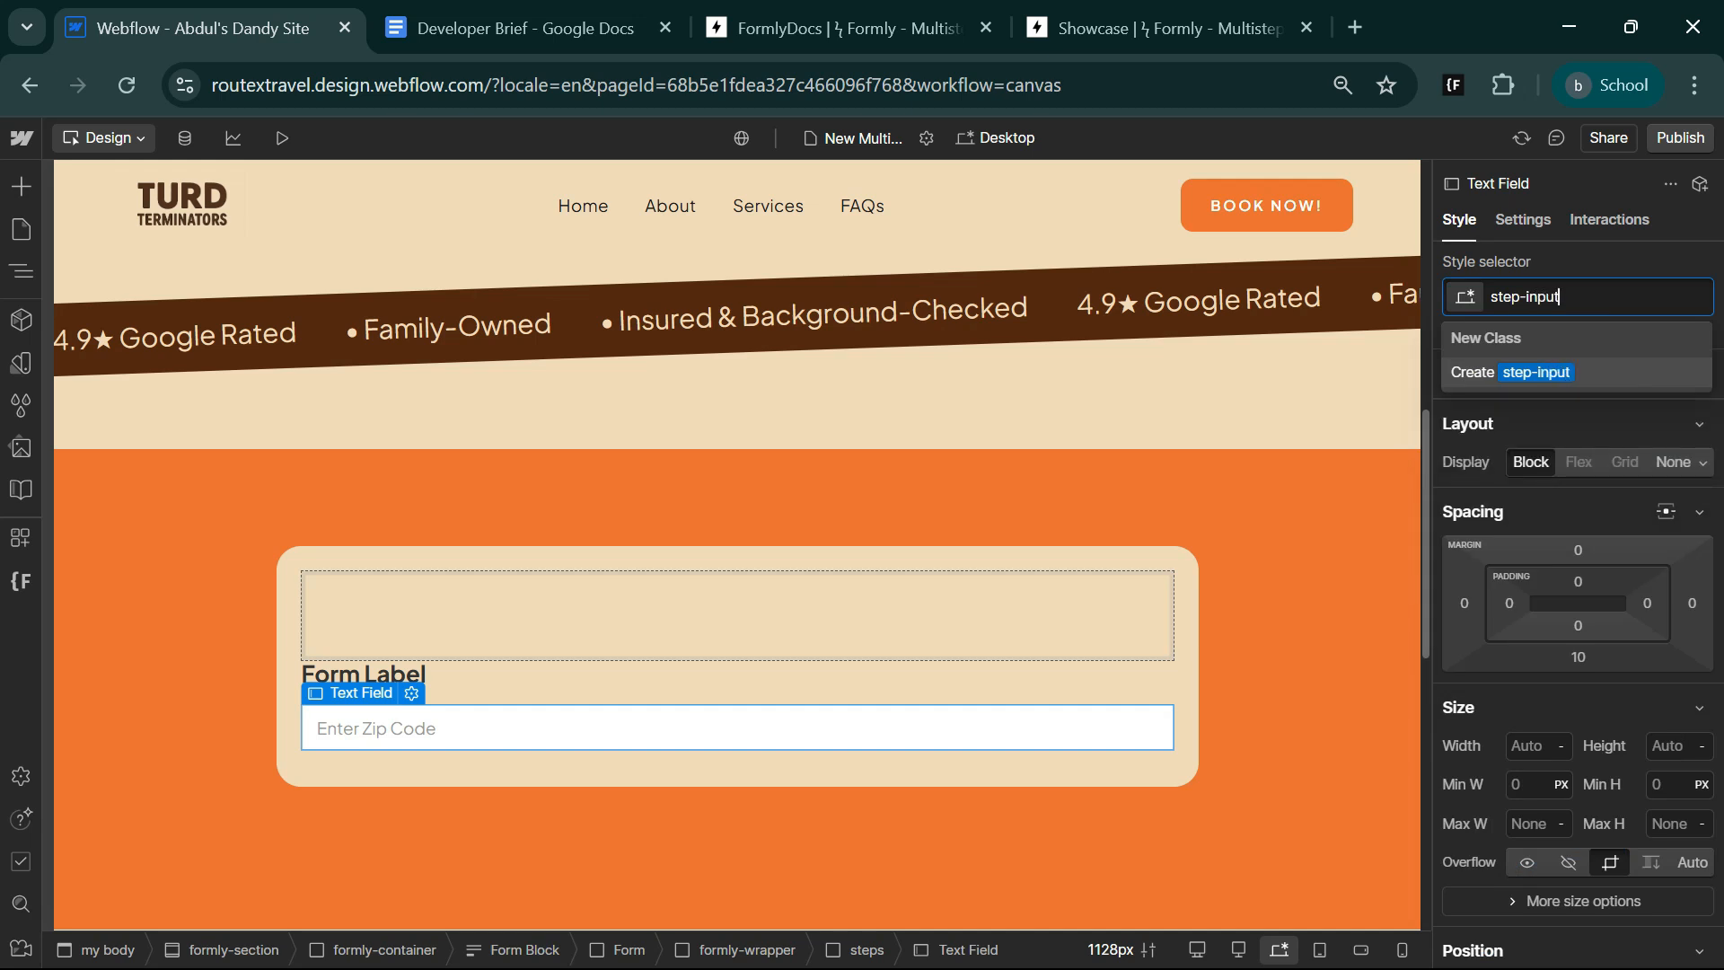
key("Return")
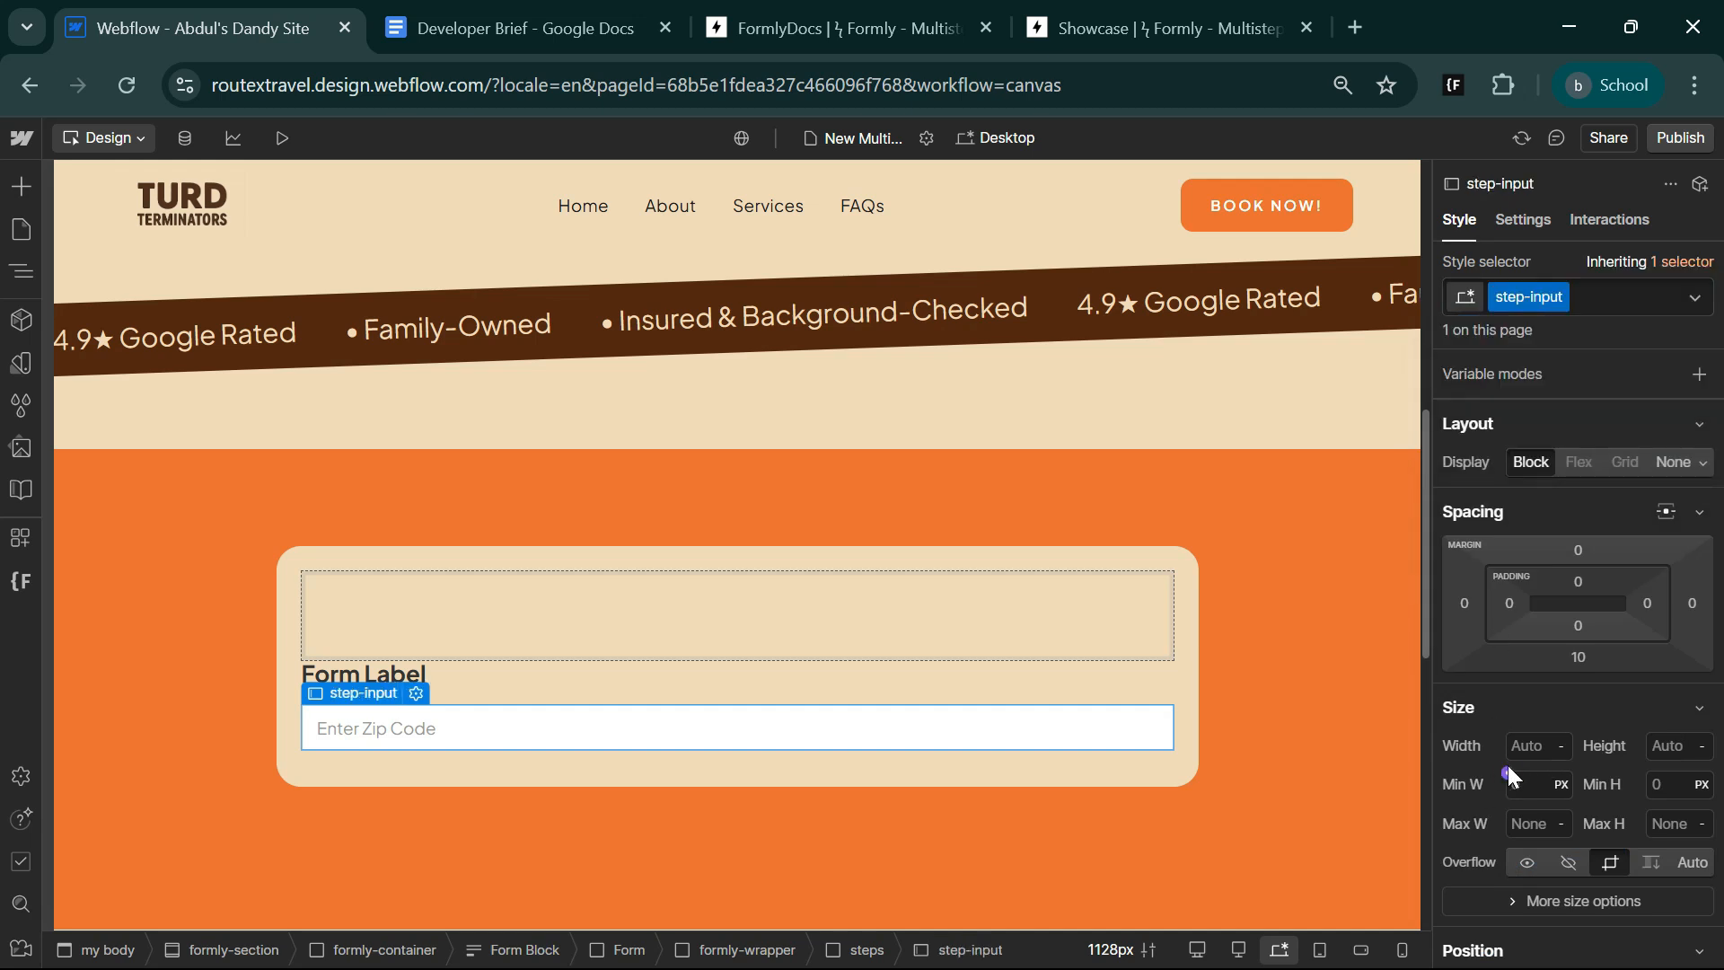
Give step-input a border radius of 6 px and a solid 1 px border in the brown site variable.
scroll(1505, 767, "down", 3)
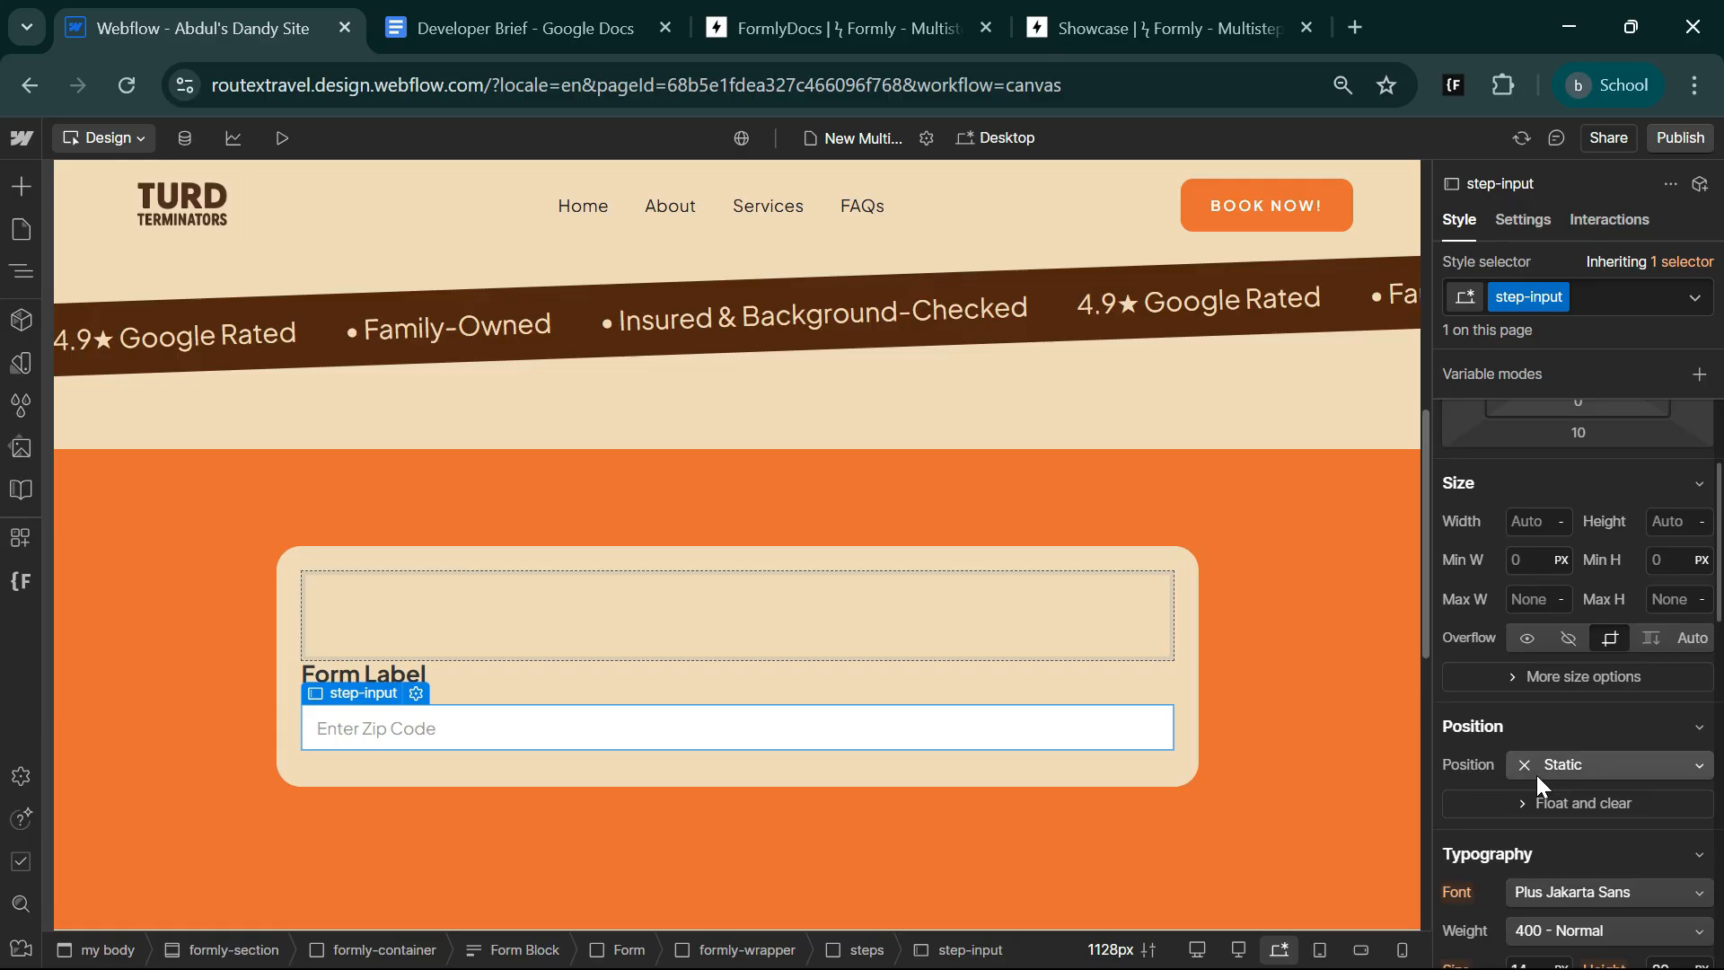
scroll(1683, 855, "down", 5)
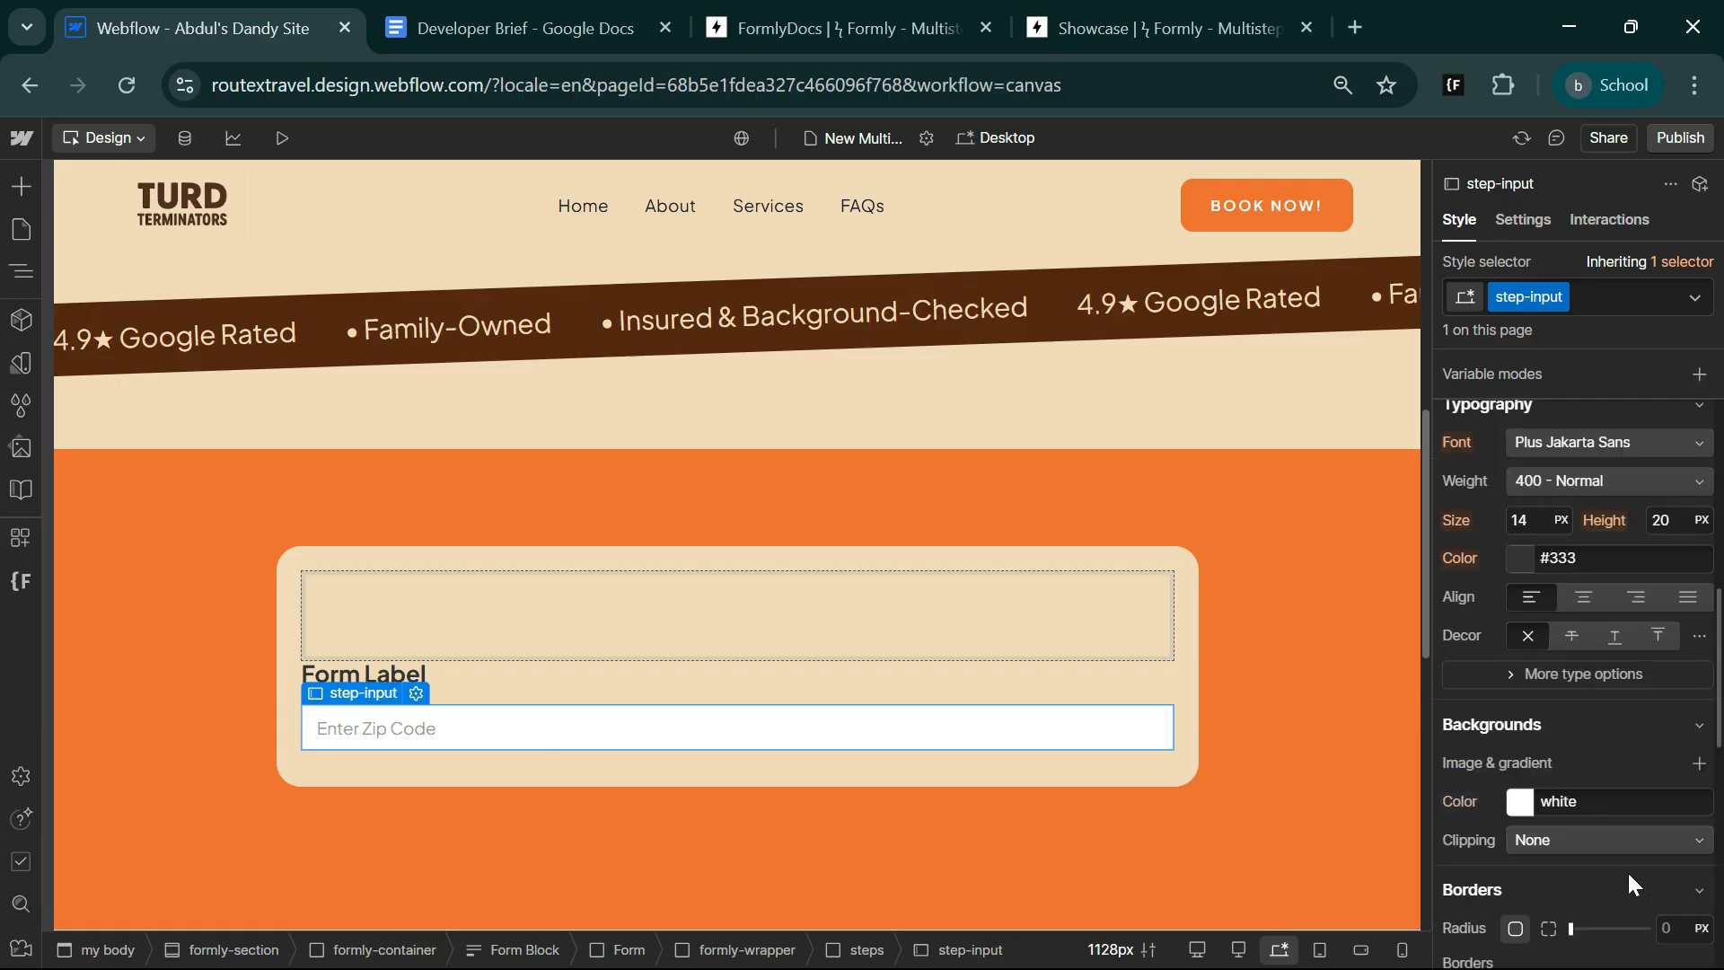
scroll(1627, 870, "down", 3)
left_click(1670, 704)
type("6")
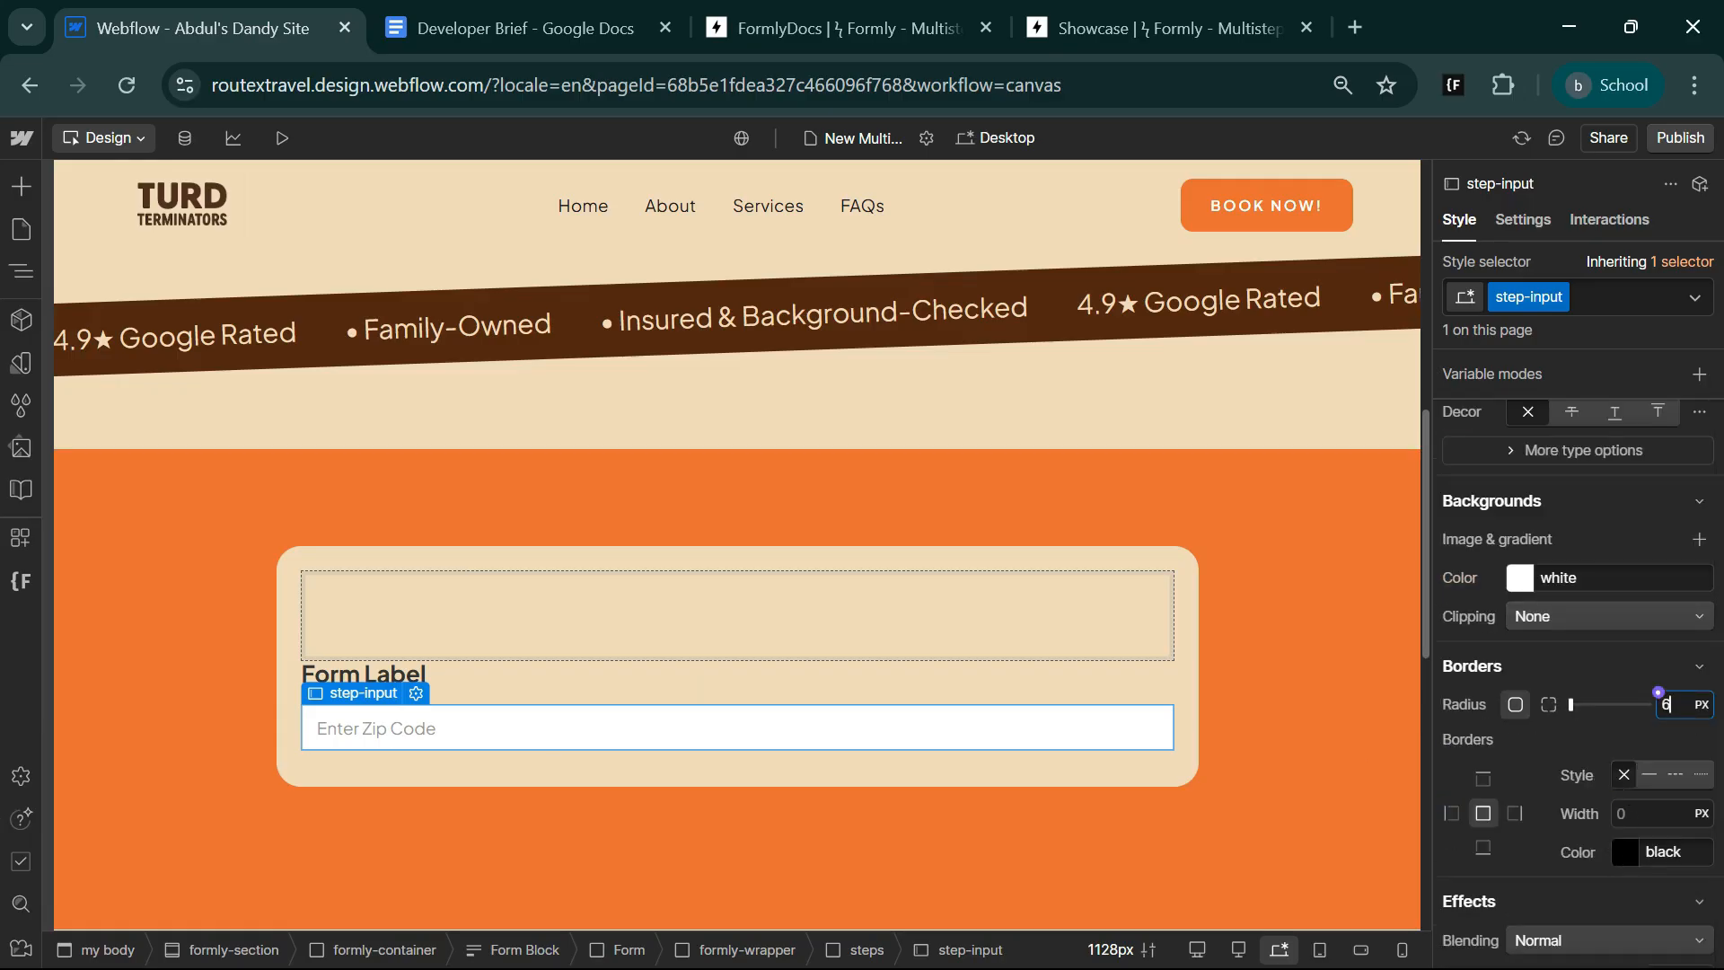
left_click(1650, 776)
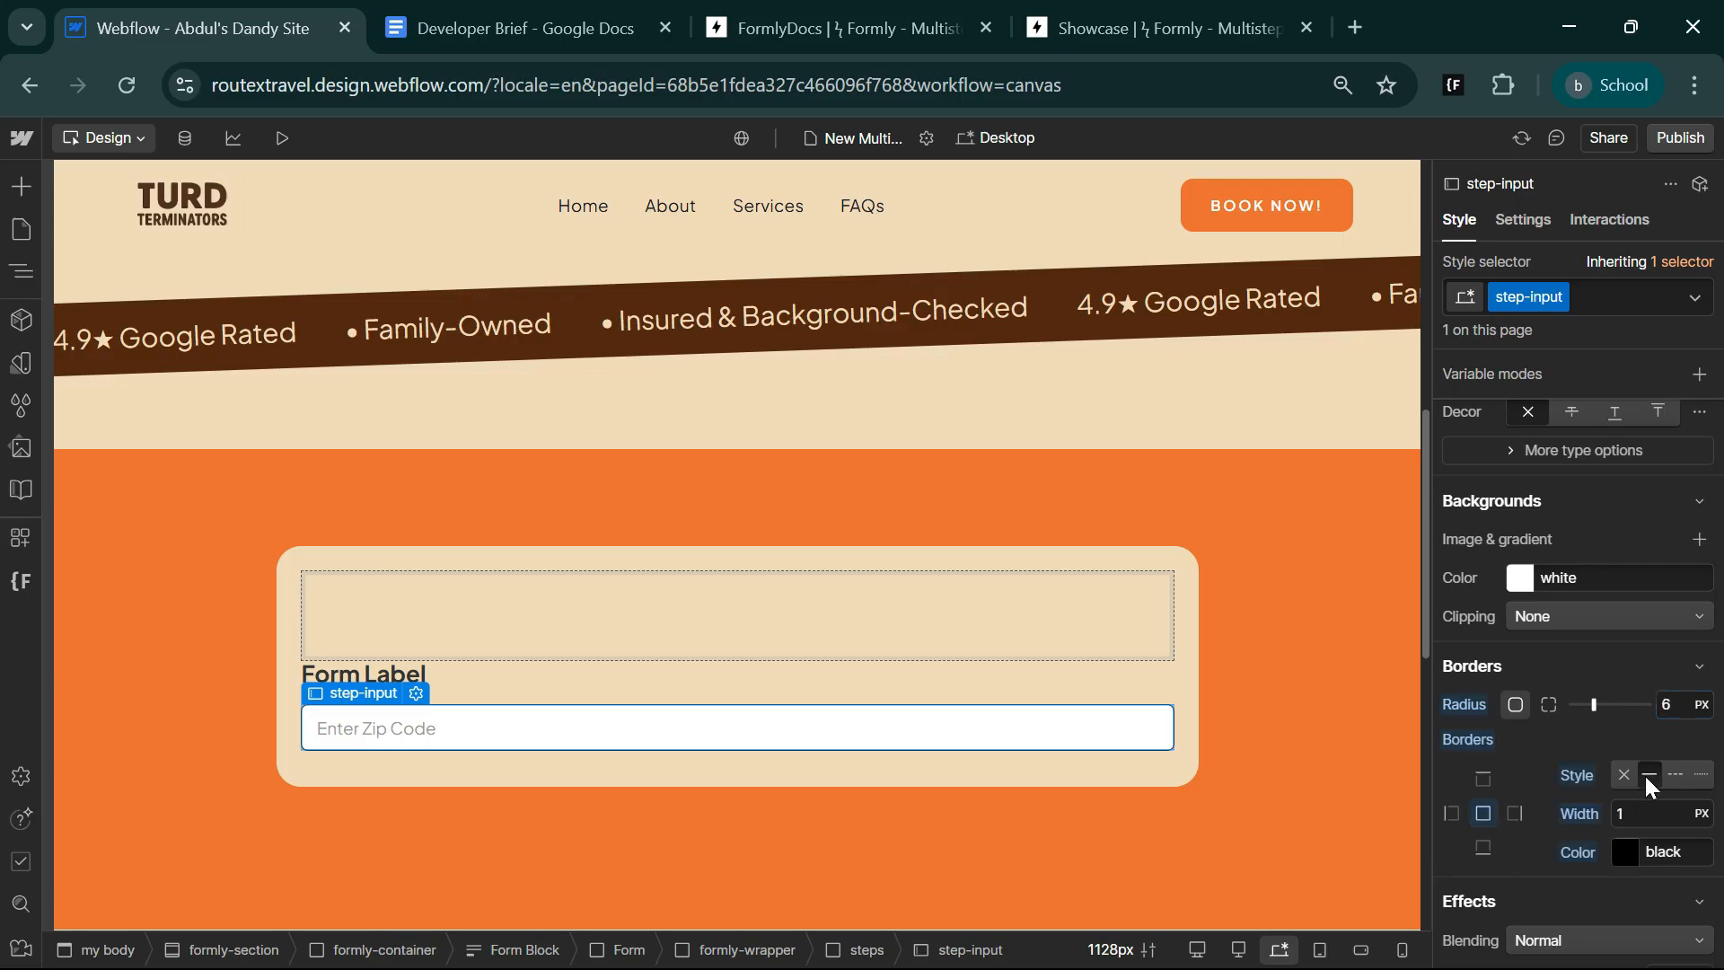
left_click(1619, 839)
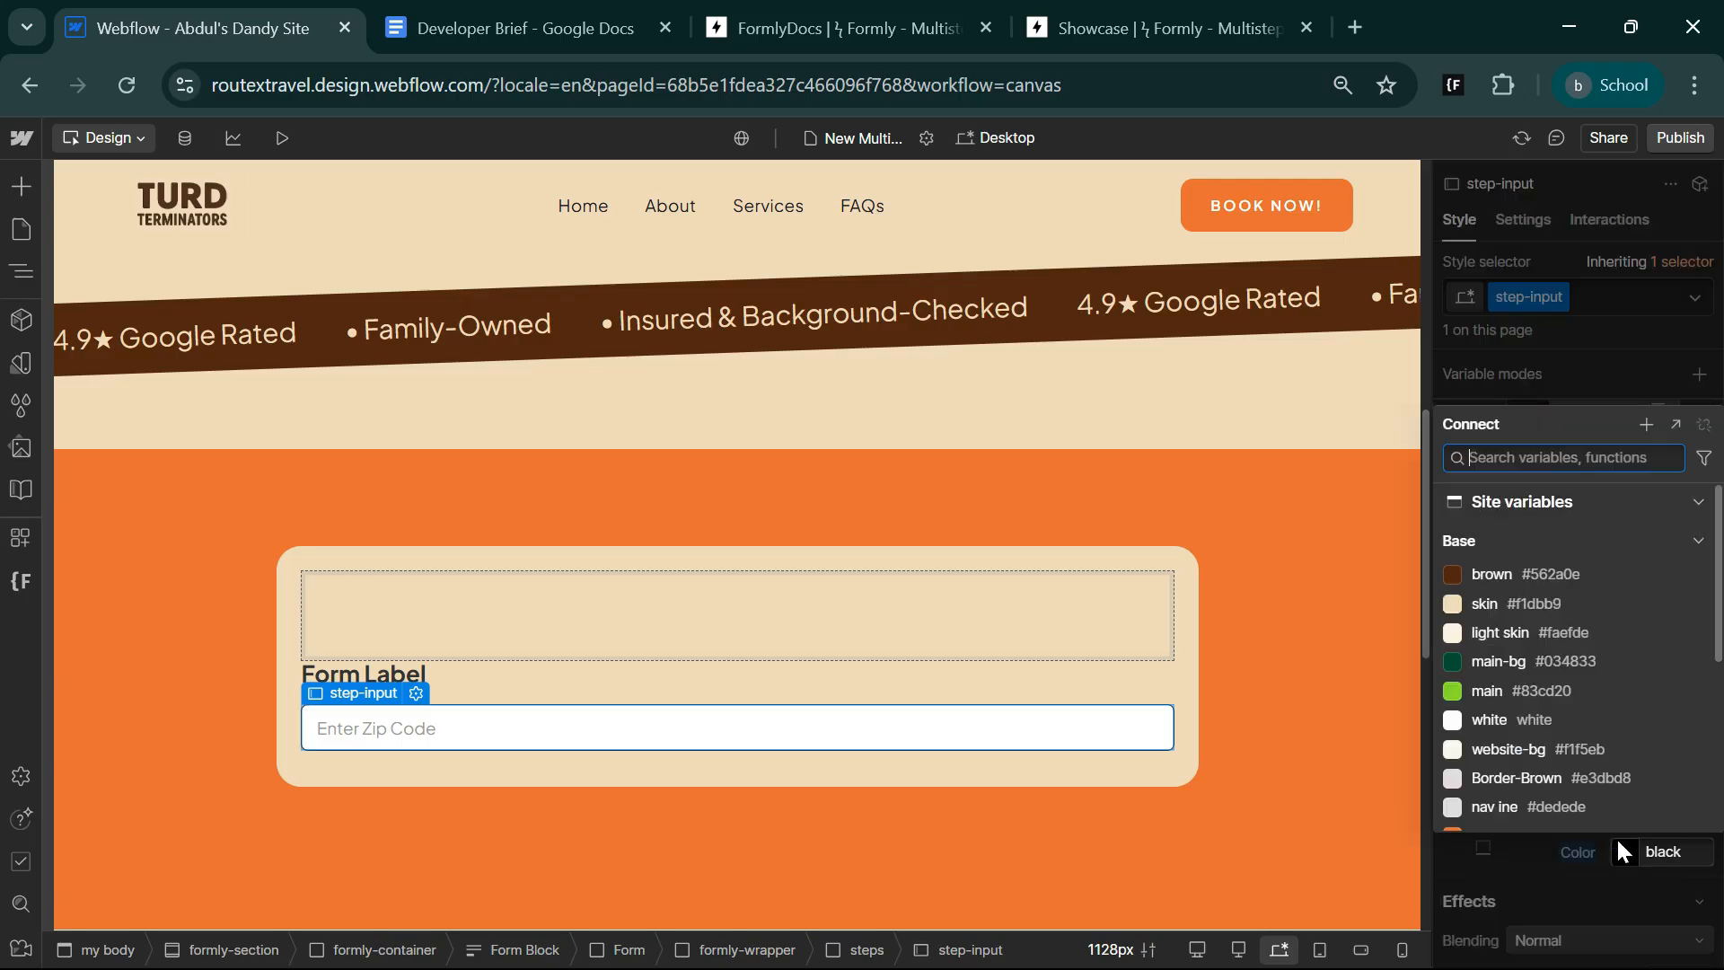
left_click(1525, 575)
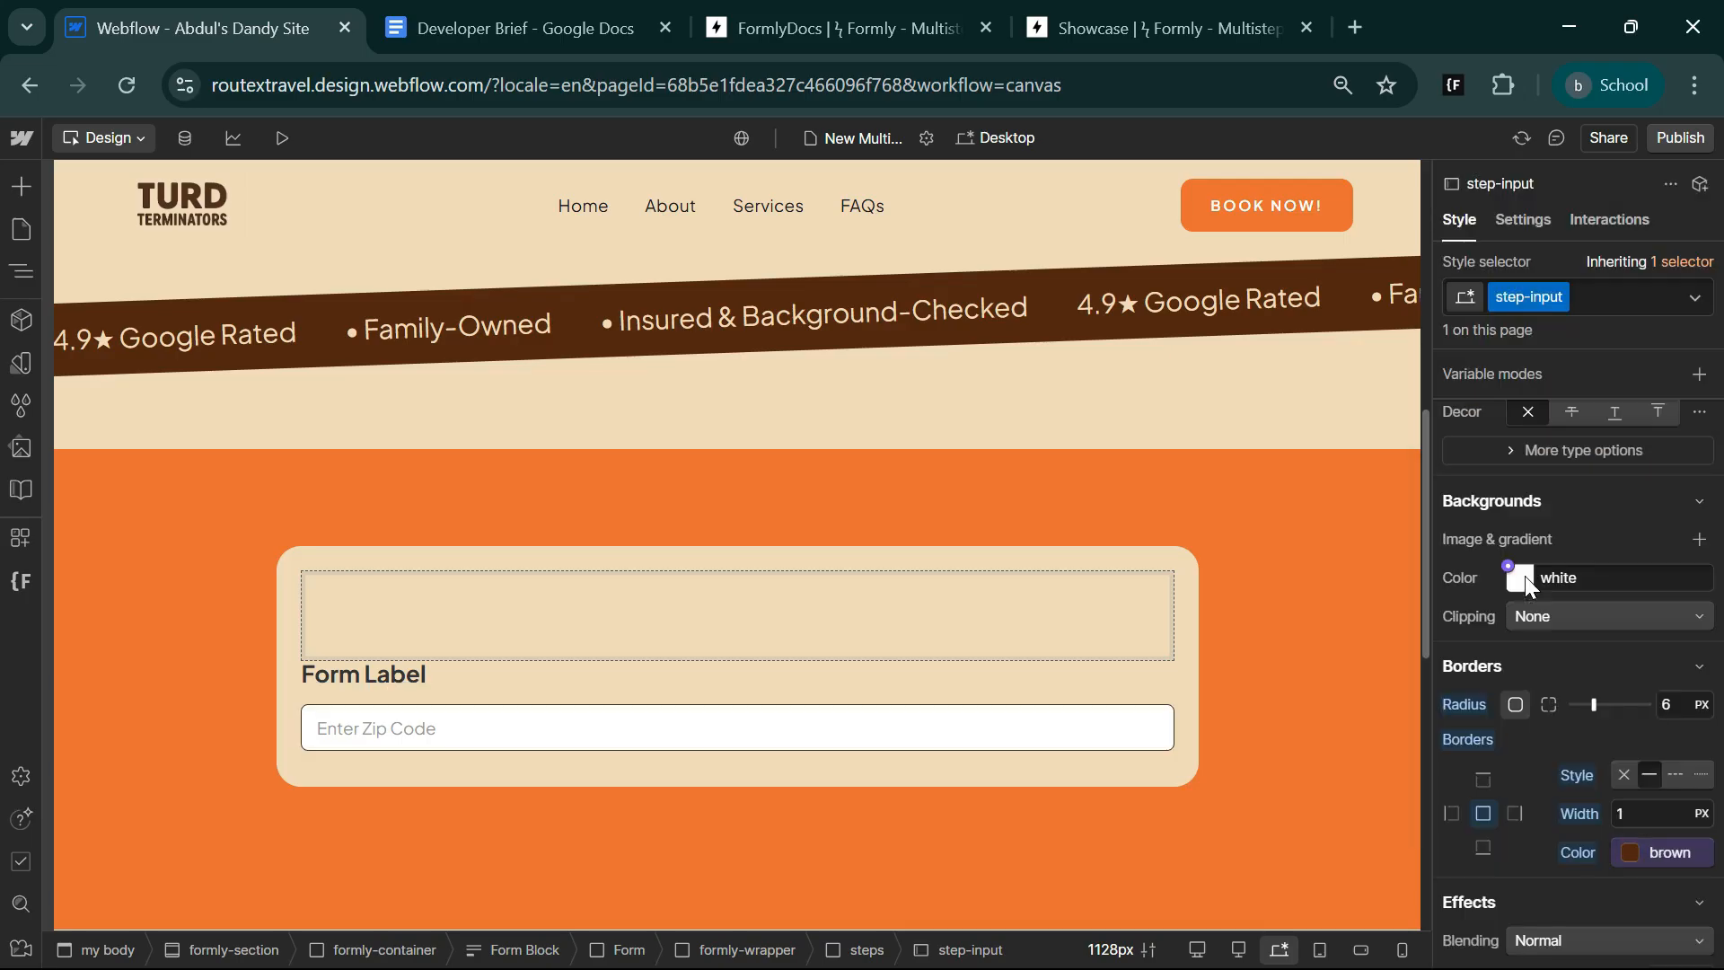
left_click(467, 785)
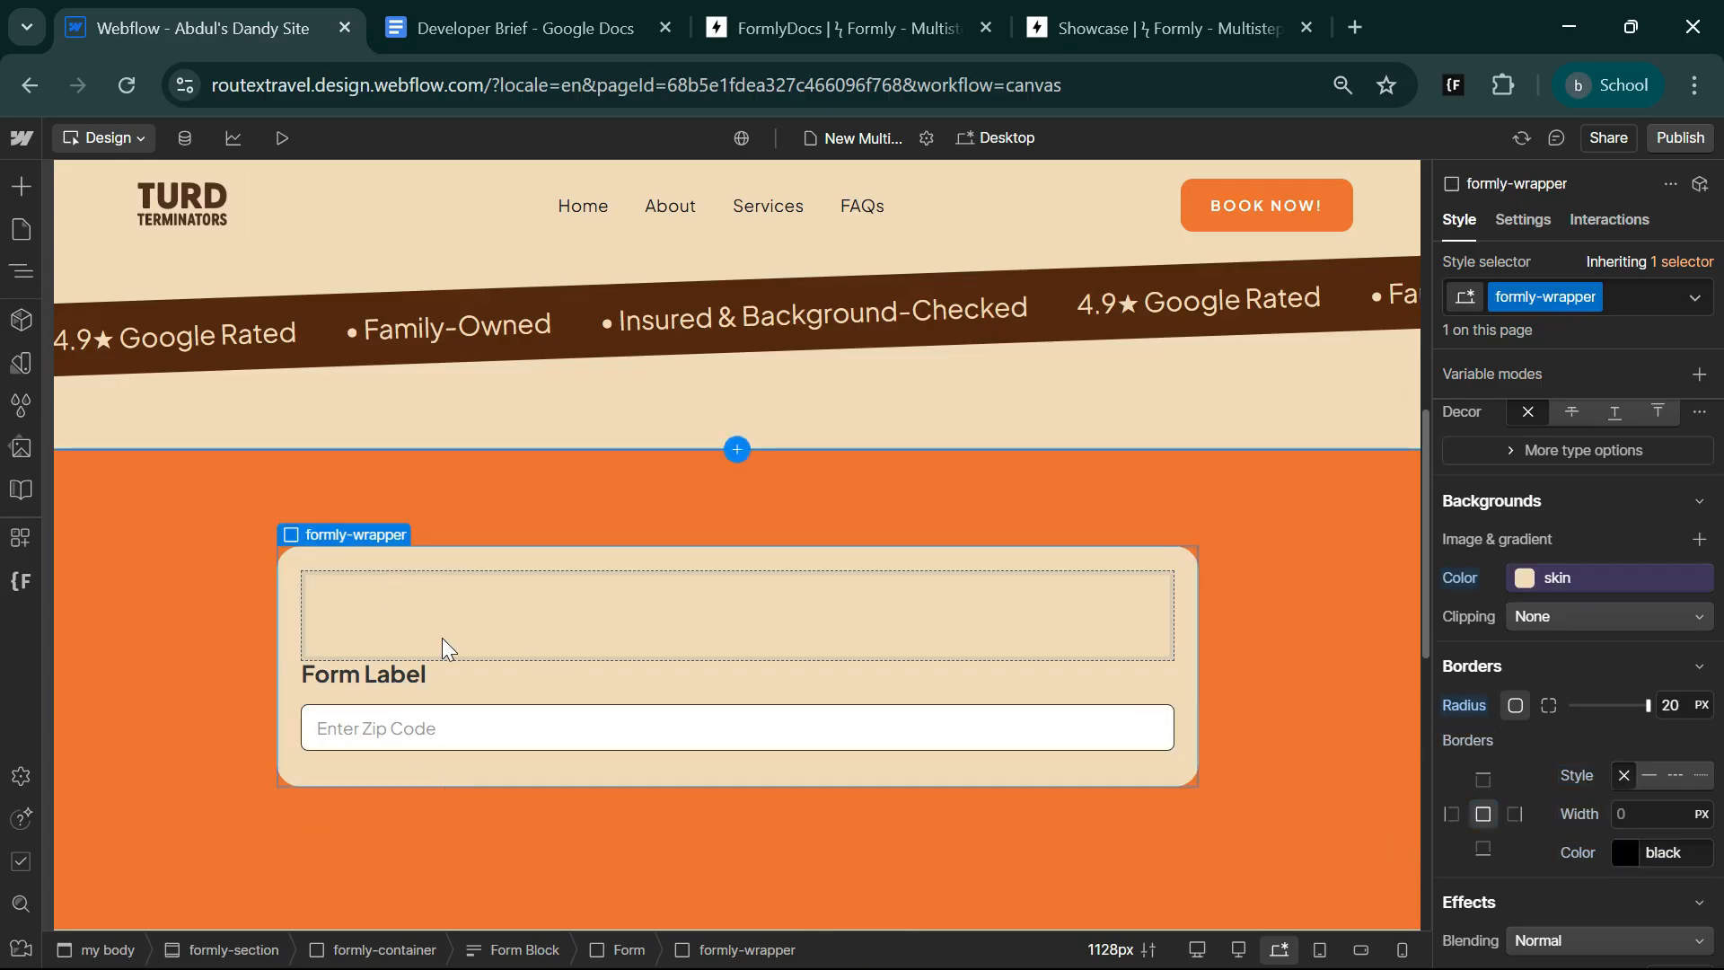
Set the text of the form label above the zip field to Zip*.
left_click(368, 675)
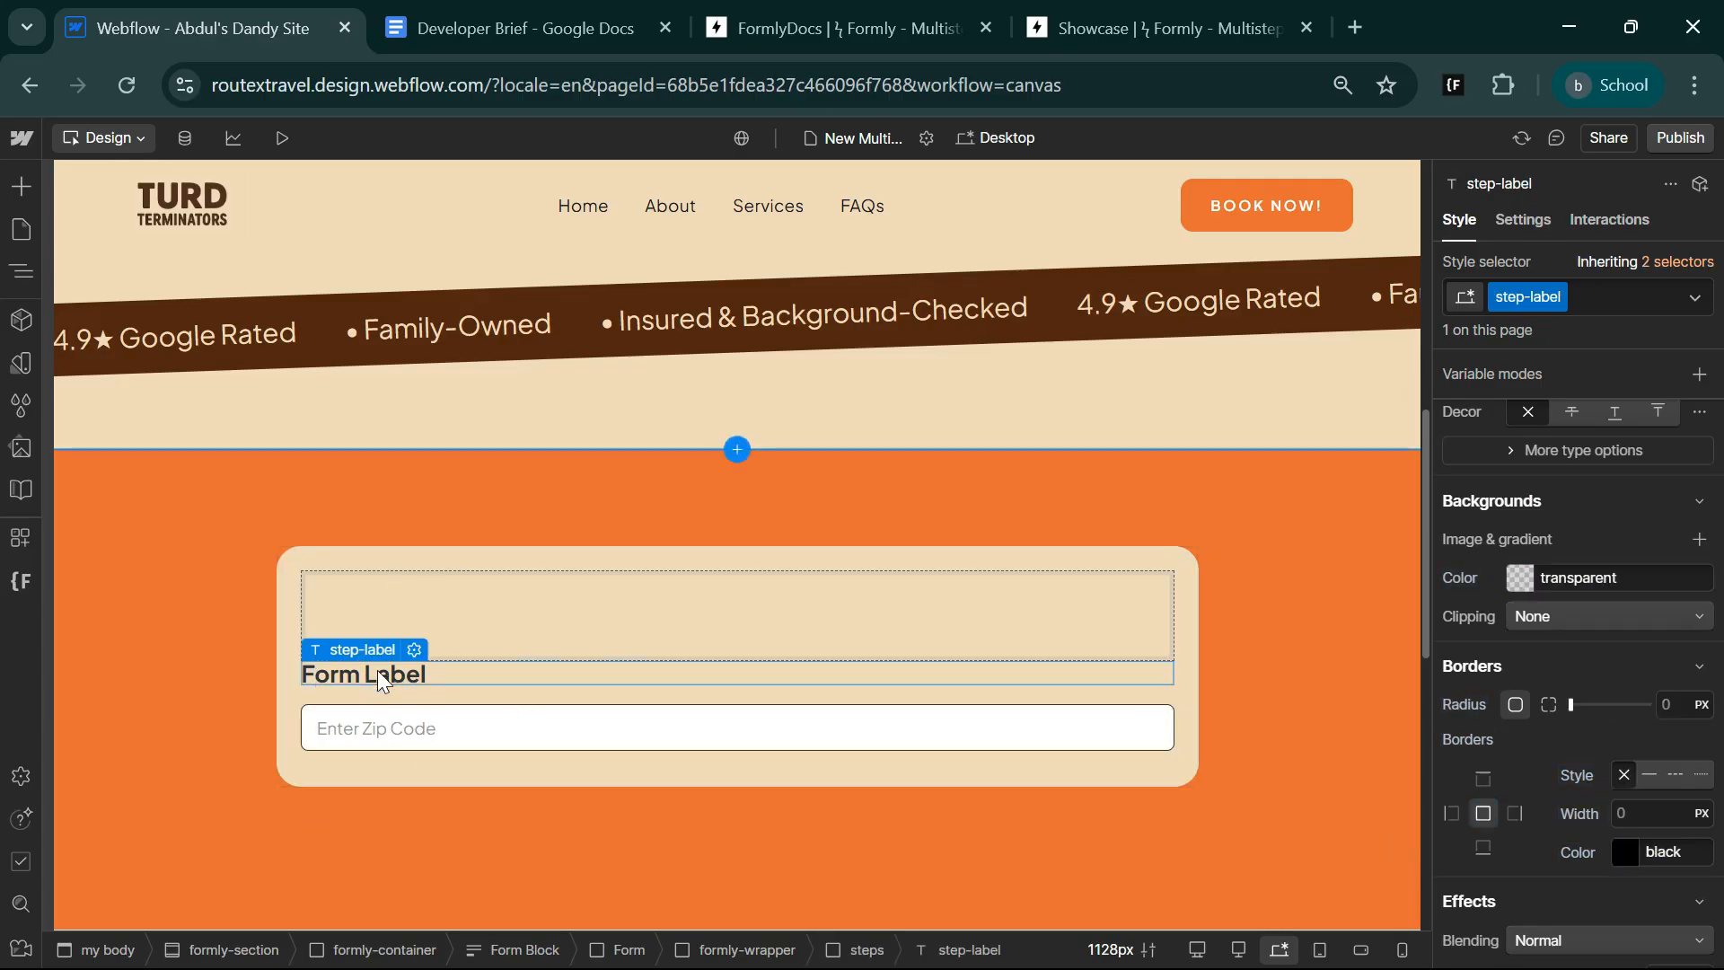
left_click(414, 649)
triple_click(434, 757)
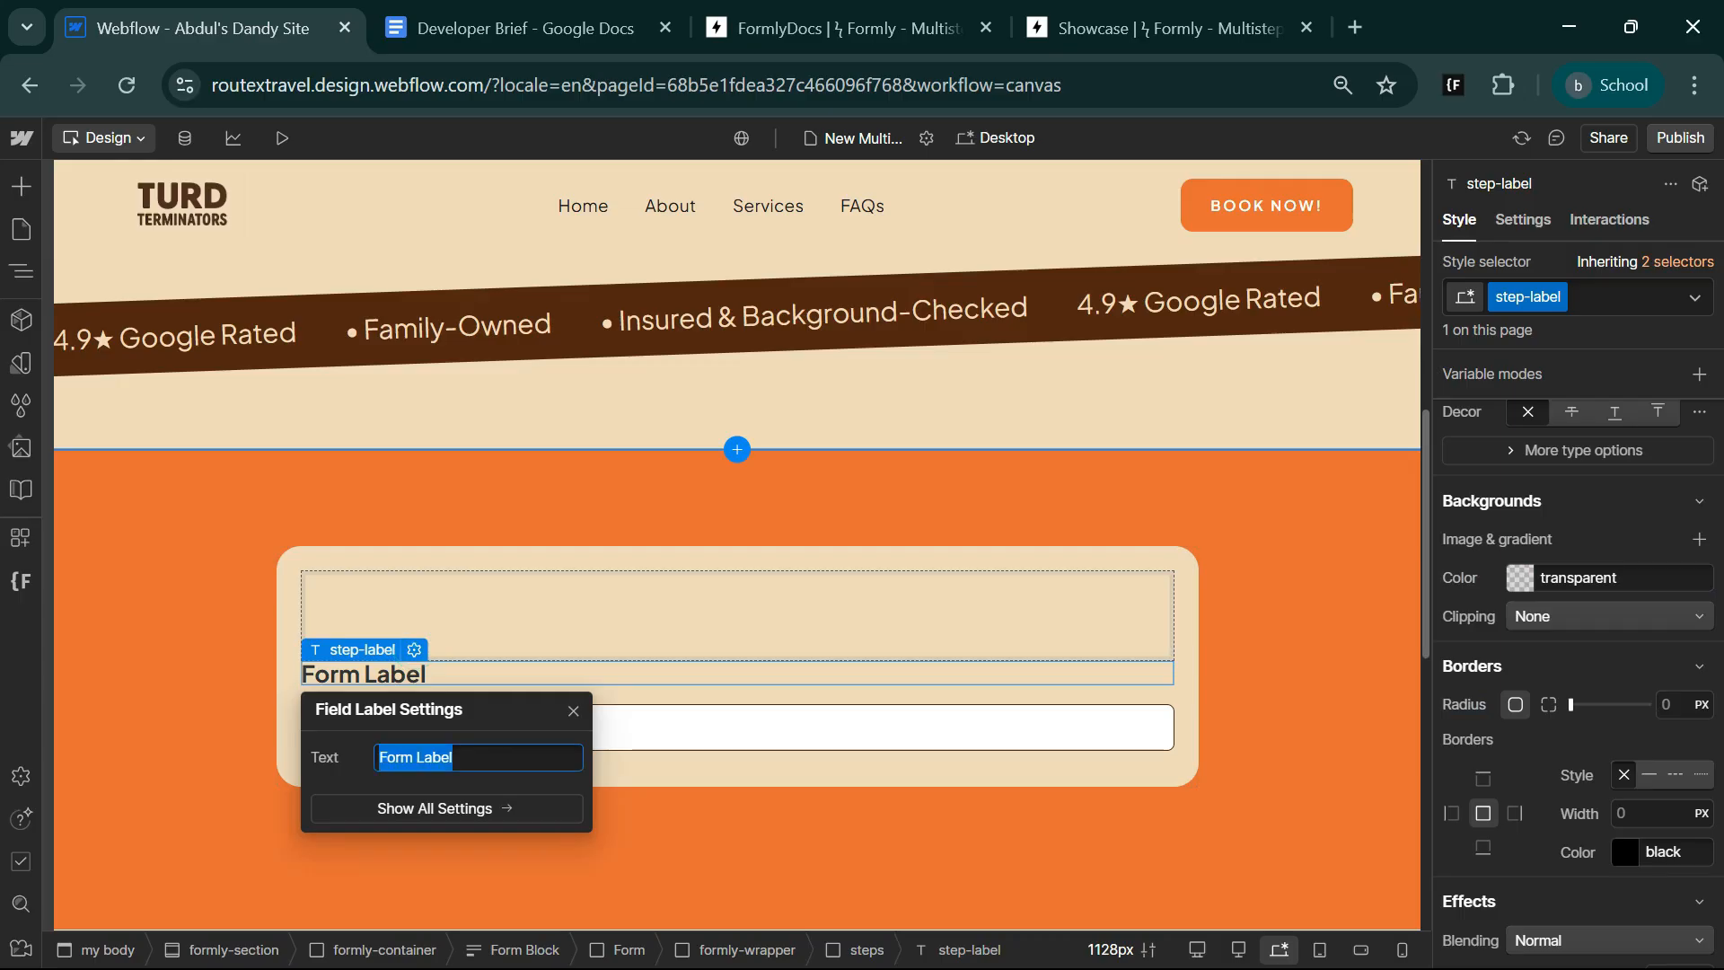
type("Zip*")
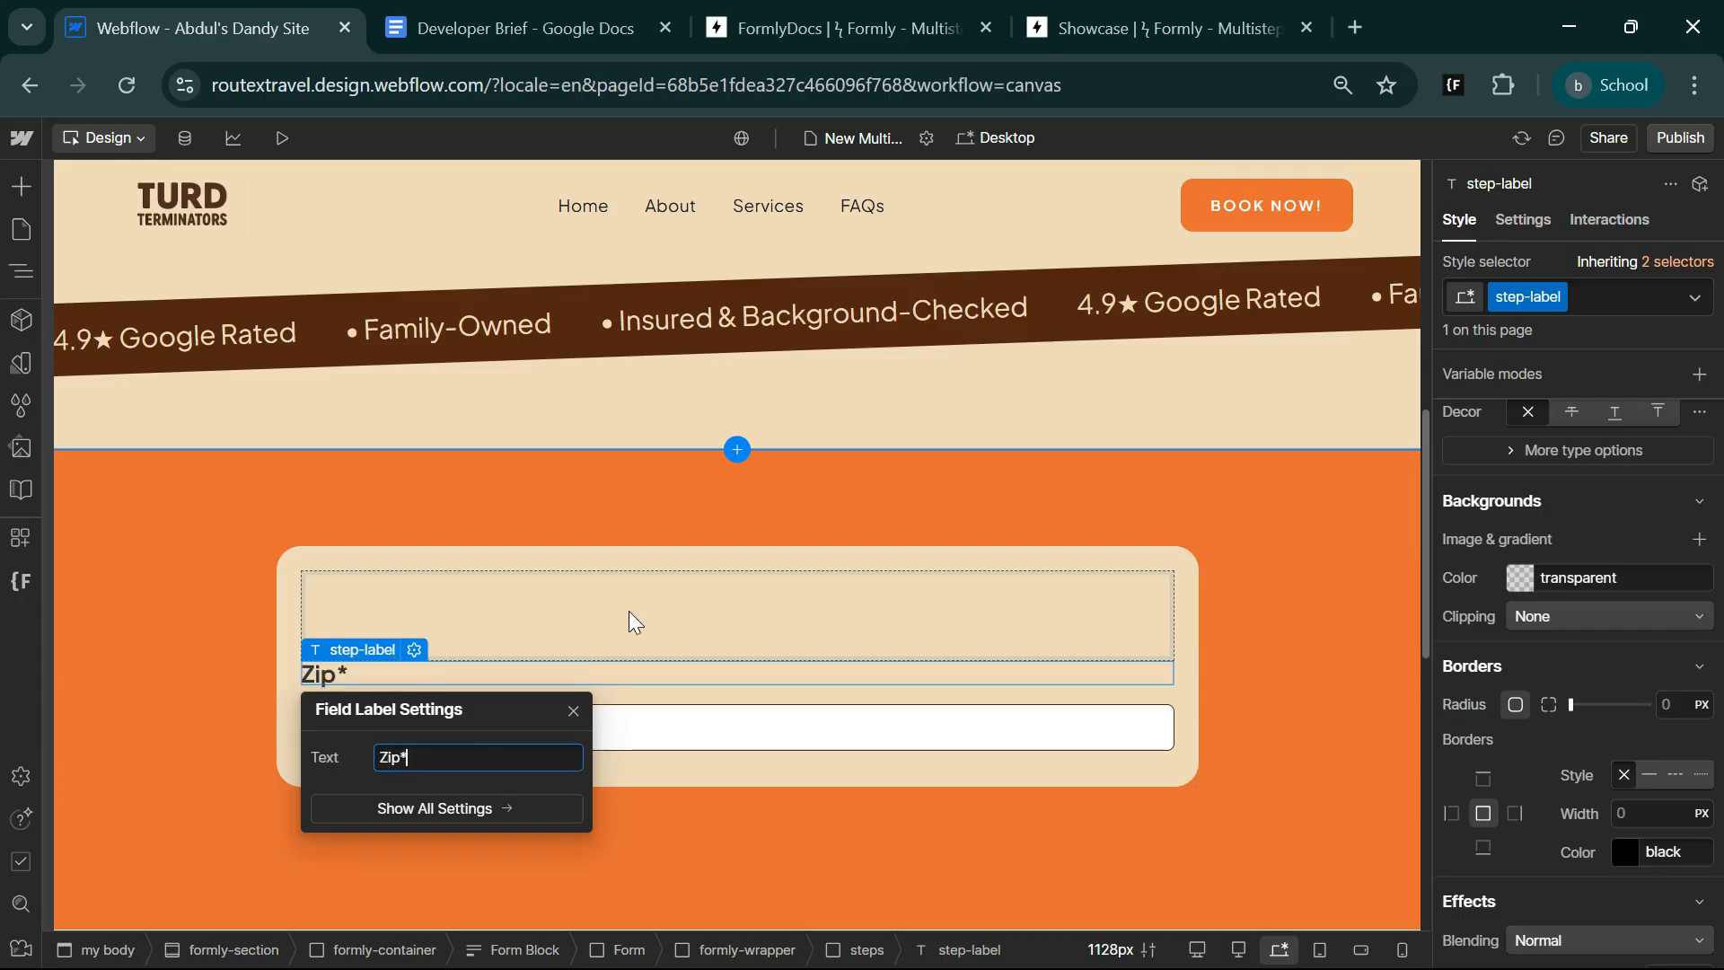
left_click(629, 613)
Copy the Zip* label and paste three duplicates of it into the steps block.
left_click(325, 675)
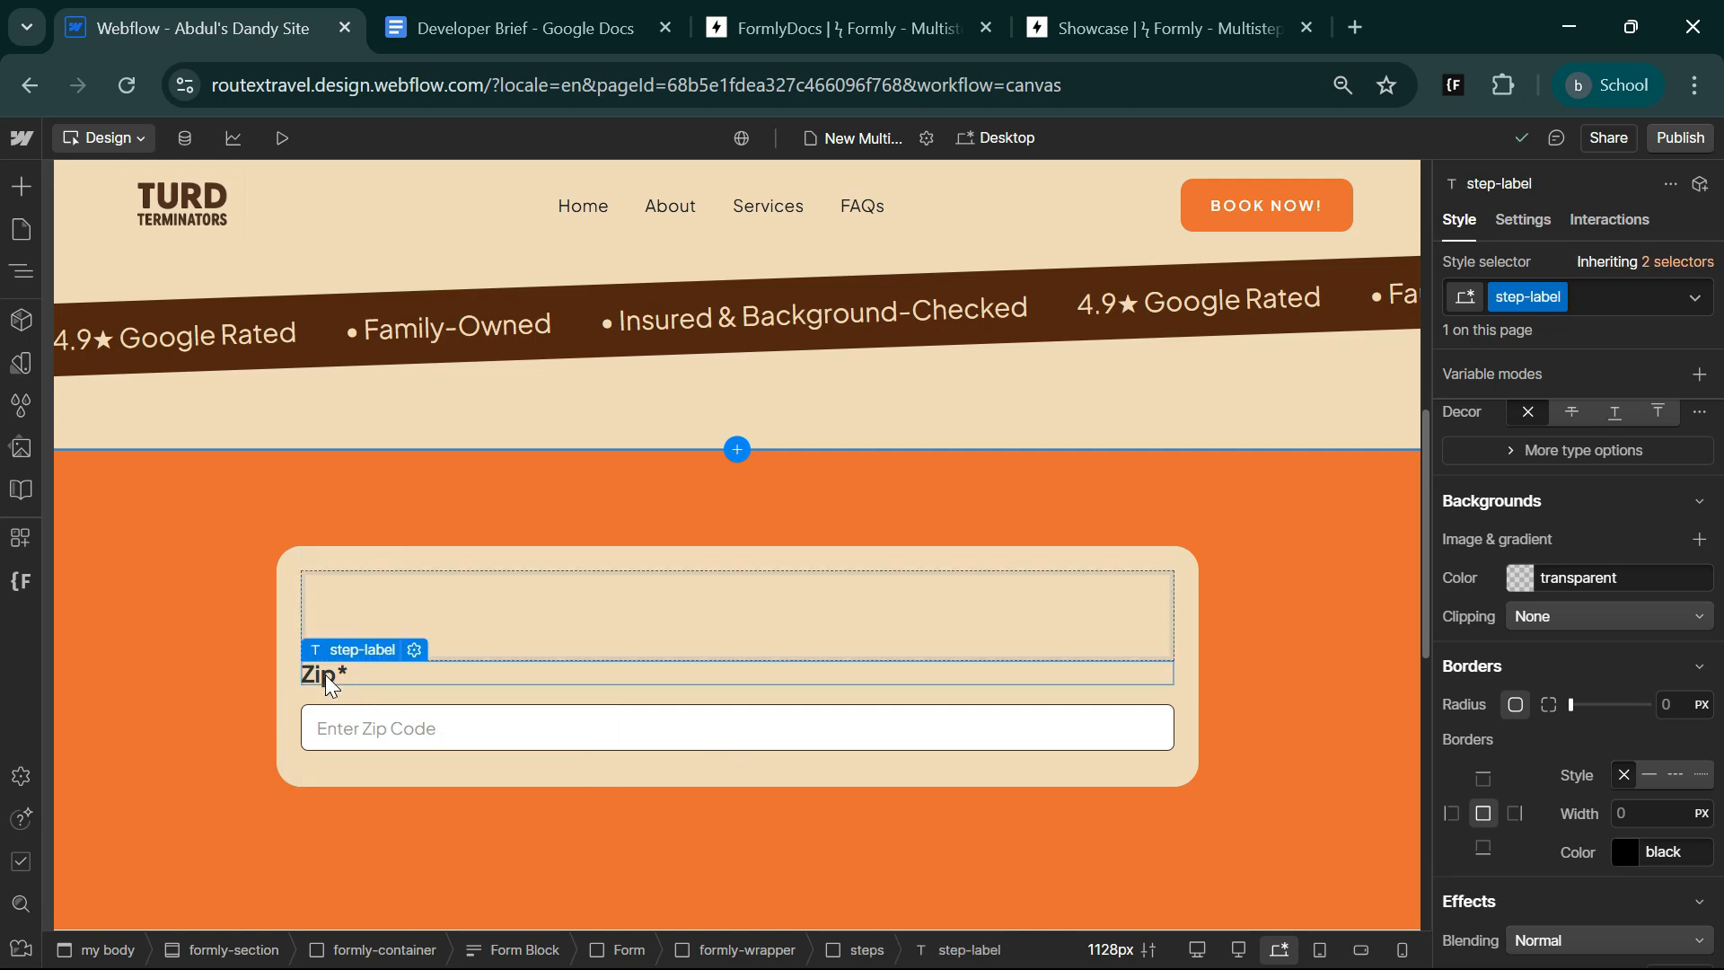
key("ctrl+c")
key("ctrl+v")
key("ctrl+v")
Move the zip text field directly below the first label and place a copy of it below the second label.
key("ctrl+v")
scroll(354, 726, "down", 3)
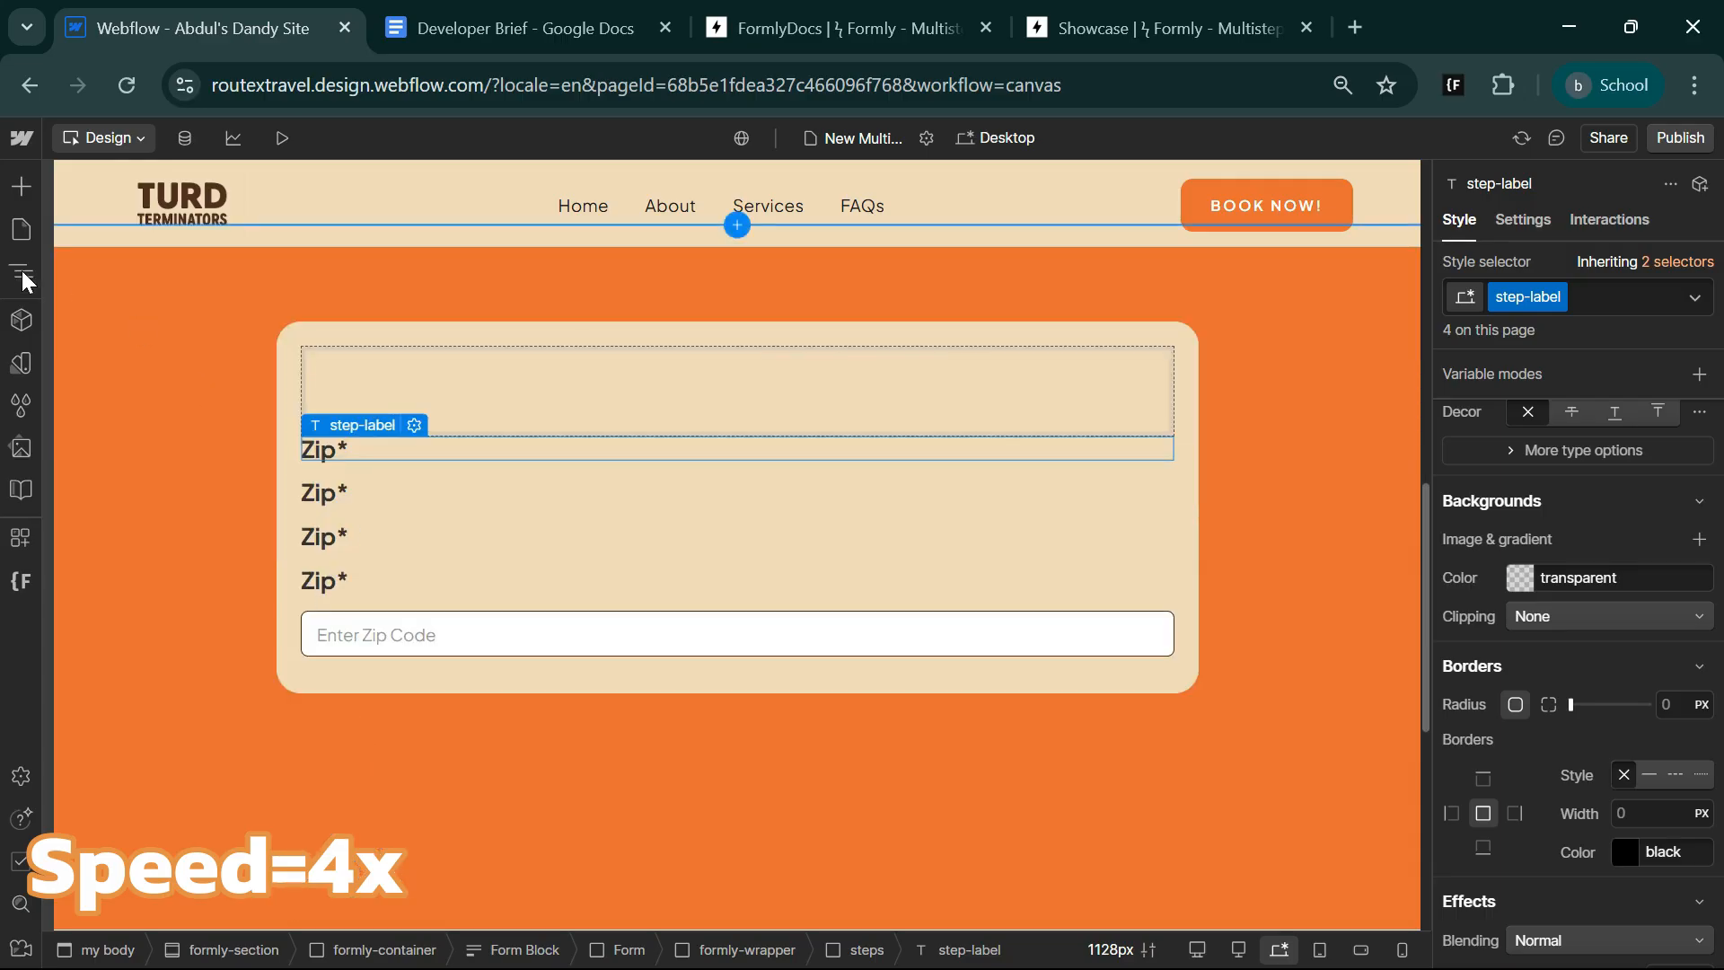
left_click(22, 270)
mouse_move(216, 666)
left_mouse_down()
mouse_move(226, 563)
mouse_move(218, 641)
left_mouse_up()
key("ctrl+c")
key("ctrl+v")
left_click(22, 269)
Set the second text field's type to Number and its name to Number of Dogs*, based on the Developer Brief.
left_click(467, 27)
left_click(185, 18)
left_click(416, 571)
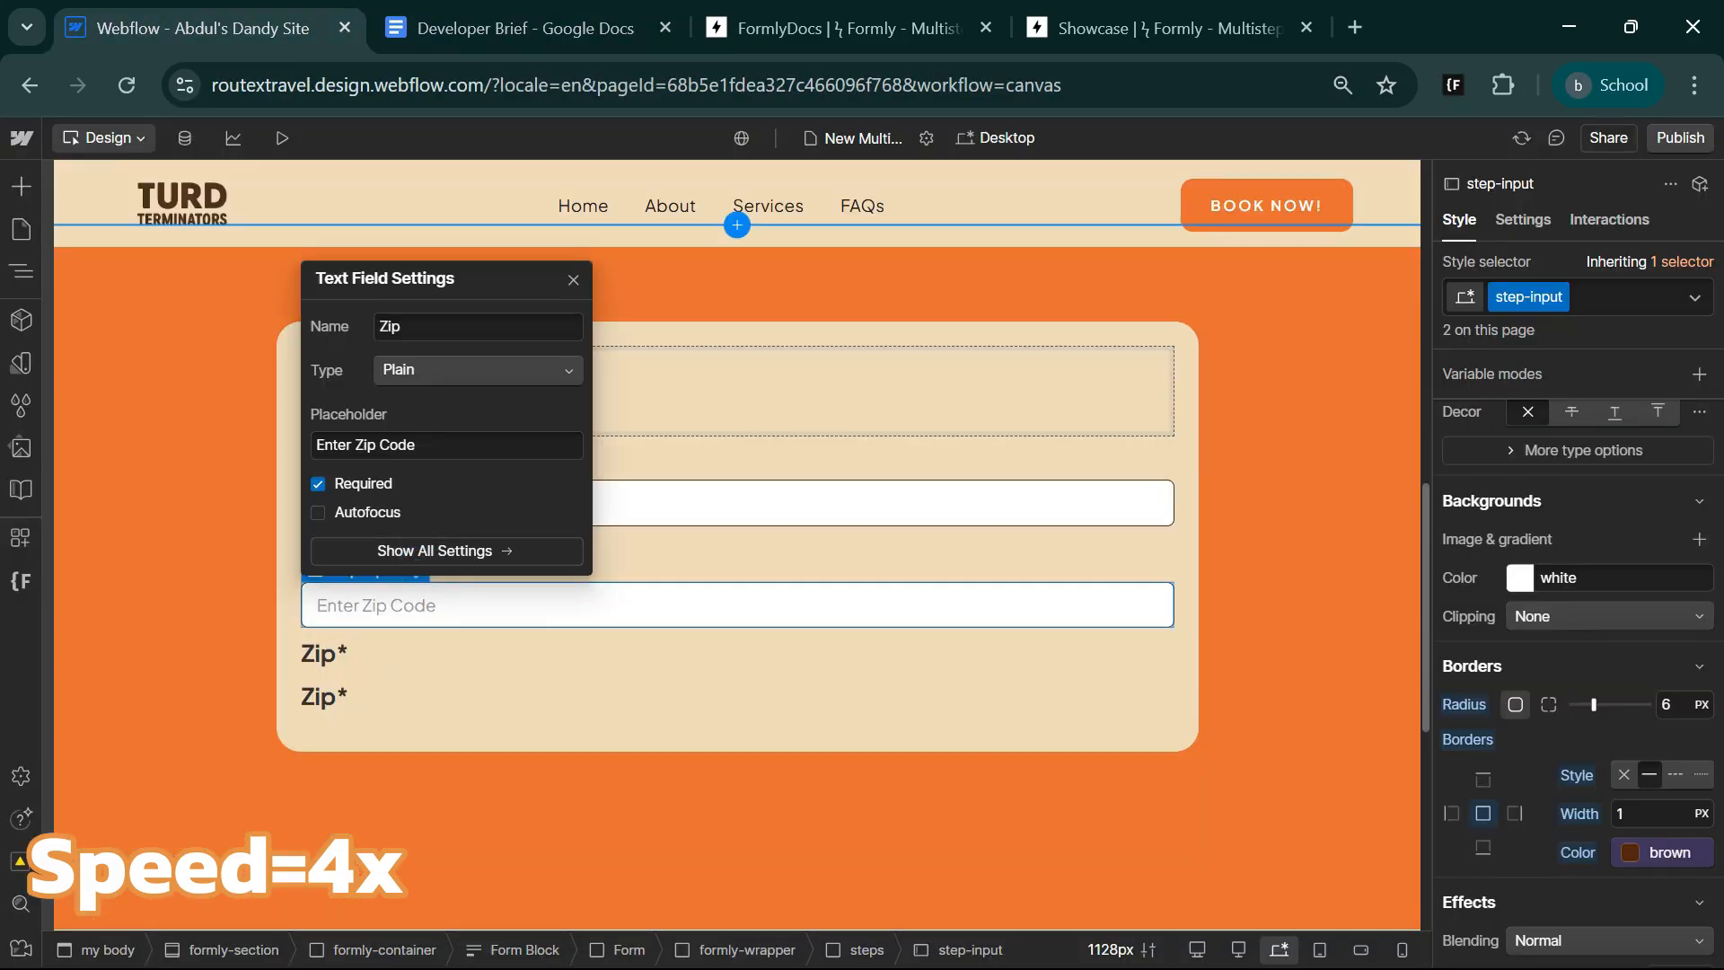
left_click(478, 370)
left_click(443, 486)
double_click(416, 327)
type("Number of Dogs*")
Set the second text field's placeholder to Enter Number of Dogs, reusing the text of its name.
left_click_drag(415, 445, 364, 444)
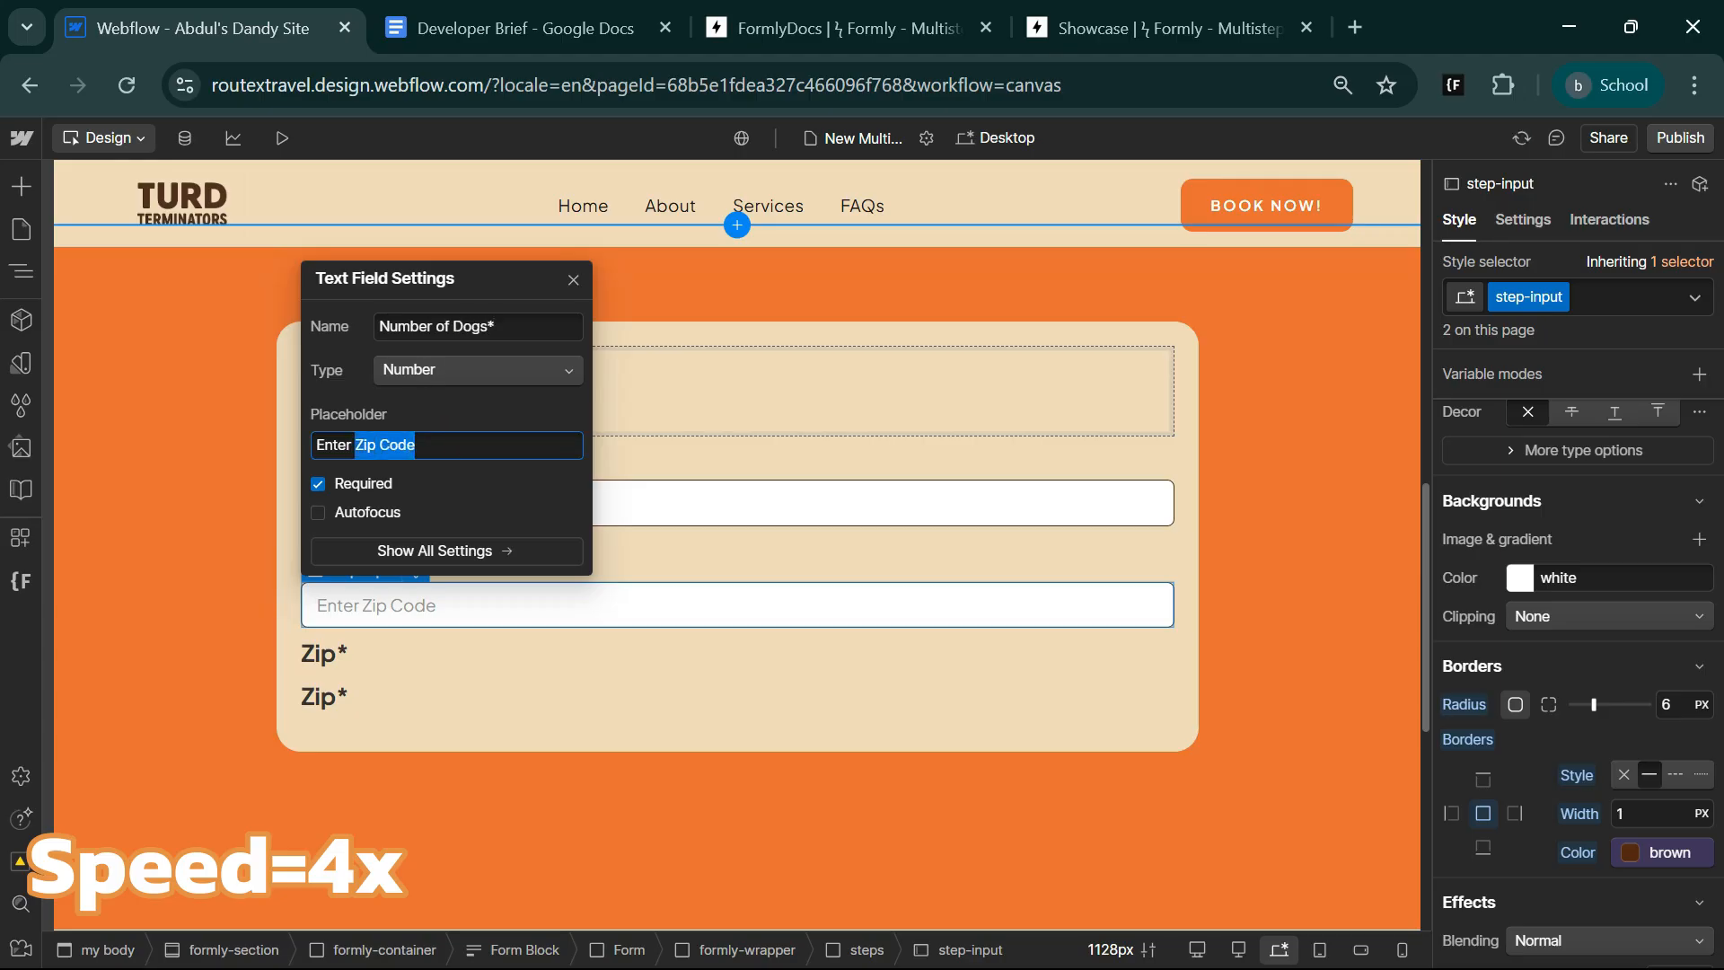
left_click_drag(489, 327, 379, 327)
key("ctrl+c")
left_click_drag(416, 446, 356, 445)
key("ctrl+v")
left_click(546, 696)
Look up the next field in the Developer Brief, add a Select below the last label and name it Frequency.
left_click(539, 29)
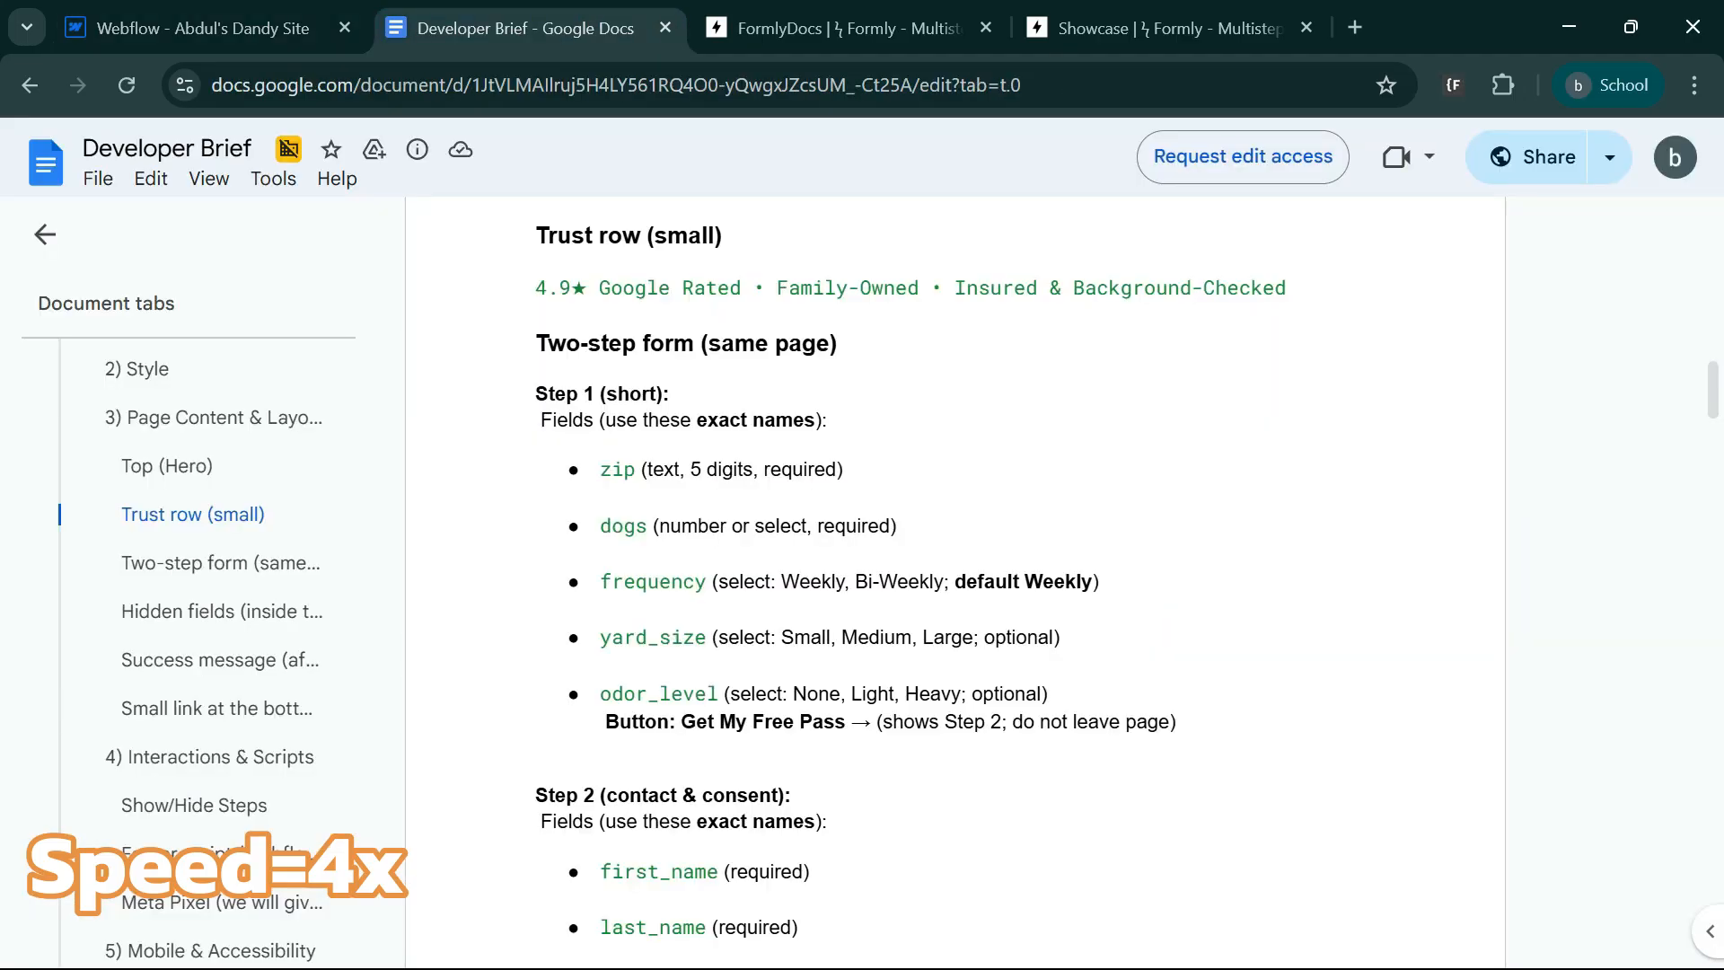
left_click(205, 29)
key("ctrl+e")
type("sel")
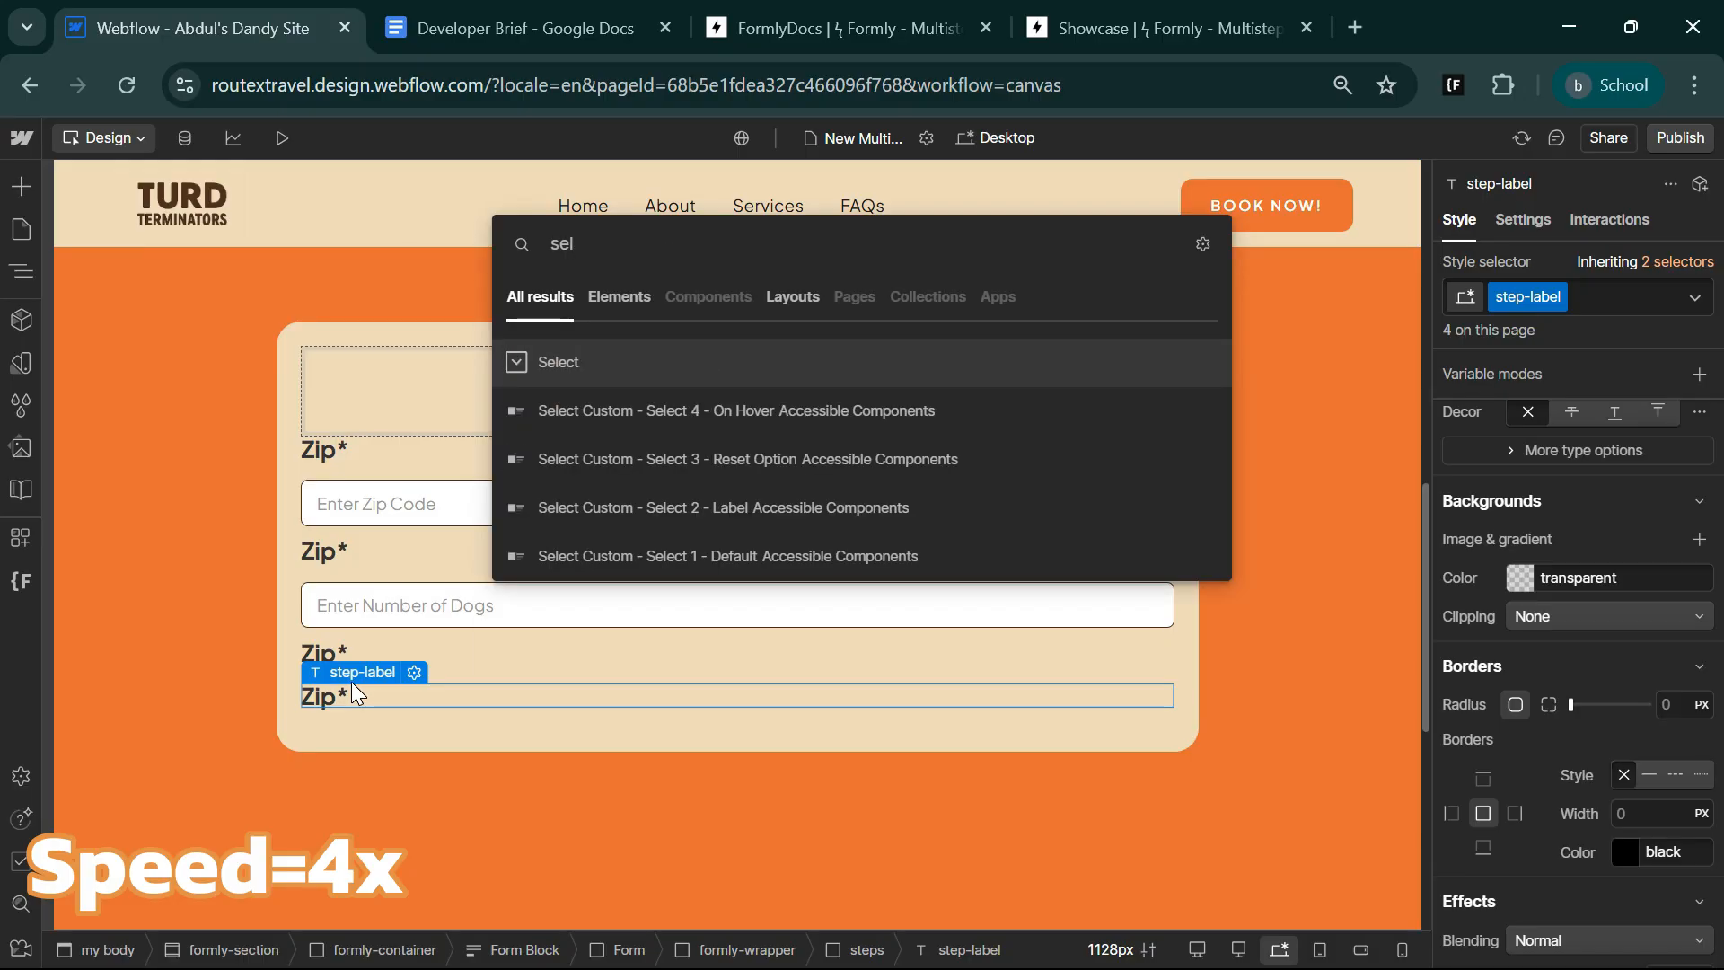
key("Return")
left_click_drag(432, 388, 377, 387)
type("Frequency")
Change the select field's first choice to the text Weekly with the value Weekly.
left_click(408, 473)
left_click_drag(466, 524, 379, 521)
type("Weekly")
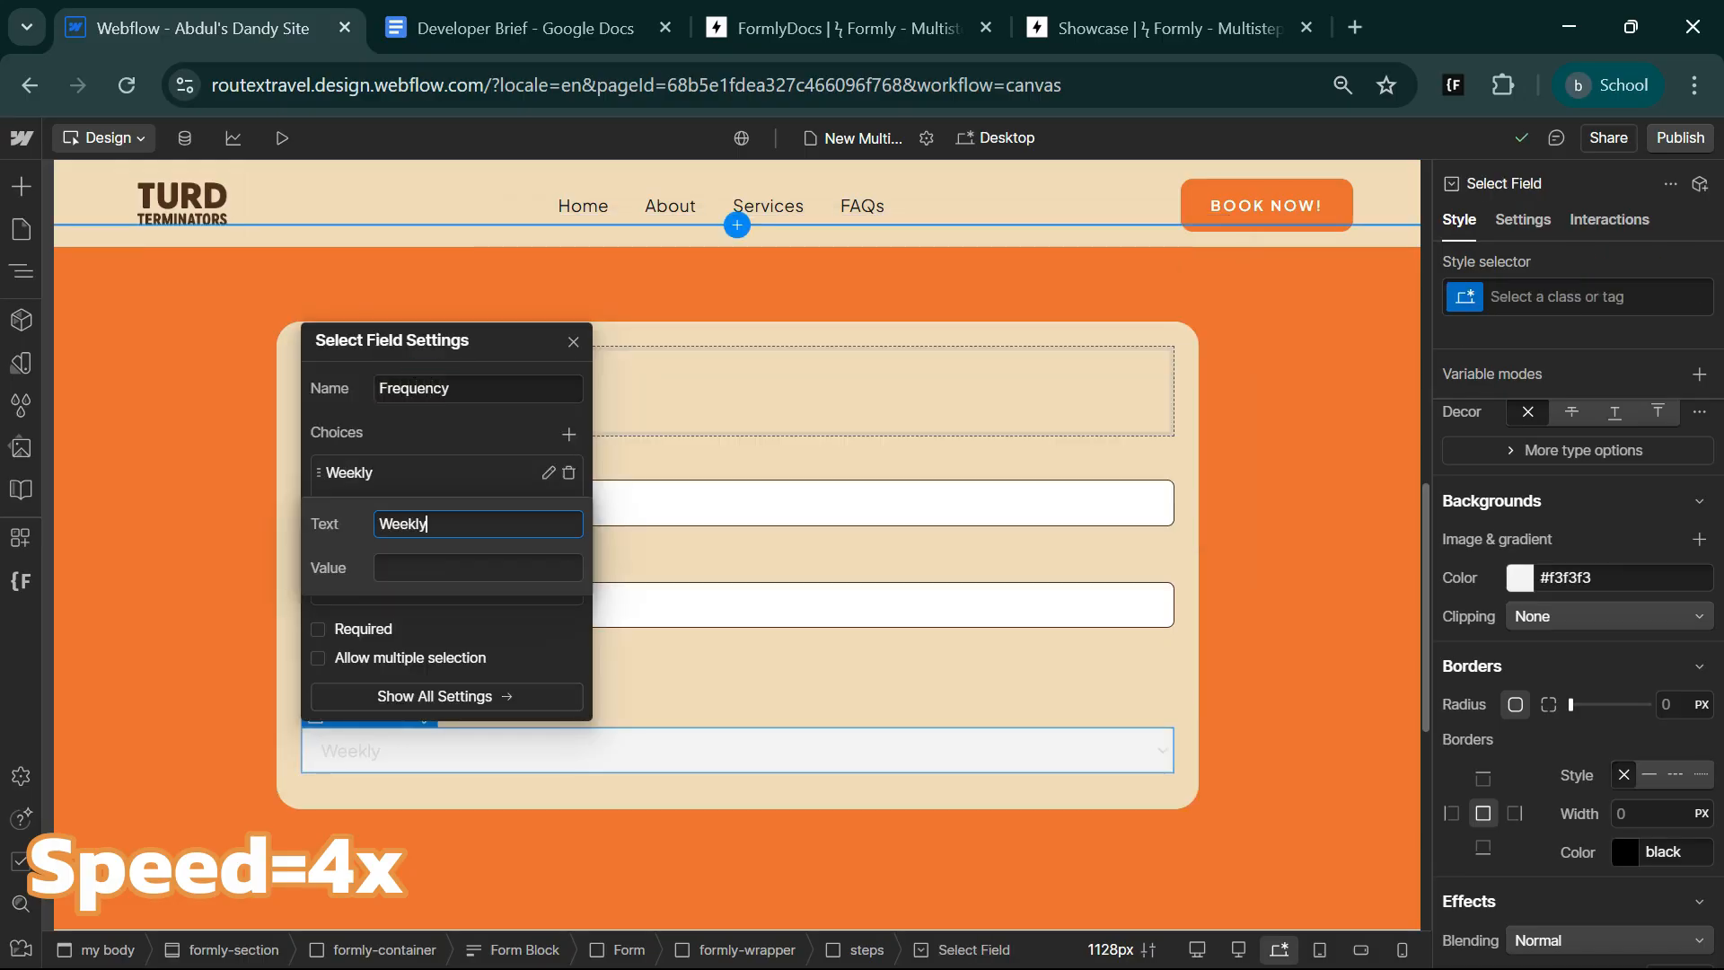
key("Tab")
type("Weekly")
Copy Bi-Weekly from the Developer Brief and use it as text and value of the select field's second choice.
left_click(521, 28)
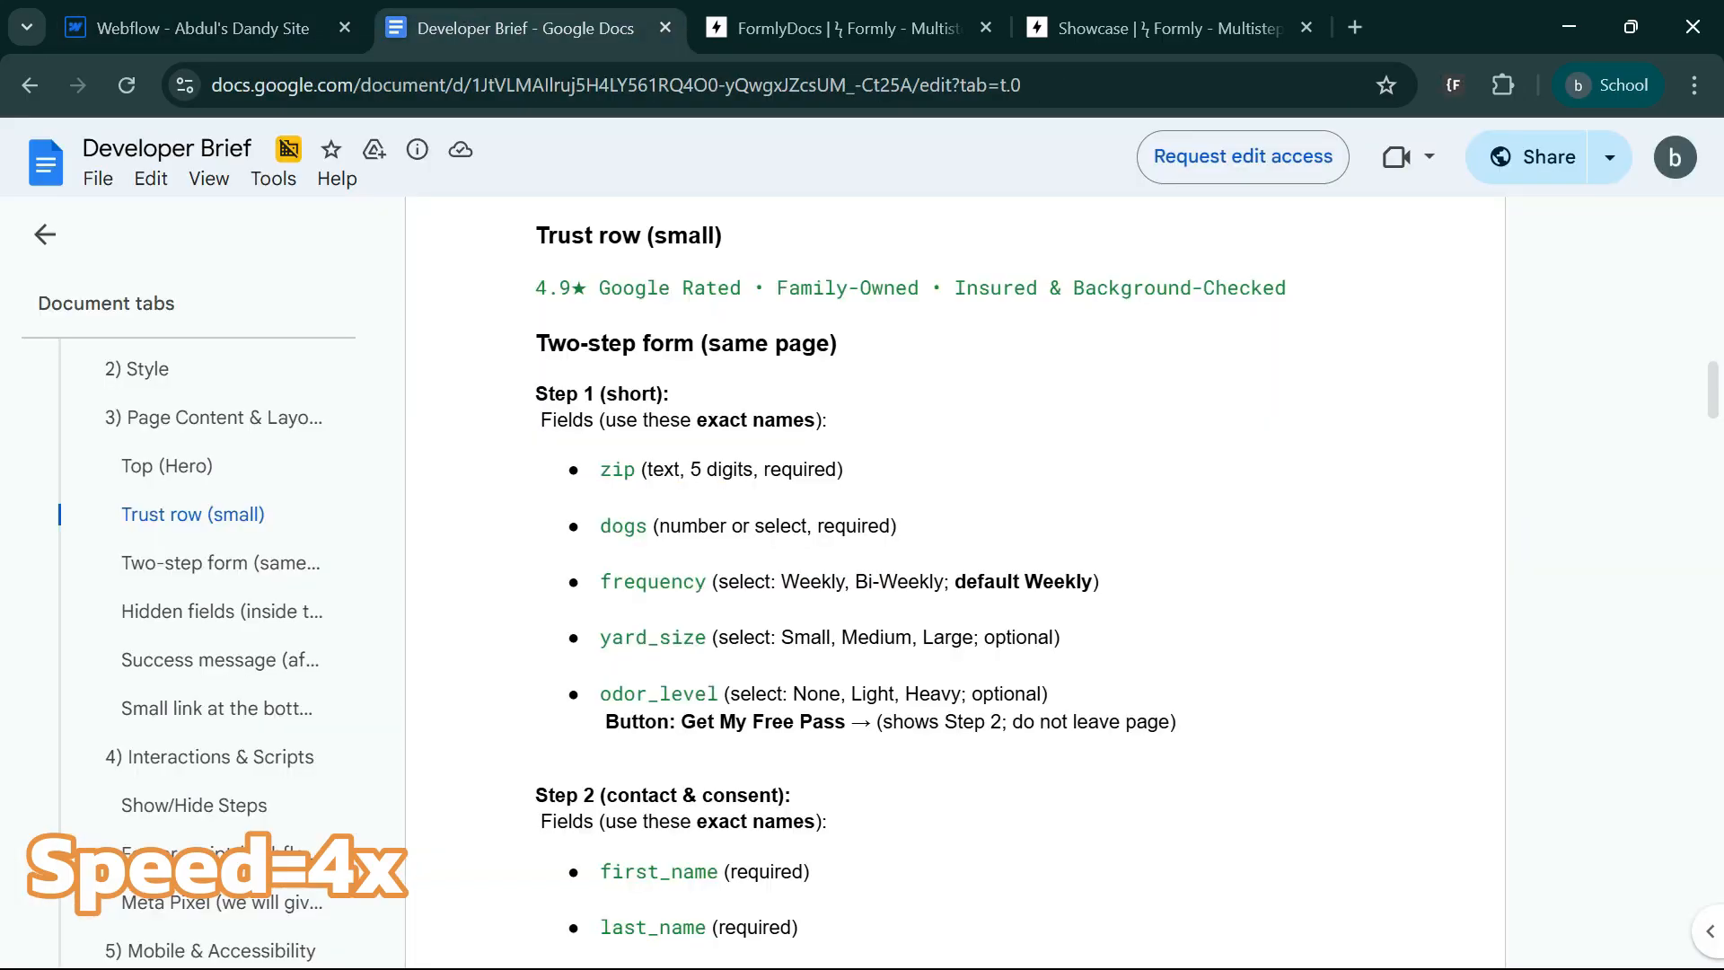
left_click_drag(852, 582, 945, 582)
key("ctrl+c")
left_click(204, 29)
left_click(392, 509)
key("ctrl+v")
key("Tab")
key("ctrl+v")
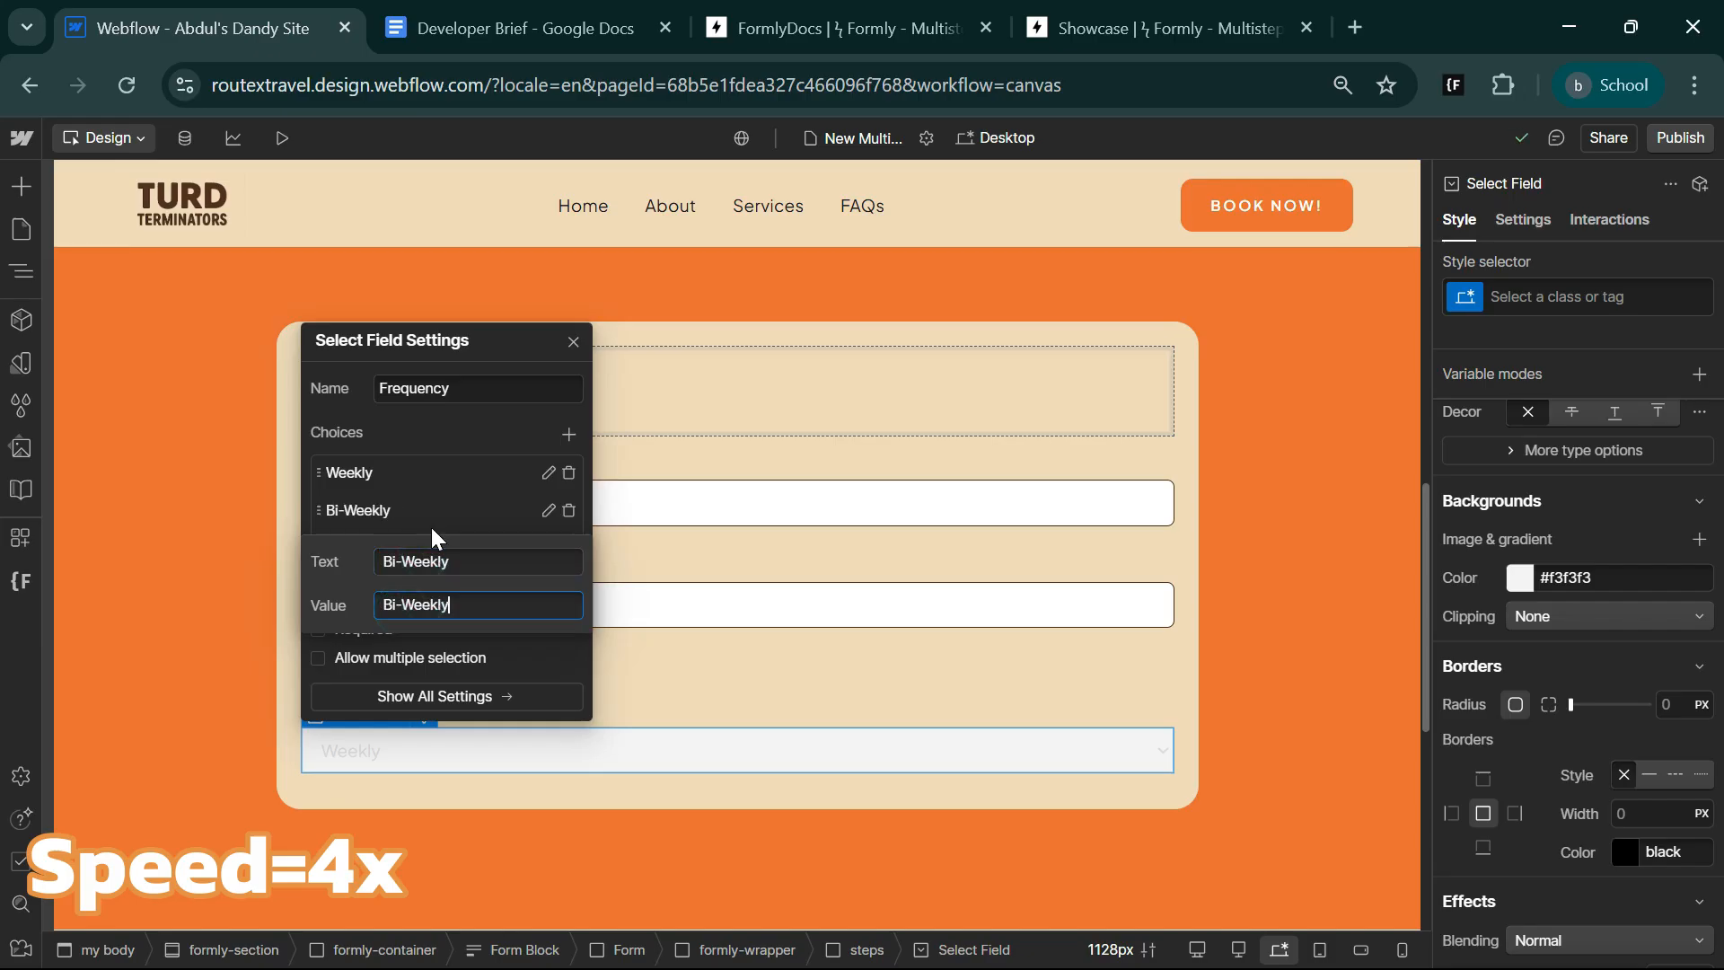
Delete the select field's two leftover choices, make the field required and name it Frequency*.
left_click(570, 548)
left_click(570, 585)
type("*")
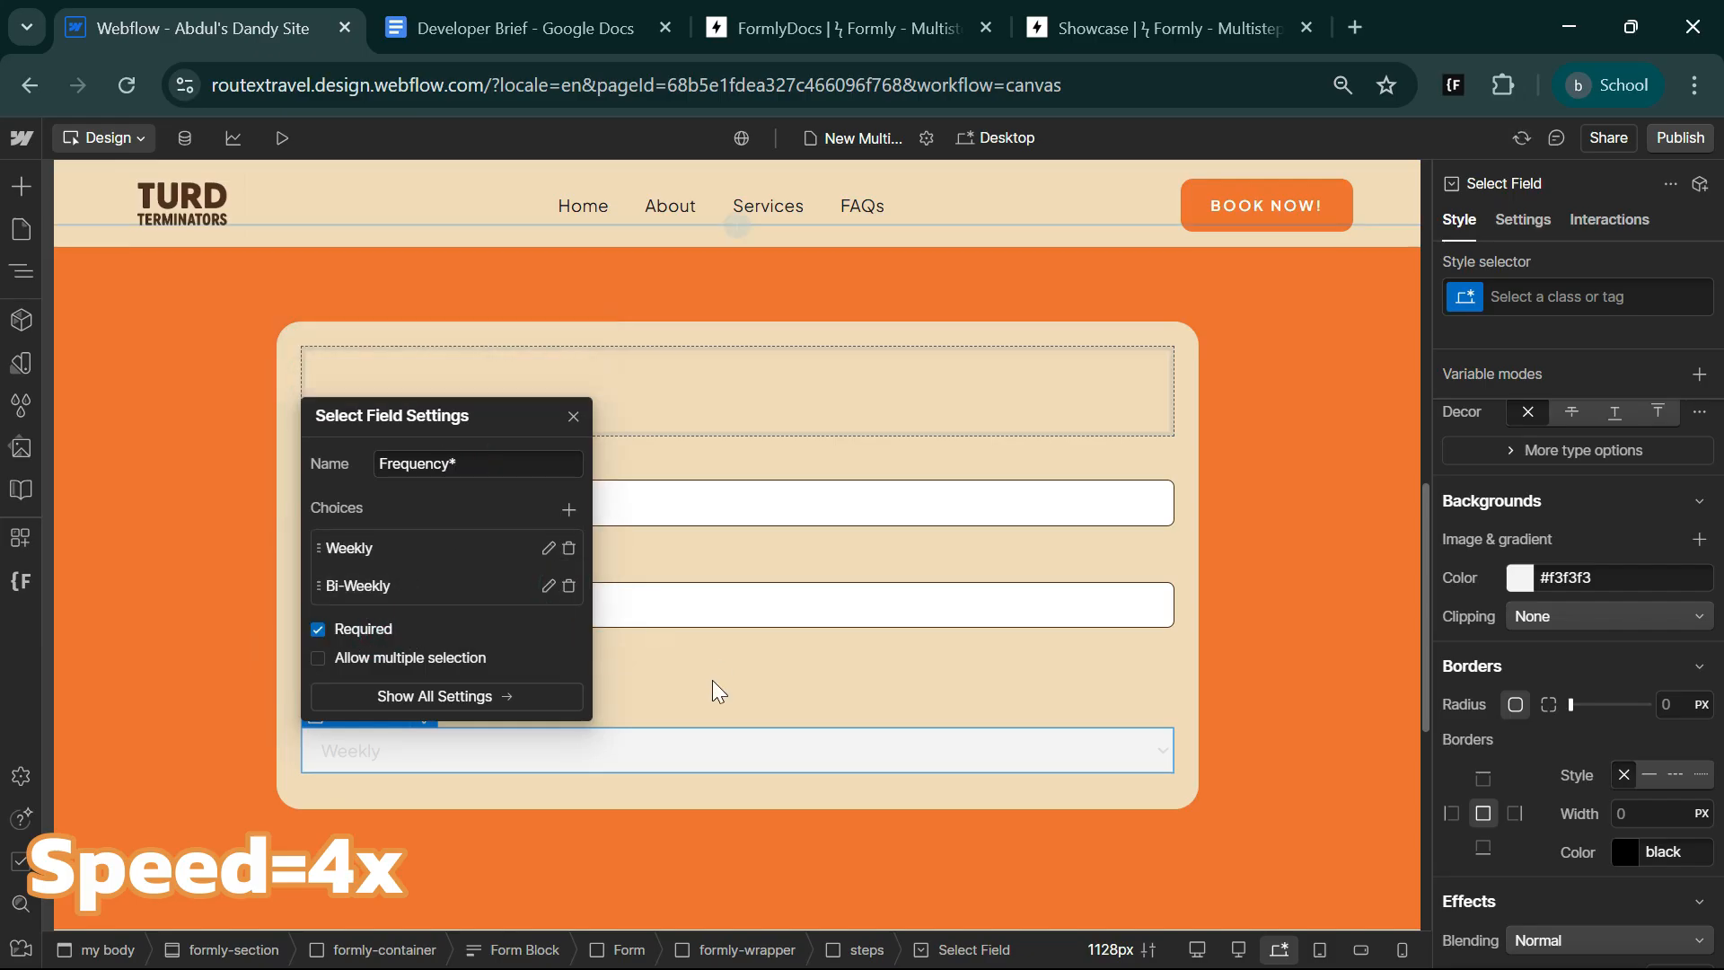
left_click(713, 691)
Change the label directly above the select field to Frequency *, using the field name copied from the Developer Brief.
left_click(414, 674)
left_click(521, 29)
double_click(653, 581)
key("ctrl+c")
left_click(235, 28)
left_click_drag(398, 781, 347, 775)
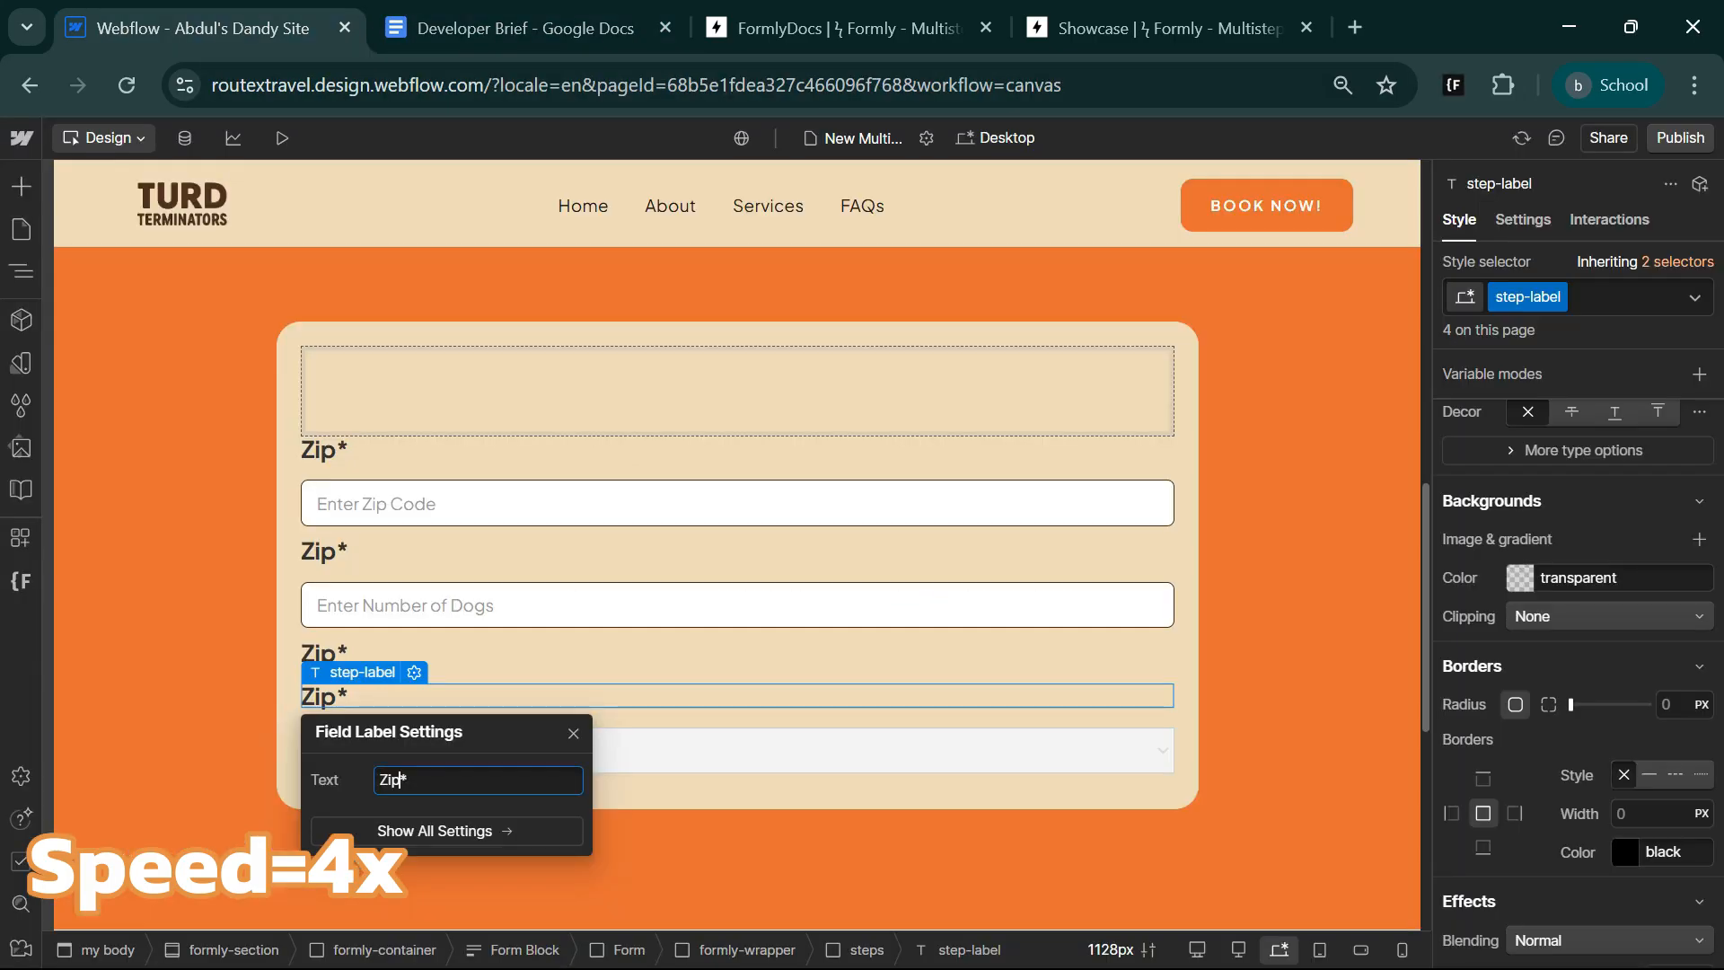
key("ctrl+v")
key("Left")
key("Left")
key("Left")
key("Left")
key("Left")
key("Left")
key("Left")
key("Left")
key("Left")
key("BackSpace")
type("F")
left_click(350, 614)
Move the spare Zip* label from above the Frequency label to below the select field.
key("ctrl+Tab")
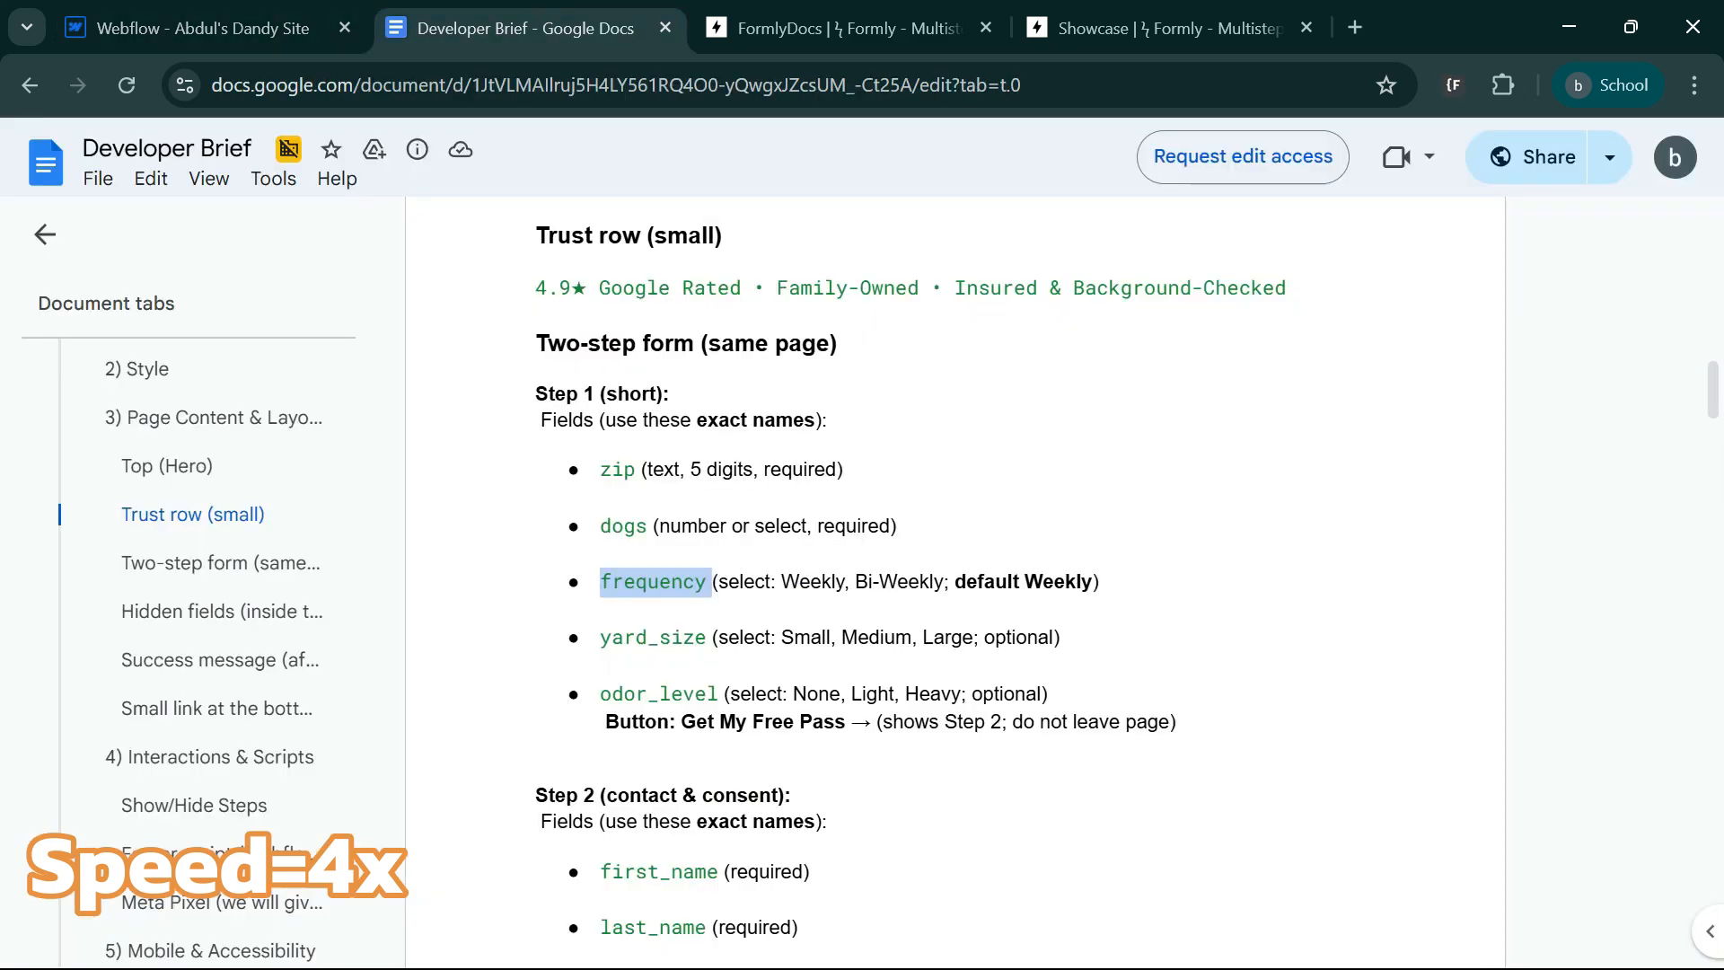
key("ctrl+shift+Tab")
left_click(315, 660)
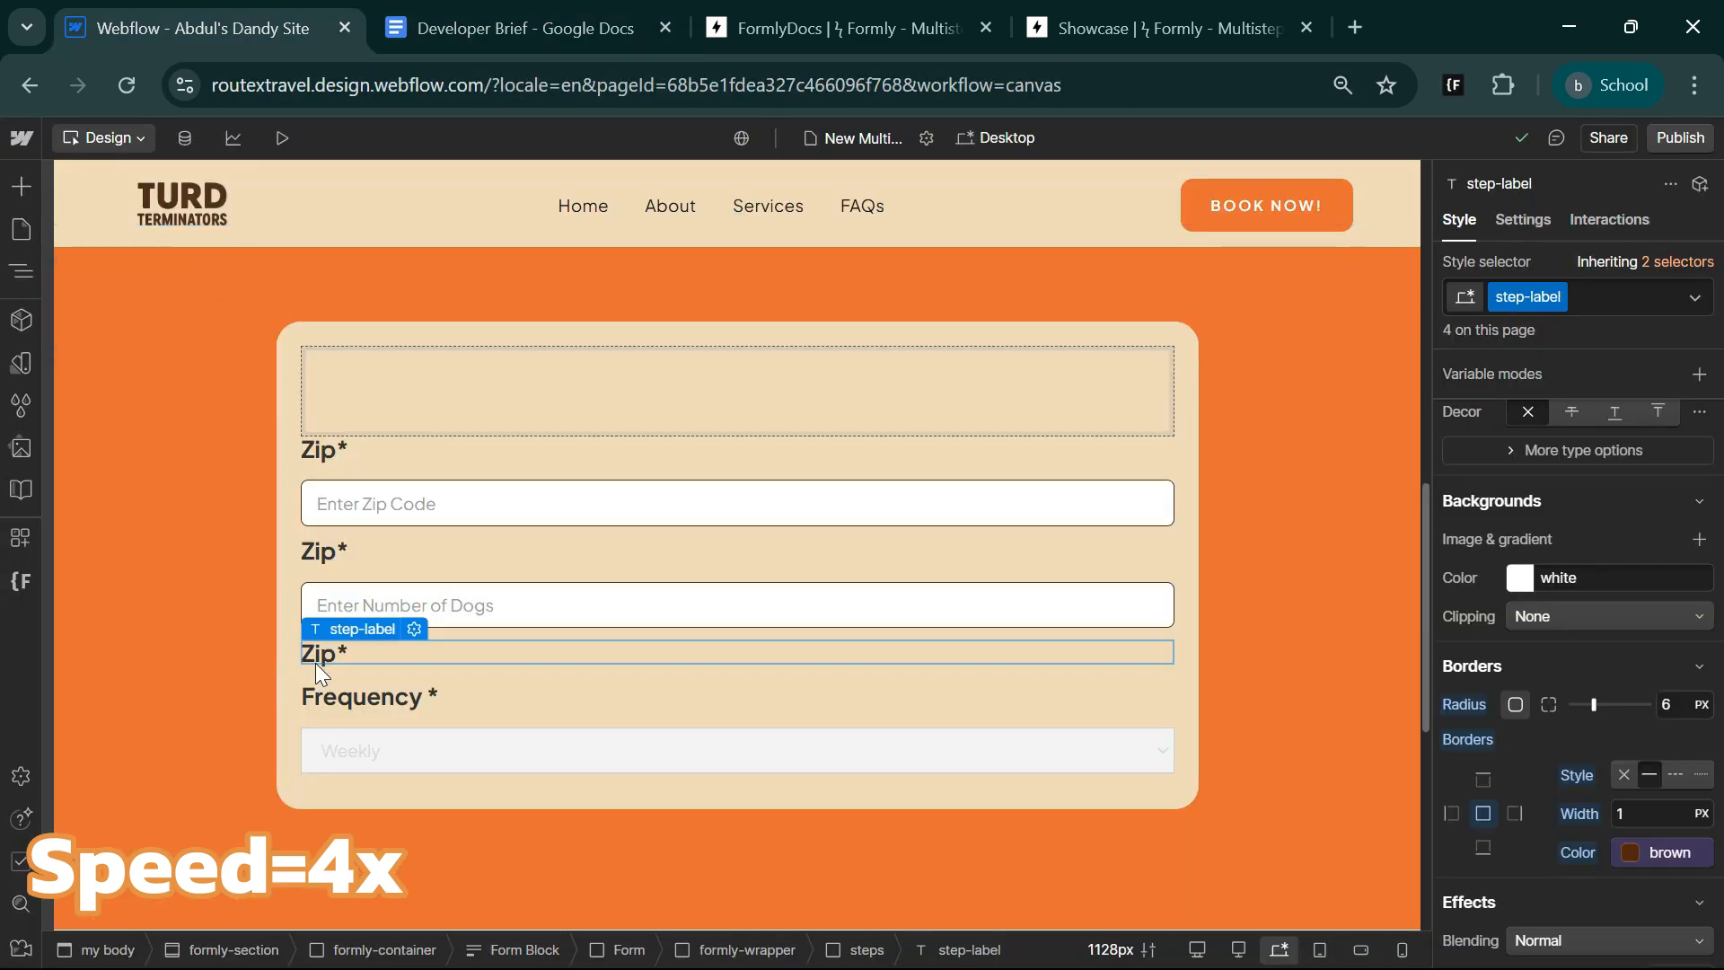
left_click(20, 273)
left_click_drag(192, 659, 186, 725)
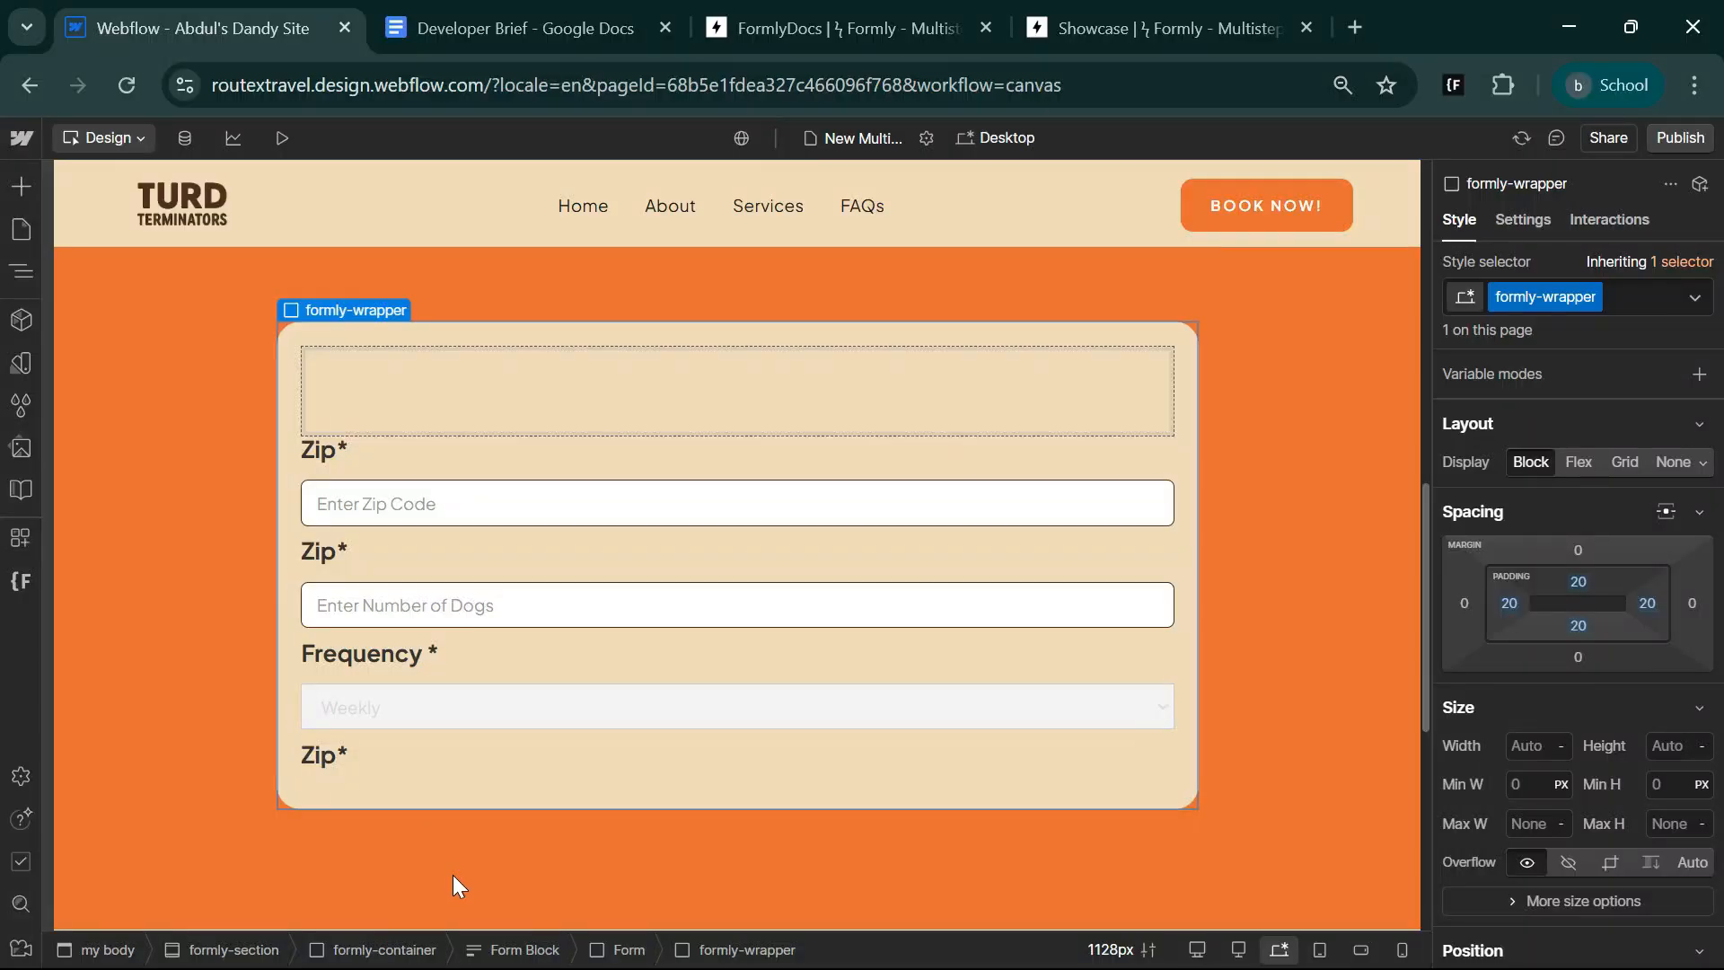
Change the text of the label below the select field to Services*.
left_click(316, 758)
left_click(415, 730)
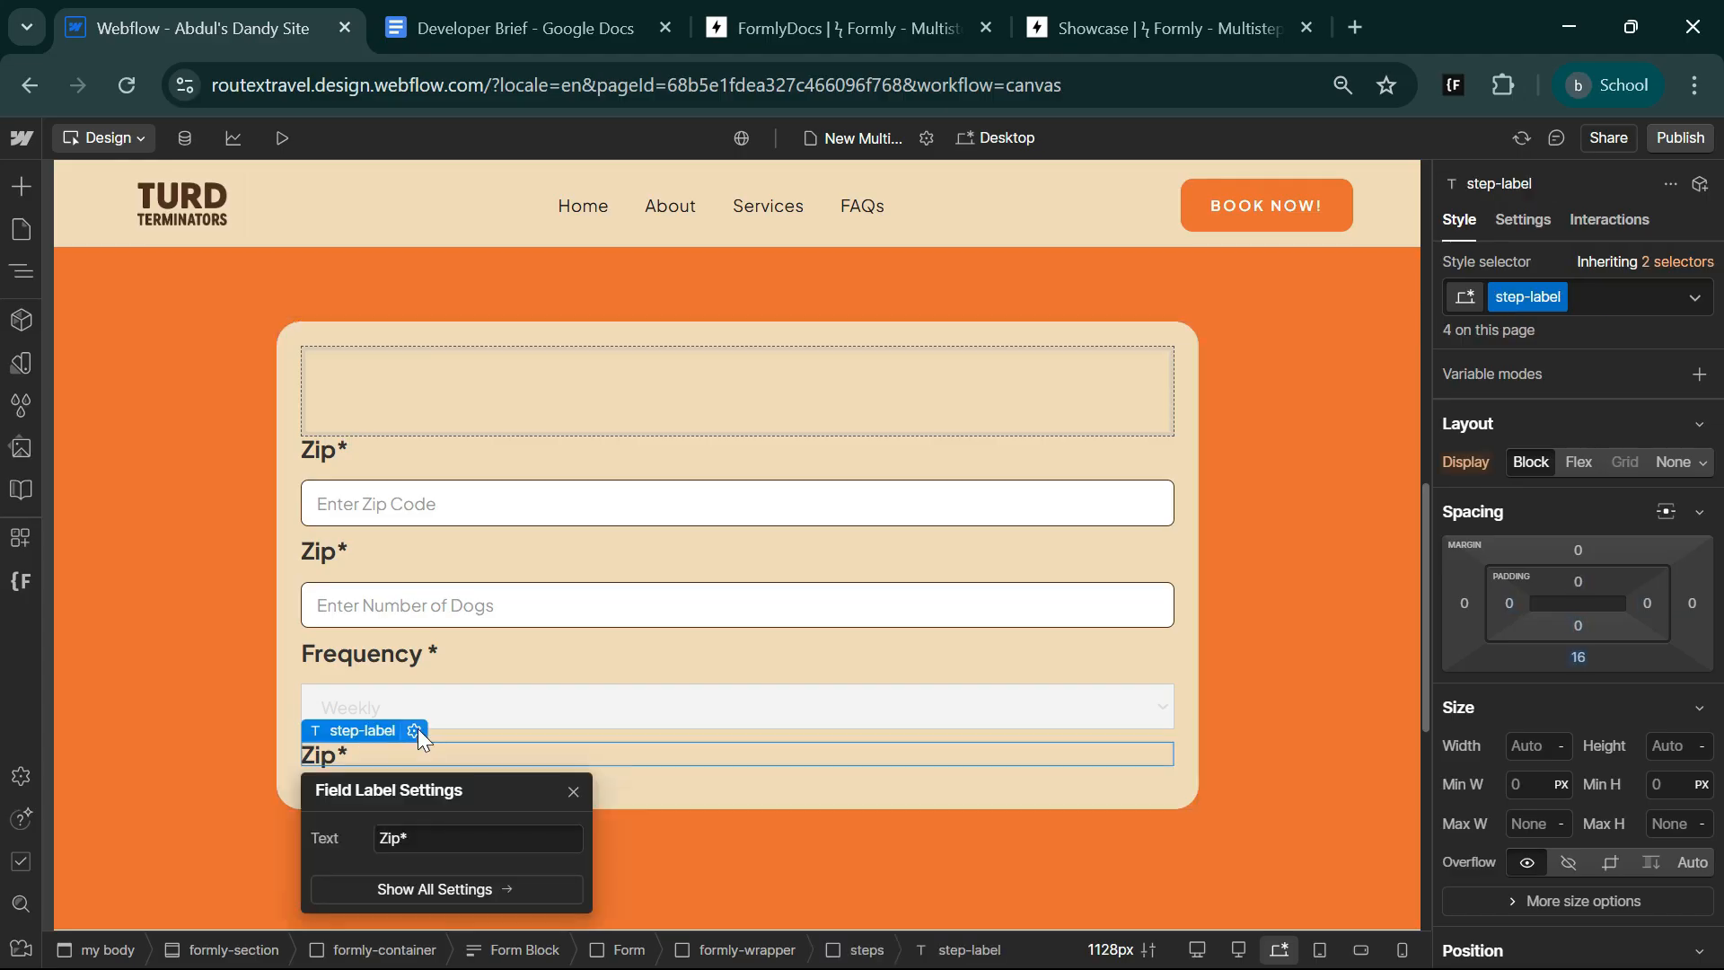
left_click(439, 835)
key("ctrl+a")
key("Left")
type("Service")
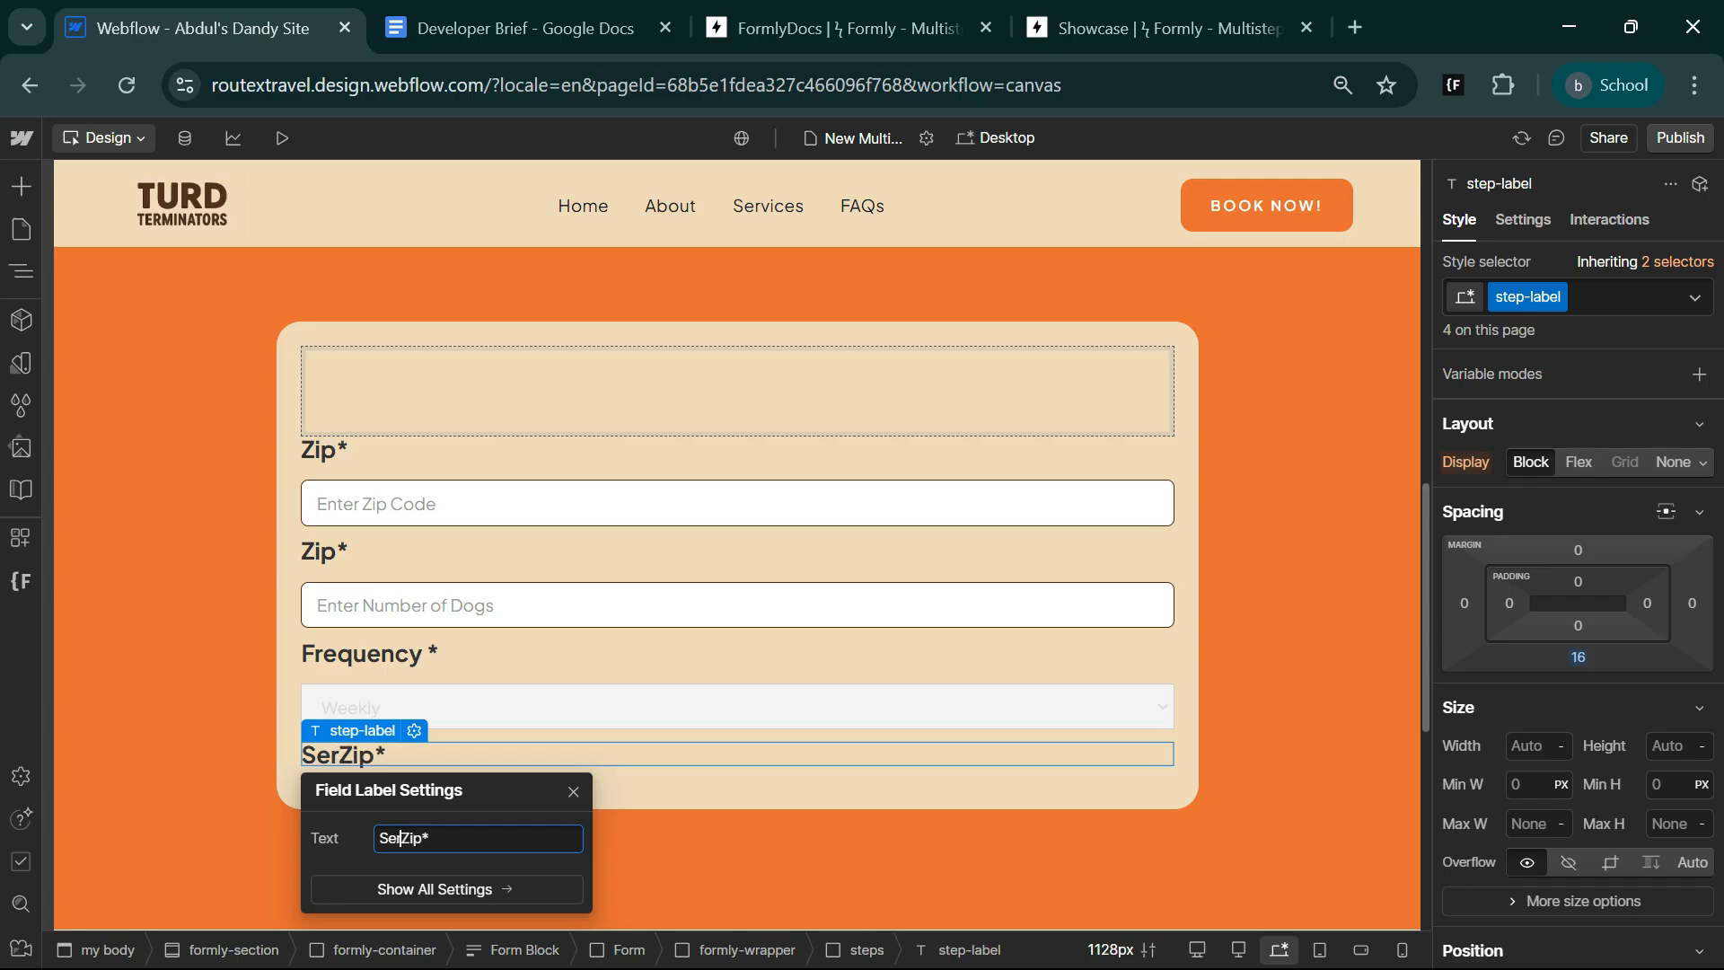
type("s")
key("Delete")
key("Delete")
key("Delete")
Add a Checkbox element below the Services* label.
key("ctrl+e")
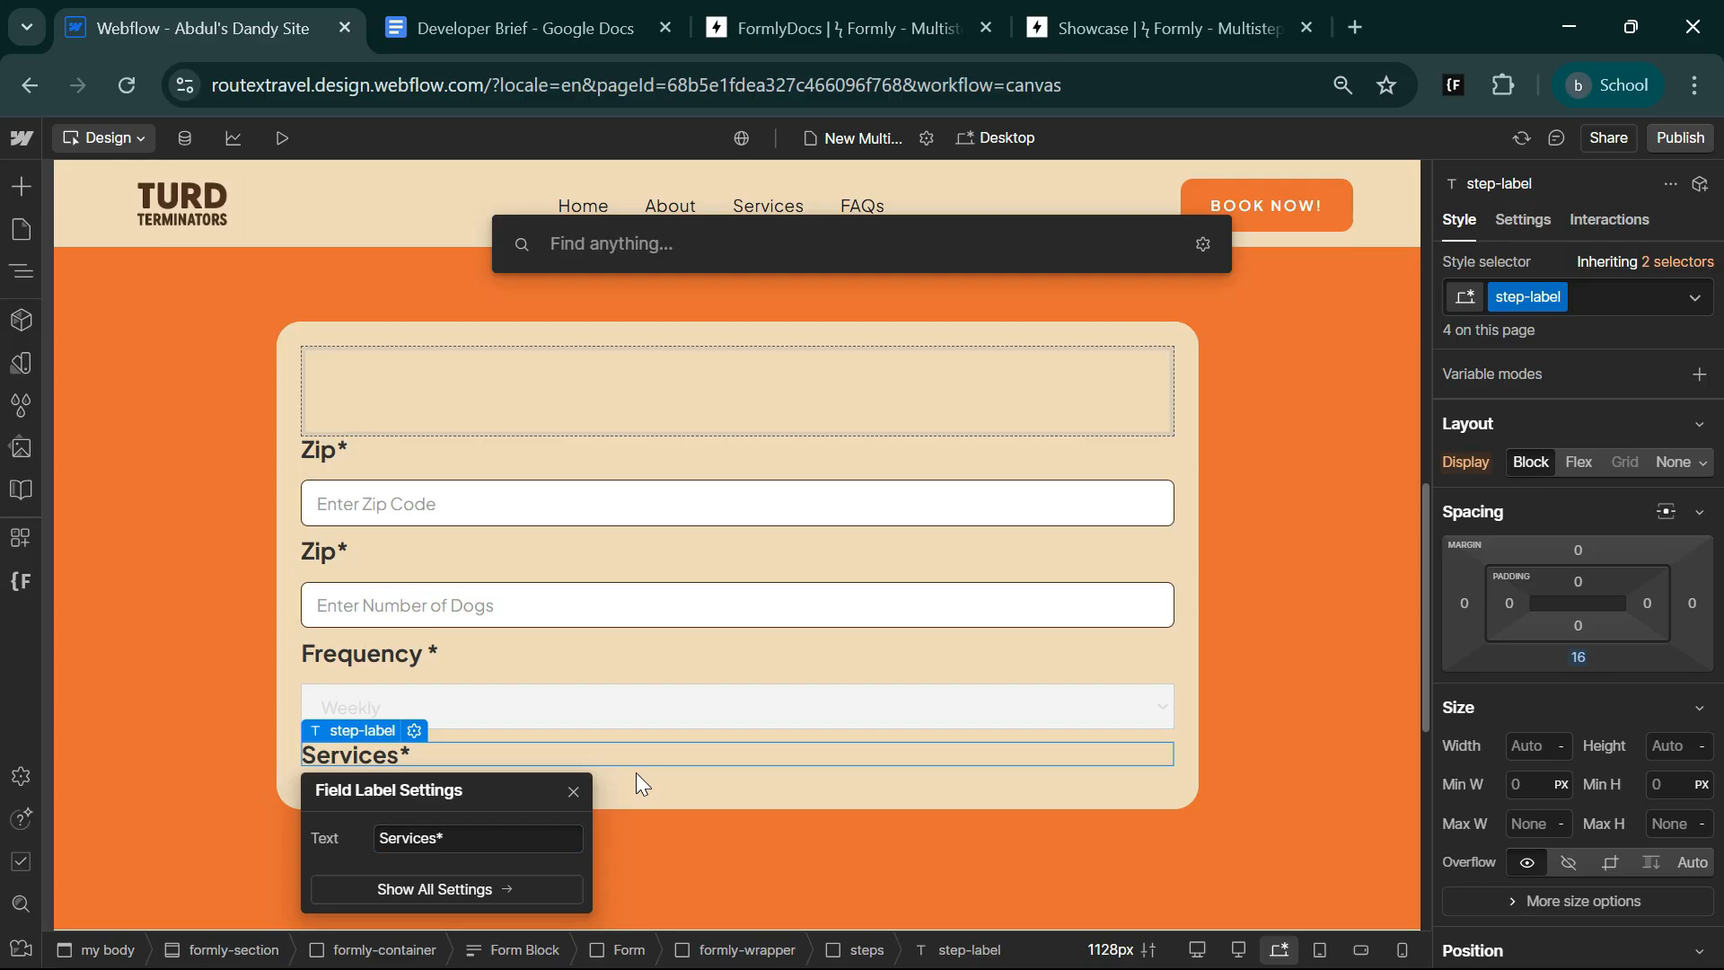
type("ch")
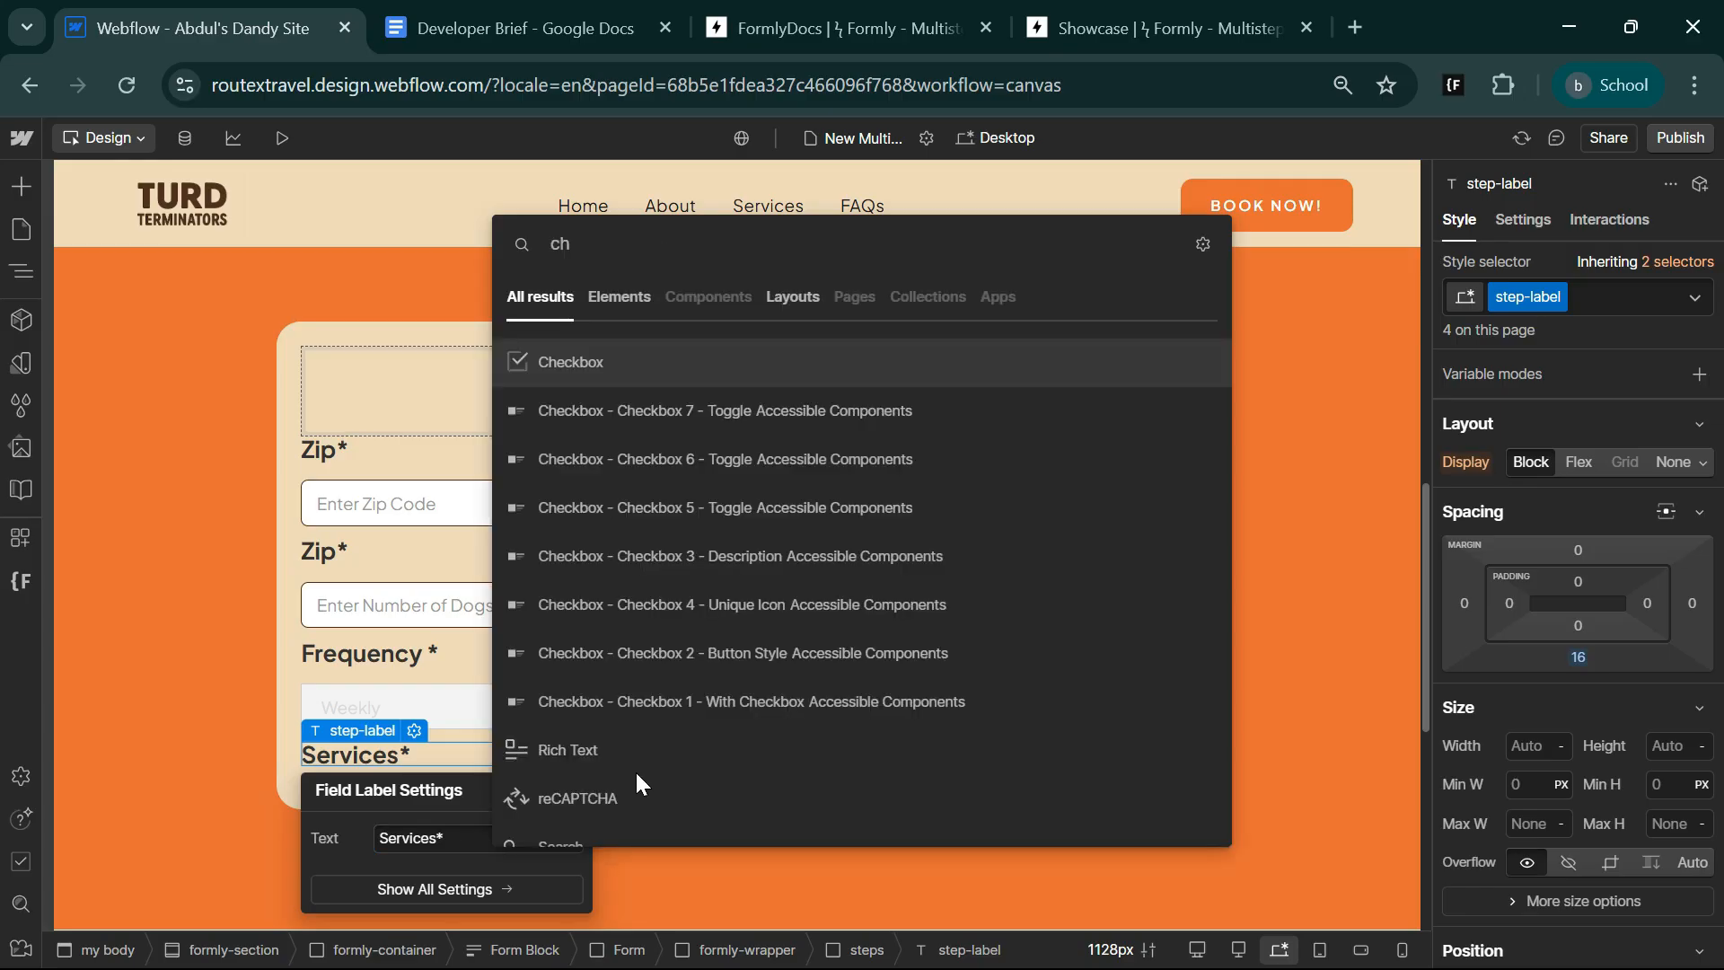
key("Return")
Wrap the checkbox in a Div Block with the class checkbox-flexx, a horizontal flex layout with 20 px gap and 100% width.
right_click(588, 799)
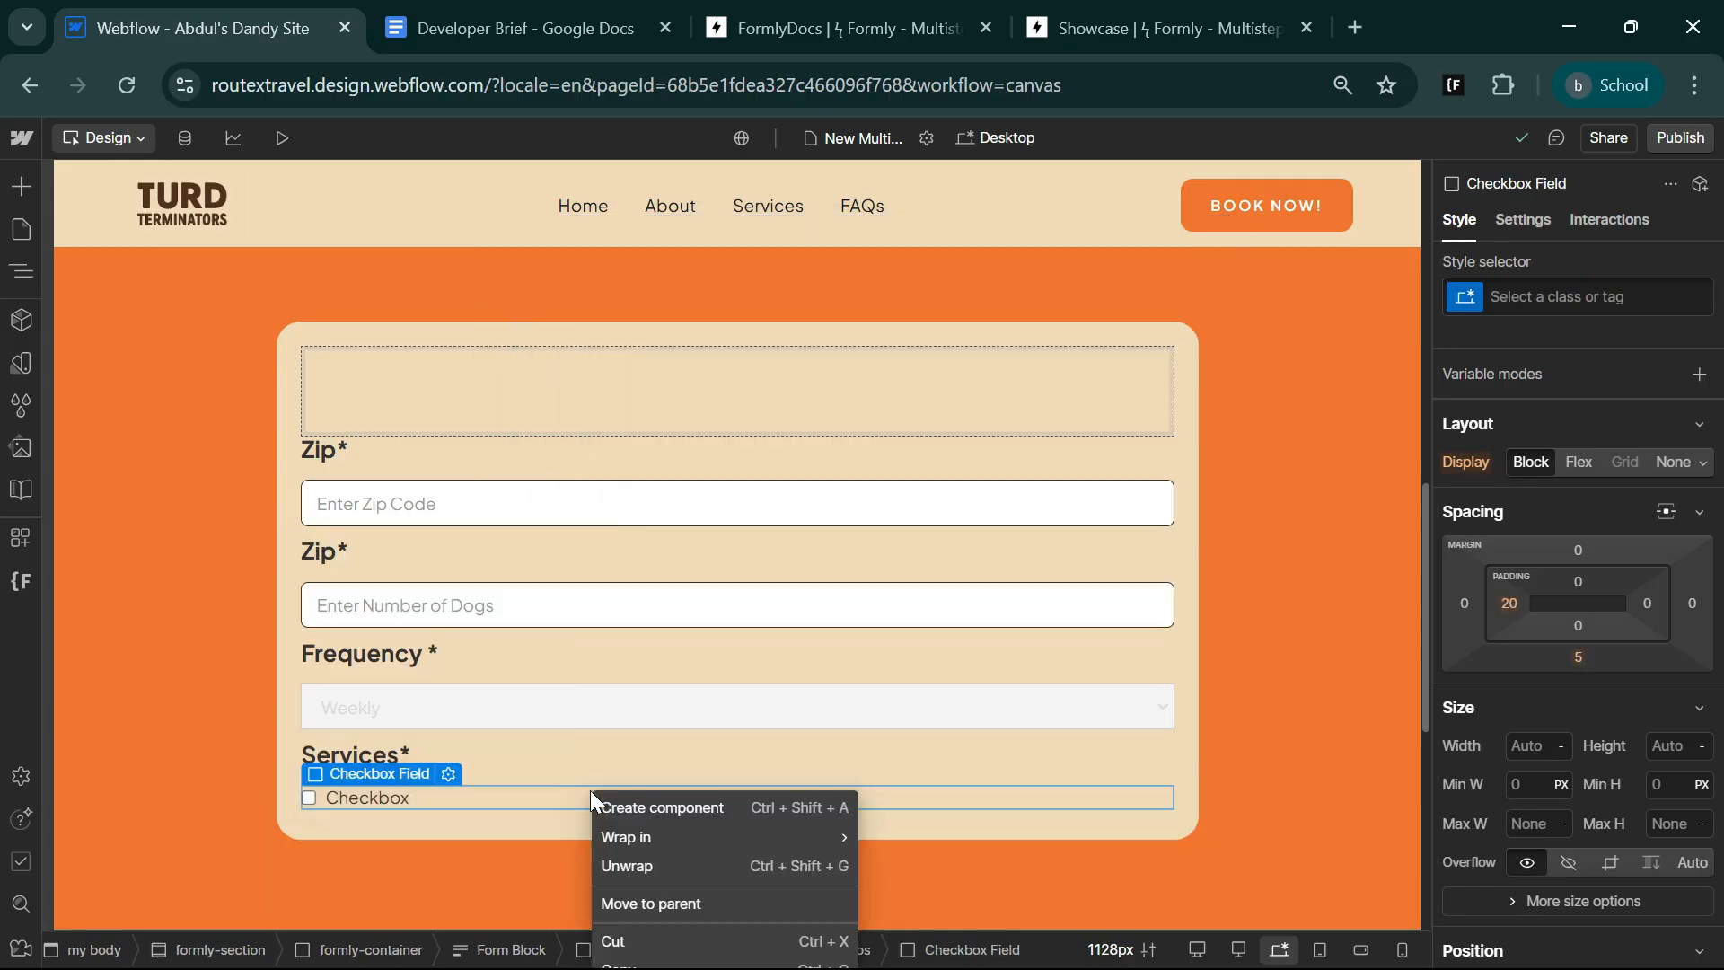
mouse_move(795, 487)
left_click(923, 492)
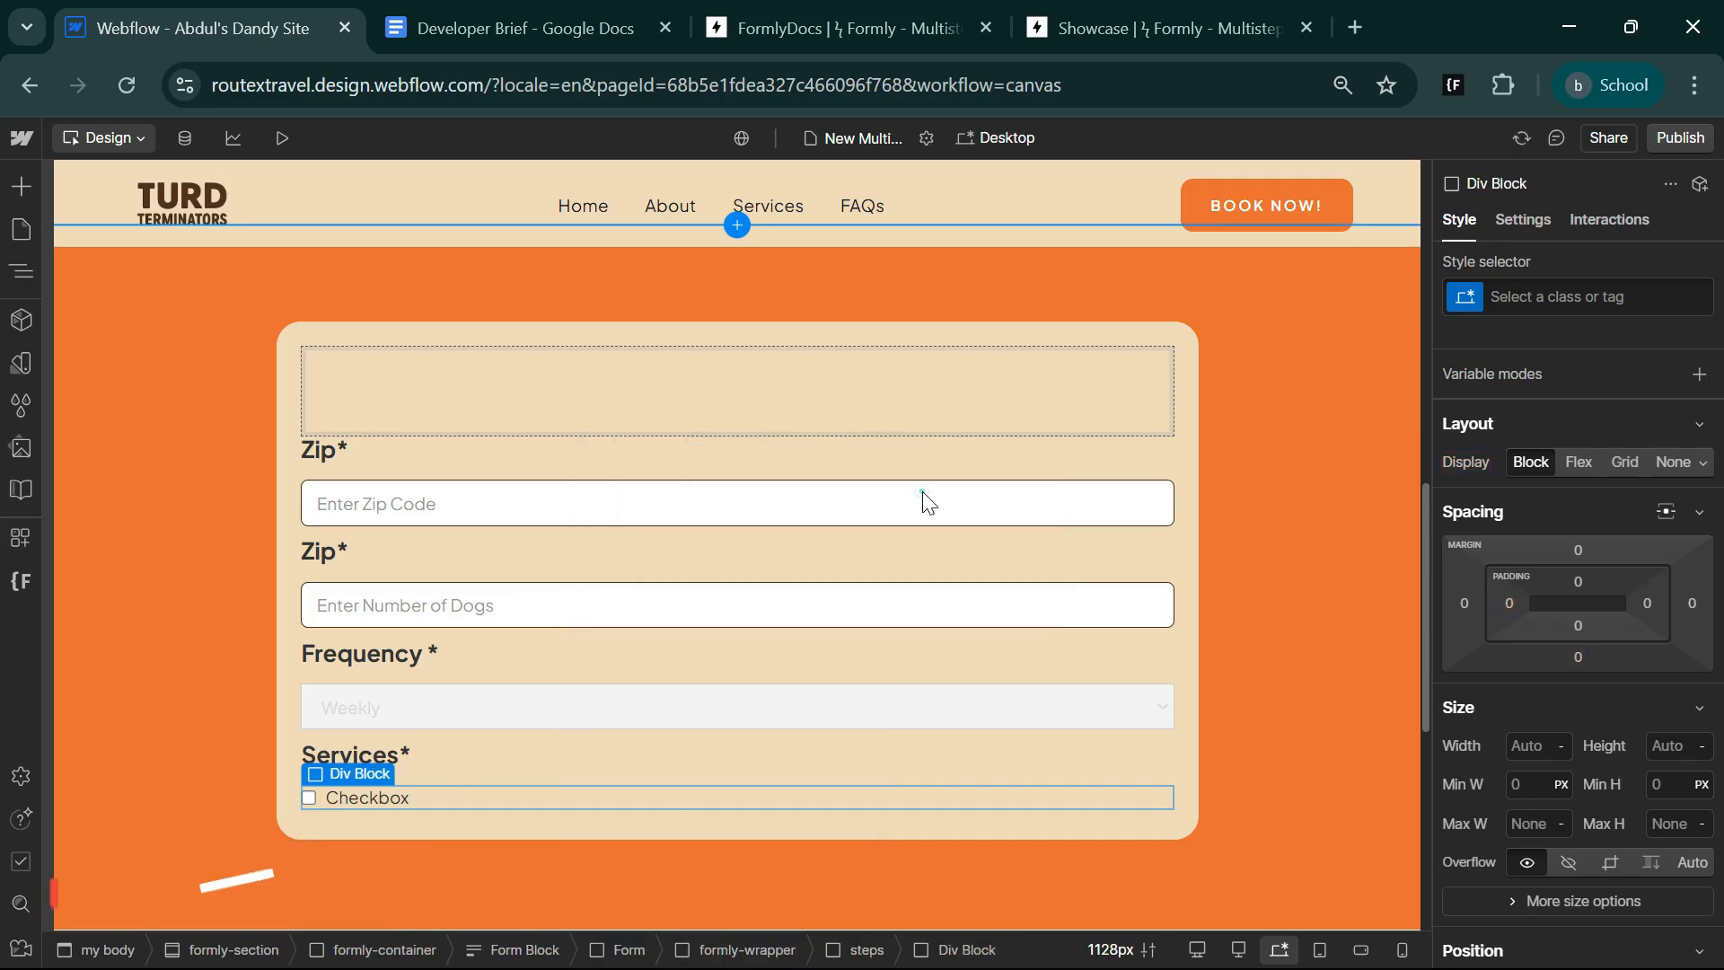
left_click(1607, 301)
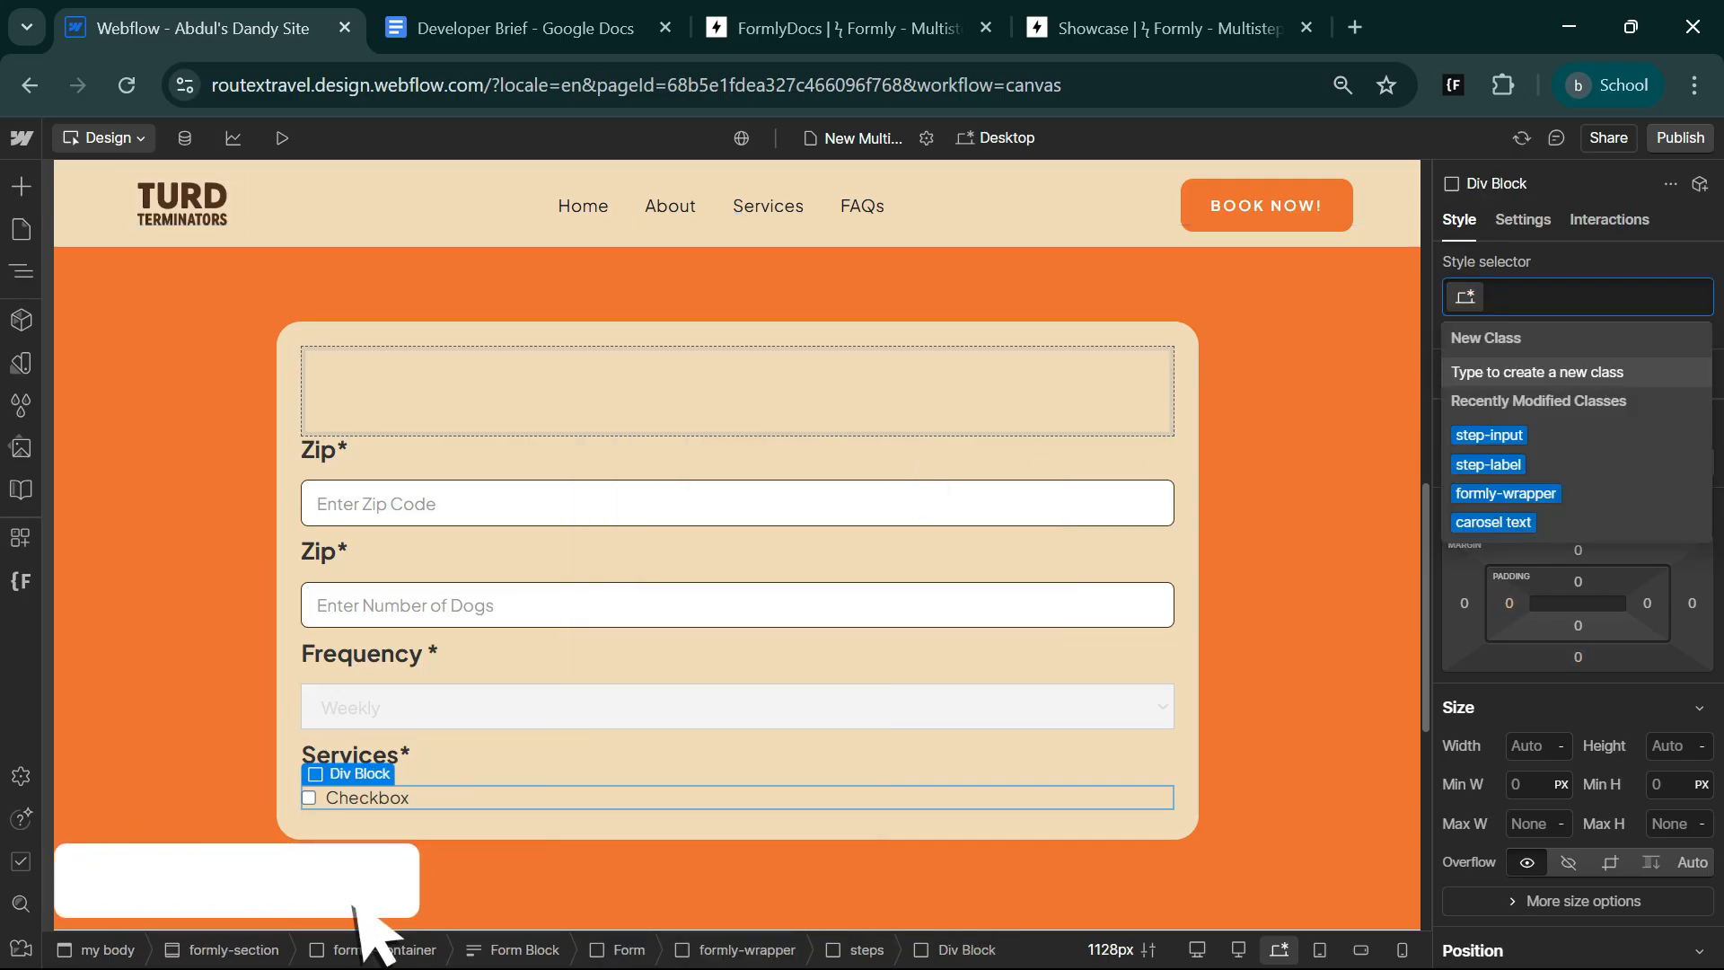
type("checkbox-flexx")
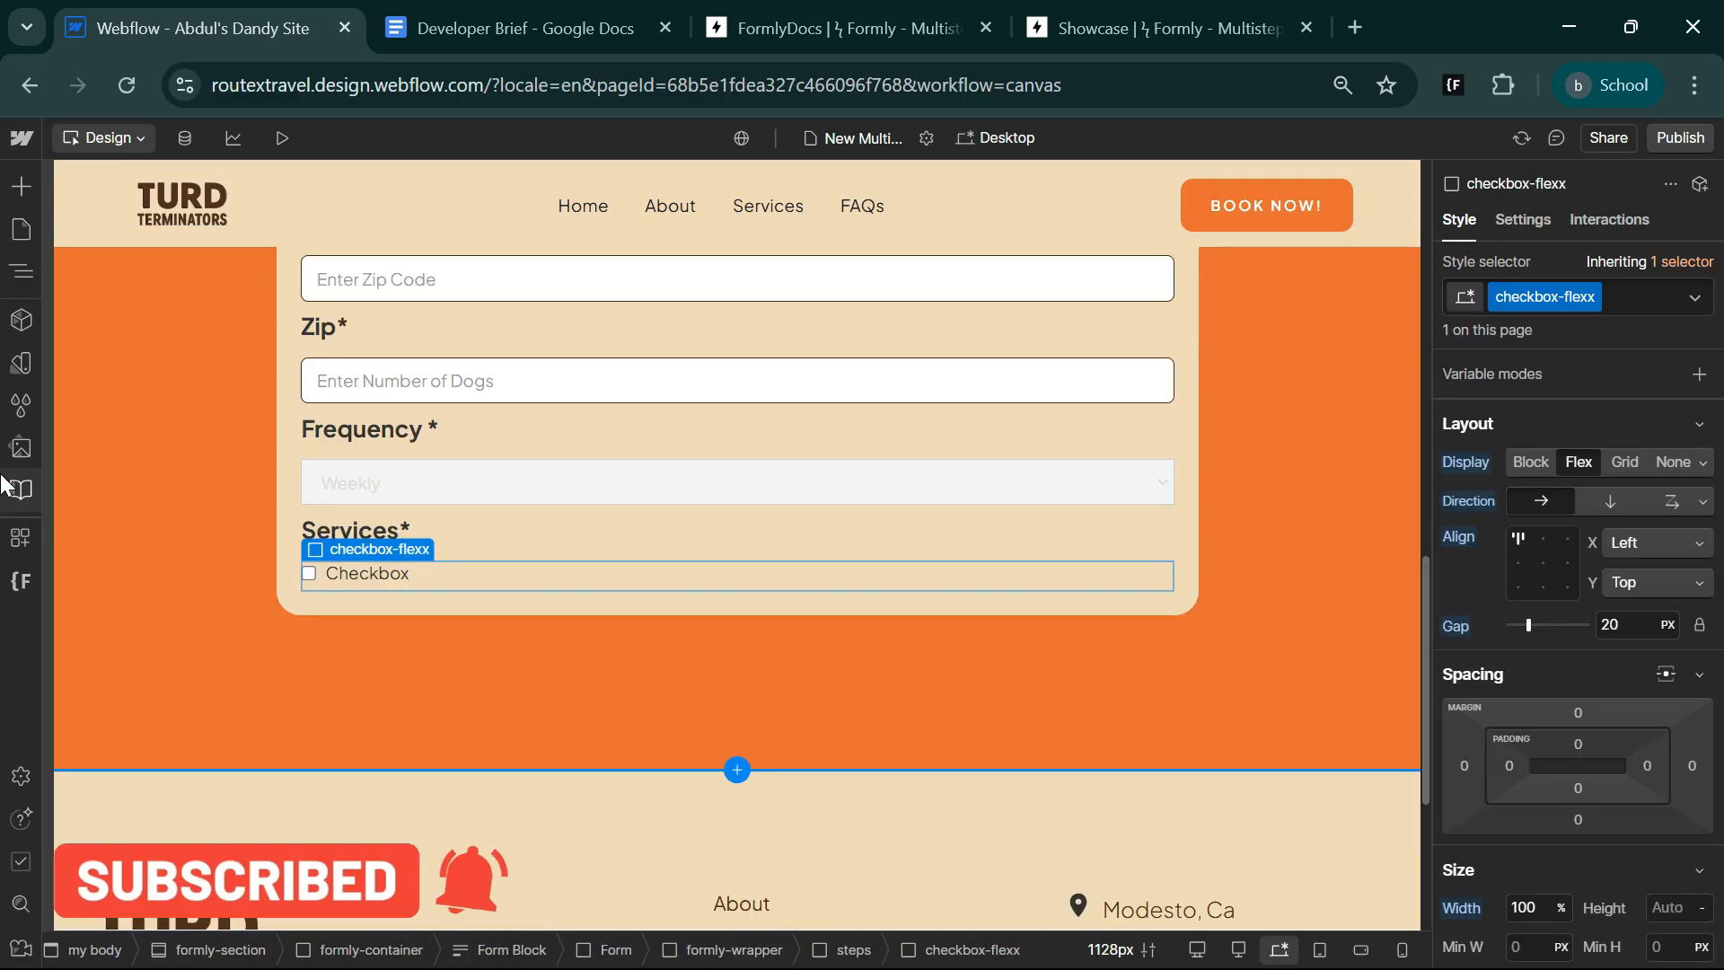
Duplicate the Checkbox Field inside checkbox-flexx three times.
left_click(21, 271)
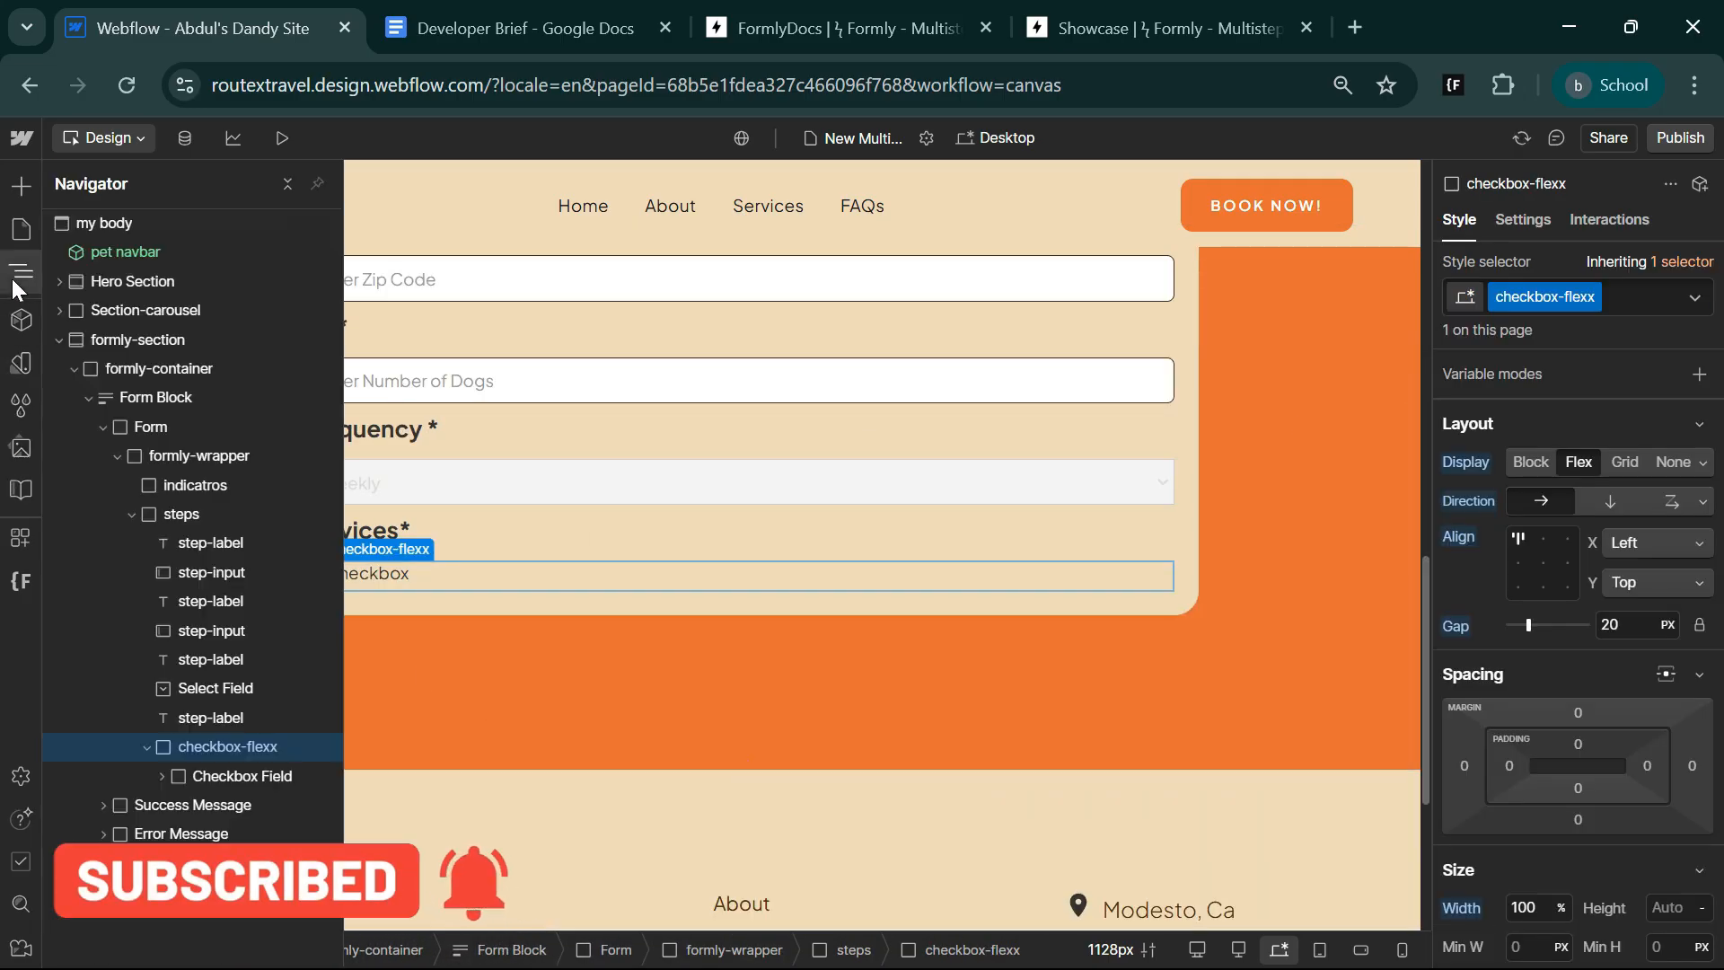
left_click(245, 774)
key("ctrl+d")
key("ctrl+d")
key("ctrl+d")
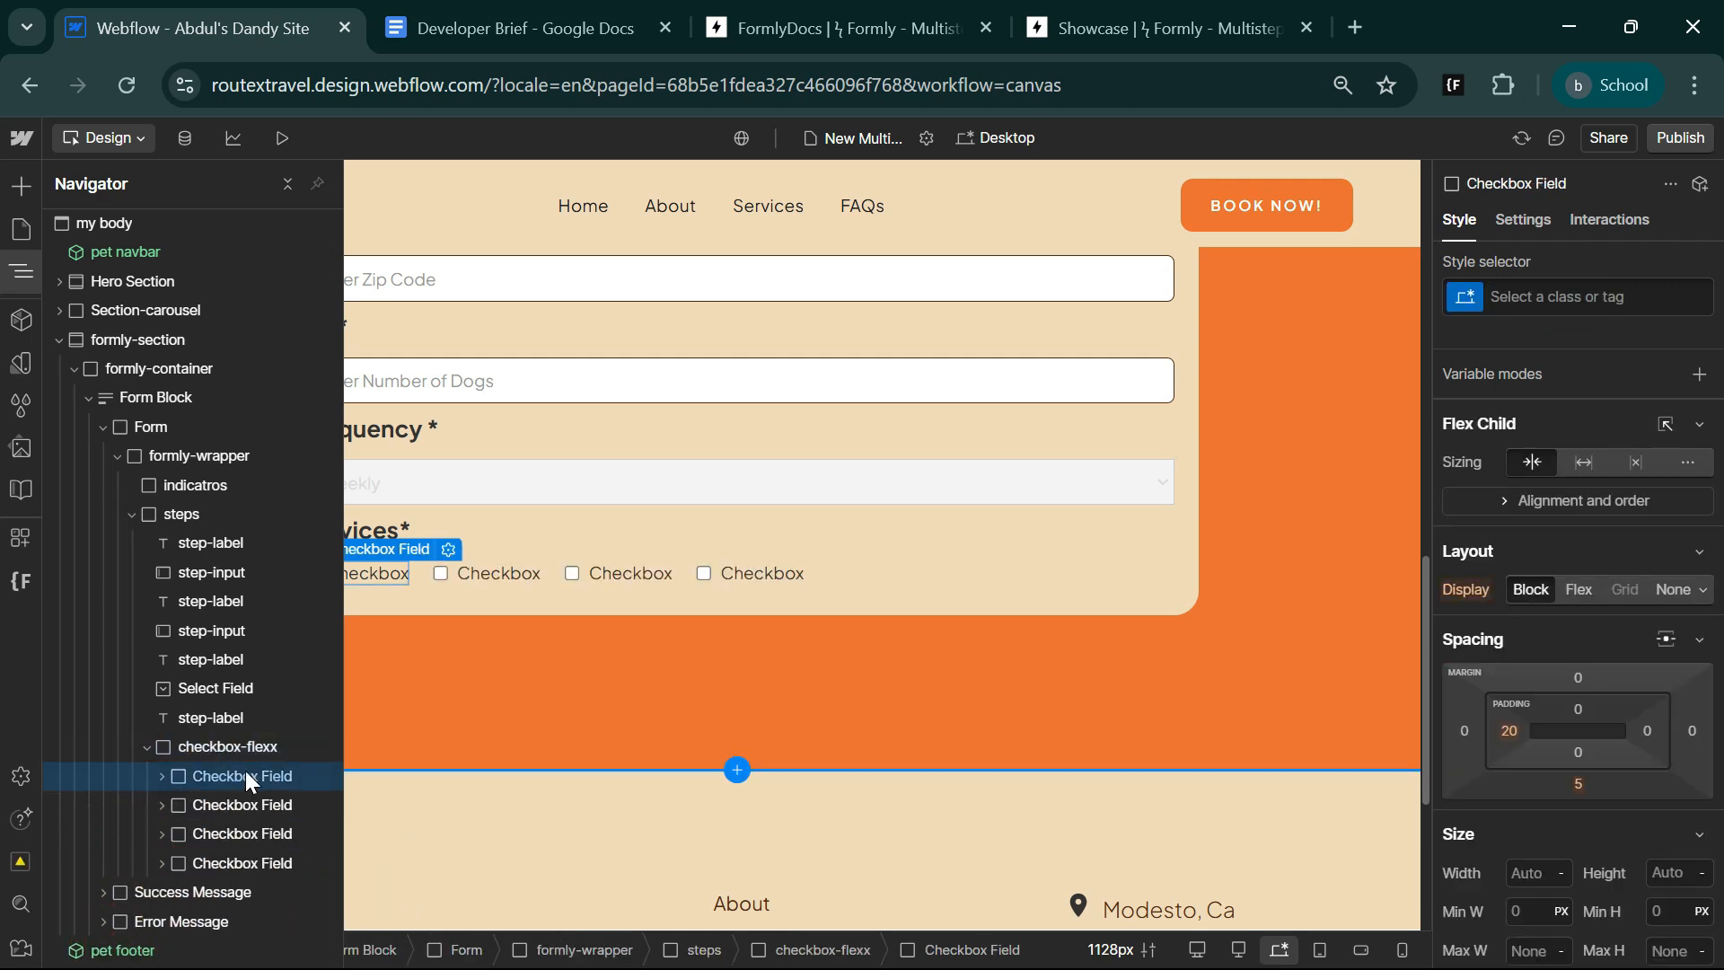
left_click(21, 271)
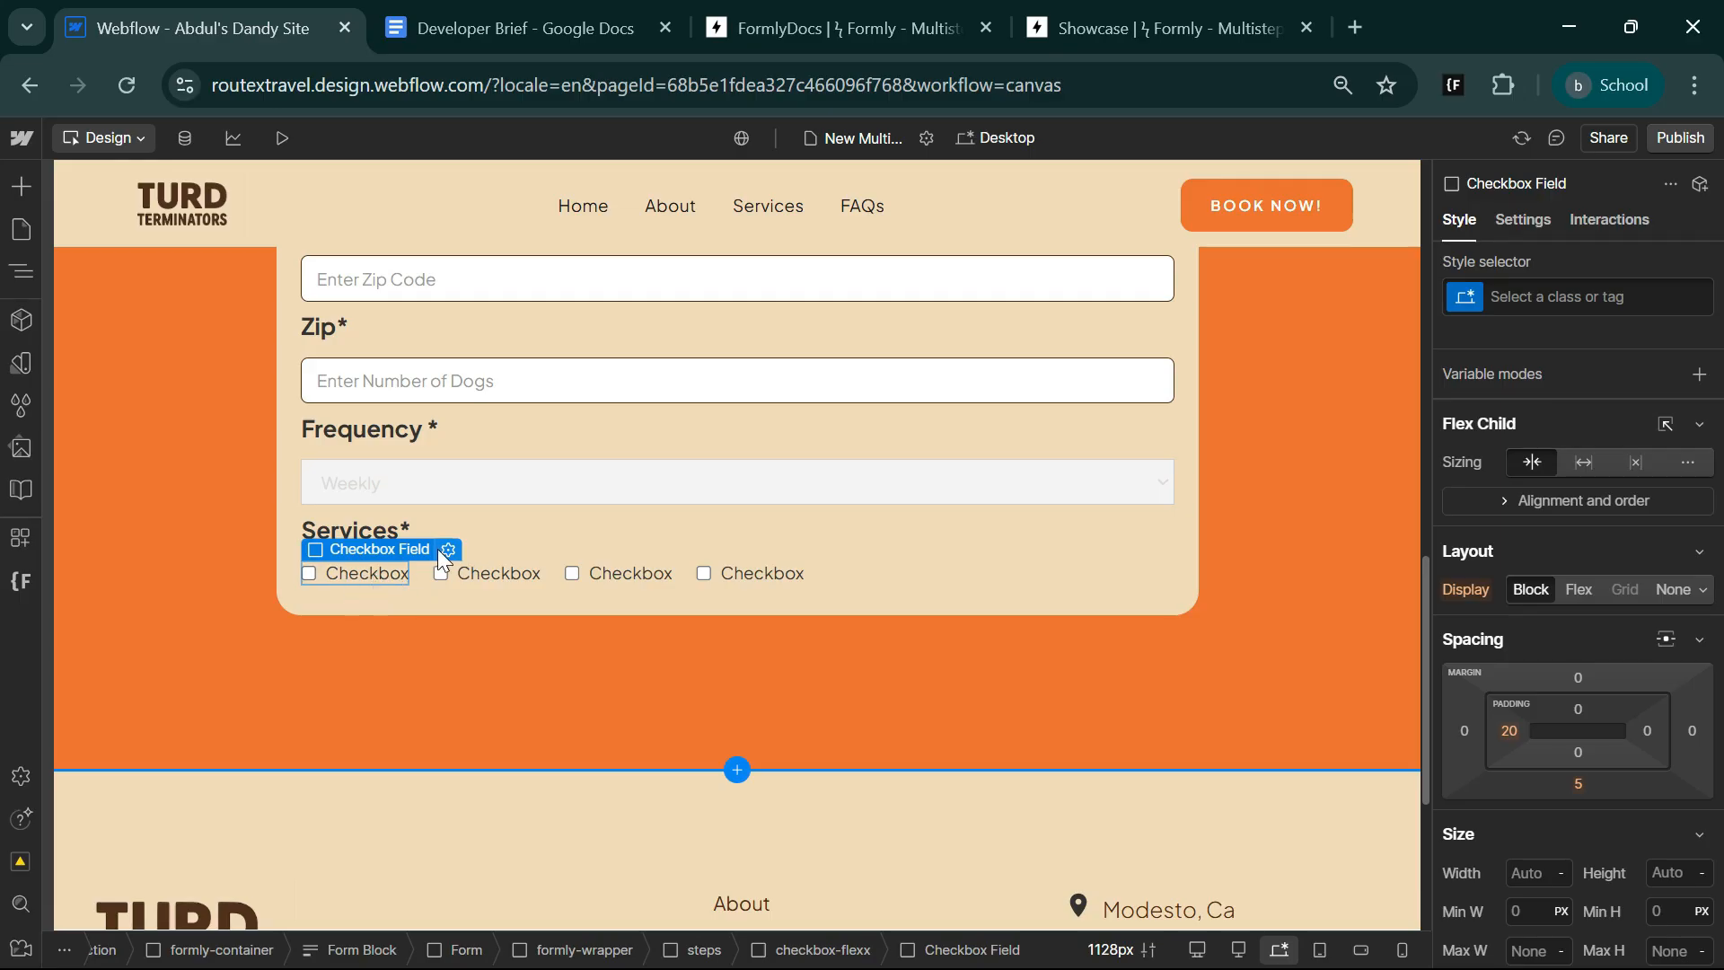
Set the label text of the first two checkboxes under Services* to Lawn Check and Sanitizing.
left_click(361, 569)
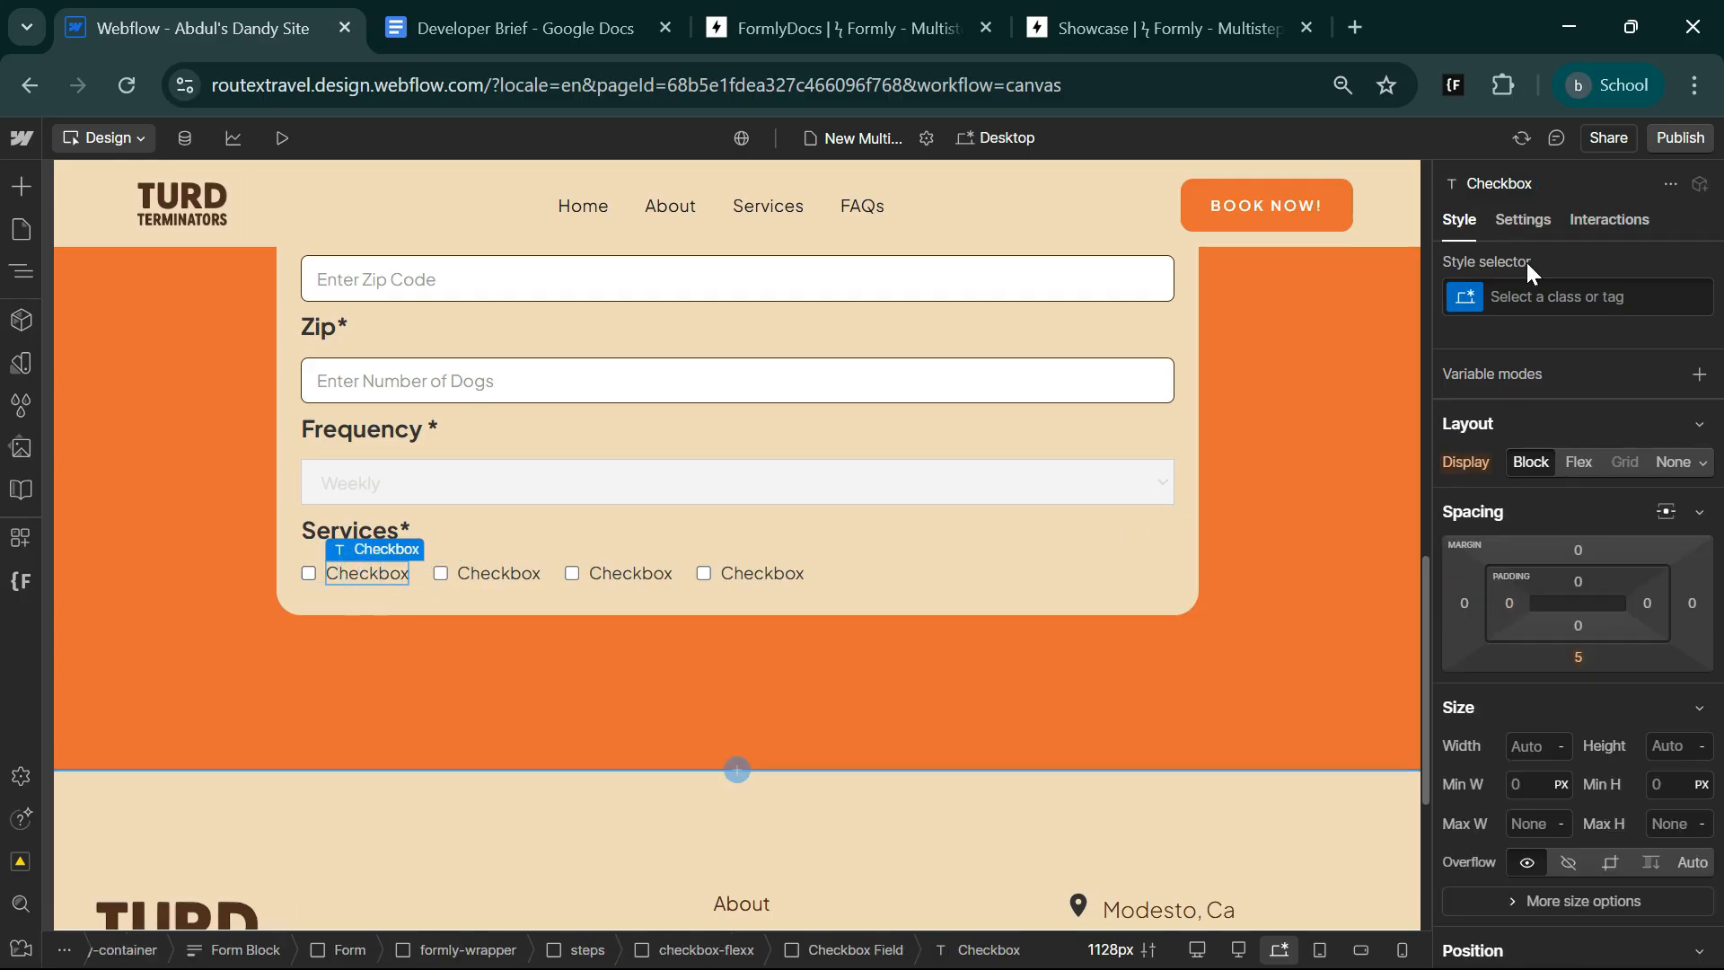
left_click(1525, 222)
double_click(1546, 707)
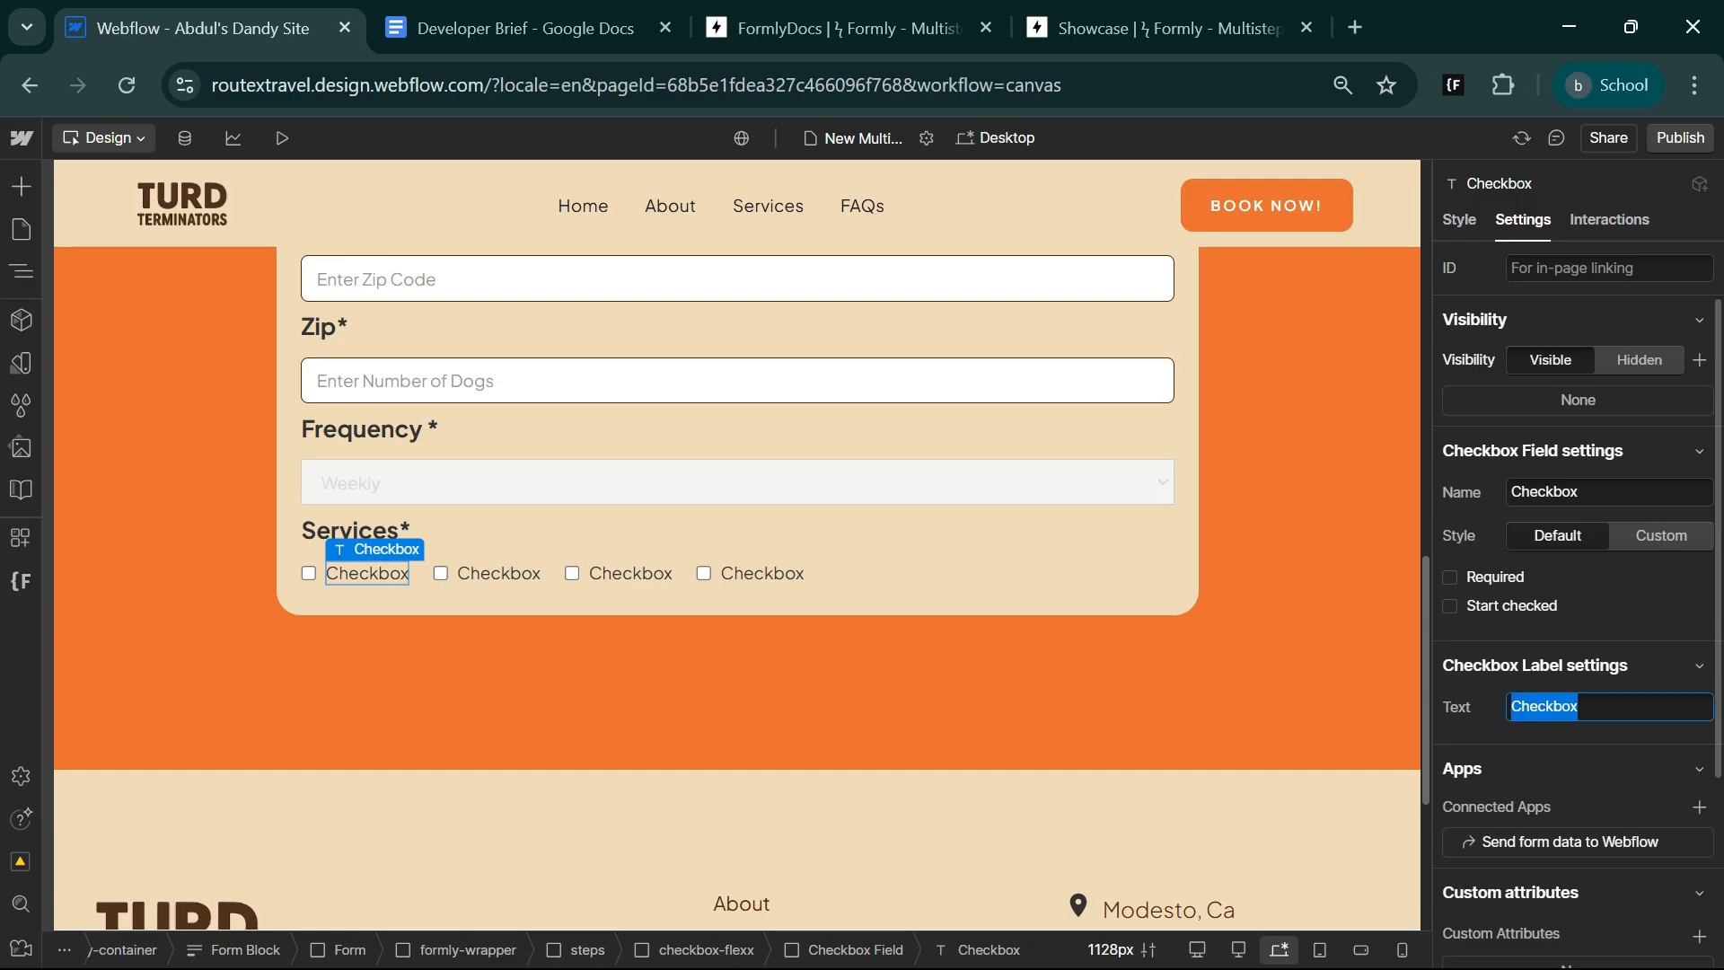
key("super+v")
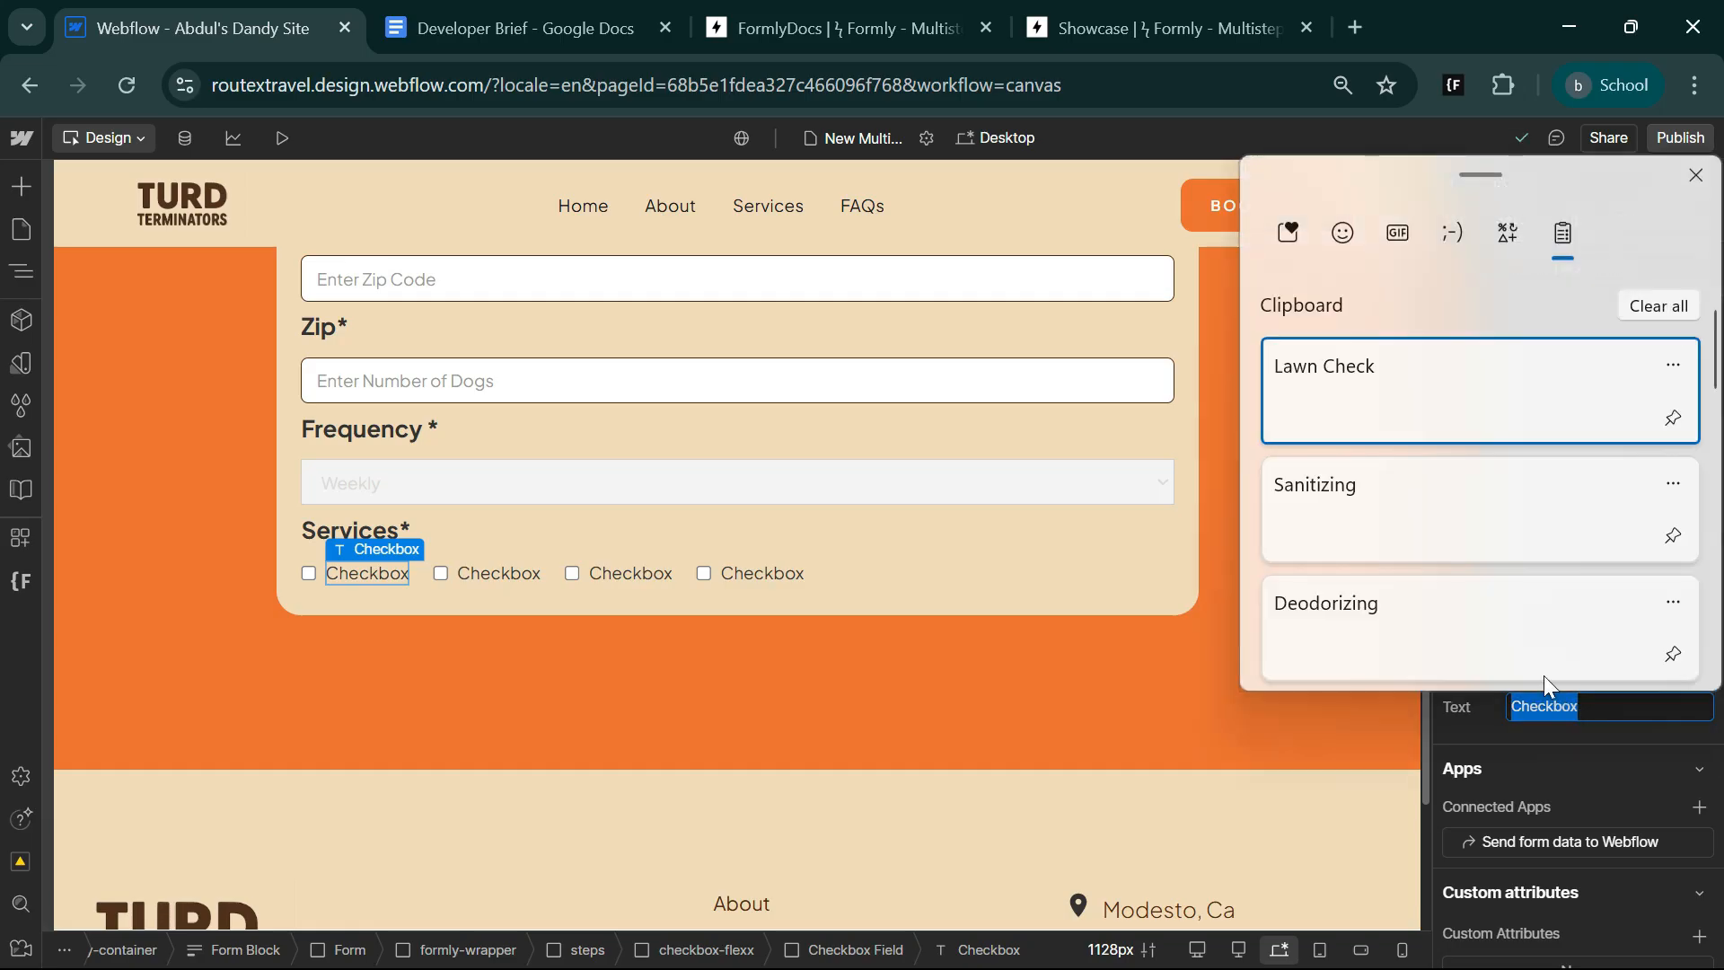
left_click(1367, 377)
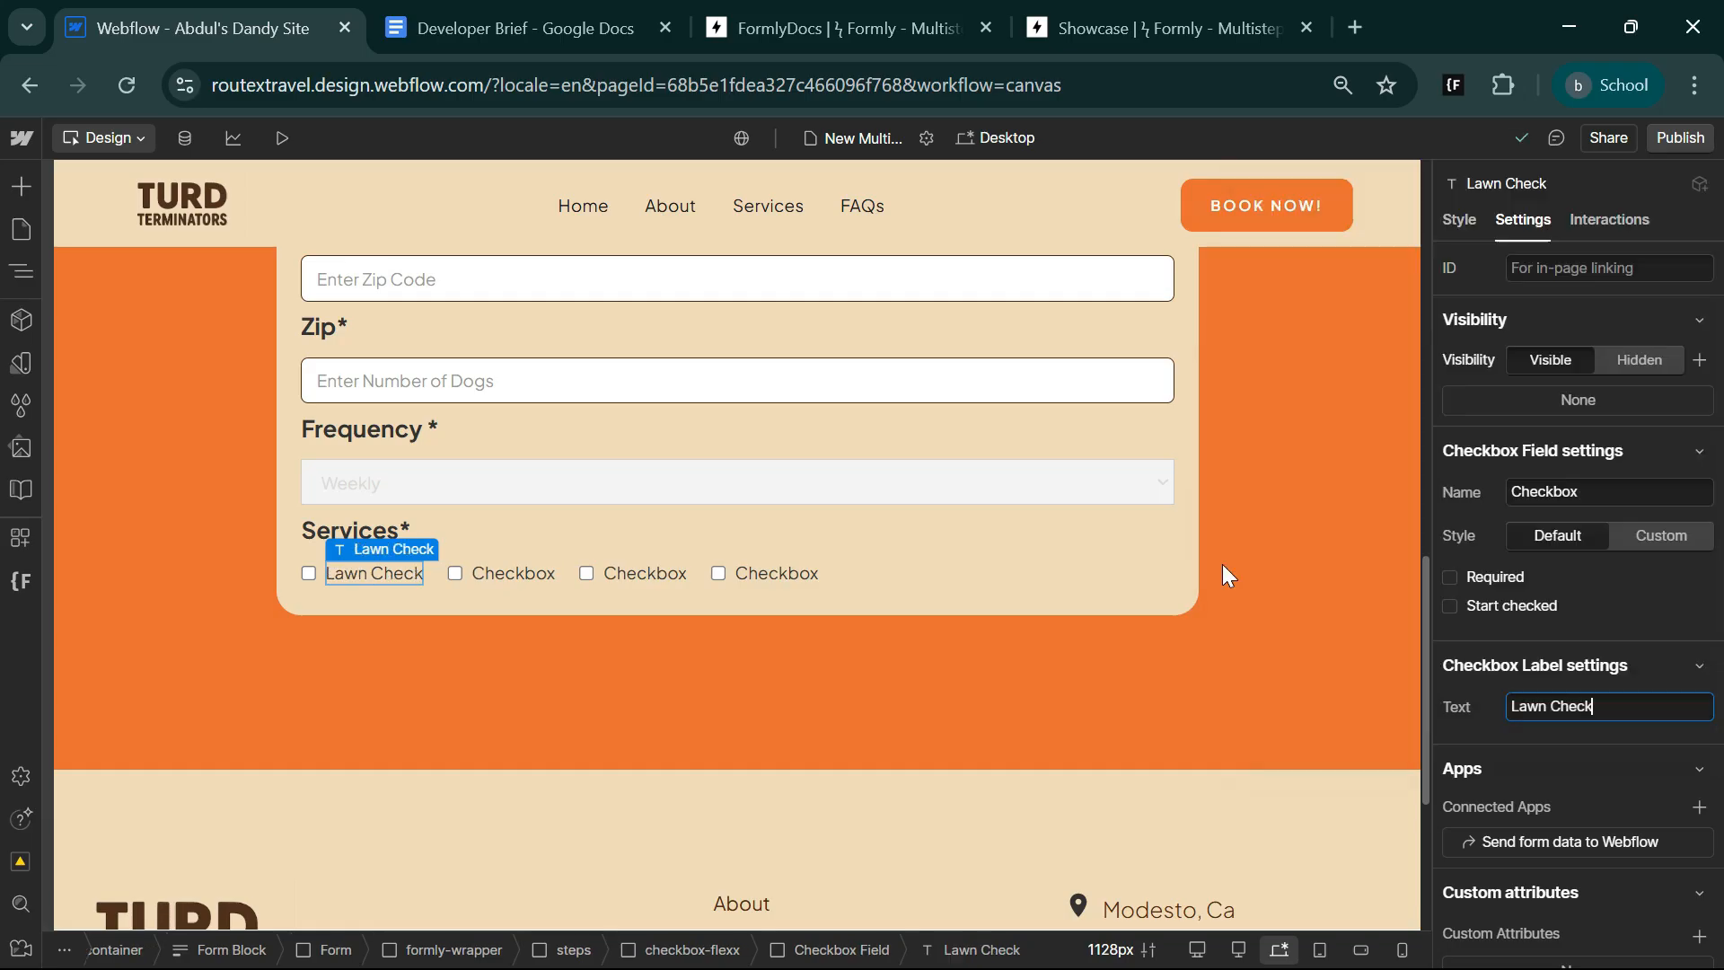
left_click(510, 571)
double_click(1607, 707)
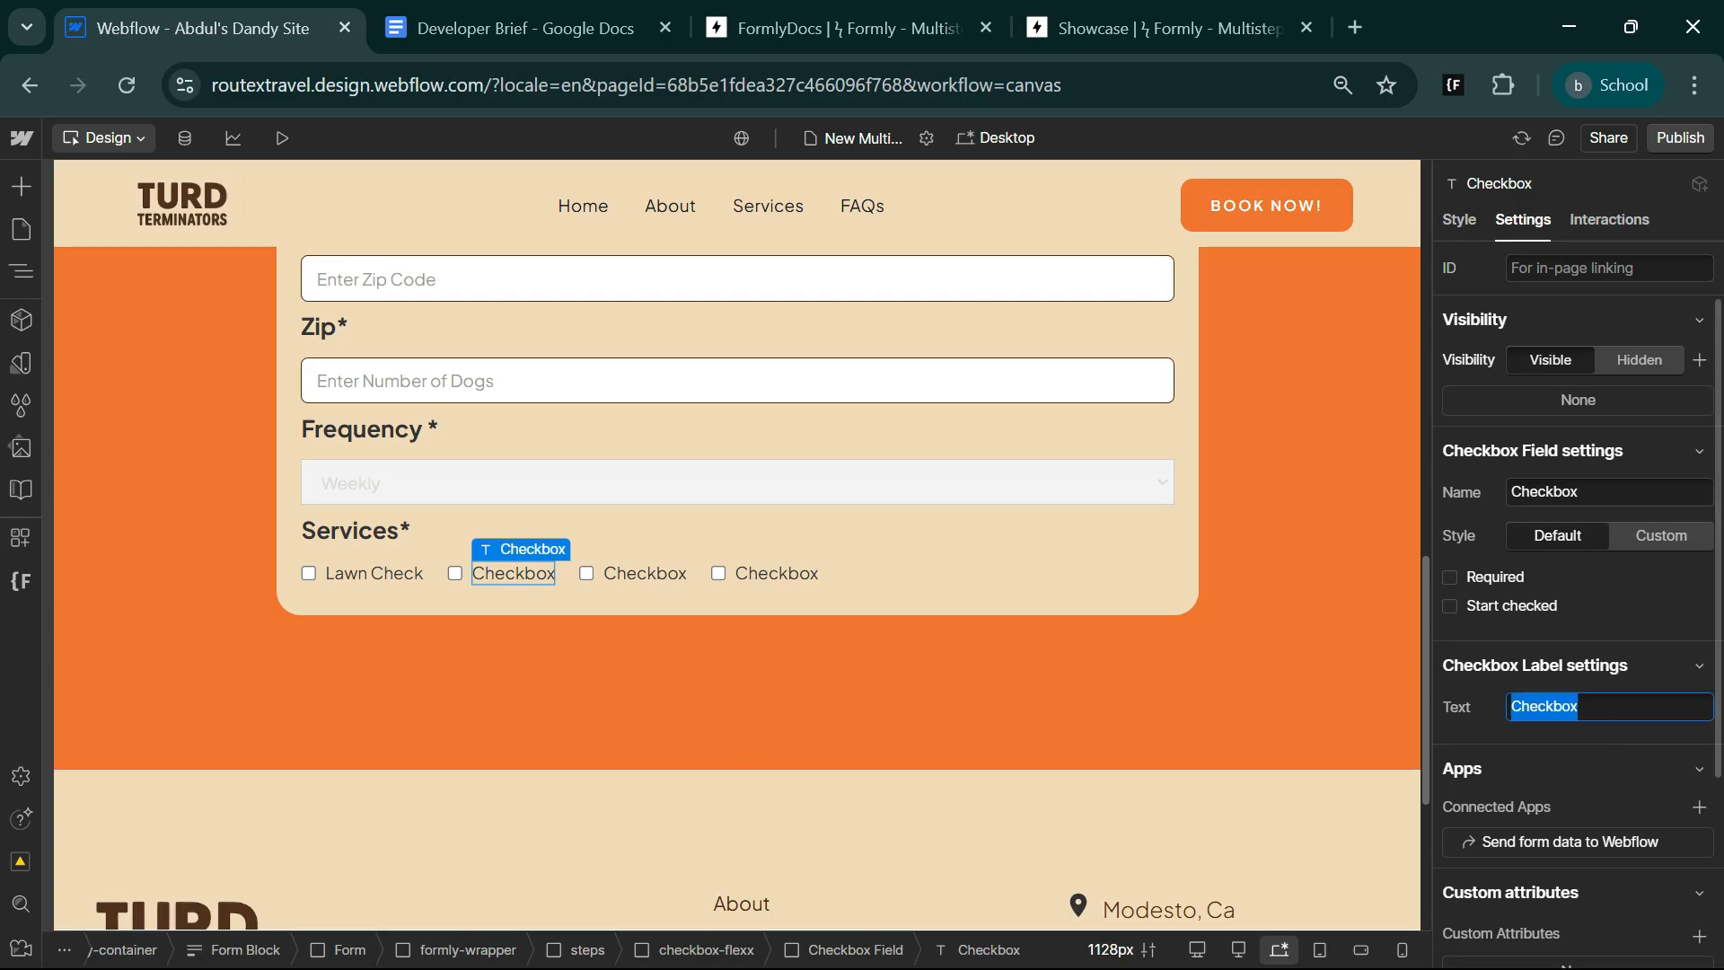
key("super+v")
left_click(1355, 510)
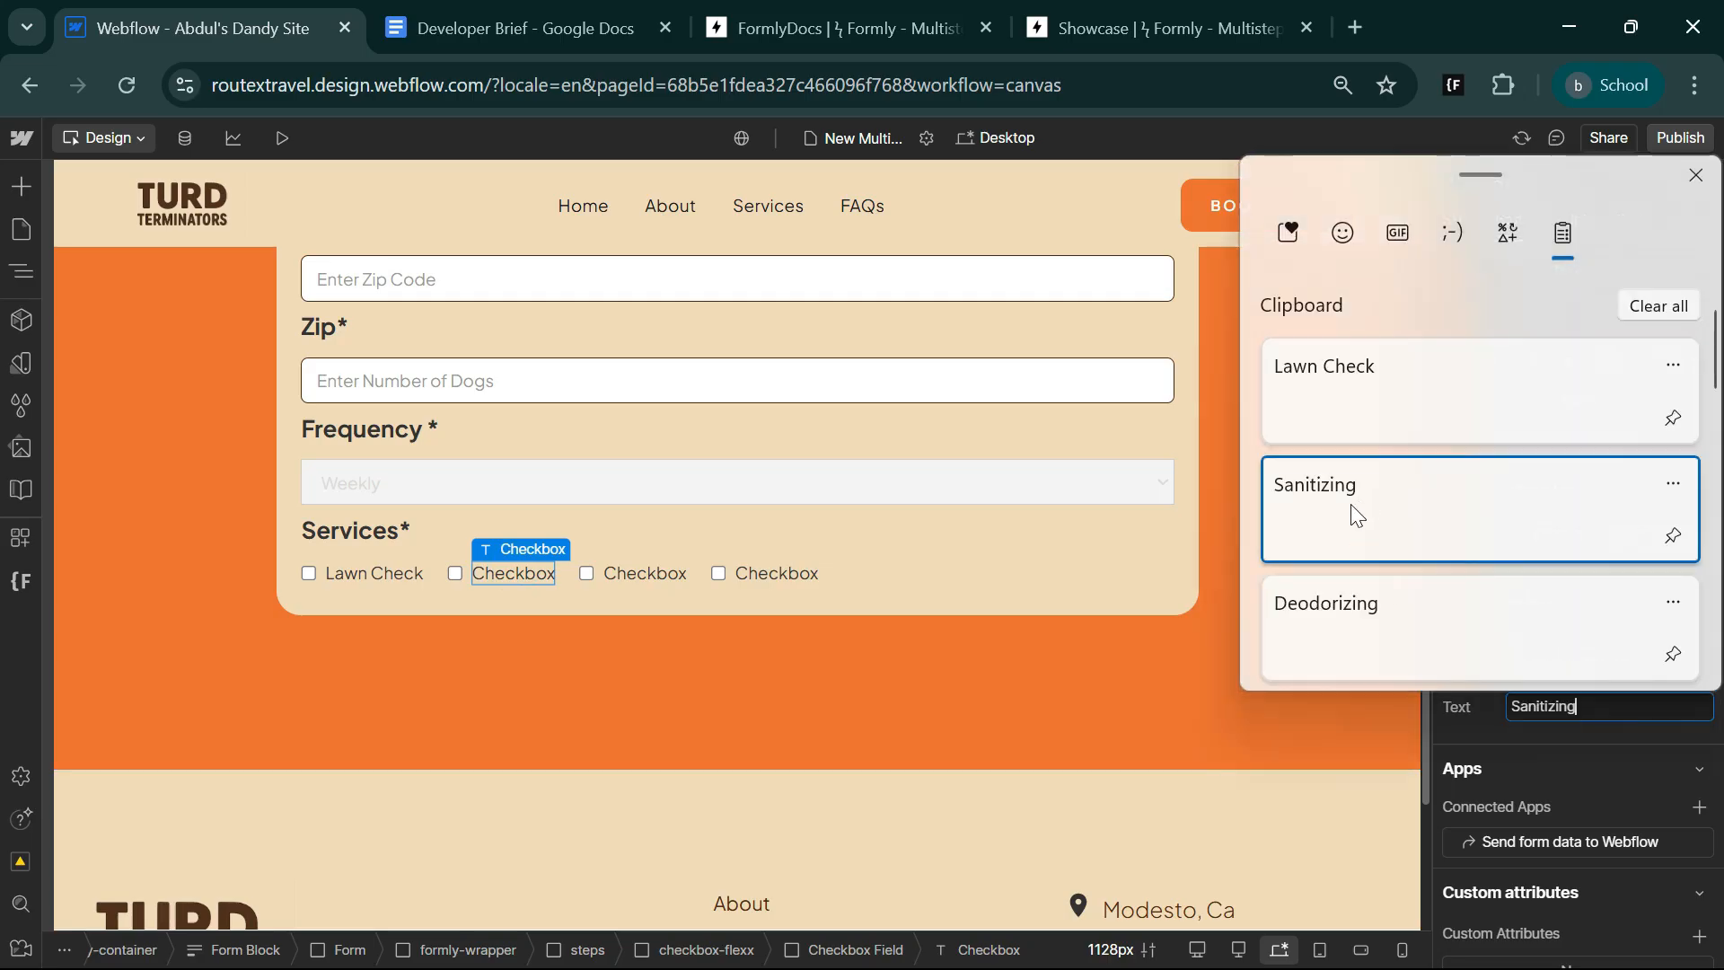
Set the label text of the third and fourth checkboxes under Services* to Deodorizing and Nail Trimming.
left_click(634, 573)
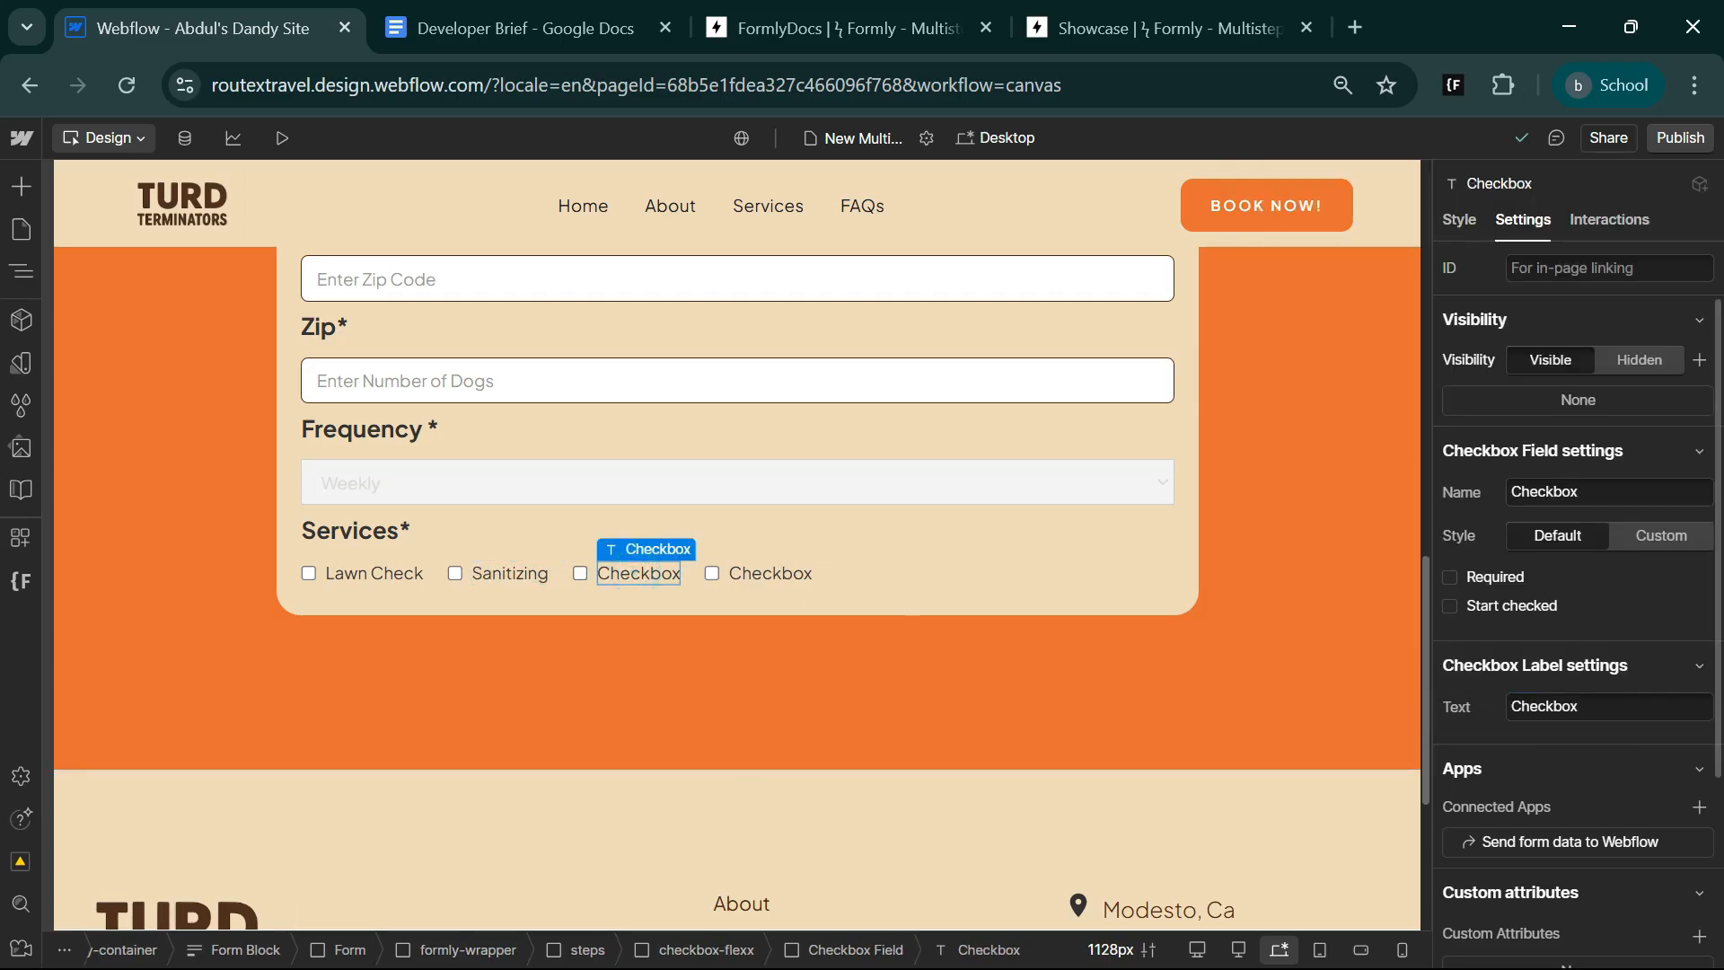
double_click(1544, 707)
key("super+v")
left_click(1399, 634)
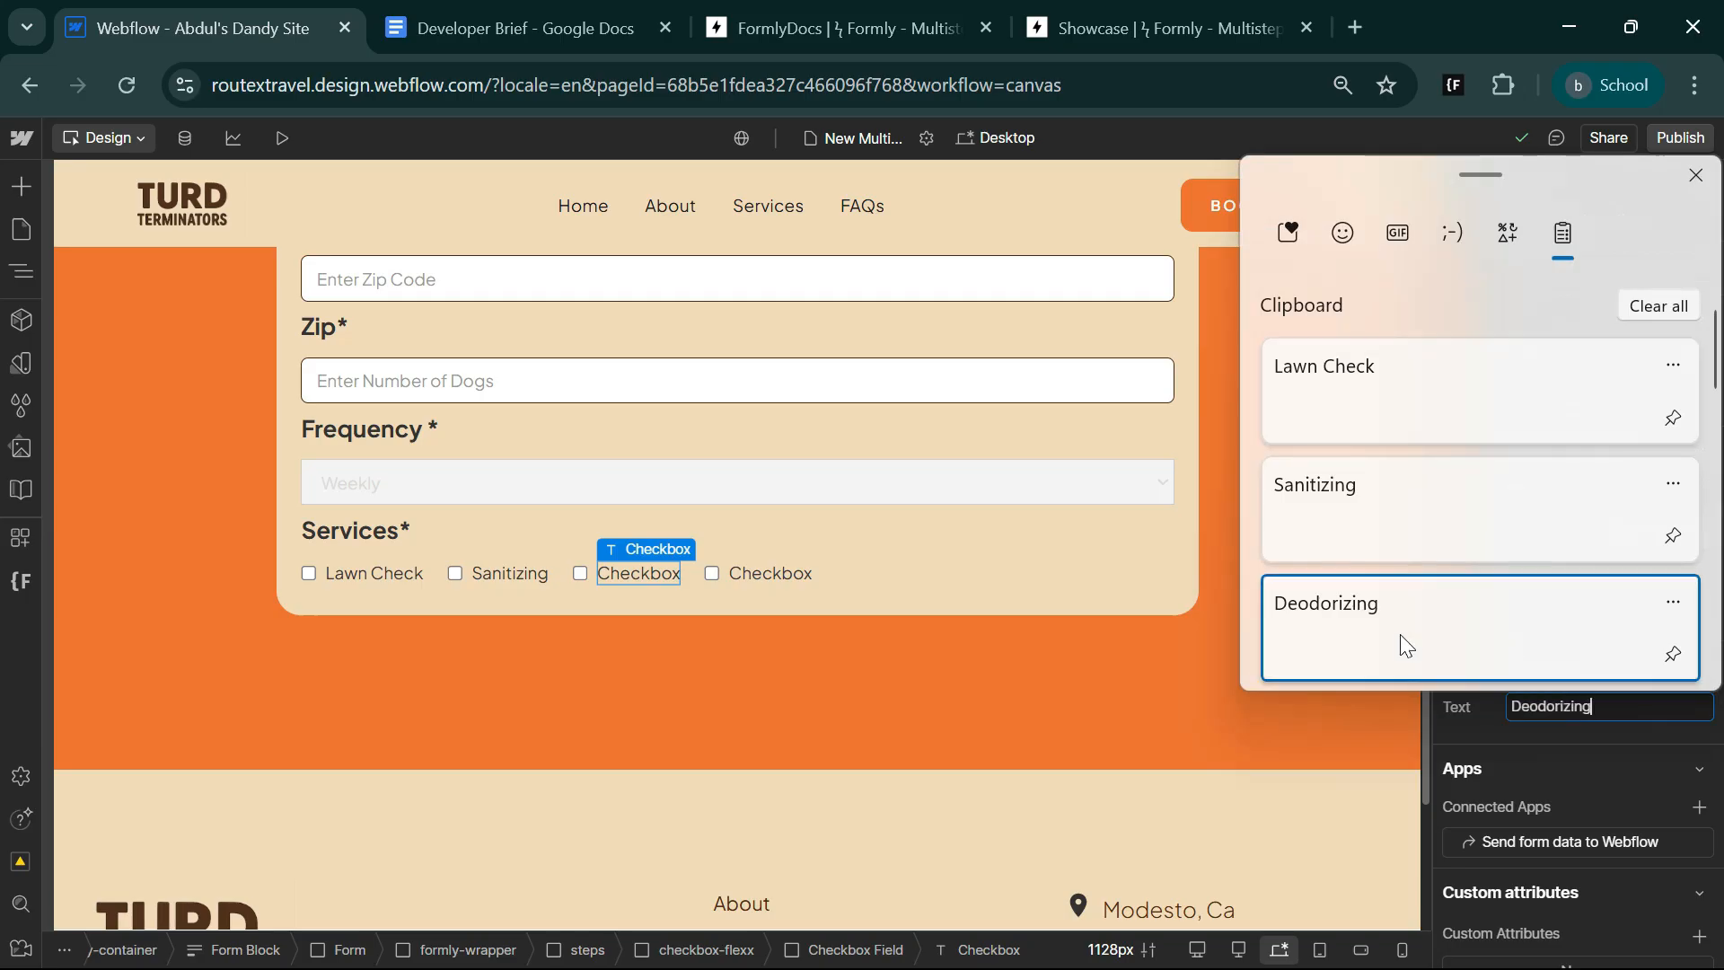
left_click(785, 573)
double_click(1545, 706)
type("Nail Trimming")
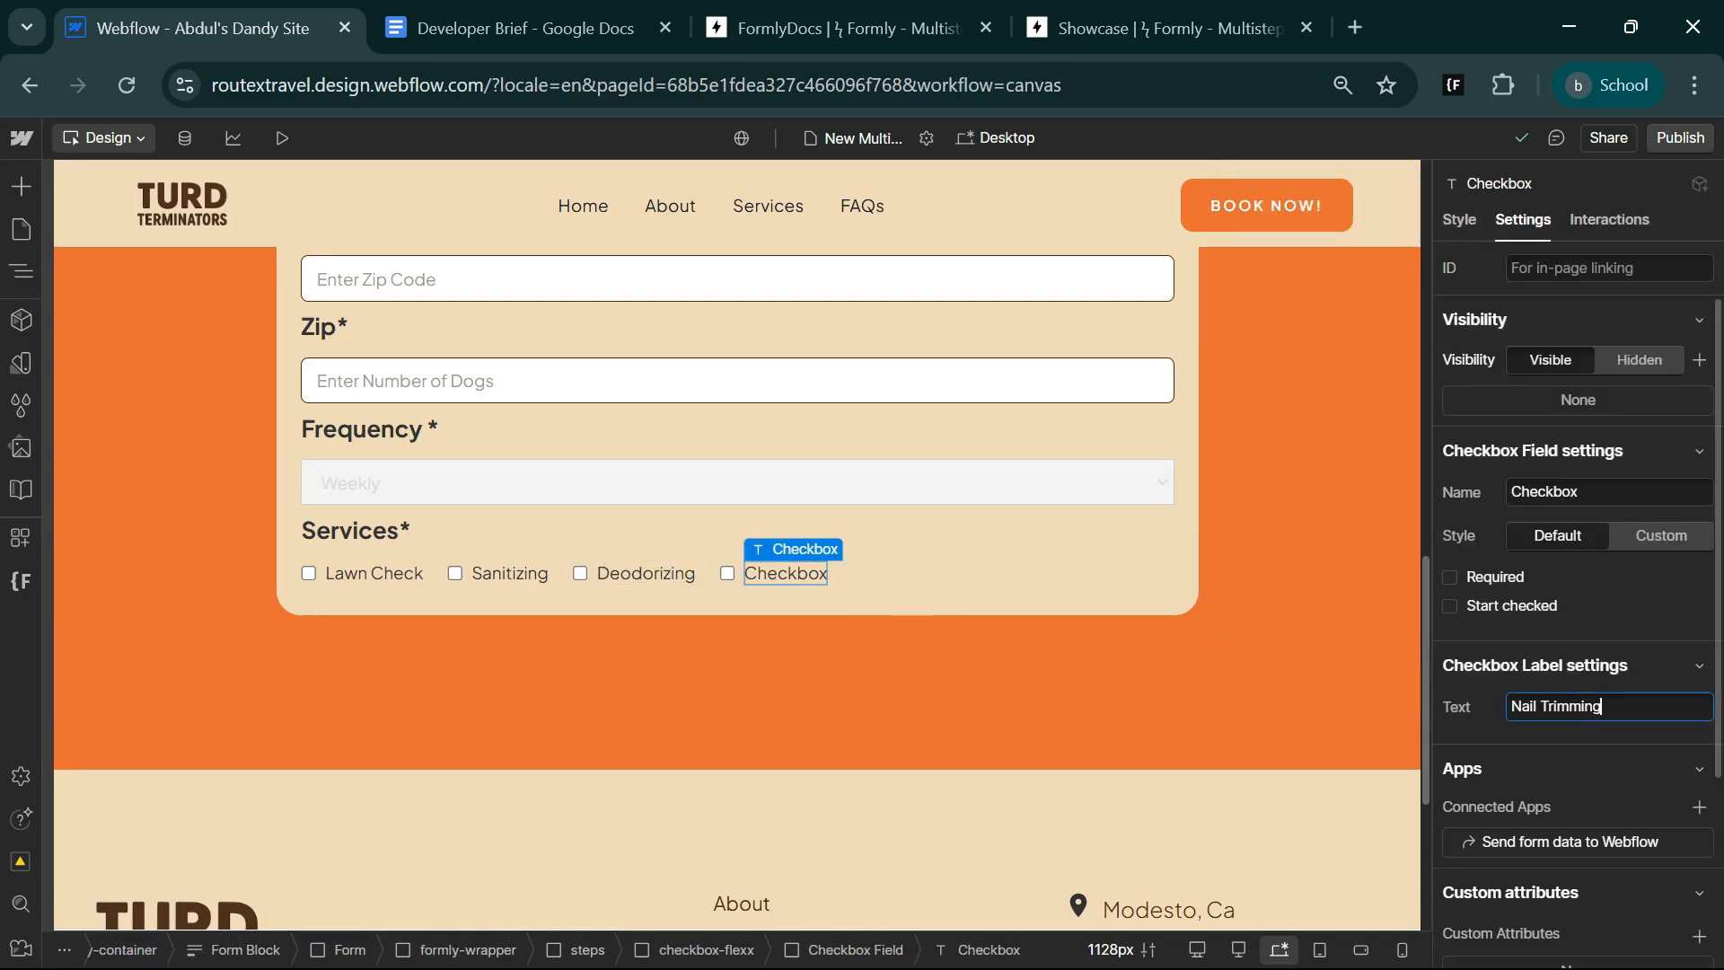
Duplicate the Nail Trimming Checkbox Field and change the copy's label text to Bath & Shampoo.
left_click(11, 277)
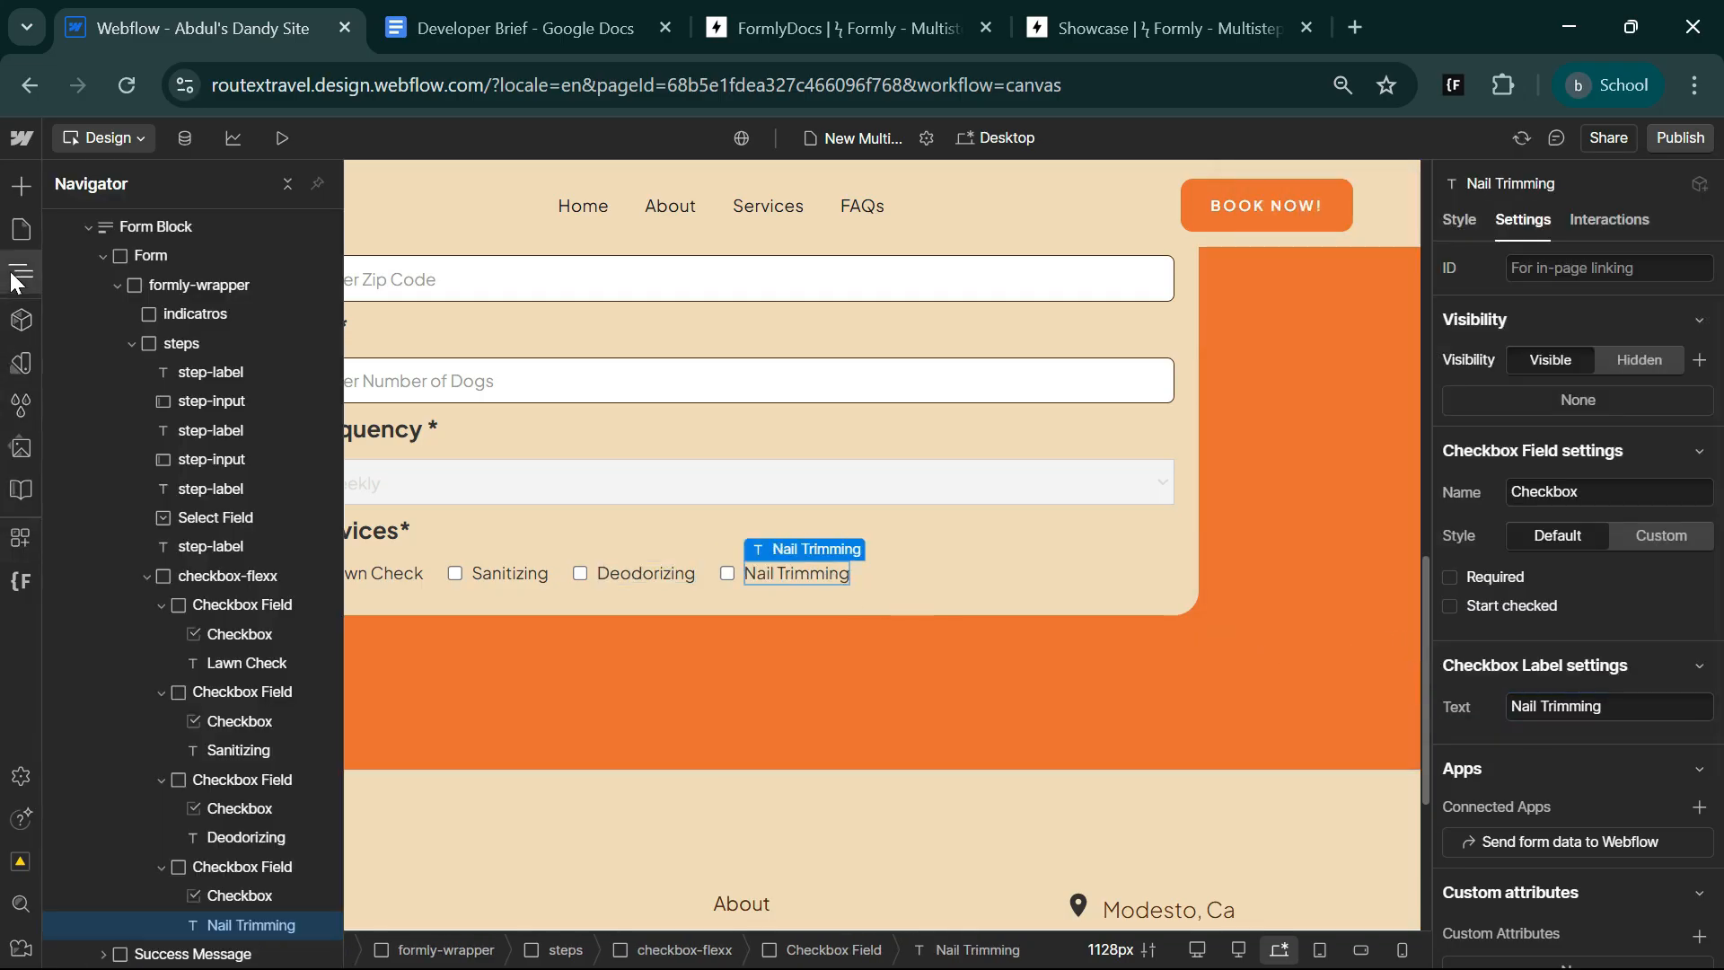
left_click(211, 864)
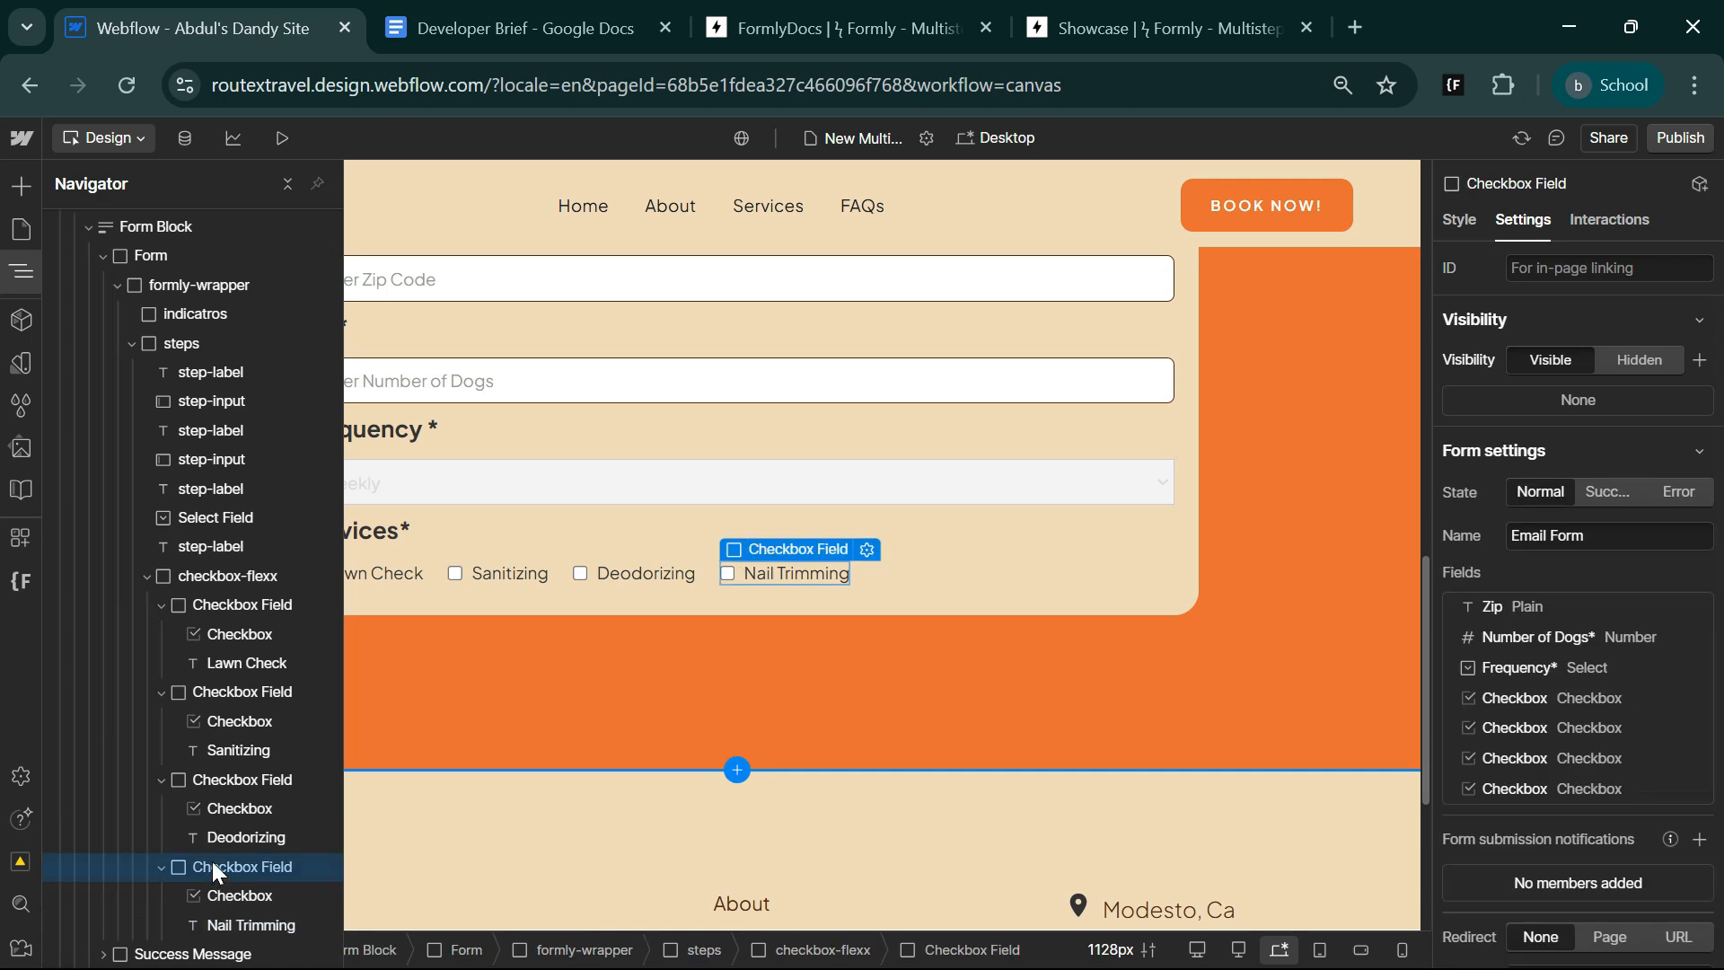
key("ctrl+d")
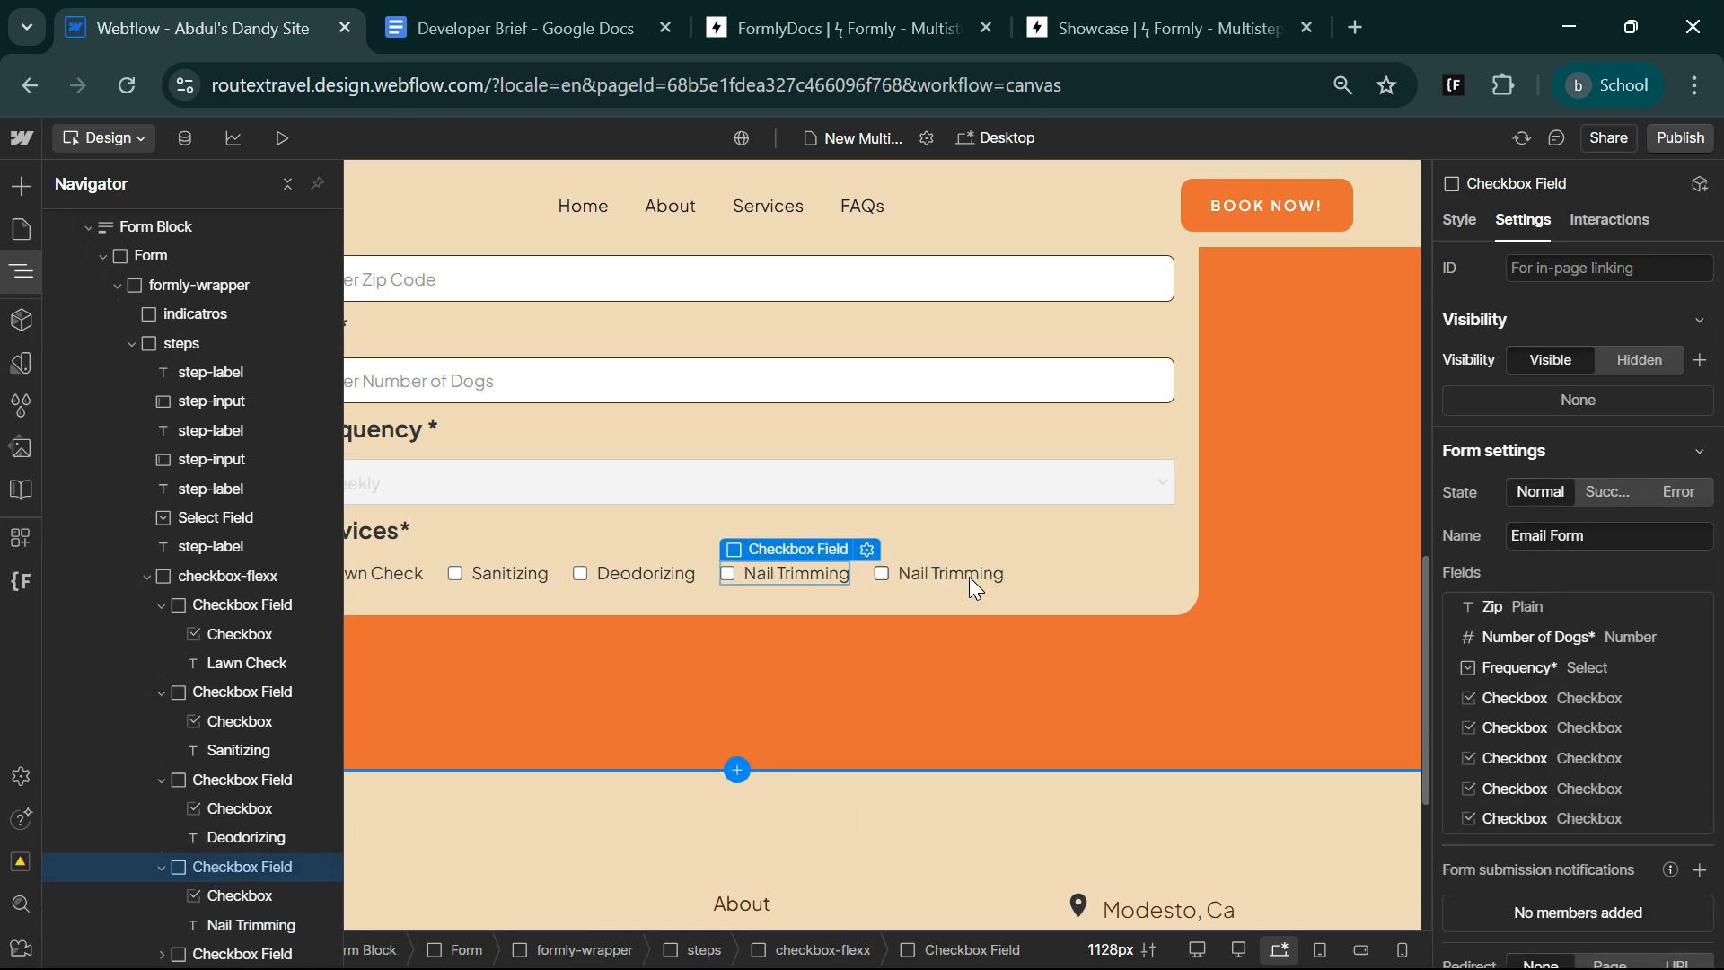
left_click(968, 576)
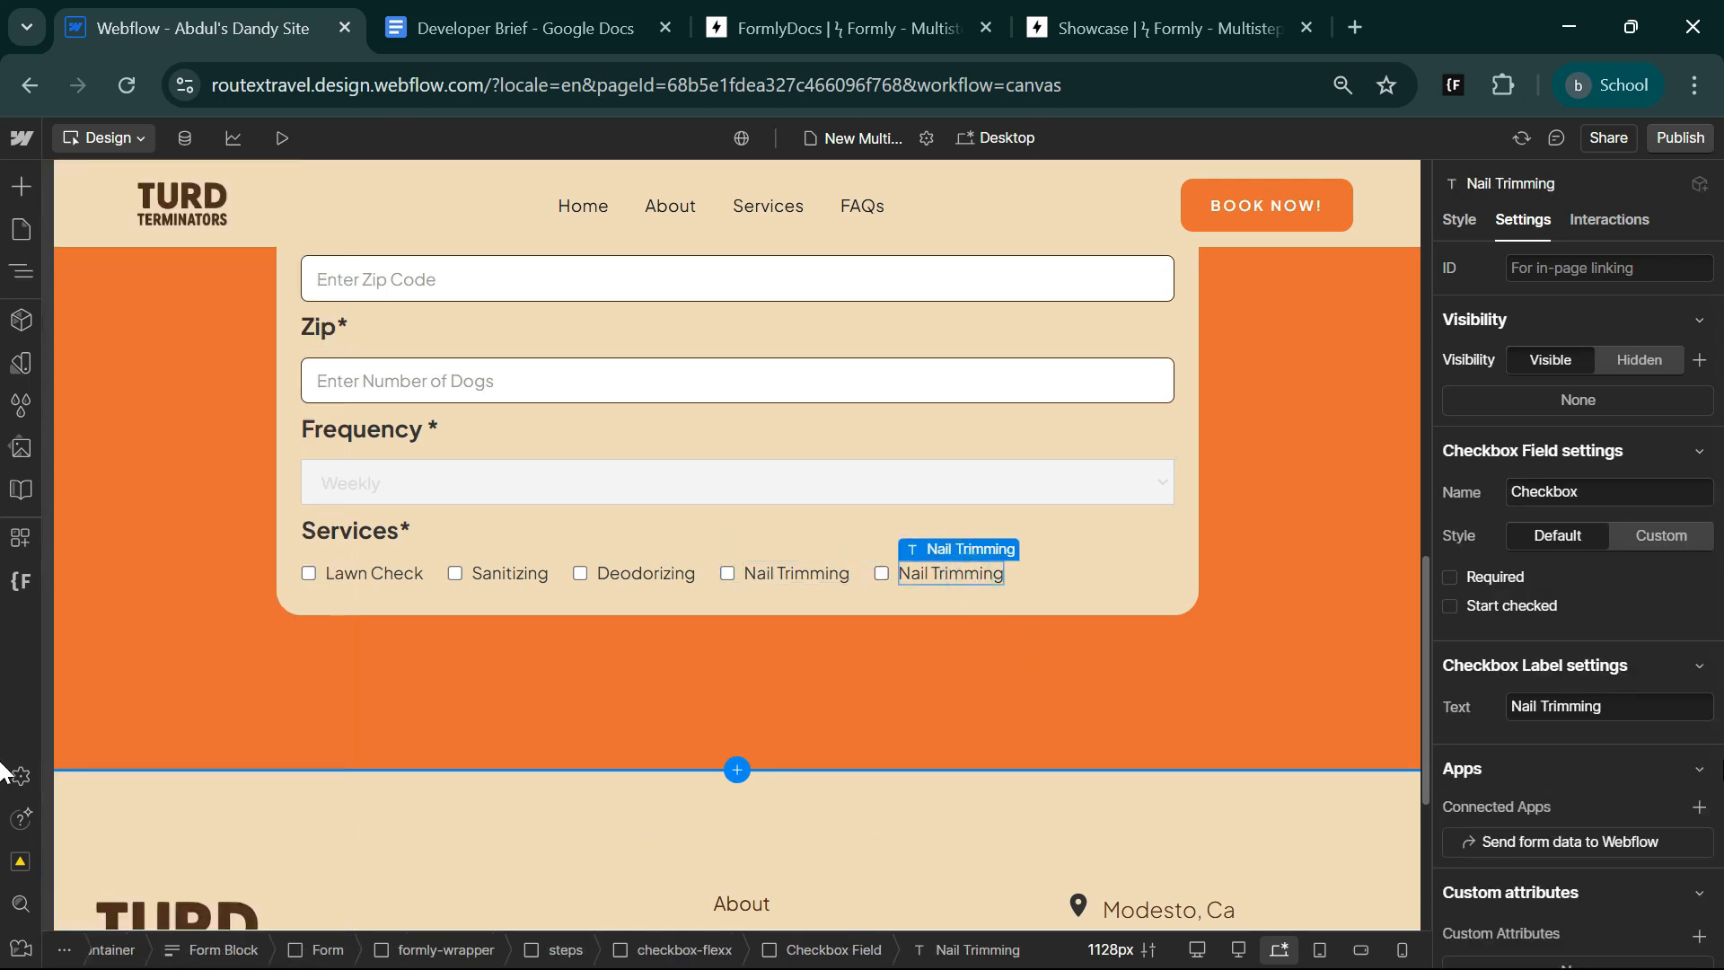
triple_click(1557, 707)
key("super+v")
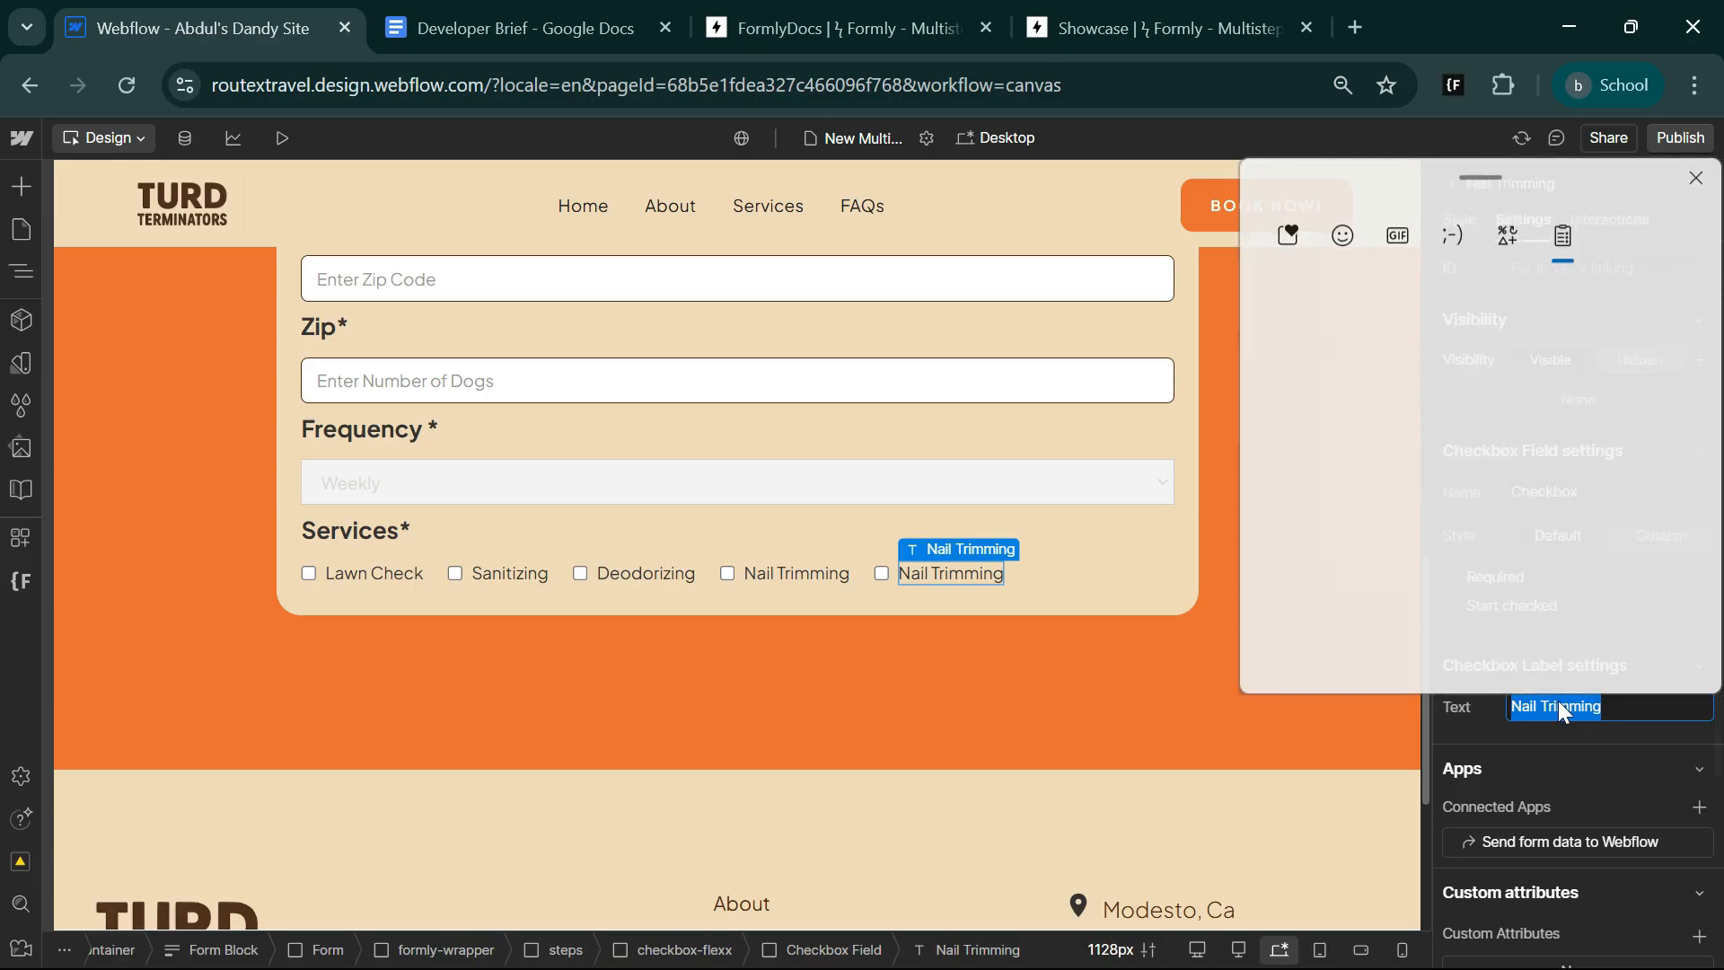
left_click(1459, 497)
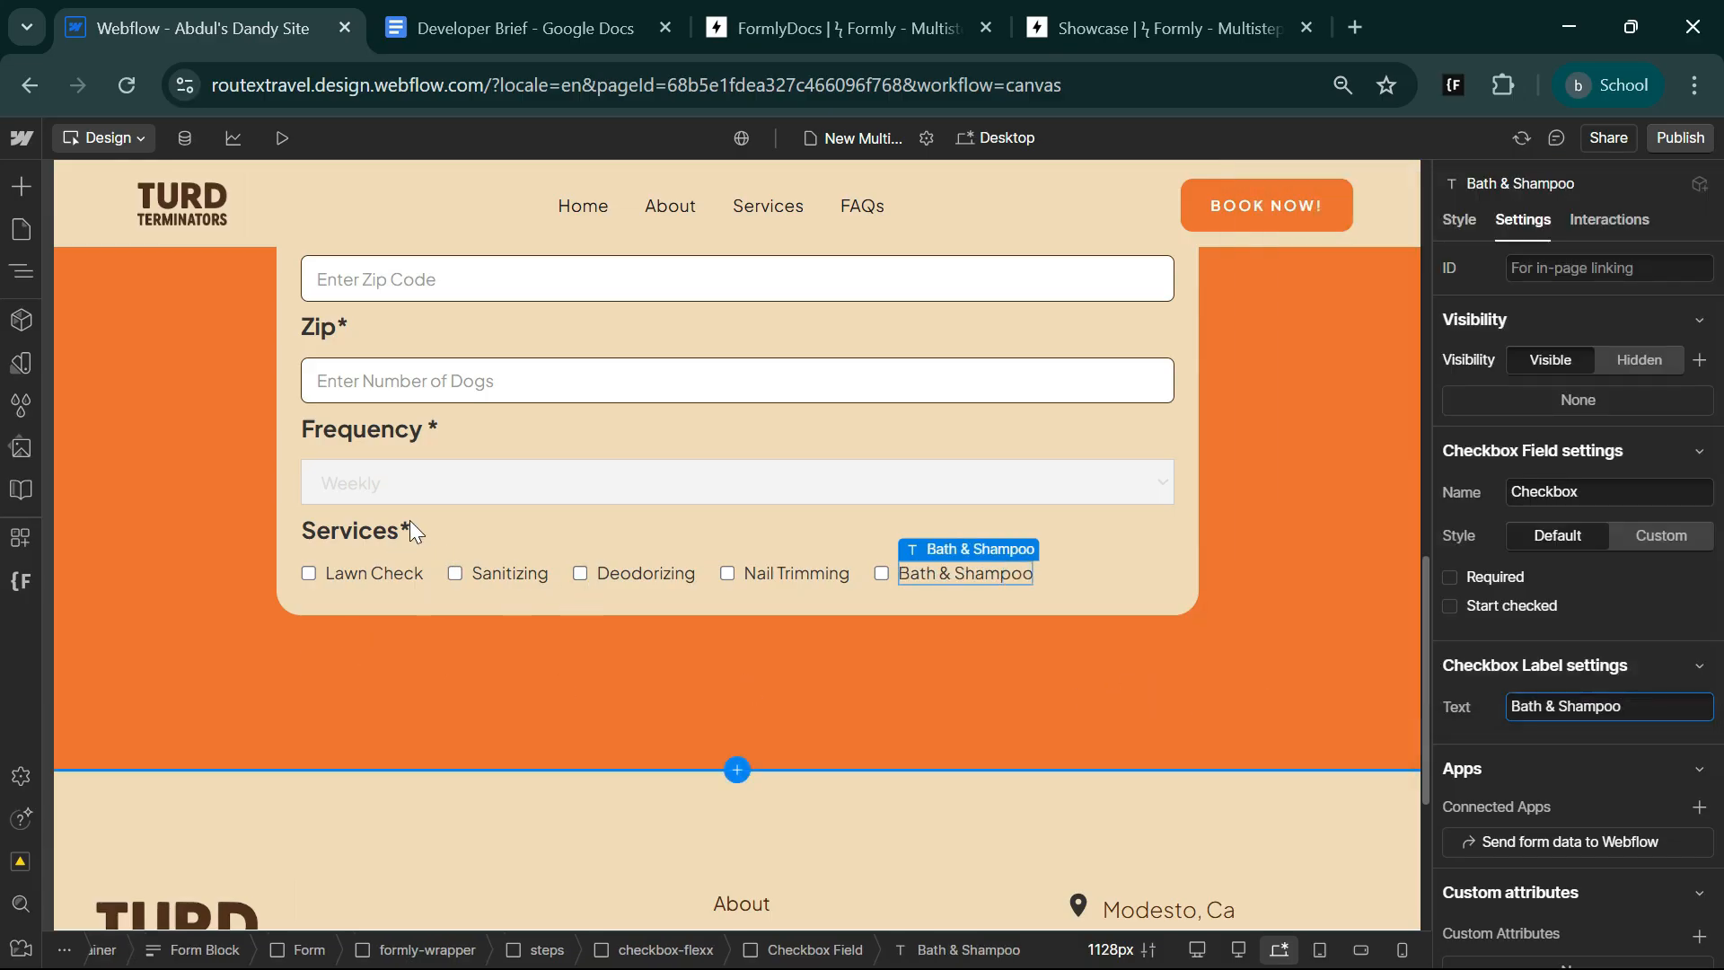
Set the bottom margin of the Frequency select field to 20 px.
left_click(449, 486)
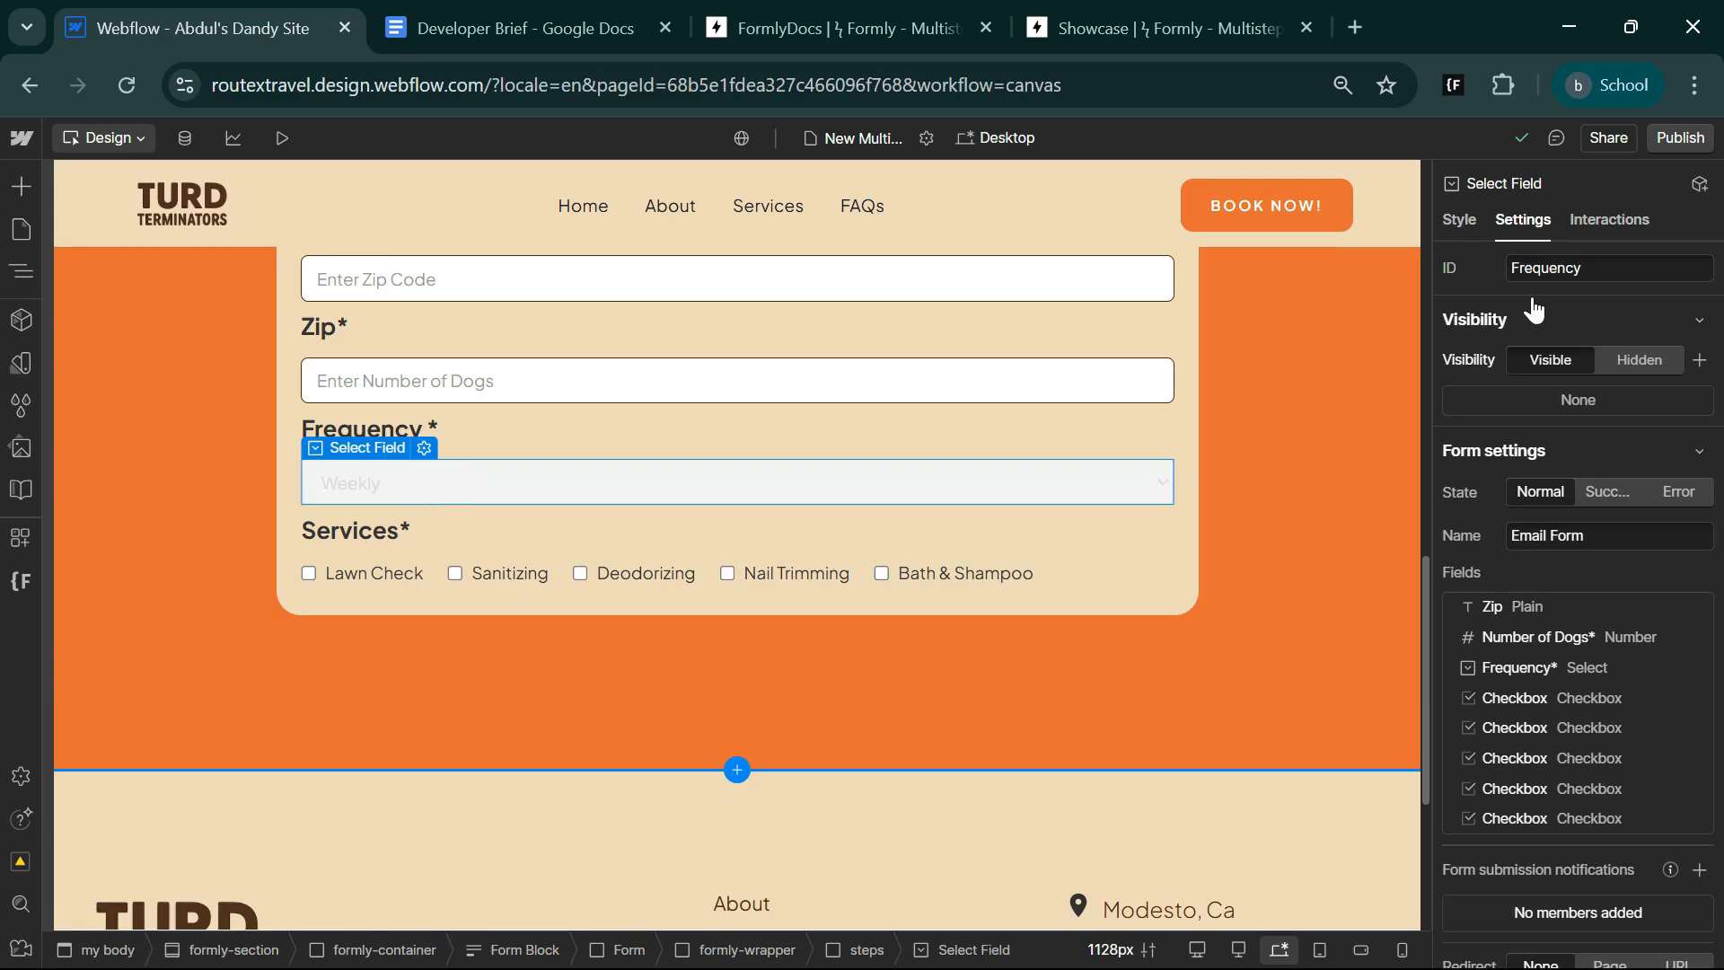
left_click(1463, 228)
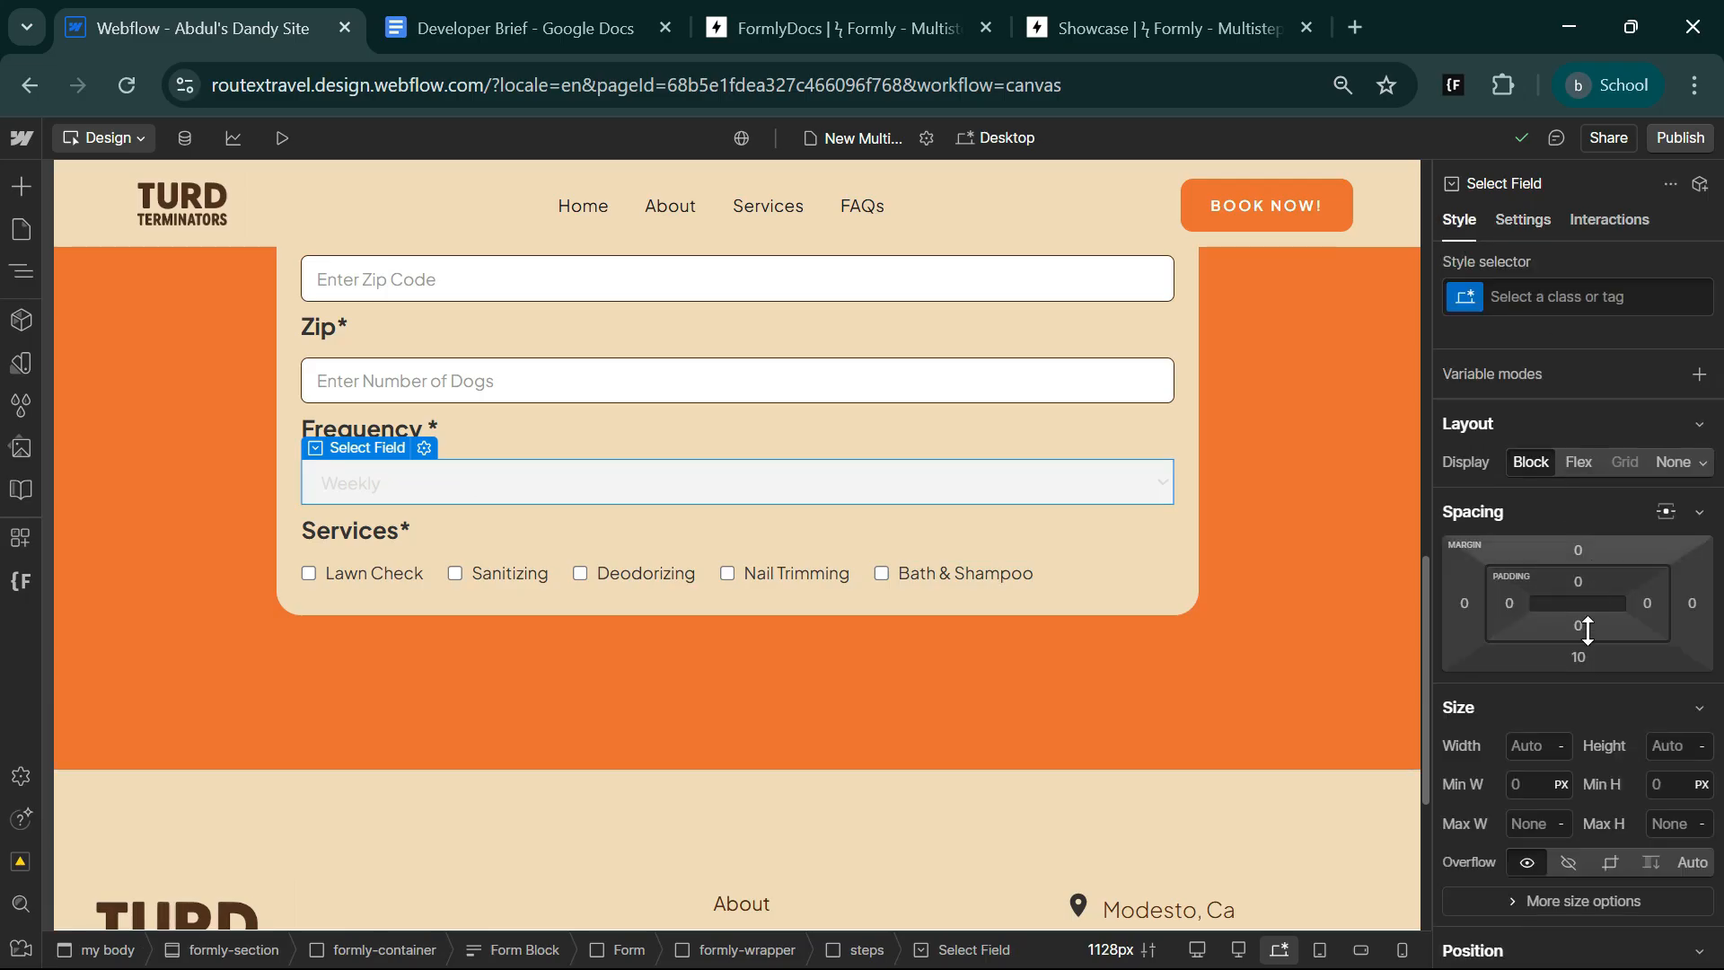
left_click(1576, 657)
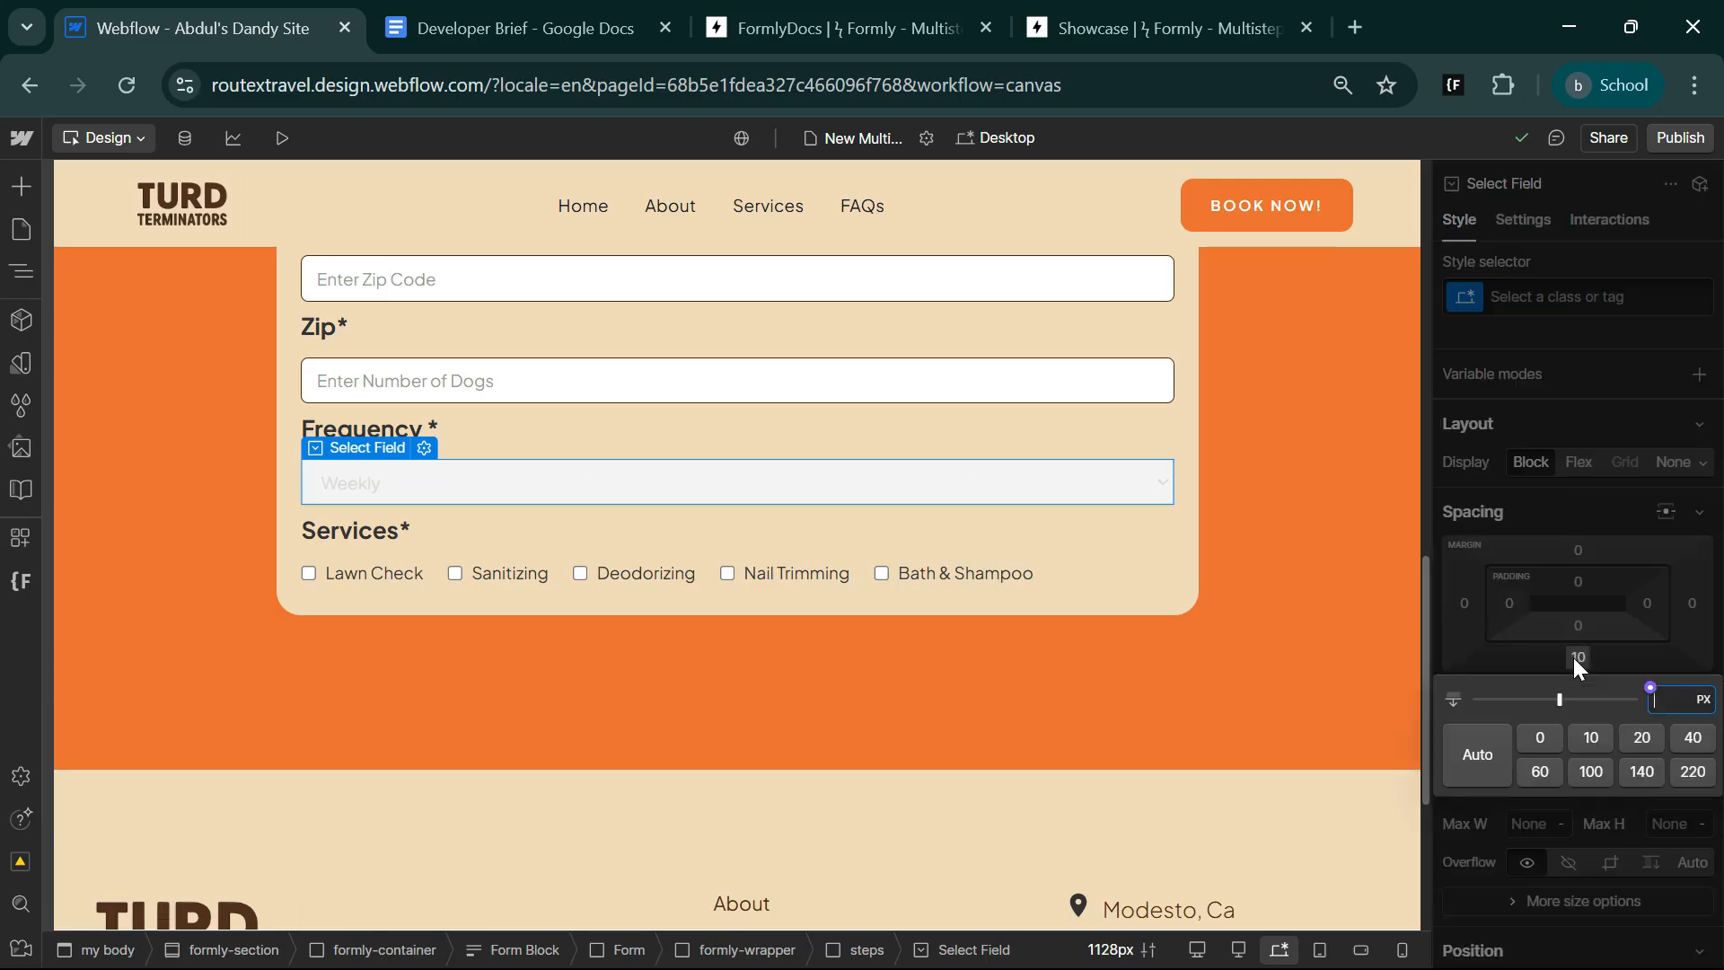
left_click(1640, 736)
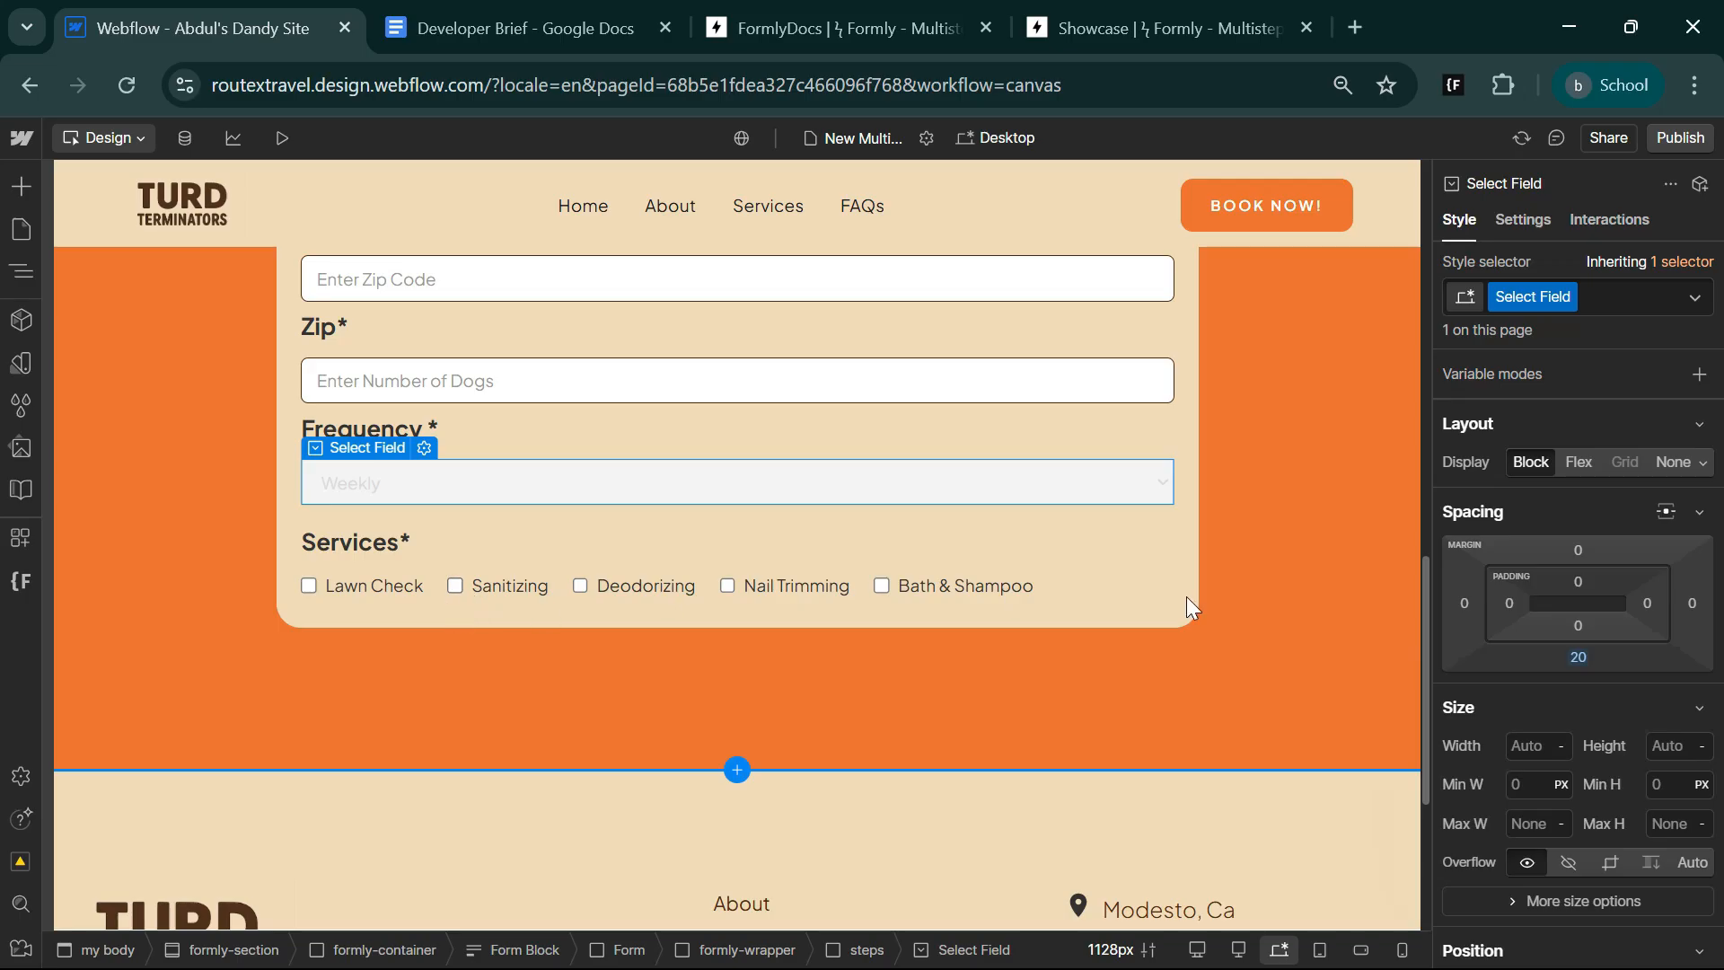
Set the bottom padding of formly-wrapper to 40 px.
left_click(1180, 611)
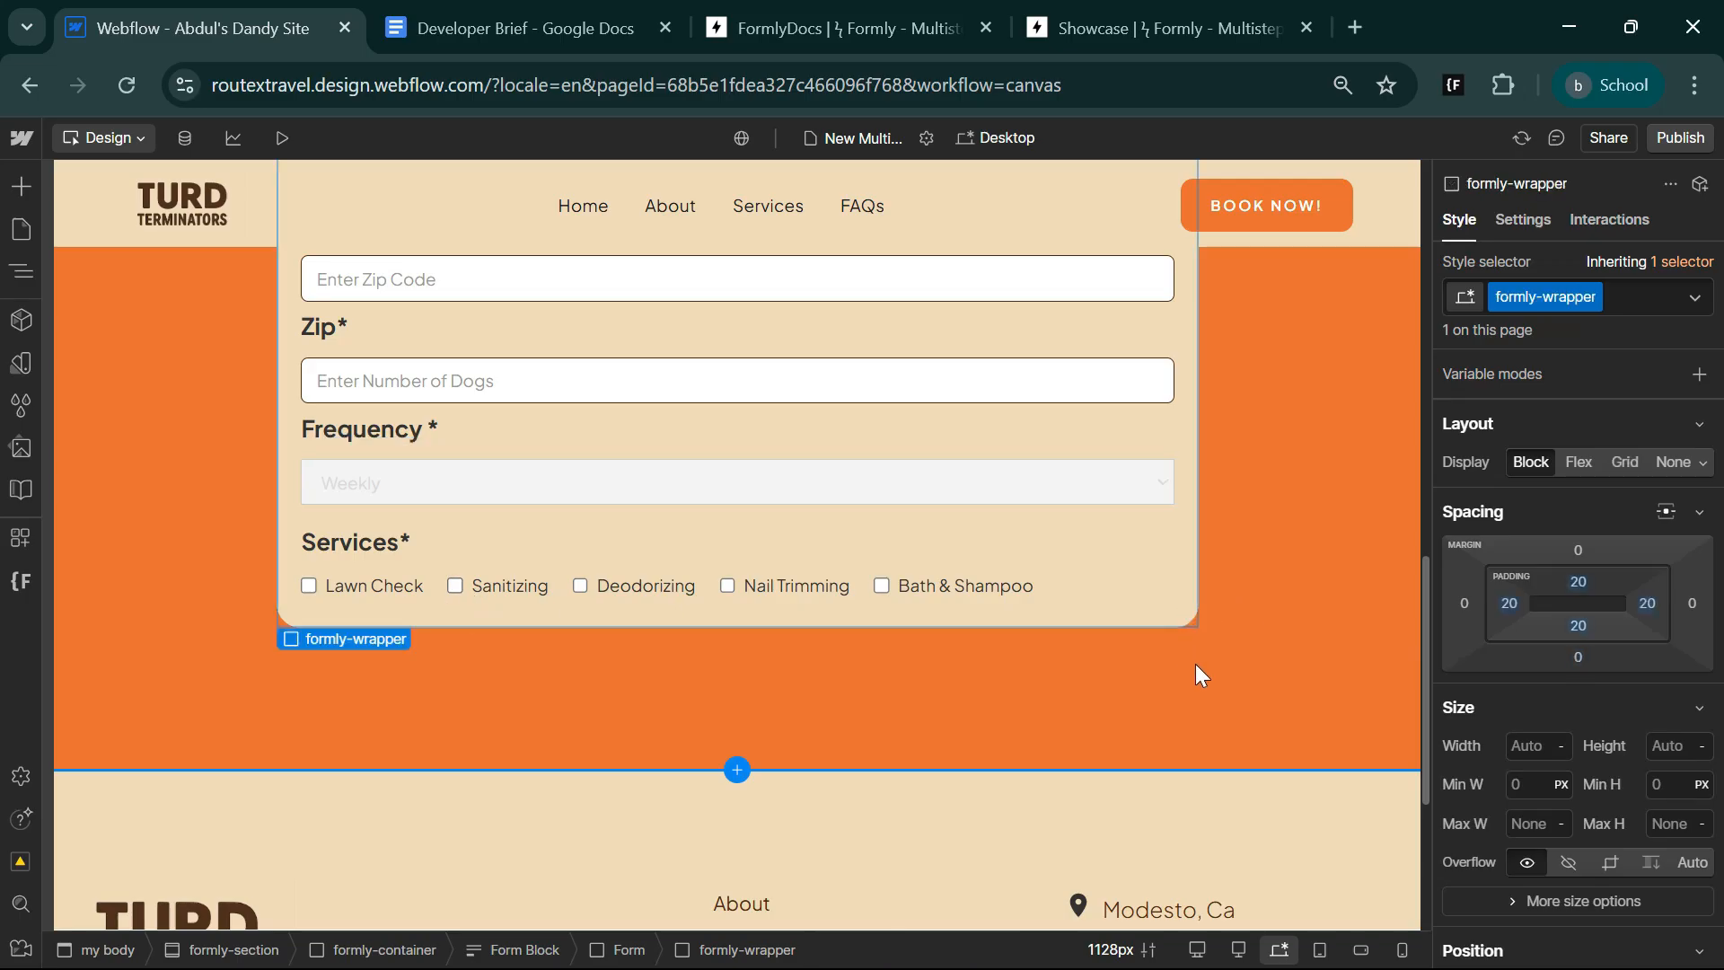
left_click(1578, 627)
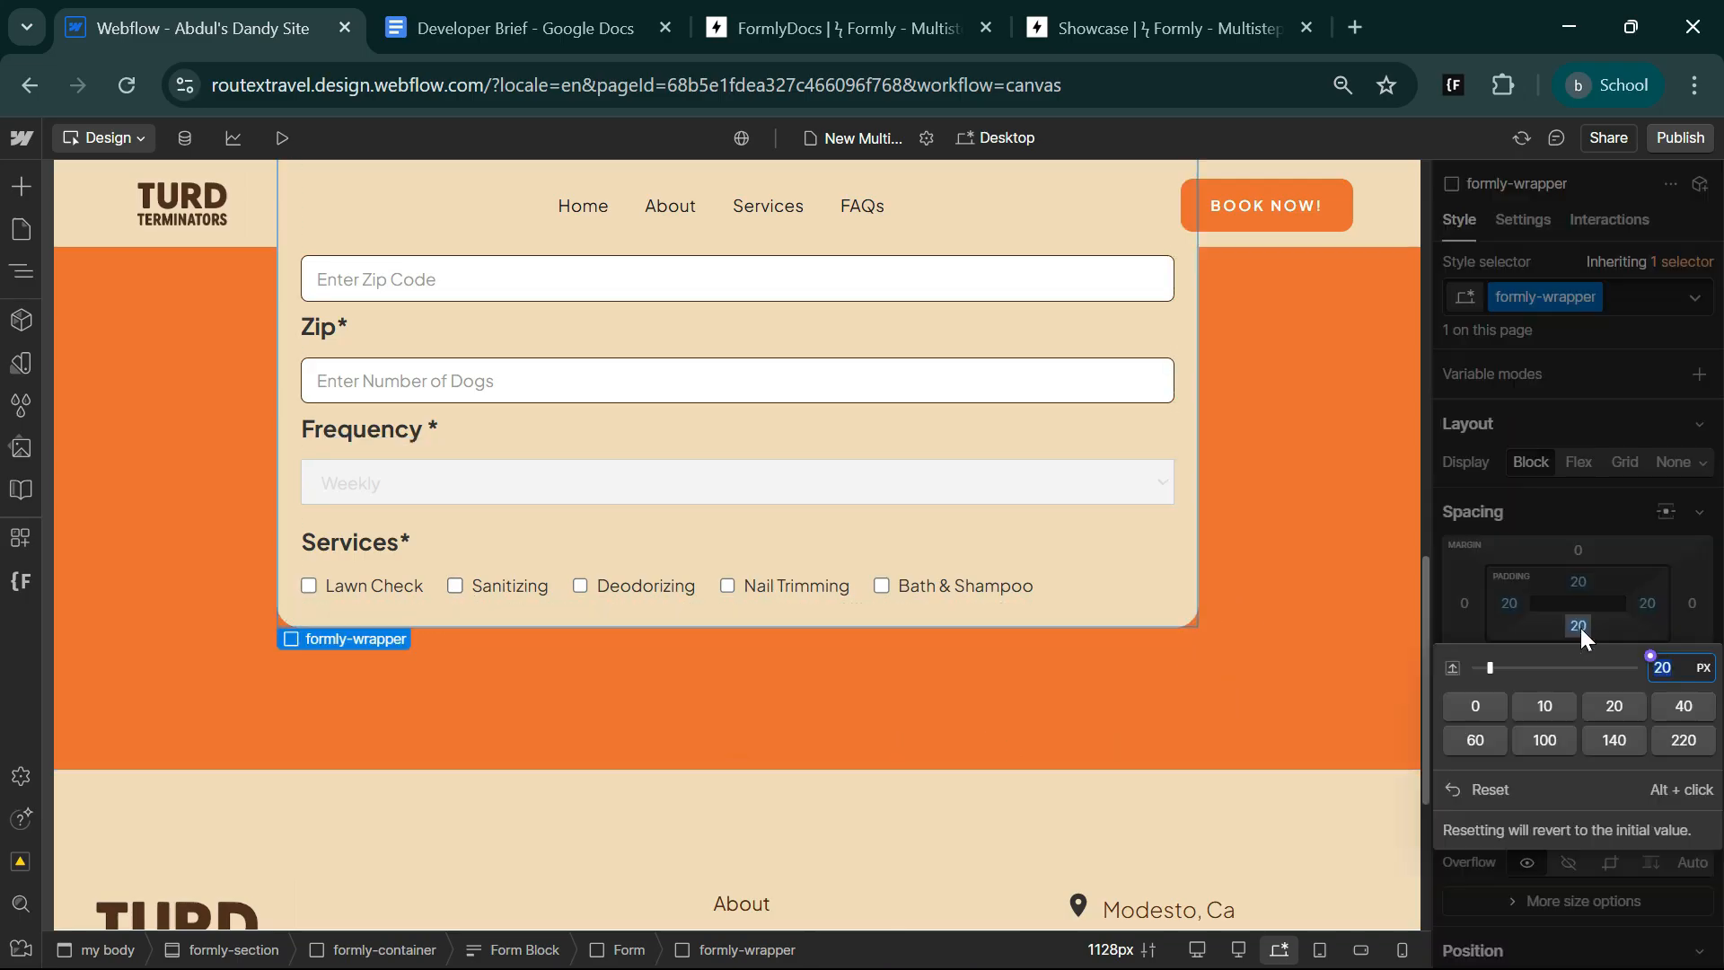
left_click(1687, 704)
Duplicate the steps block inside formly-wrapper and select the copy.
scroll(512, 638, "up", 3)
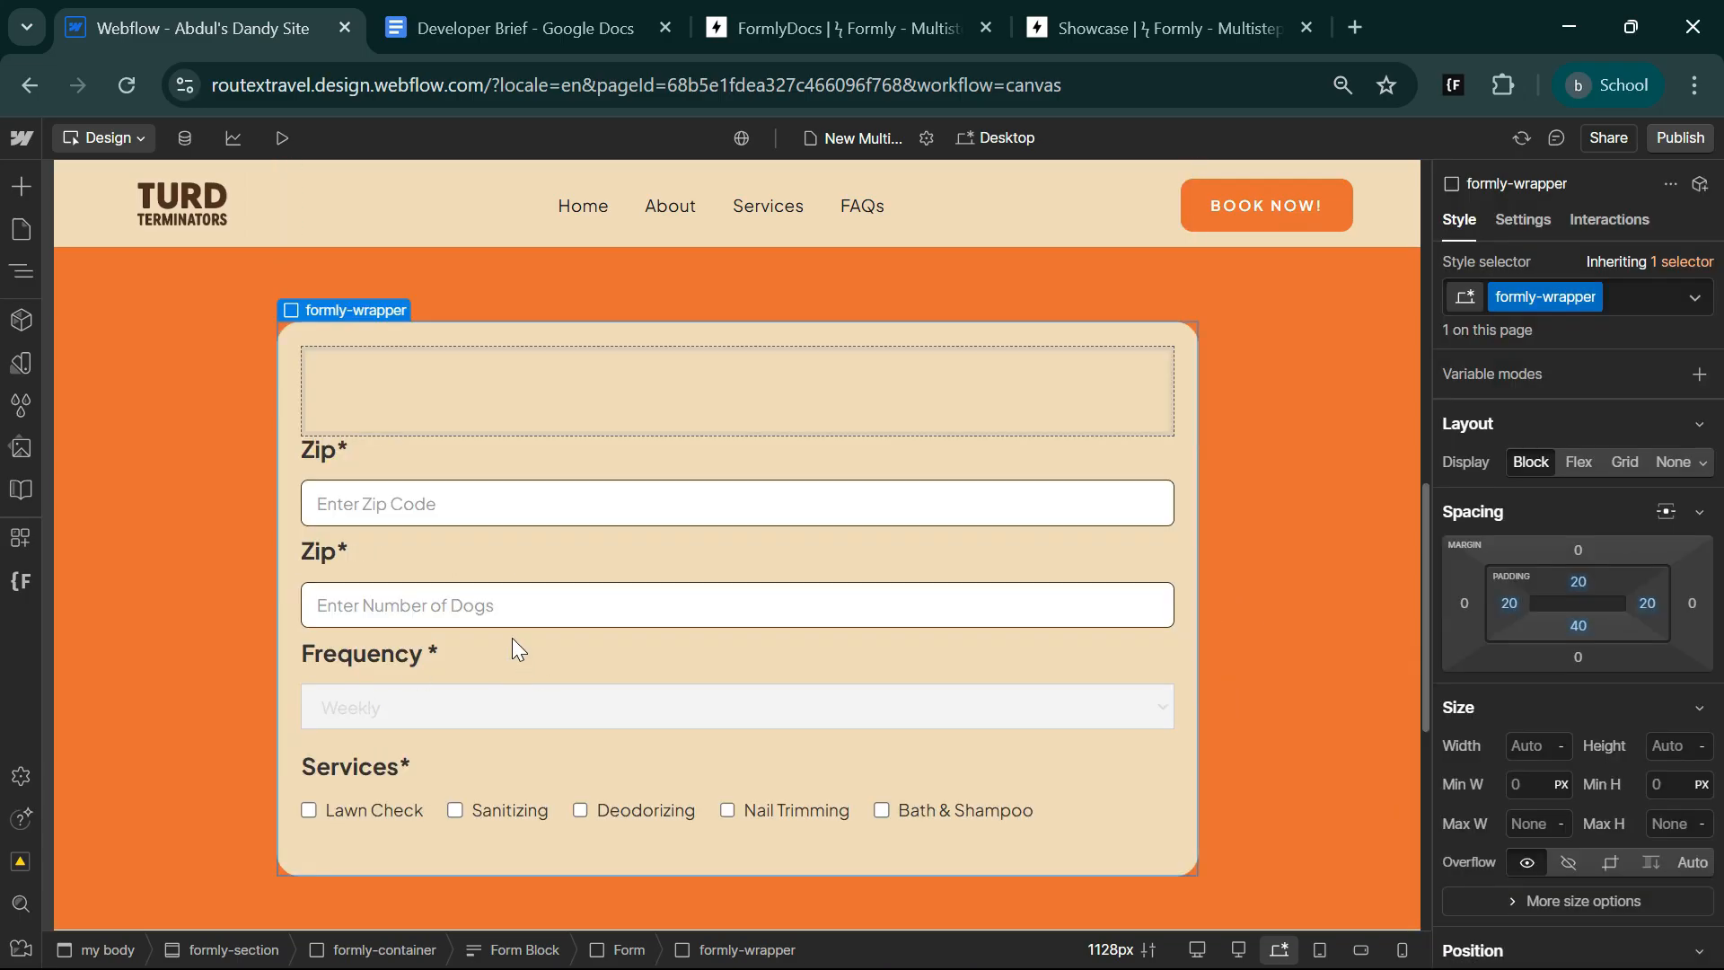
left_click(21, 270)
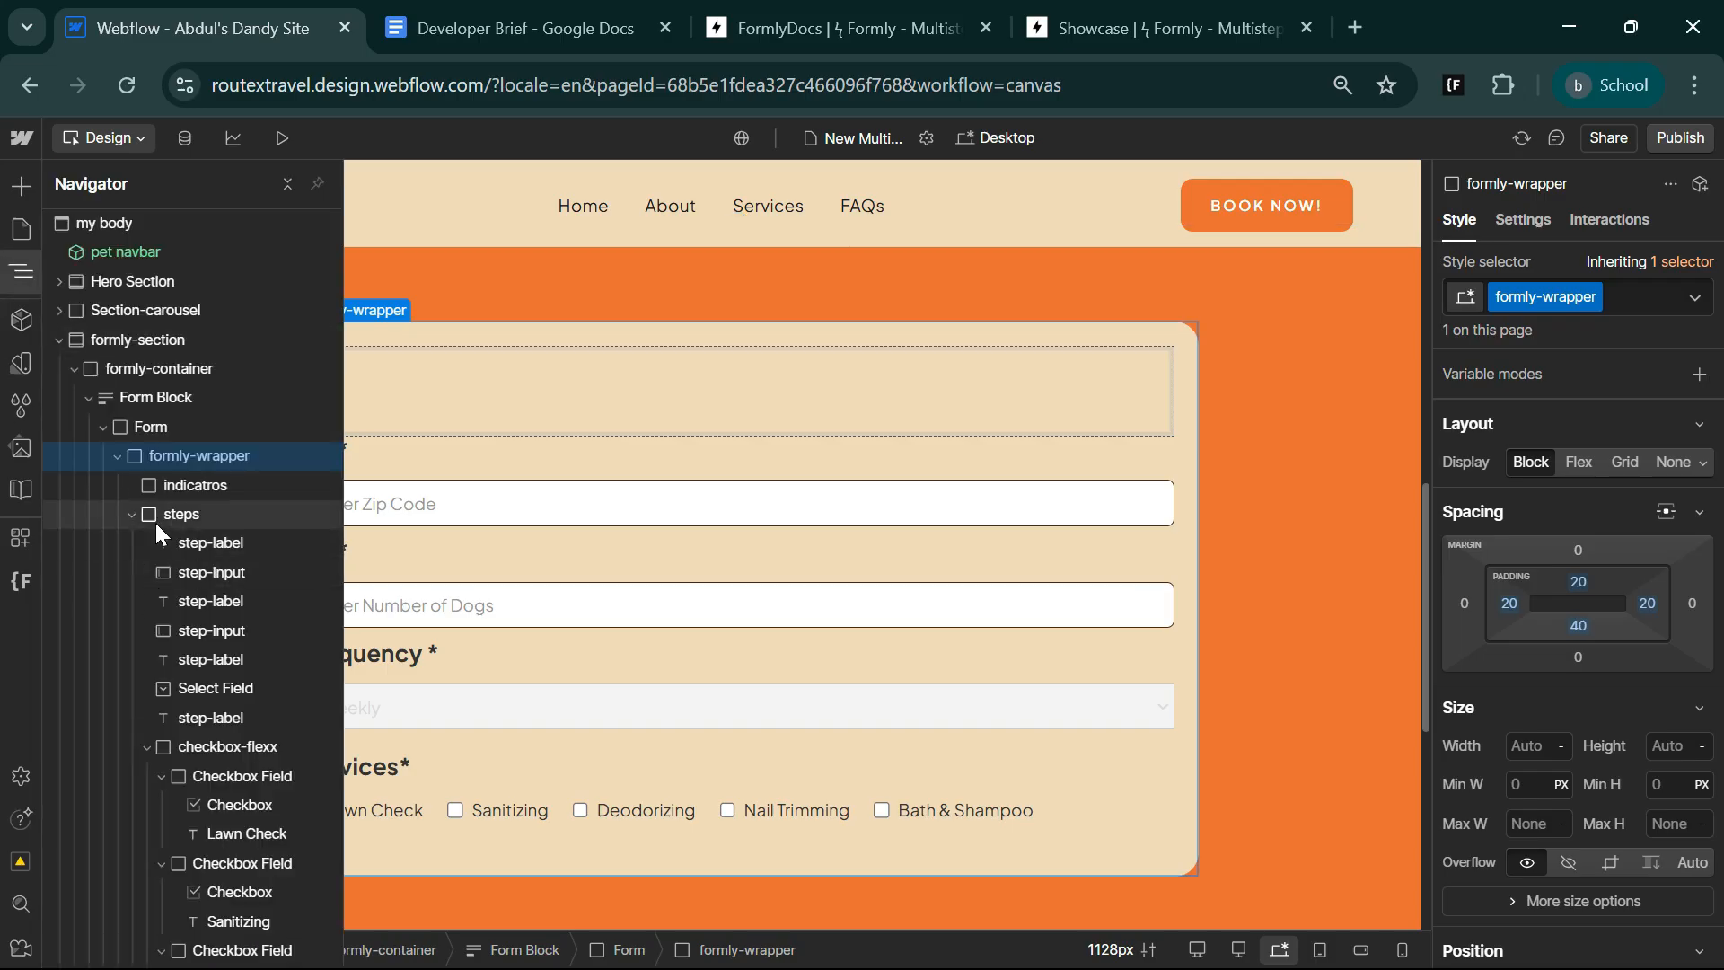
left_click(132, 515)
left_click(199, 517)
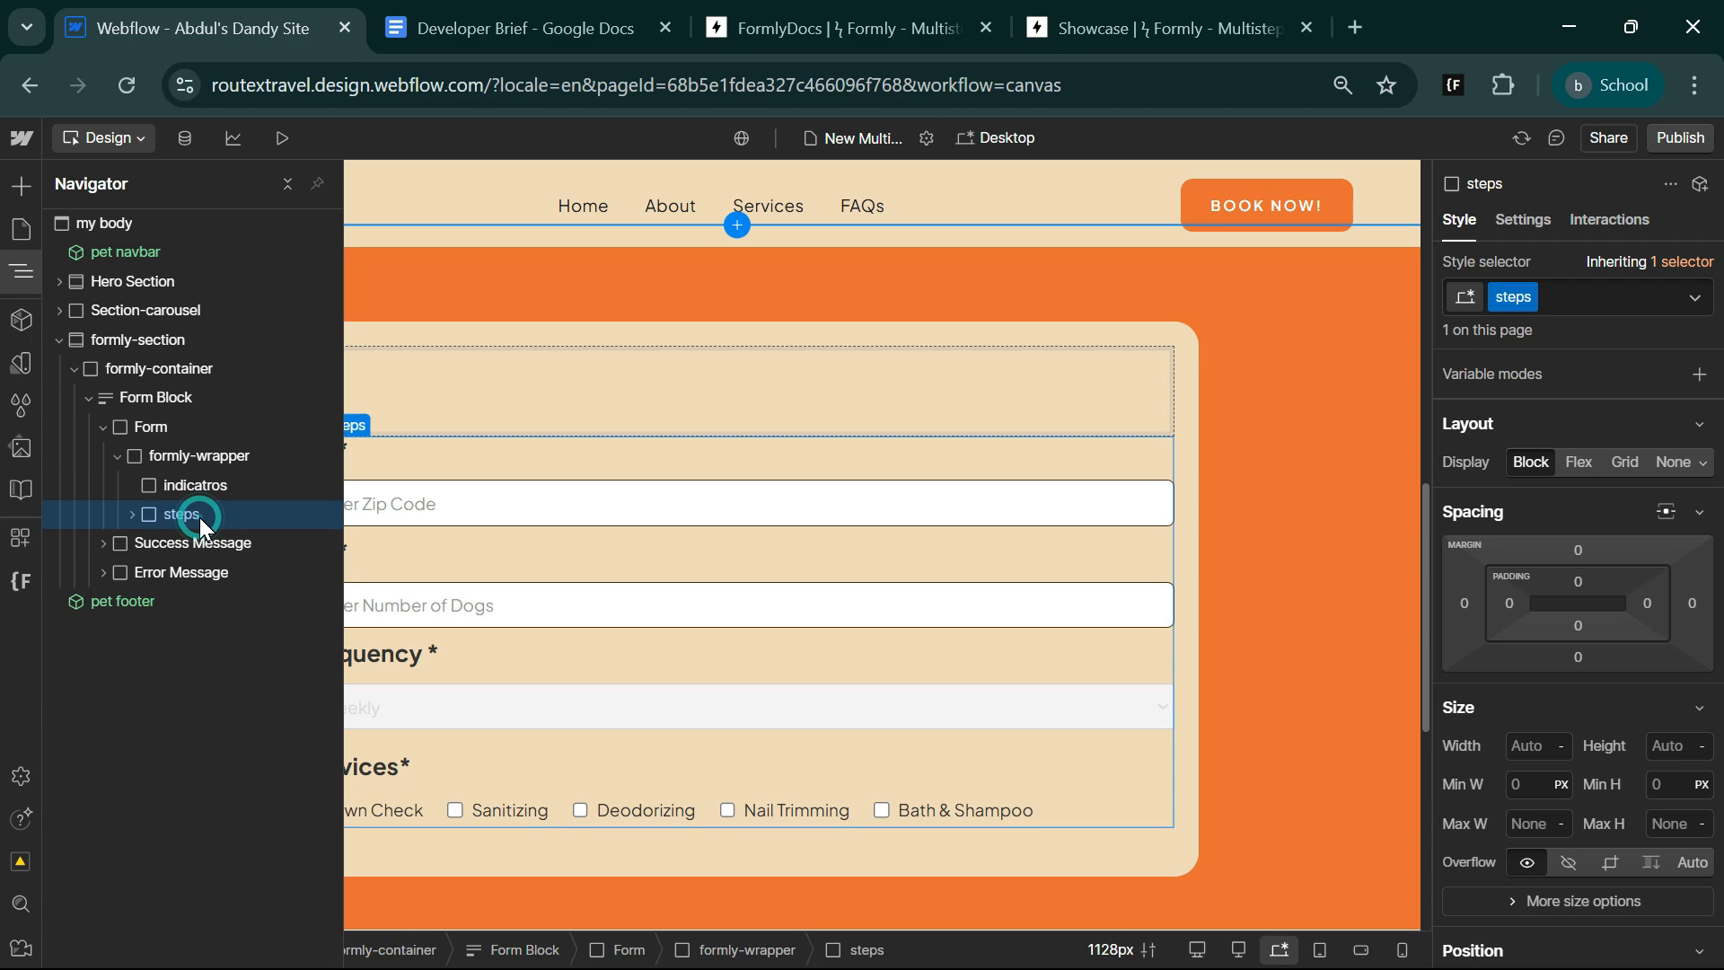
key("ctrl+d")
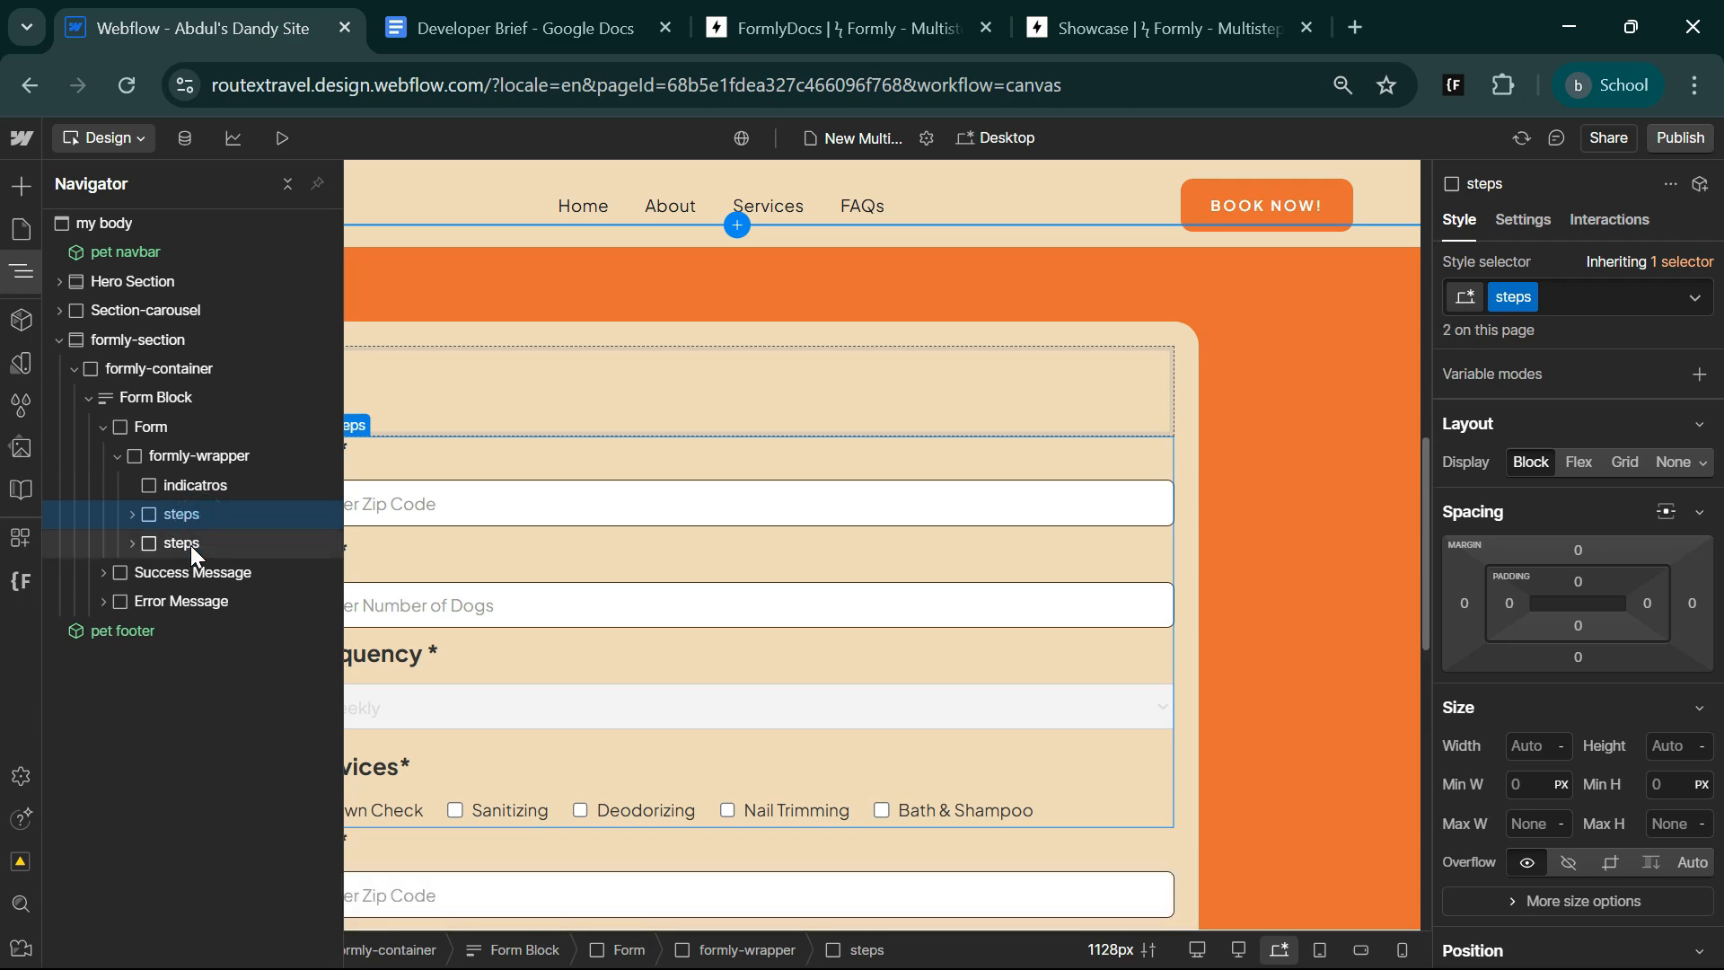
left_click(190, 544)
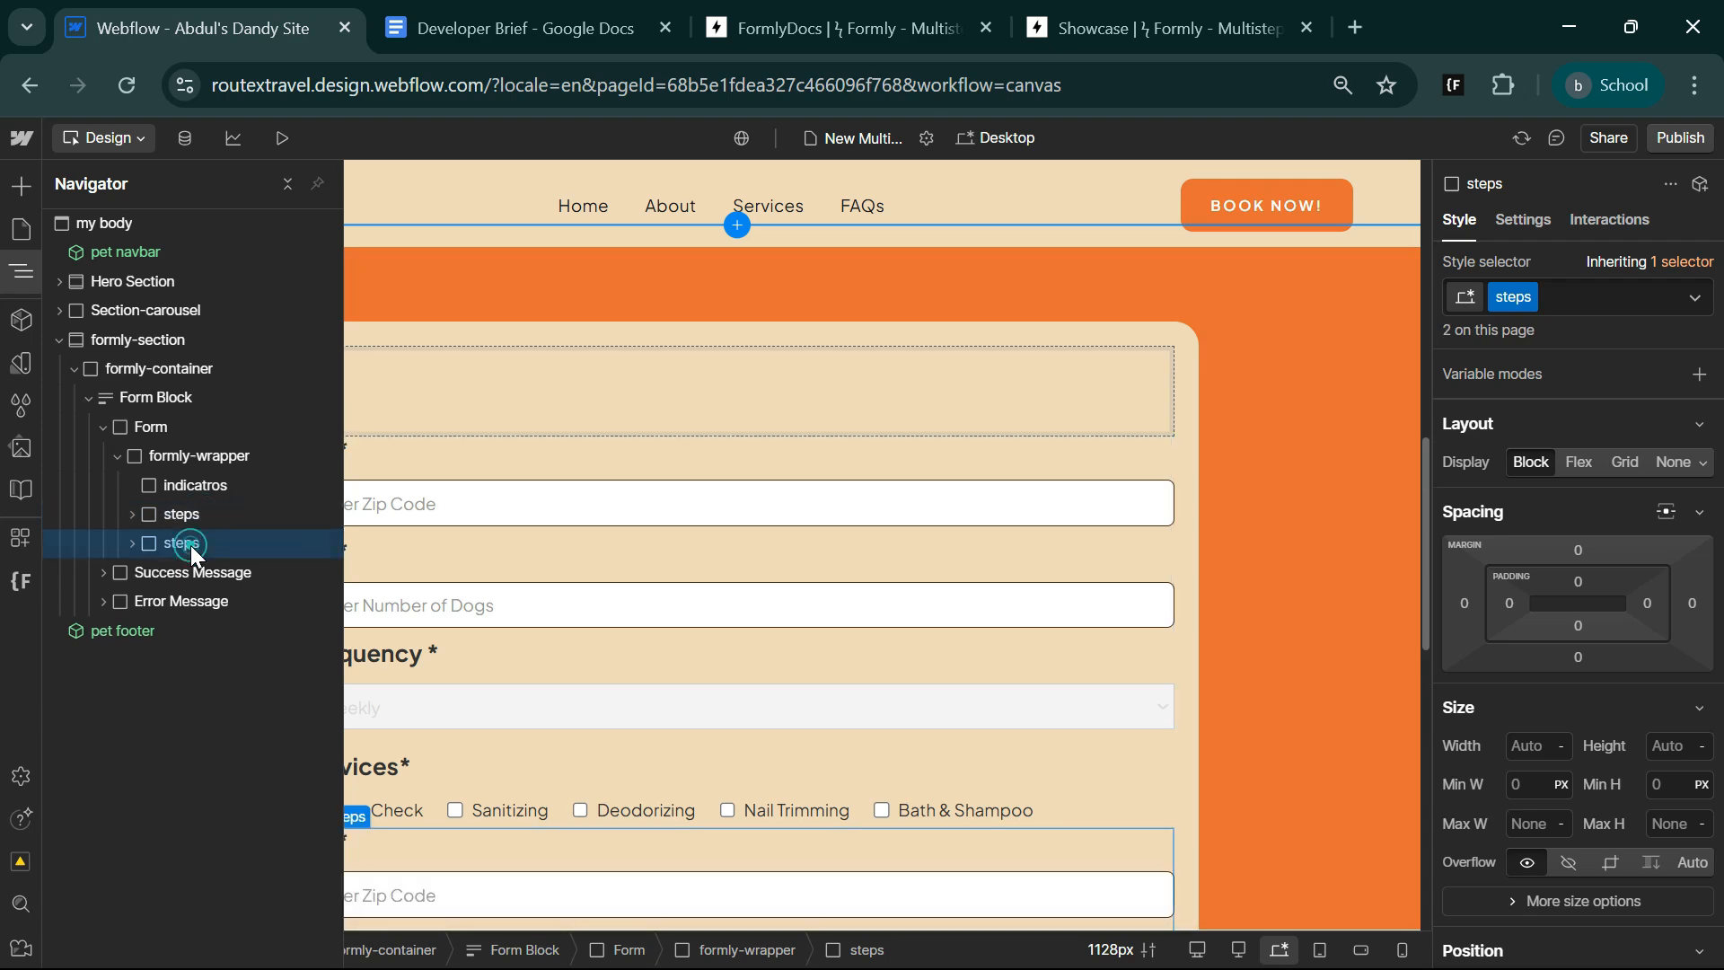
left_click(31, 283)
Switch to the Developer Brief in Google Docs and copy the Step 2 field names first_name, last_name, email, phone and address one by one.
left_click(526, 28)
scroll(951, 539, "down", 5)
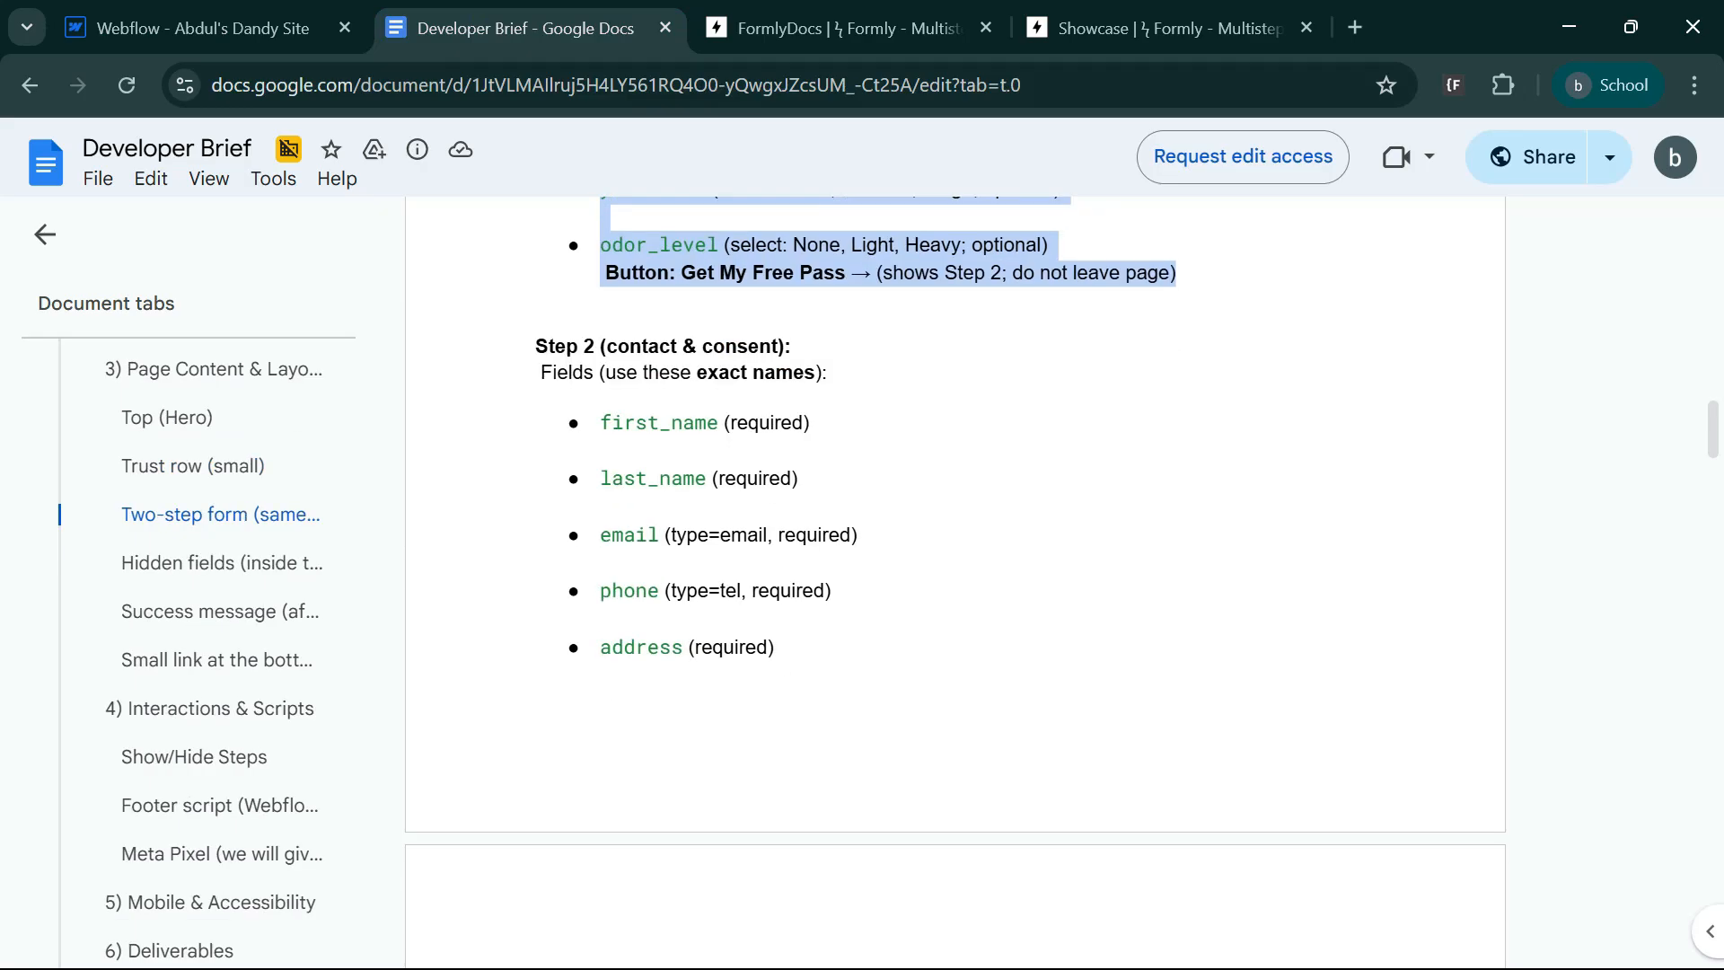
left_click_drag(721, 422, 599, 422)
key("super+c")
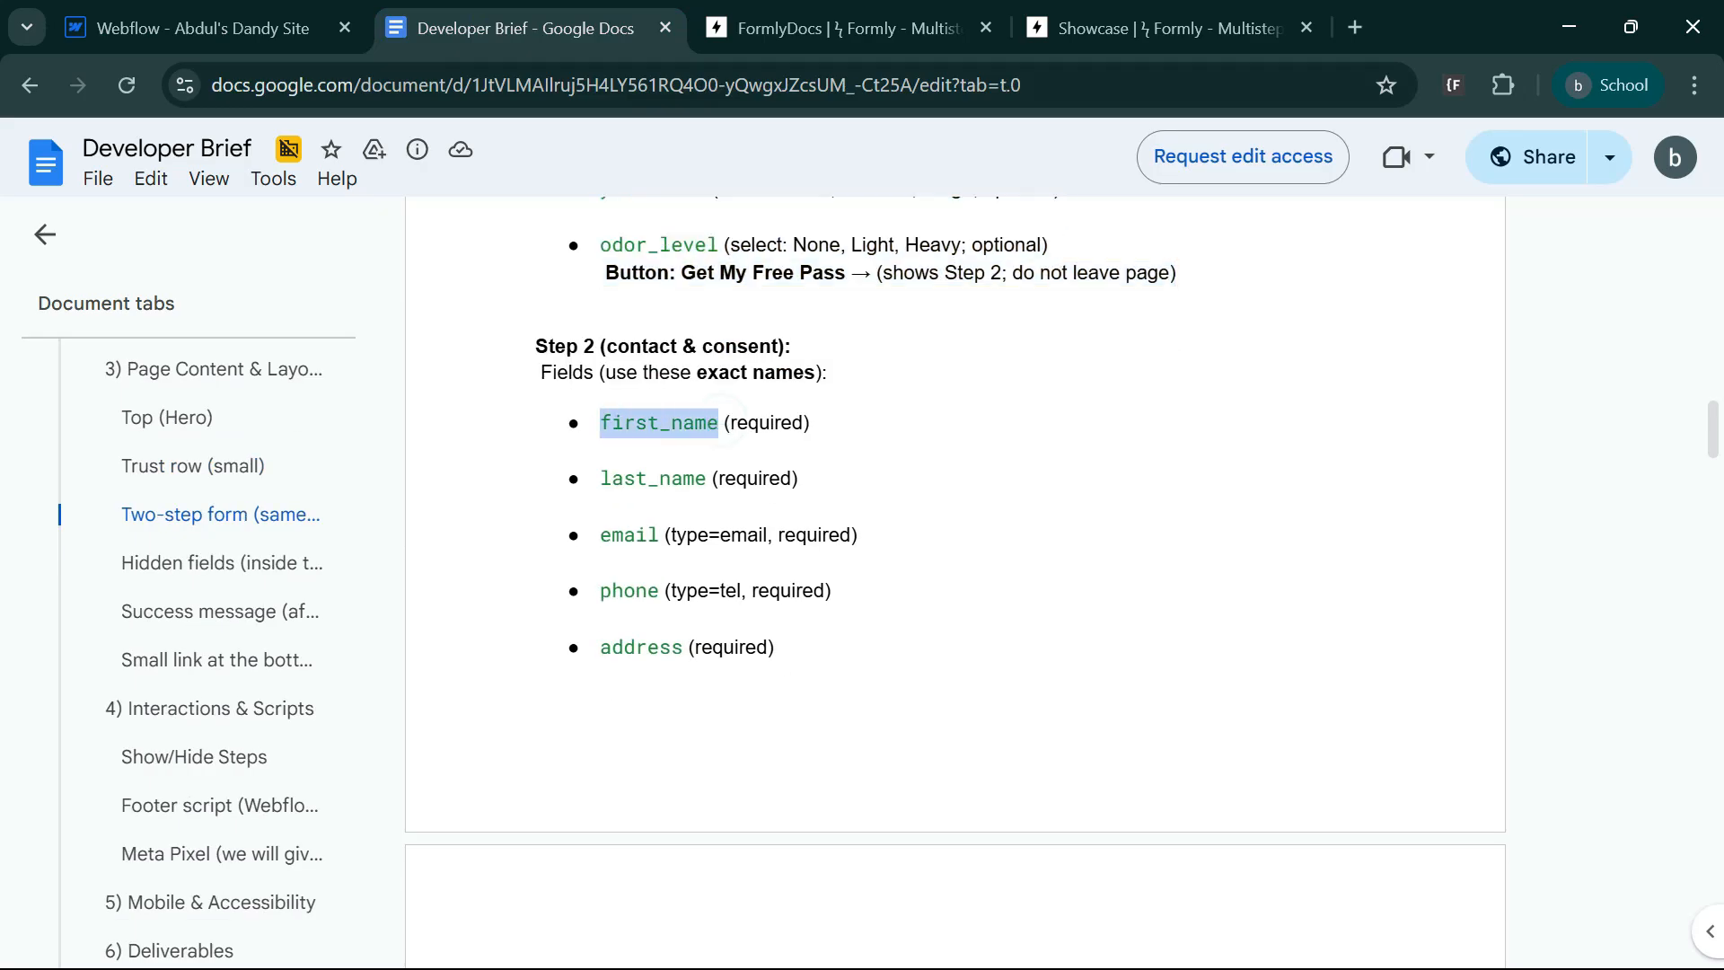
left_click_drag(708, 479, 600, 479)
left_click_drag(659, 535, 600, 535)
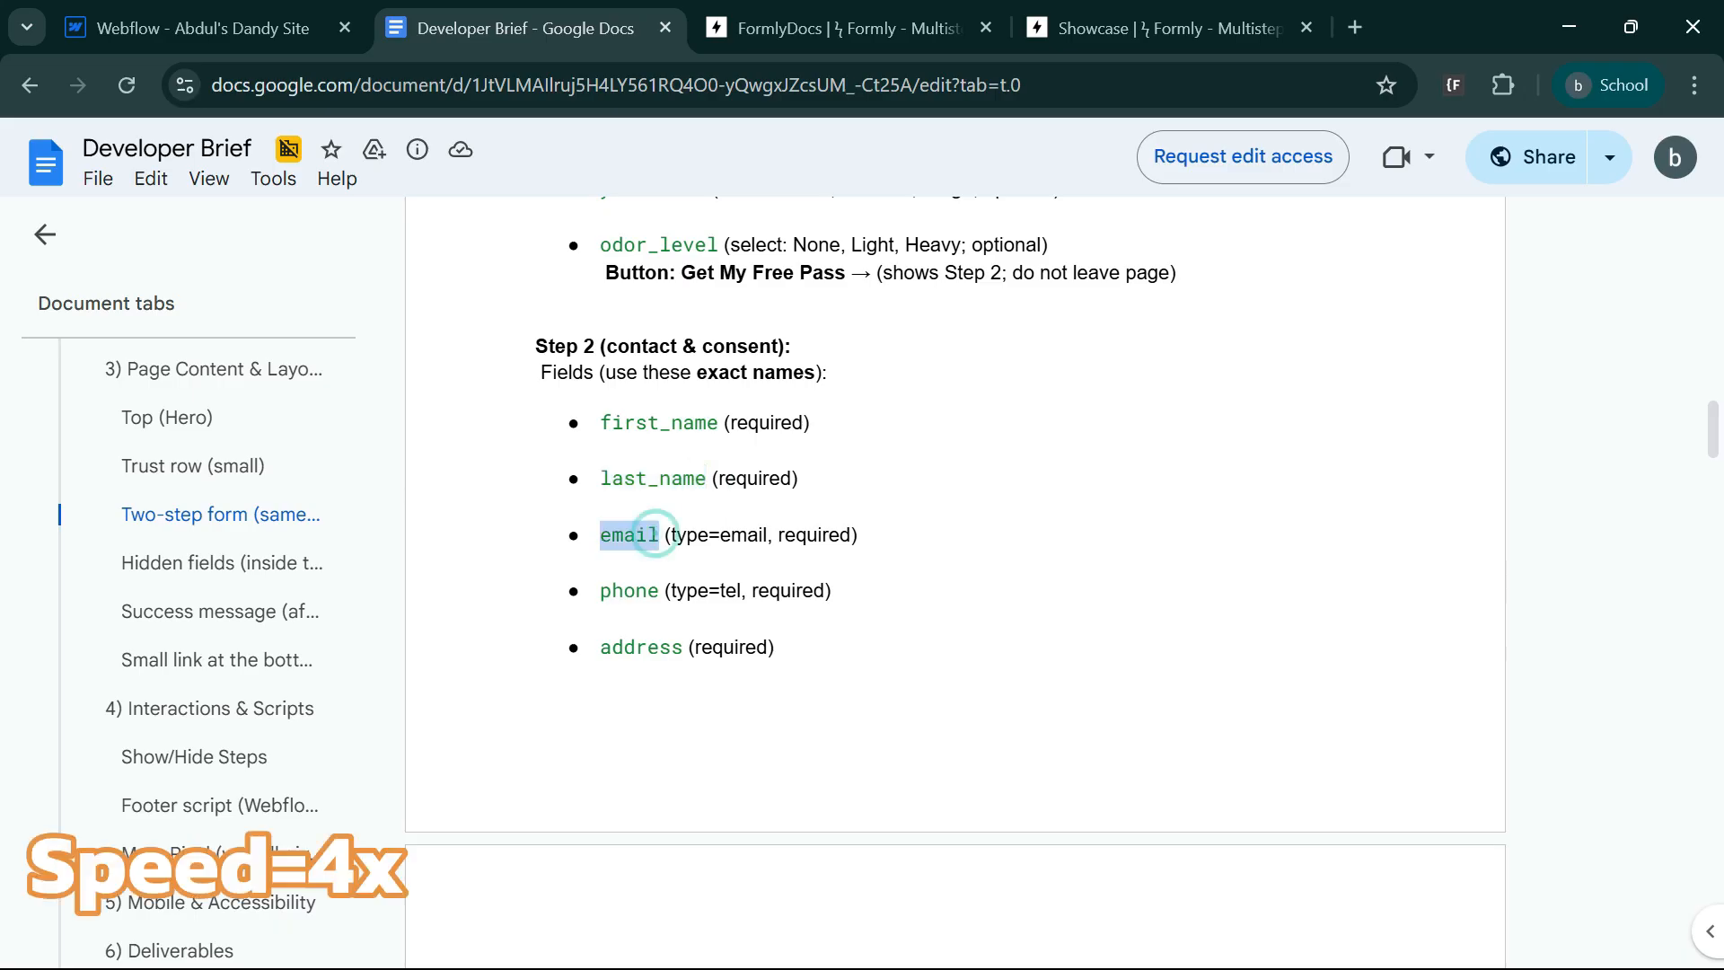
left_click_drag(660, 591, 599, 591)
left_click_drag(683, 647, 600, 648)
Return to Webflow and change the first label in the duplicated steps block to First Name*.
key("ctrl+shift+Tab")
scroll(546, 696, "down", 5)
left_click(325, 391)
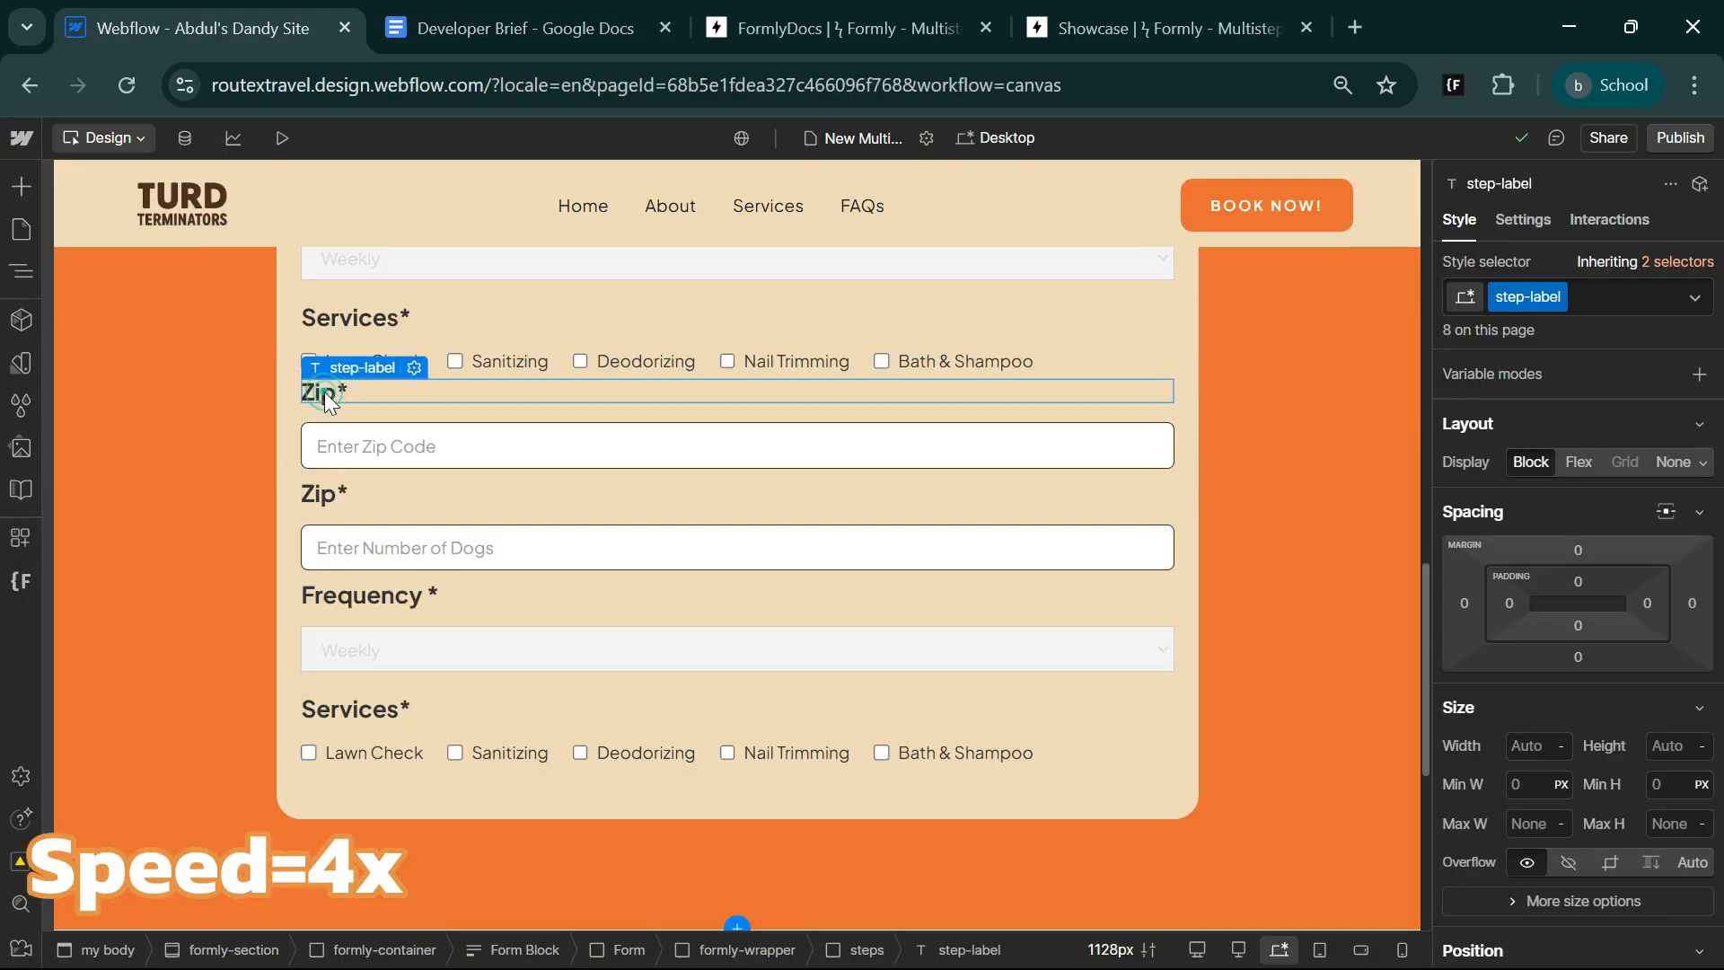
double_click(325, 392)
key("super+v")
scroll(521, 672, "down", 3)
left_click(521, 672)
type("*")
key("Left")
key("Left")
key("Left")
key("Left")
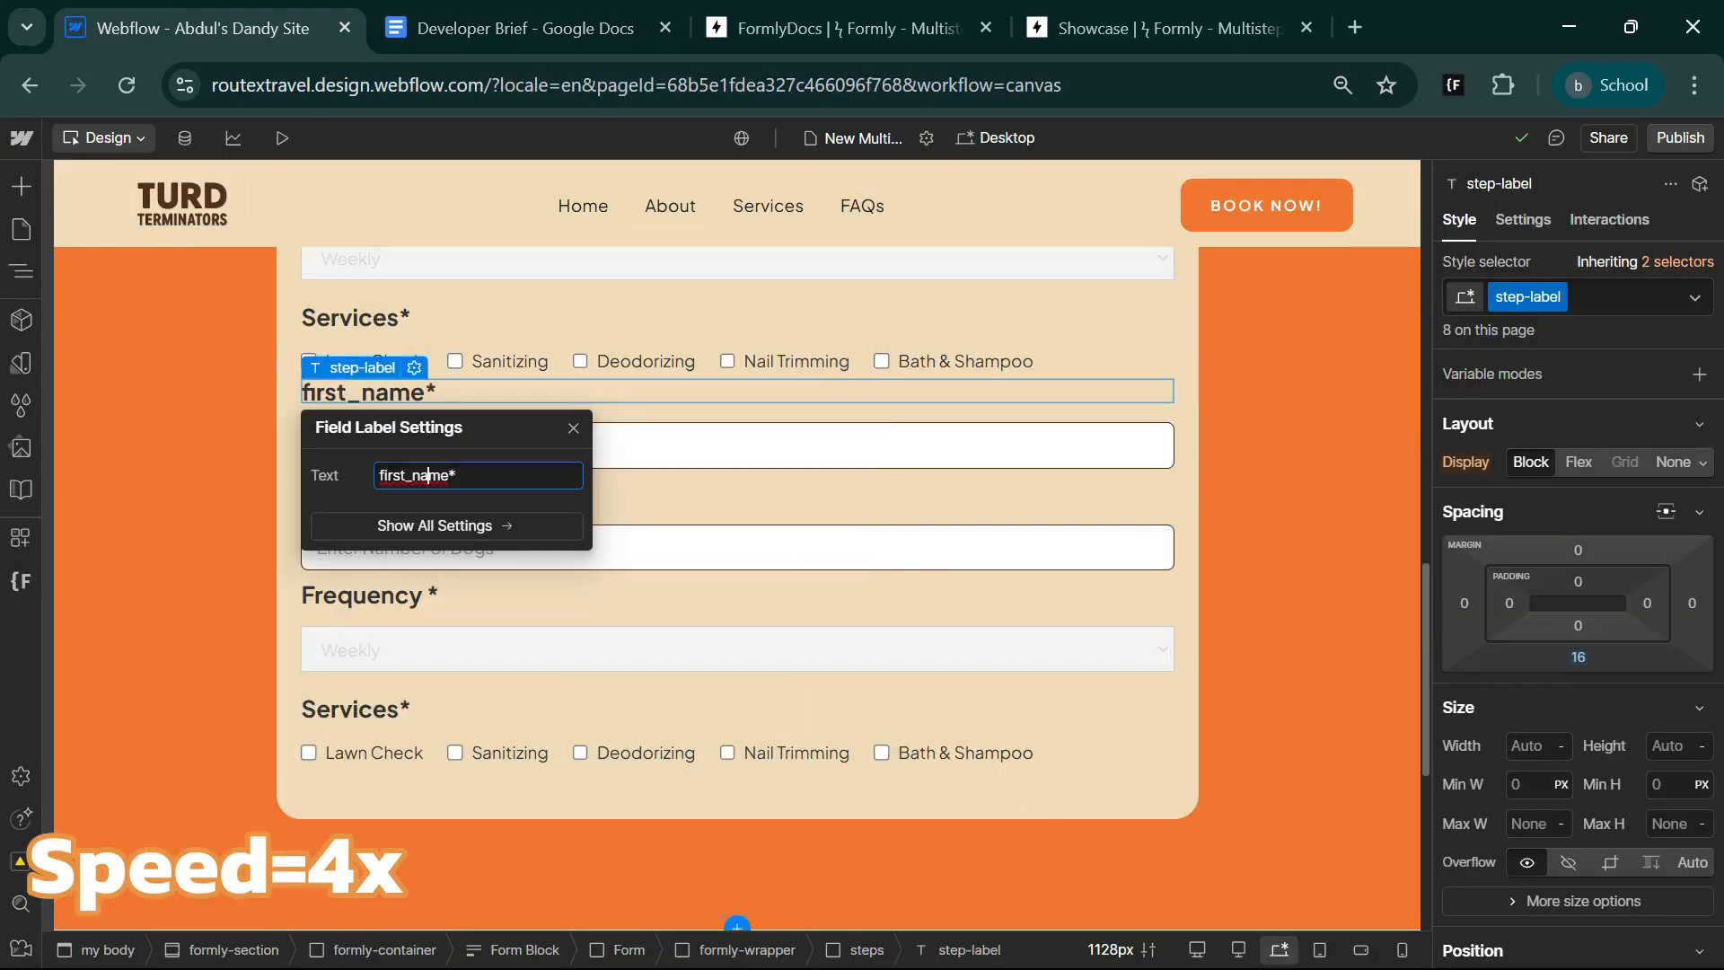
key("BackSpace")
type("N")
key("Left")
key("BackSpace")
key("Left")
key("Left")
key("Left")
key("Left")
key("BackSpace")
type("F")
key("Right")
key("Right")
key("Right")
key("Right")
Name the text field below the First Name* label First Name and set its placeholder to Enter First Name.
left_click(650, 450)
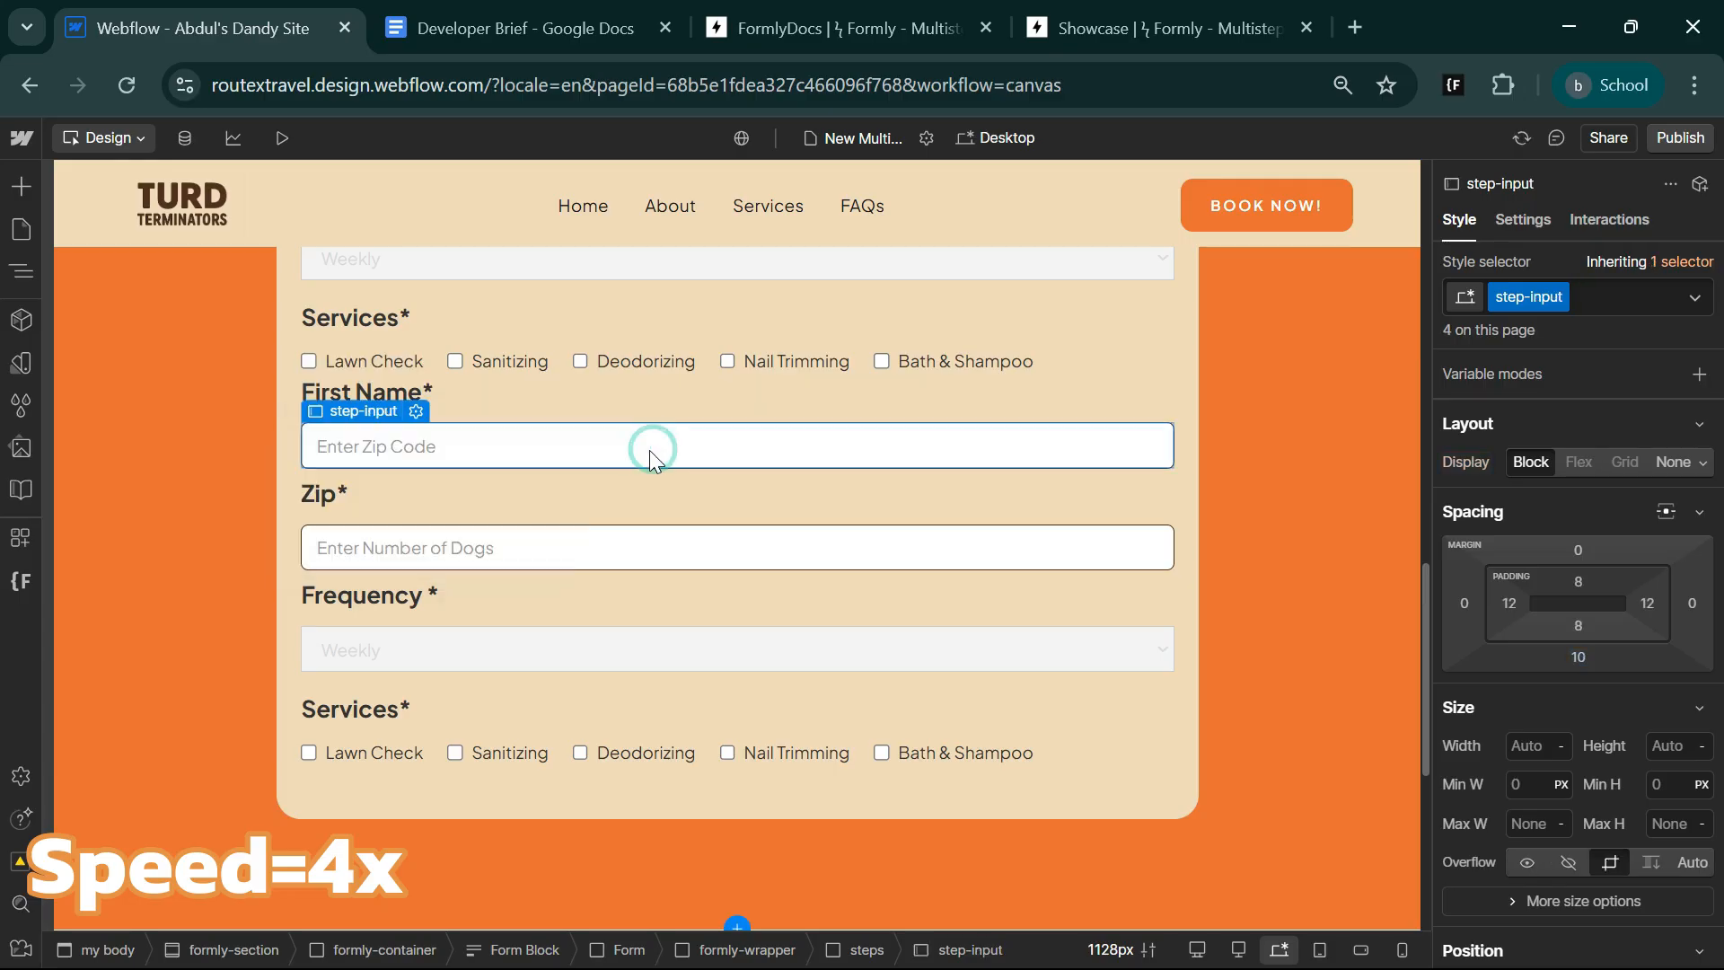
left_click(416, 412)
double_click(425, 547)
type("First Name")
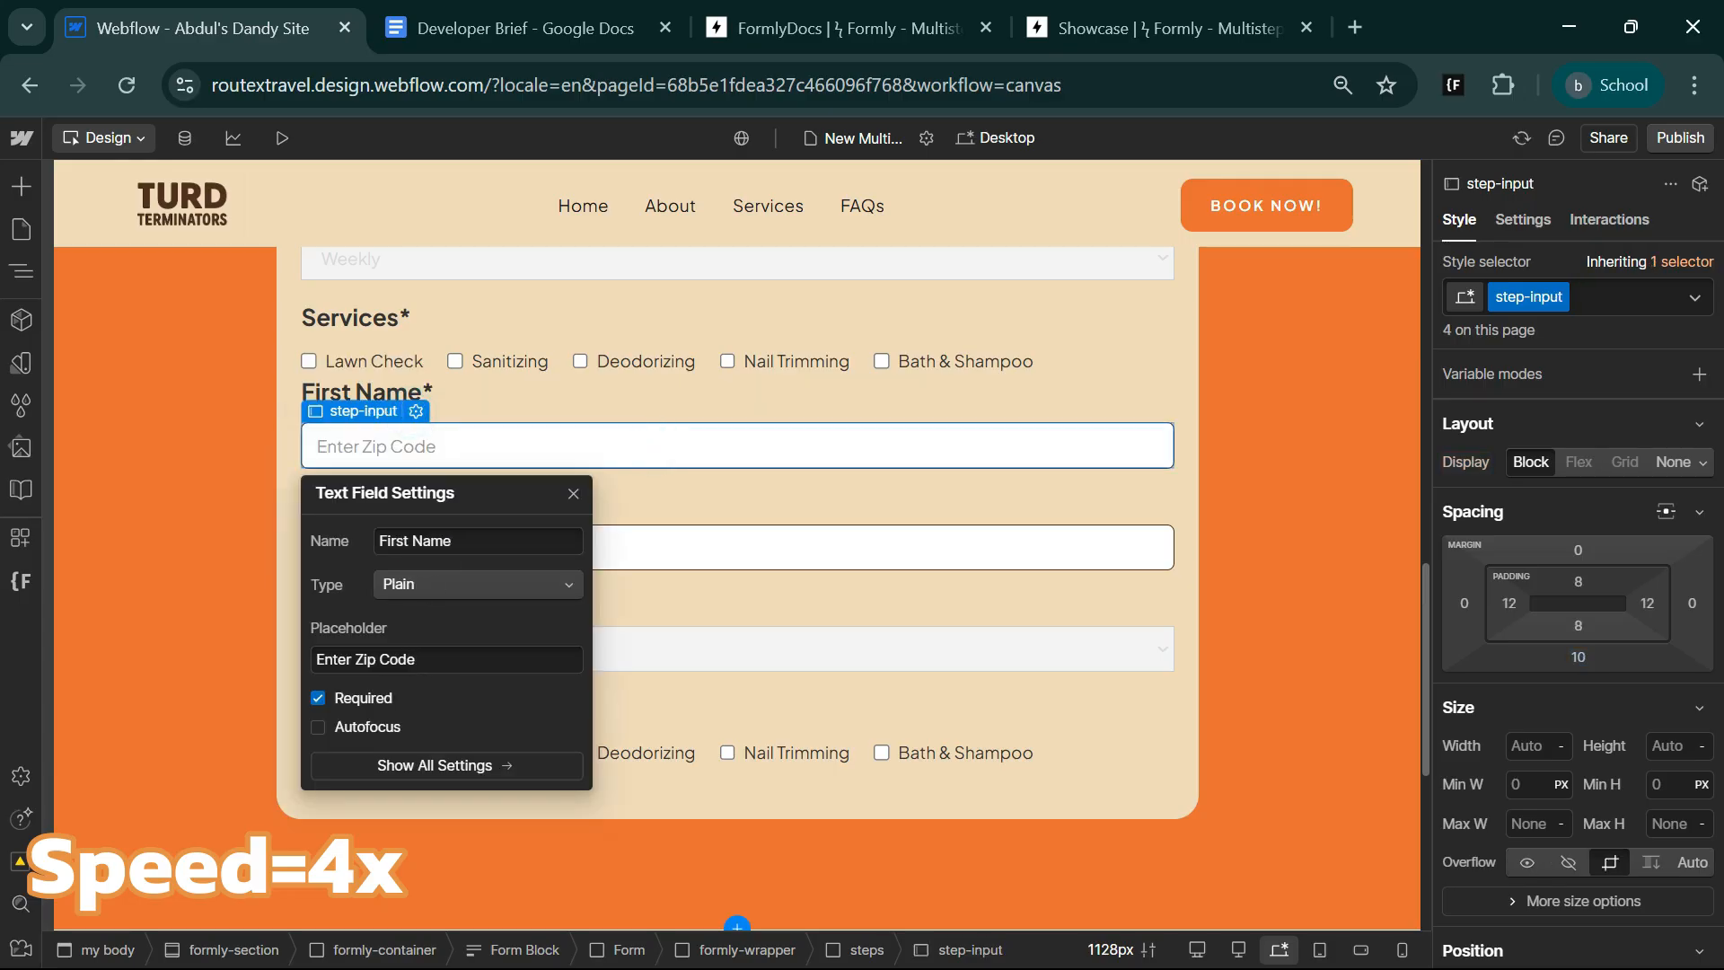
left_click_drag(434, 661, 345, 661)
type("First")
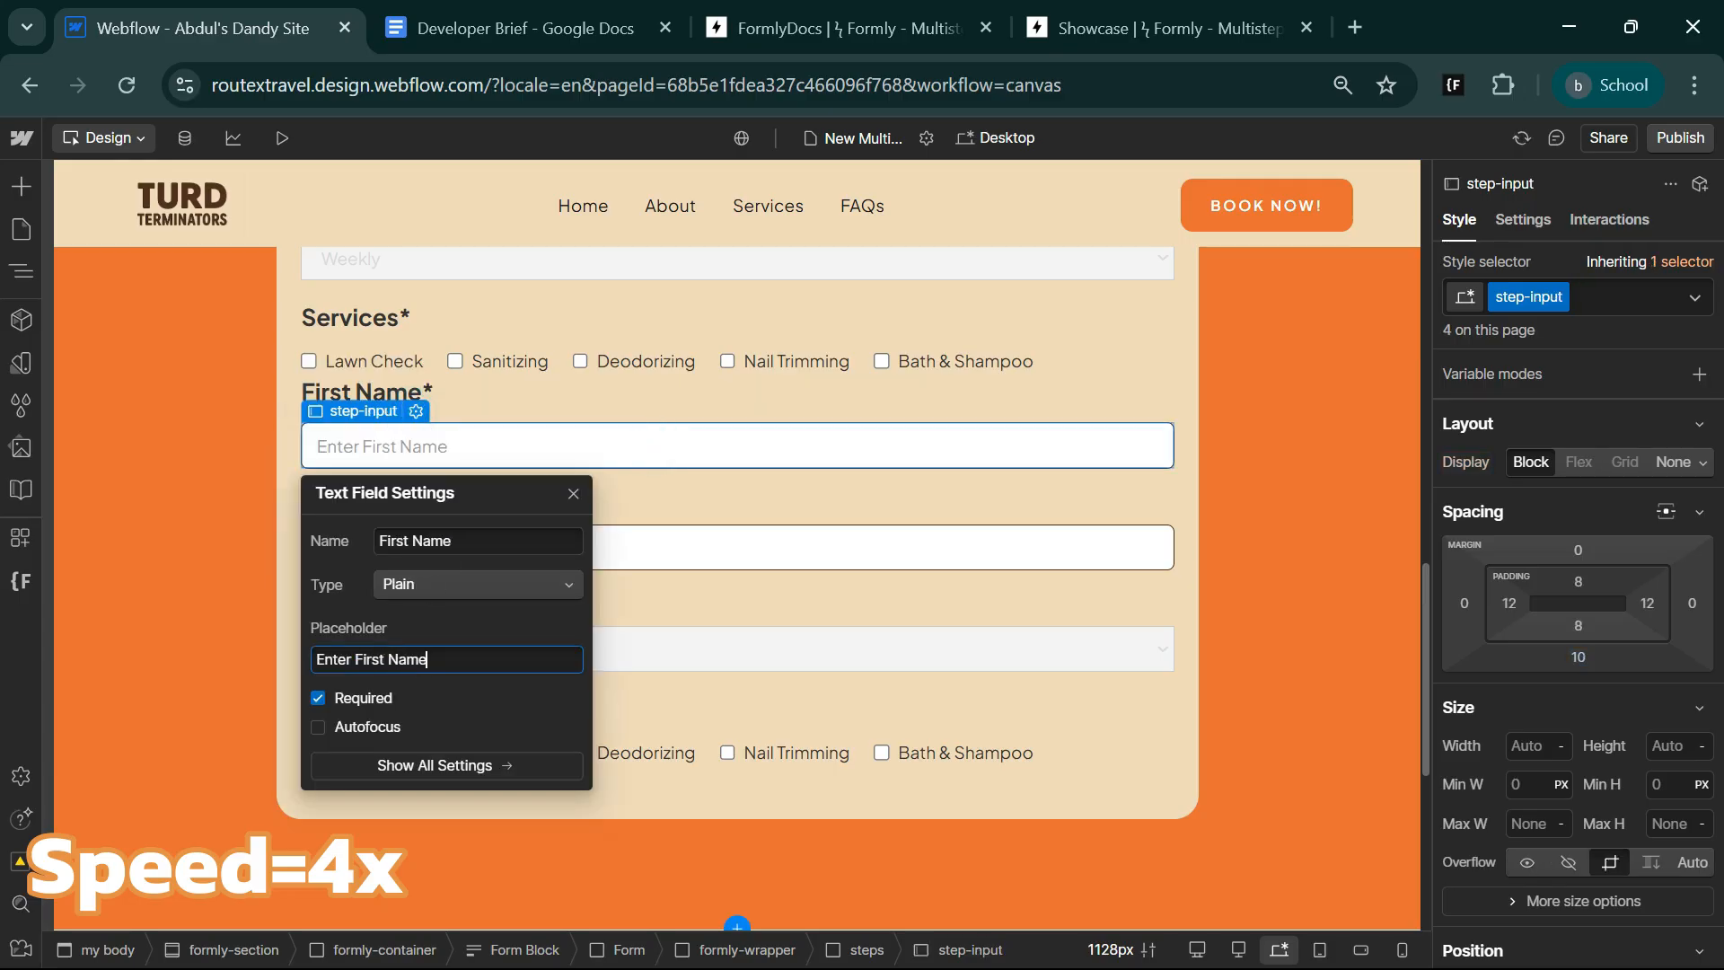
left_click(730, 512)
left_click(440, 454)
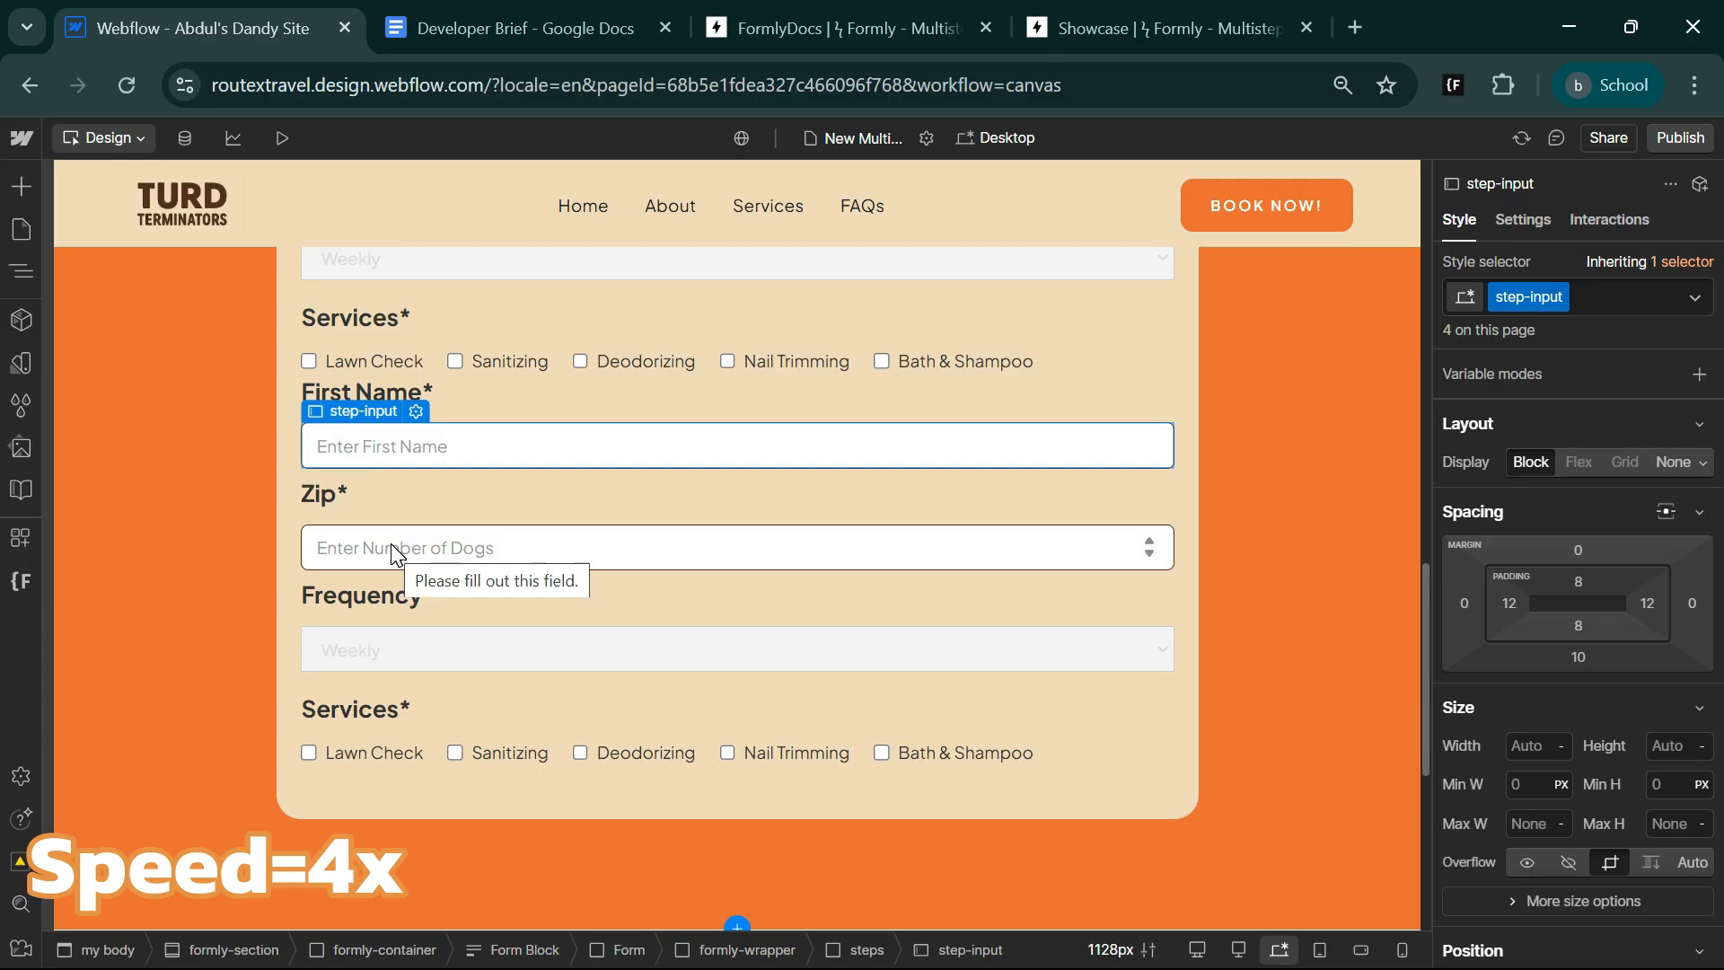
Change the Zip* label in the second steps block to Last Name*.
double_click(321, 489)
left_click_drag(400, 577, 377, 578)
type("ast Name*")
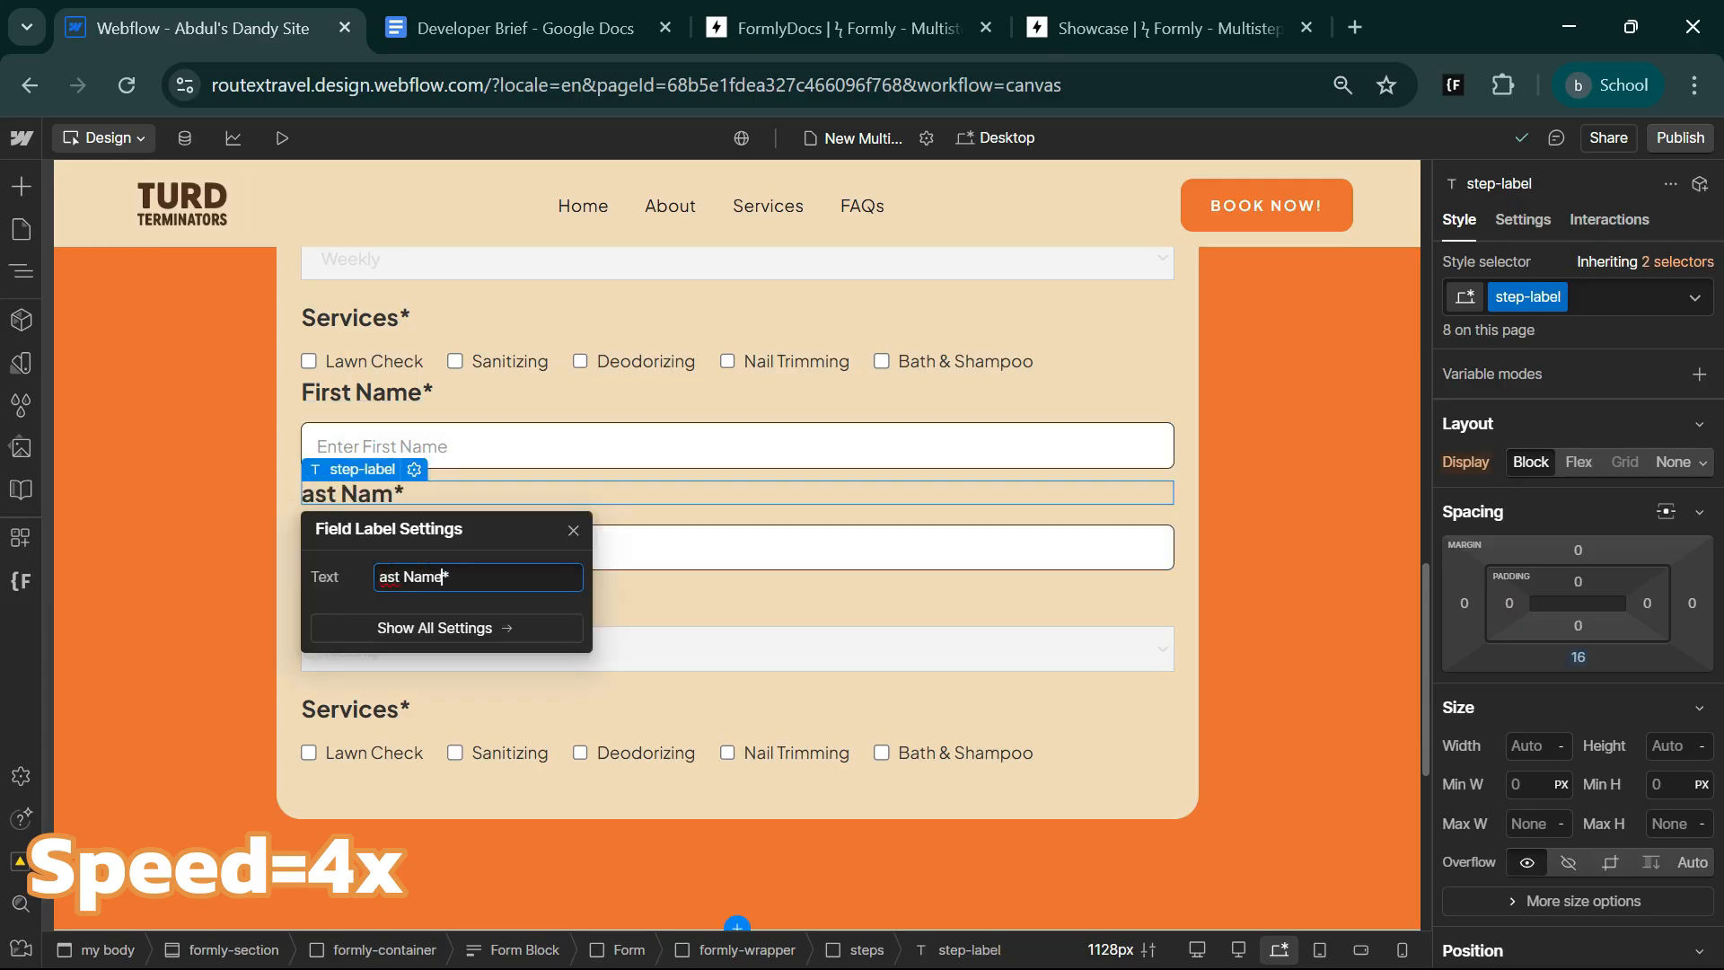
left_click(379, 578)
type("L")
left_click(688, 543)
left_click(360, 495)
left_click(415, 469)
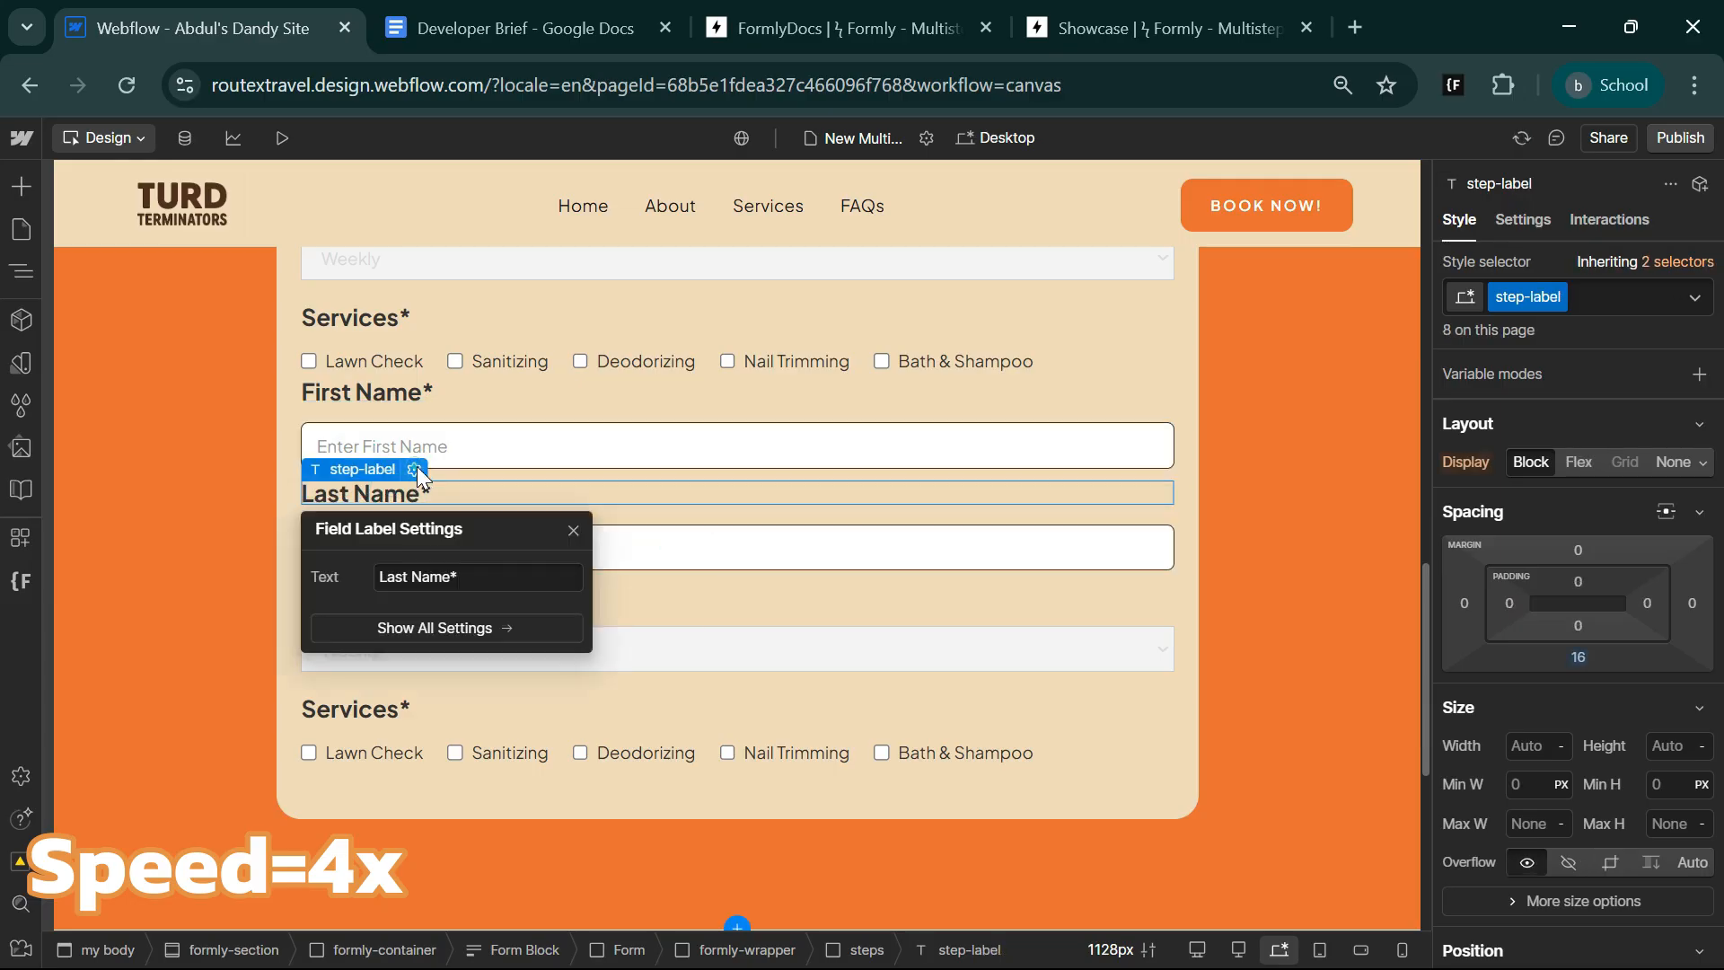
Name the number field below the Last Name* label Last Name and set its placeholder to Enter Last Name.
left_click(698, 550)
left_click_drag(492, 641, 377, 641)
type("Last Name")
left_click_drag(463, 761, 356, 761)
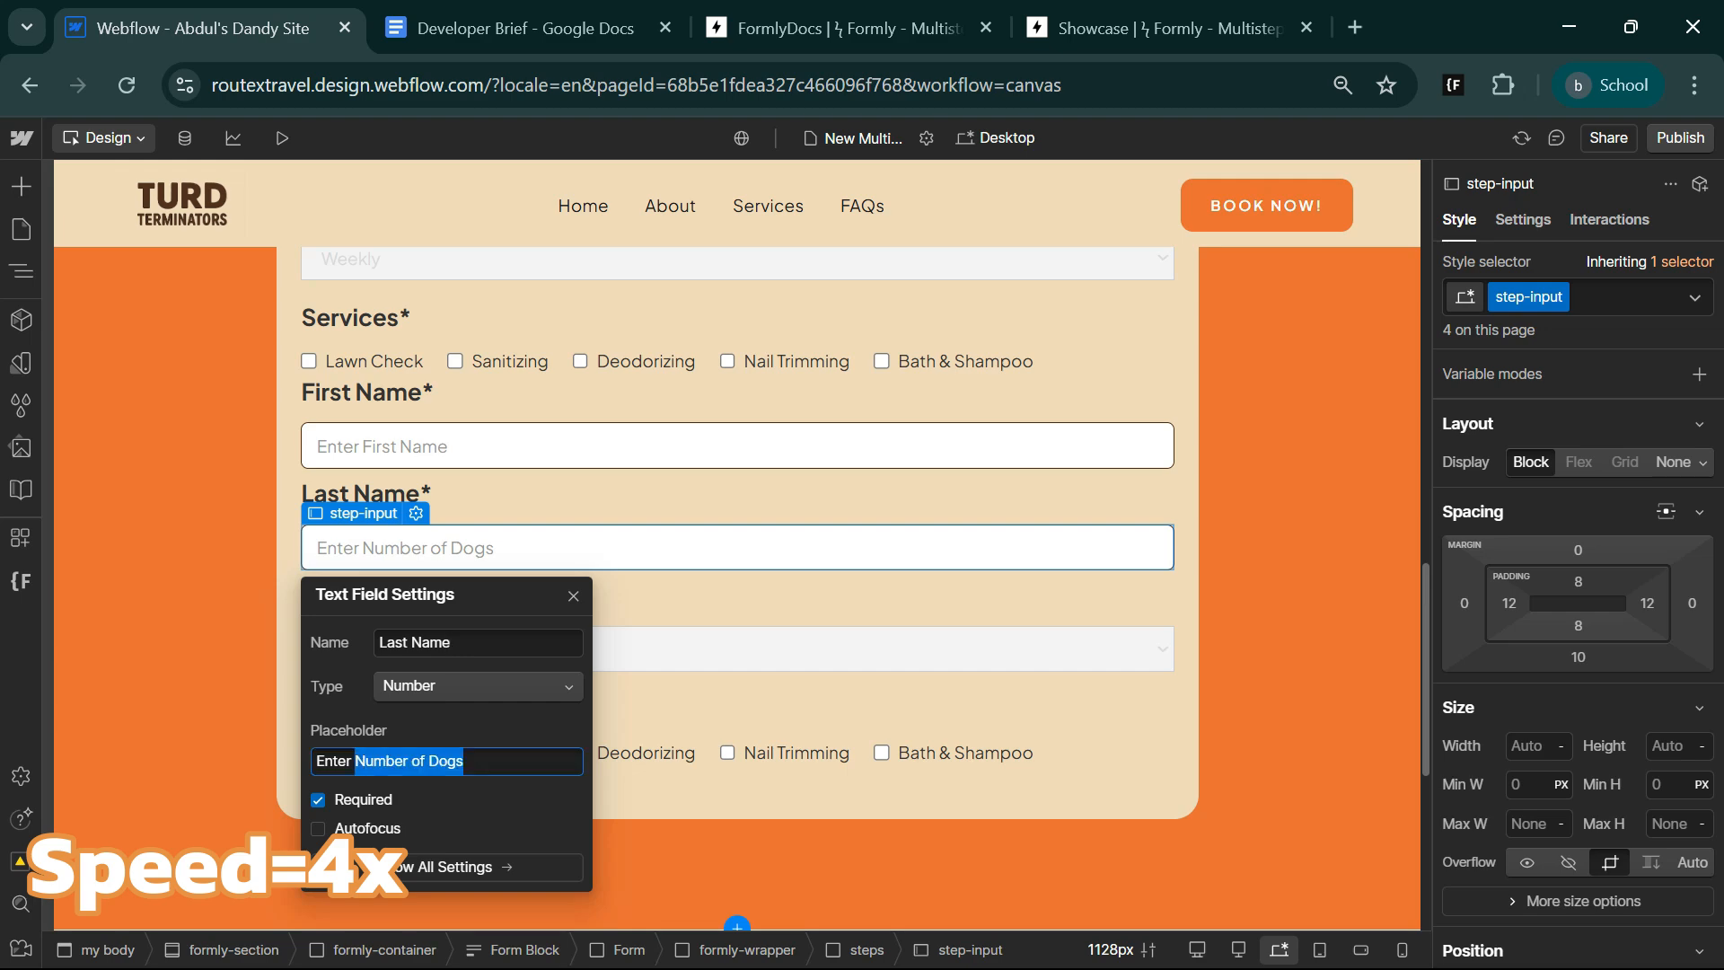
type("Last Name")
key("Escape")
Change the second Frequency label to Email* and delete the select field below it.
left_click(421, 594)
left_click(414, 572)
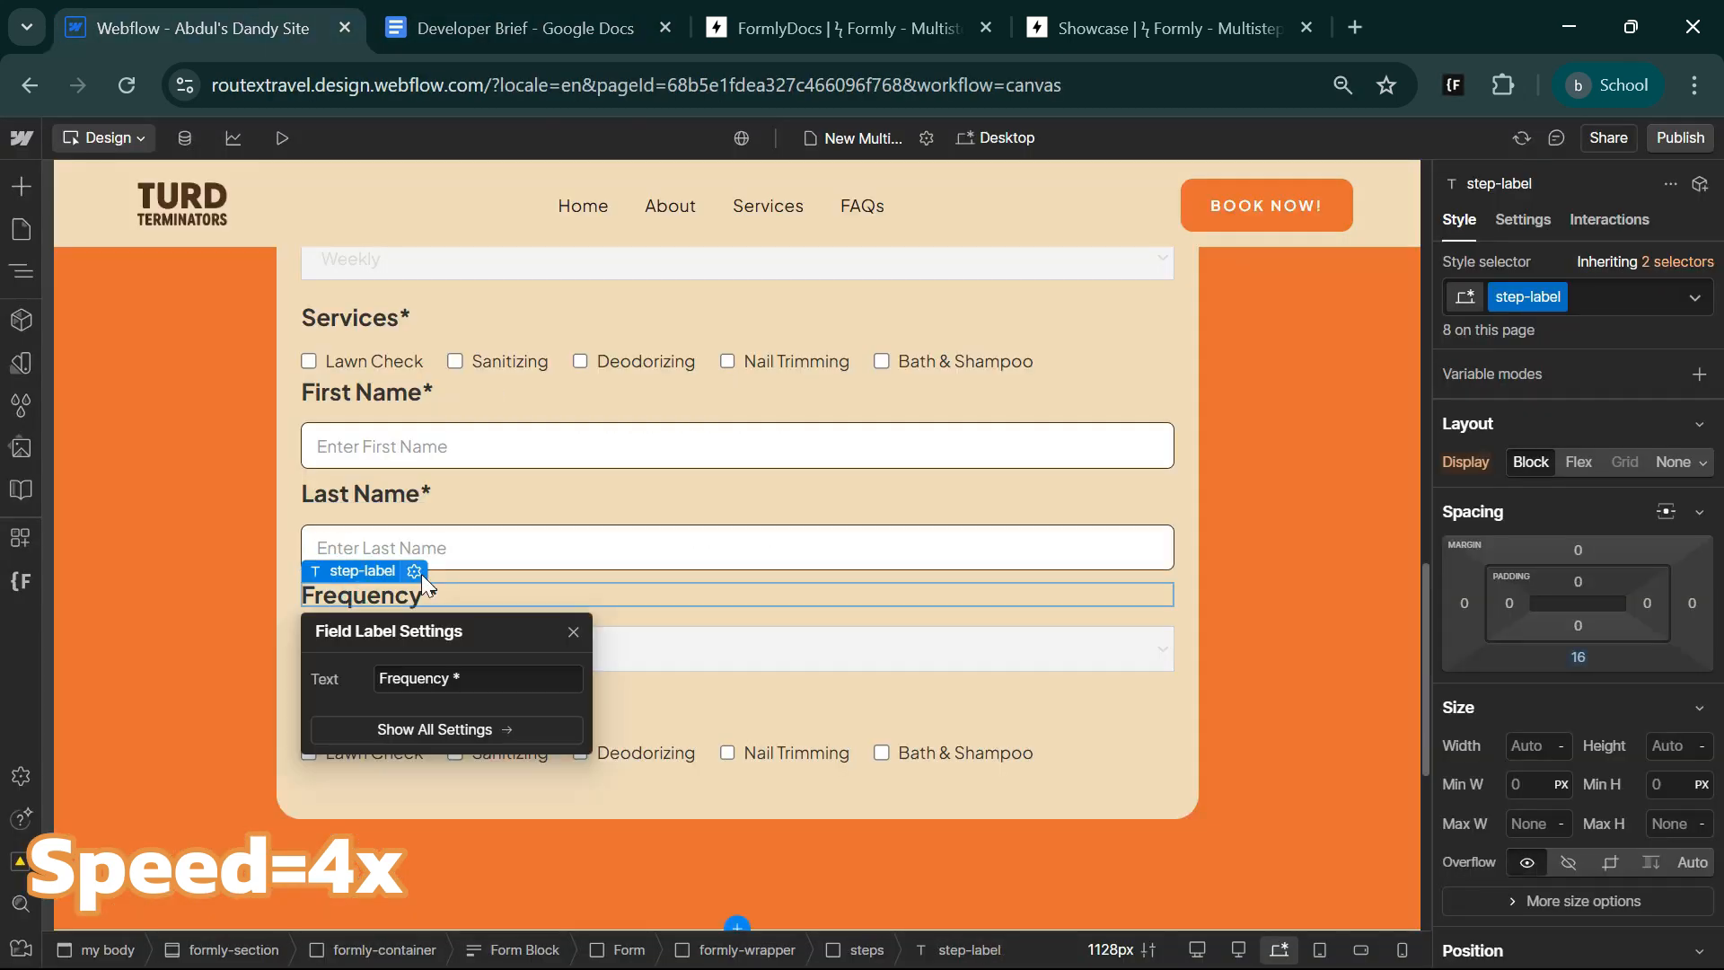
type("Email*")
left_click(596, 654)
left_click(428, 612)
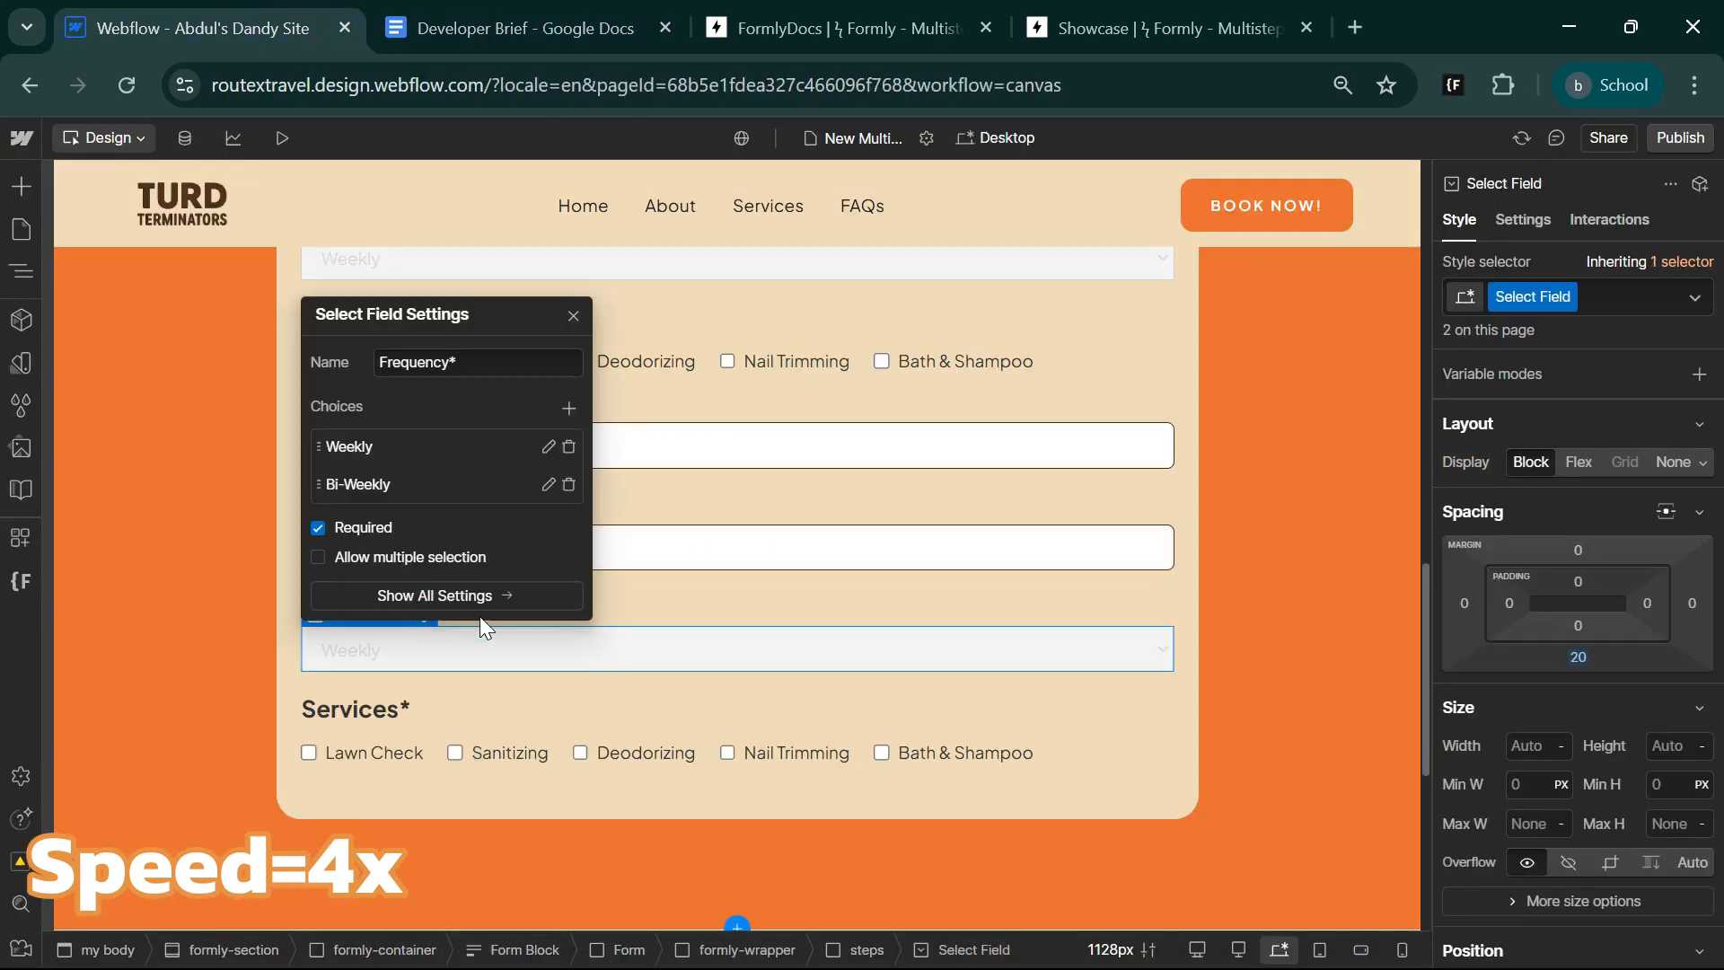
key("Escape")
key("Delete")
Insert an input in the second steps block with type Email, name Emaill and placeholder Enter Email Here.
key("ctrl+k")
type("in")
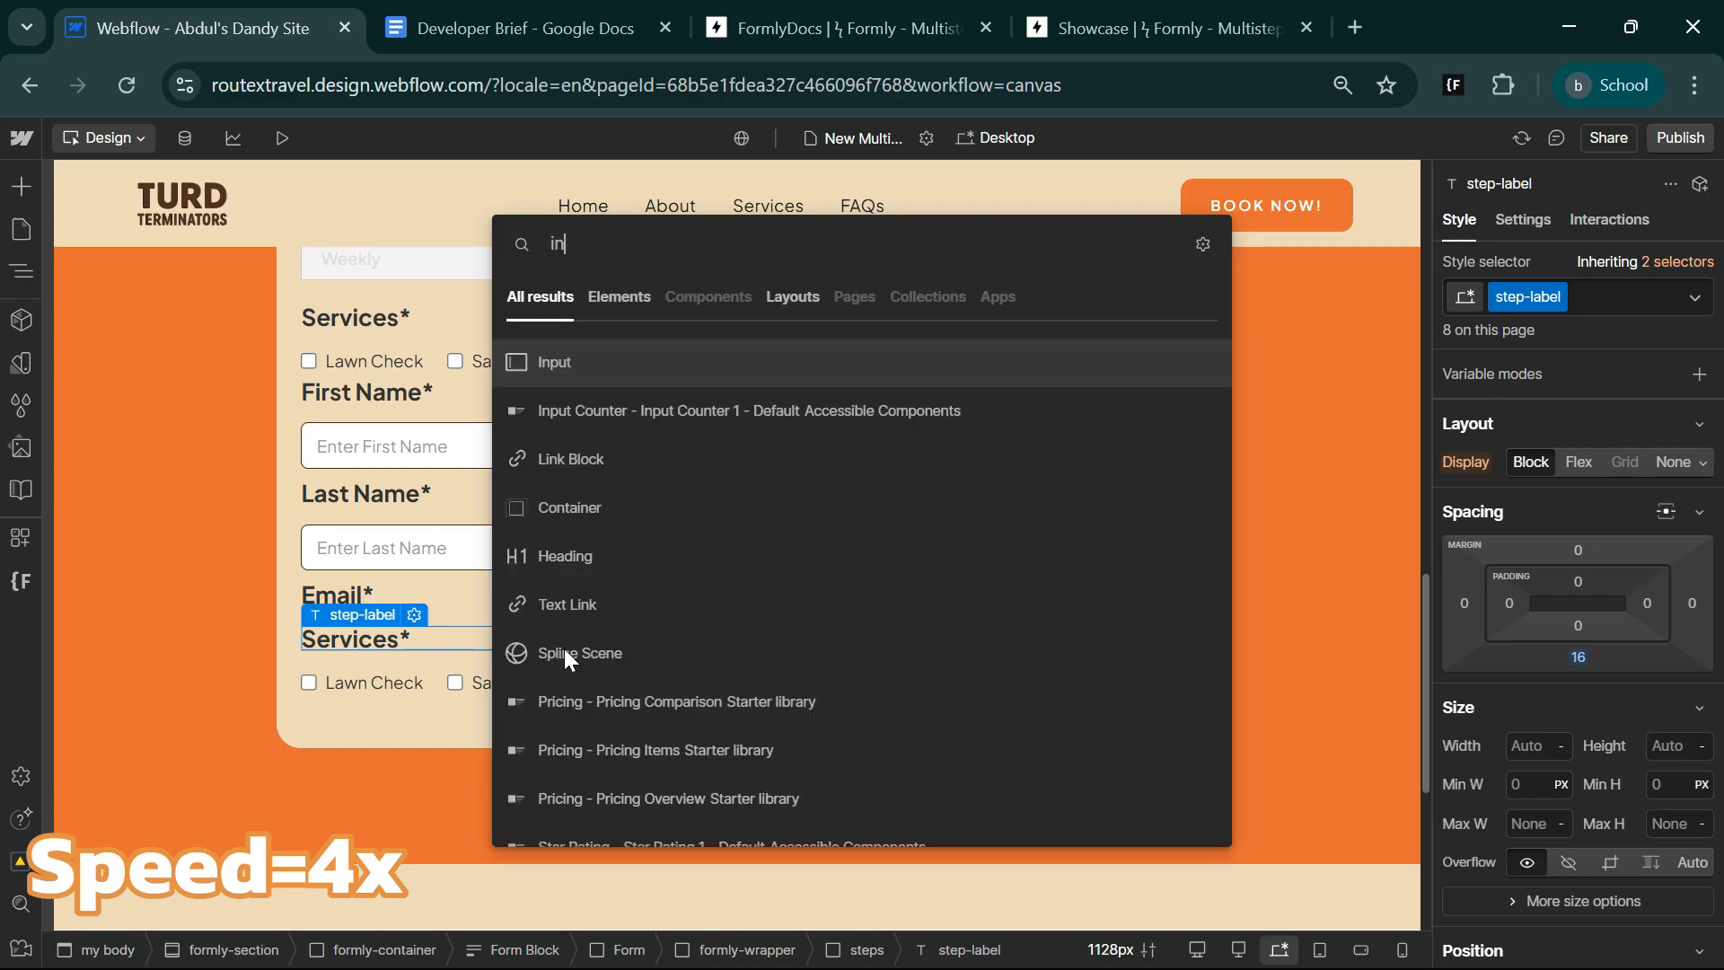
key("Return")
left_click(477, 457)
left_click(445, 480)
double_click(388, 413)
type("Emaill*")
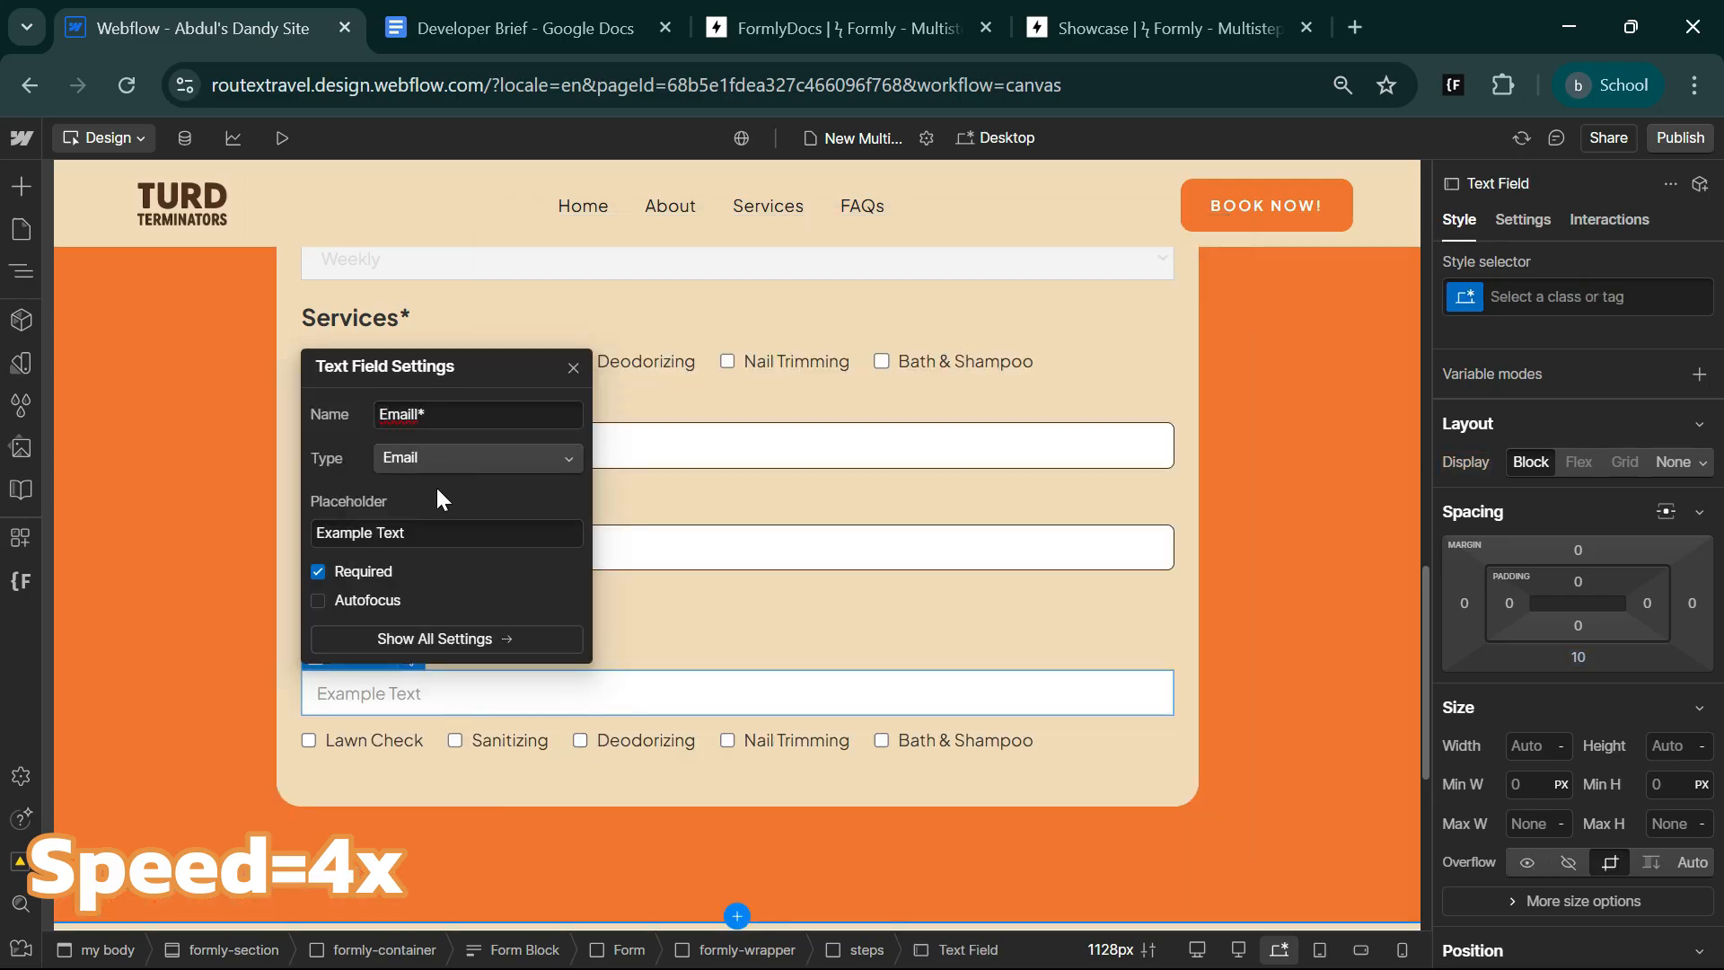
triple_click(431, 532)
type("Enter Email Here")
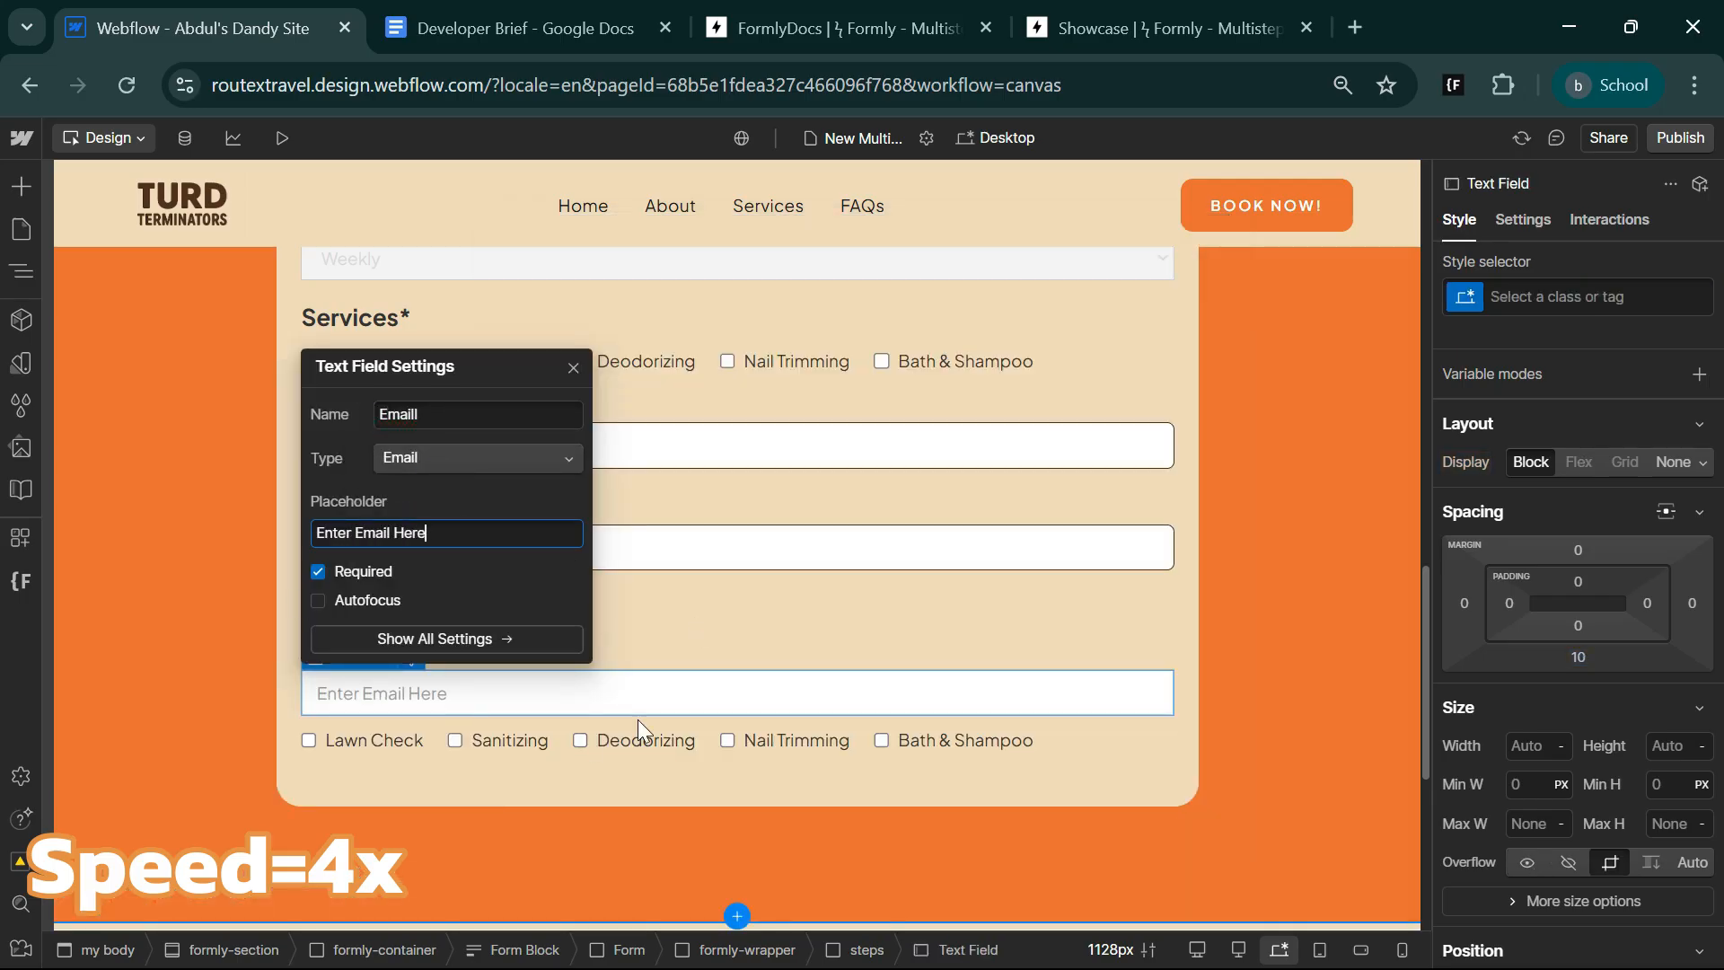
Move the new email field directly below the Email* label, above the Services* label.
left_click(638, 719)
key("z")
left_click_drag(199, 730, 203, 756)
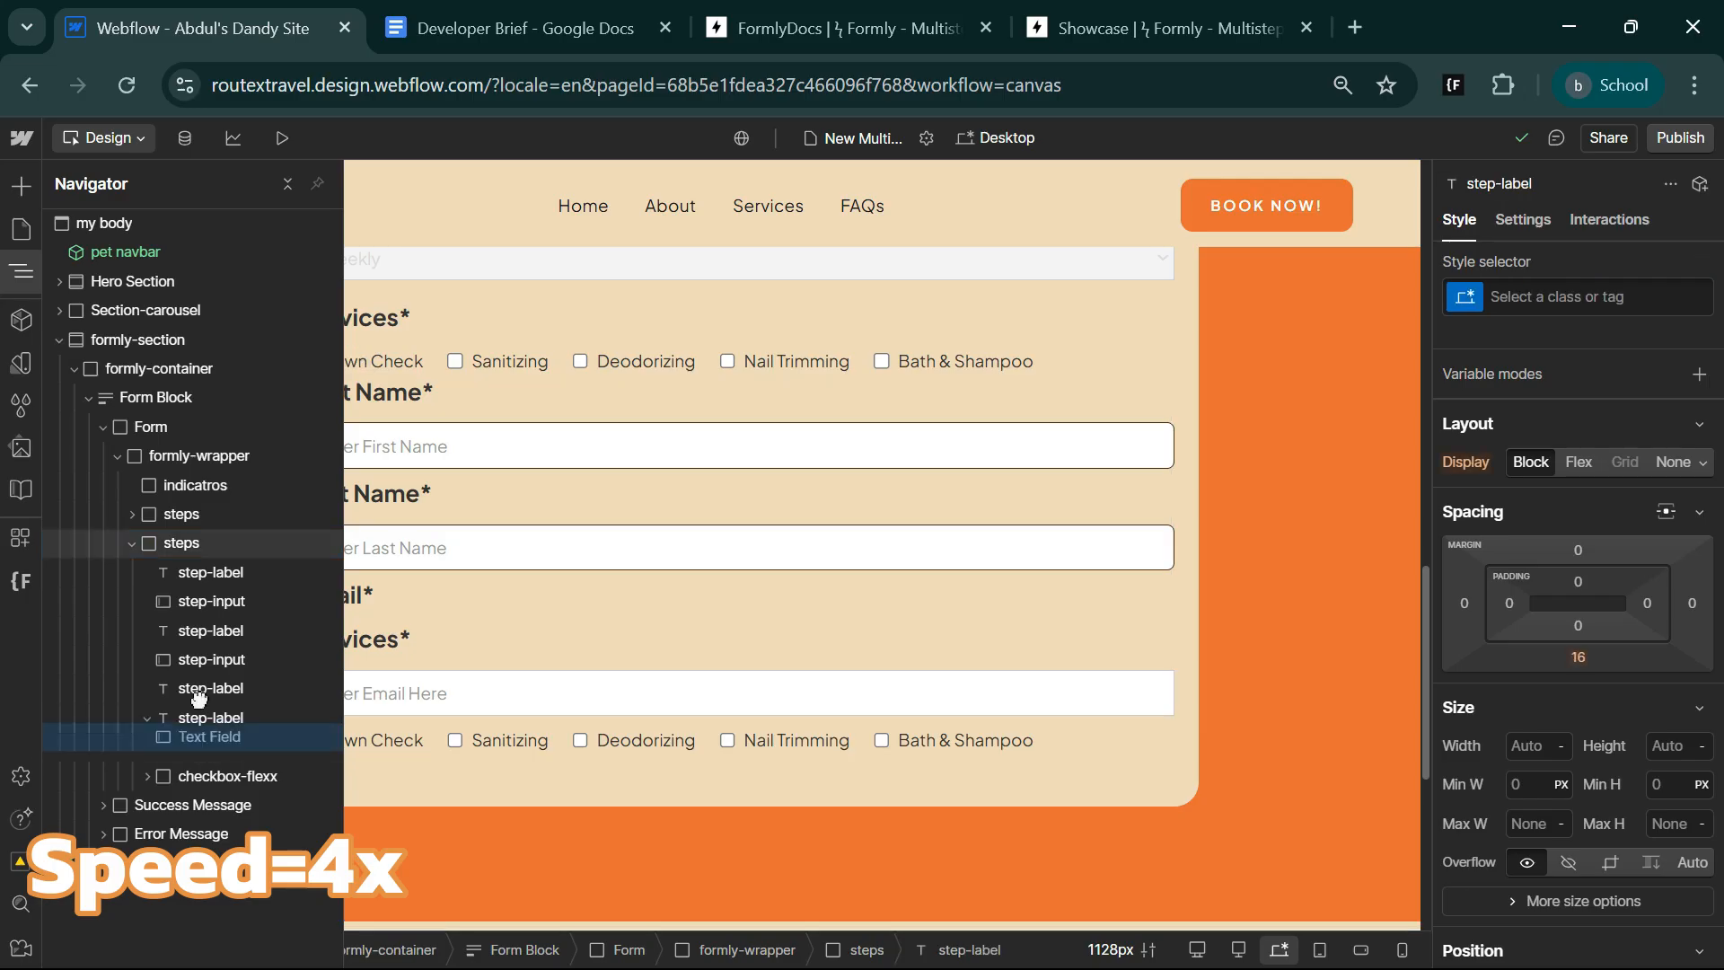
left_click(29, 266)
Change the second Services* label to Phone* and duplicate the email field.
left_click(414, 673)
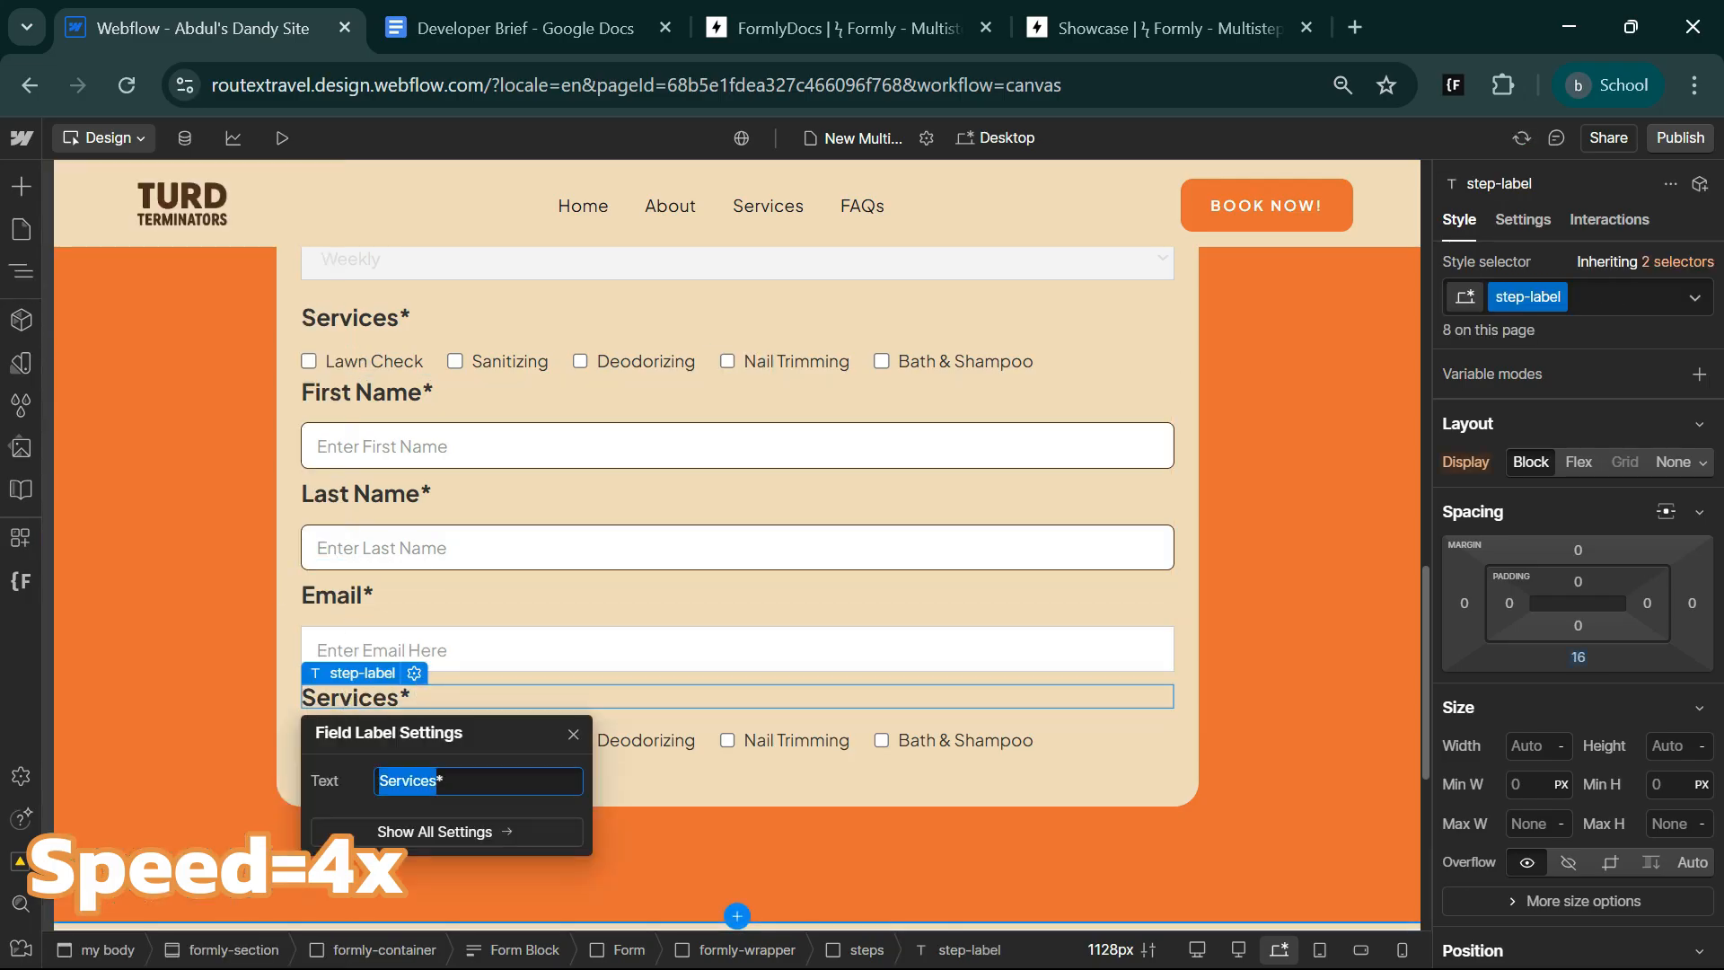
type("Phone*")
left_click(509, 652)
key("ctrl+d")
Set the duplicated email field's type to Phone, its name to Phone and its placeholder to Enter Phone.
left_click(411, 672)
left_click(453, 472)
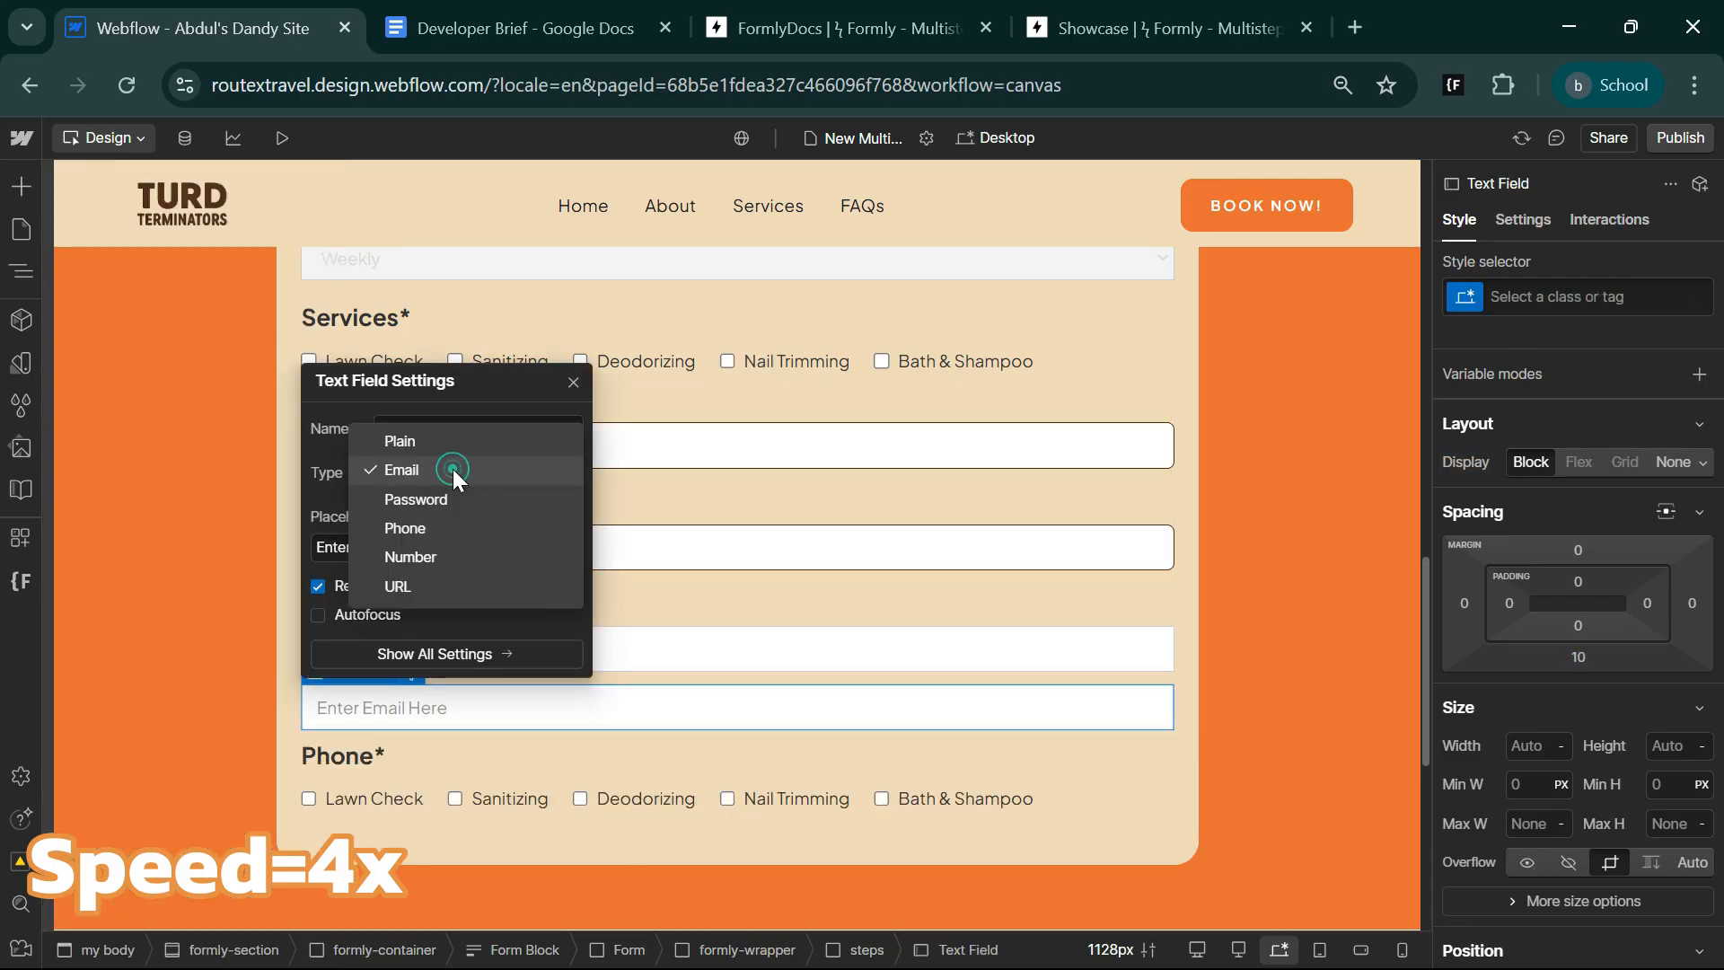
left_click(443, 523)
type("Phone")
left_click(458, 548)
key("BackSpace")
key("BackSpace")
key("BackSpace")
key("BackSpace")
key("BackSpace")
key("BackSpace")
key("BackSpace")
key("BackSpace")
key("BackSpace")
key("BackSpace")
type("Ph")
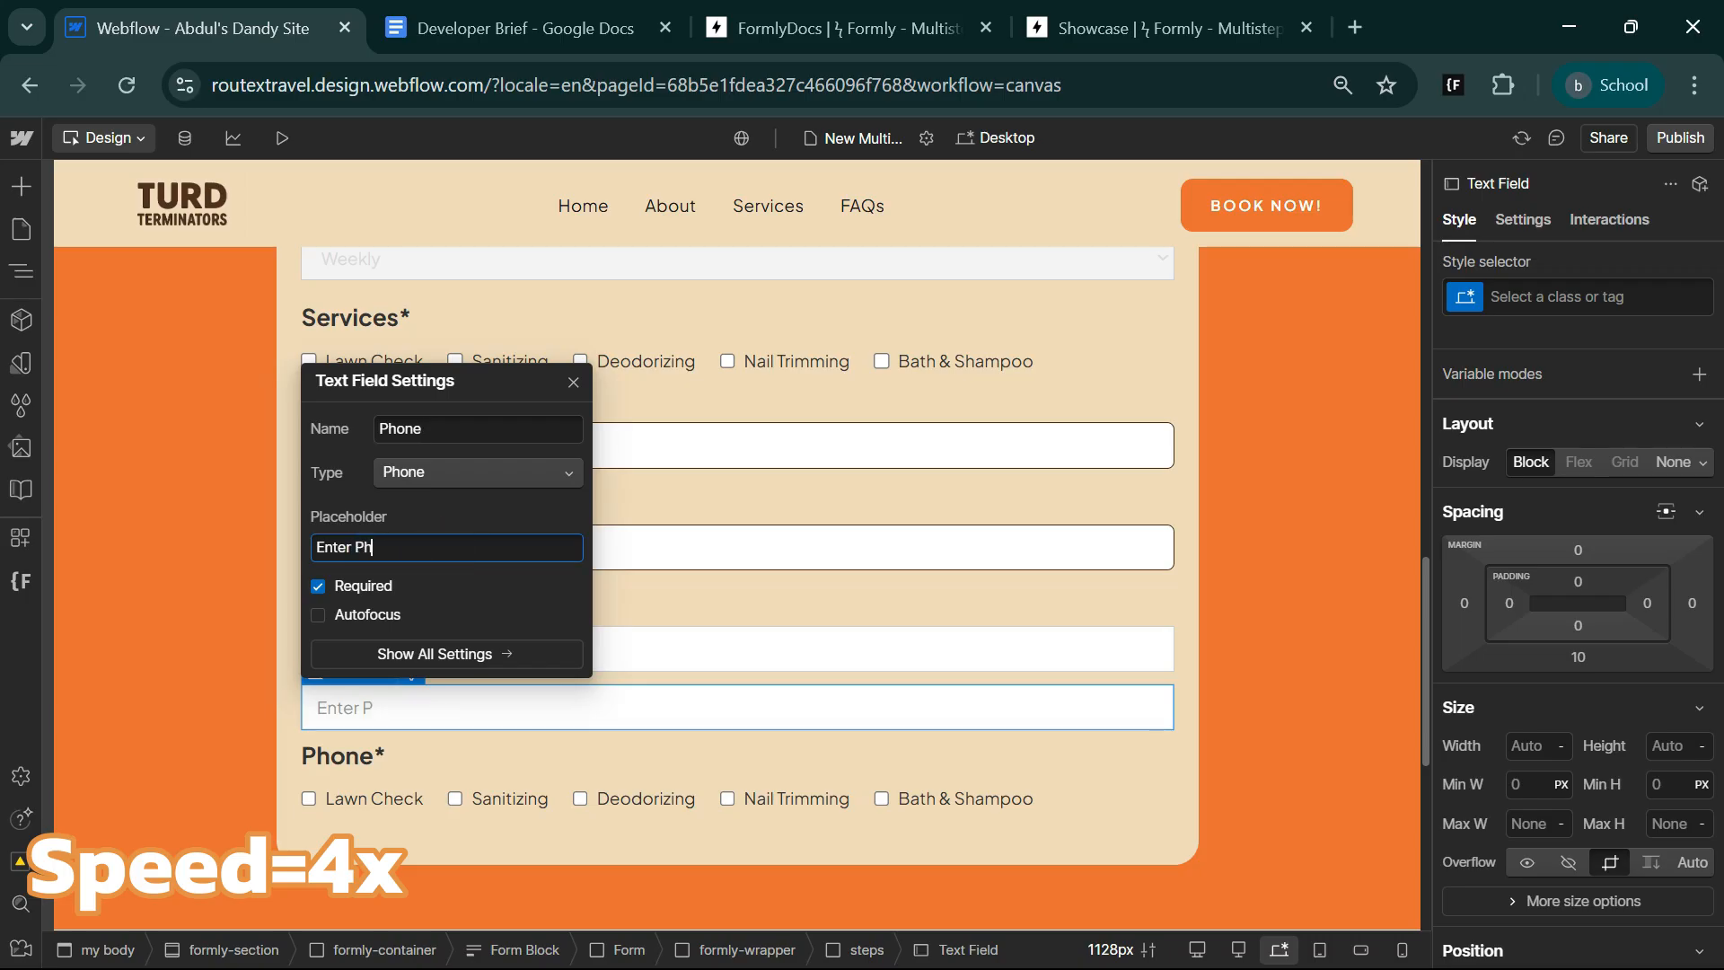
left_click(712, 557)
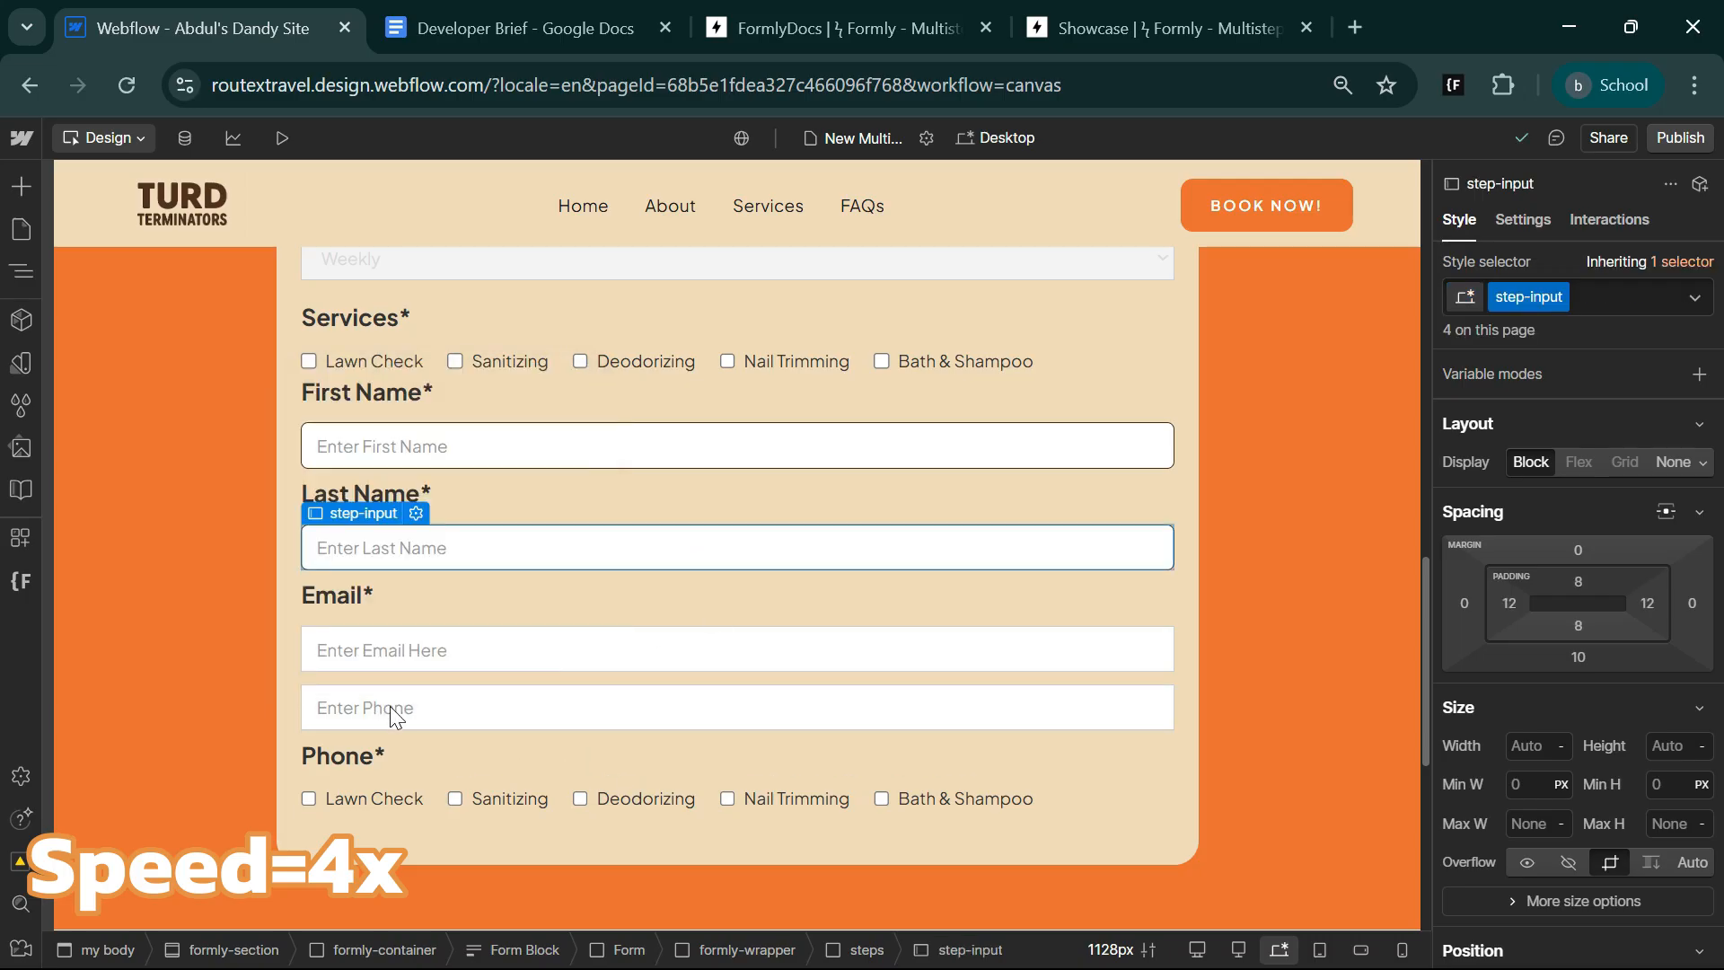
Delete the service checkboxes from the second steps block and move the Phone* label above the phone field.
key("z")
left_click(246, 806)
key("Delete")
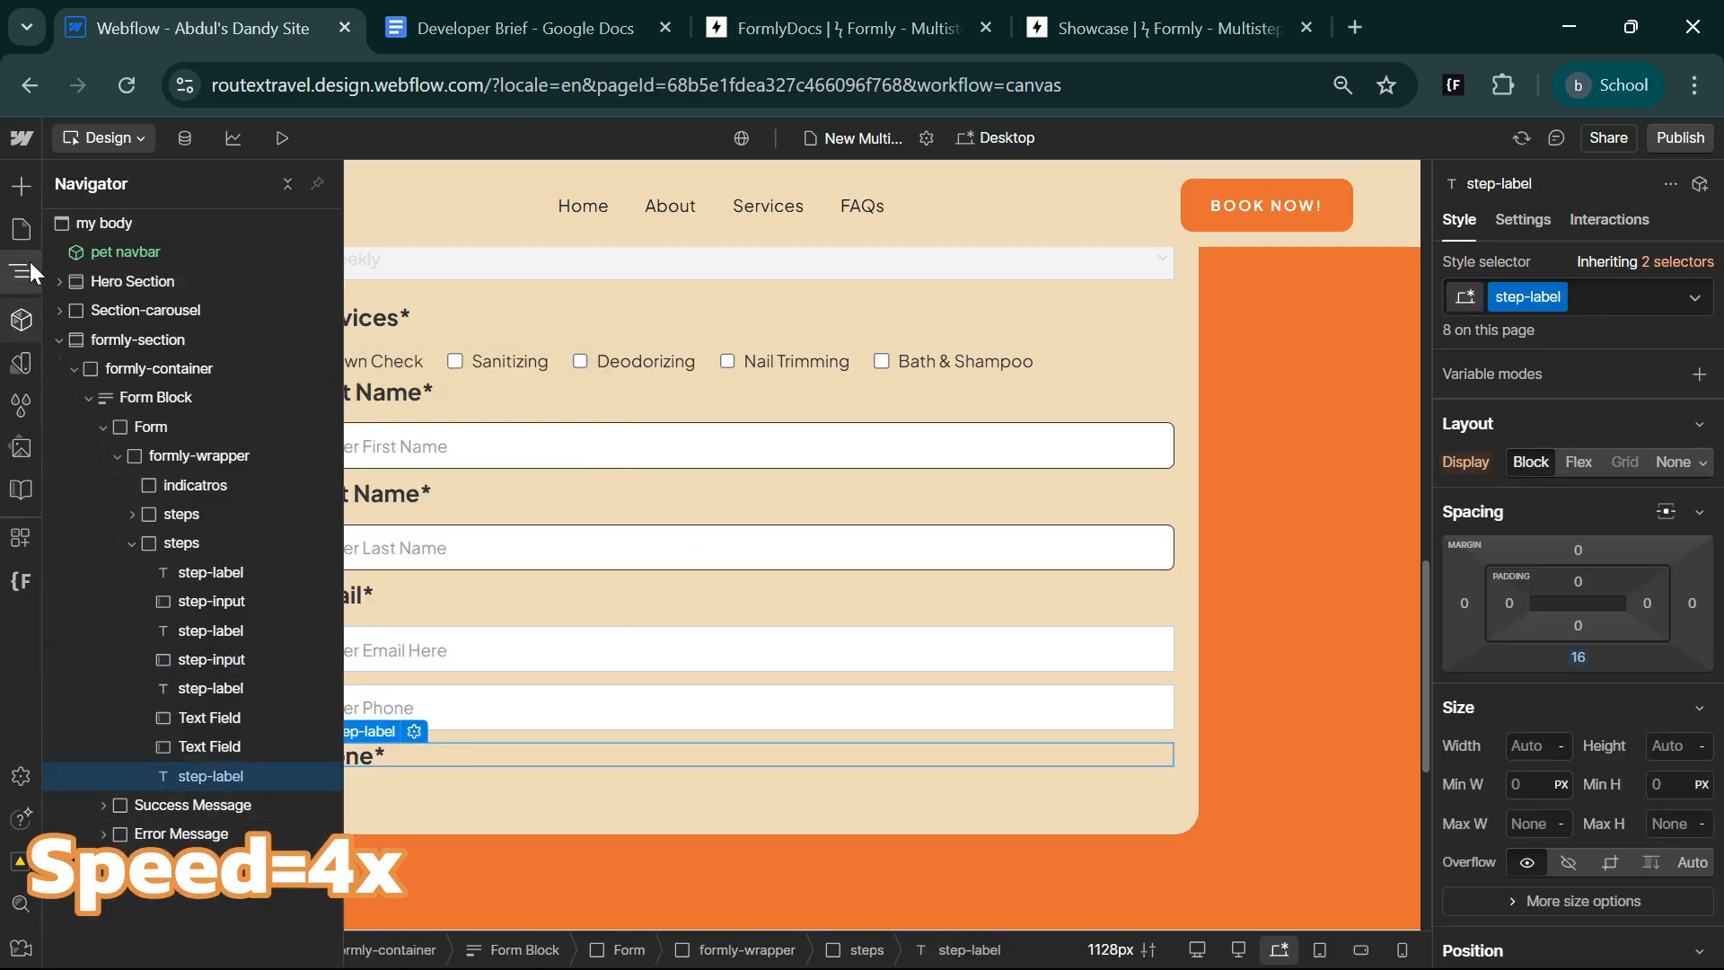
left_click_drag(211, 775, 208, 734)
key("z")
Apply the step-input class to the email field.
left_click(503, 650)
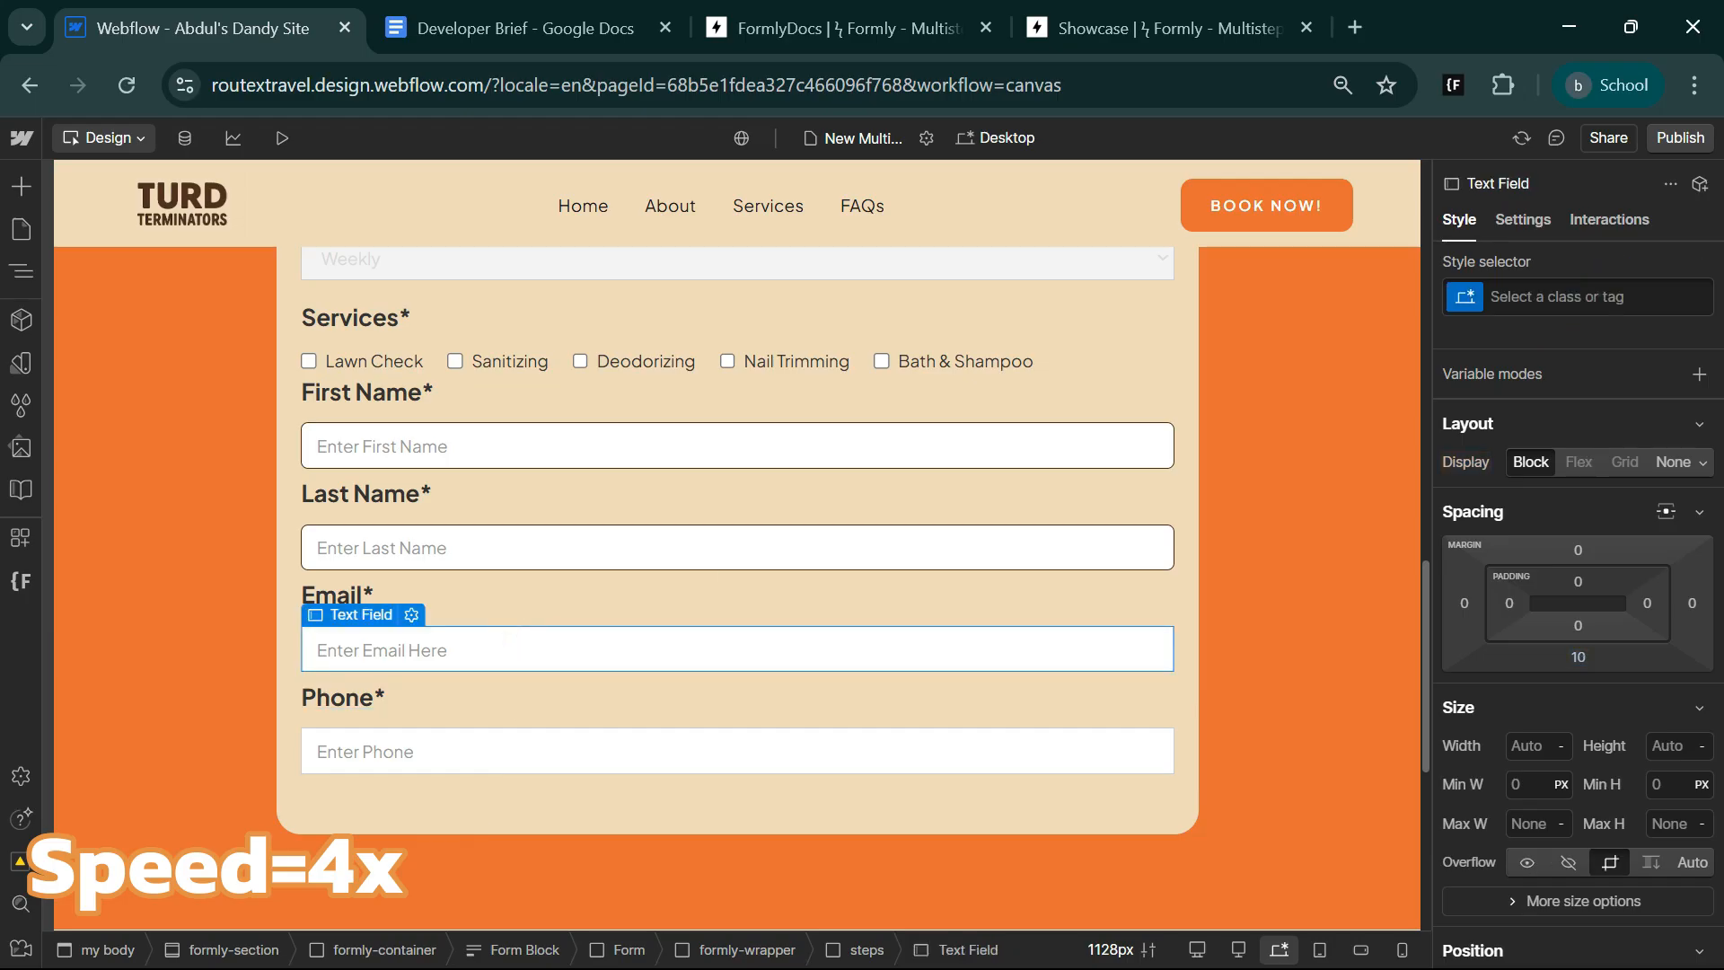
left_click(1581, 297)
left_click(1534, 526)
Switch to the Developer Brief in Google Docs and check the remaining Step 2 fields, from address to last_cleaned.
key("ctrl+Tab")
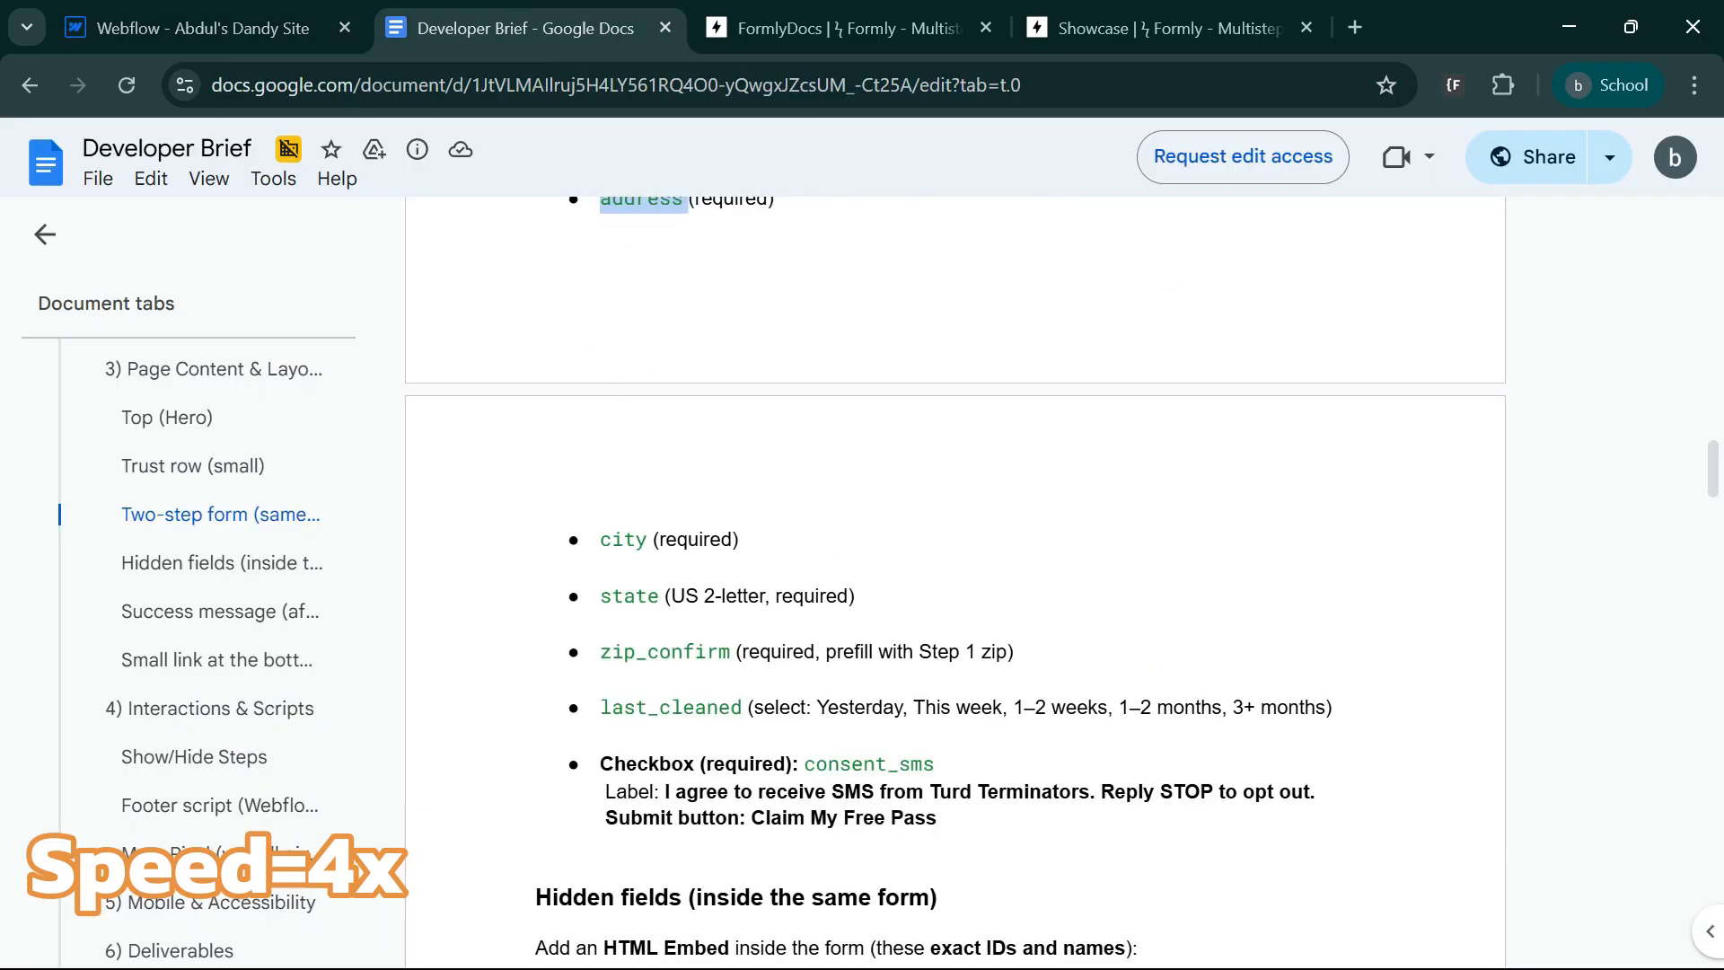
left_click_drag(611, 707, 741, 706)
left_click(1010, 631)
scroll(1010, 631, "up", 2)
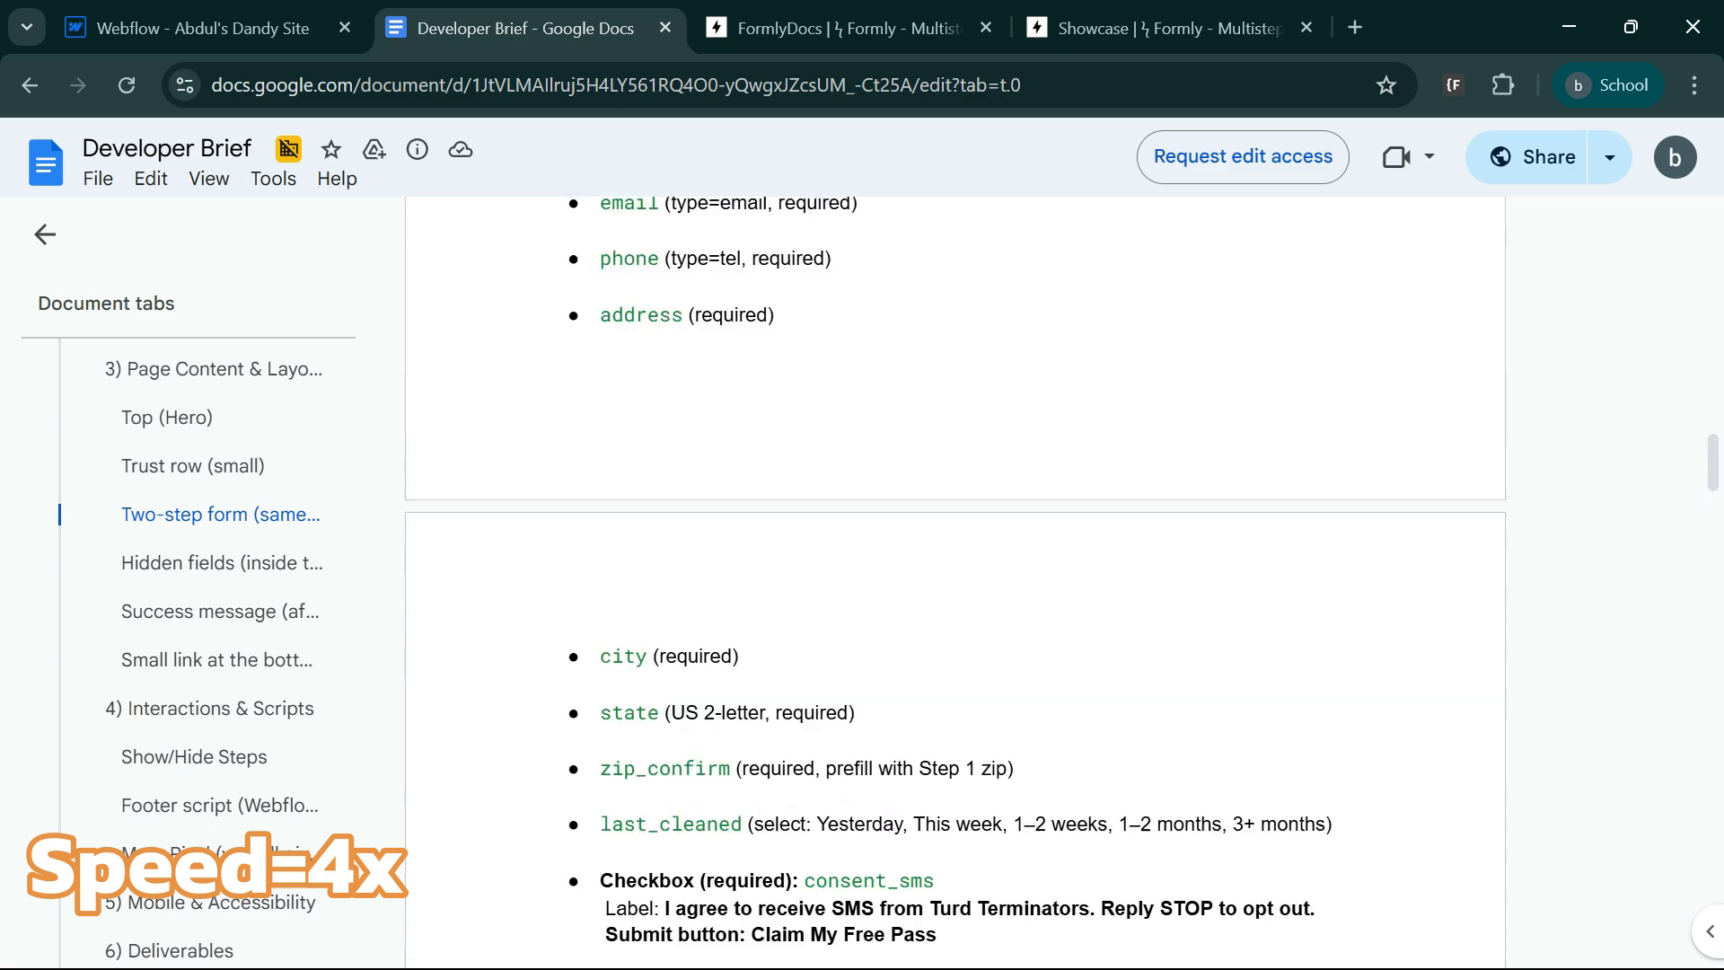
triple_click(718, 820)
Return to Webflow and paste two copies of the phone field below the original.
key("ctrl+shift+Tab")
key("ctrl+v")
key("ctrl+v")
Set the first phone field copy's type to Plain, its name to City and its placeholder to Enter City.
left_click(396, 796)
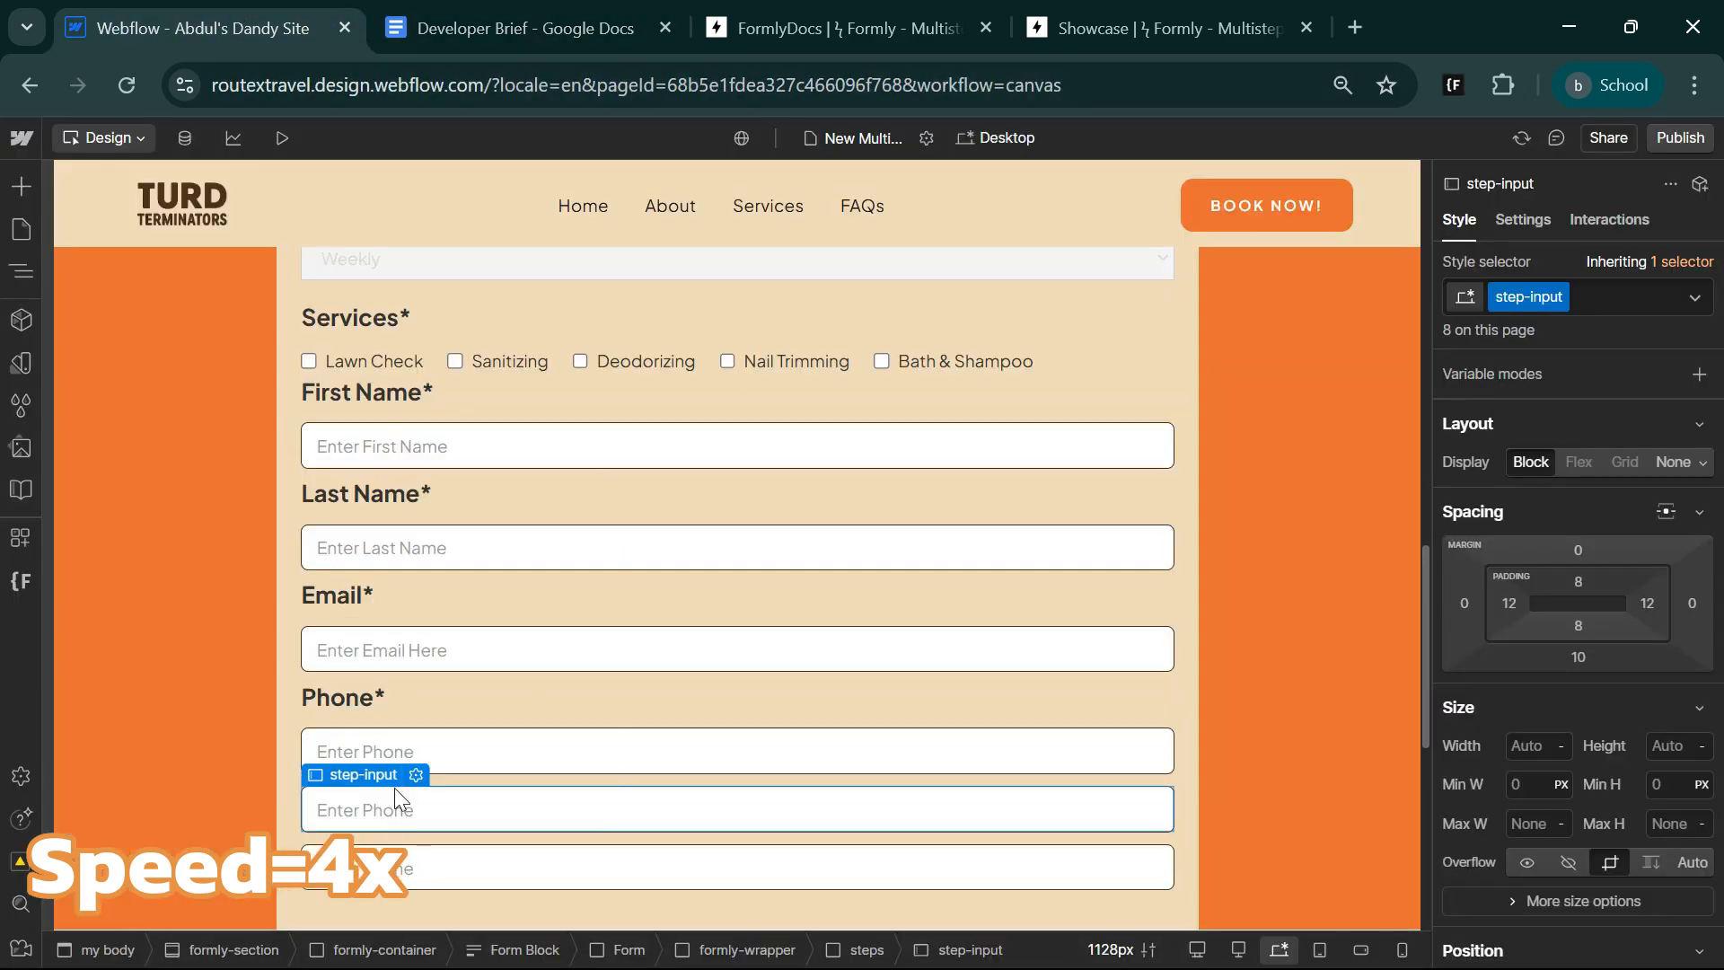
left_click(416, 775)
left_click(462, 565)
left_click(436, 477)
double_click(395, 530)
type("City")
double_click(380, 648)
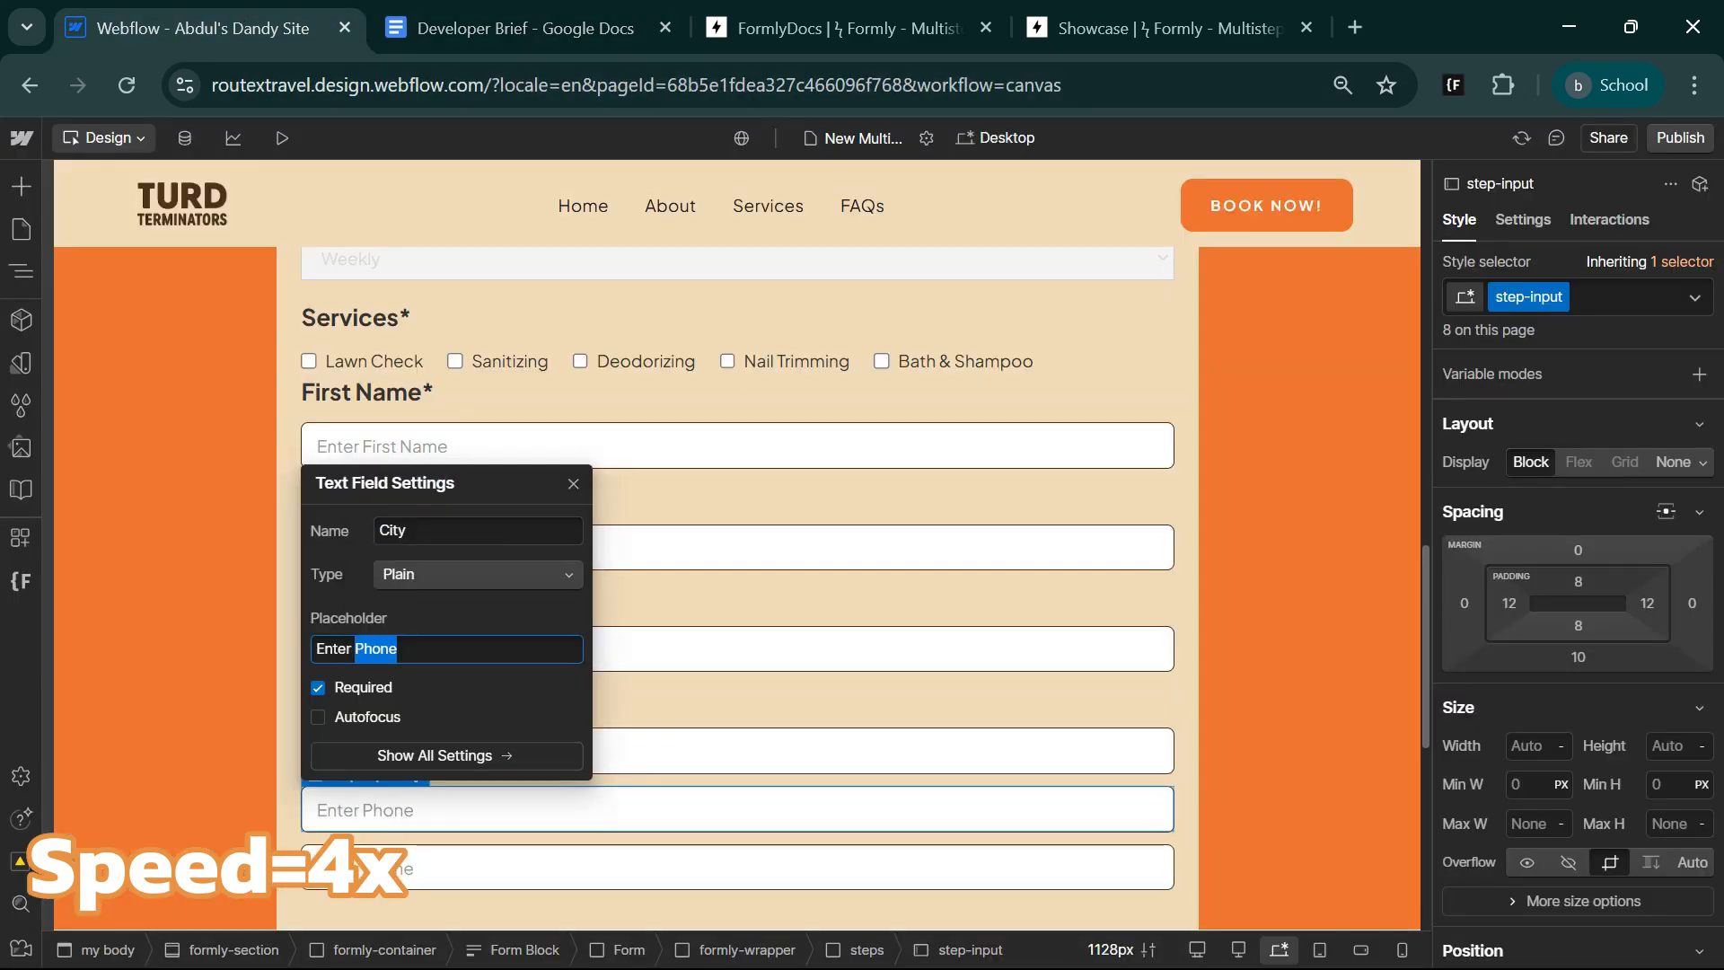
type("City")
Name the last phone field copy State and set its placeholder to Enter State.
left_click(422, 864)
left_click(416, 831)
double_click(396, 588)
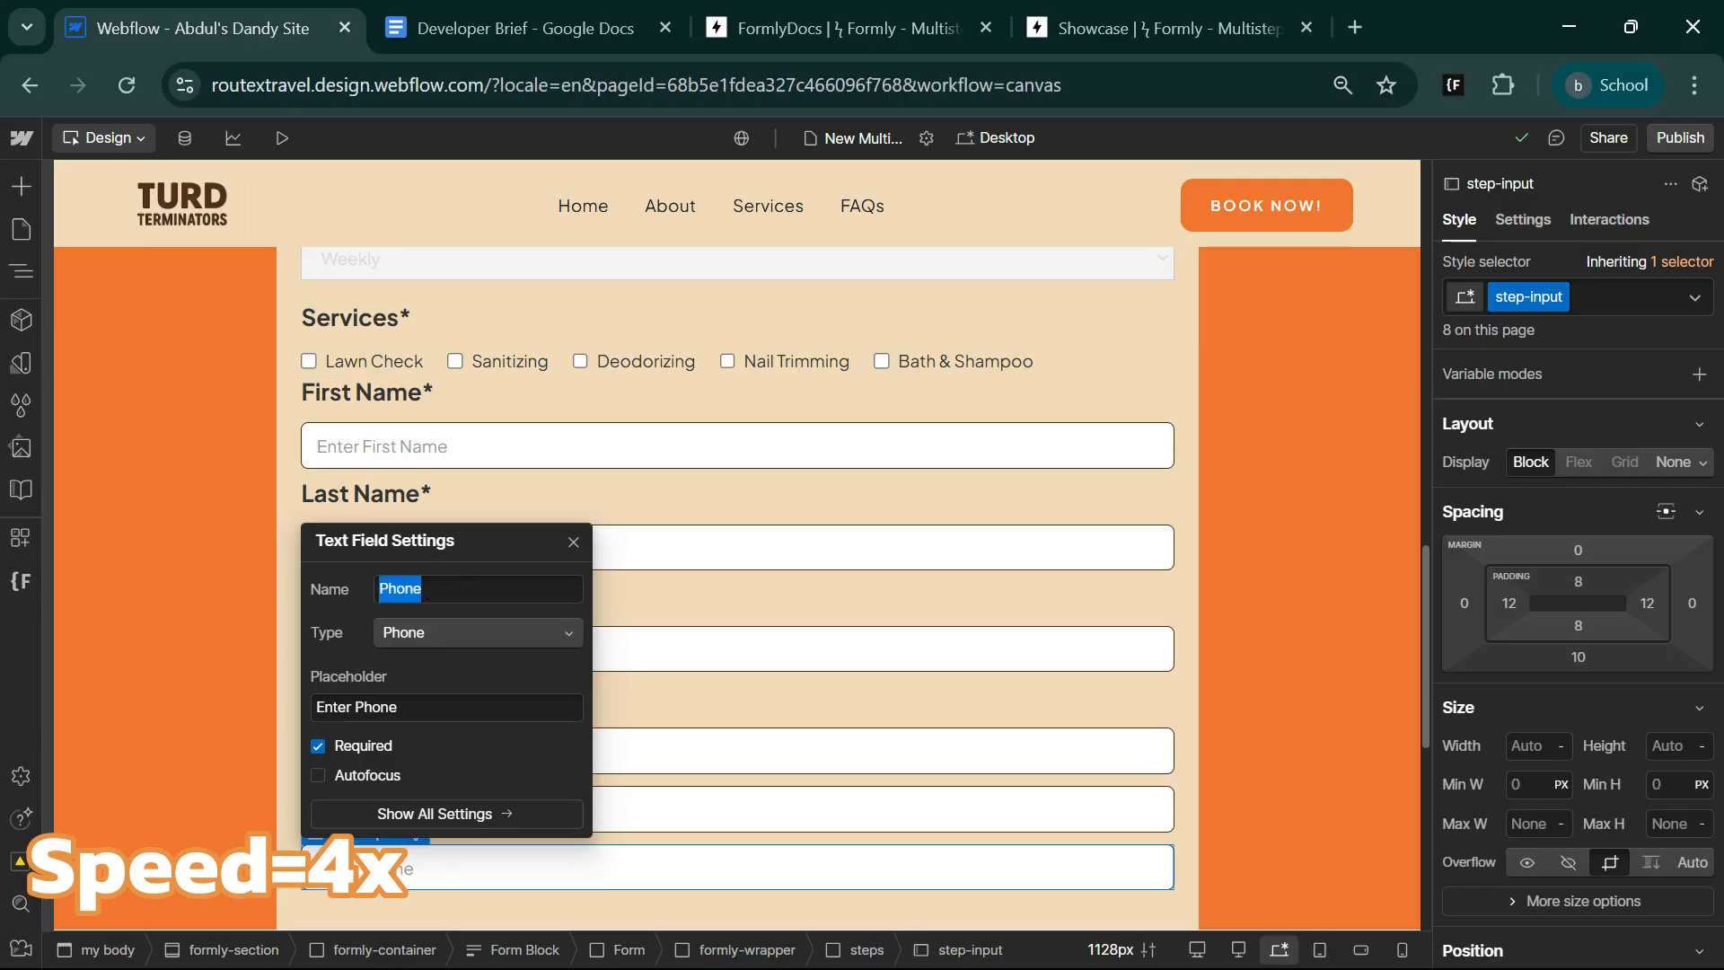
type("State")
double_click(381, 707)
type("St")
Duplicate the State field and set one of the two to name Address, type Plain and placeholder Enter Address Here.
scroll(589, 795, "down", 3)
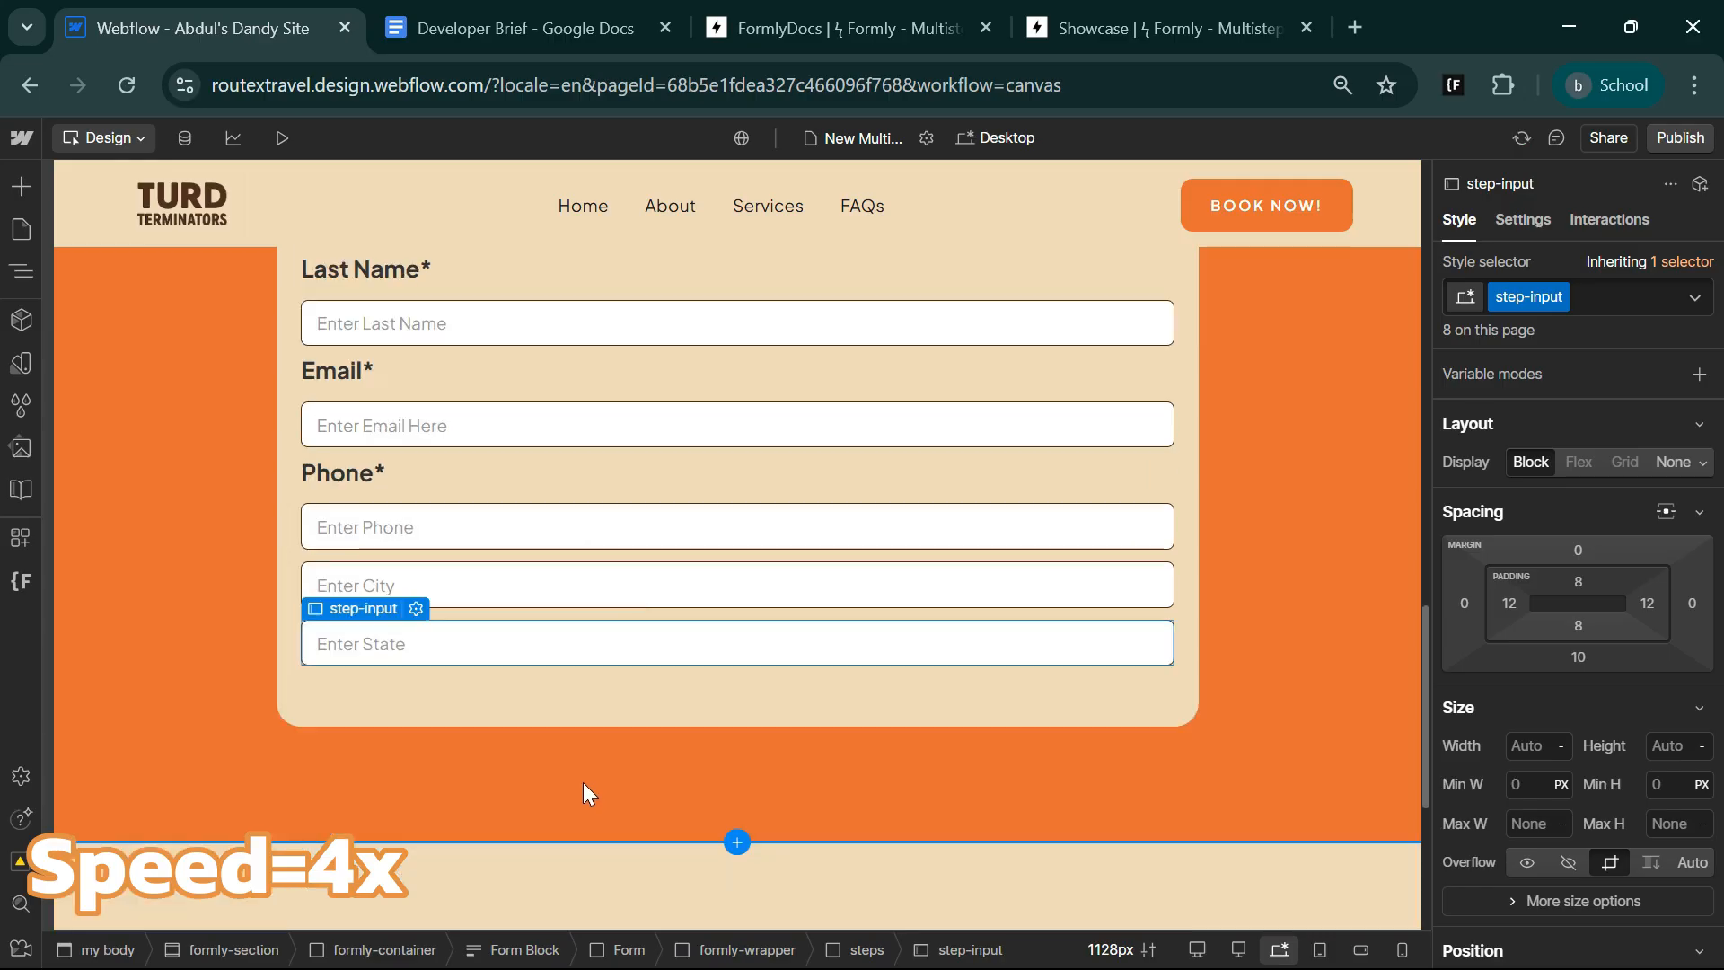
key("ctrl+v")
scroll(573, 740, "up", 3)
scroll(325, 551, "down", 3)
left_click(414, 608)
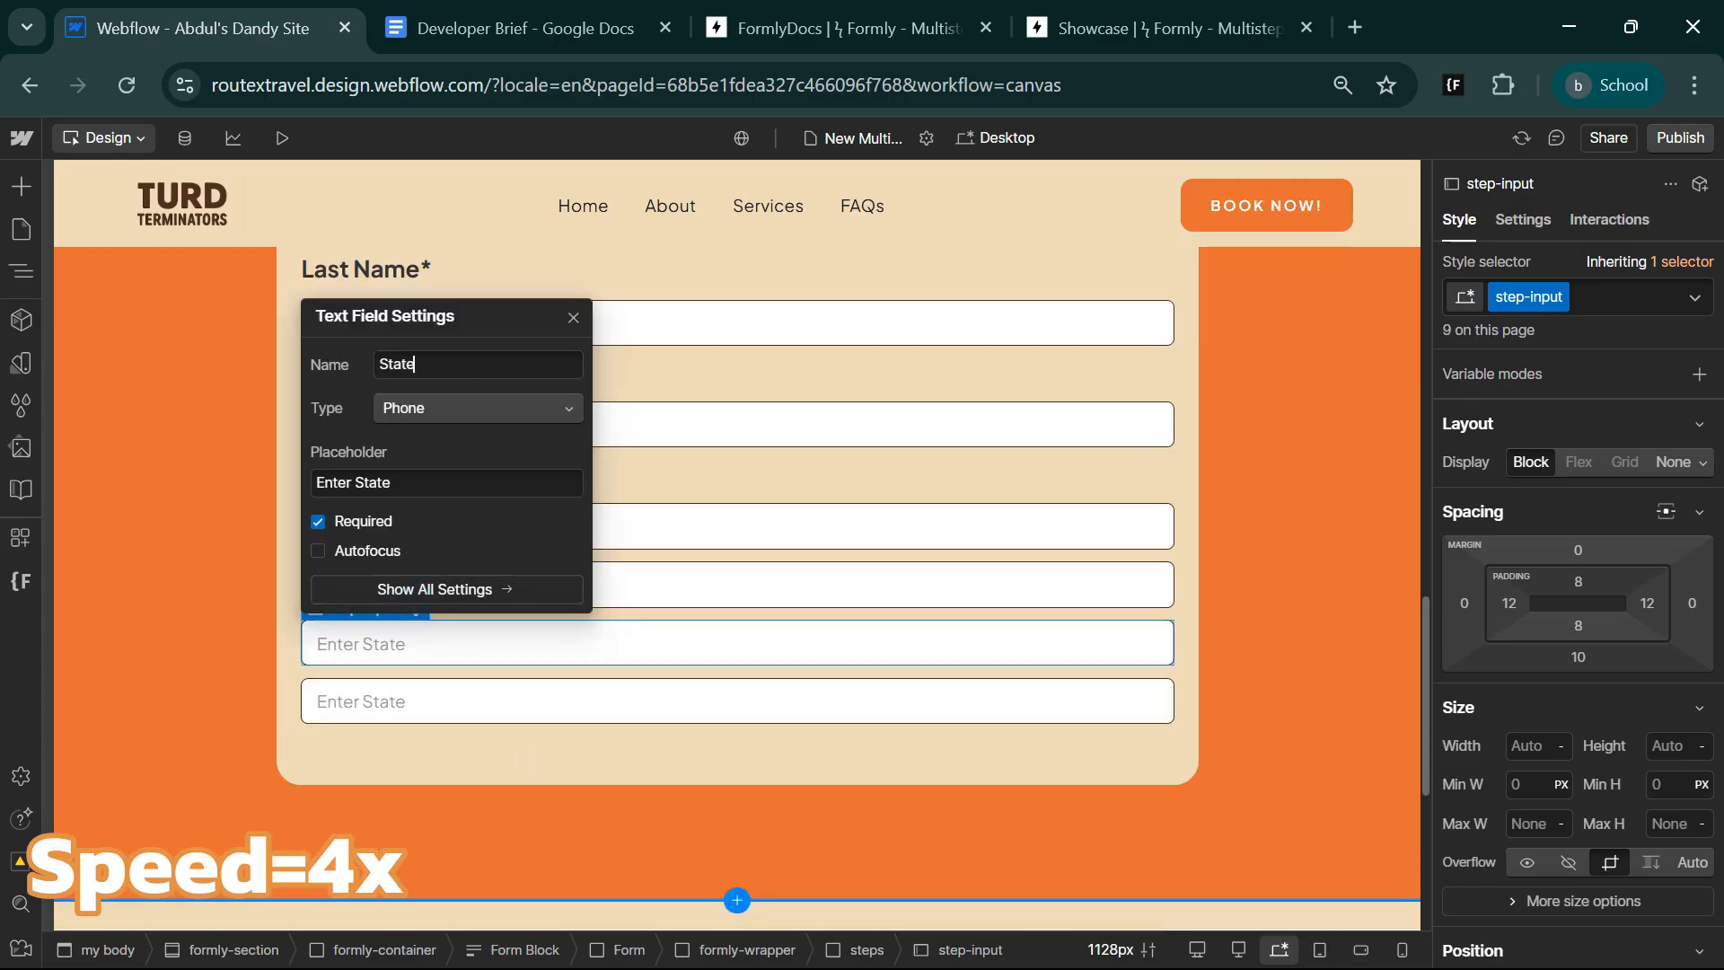
double_click(396, 363)
type("Address")
left_click(476, 407)
left_click(458, 308)
double_click(371, 483)
type("Add")
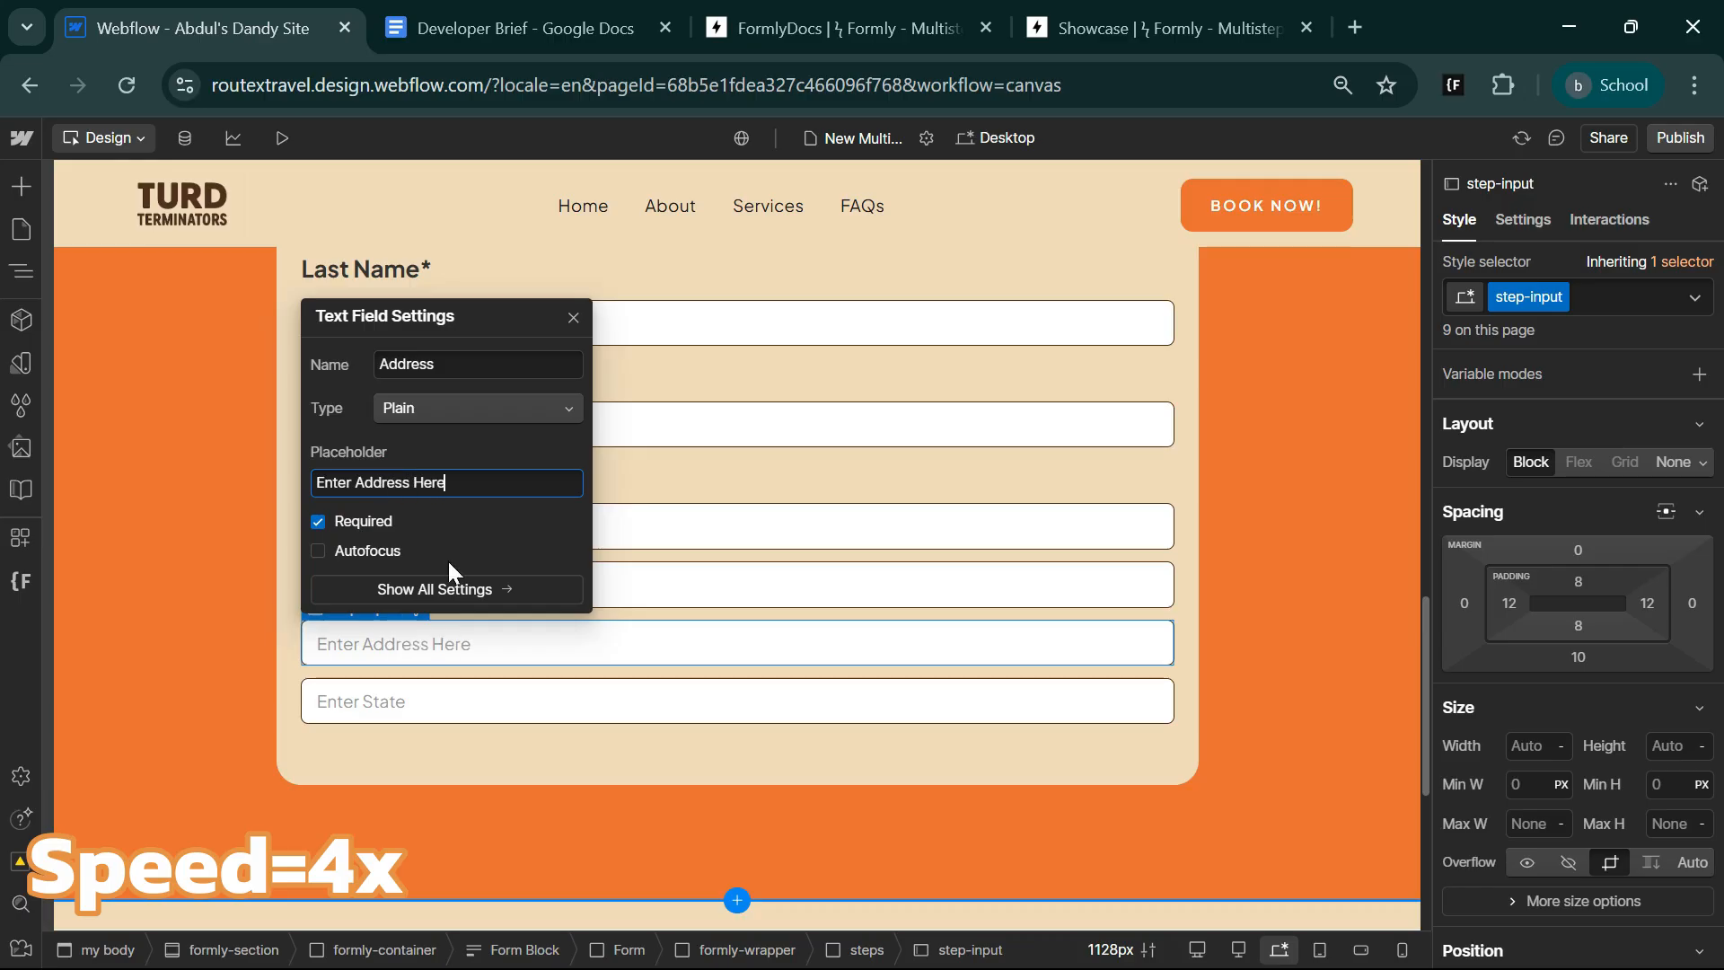
key("Return")
Copy the Phone* label and paste three copies of it above the phone field.
left_click(342, 470)
key("ctrl+c")
key("ctrl+v")
key("ctrl+v")
key("ctrl+v")
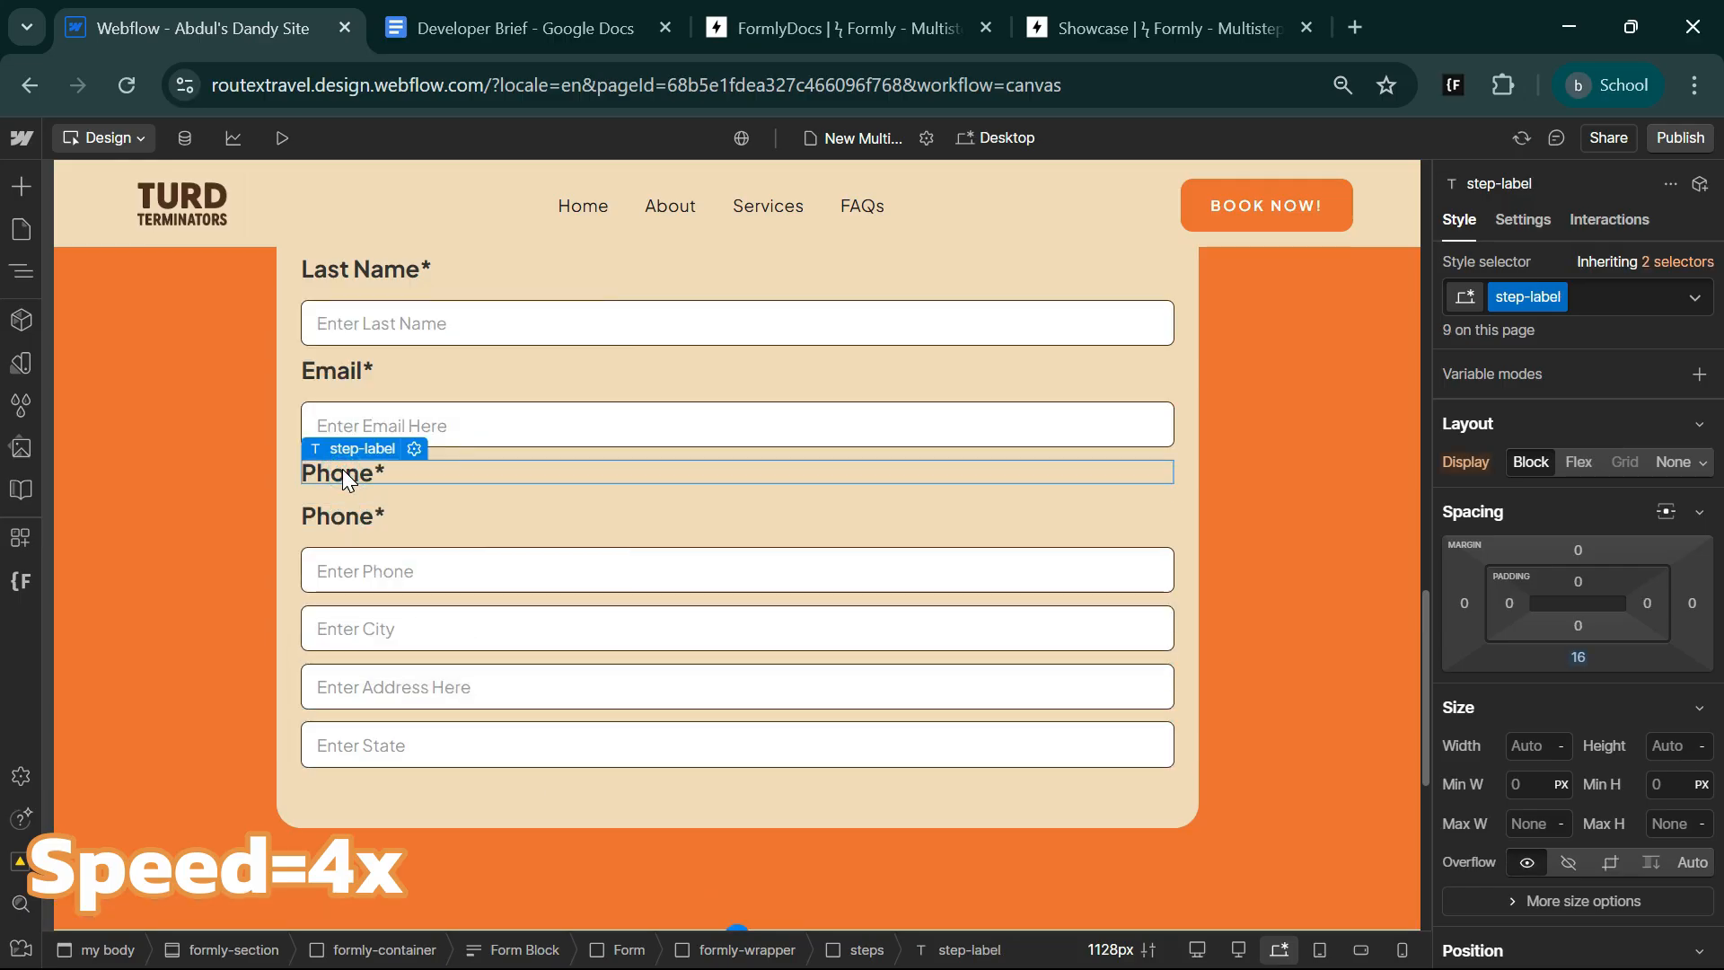
Change the second Phone* label to City*.
left_click(363, 519)
left_click(414, 492)
left_click(421, 600)
left_click_drag(421, 600, 378, 599)
type("City*")
left_click(692, 577)
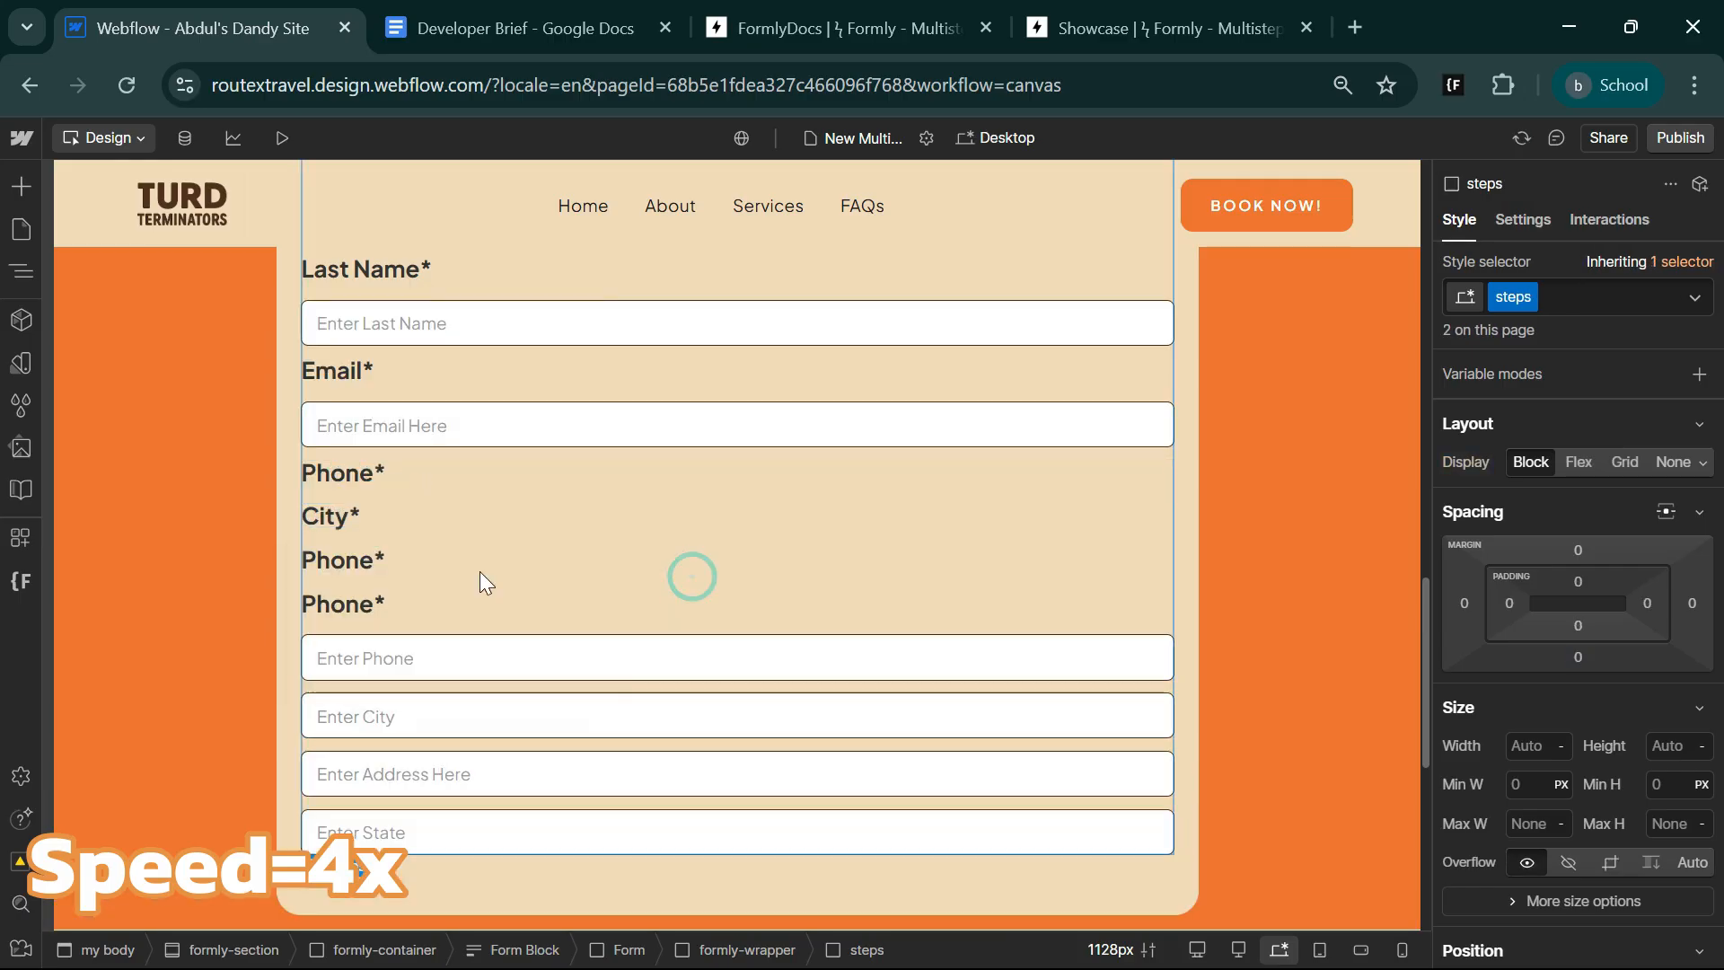
Change the two remaining duplicate Phone* labels to State* and Address*.
left_click(453, 562)
left_click(1523, 220)
scroll(1576, 764, "down", 7)
scroll(1580, 813, "down", 2)
double_click(1531, 482)
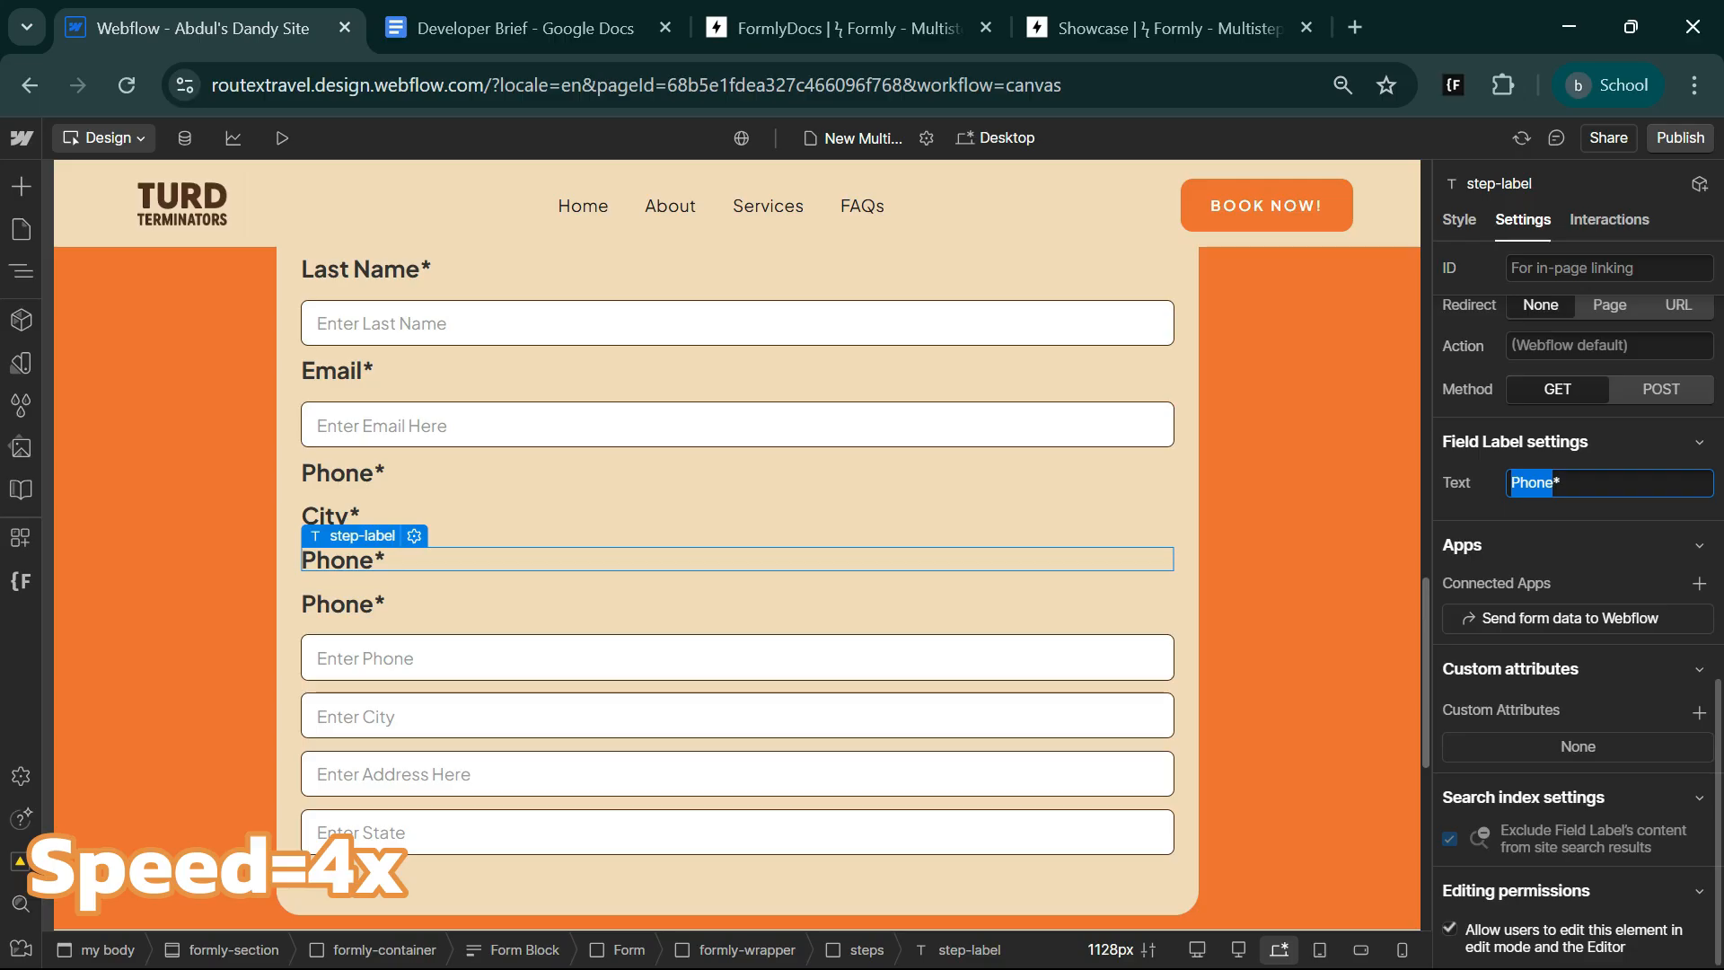
type("State*")
left_click(342, 603)
double_click(1532, 482)
type("Addre")
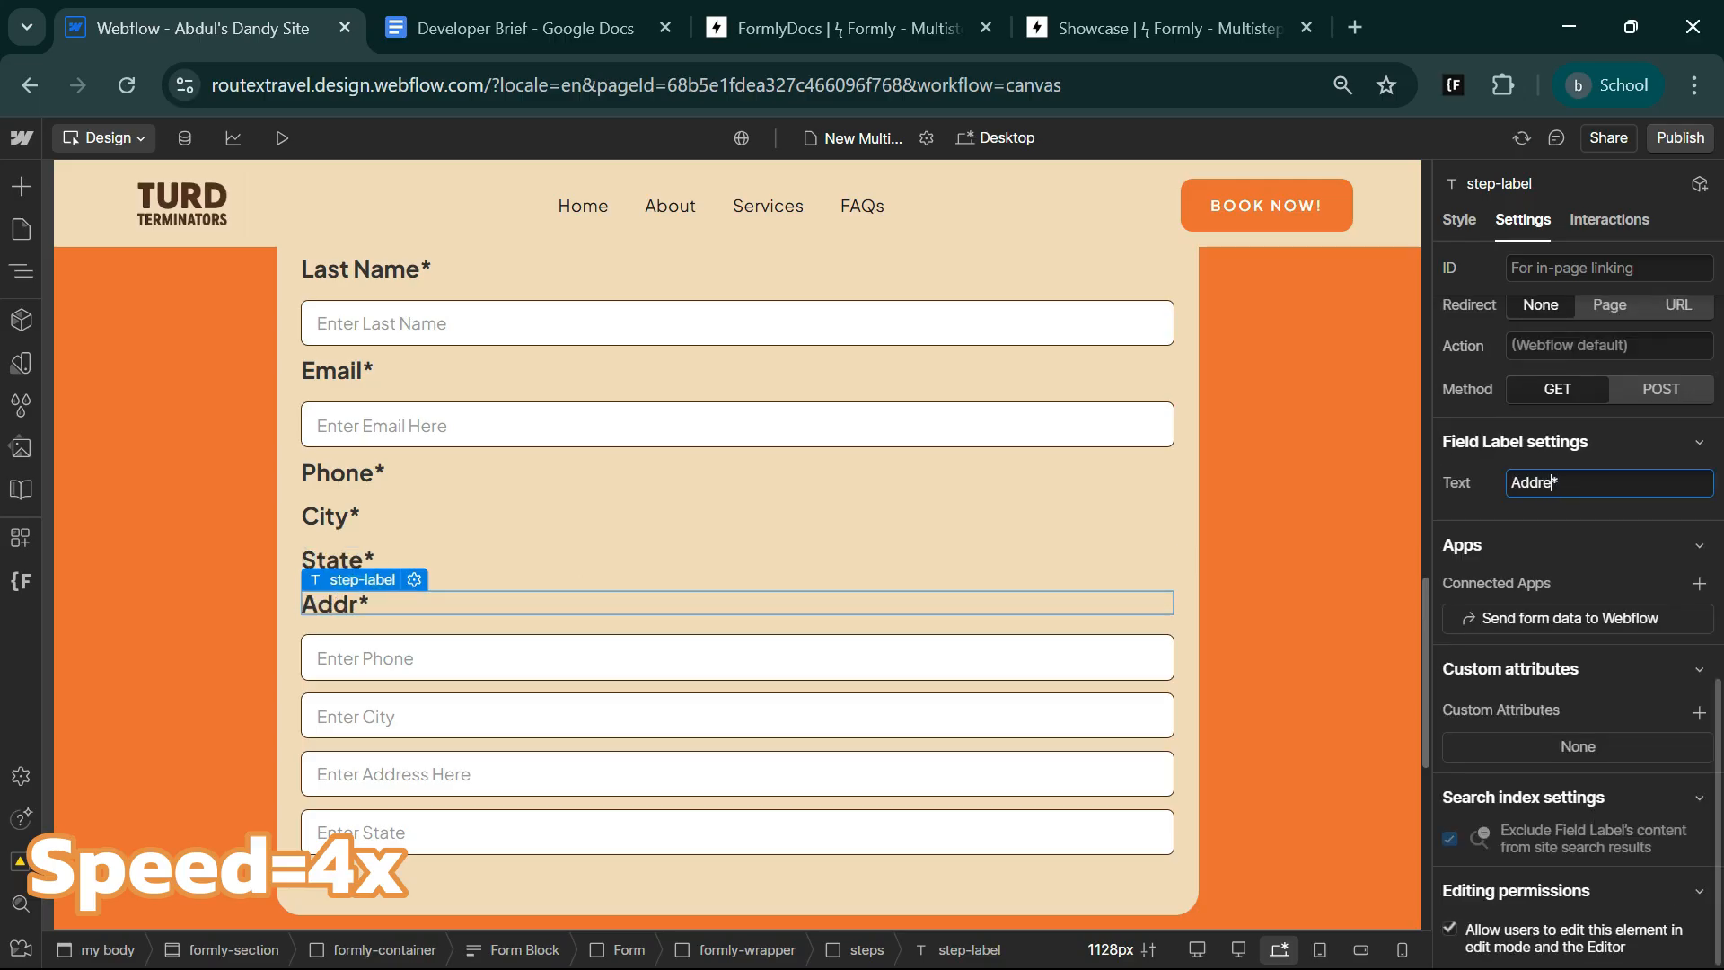
type("ss")
Reorder the second steps block so that one input follows each of the Phone*, City*, State* and Address* labels.
left_click(20, 270)
scroll(198, 773, "down", 1)
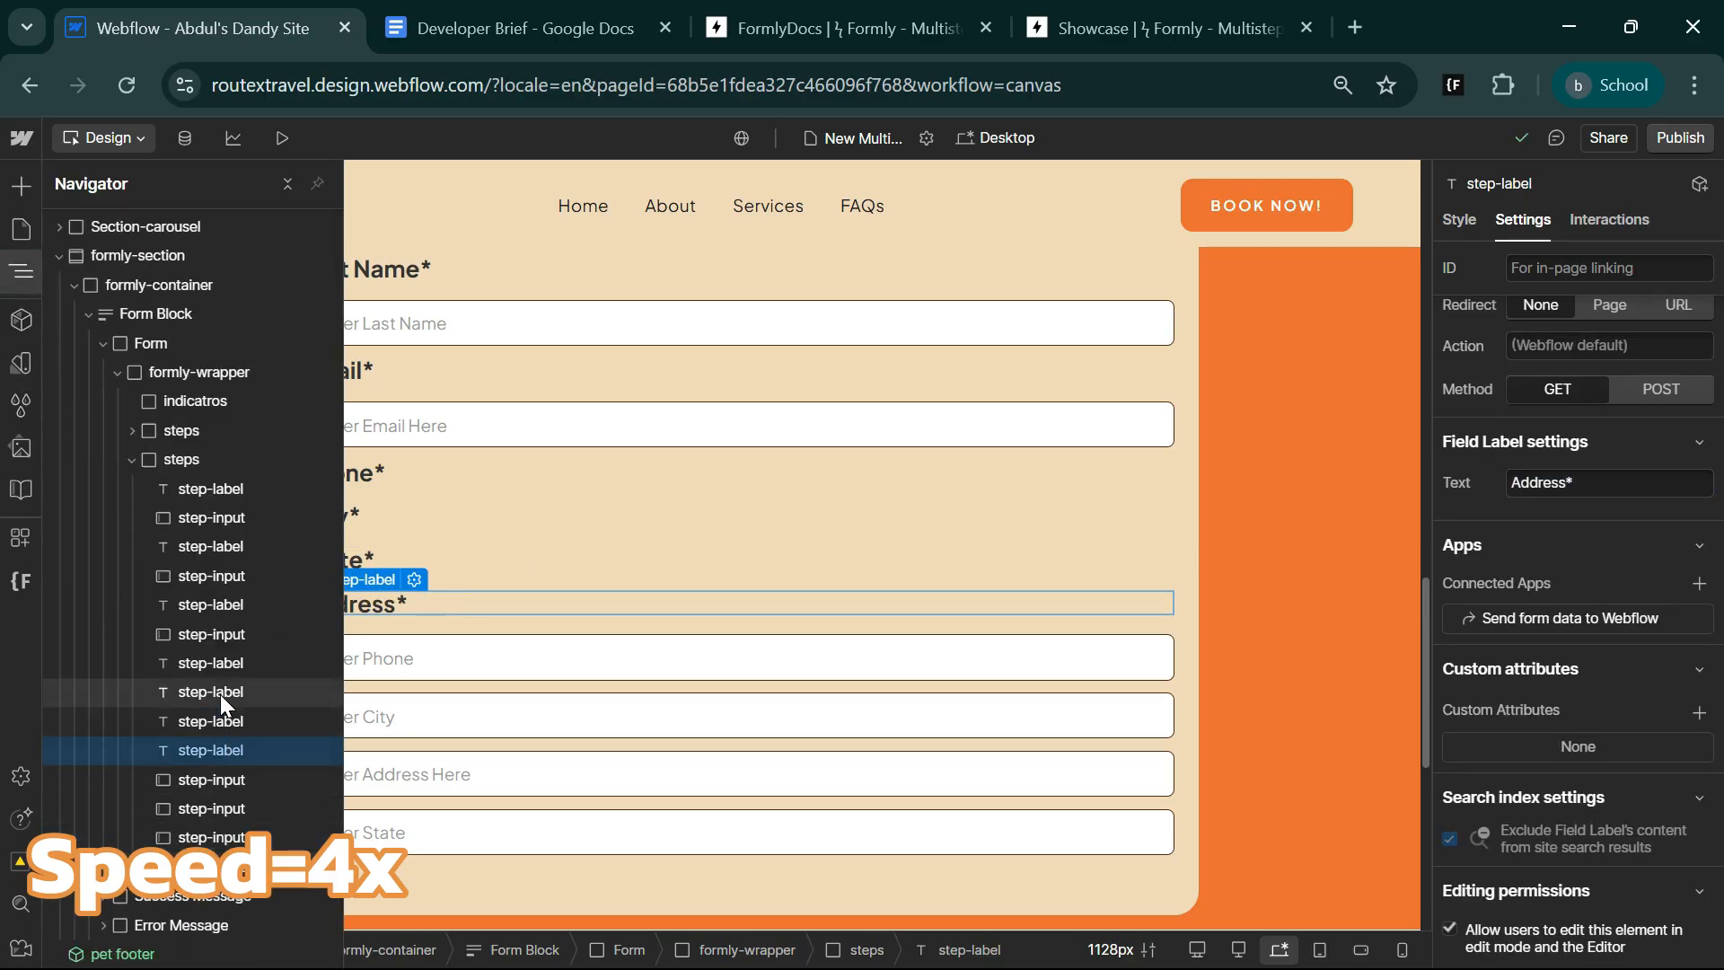
mouse_move(215, 781)
left_mouse_down()
mouse_move(212, 687)
mouse_move(208, 753)
left_mouse_up()
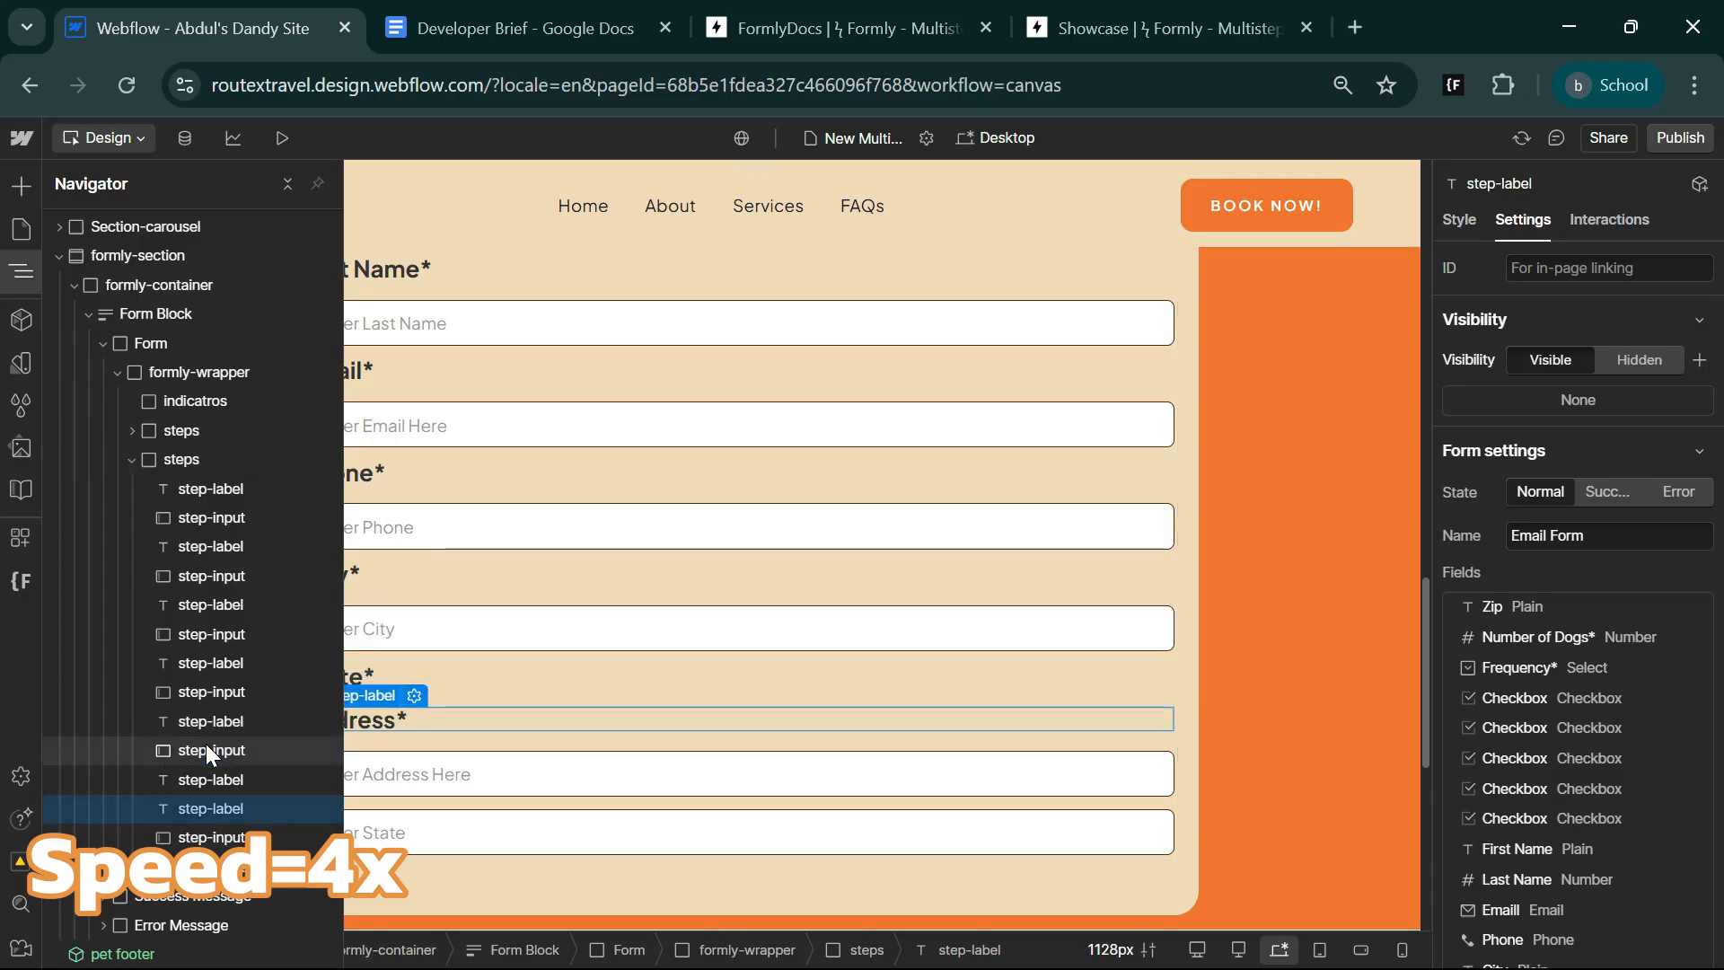
left_click_drag(212, 837, 212, 801)
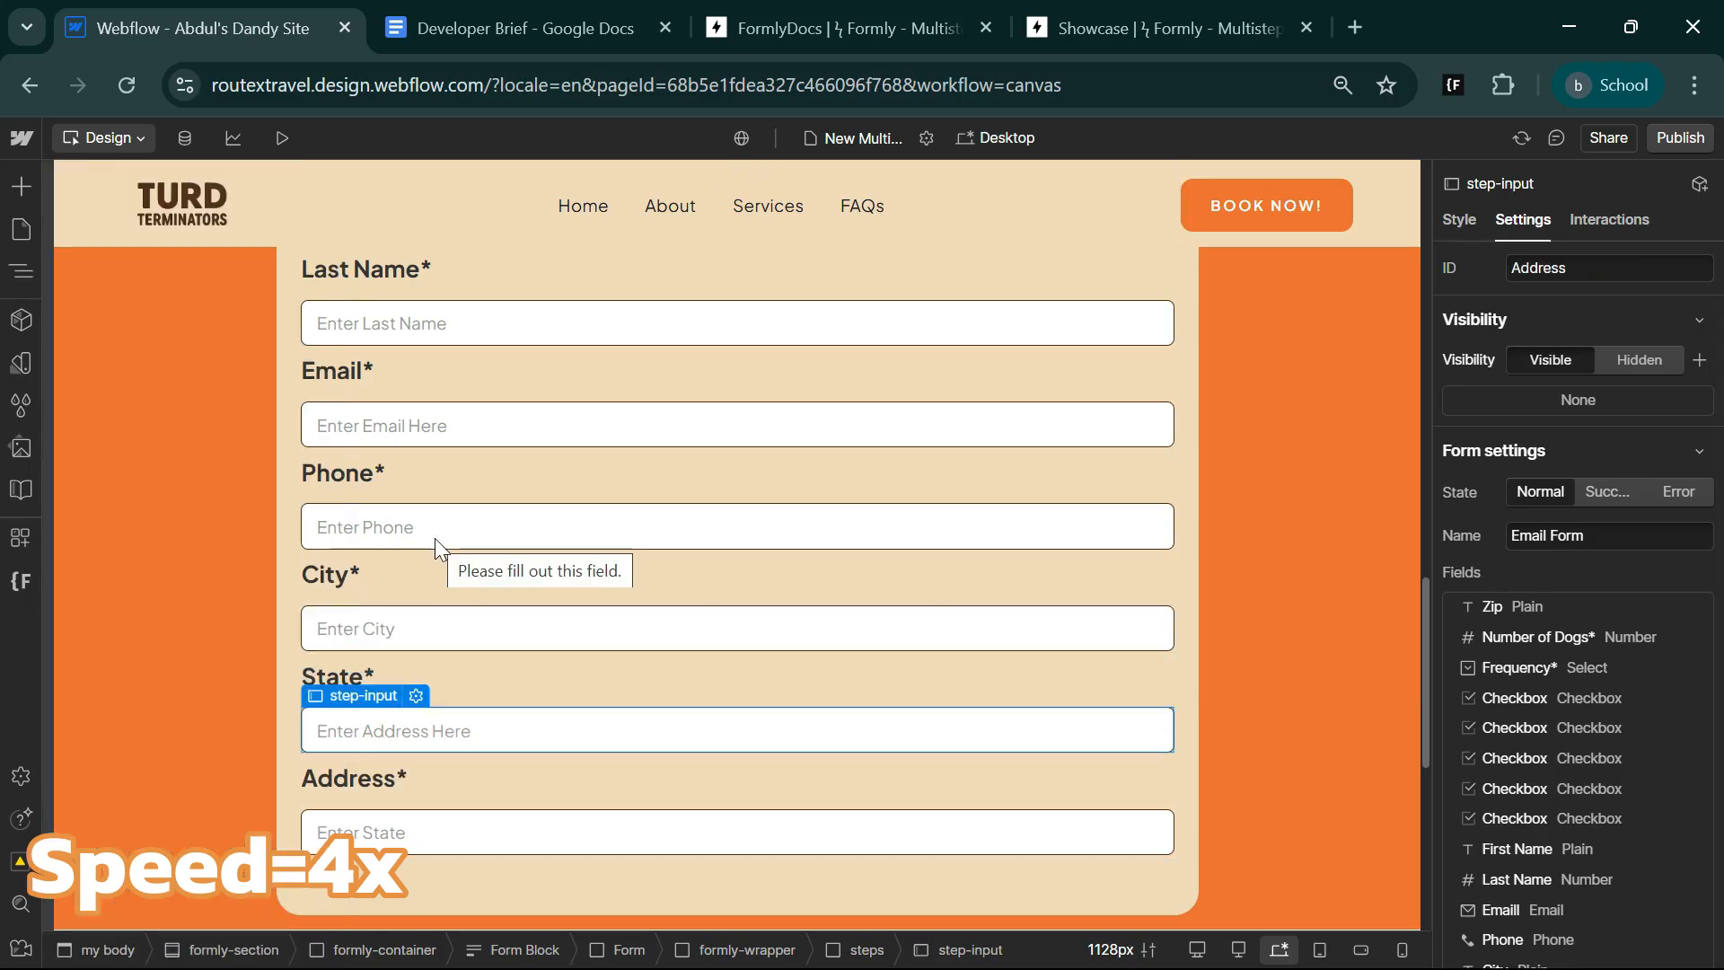
Wrap the City* label in a div block and give the div the class filed-wrap.
key("s")
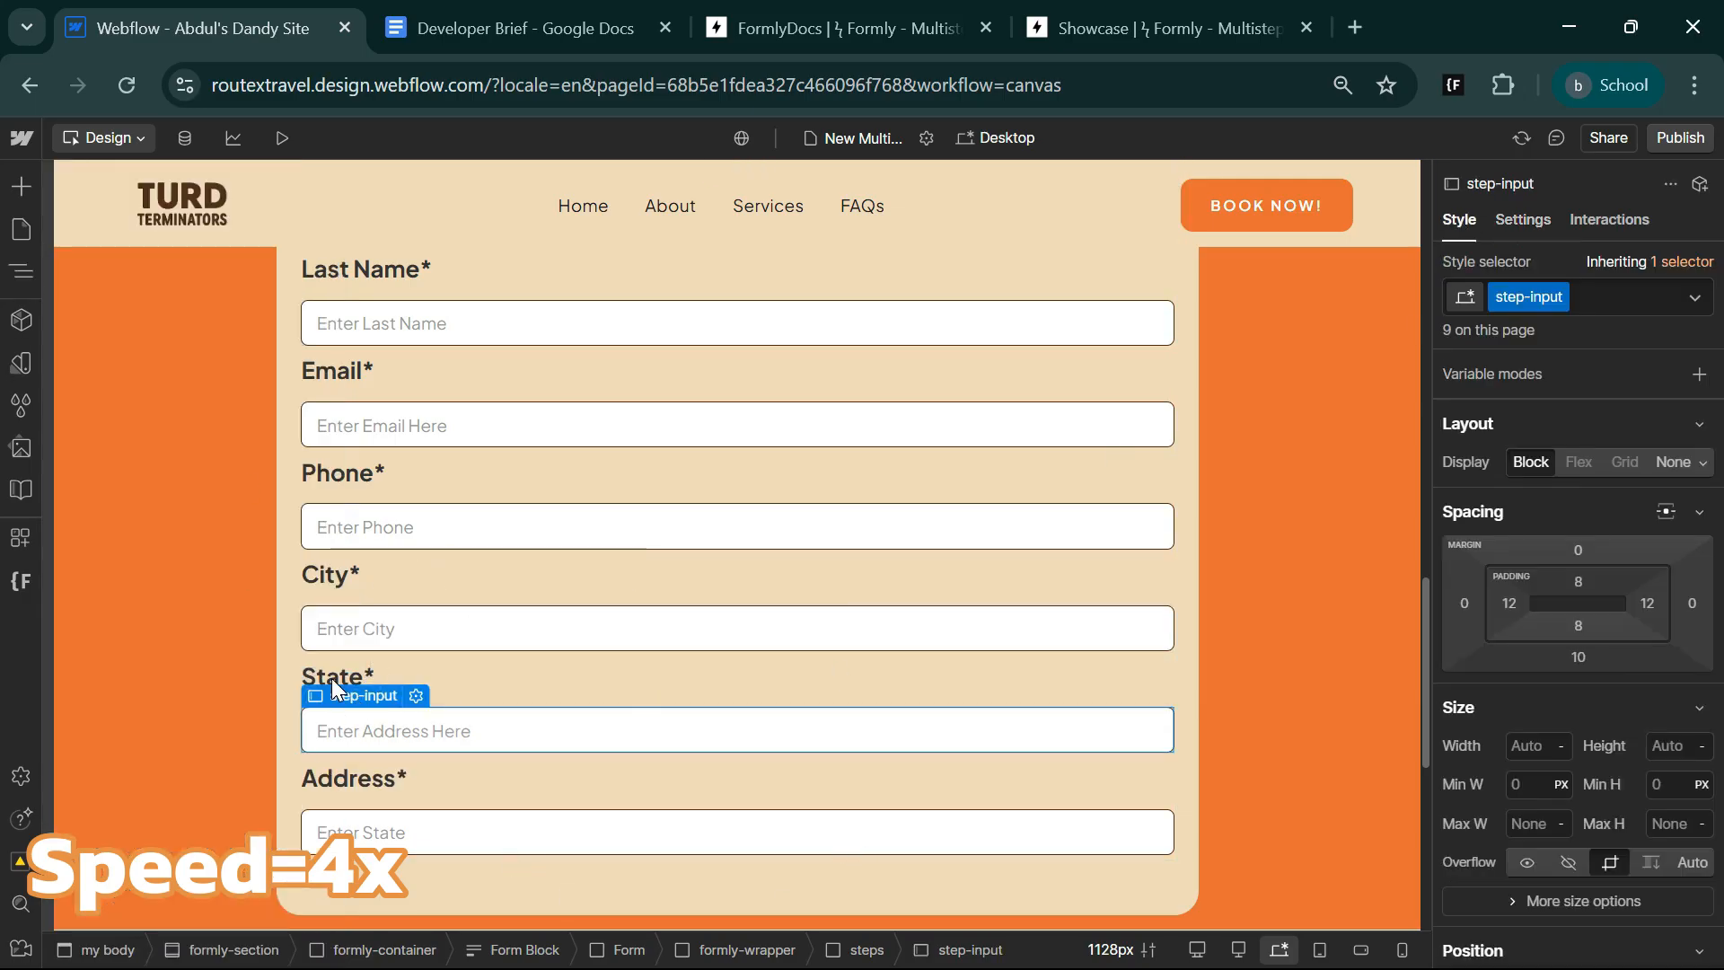
left_click(333, 577)
right_click(329, 570)
mouse_move(377, 488)
left_click(633, 489)
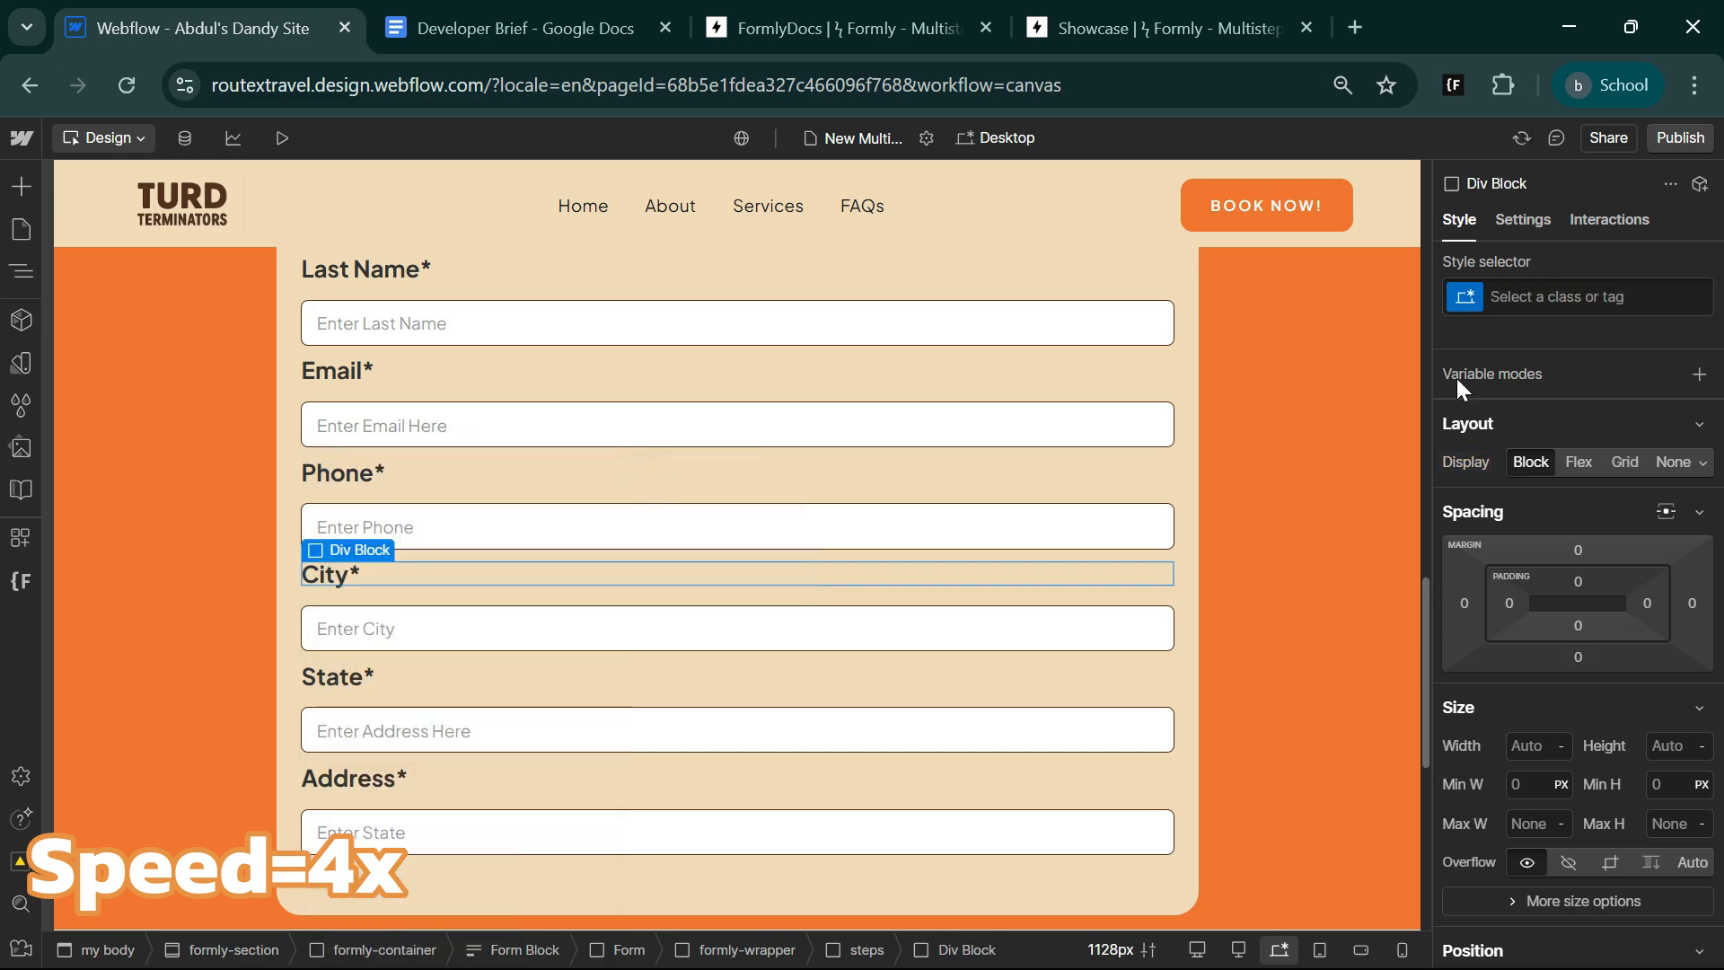
left_click(1543, 297)
type("filed-wrap")
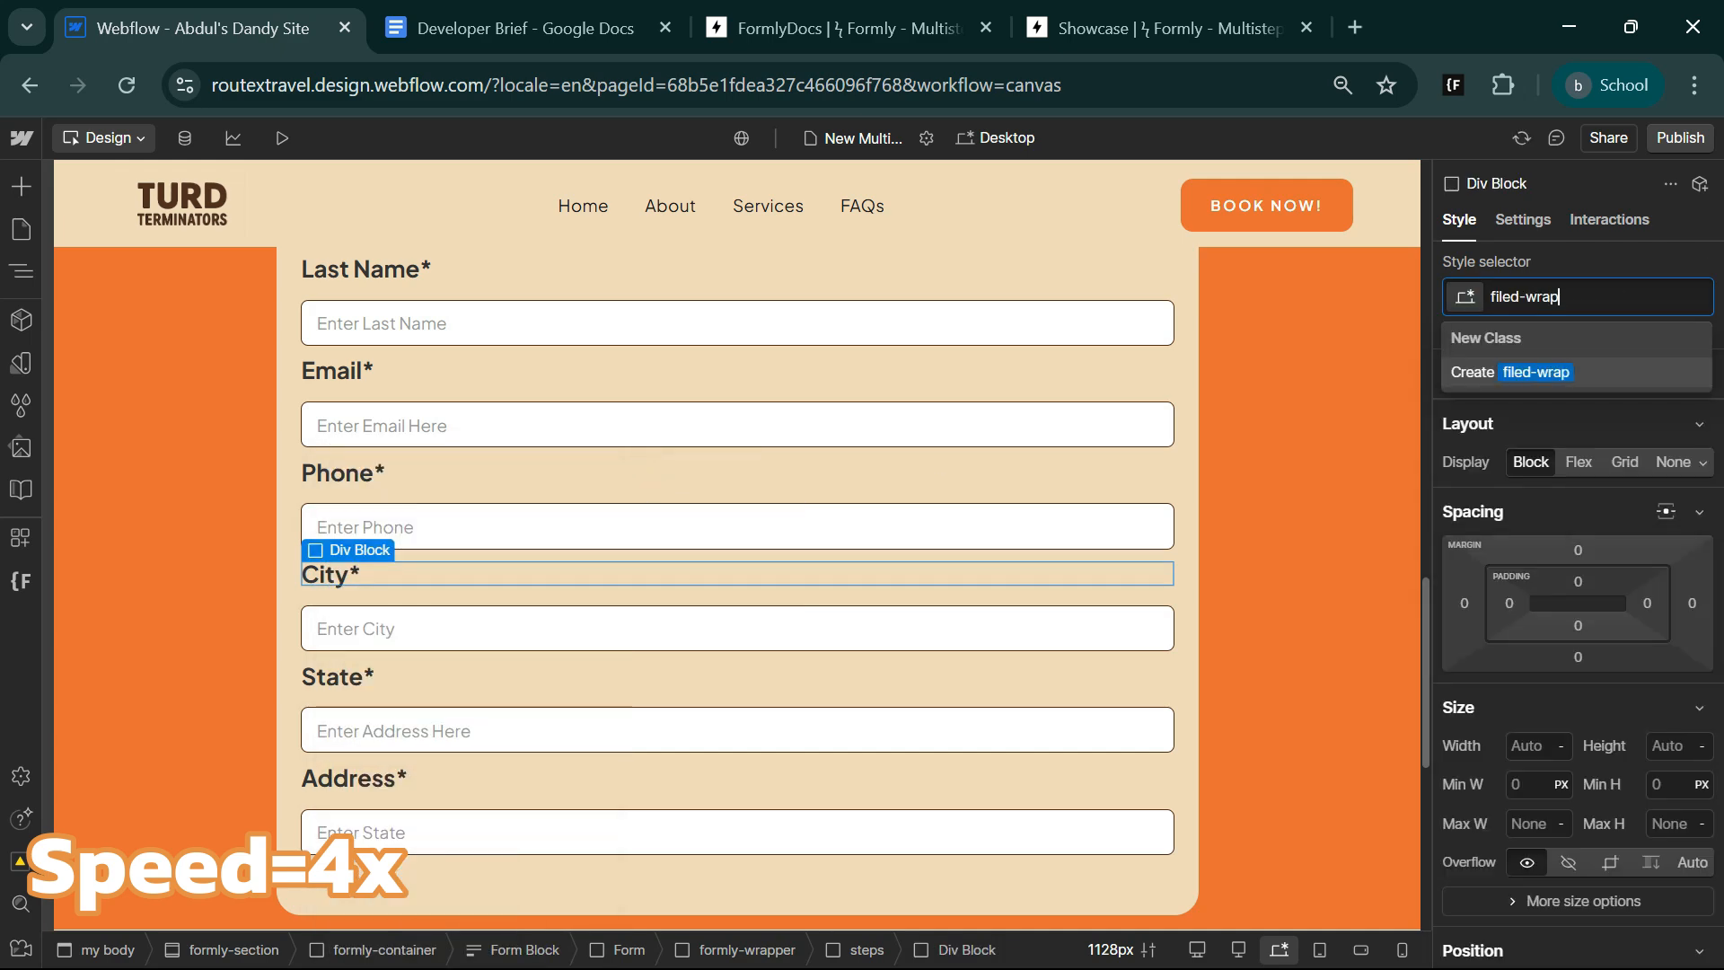
key("Return")
Wrap the City* label in another div block inside filed-wrap and give it the class field-main-wrap.
right_click(337, 577)
mouse_move(569, 492)
left_click(649, 488)
left_click(1543, 297)
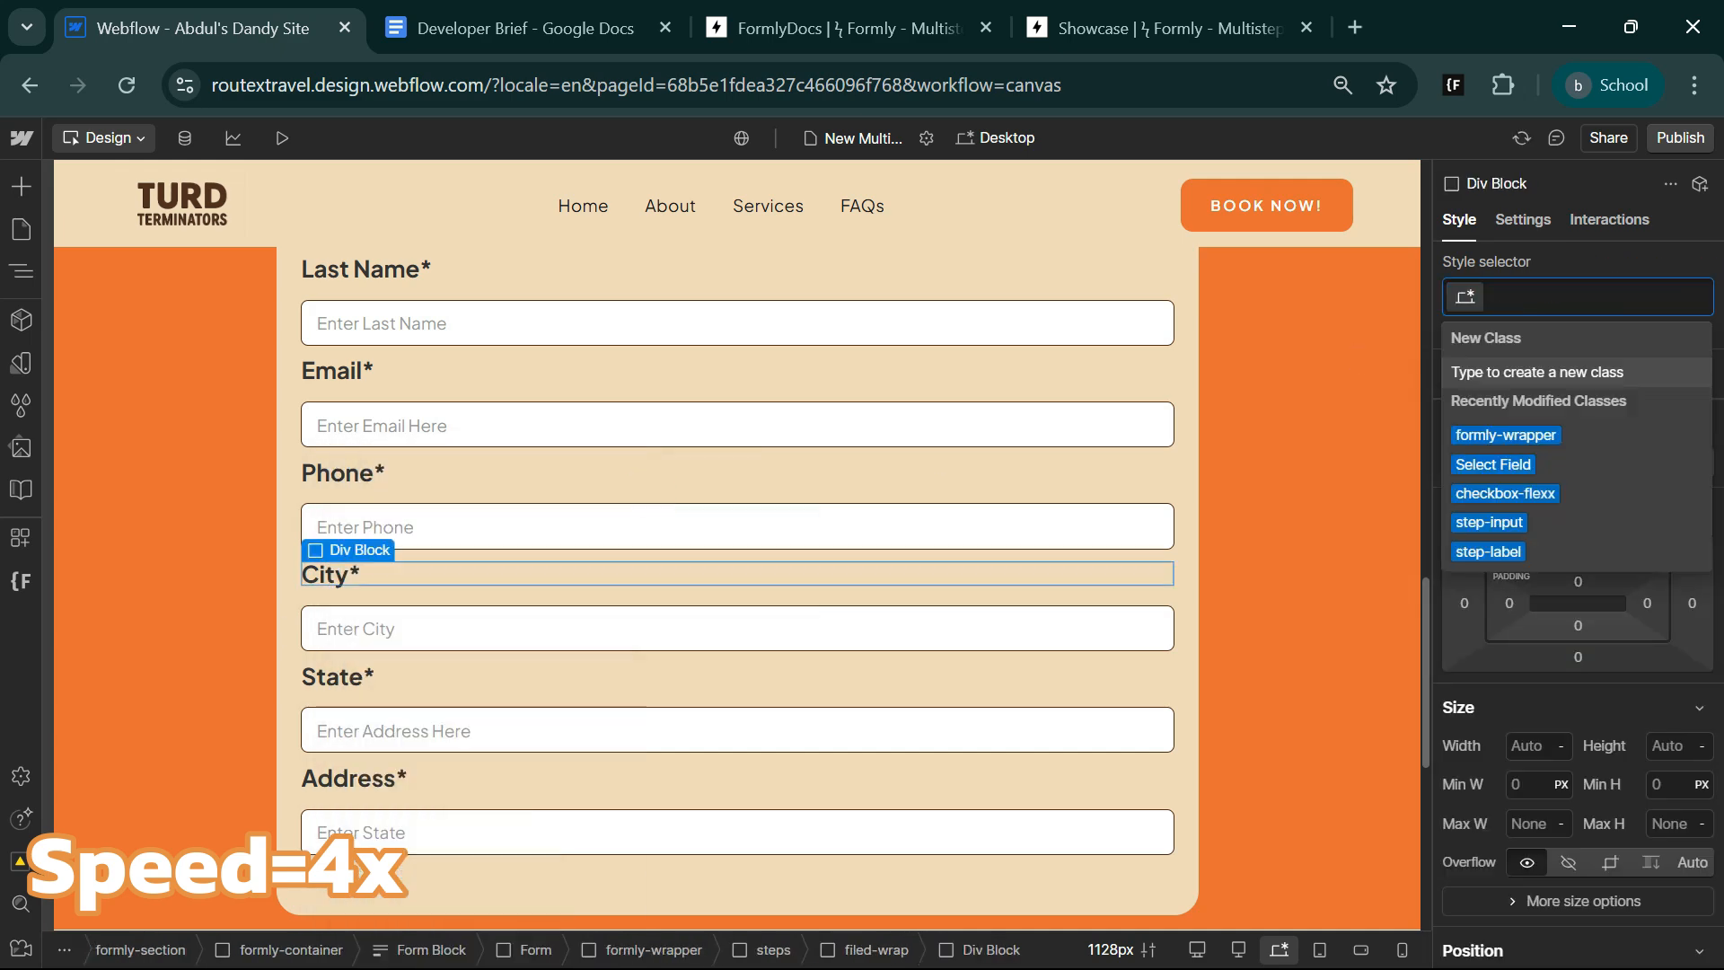
type("field-main-wrap")
key("Return")
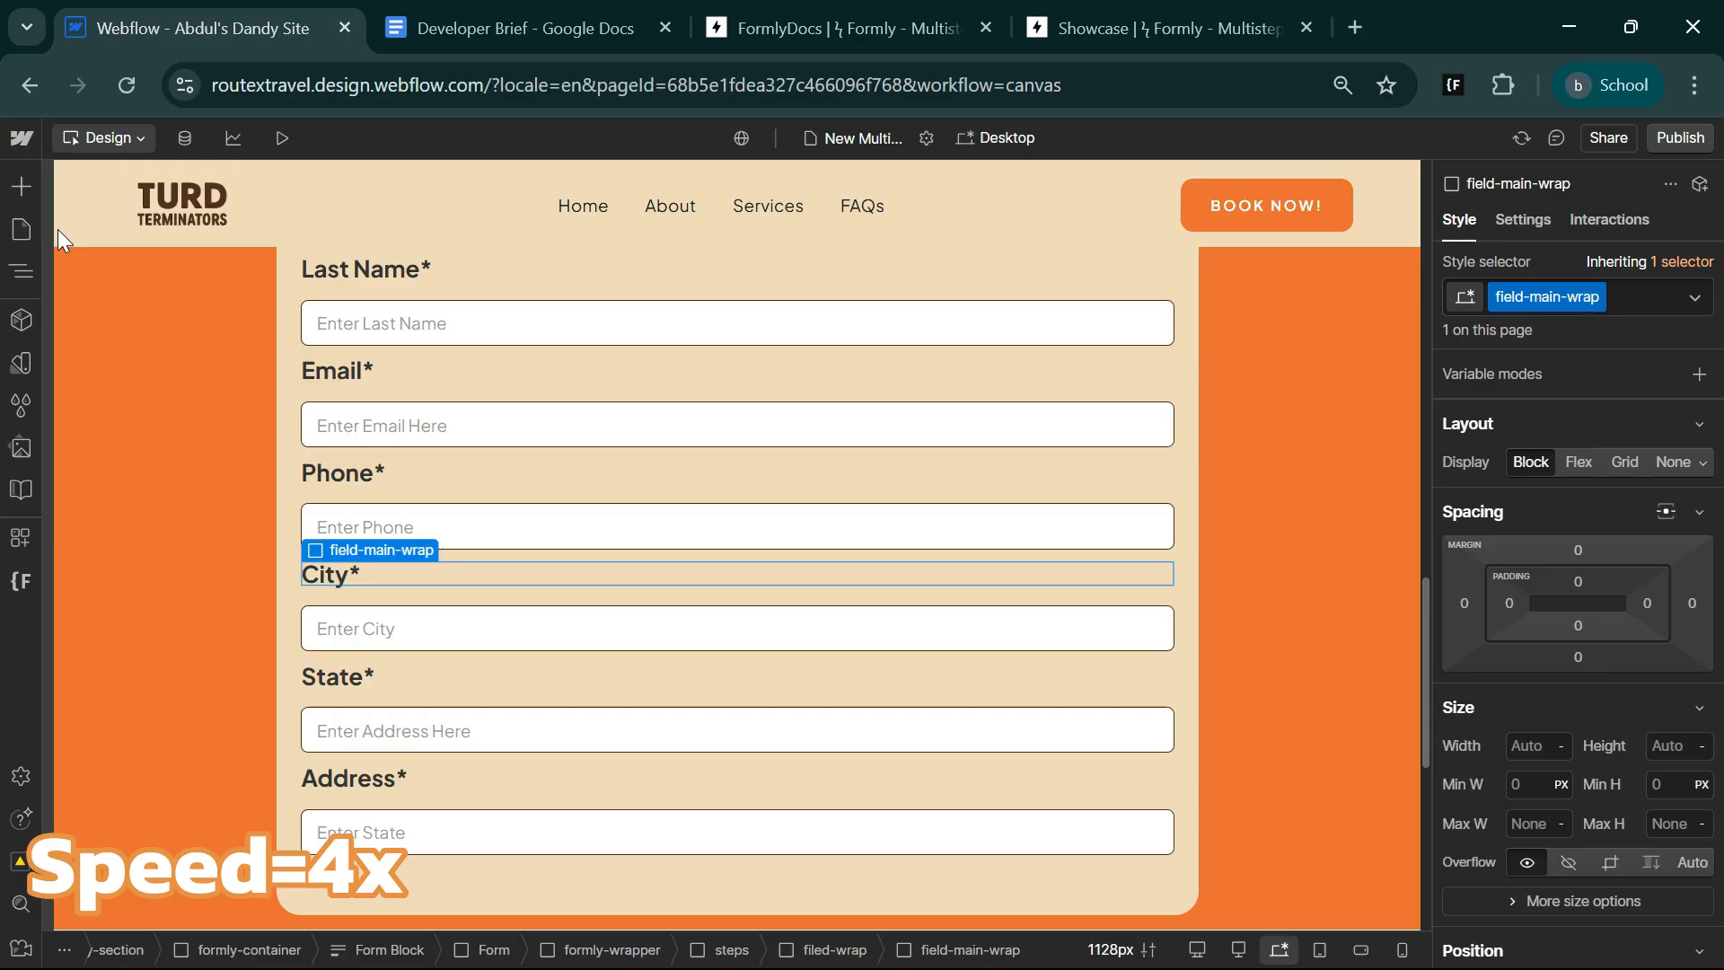
Move the City input into field-main-wrap beneath its label, and duplicate field-main-wrap within filed-wrap.
left_click(21, 271)
left_click_drag(191, 812, 282, 816)
left_click(210, 777)
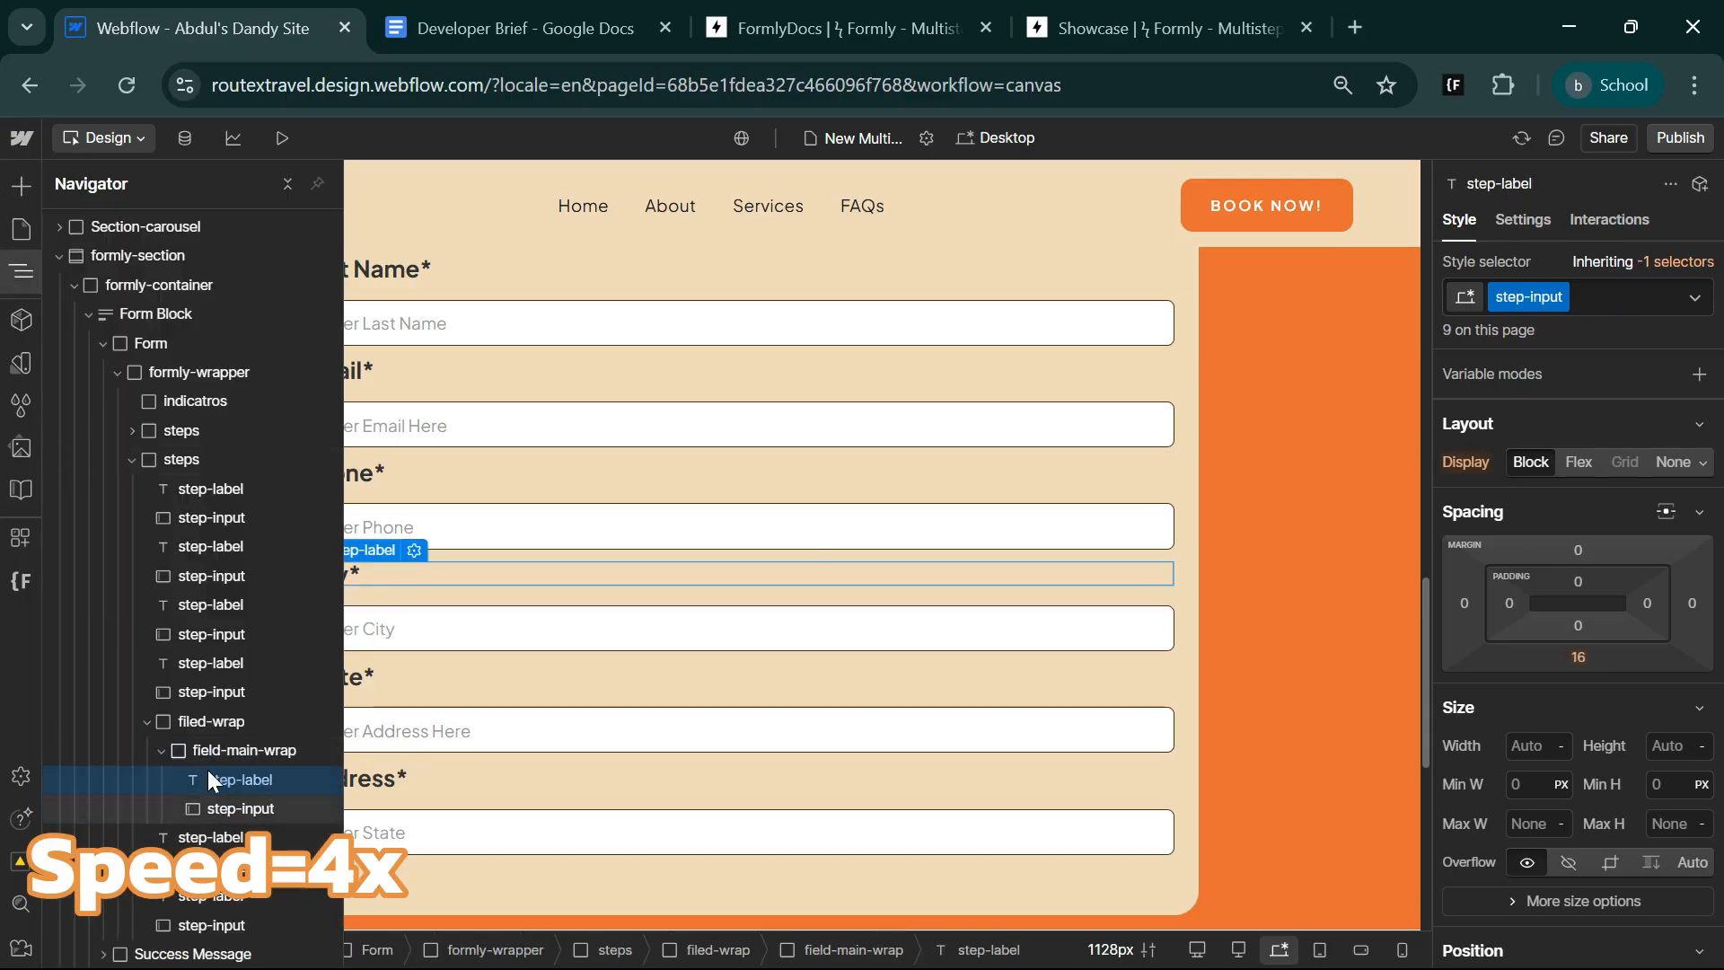
left_click(162, 751)
left_click(228, 752)
key("ctrl+c")
key("ctrl+v")
Delete the standalone State* label and its input directly below filed-wrap.
left_click(212, 815)
key("Delete")
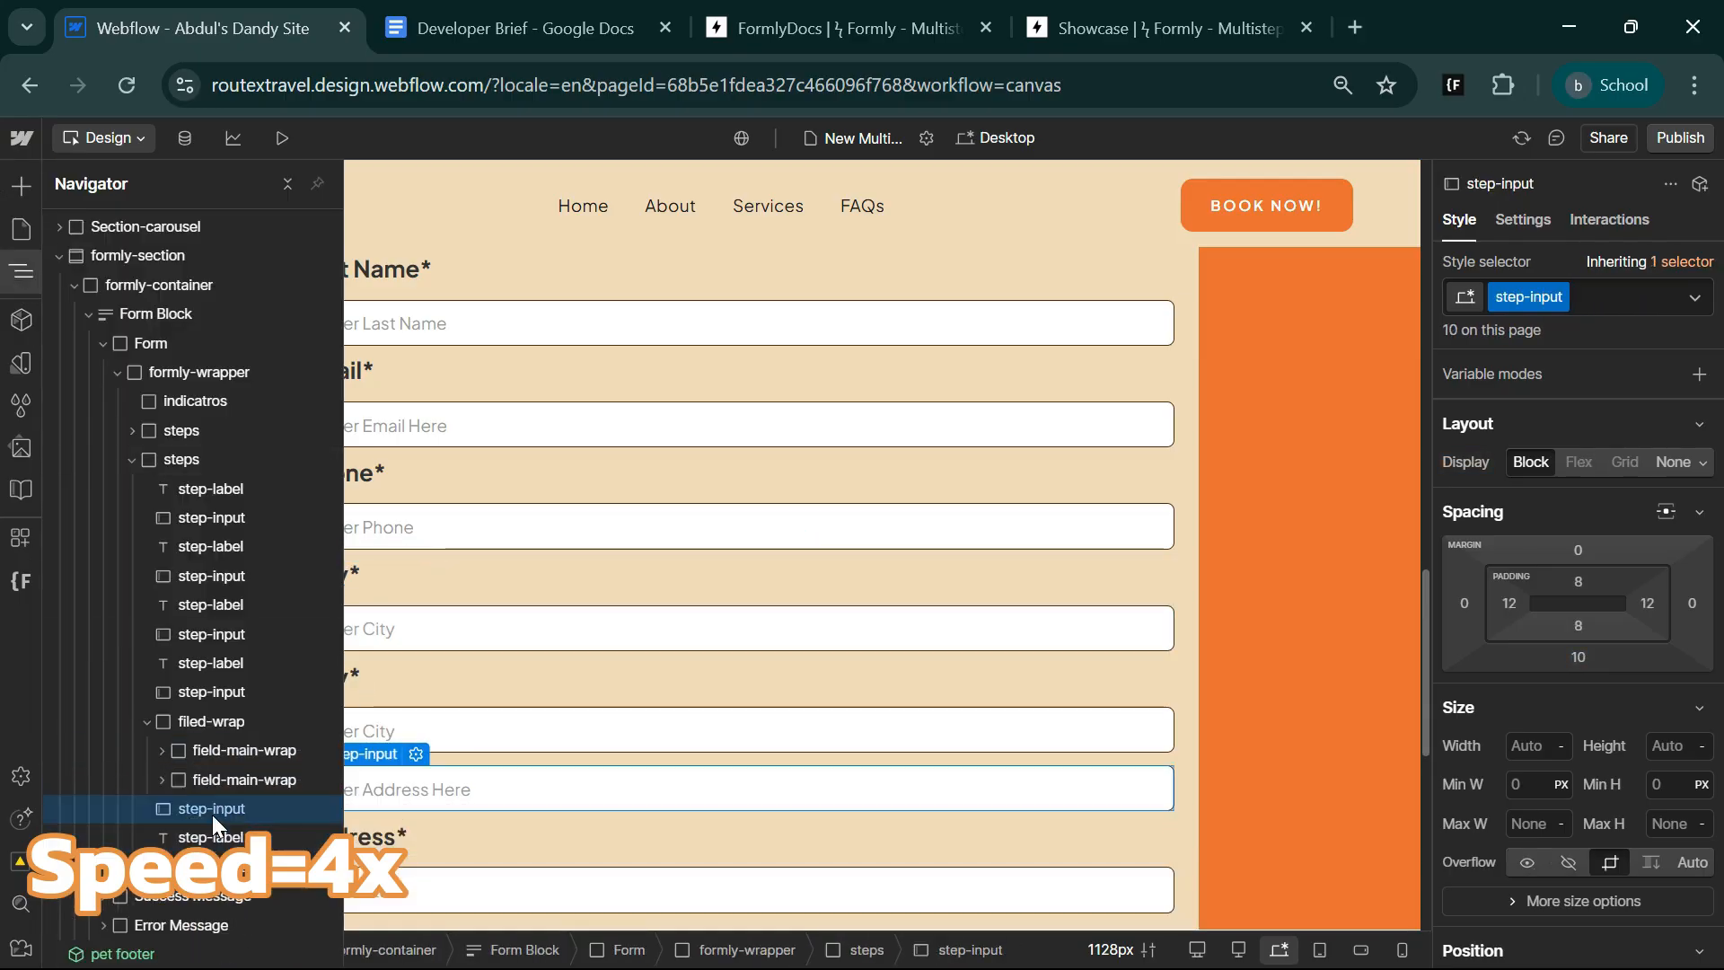
key("Delete")
Set filed-wrap to a horizontal flex layout so the two City fields sit side by side.
left_click(217, 721)
left_click(21, 271)
left_click(1579, 462)
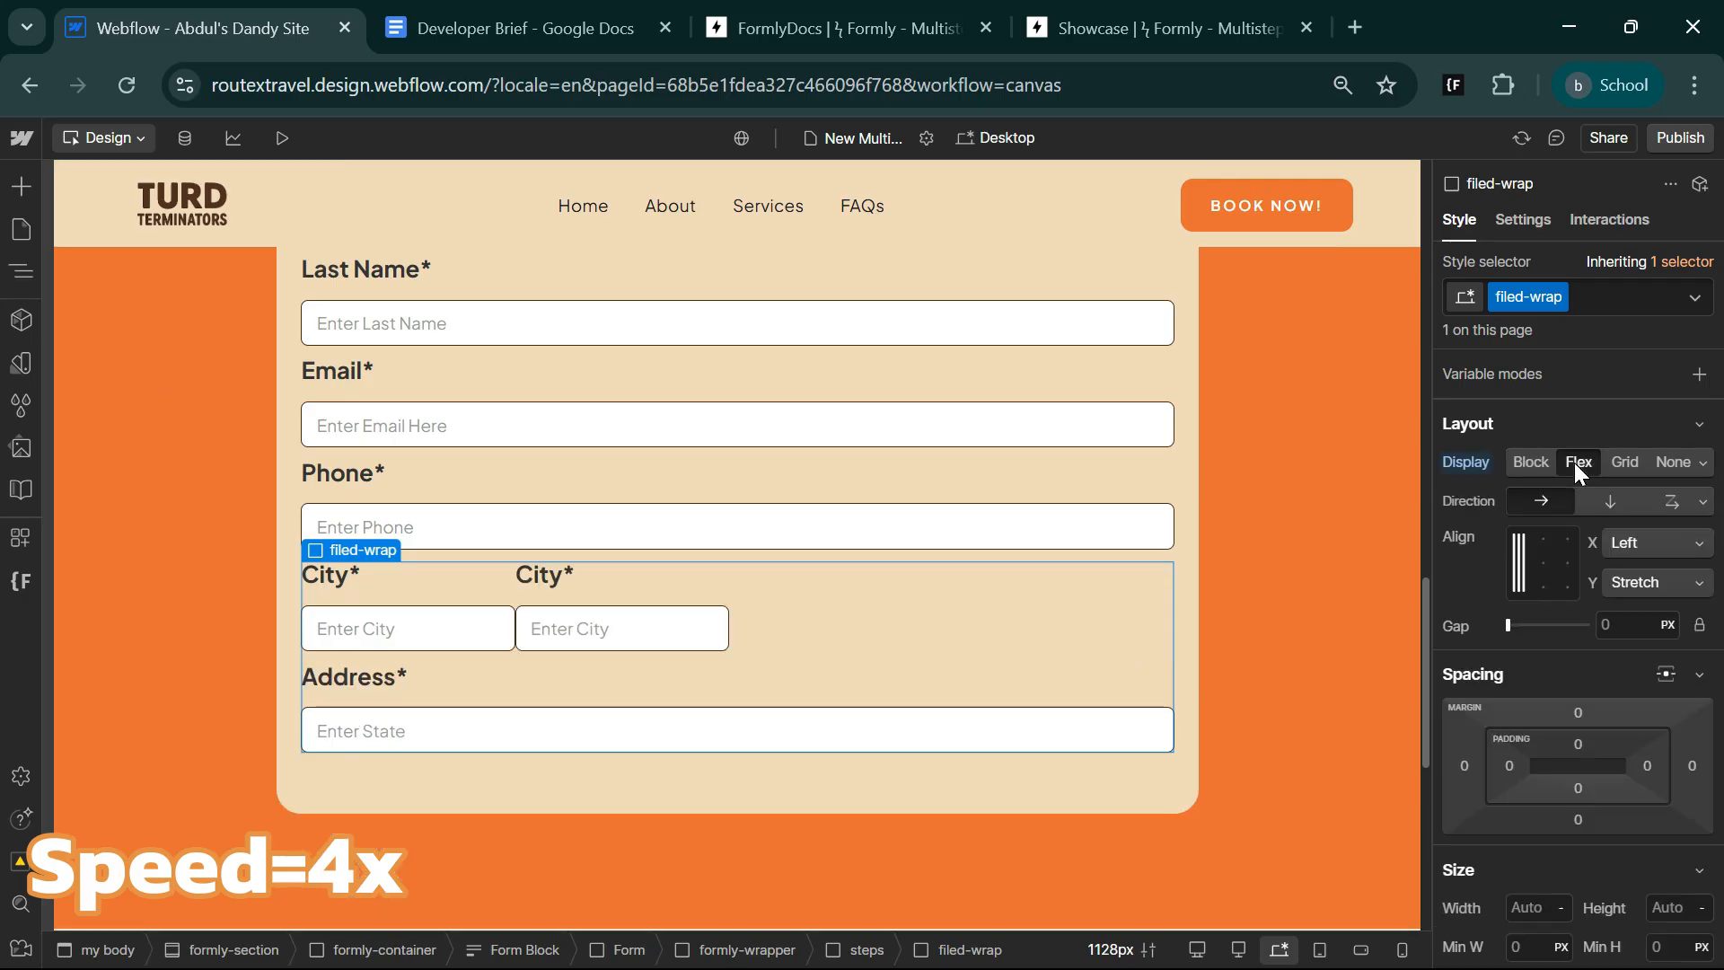
left_click(1660, 543)
left_click(1663, 542)
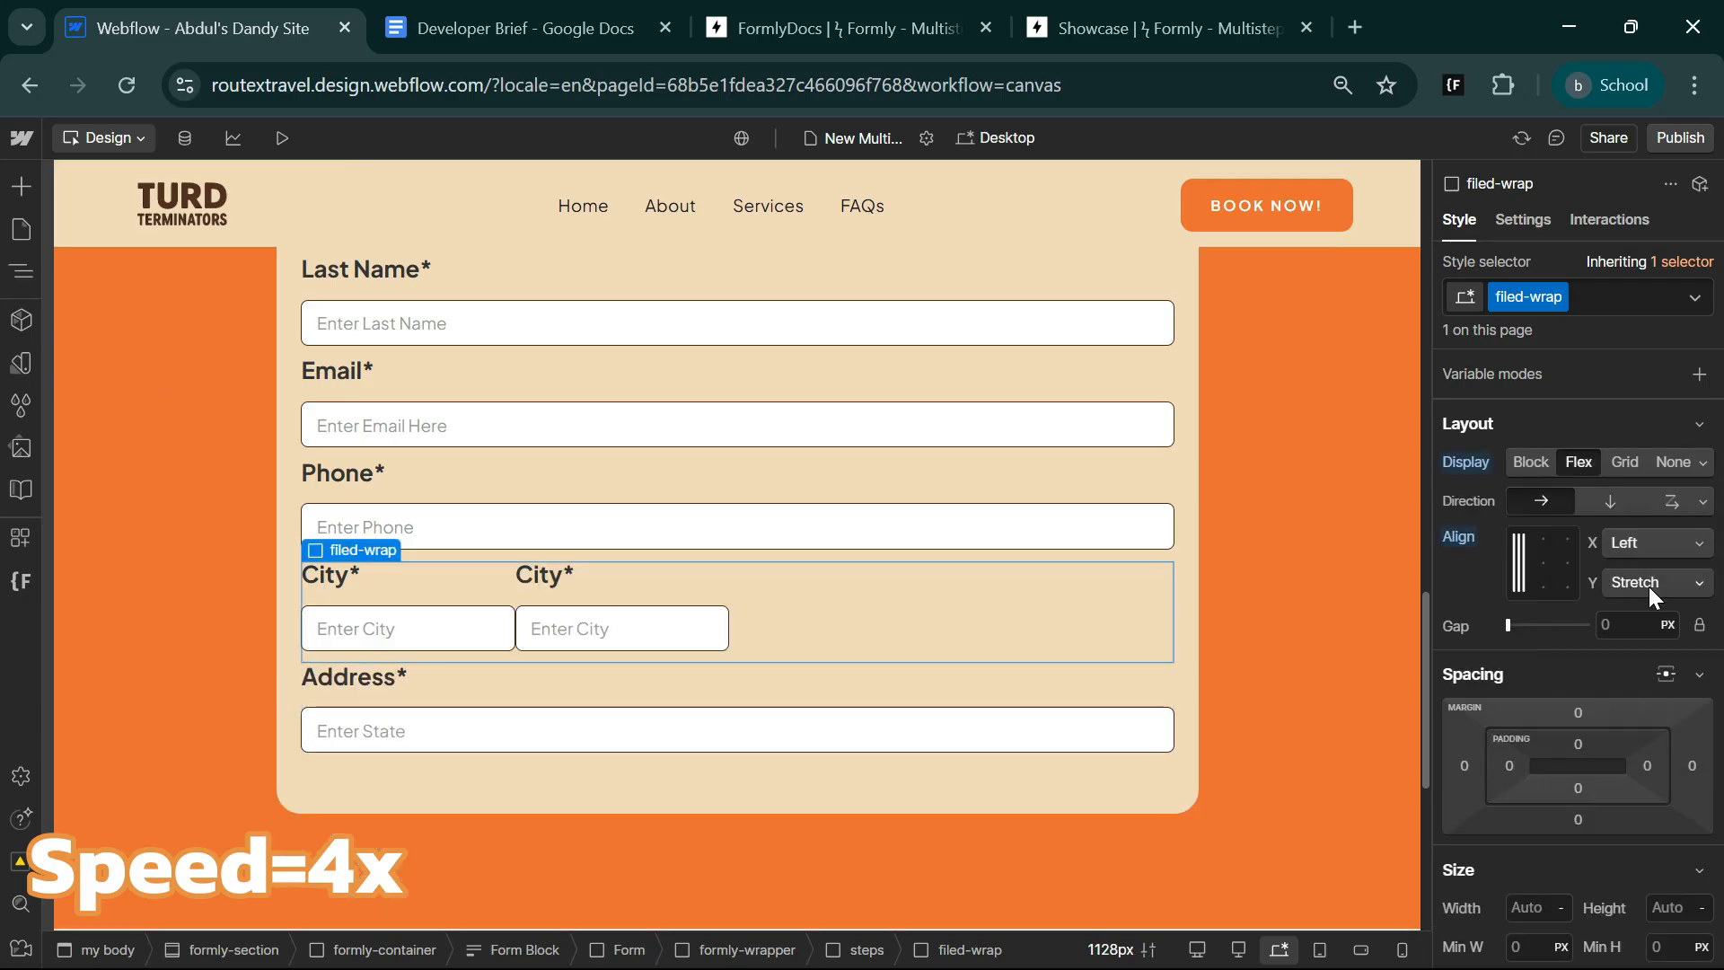
Set the width of field-main-wrap to 100% and the gap of filed-wrap to 32 px.
left_click(415, 594)
type("100%")
key("Return")
left_click(842, 951)
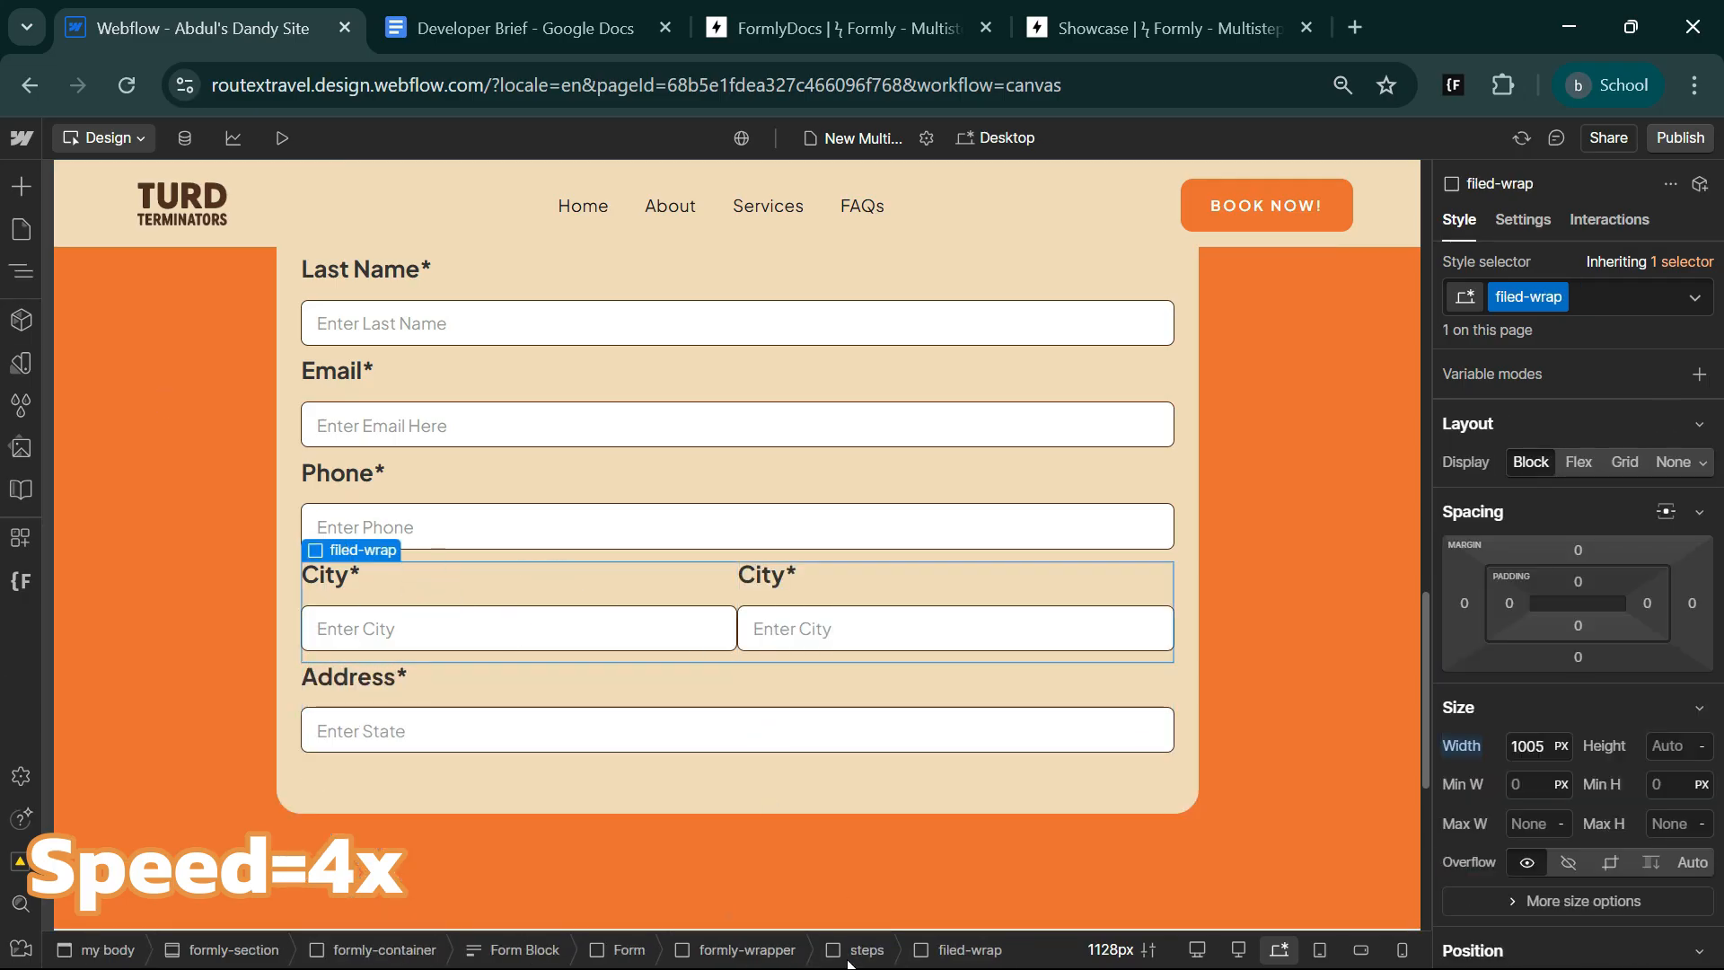
left_click(1622, 625)
type("32")
key("Return")
Change the text of the second City* label to State*.
left_click(792, 581)
left_click(866, 546)
double_click(847, 656)
type("State*")
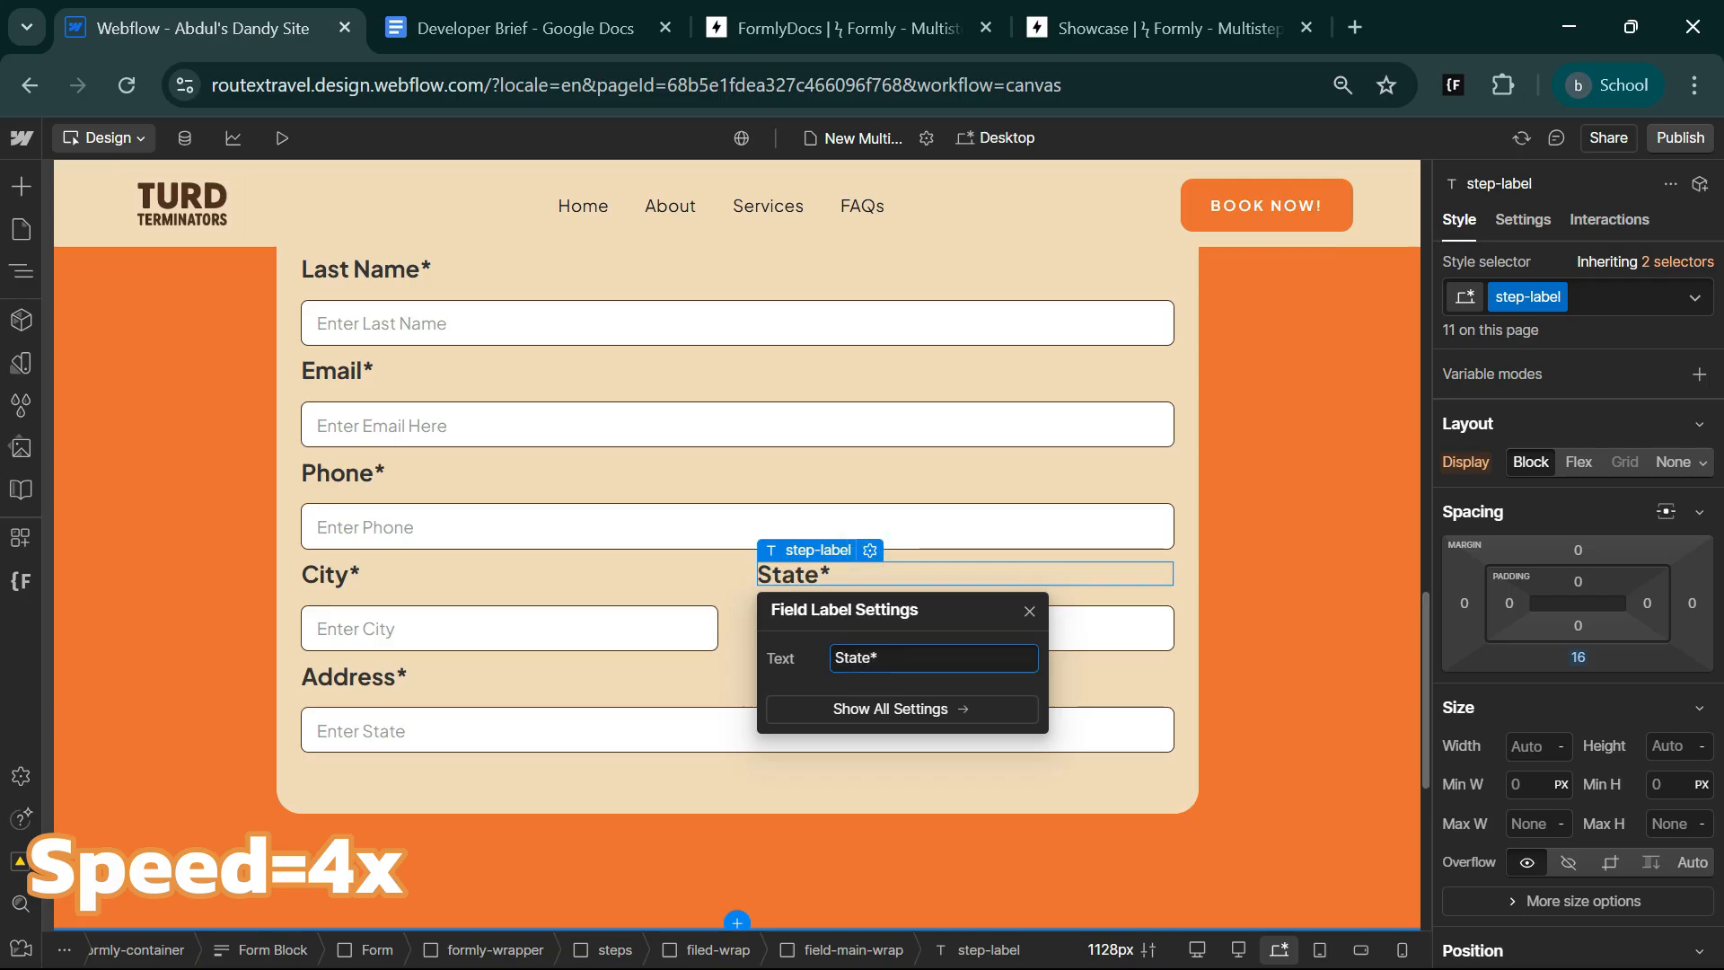
Name the input under the State* label State and set its placeholder to Enter State.
left_click(1085, 636)
left_click(876, 597)
double_click(844, 338)
type("State")
double_click(823, 468)
type("S")
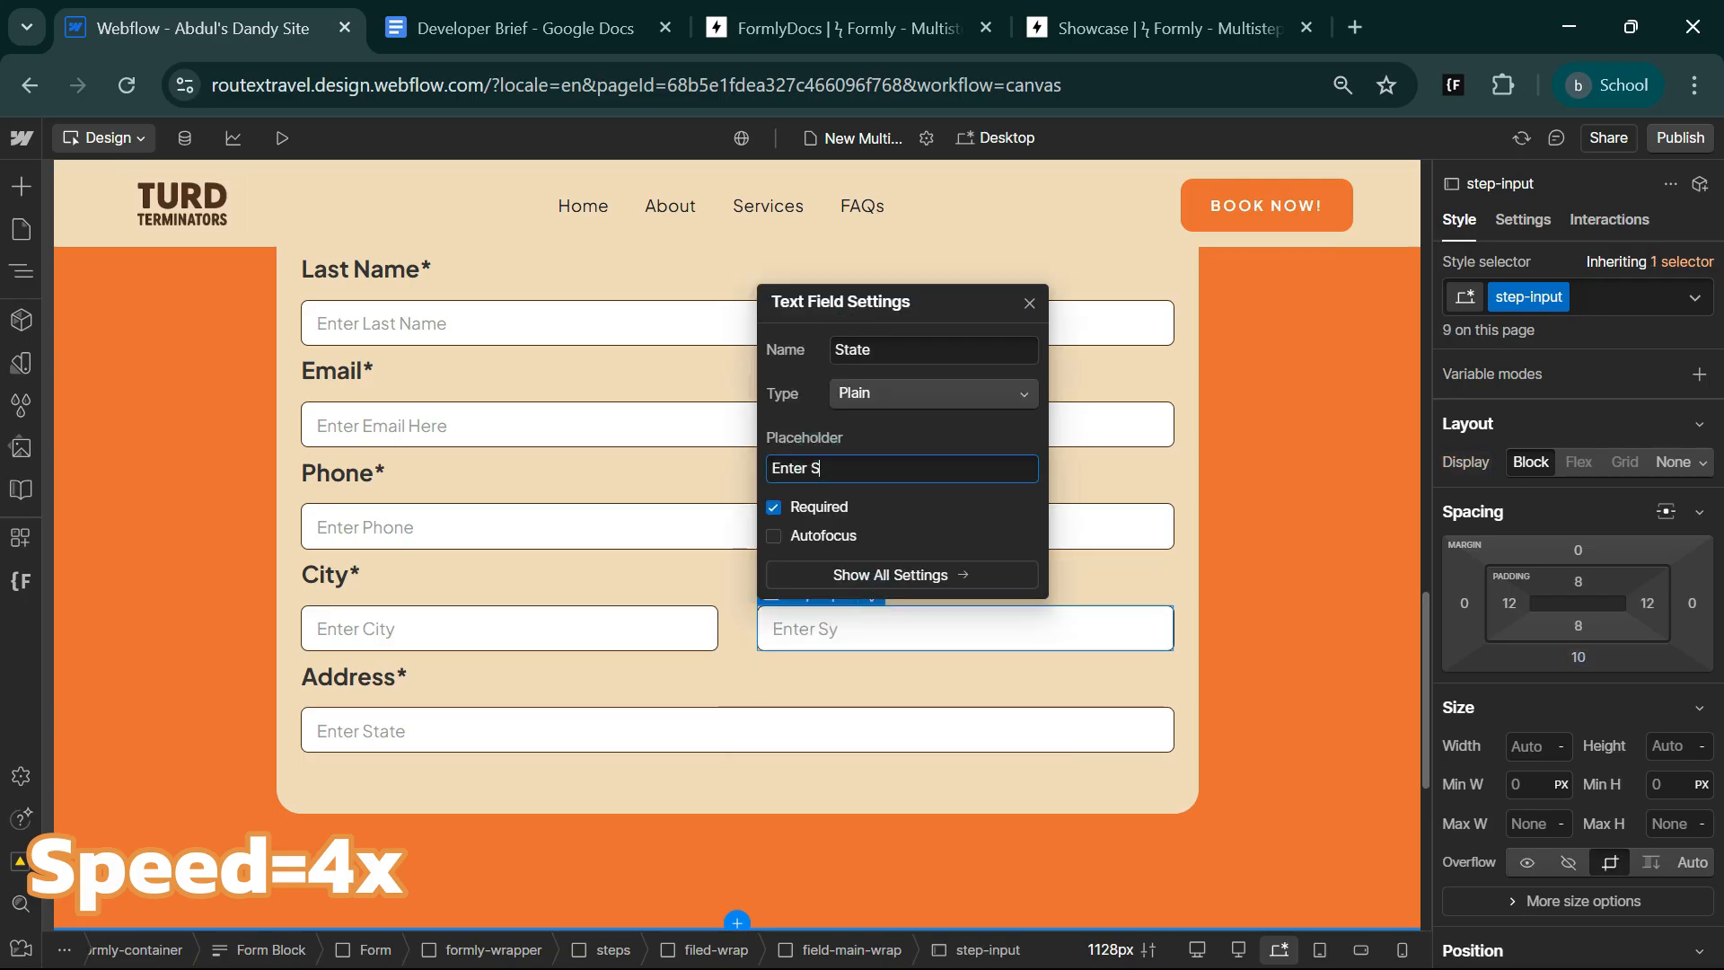
type("tate")
left_click(775, 682)
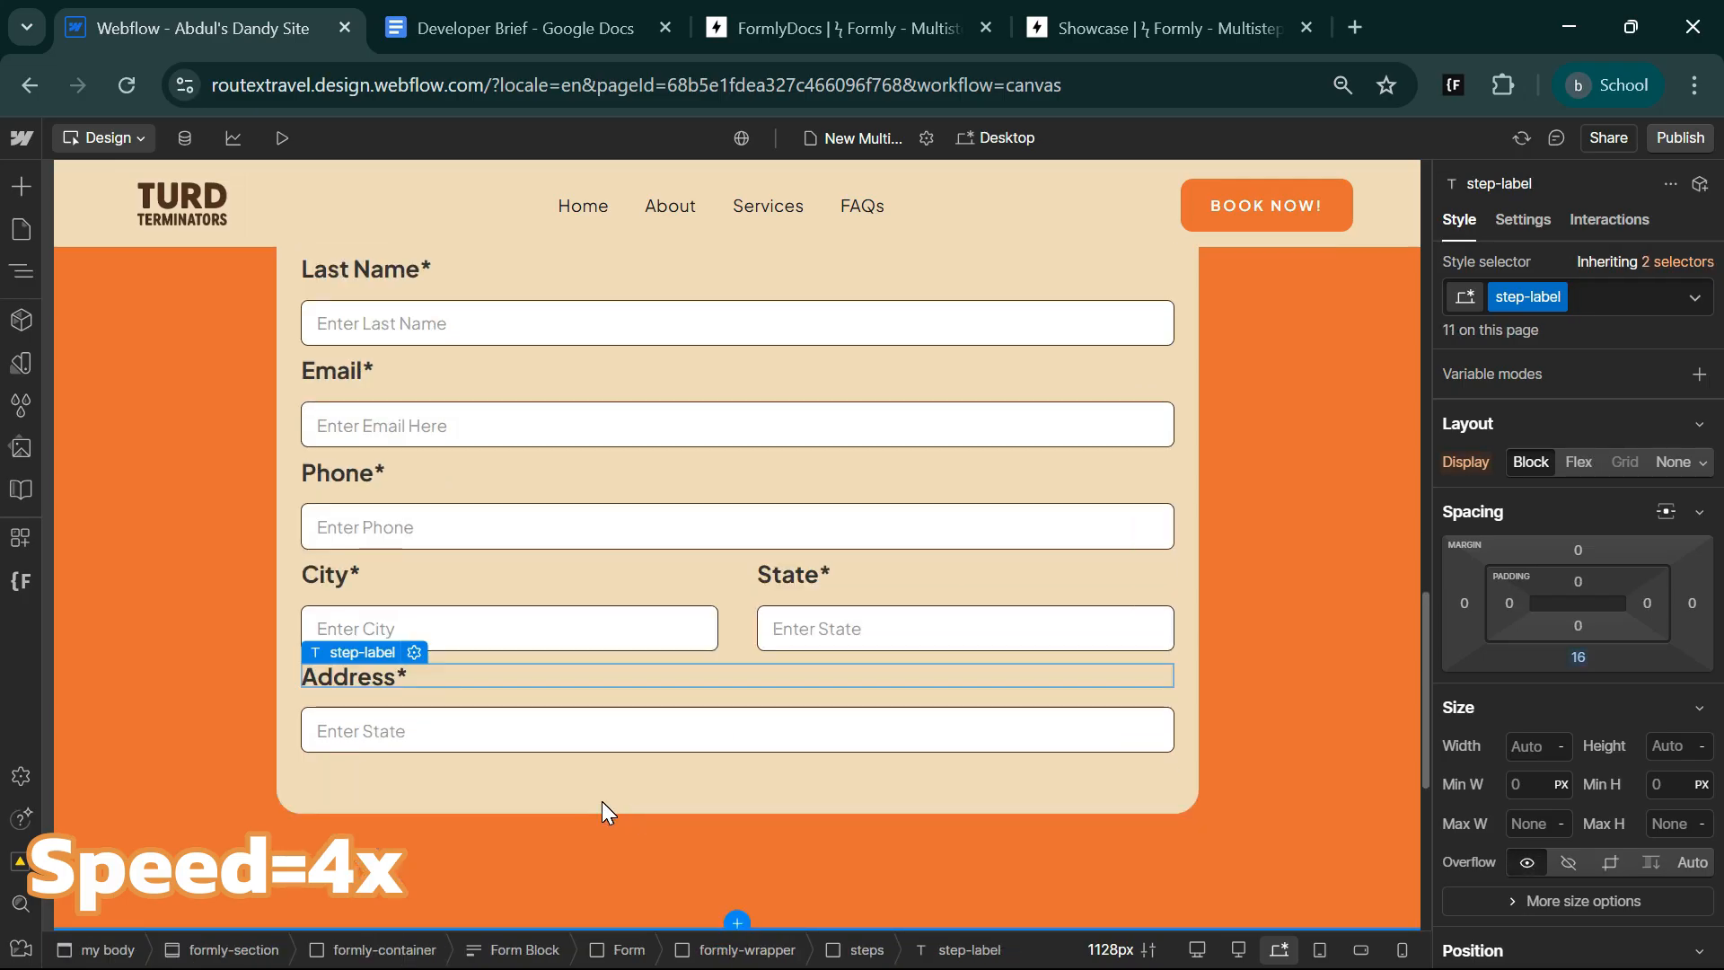
left_click(500, 785)
Add a div block inside the empty indicatros block above the first Zip* label and duplicate it.
scroll(499, 785, "up", 5)
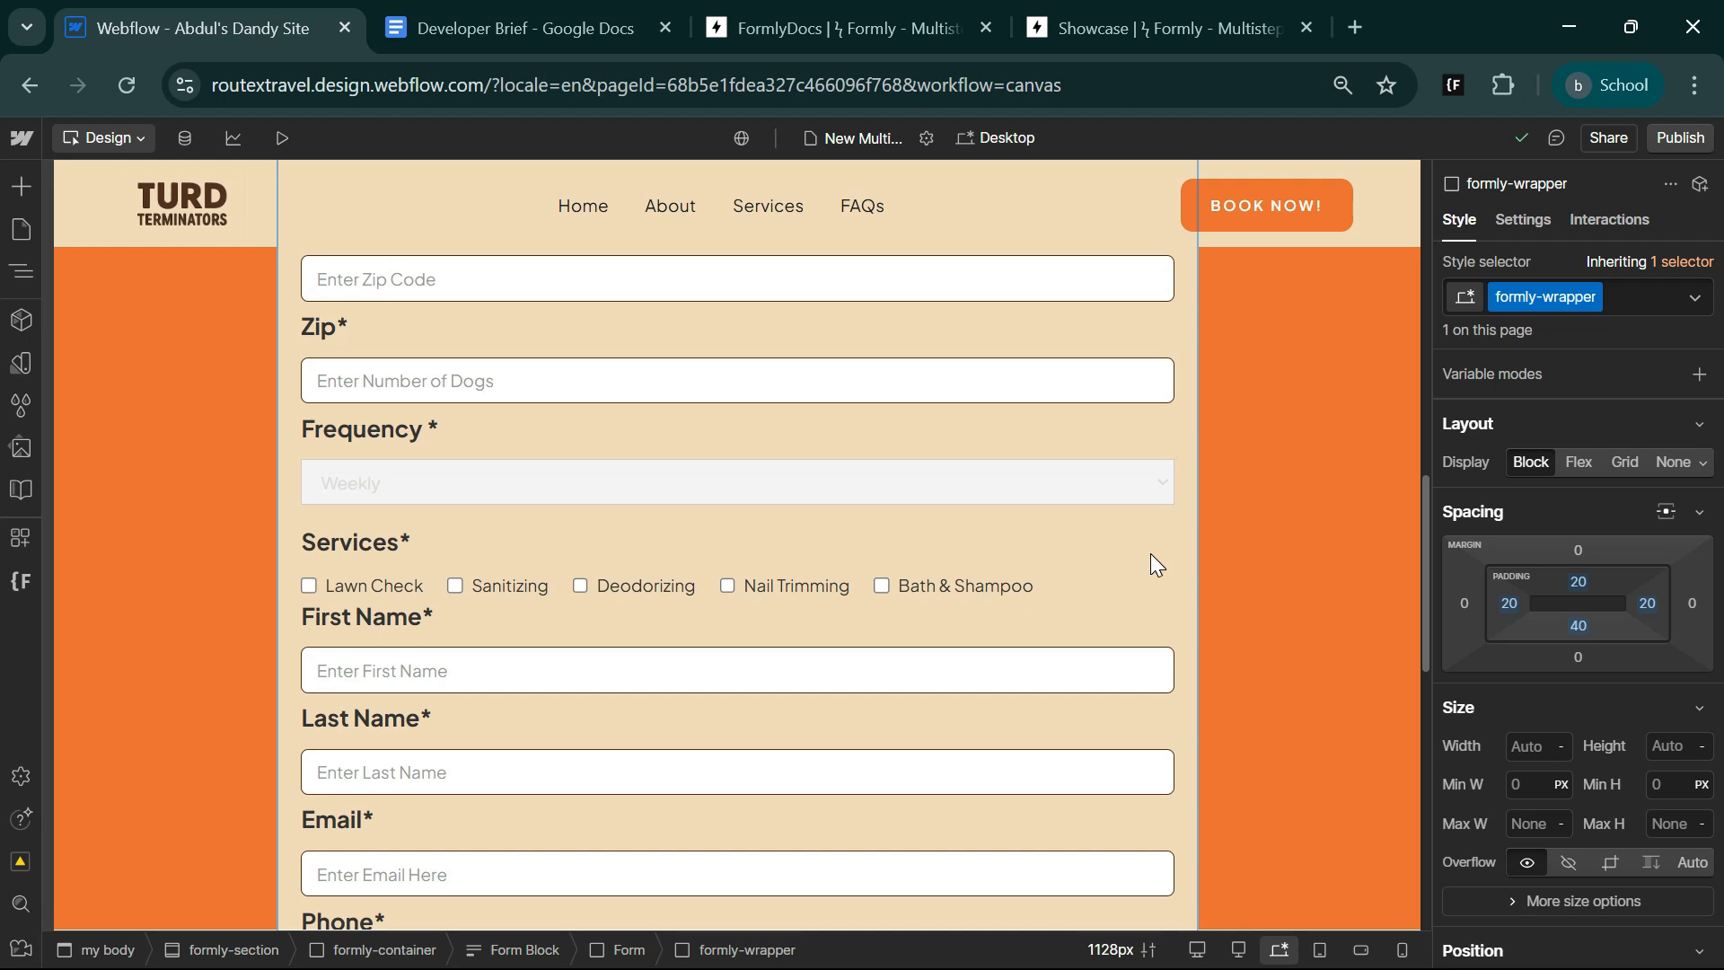
scroll(871, 747, "up", 5)
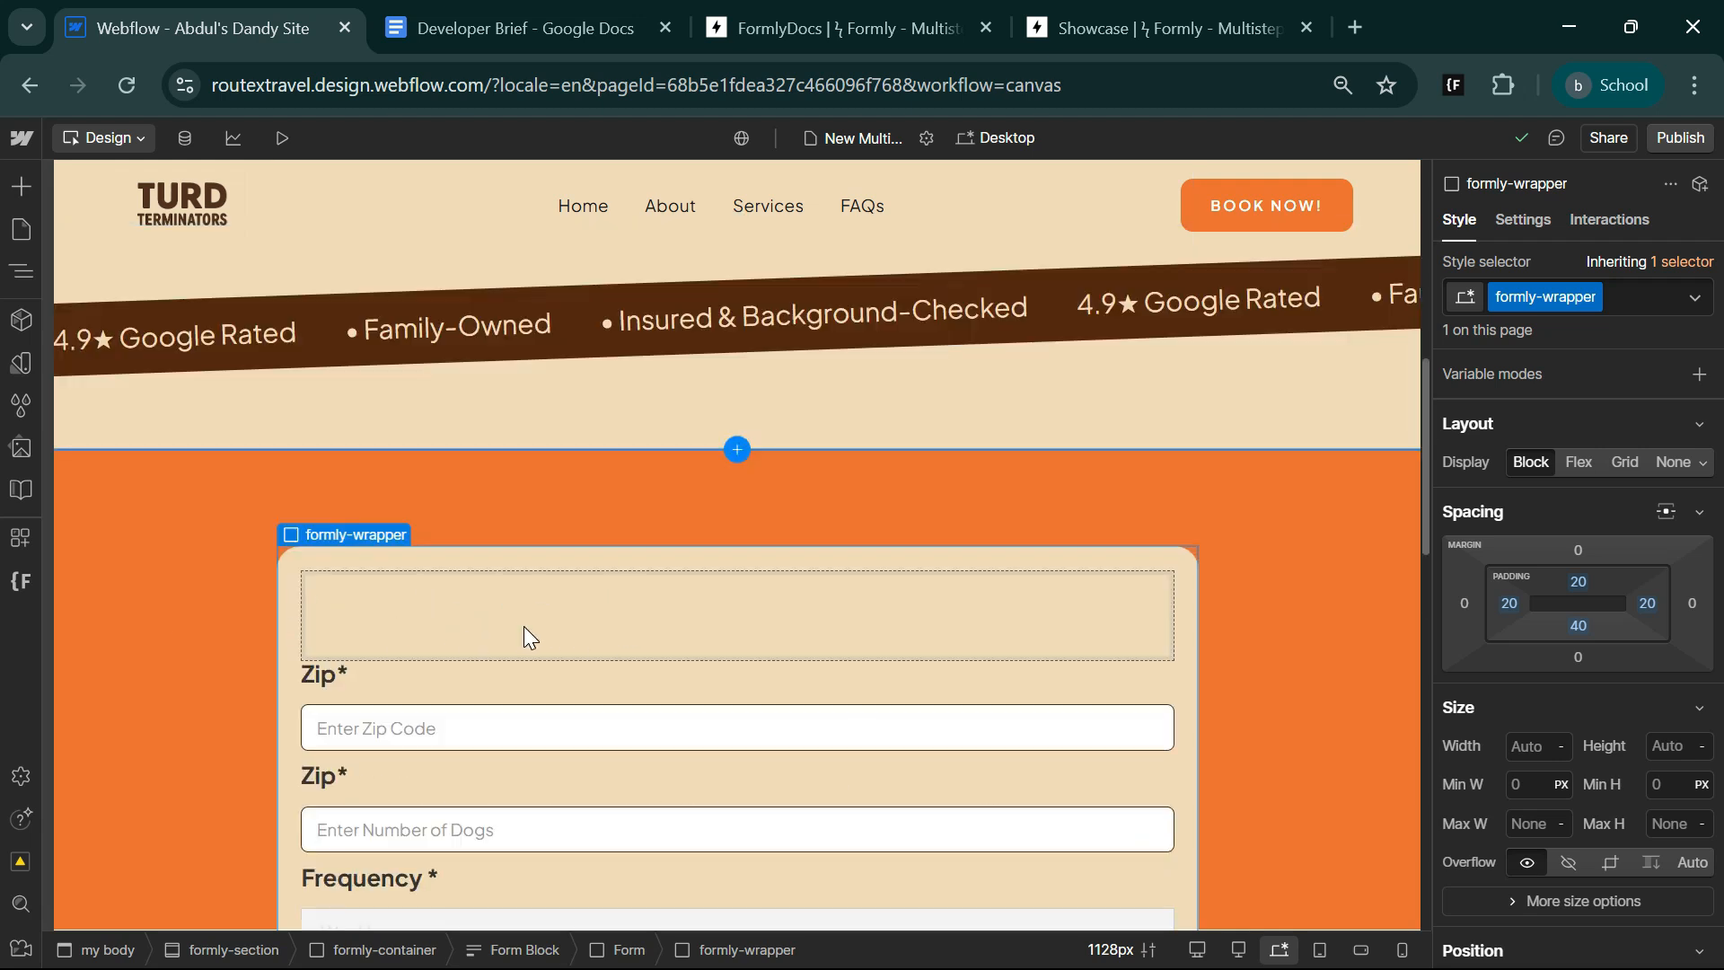
left_click(413, 610)
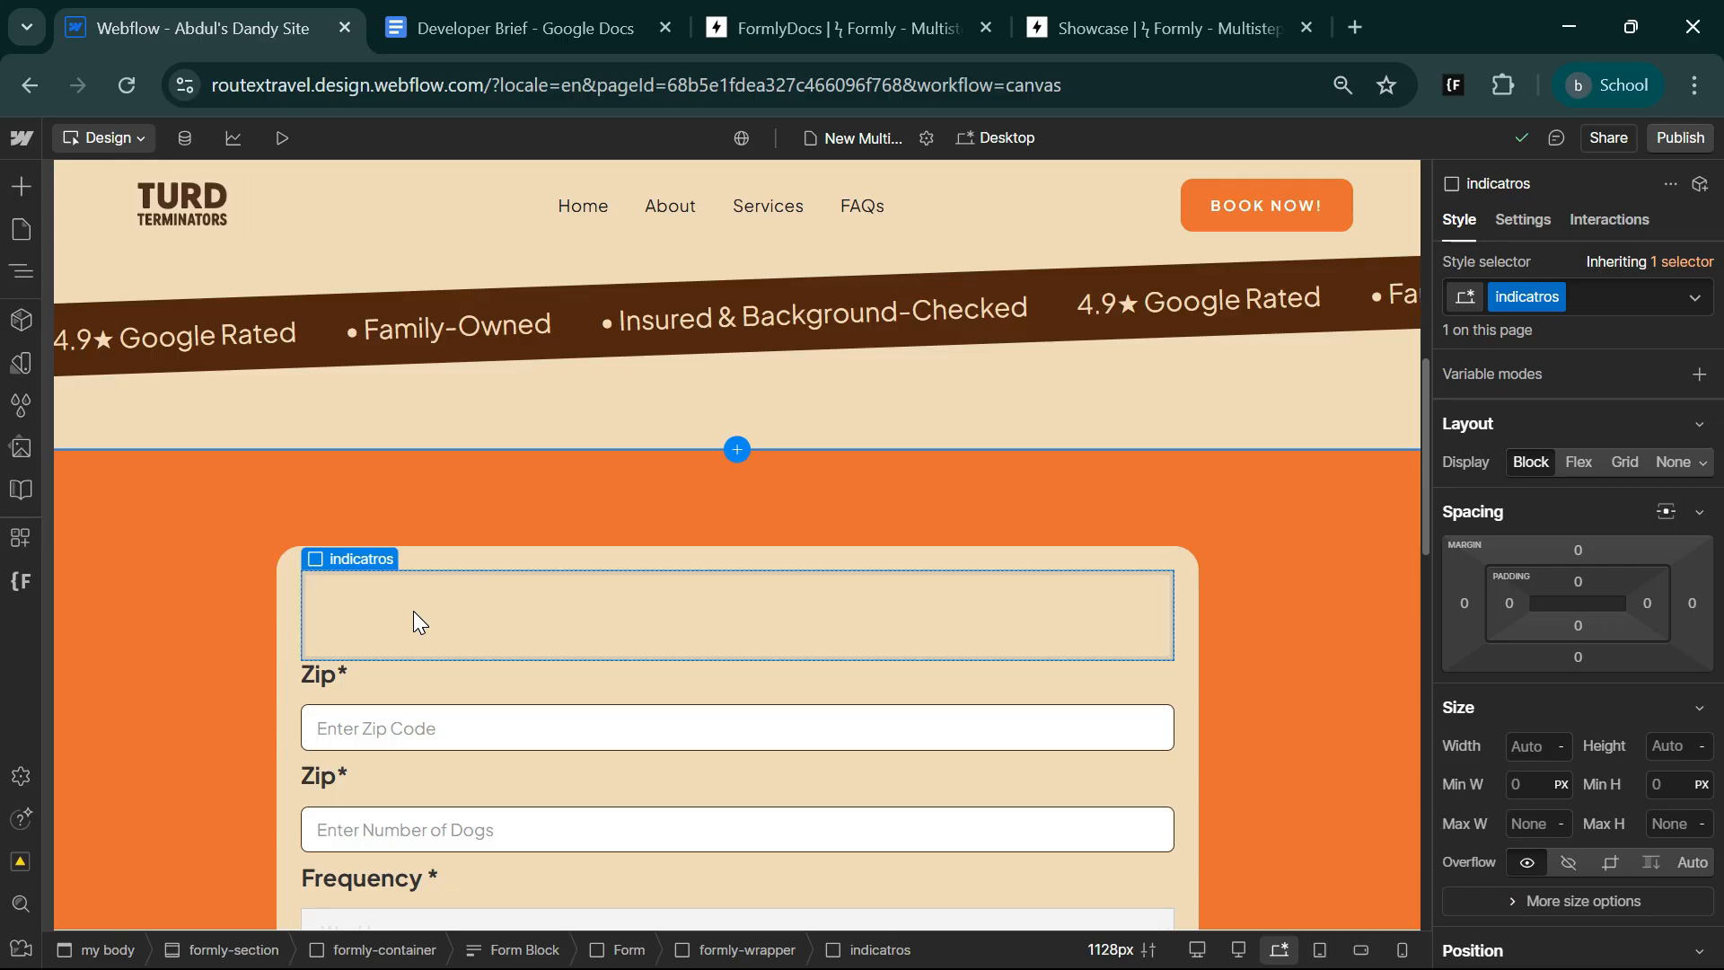
key("ctrl+k")
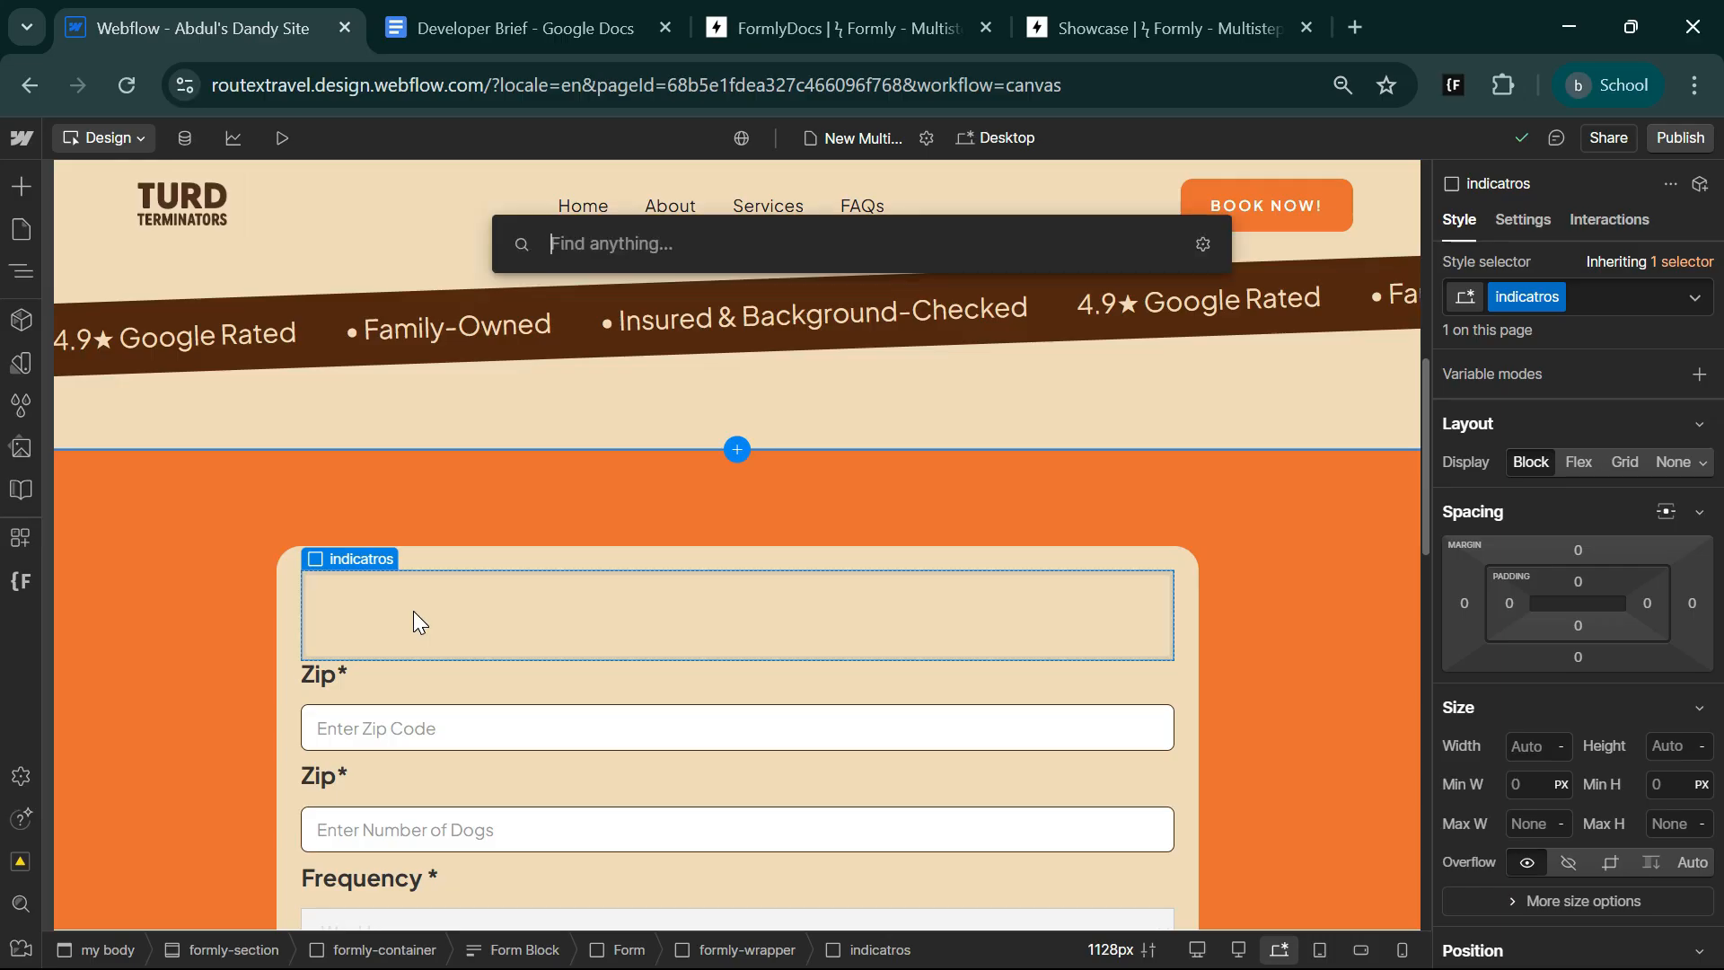
type("div")
key("Return")
key("ctrl+d")
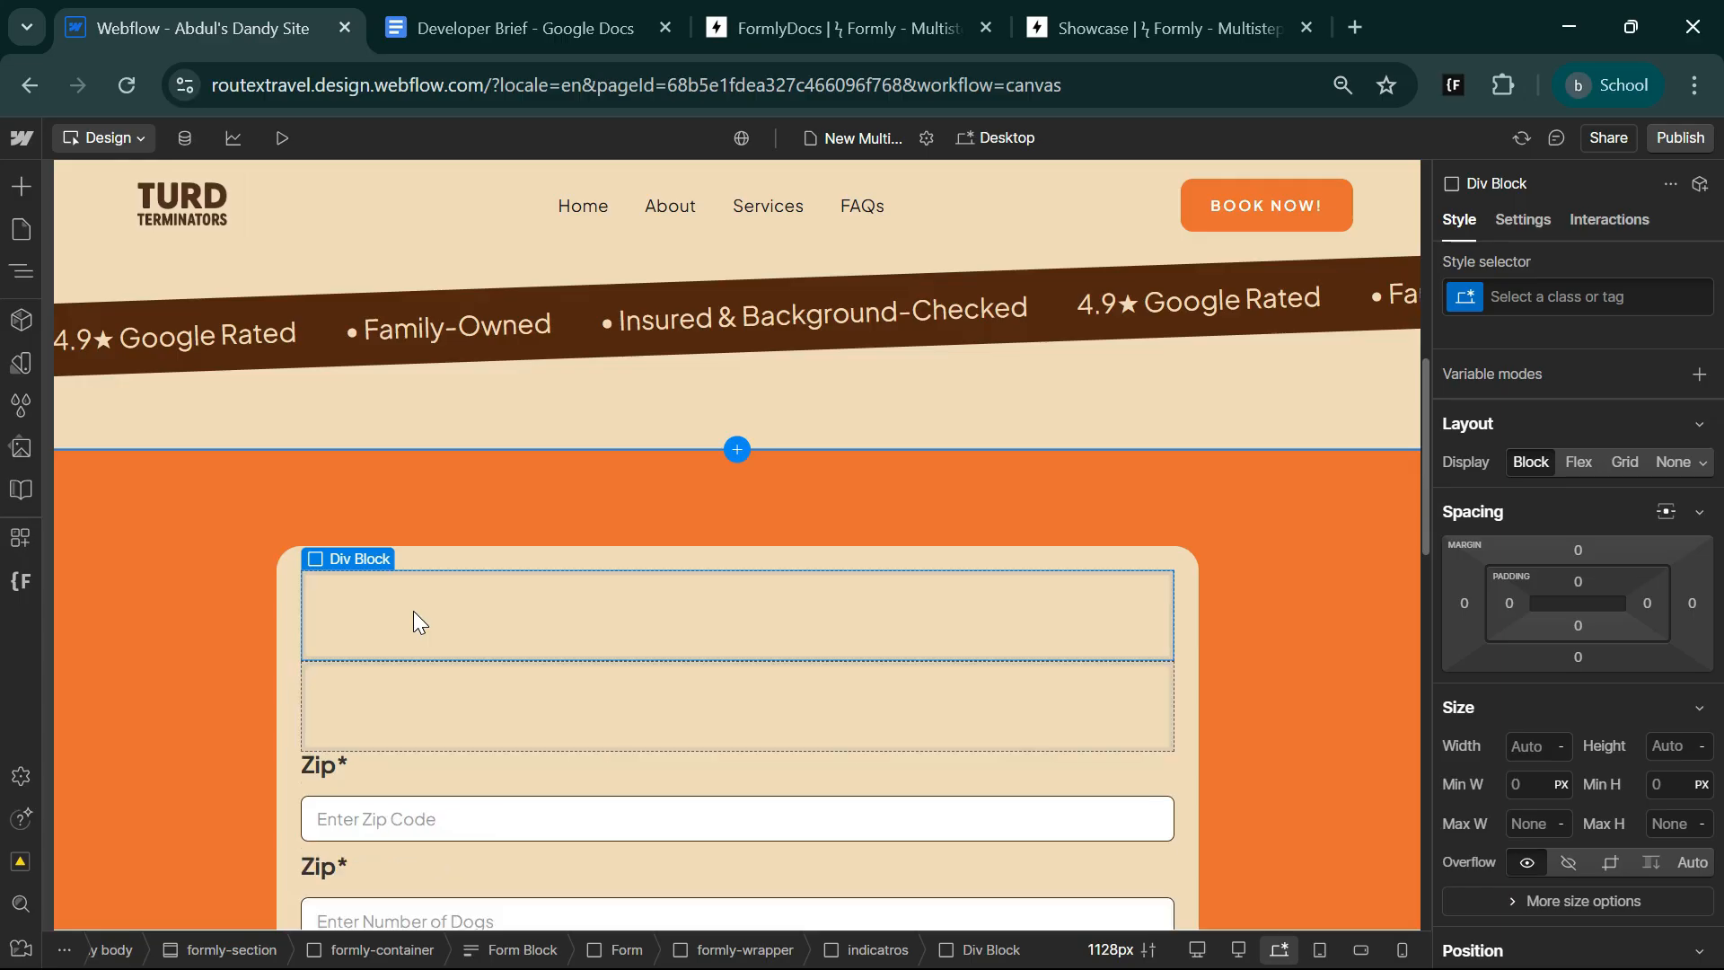
Set the indicatros block to a horizontal flex layout aligned center and top.
left_click(869, 950)
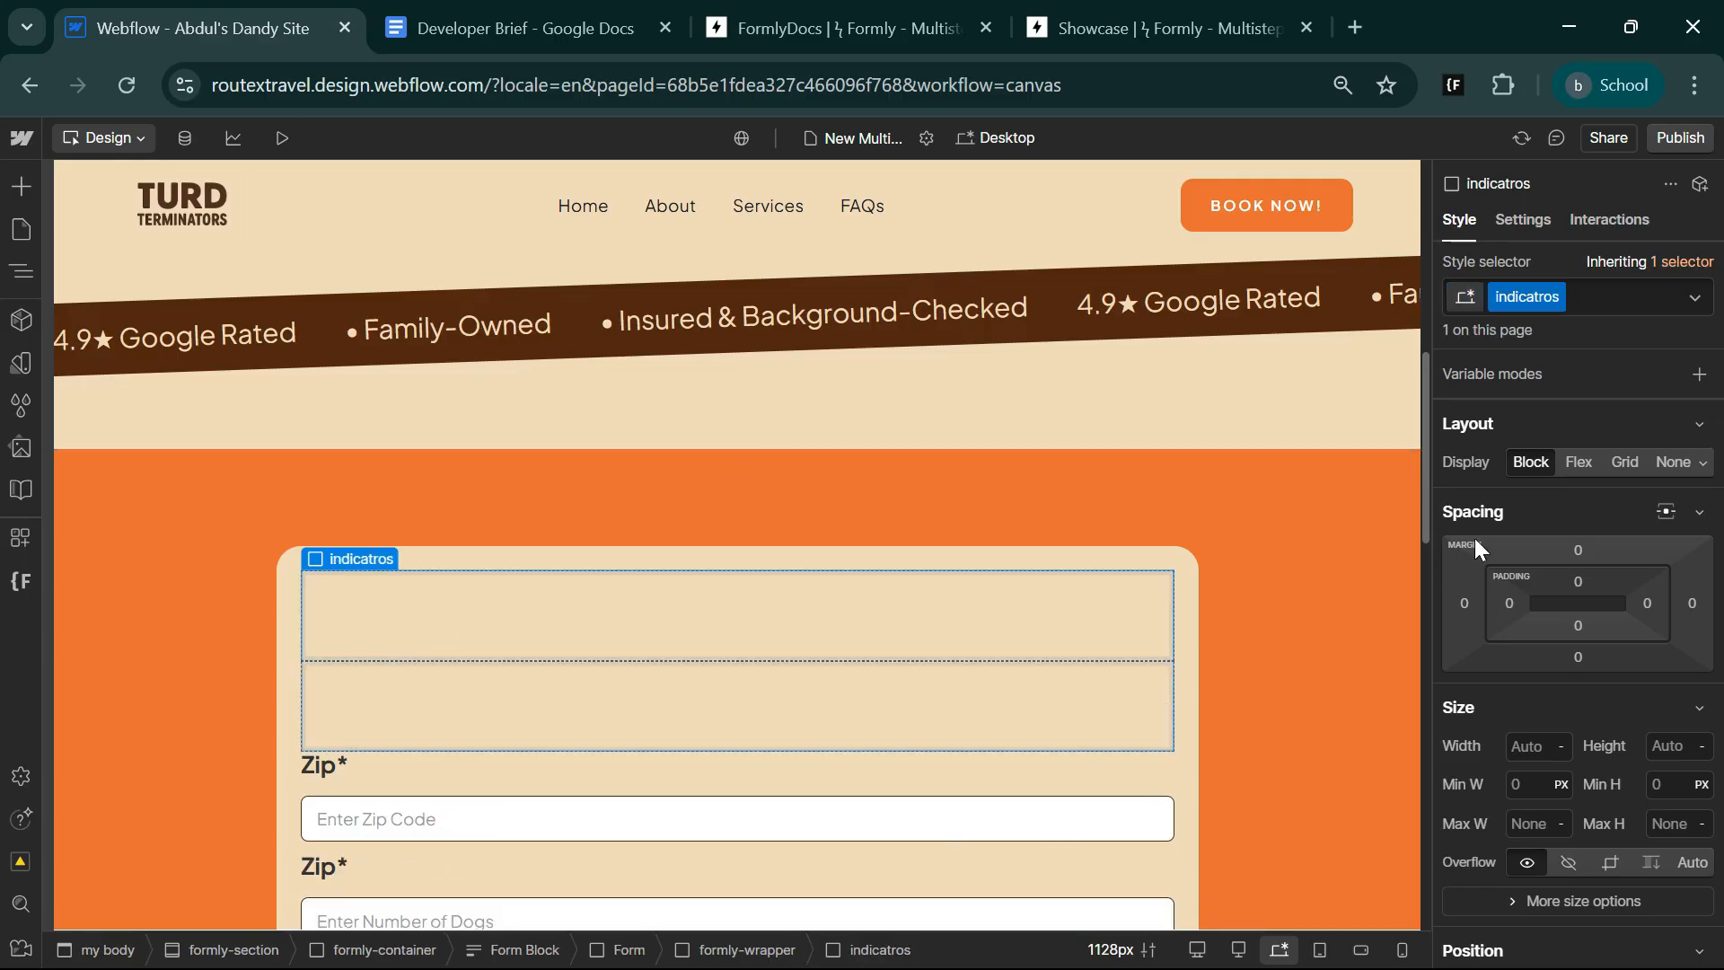
left_click(1580, 462)
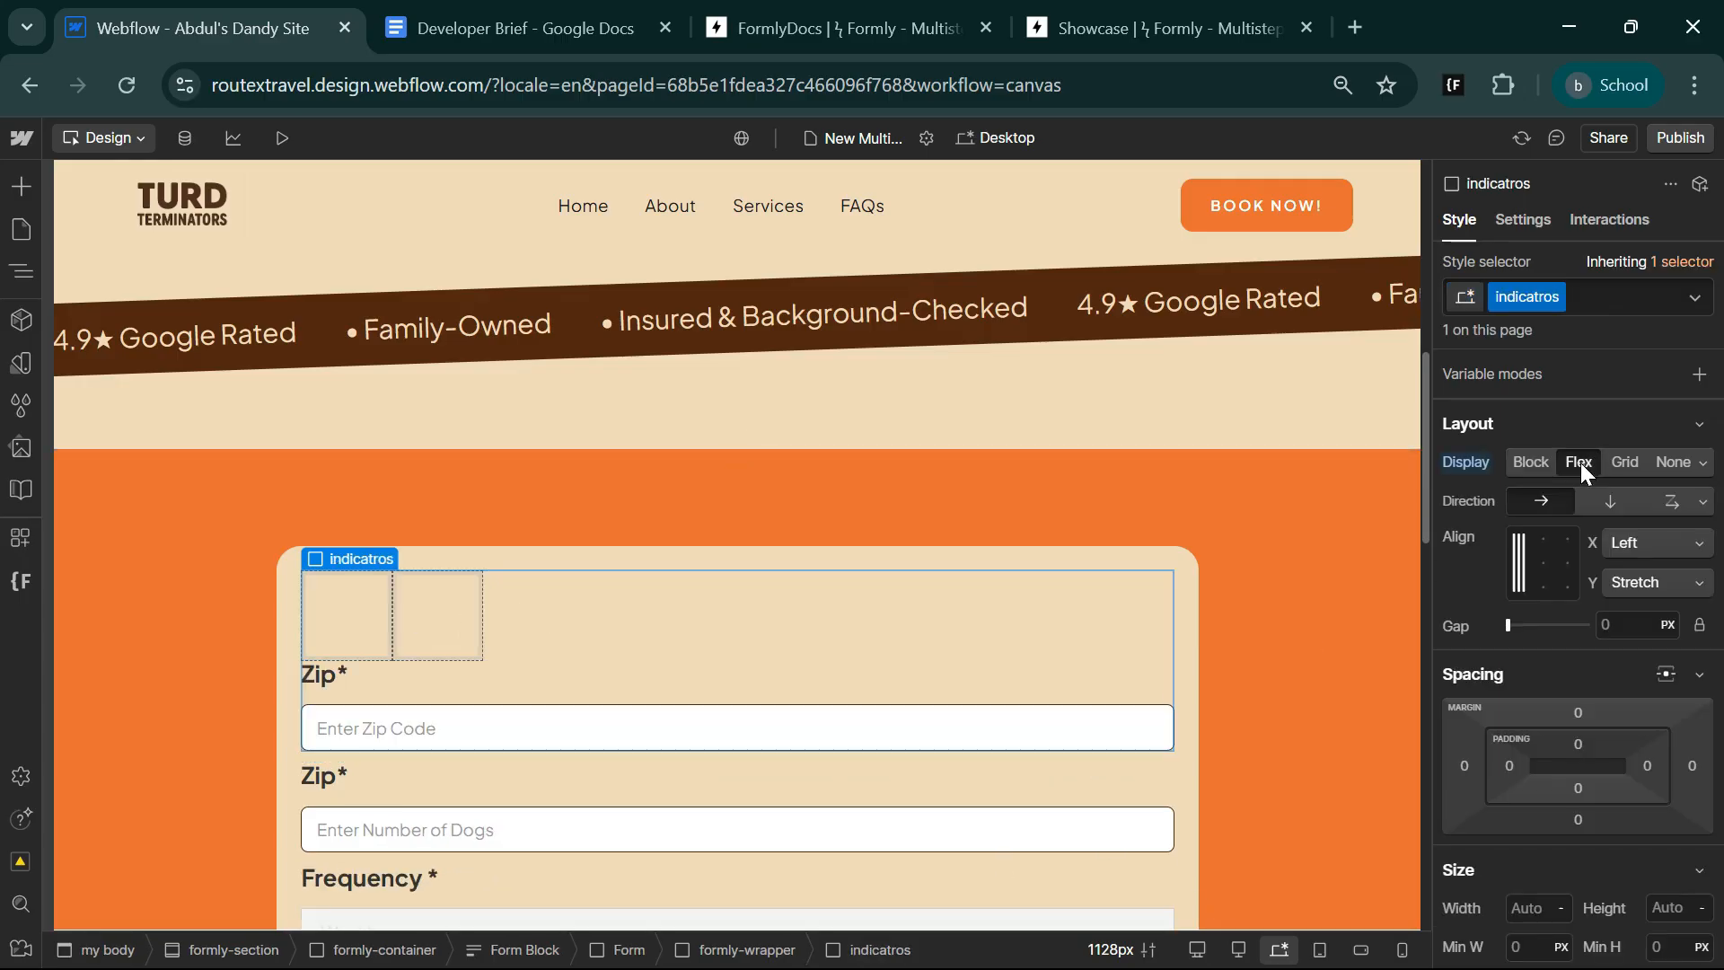
left_click(1550, 540)
Give the first div block inside indicatros the new class indicator-step.
left_click(686, 590)
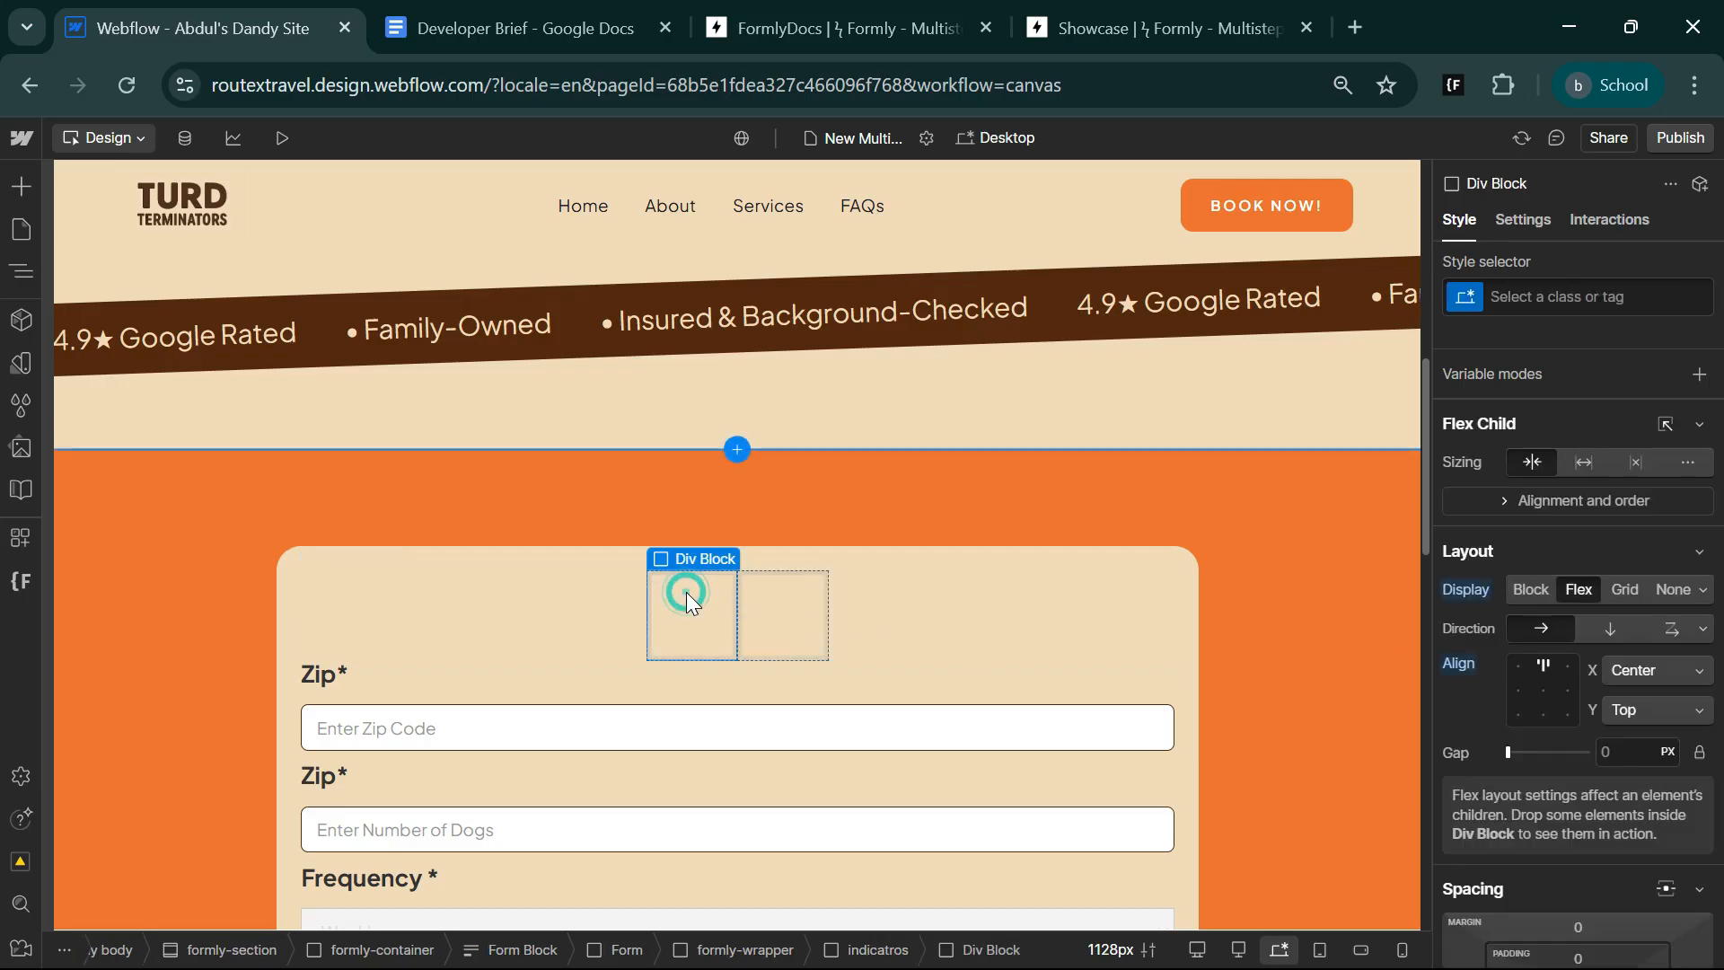
left_click(1518, 298)
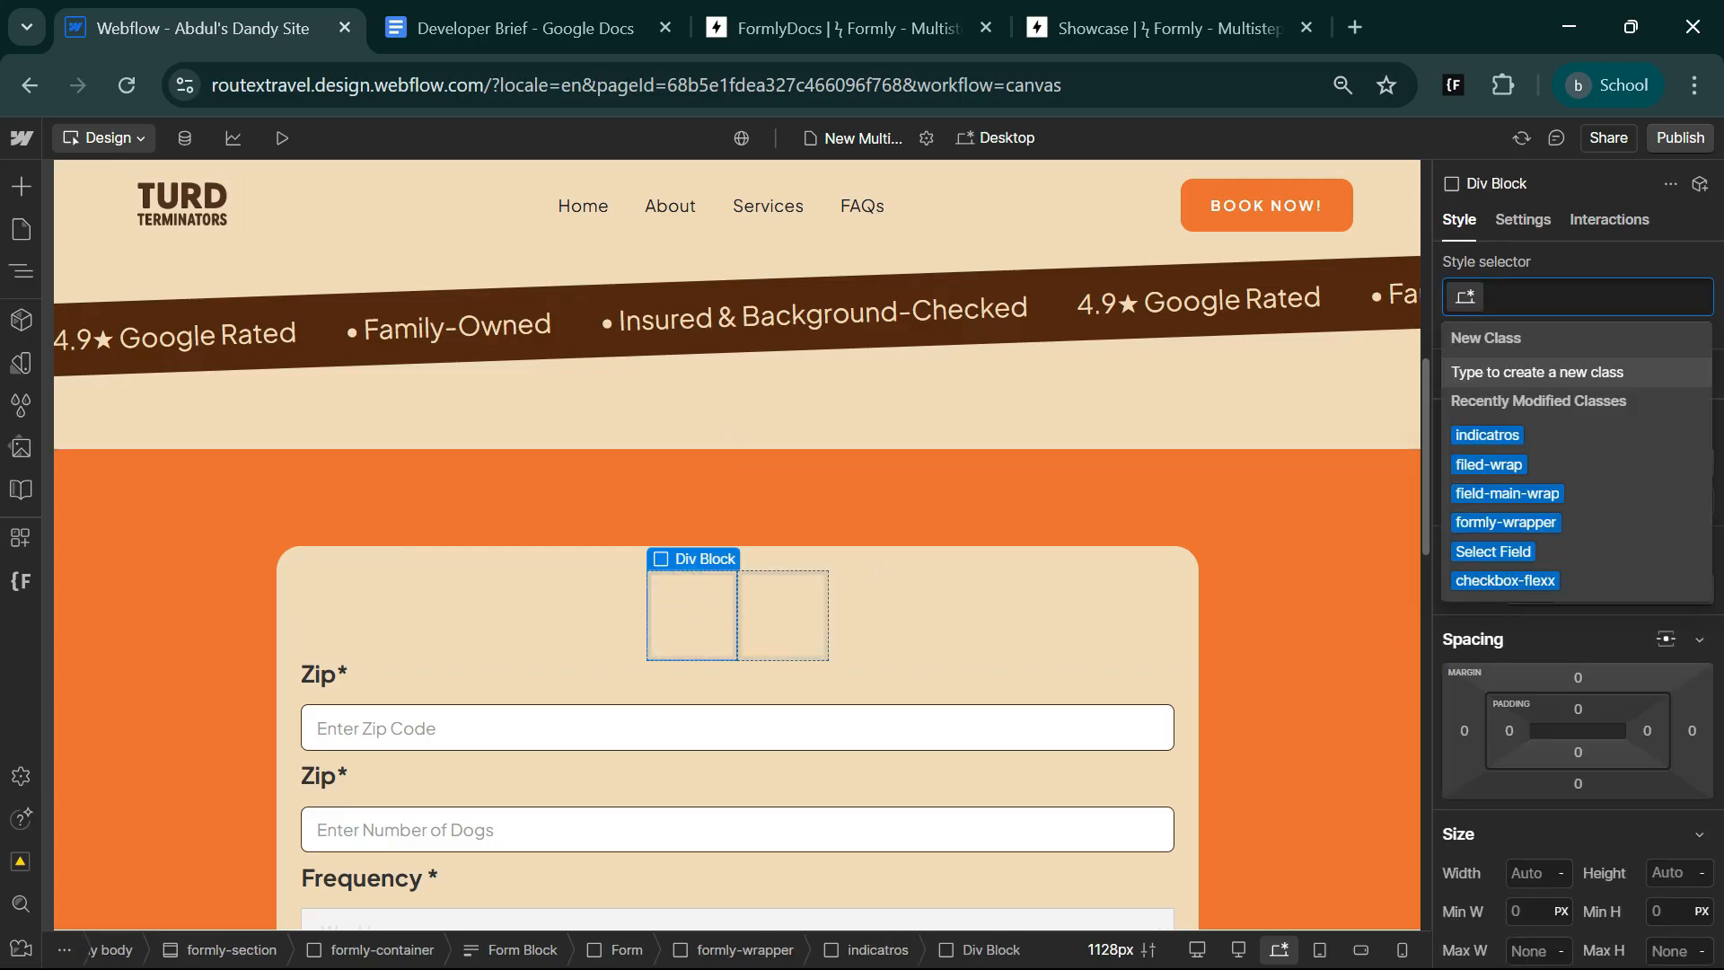
type("i")
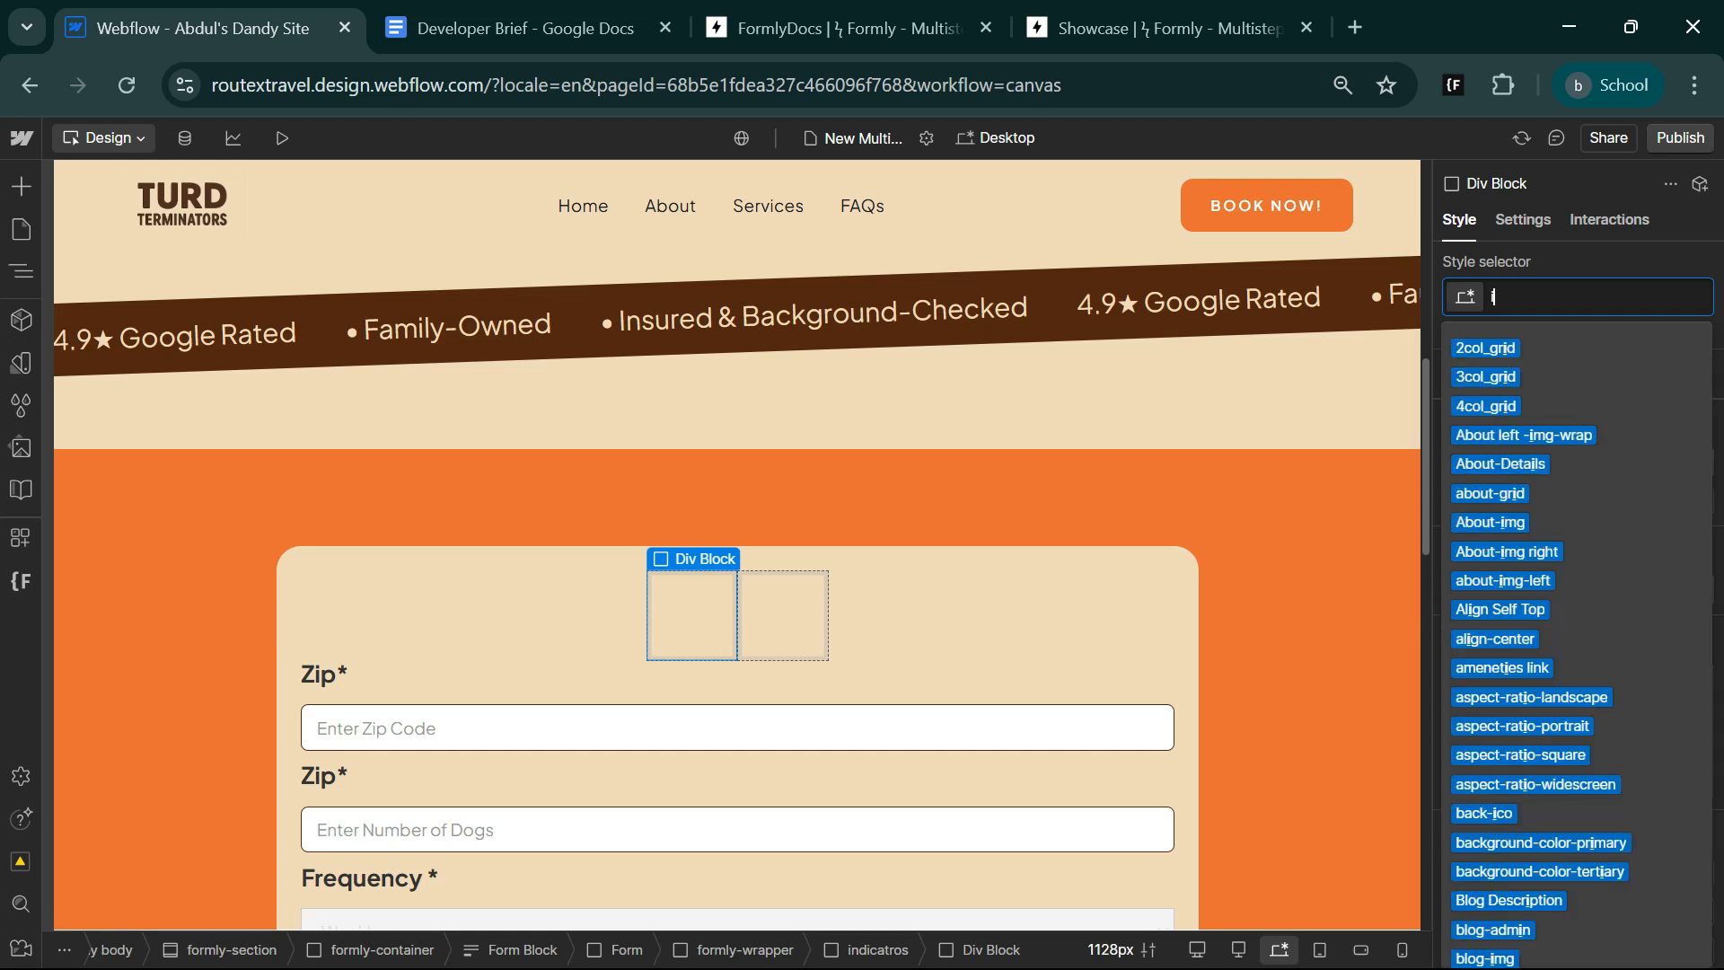
type("ndicator-step")
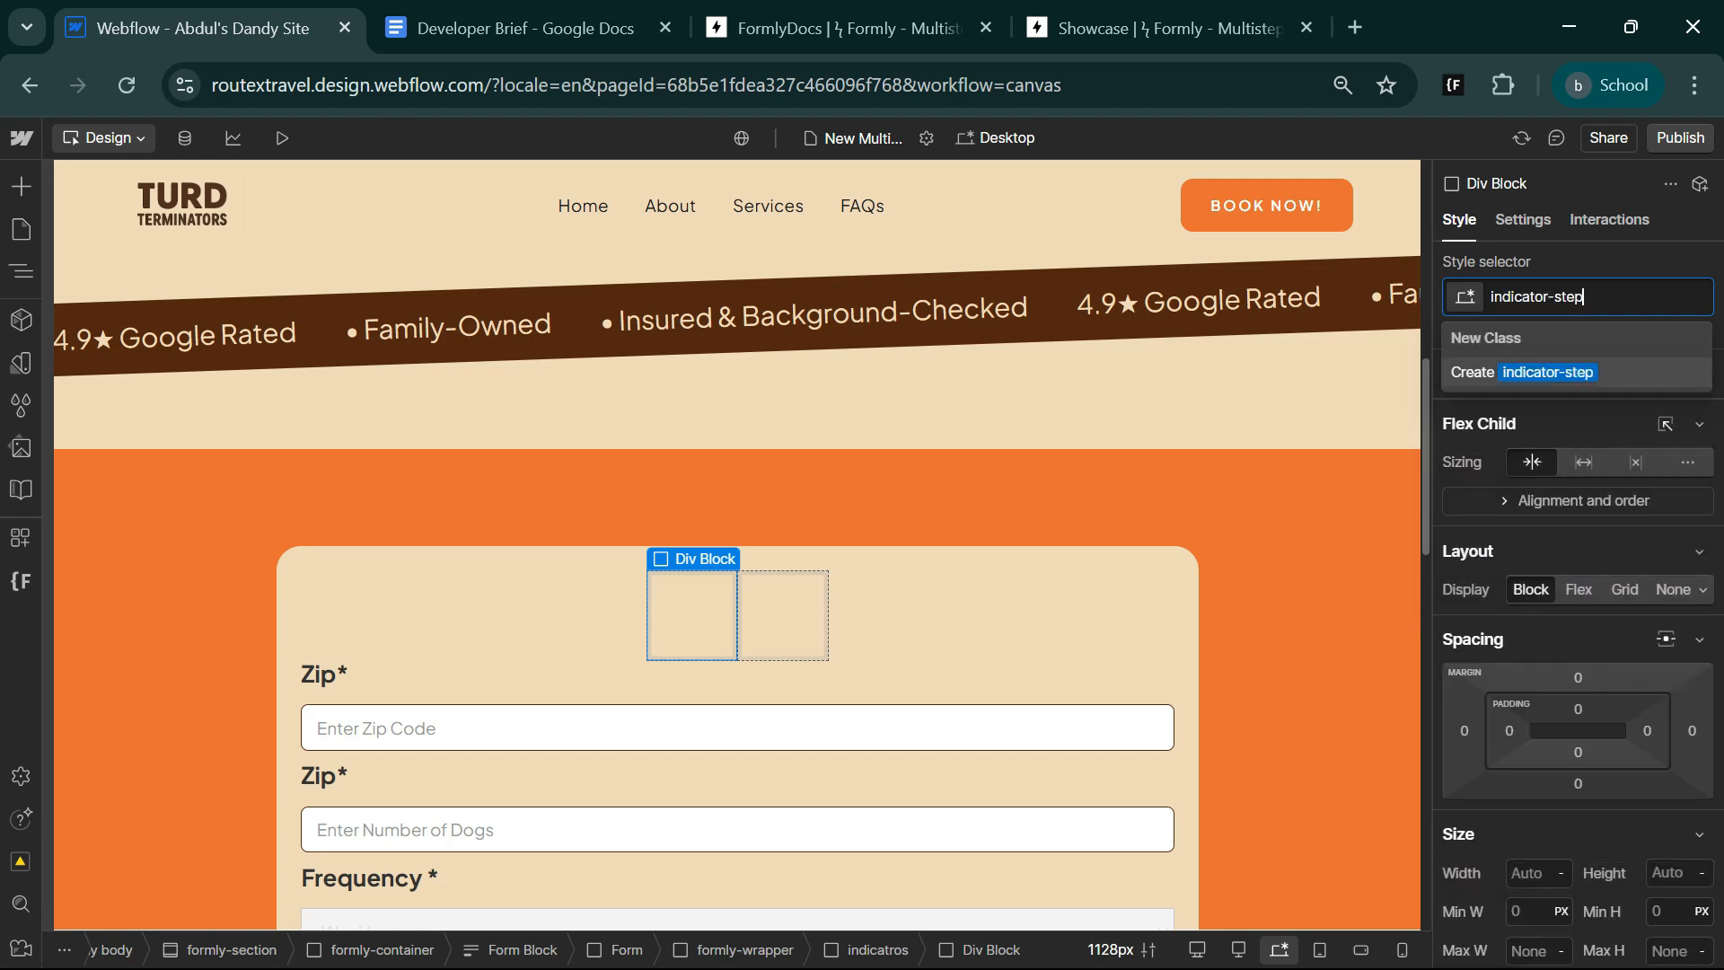
key("Return")
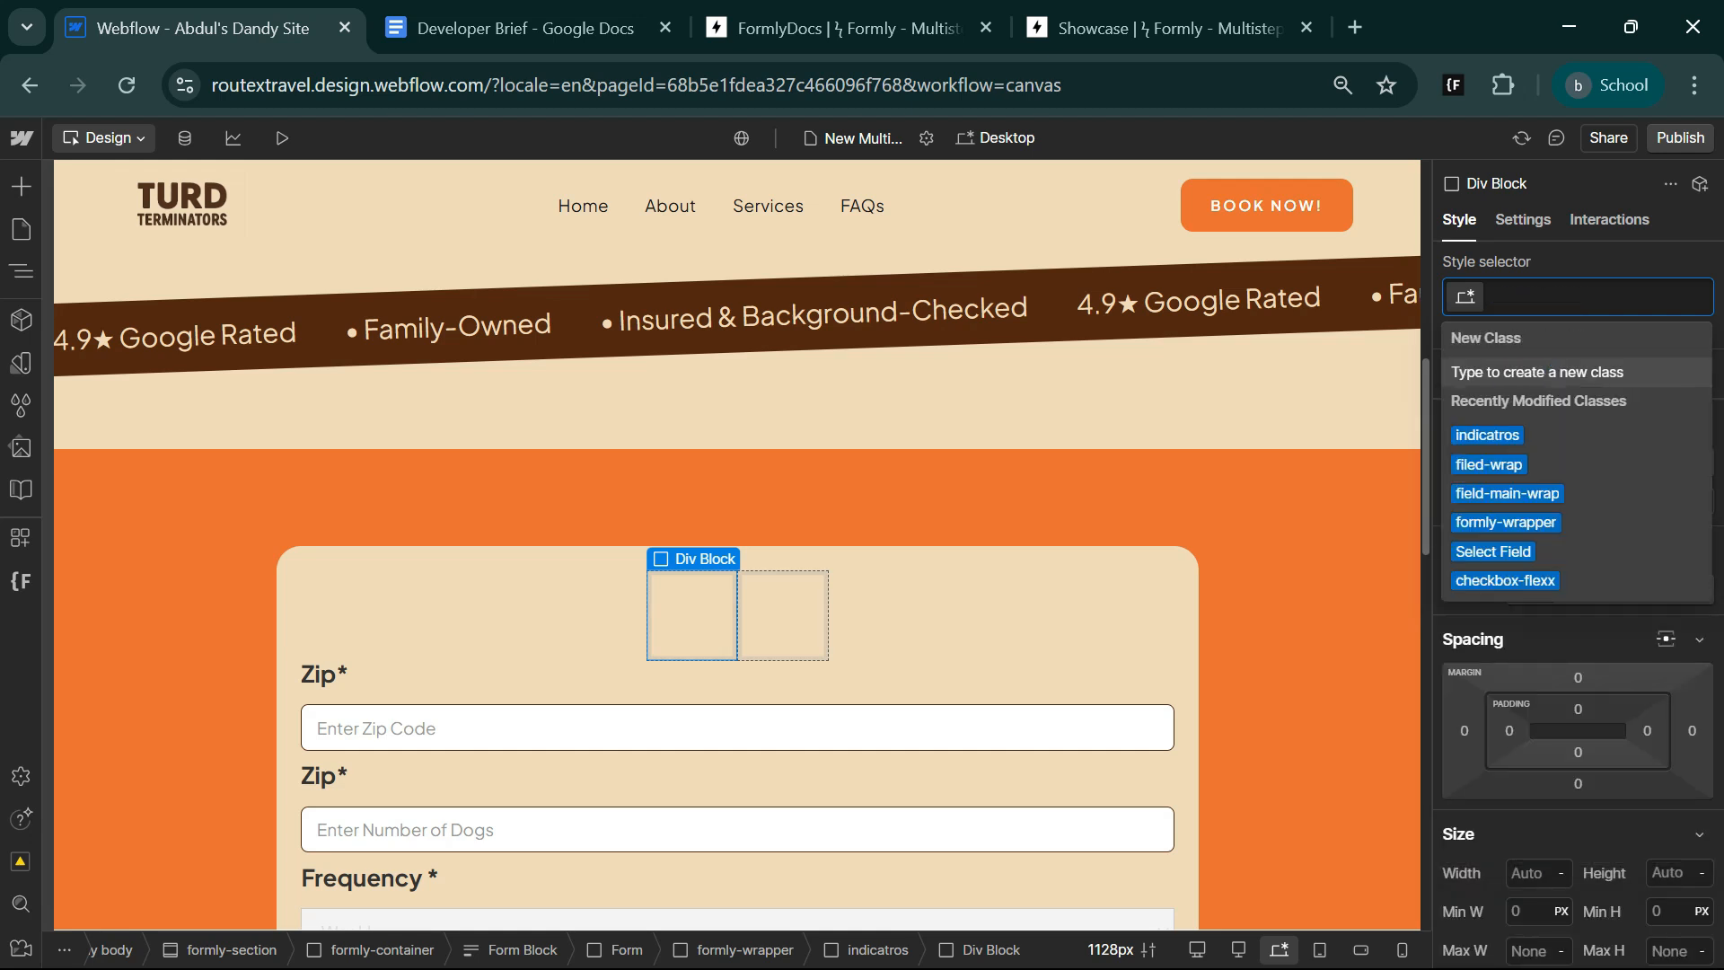
Assign the existing class indicatros to the second div block inside the indicatros block.
left_click(742, 596)
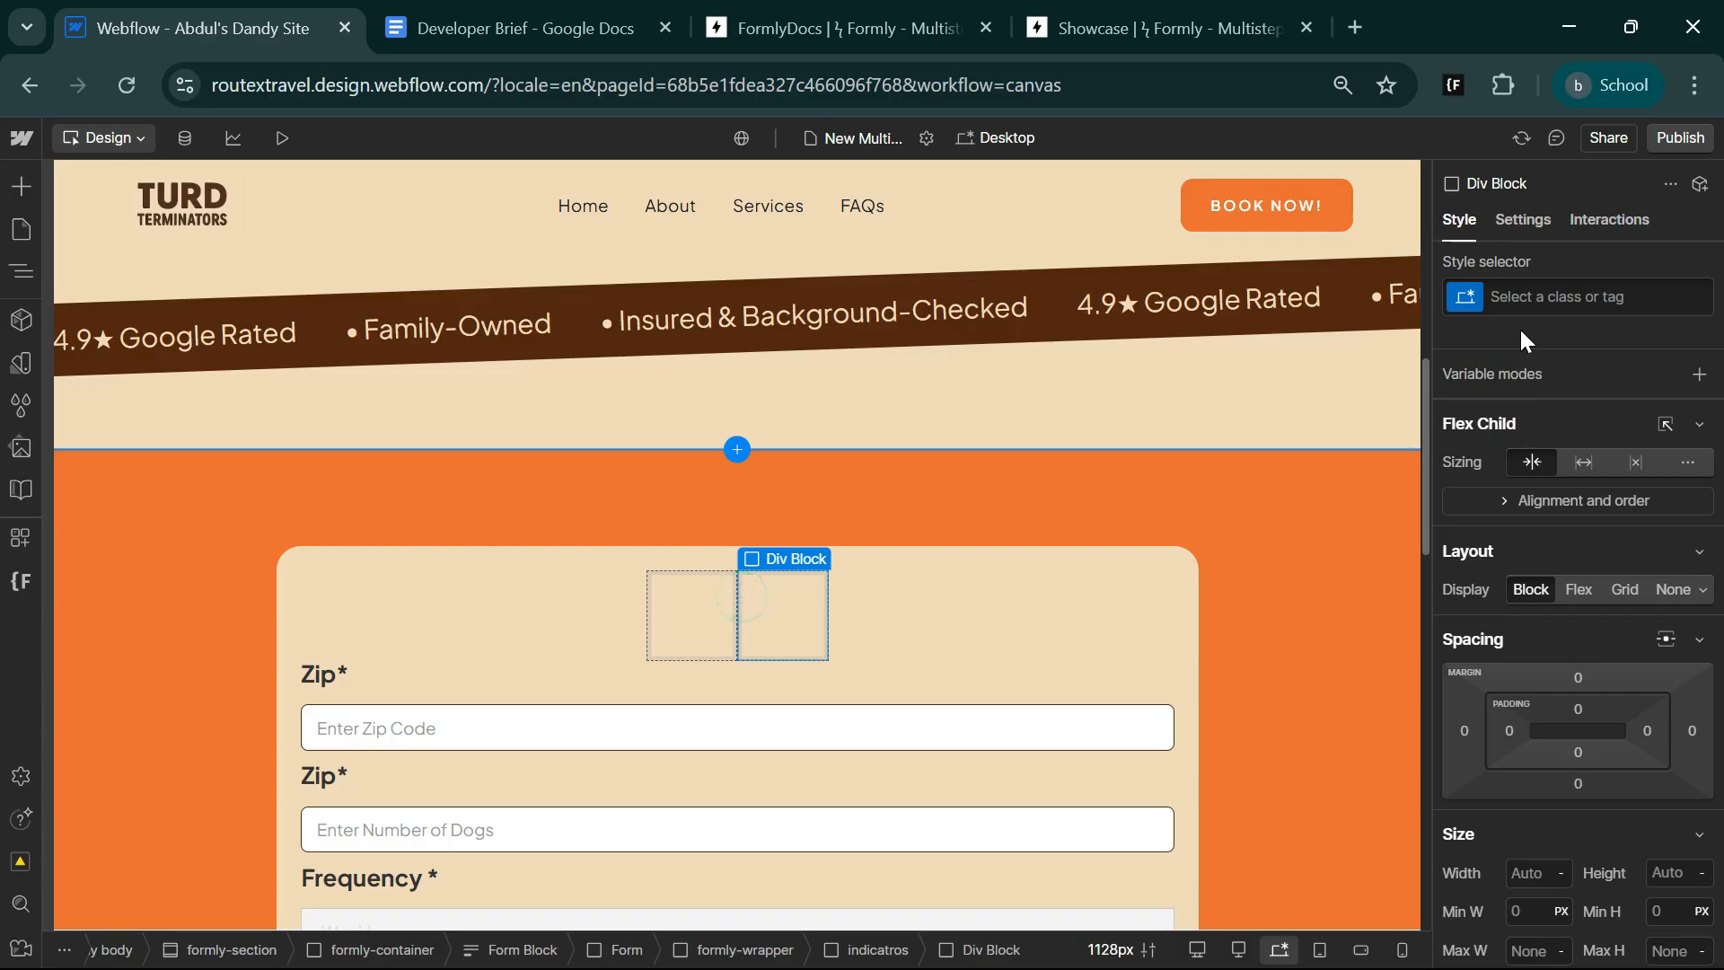
left_click(1545, 297)
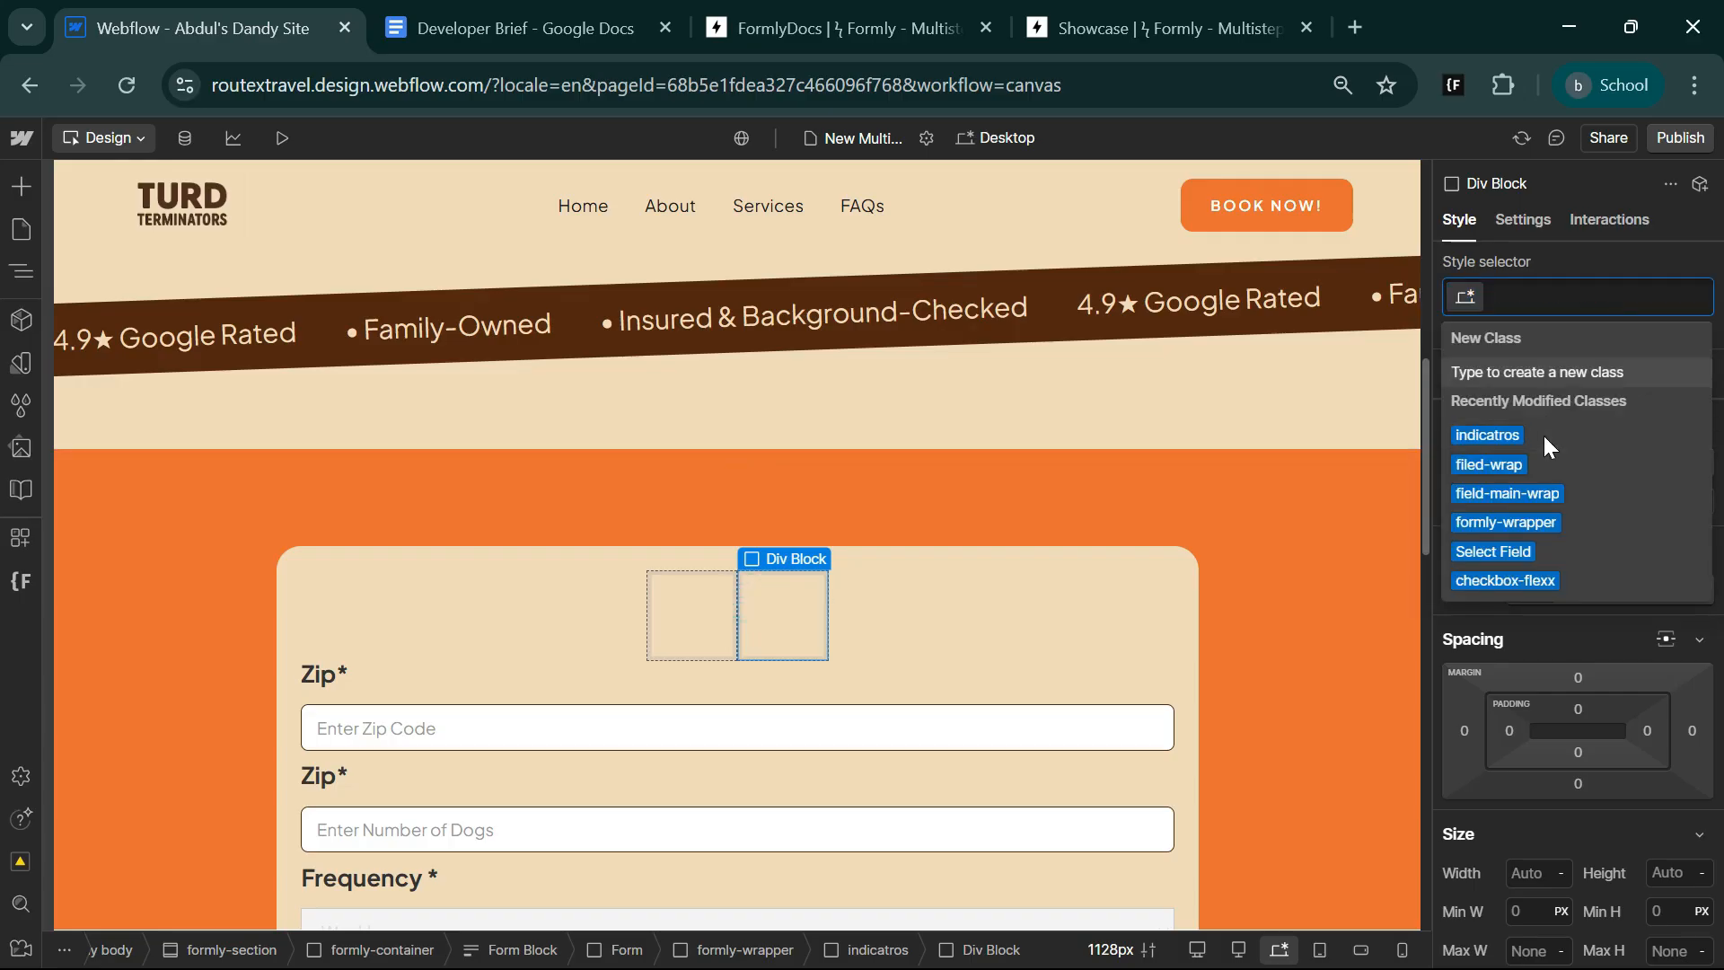
left_click(1544, 435)
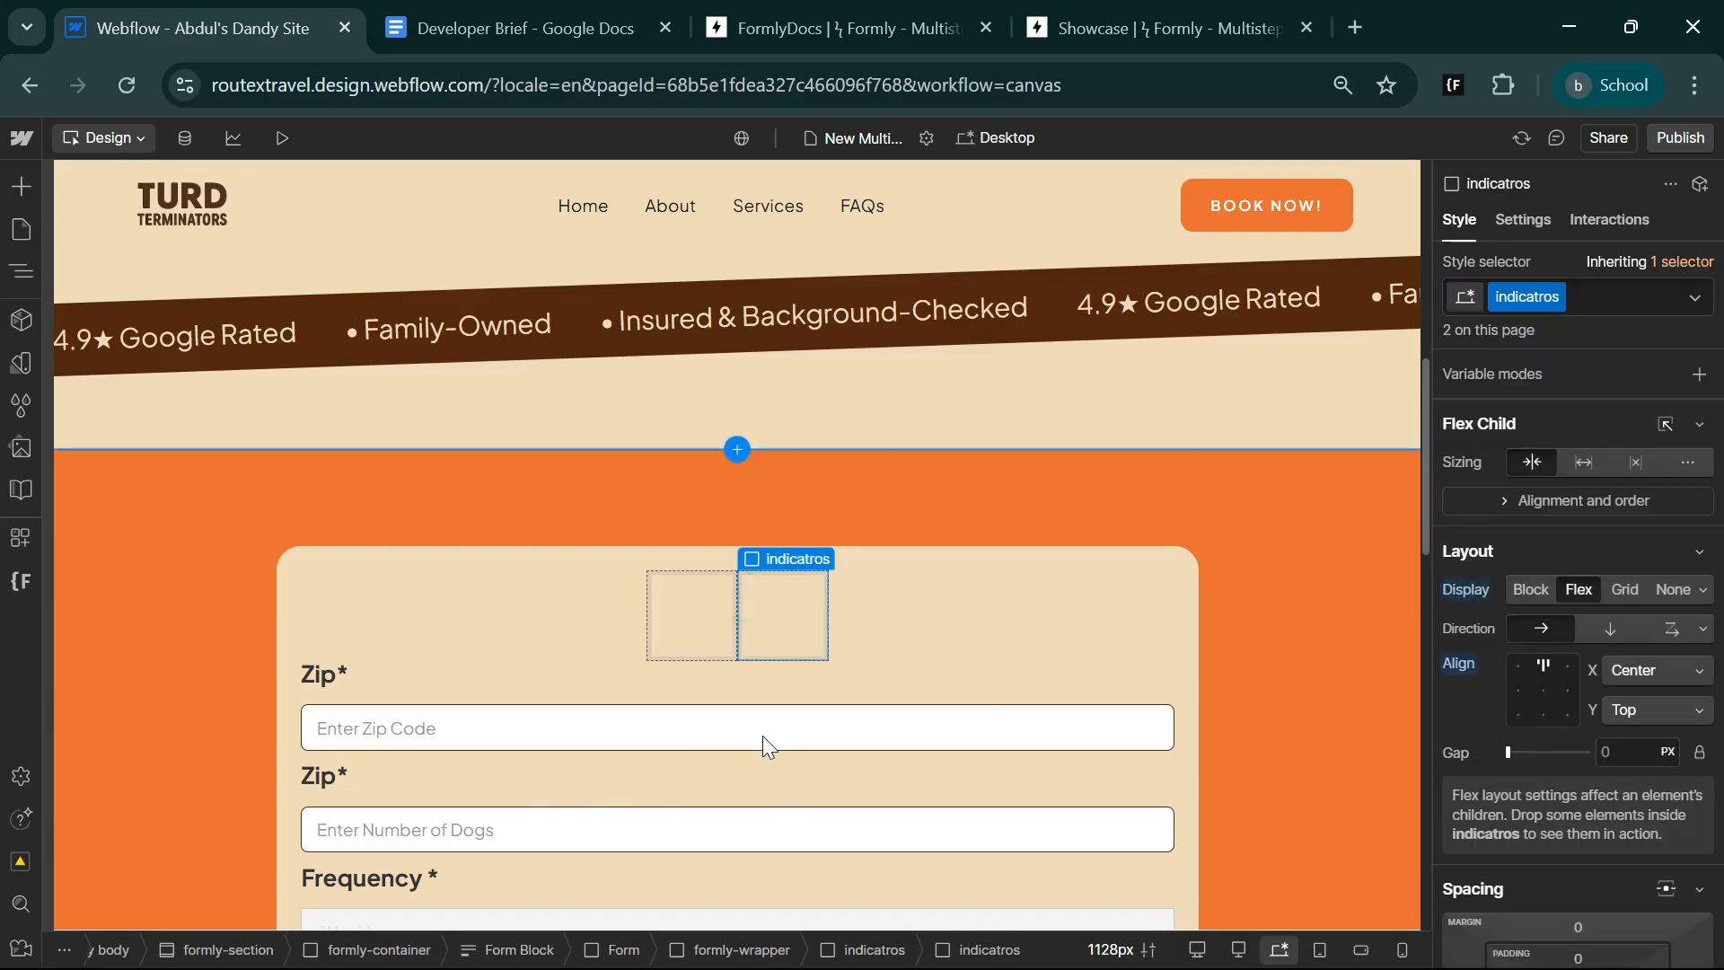
Collapse the second steps block in the page's element tree.
scroll(784, 670, "down", 5)
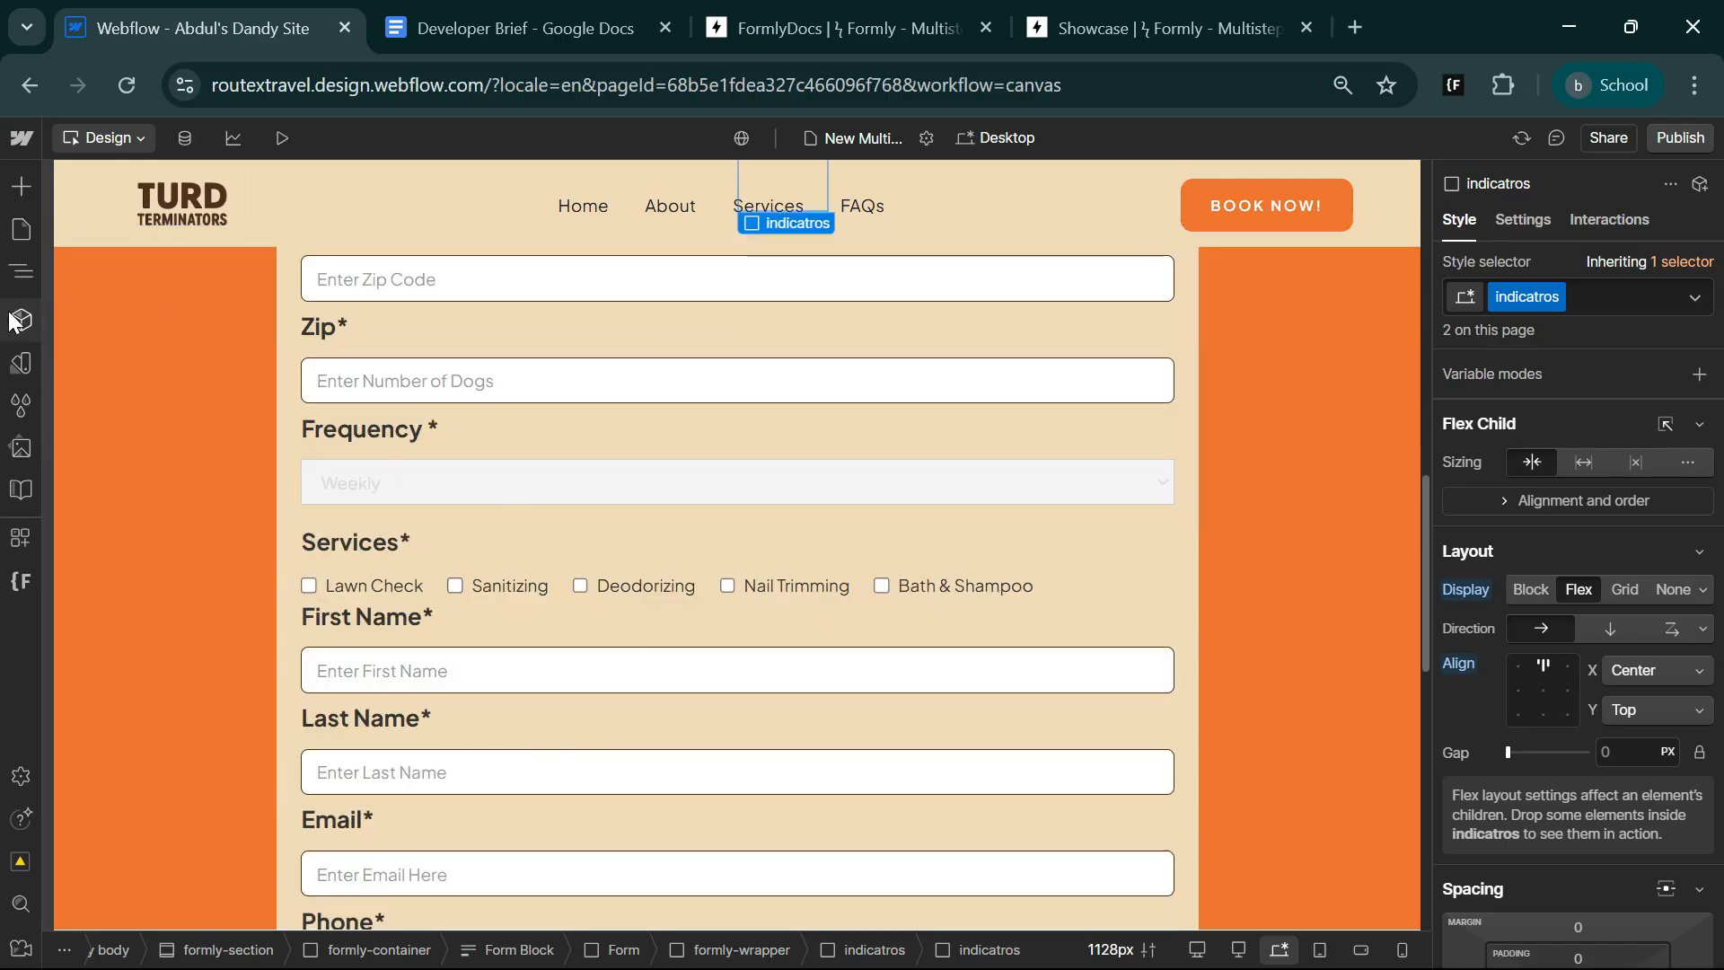
left_click(18, 273)
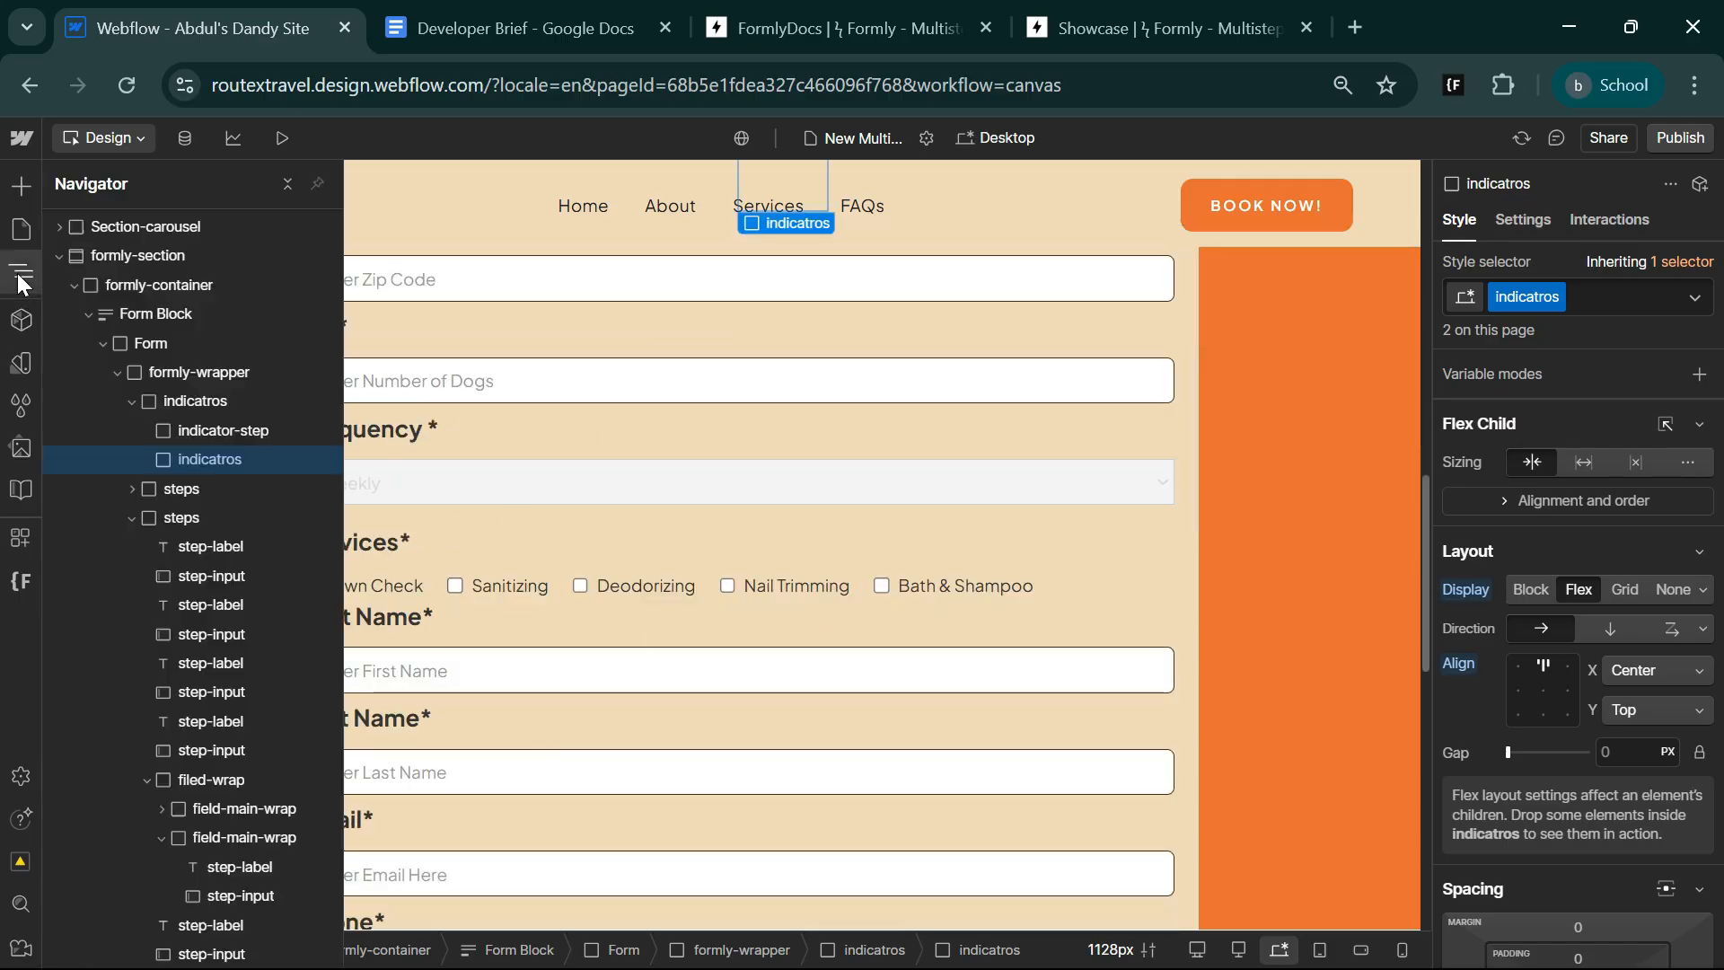
left_click(132, 518)
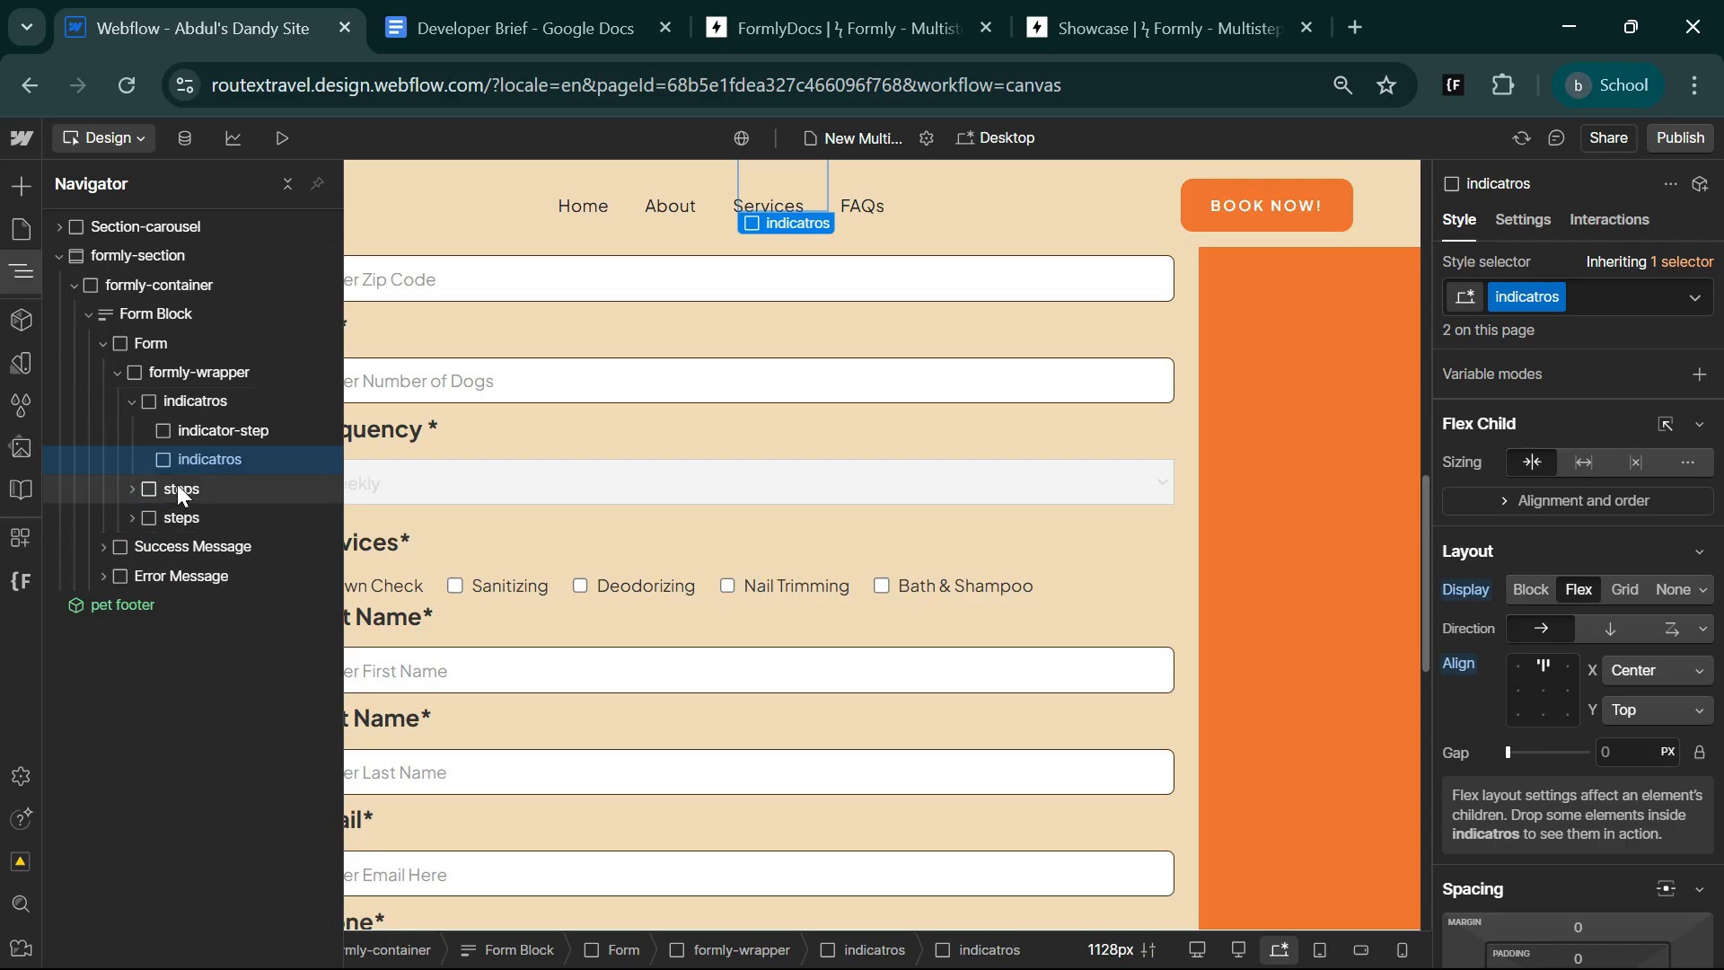
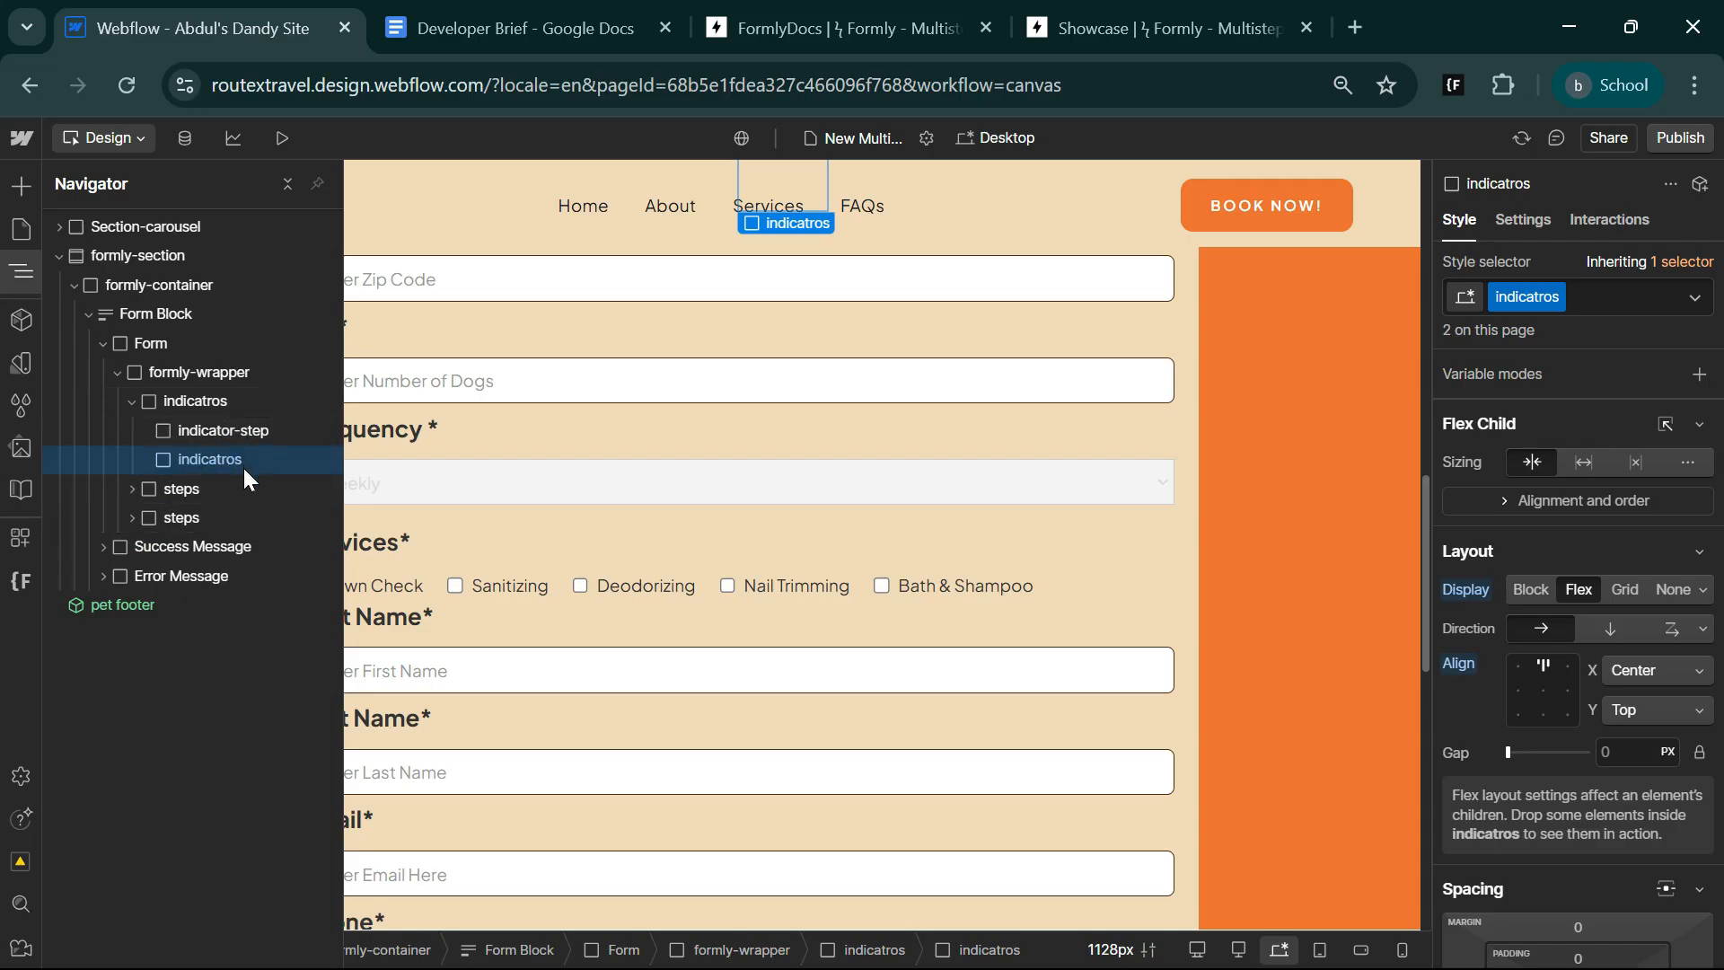
Replace the indicatros class on the second div inside the indicatros block with the existing class indicator-step.
left_click(1558, 297)
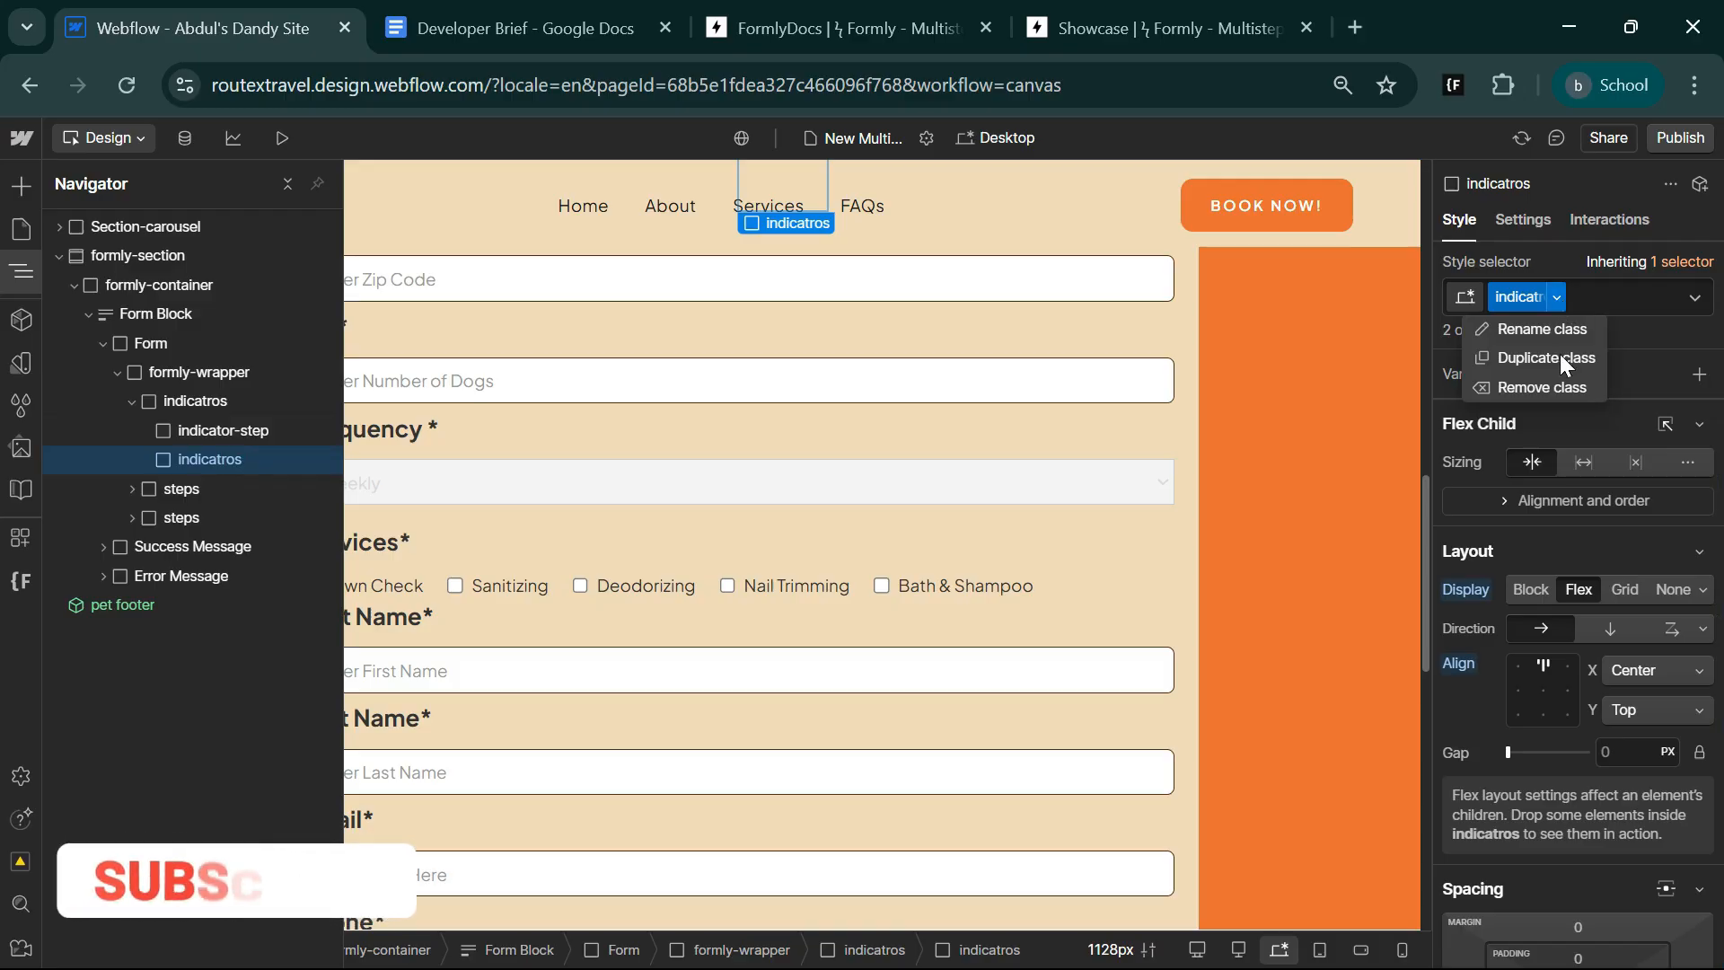
left_click(1542, 387)
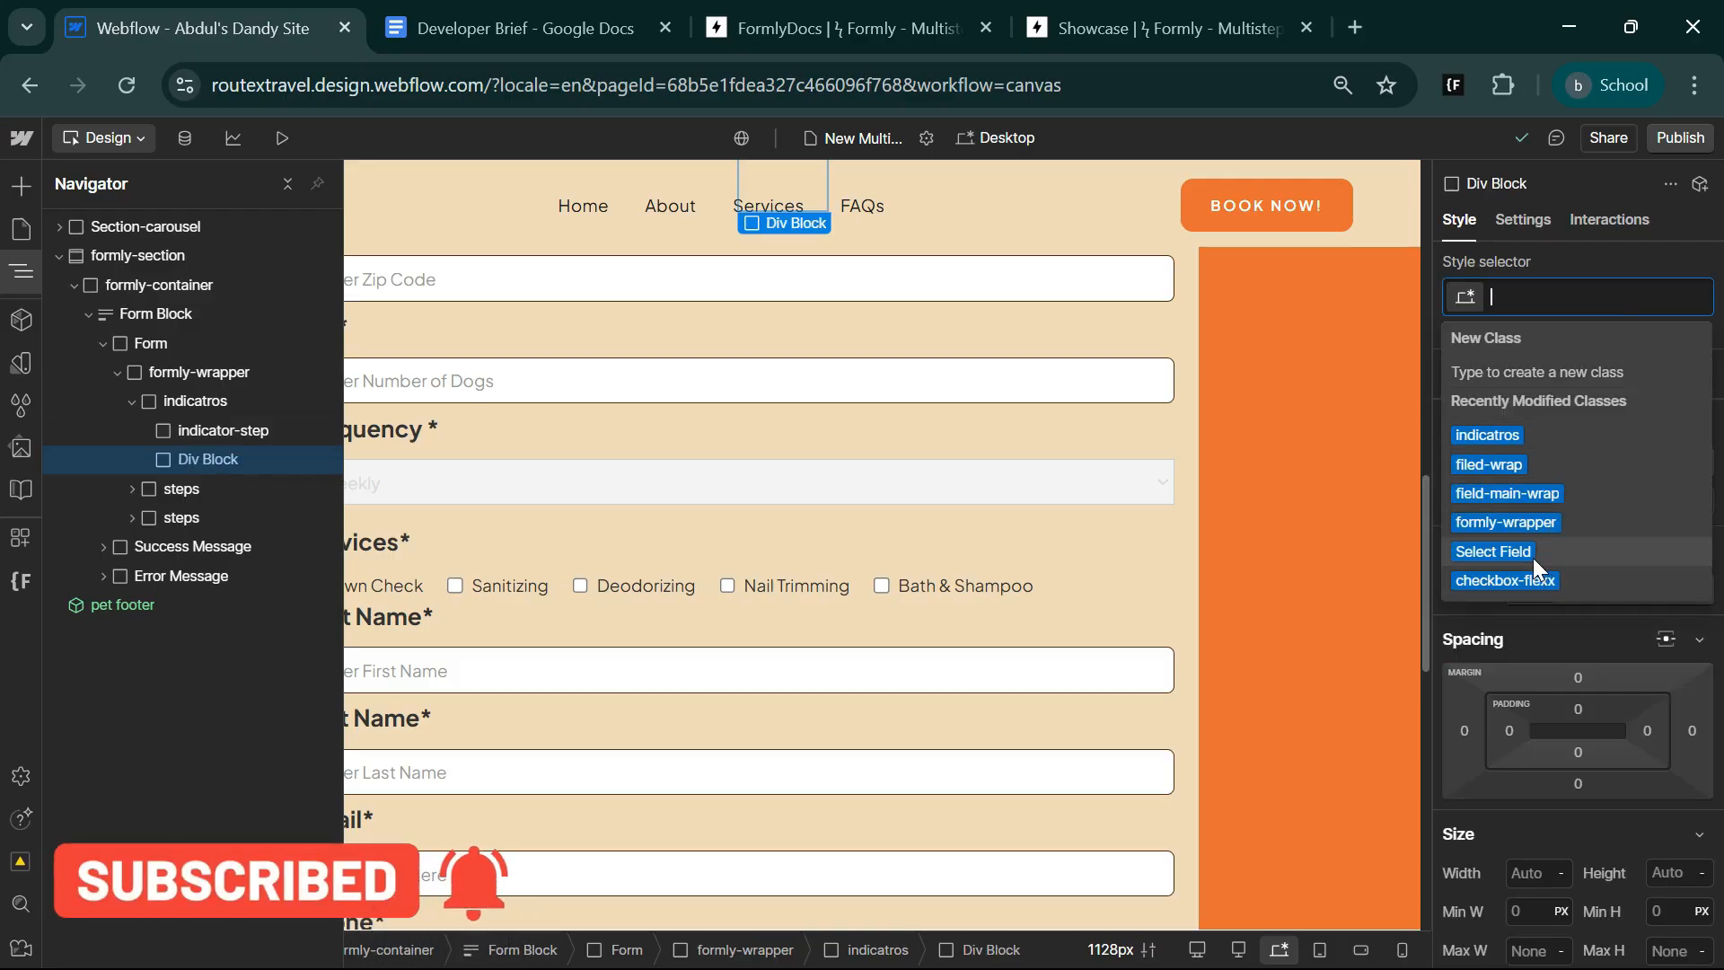
type("indicat")
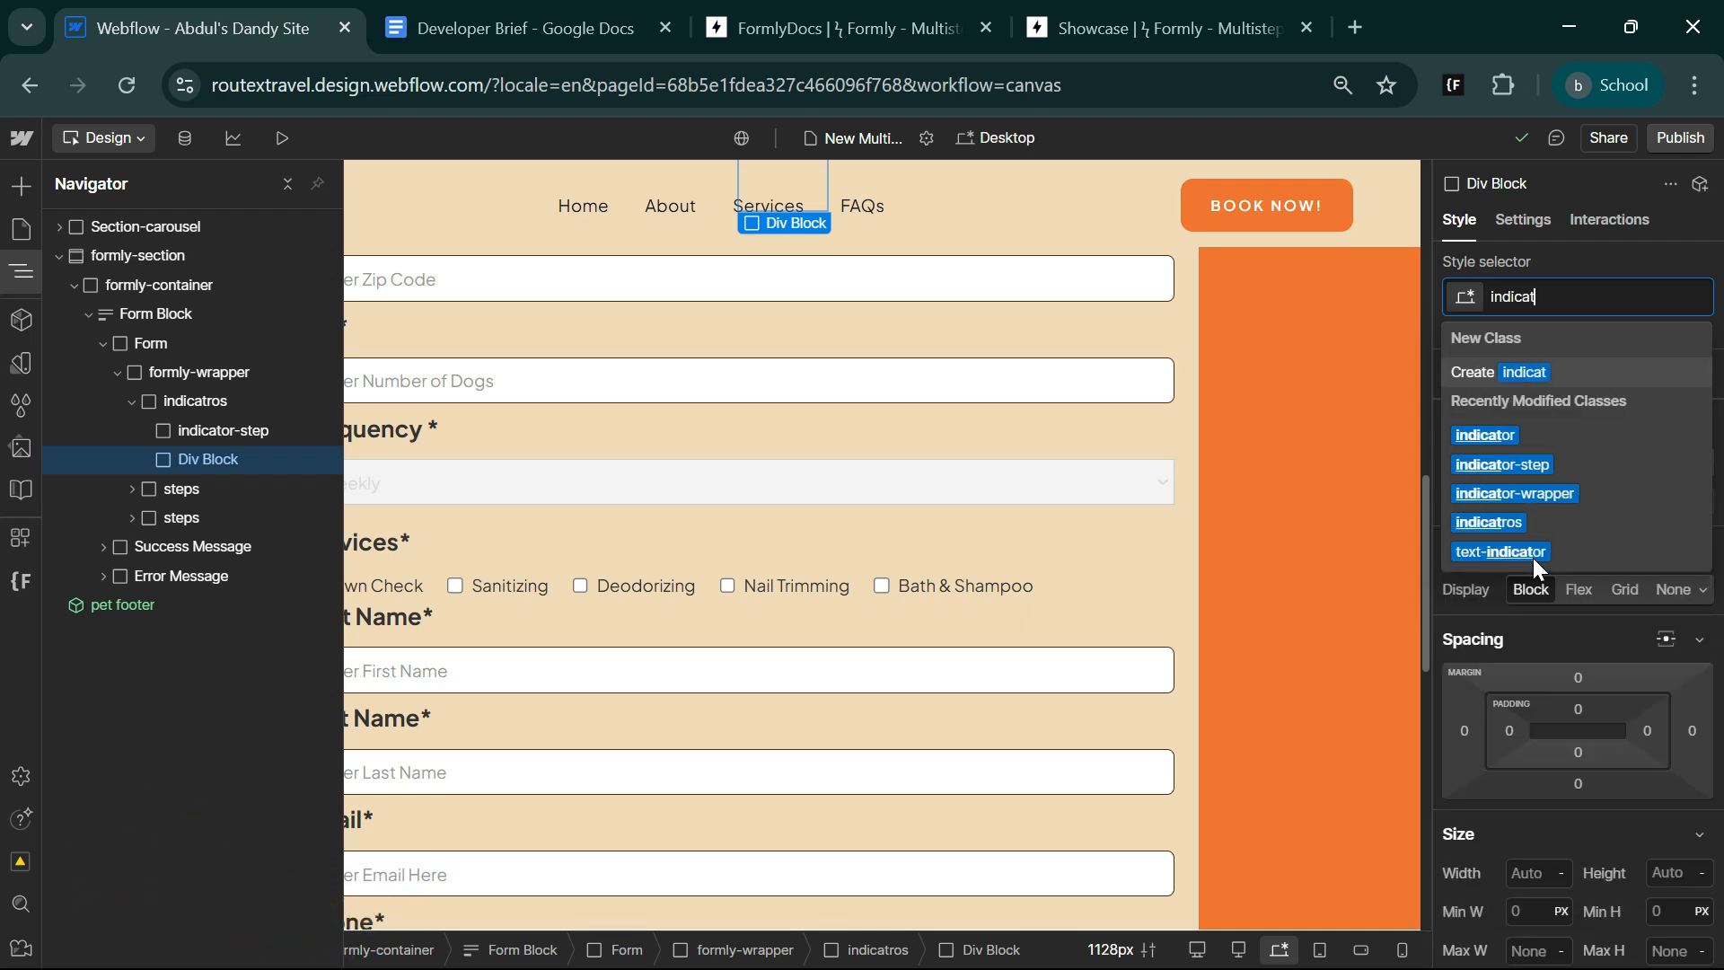
left_click(1555, 468)
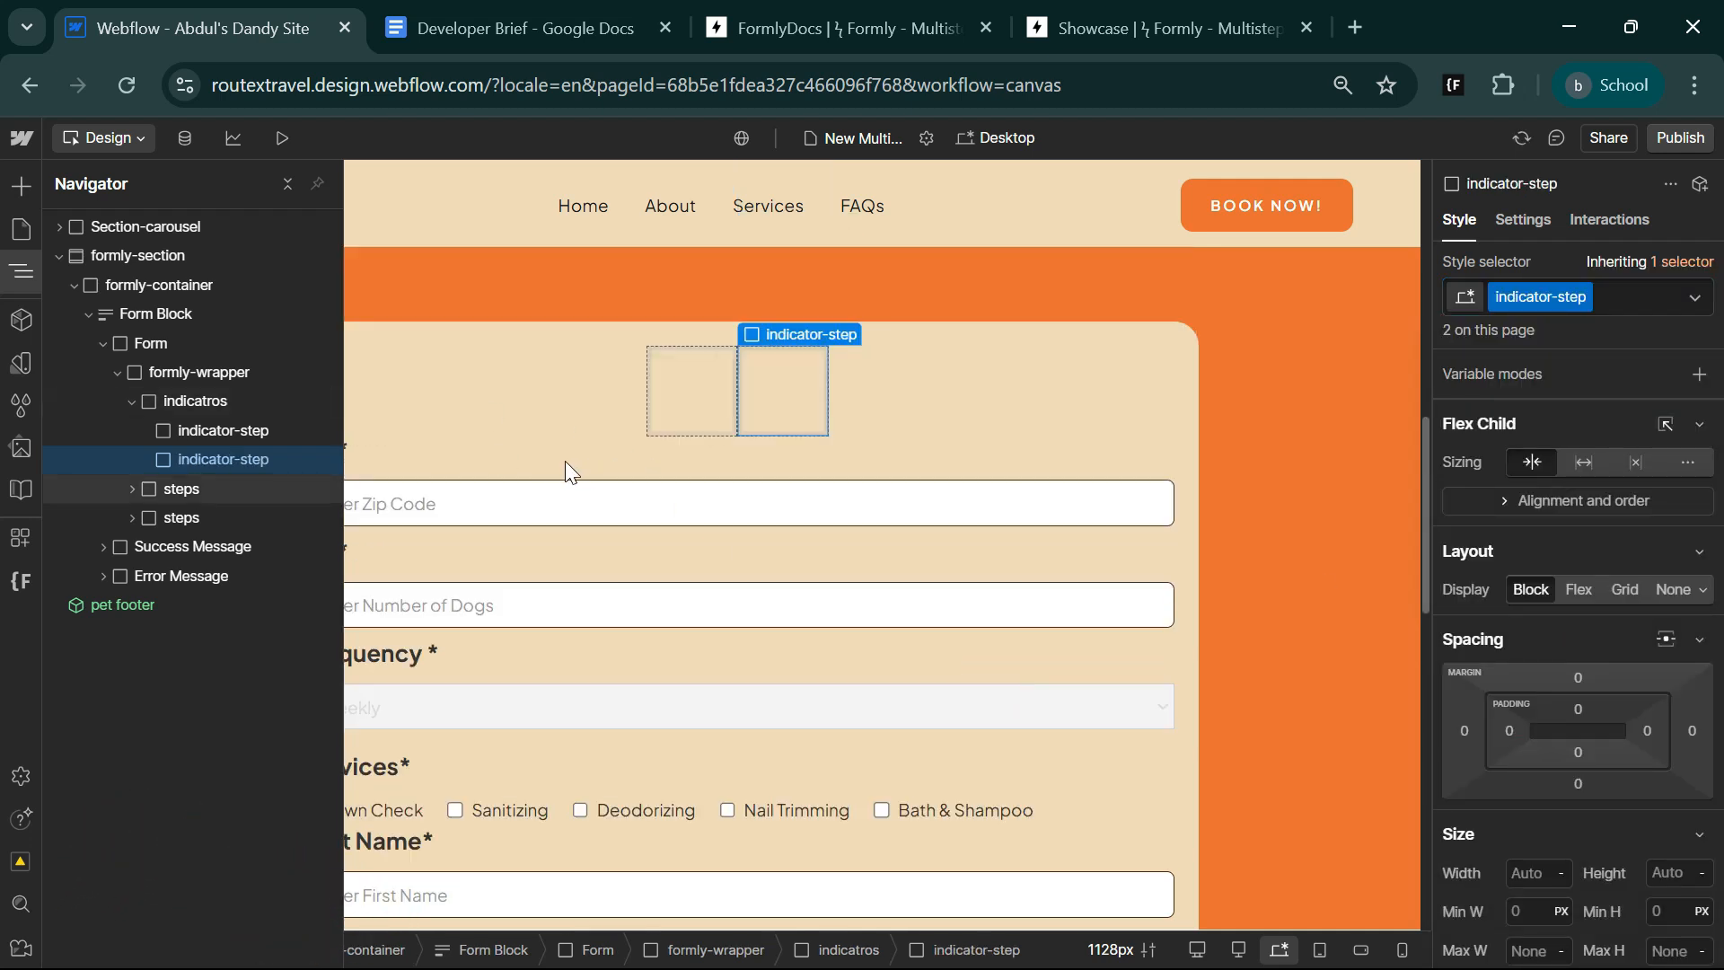
Set the gap of the parent indicatros flex block to 32 px.
left_click(239, 408)
left_click(1578, 462)
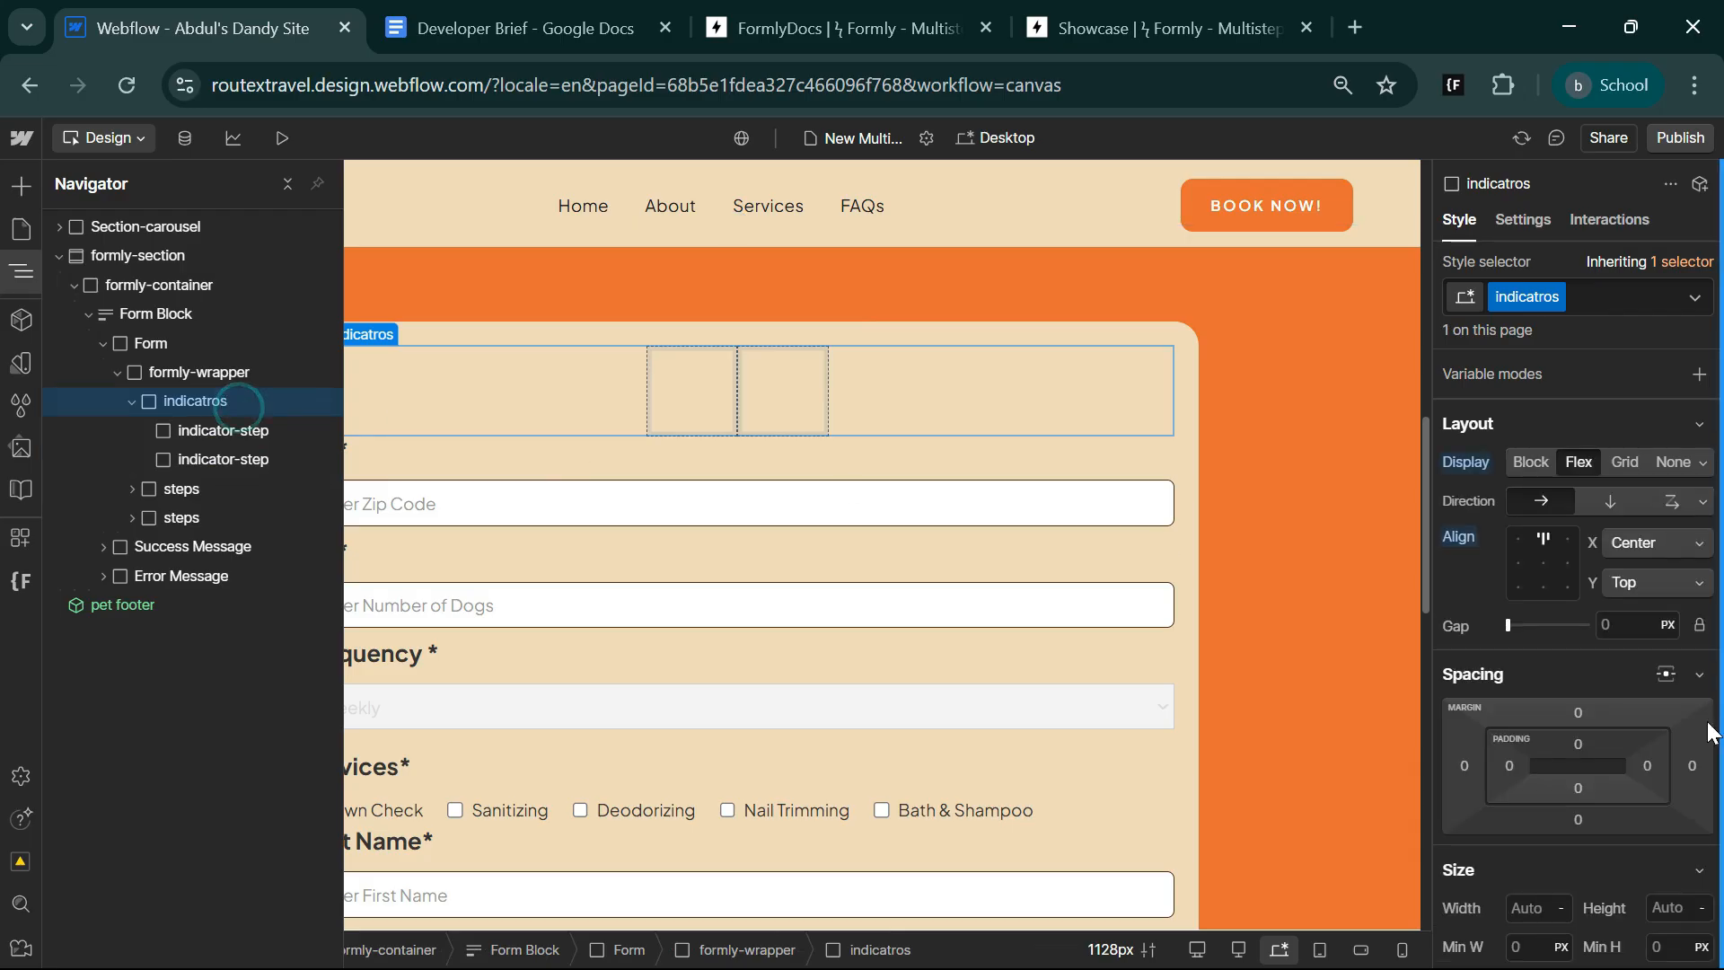
type("32")
key("Return")
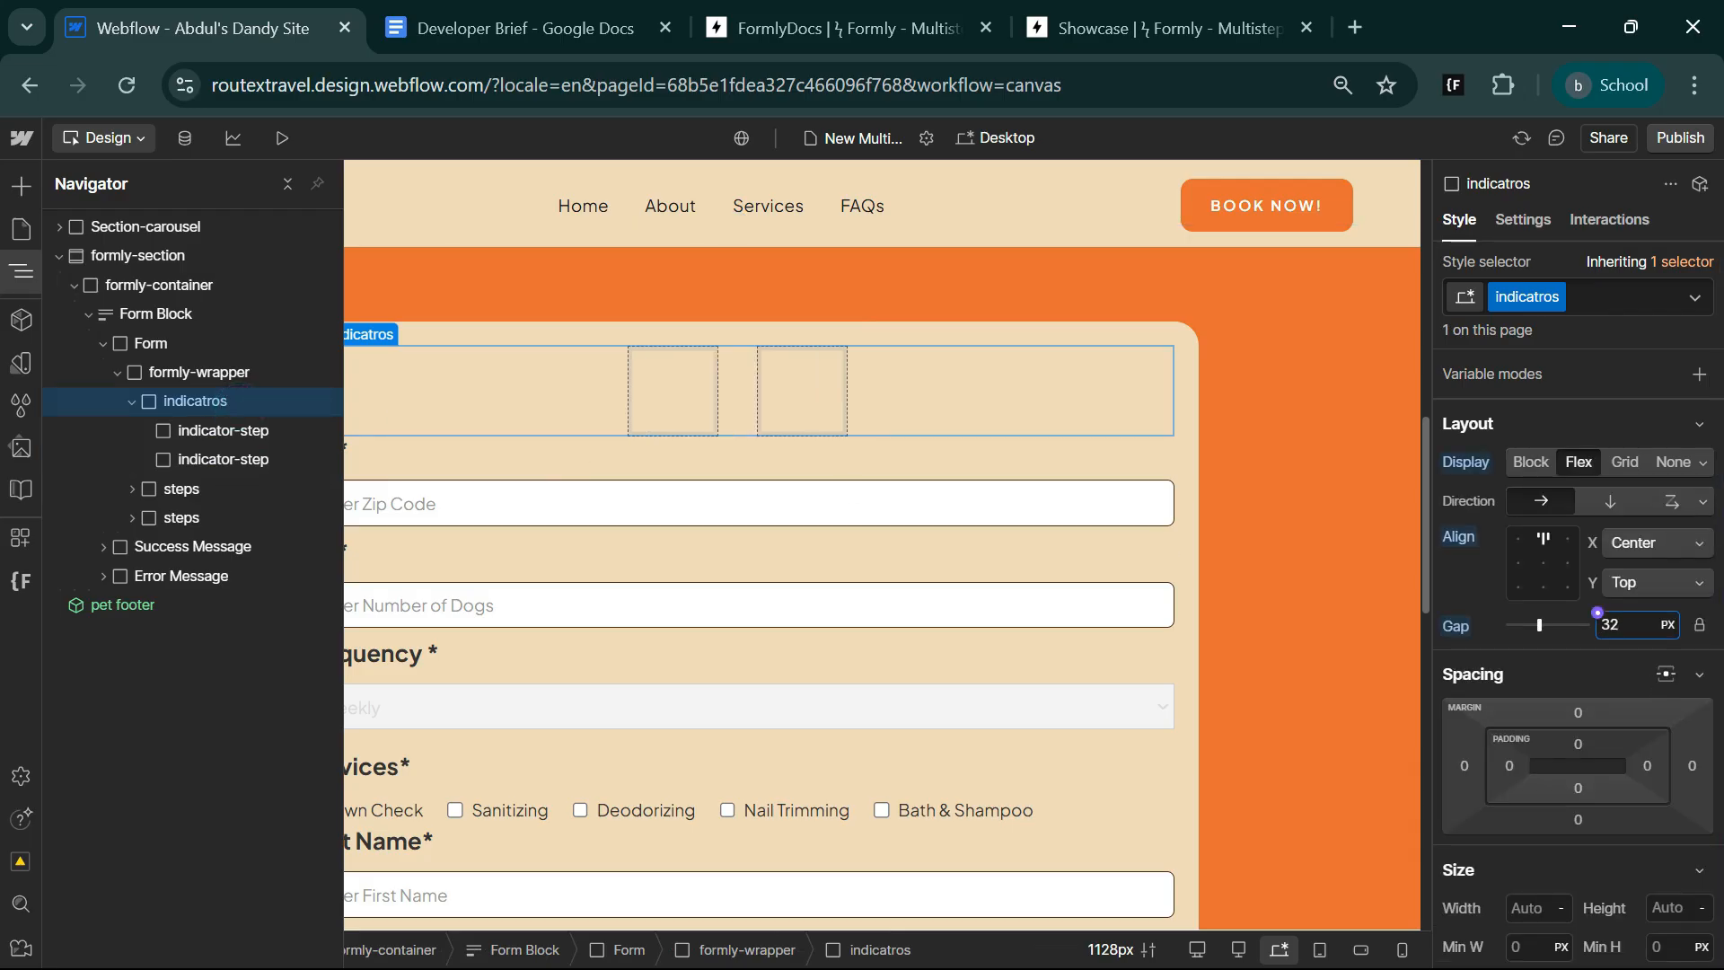
Add a text block inside the first indicator-step block.
left_click(681, 412)
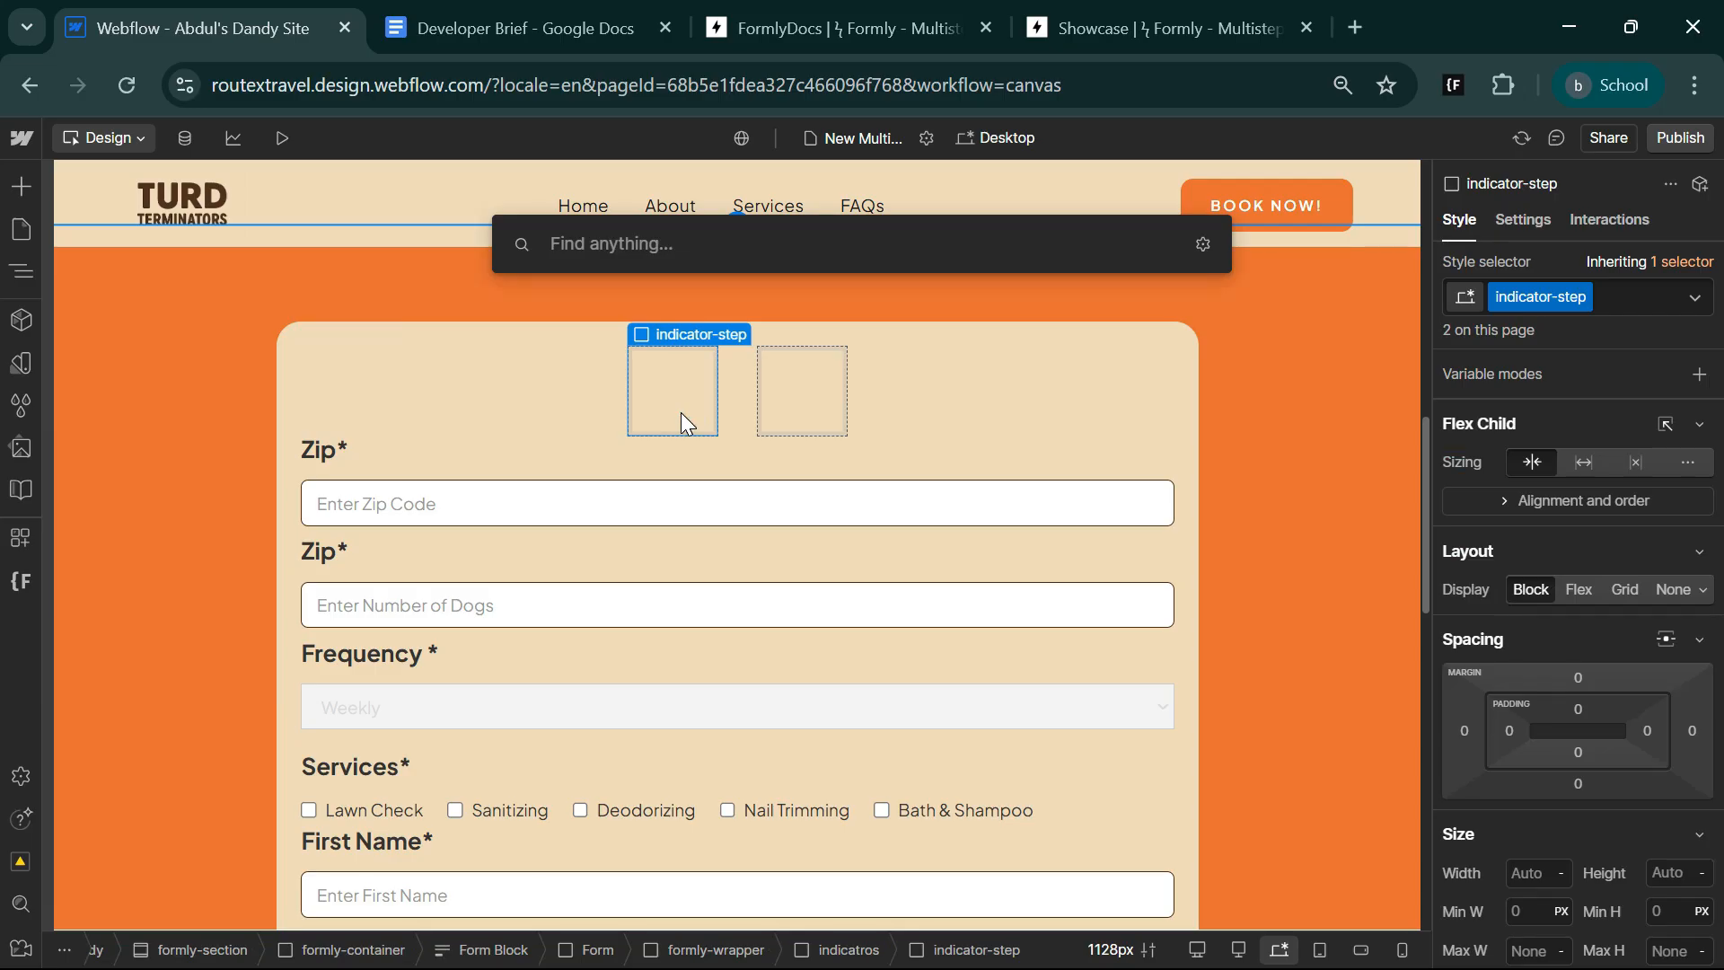
type("tex")
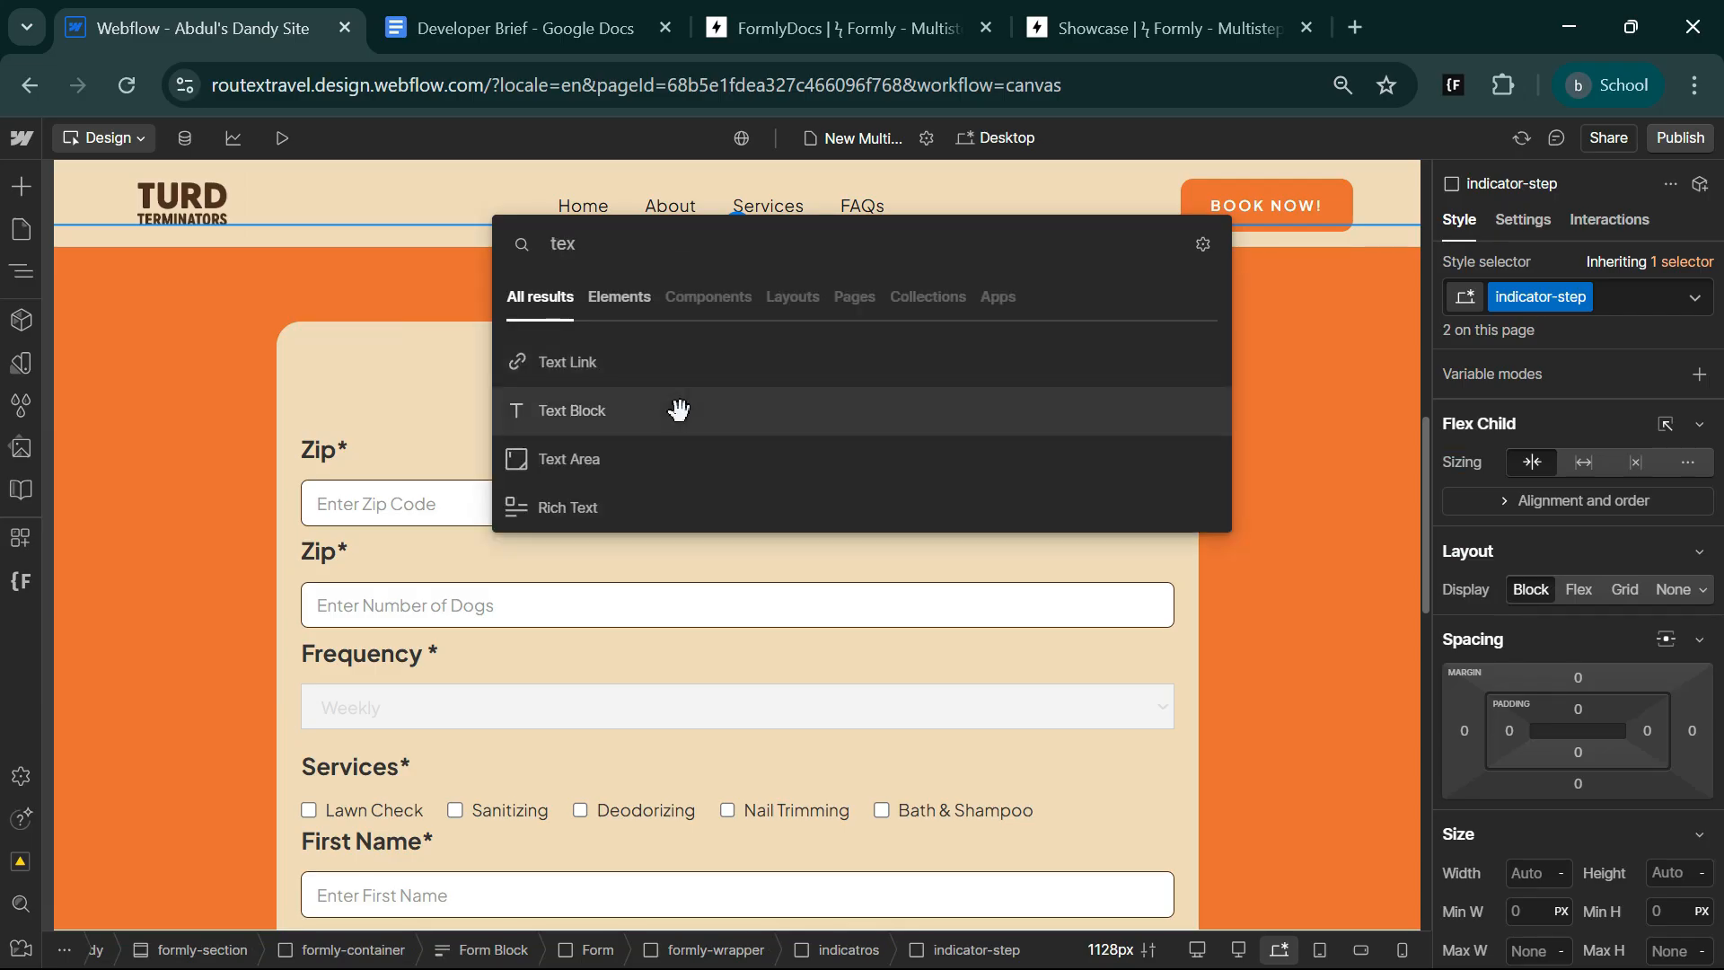
left_click(679, 411)
Add an H4 heading reading "Yard& Pet details" below the text block in the first indicator-step.
key("ctrl+e")
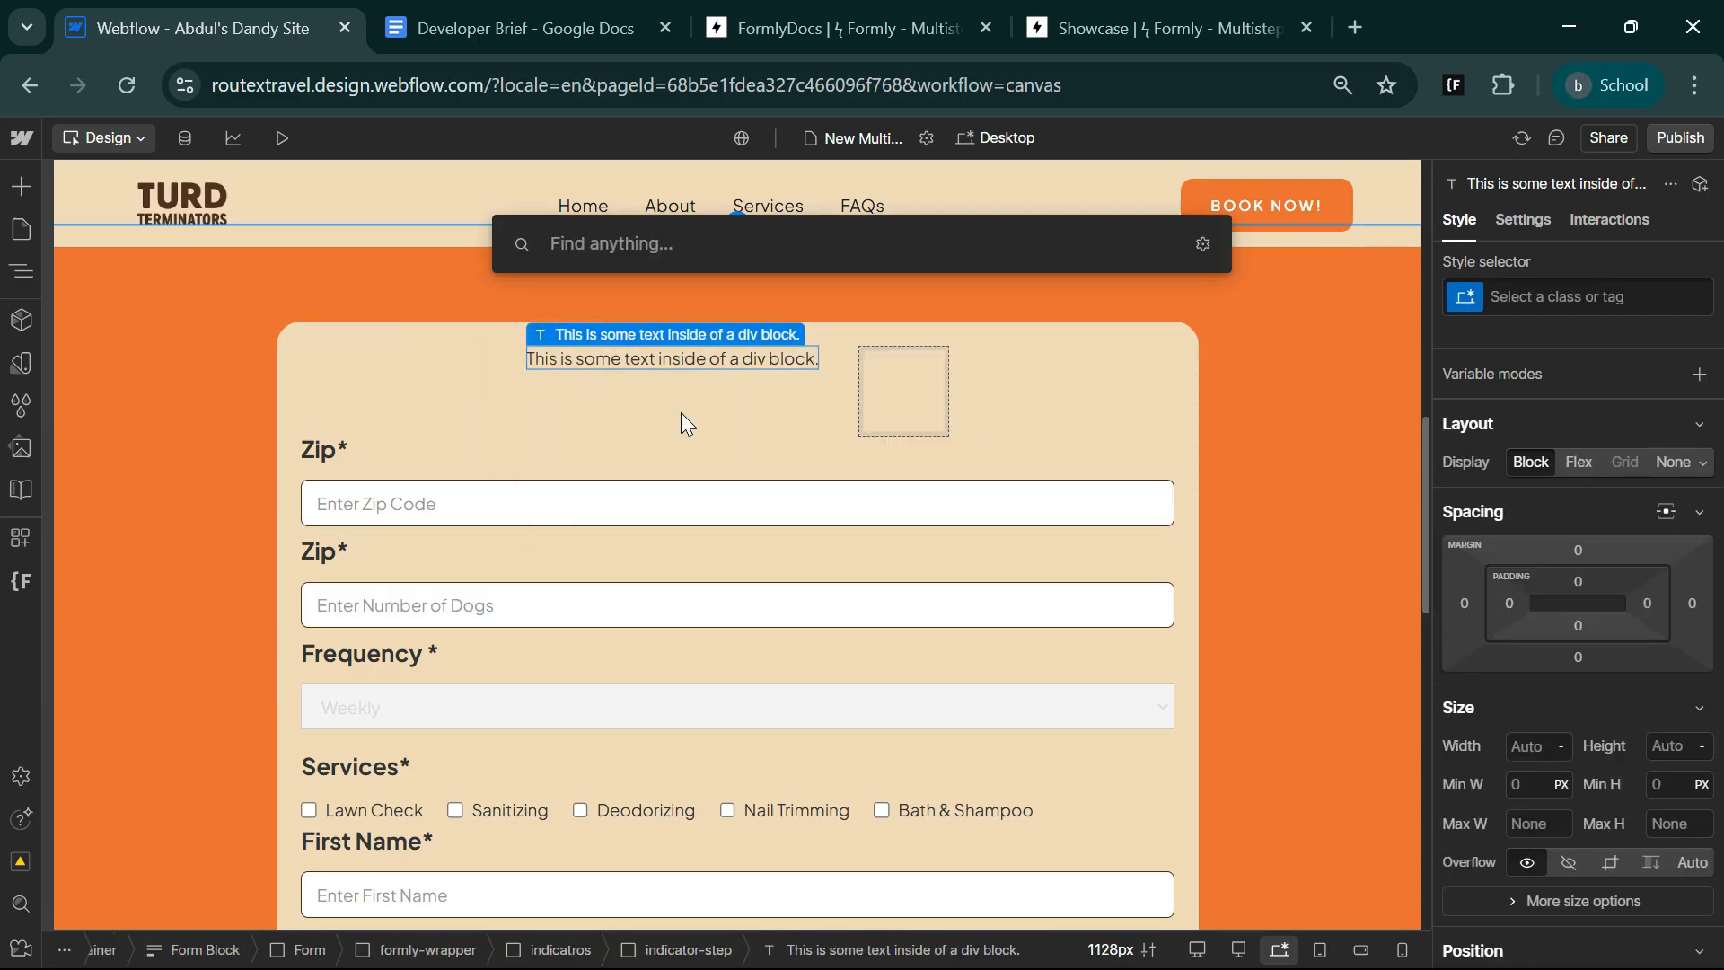
type("h4")
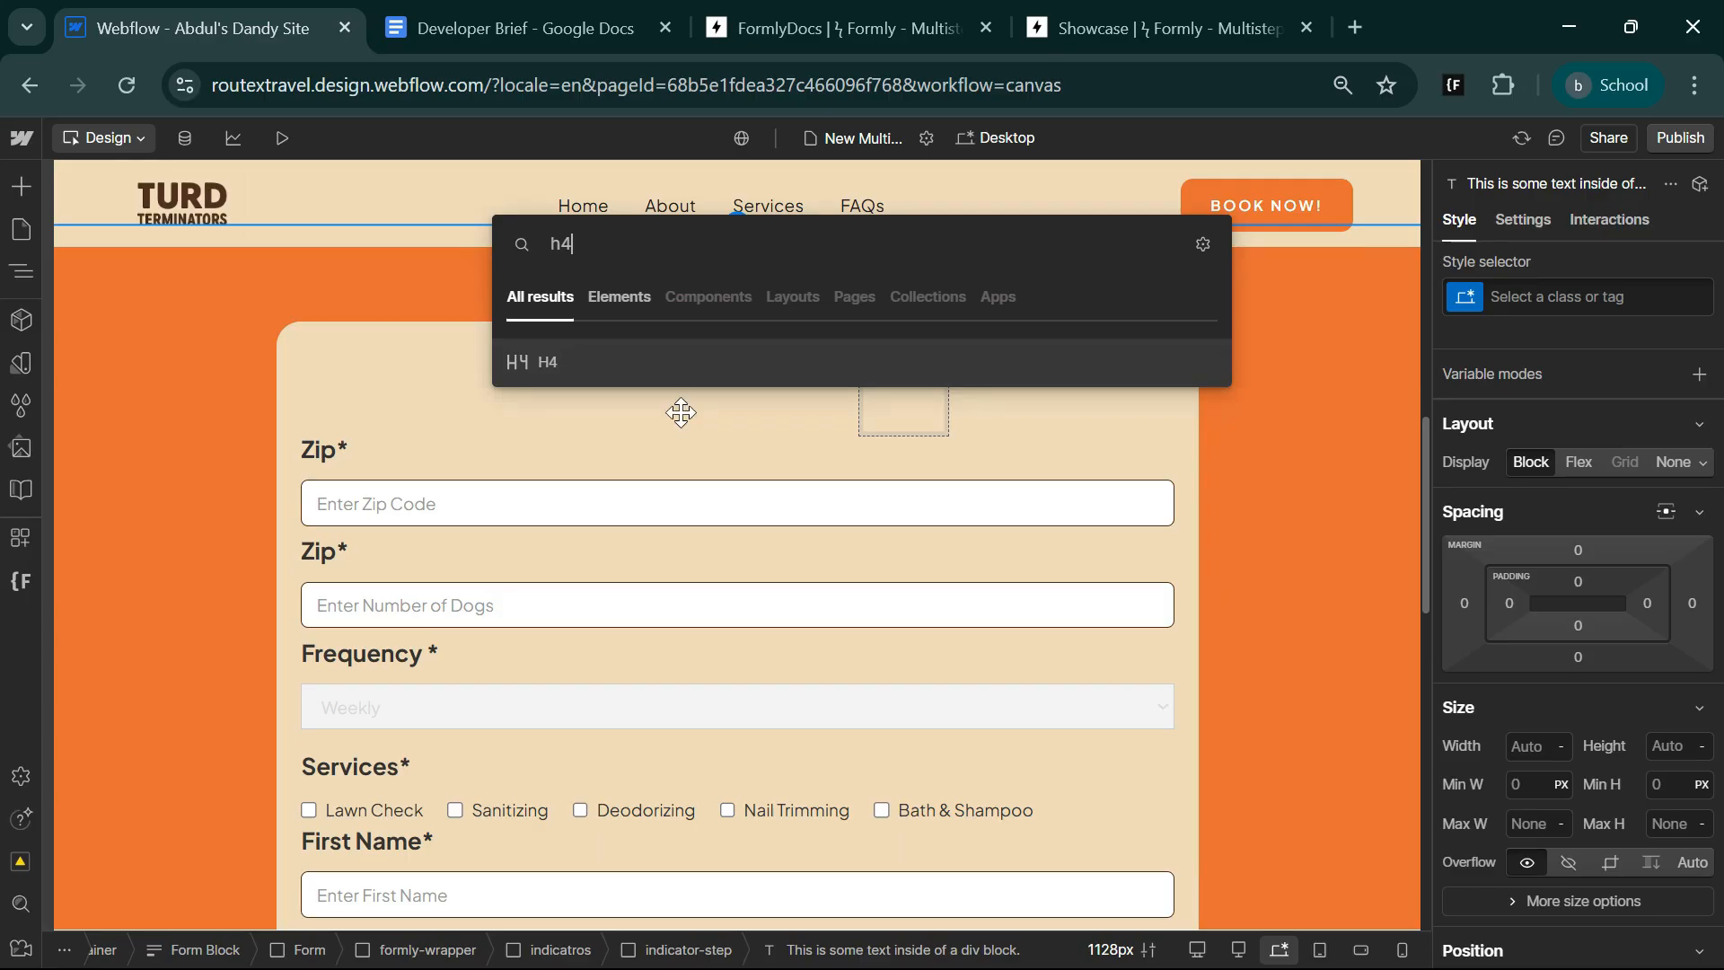
key("Return")
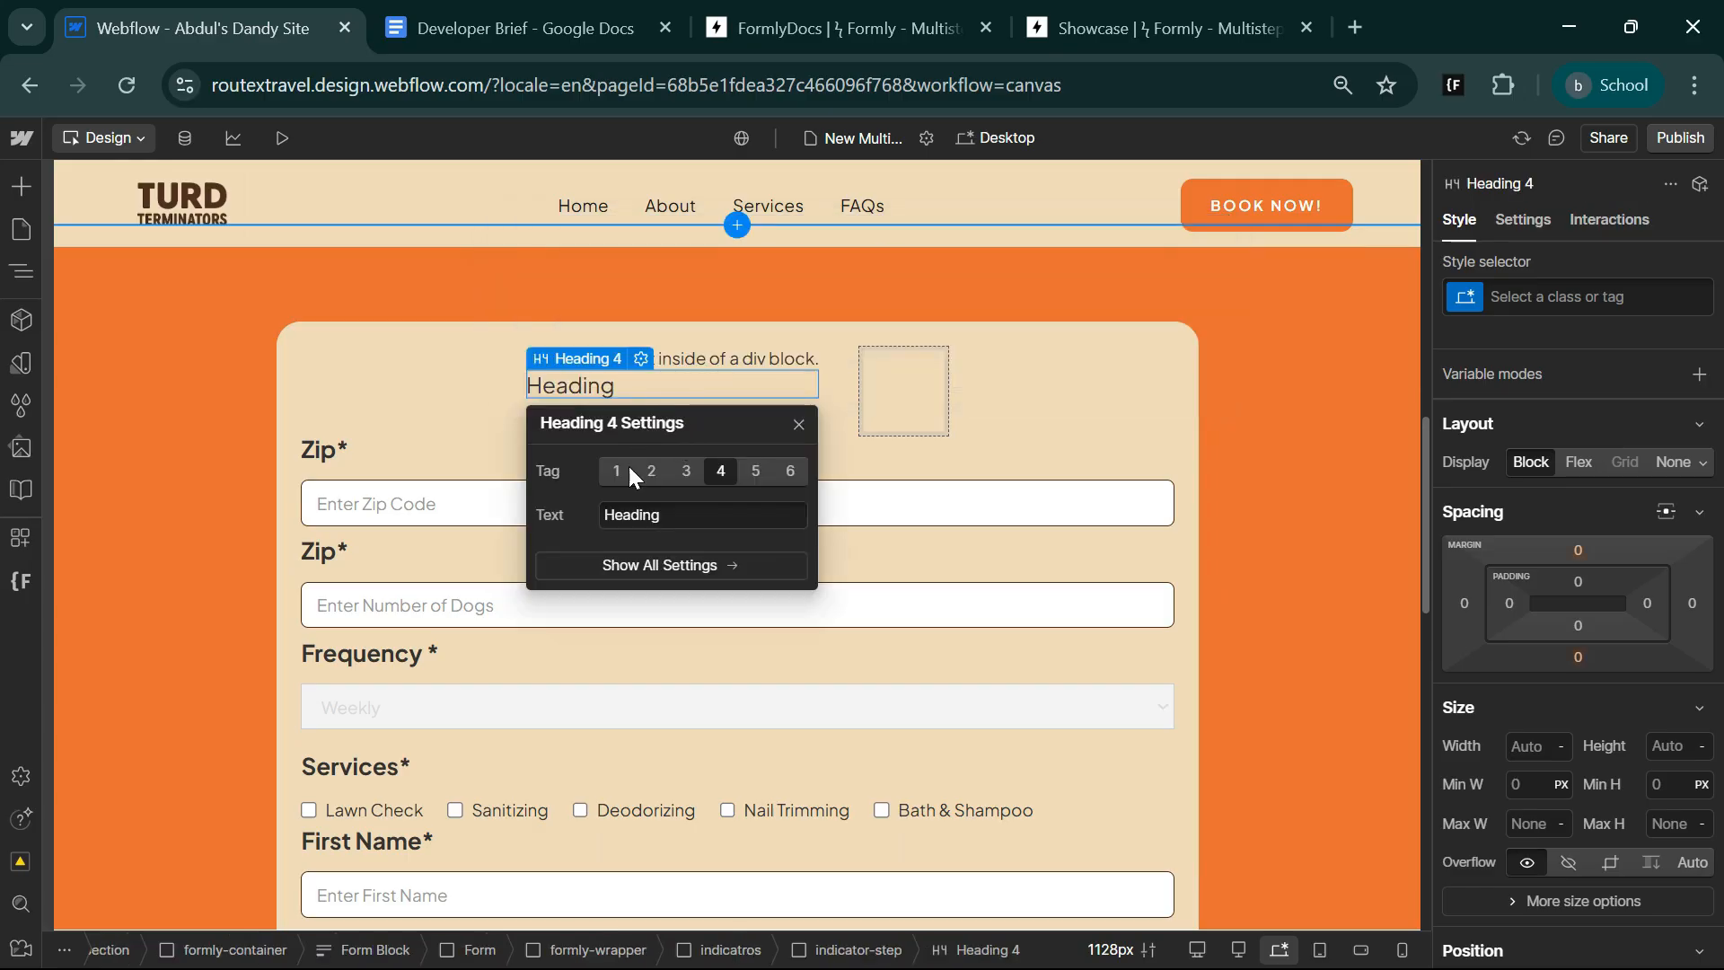
double_click(631, 514)
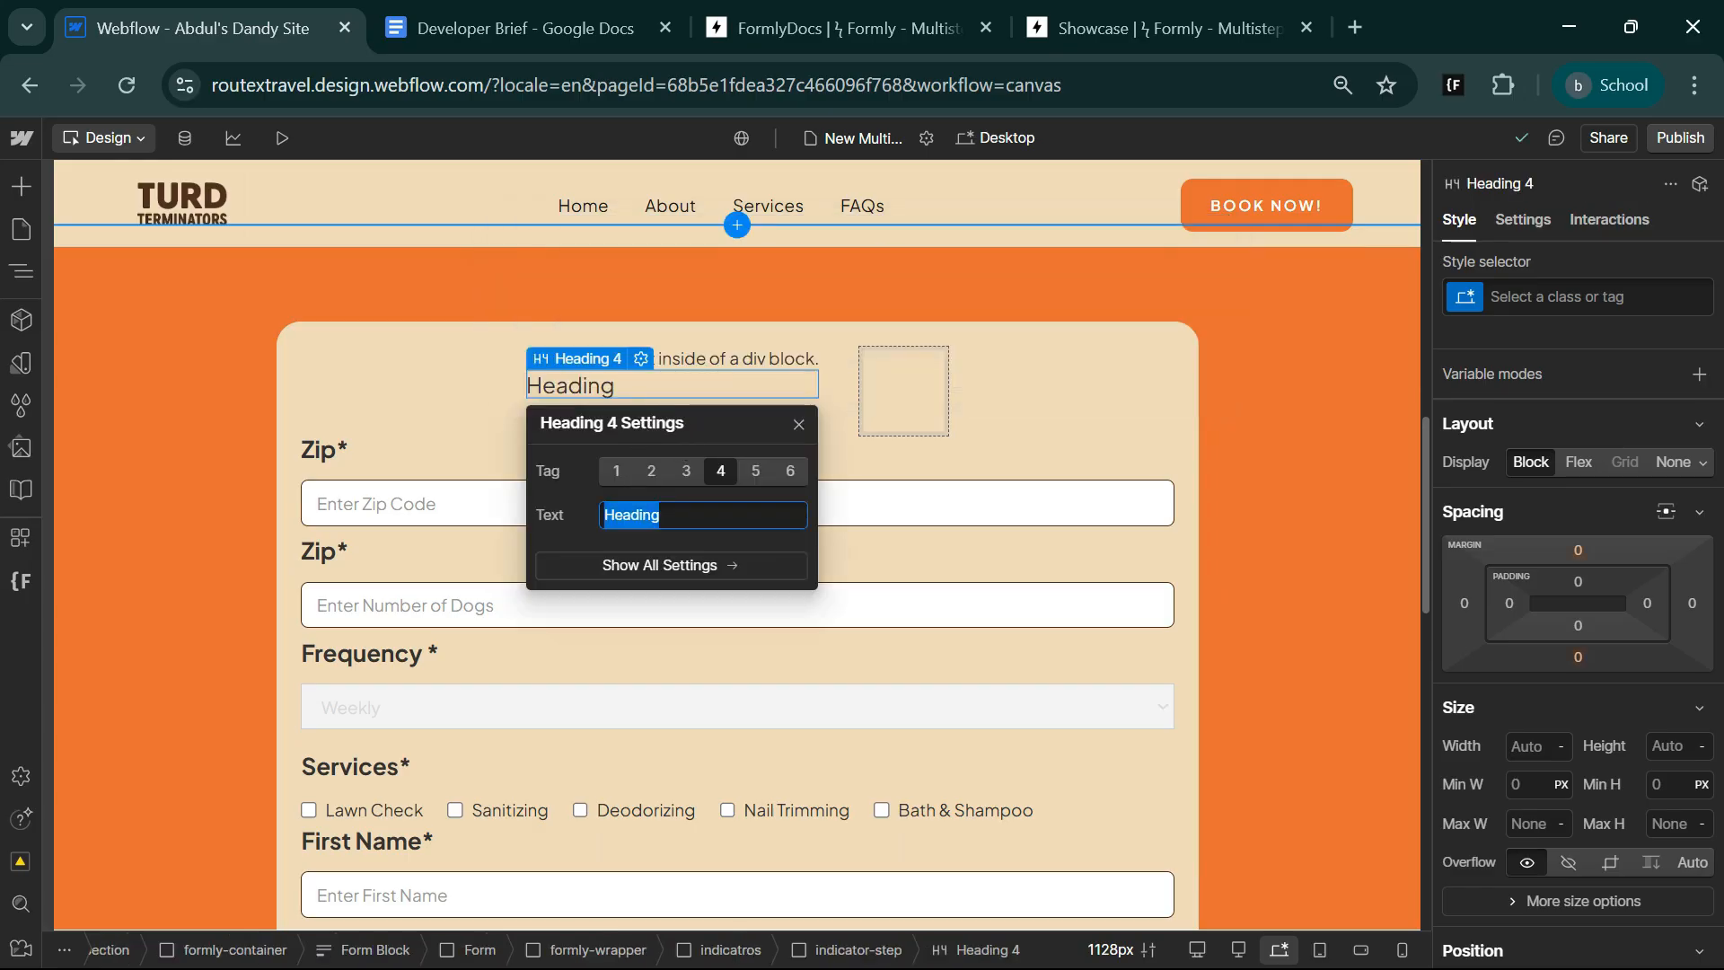
type("Yard& Pet details")
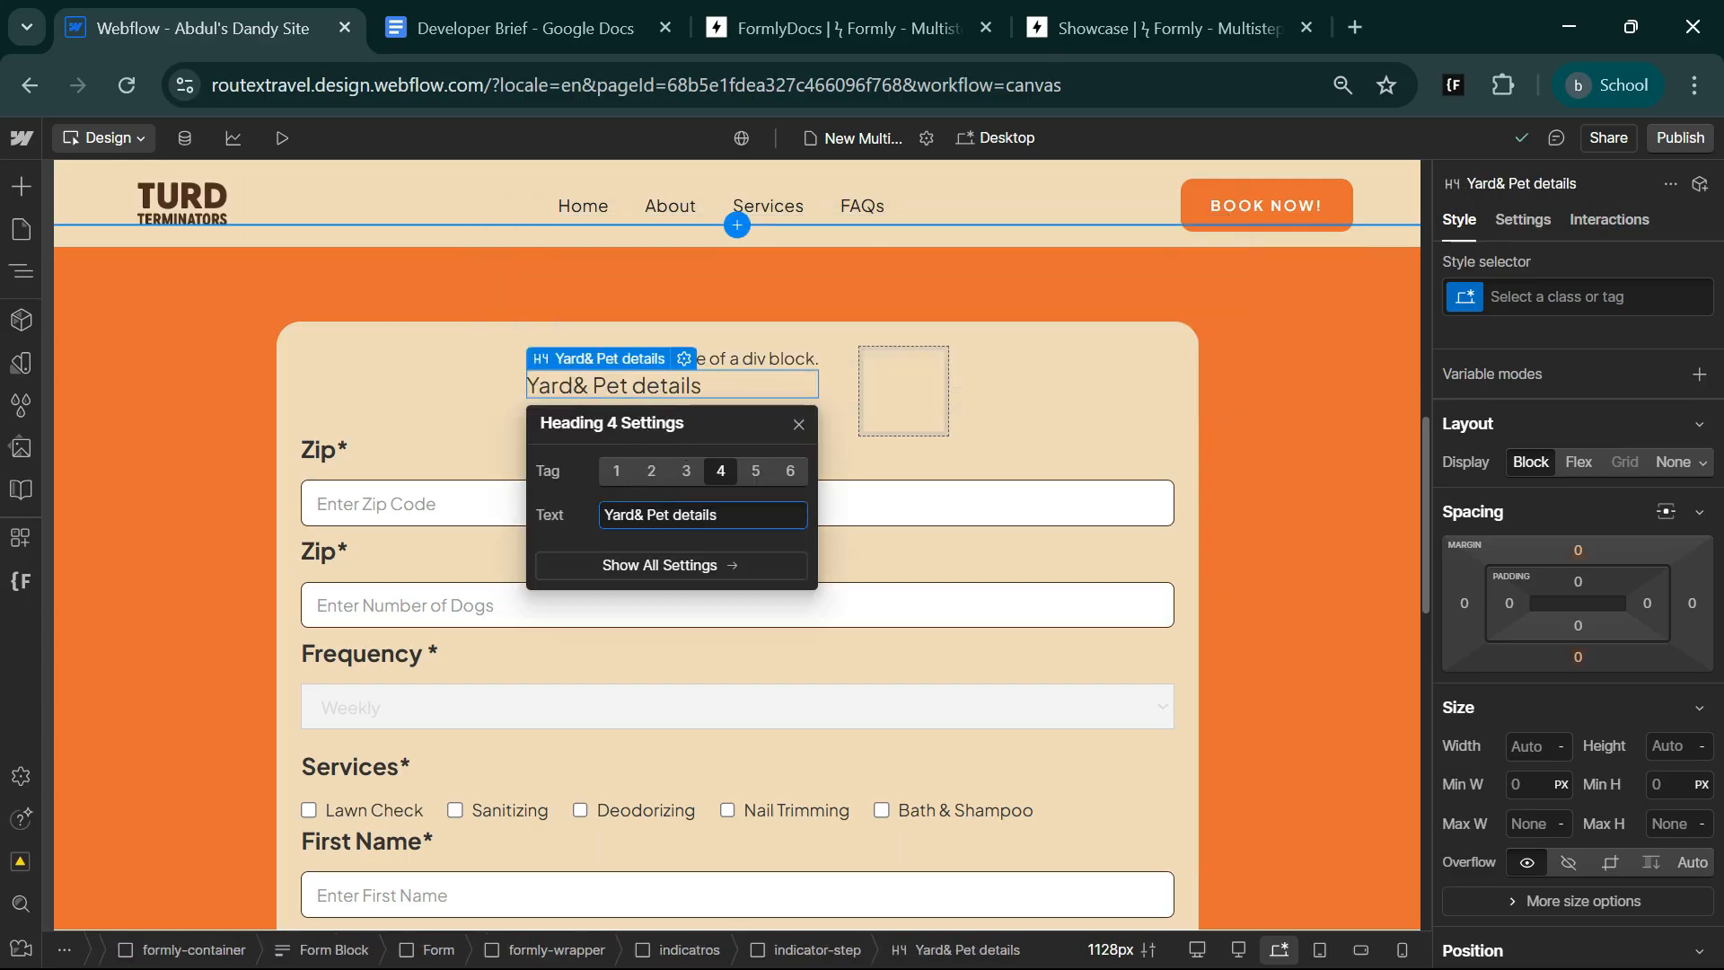
Change the text of the text block above the heading to "Step 1".
left_click(757, 357)
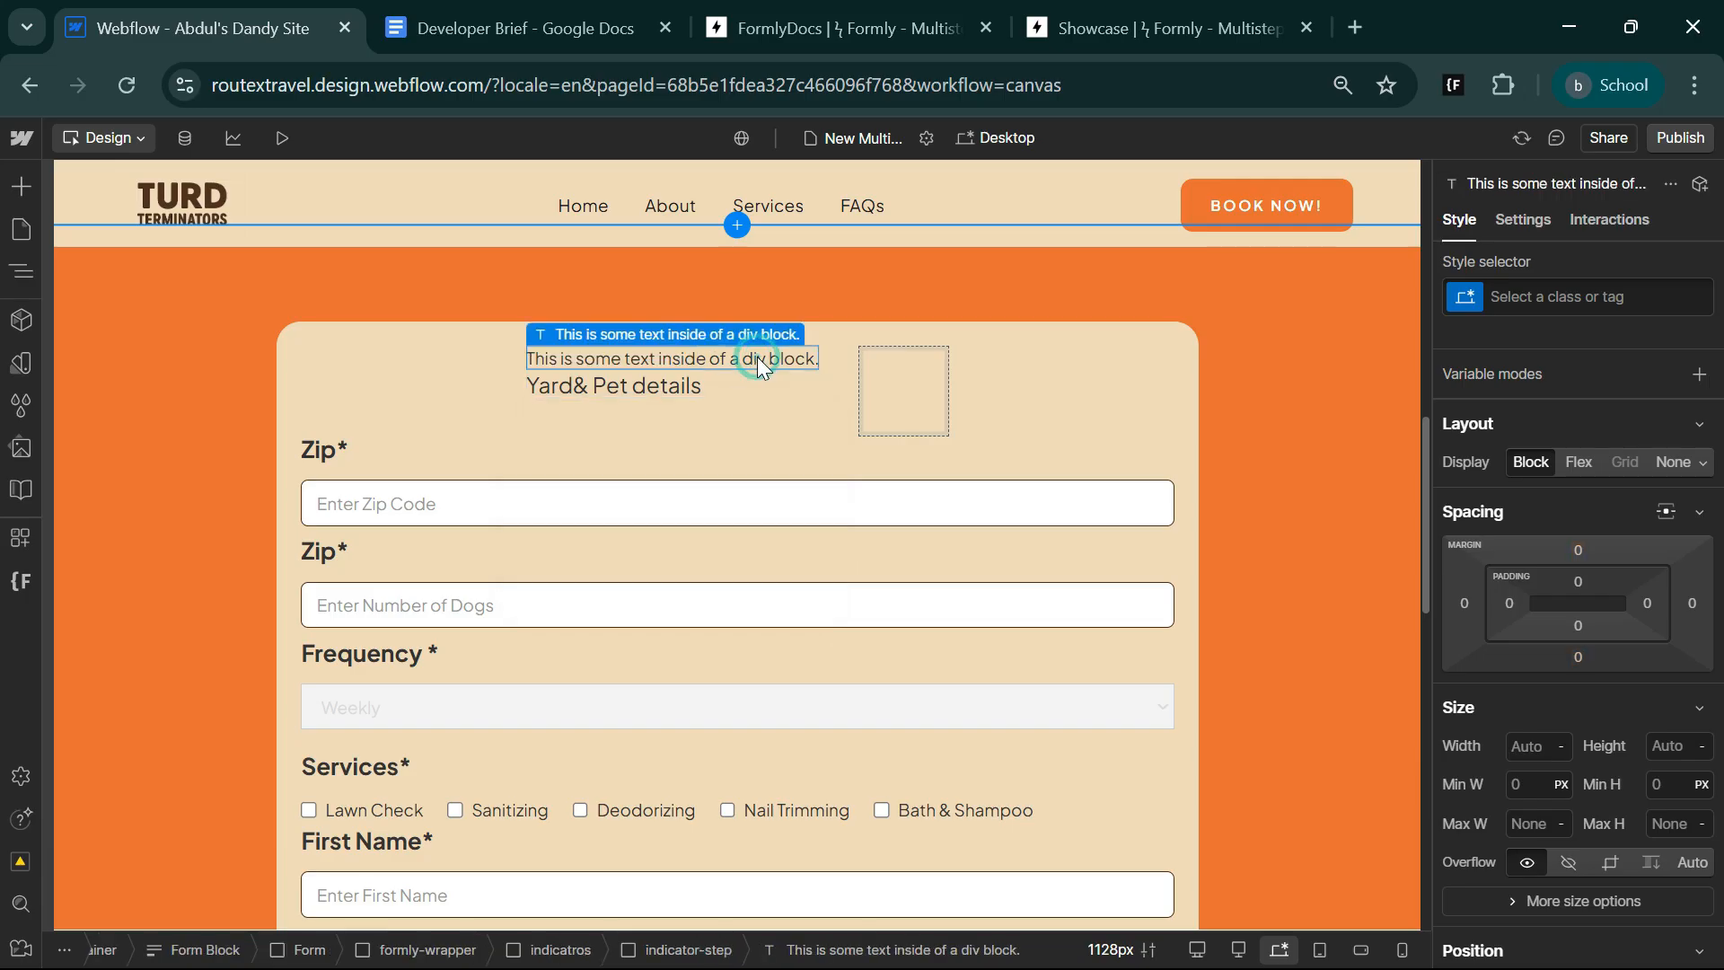
left_click(1527, 222)
scroll(1580, 806, "down", 5)
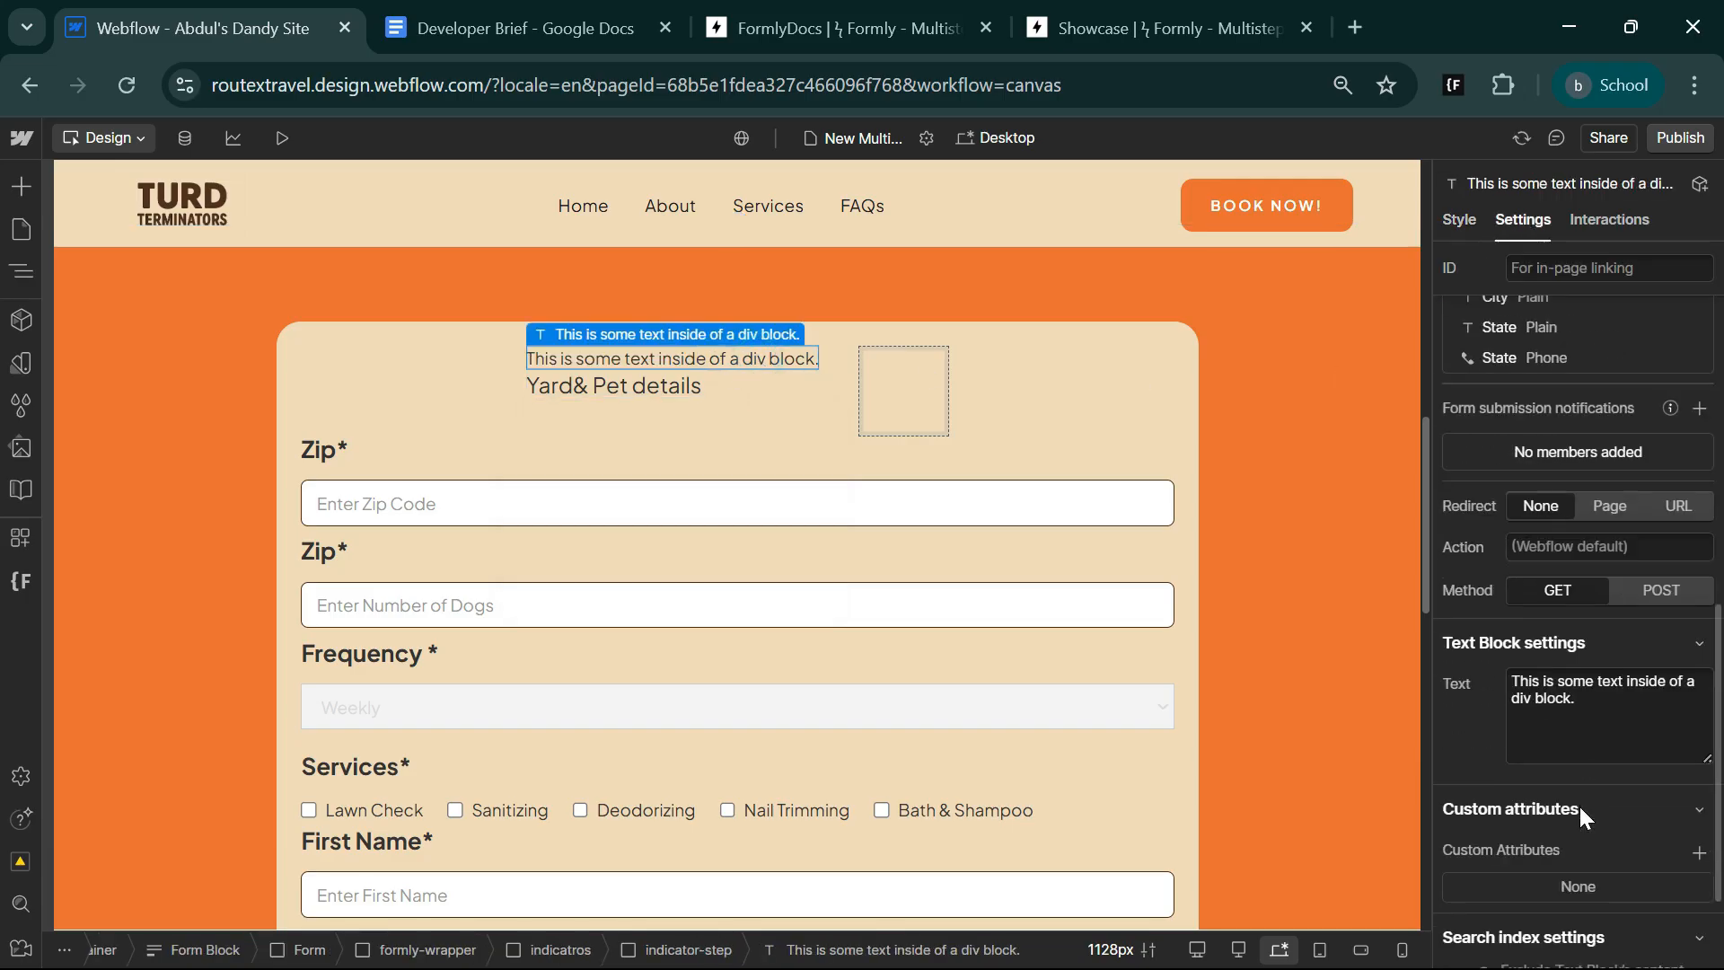
triple_click(1607, 710)
type("Step")
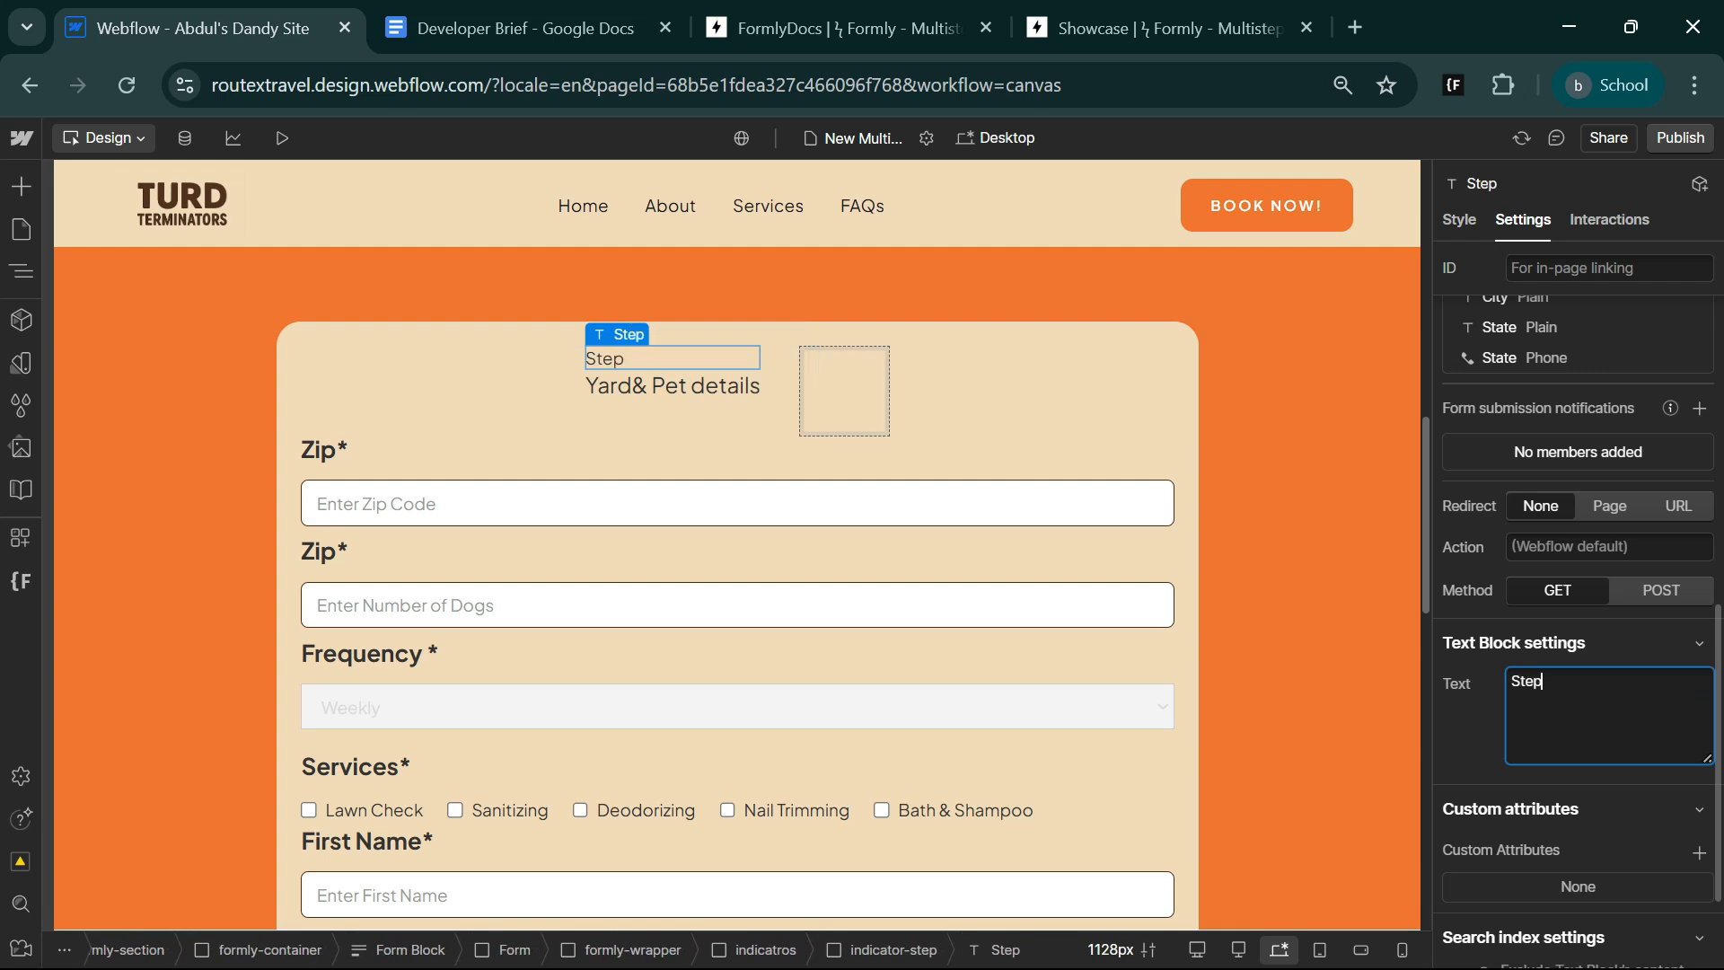
type(" 1")
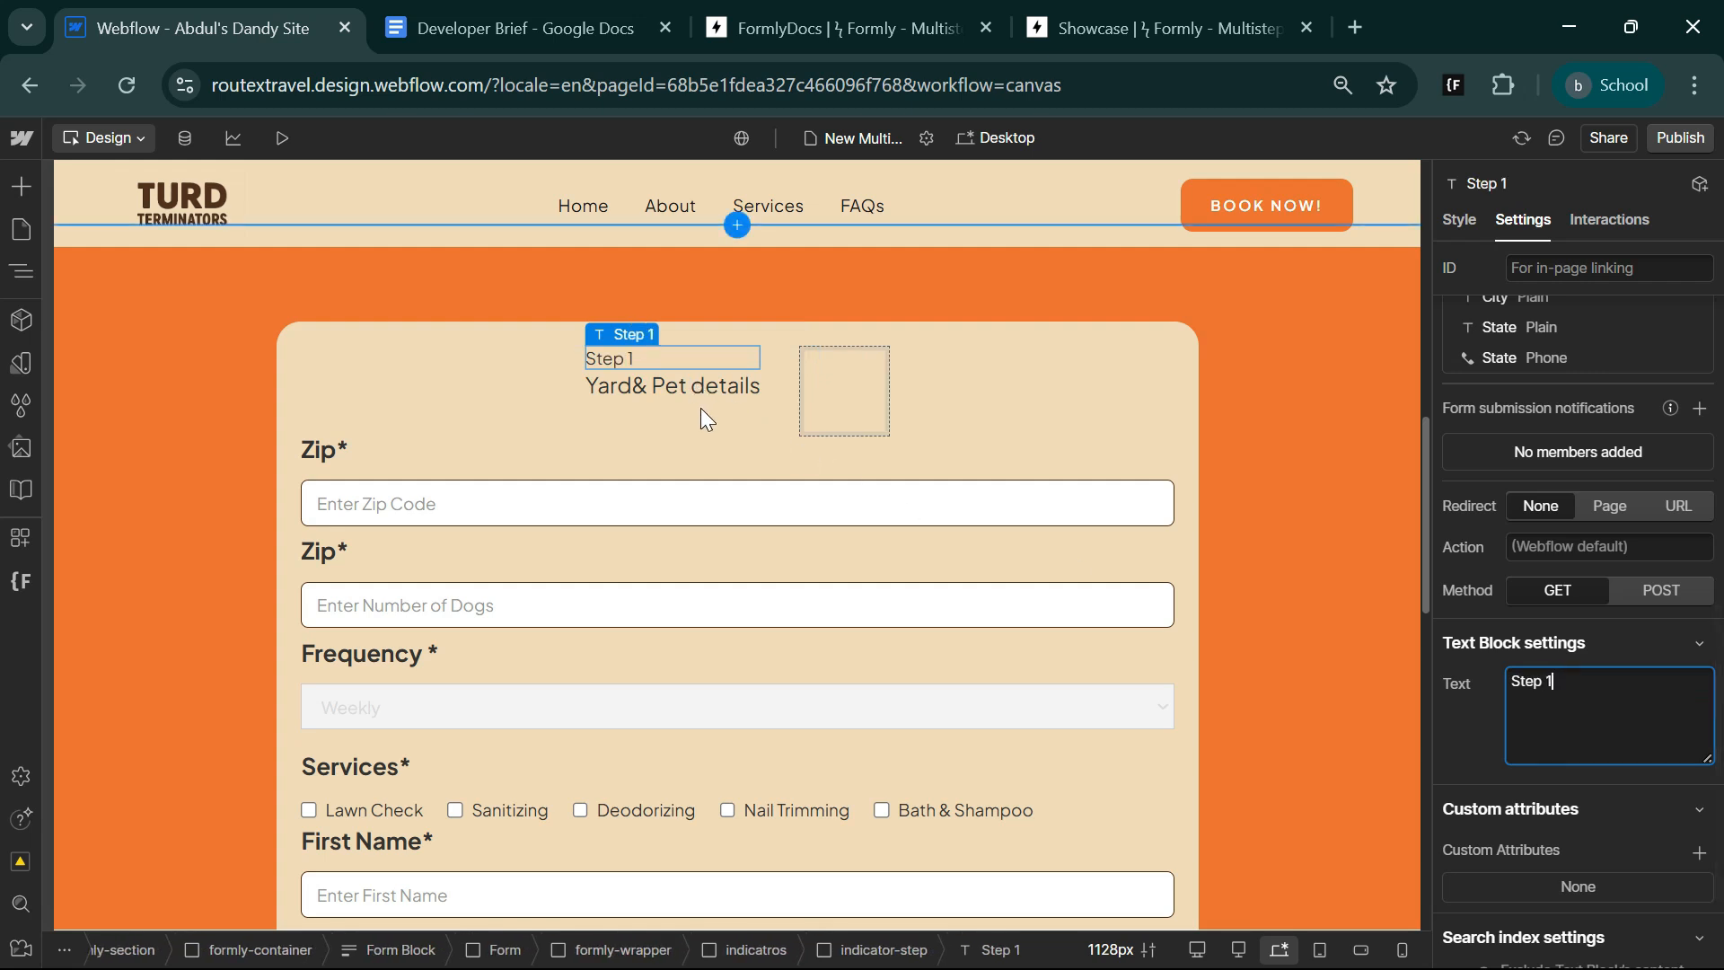
Set the width of the indicator-step class to 100%.
left_click(885, 950)
left_click(1460, 219)
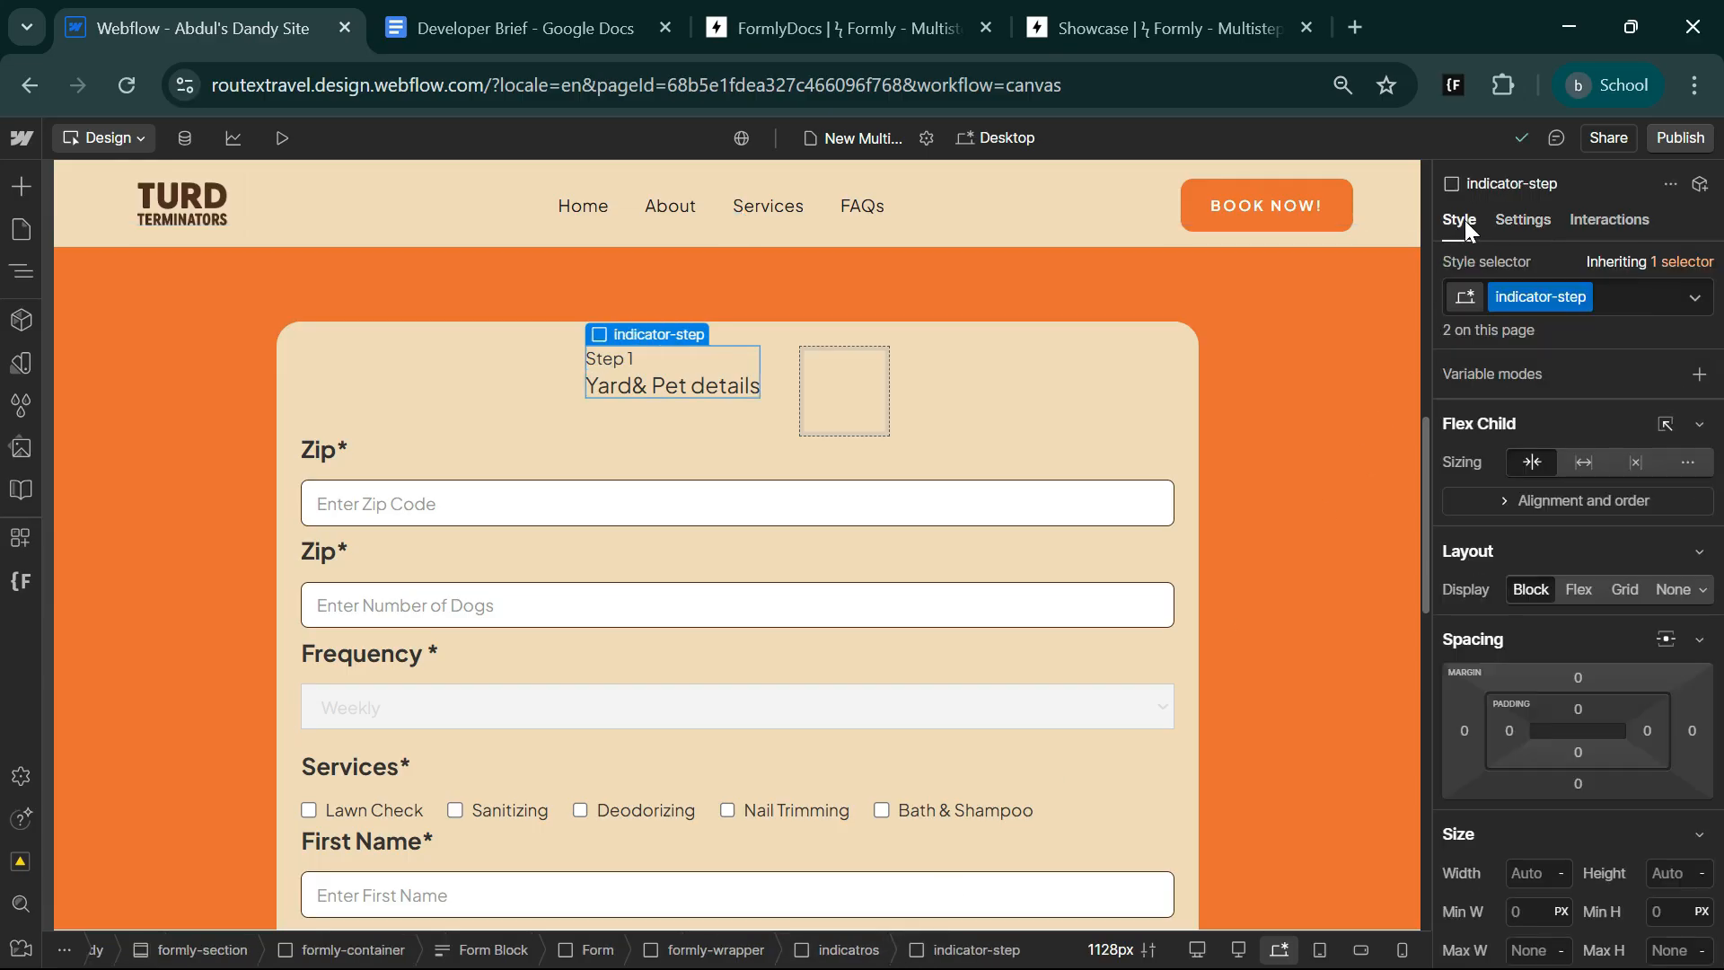
scroll(1541, 805, "down", 5)
scroll(1537, 780, "up", 3)
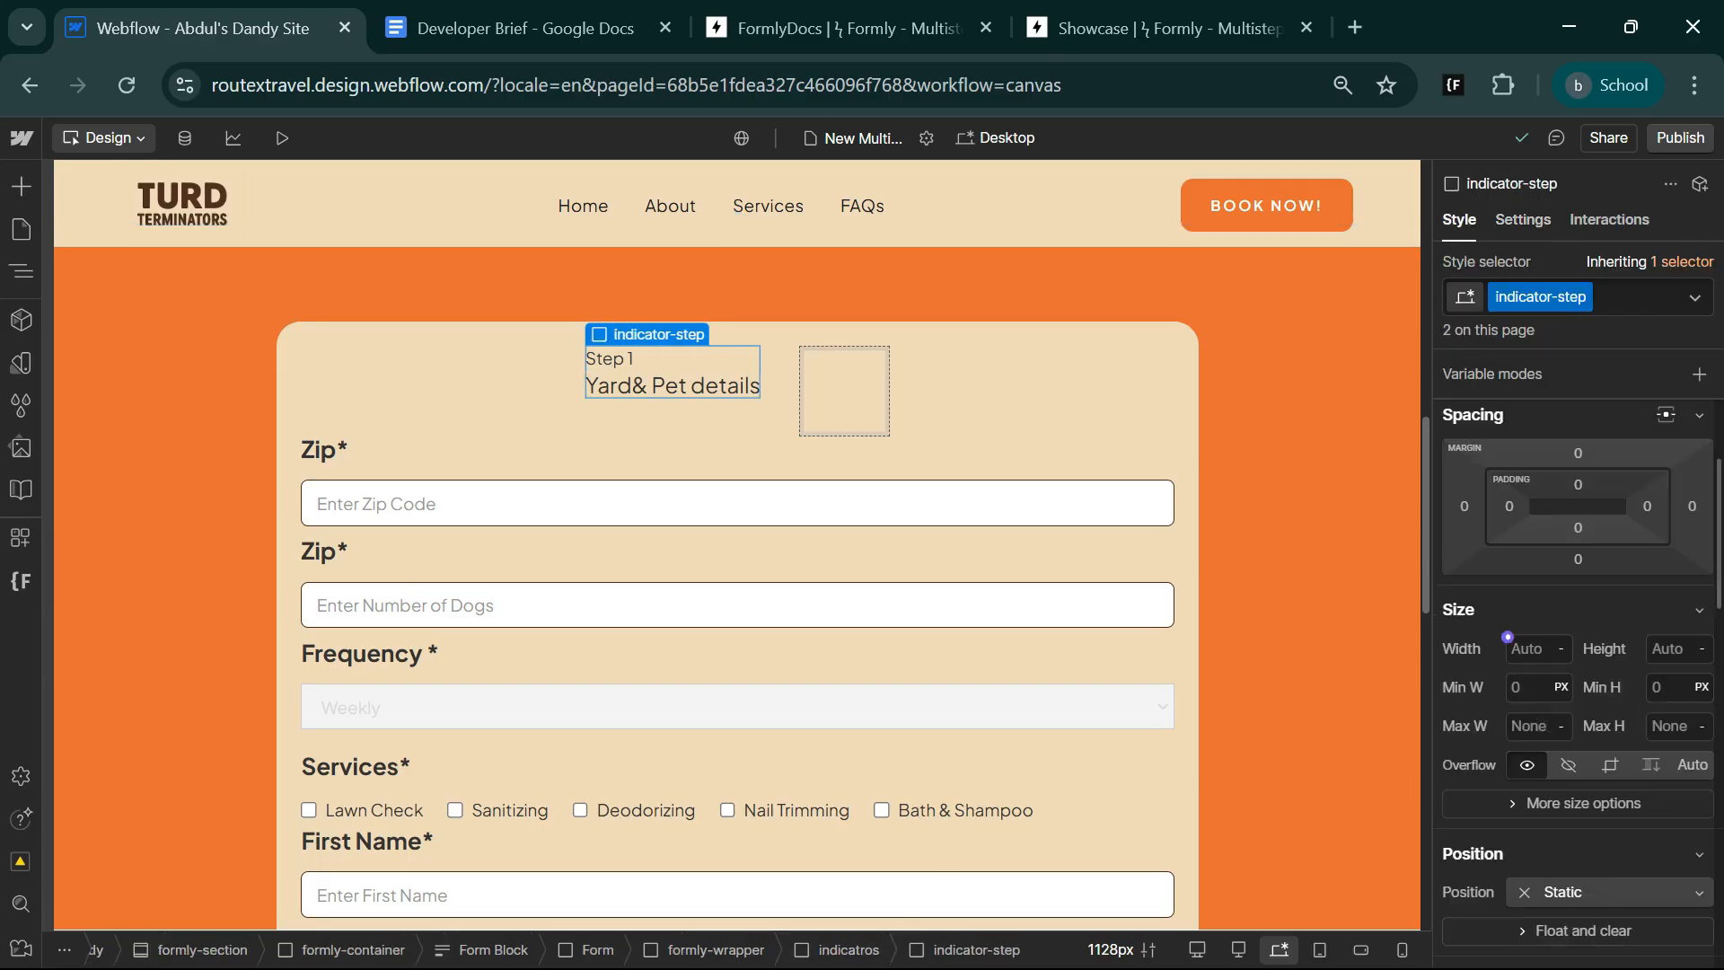
left_click(1526, 648)
type("100%")
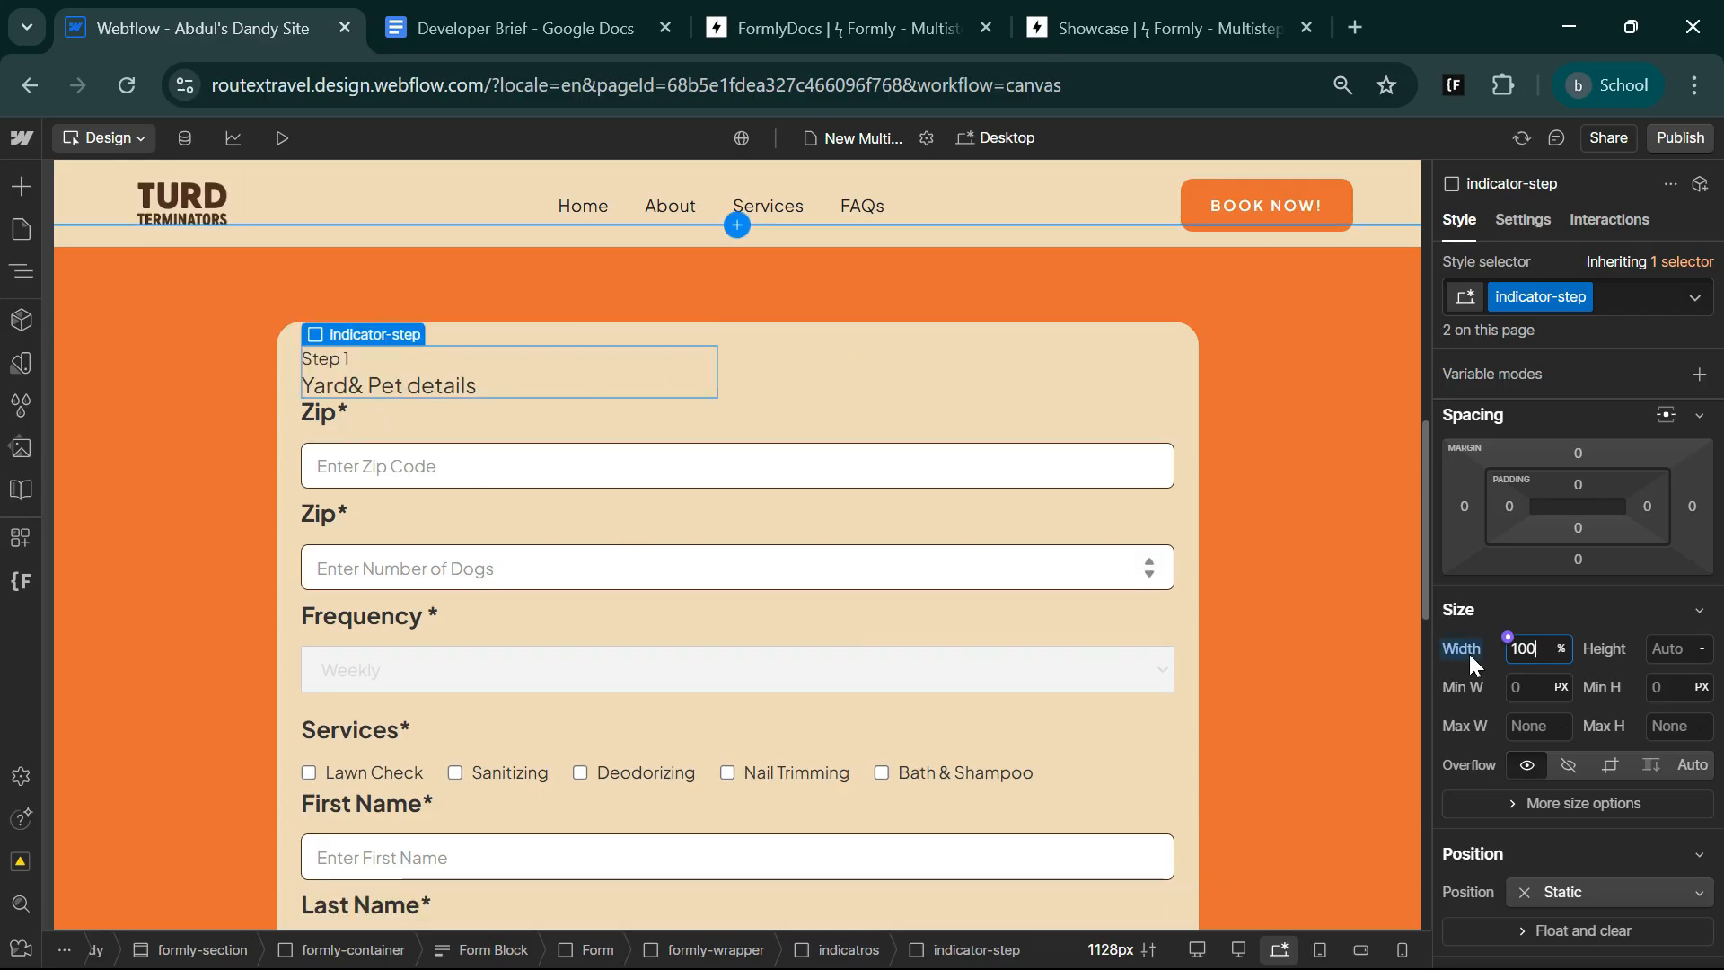
Give the indicator-step class a vertical flex layout with a 12 px gap.
scroll(1589, 519, "up", 3)
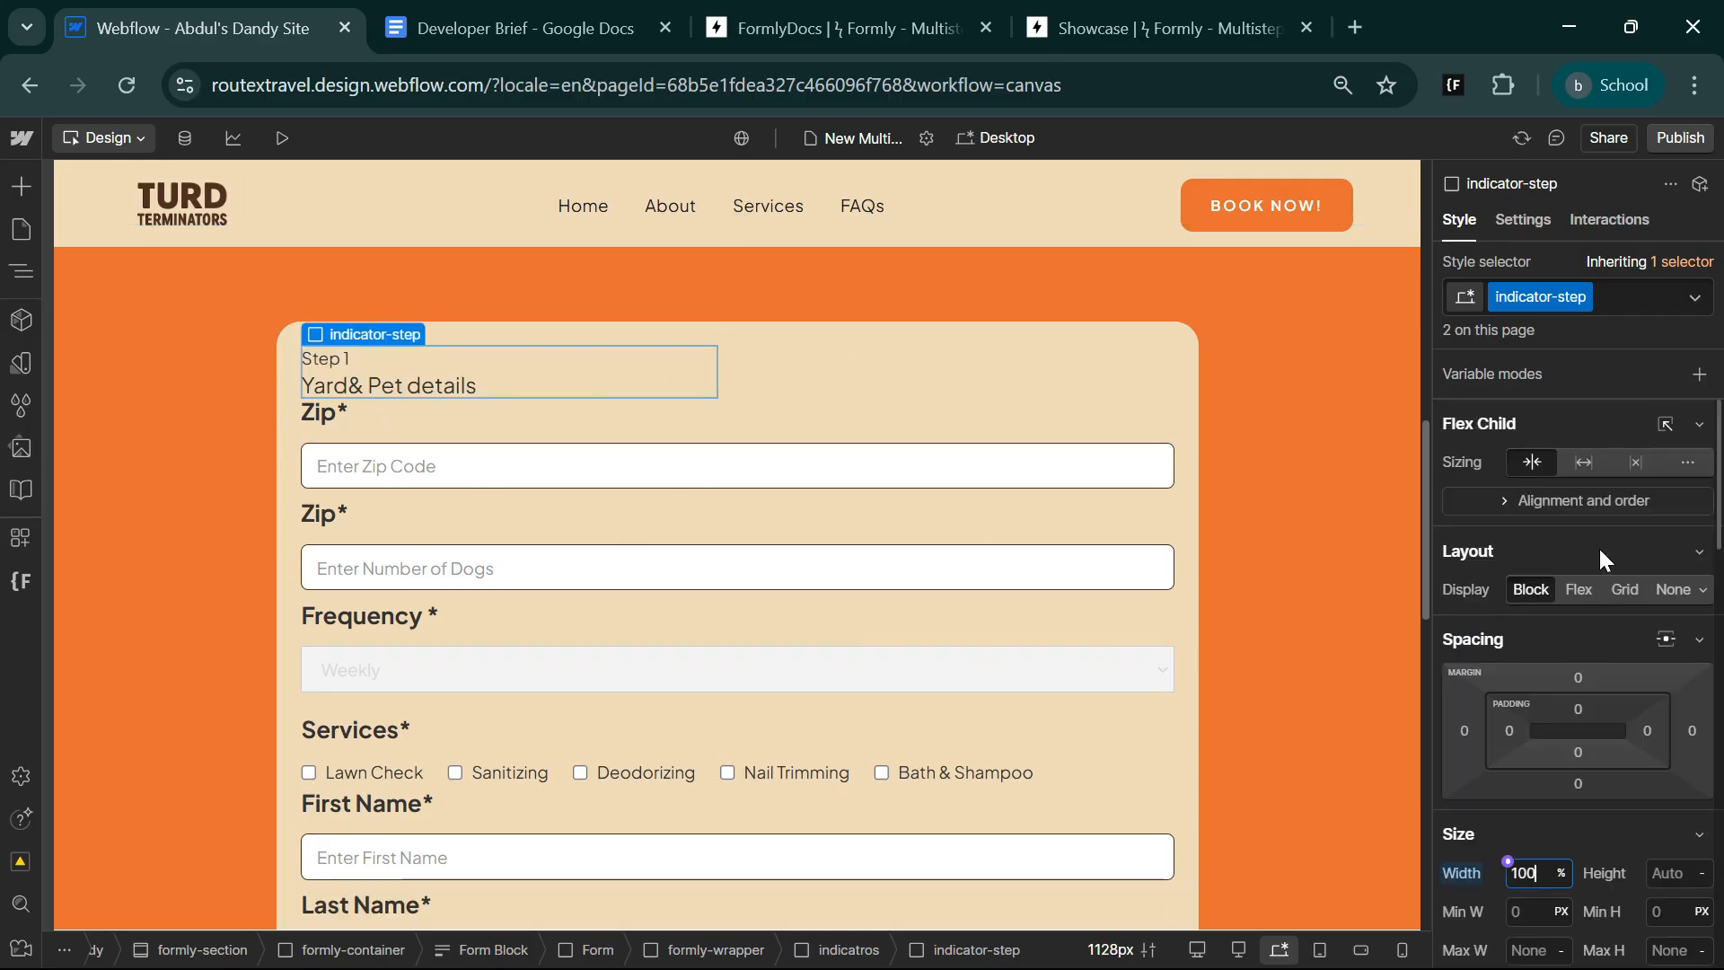
left_click(1576, 596)
left_click(1604, 630)
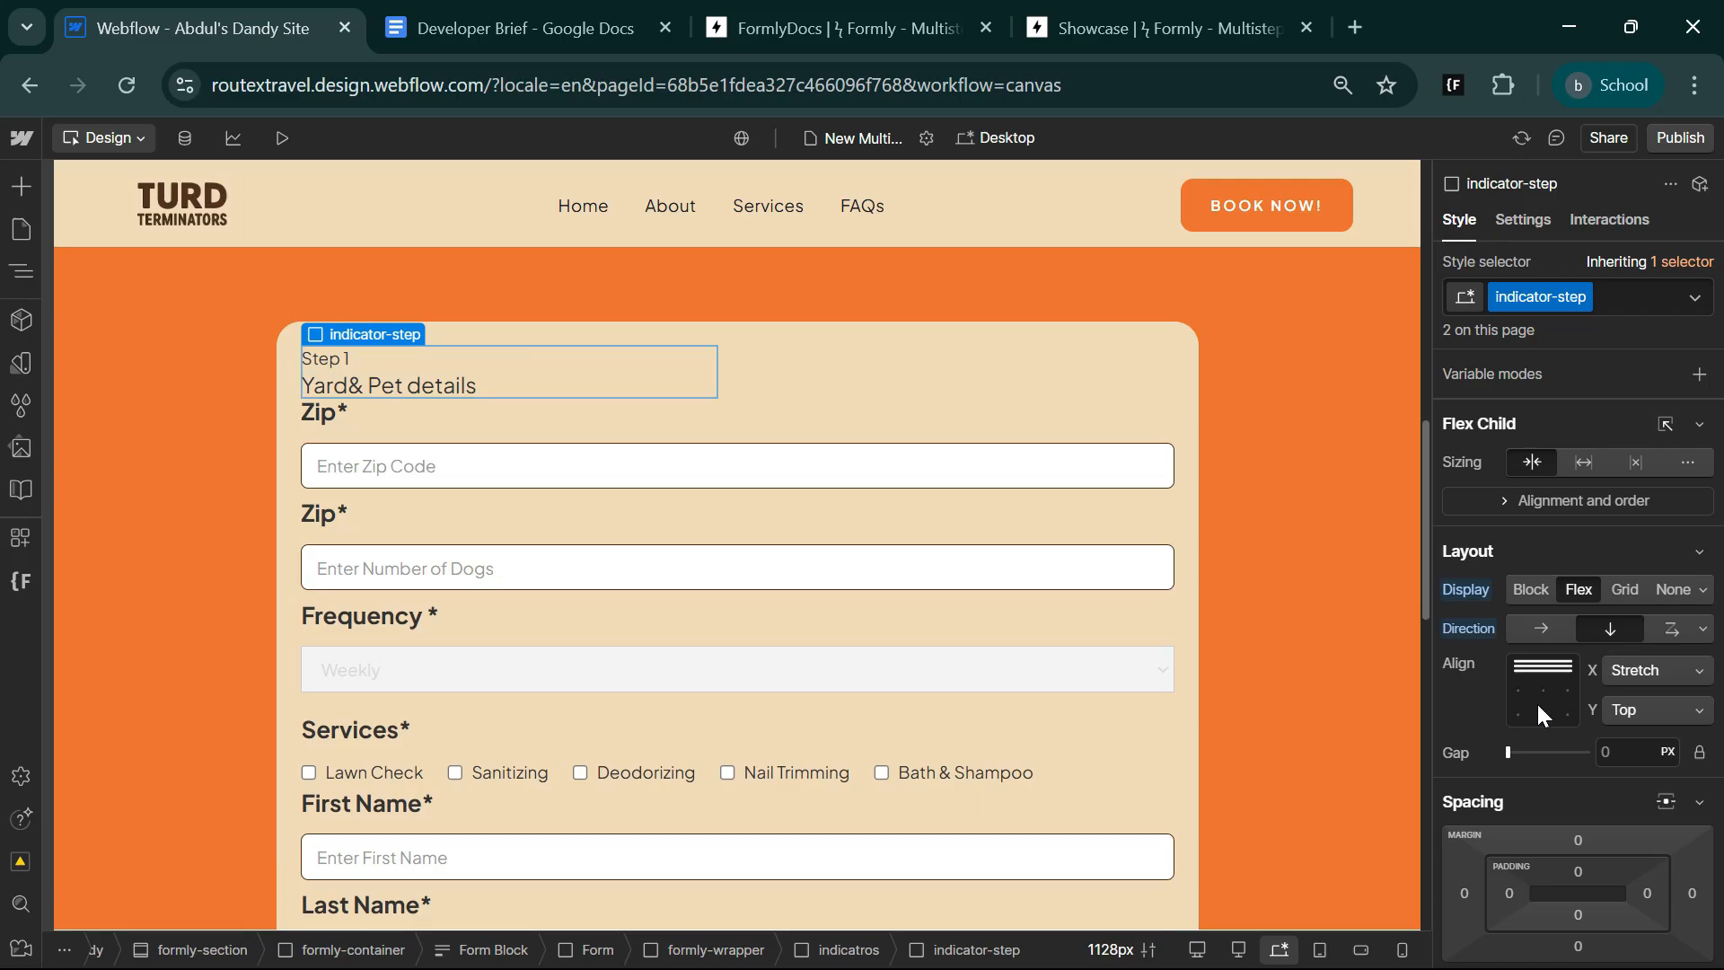
left_click(1616, 753)
key("Return")
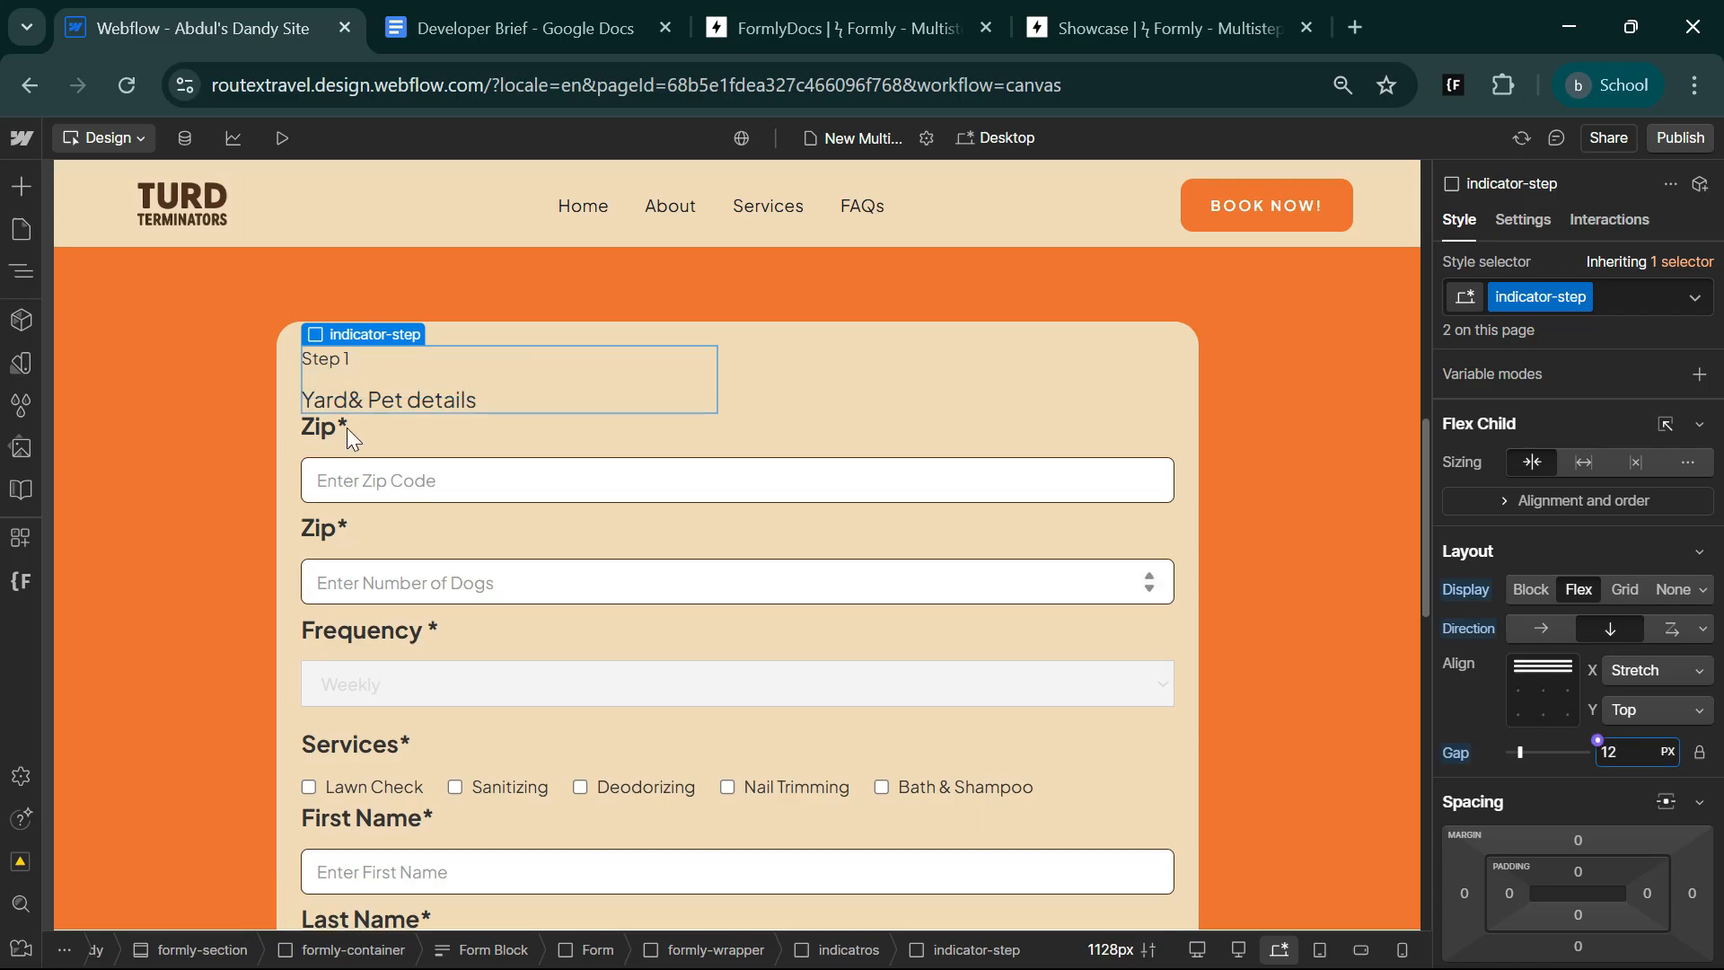
Style the "Yard& Pet details" heading with weight 700 - Bold and a font size of 20 px.
left_click(363, 402)
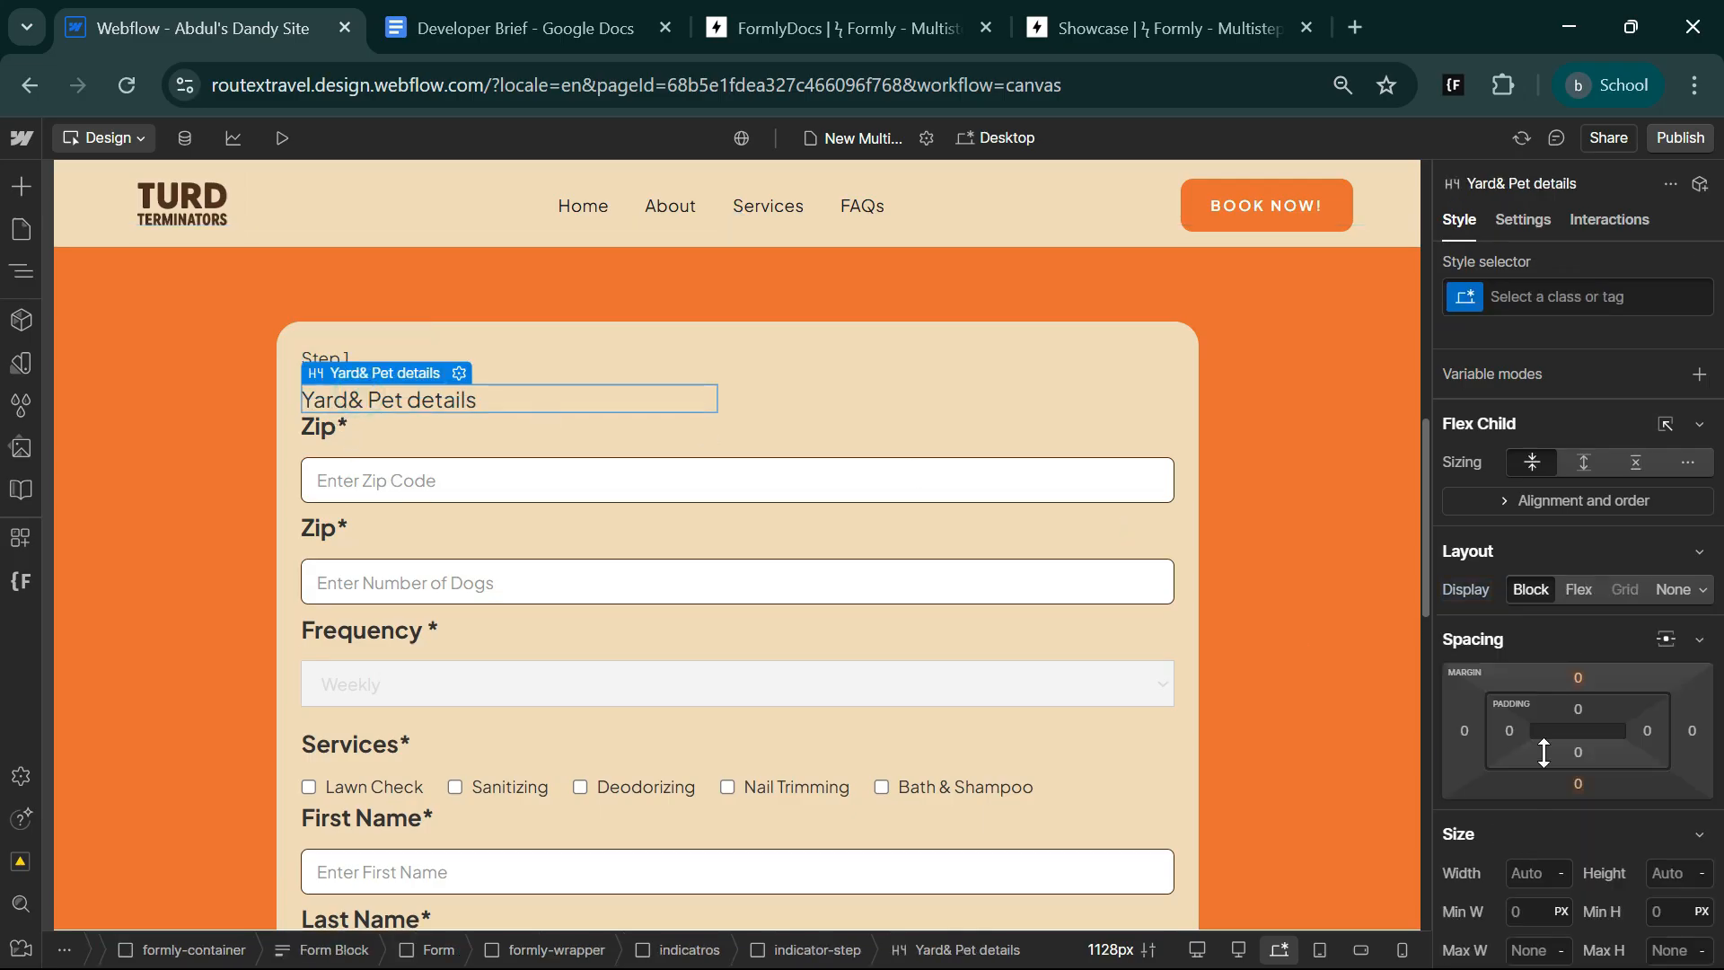
scroll(1606, 789, "down", 3)
scroll(1606, 789, "down", 2)
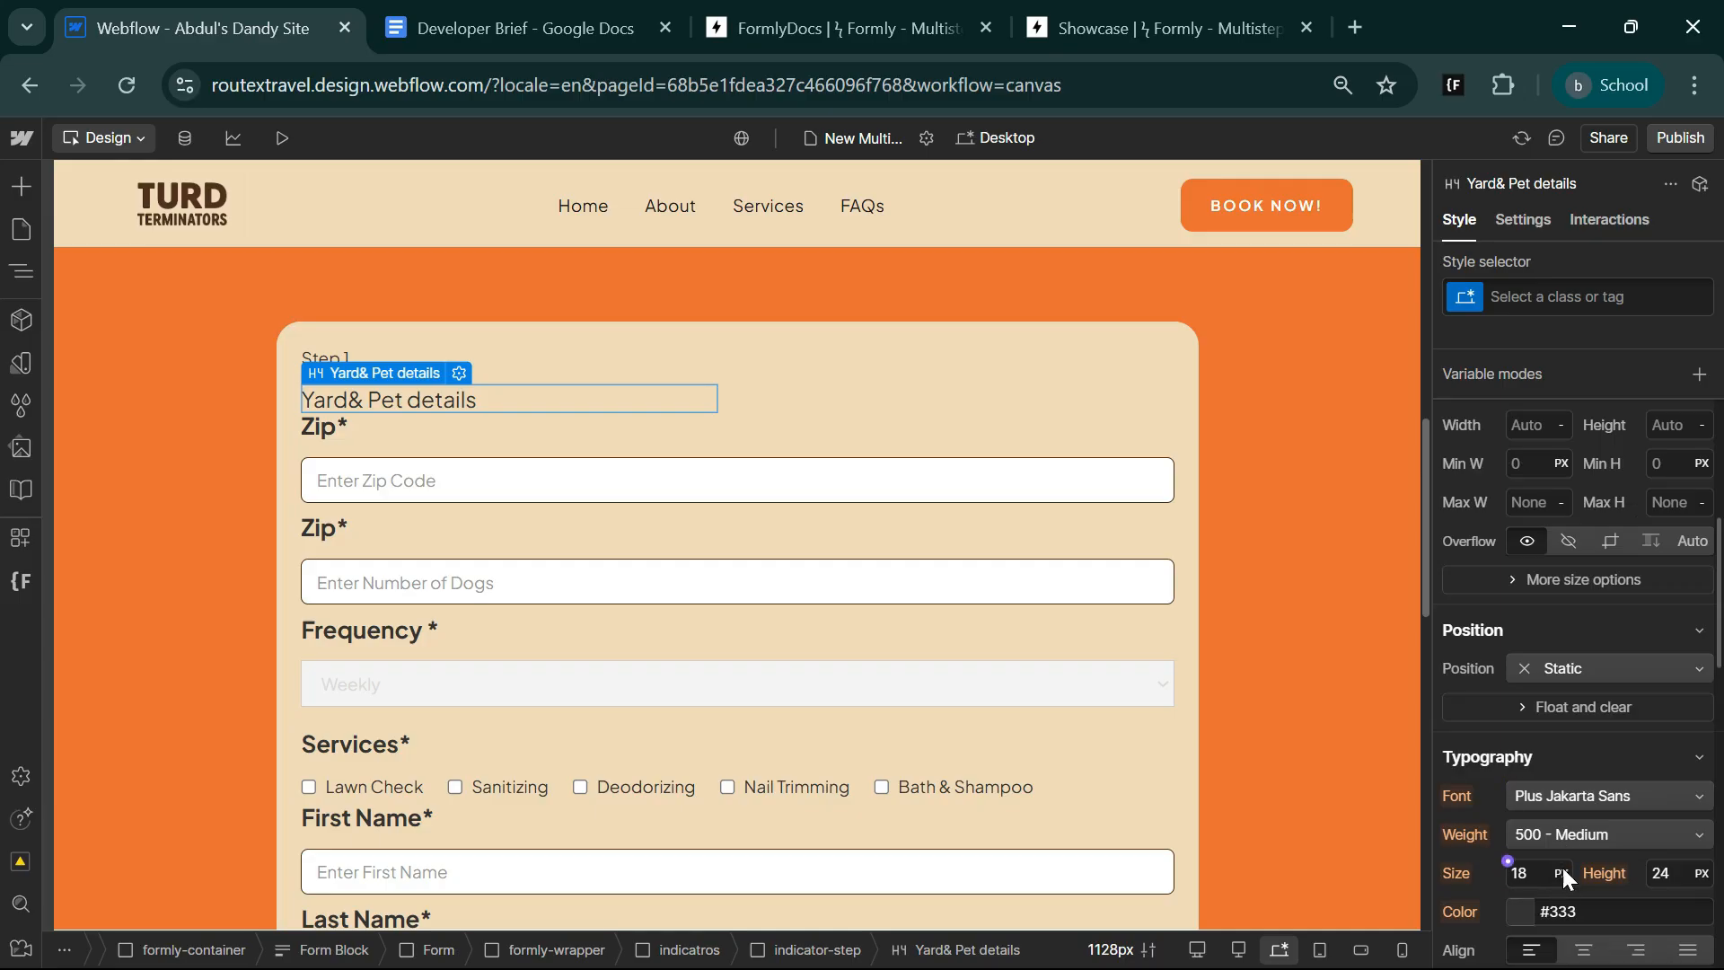
left_click(1589, 834)
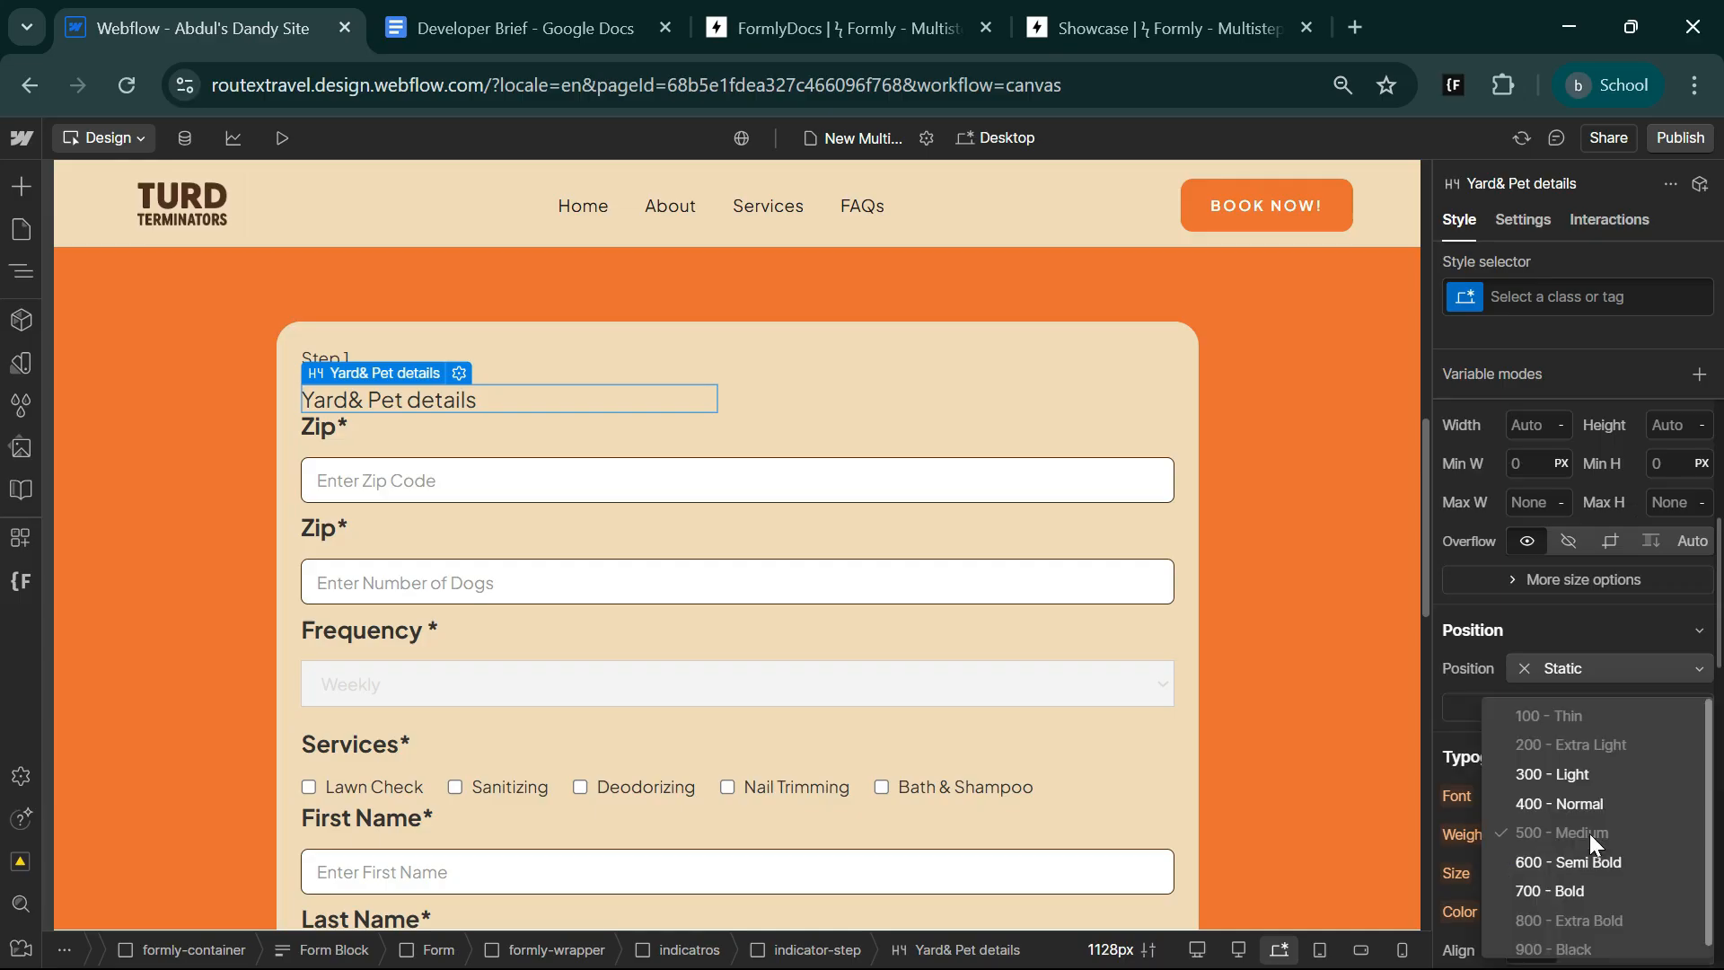
left_click(1589, 890)
left_click(1523, 873)
type("20")
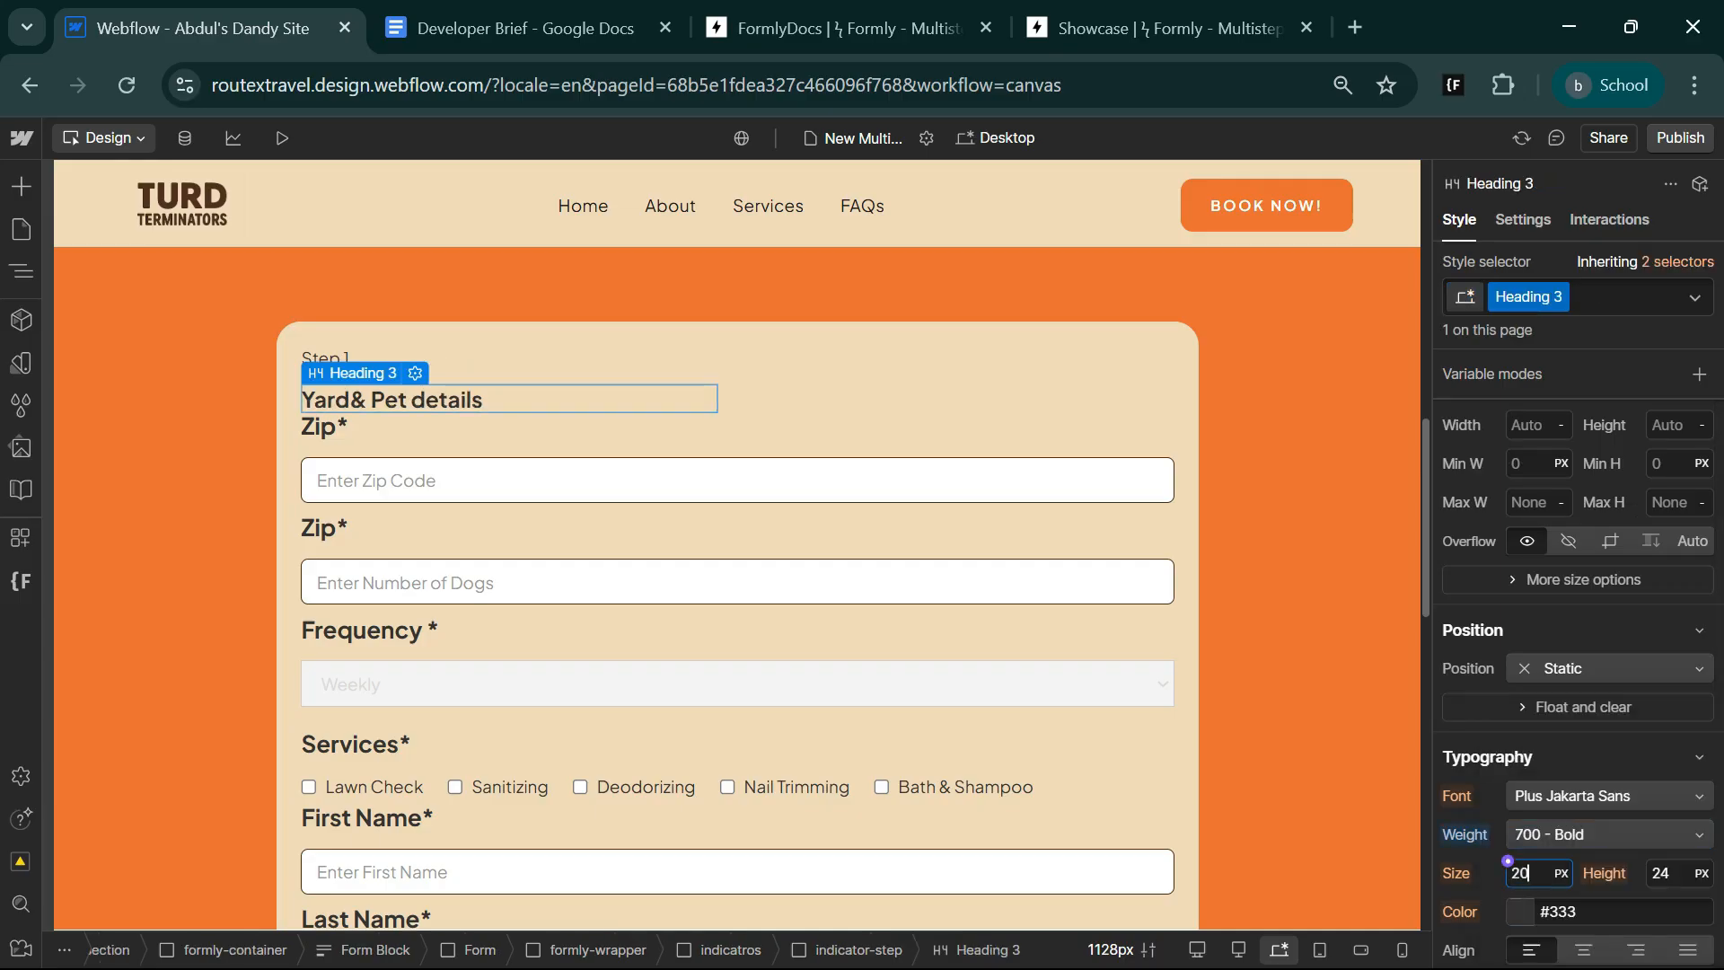
key("Return")
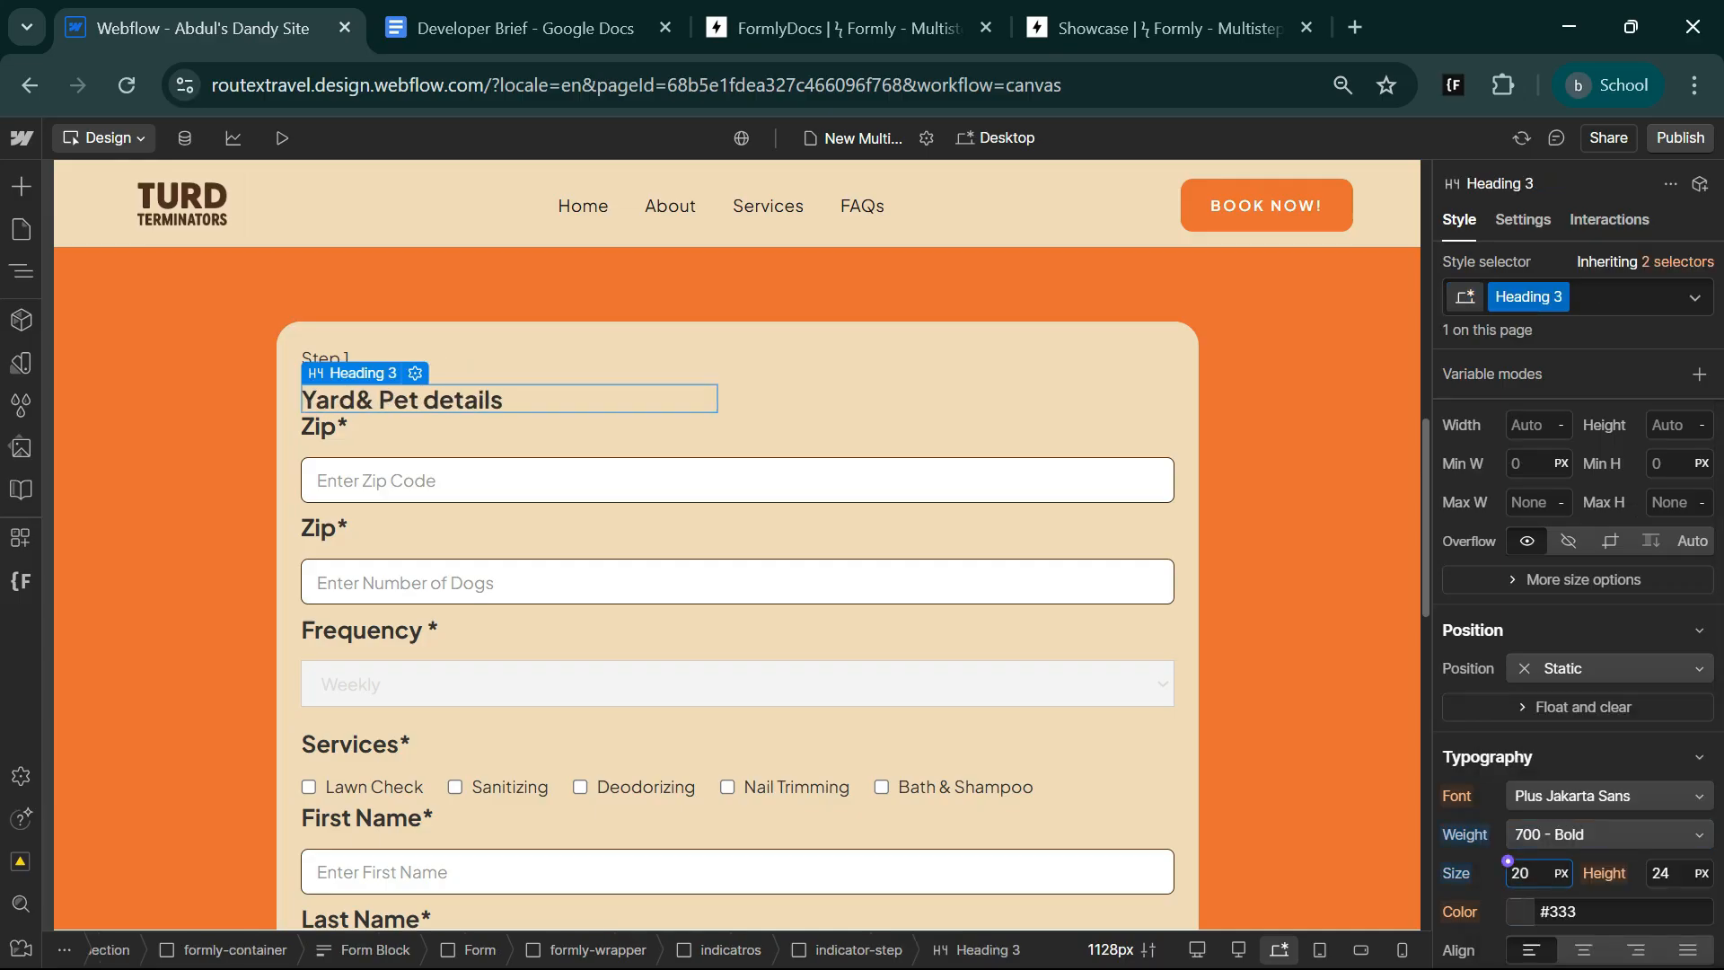
Set the font size of the "Step 1" text to 16 px.
left_click(370, 357)
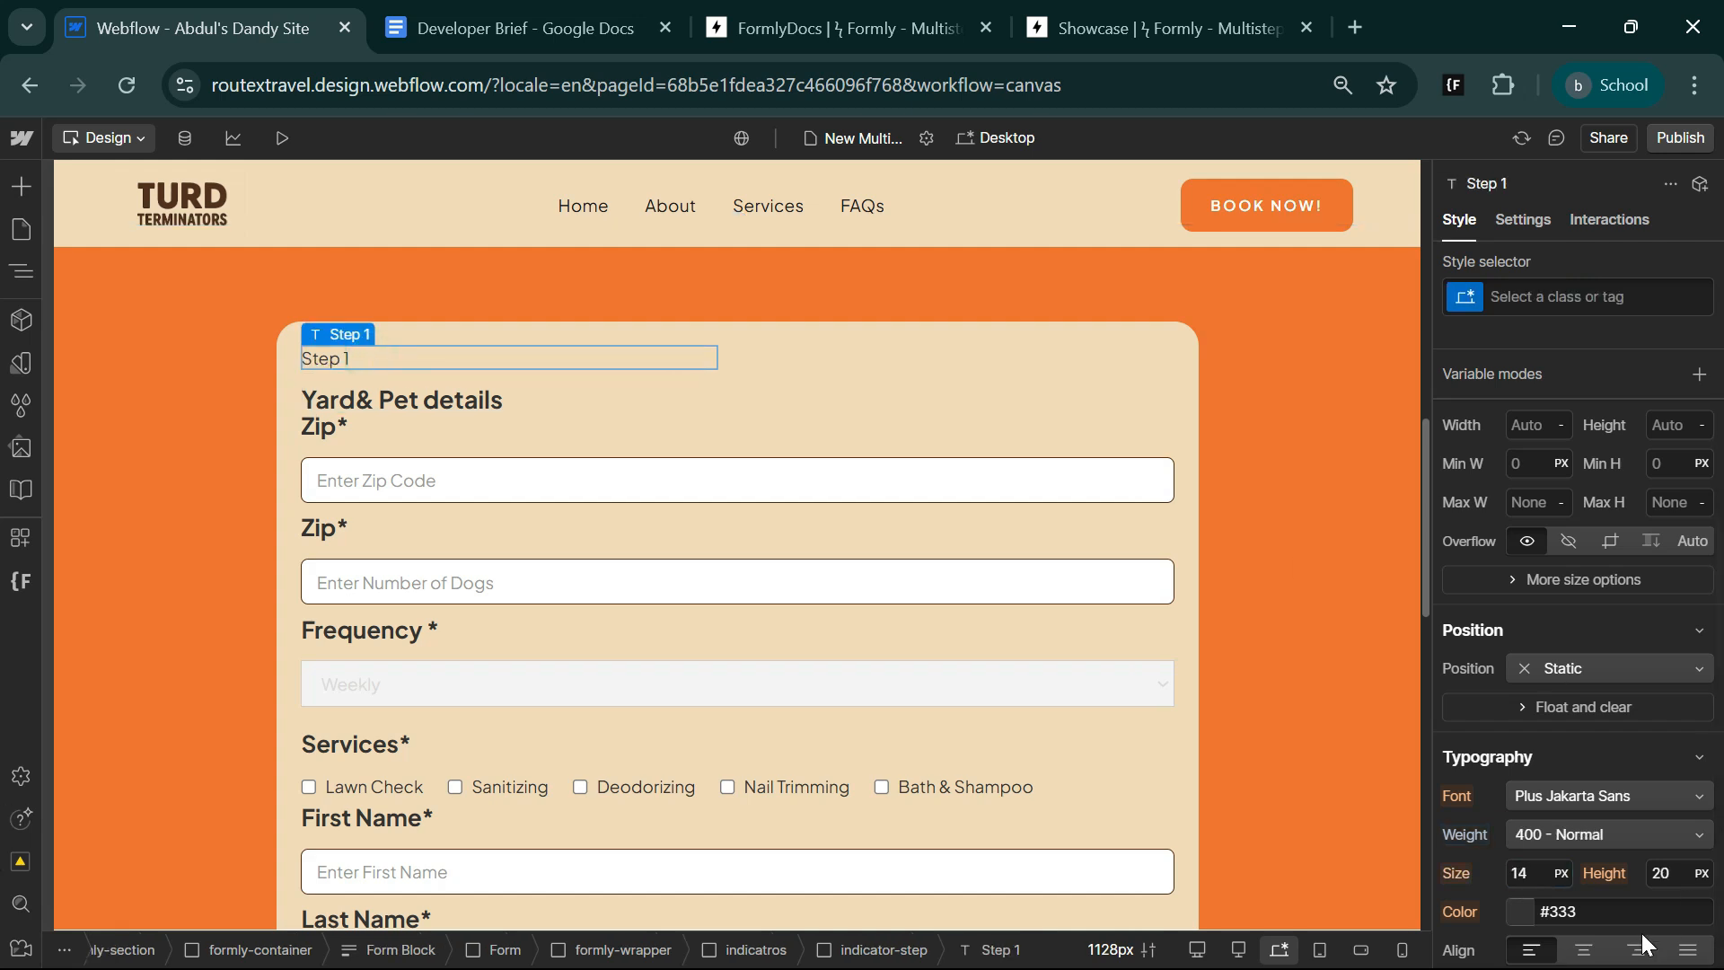
left_click(1517, 872)
type("1")
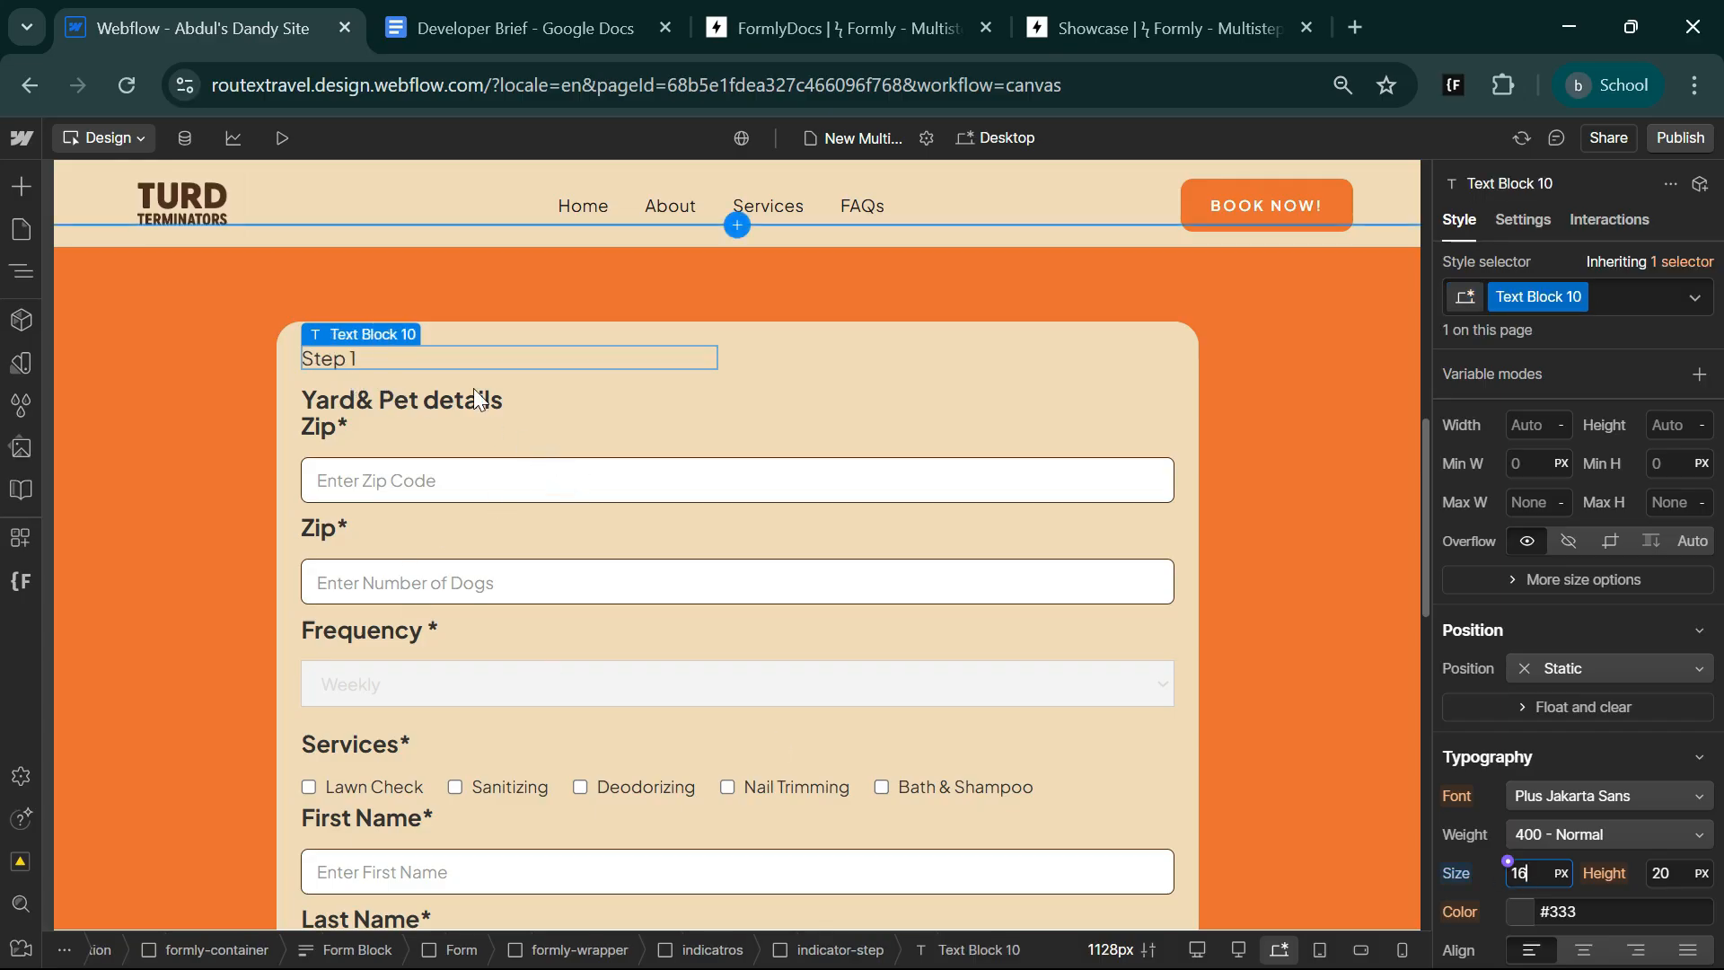
Duplicate the indicator-step block that contains the "Step 1" text and the heading.
left_click(794, 370)
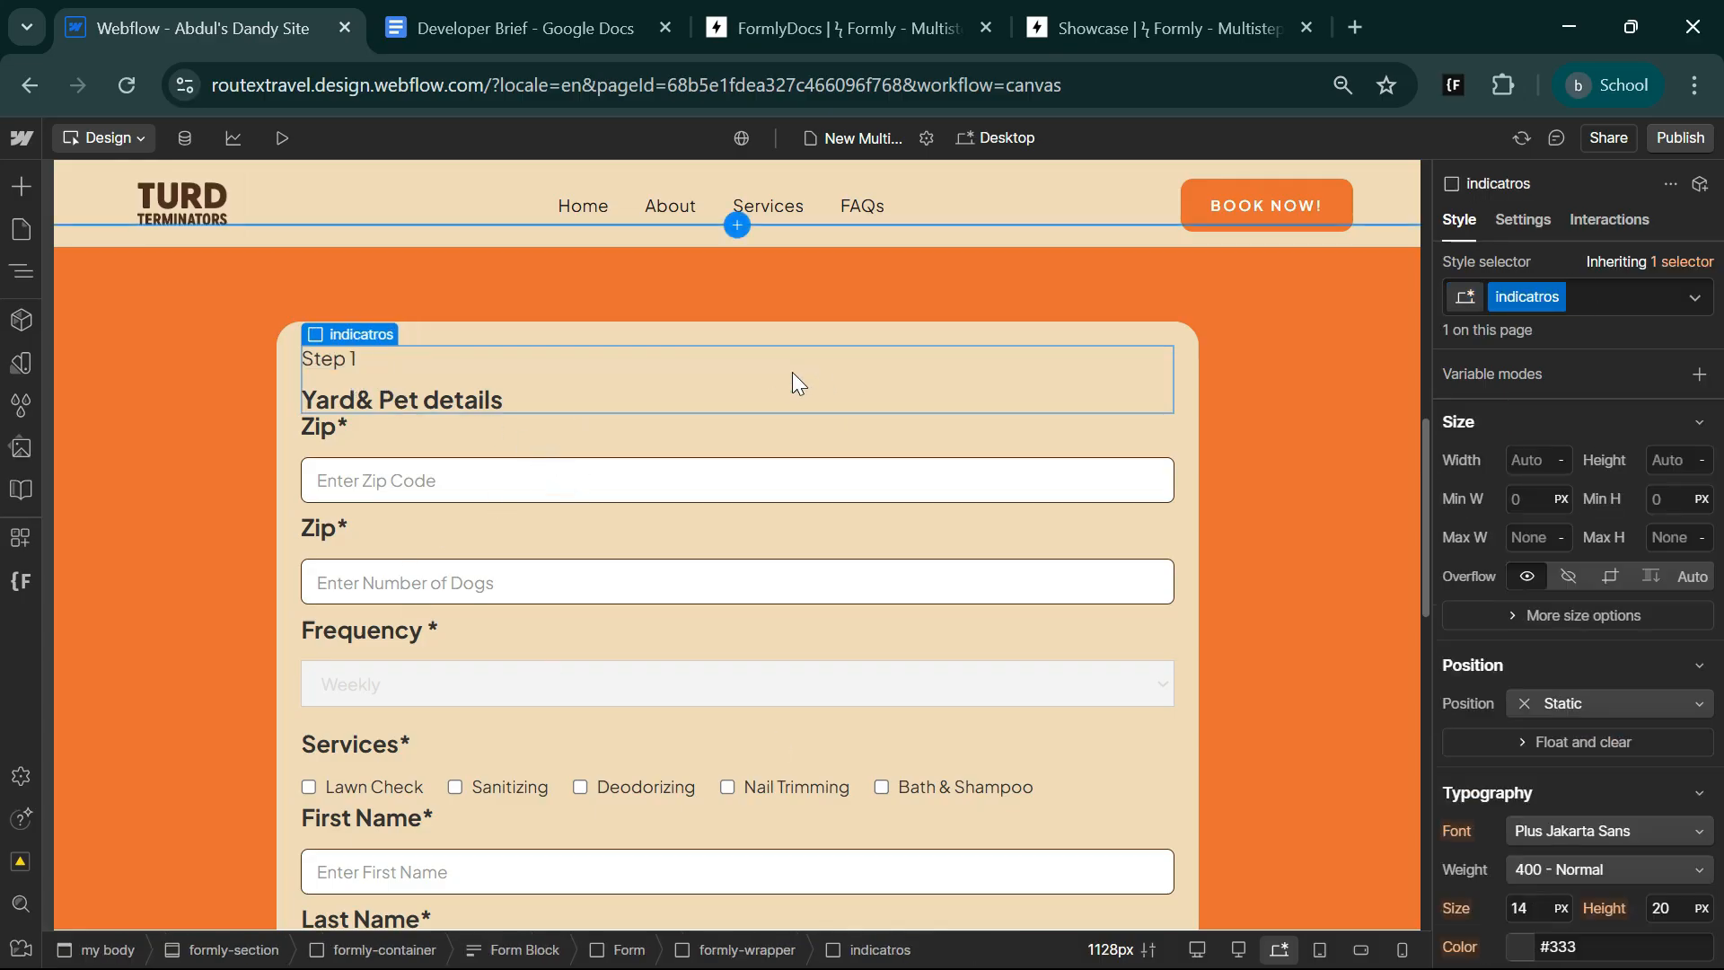
left_click(479, 372)
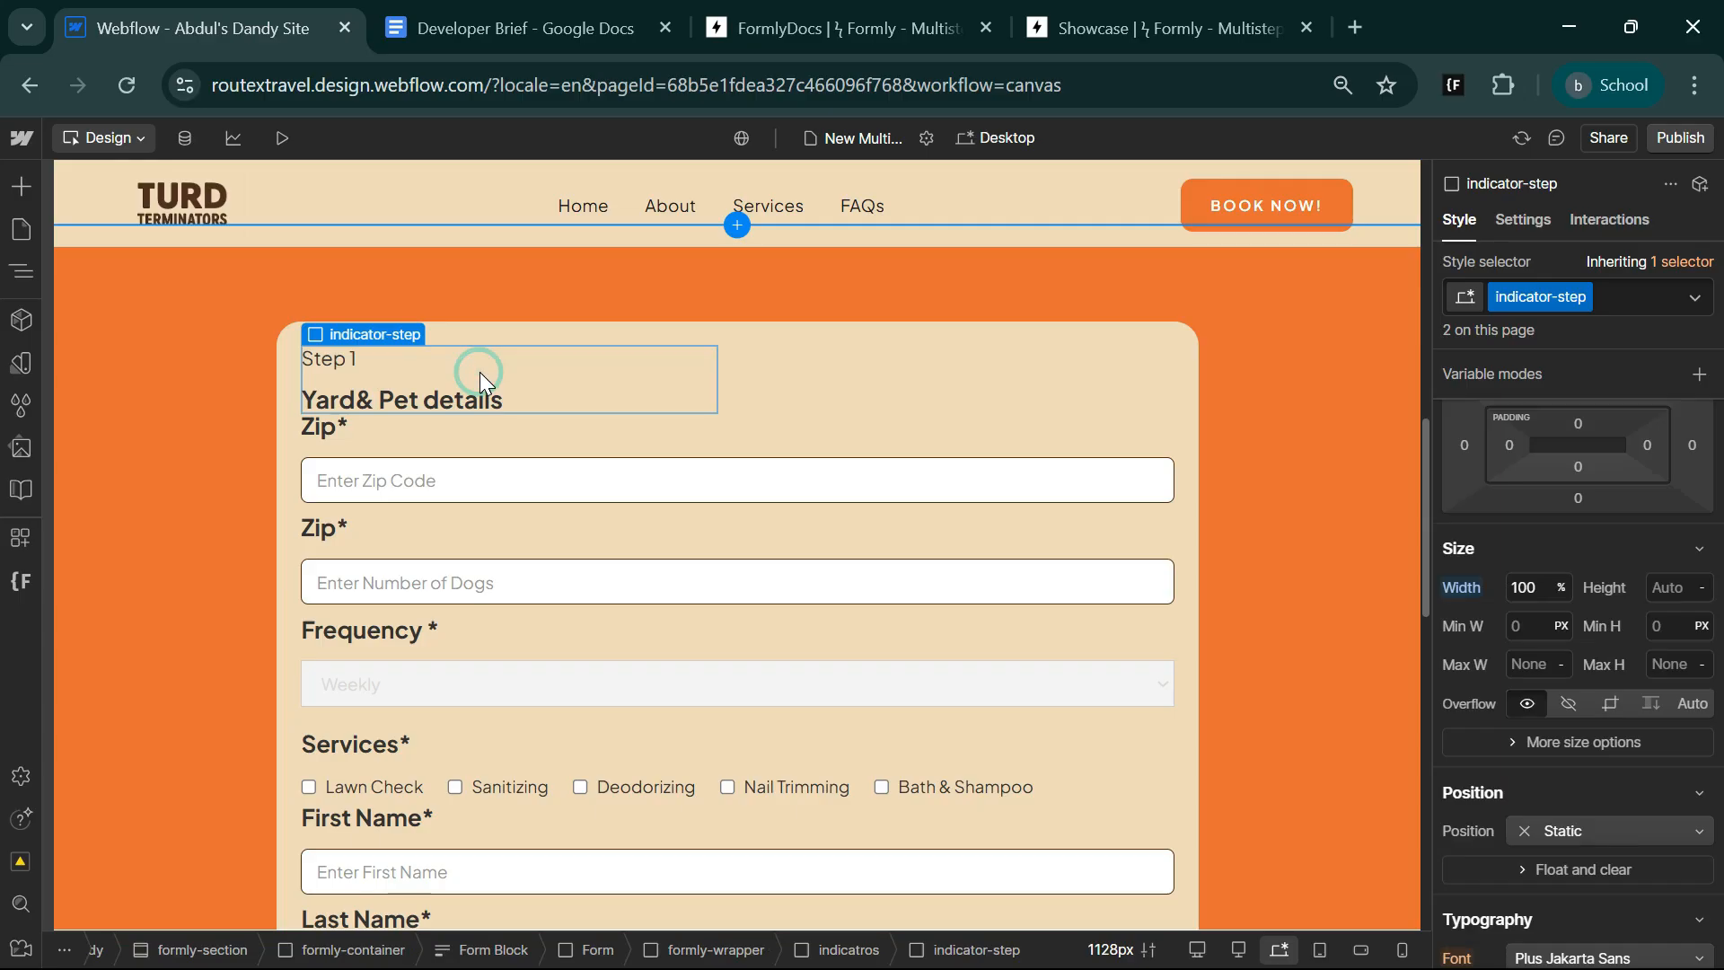
key("ctrl+d")
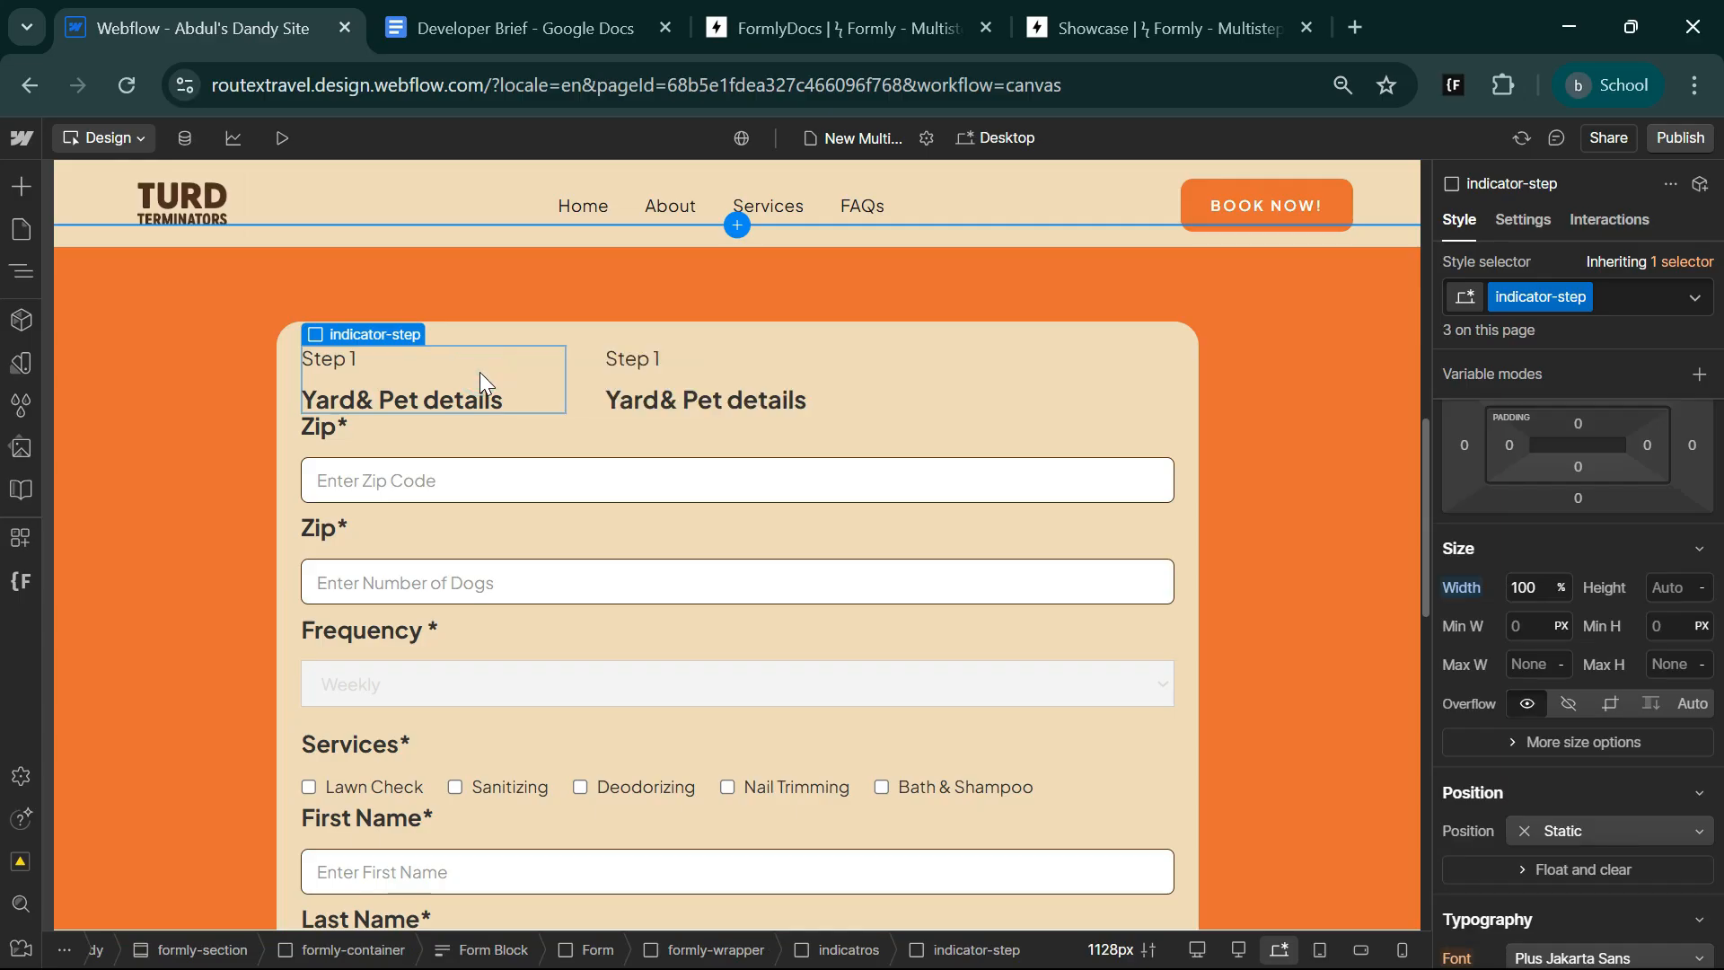
Delete the empty third indicator-step block from the indicatros wrapper.
left_click(1022, 369)
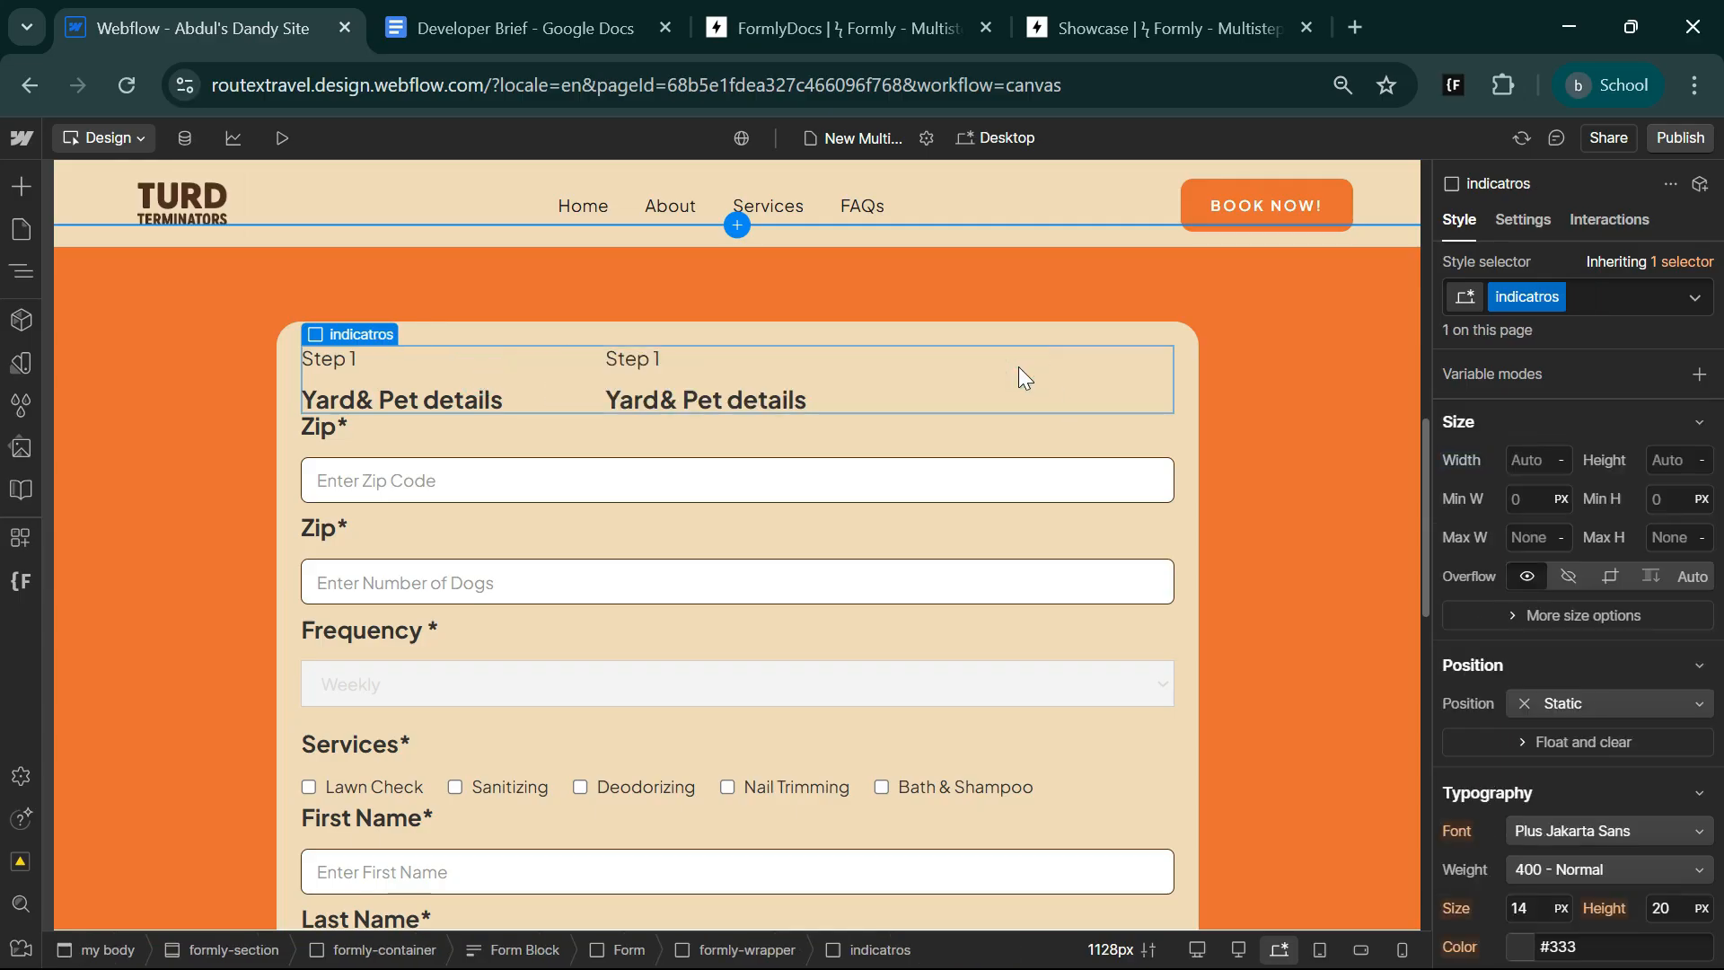
left_click(16, 270)
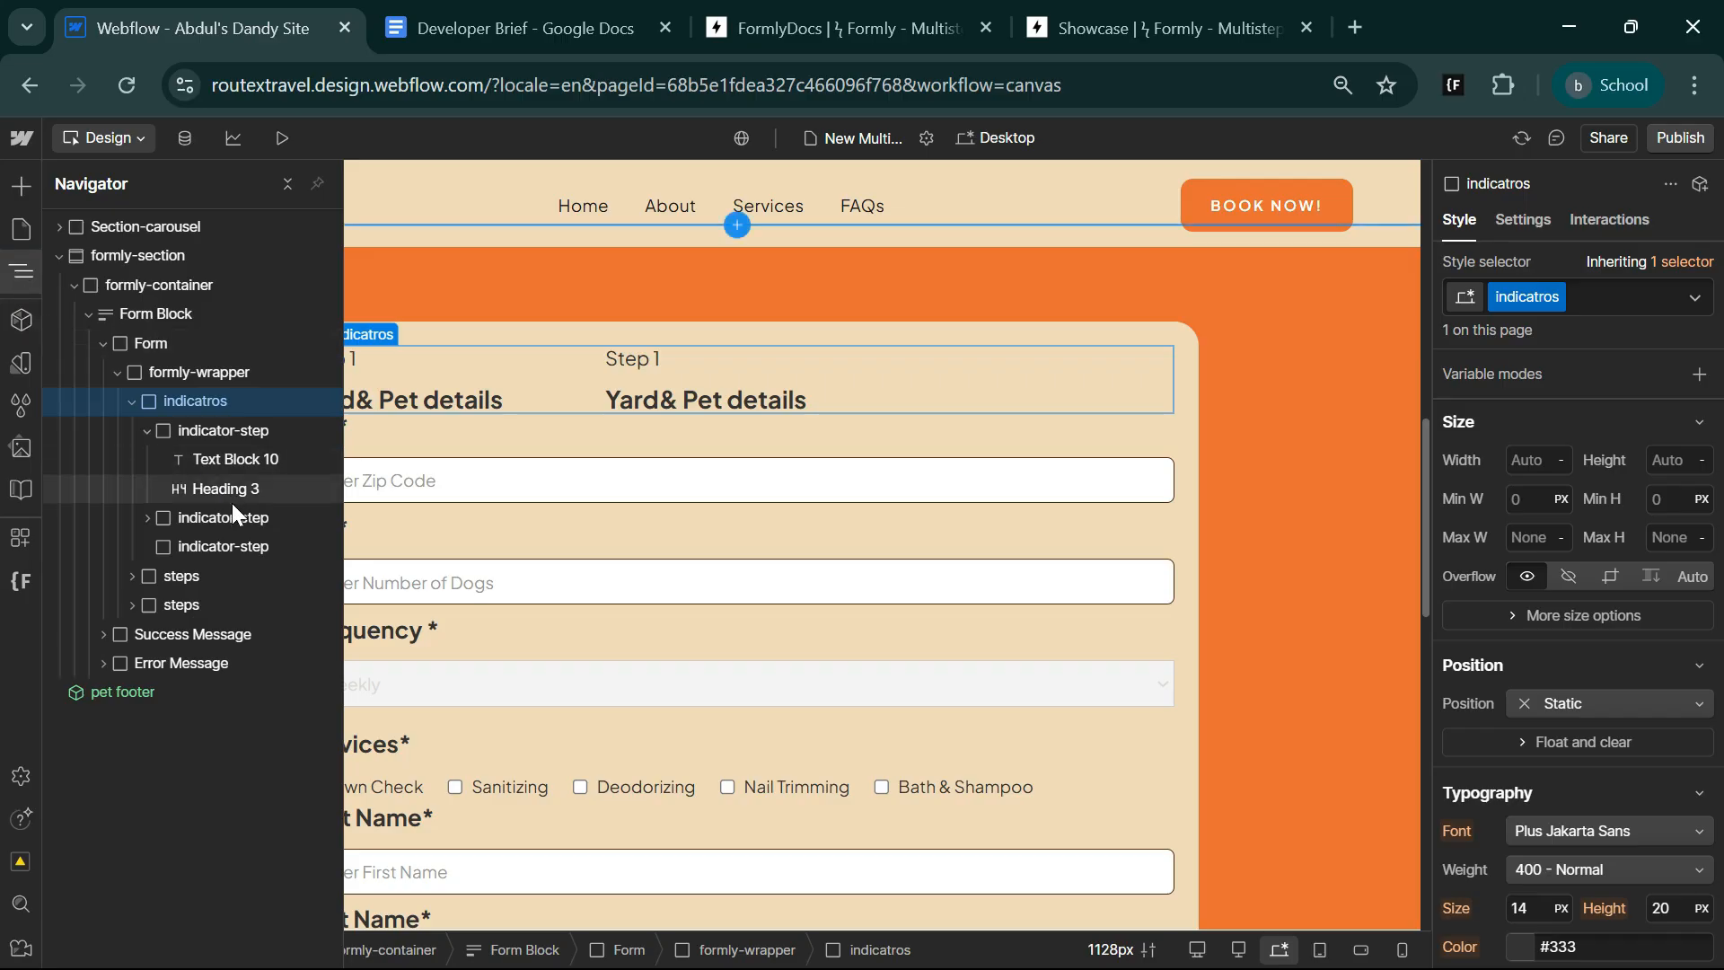
left_click(144, 434)
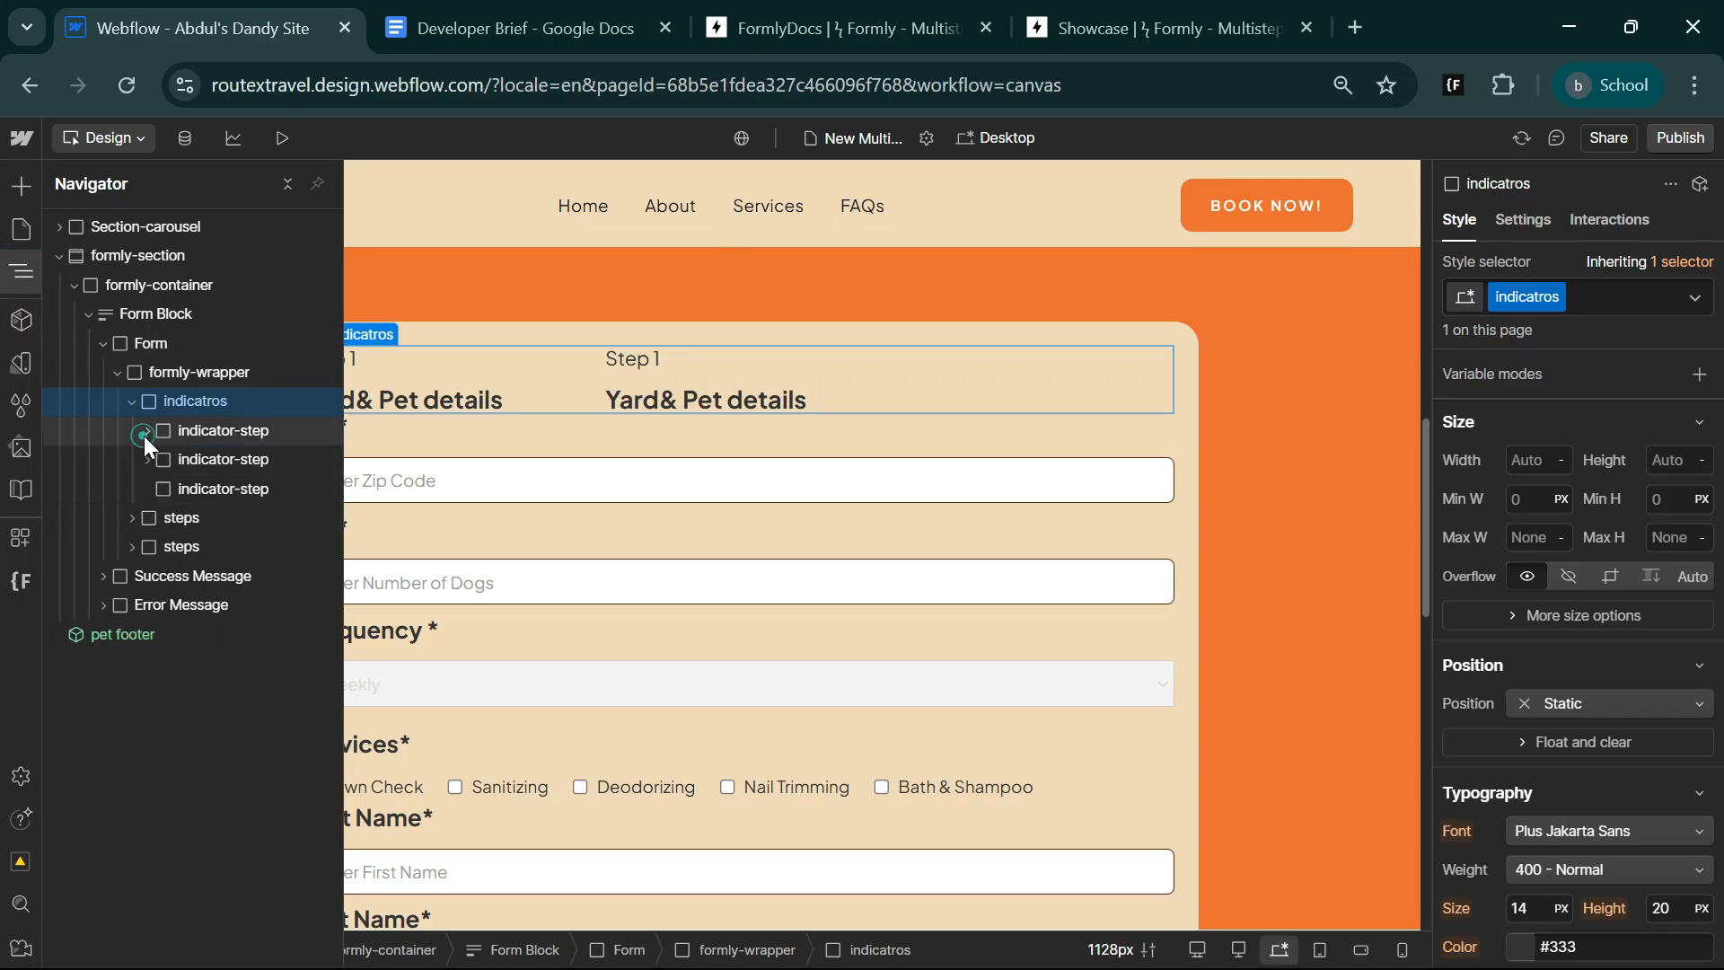
left_click(233, 487)
key("Delete")
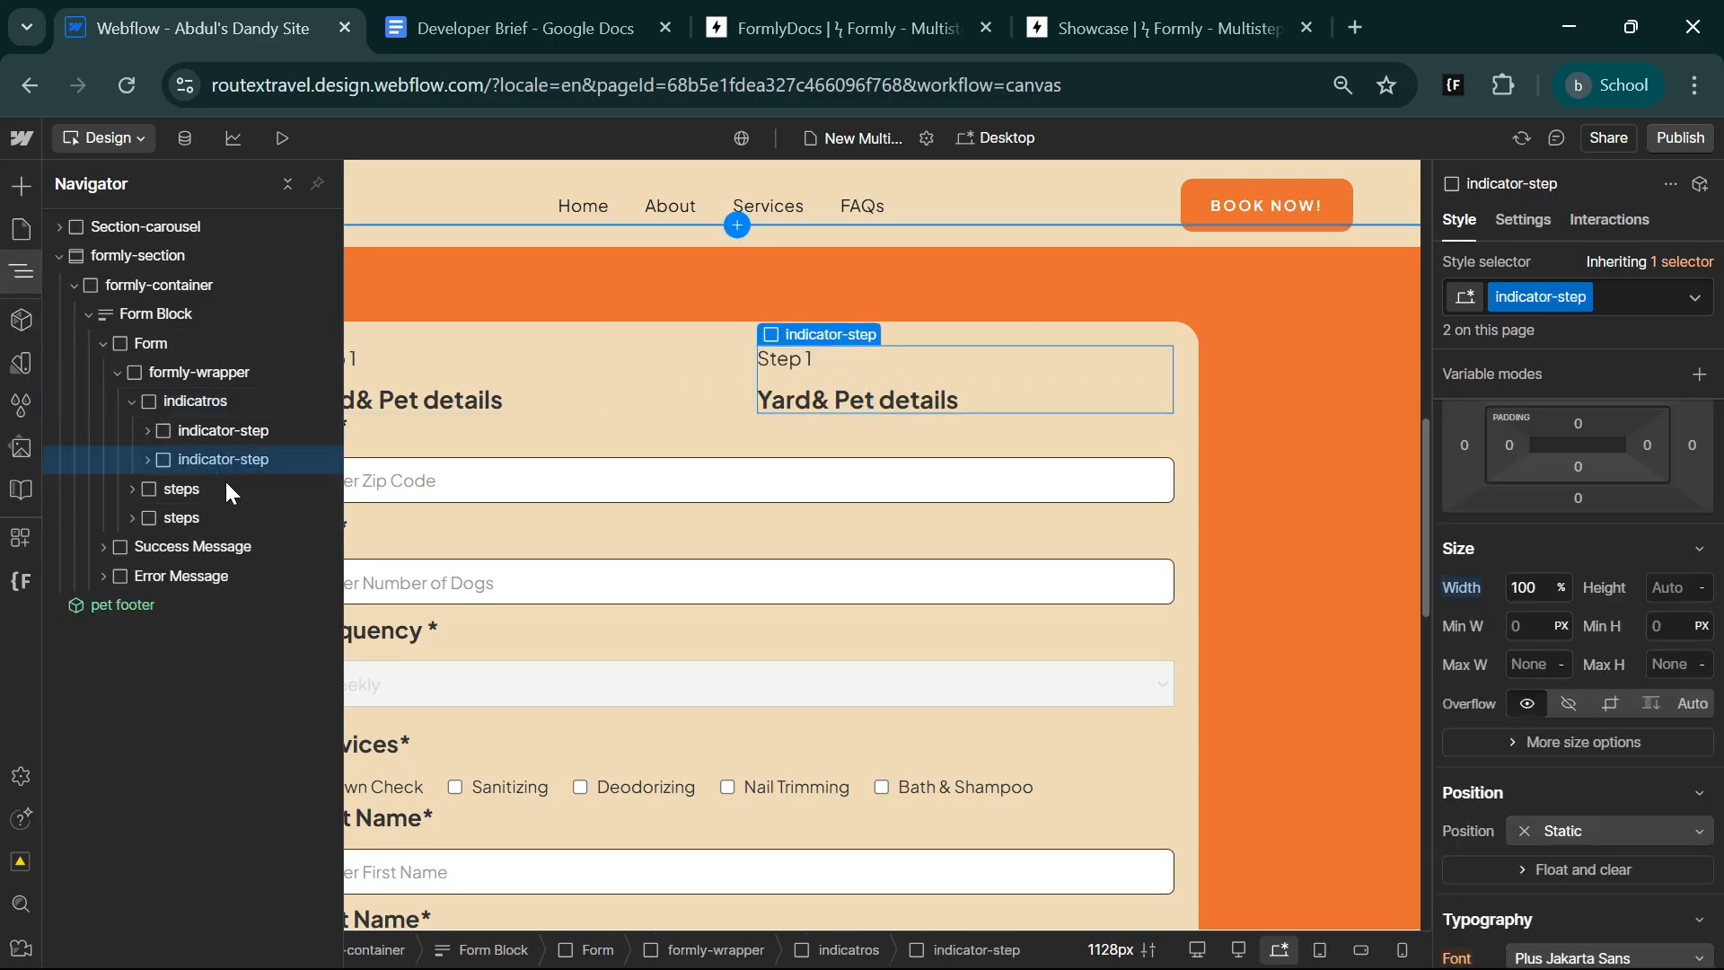
left_click(11, 275)
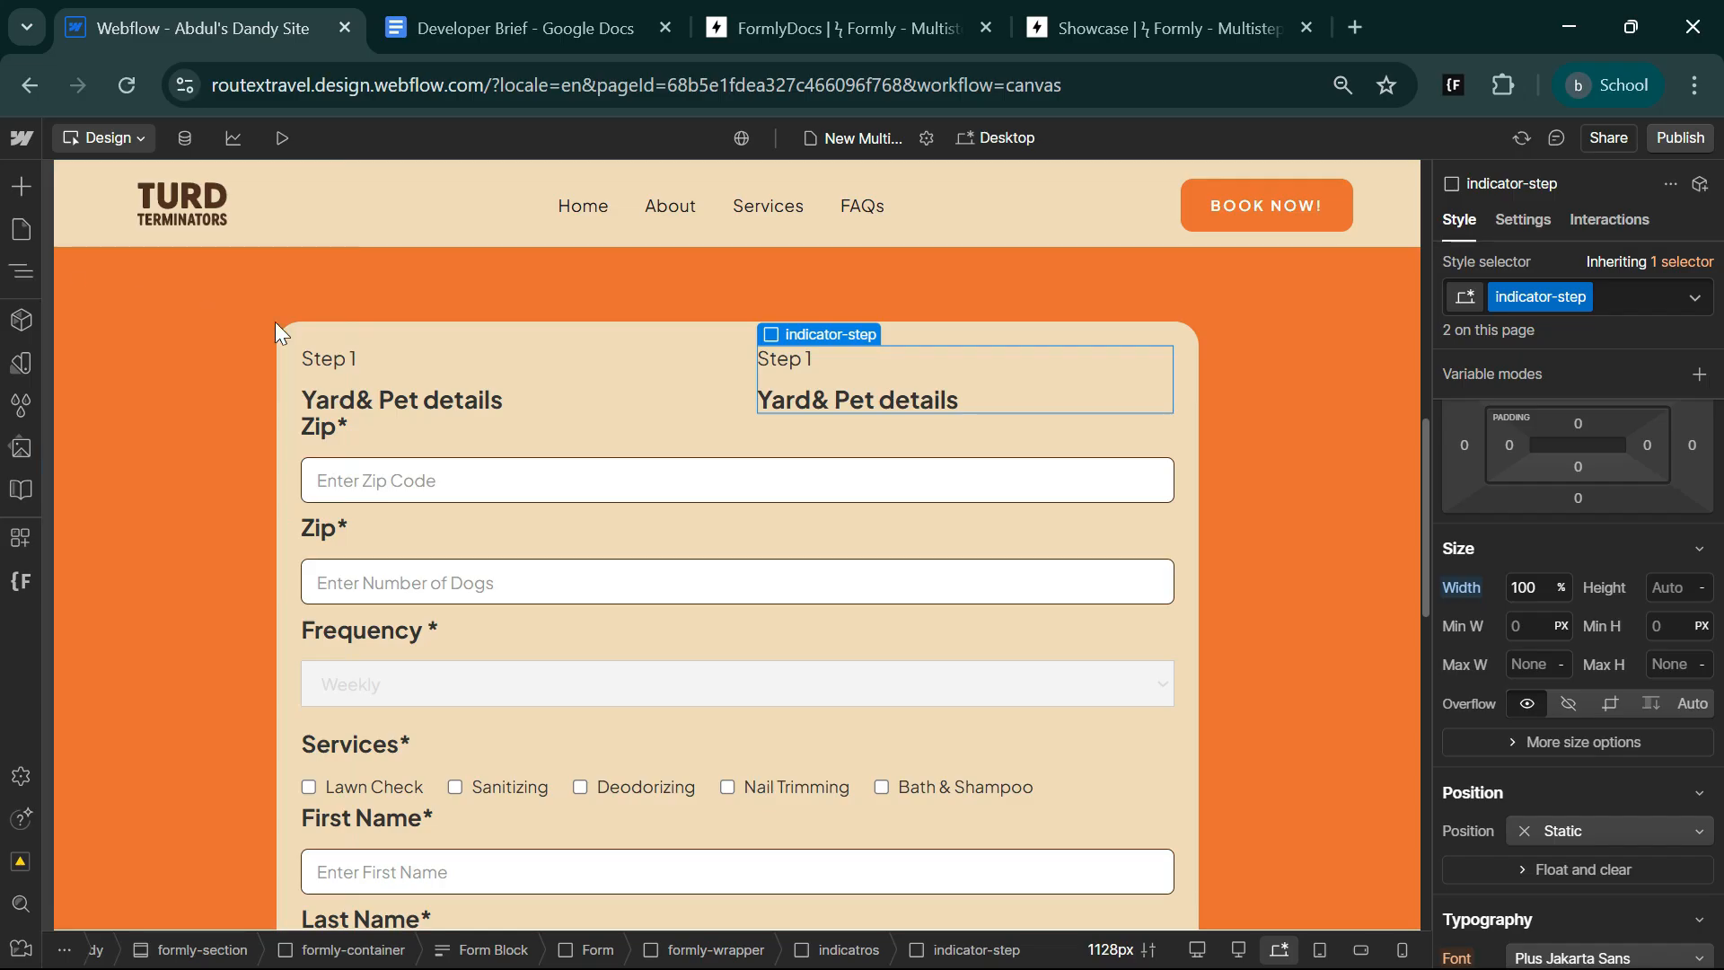
Set the bottom padding of the indicator-step class to 18 px.
left_click(1578, 474)
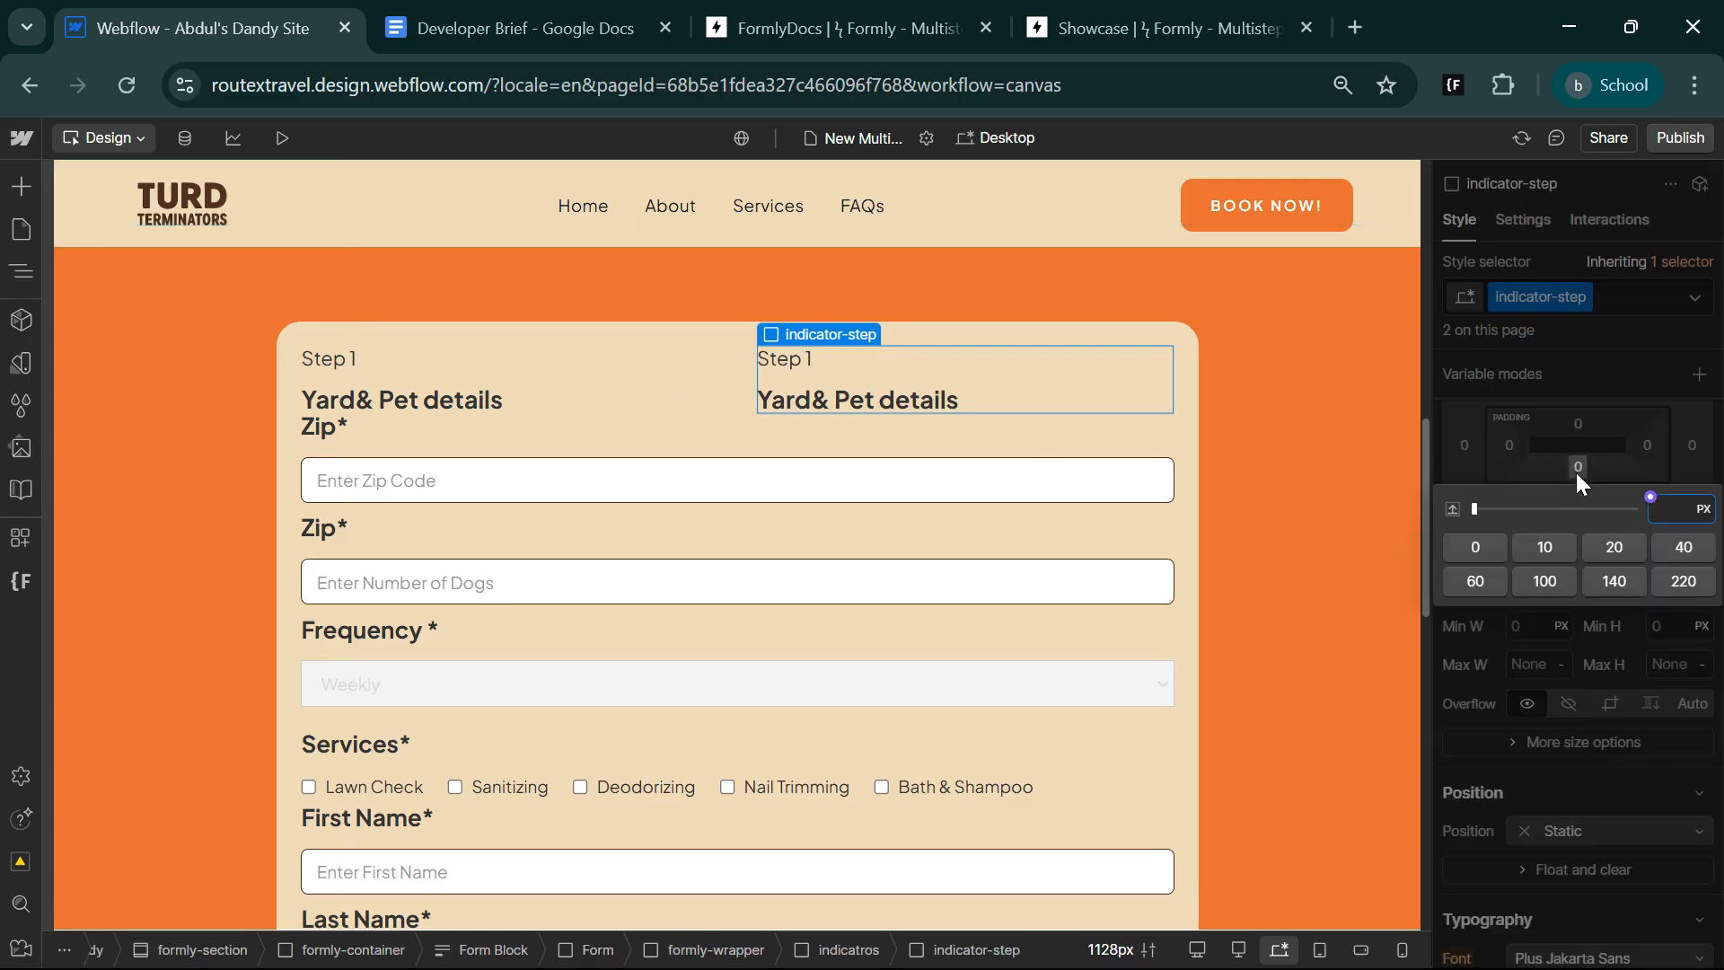
type("18")
key("Return")
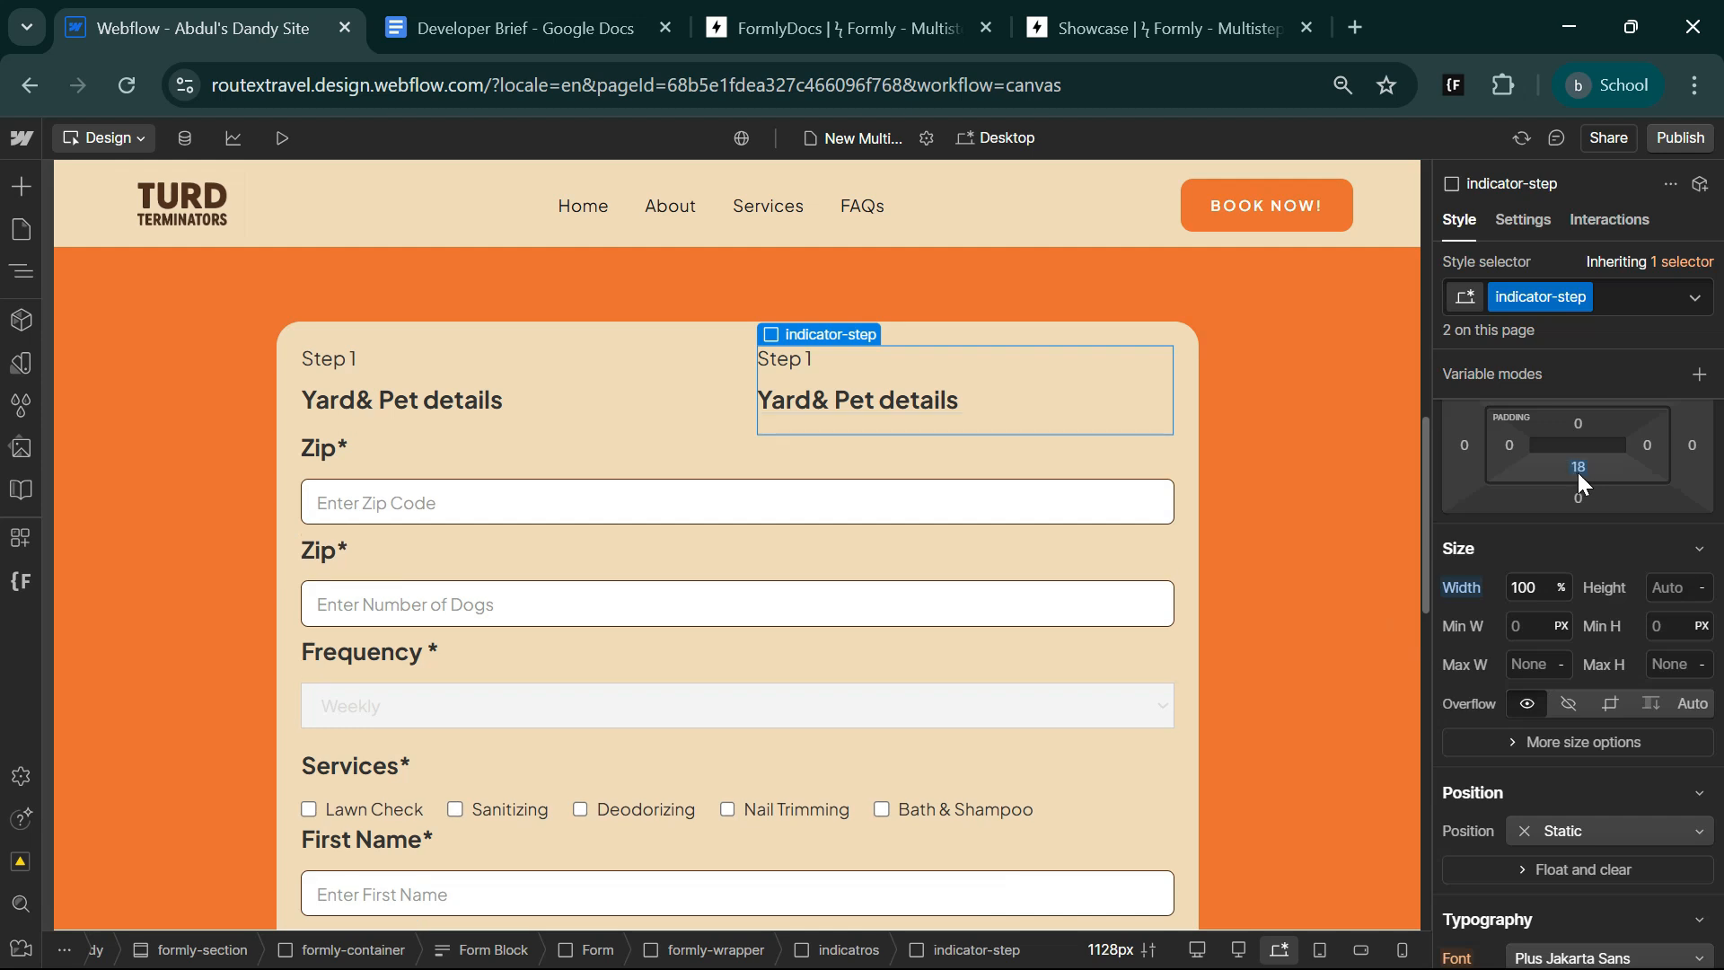
Give the indicator-step class a solid bottom border 2 px wide in the brown colour variable.
scroll(1602, 794, "down", 7)
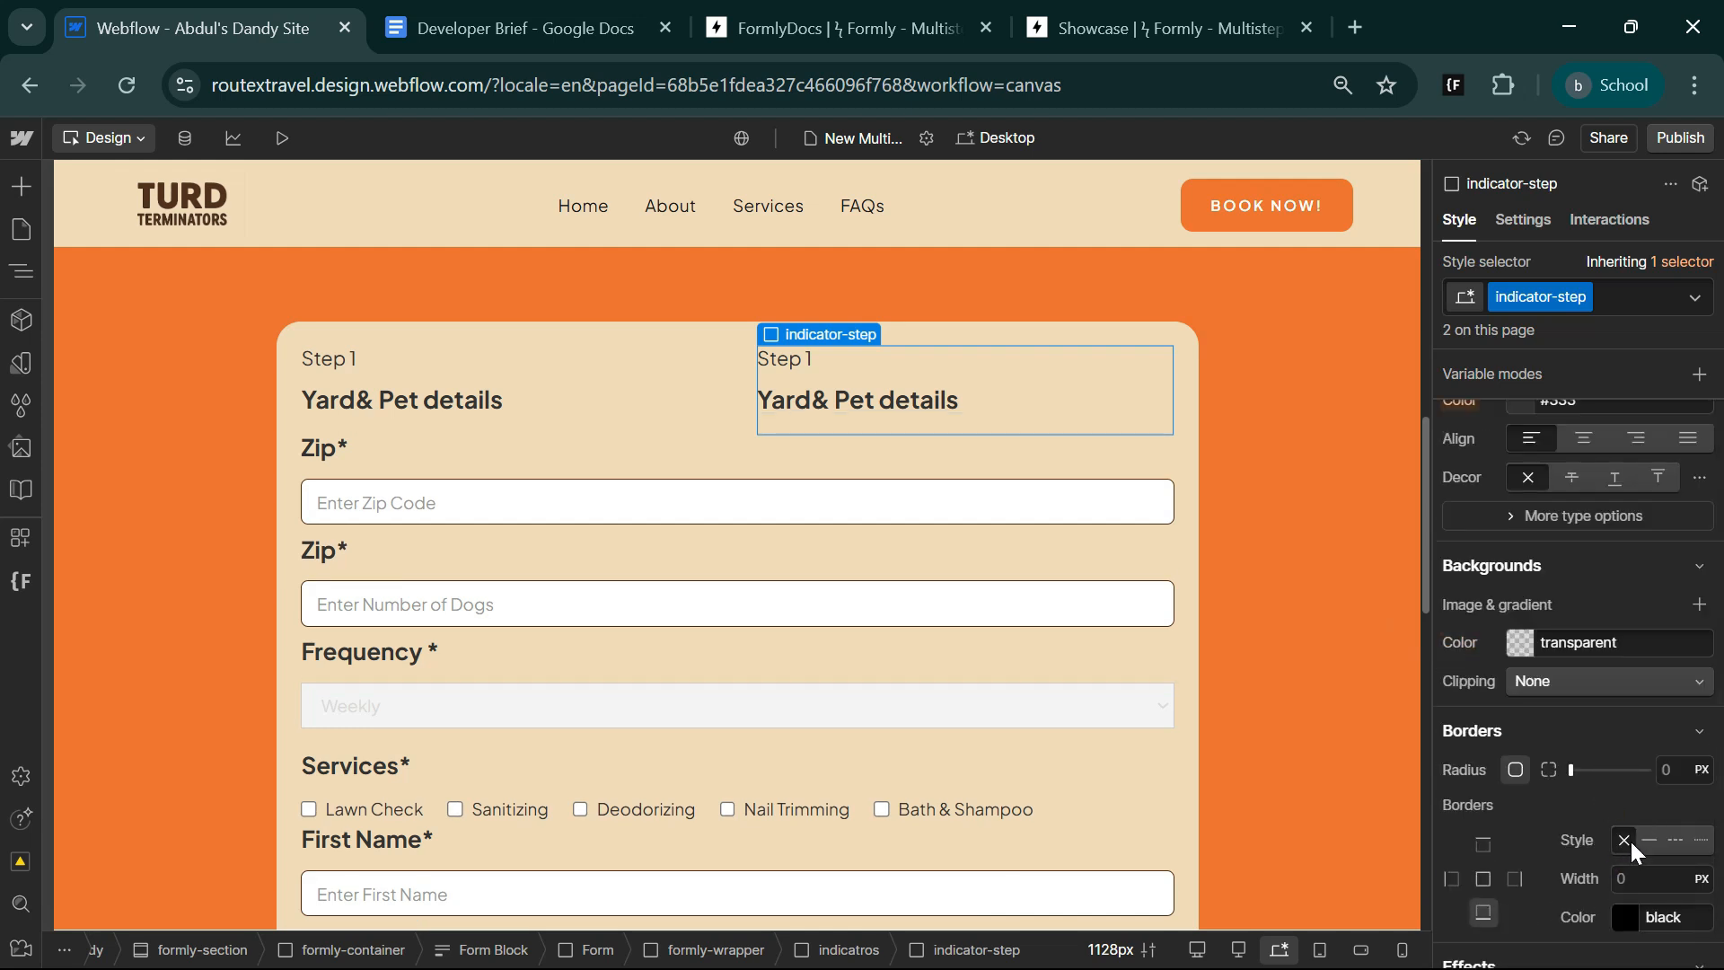
left_click(1656, 837)
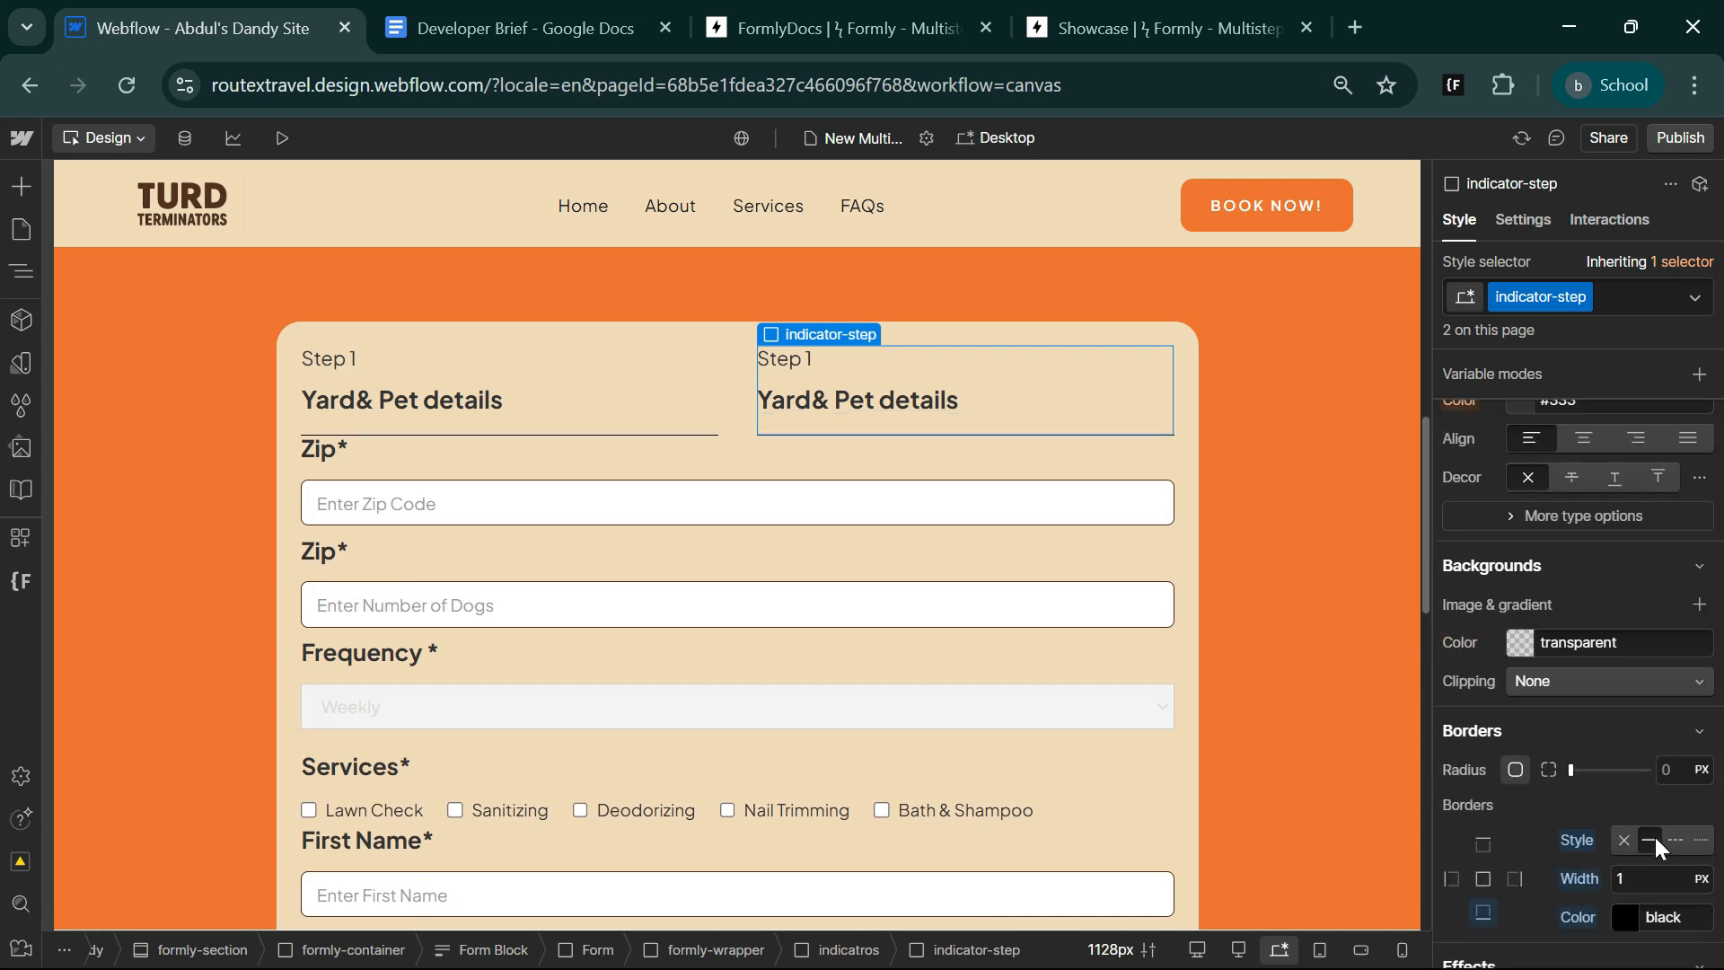
left_click(1623, 915)
scroll(1532, 637, "down", 1)
left_click(1531, 629)
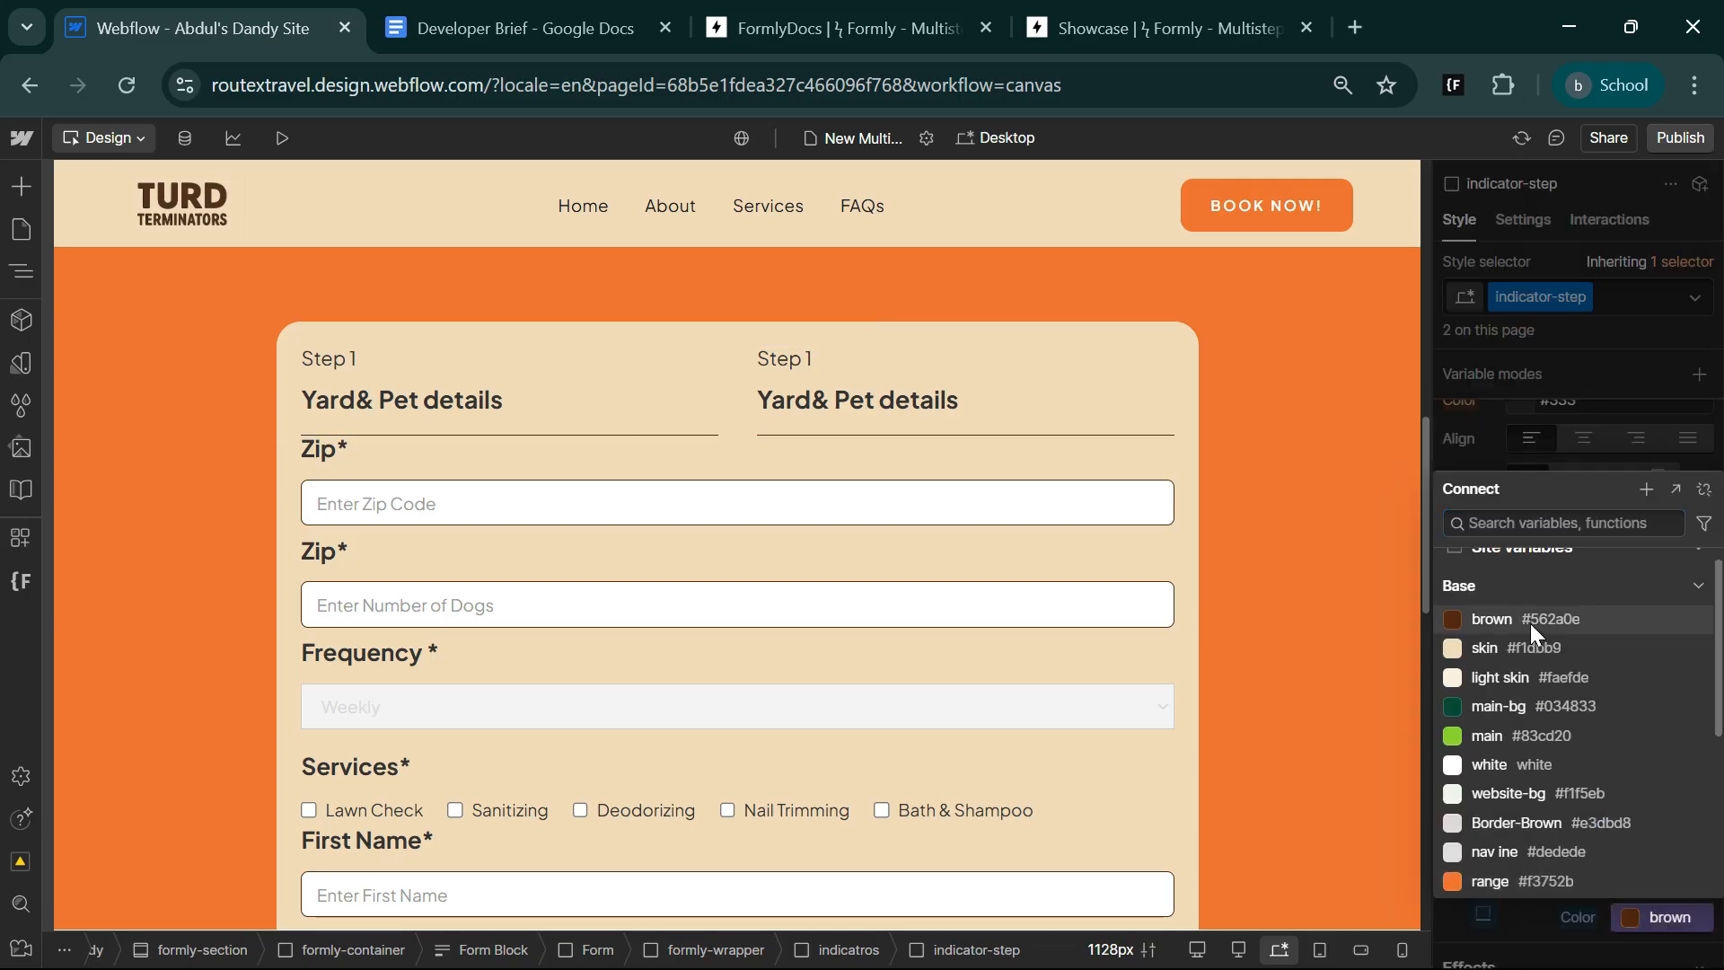
left_click(1639, 878)
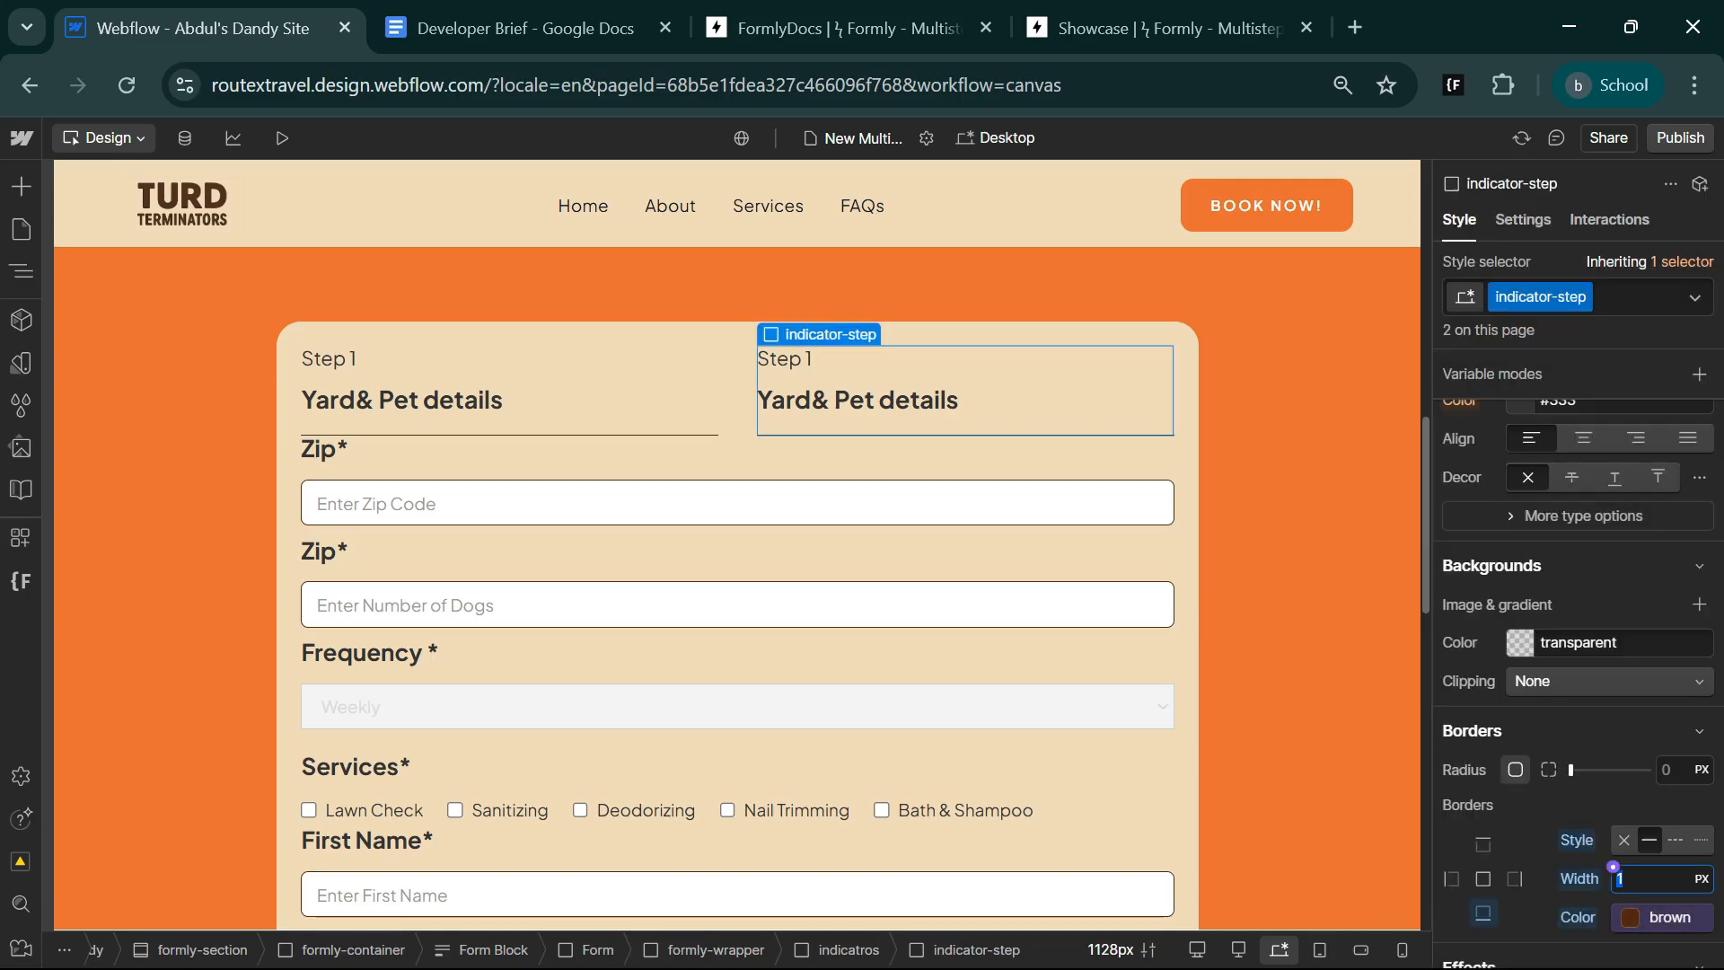
type("2")
Set the bottom padding of the indicator-step class to 10 px.
scroll(1632, 881, "up", 5)
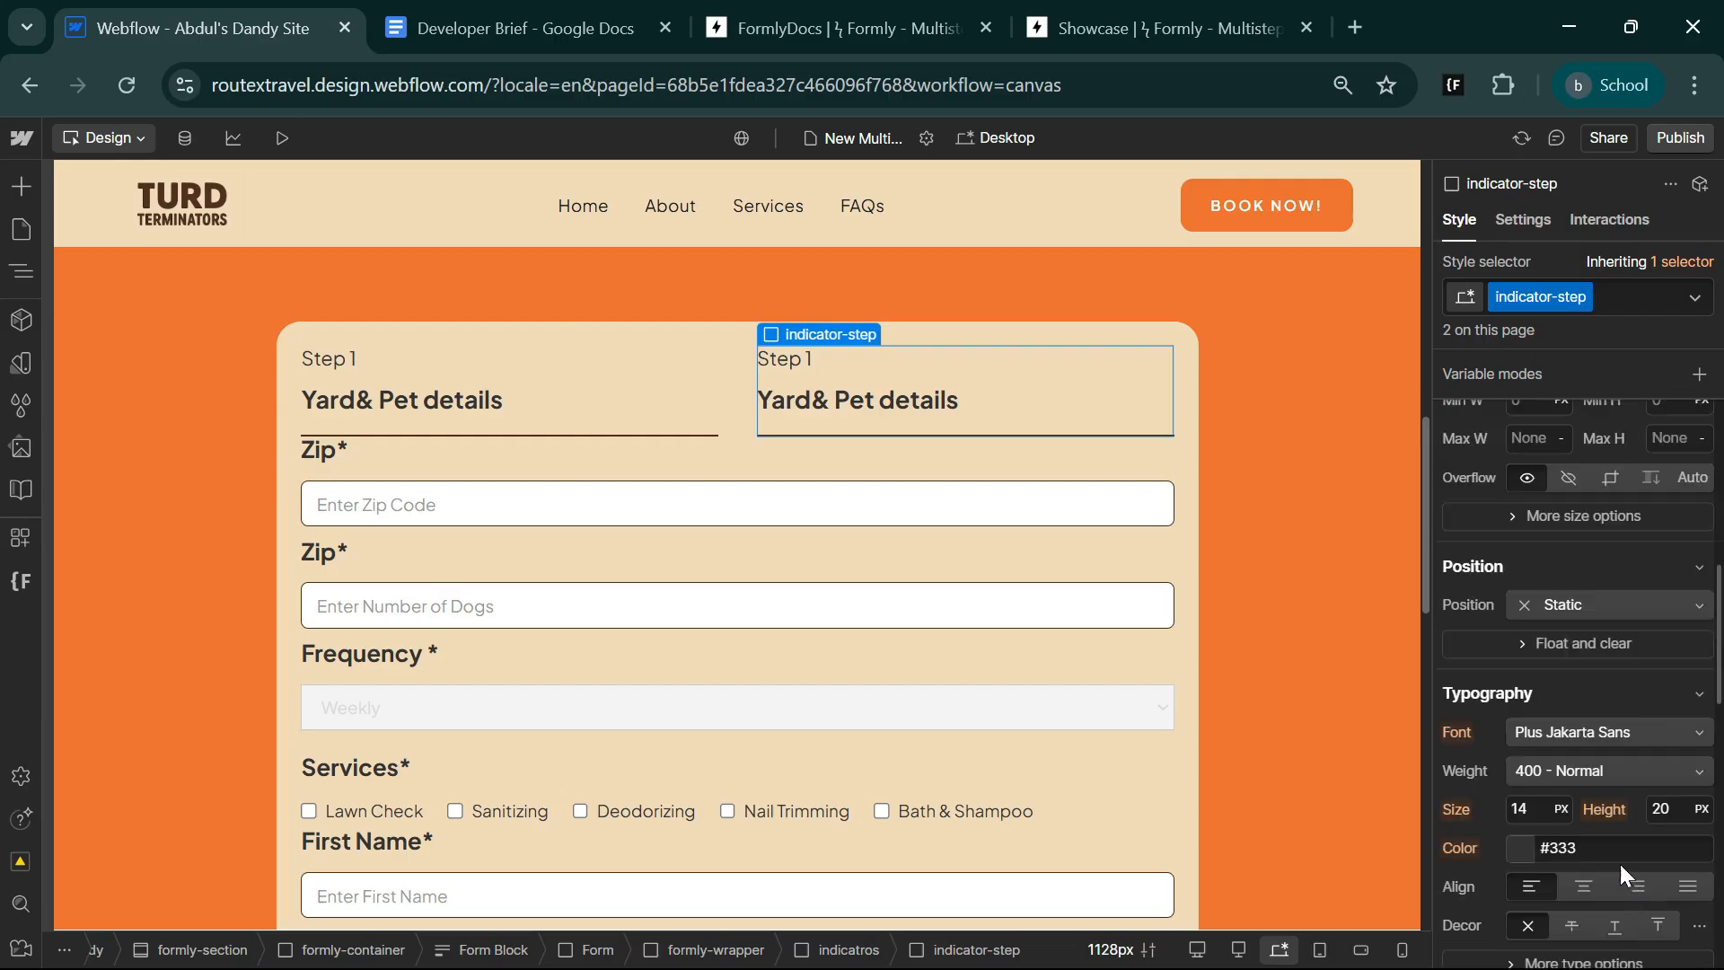
scroll(1596, 828, "up", 4)
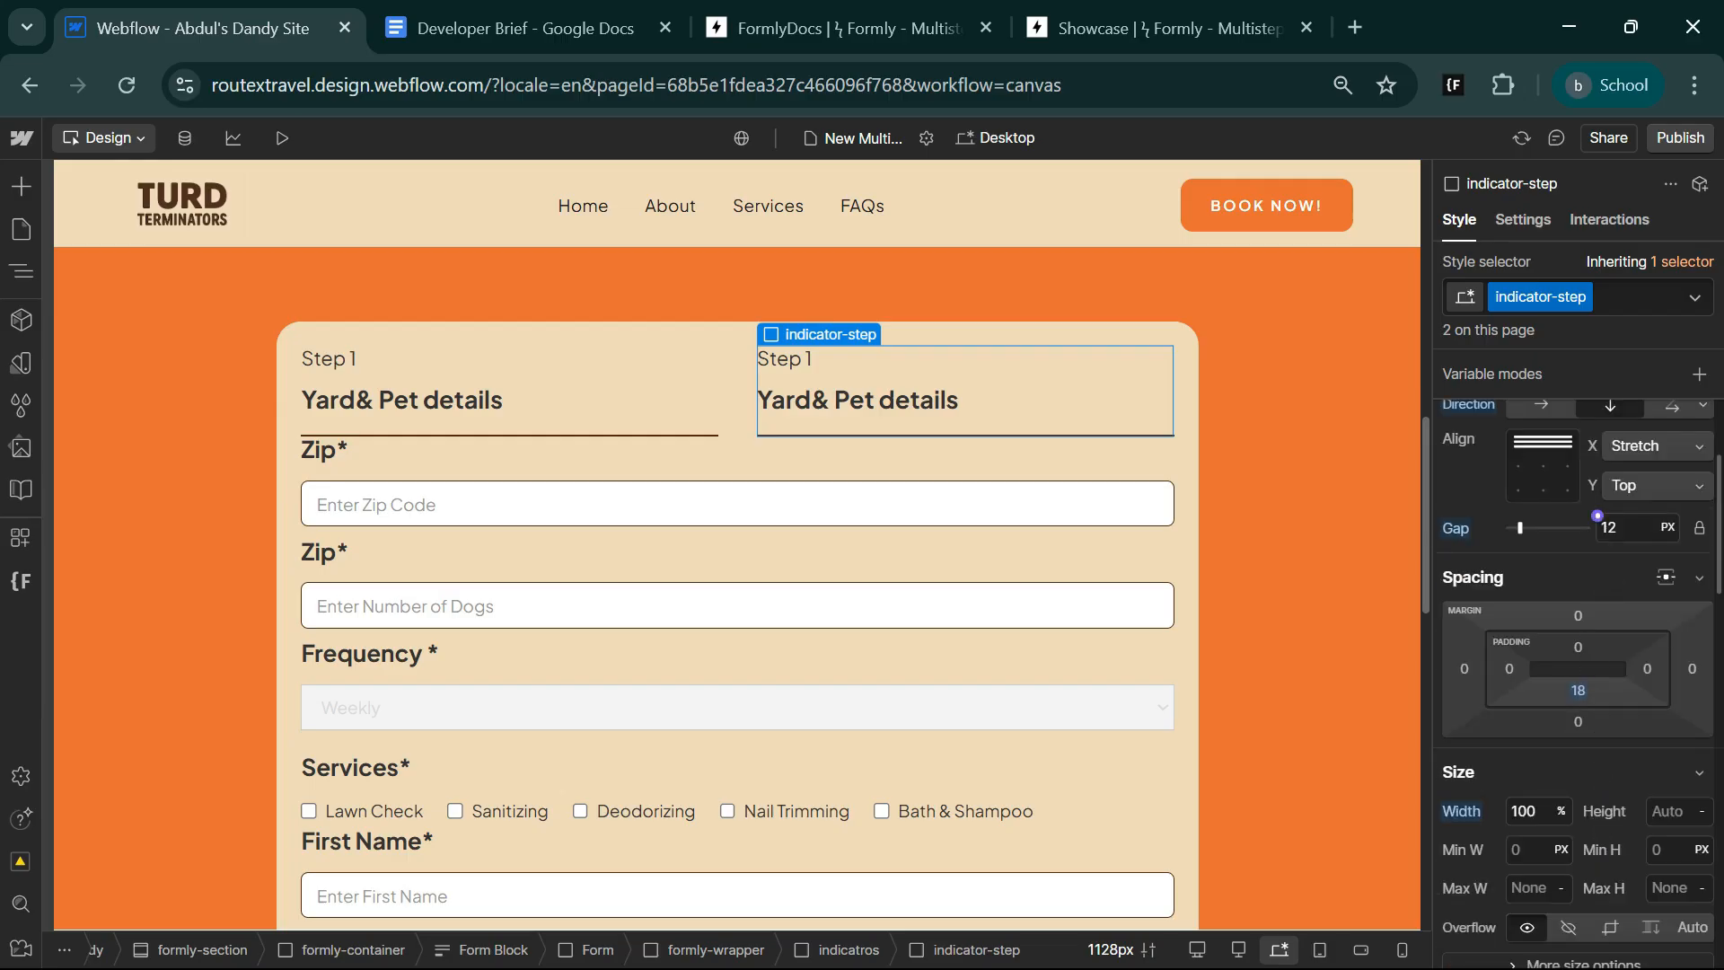
scroll(1578, 691, "up", 3)
scroll(1578, 692, "down", 3)
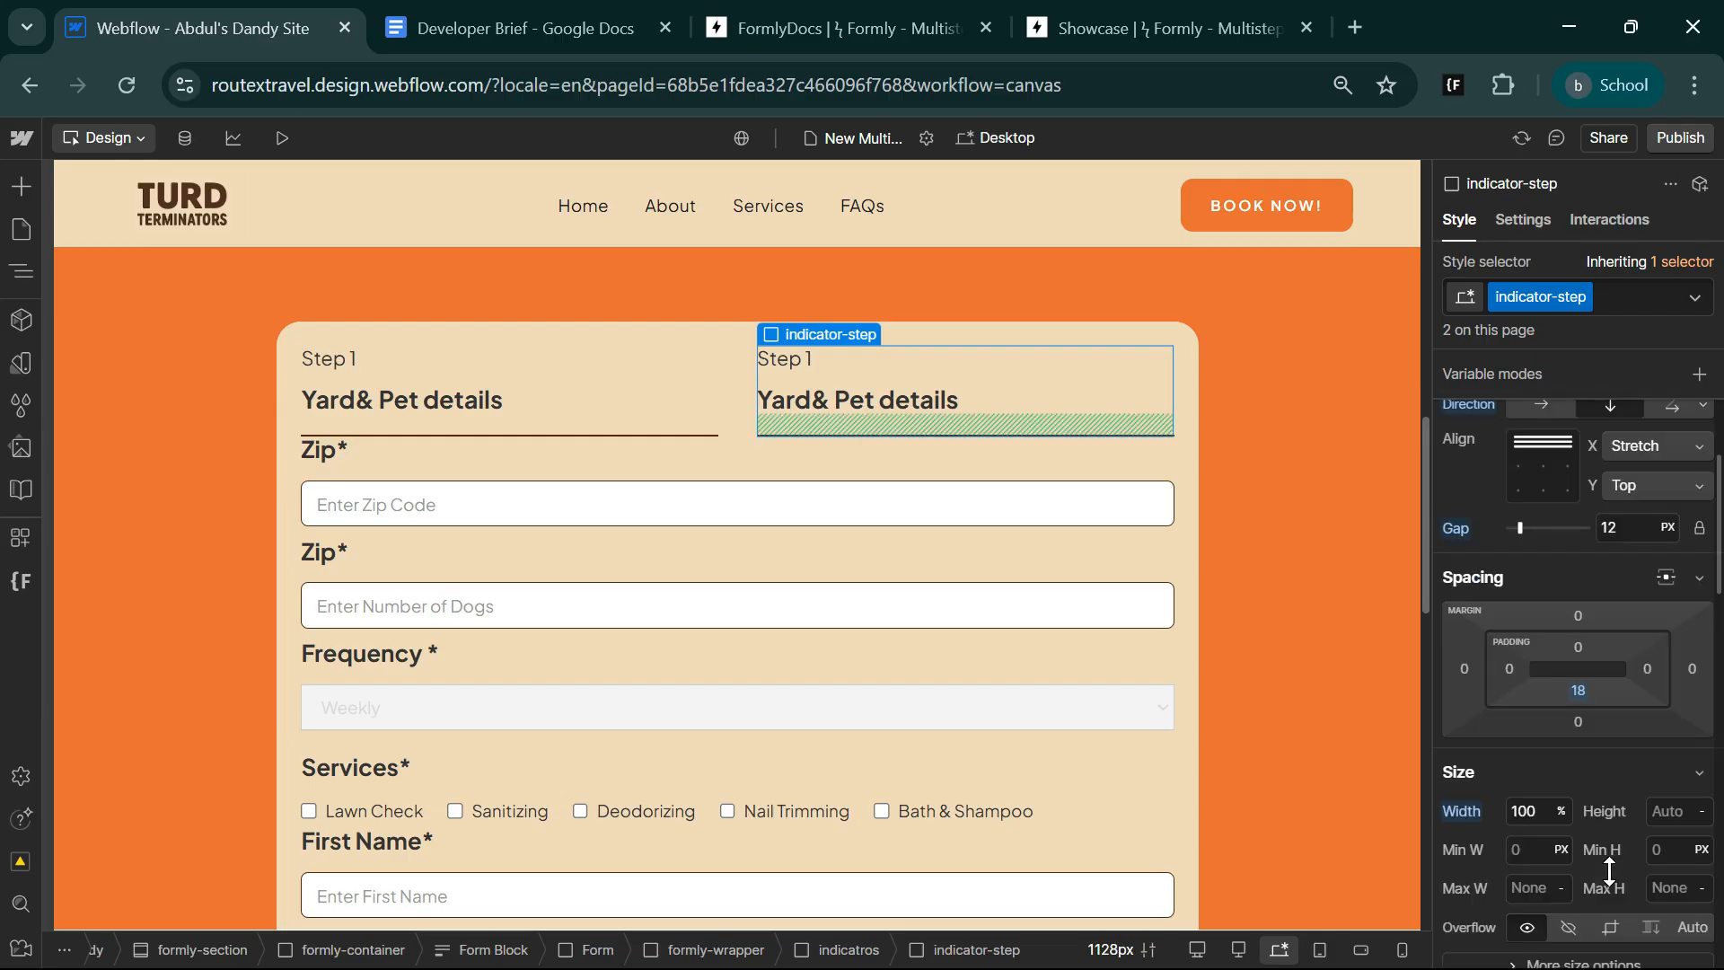
left_click(1578, 692)
left_click(1555, 773)
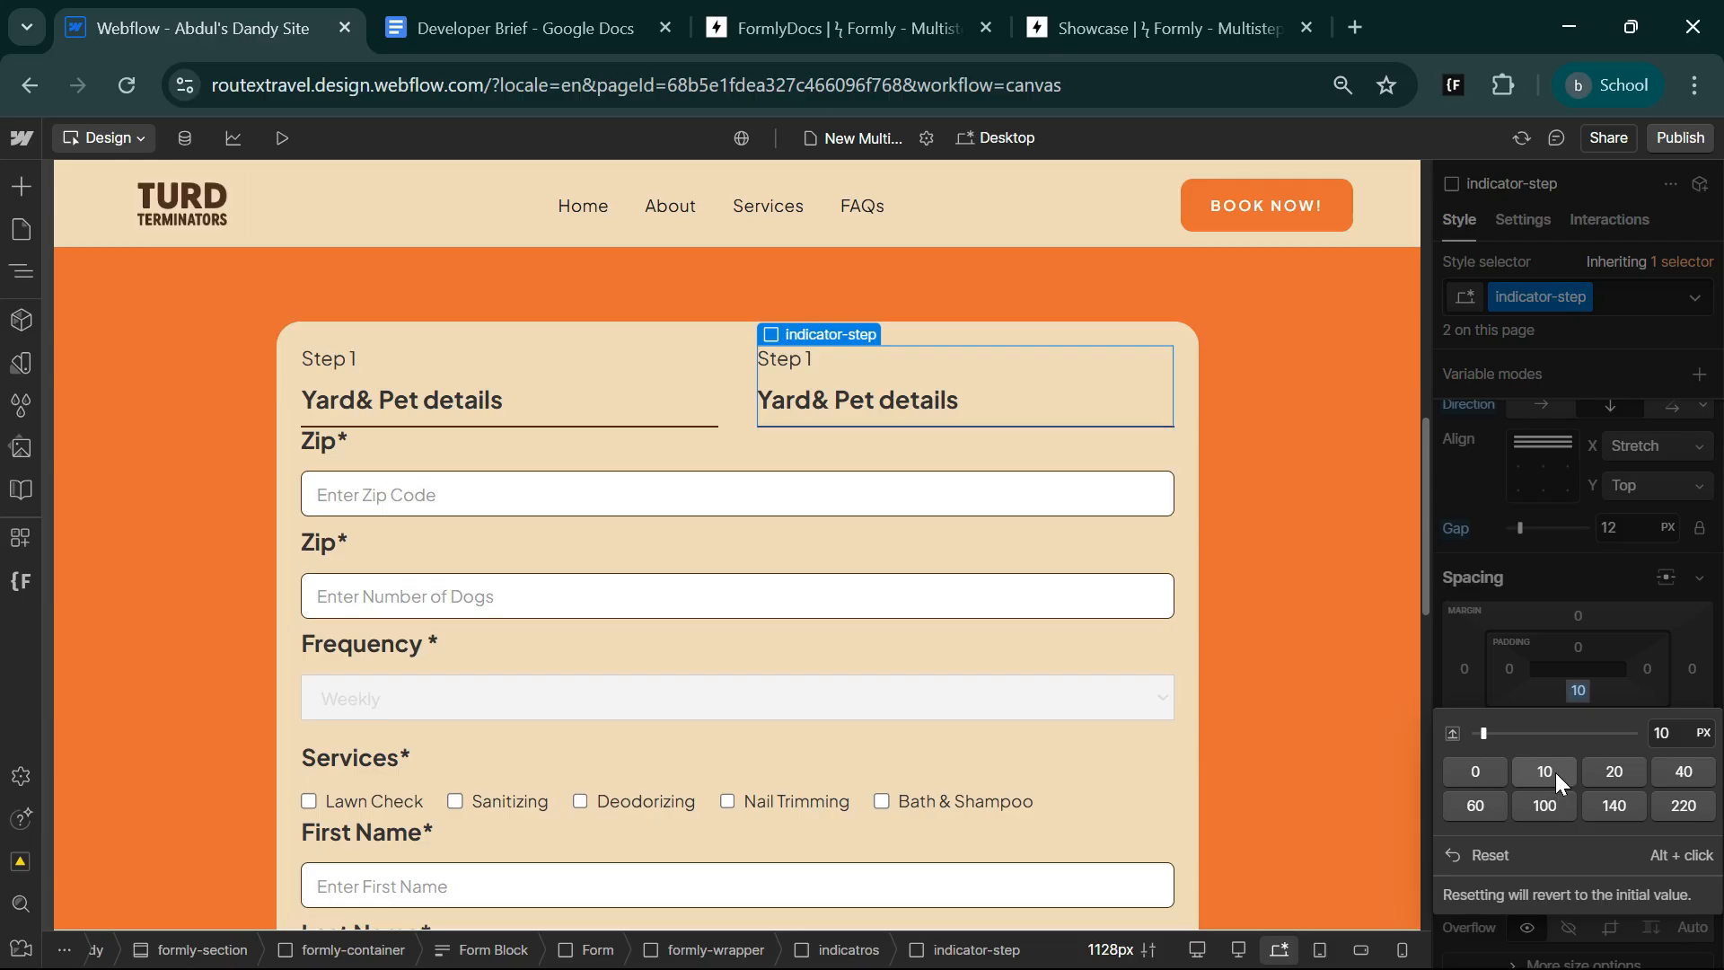
Give the indicatros wrapper a bottom margin of 40 px.
left_click(837, 950)
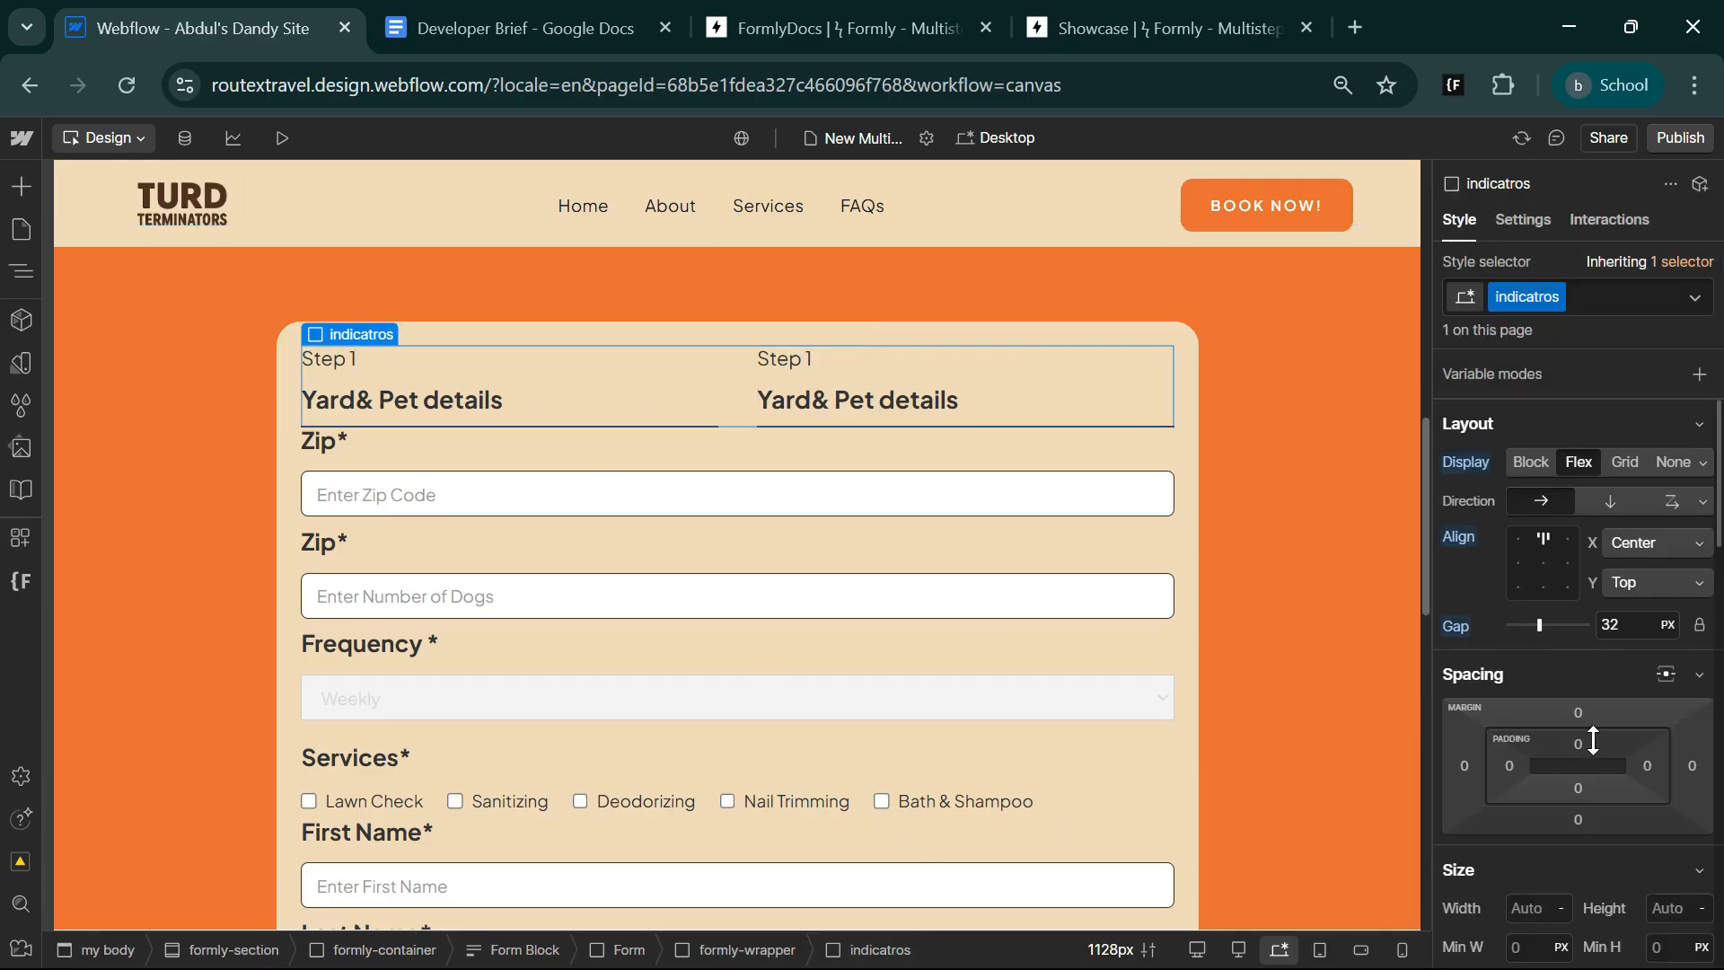
left_click(1578, 819)
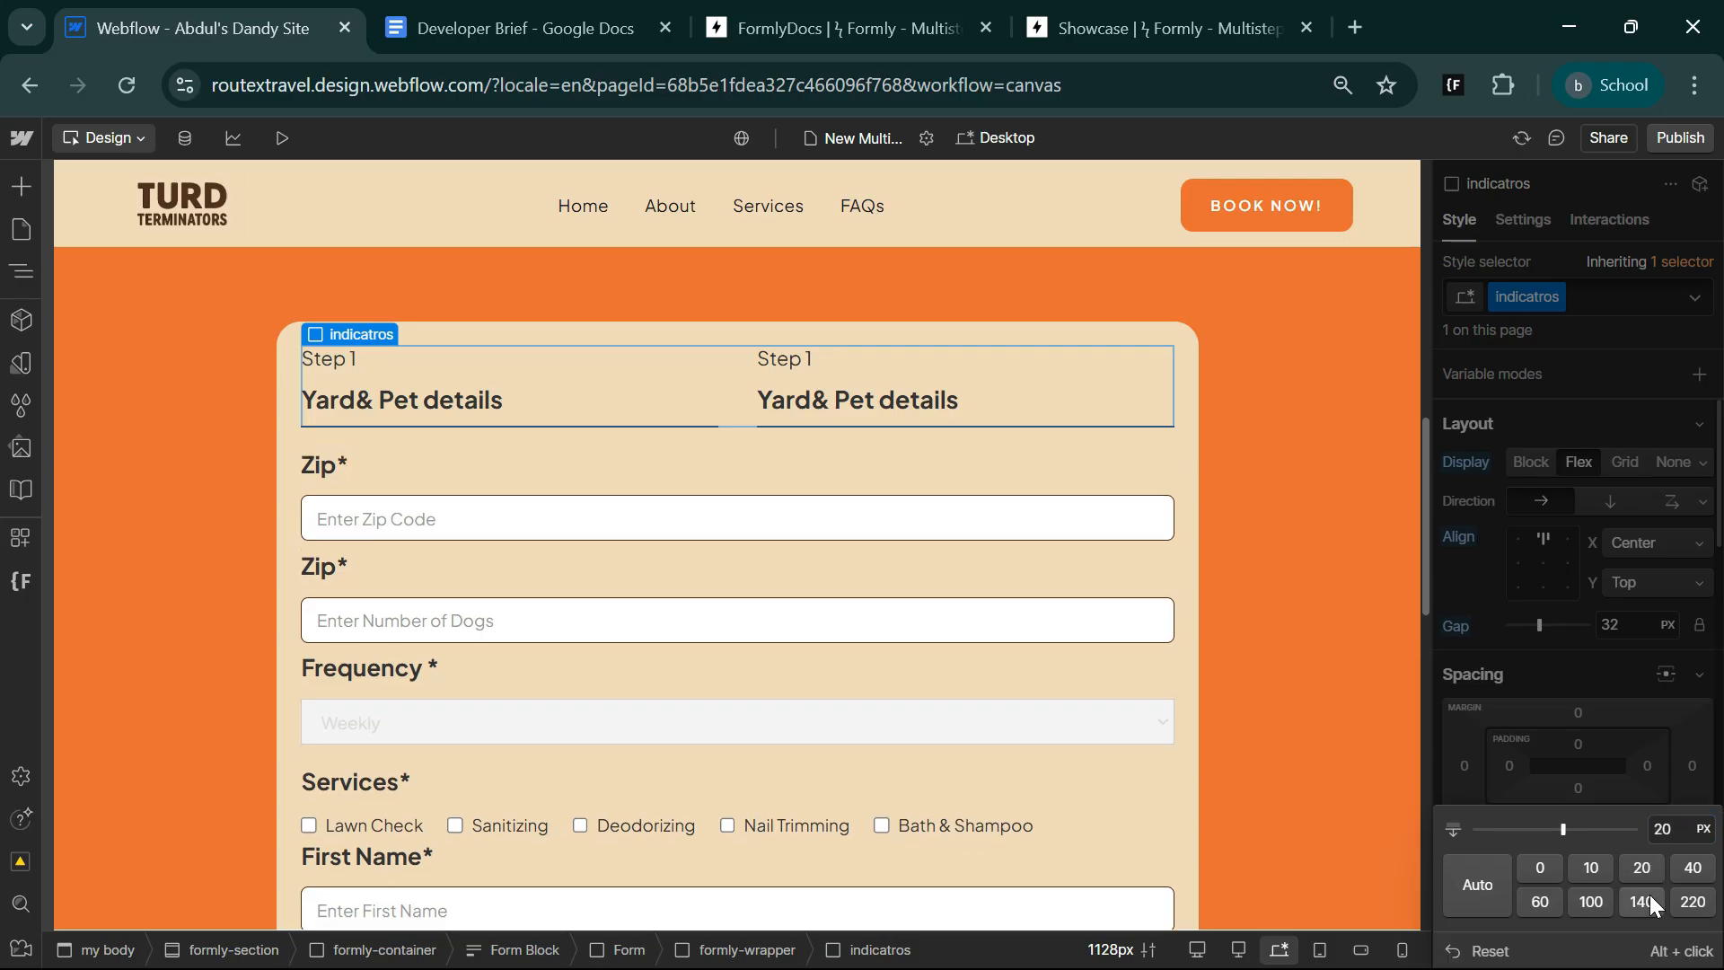
left_click(1691, 871)
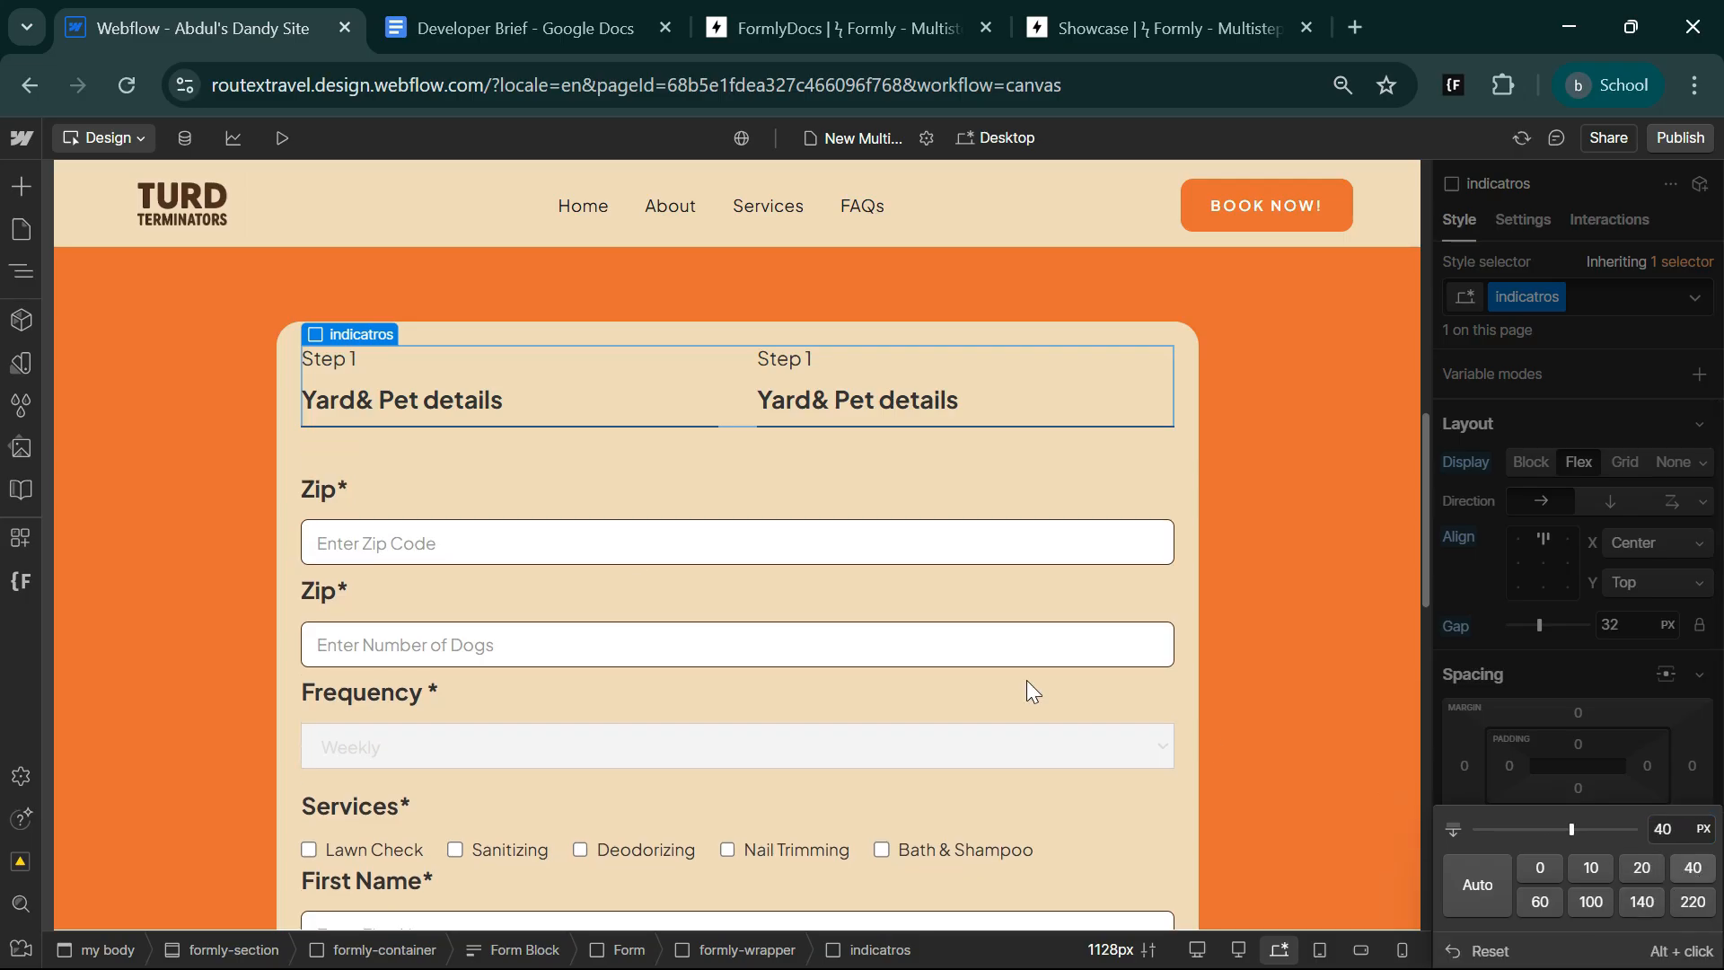
left_click(427, 472)
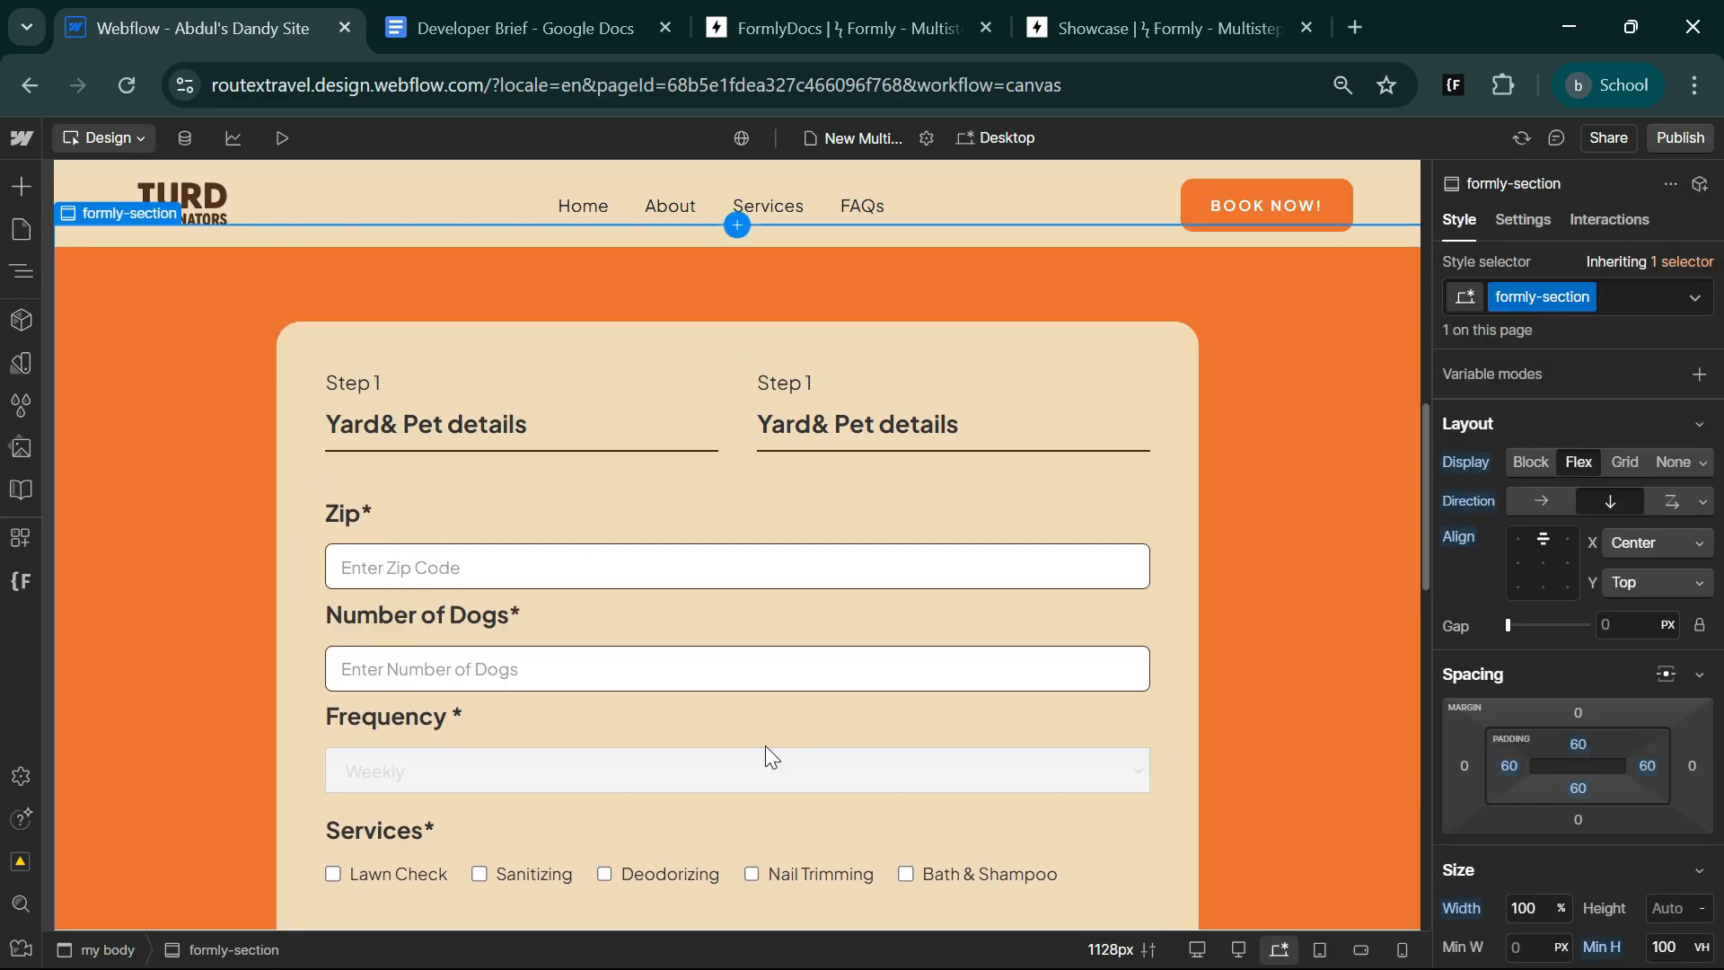
scroll(664, 681, "down", 7)
scroll(666, 677, "up", 7)
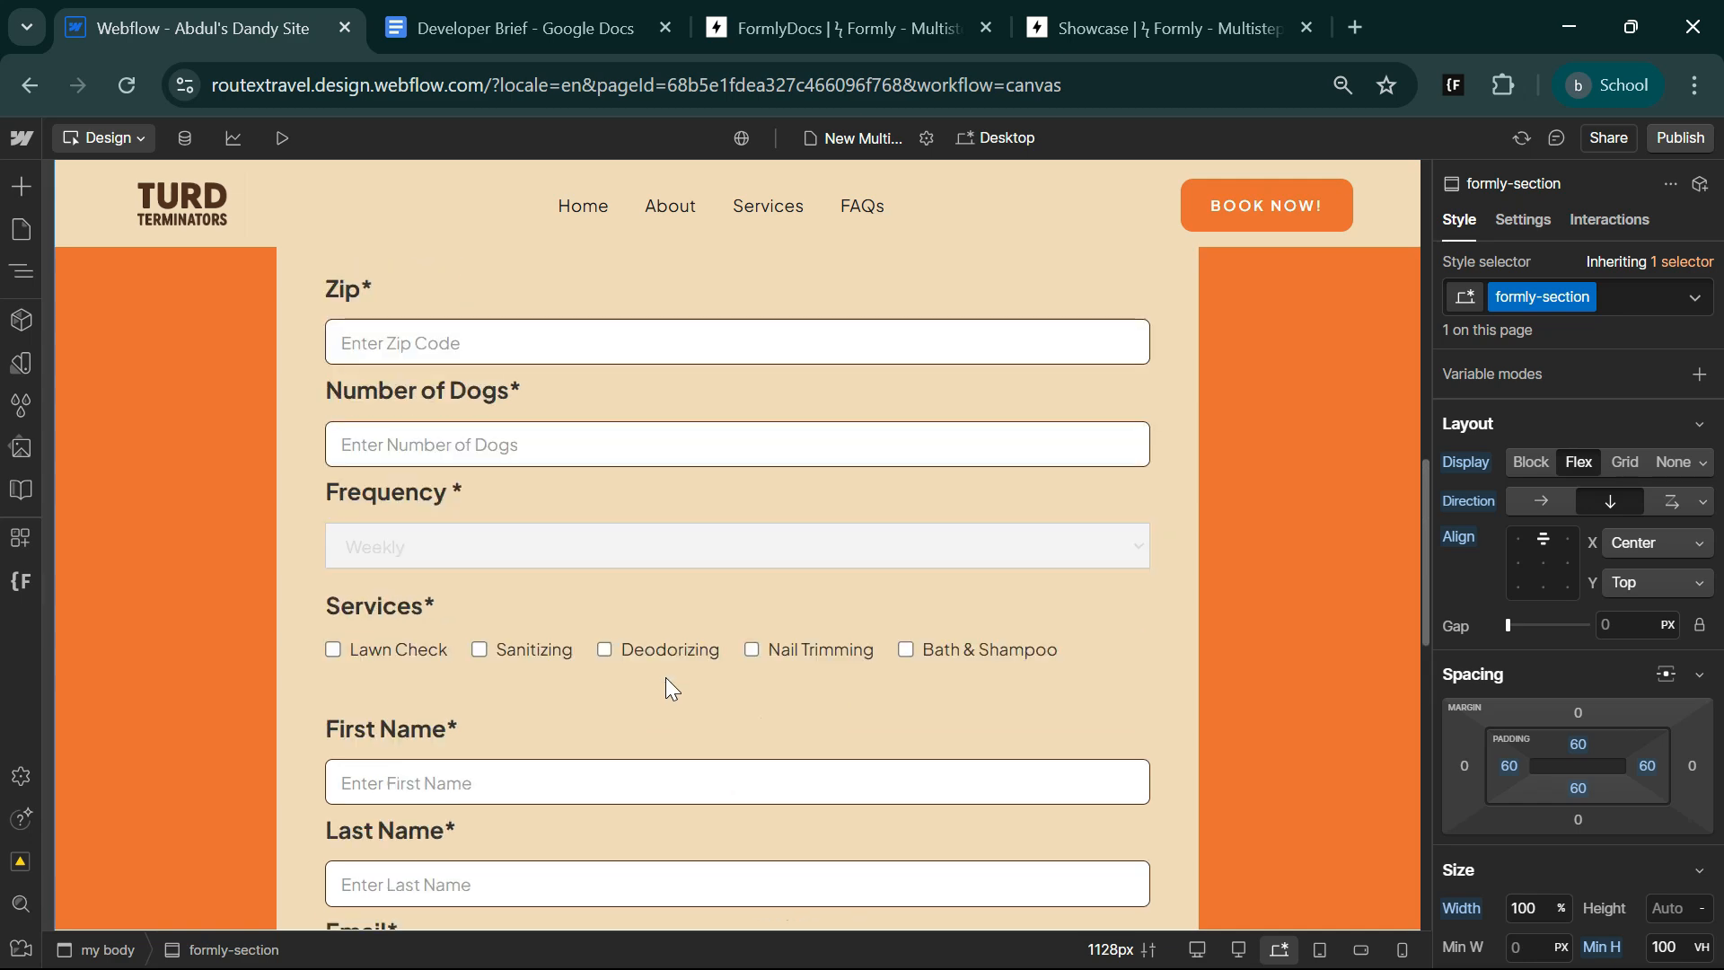
scroll(585, 600, "down", 10)
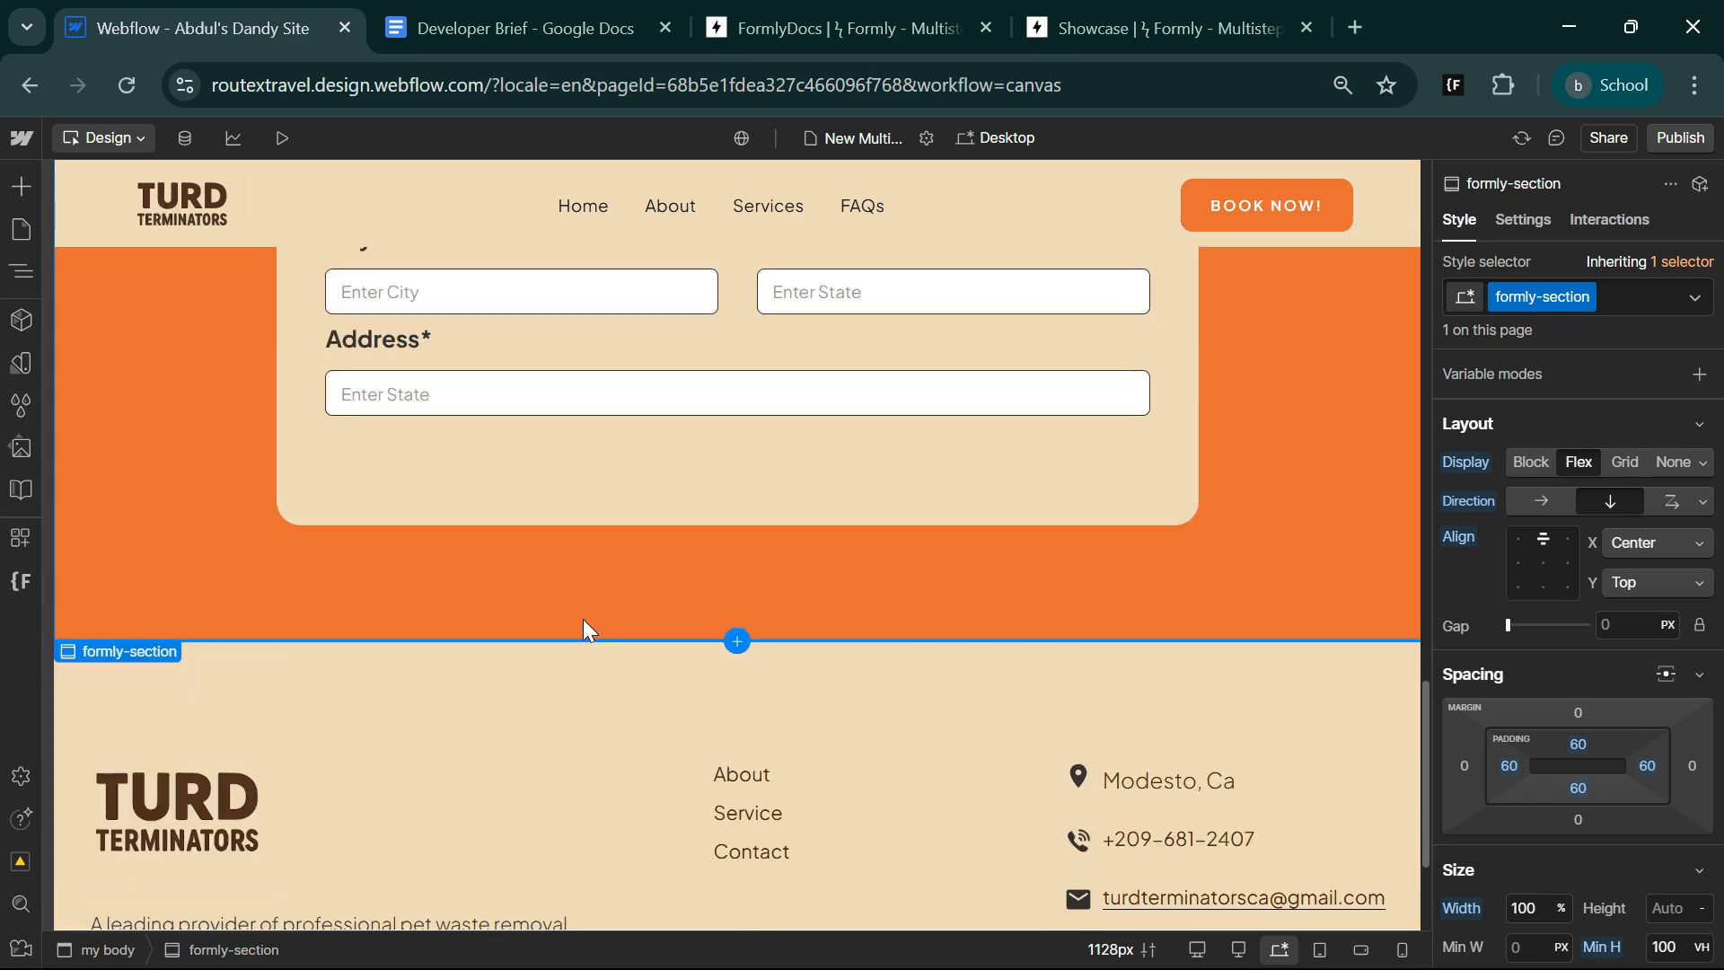
scroll(611, 656, "up", 3)
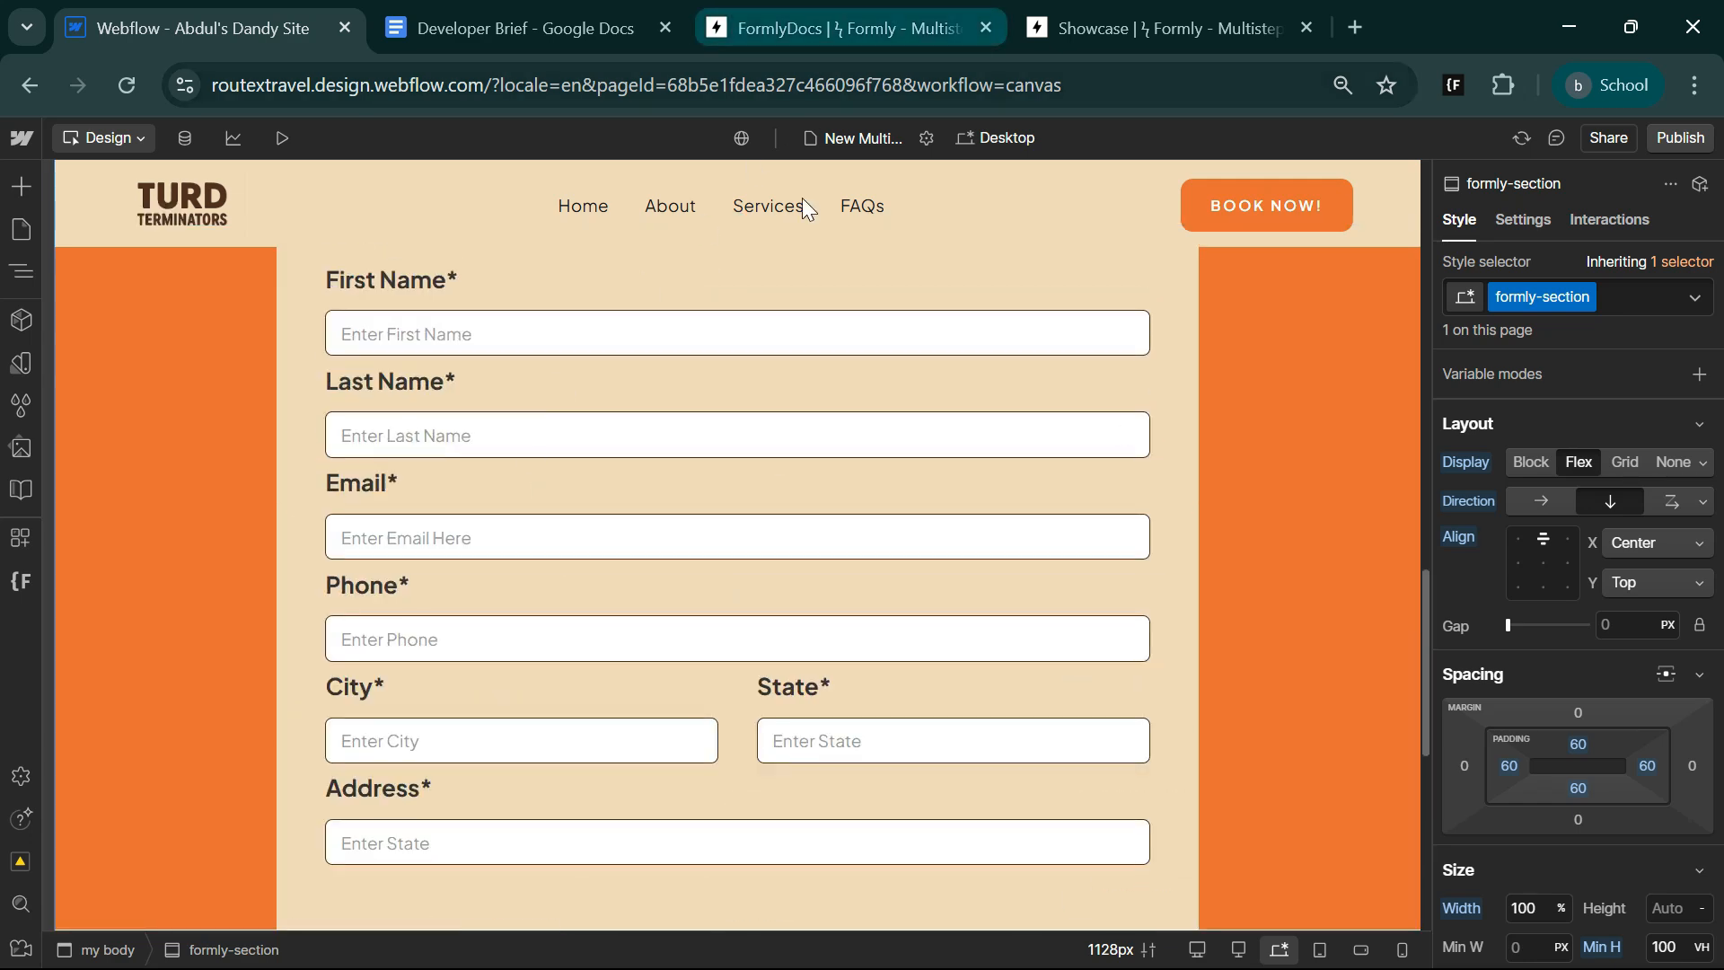
Switch to the Formly website, open its docs and copy the Production JavaScript multi-step.js script tag.
left_click(1122, 25)
scroll(806, 683, "up", 15)
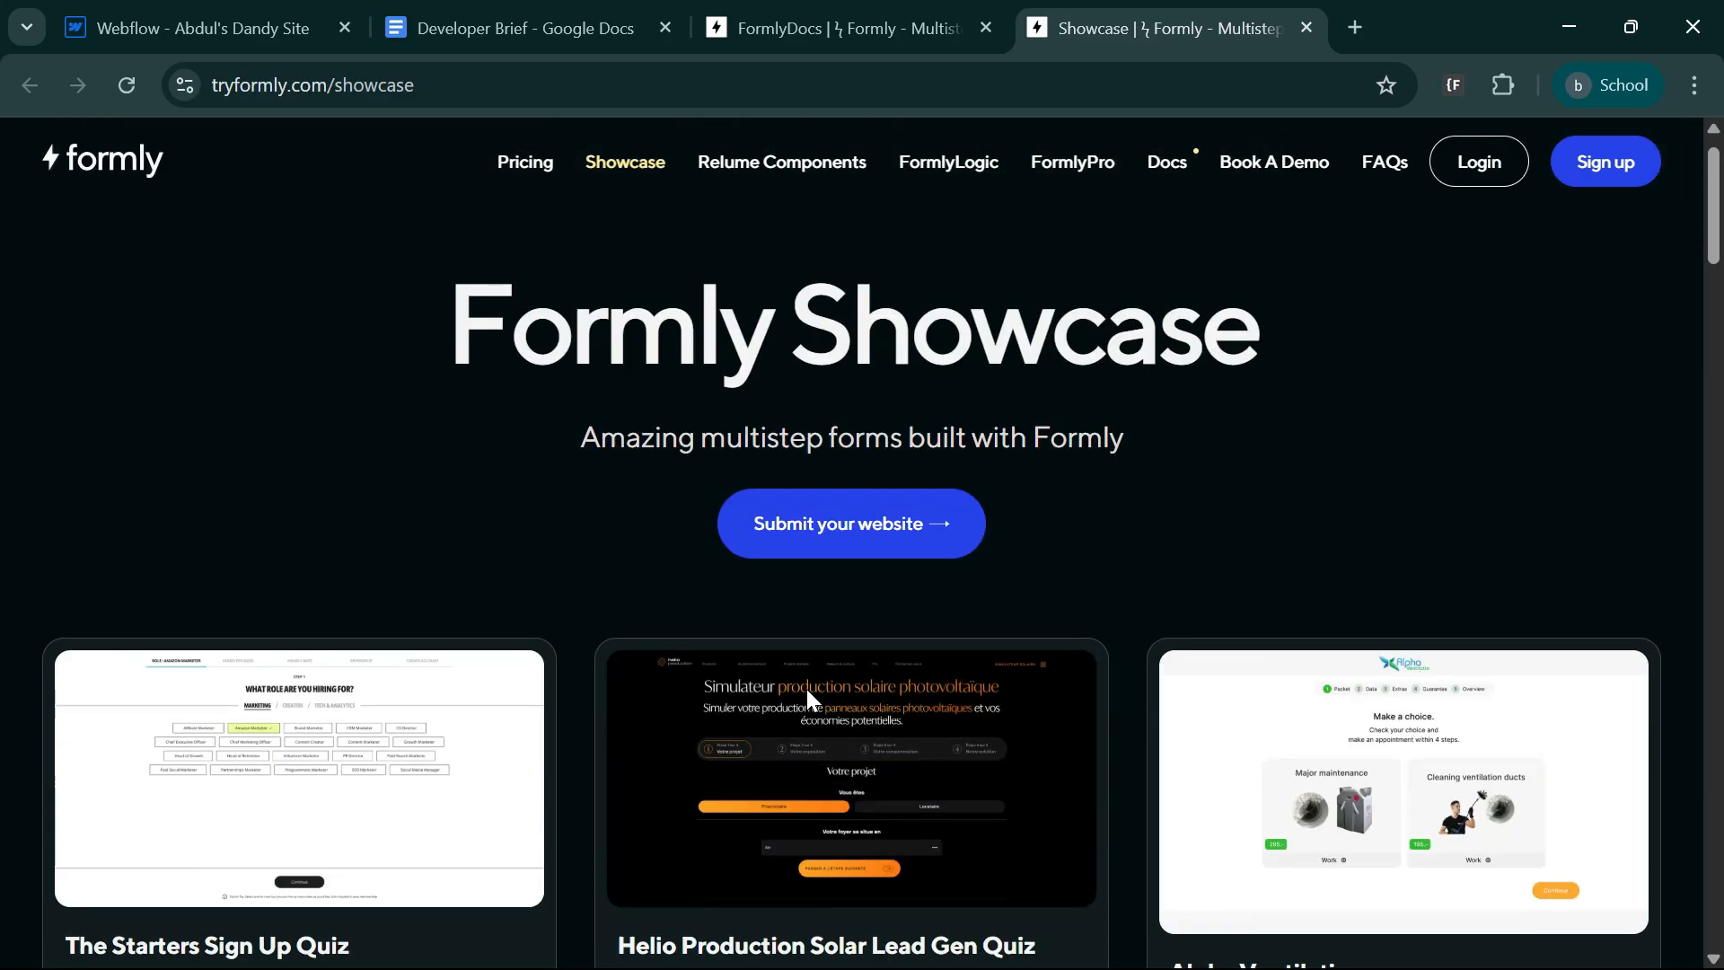
left_click(1166, 177)
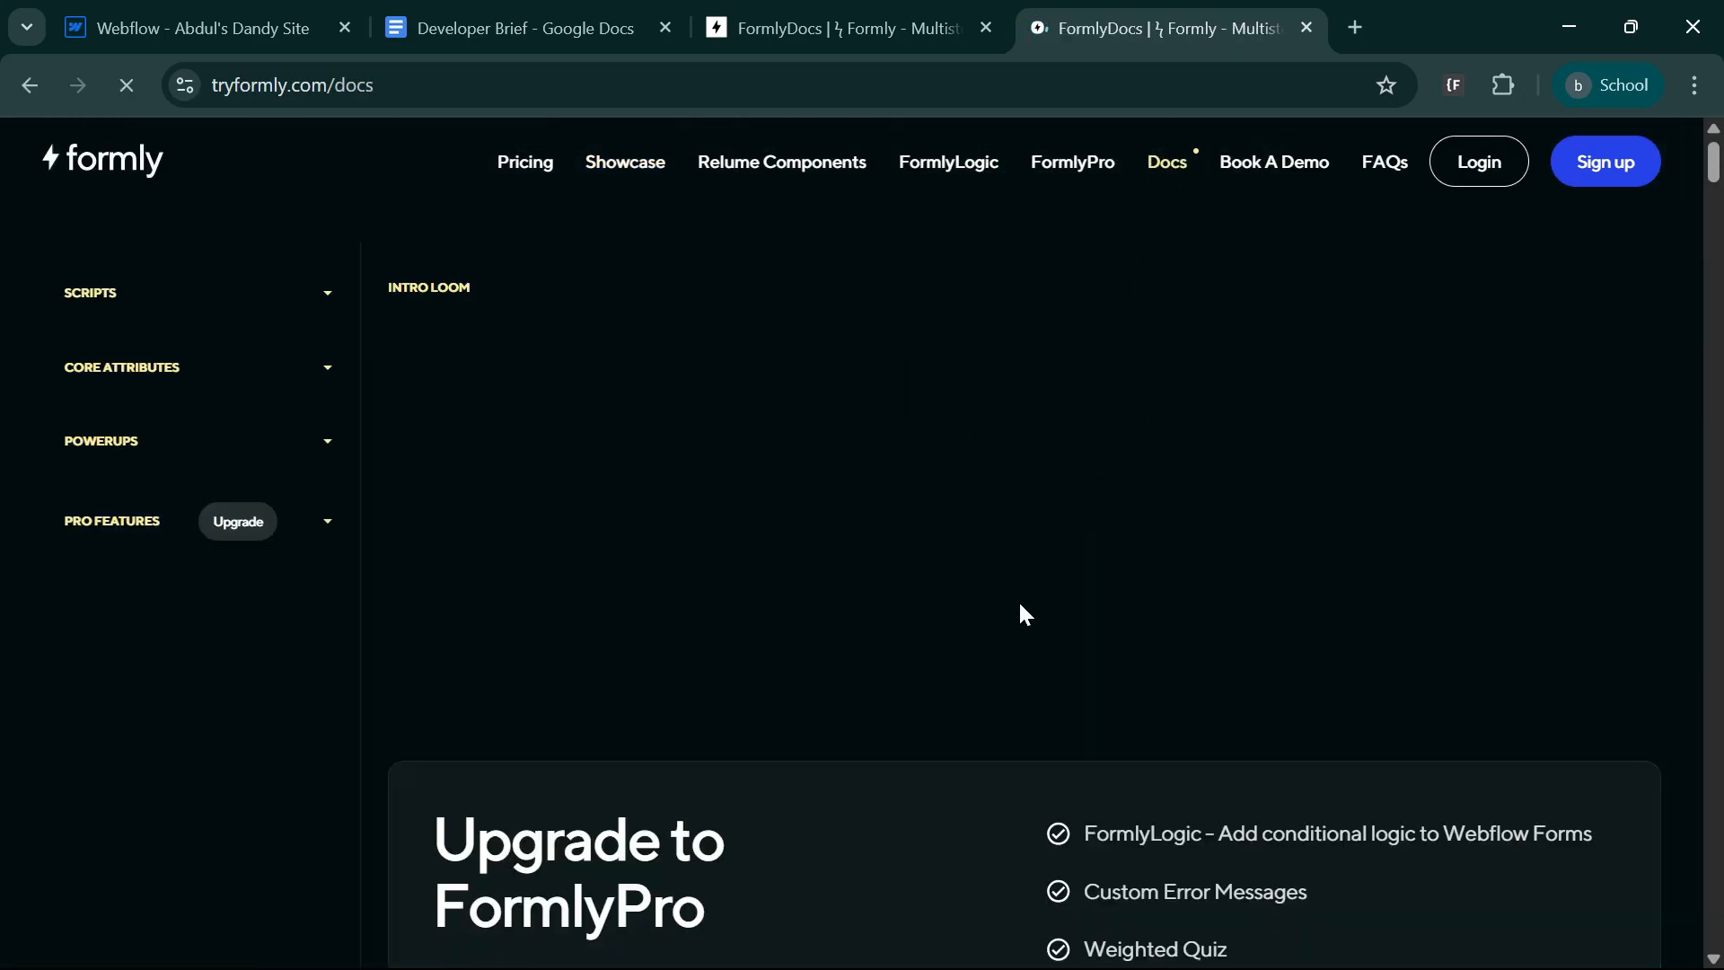
scroll(923, 646, "down", 5)
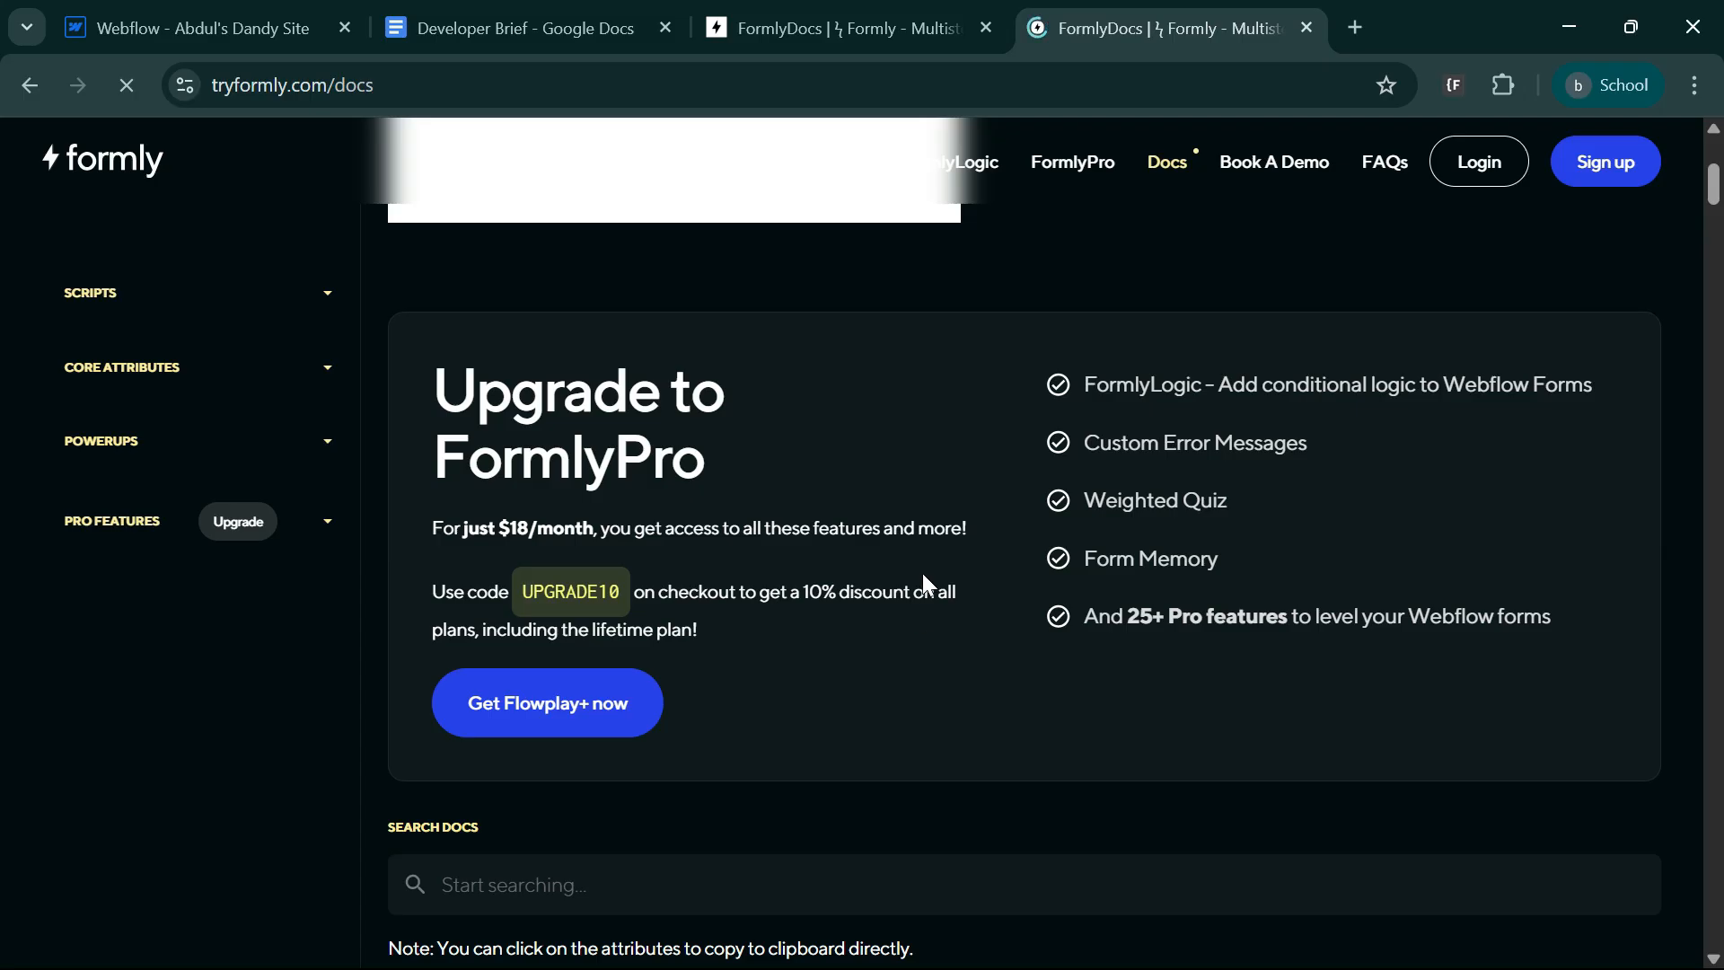
scroll(900, 575, "down", 10)
scroll(808, 548, "up", 5)
scroll(875, 629, "down", 3)
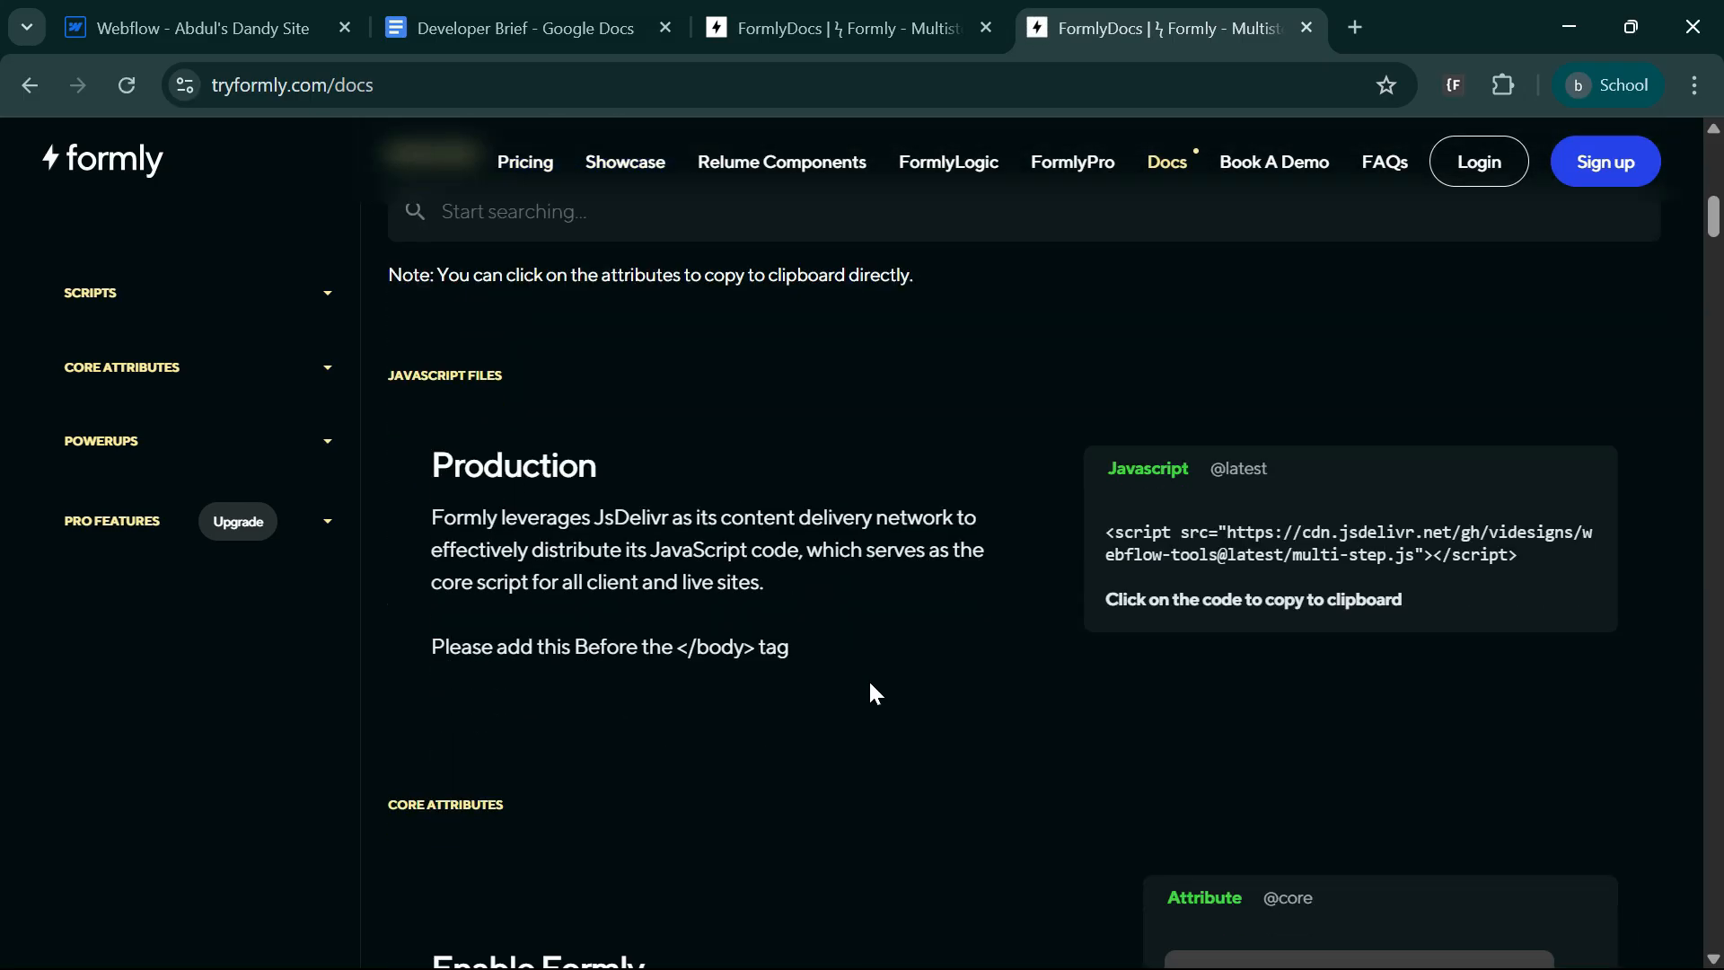
left_click(1267, 560)
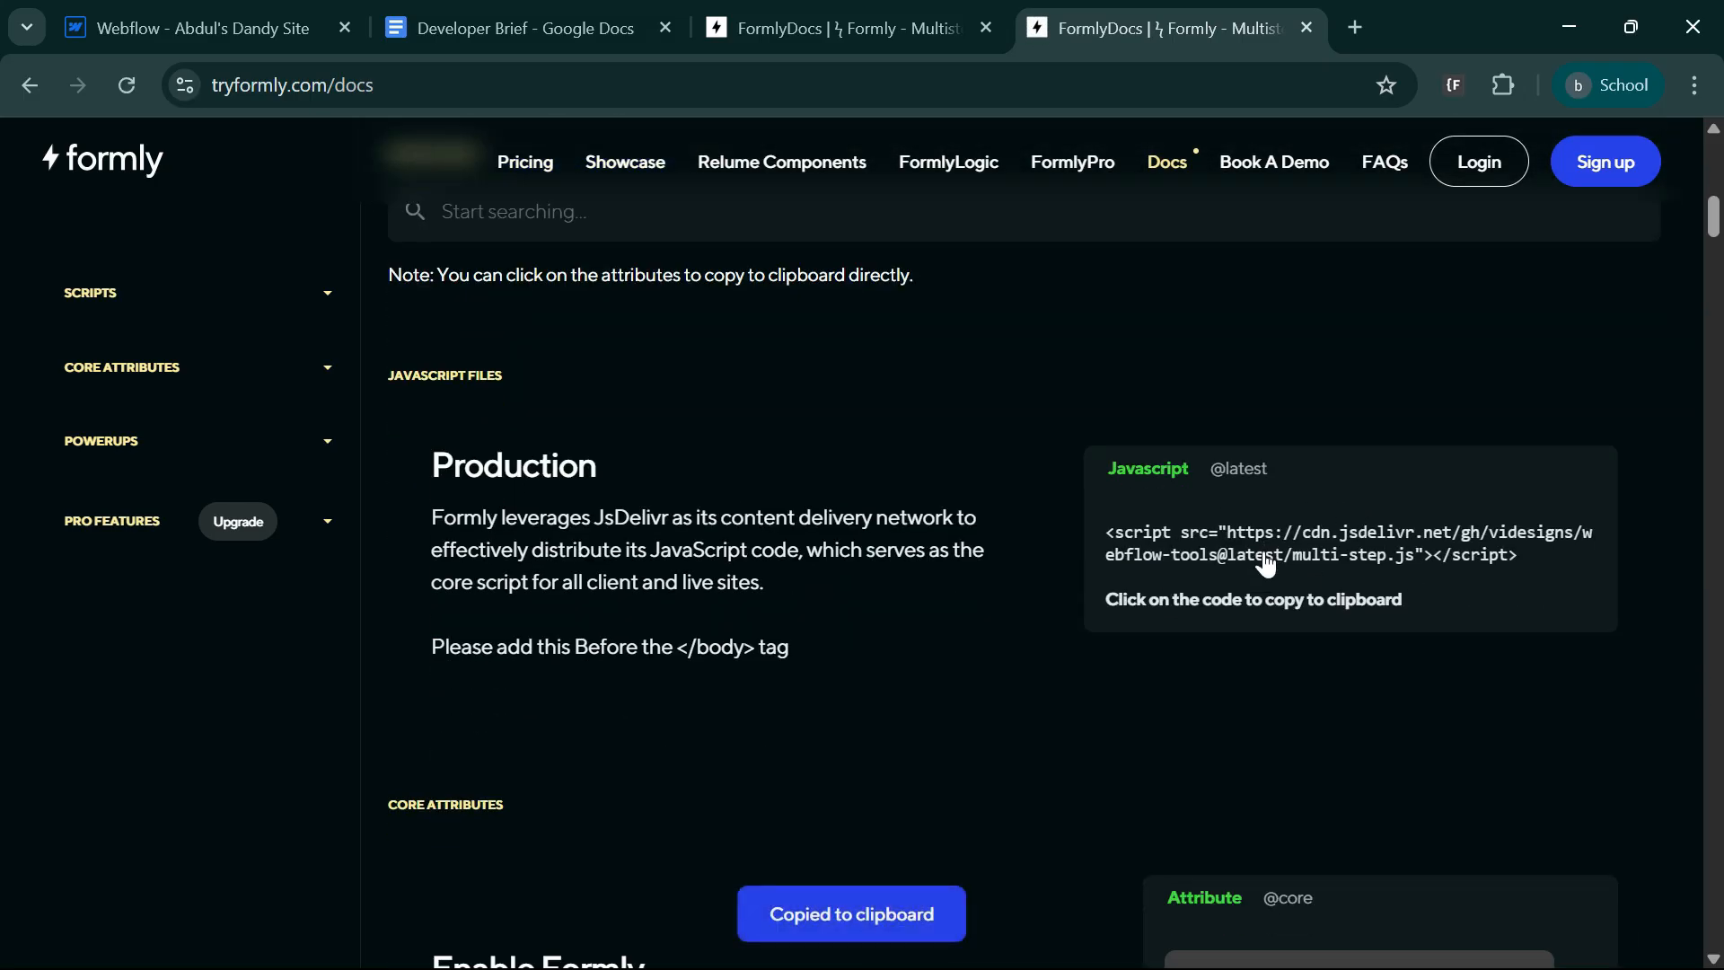
Switch to Webflow, paste the Formly script into the New Multi Step page's custom code before the </body> tag, and save the page settings.
left_click(158, 3)
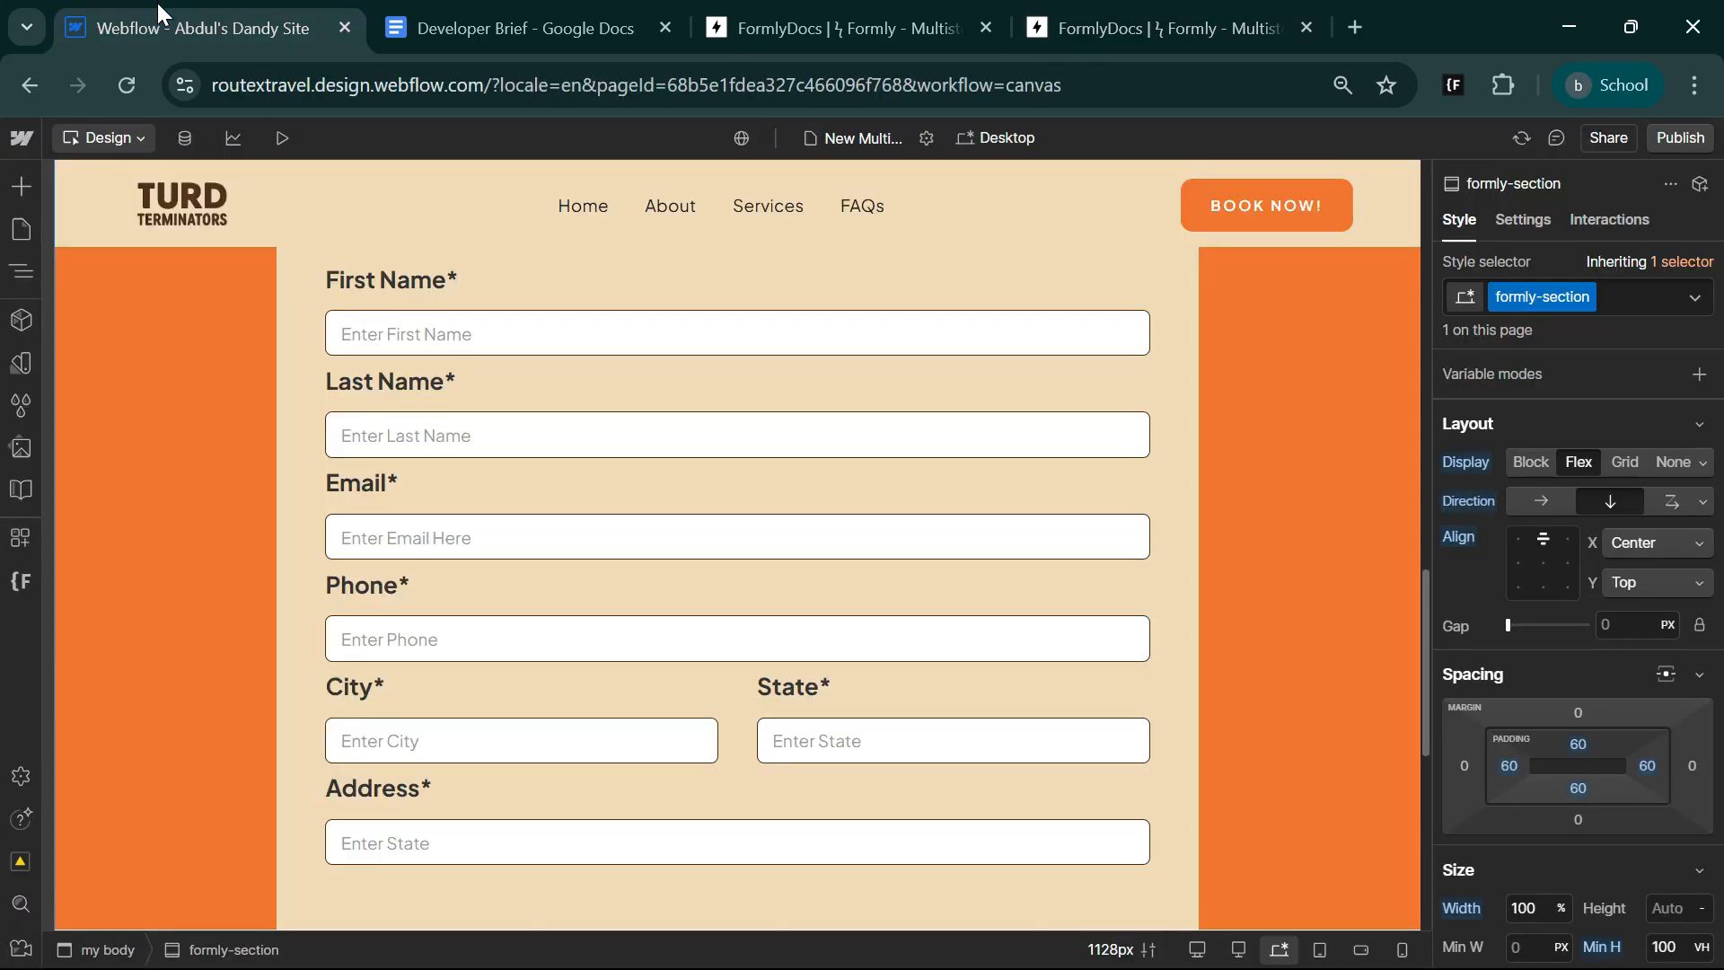
left_click(936, 139)
scroll(780, 717, "down", 10)
scroll(780, 716, "down", 15)
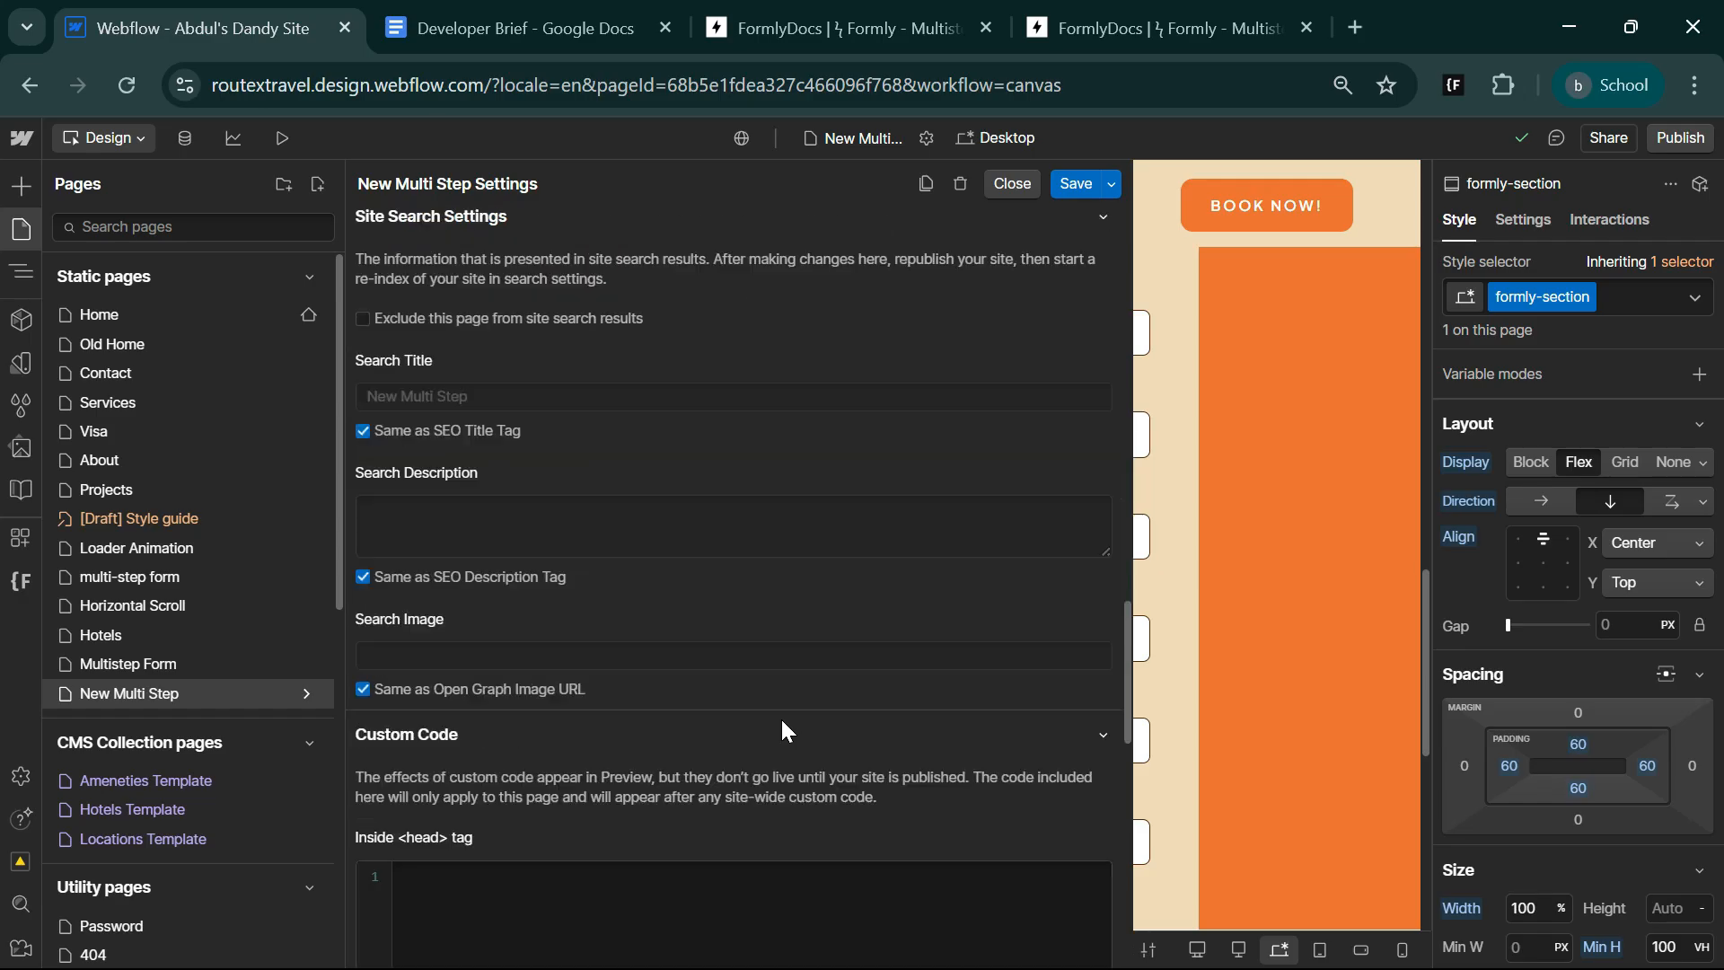
left_click(515, 459)
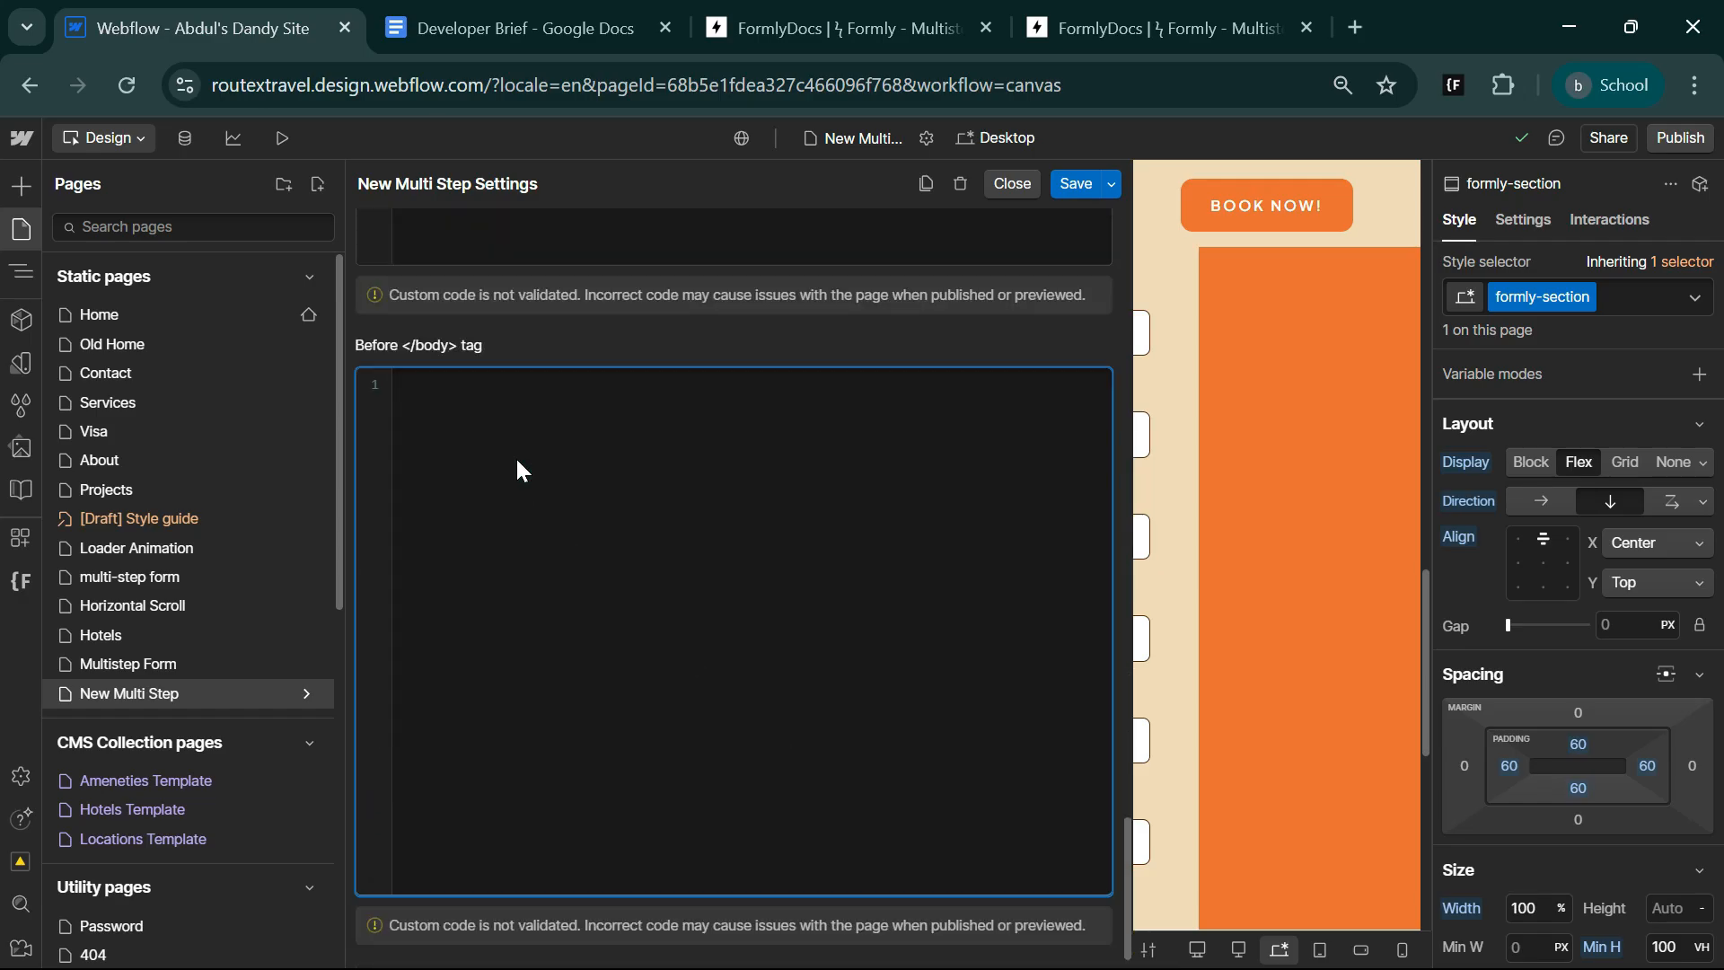
key("ctrl+v")
scroll(590, 649, "up", 3)
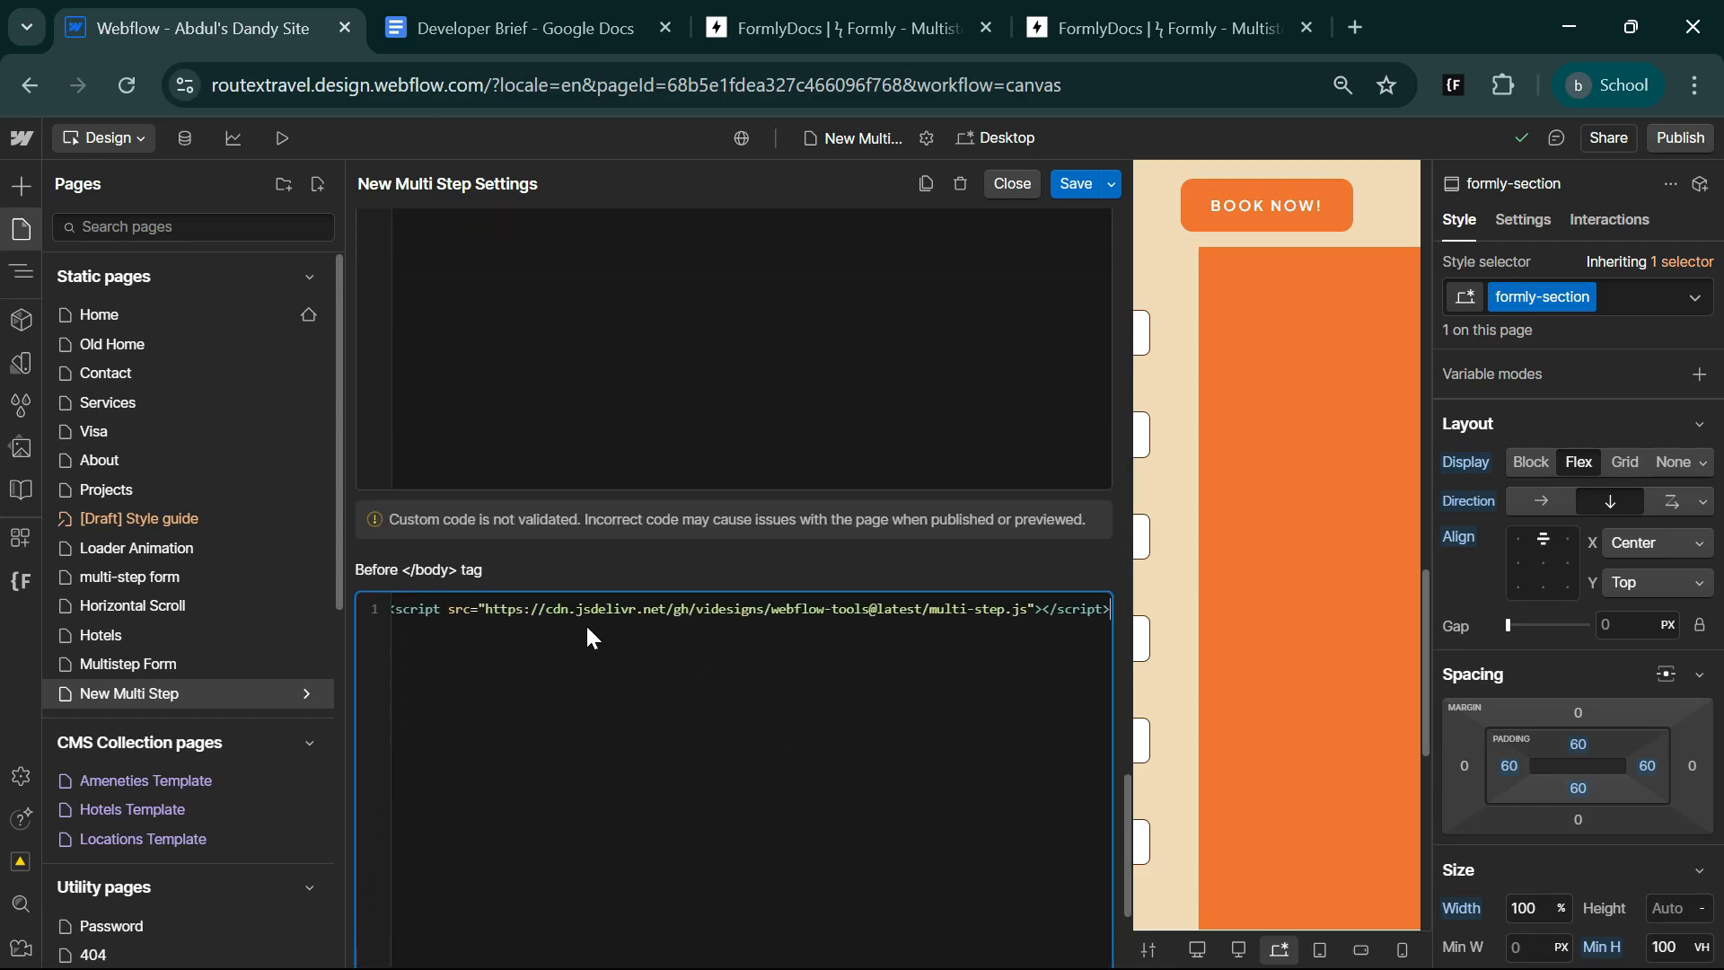
scroll(849, 714, "up", 5)
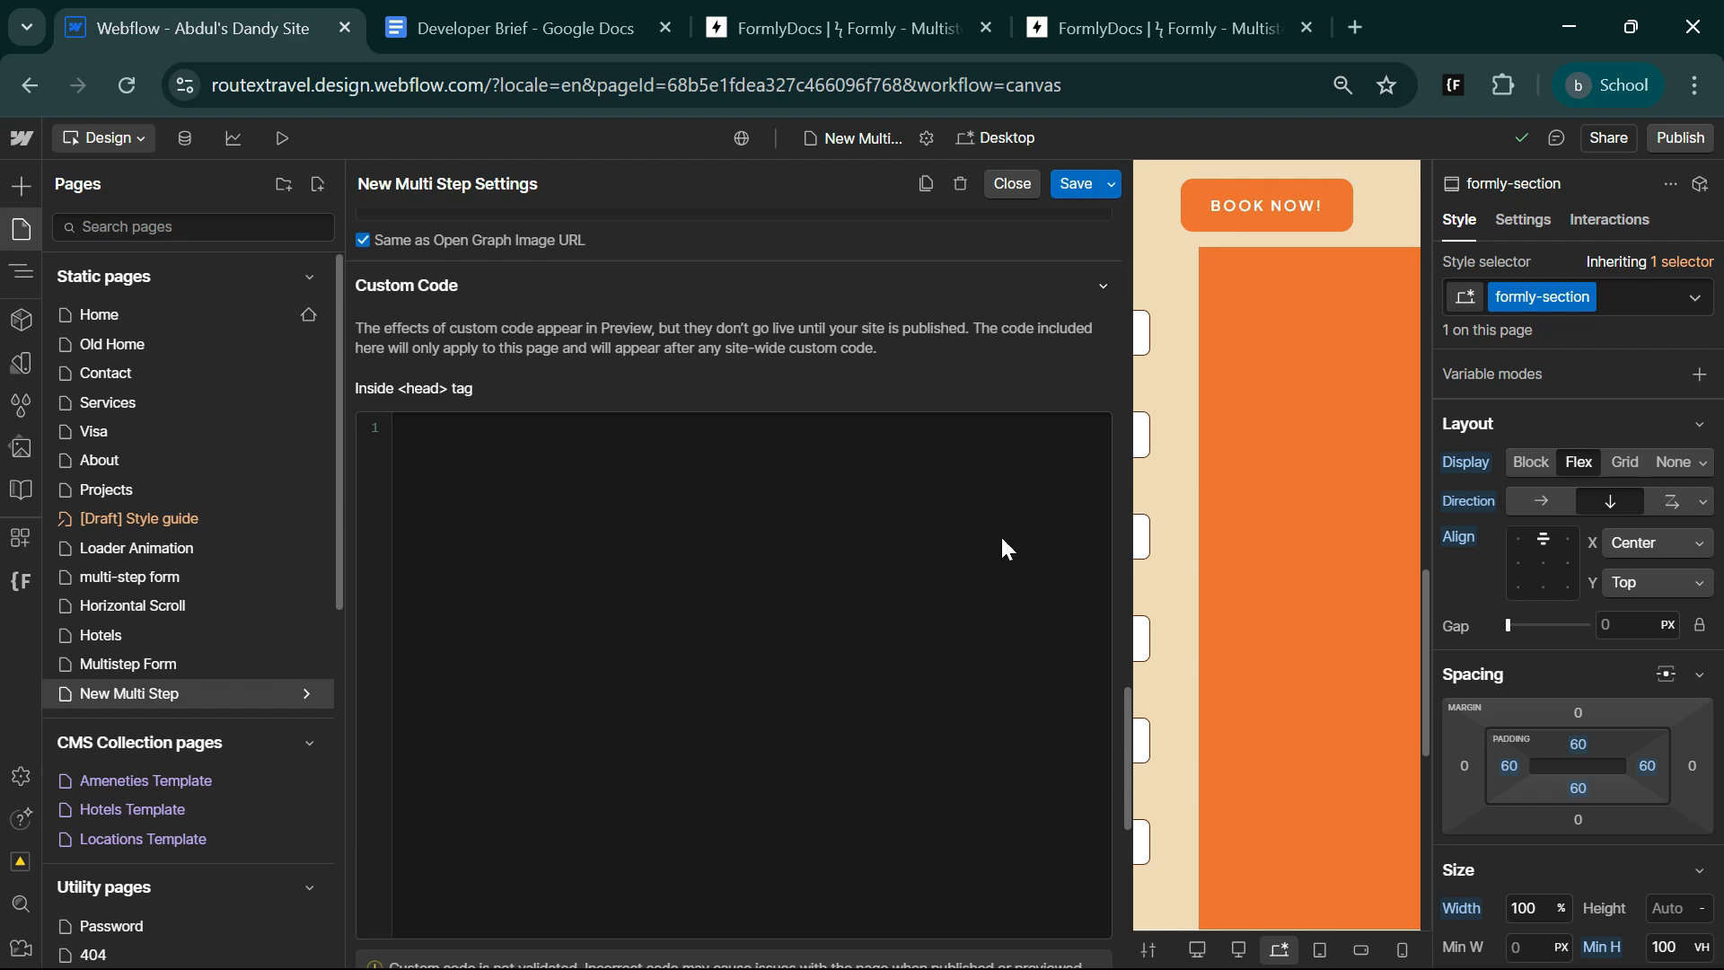
scroll(876, 703, "down", 5)
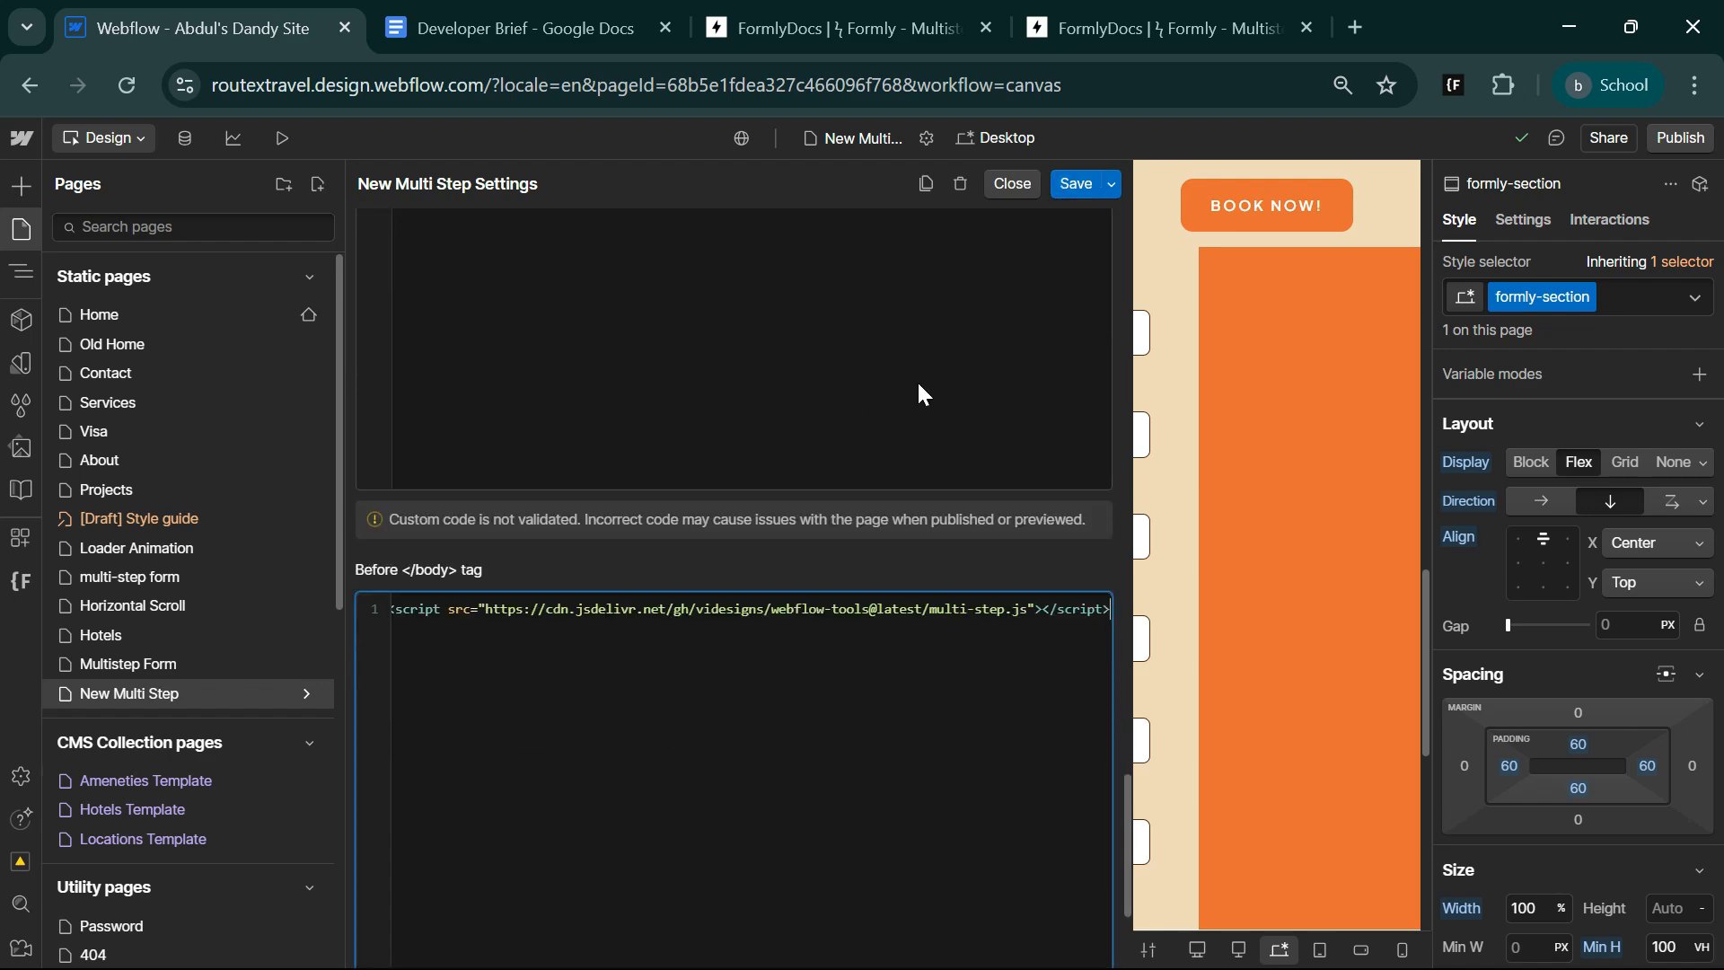
left_click(1074, 183)
Switch to the Formly docs and copy the Enable Formly attribute's name data-form and value multistep.
left_click(1145, 13)
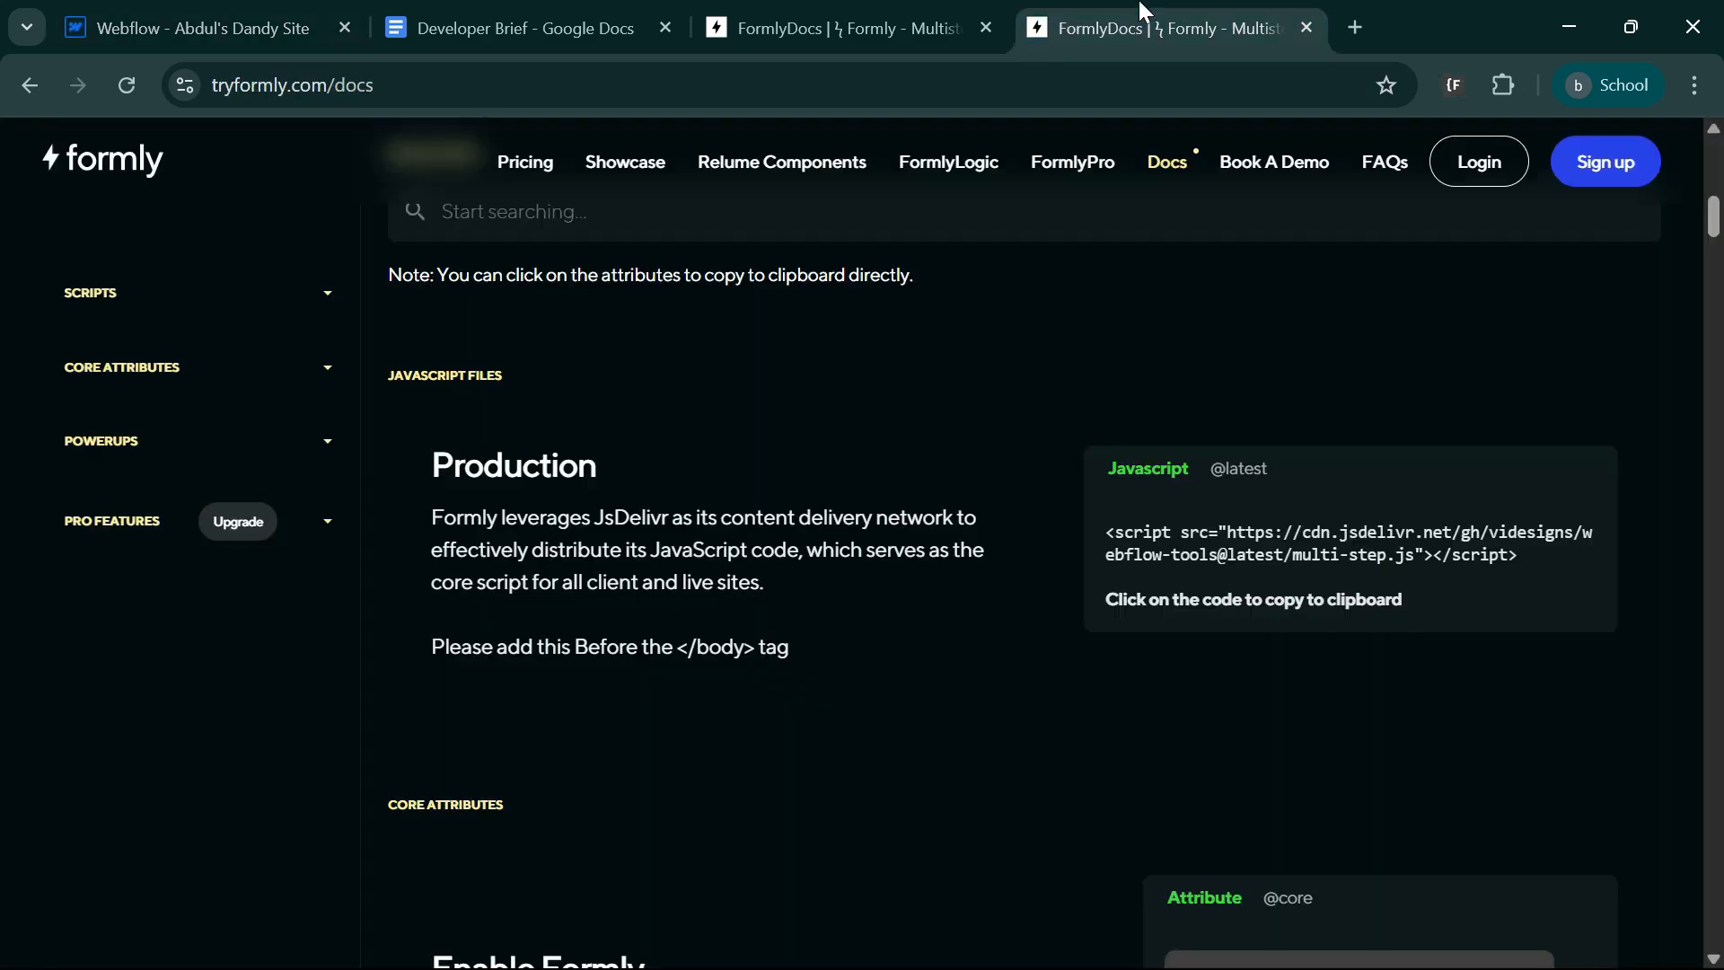
scroll(846, 607, "down", 15)
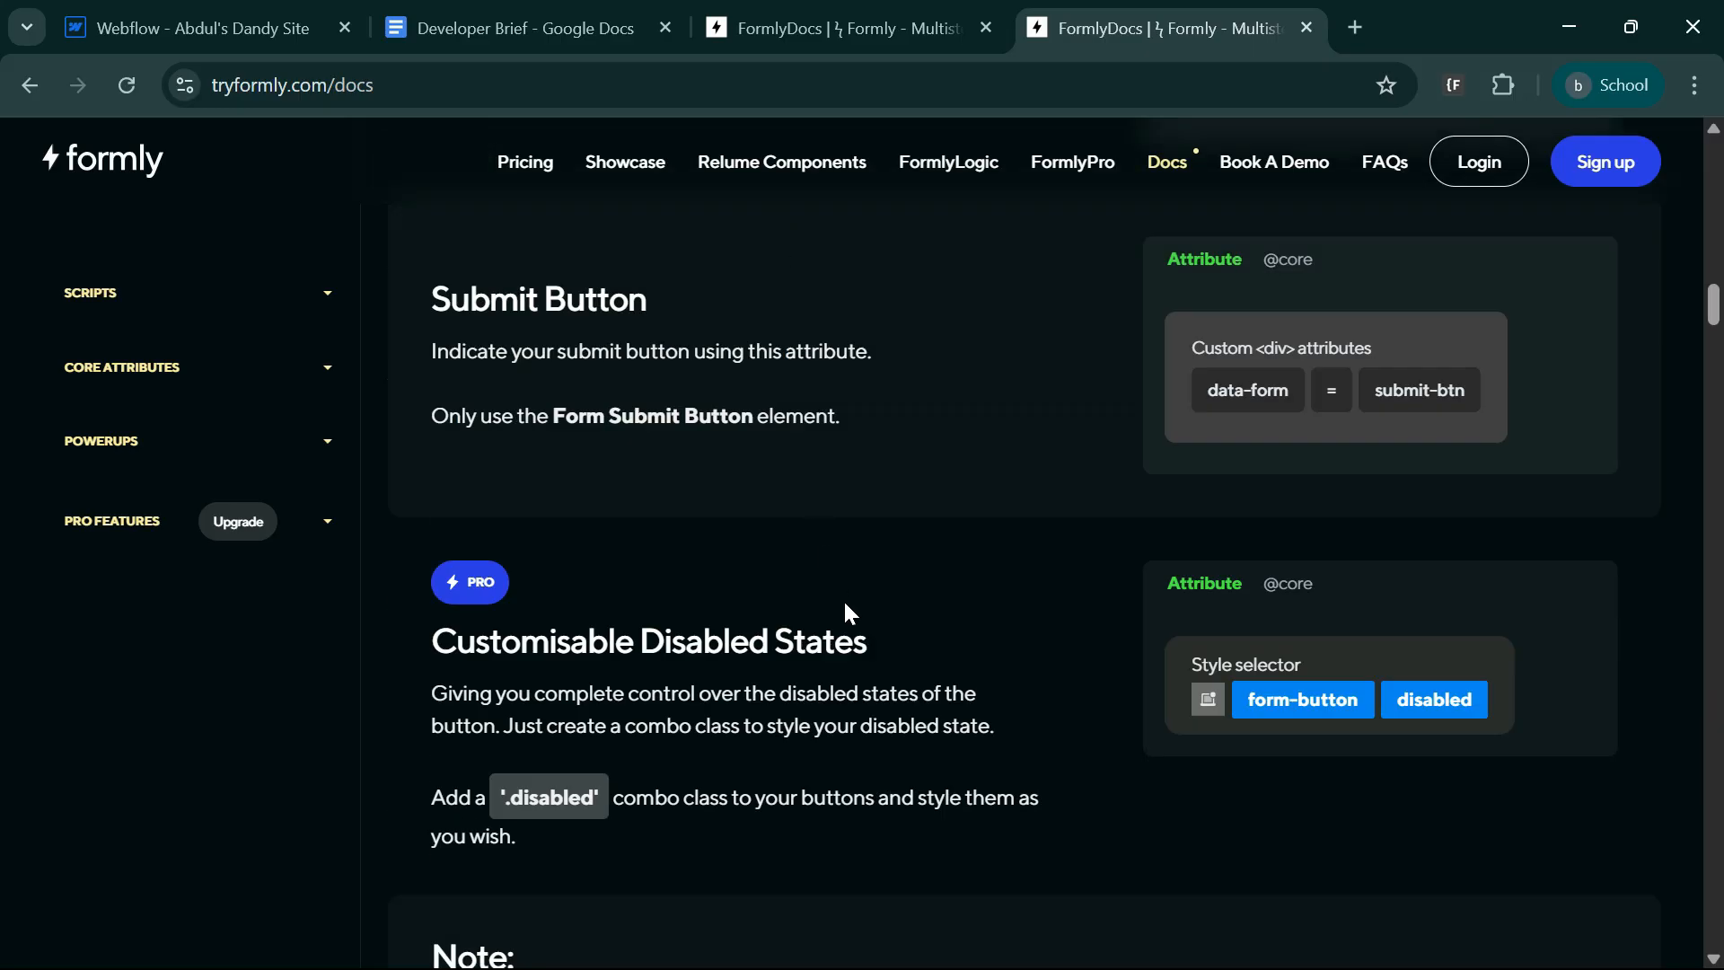
scroll(846, 607, "up", 5)
scroll(835, 582, "up", 10)
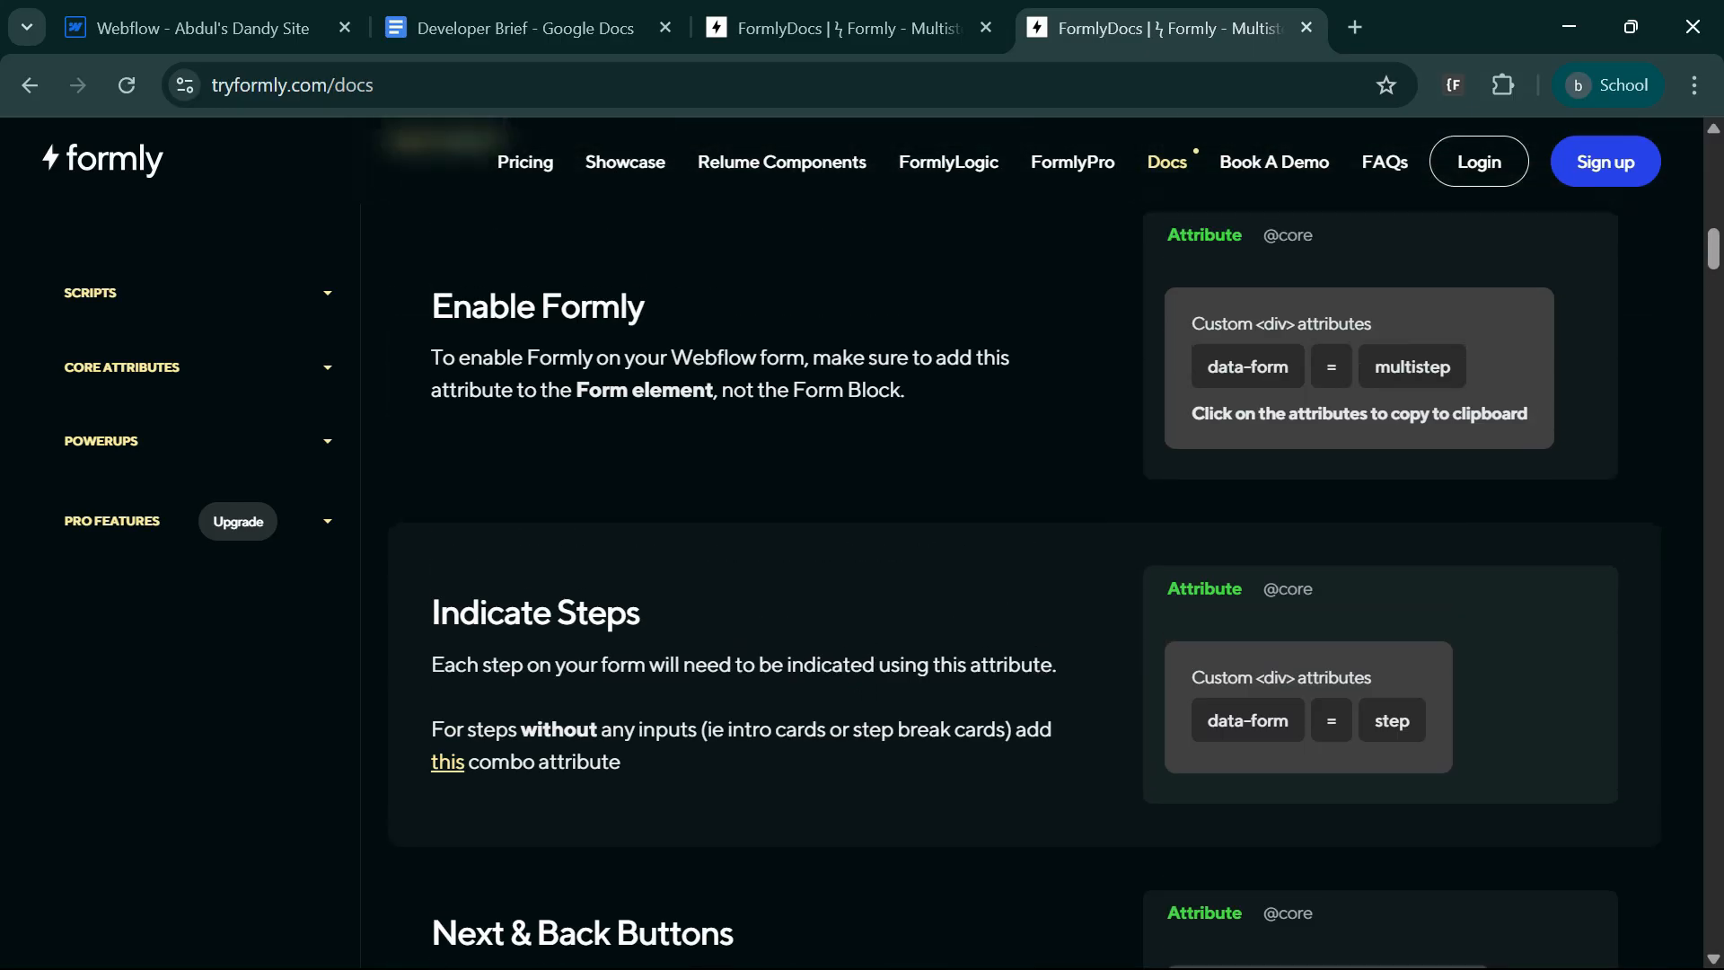
scroll(835, 581, "down", 3)
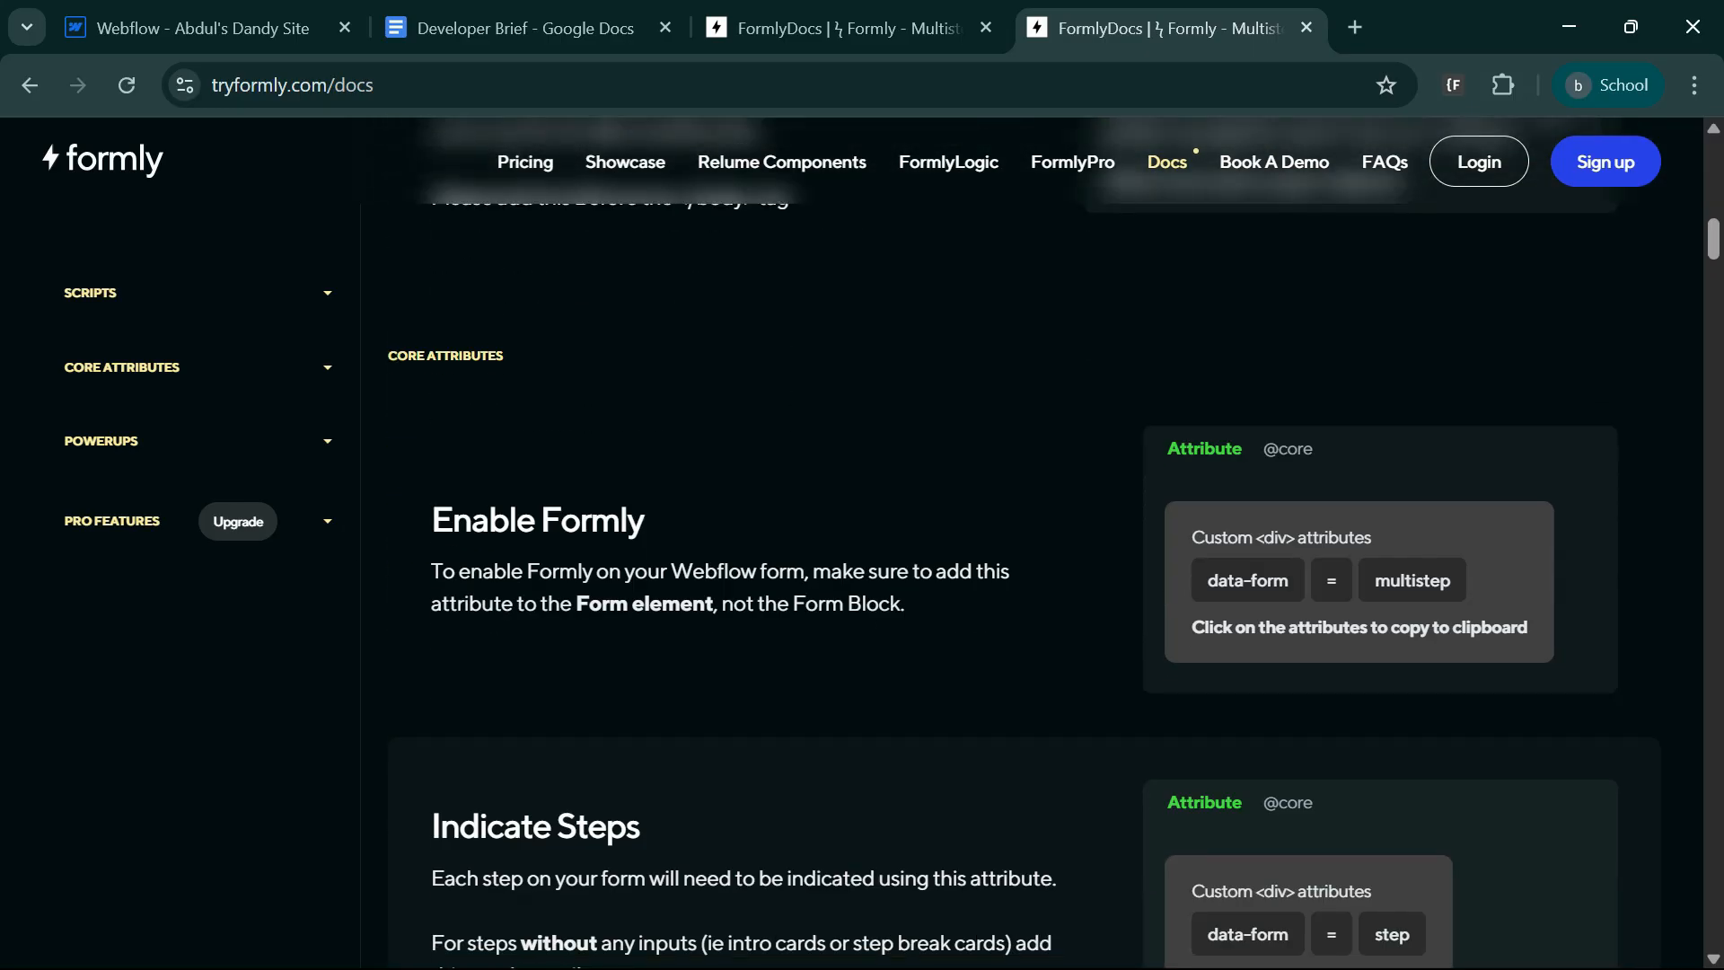
left_click(1241, 598)
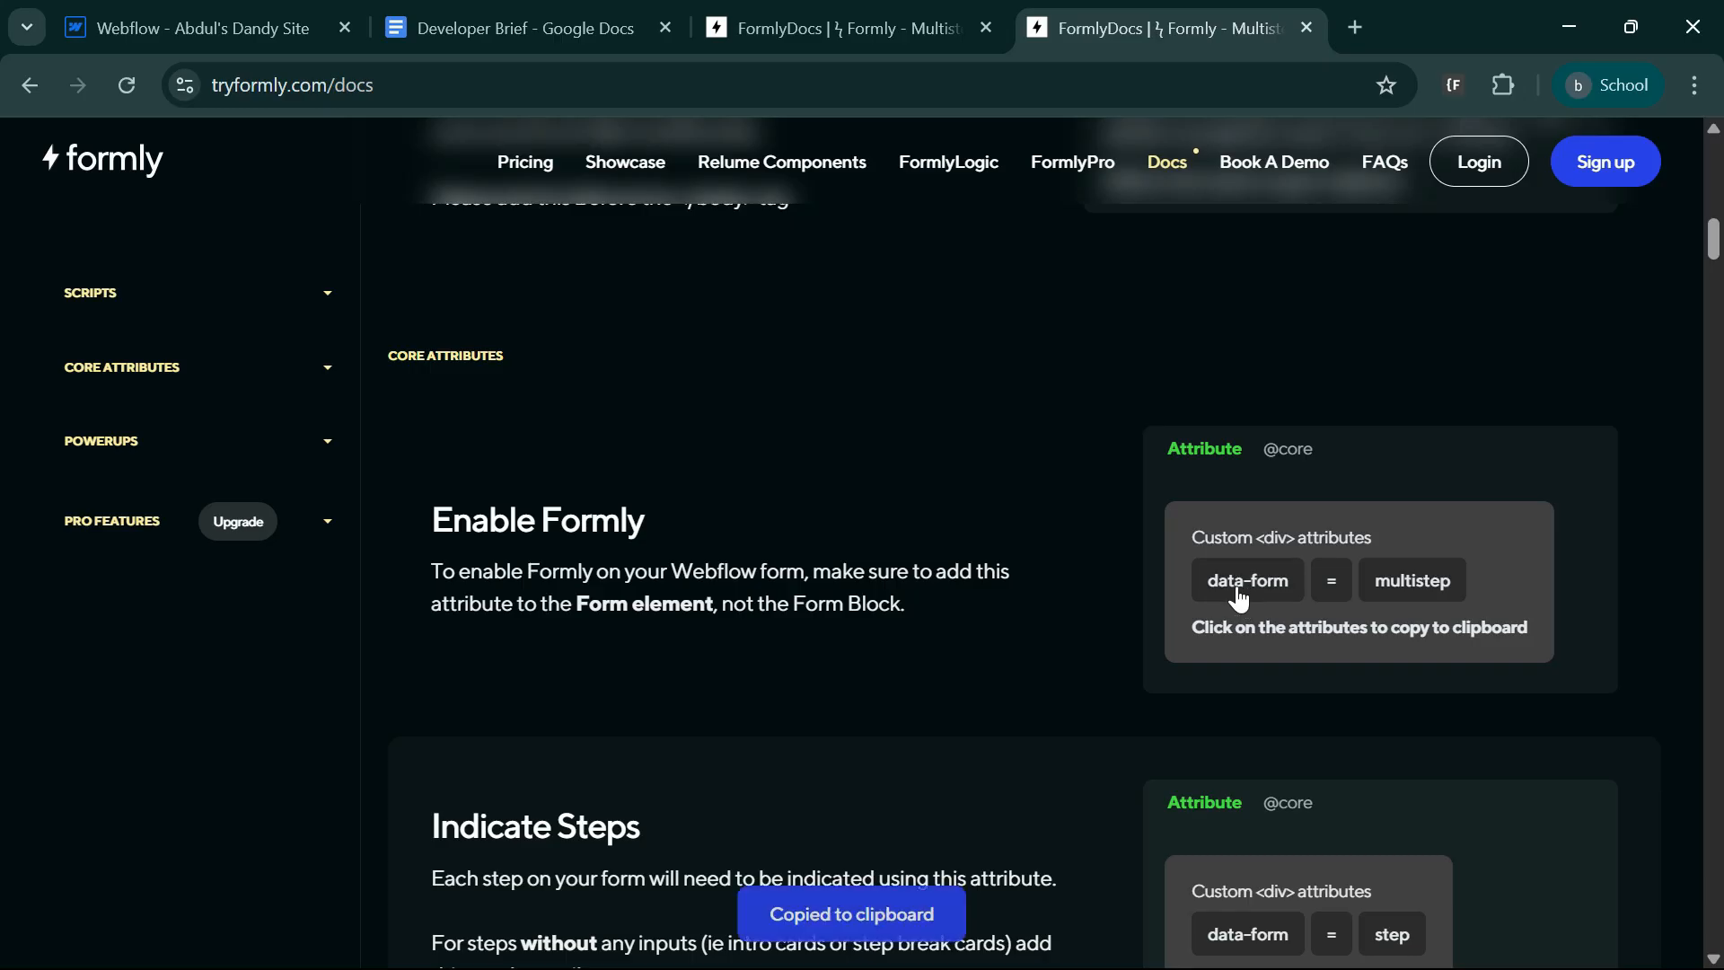
left_click(1426, 600)
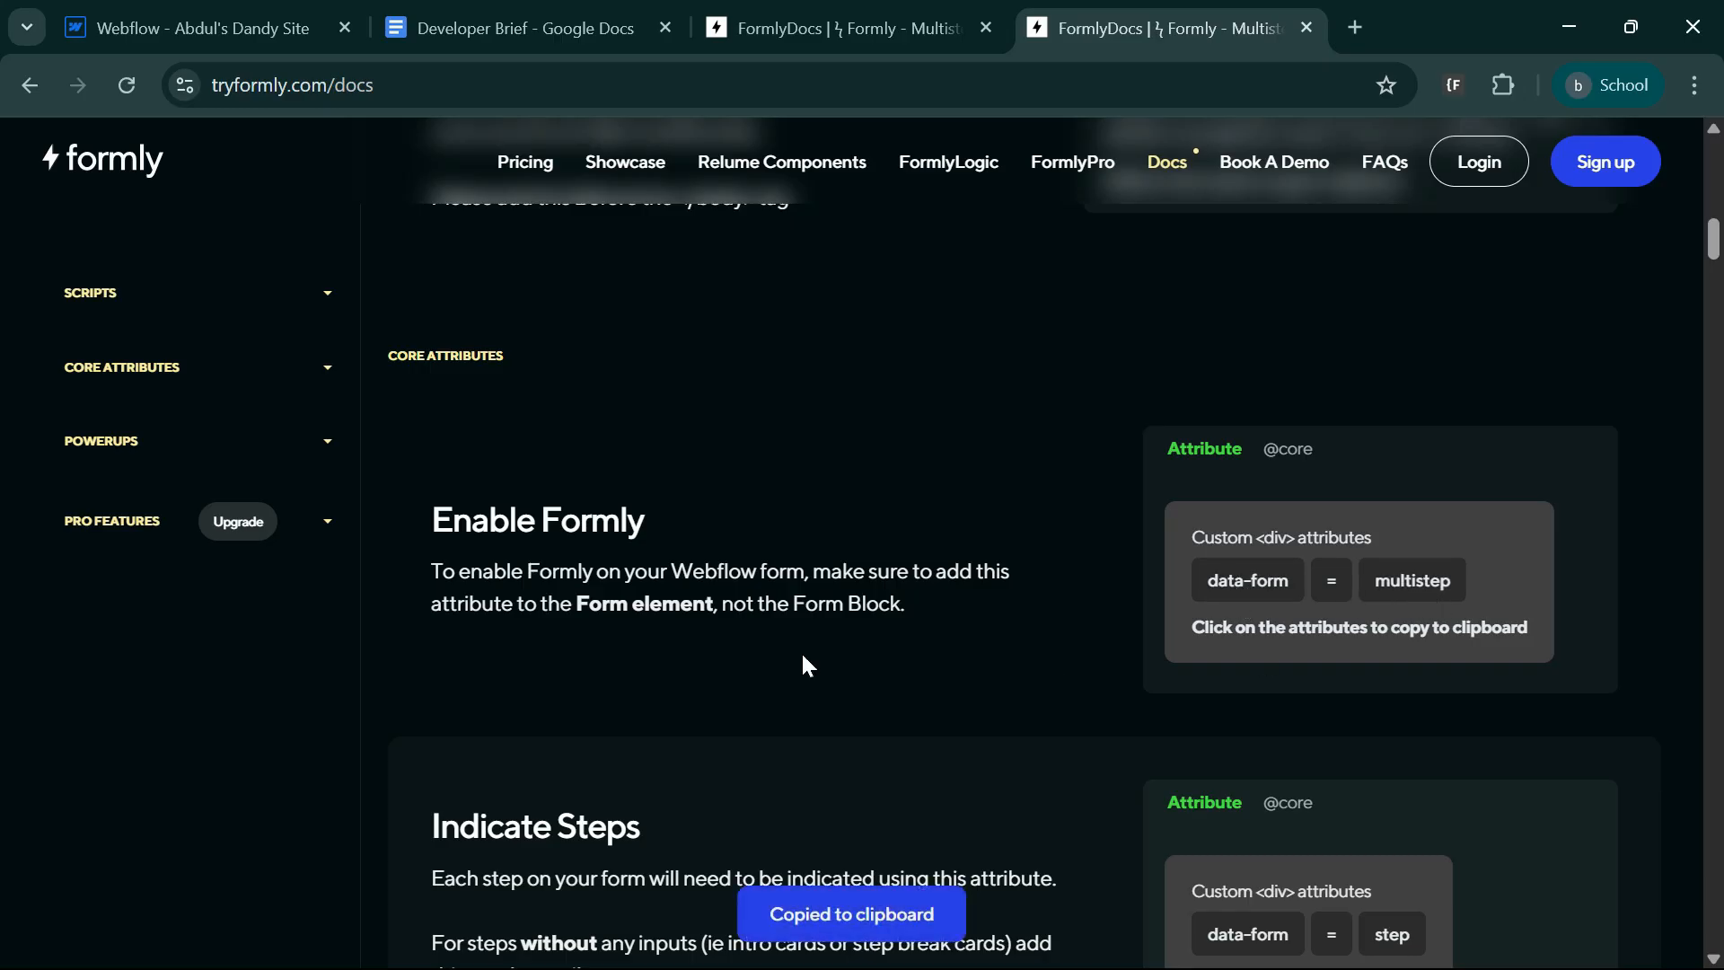
left_click_drag(790, 603, 998, 610)
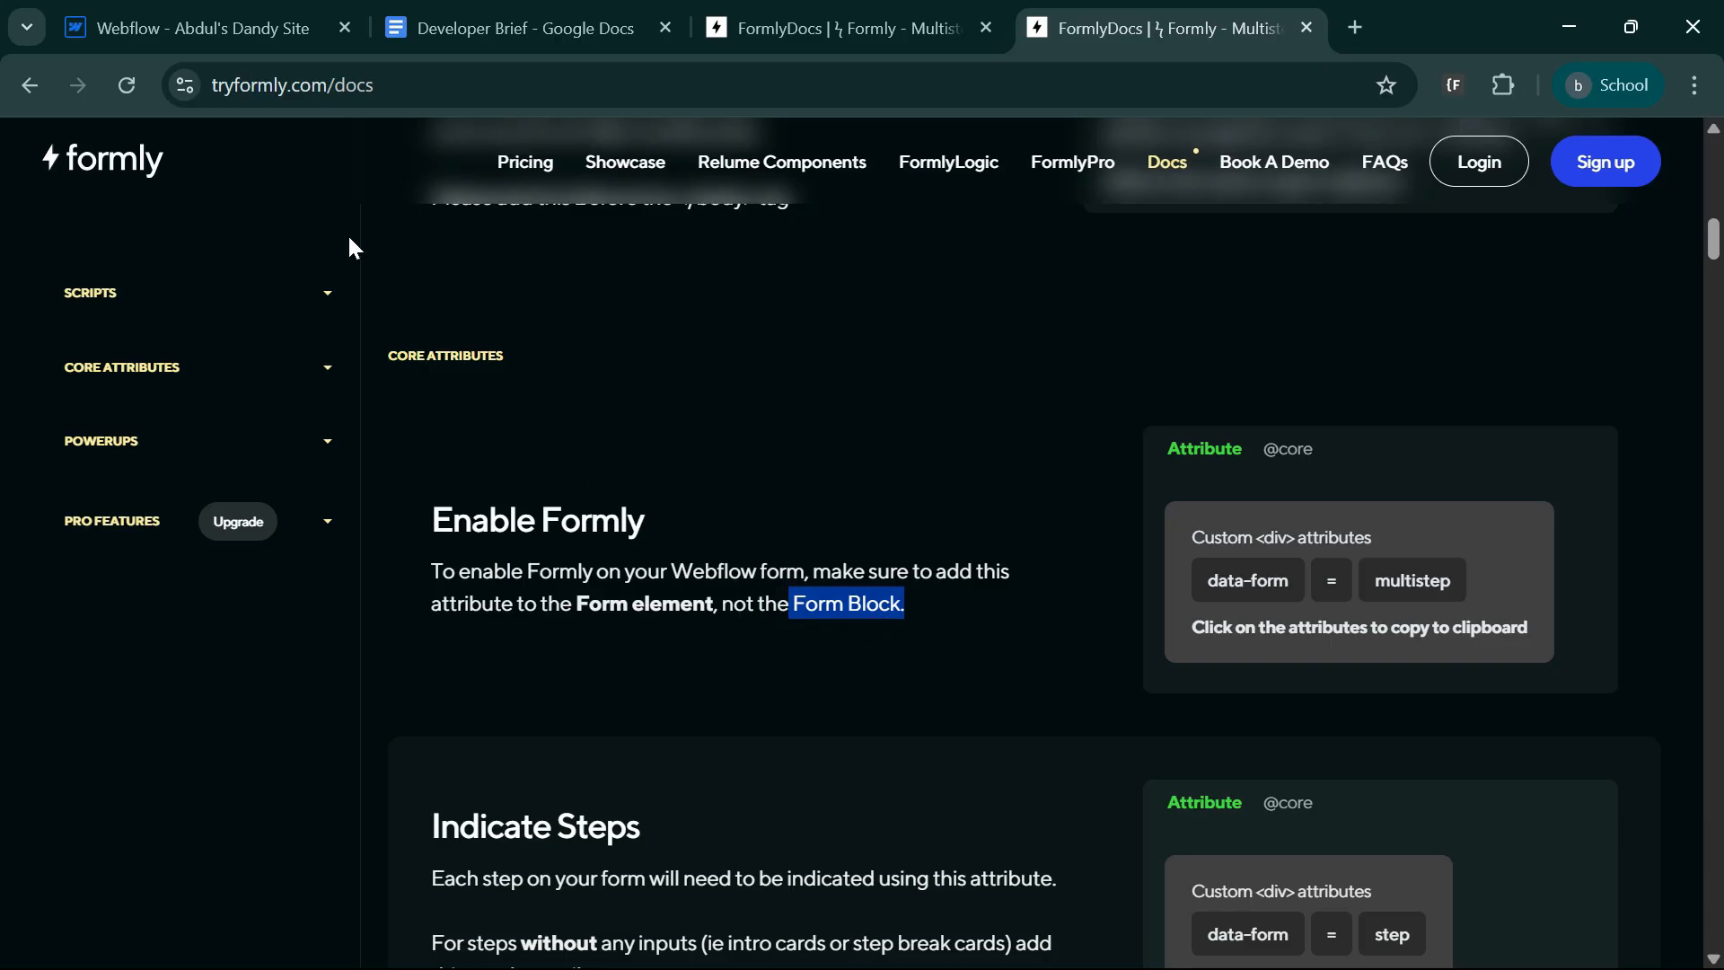
Switch to Webflow and add the custom attribute data-form="multistep" to the Form element inside the Form Block.
left_click(268, 25)
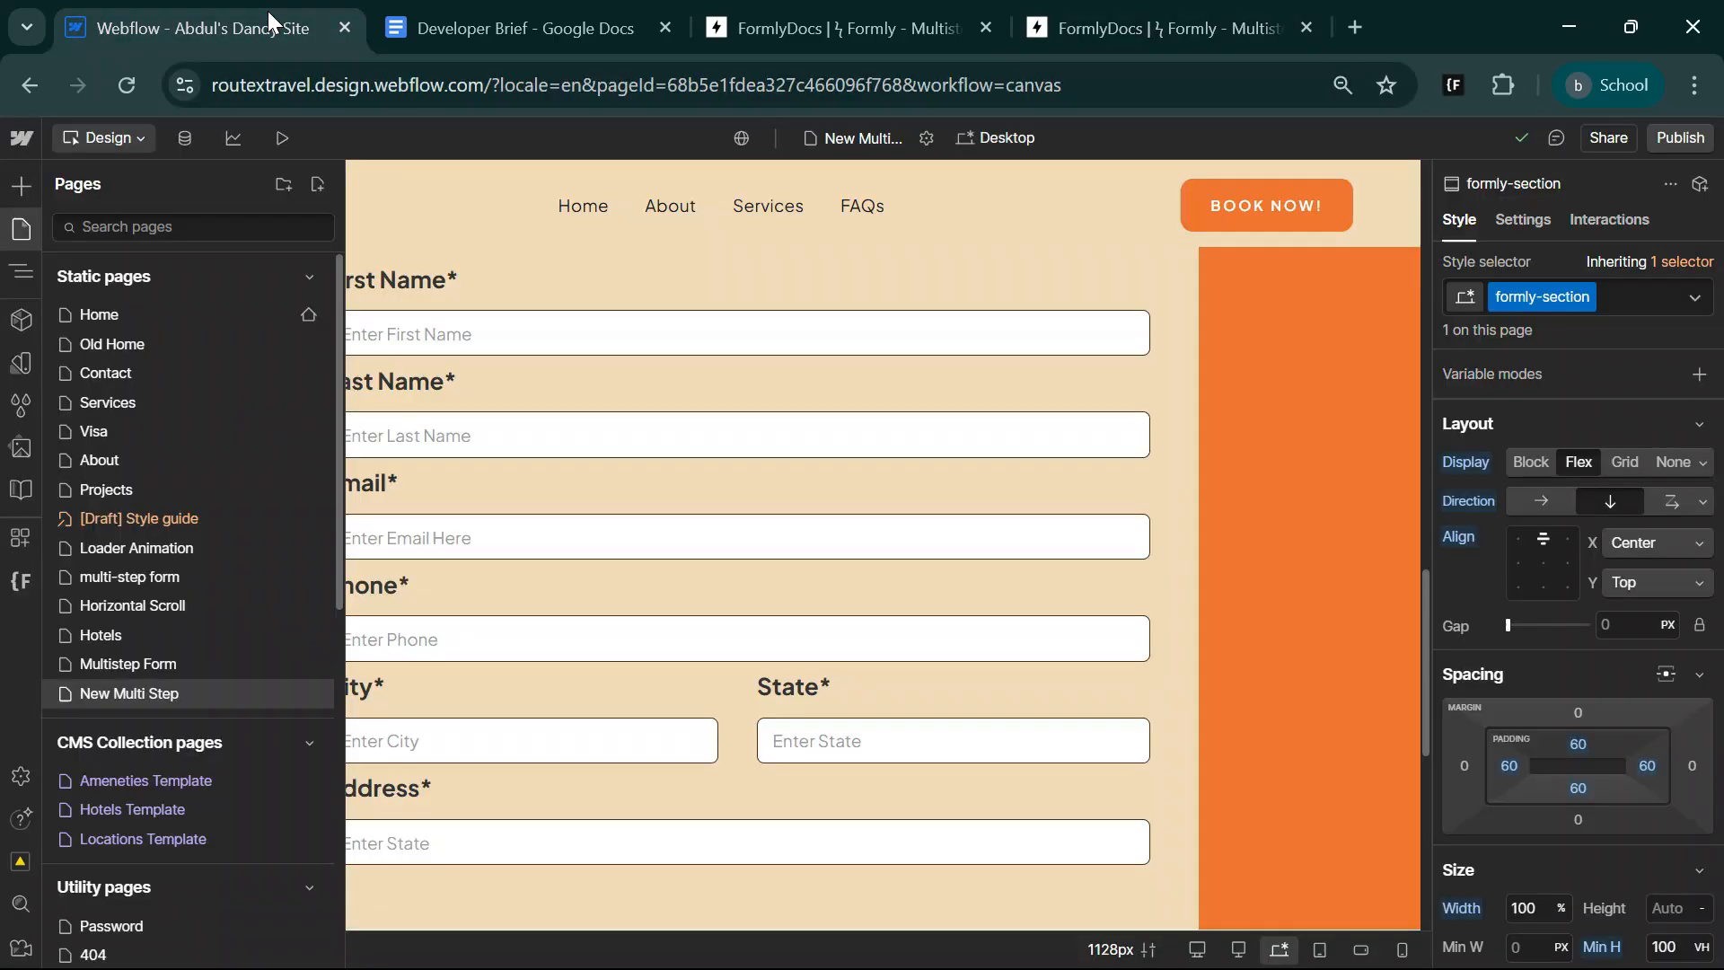
left_click(952, 374)
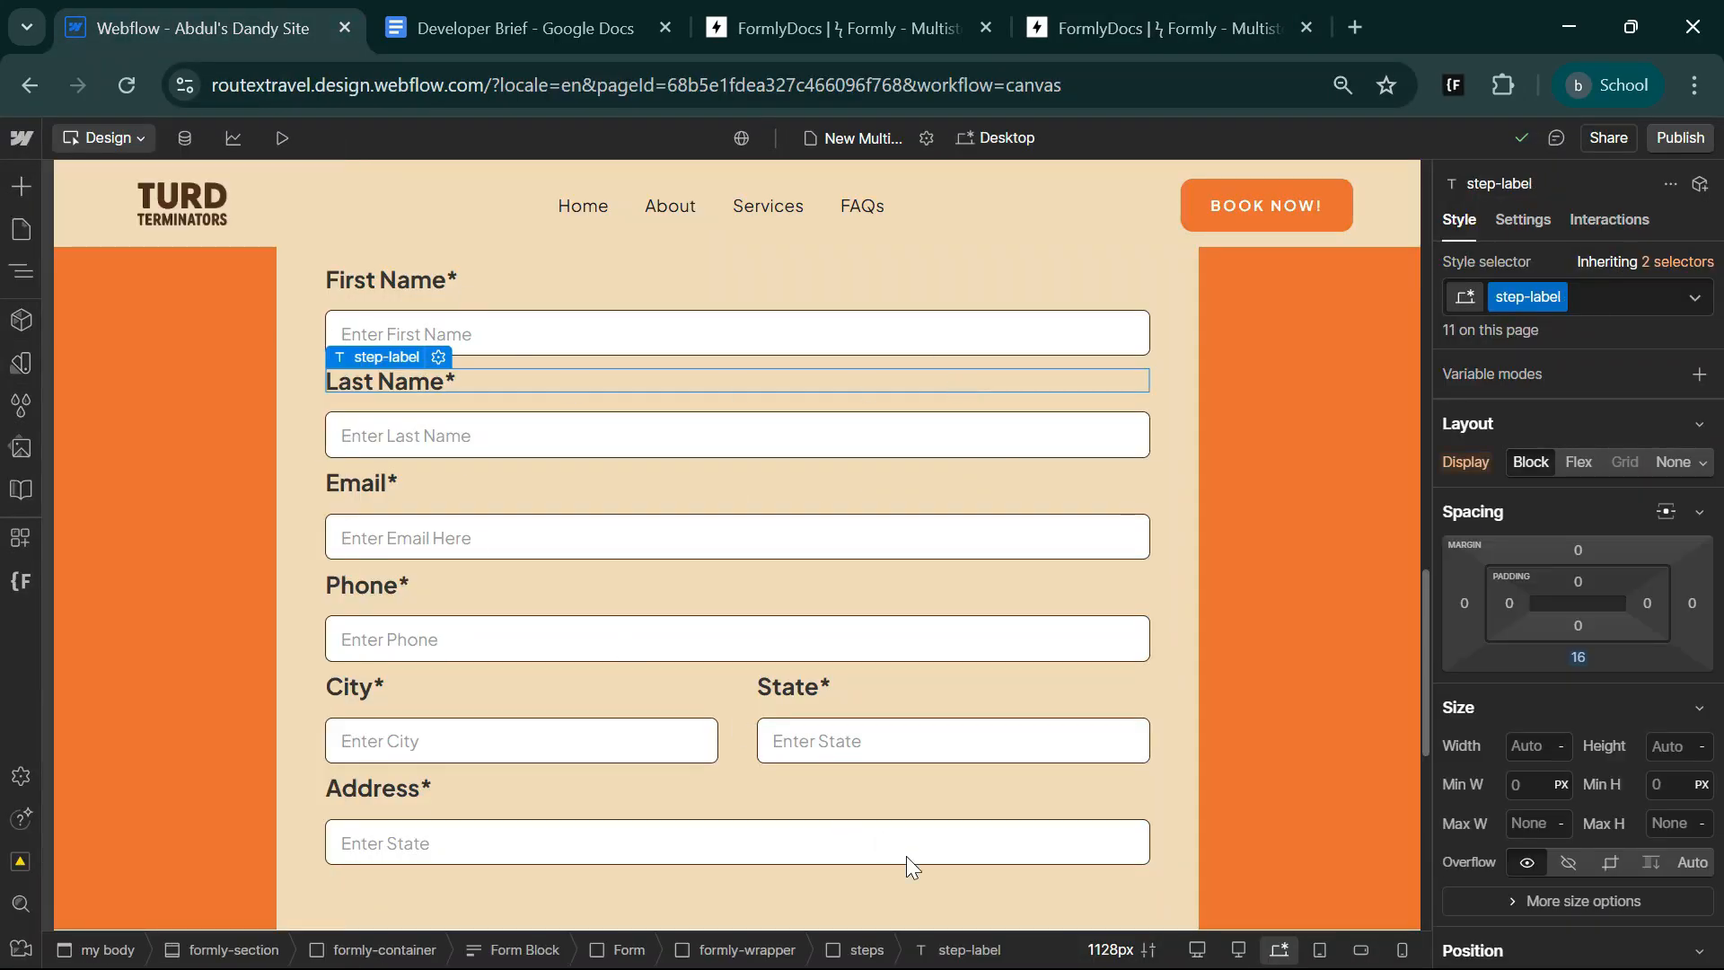
left_click(643, 954)
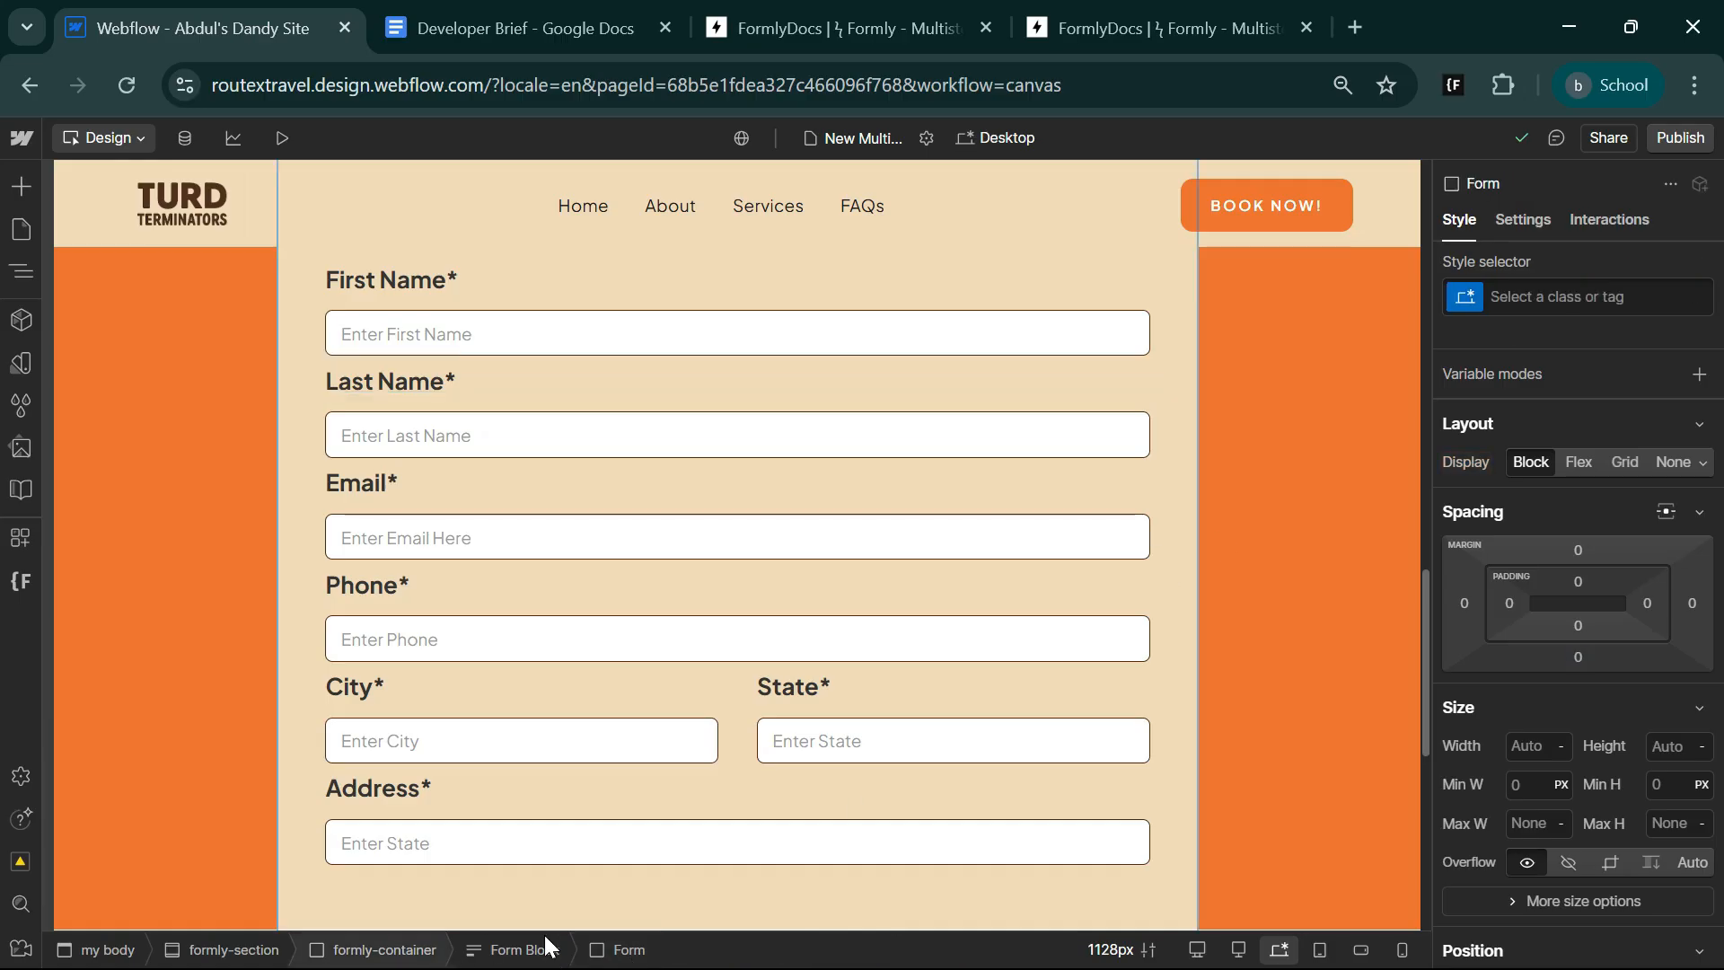
left_click(1523, 219)
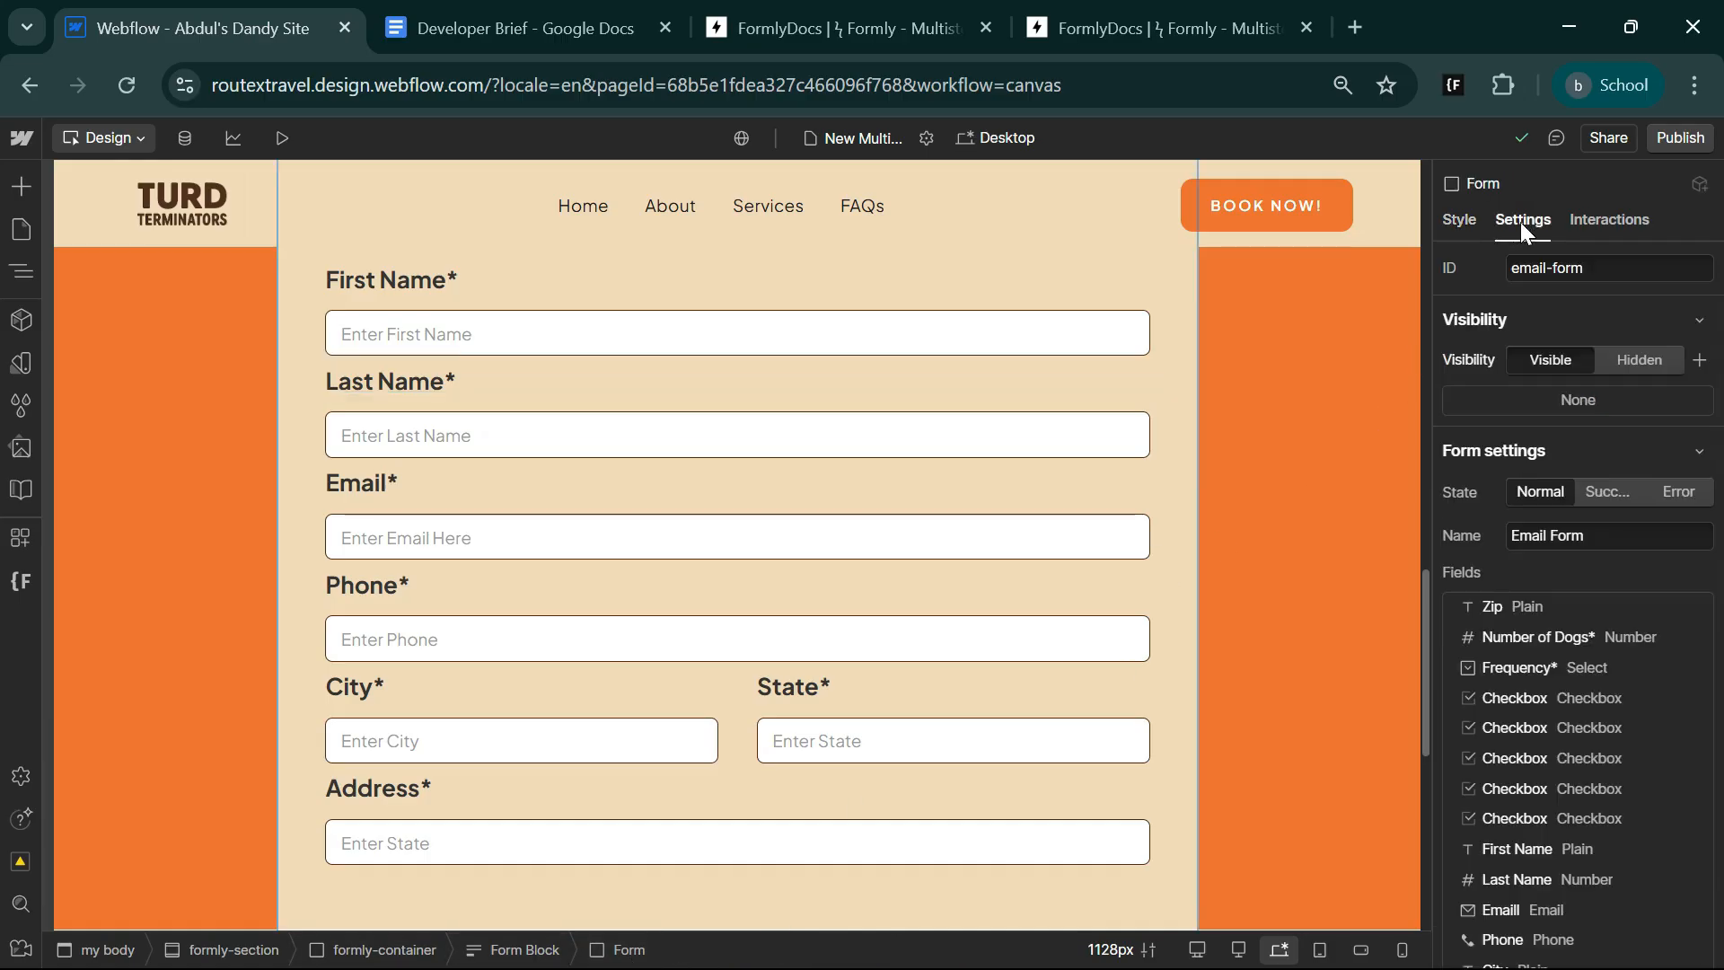
scroll(1509, 797, "down", 5)
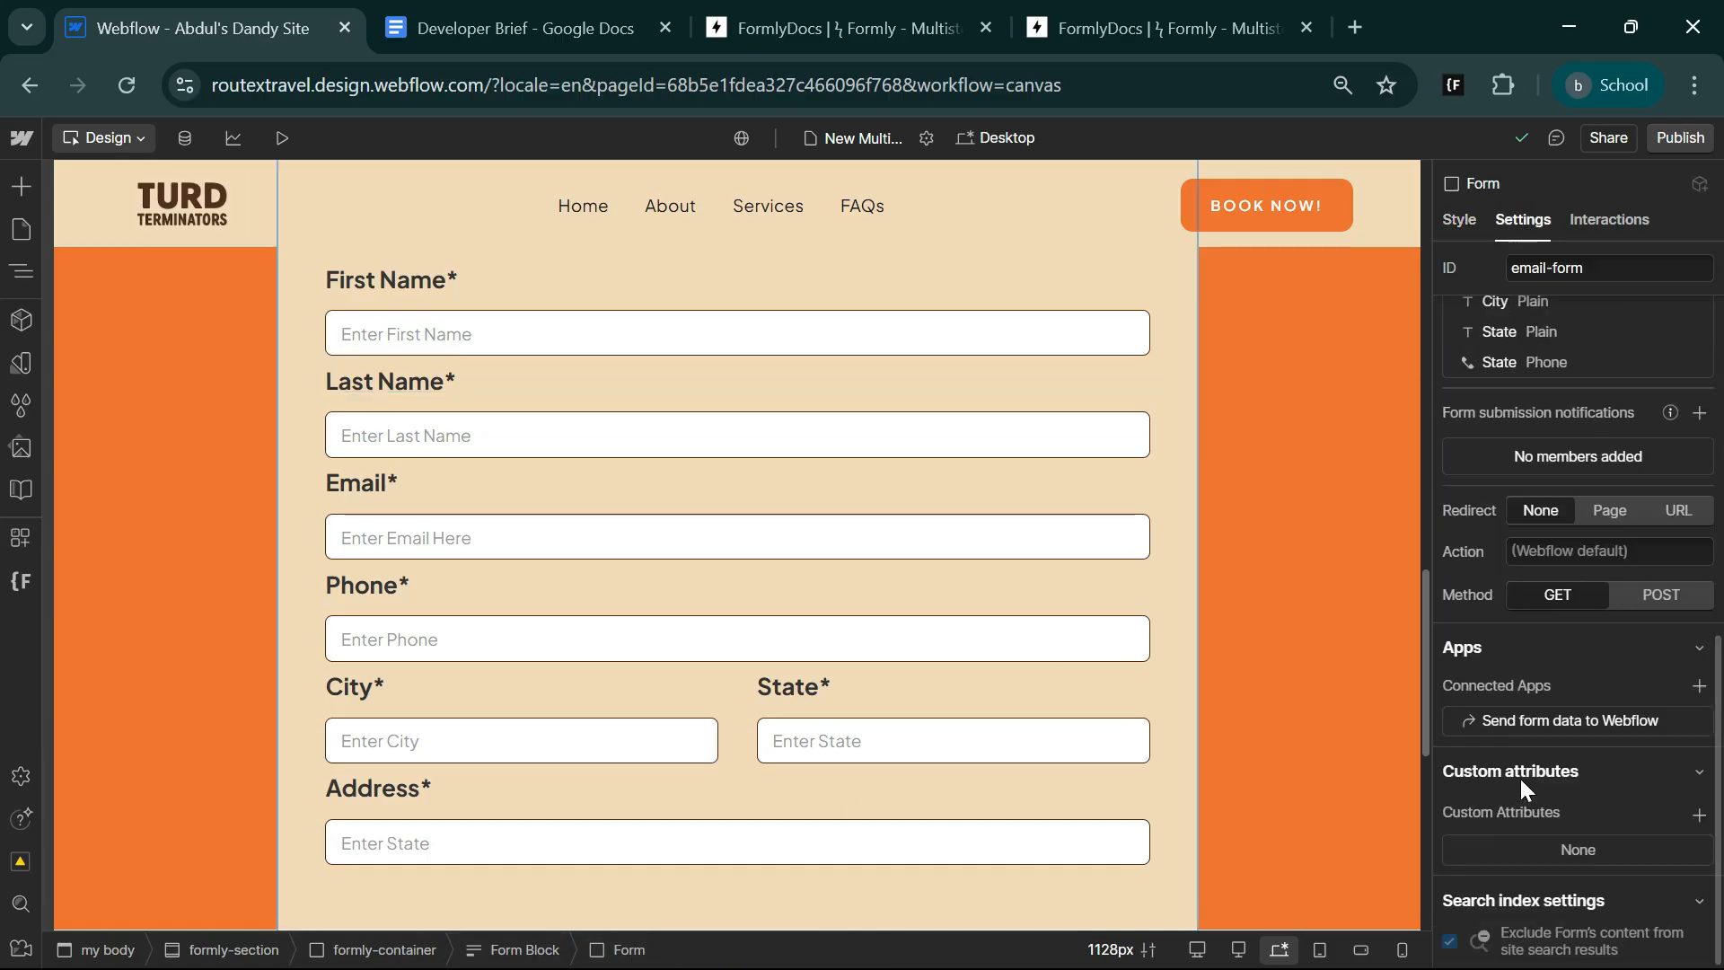
left_click(1699, 814)
key("Tab")
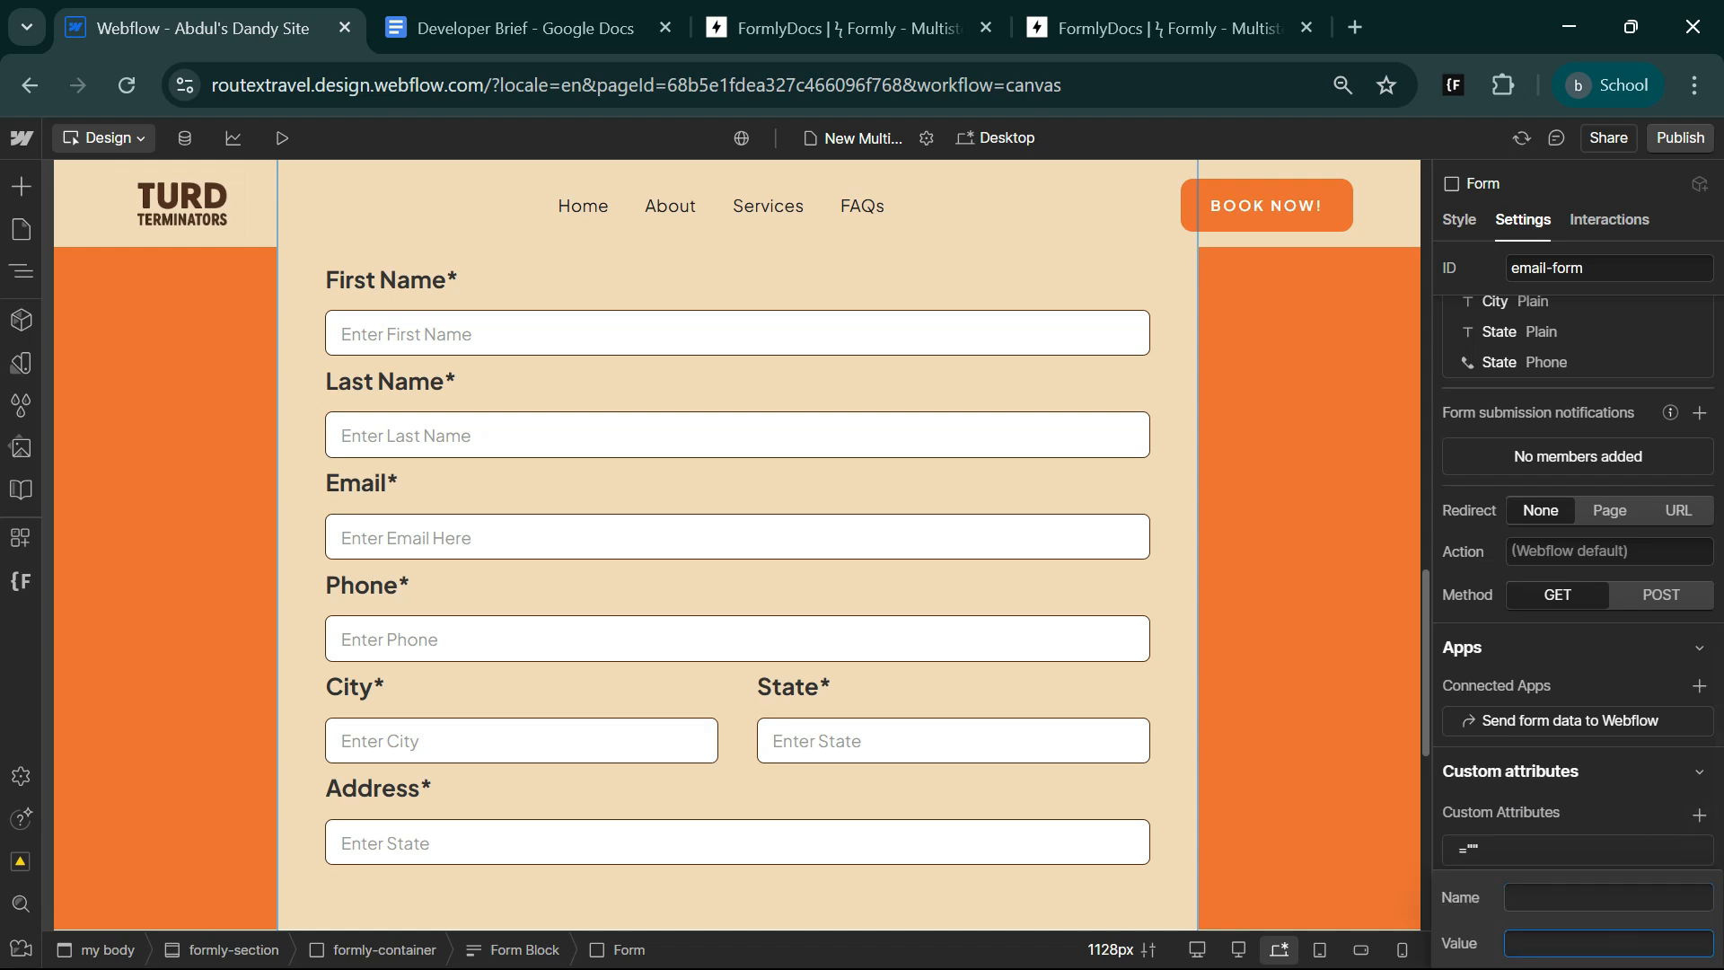
key("ctrl+v")
key("shift+Tab")
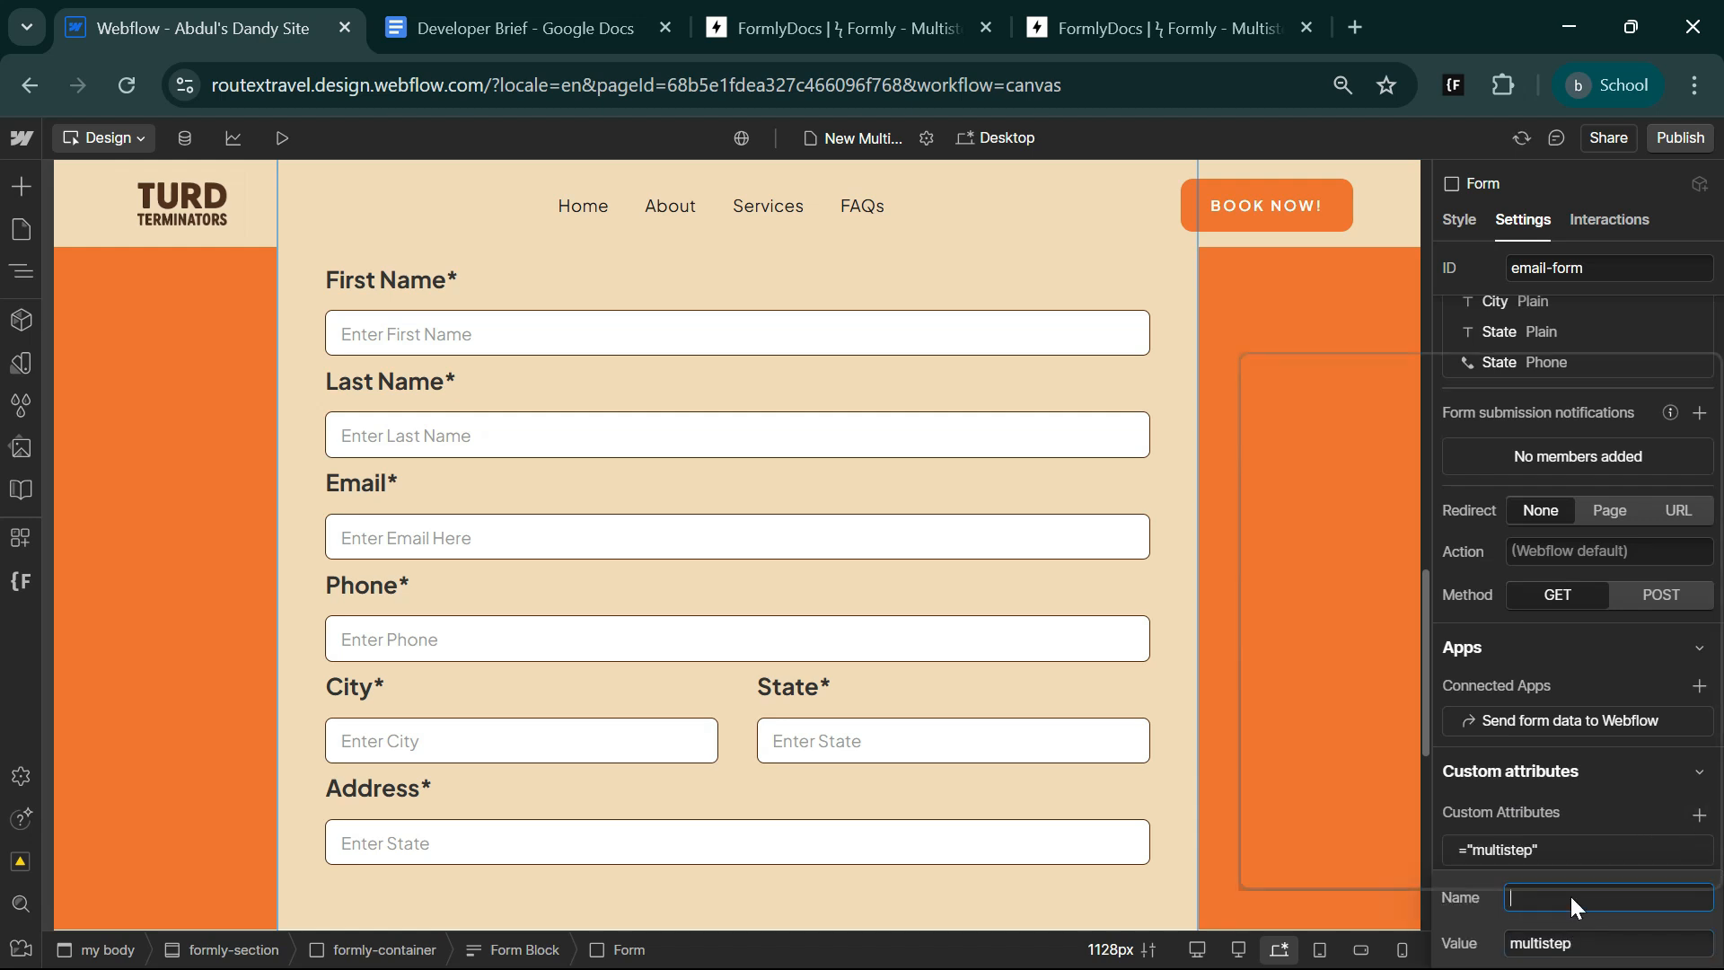
key("super+v")
left_click(1370, 706)
left_click(1555, 808)
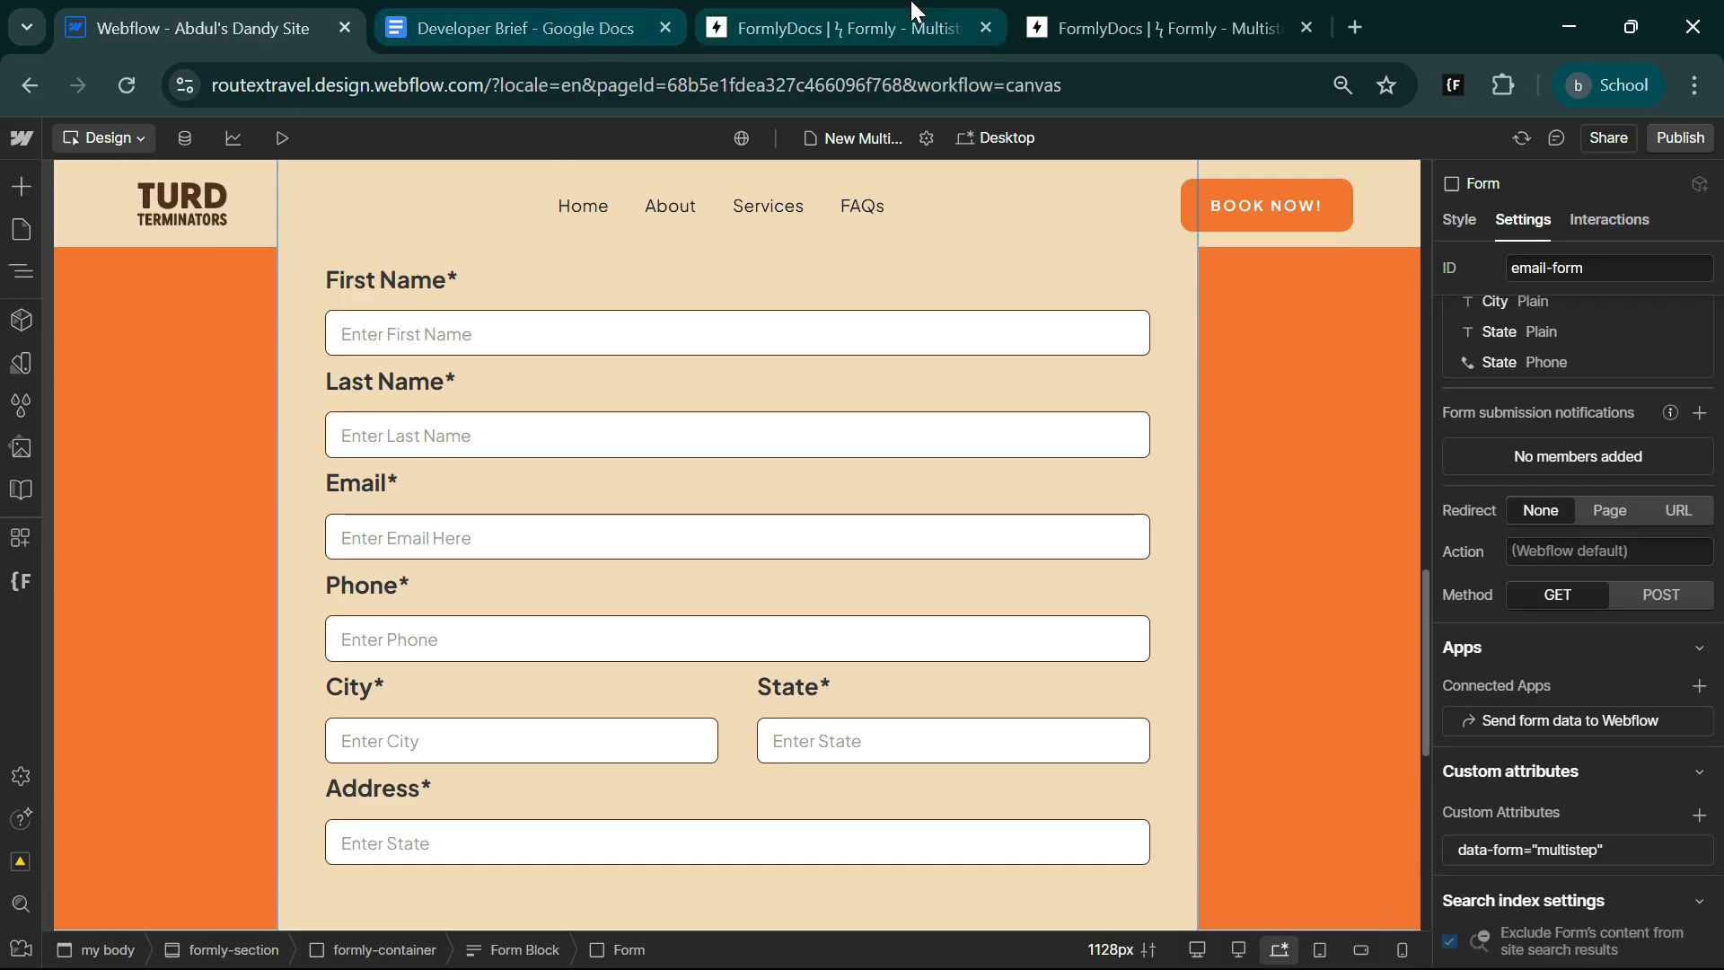
Switch to the Formly docs and copy the value step from the Indicate Steps attribute.
left_click(1159, 27)
left_click(844, 27)
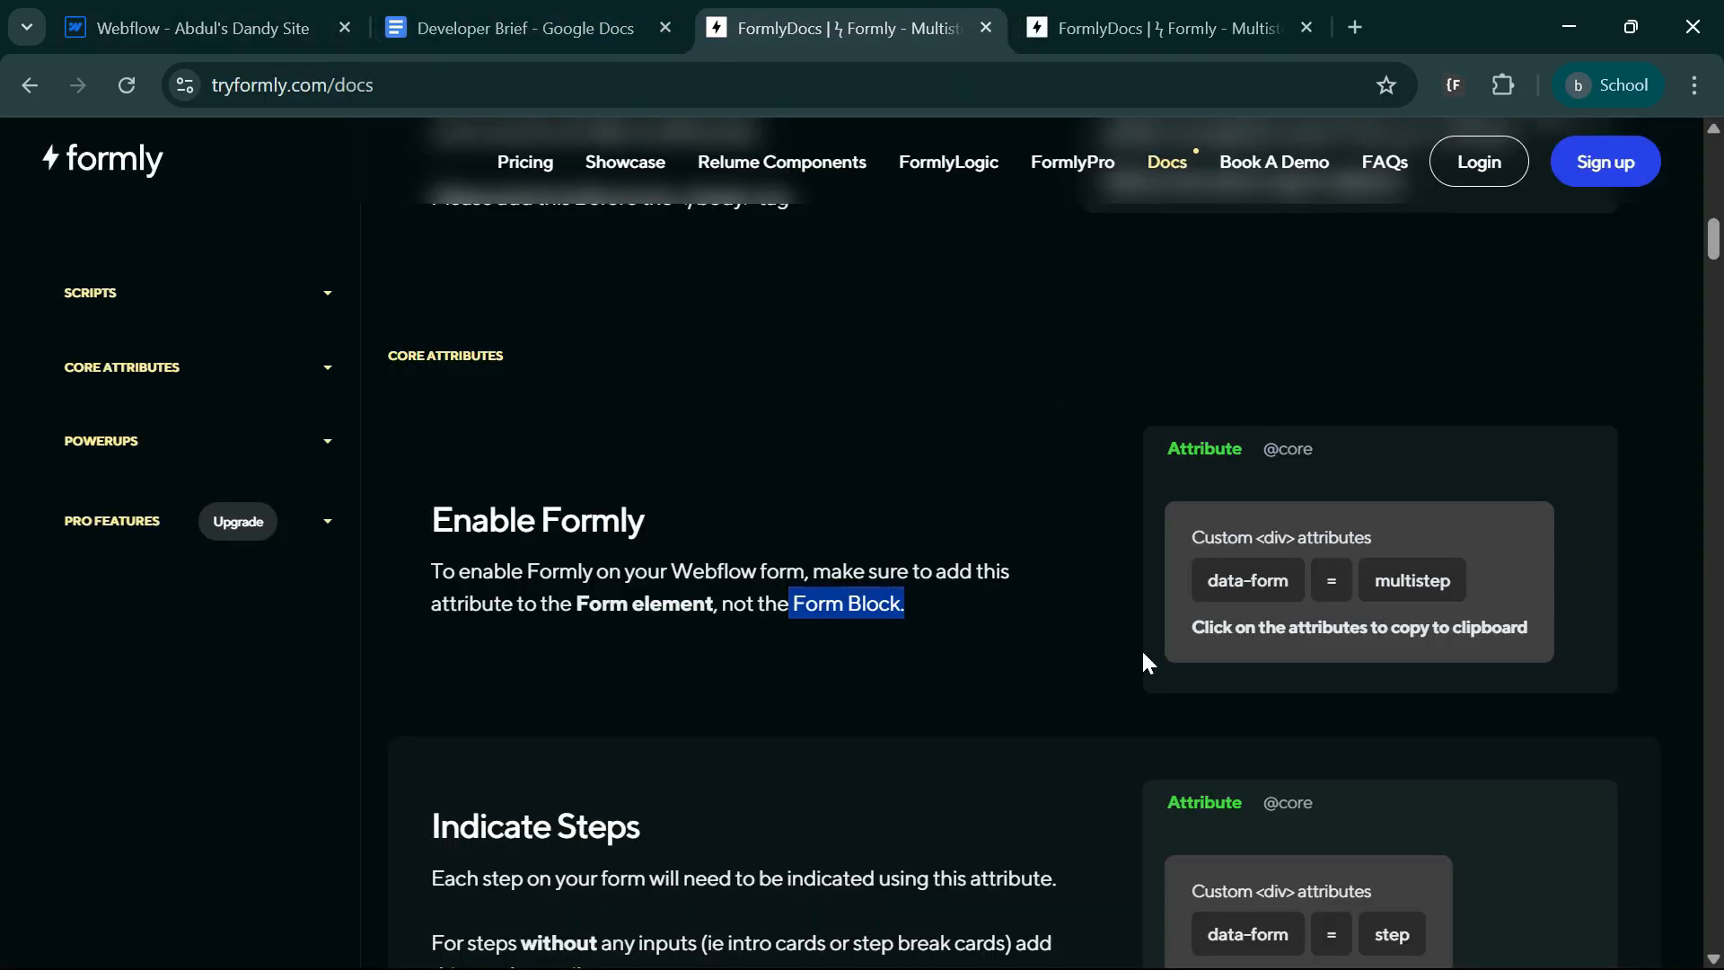
scroll(1049, 800, "down", 3)
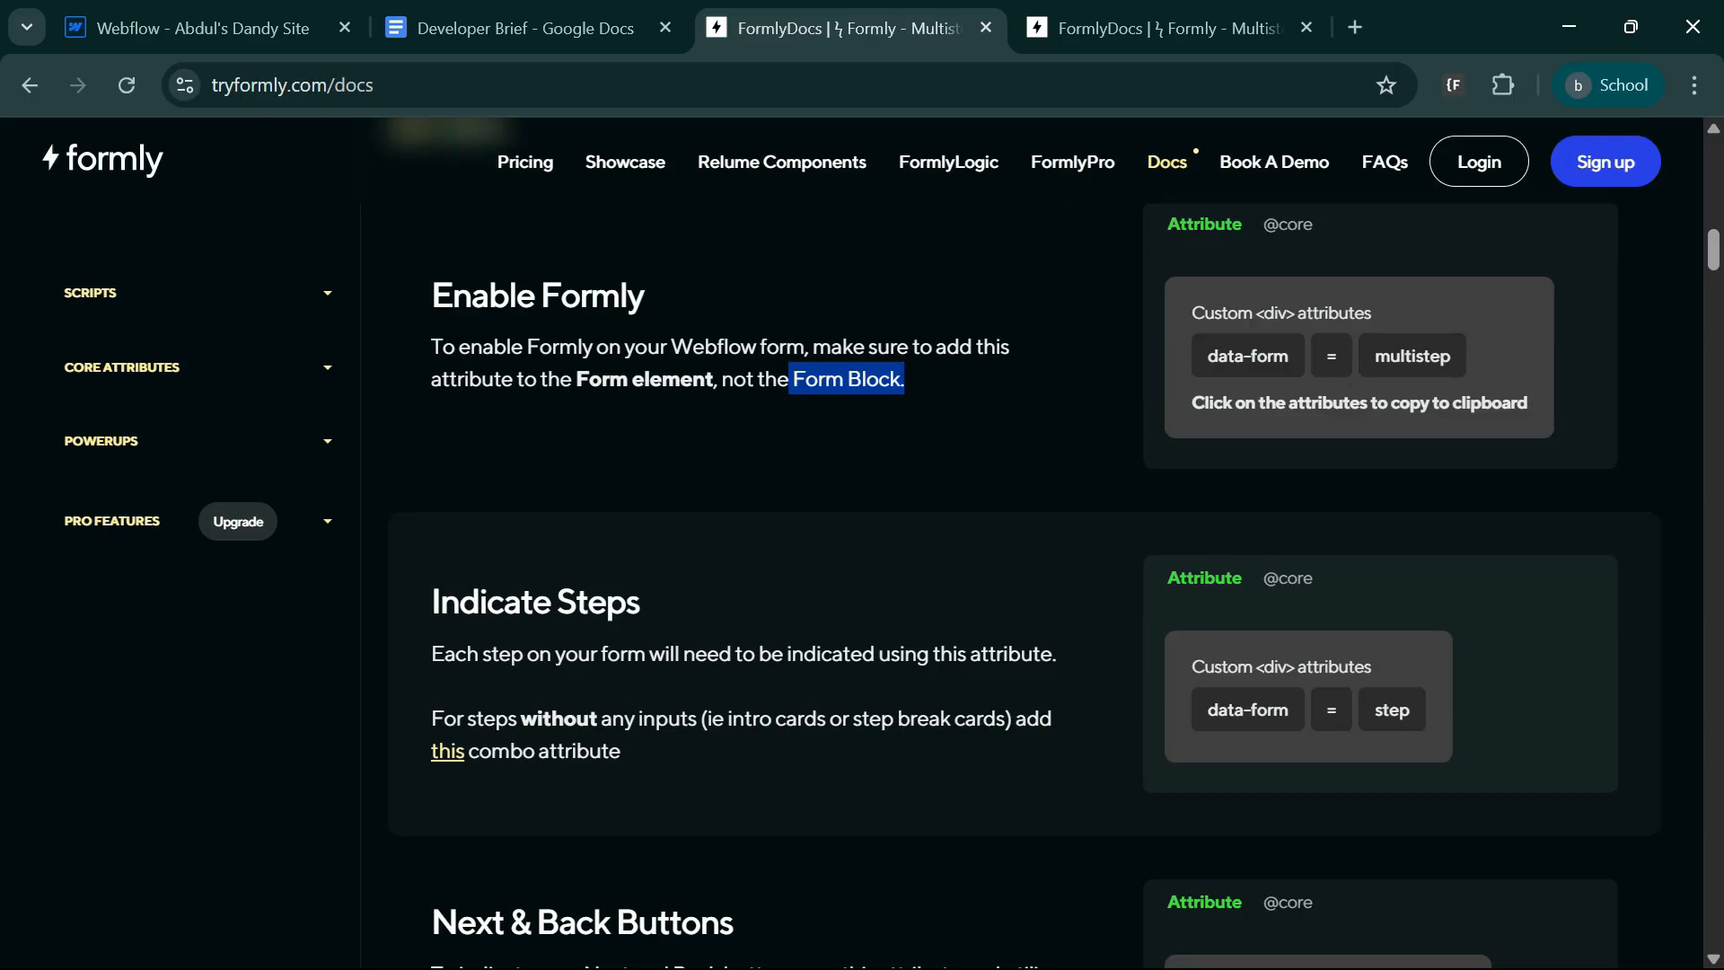
left_click(1396, 714)
left_click(1396, 714)
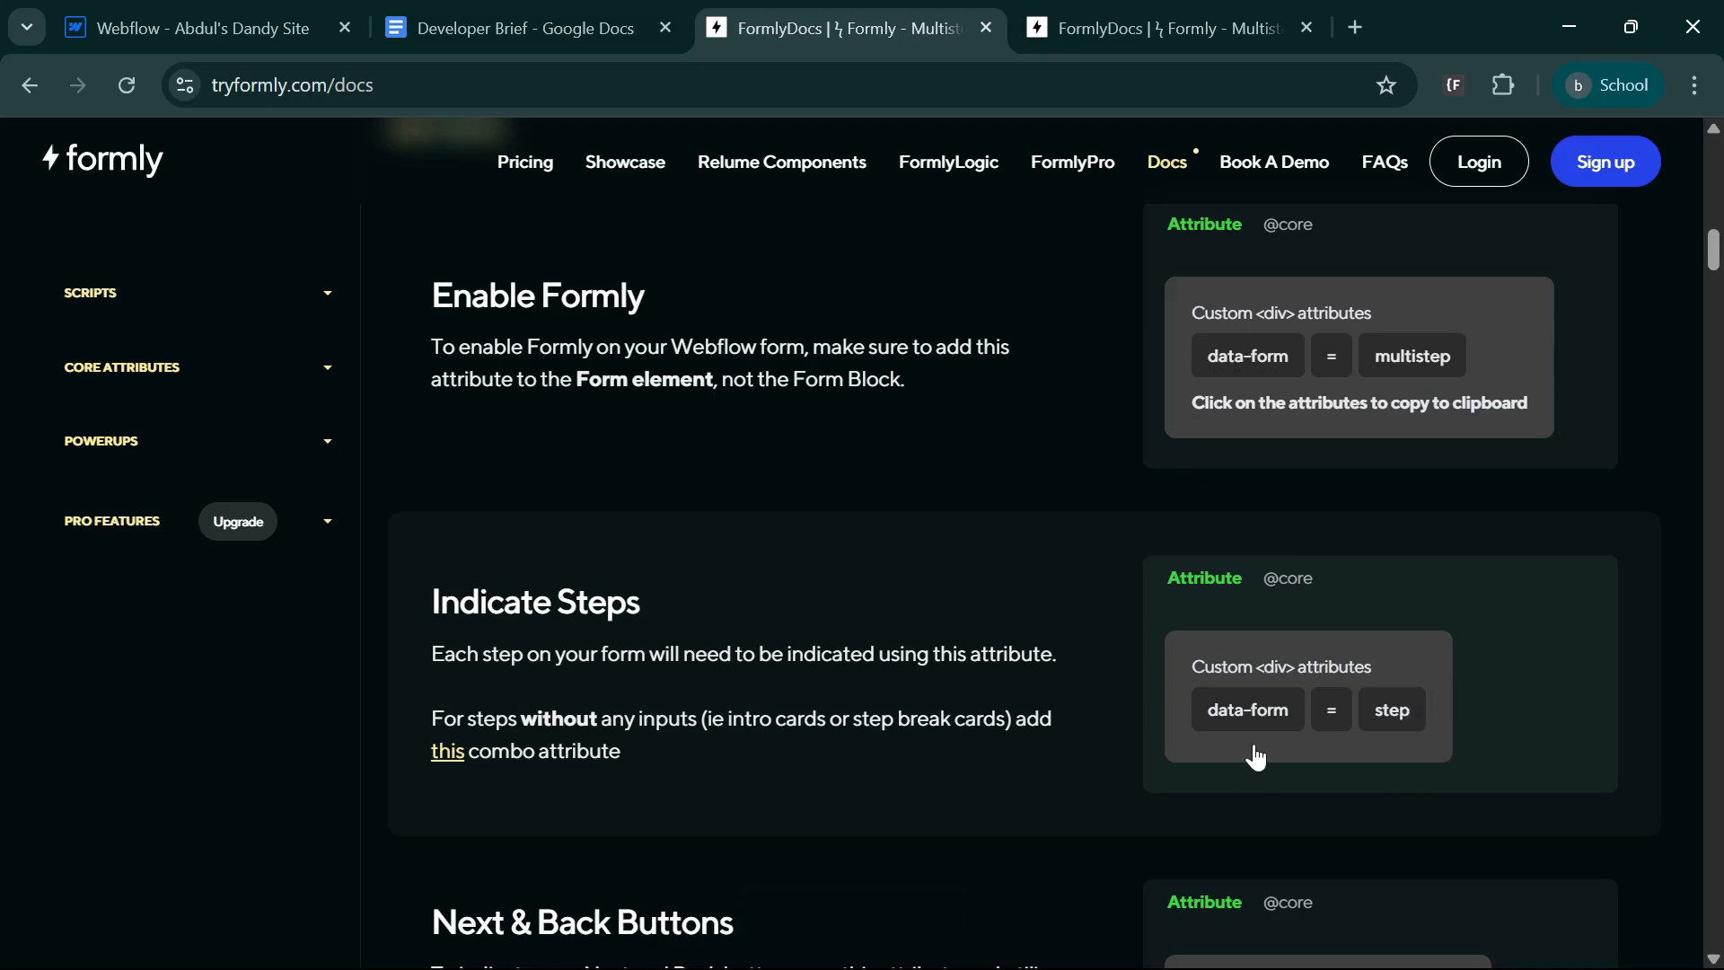
Switch to Webflow and collapse the indicatros block and both steps blocks in the page's element tree.
left_click(262, 11)
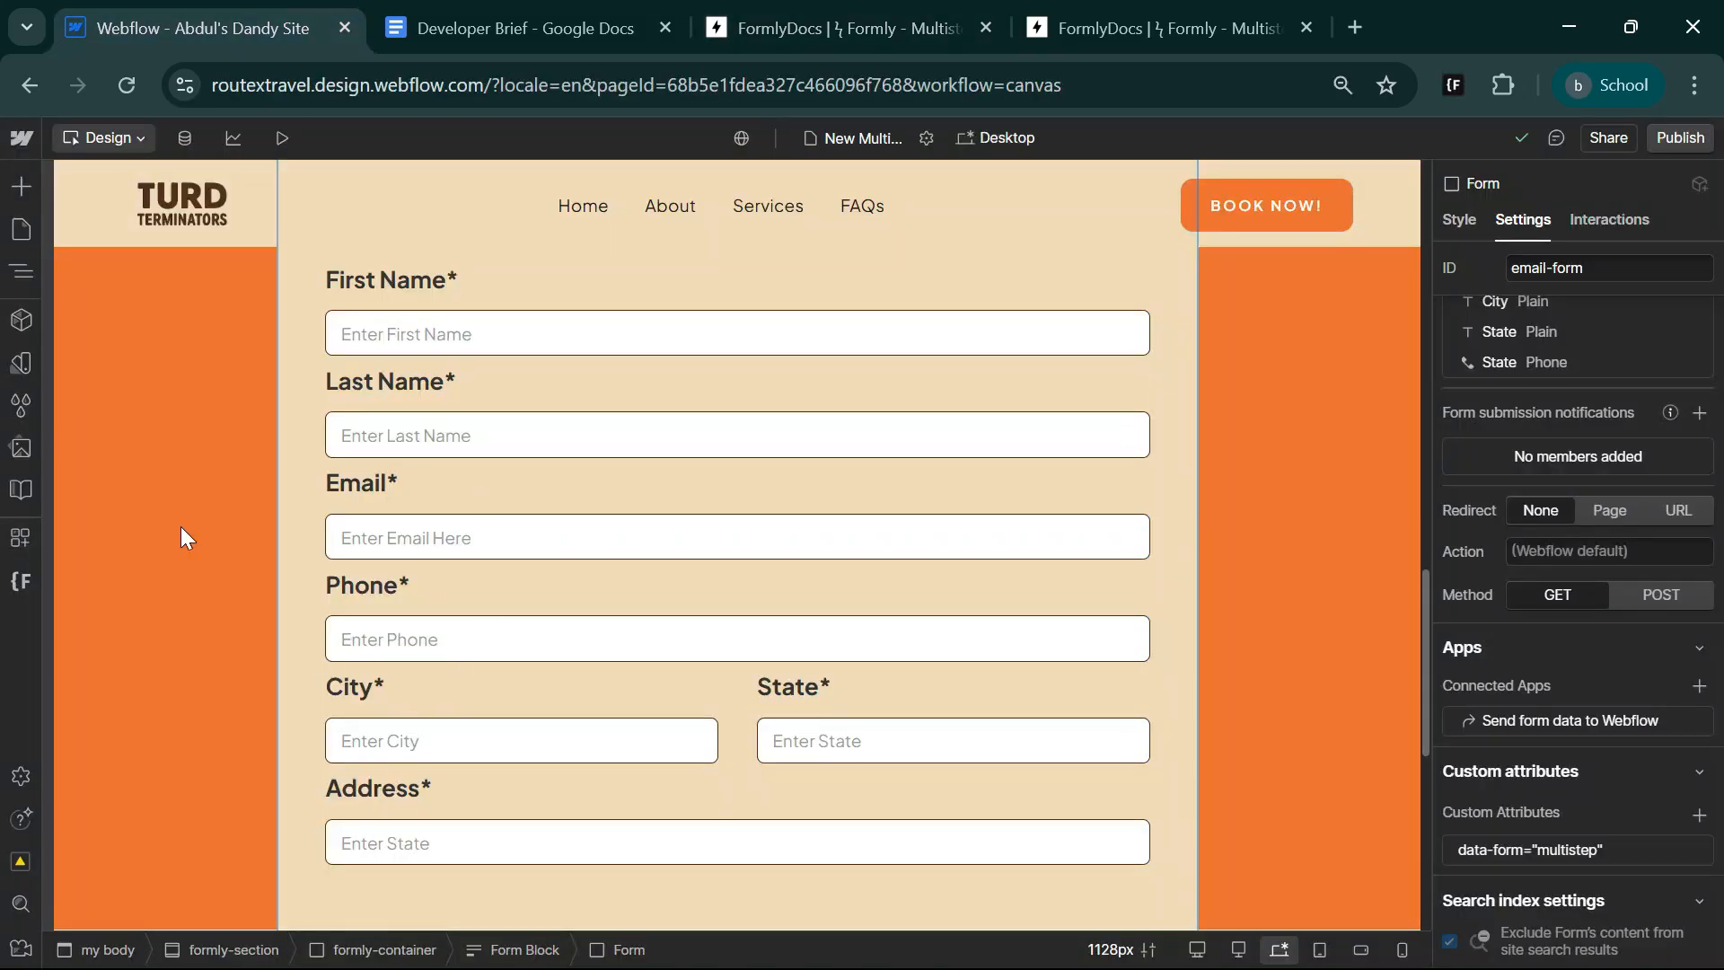
left_click(12, 273)
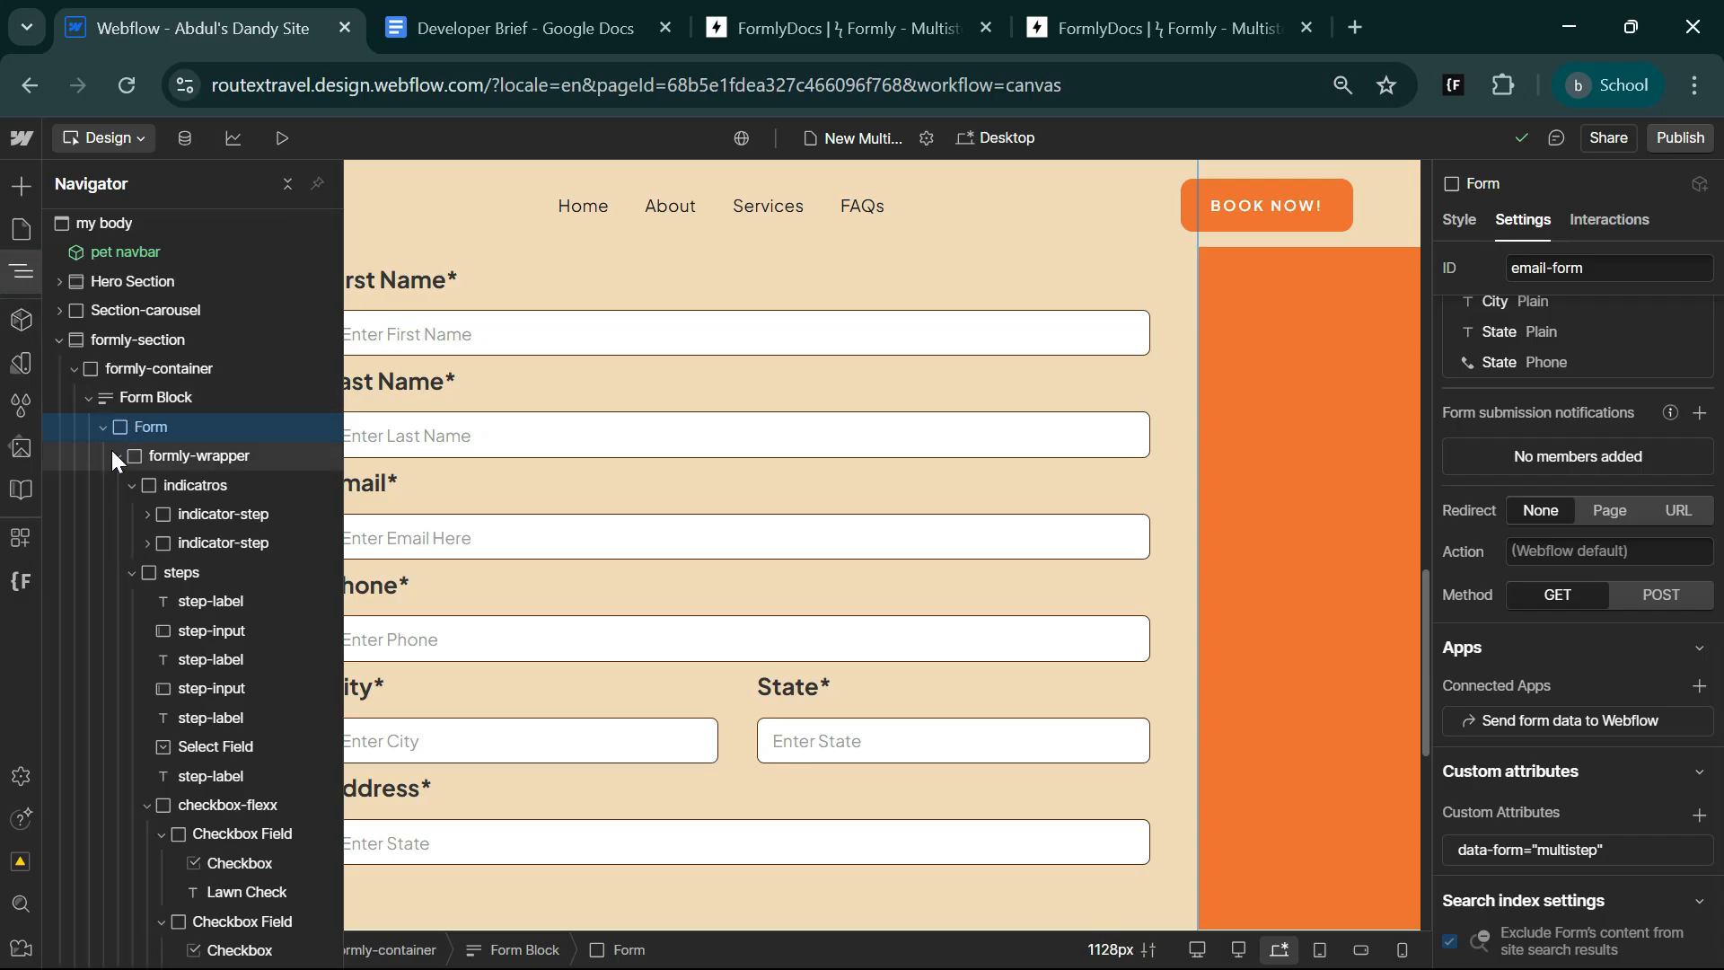
left_click(131, 485)
left_click(130, 514)
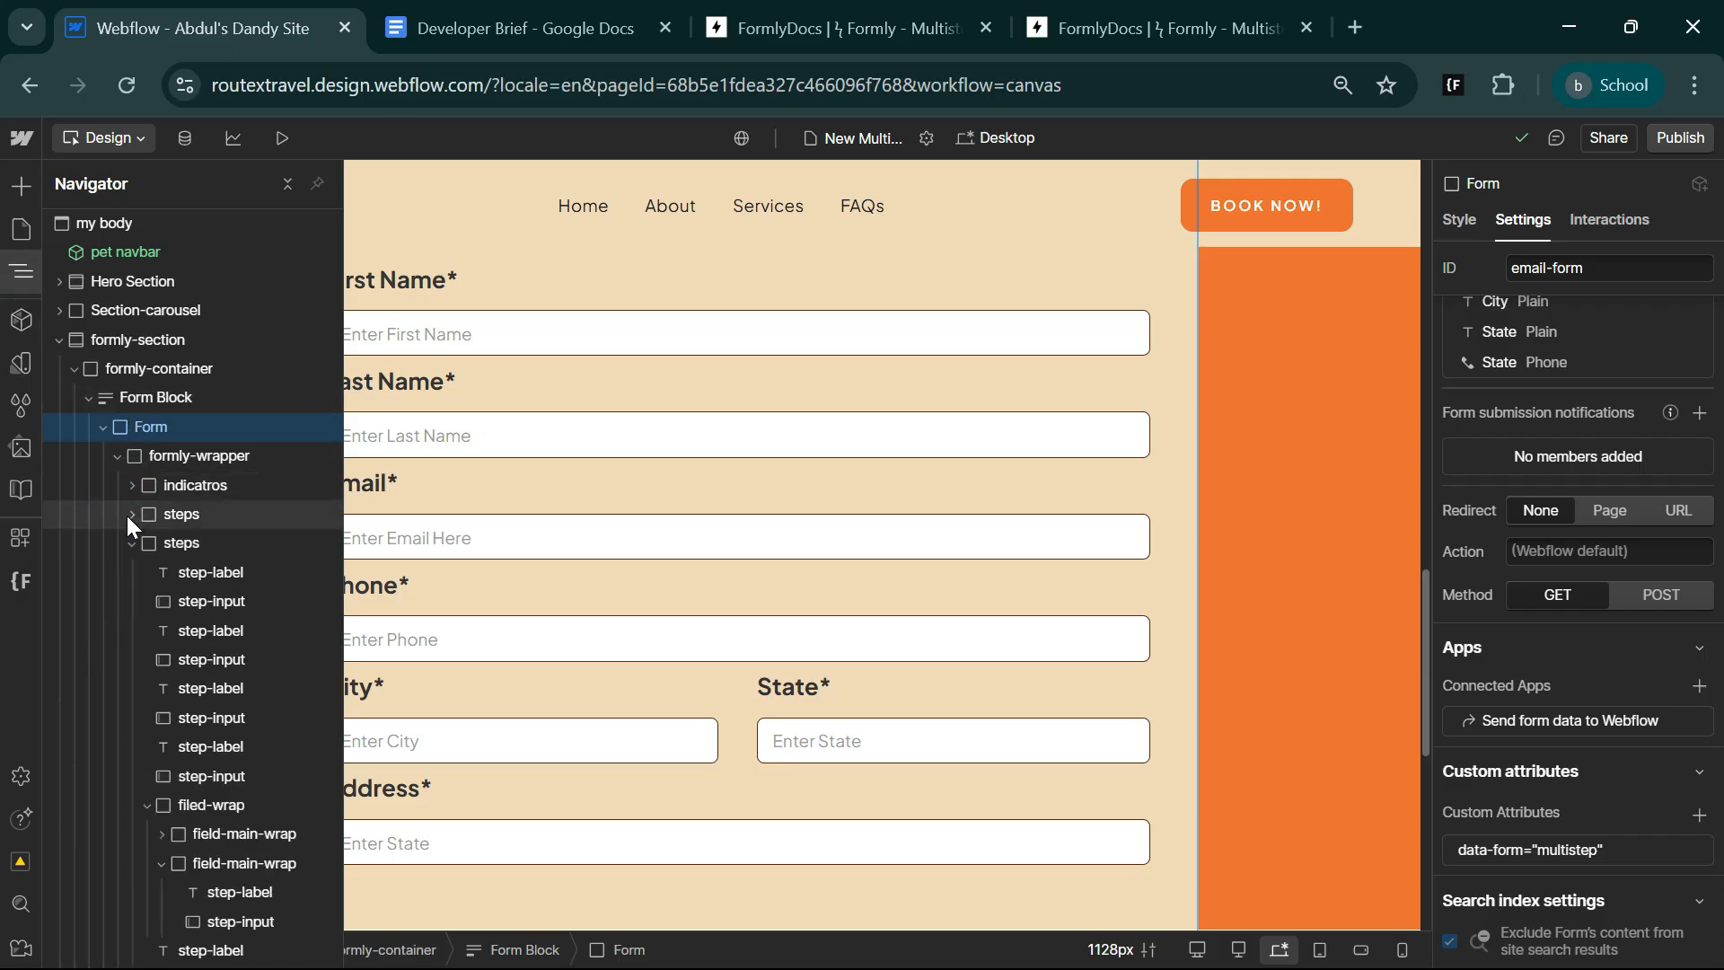
left_click(130, 543)
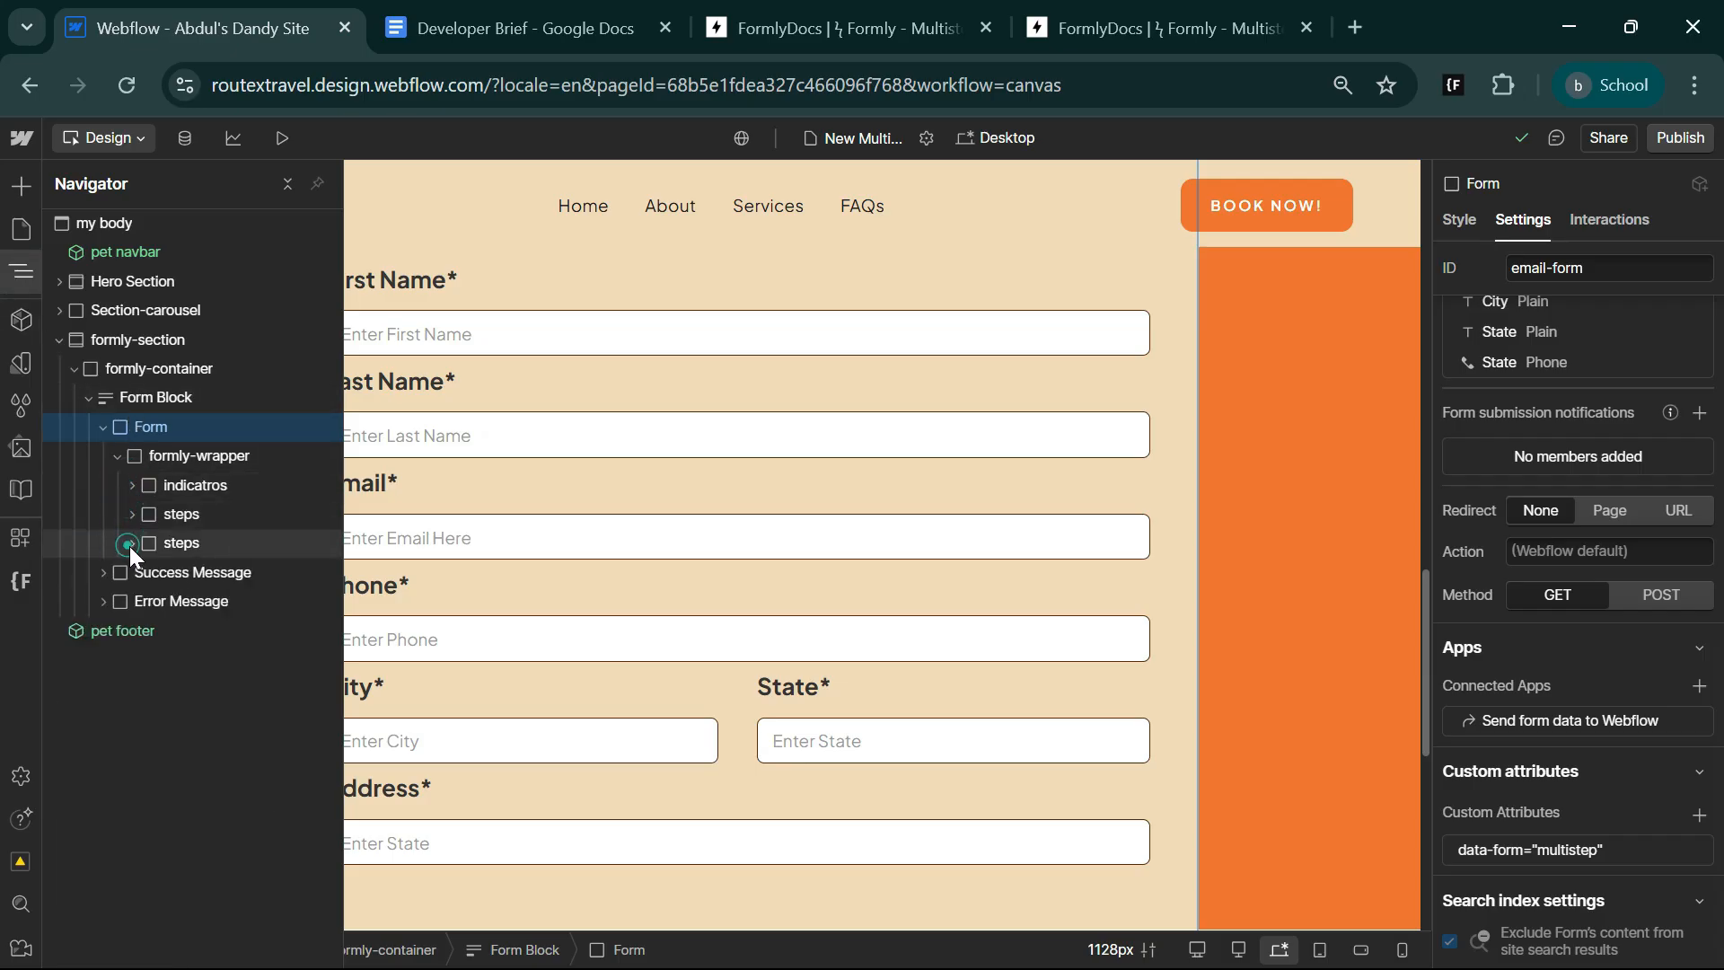
Add the custom attribute data-form="step" to the first steps block in formly-wrapper.
left_click(199, 519)
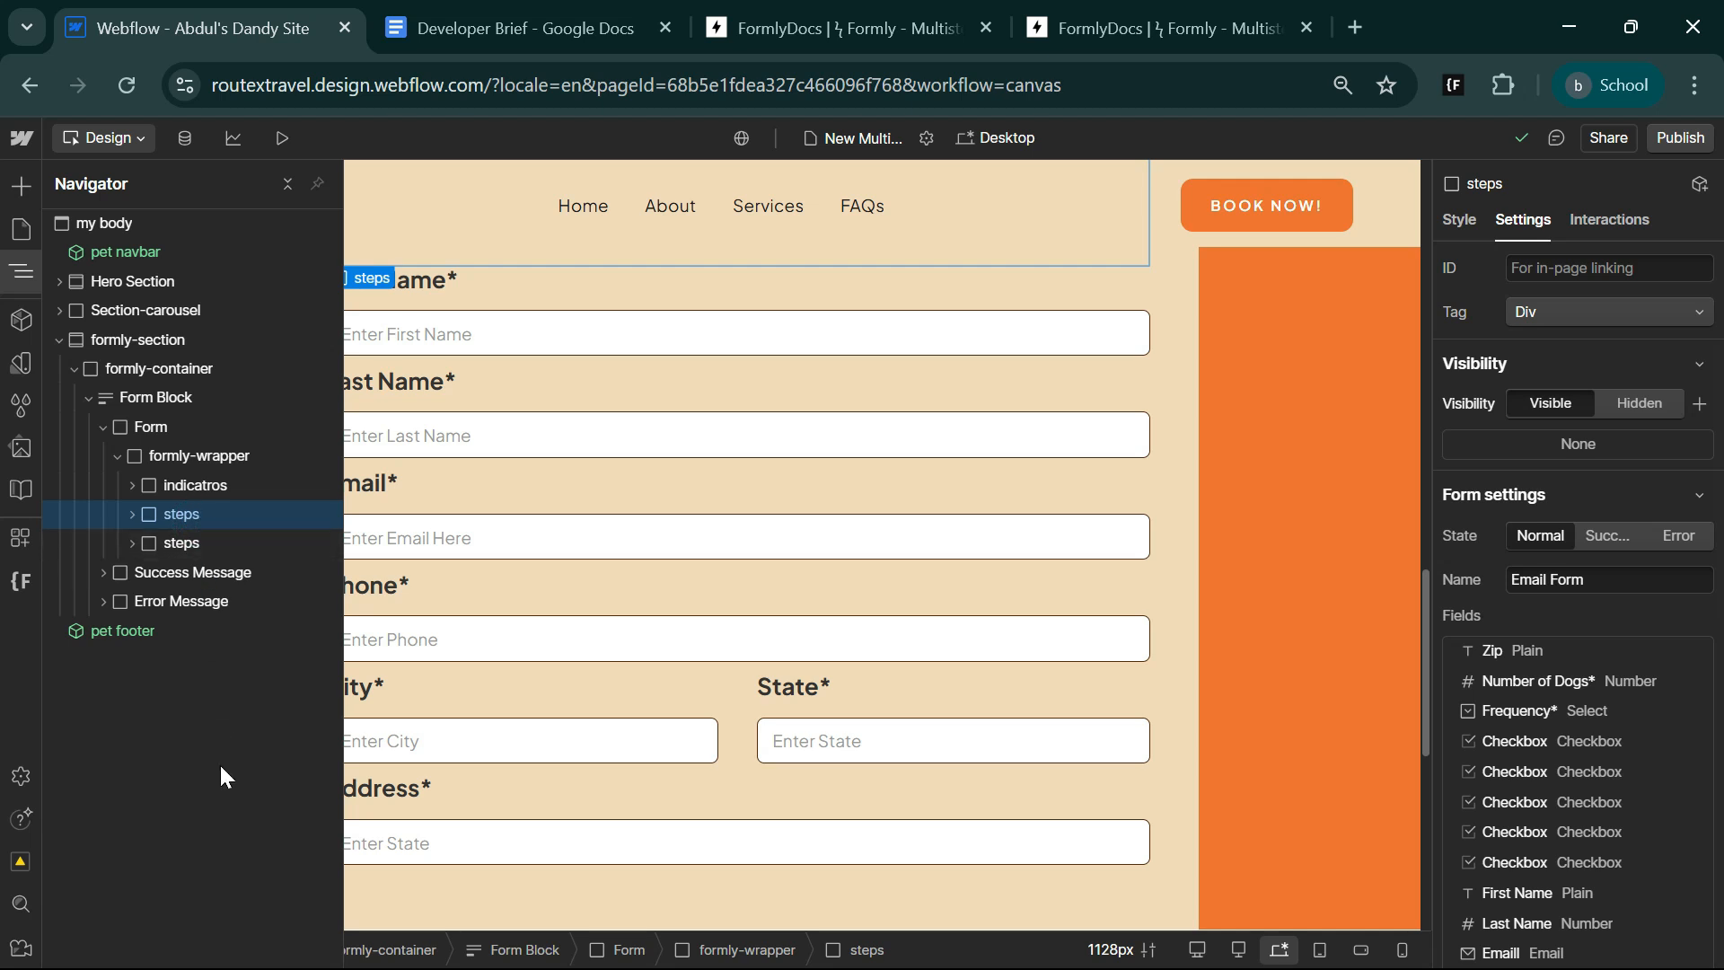
scroll(1586, 751, "down", 10)
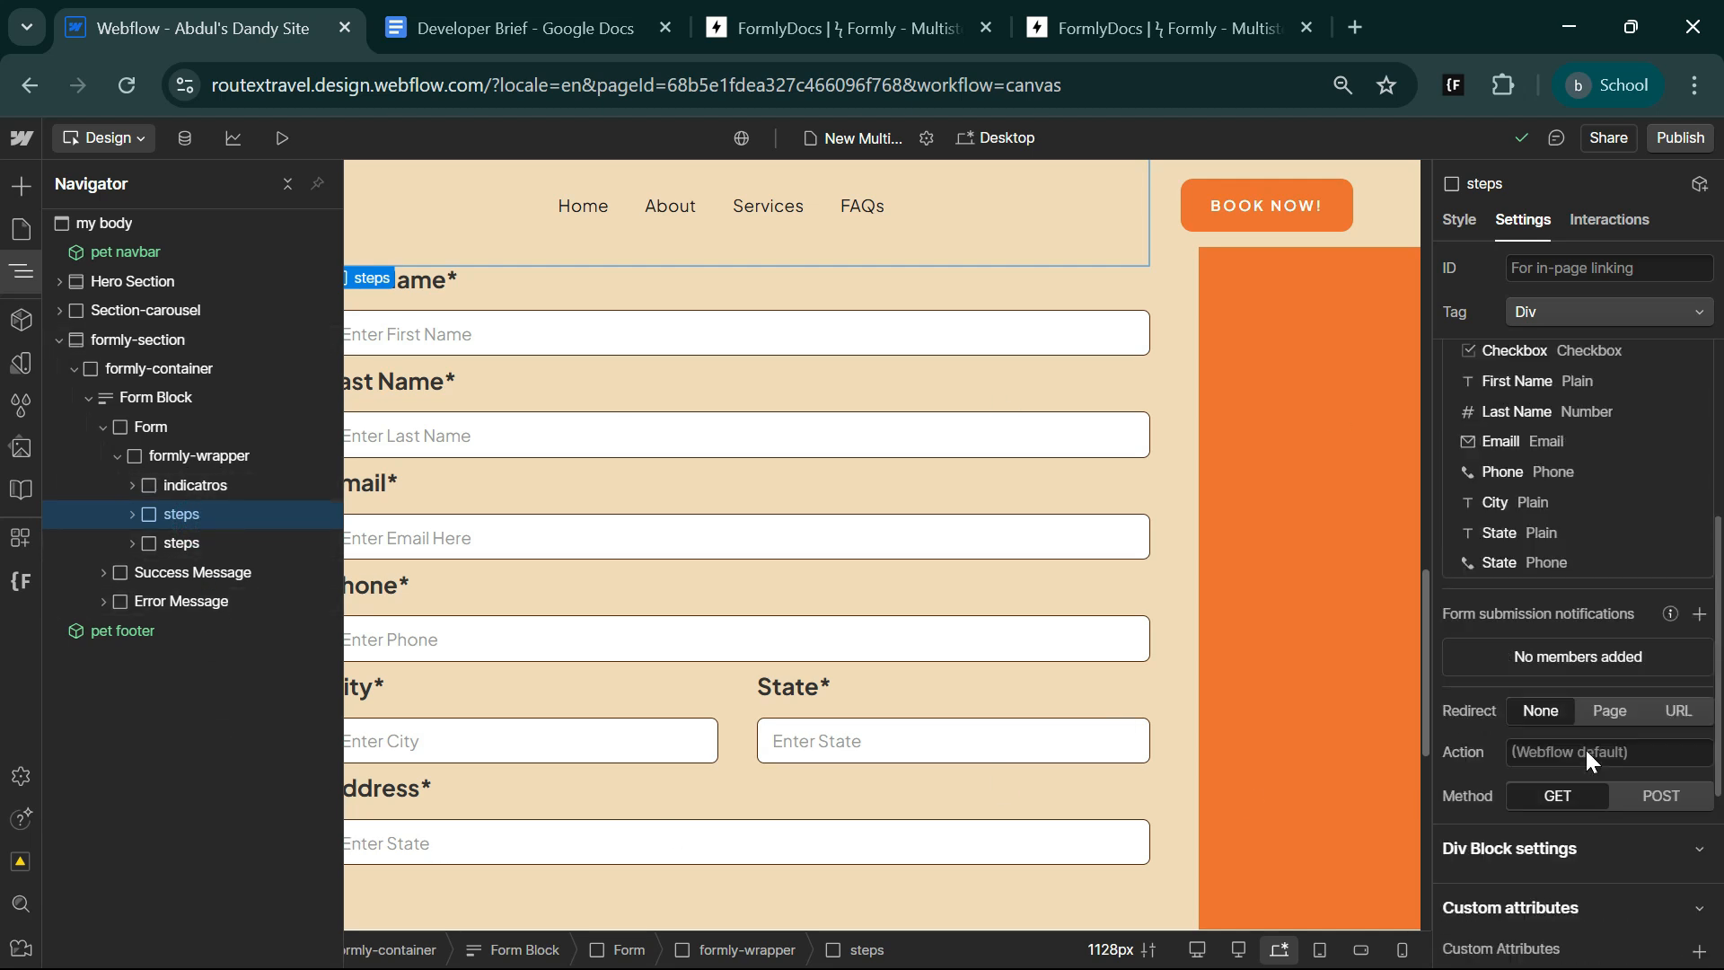
left_click(1699, 791)
left_click(1668, 864)
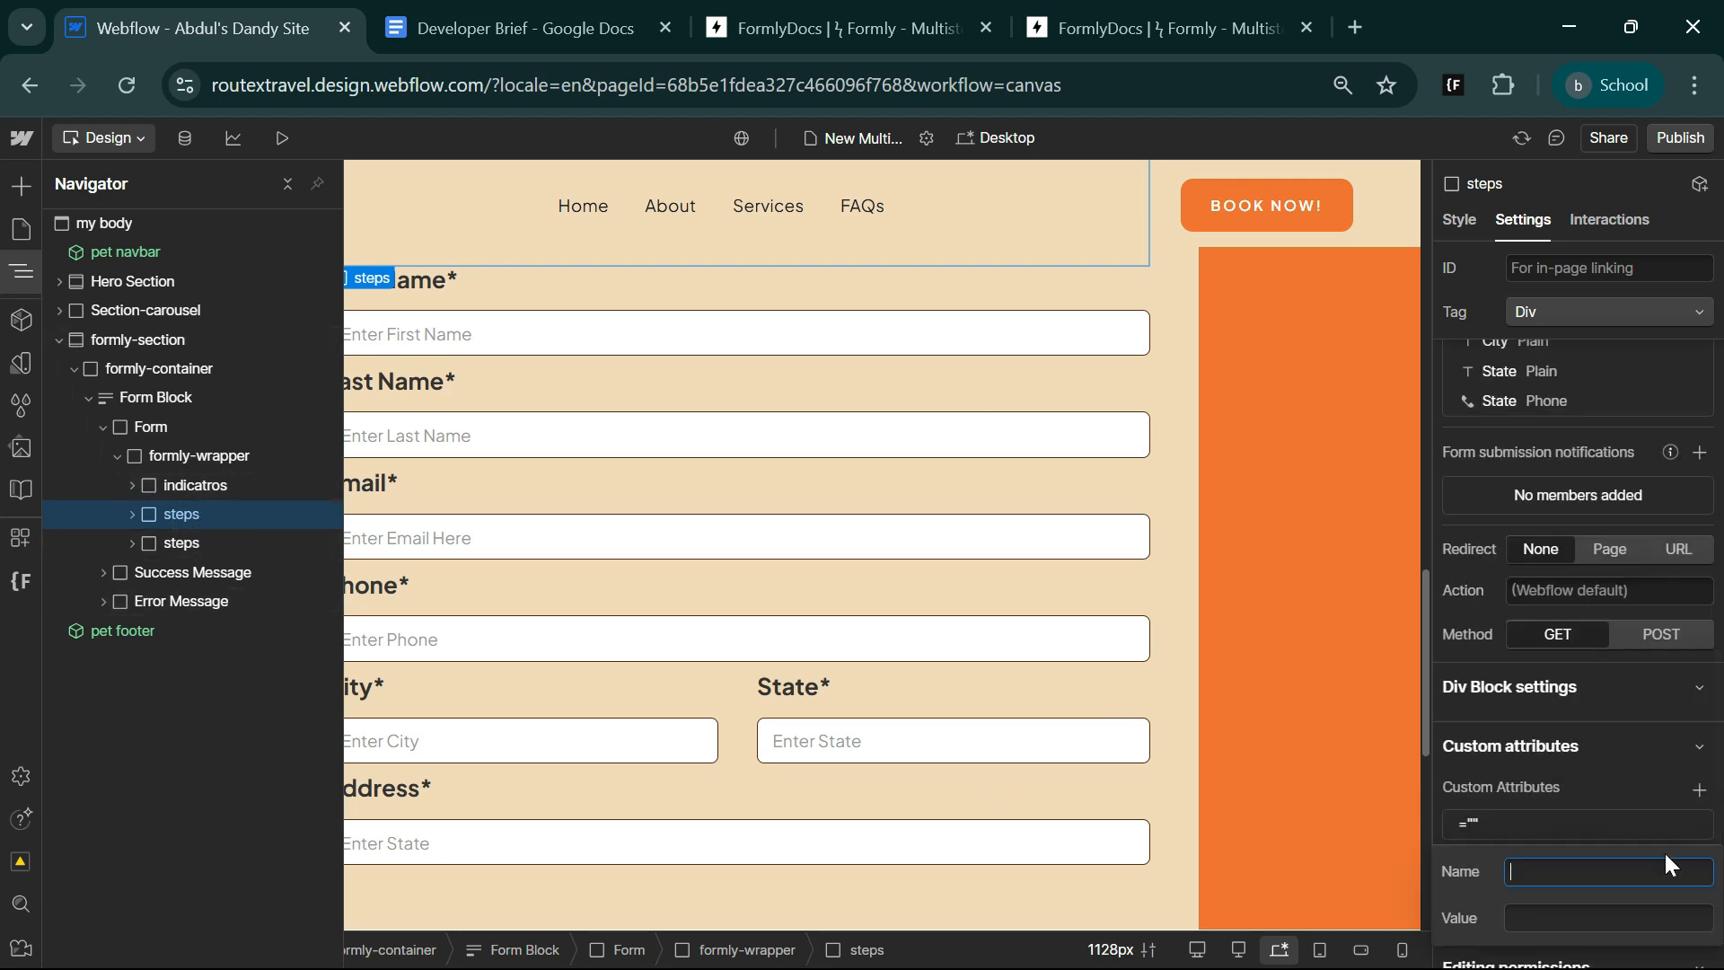
left_click(1623, 918)
key("ctrl+v")
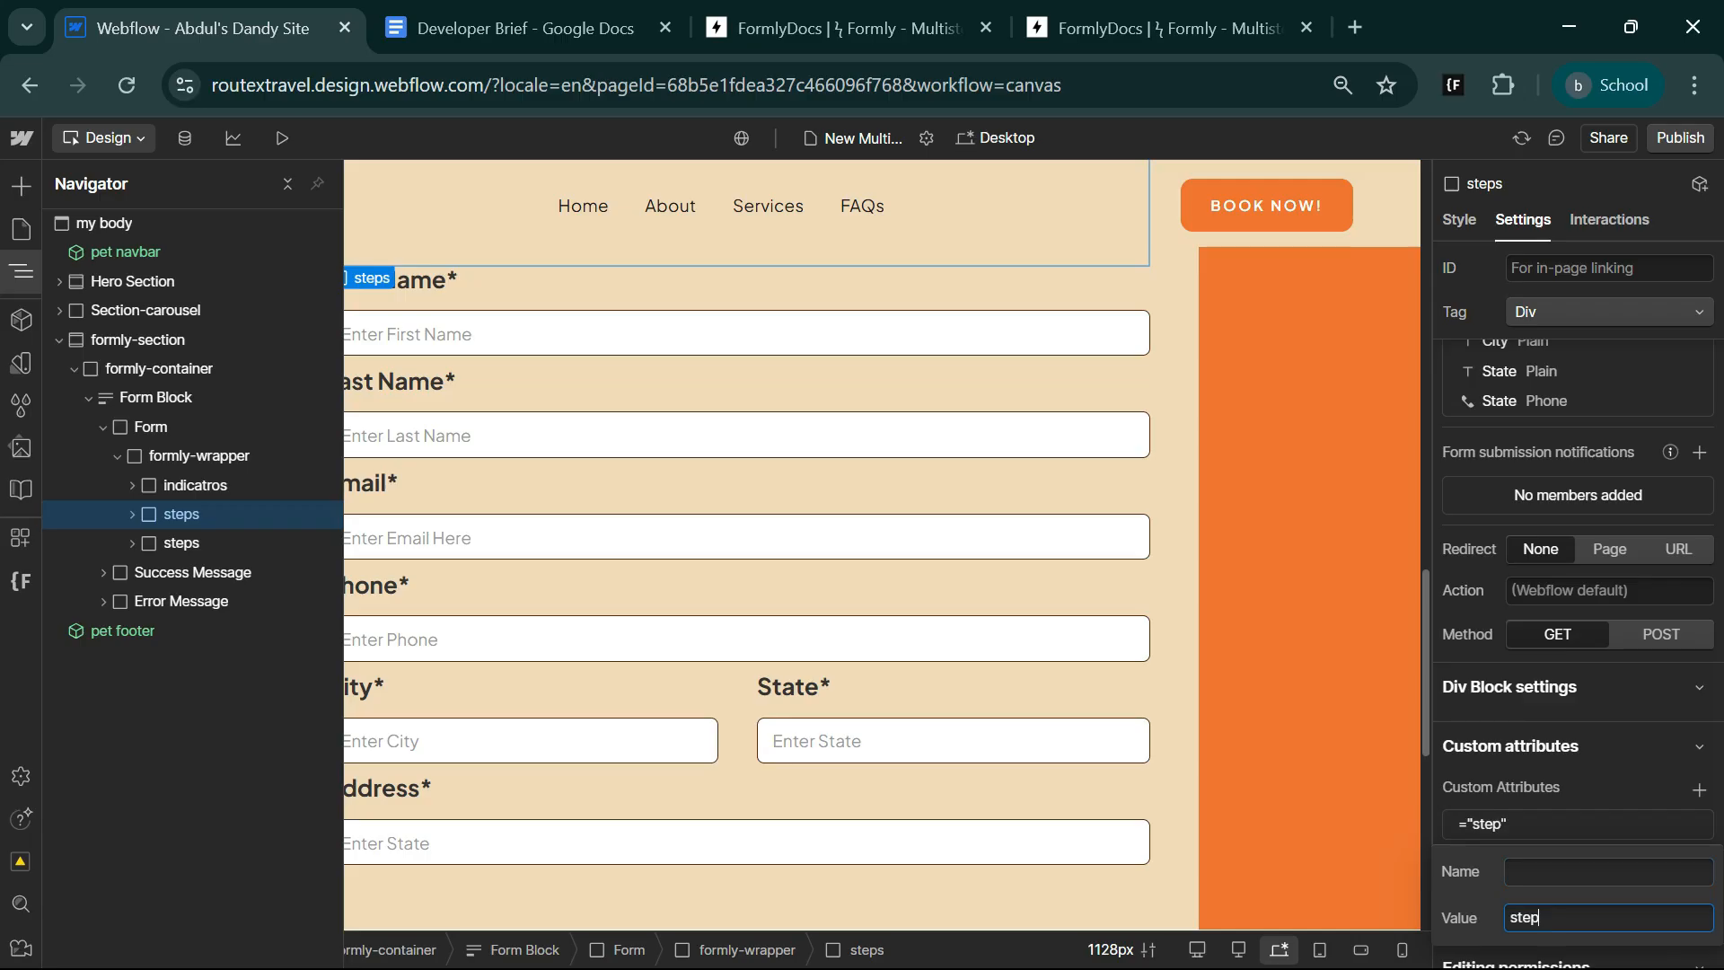
left_click(1624, 872)
key("super+v")
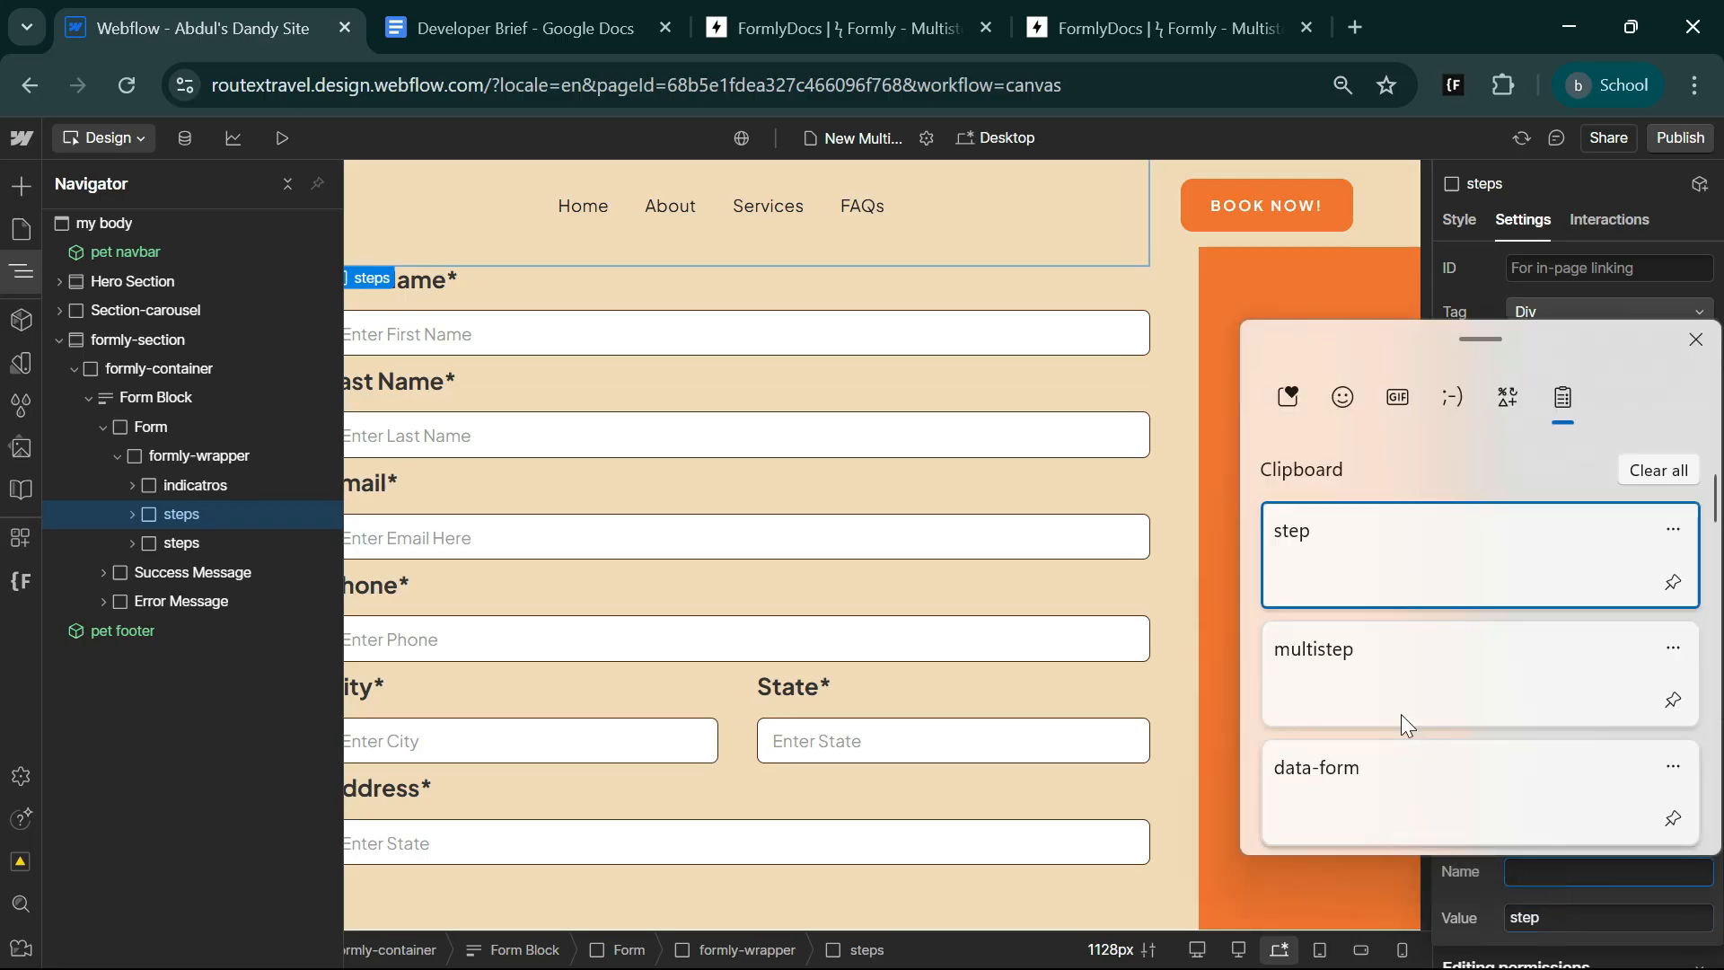
left_click(1406, 818)
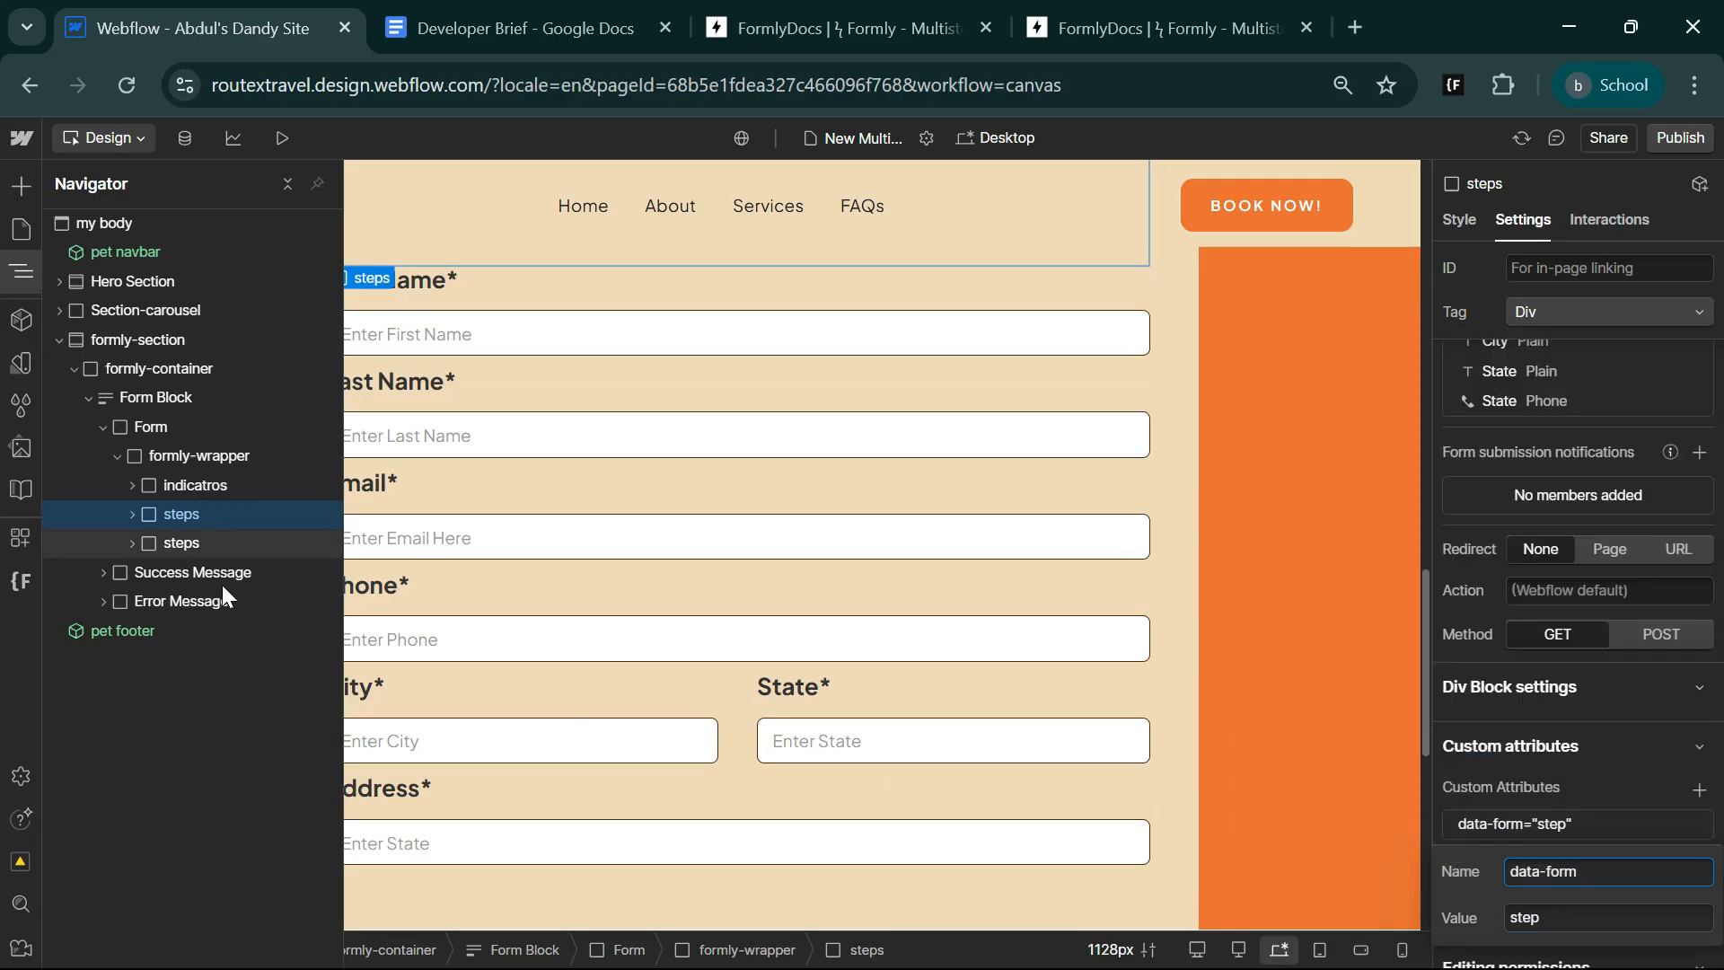
Add the custom attribute data-form="step" to the second steps block, which holds the contact fields.
left_click(232, 542)
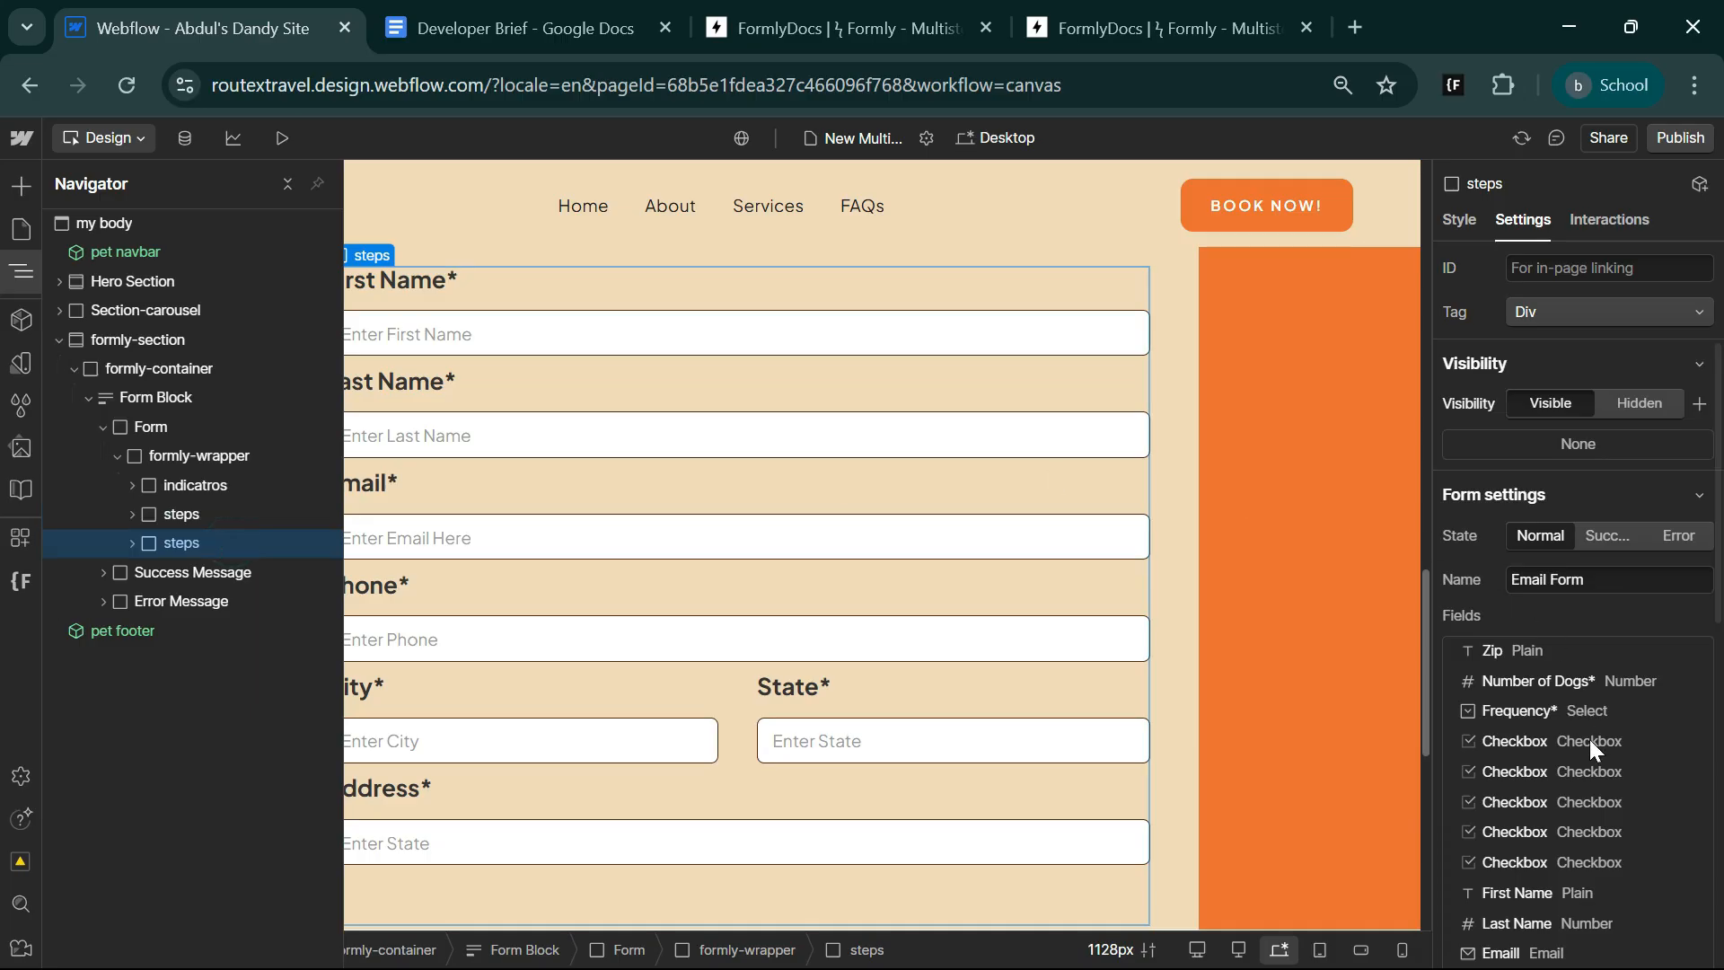
scroll(1607, 782, "down", 5)
left_click(1698, 713)
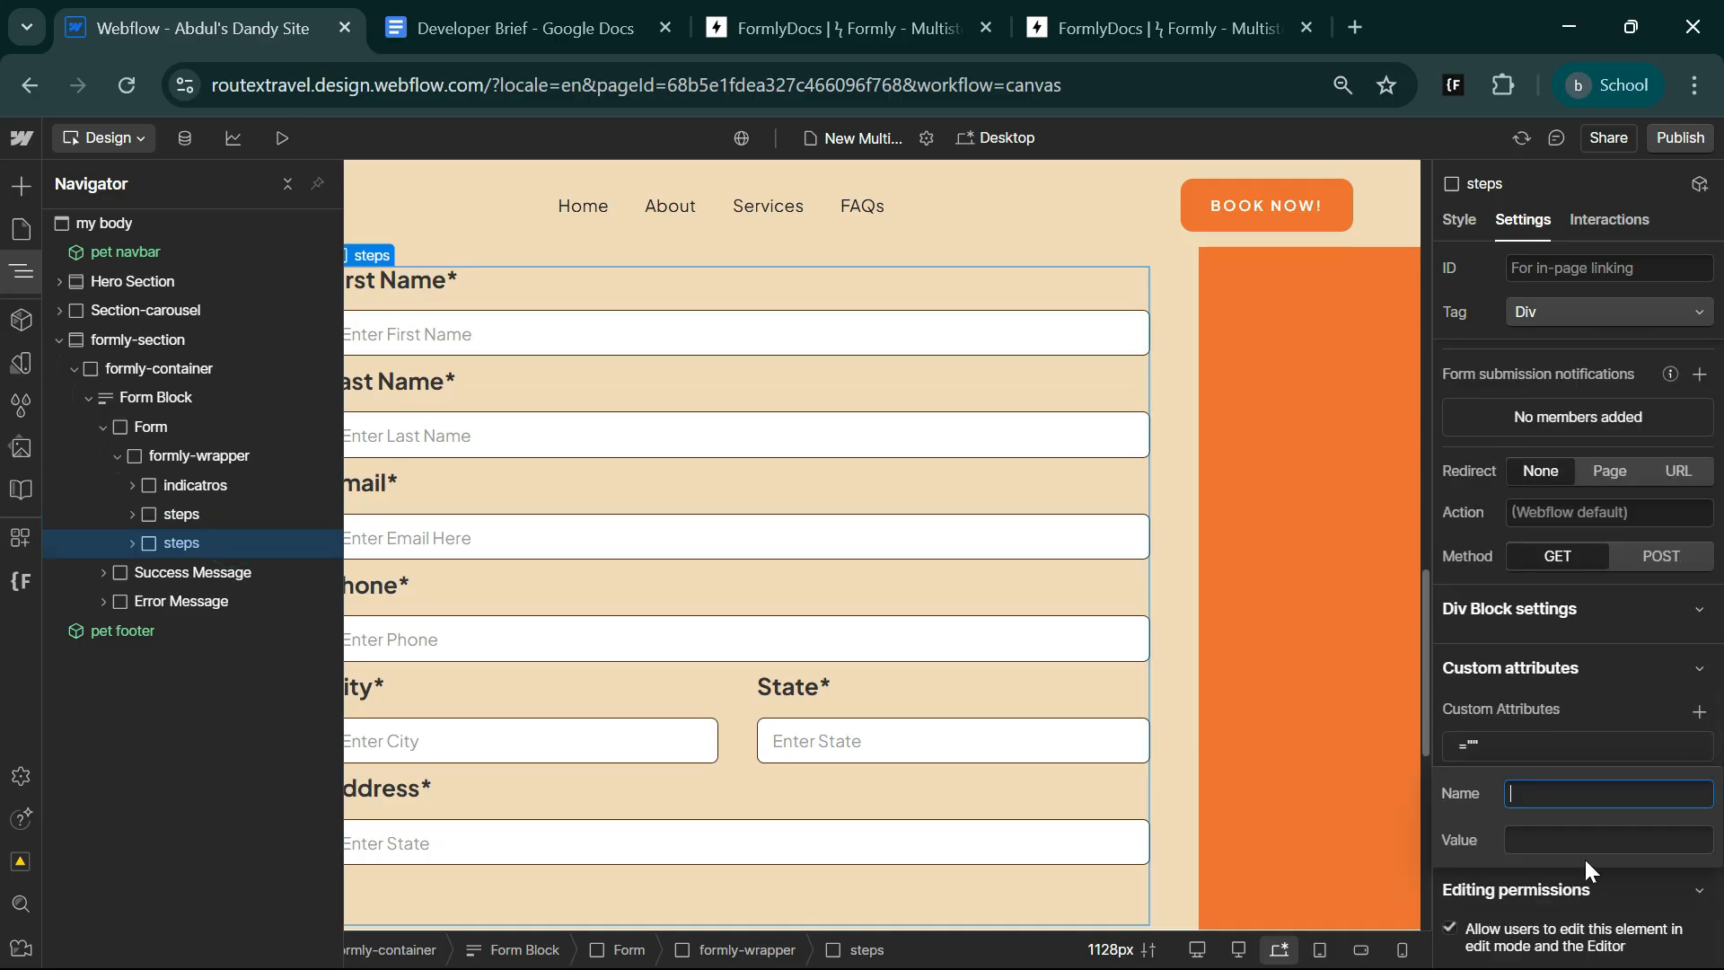
key("Tab")
left_click(1607, 794)
type("data-form")
key("Tab")
key("super+v")
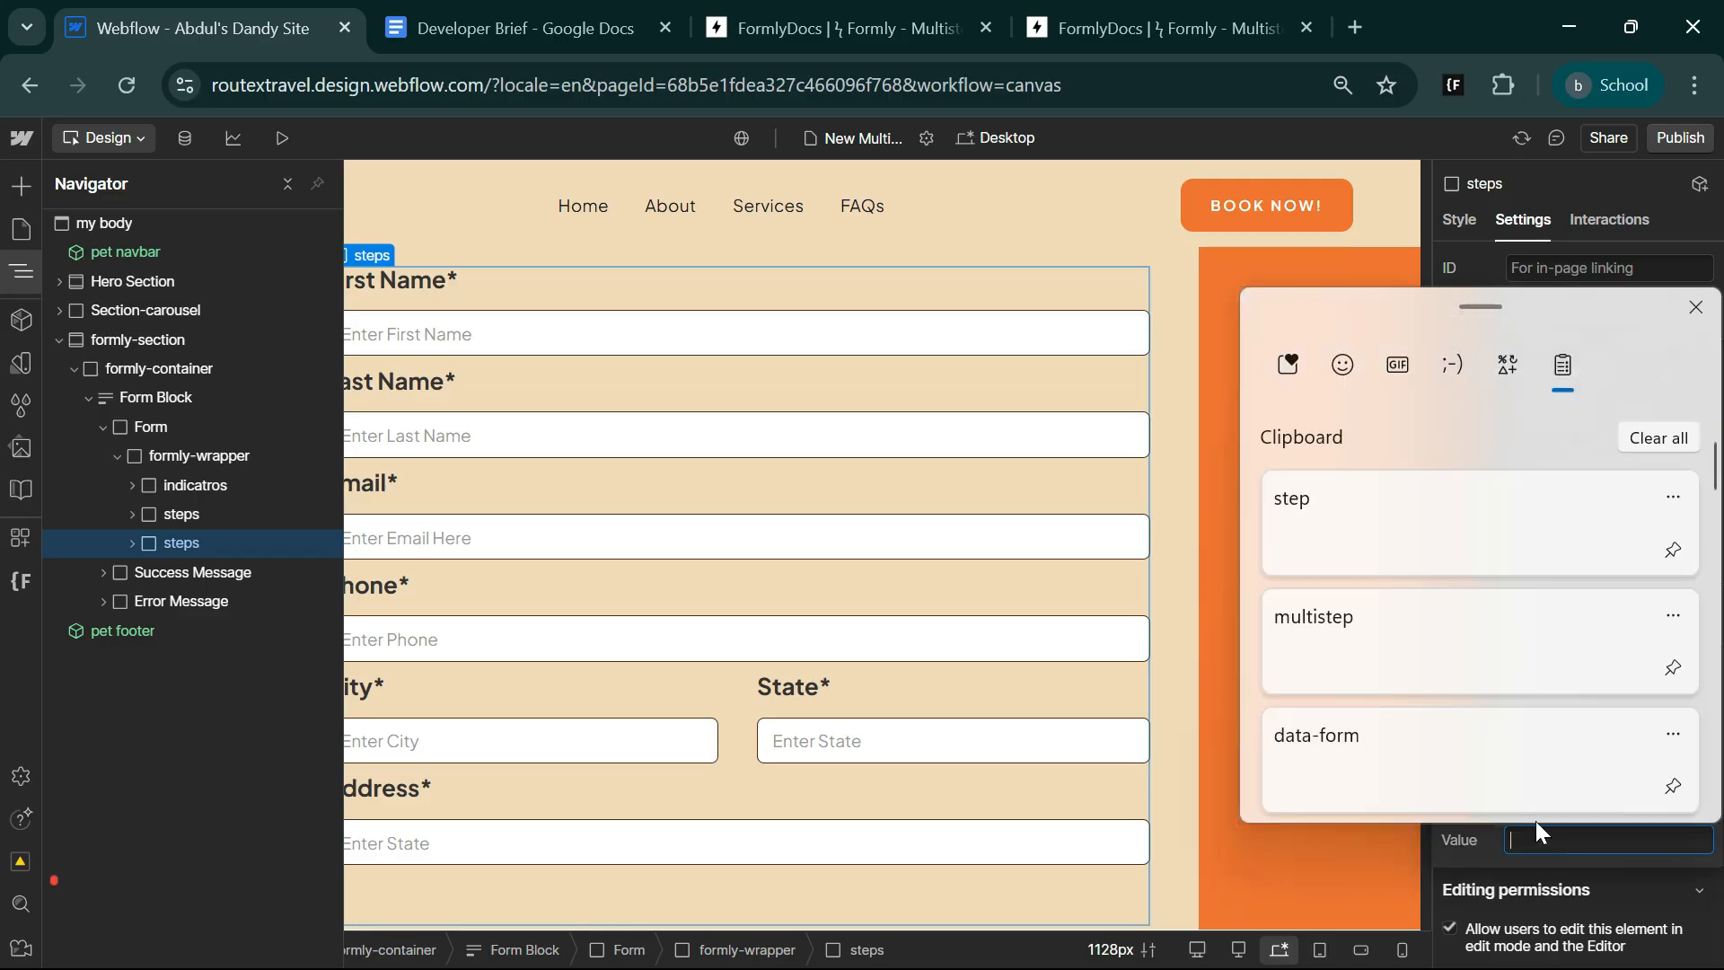
left_click(1383, 508)
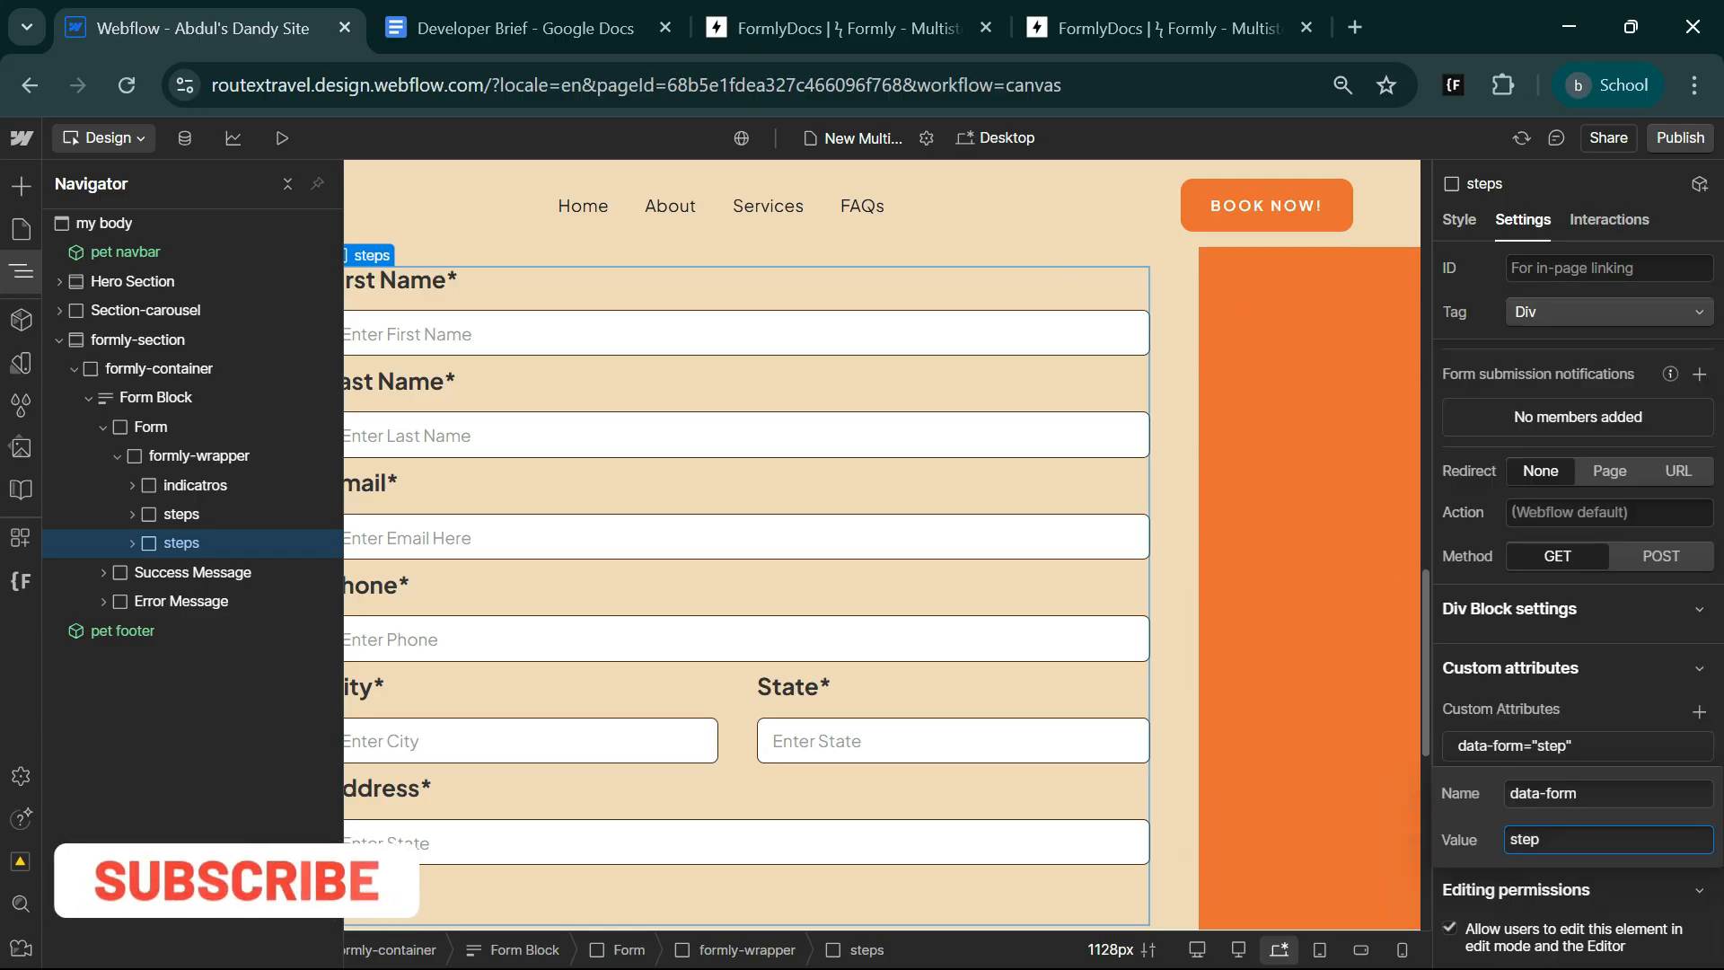
Close the duplicate Formly docs page, review the Next & Back Buttons attributes in the remaining one, and return to Webflow.
left_click(1106, 11)
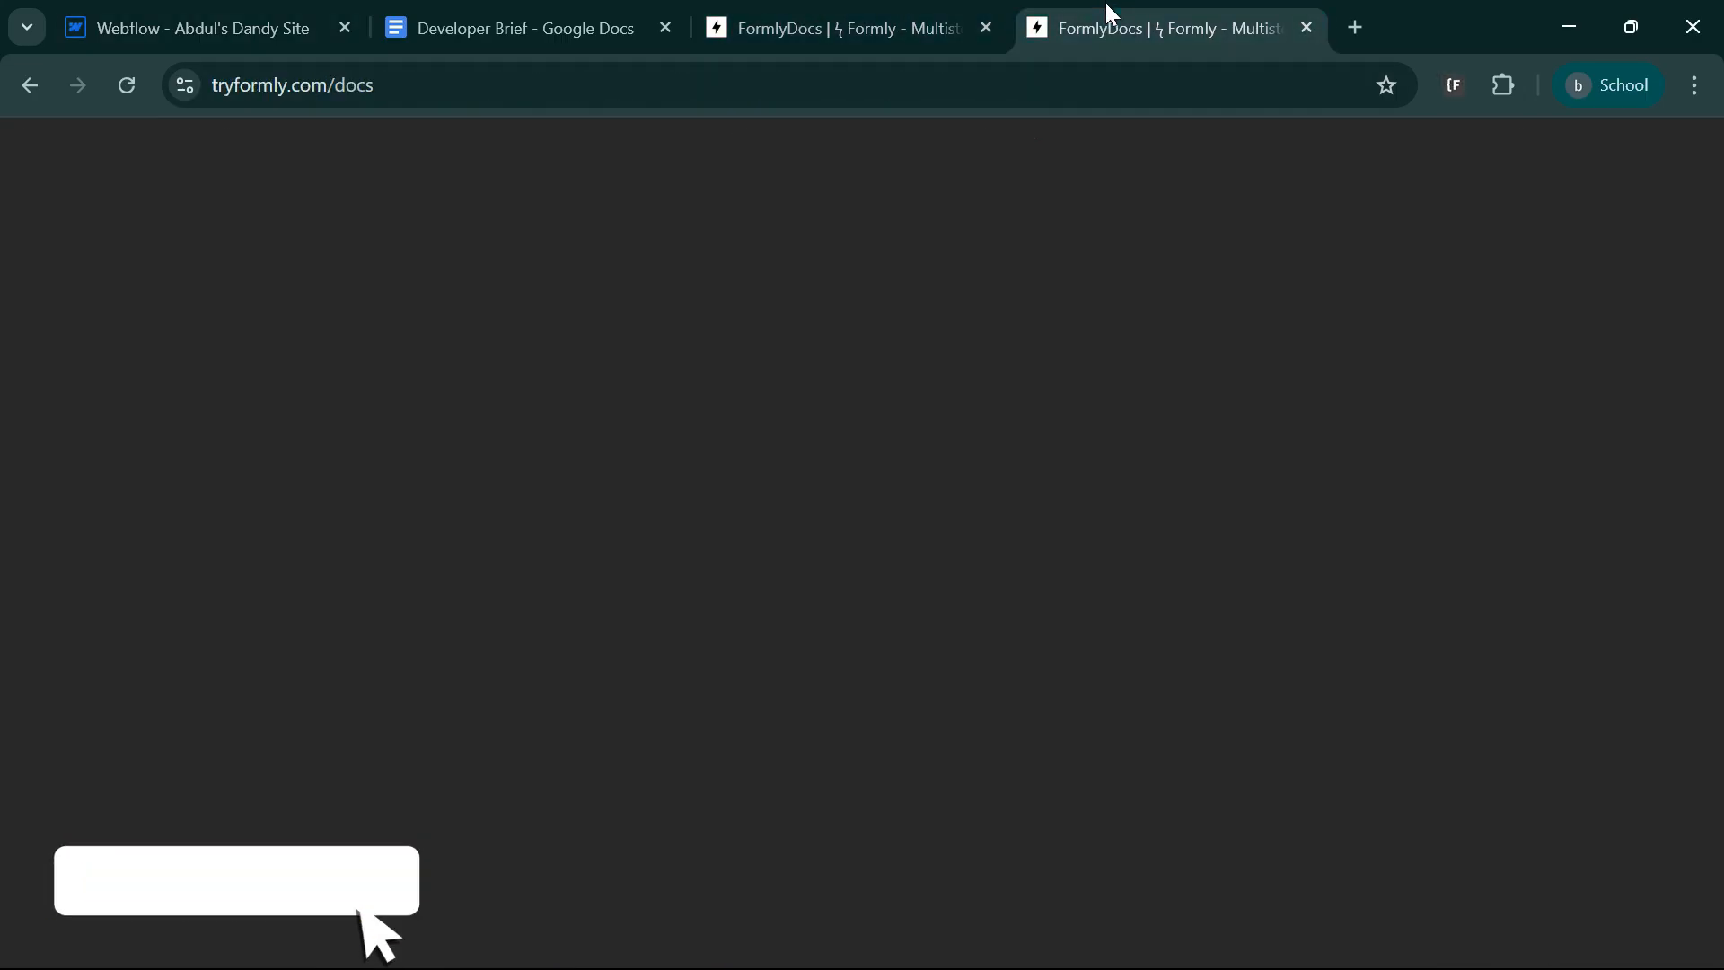
left_click(1308, 29)
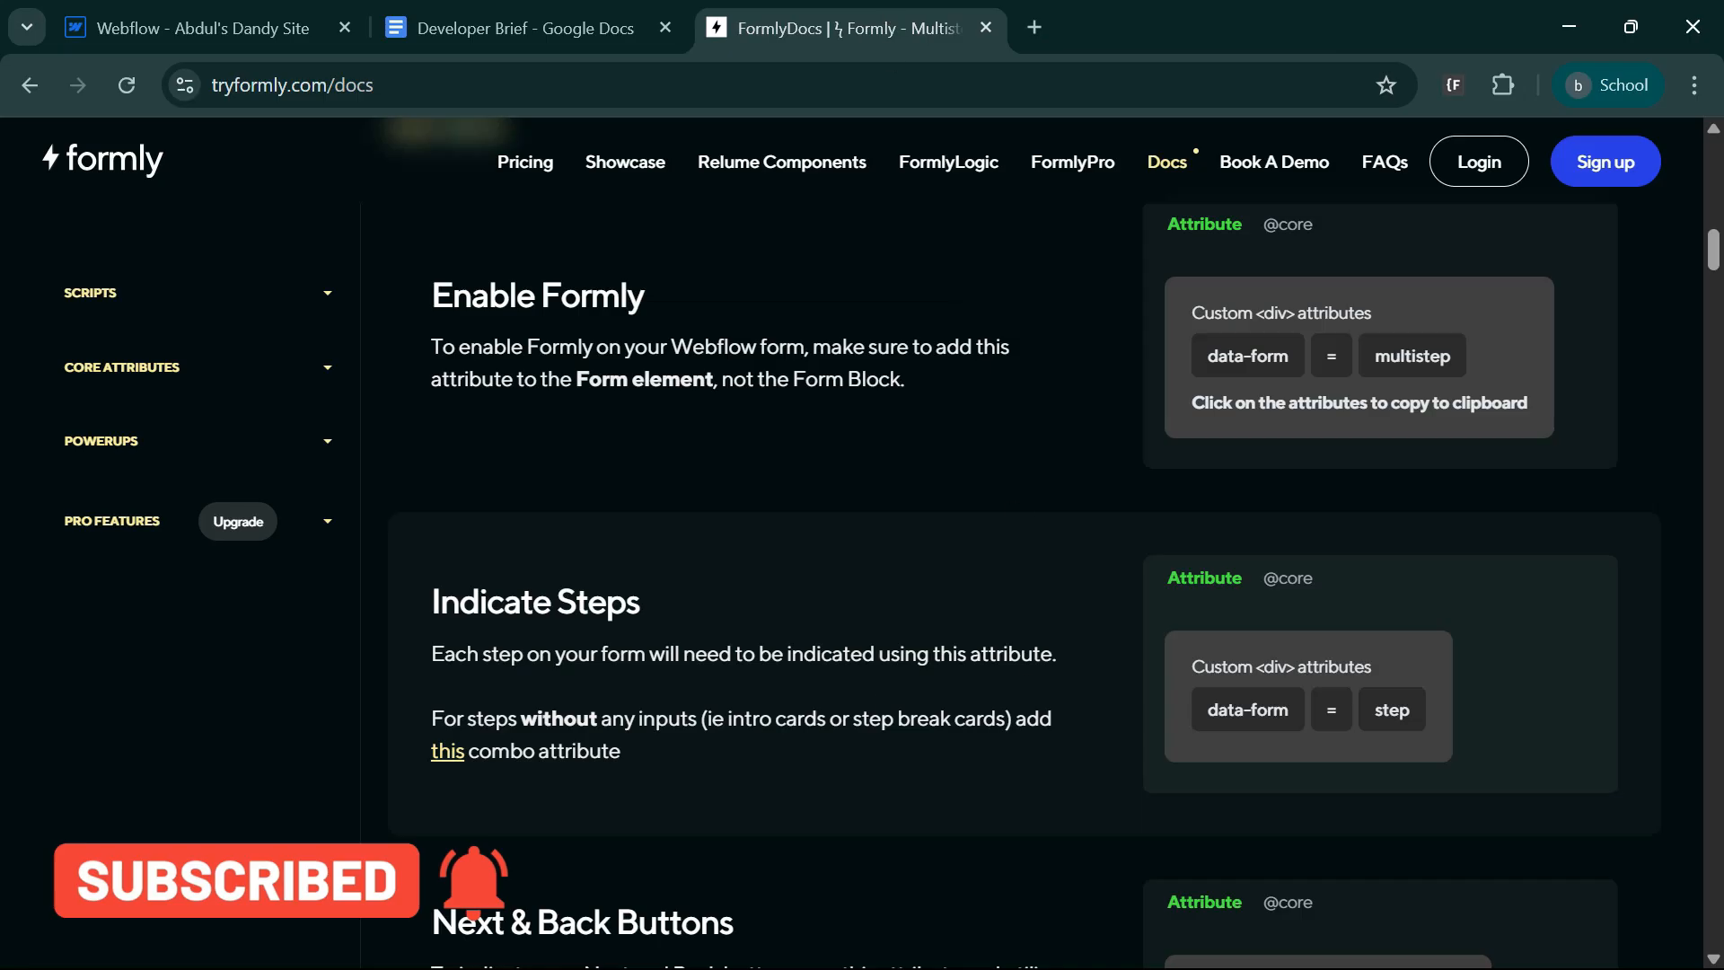
scroll(1024, 539, "down", 5)
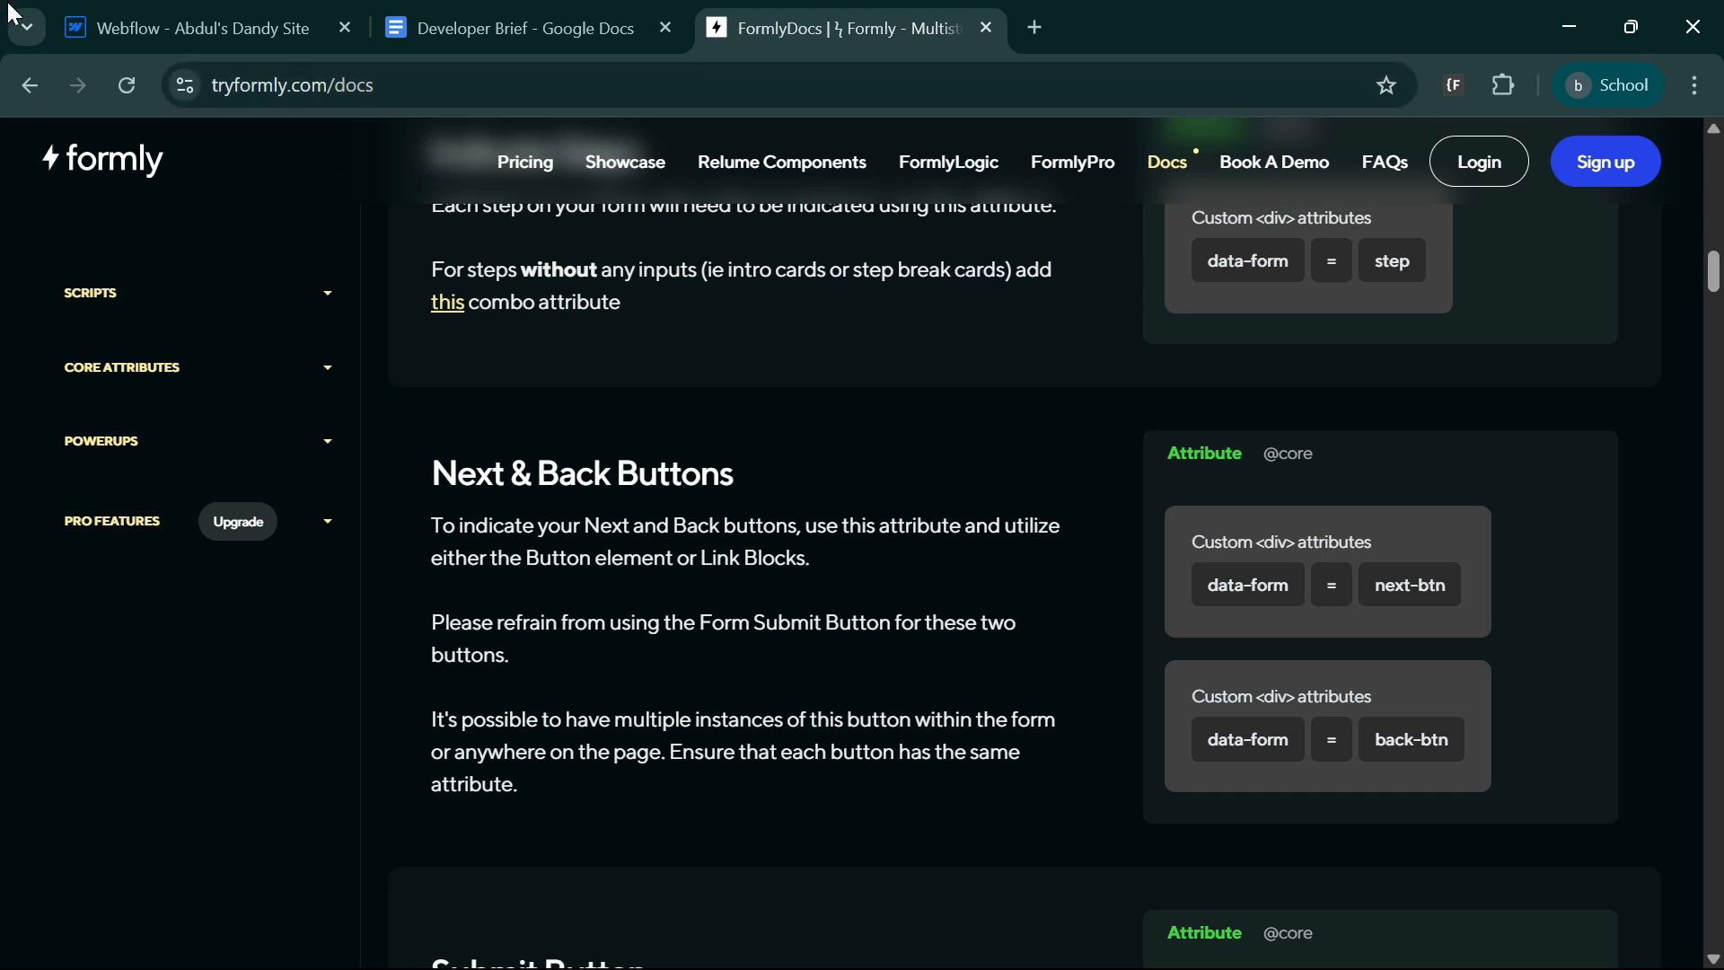
left_click(206, 11)
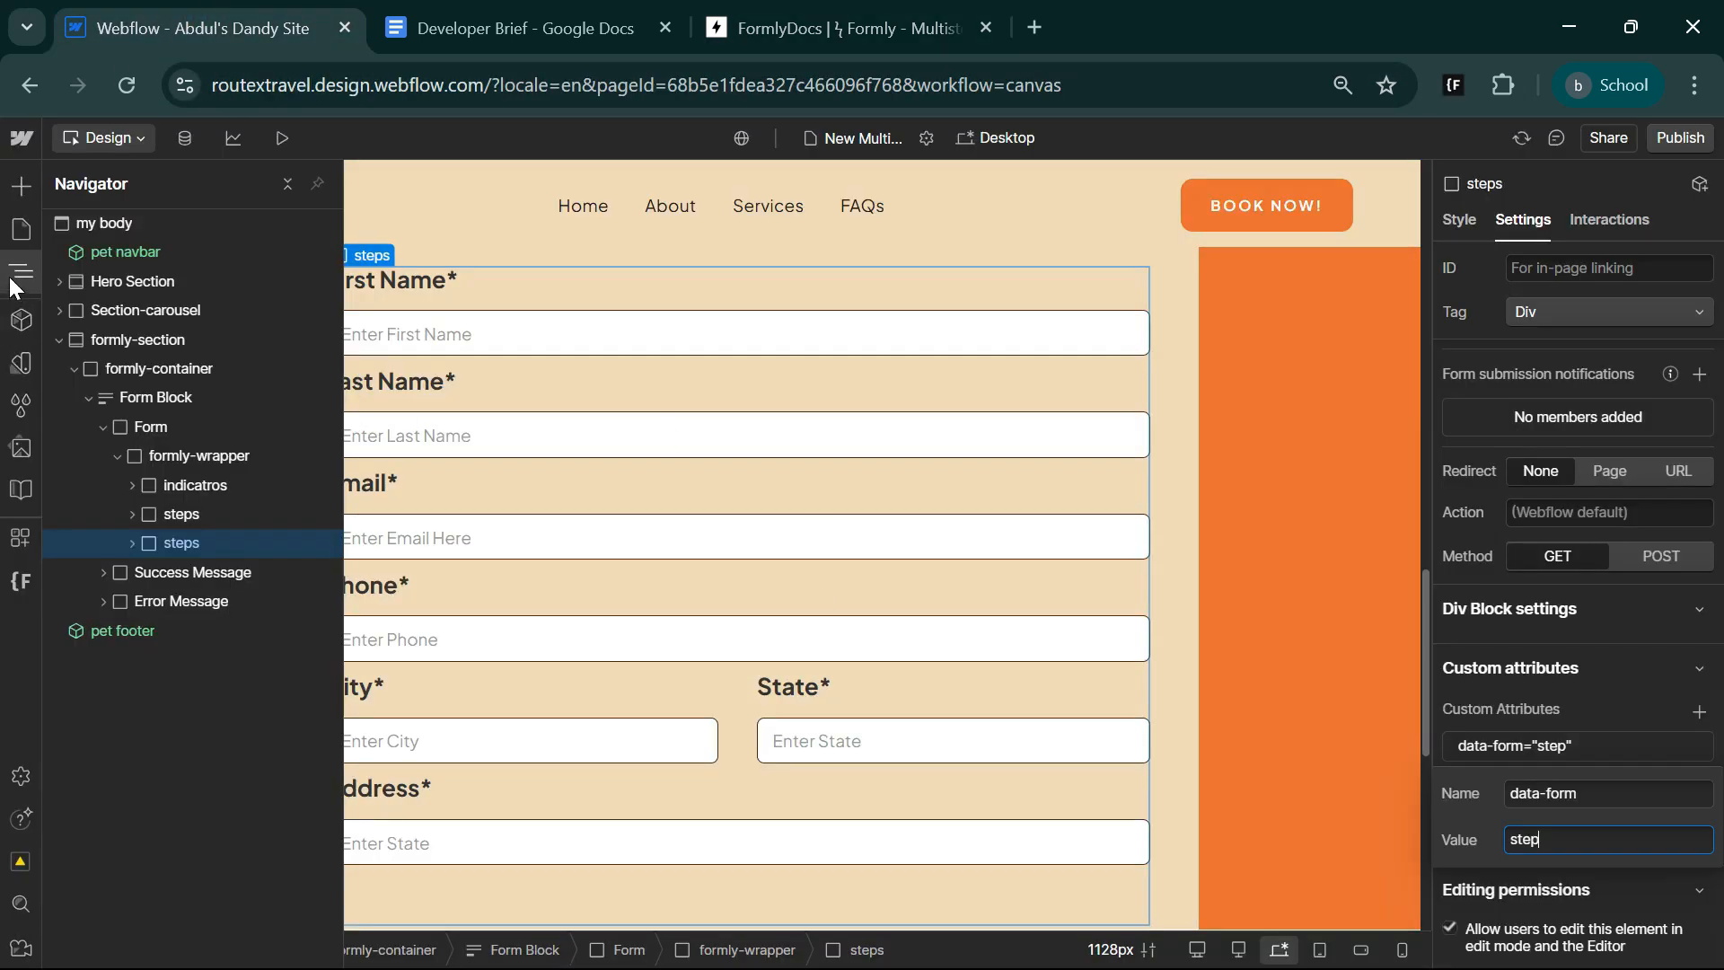
Add a button element inside the first steps block of formly-wrapper.
left_click(131, 514)
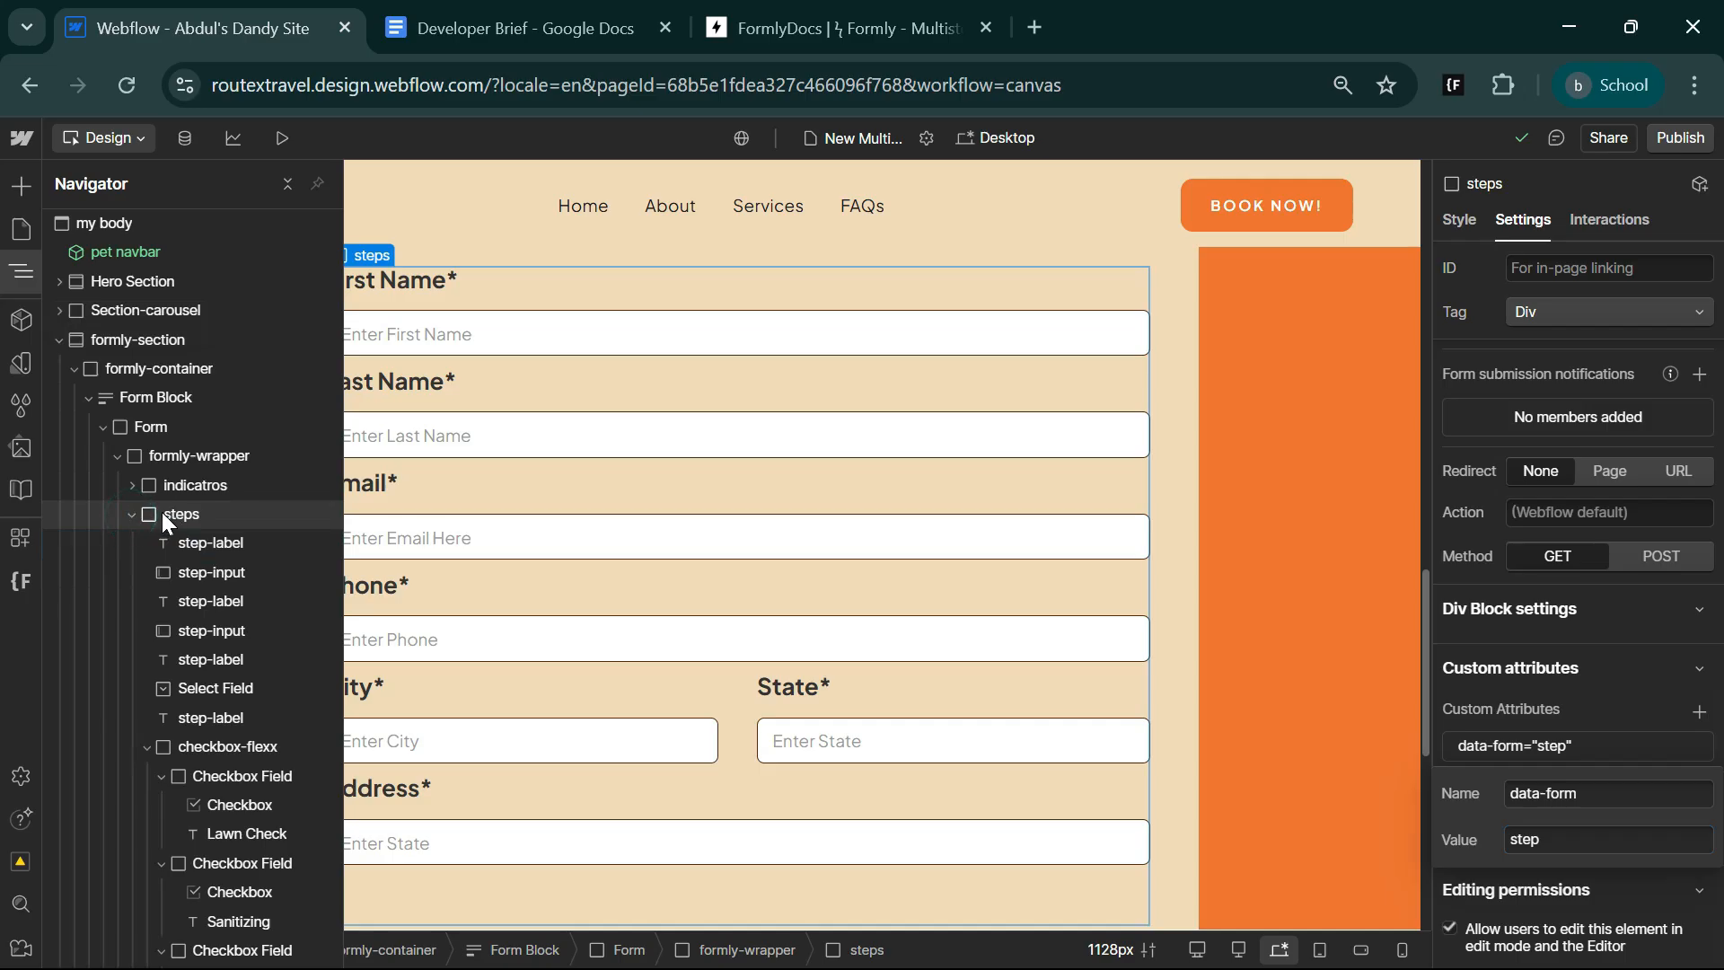
left_click(161, 515)
key("ctrl+k")
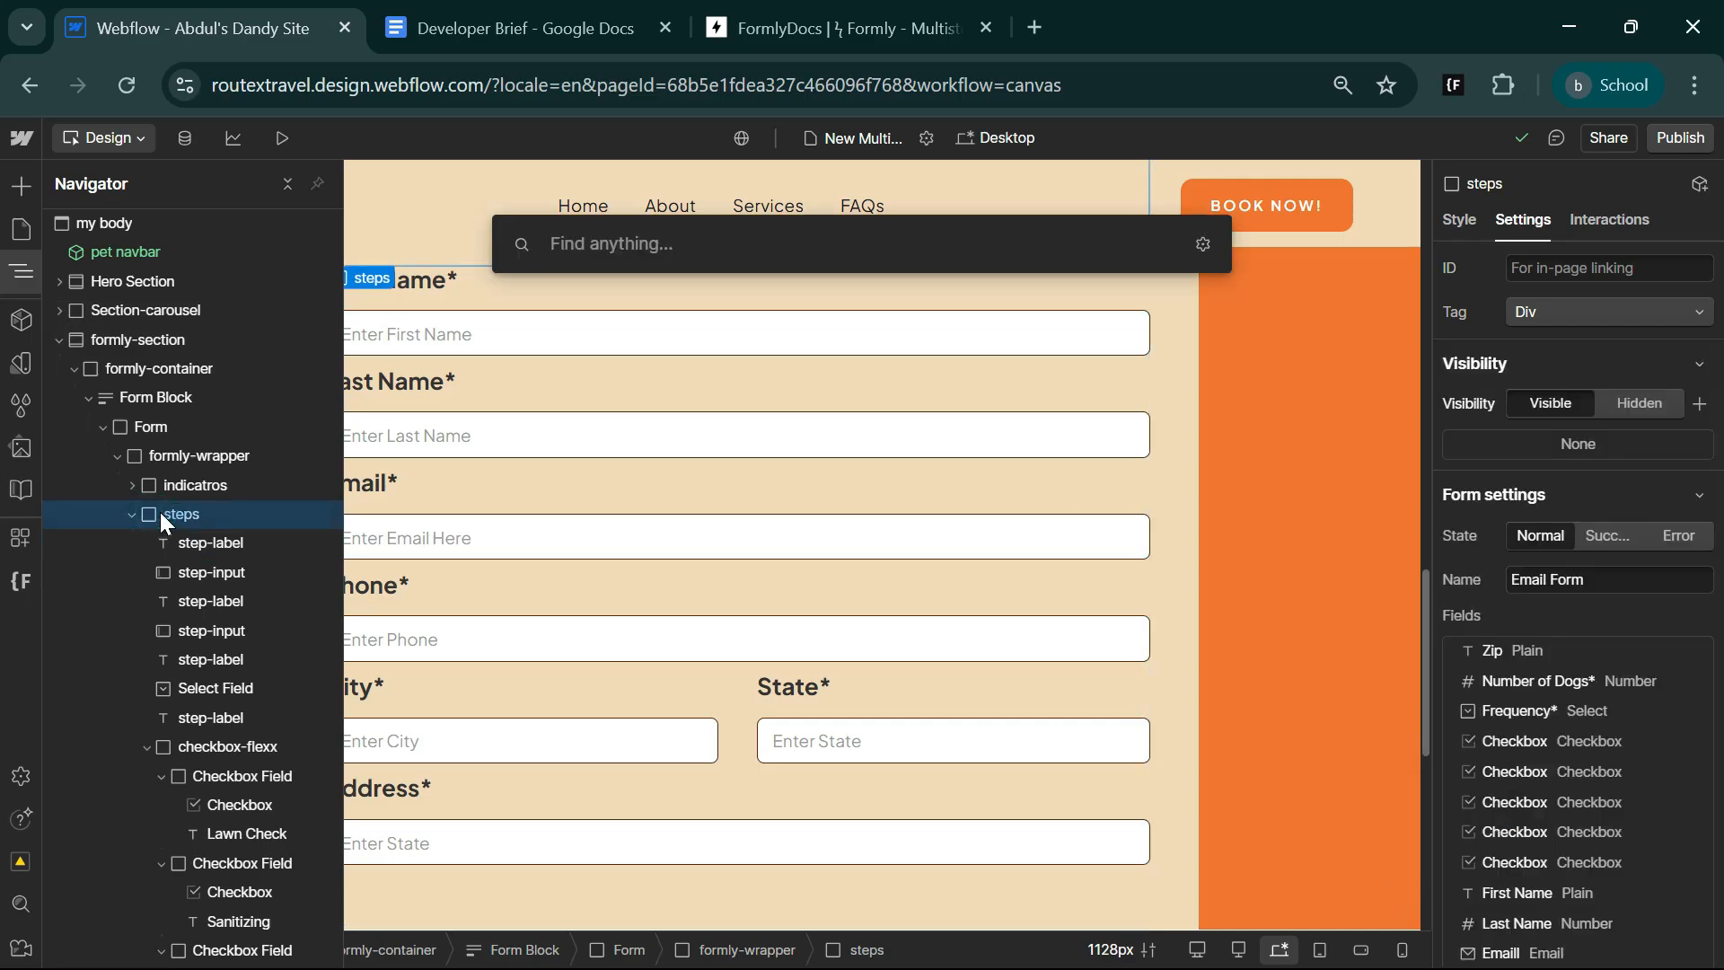
type("but")
key("Return")
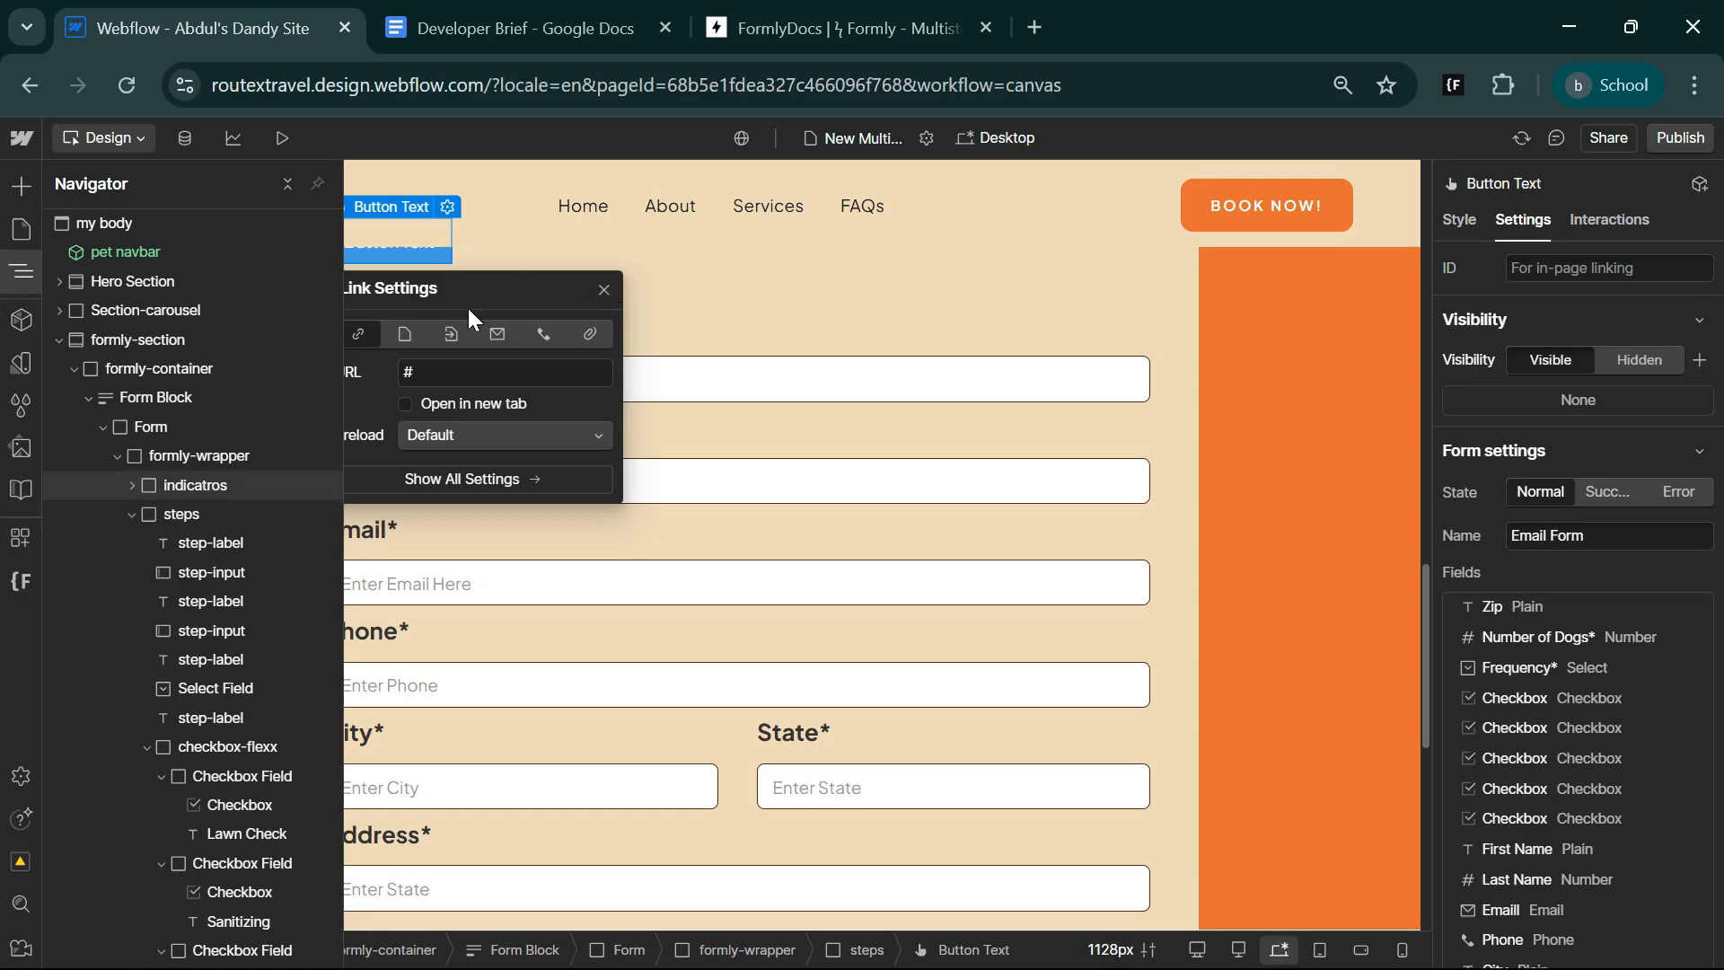
Give the new button in the first steps block the class step-btn.
left_click(1459, 219)
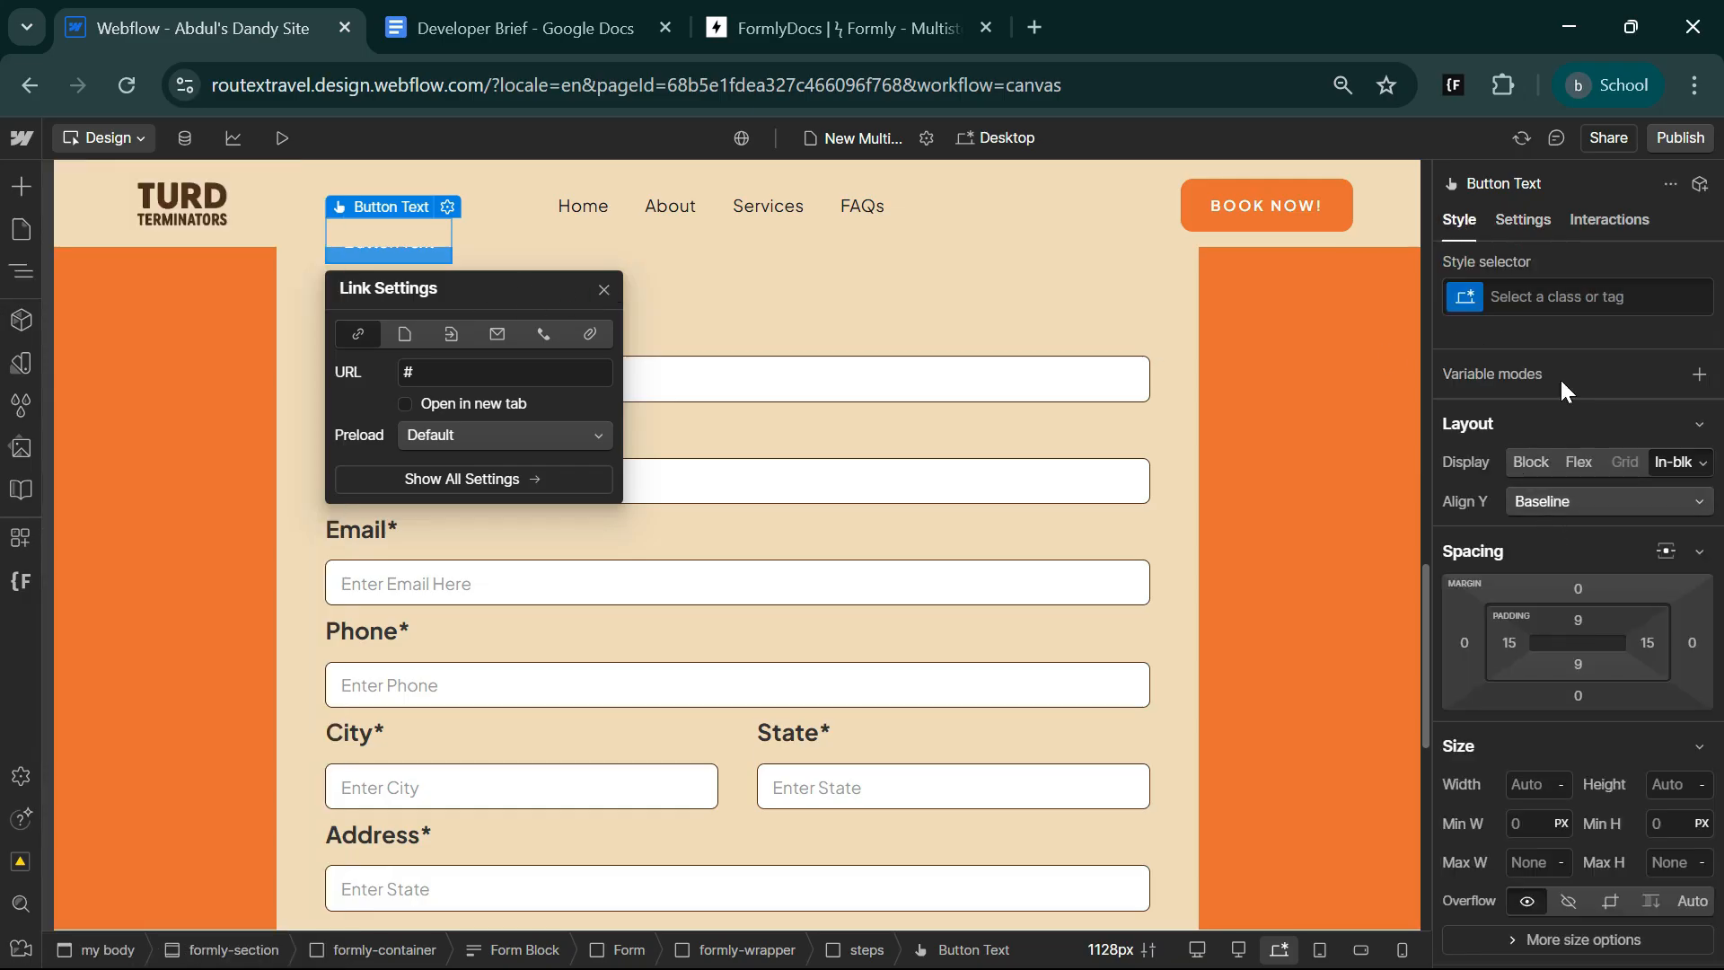
left_click(1578, 296)
type("ste")
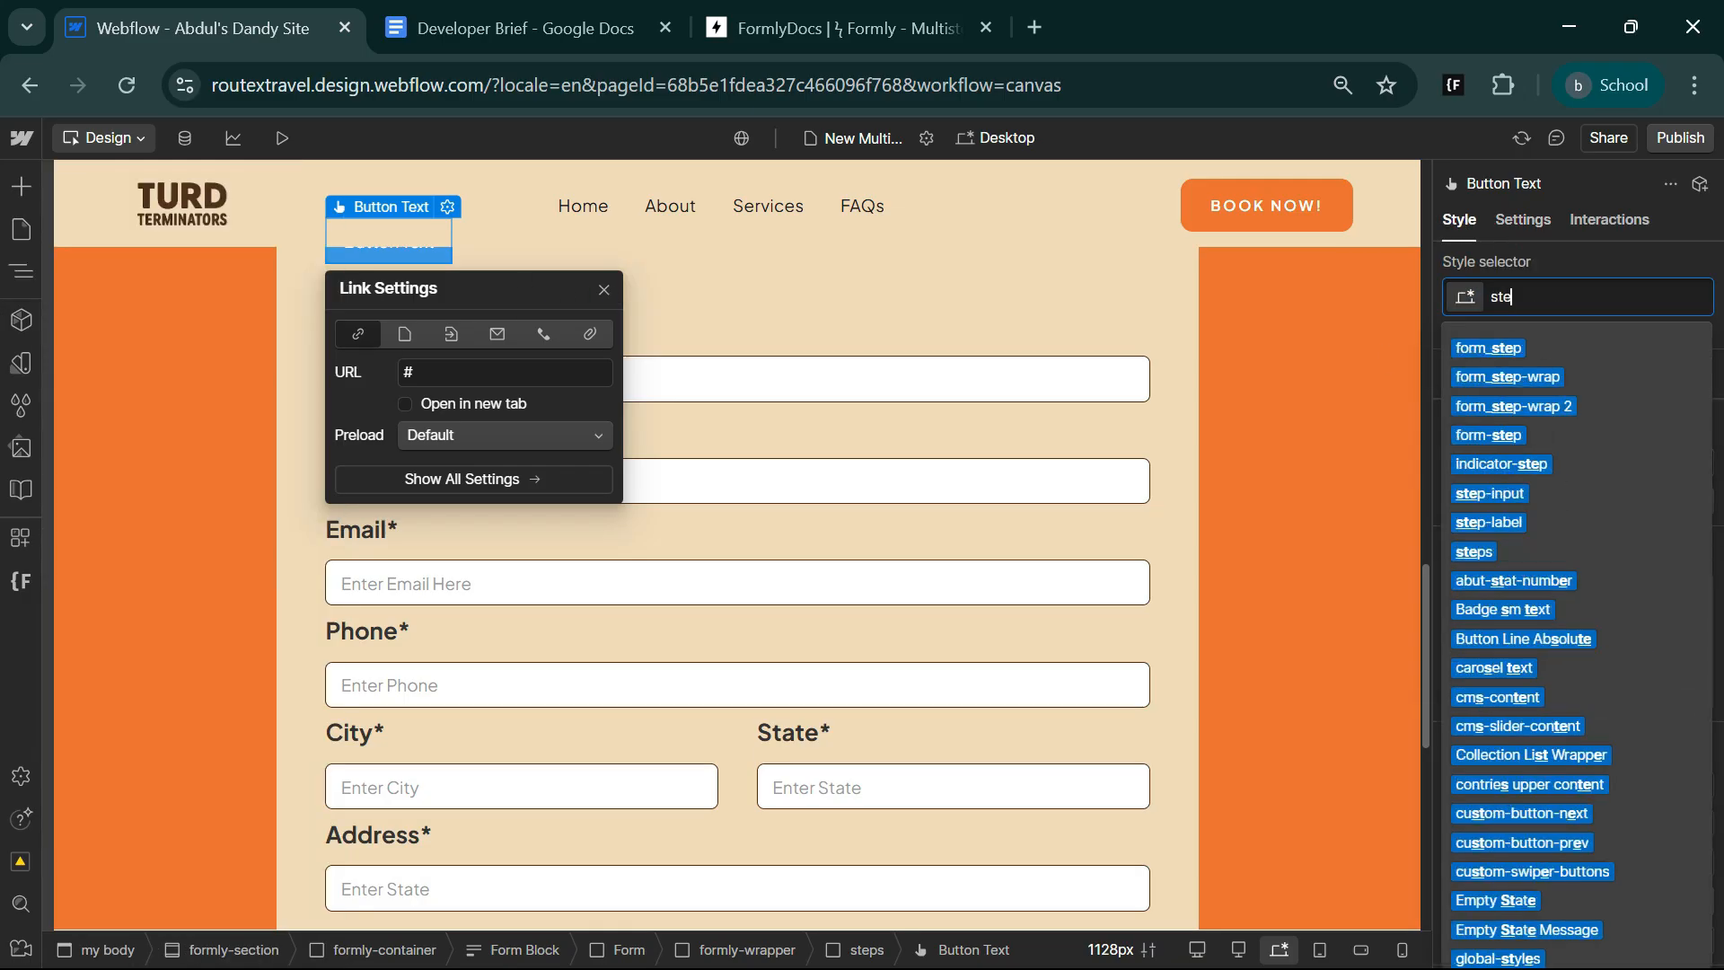
type("p-btn")
key("Return")
key("Escape")
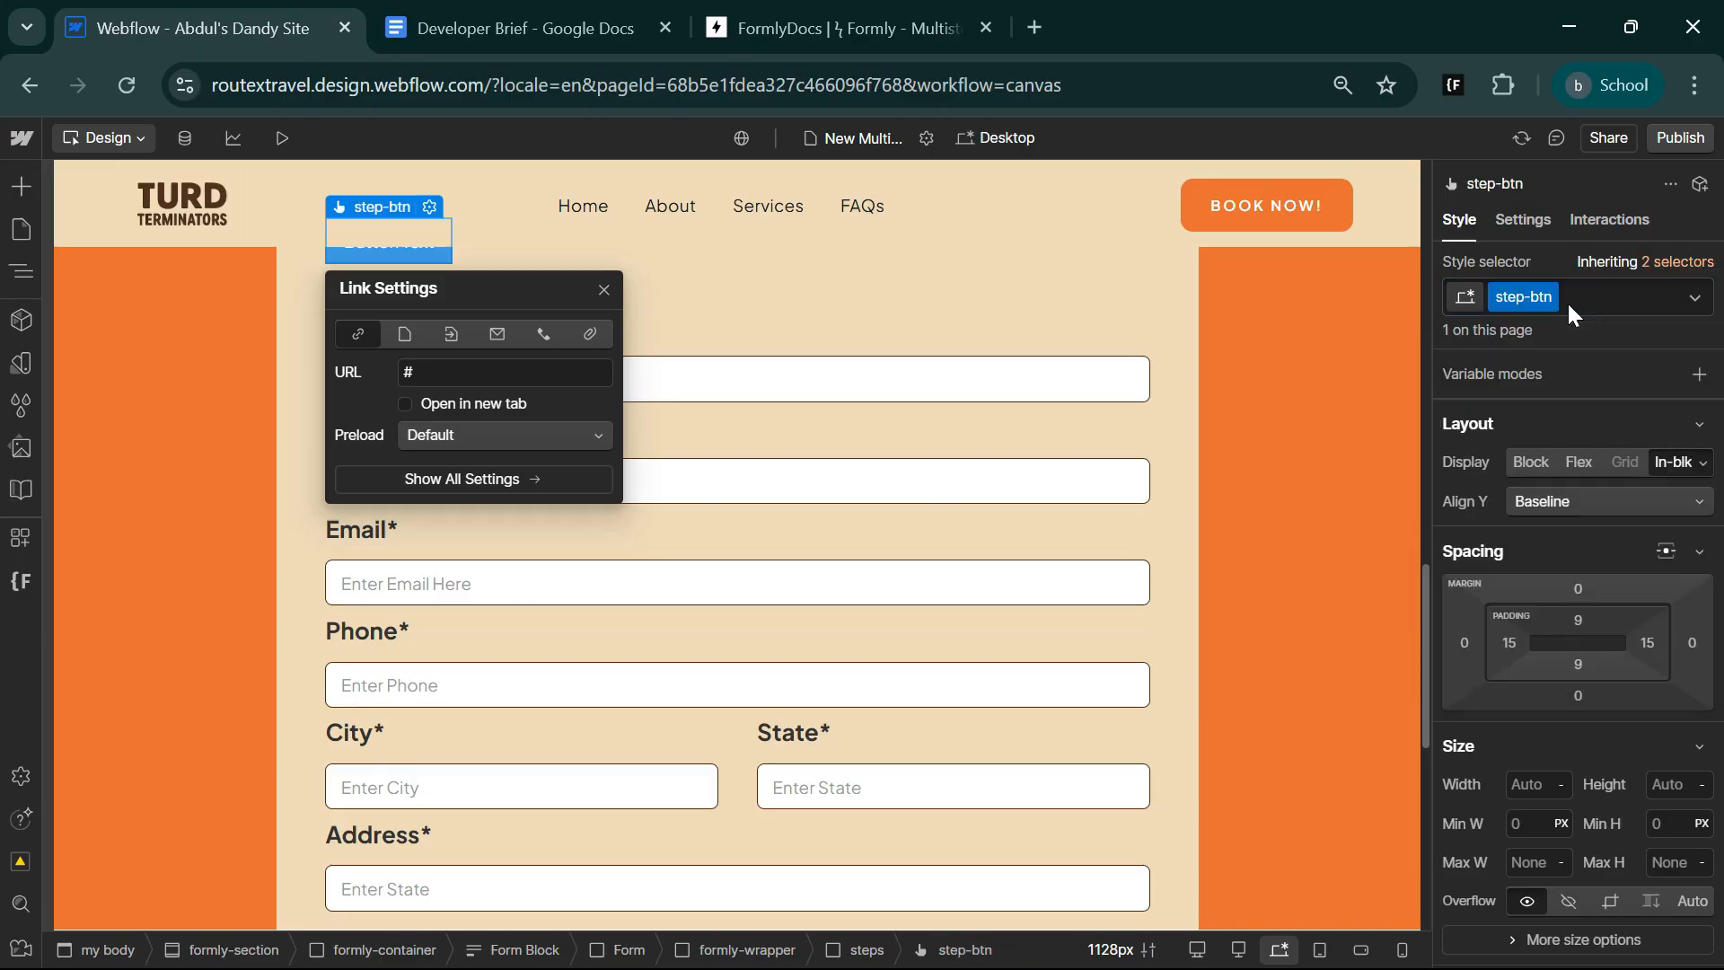
Change the label of the button below the Services checkboxes to Next.
scroll(891, 725, "up", 5)
scroll(698, 755, "down", 2)
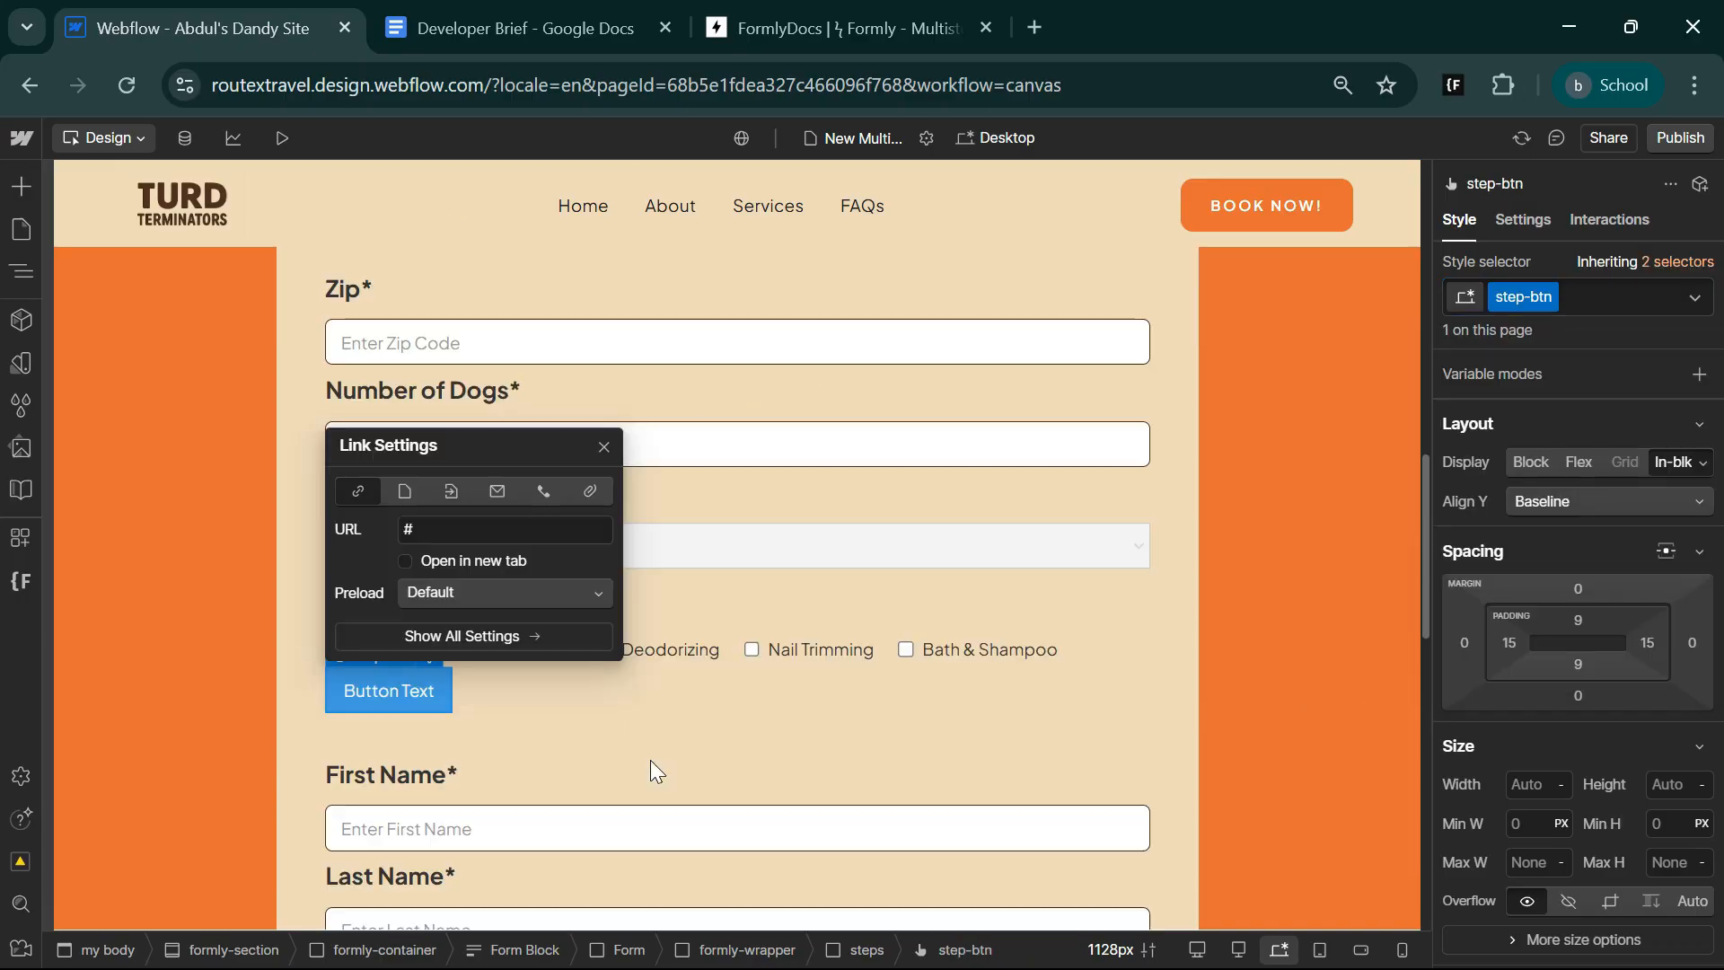
left_click(387, 690)
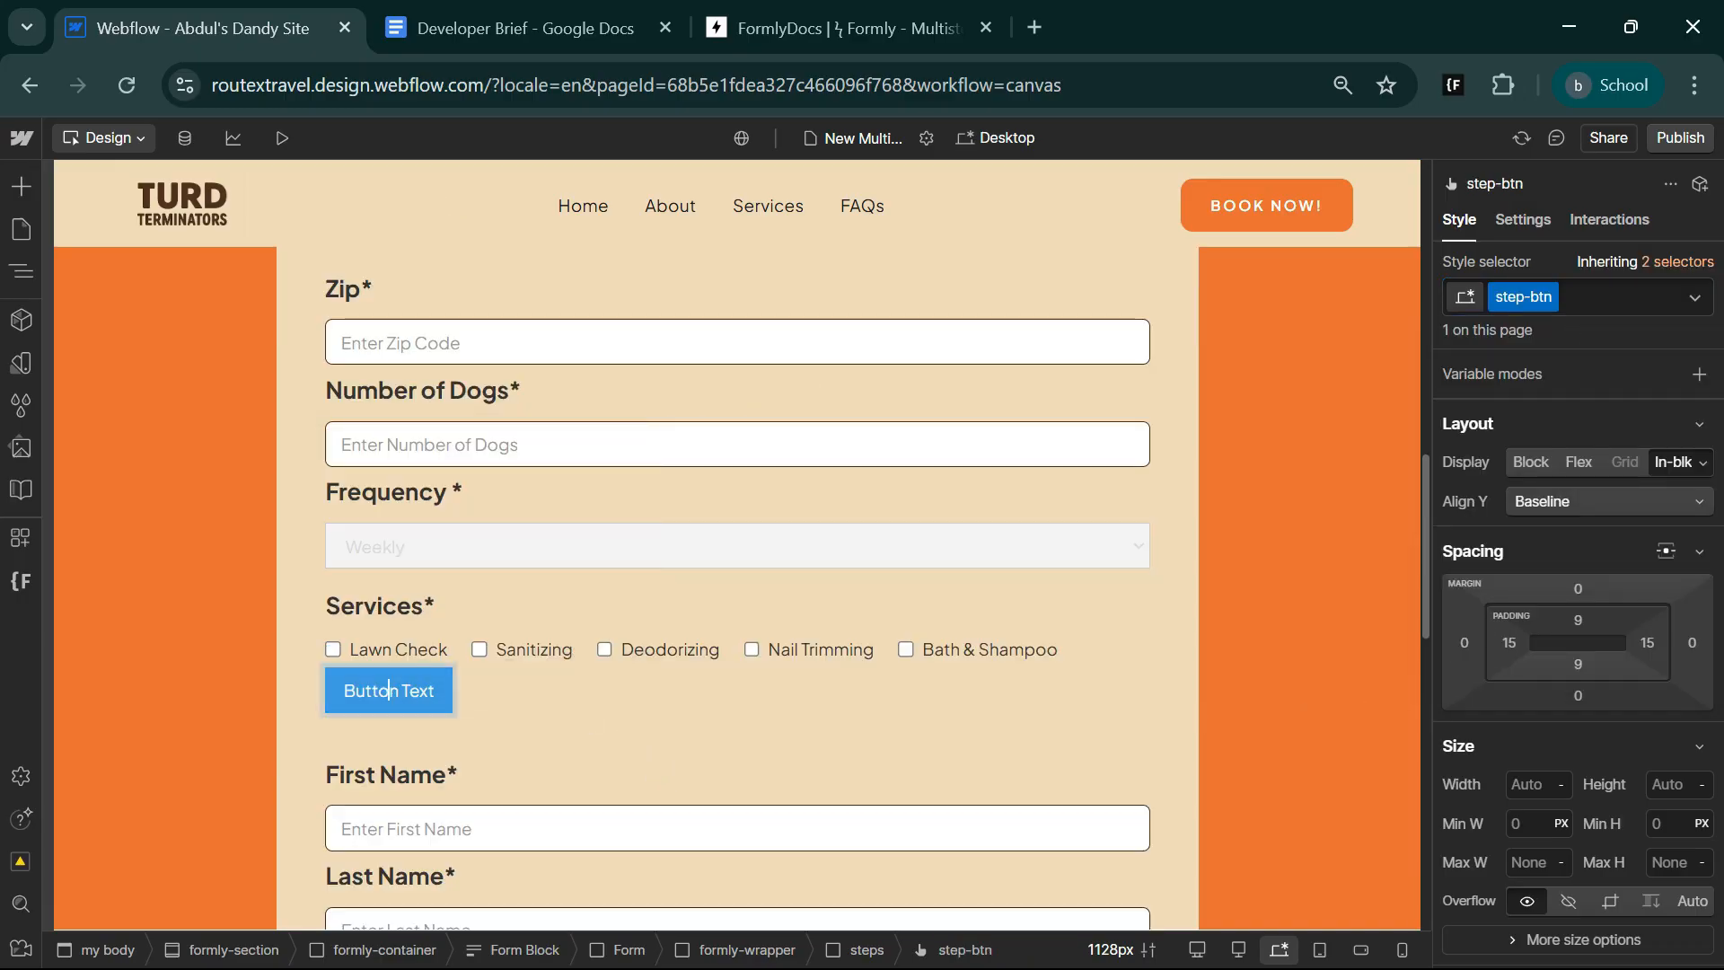
double_click(387, 689)
type("Next")
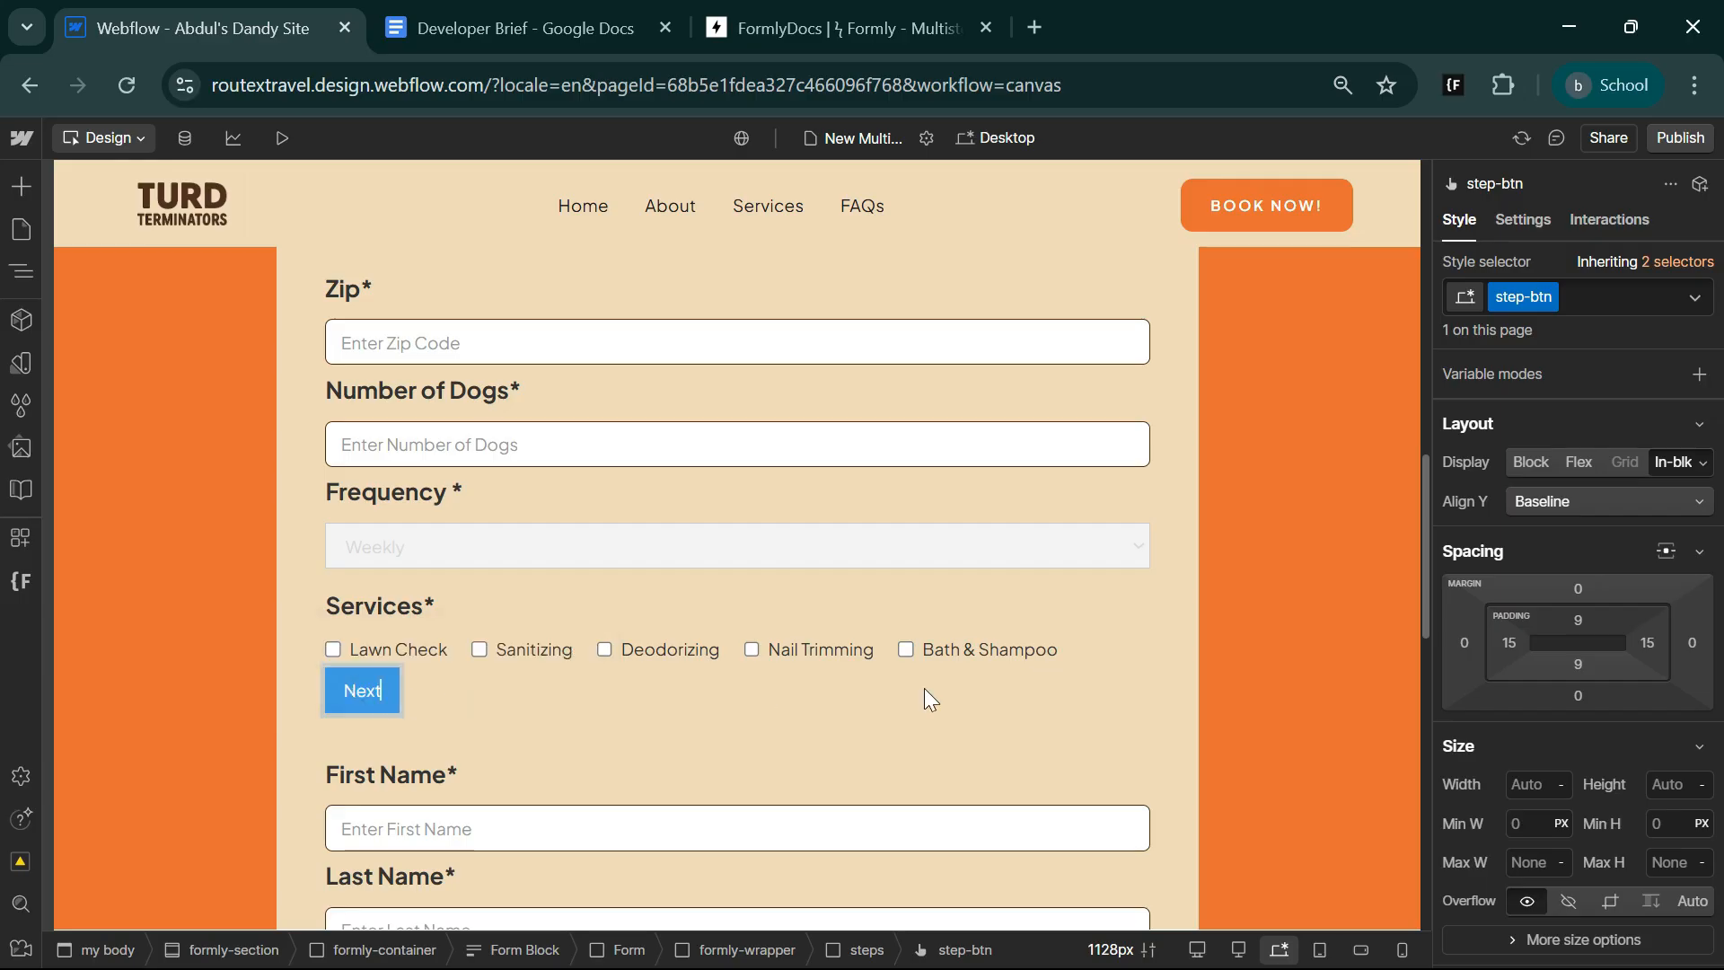
Set the step-btn background to the brown color variable and its corner radius to 8 px.
scroll(1593, 774, "down", 10)
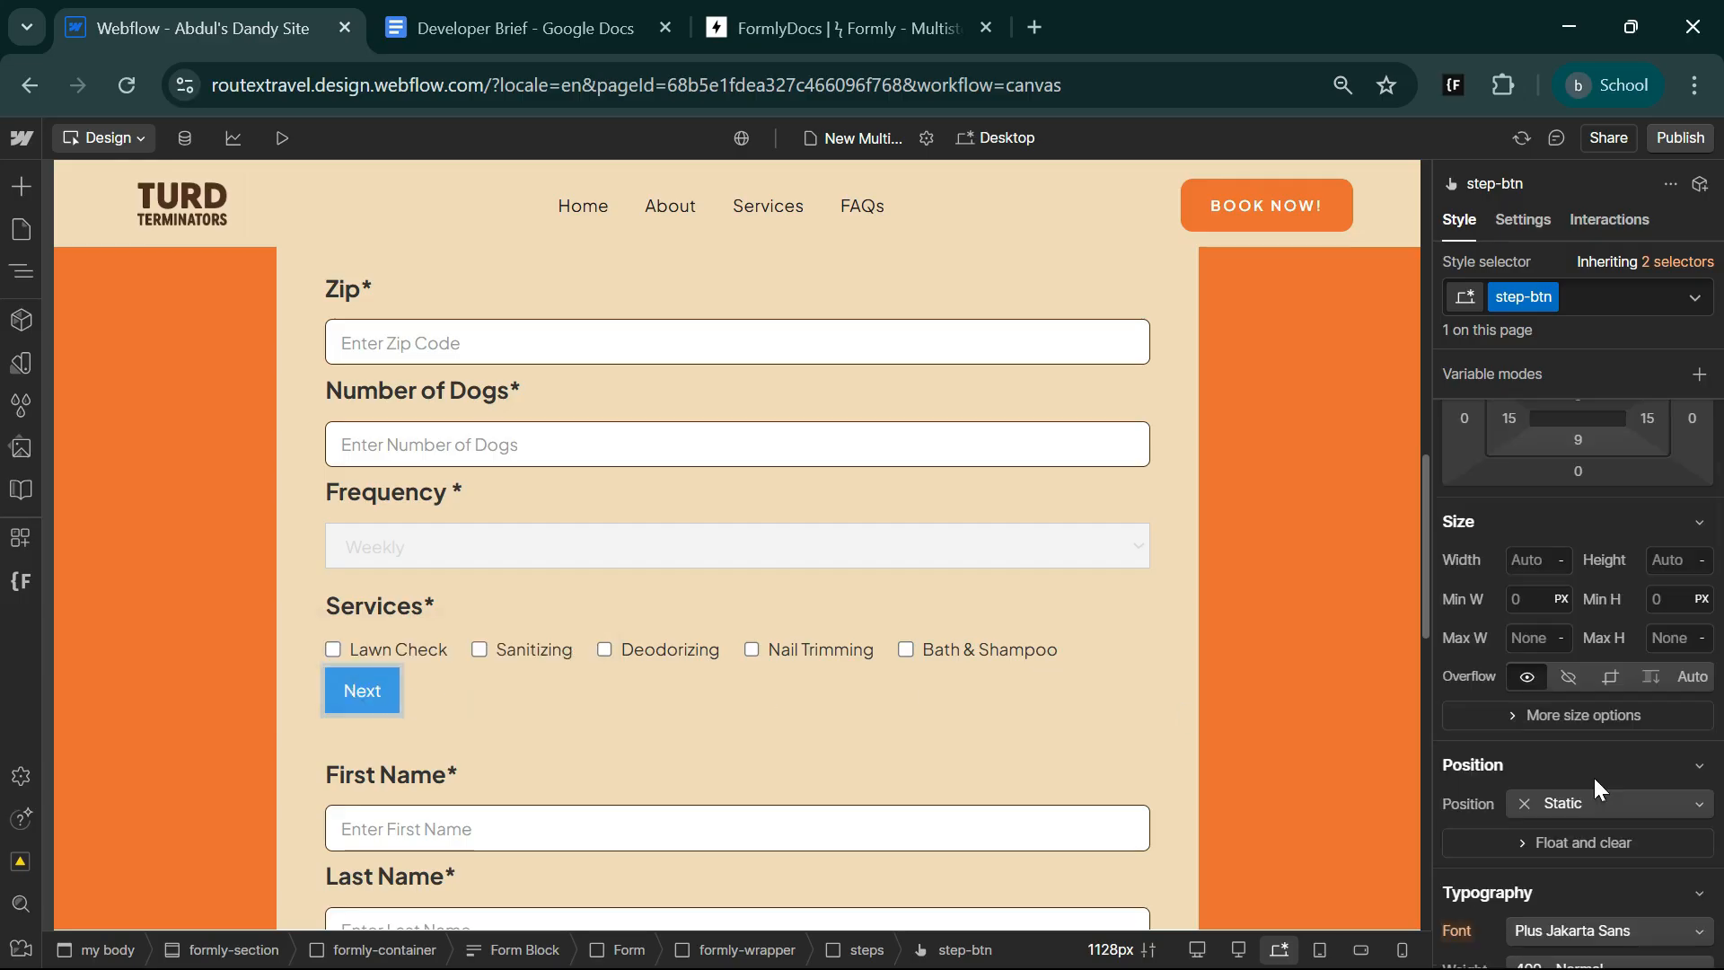
left_click(1510, 605)
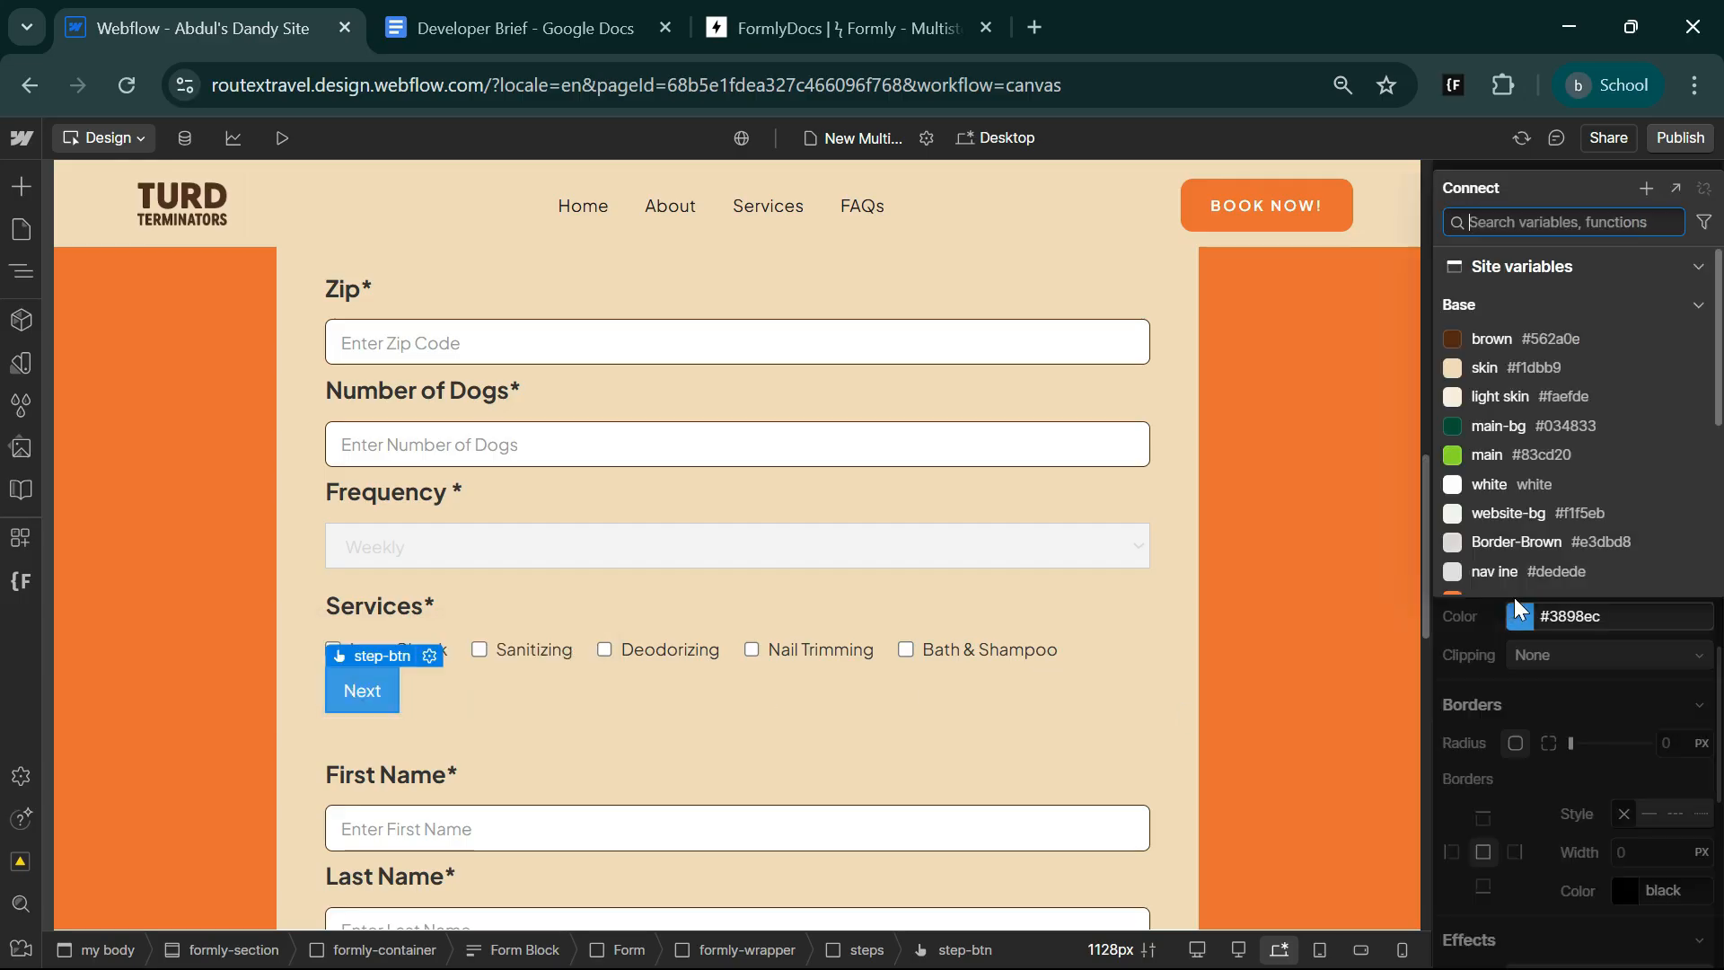
scroll(1505, 454, "down", 1)
left_click(1517, 320)
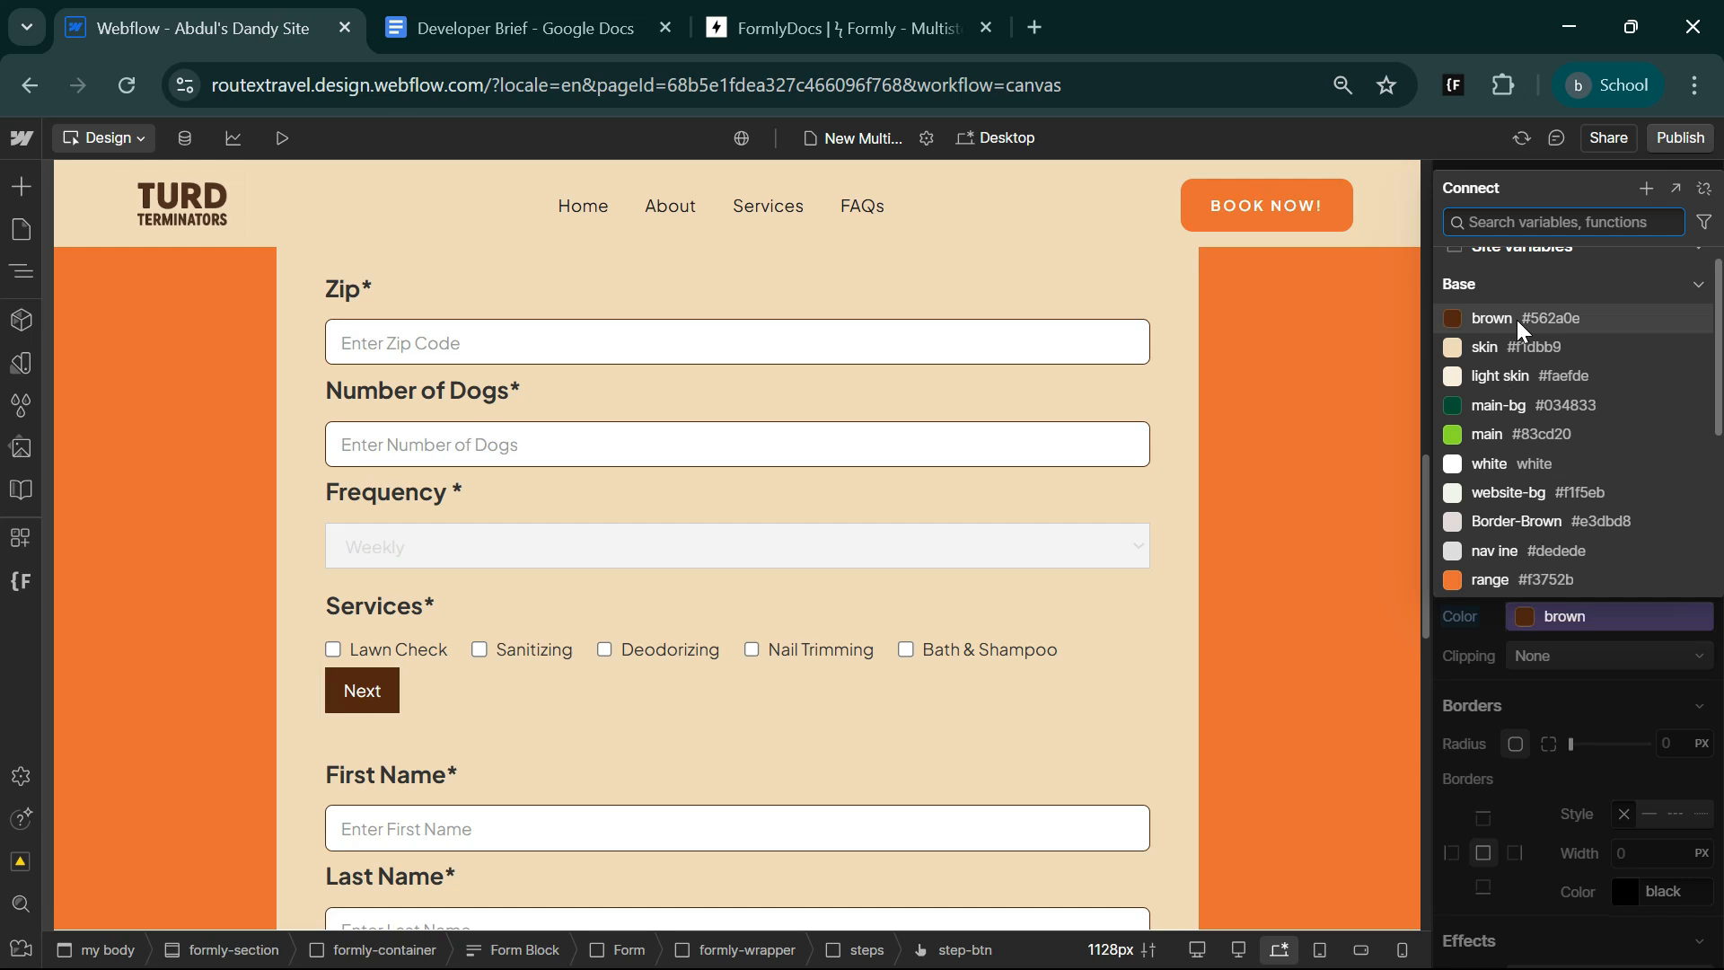
left_click(1655, 752)
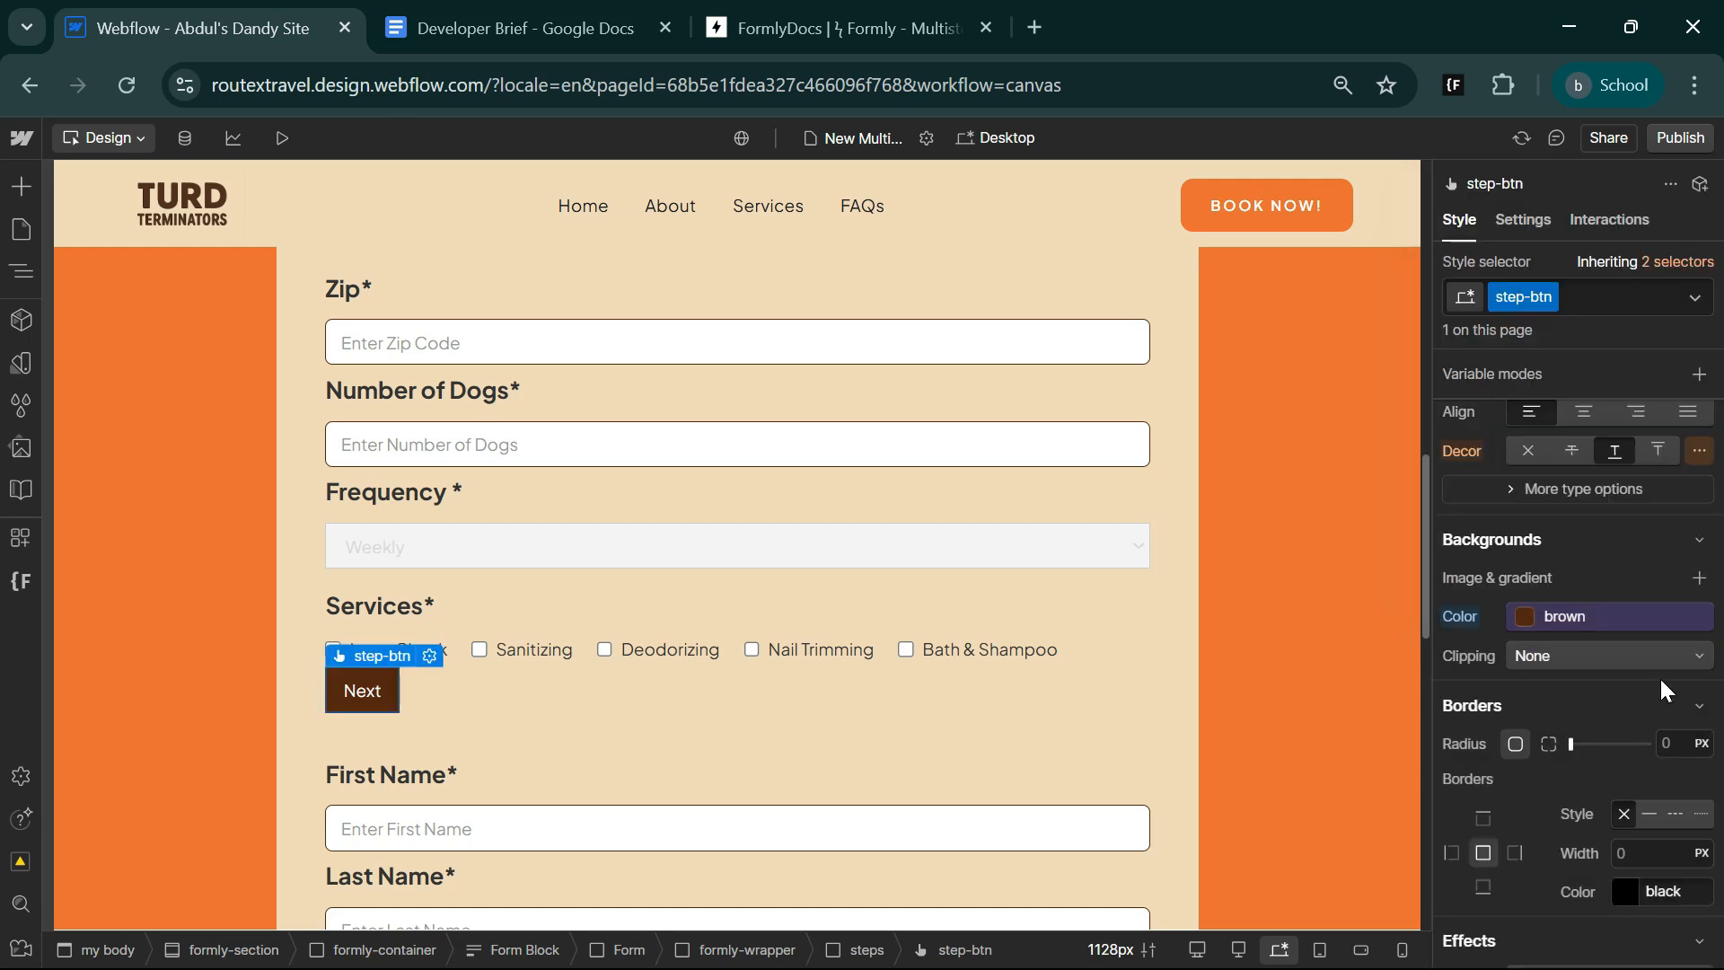
left_click(1664, 744)
type("8")
key("Return")
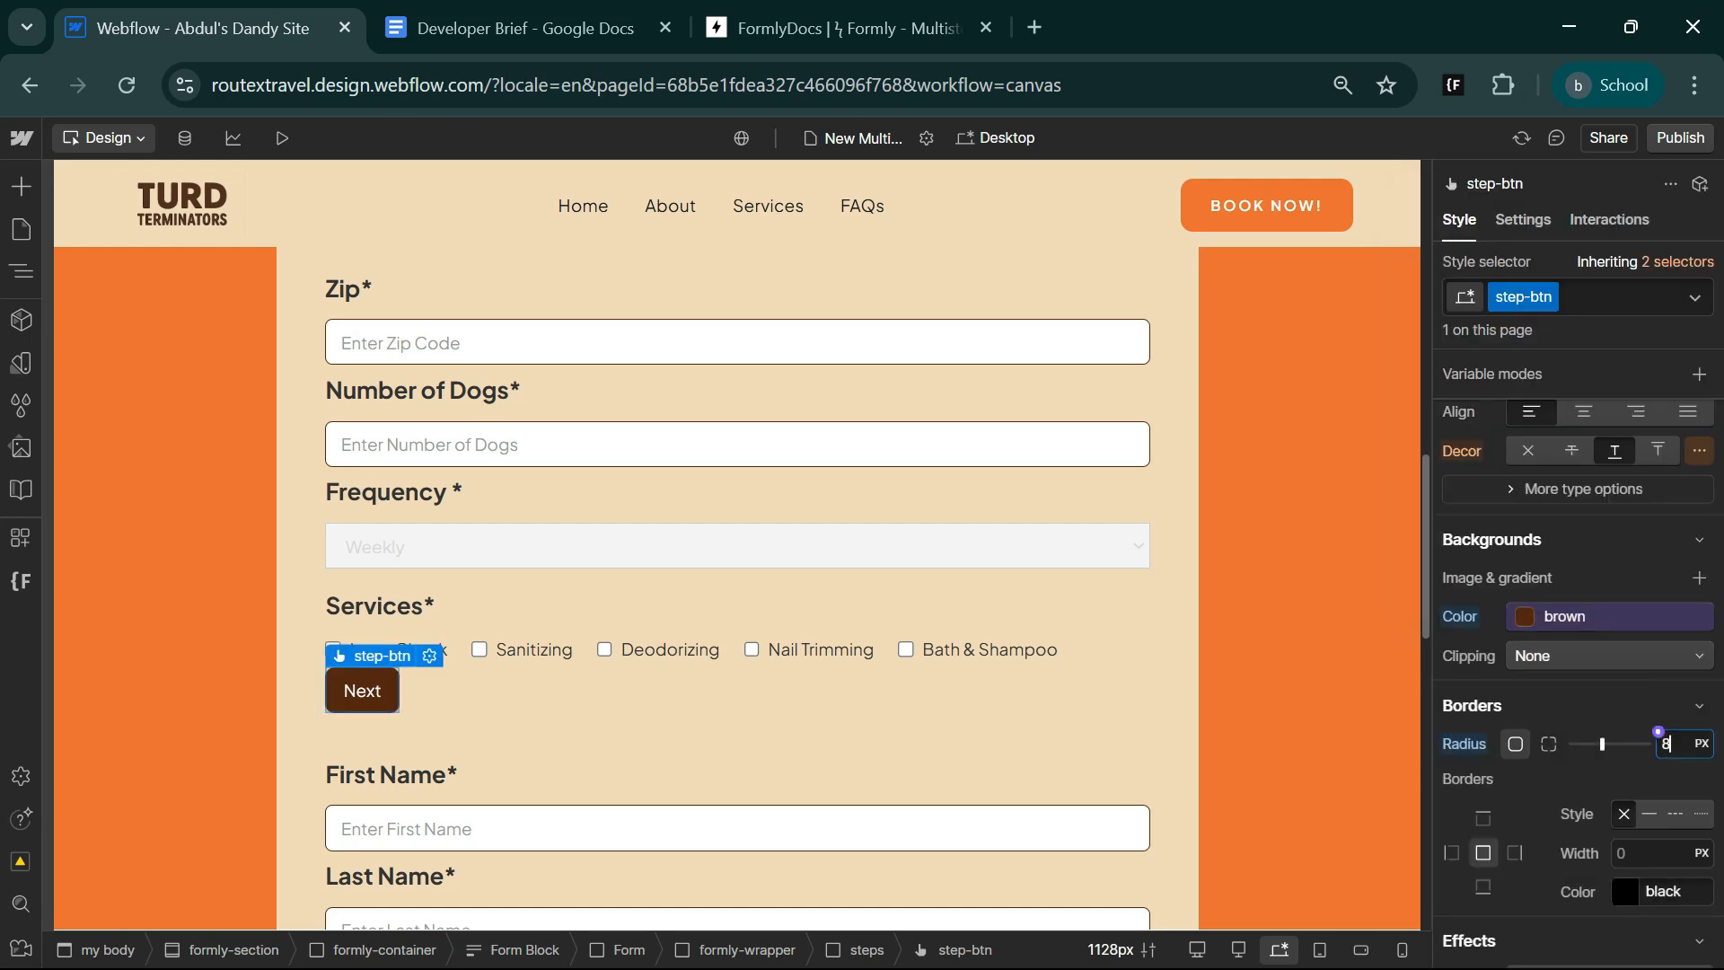
Wrap the Next button in a div block and give the div the class btn-wrap.
scroll(1613, 838, "up", 10)
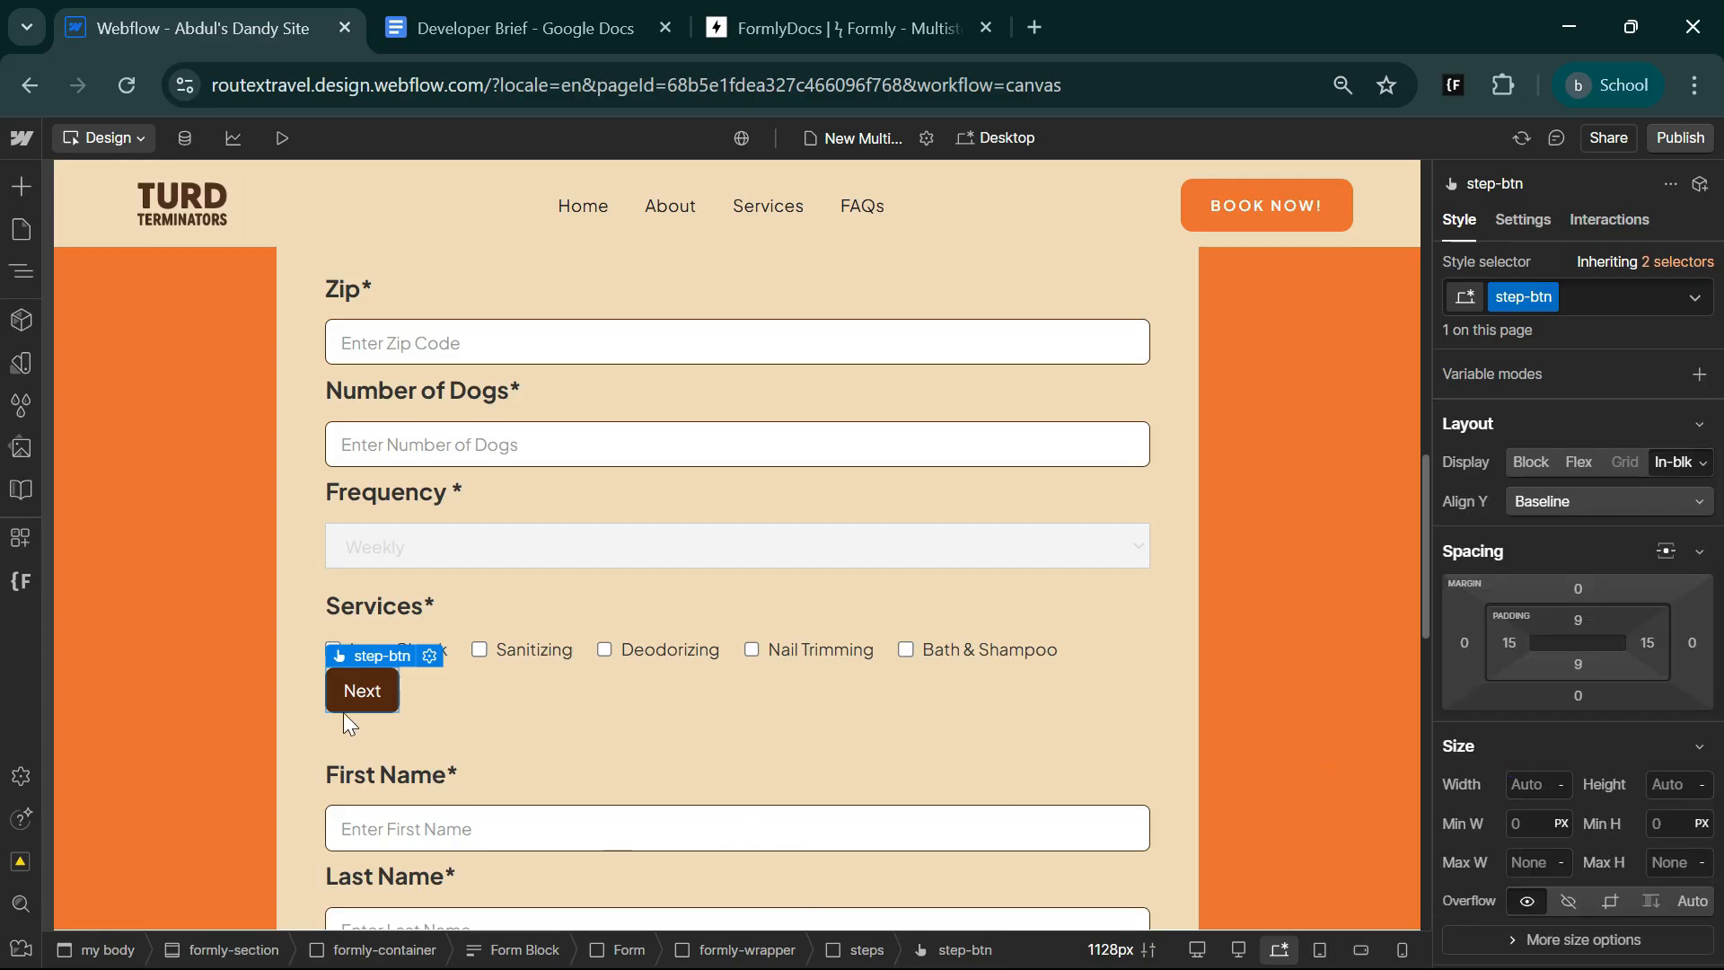
right_click(363, 698)
mouse_move(537, 490)
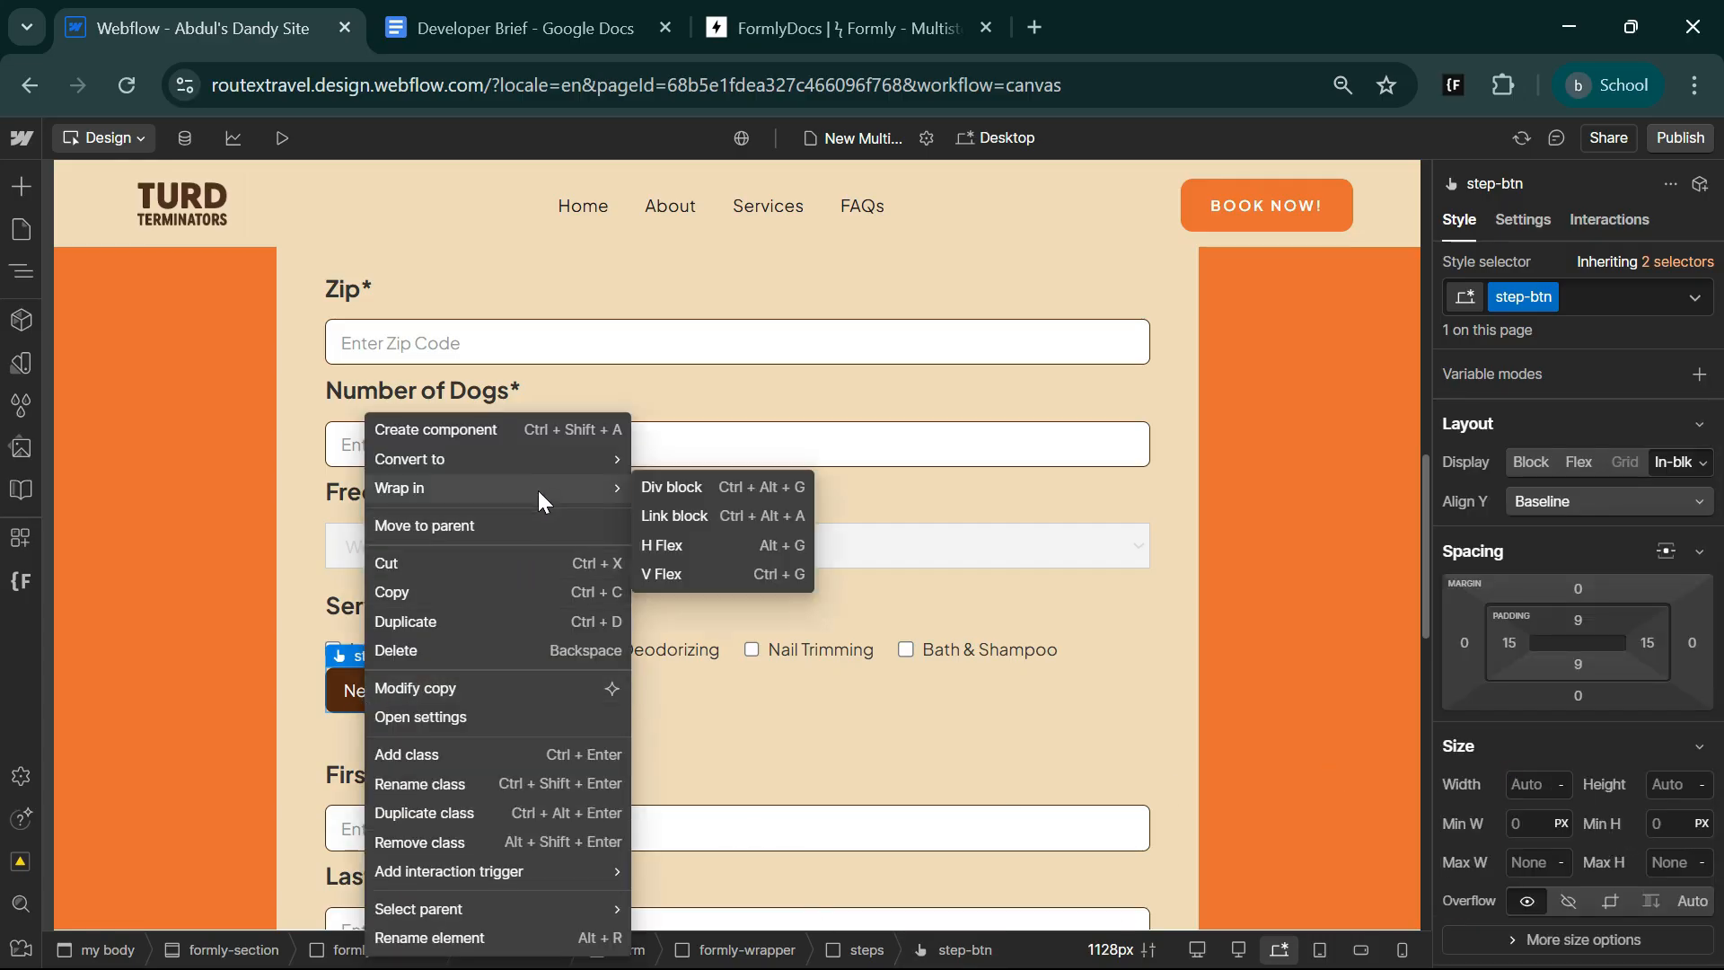
left_click(706, 483)
key("ctrl+Return")
type("b")
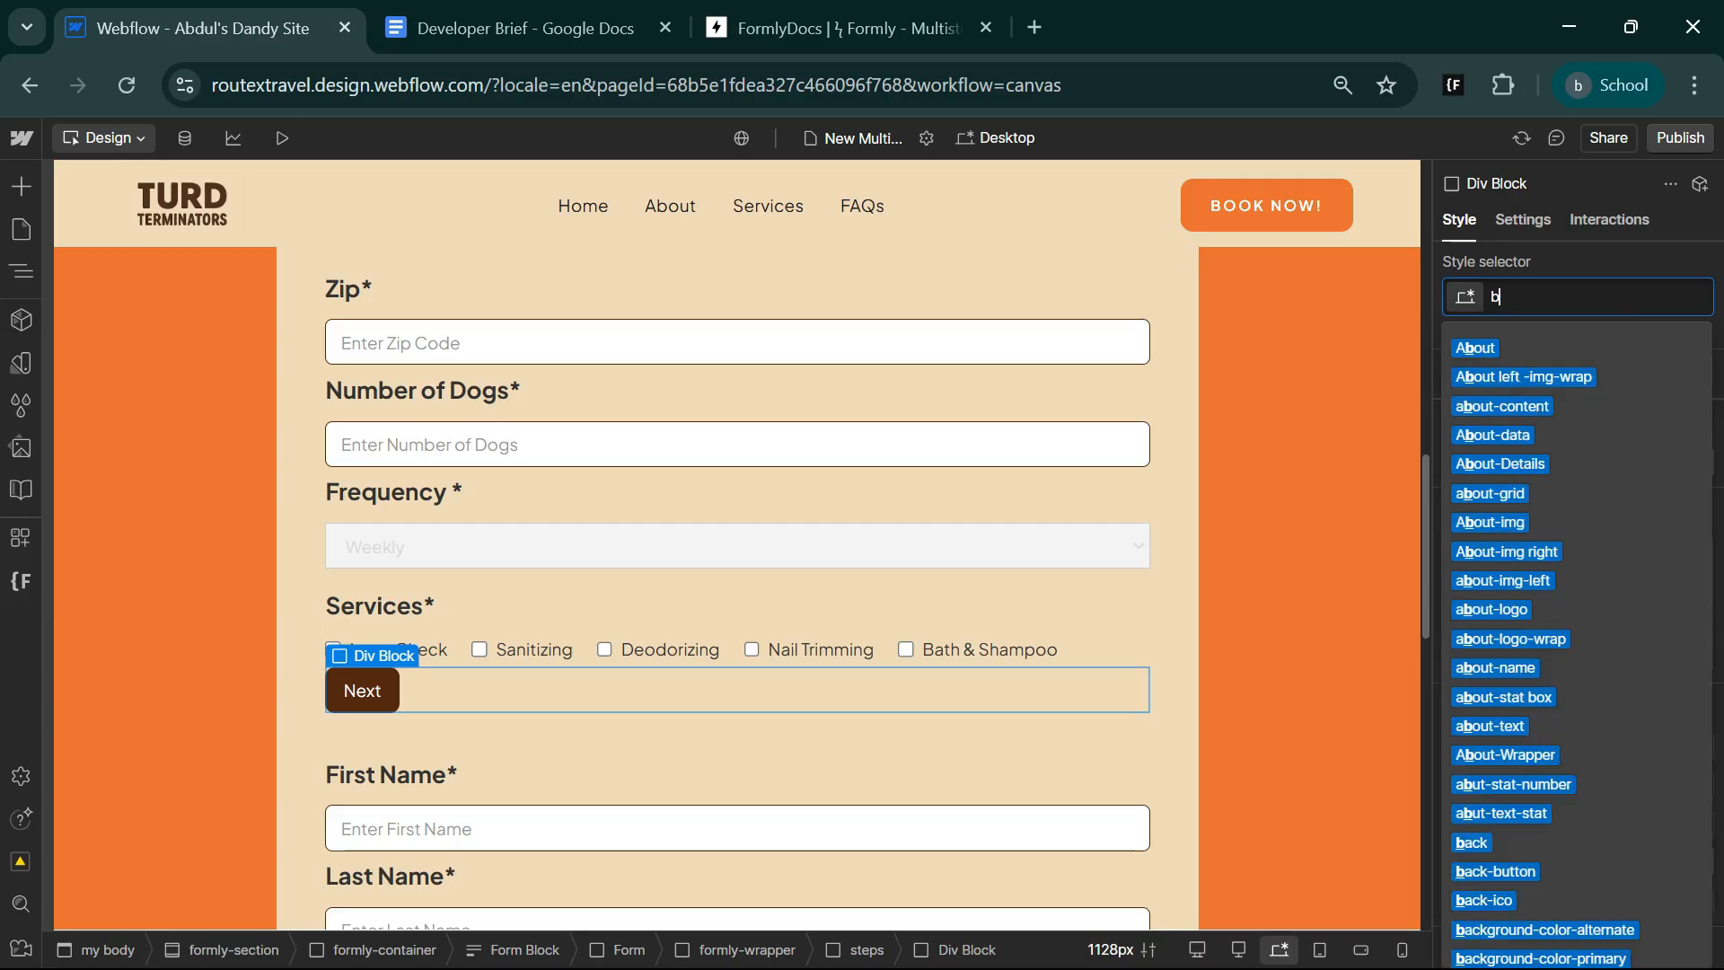
type("tn-wrap")
key("Return")
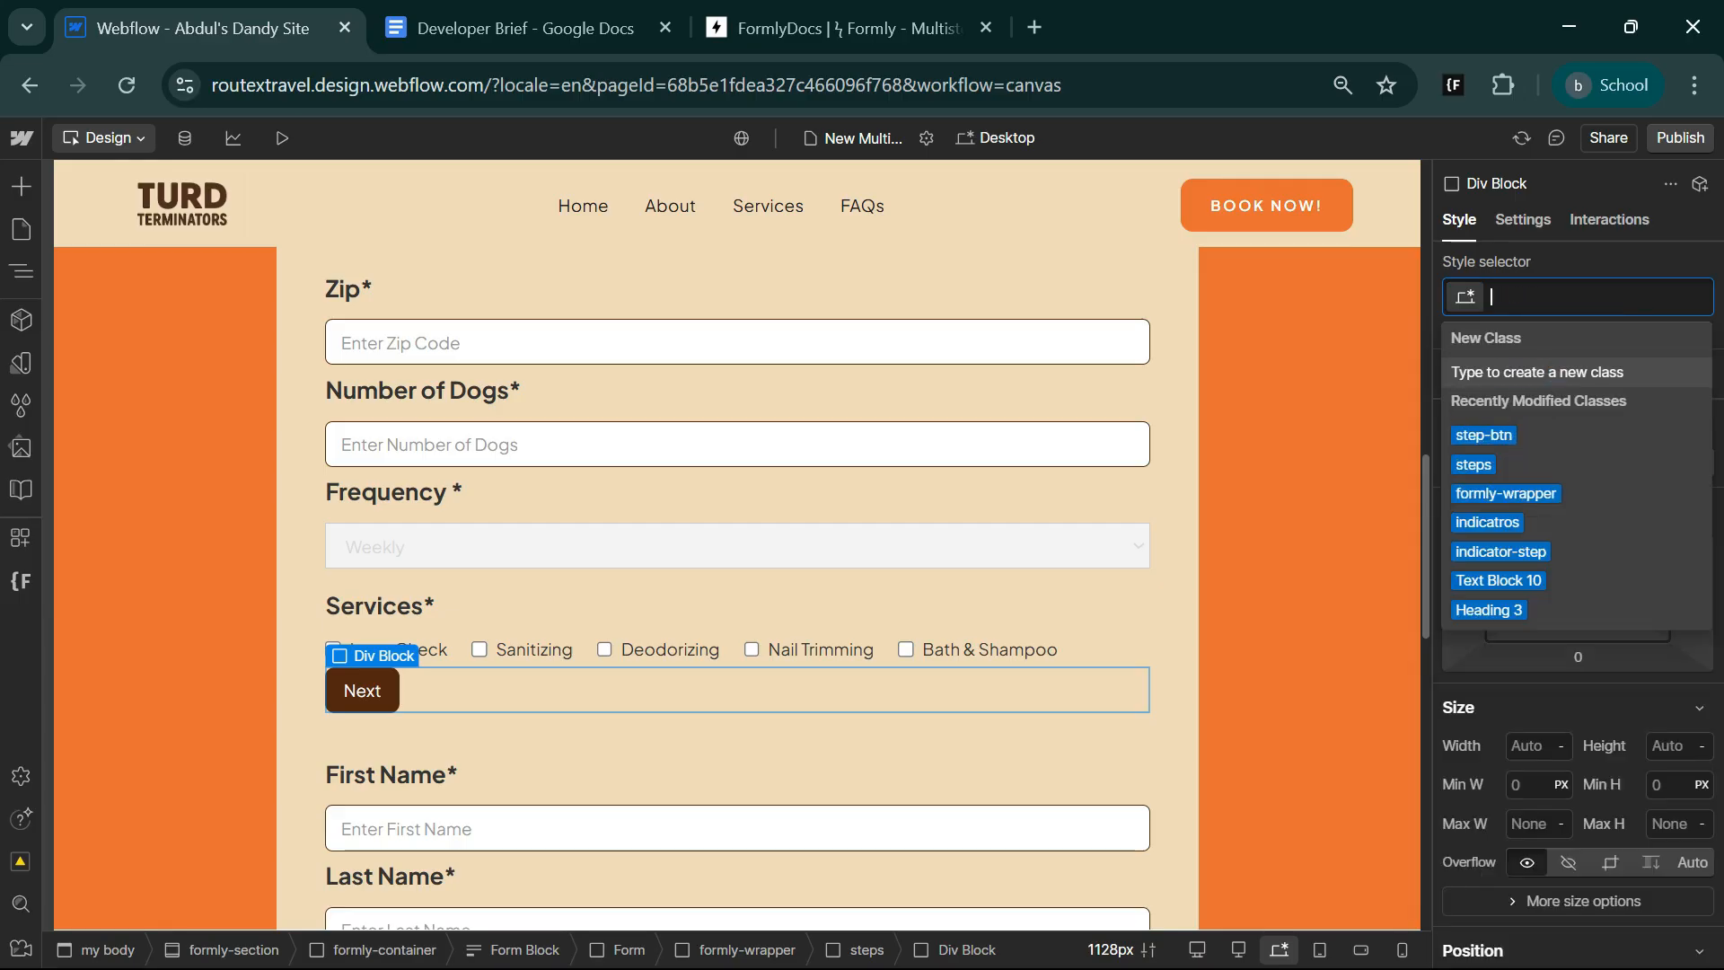
key("Escape")
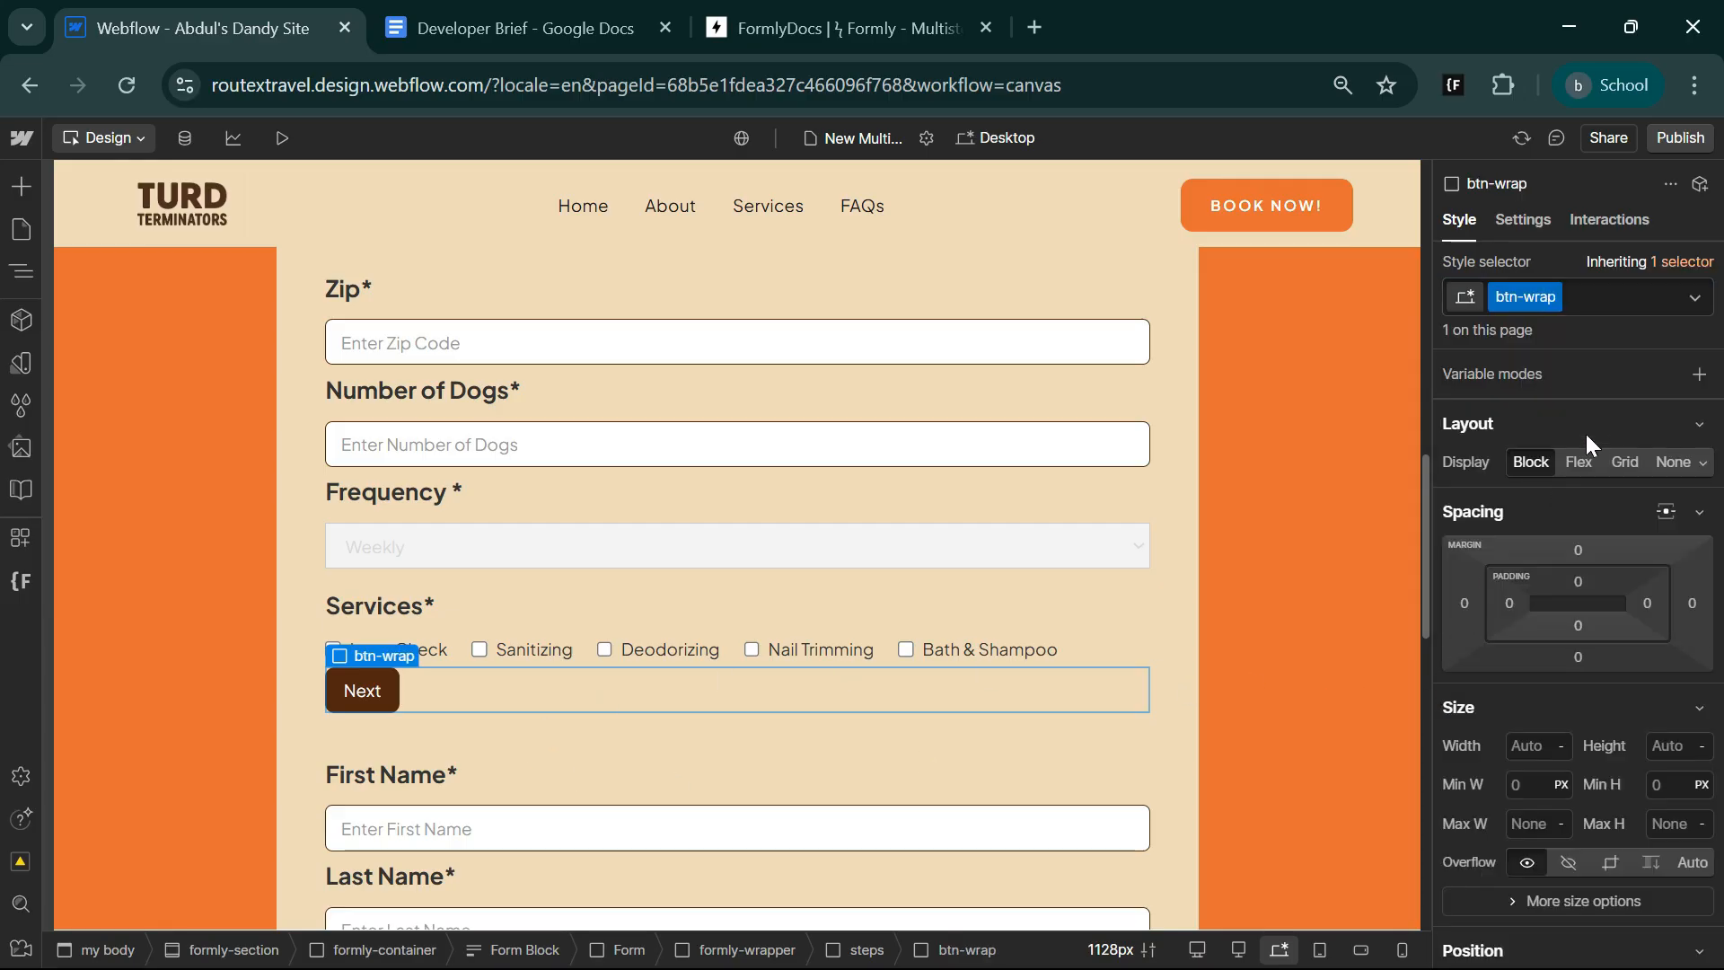
Set btn-wrap to a horizontal flex layout with its children aligned Space between.
left_click(1577, 467)
left_click(1697, 541)
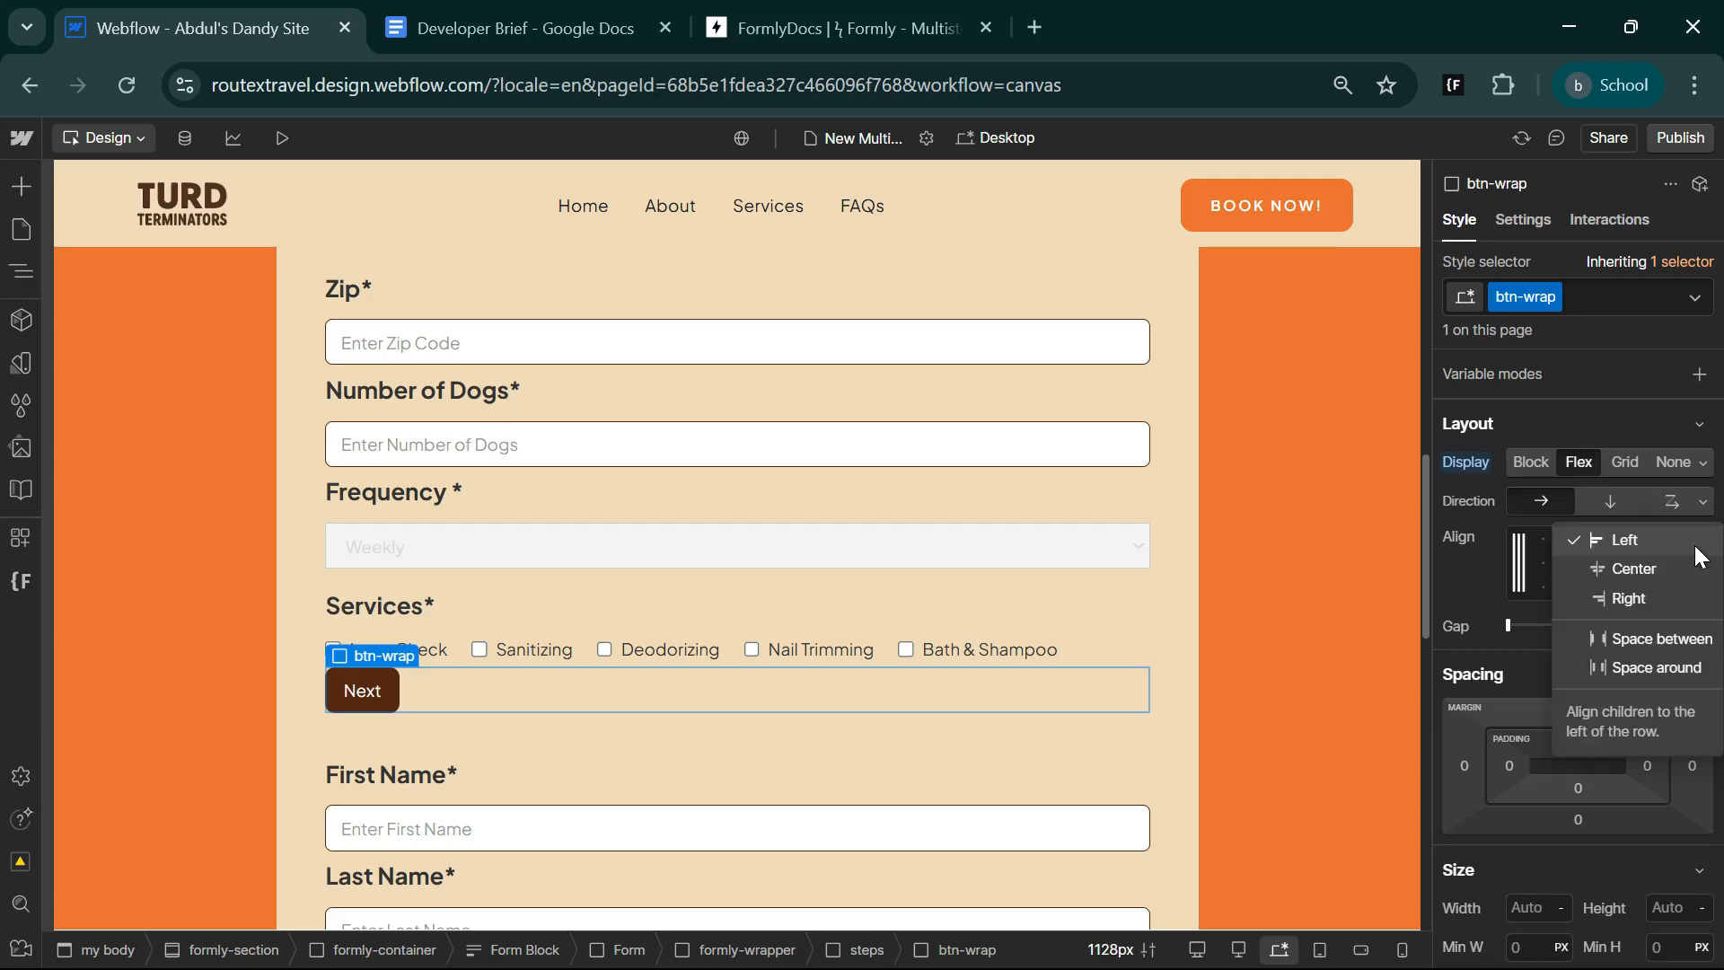
left_click(1658, 646)
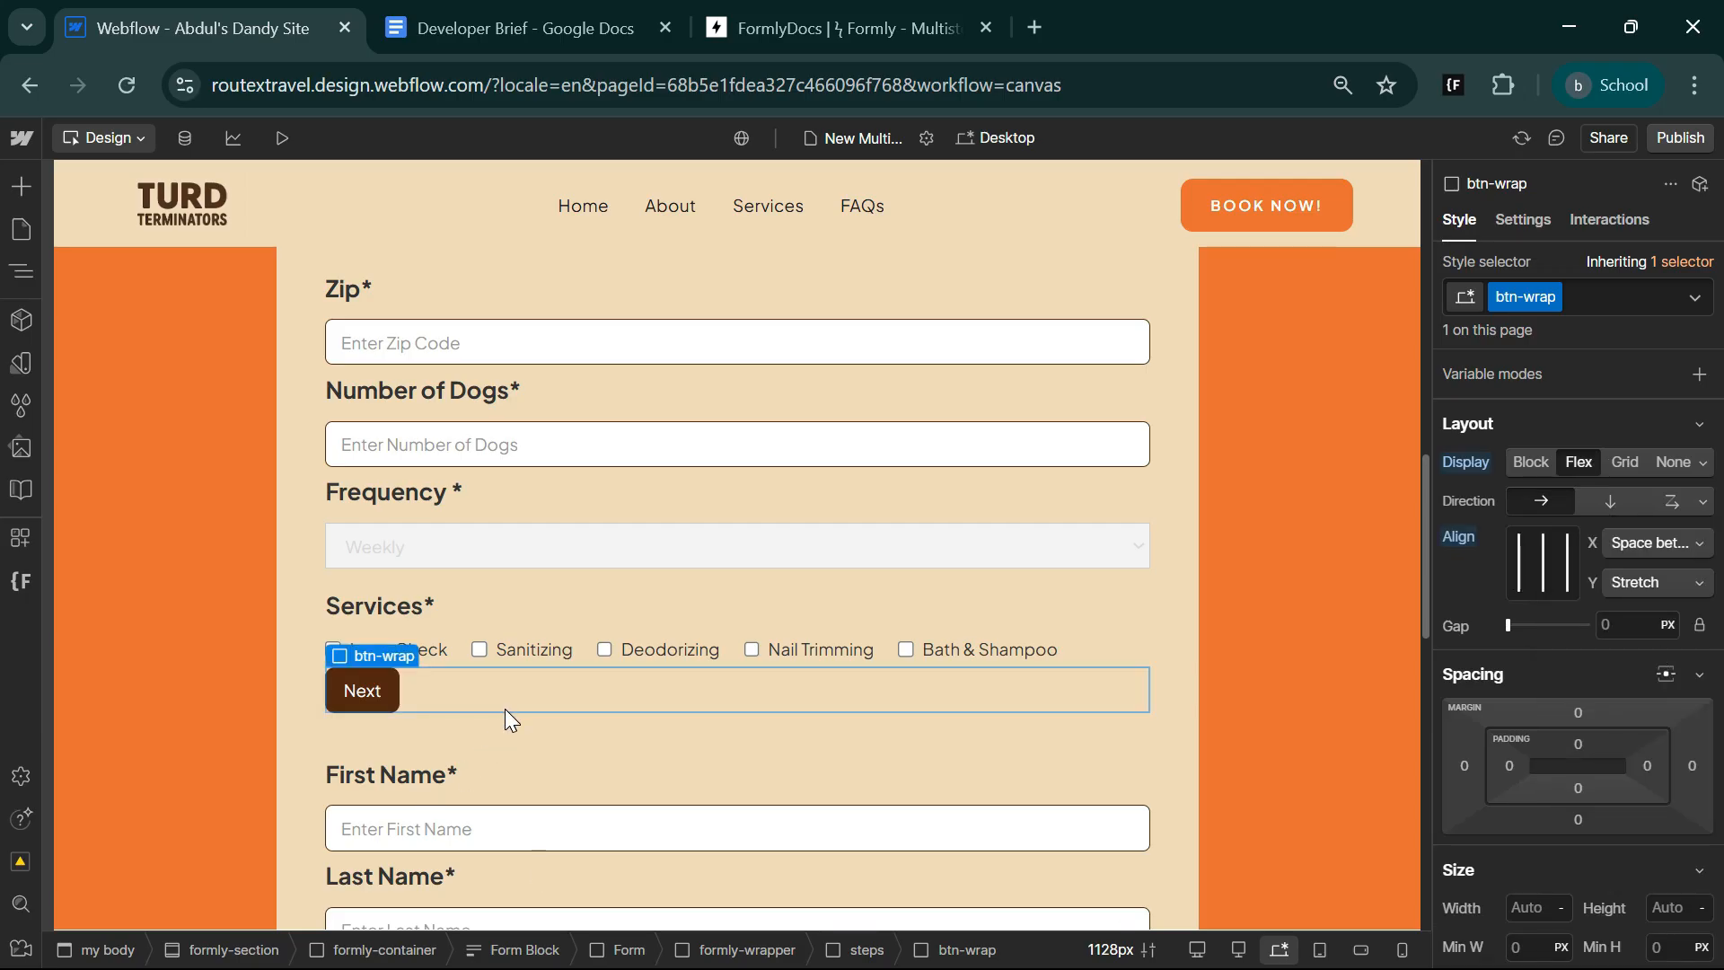
Paste a copy of the btn-wrap block with its Next button at the end of the second steps block, below Address.
scroll(505, 709, "down", 5)
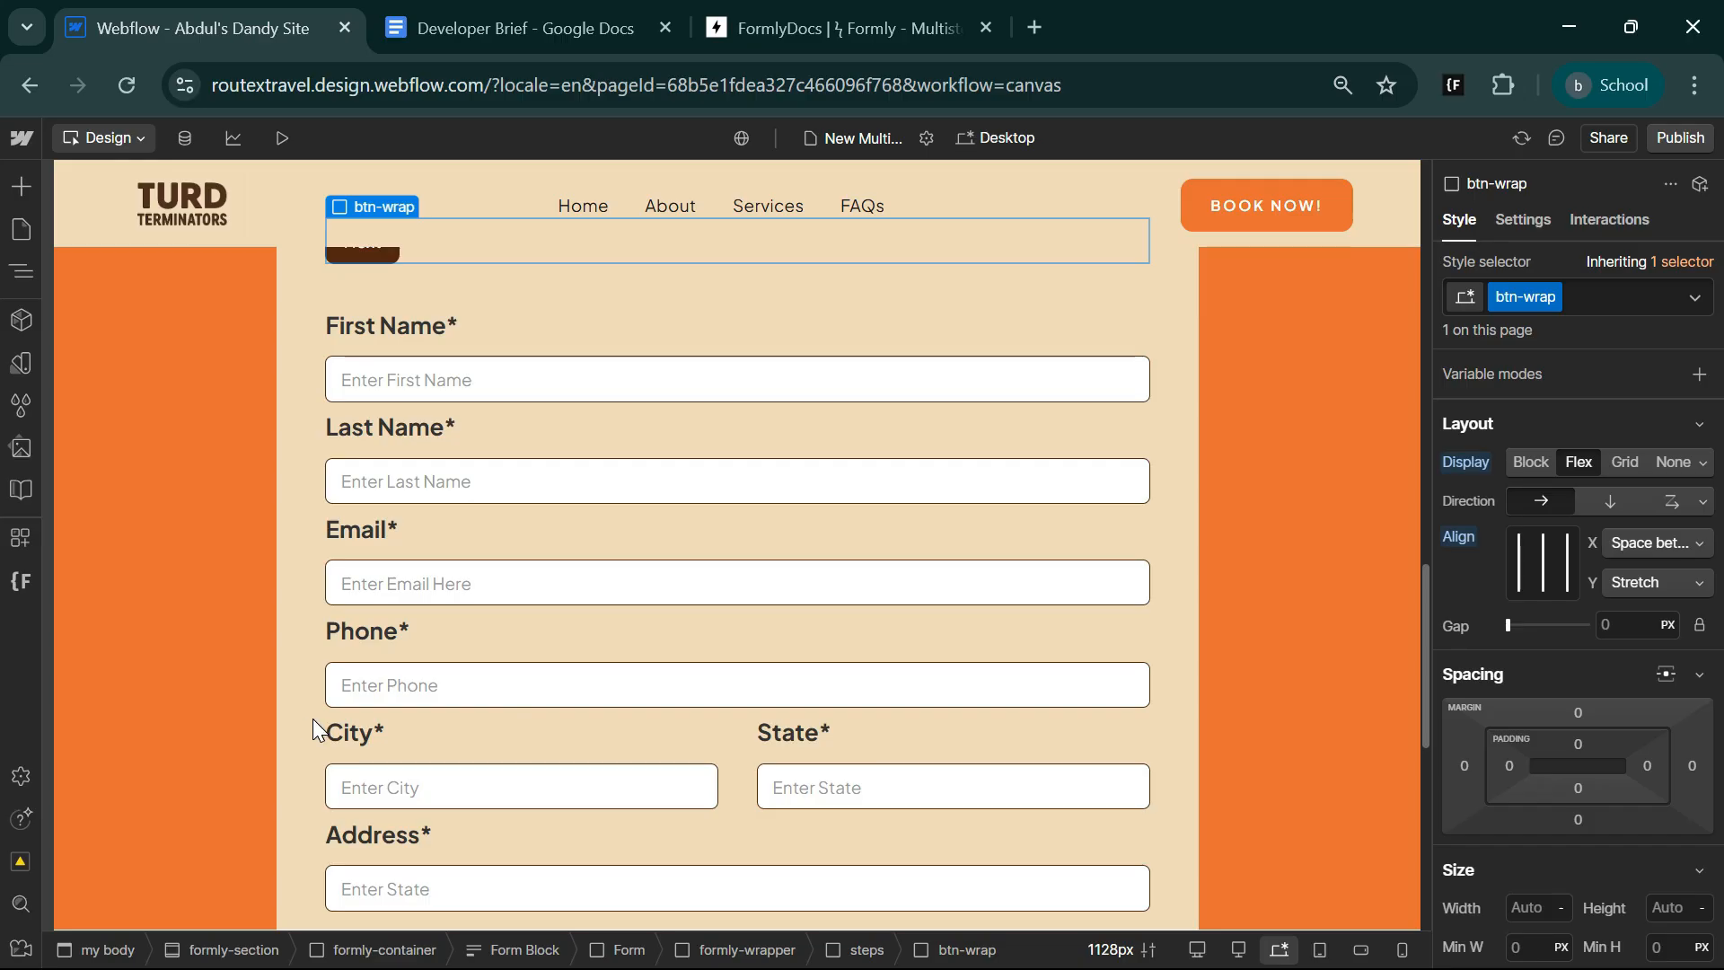
left_click(313, 719)
left_click(487, 745)
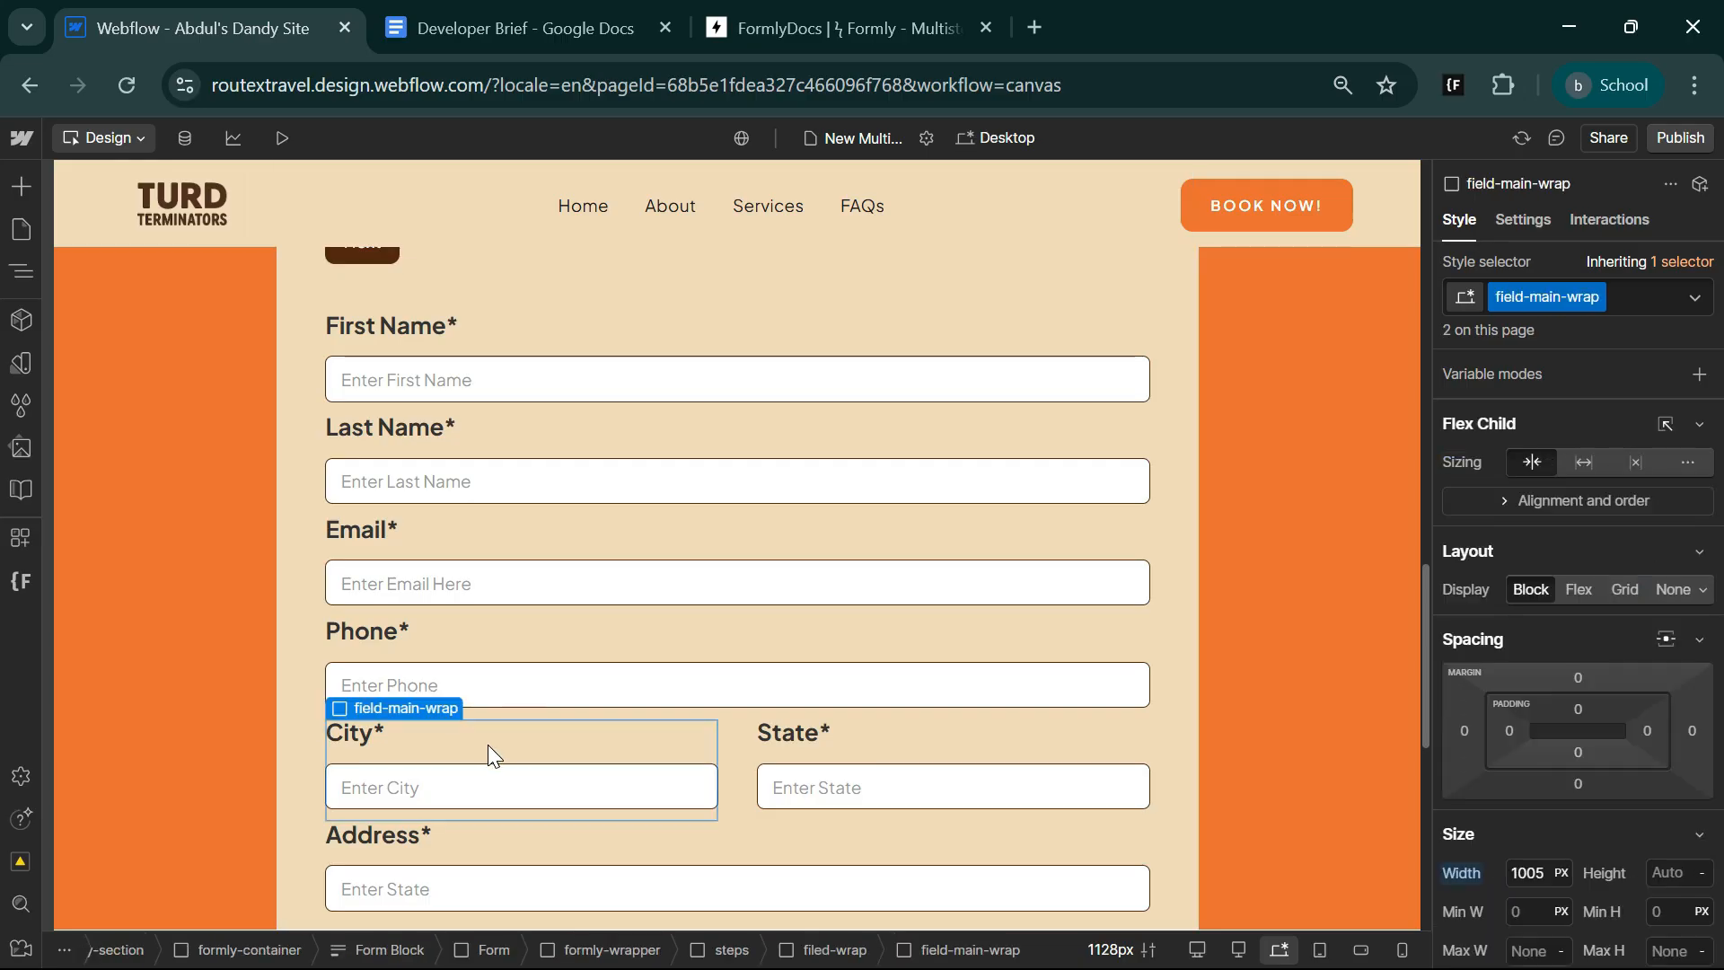
scroll(487, 746, "down", 5)
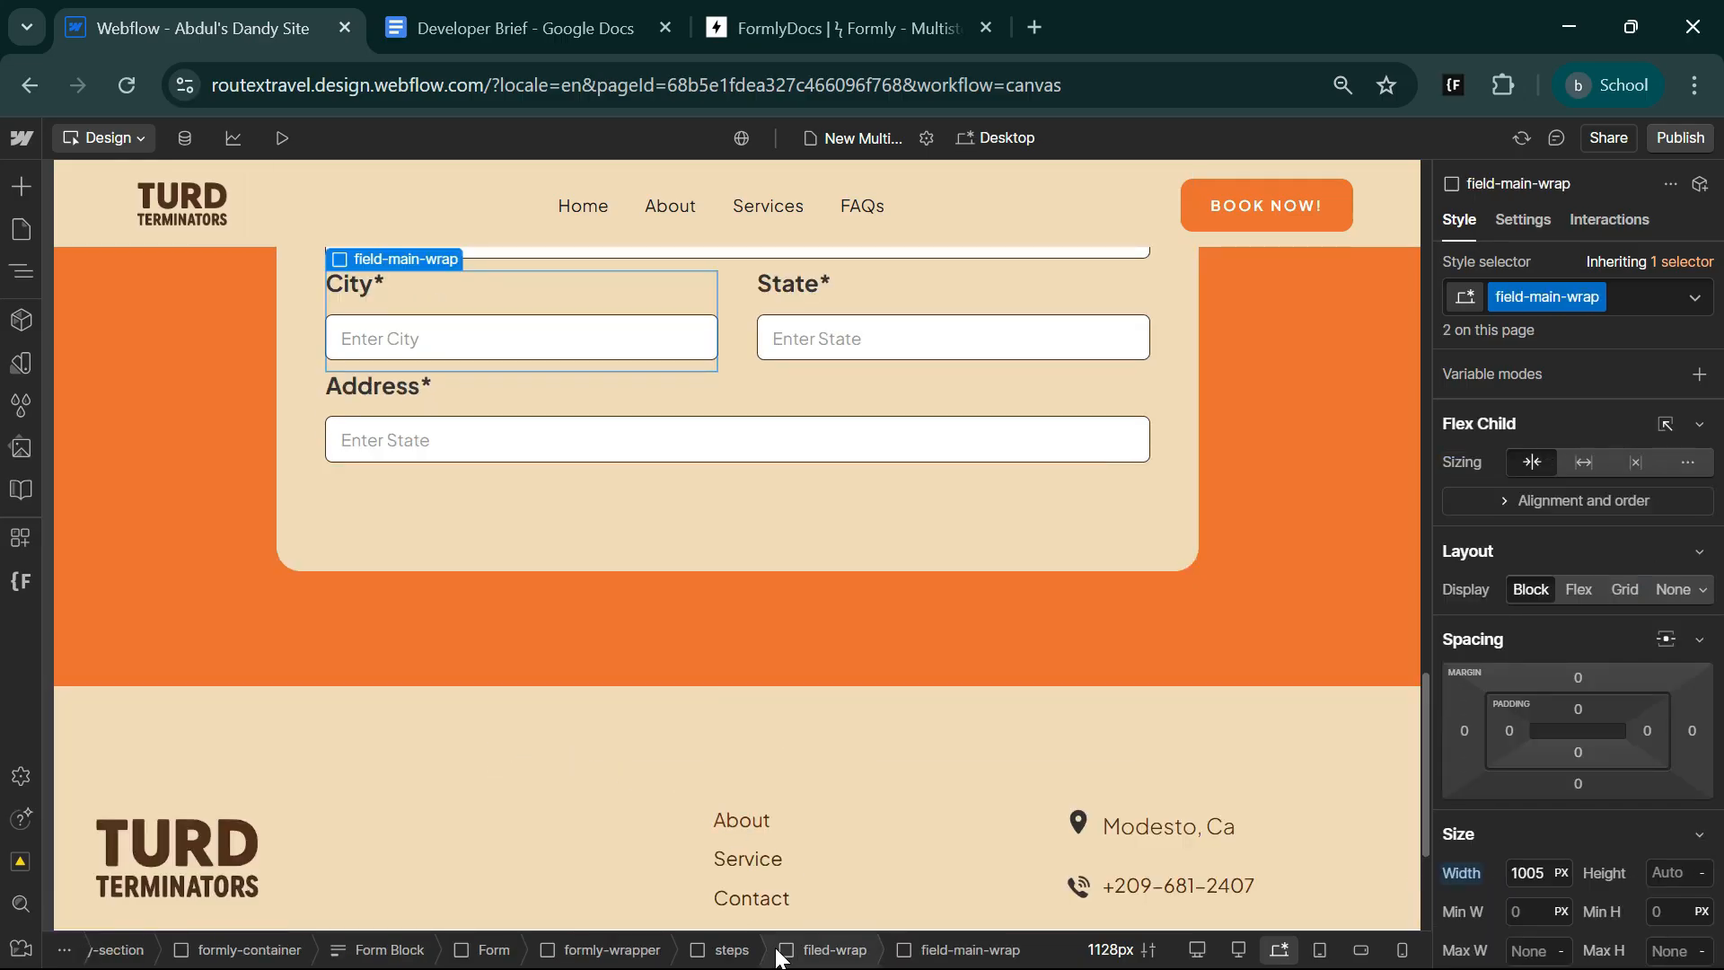
left_click(730, 950)
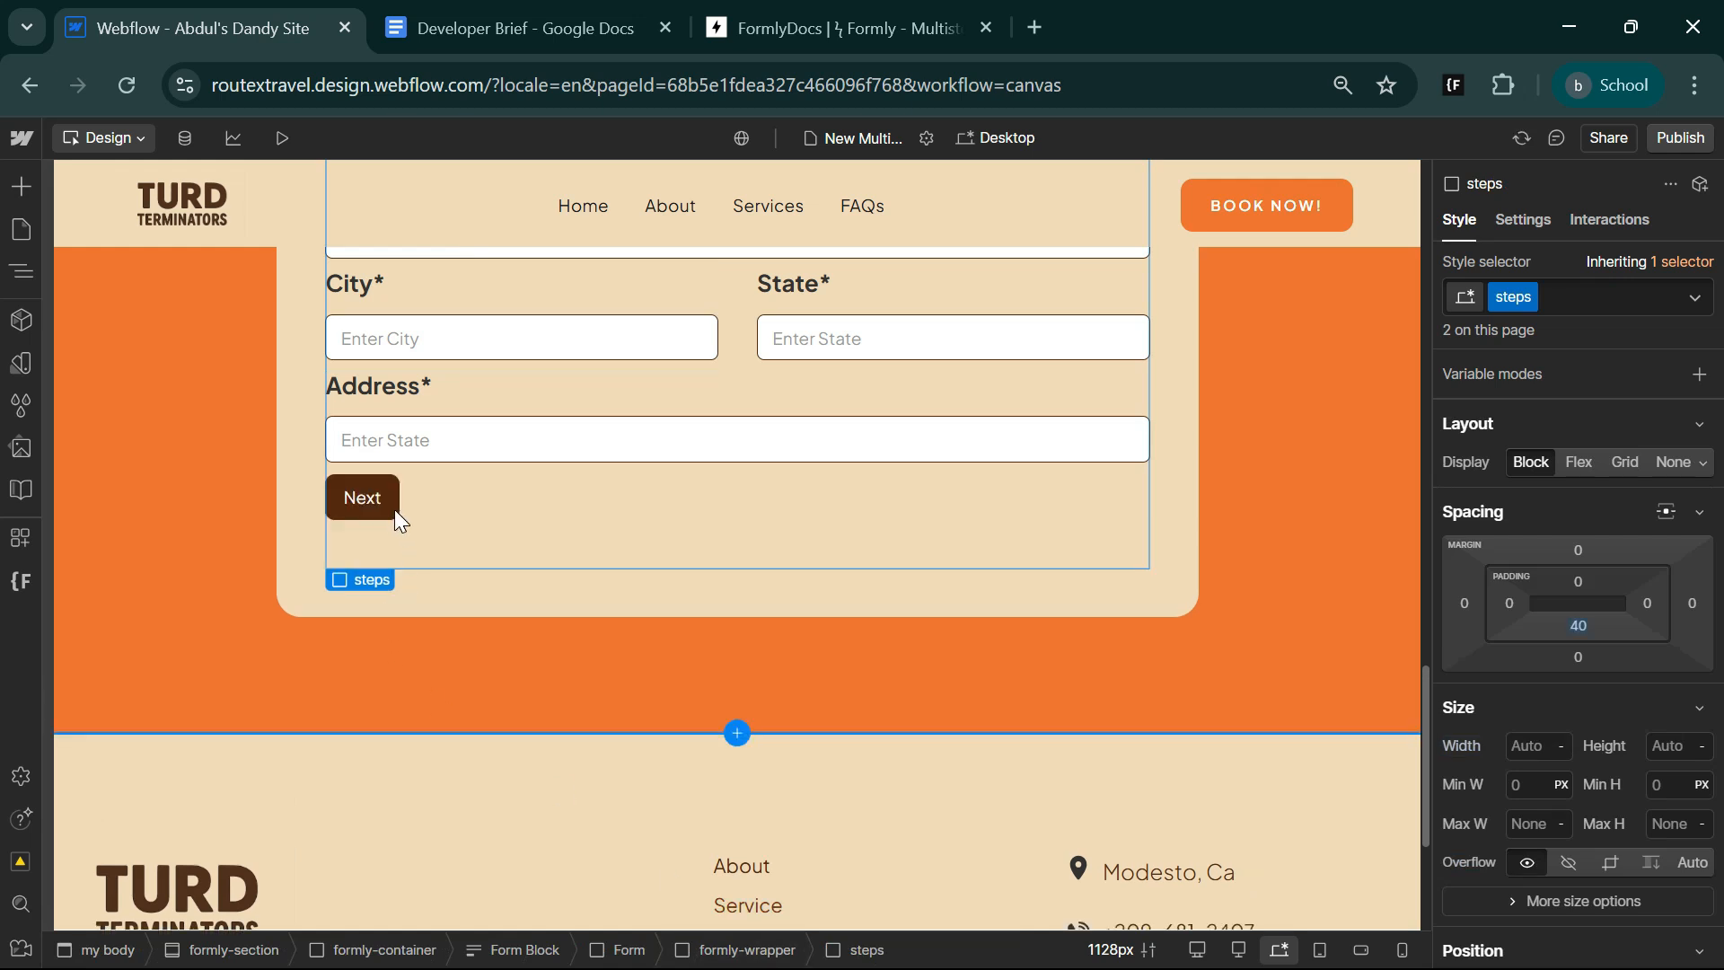
left_click(368, 512)
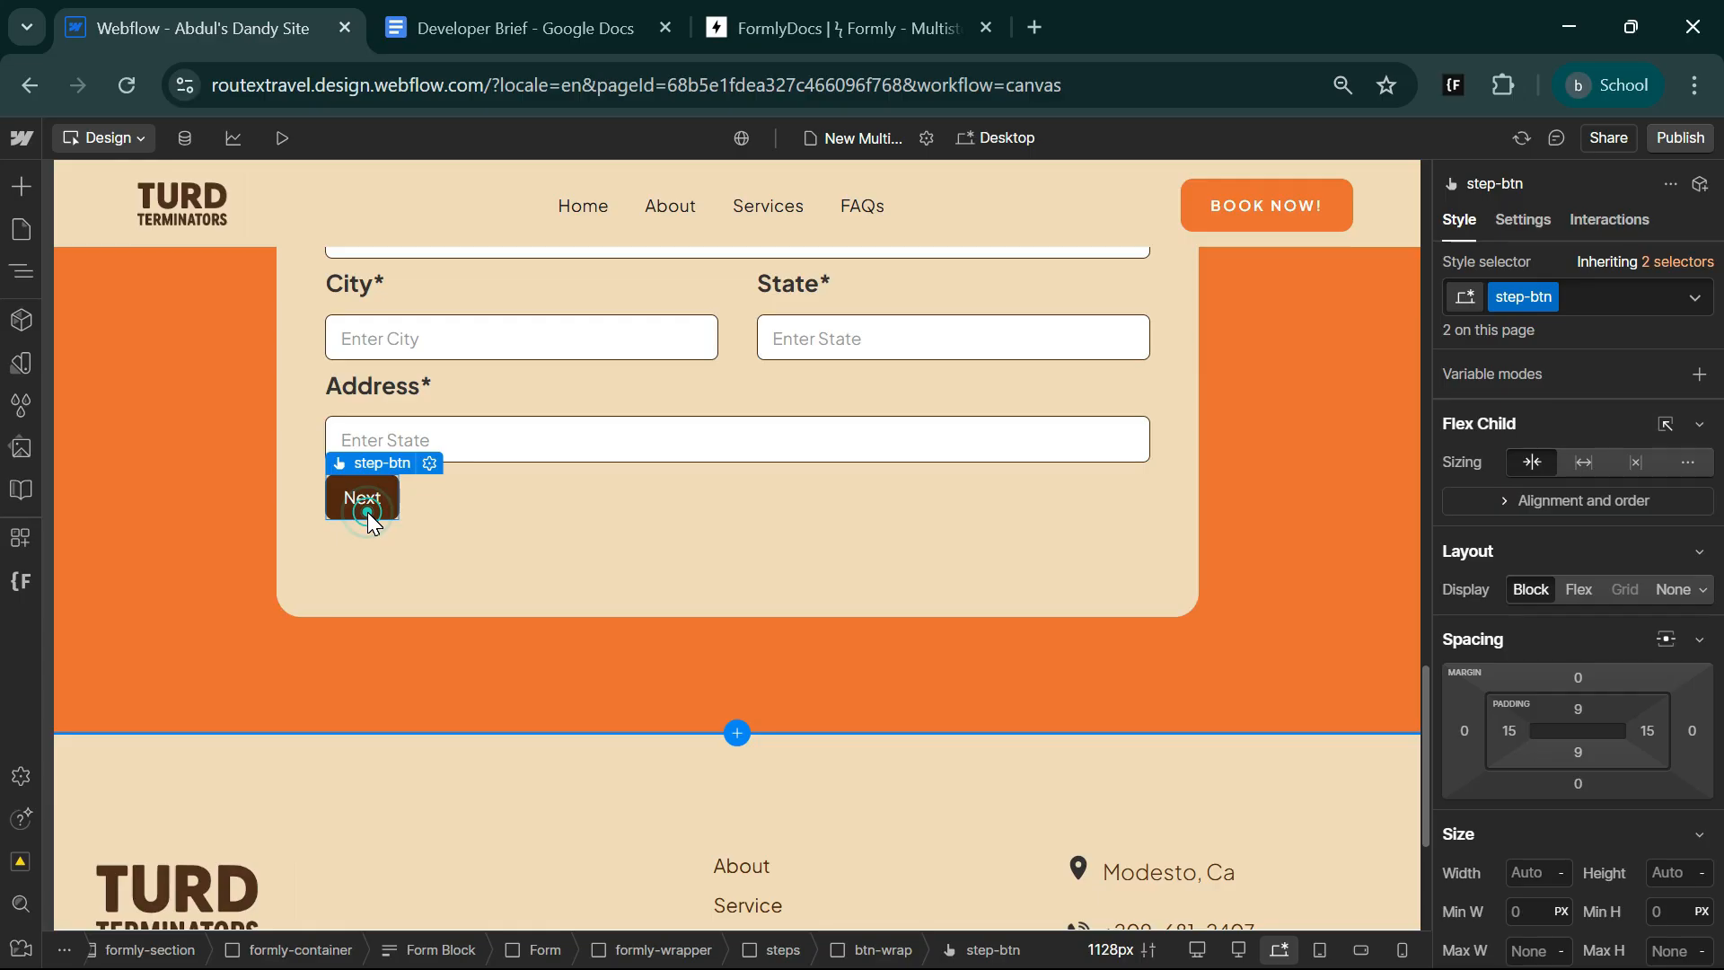
key("ctrl+d")
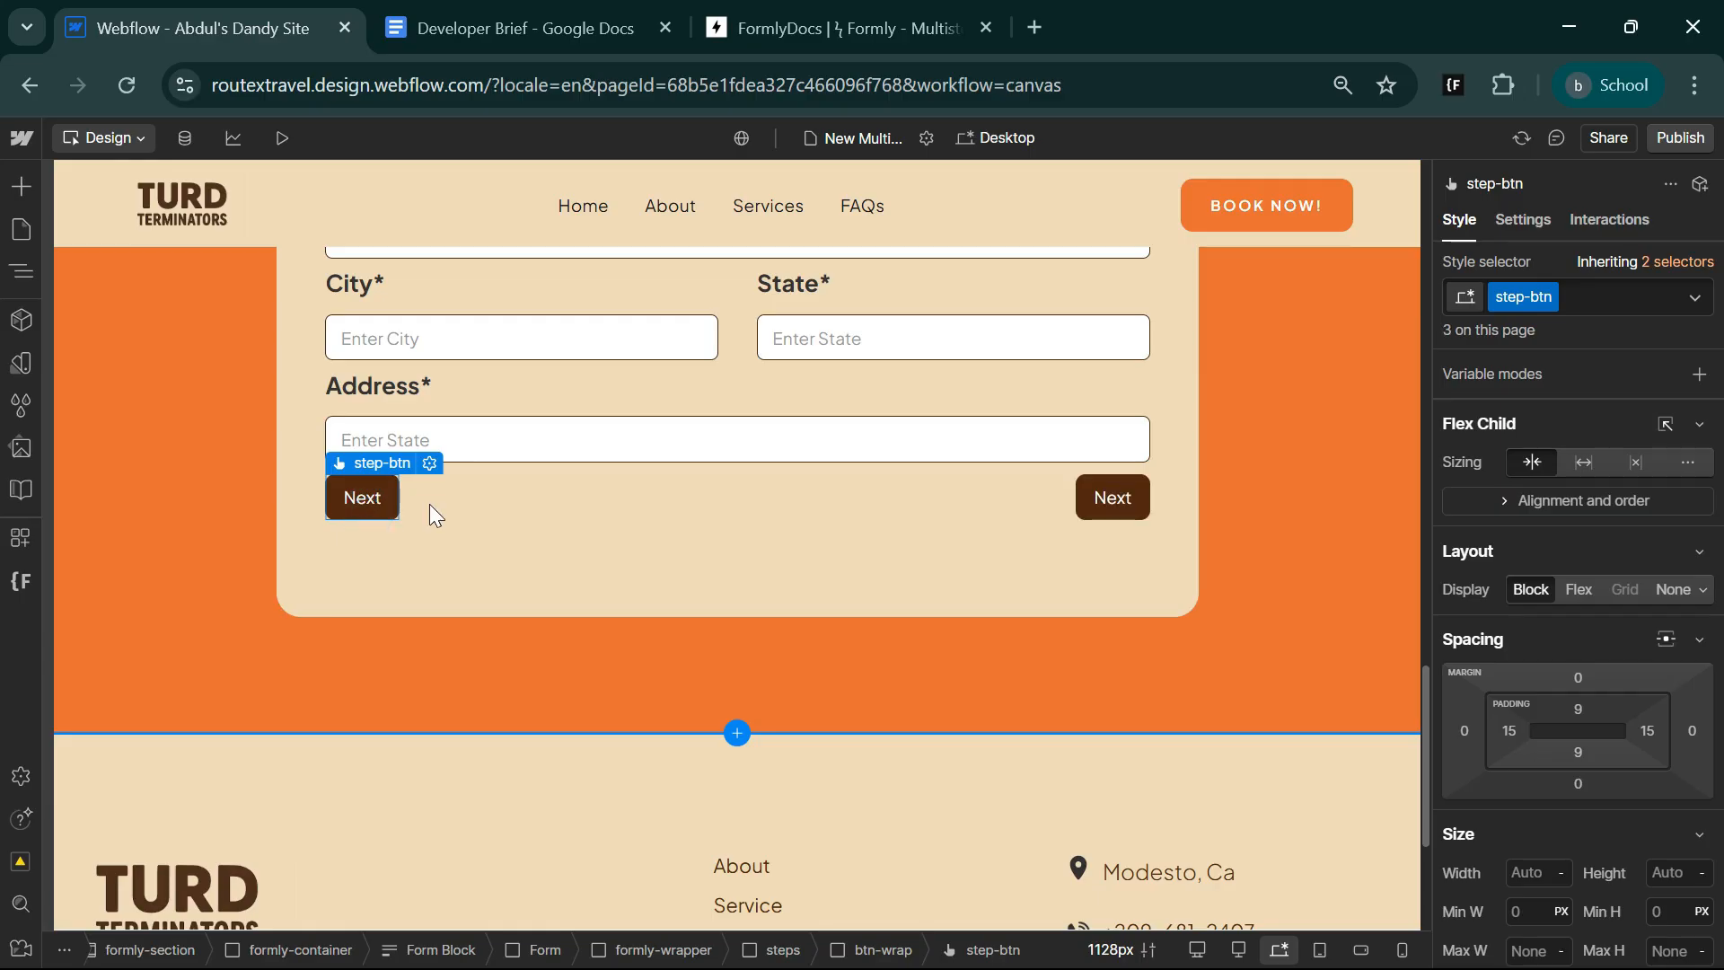
left_click(1119, 501)
scroll(925, 616, "up", 3)
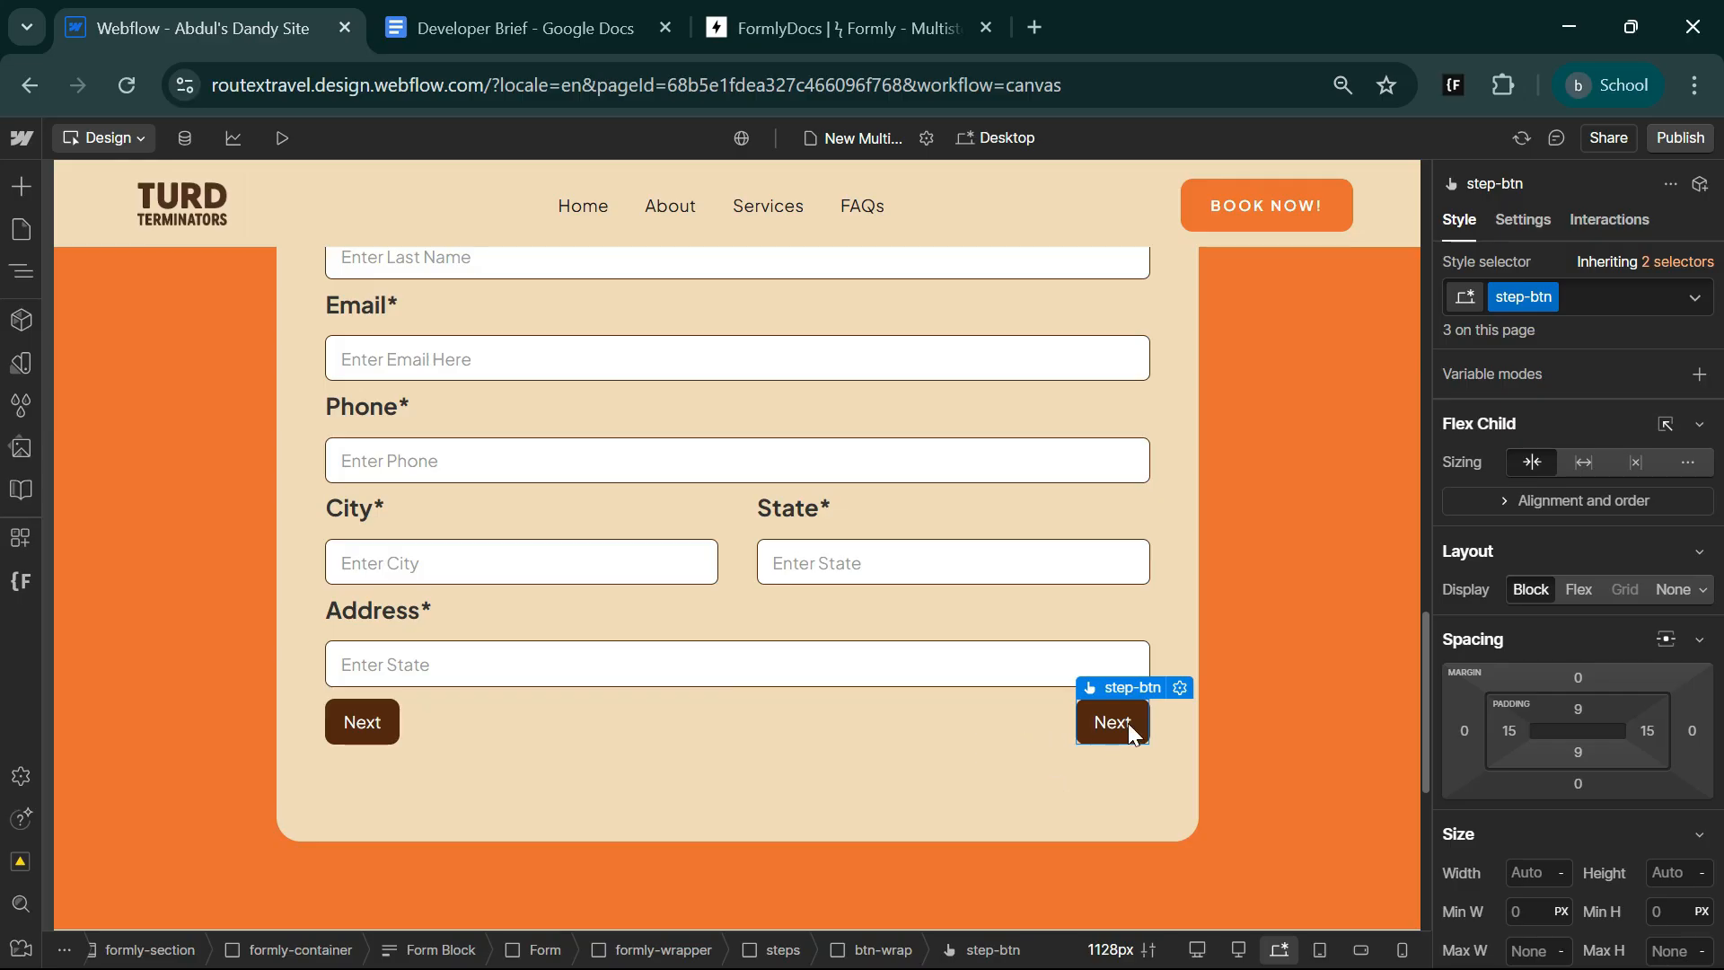
key("Delete")
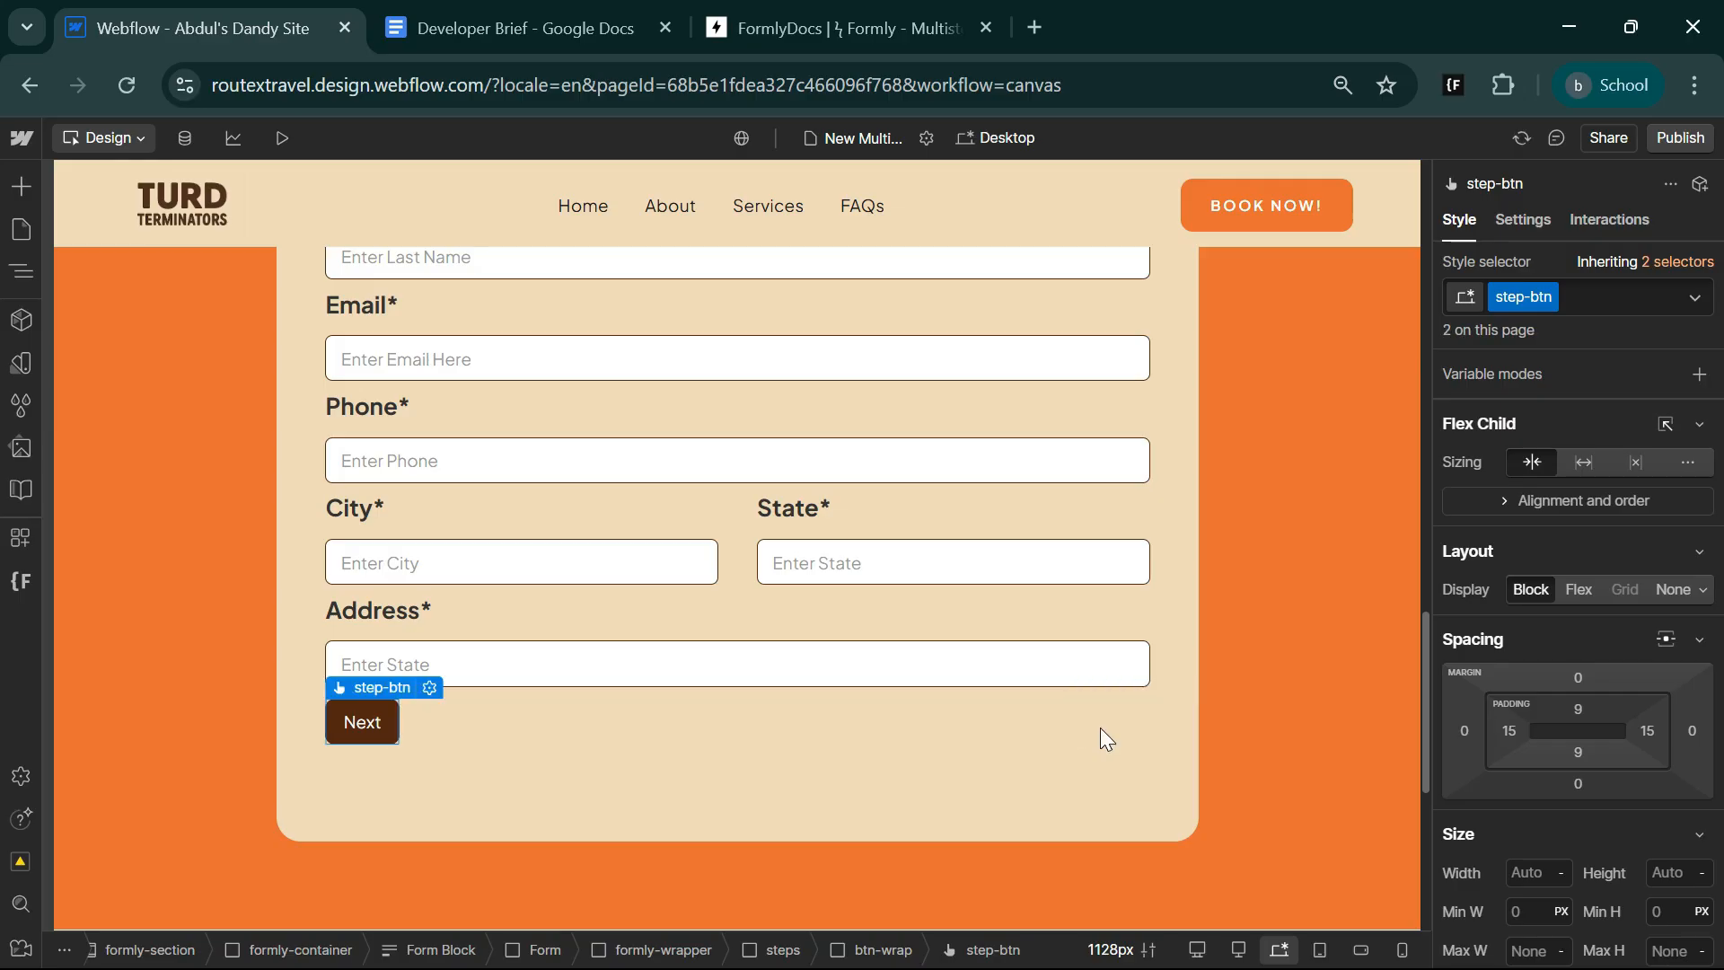
Add a Form Button element to the btn-wrap block of the second steps block.
left_click(451, 715)
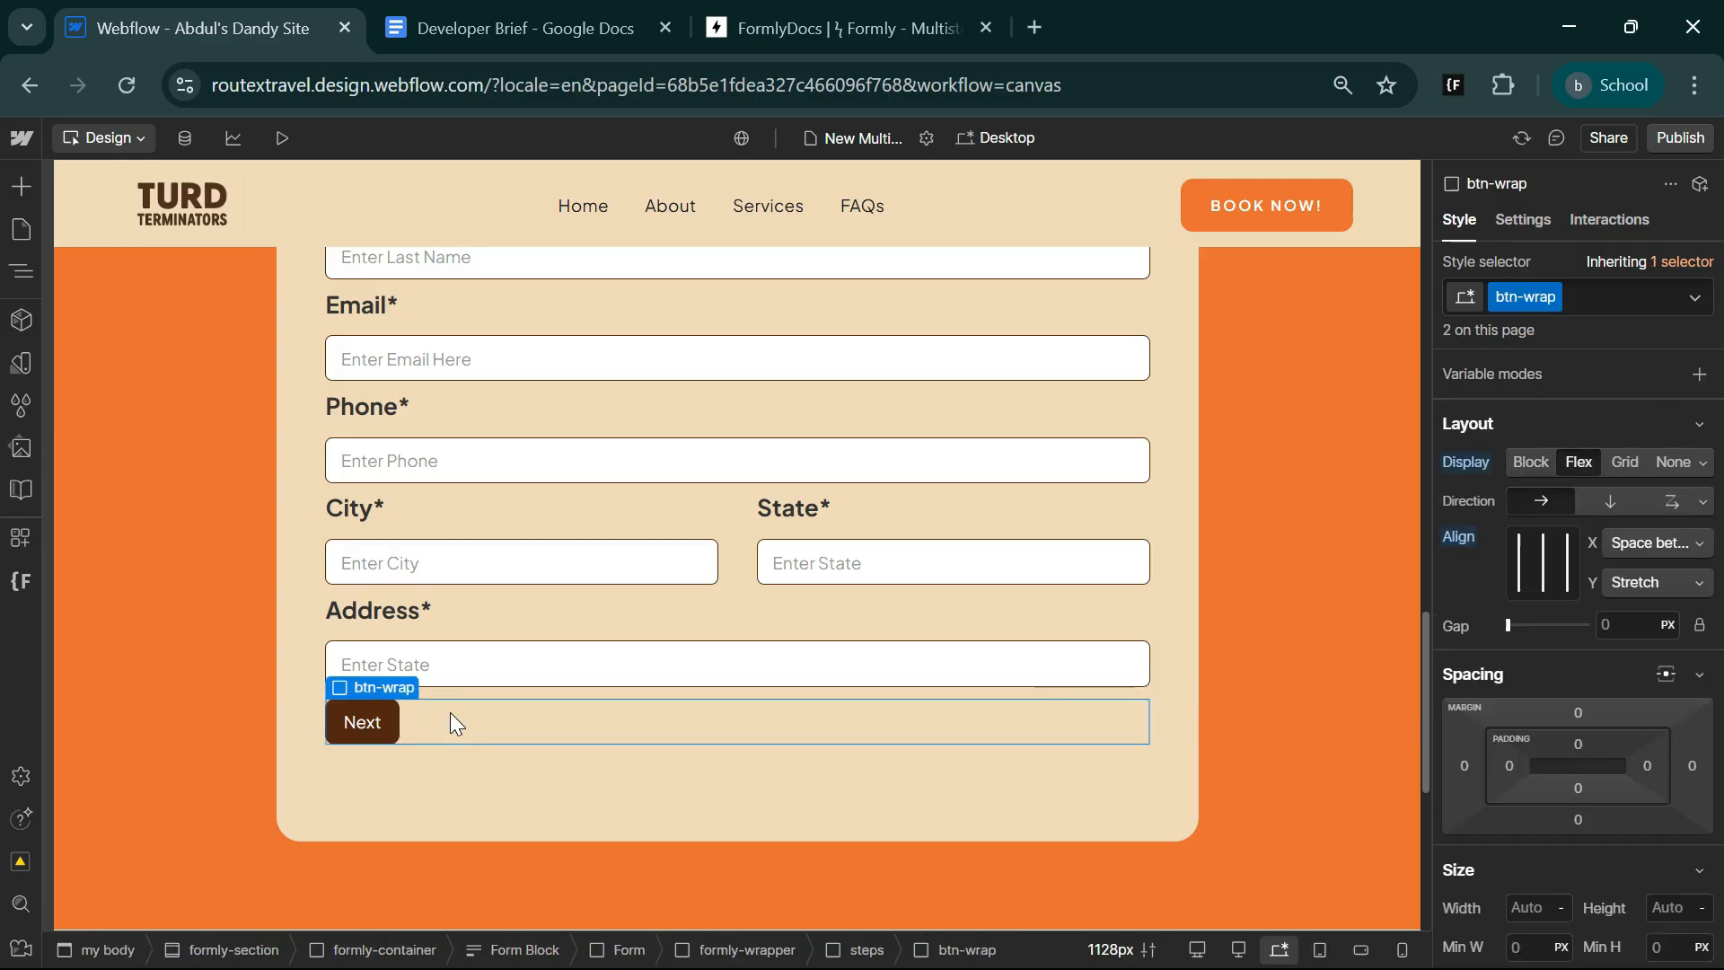
key("ctrl+k")
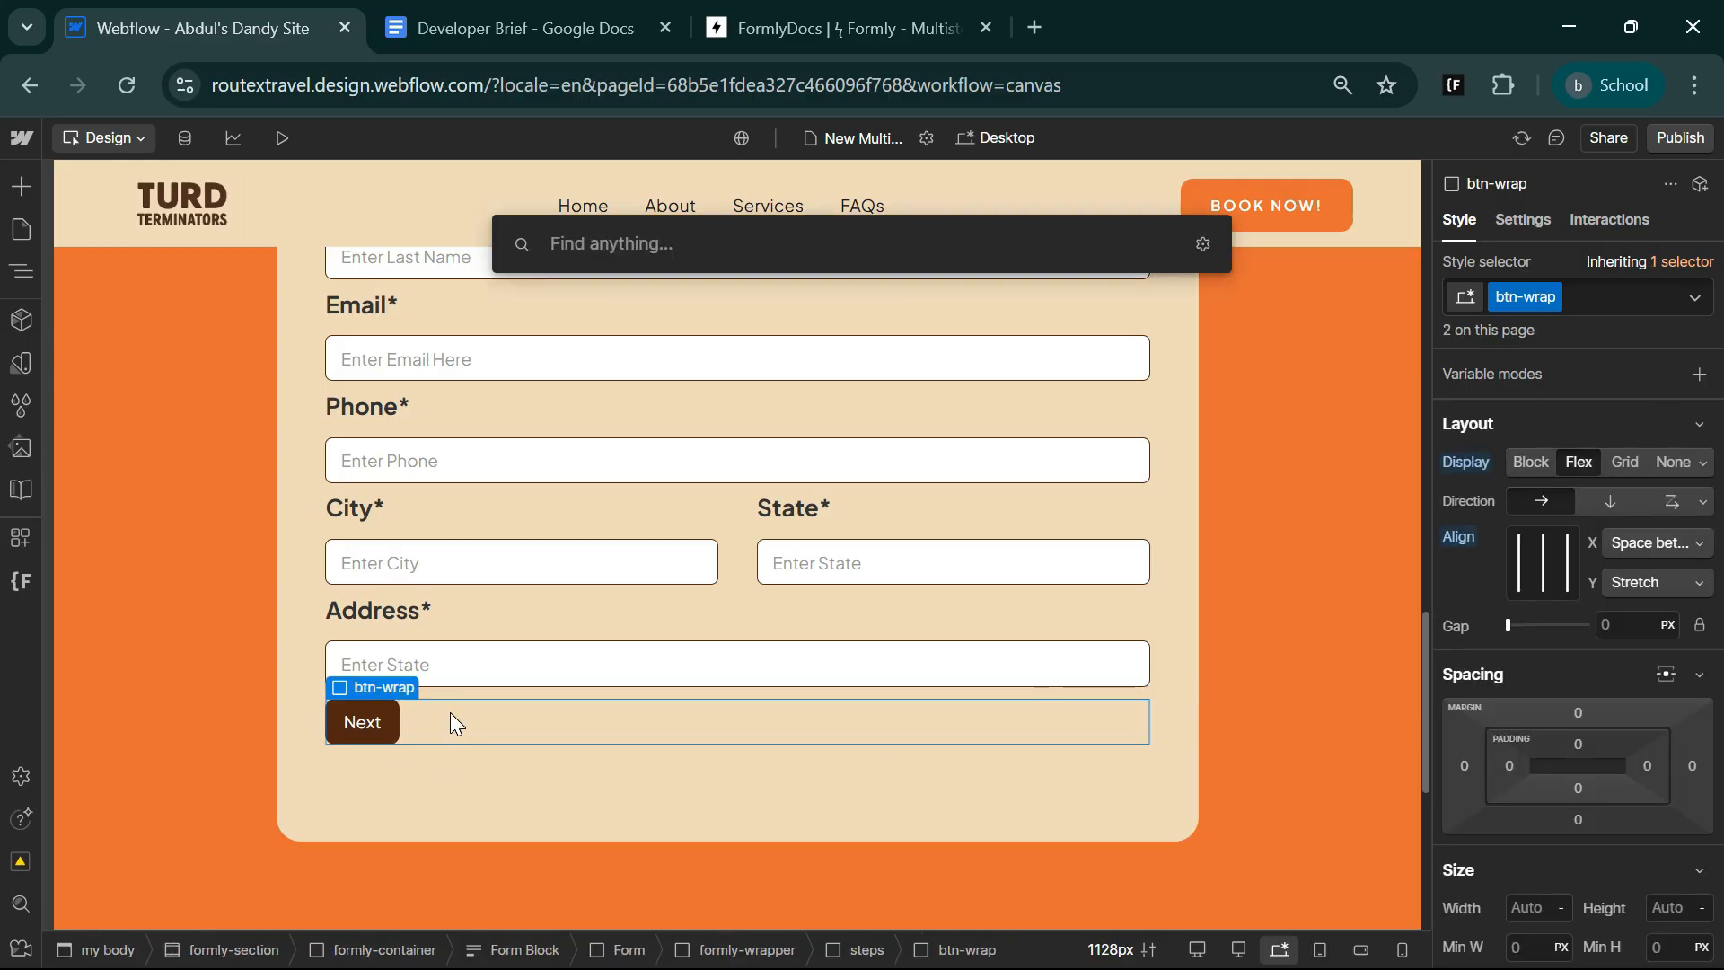
type("frm")
key("BackSpace")
key("BackSpace")
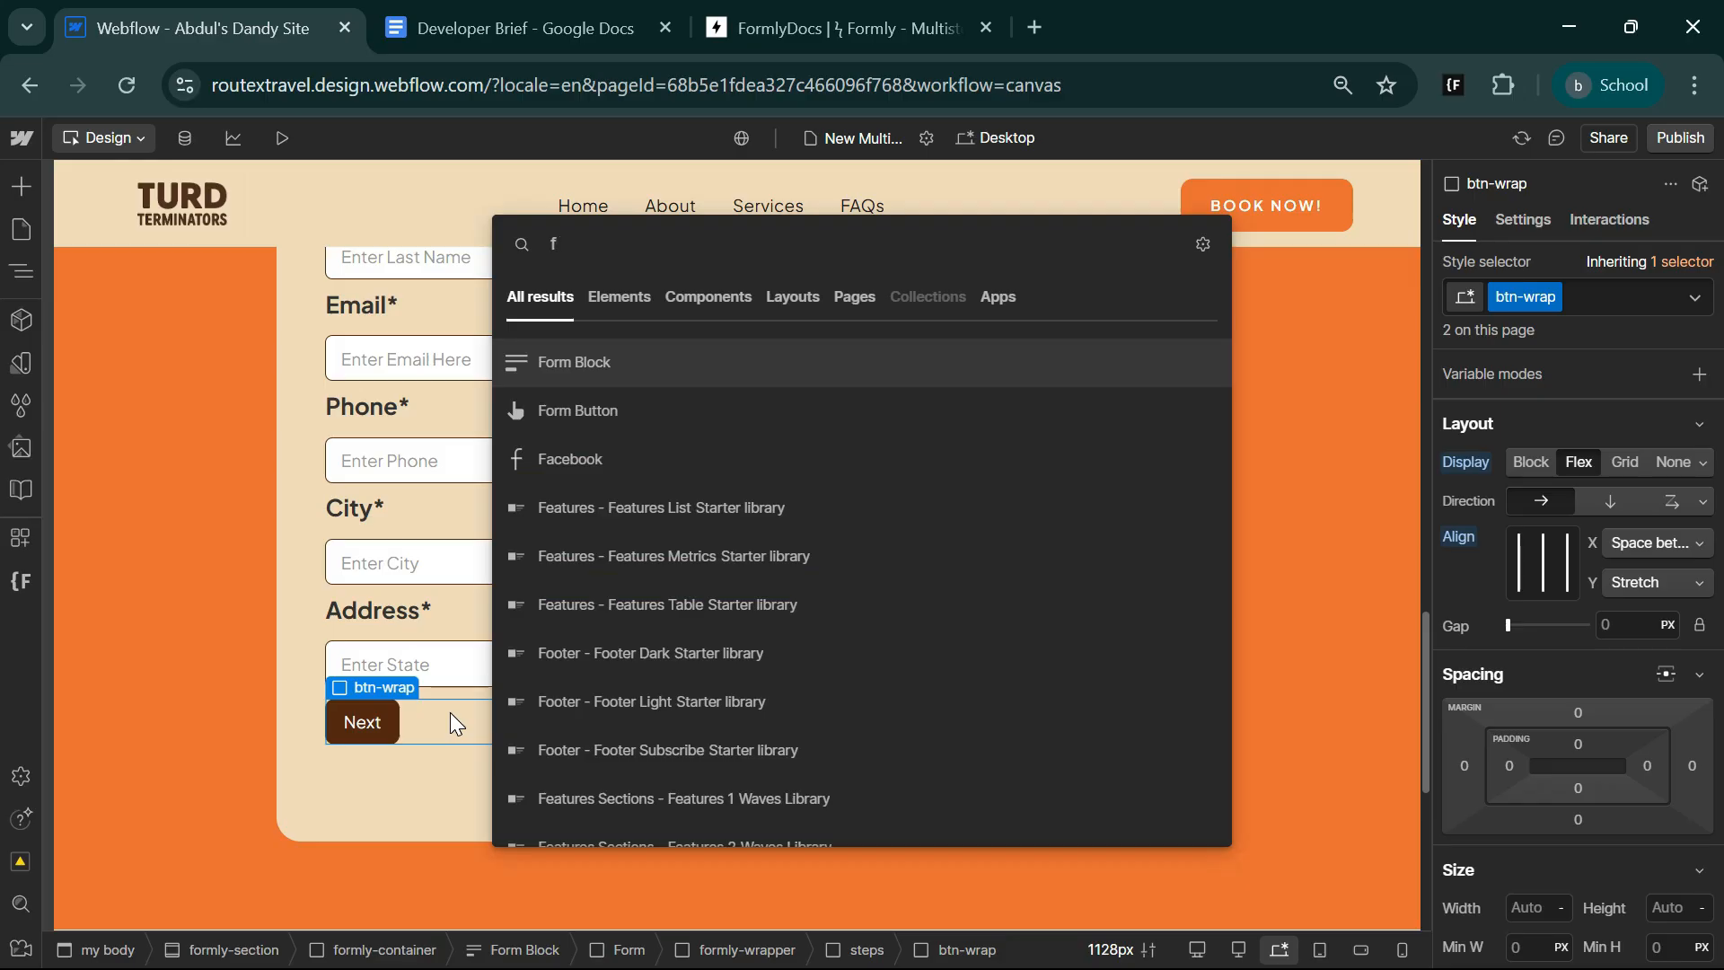
left_click(594, 411)
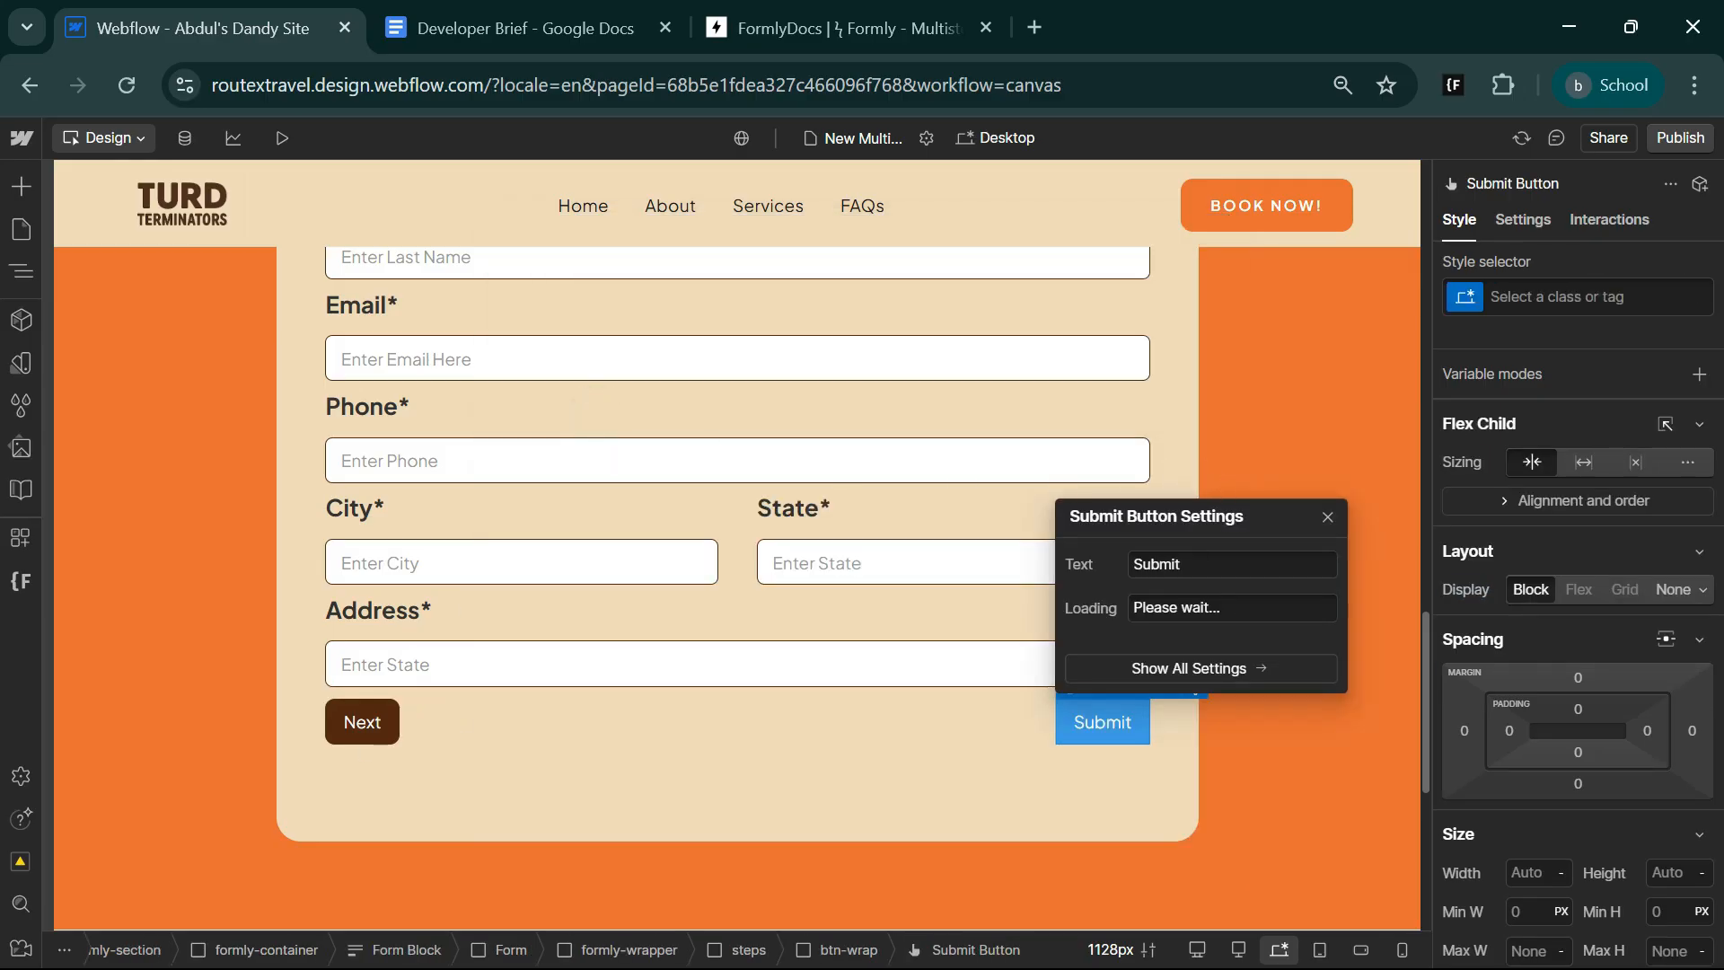
Apply the existing step-btn class to the Submit button and close its settings.
left_click(1563, 303)
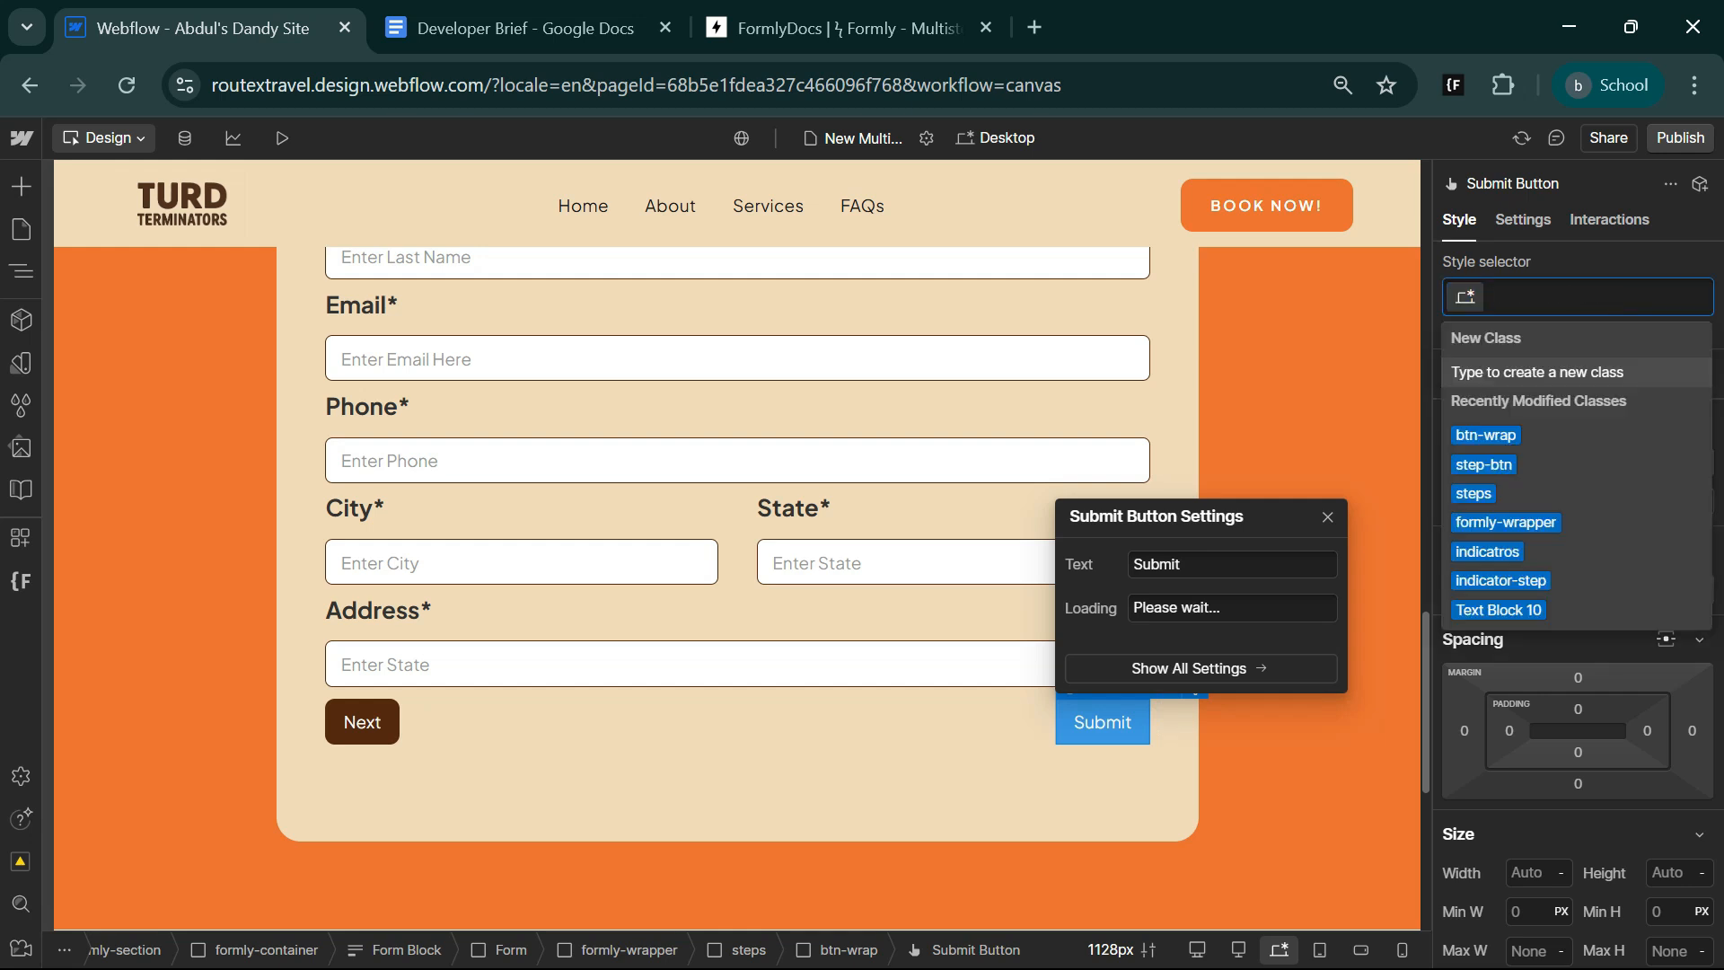
left_click(1550, 462)
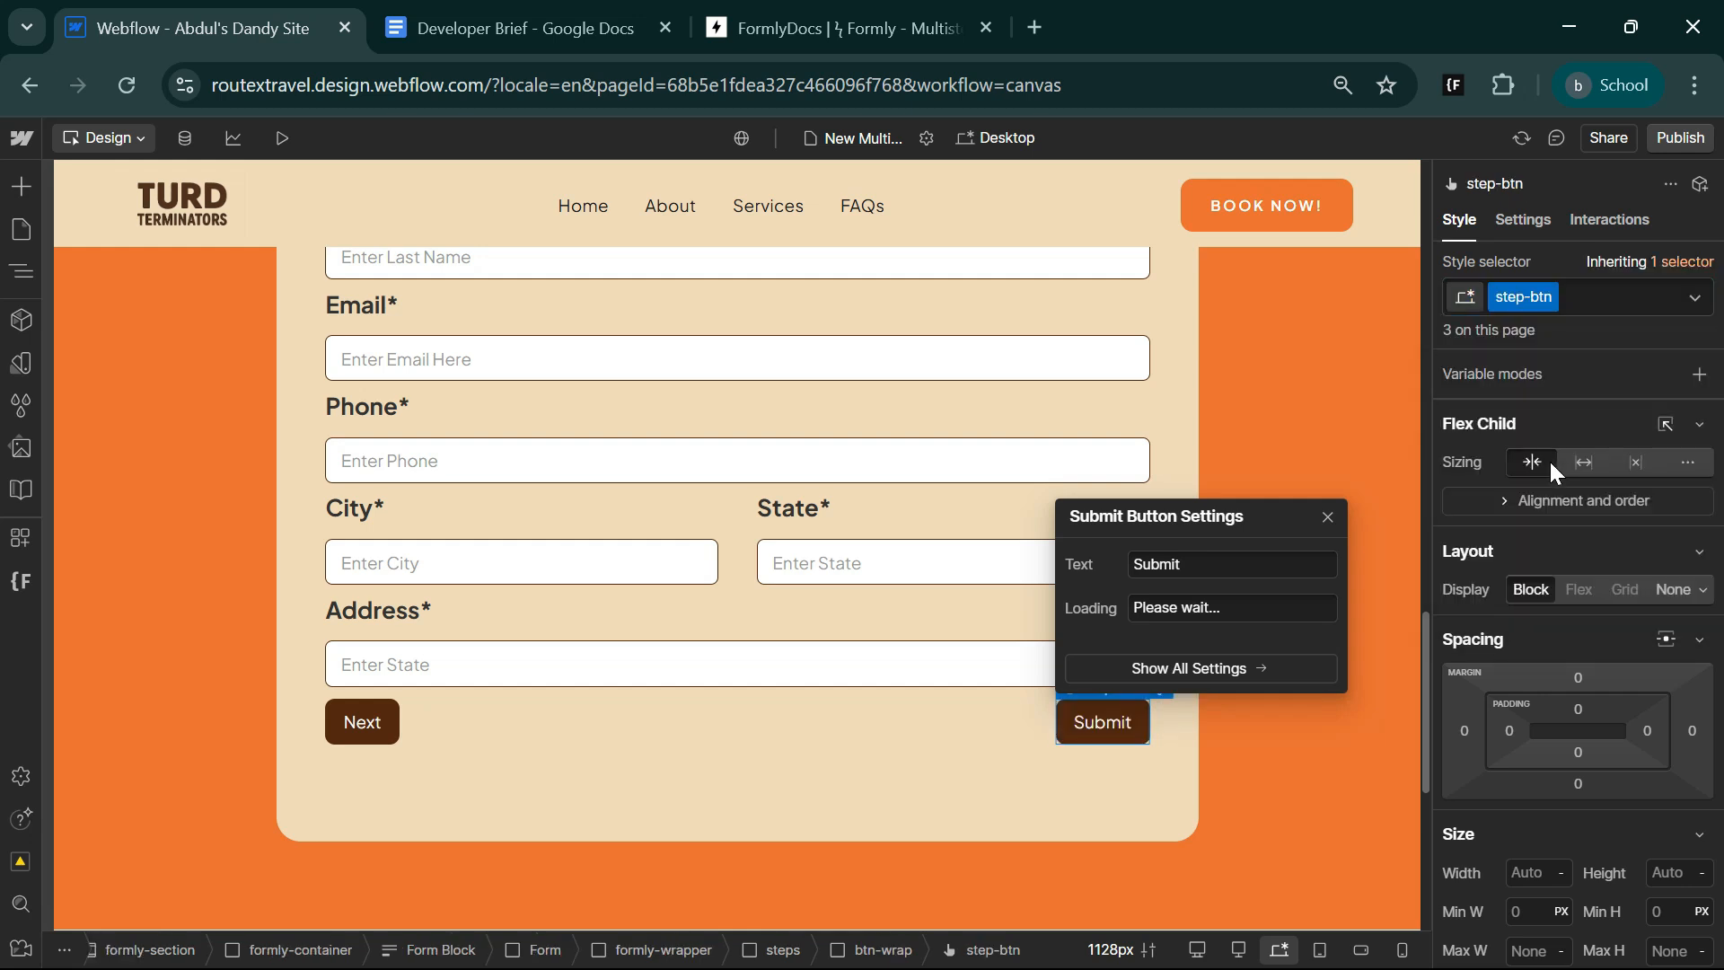
left_click(1327, 517)
Change the text of the Next button in the second steps block to Back.
left_click(349, 720)
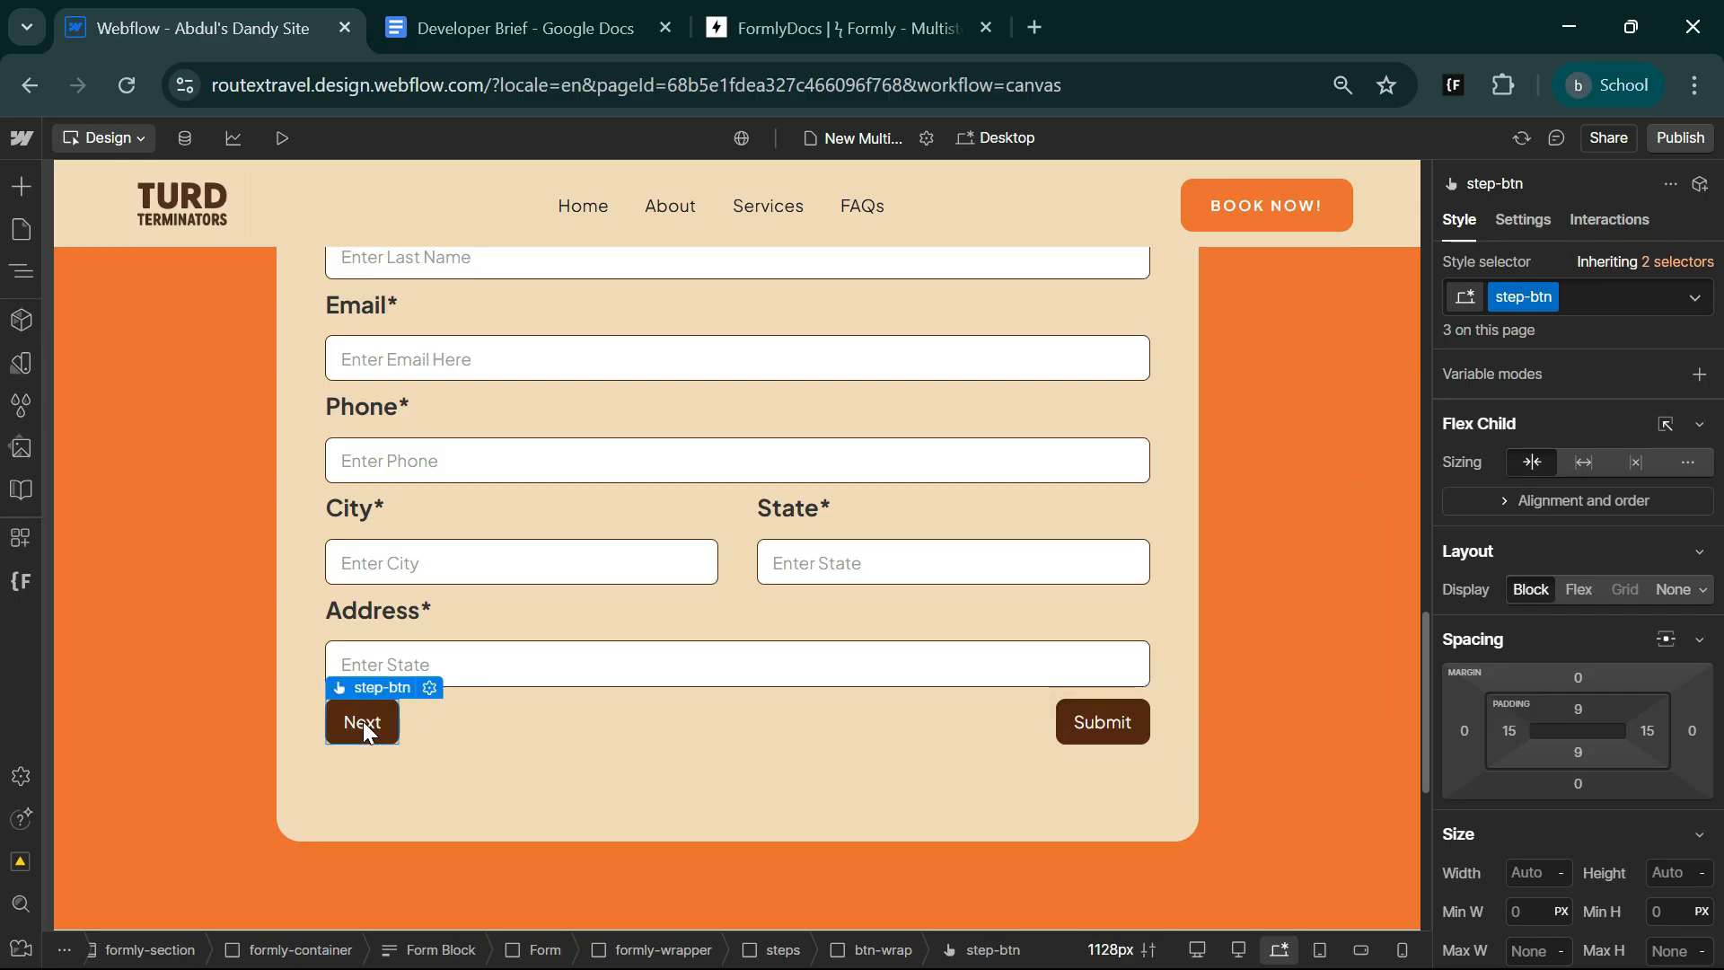
double_click(363, 721)
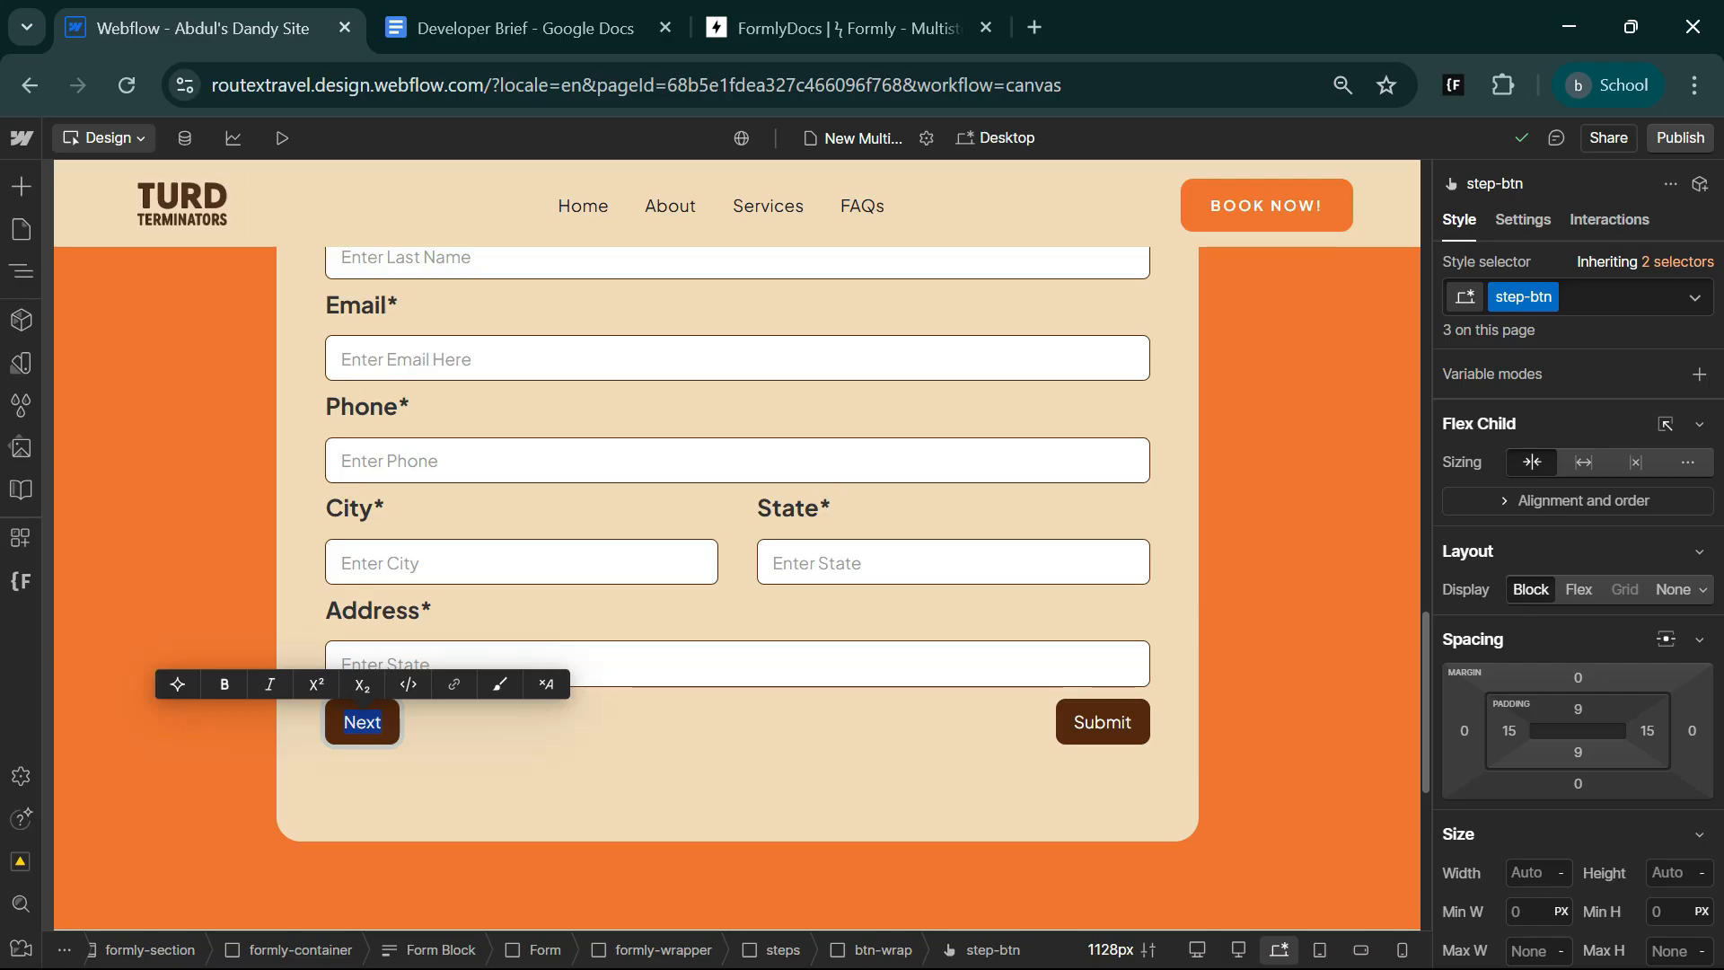
type("Previus")
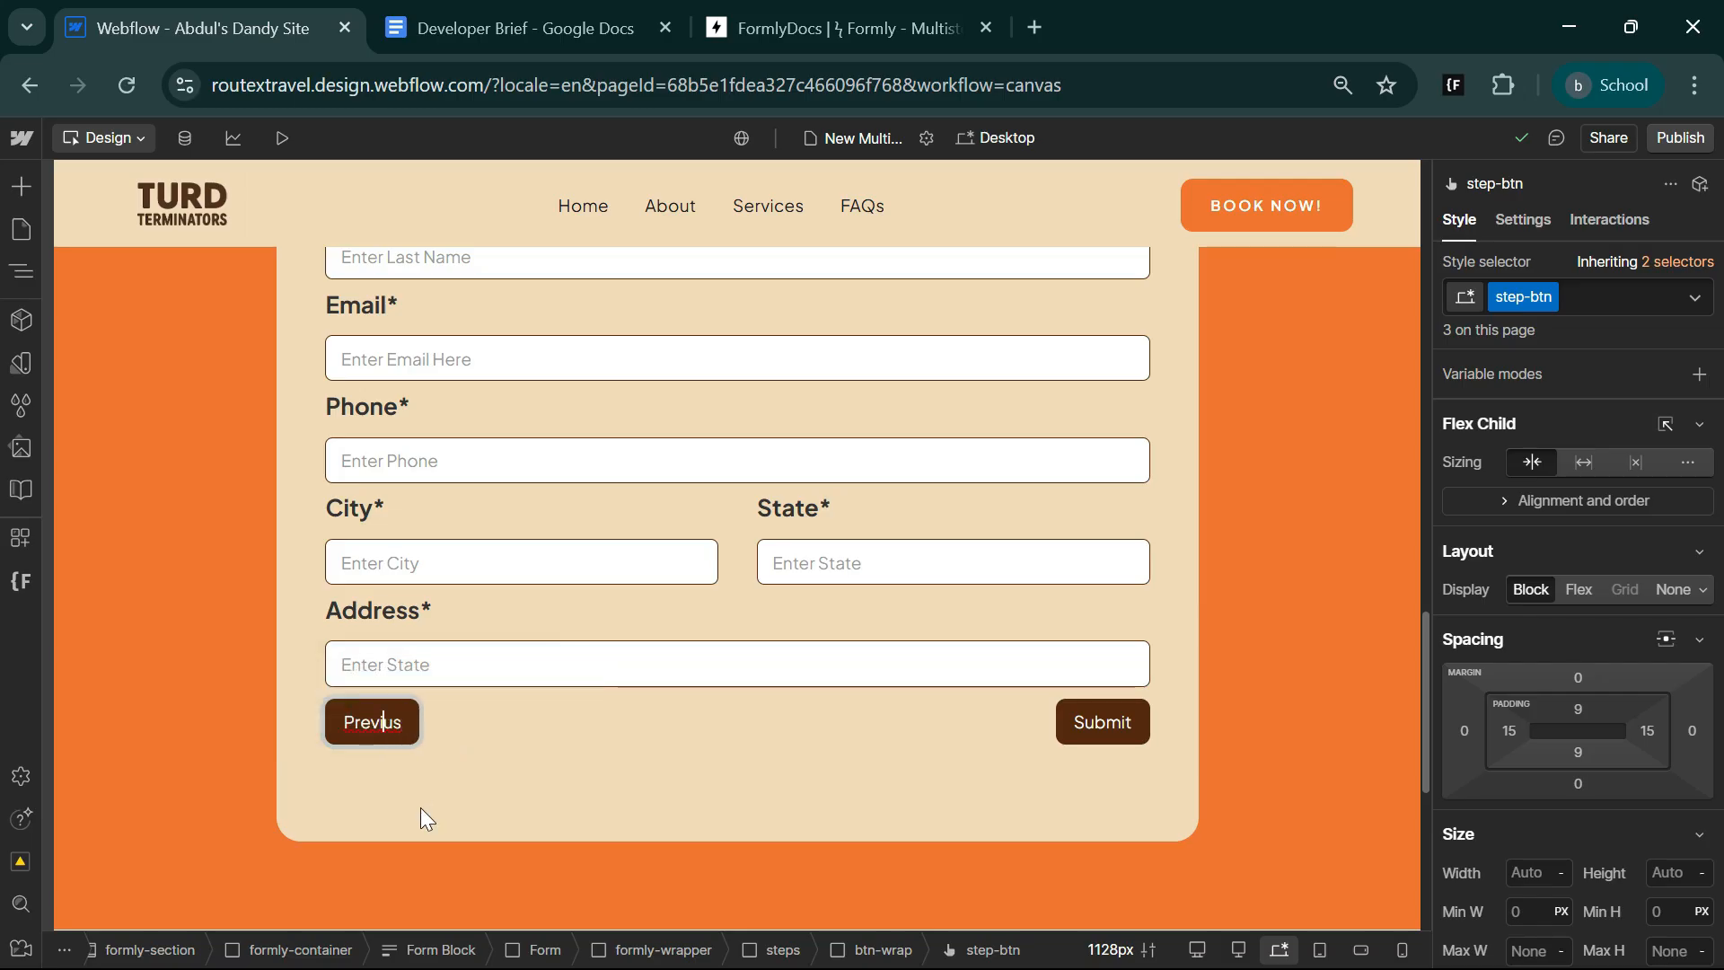
key("Left")
key("Left")
type("o")
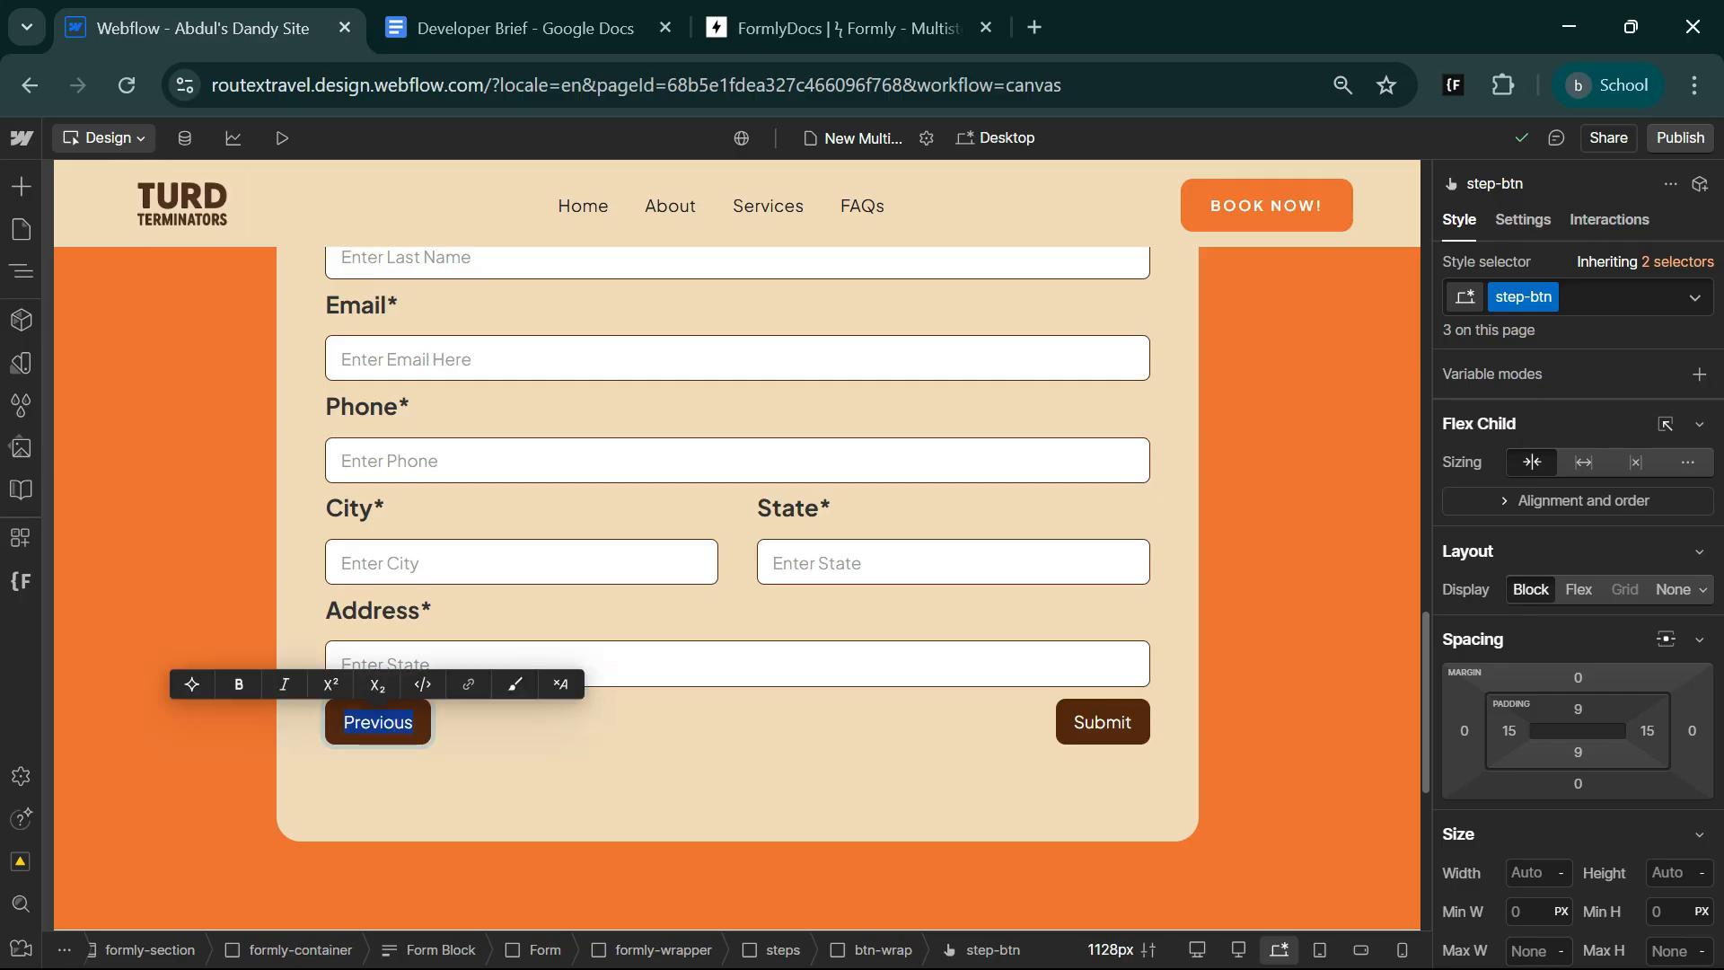
key("Escape")
key("Return")
type("Back")
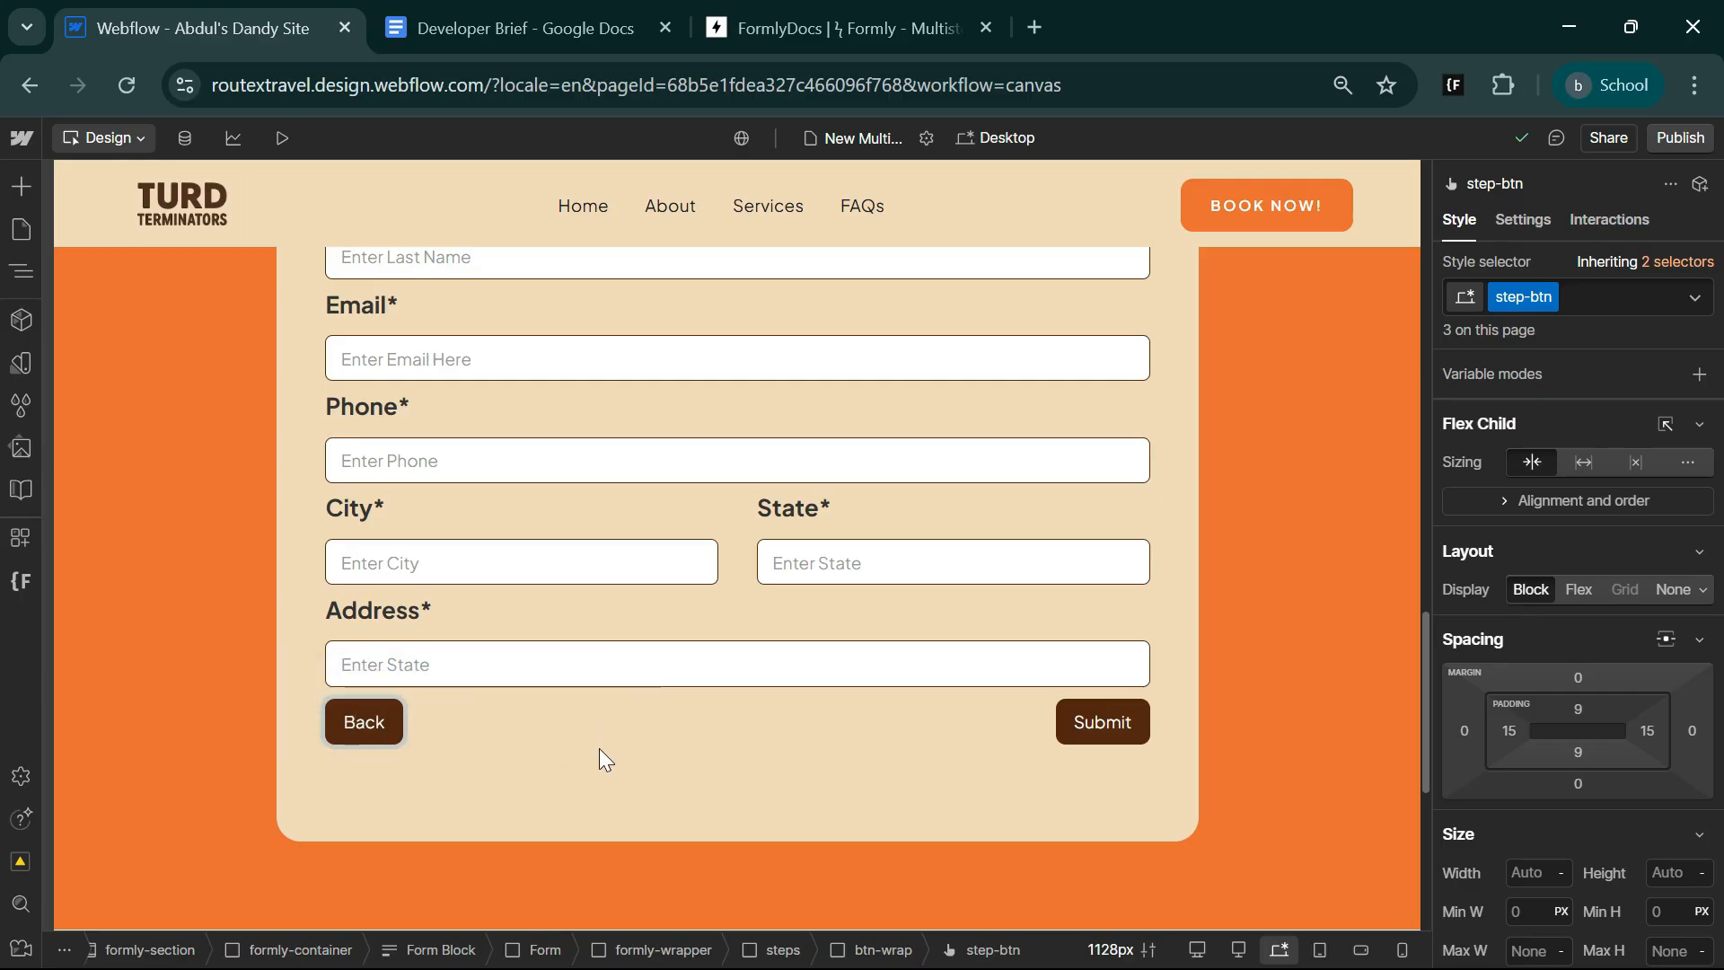
key("Escape")
Switch to the Formly docs, copy the next-btn attribute value, and return to Webflow.
left_click(812, 5)
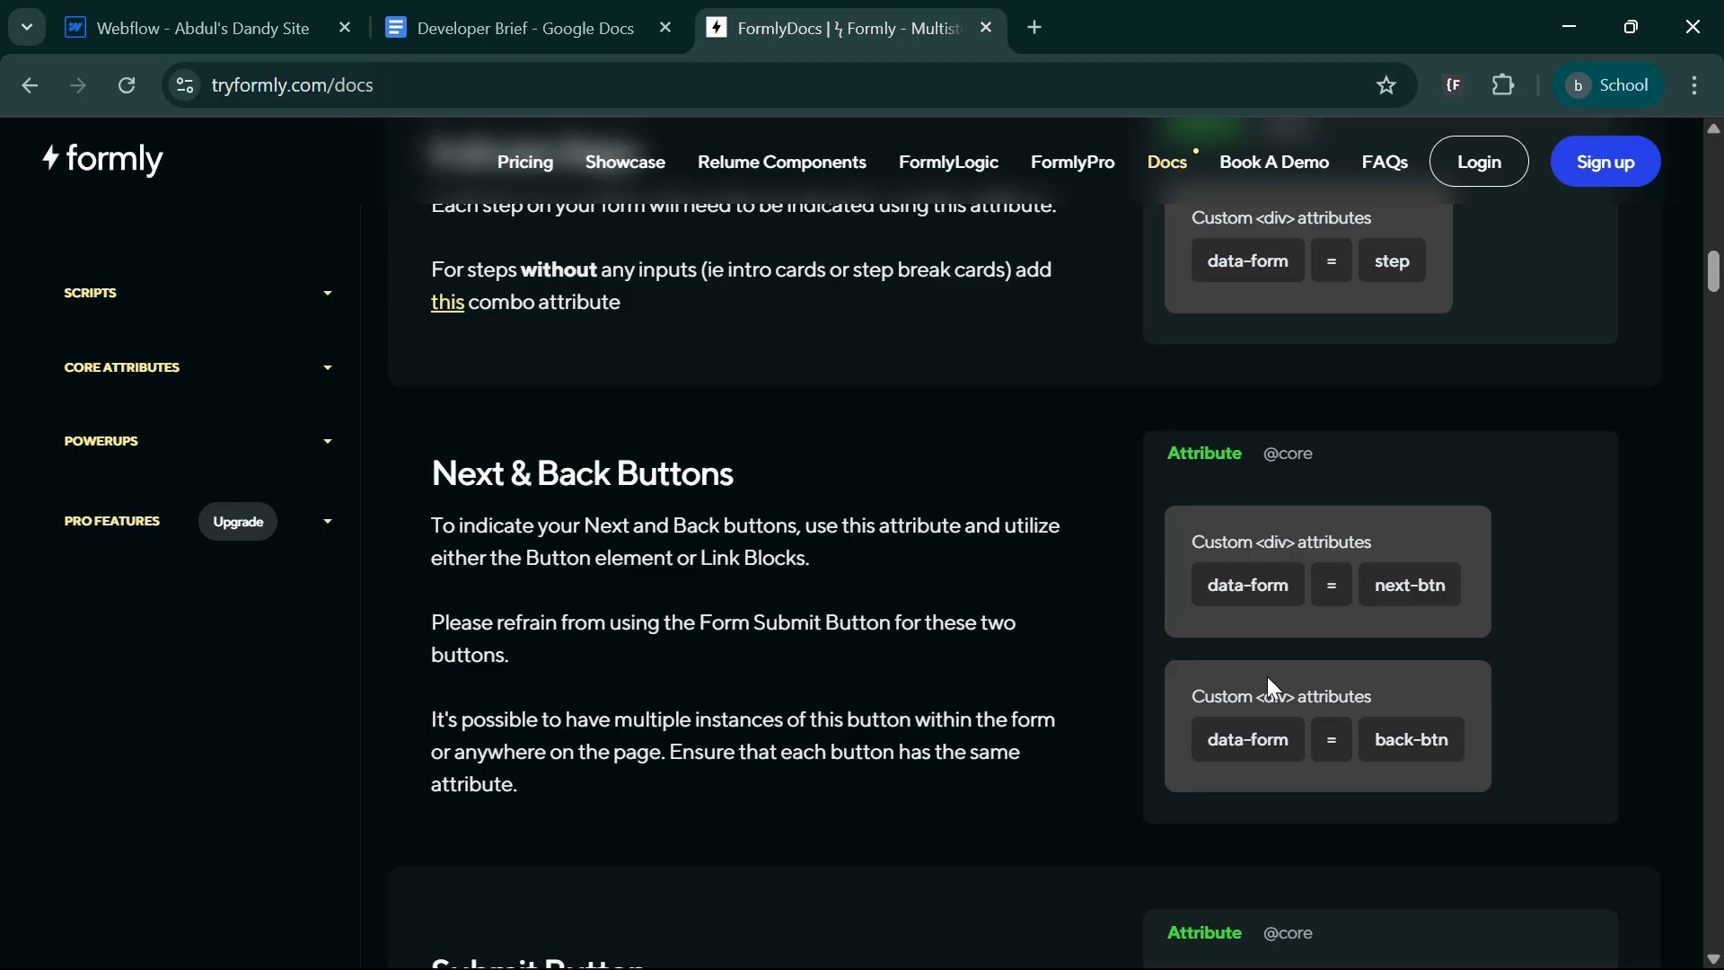
left_click(1426, 588)
left_click(209, 10)
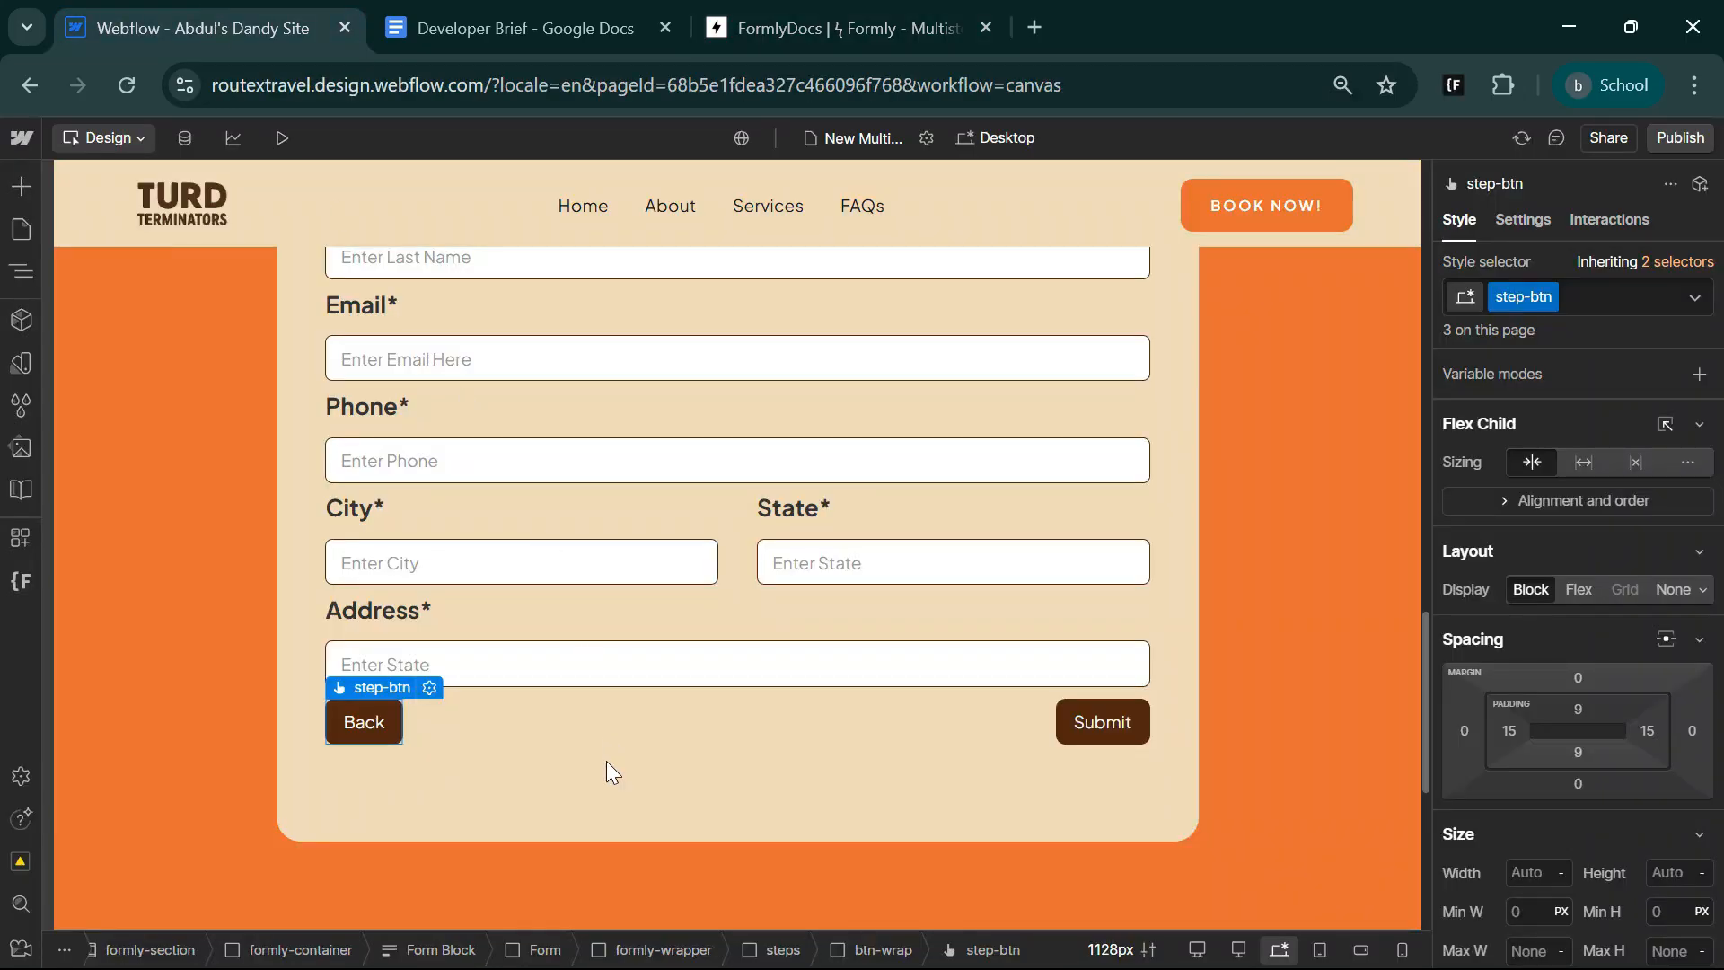
Add the custom attribute data-form with the value next-btn to the Next button below Services.
scroll(606, 762, "up", 8)
left_click(362, 701)
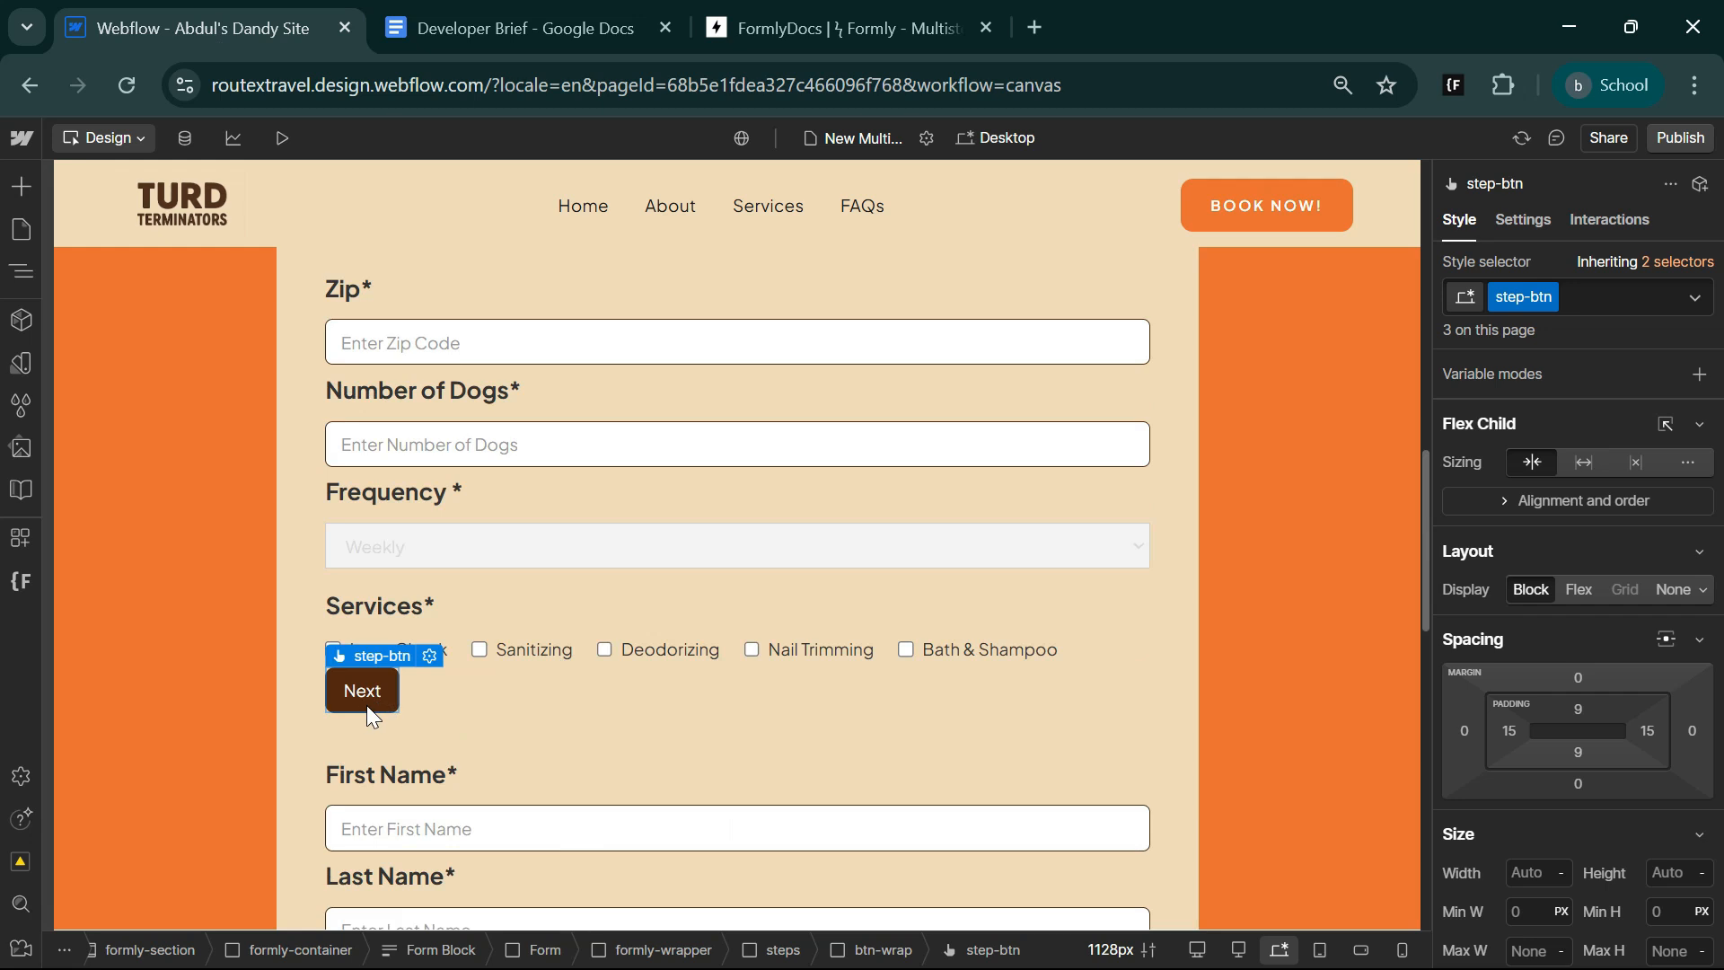
key("d")
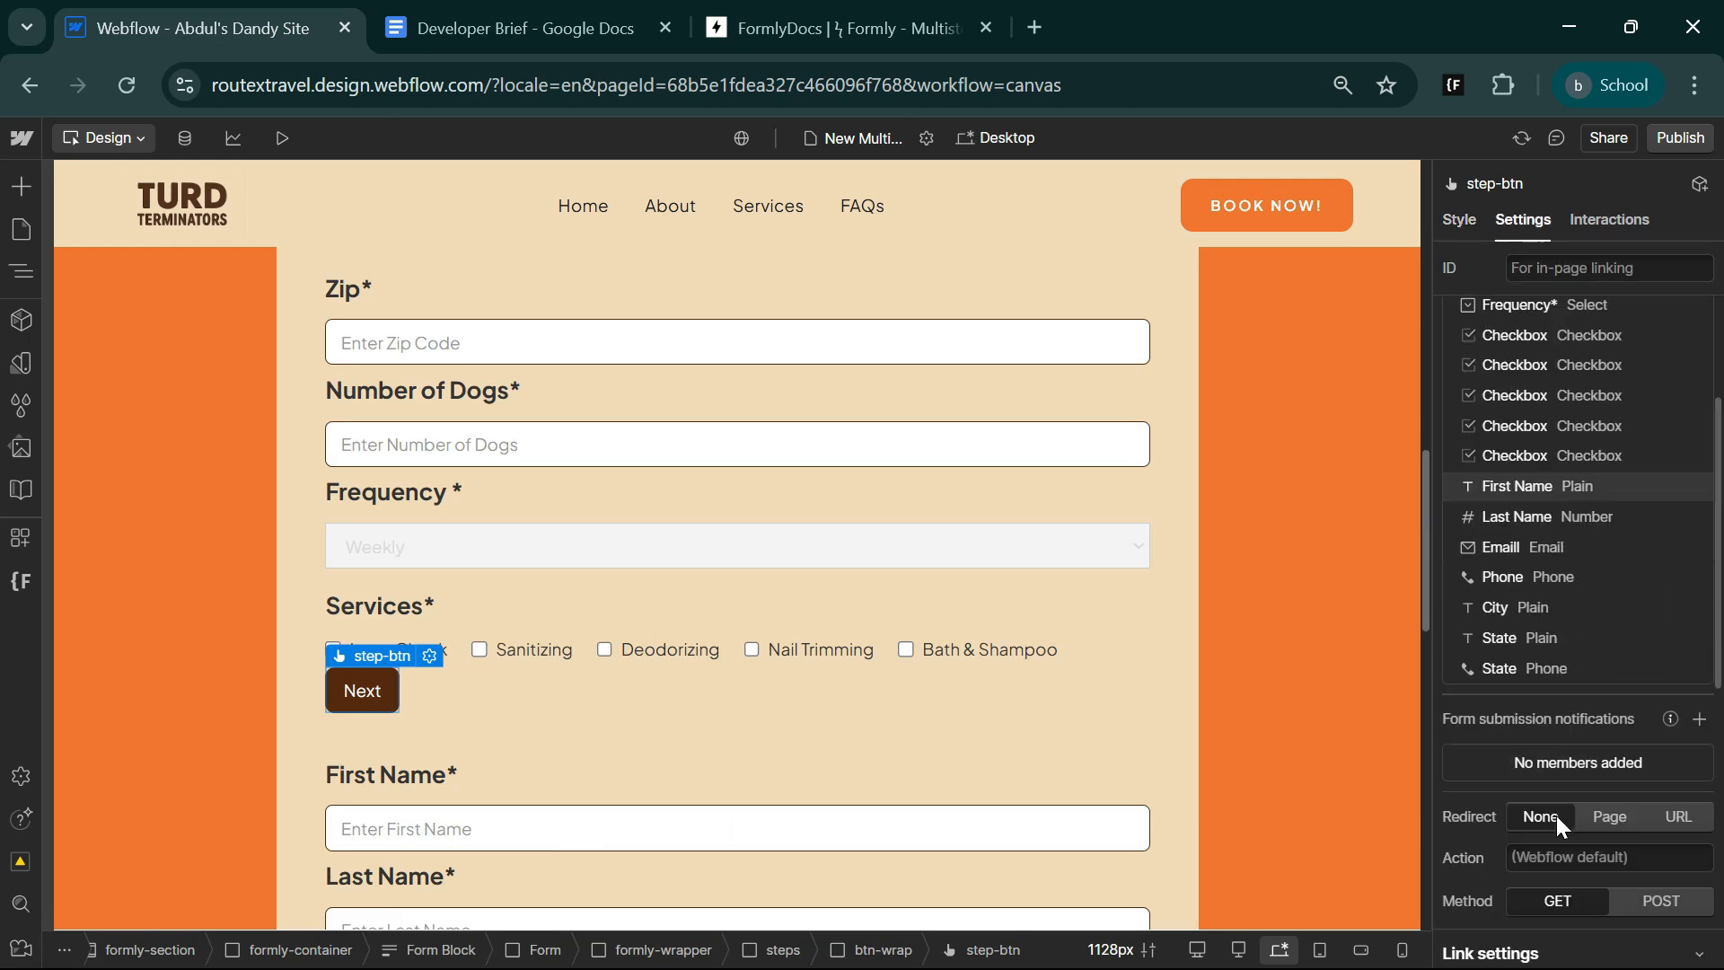
scroll(1571, 799, "down", 5)
left_click(1700, 709)
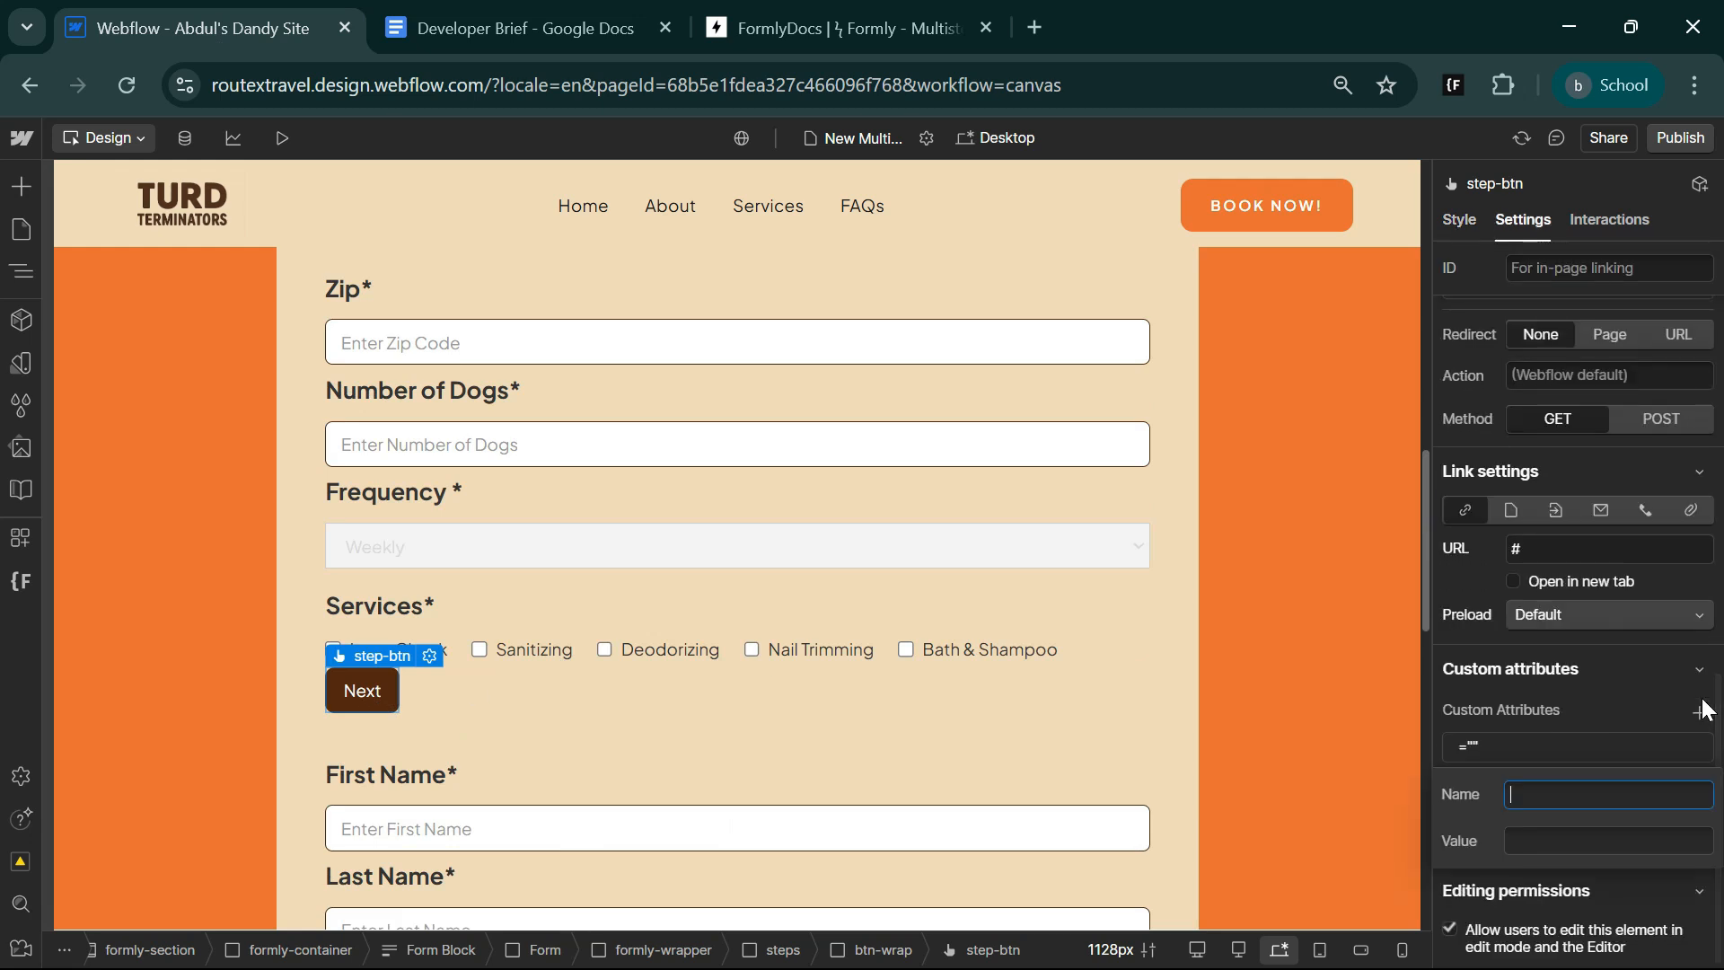
left_click(1608, 840)
type("next-btn")
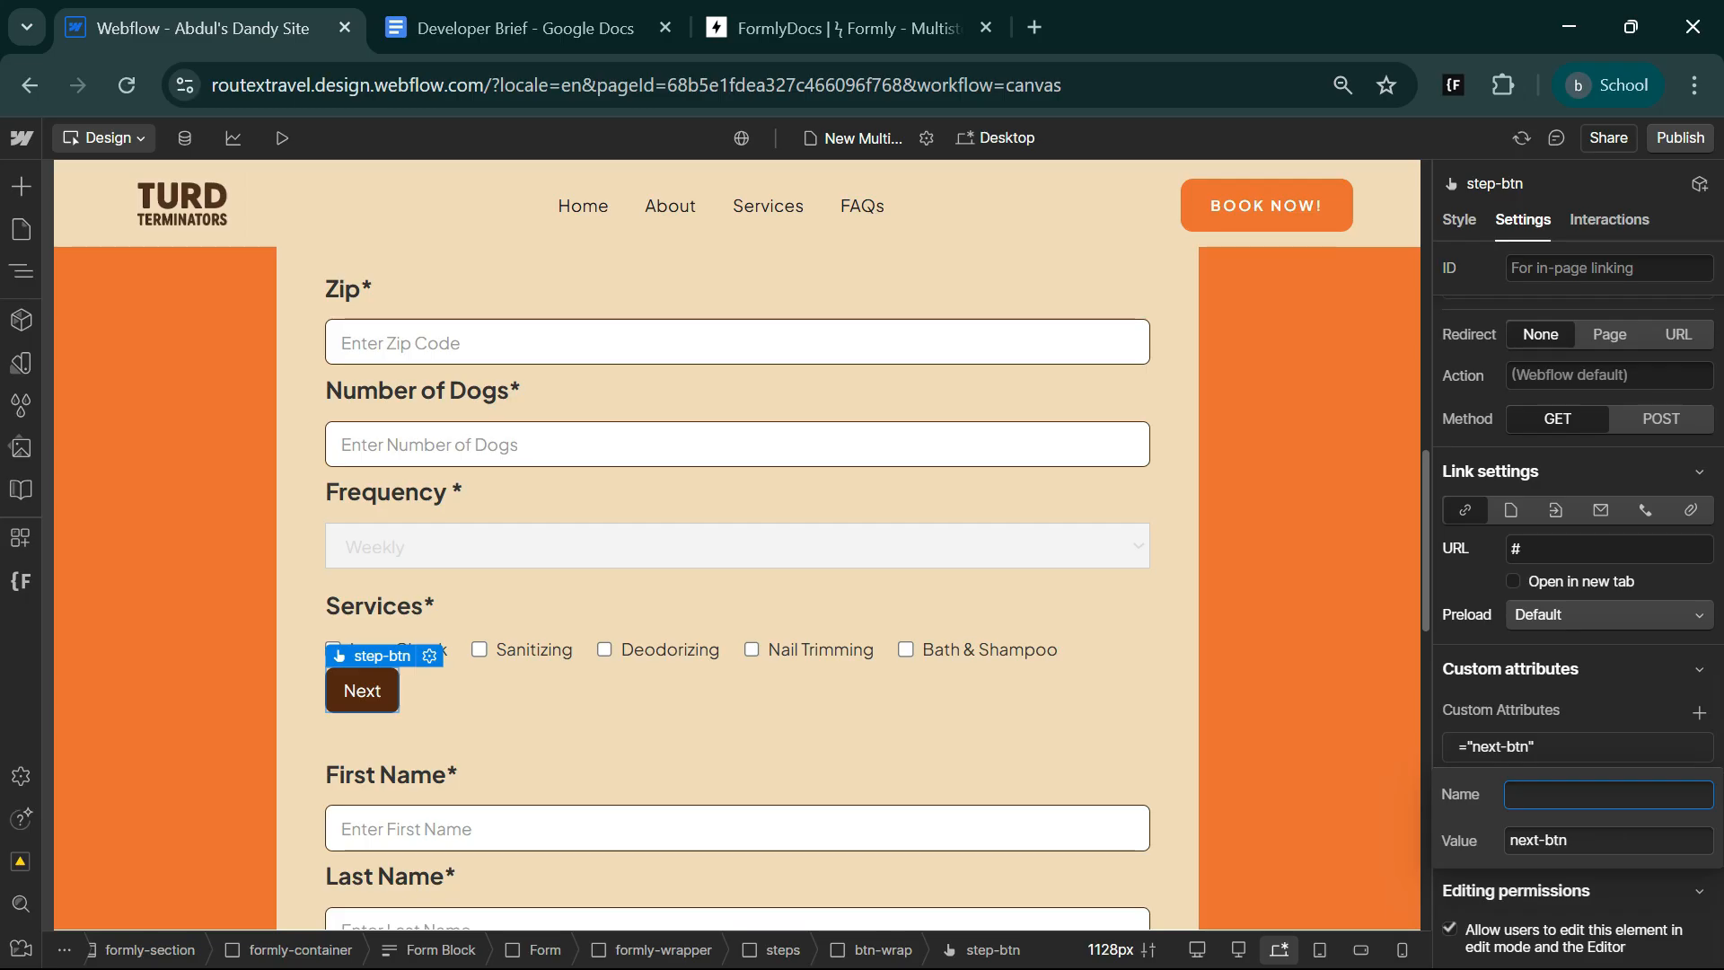
key("super+v")
scroll(1431, 531, "down", 2)
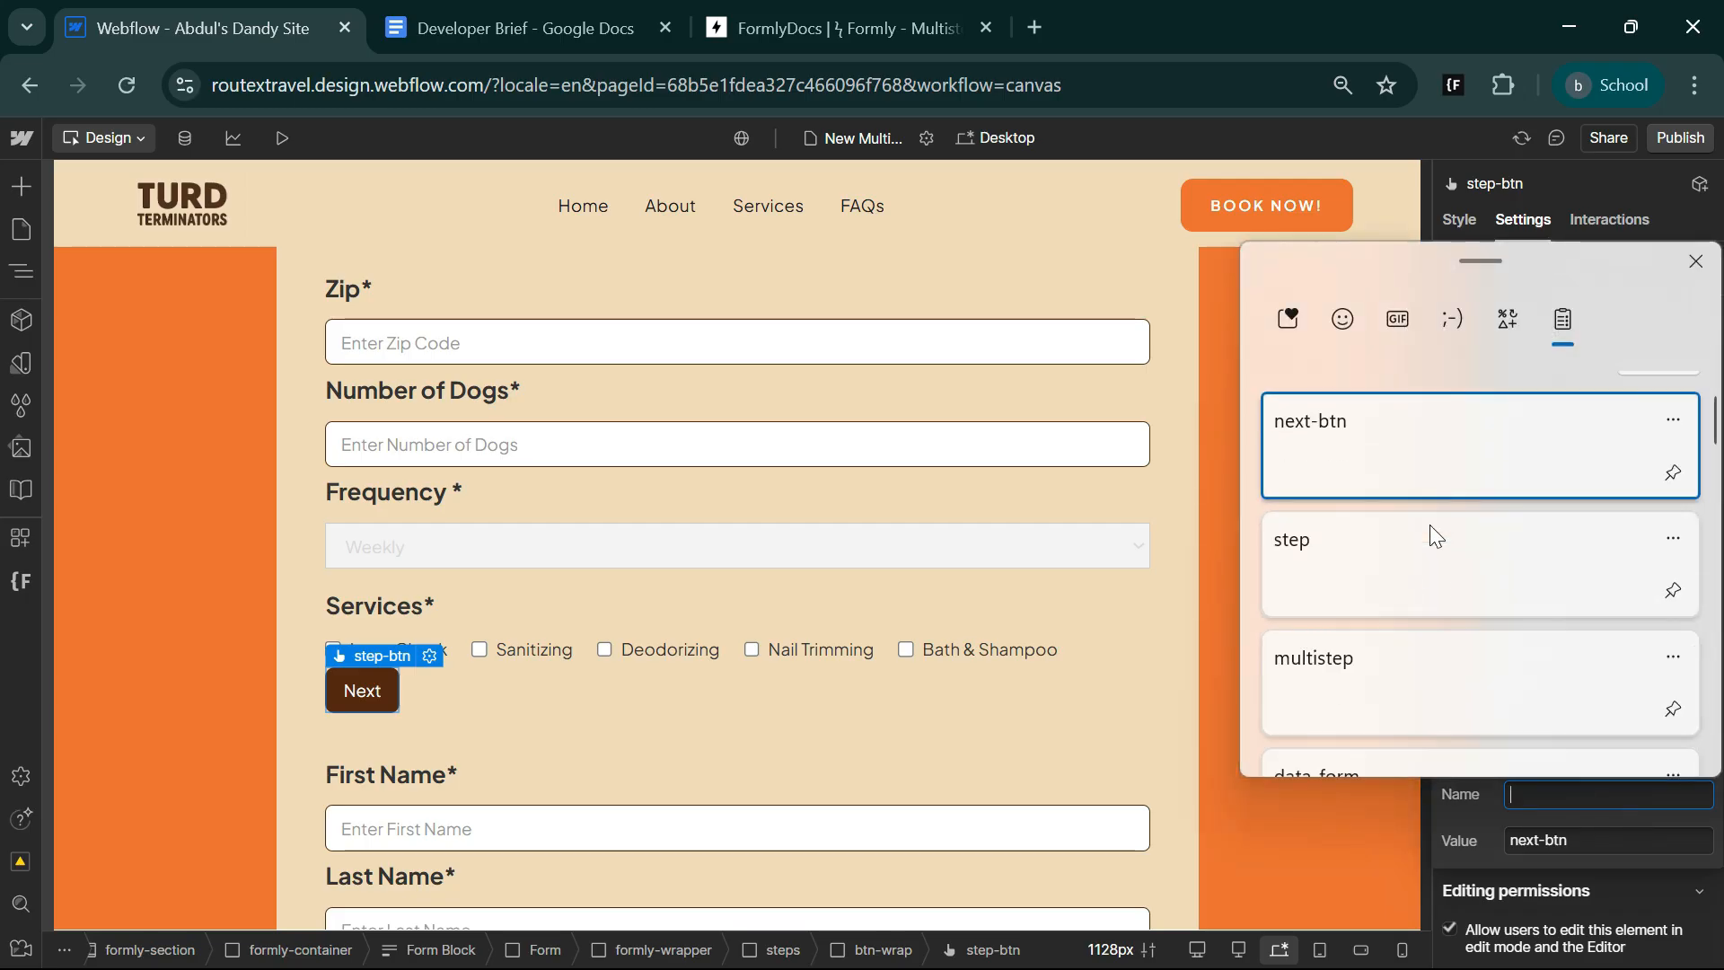
left_click(1422, 750)
Select the Back button in the second steps block and copy the back-btn attribute value from the Formly docs.
scroll(482, 663, "down", 7)
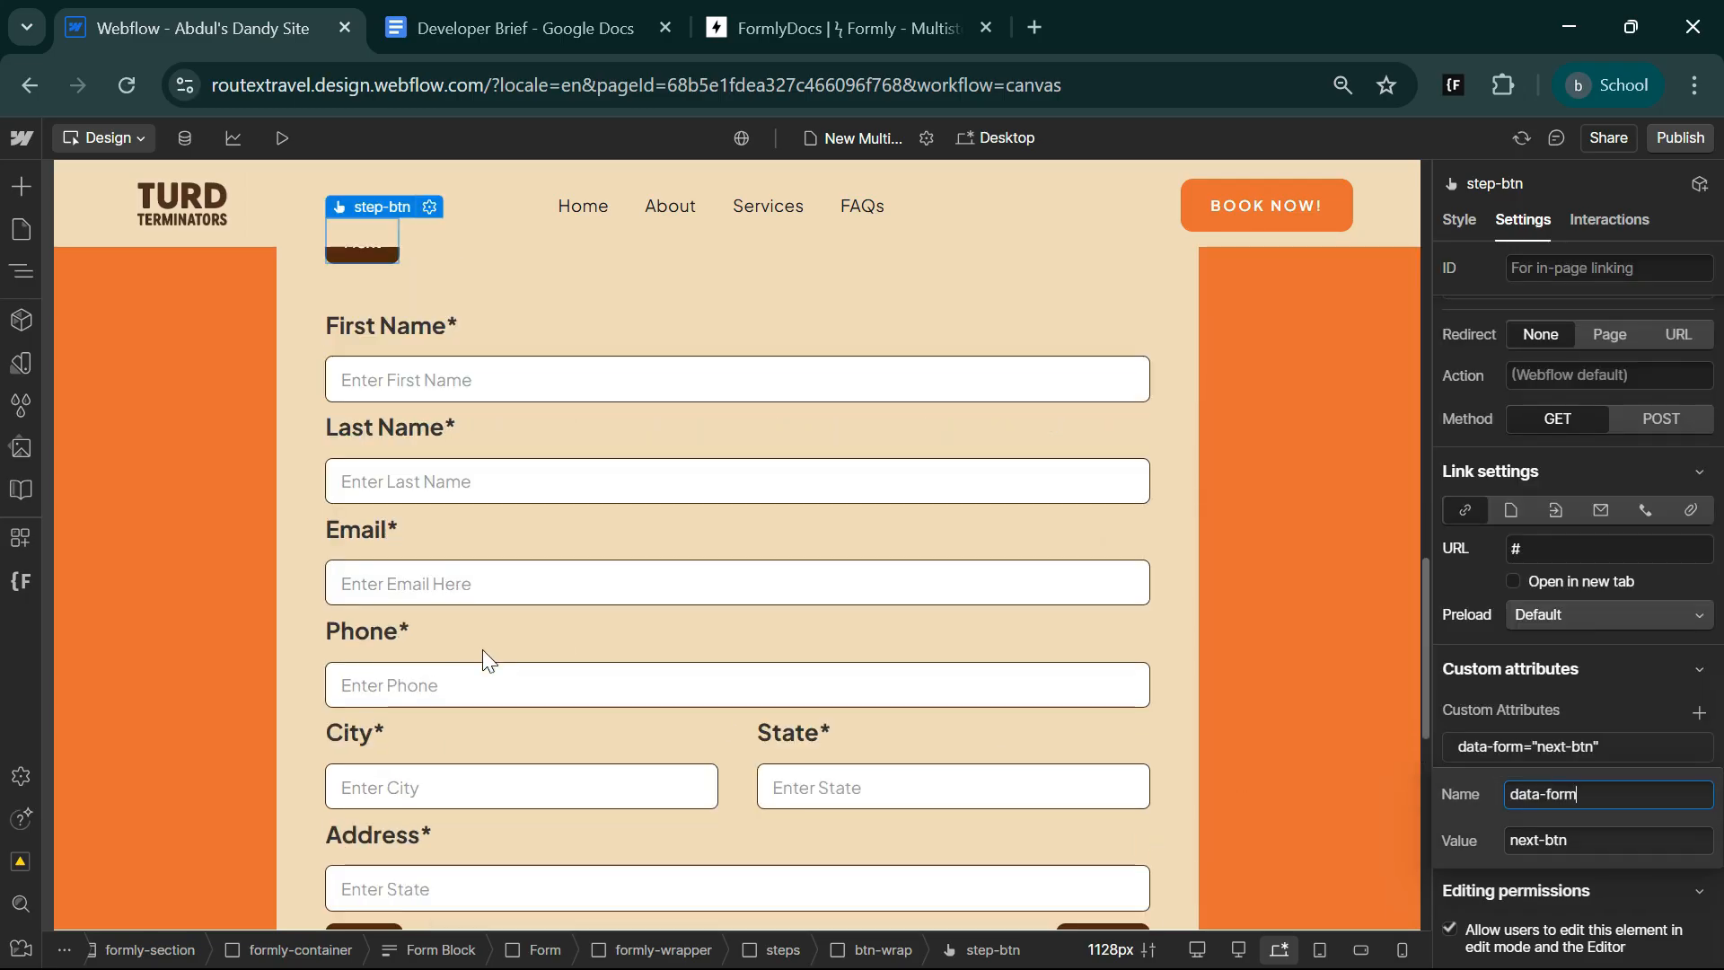
left_click(391, 733)
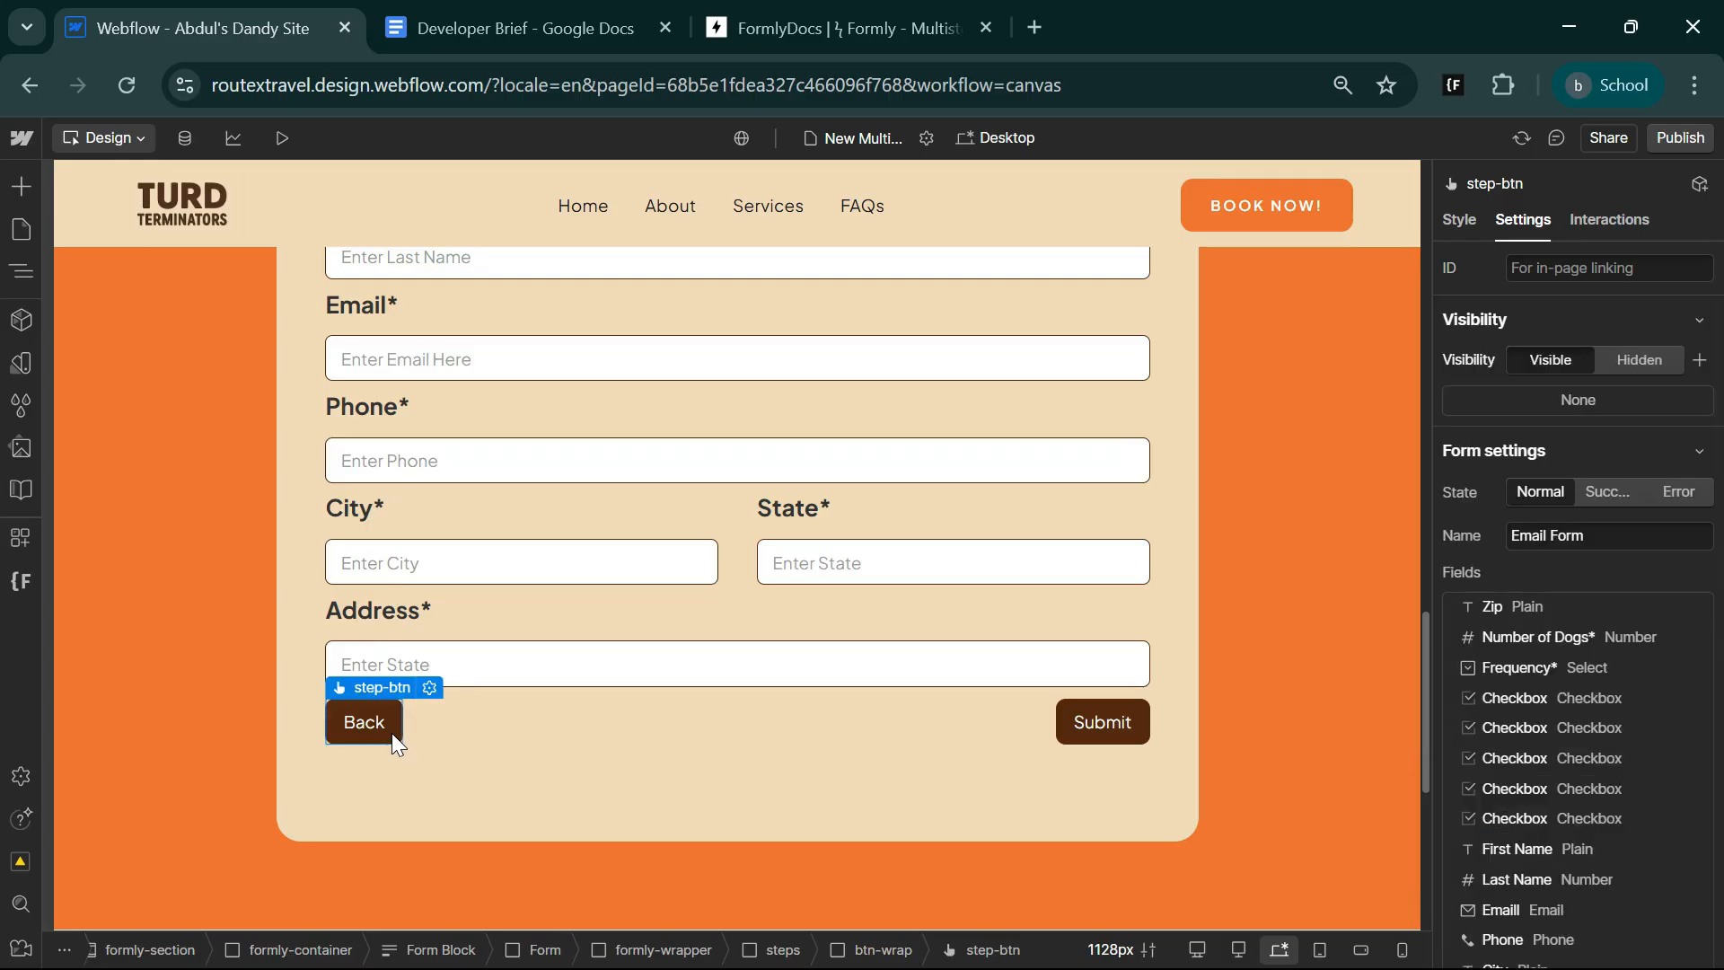
left_click(789, 9)
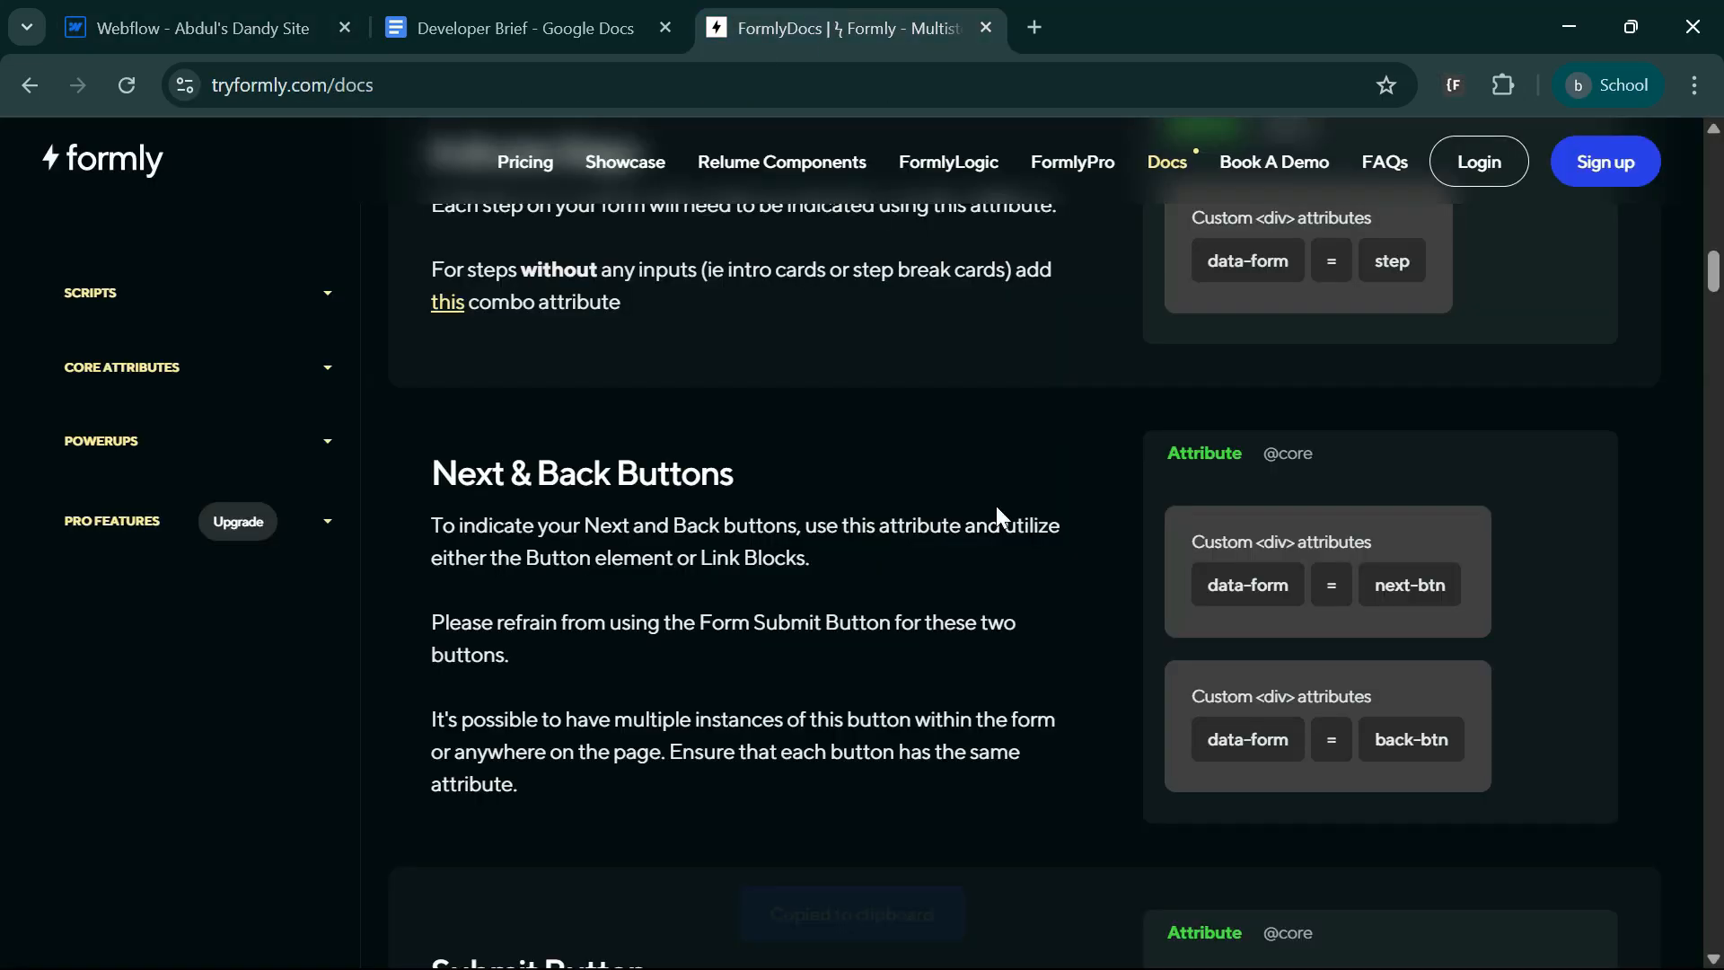
left_click(1403, 754)
left_click(215, 9)
Add the custom attribute data-form with the value back-btn to the Back button.
scroll(1616, 853, "down", 6)
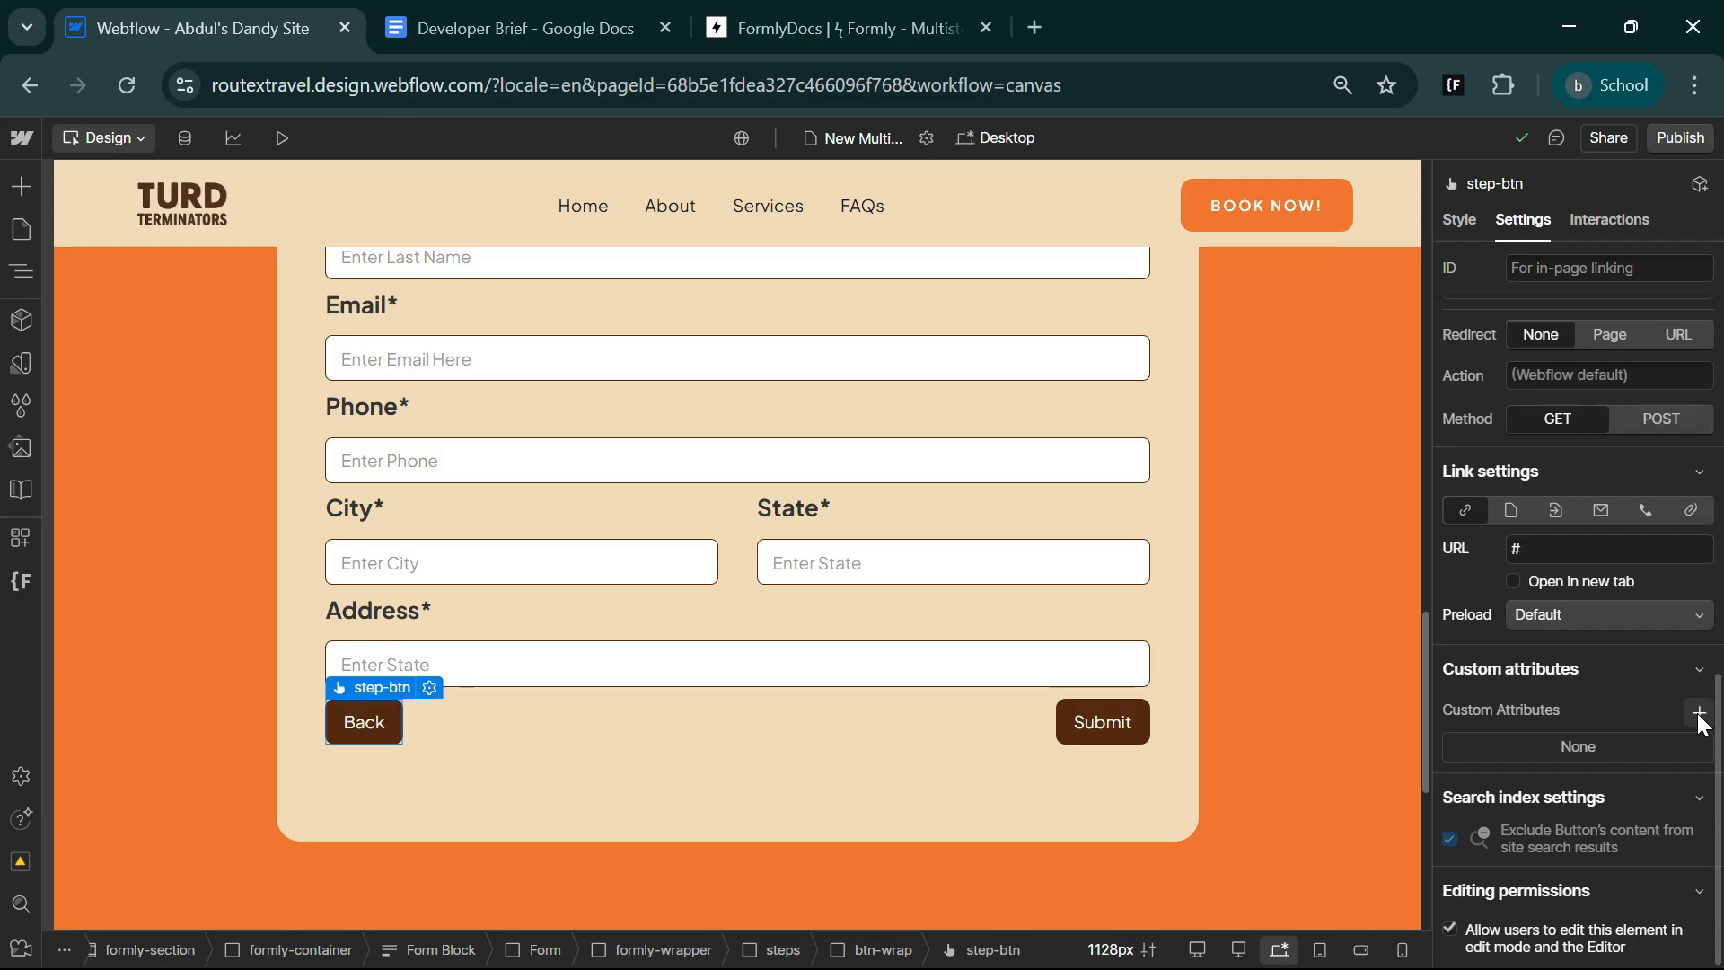
left_click(1699, 712)
key("Tab")
key("ctrl+v")
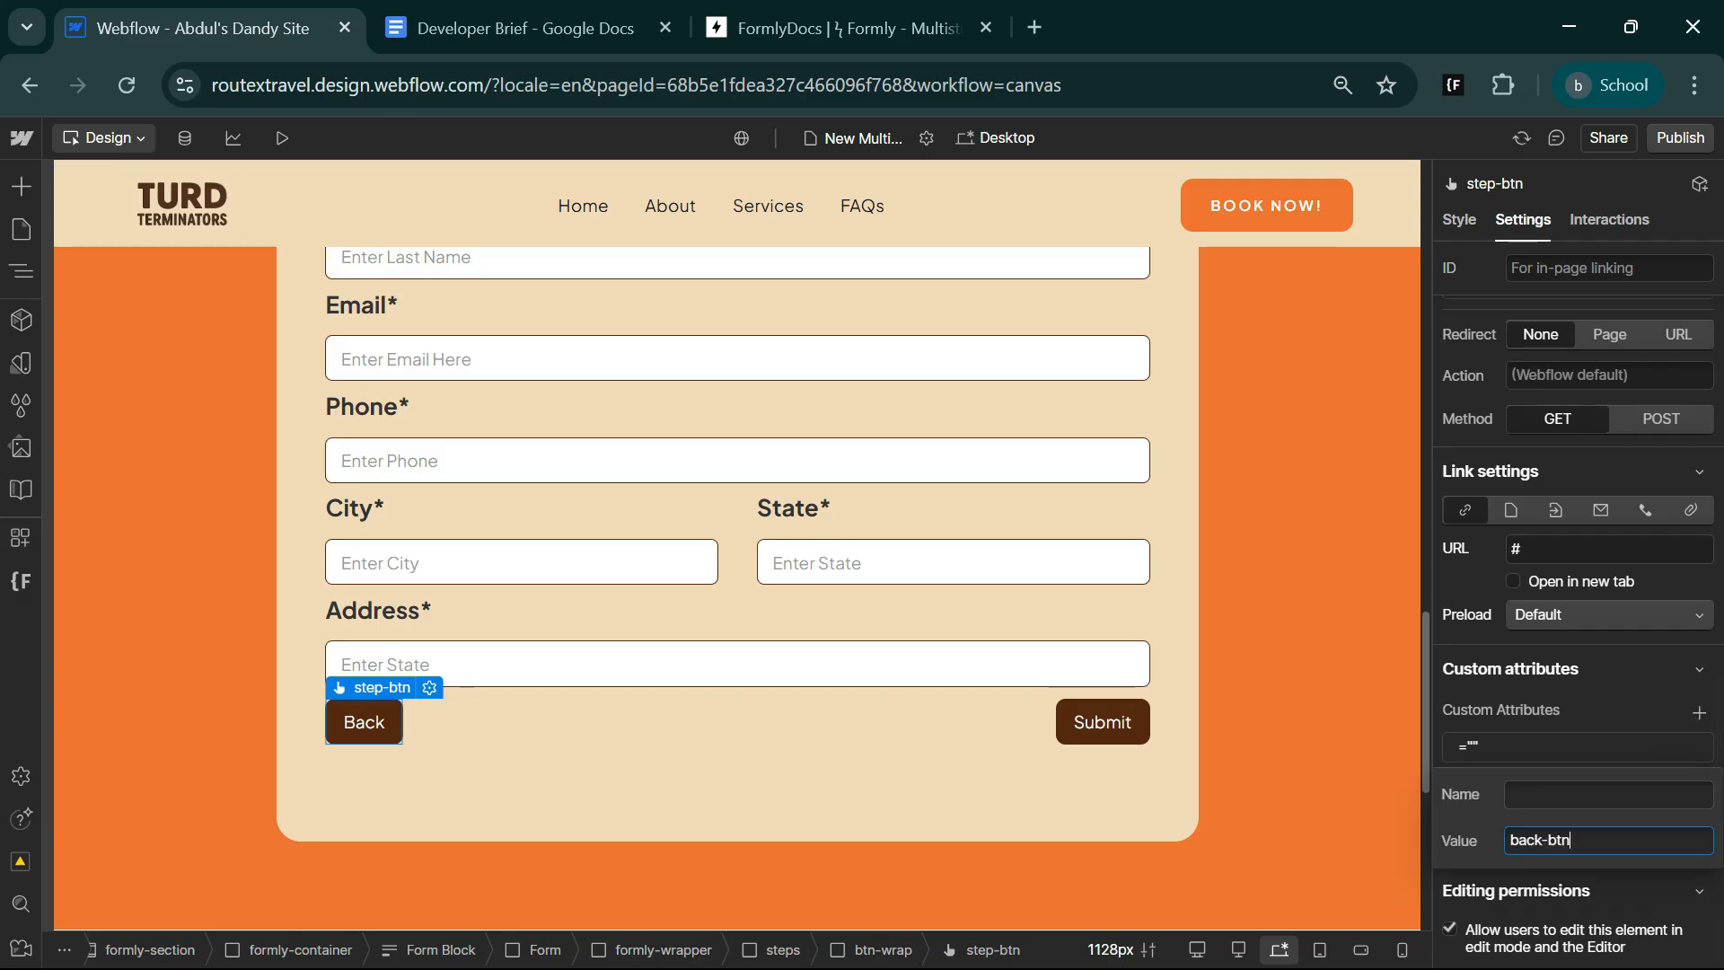
key("shift+Tab")
key("super+v")
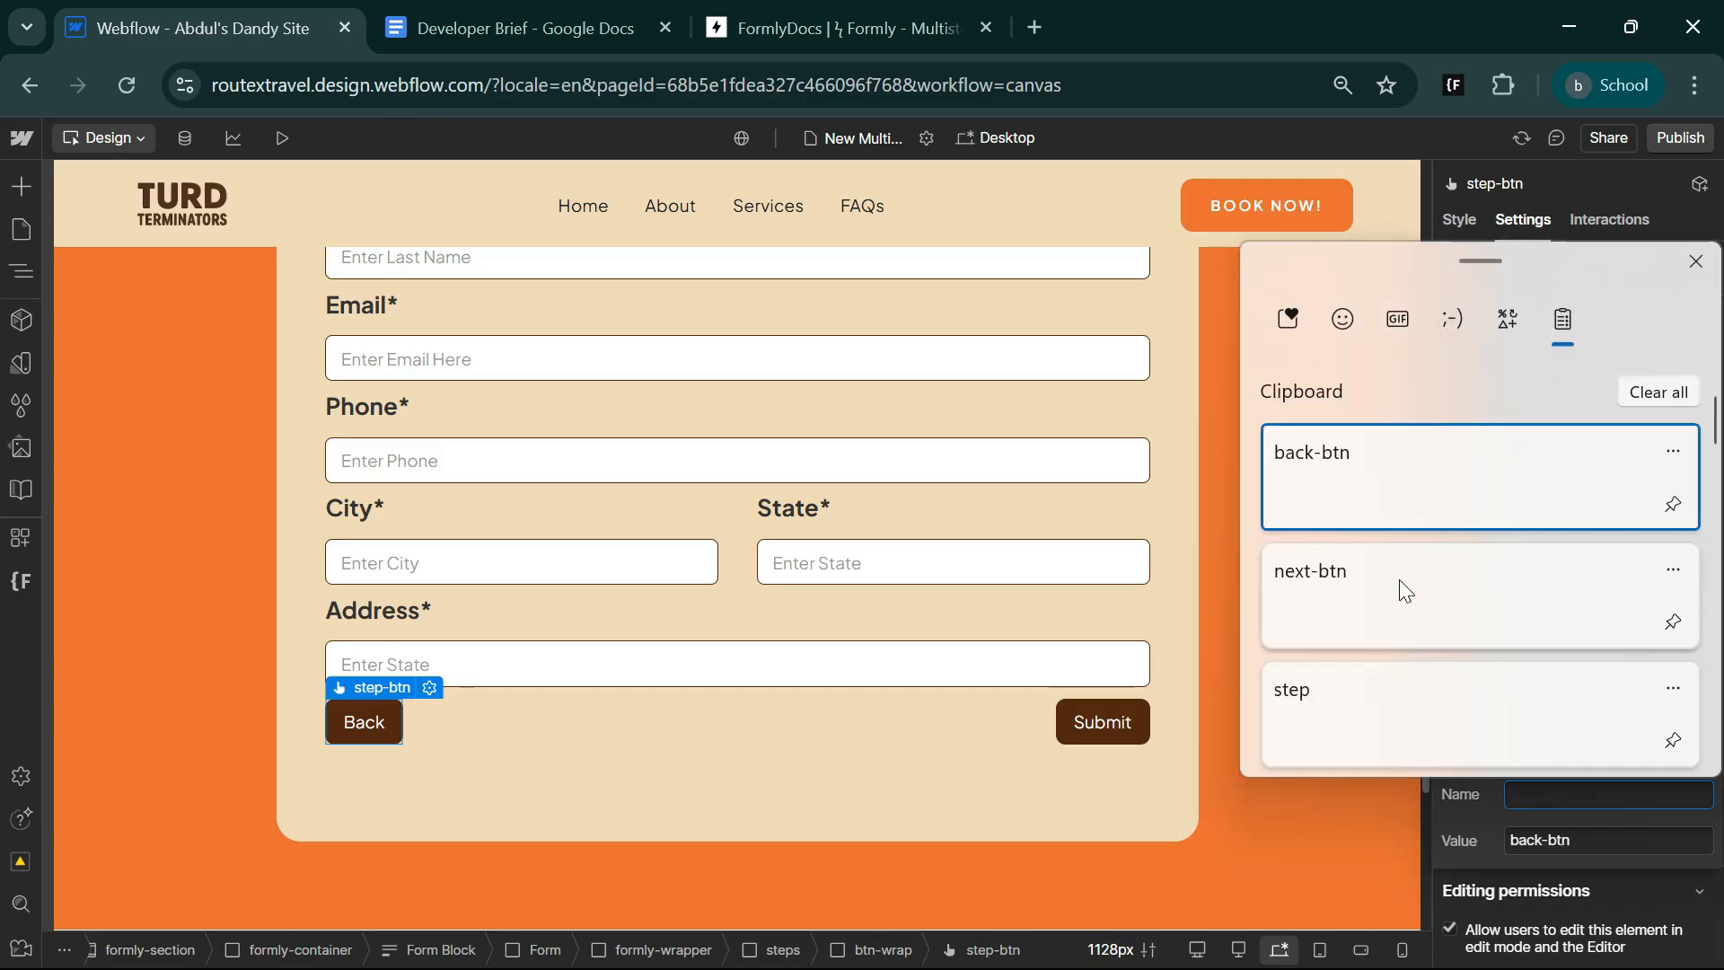
scroll(1399, 661, "down", 4)
left_click(1397, 669)
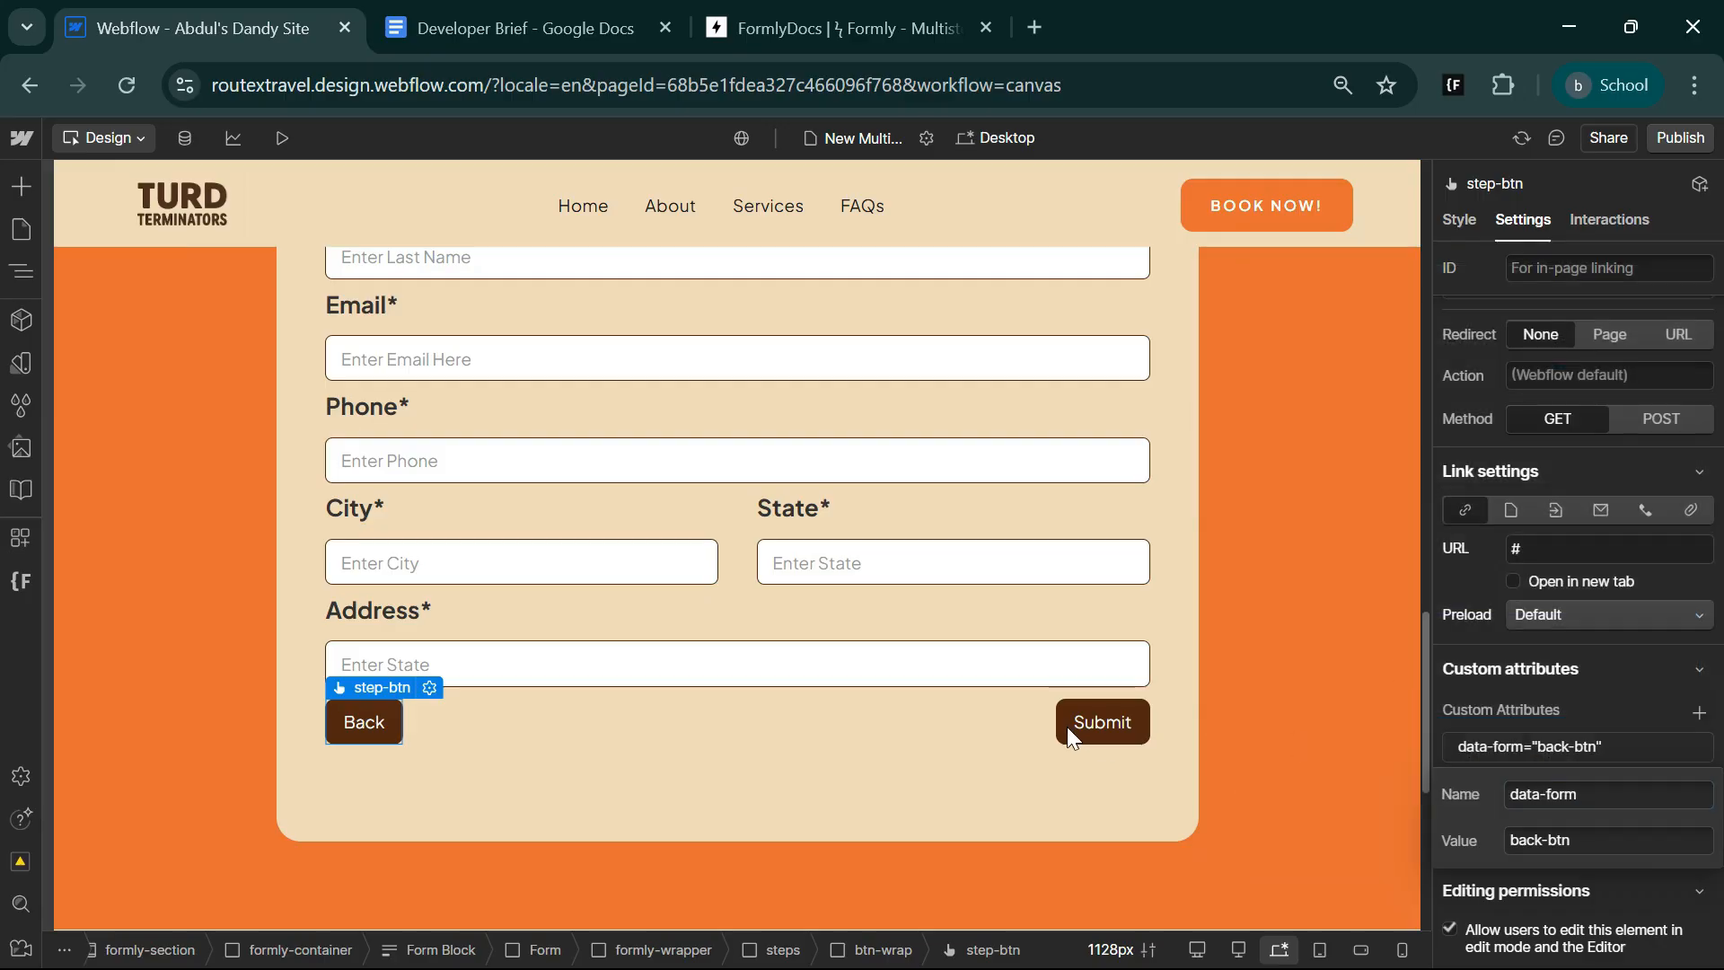
Select the Submit button and copy the submit-btn attribute value from the Formly docs.
left_click(1067, 726)
left_click(831, 13)
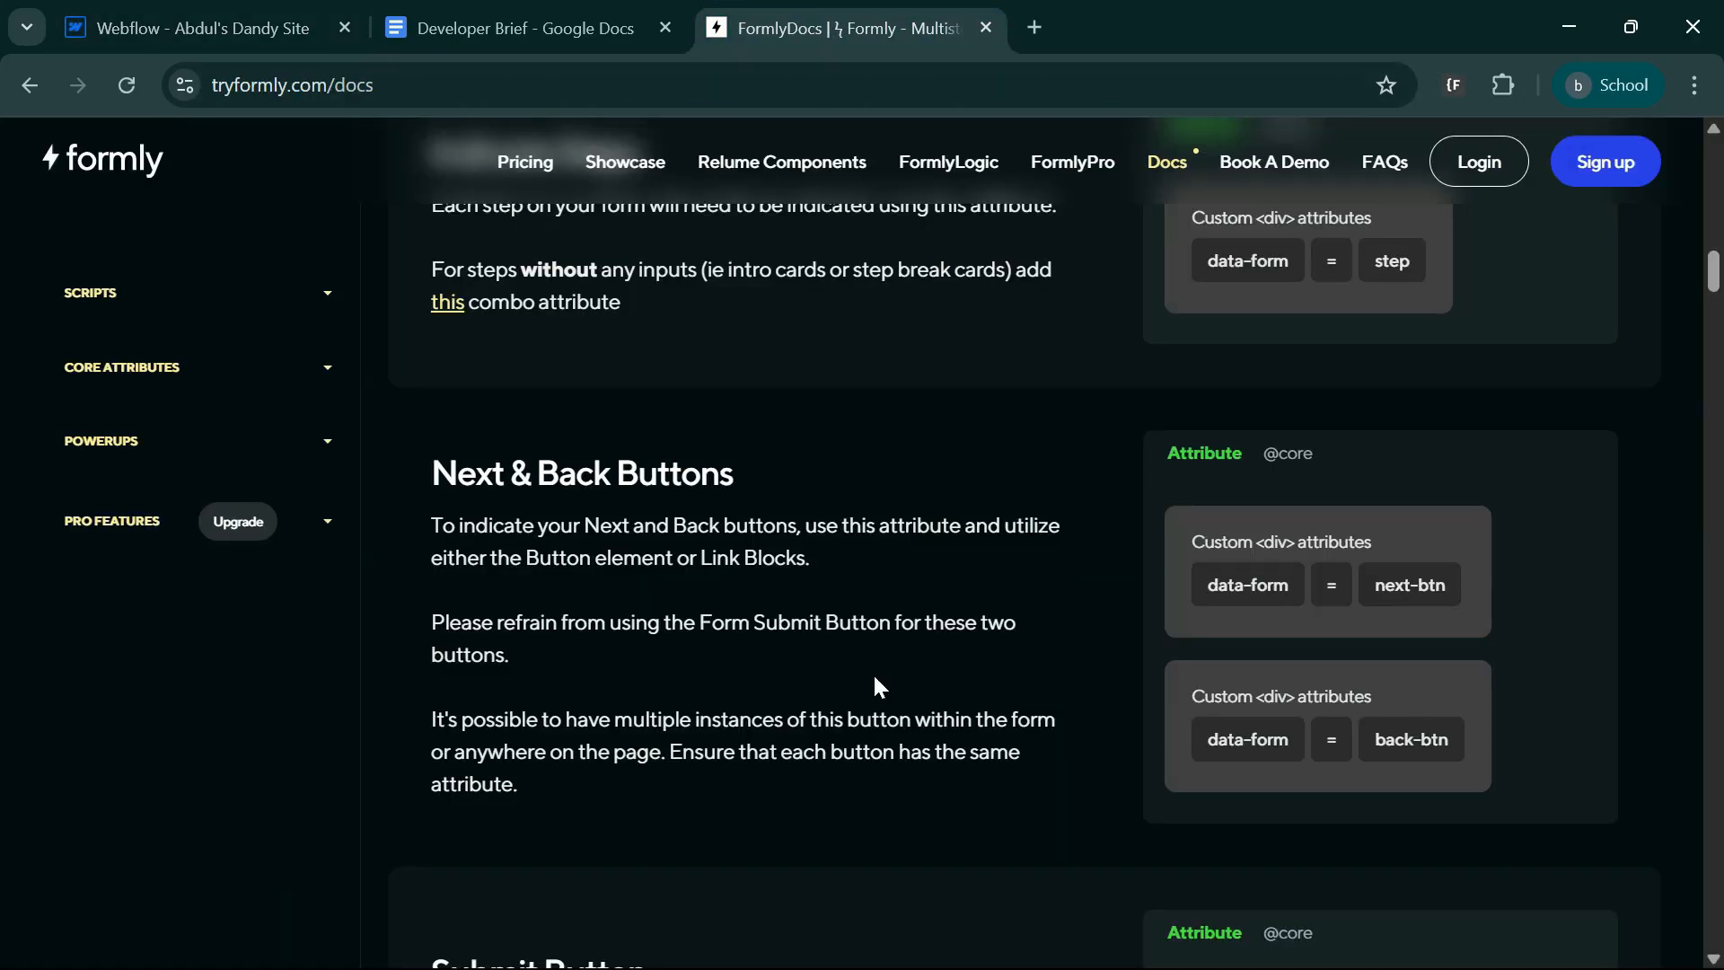
scroll(678, 659, "down", 3)
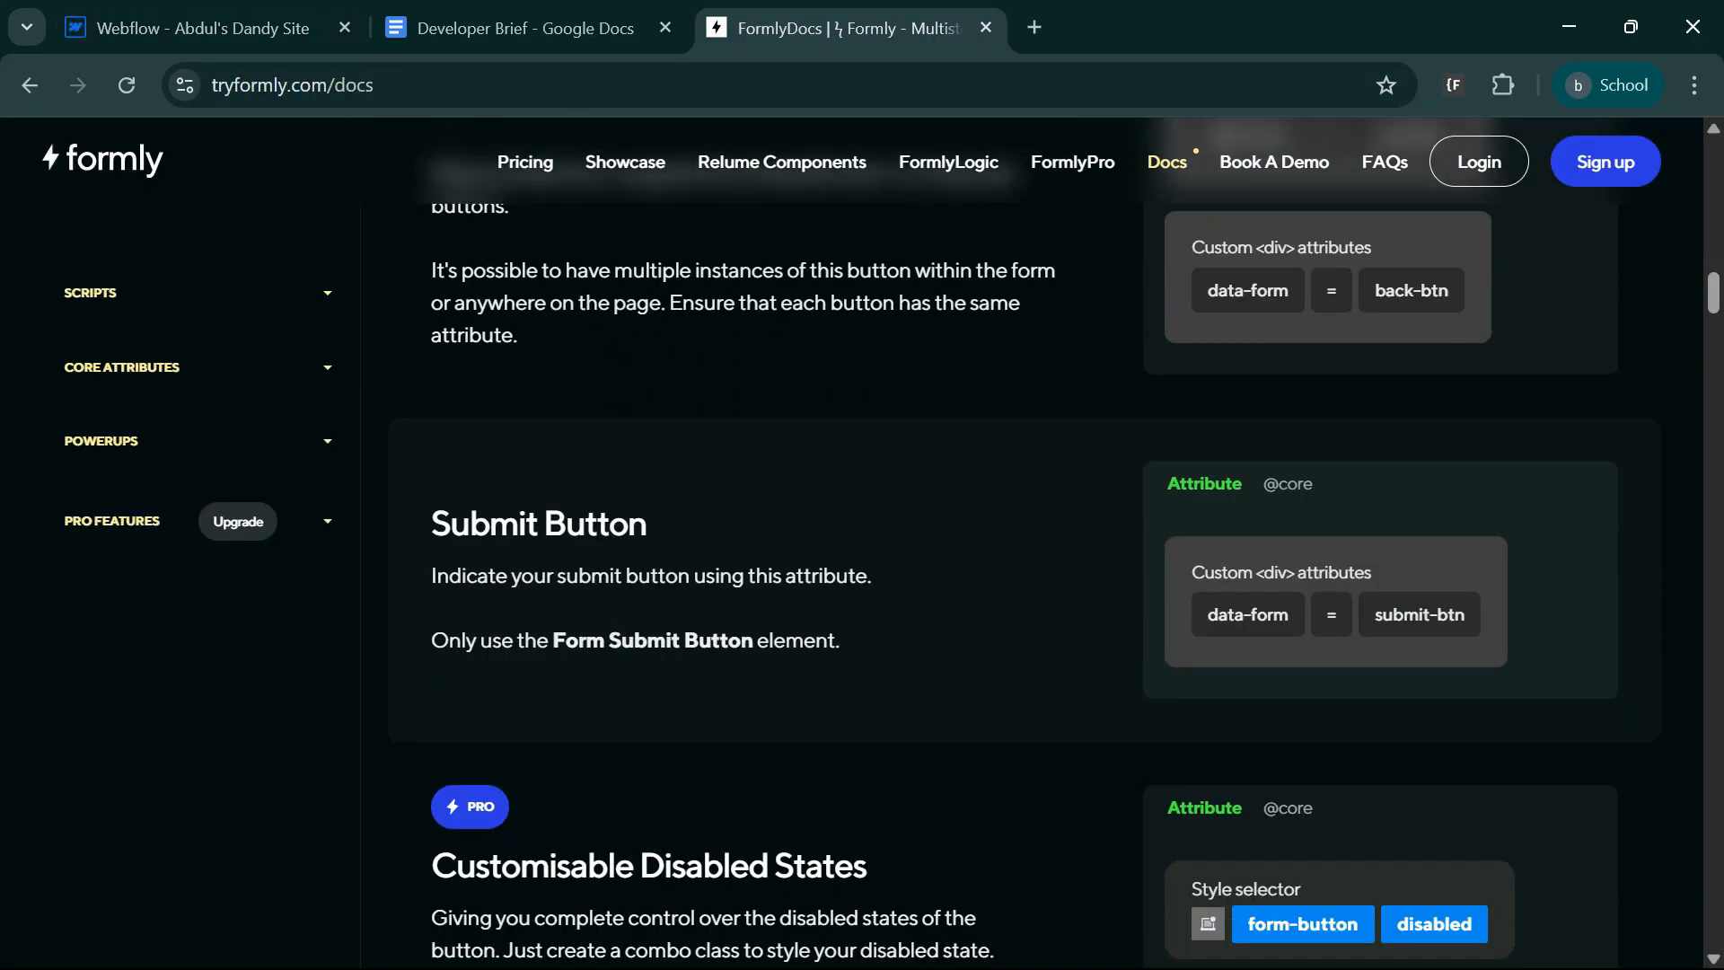
left_click(1436, 624)
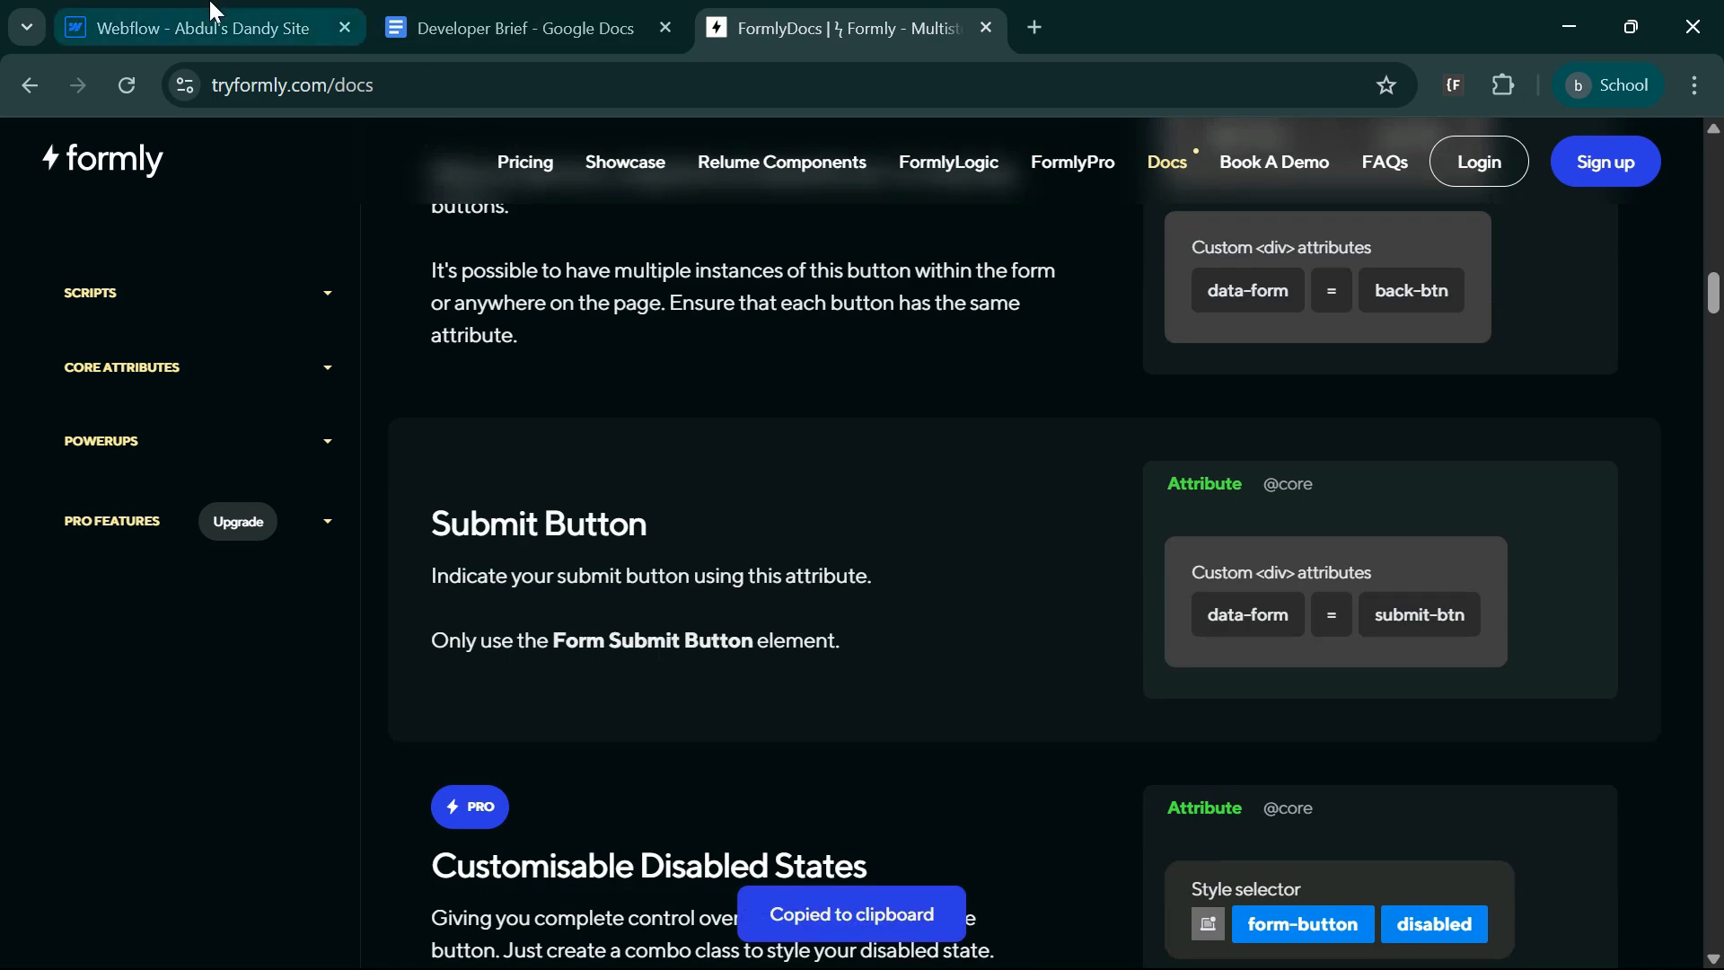
left_click(239, 22)
Add the custom attribute data-form with the value submit-btn to the Submit button.
scroll(1685, 802, "down", 10)
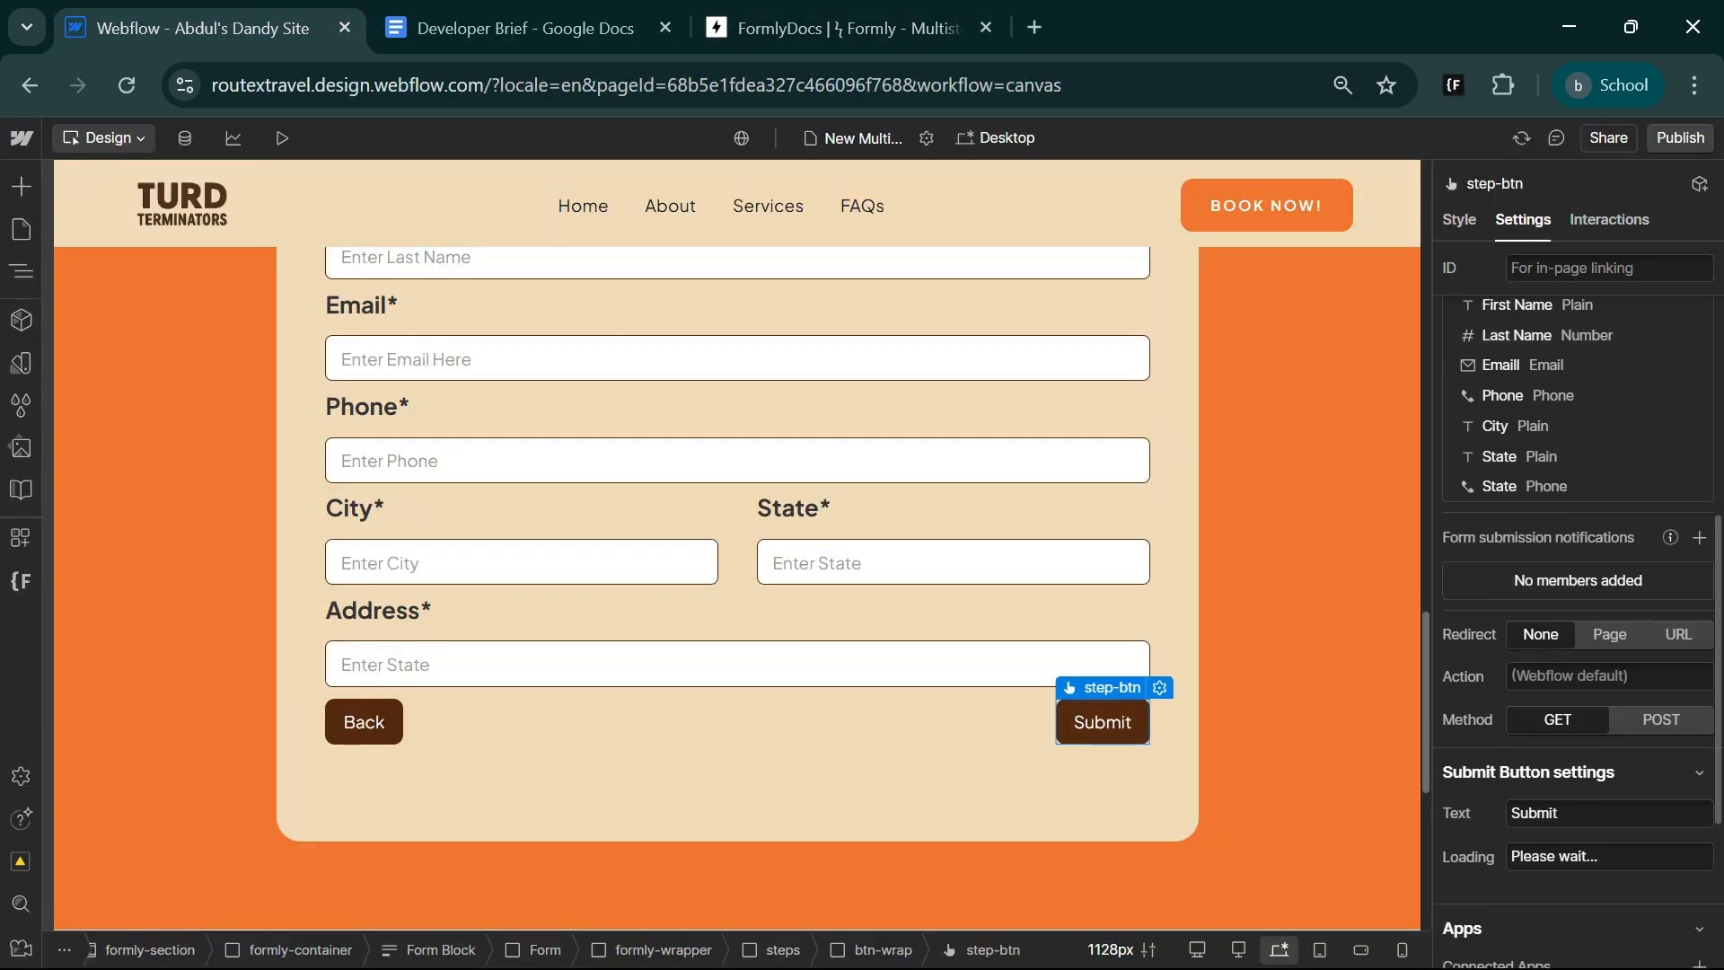
left_click(1699, 797)
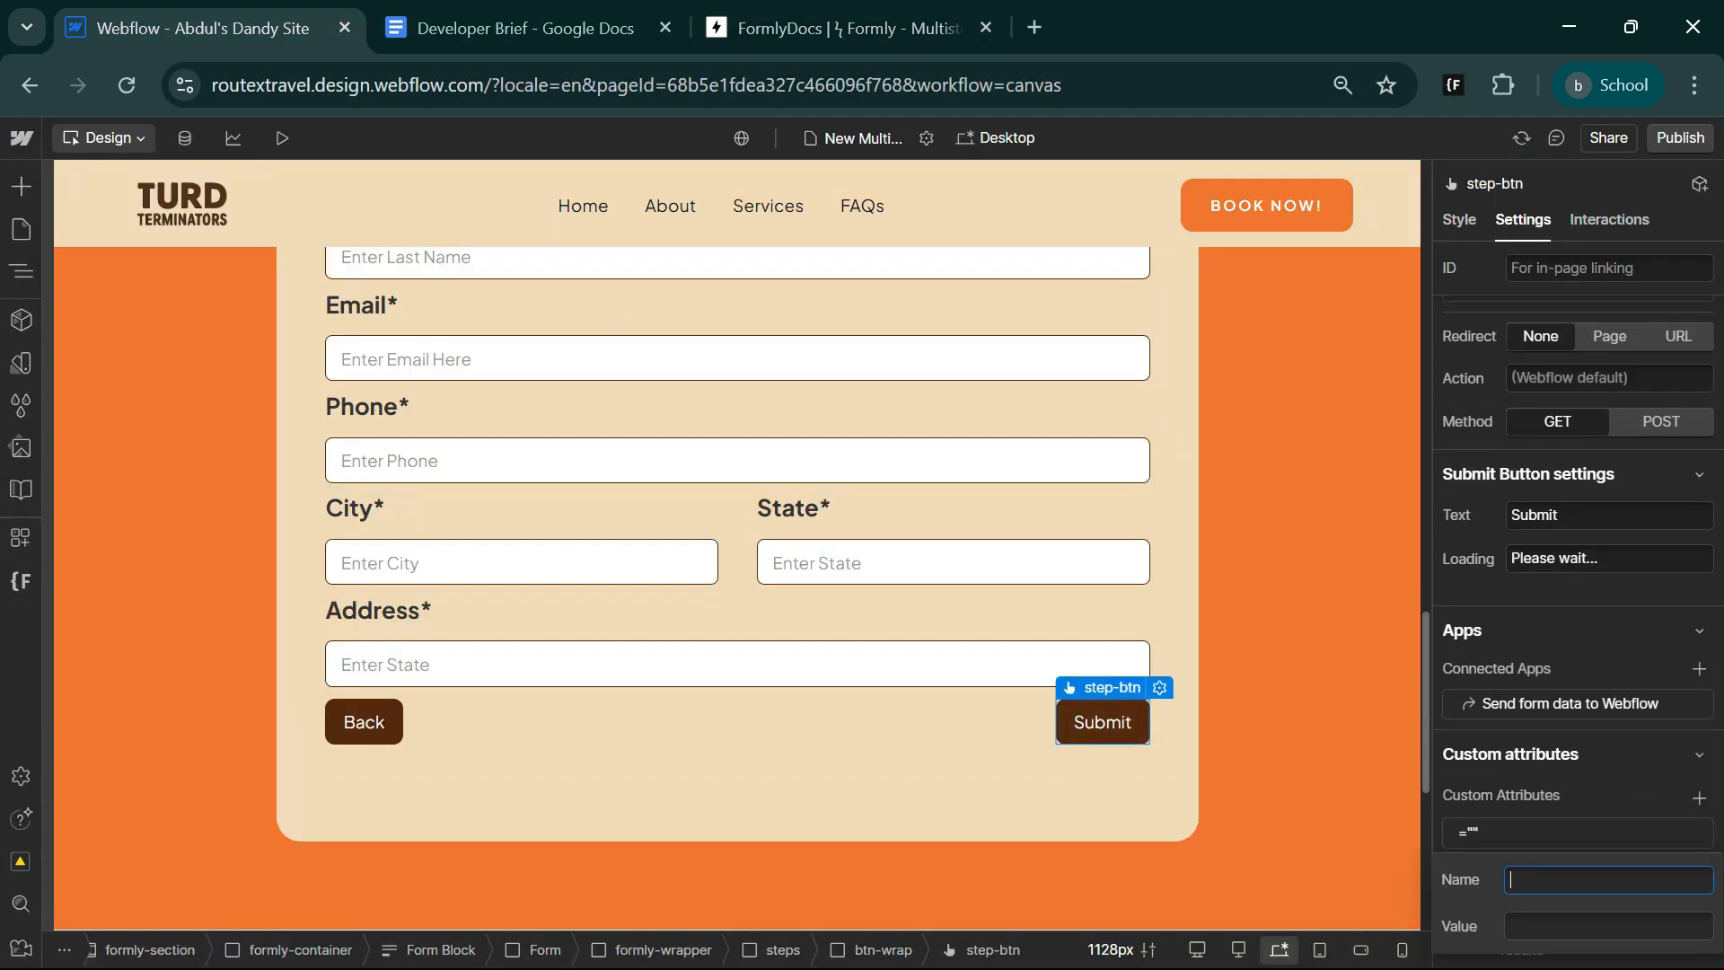
key("Tab")
key("ctrl+v")
key("shift+Tab")
key("super+v")
scroll(1489, 701, "down", 5)
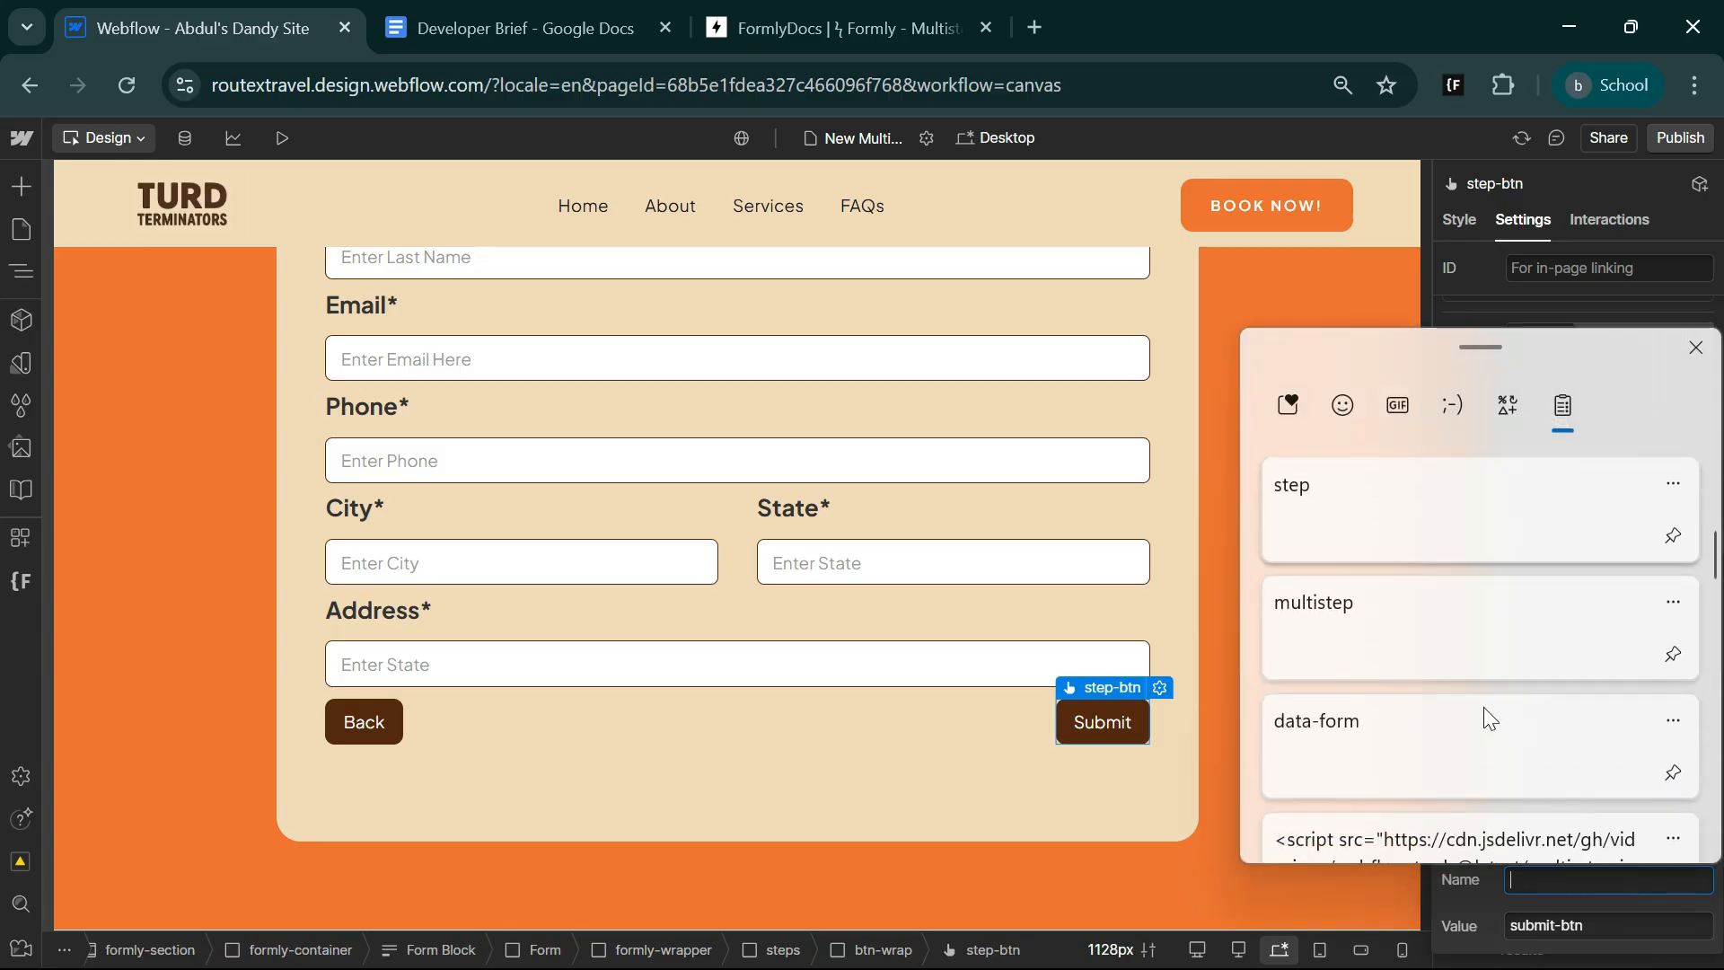
left_click(1485, 714)
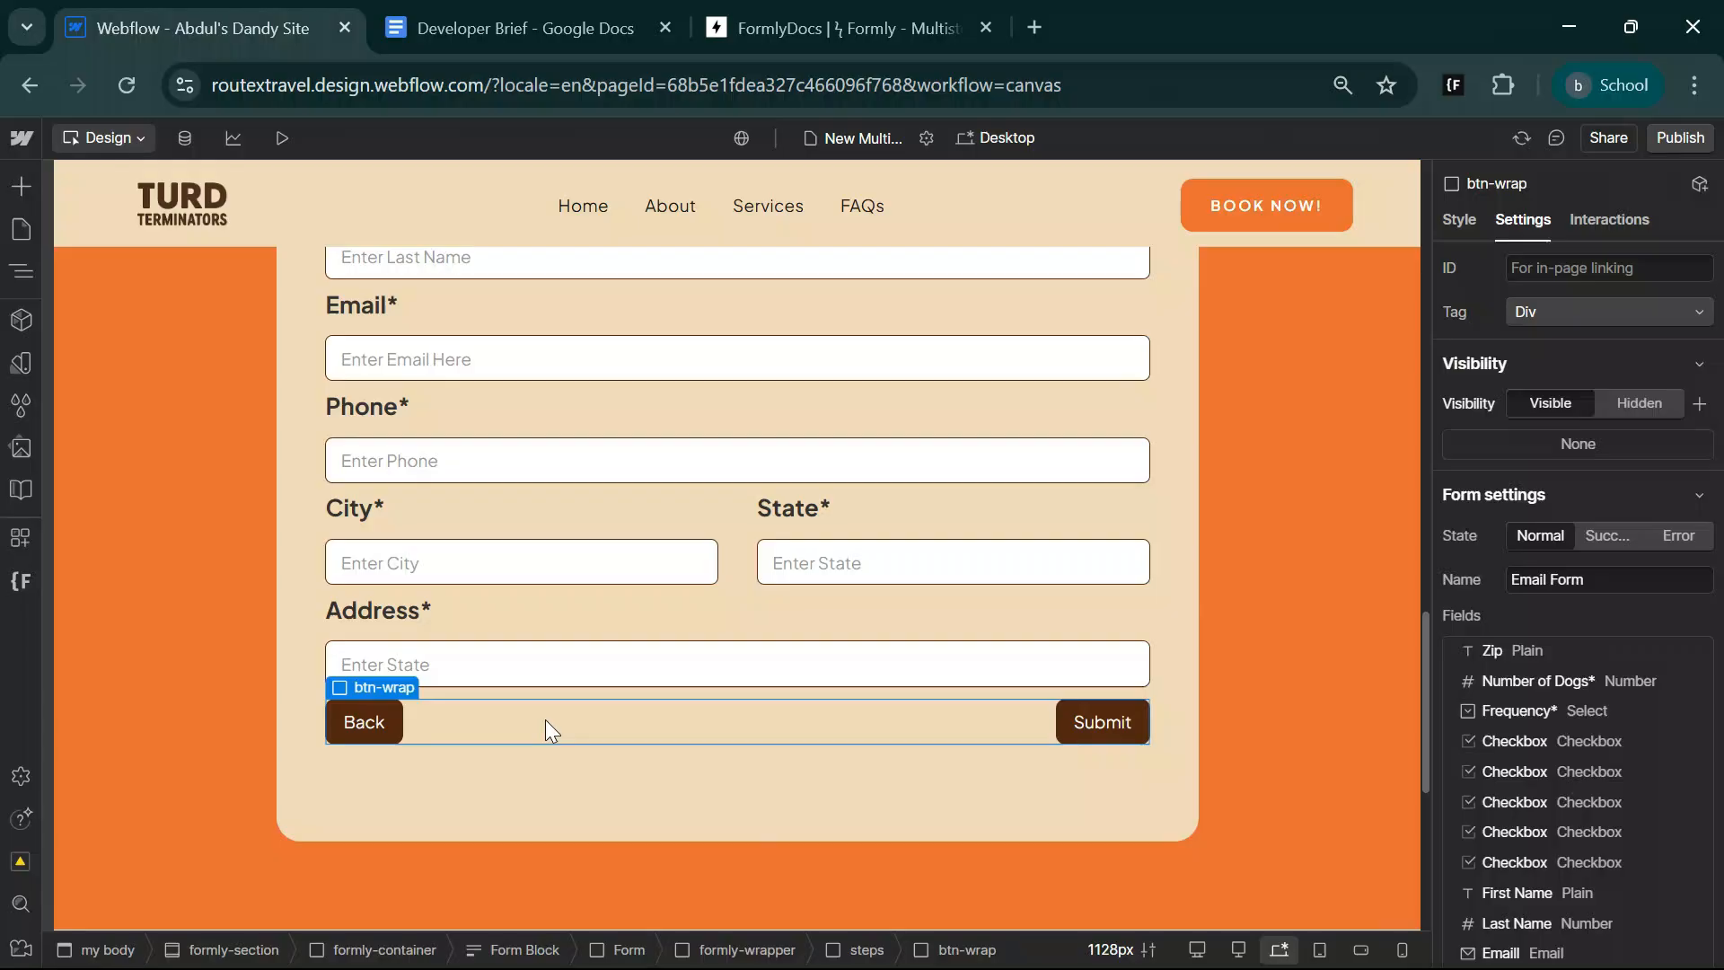
Give the btn-wrap block a top margin of 40 px.
left_click(1455, 228)
scroll(1538, 861, "down", 3)
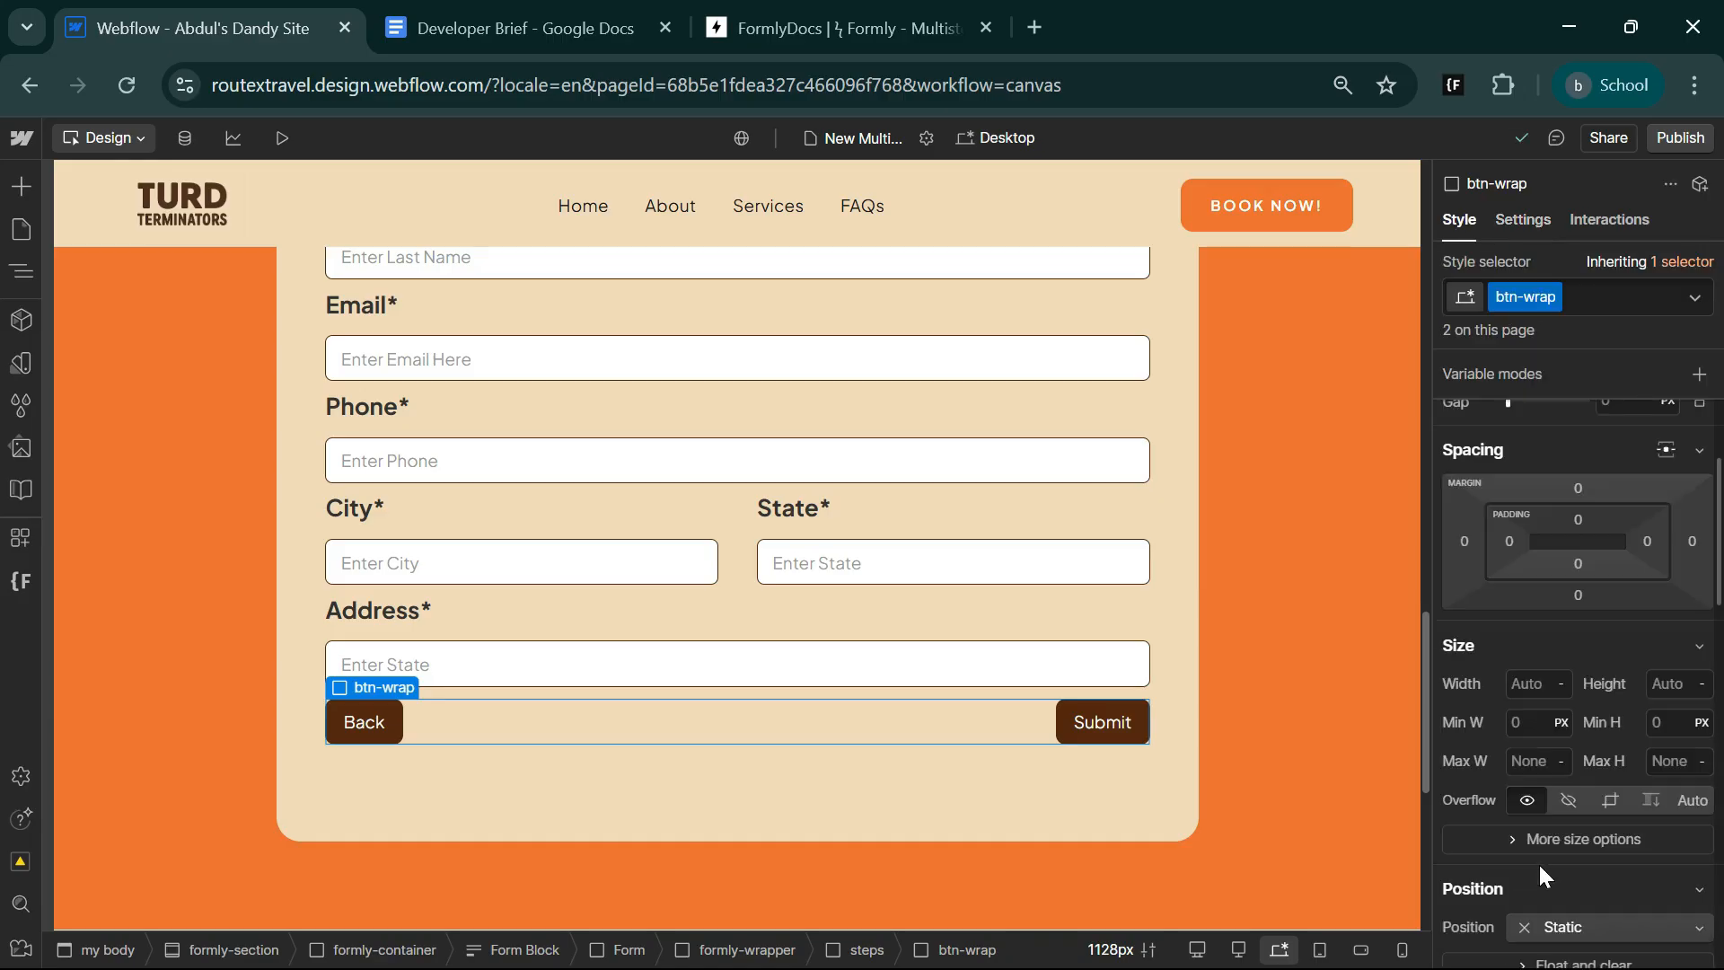
left_click(1577, 487)
left_click(1682, 573)
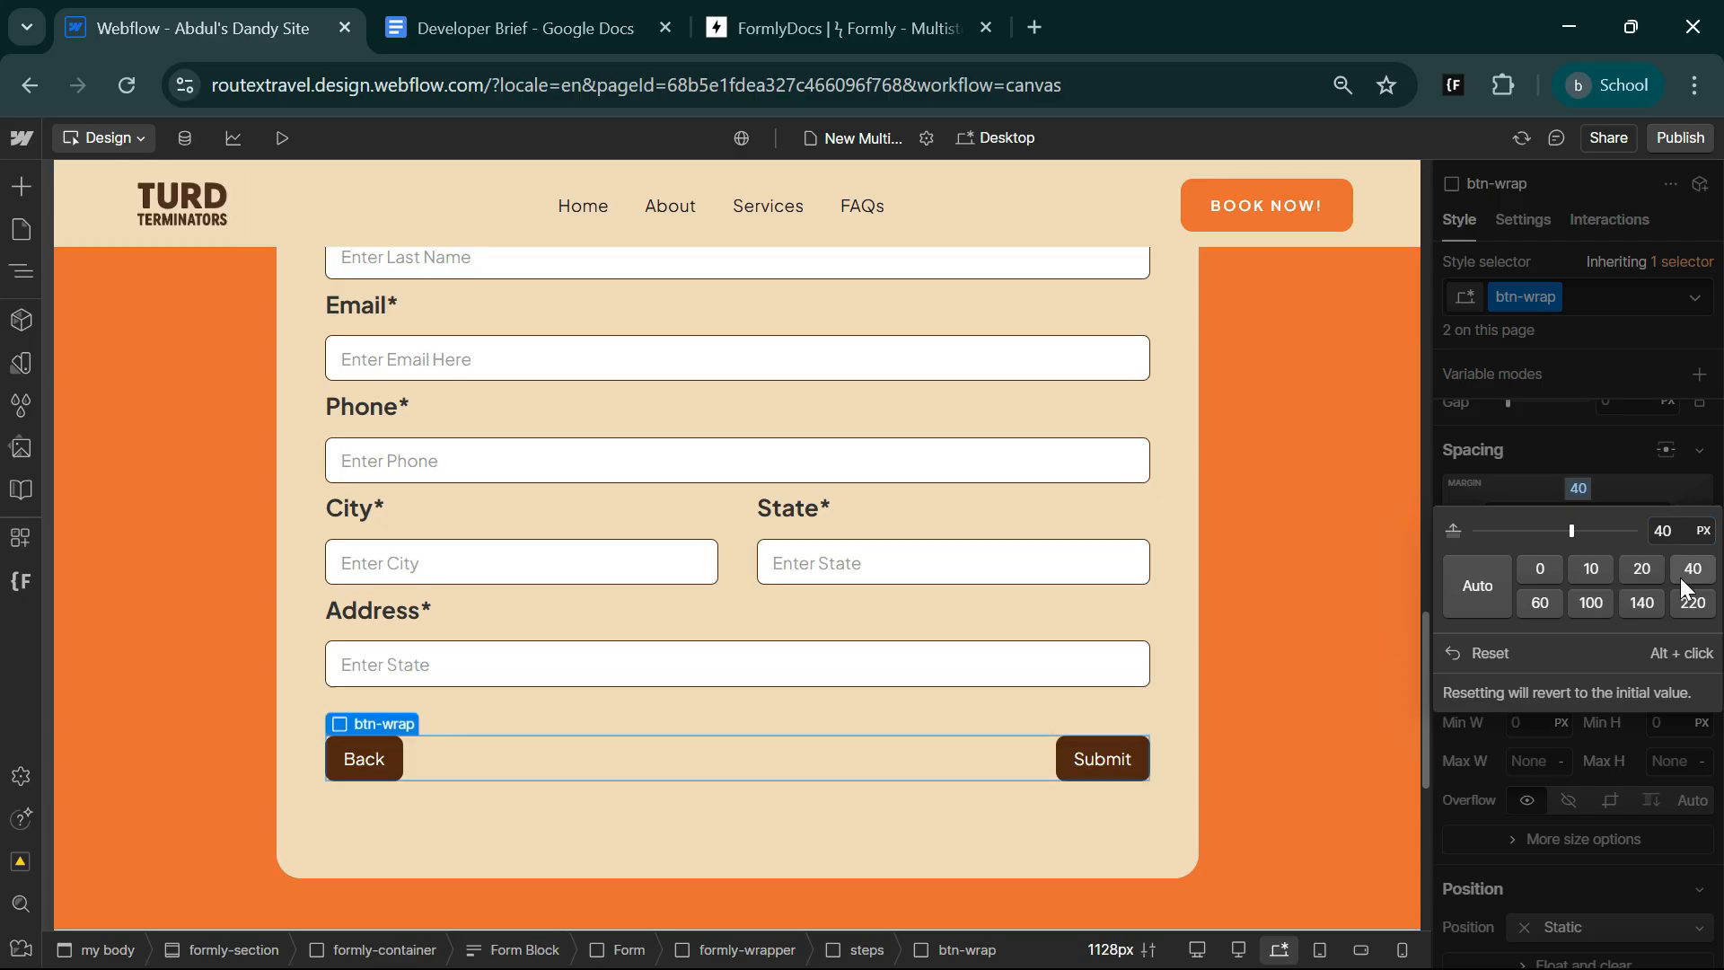
Add a Checkbox element to the second steps block.
left_click(570, 709)
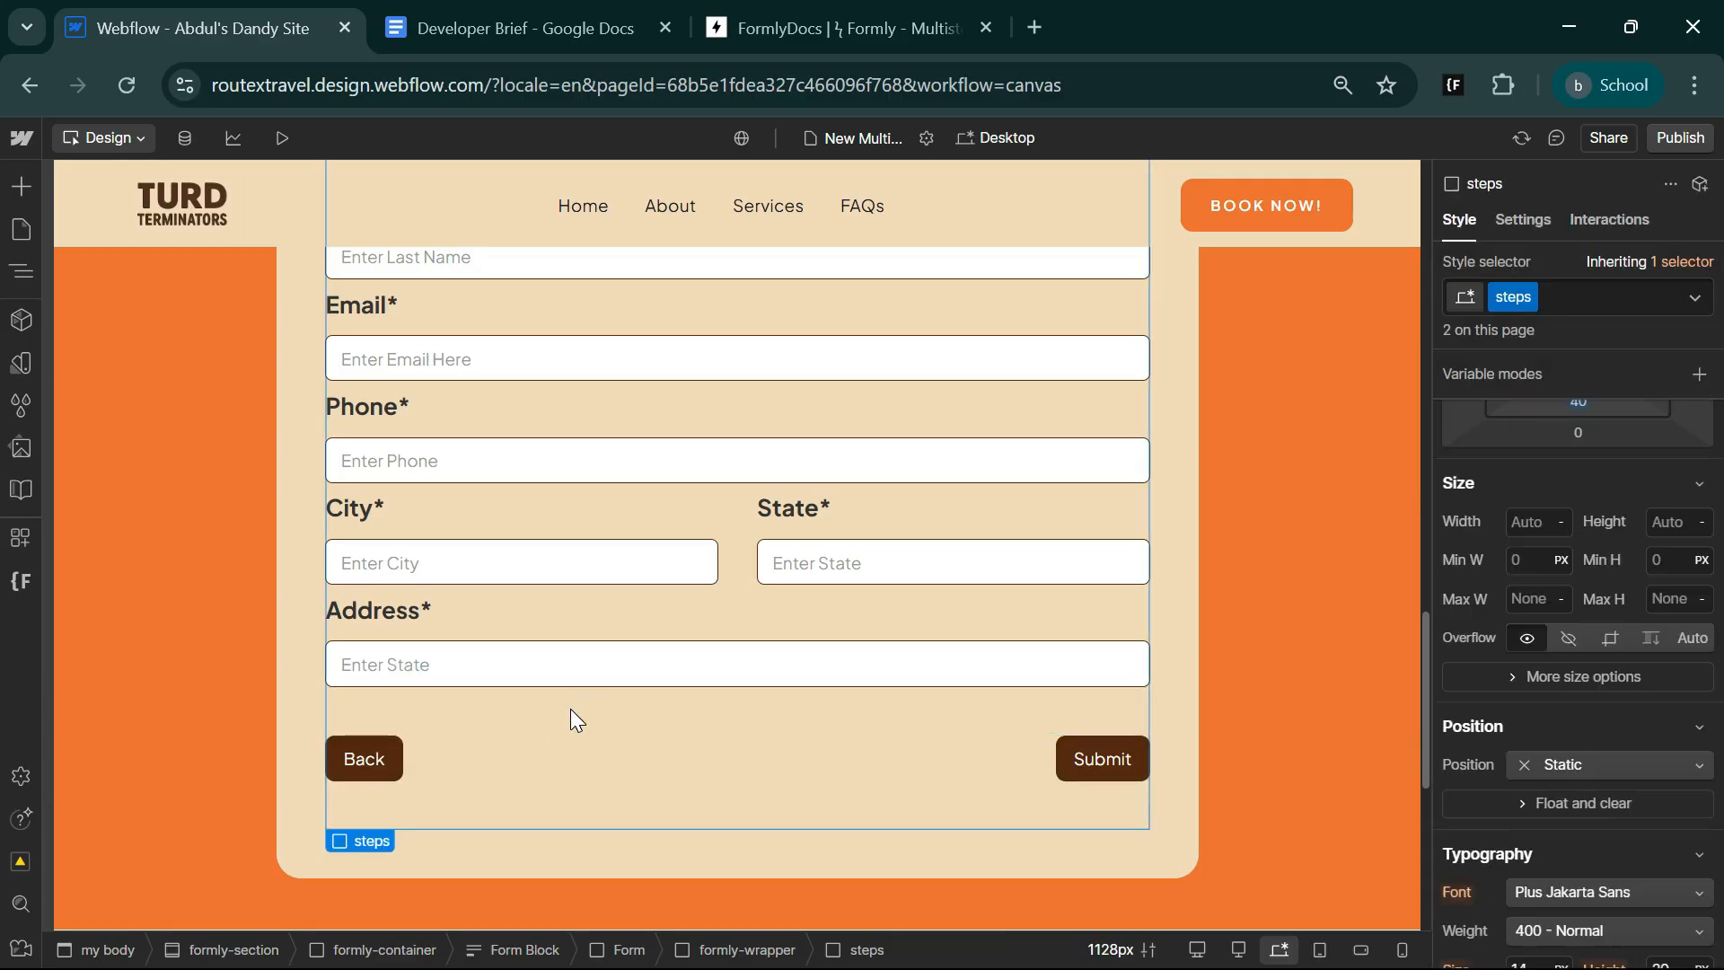
key("ctrl+e")
type("che")
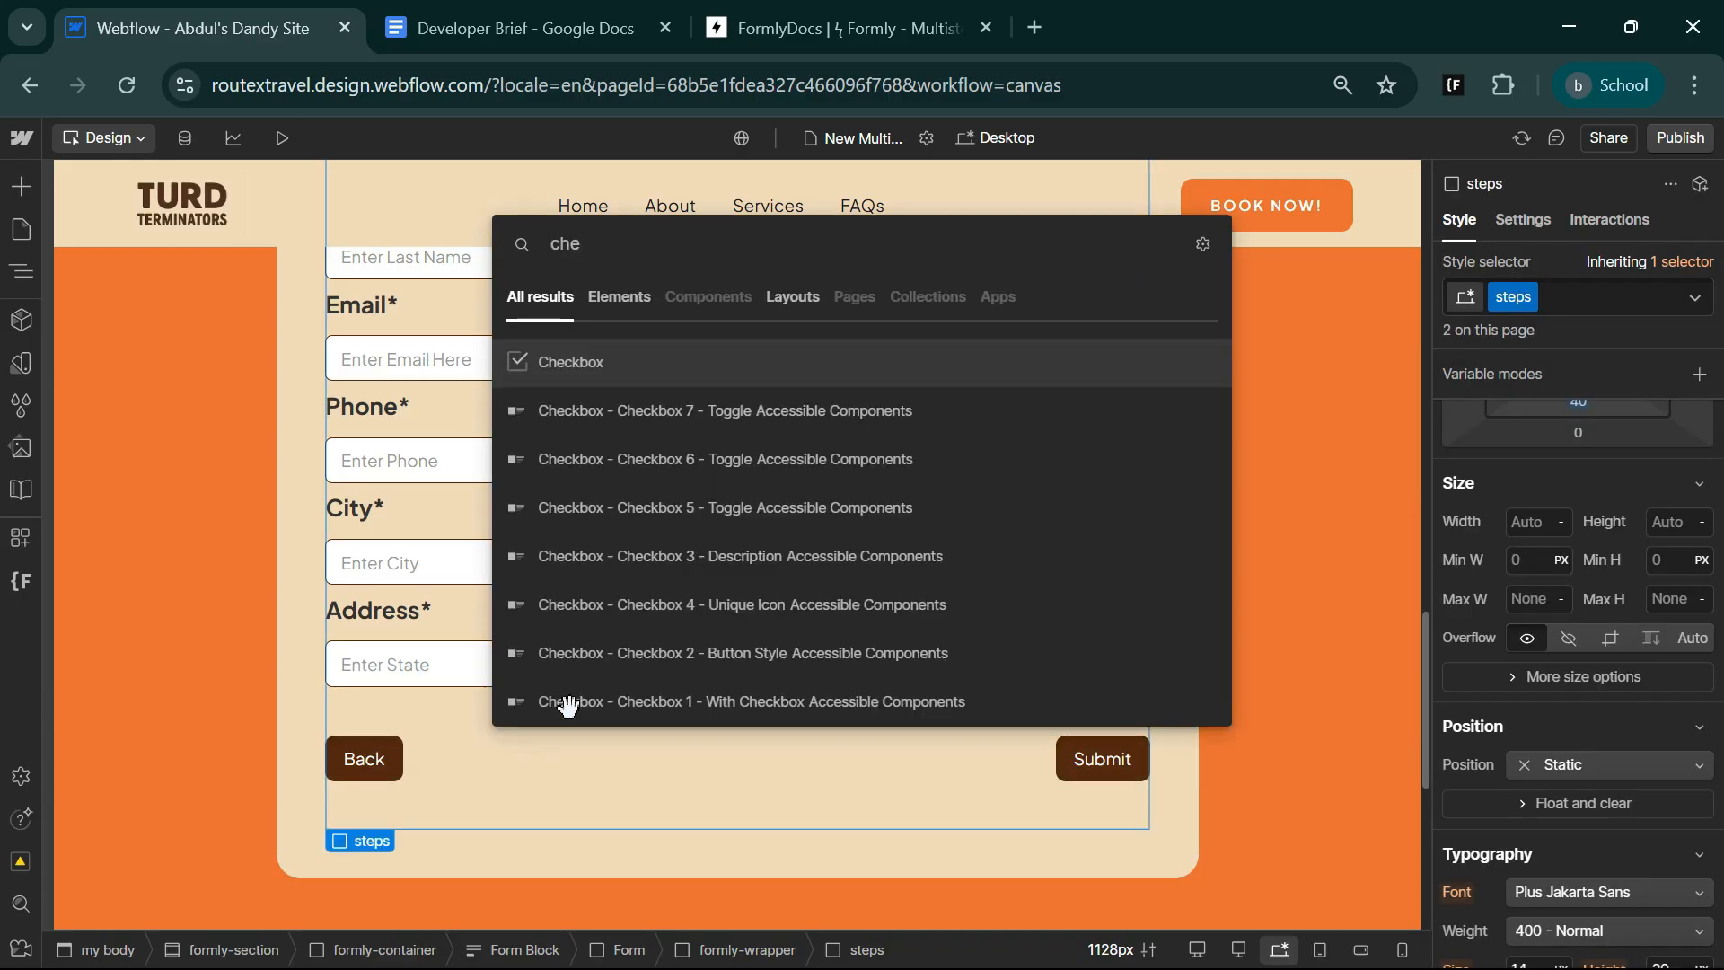
key("Return")
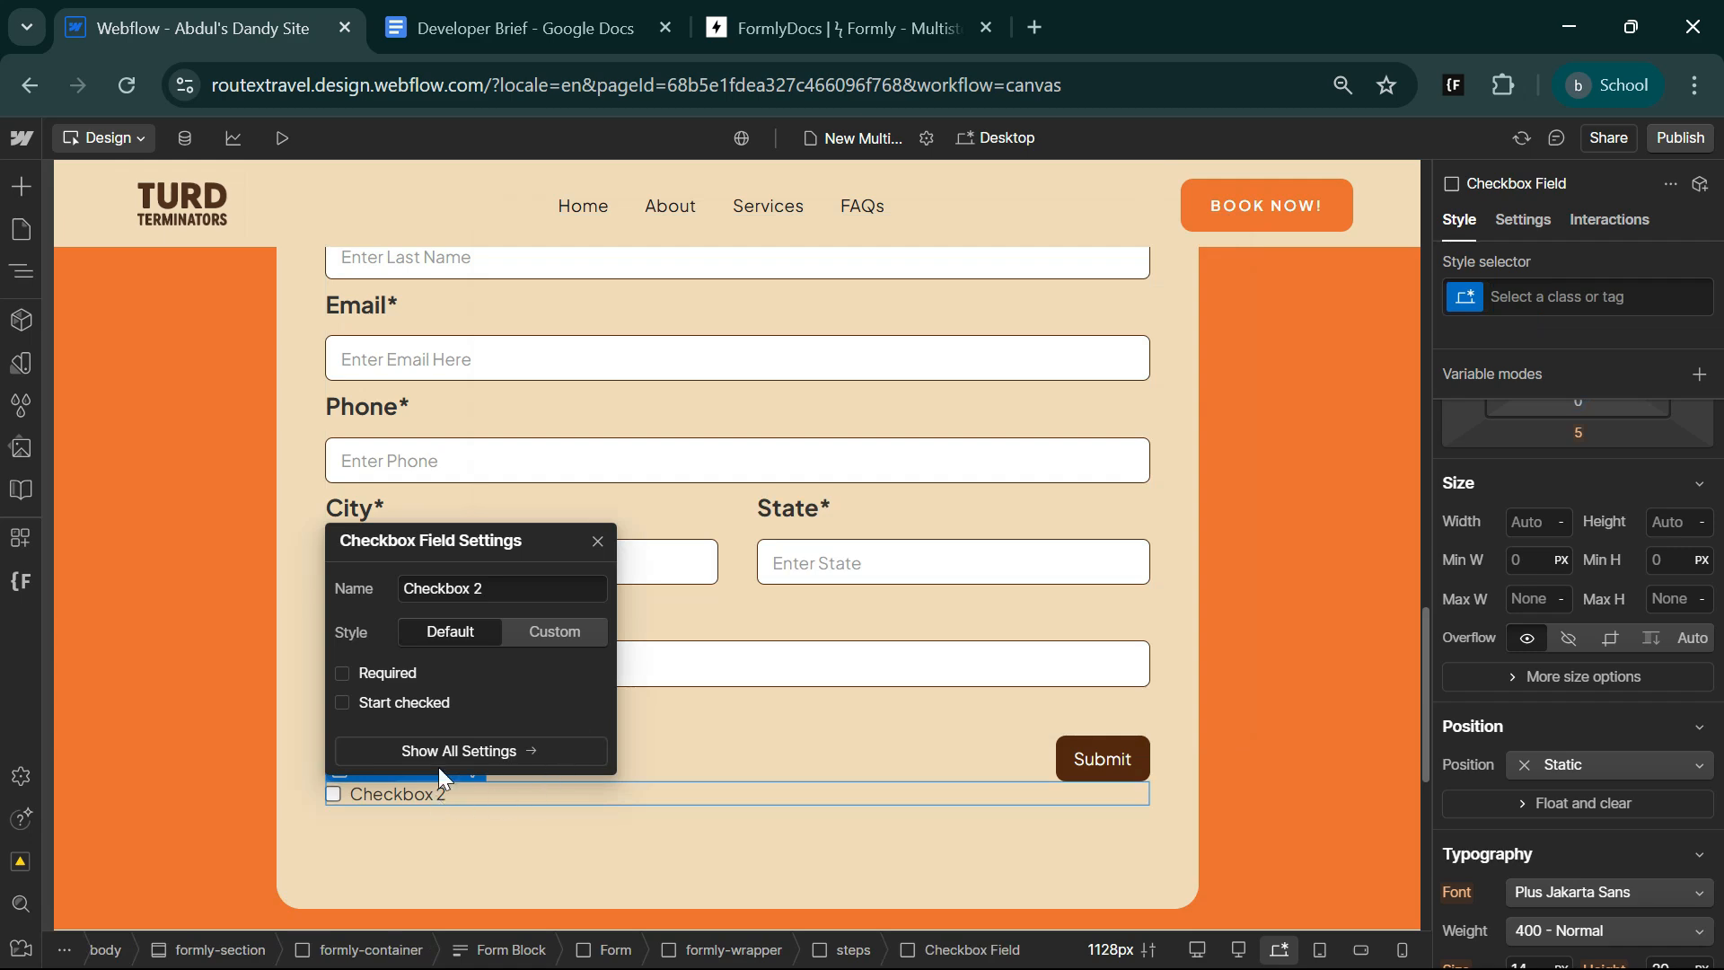
Copy the label "I agree to receive SMS from Turd Terminators. Reply STOP to opt out." from the Developer Brief and return to Webflow.
left_click(579, 13)
scroll(952, 584, "down", 5)
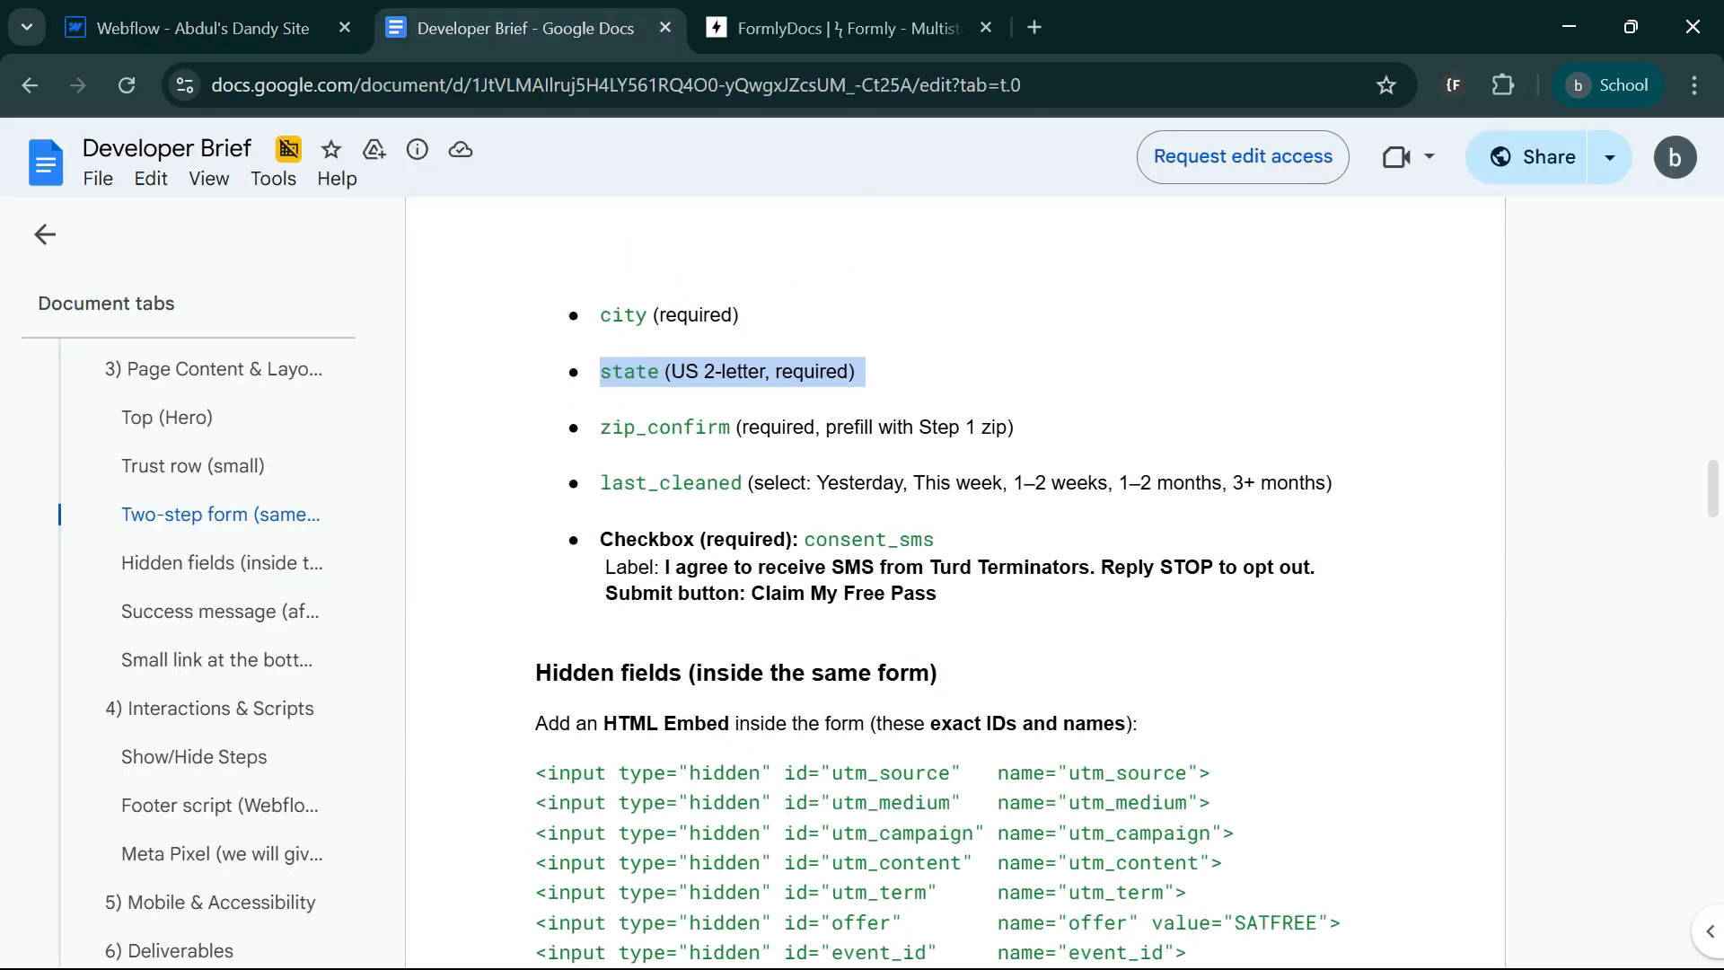
left_click_drag(666, 566, 1316, 567)
left_click(208, 23)
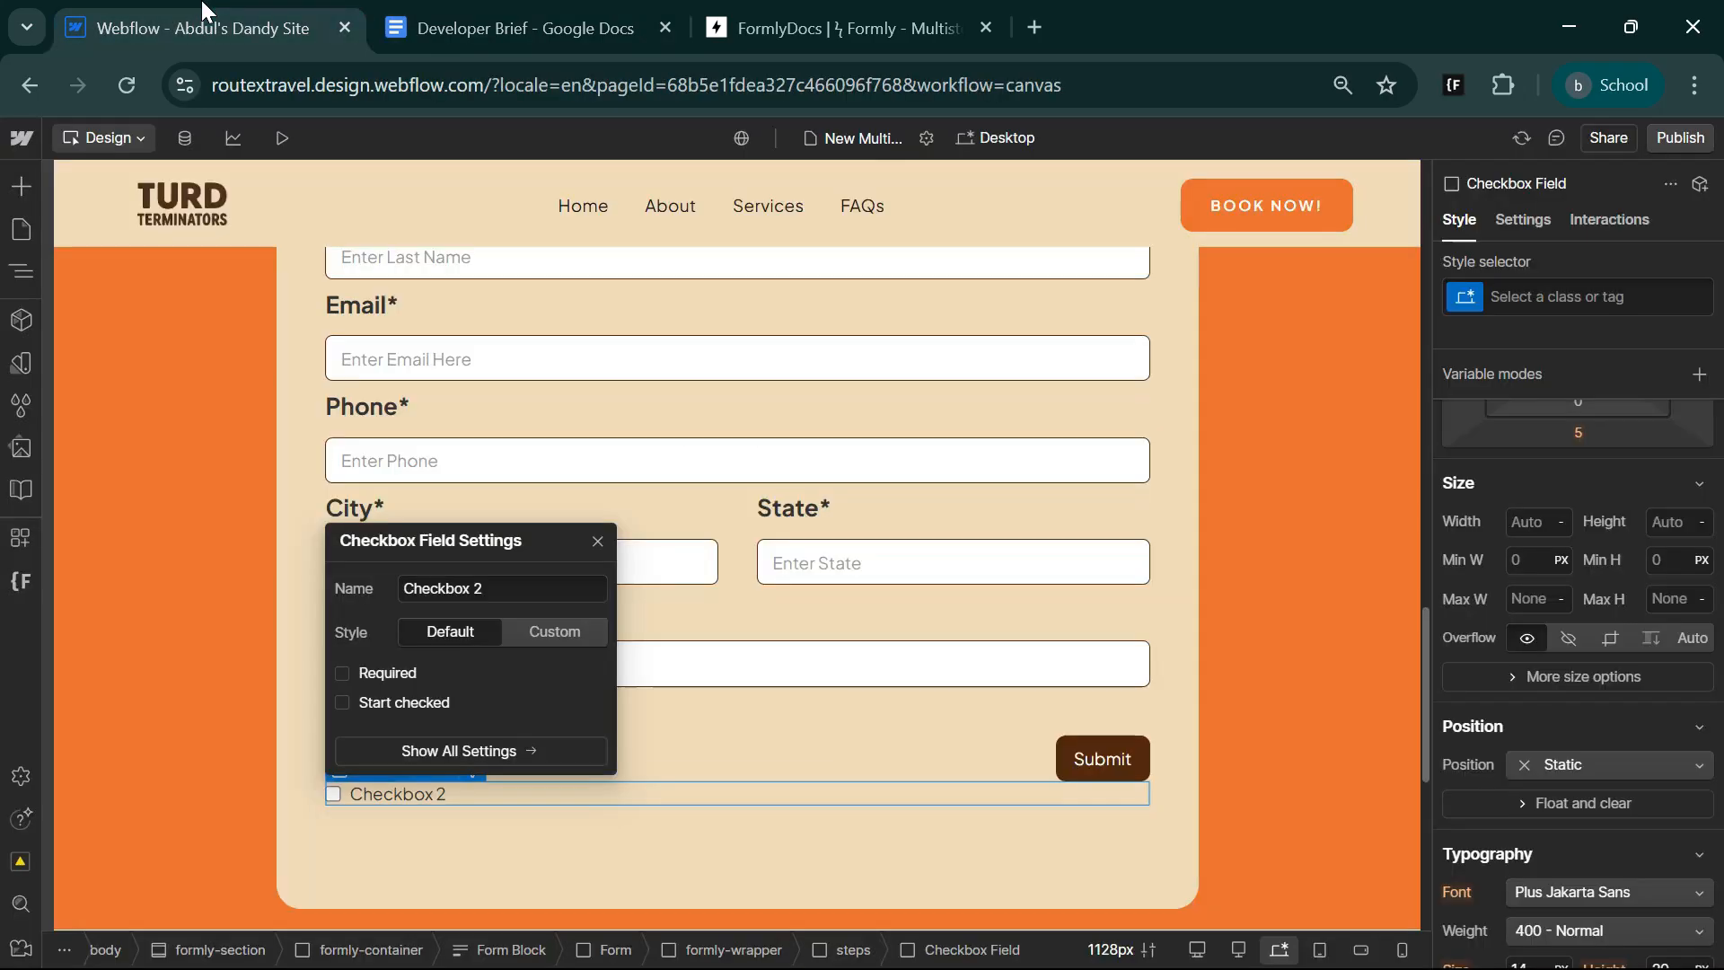
Replace the new checkbox's label text with the copied "I agree to receive SMS from Turd Terminators. Reply STOP to opt out.".
left_click(395, 794)
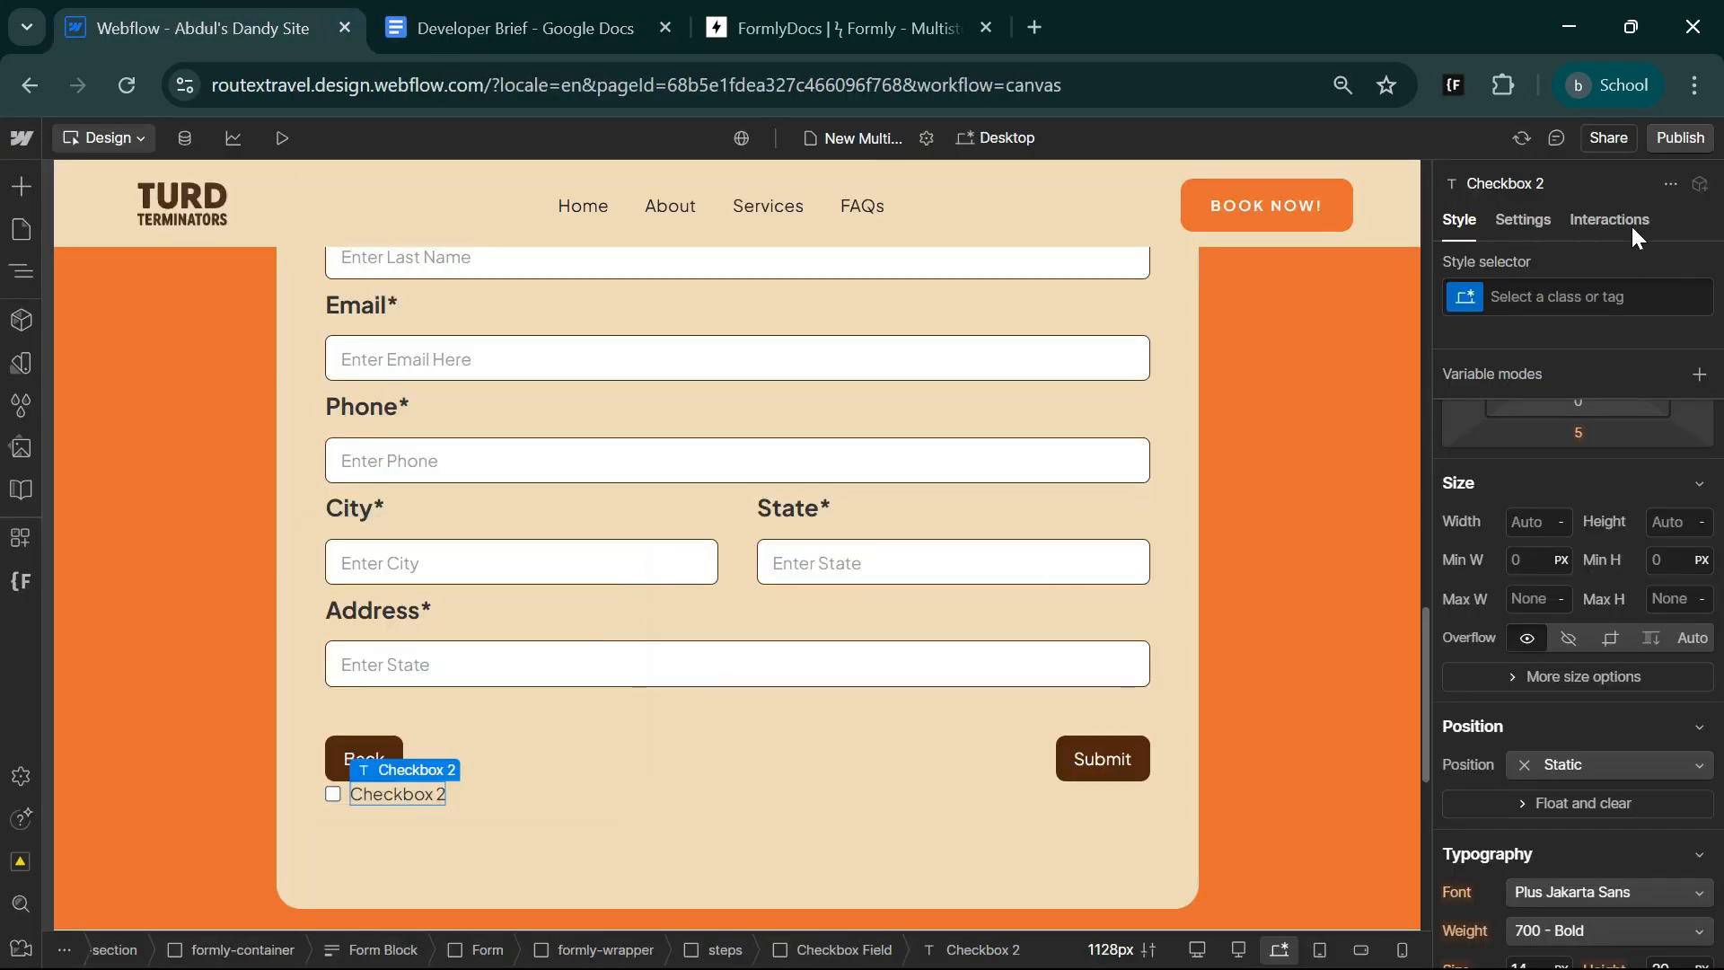
left_click(1523, 220)
scroll(1538, 849, "down", 3)
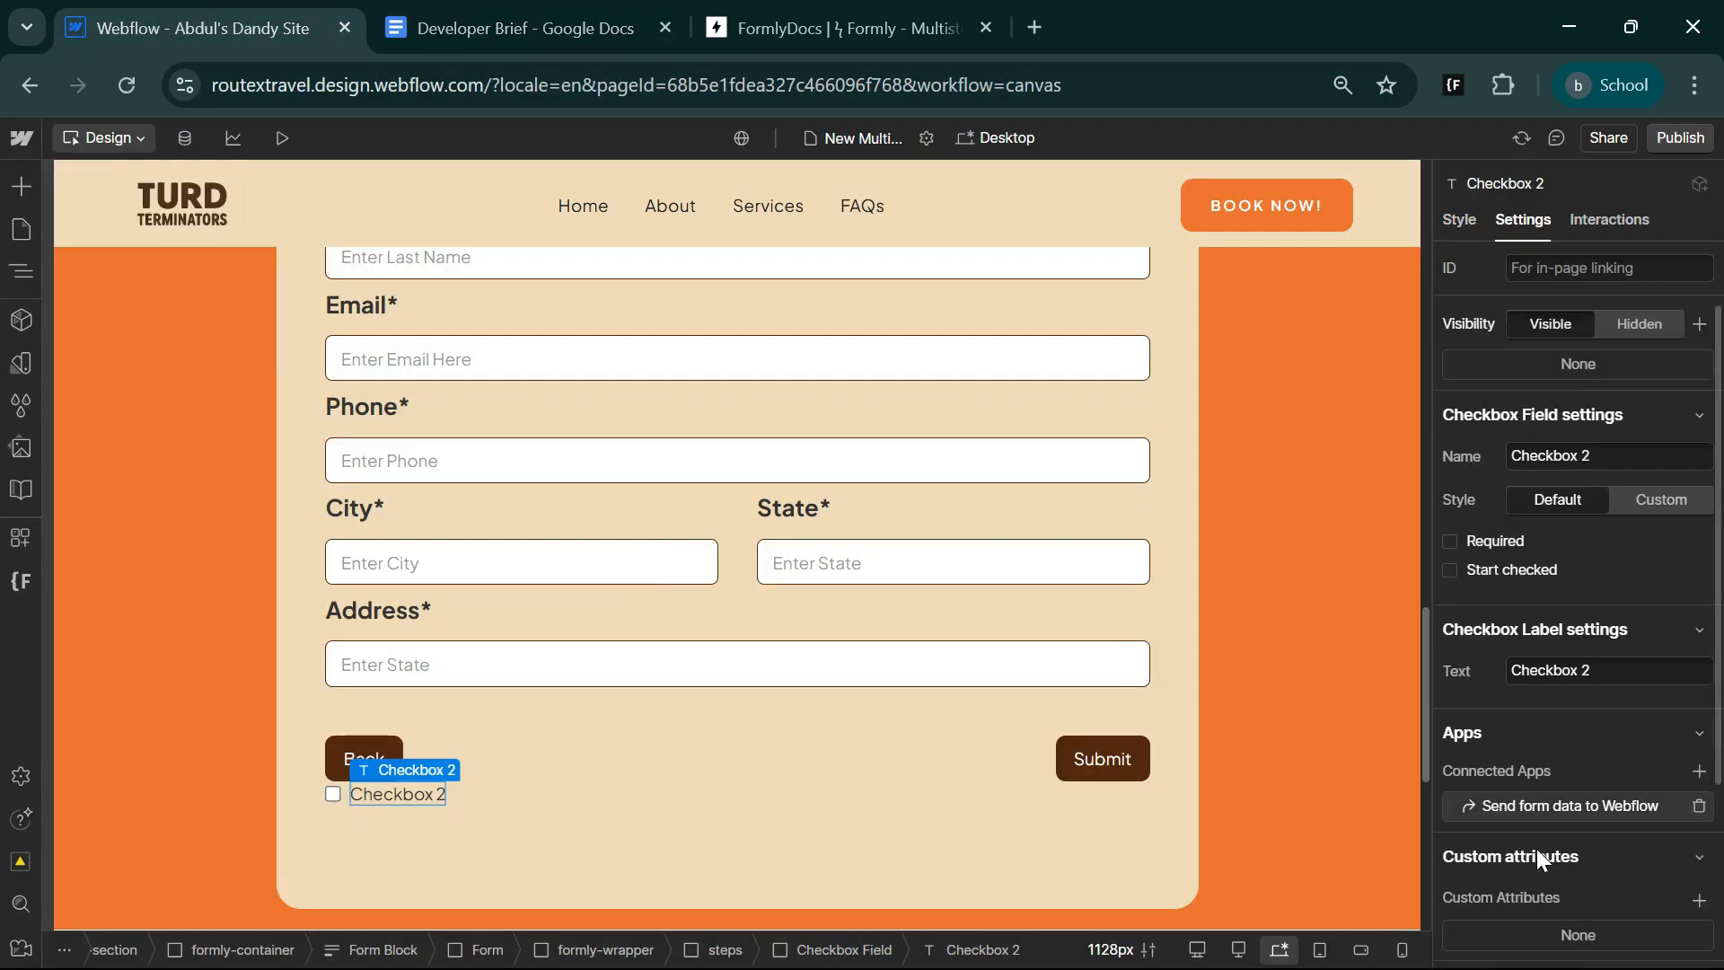
scroll(1561, 721, "up", 3)
left_click(1554, 707)
key("ctrl+a")
key("ctrl+v")
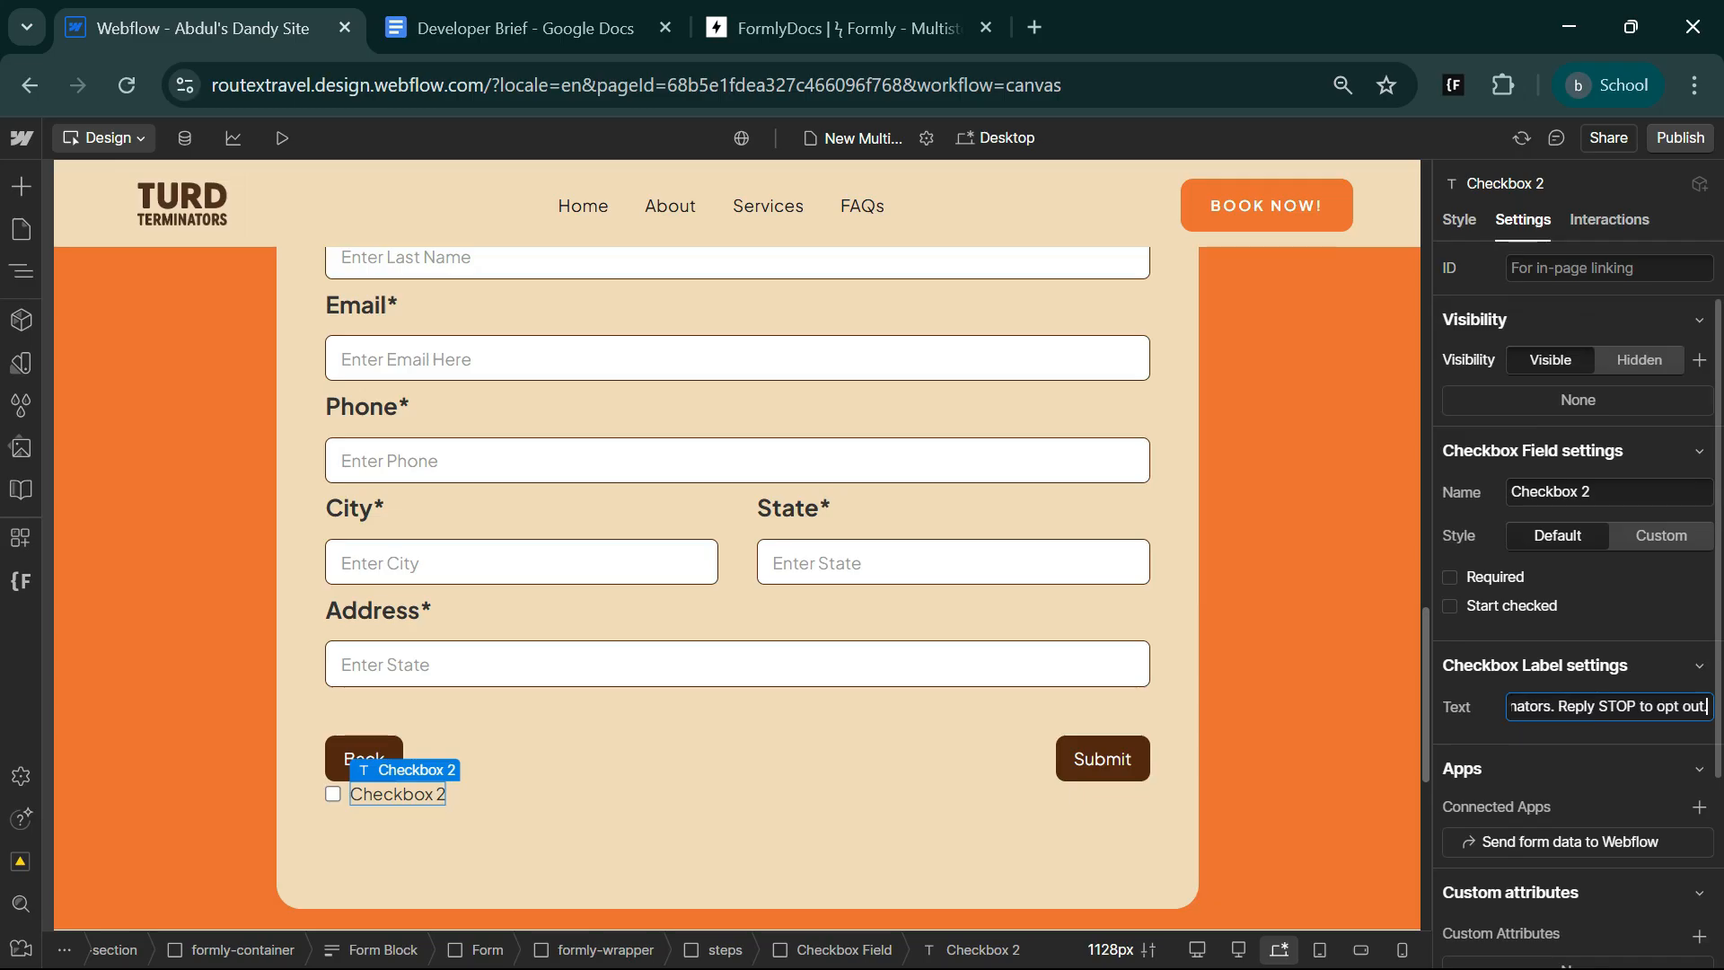
Move the SMS consent Checkbox Field above the btn-wrap block in the second steps block.
left_click(22, 278)
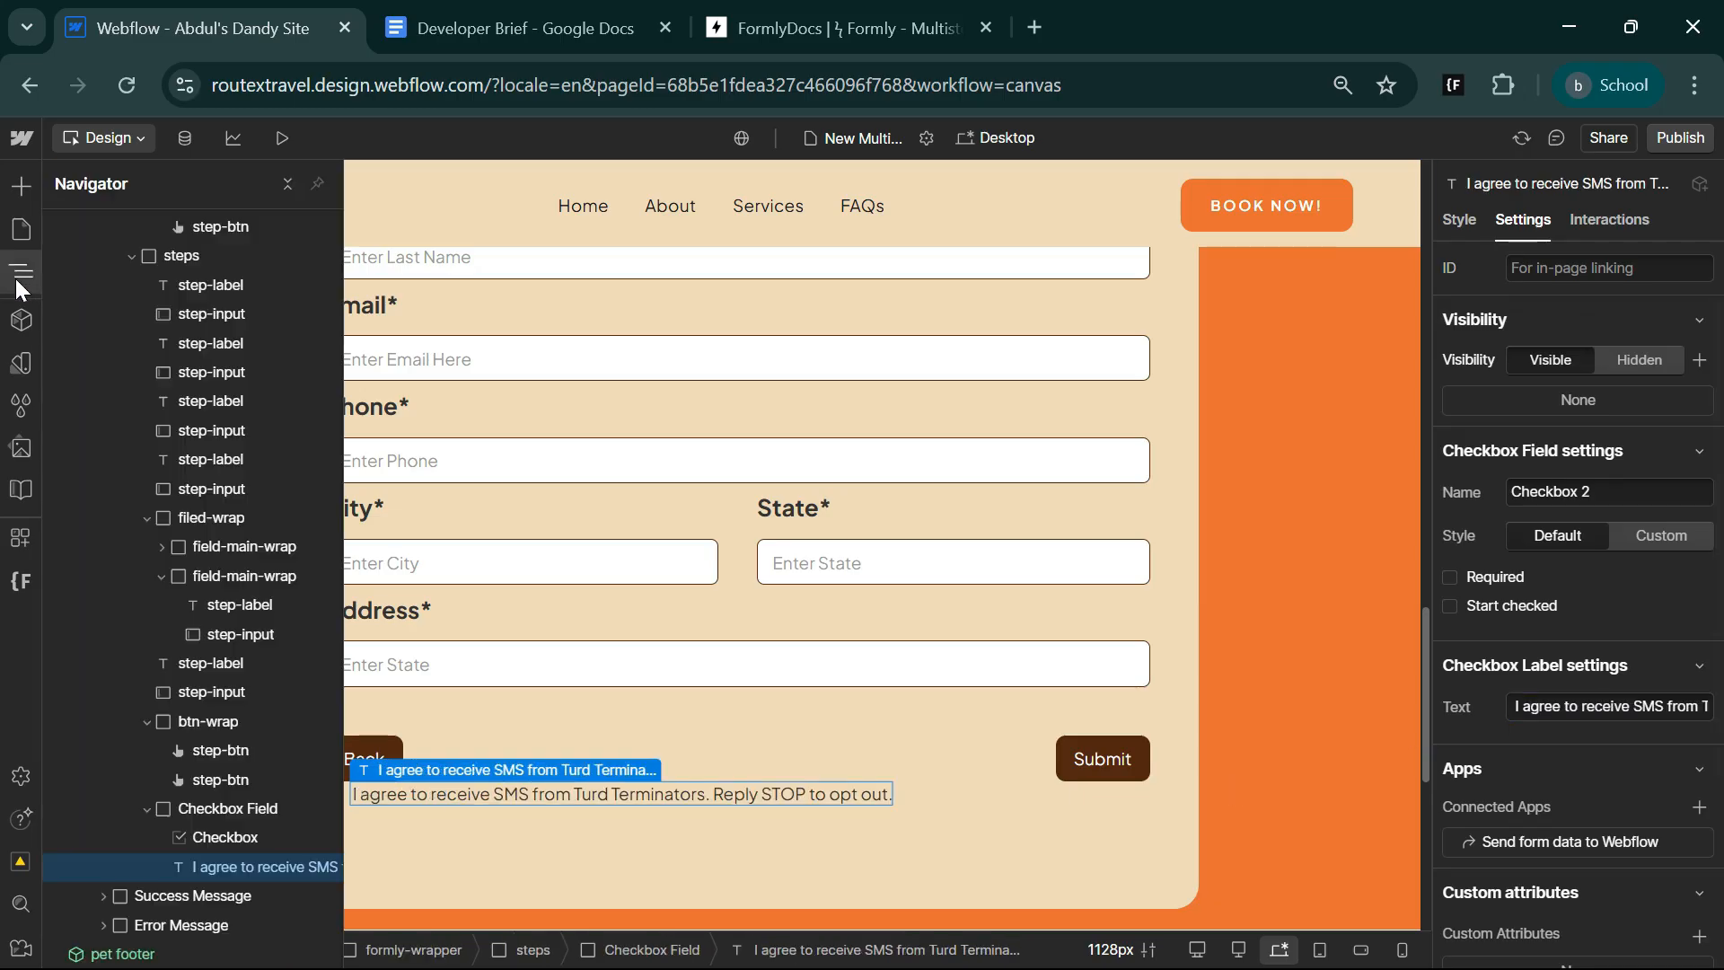
left_click(148, 810)
left_click_drag(149, 810, 186, 708)
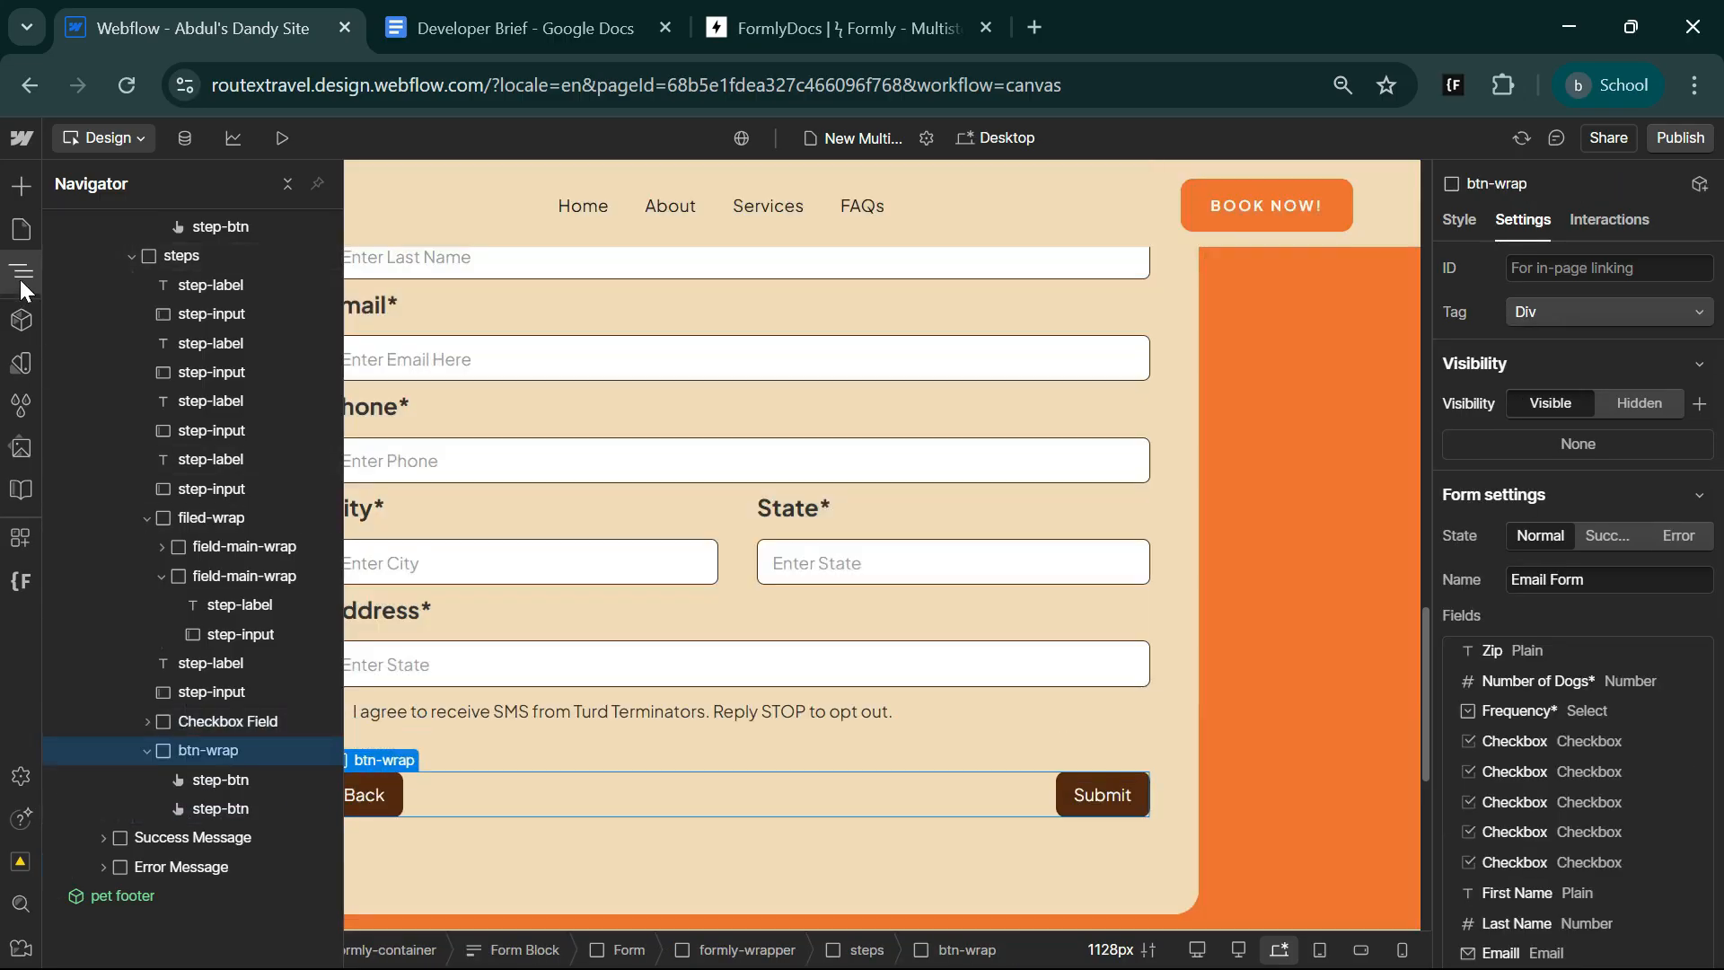
left_click(20, 274)
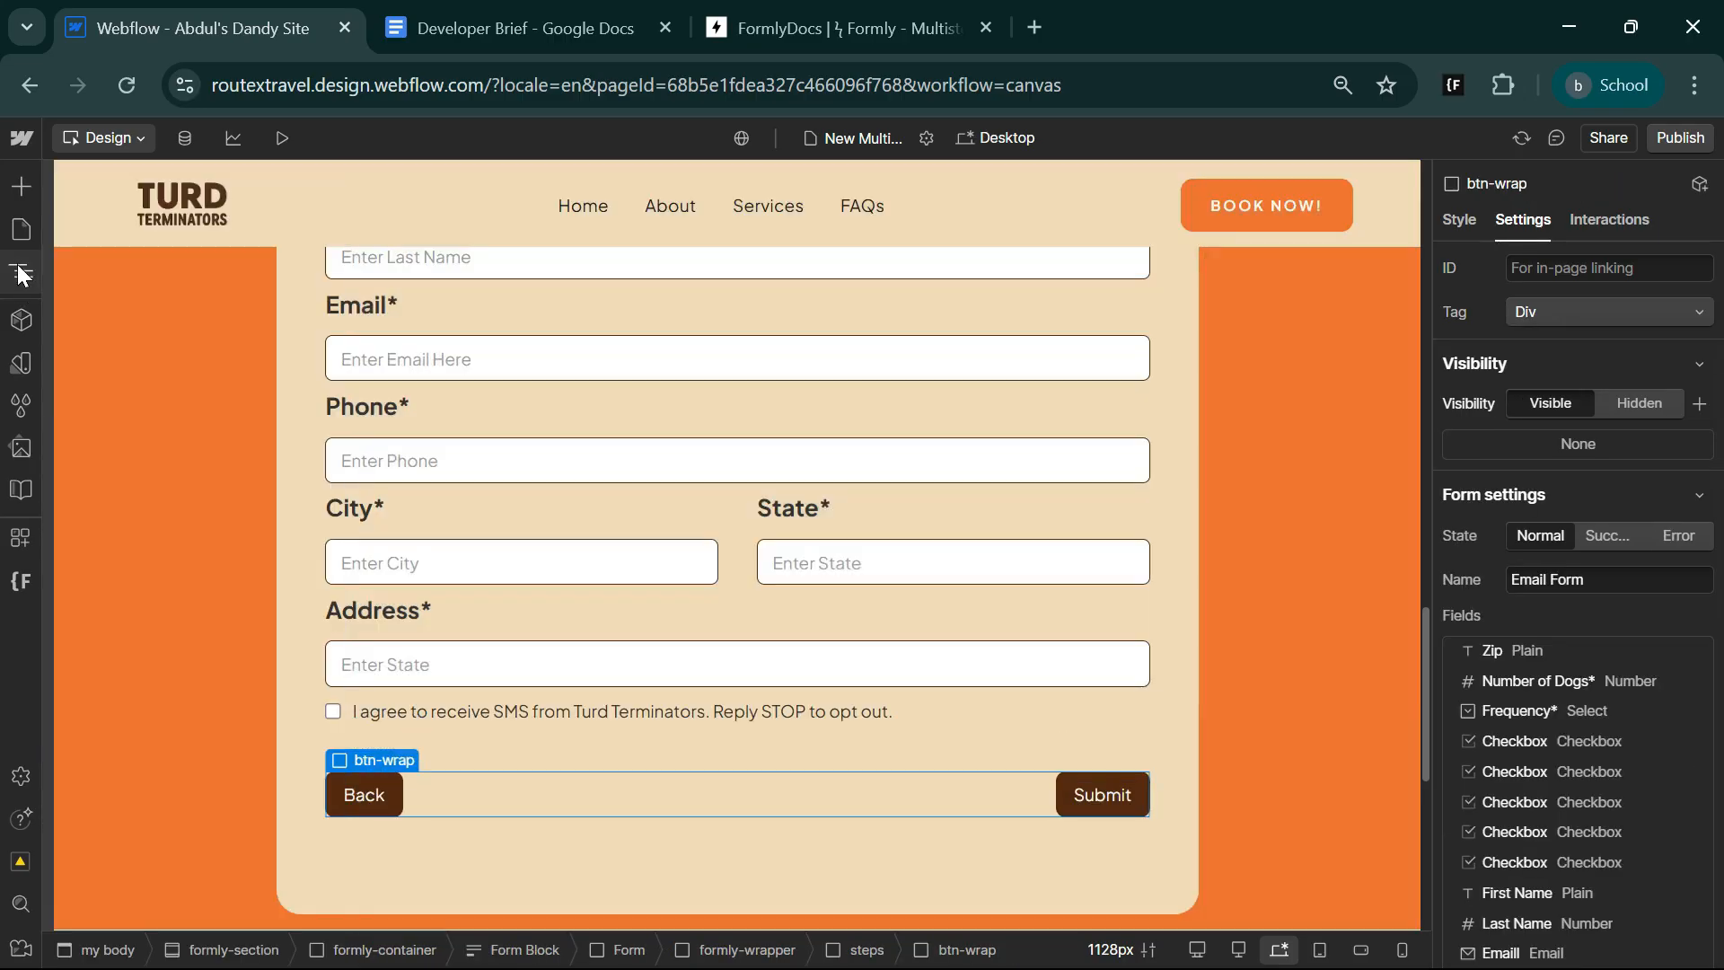
left_click(514, 709)
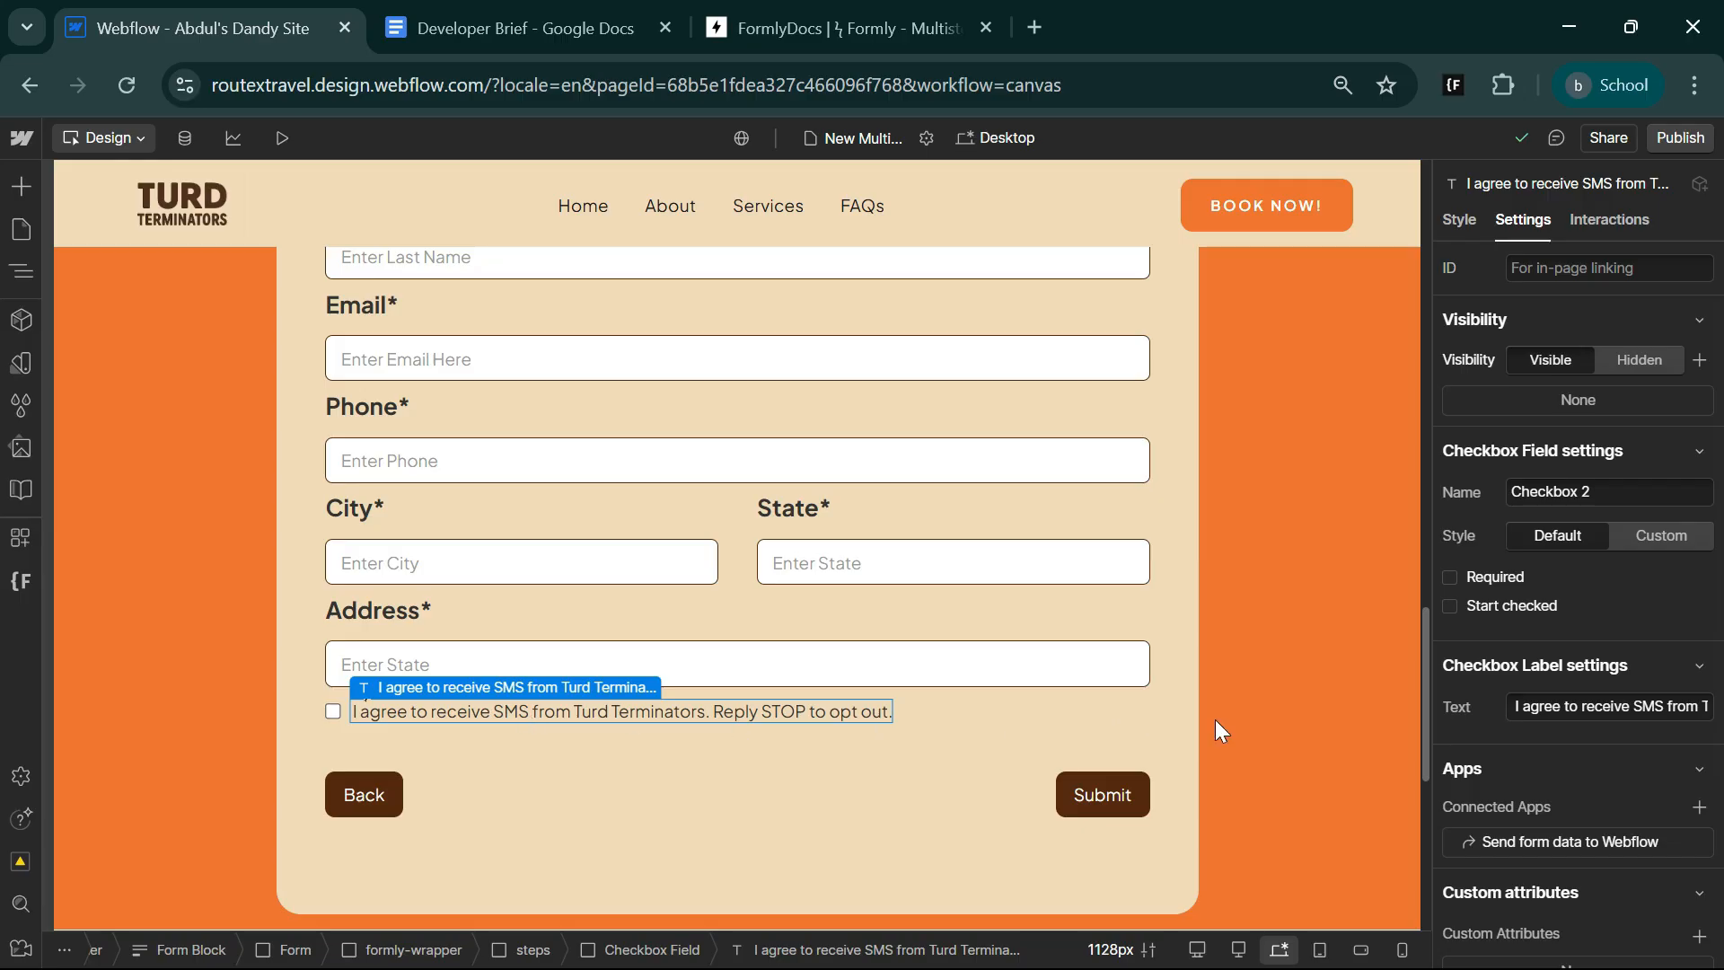
left_click(1255, 731)
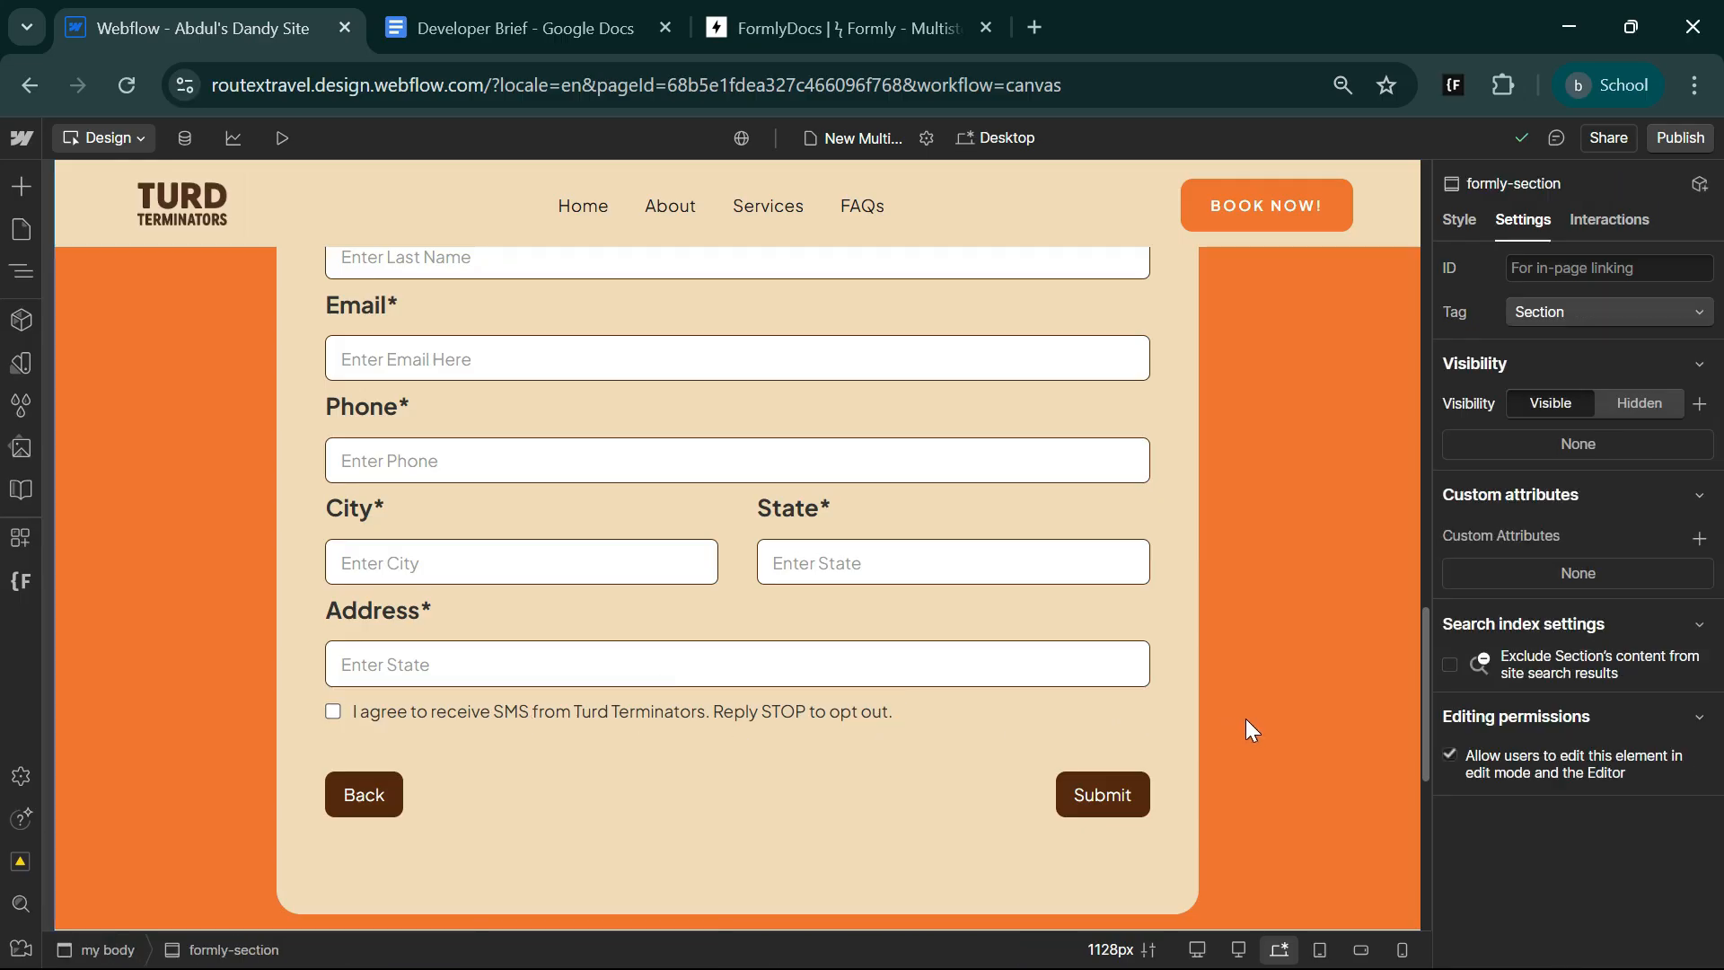
Review the form layout in the designer, then examine the first step on the published New Multi Step page.
scroll(854, 820, "up", 5)
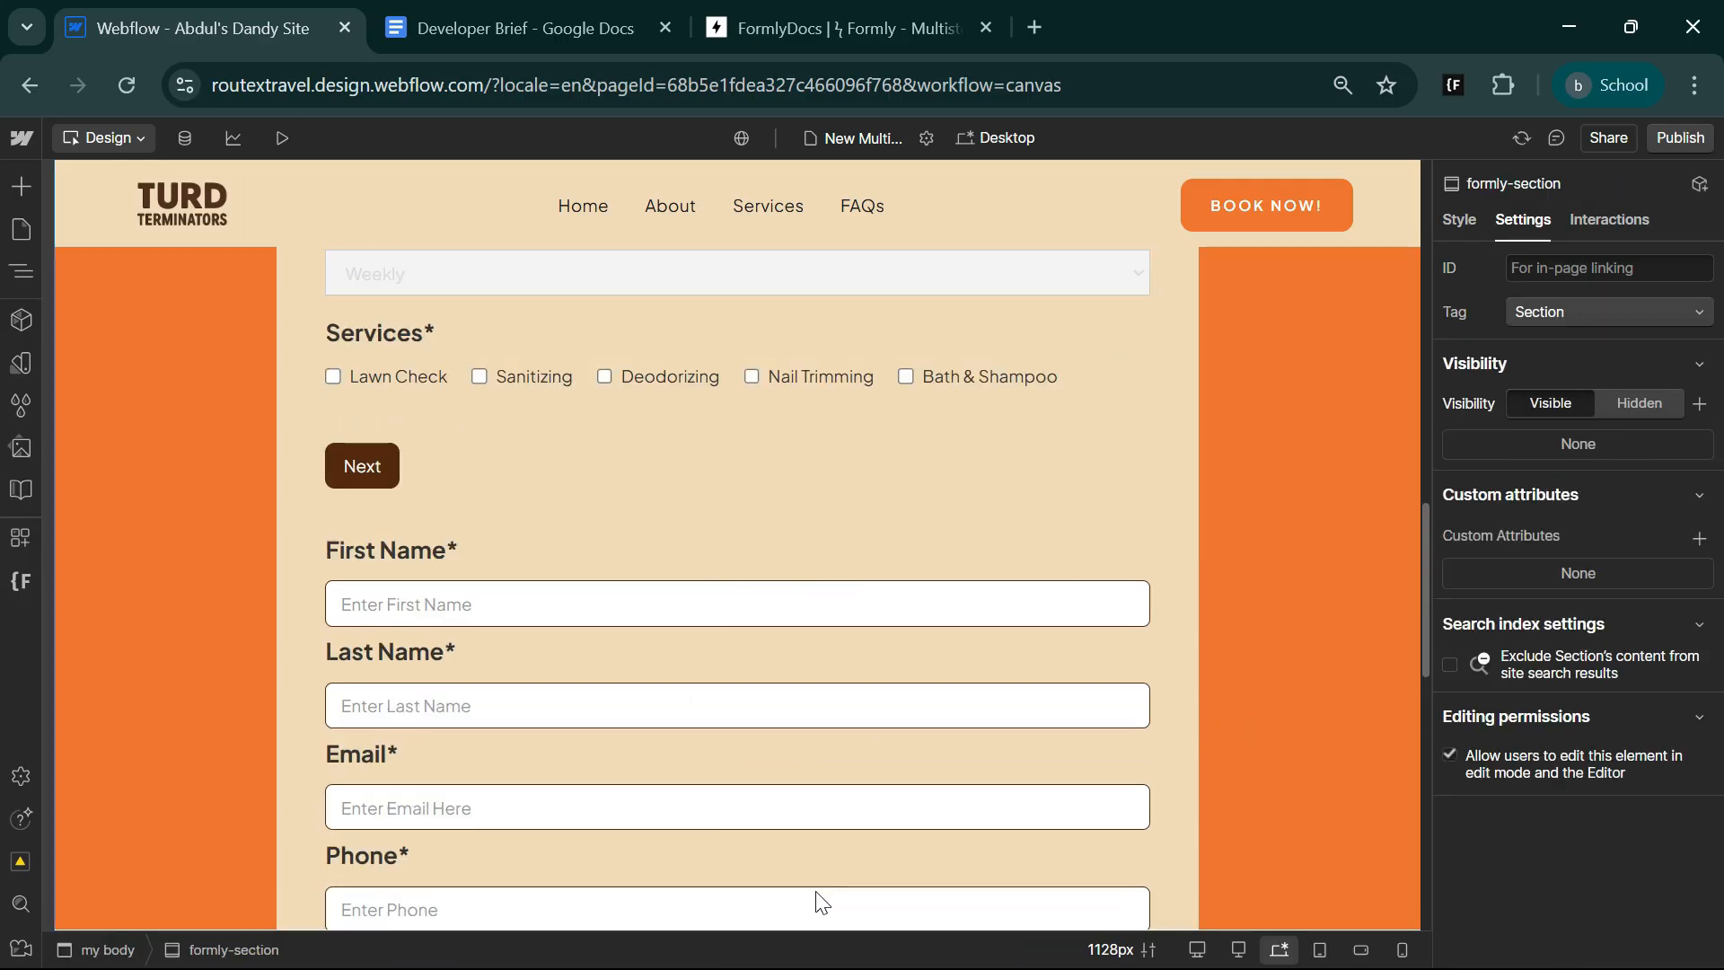
scroll(718, 891, "up", 7)
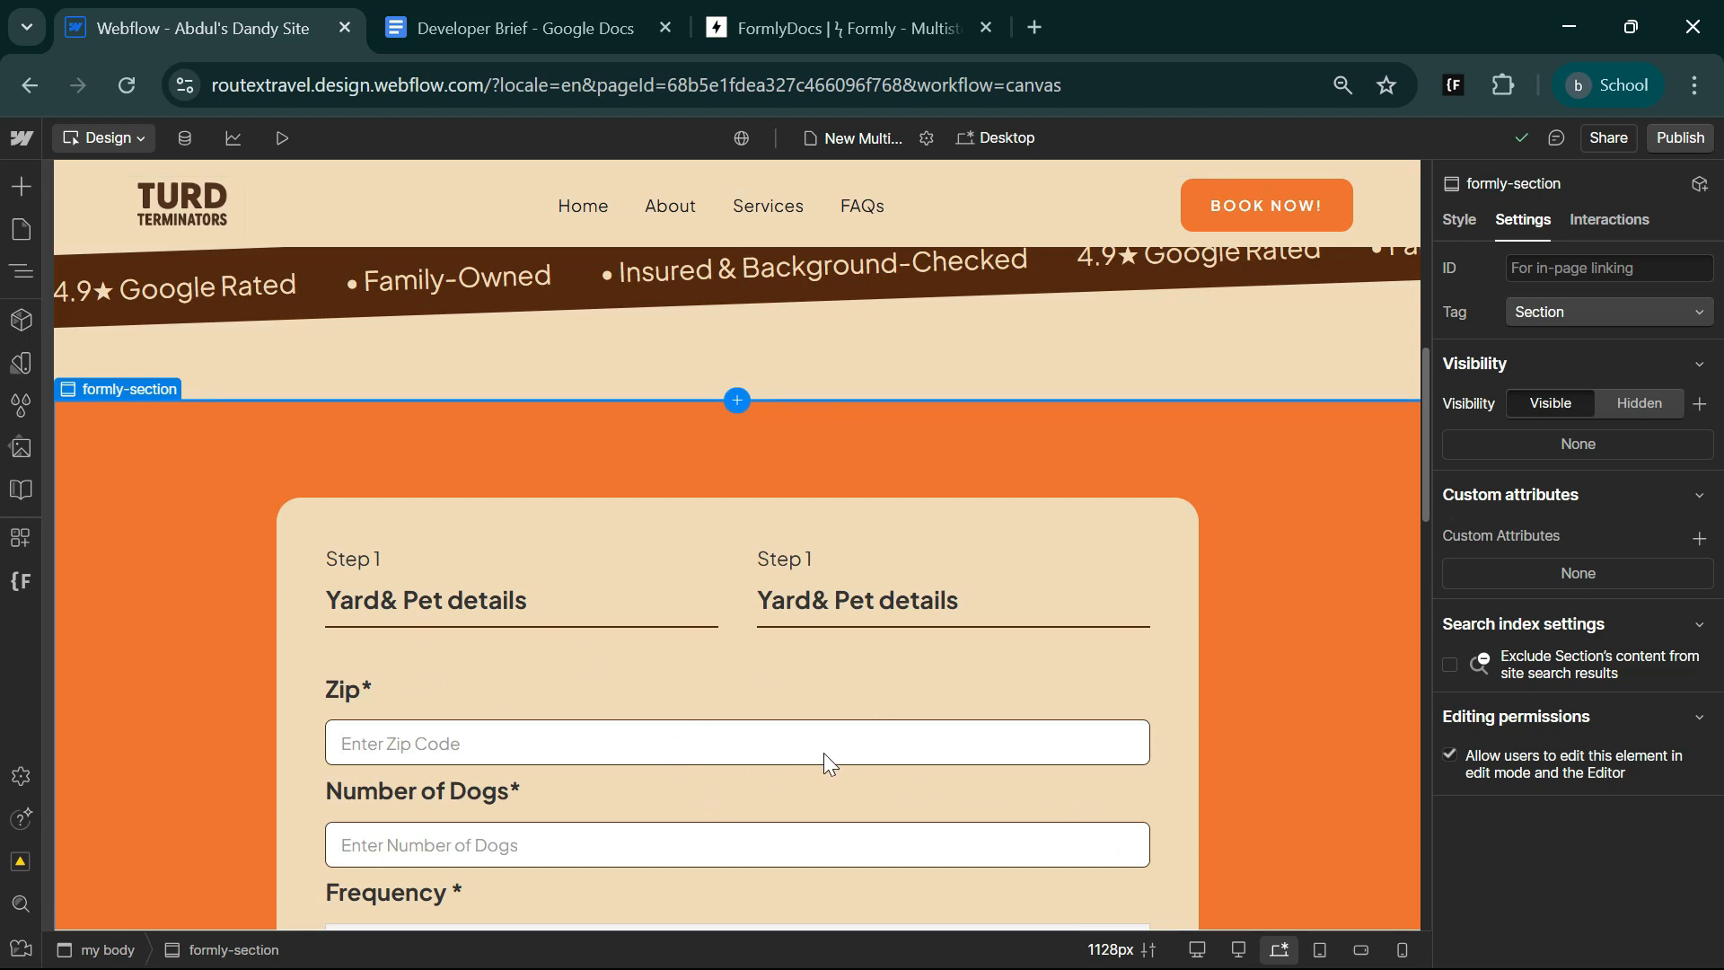
scroll(762, 723, "down", 3)
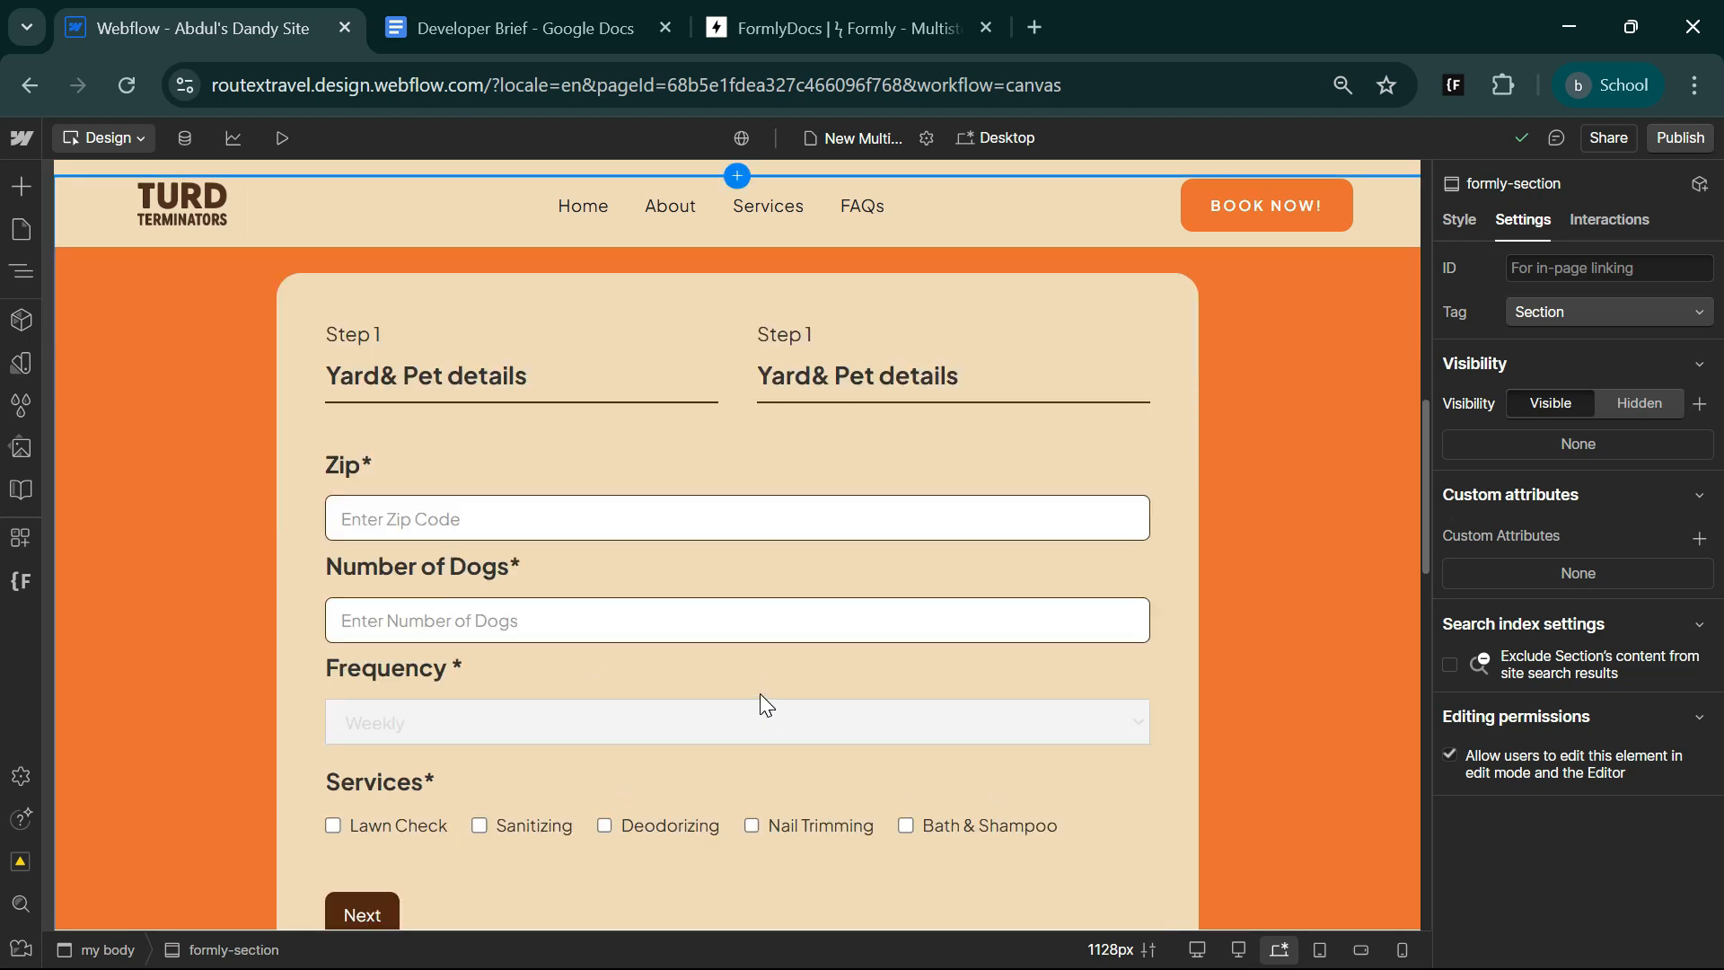
left_click(907, 13)
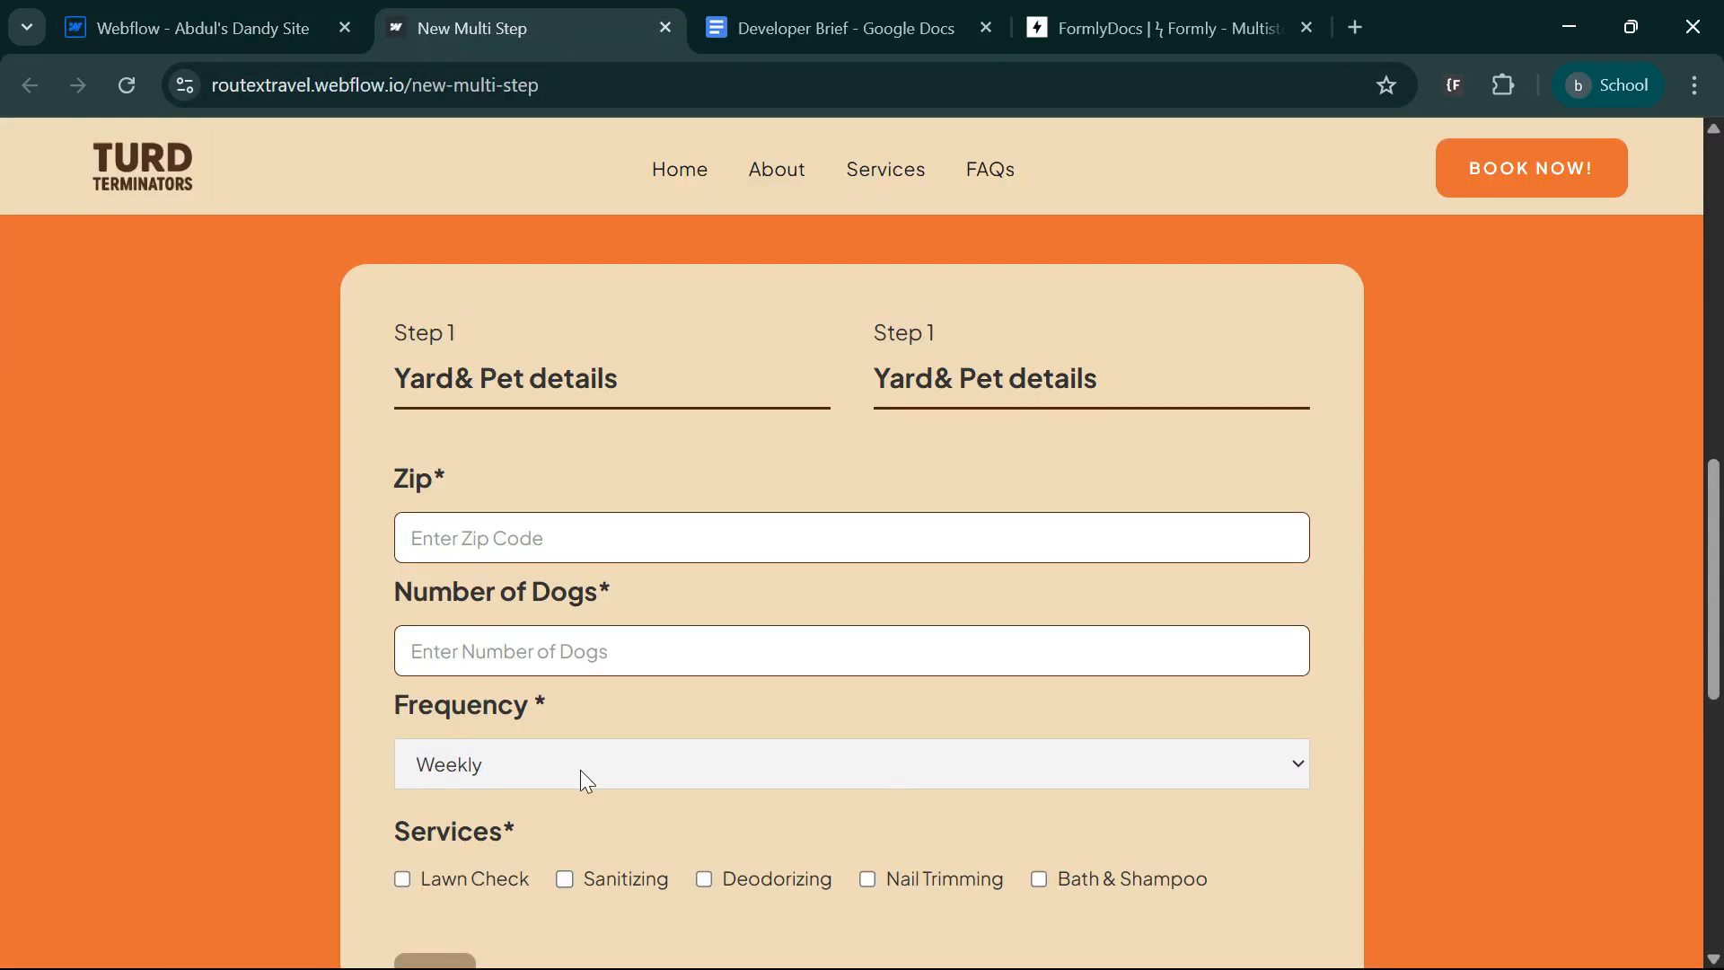
scroll(177, 583, "down", 2)
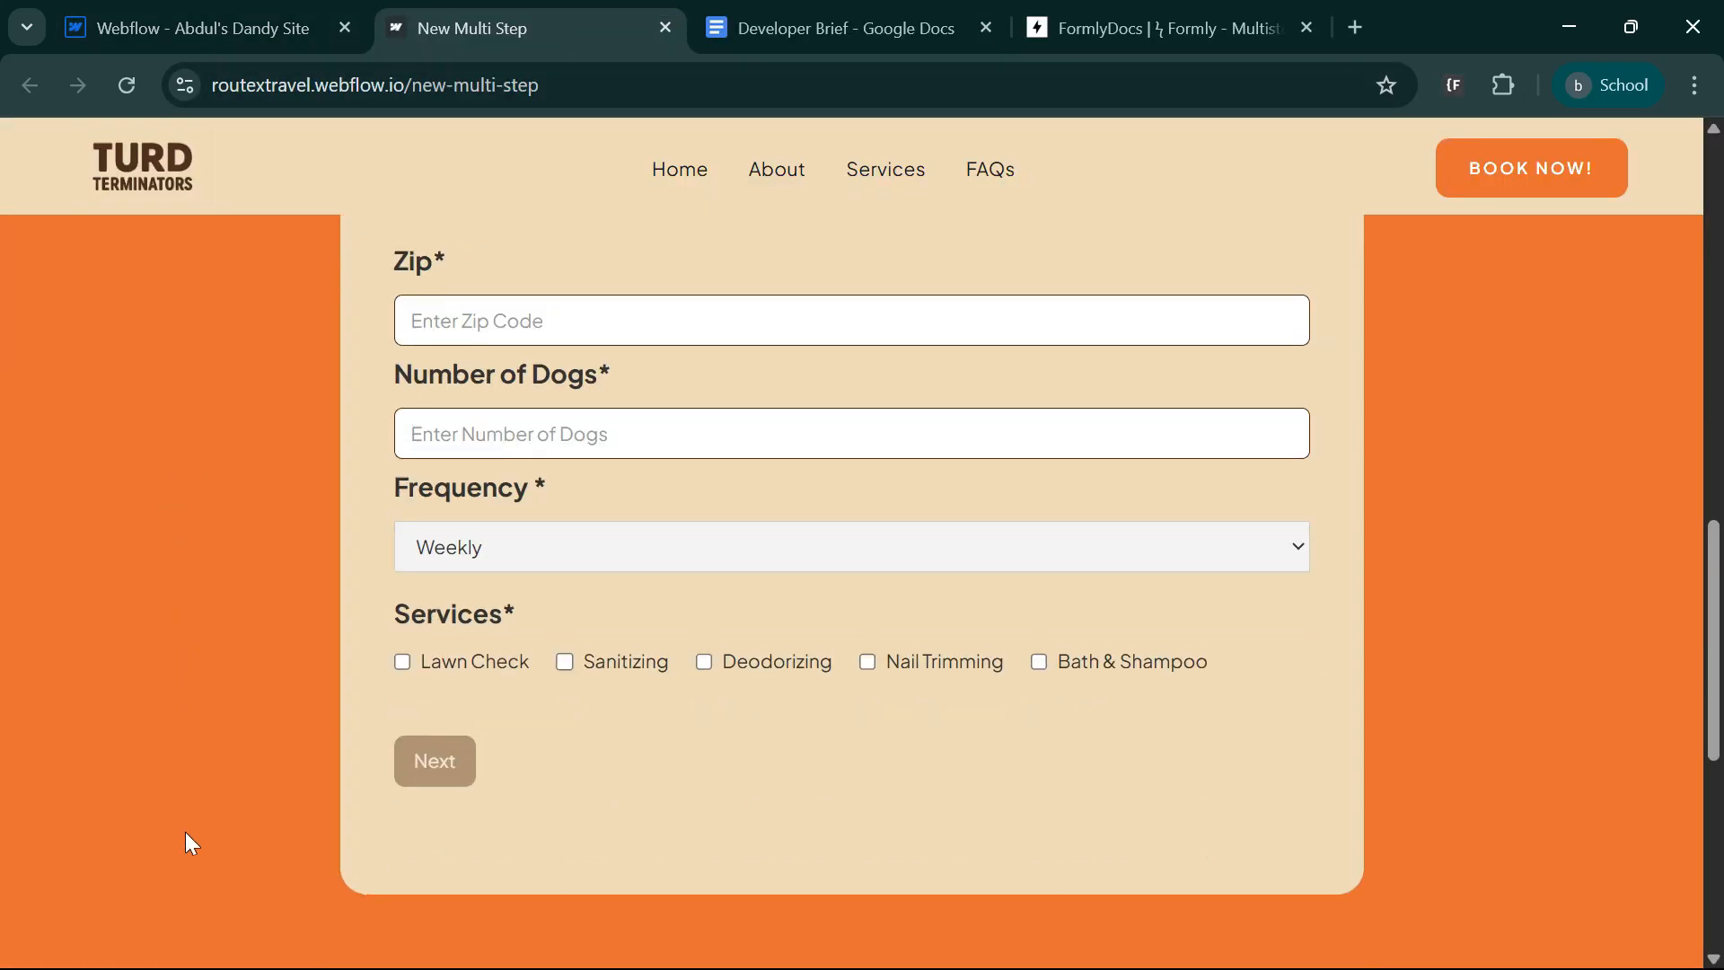
scroll(184, 610, "up", 5)
scroll(1478, 610, "down", 5)
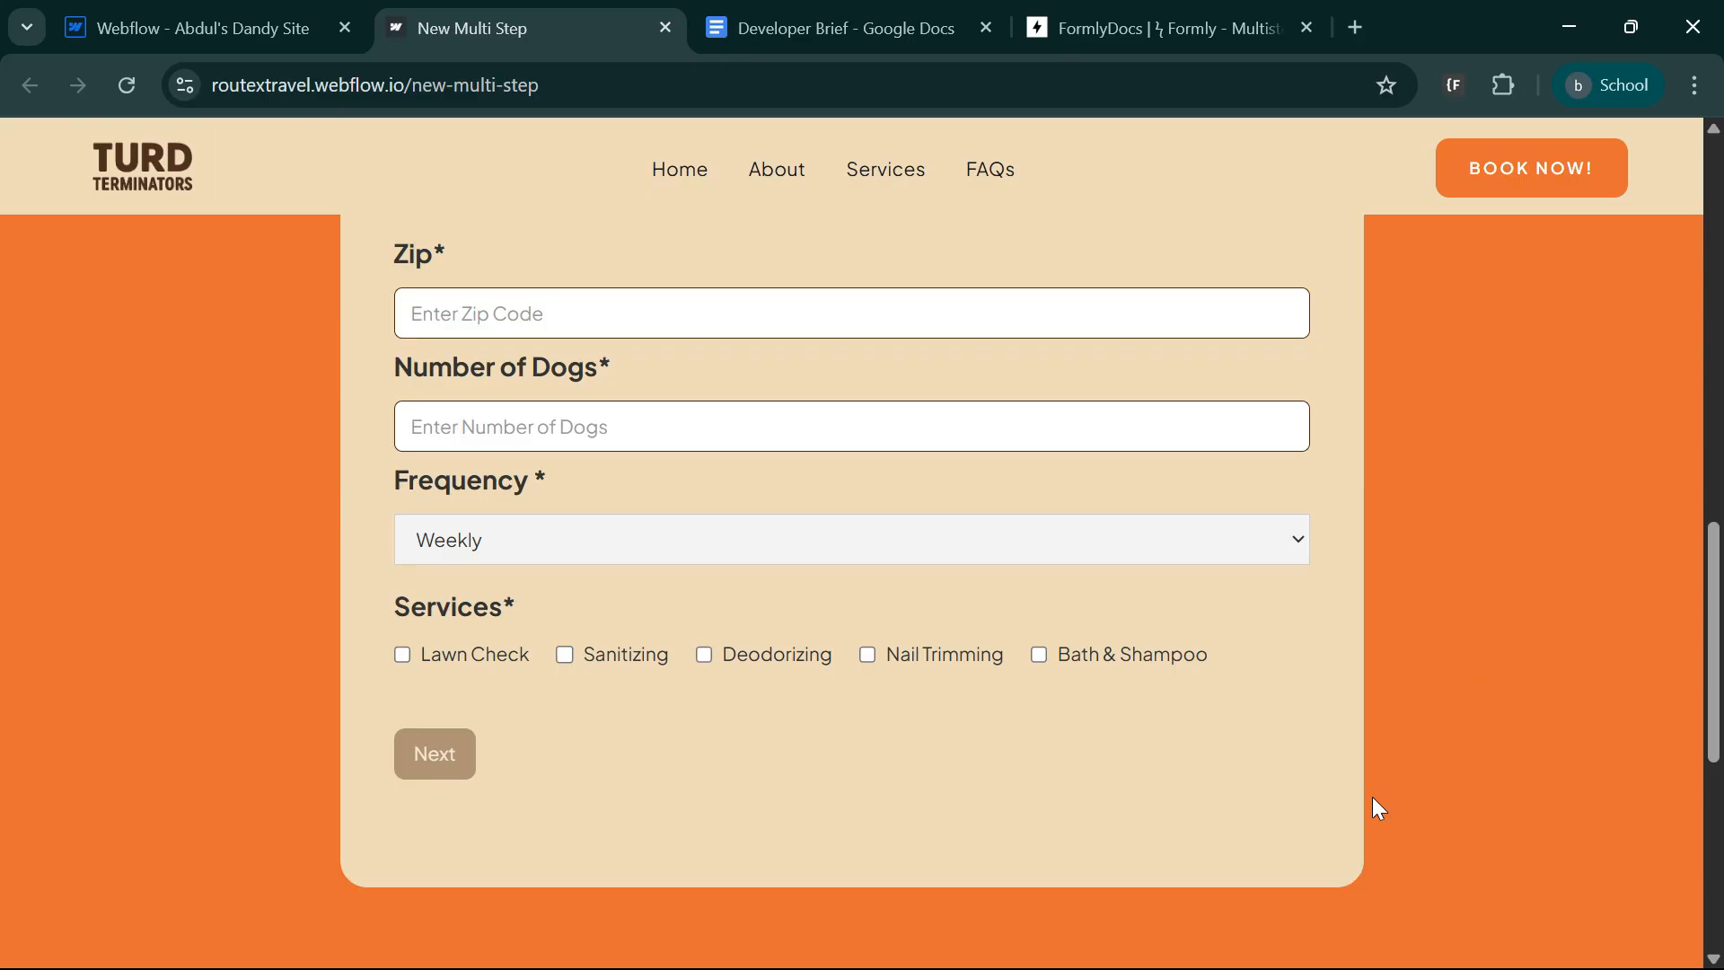
scroll(646, 835, "down", 3)
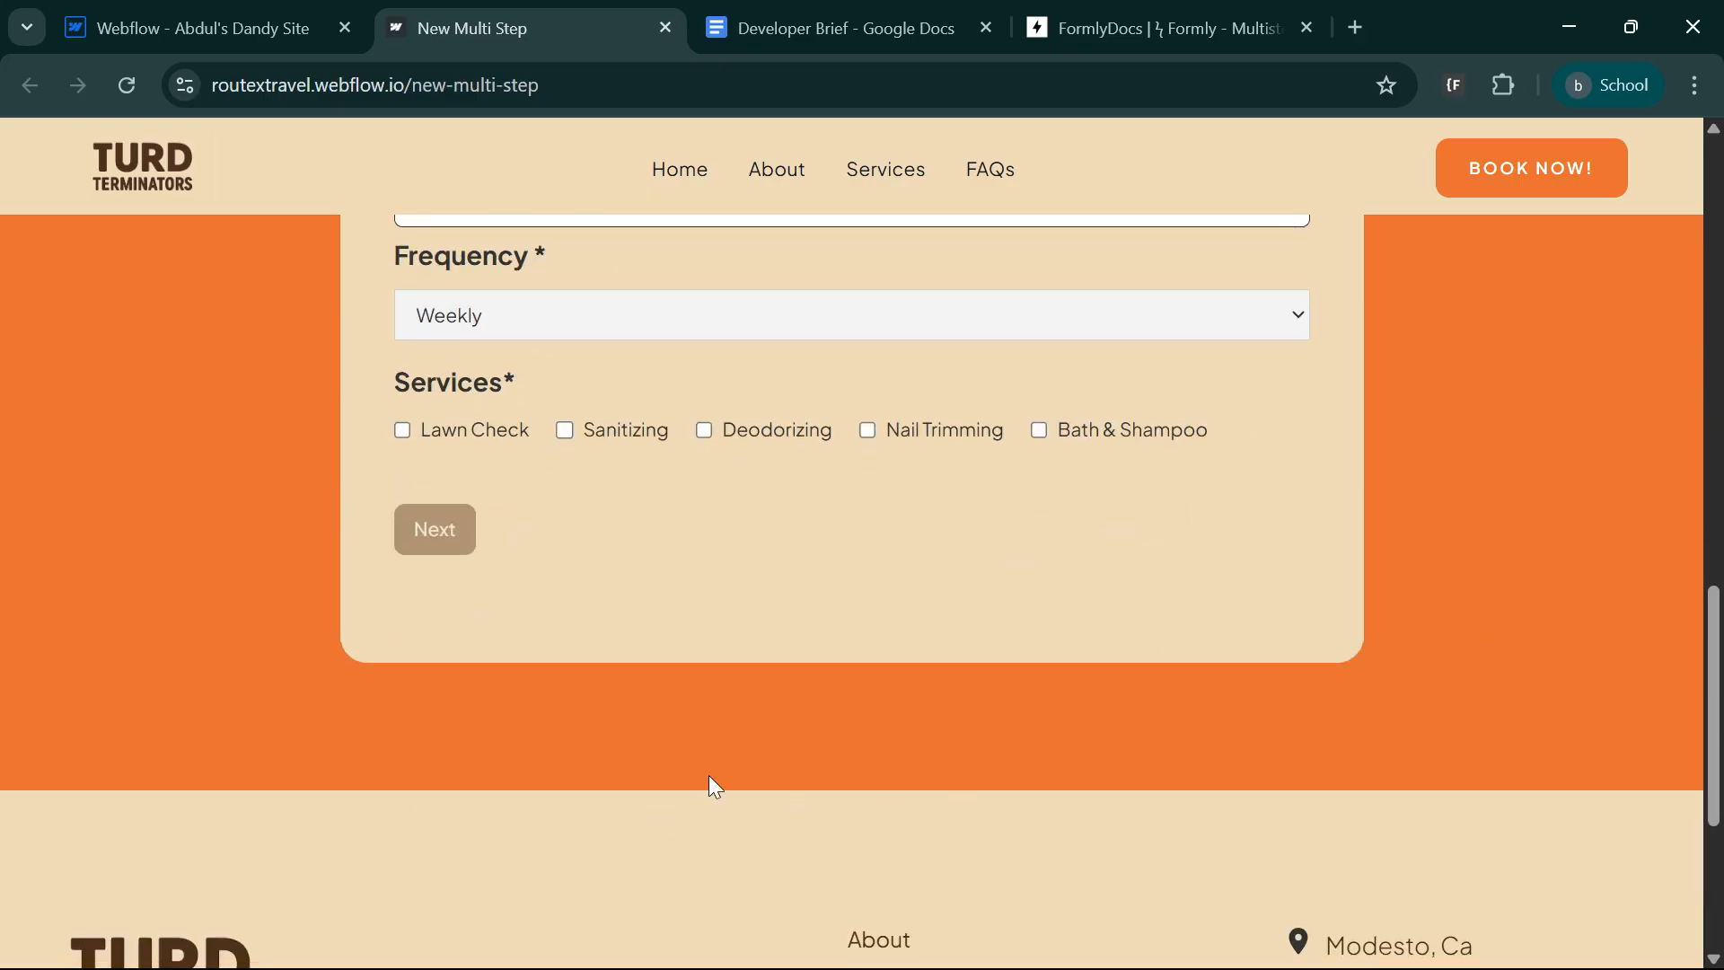
scroll(1332, 769, "up", 5)
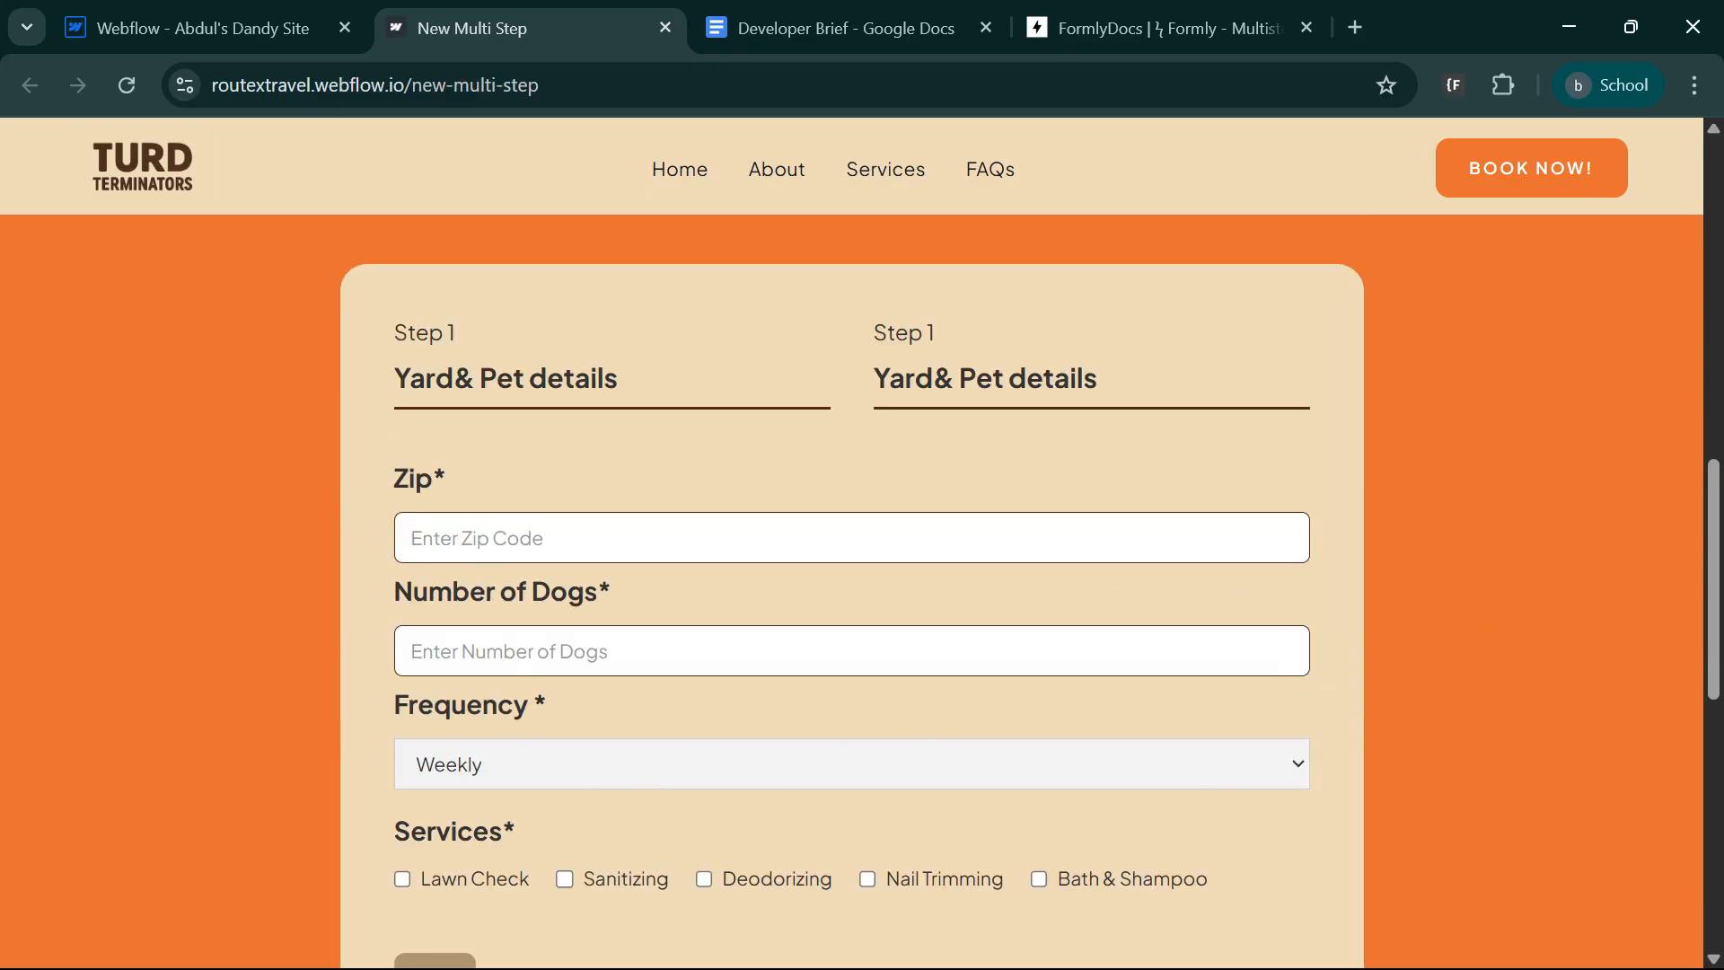
Fill in a test zip code and set Number of Dogs to 3433 on the published form.
left_click(503, 539)
type("34234")
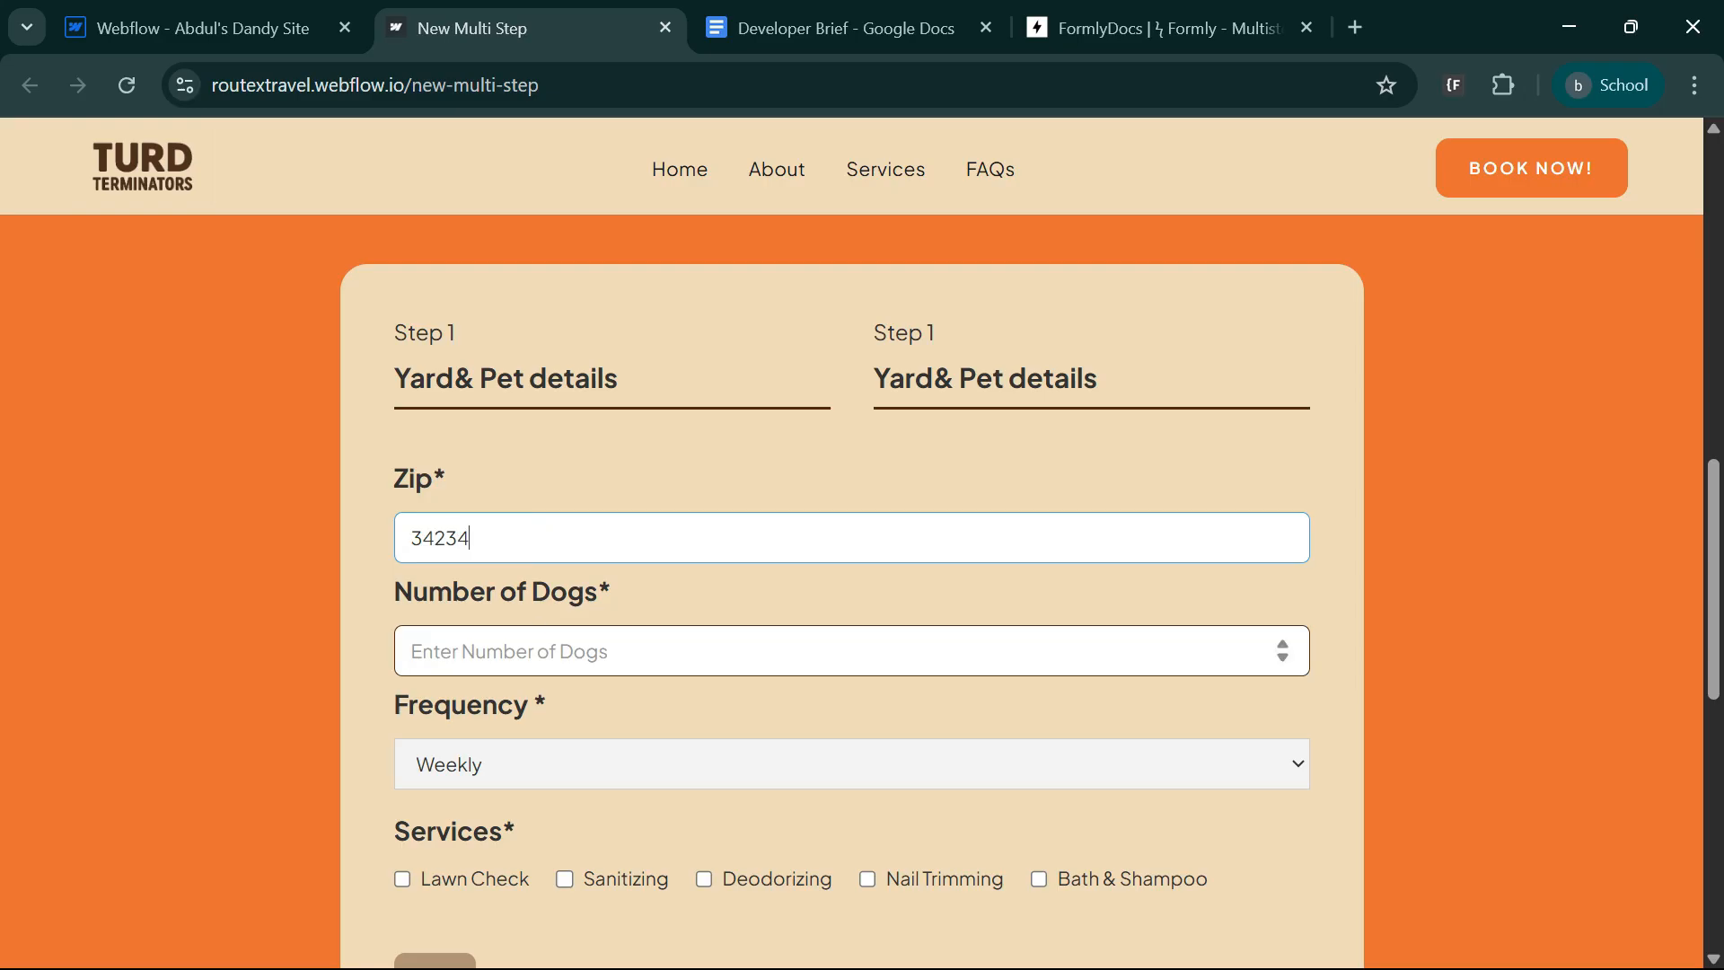
left_click(521, 651)
type("3434")
scroll(539, 656, "down", 3)
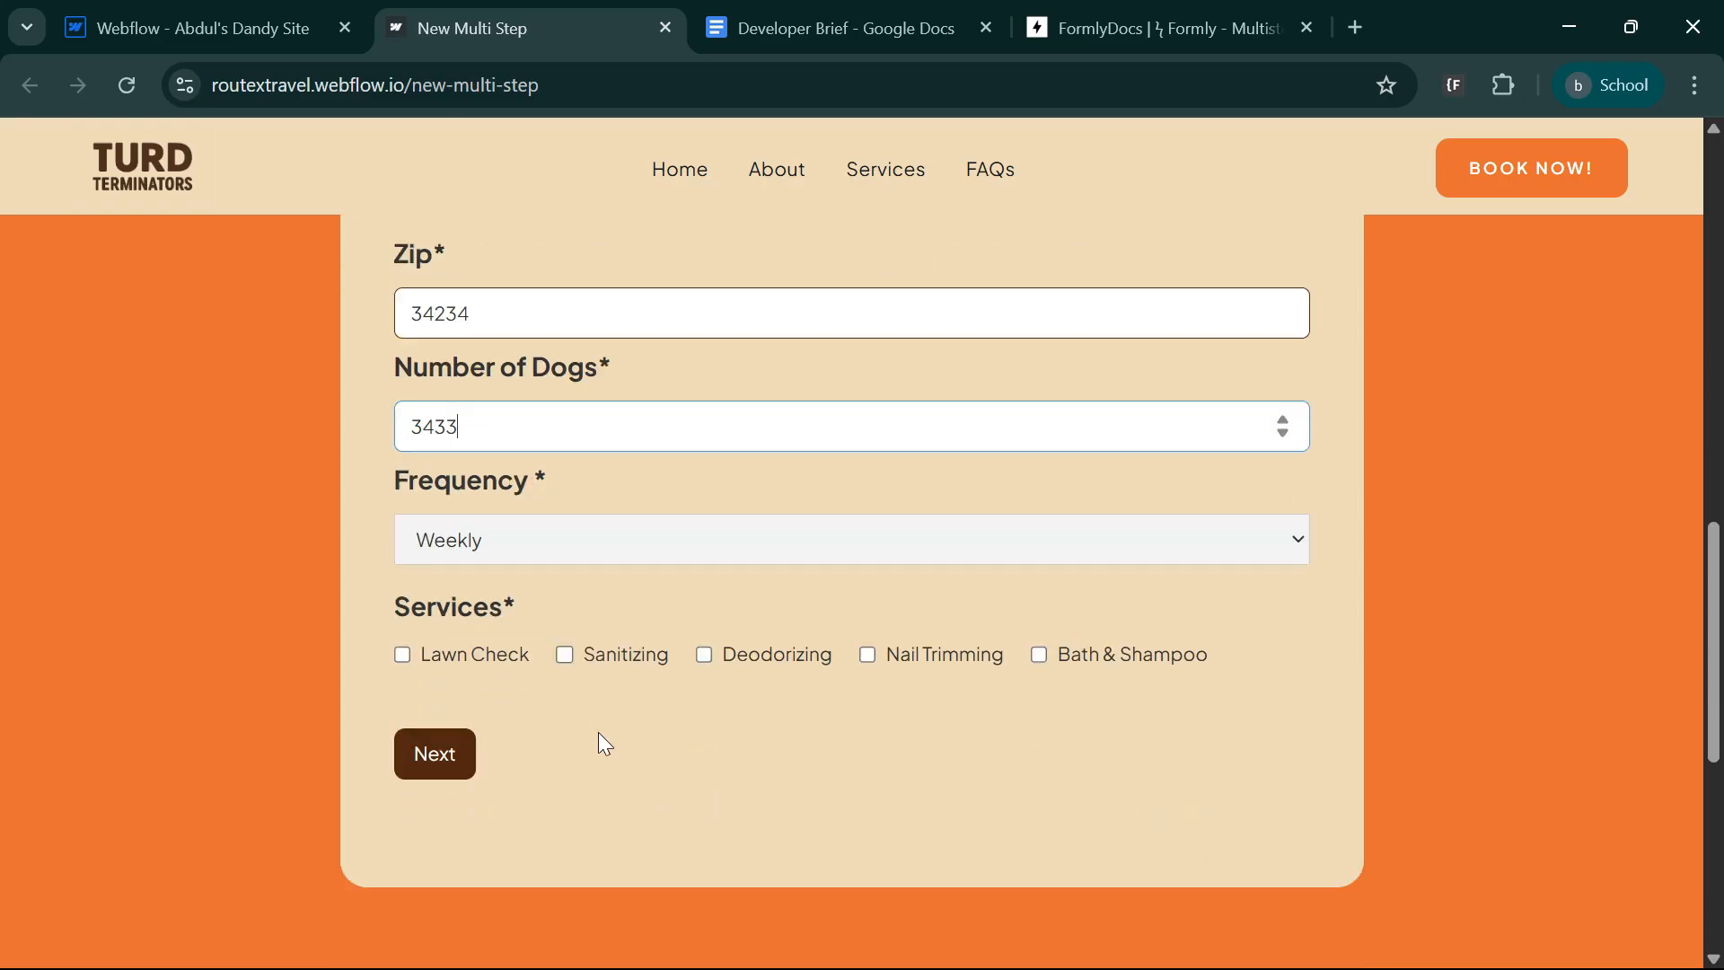
Choose Bi-Weekly frequency with the Sanitizing and Nail Trimming services, and advance to the second form step.
left_click(559, 543)
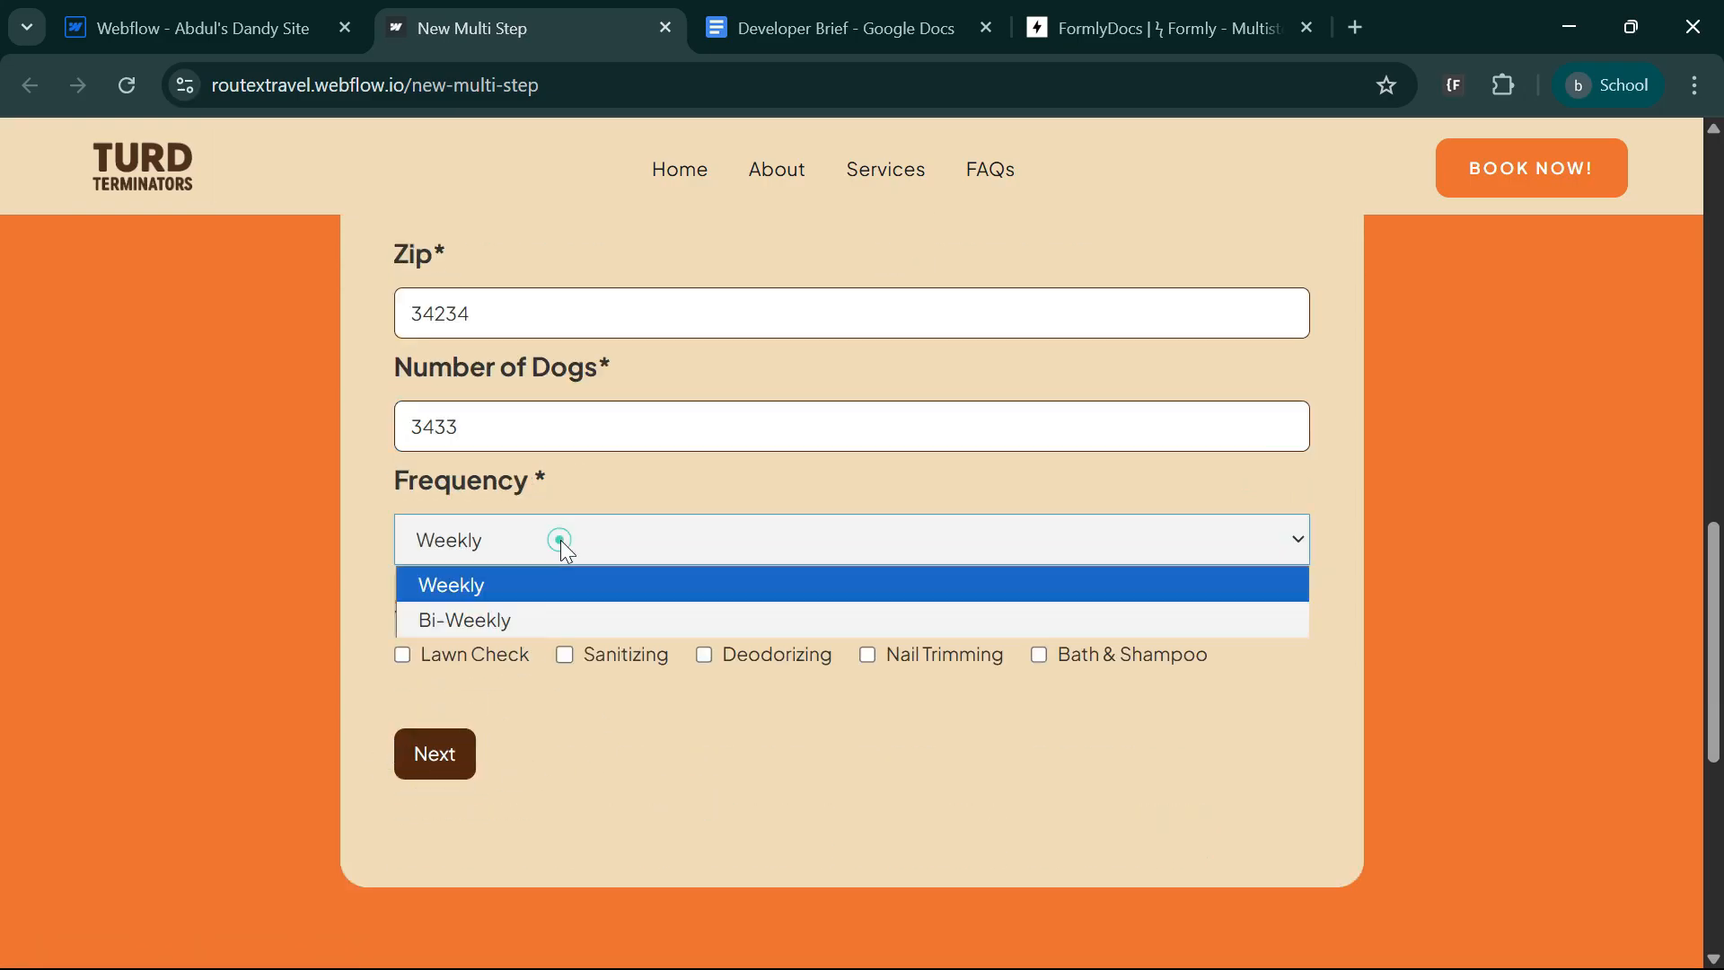
left_click(563, 618)
left_click(612, 664)
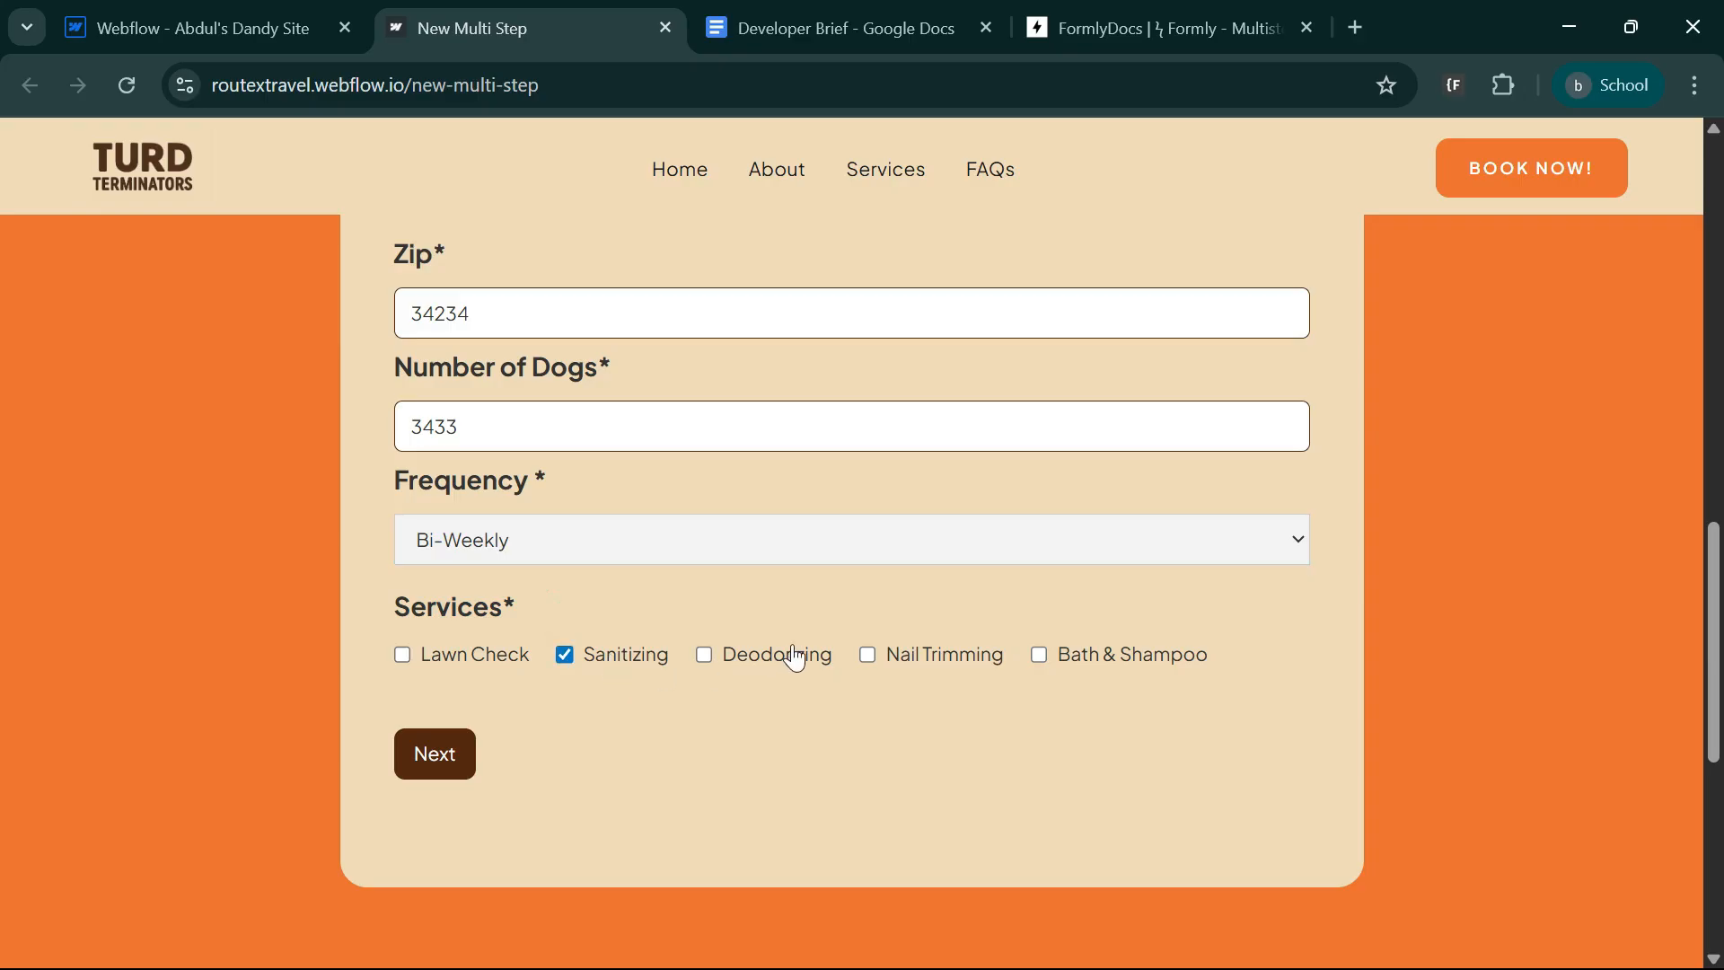
left_click(966, 667)
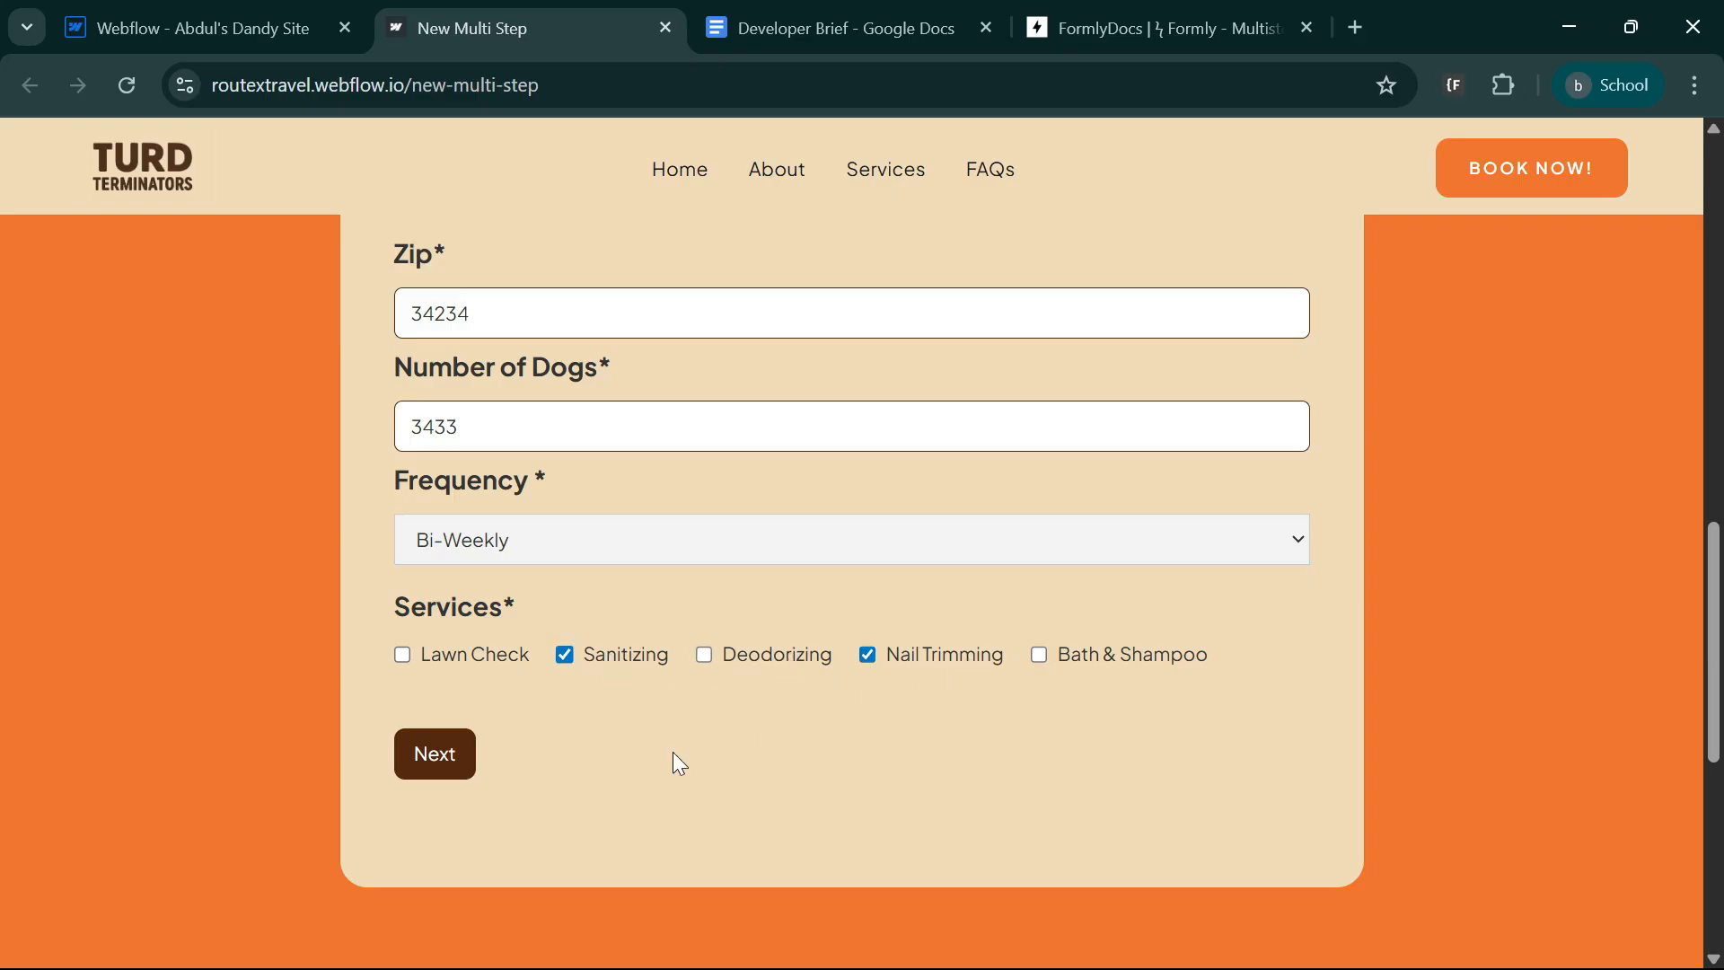
left_click(435, 754)
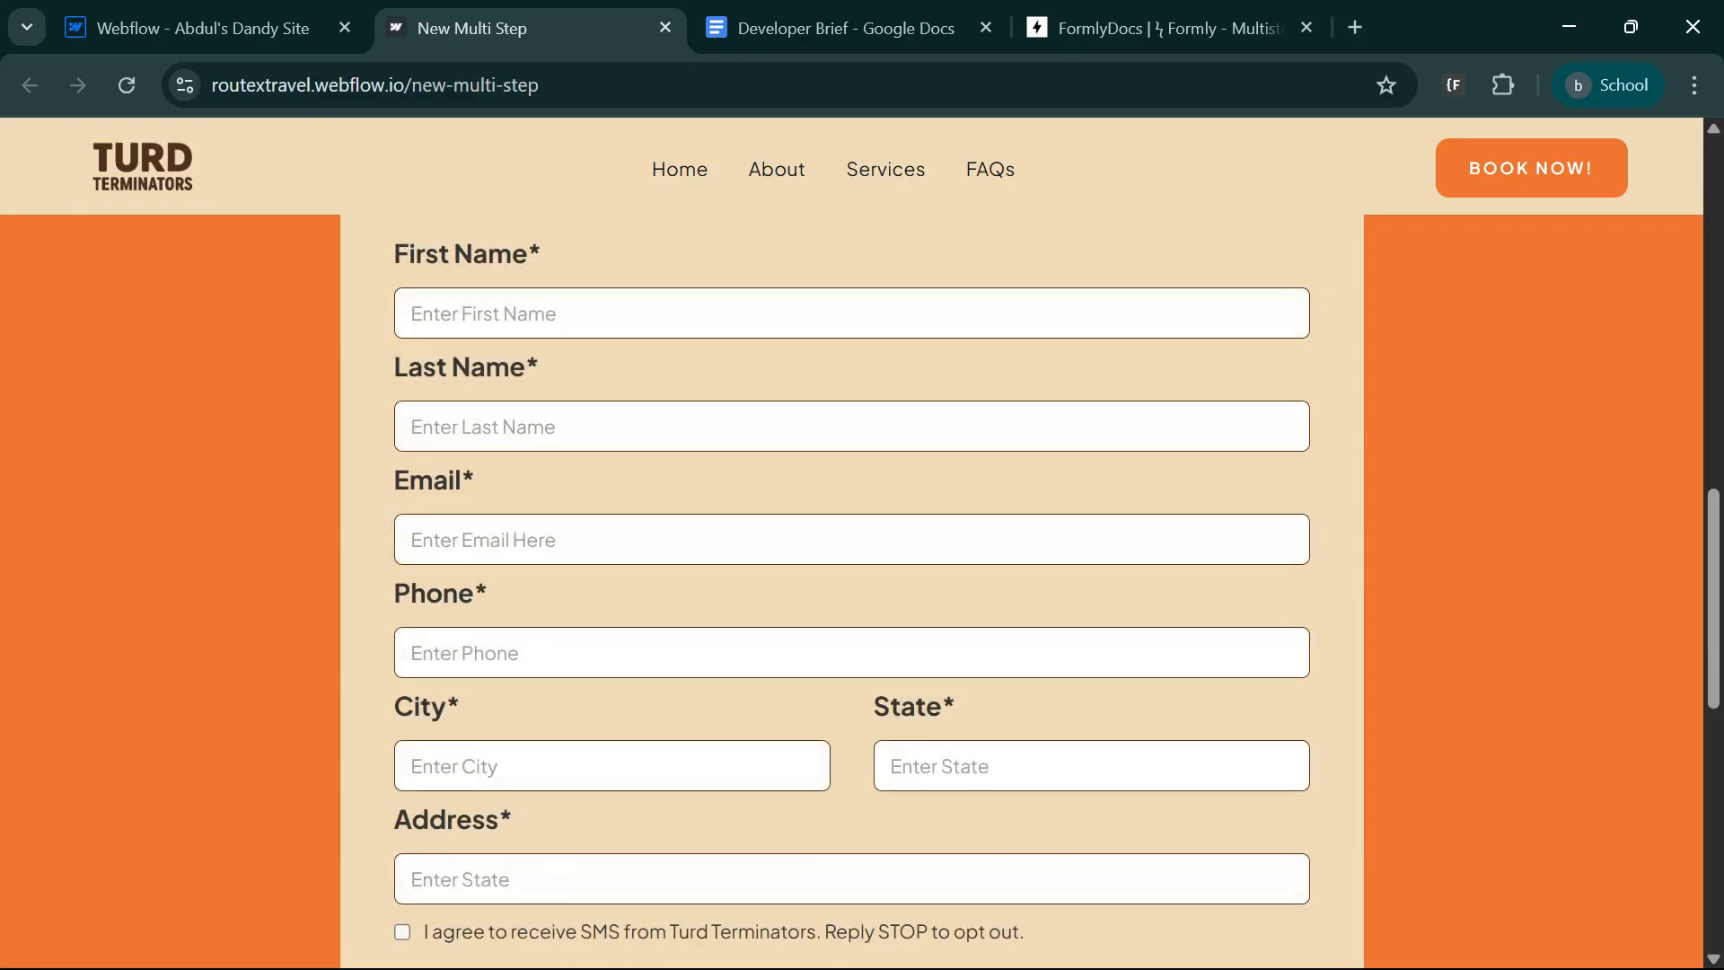
Inspect the second form step and try to submit it with its fields empty.
scroll(566, 839, "up", 3)
scroll(1186, 490, "down", 3)
scroll(1110, 799, "up", 3)
scroll(573, 608, "down", 3)
scroll(635, 528, "down", 6)
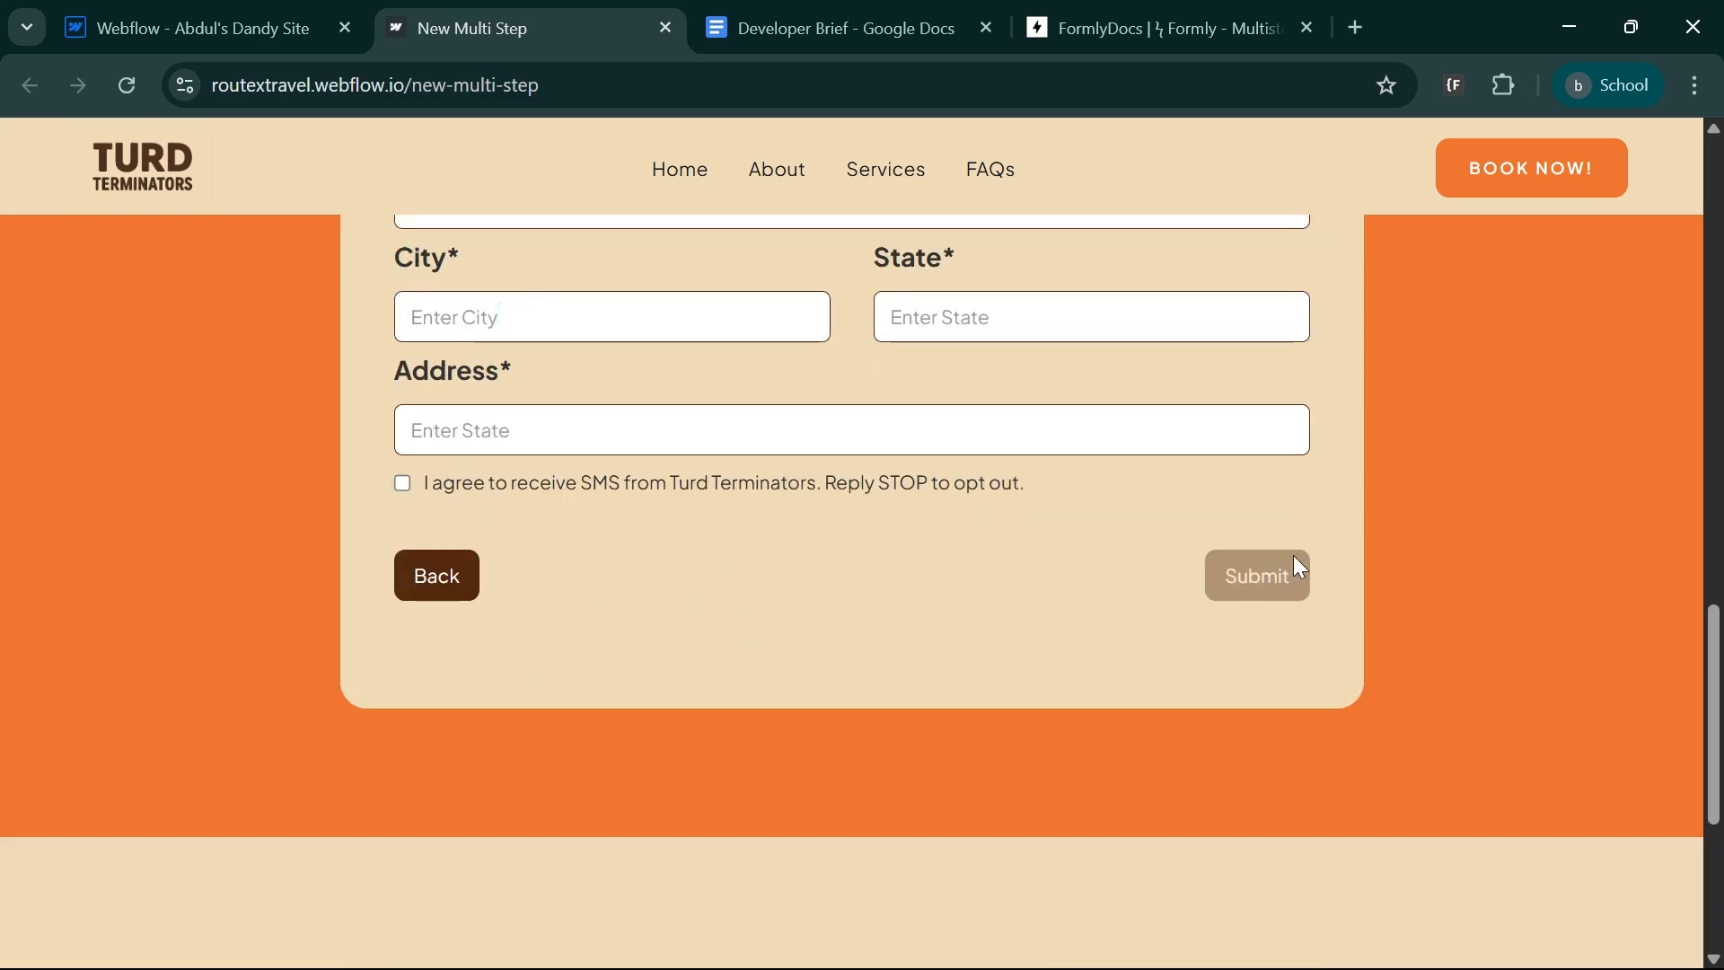
left_click(1237, 593)
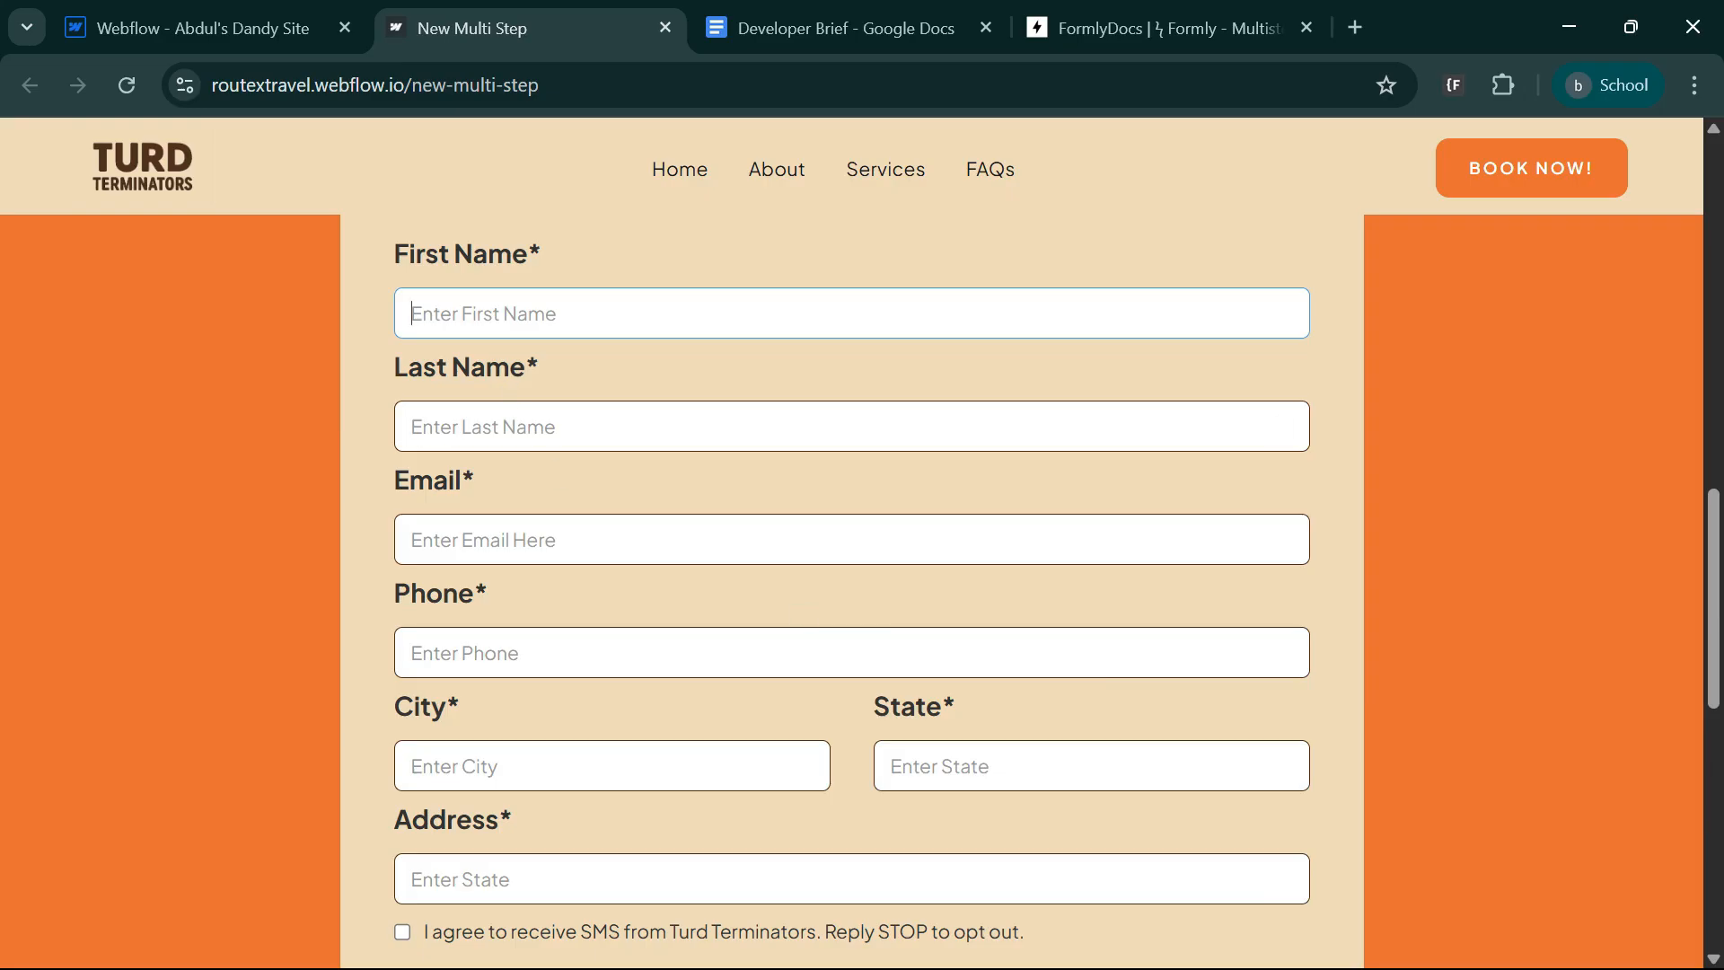
Fill in a test first name, last name and e-mail address in the second form step.
type("dww")
left_click(512, 427)
type("e")
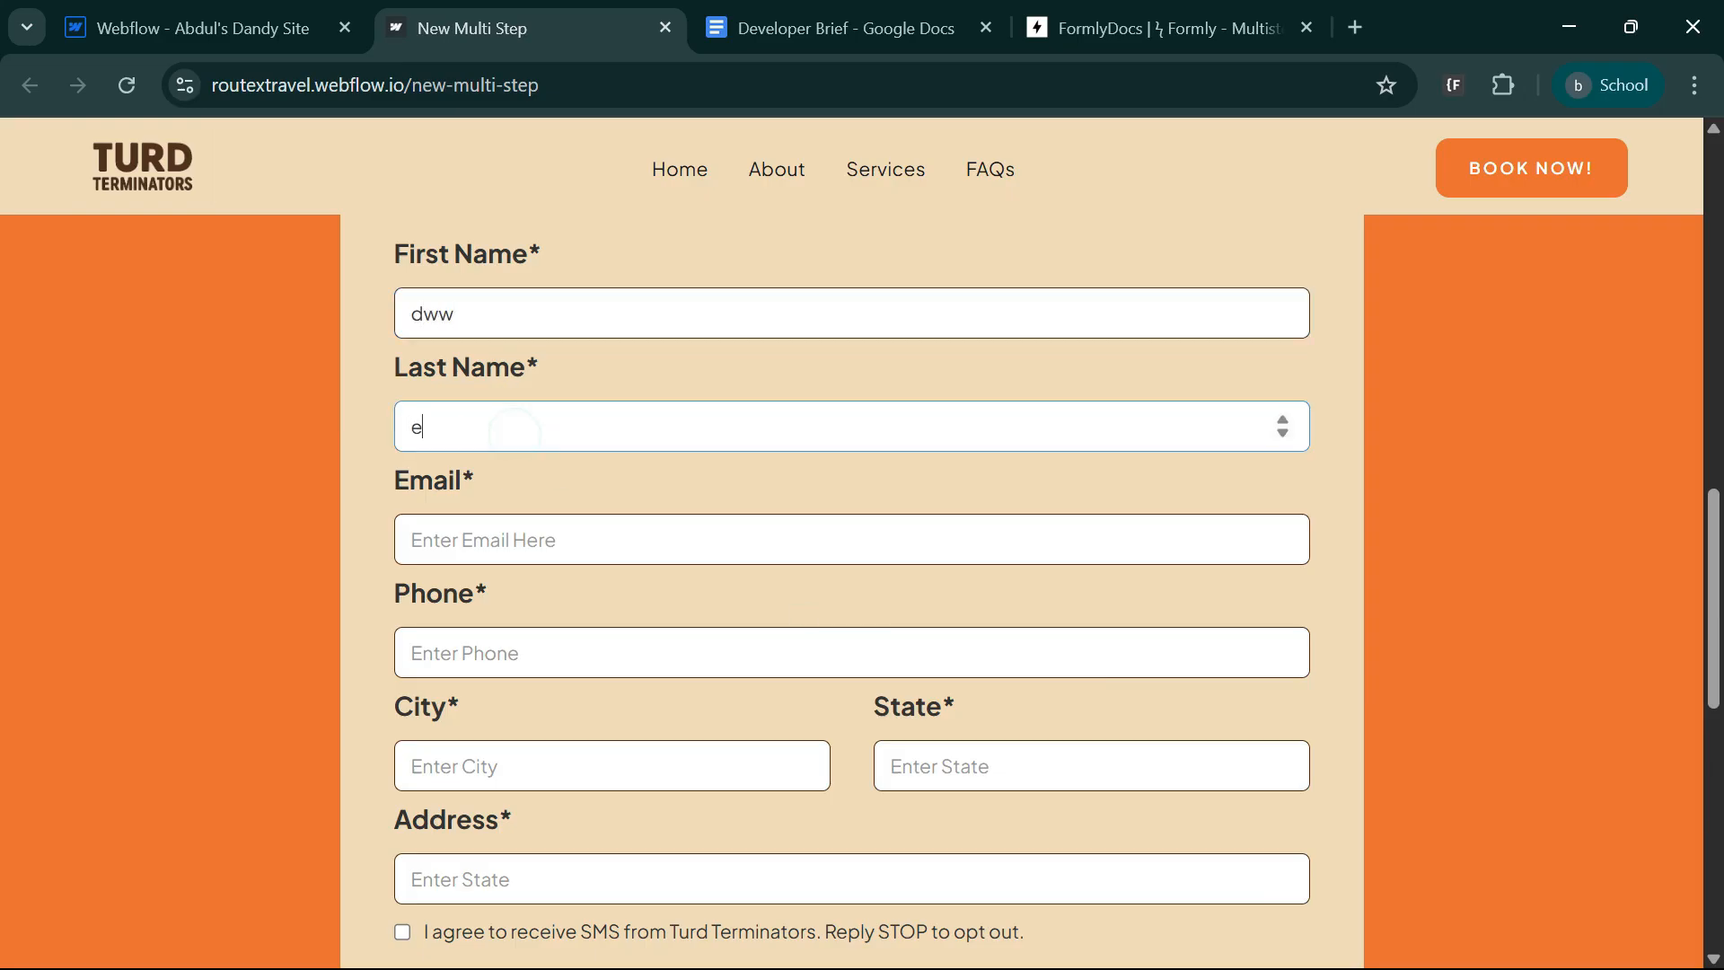
left_click(506, 542)
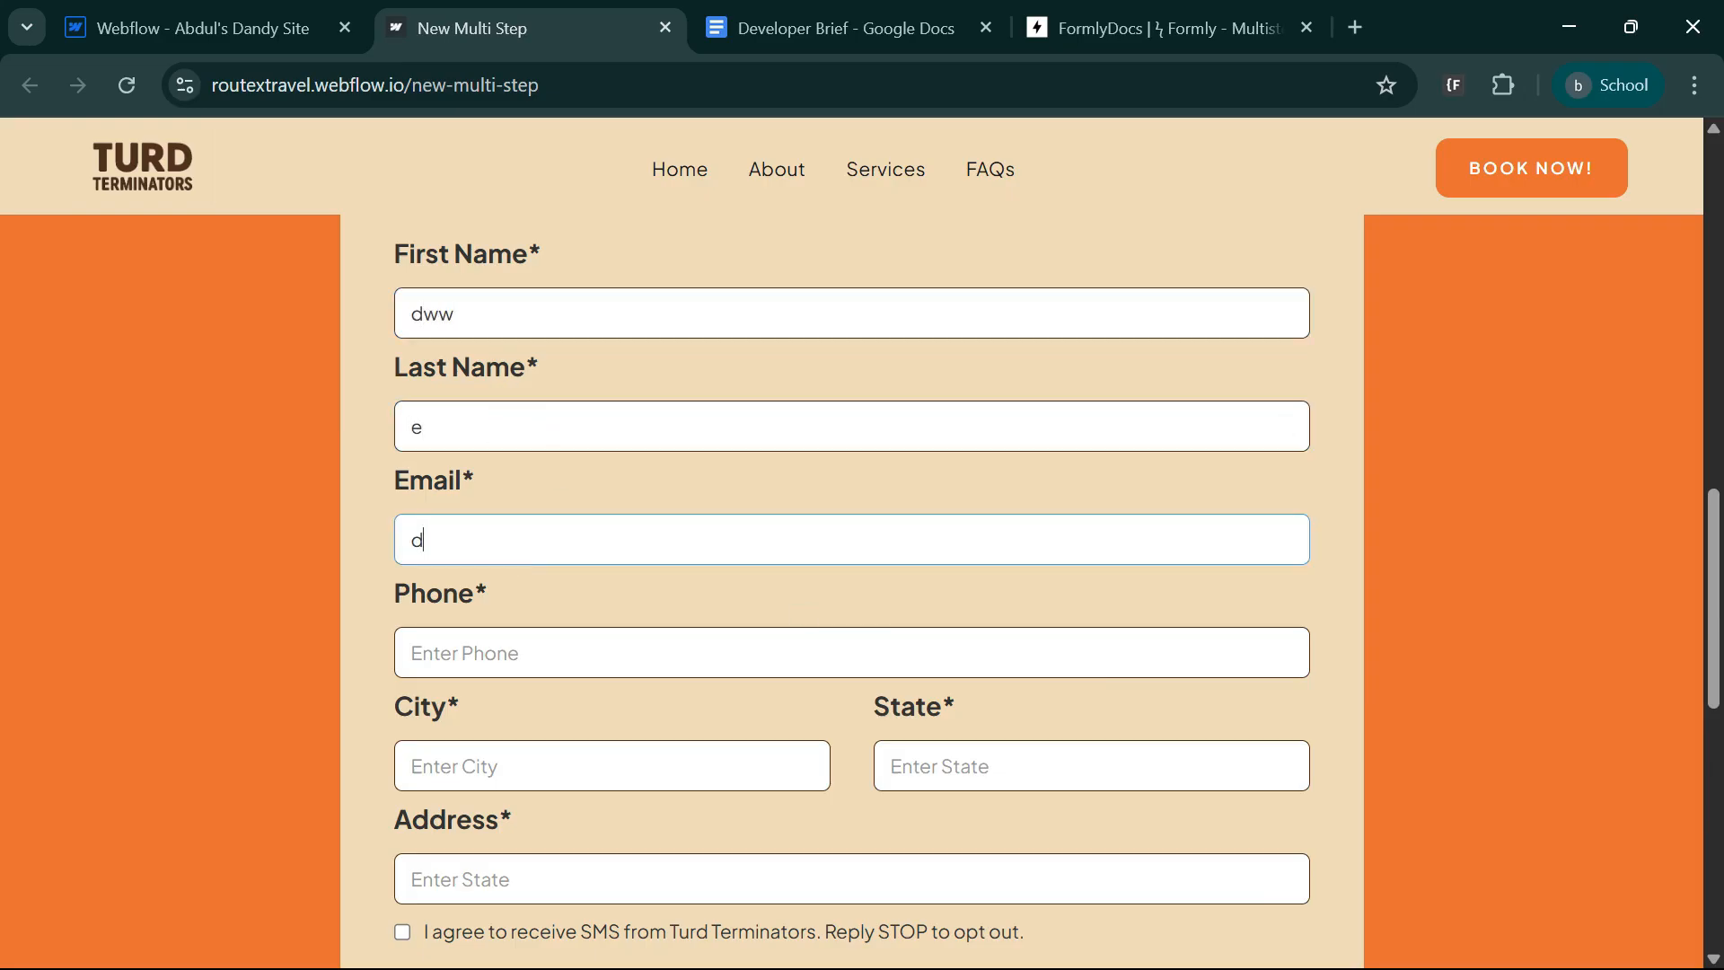
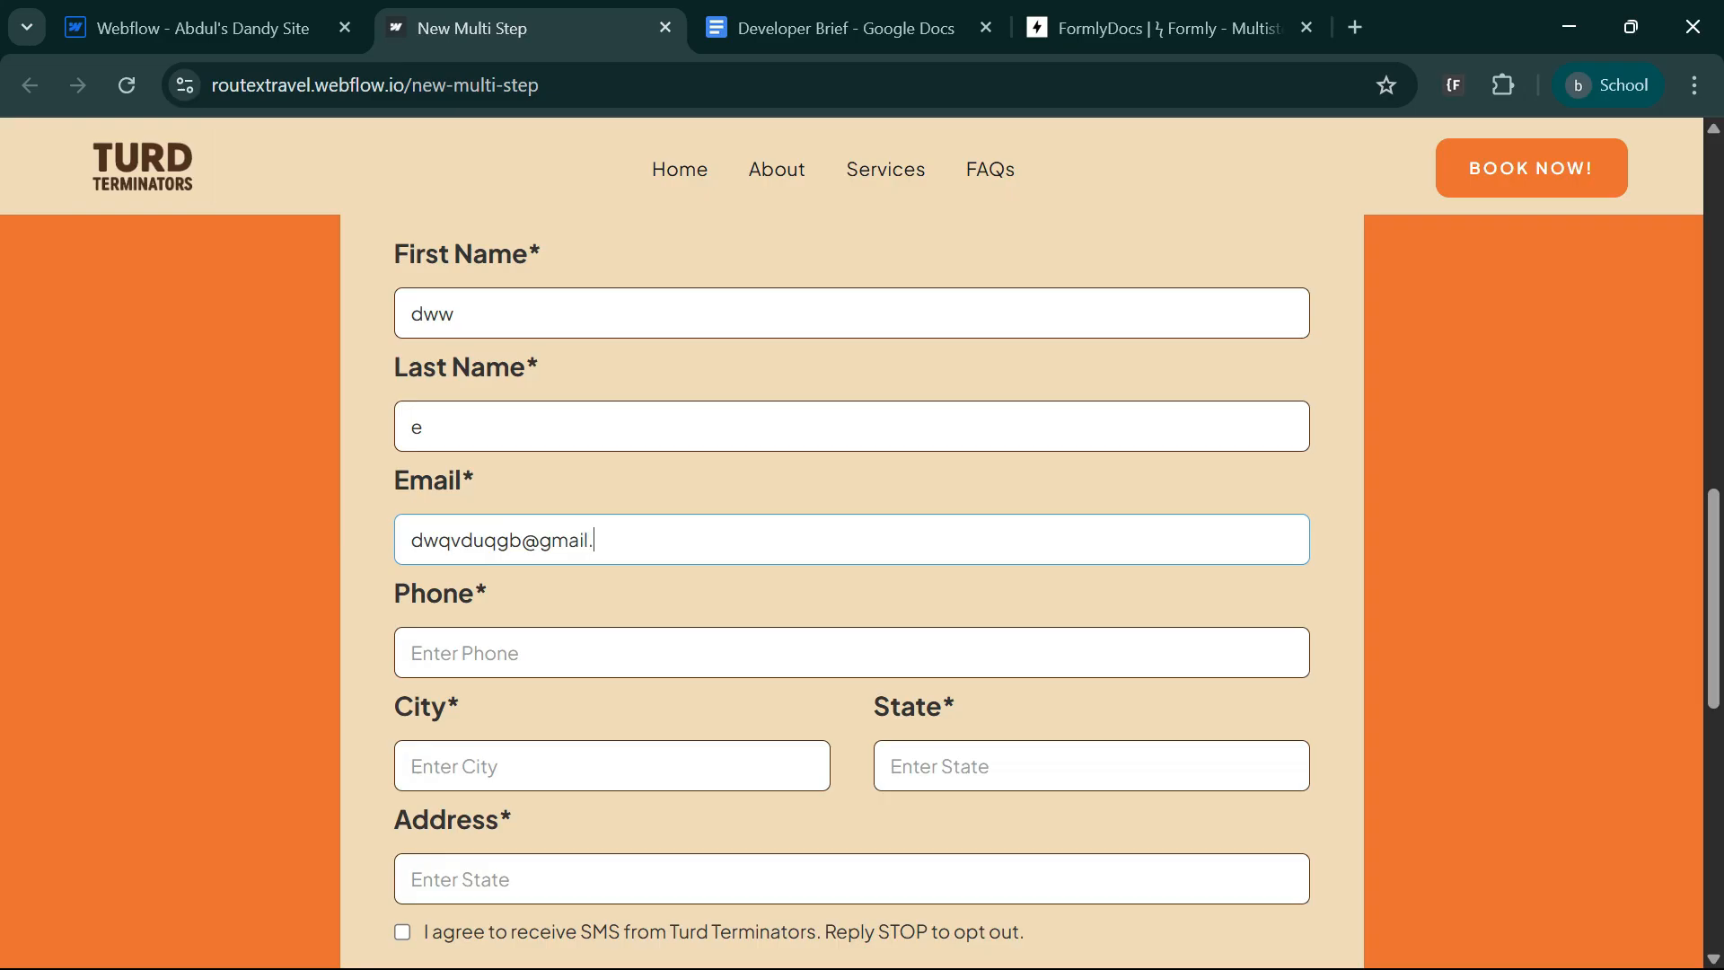
key("Tab")
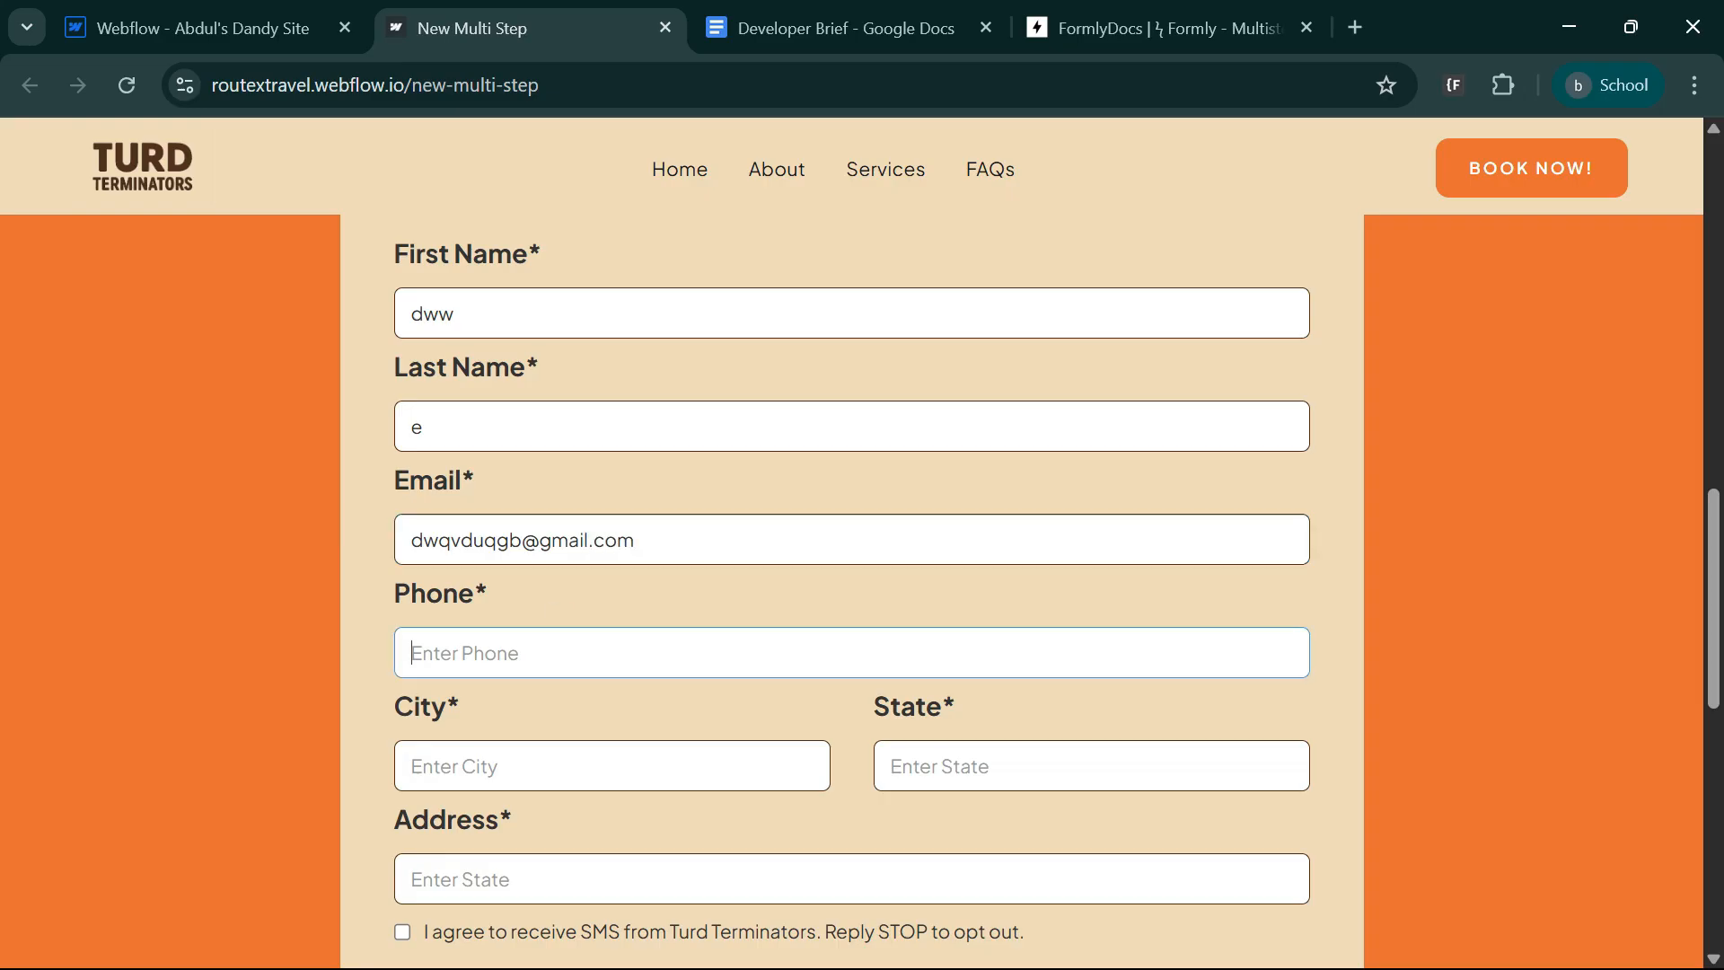
Fill in test phone, city, state and address values, and select the SMS consent checkbox.
type("4234")
key("Tab")
type("343")
key("Tab")
type("434")
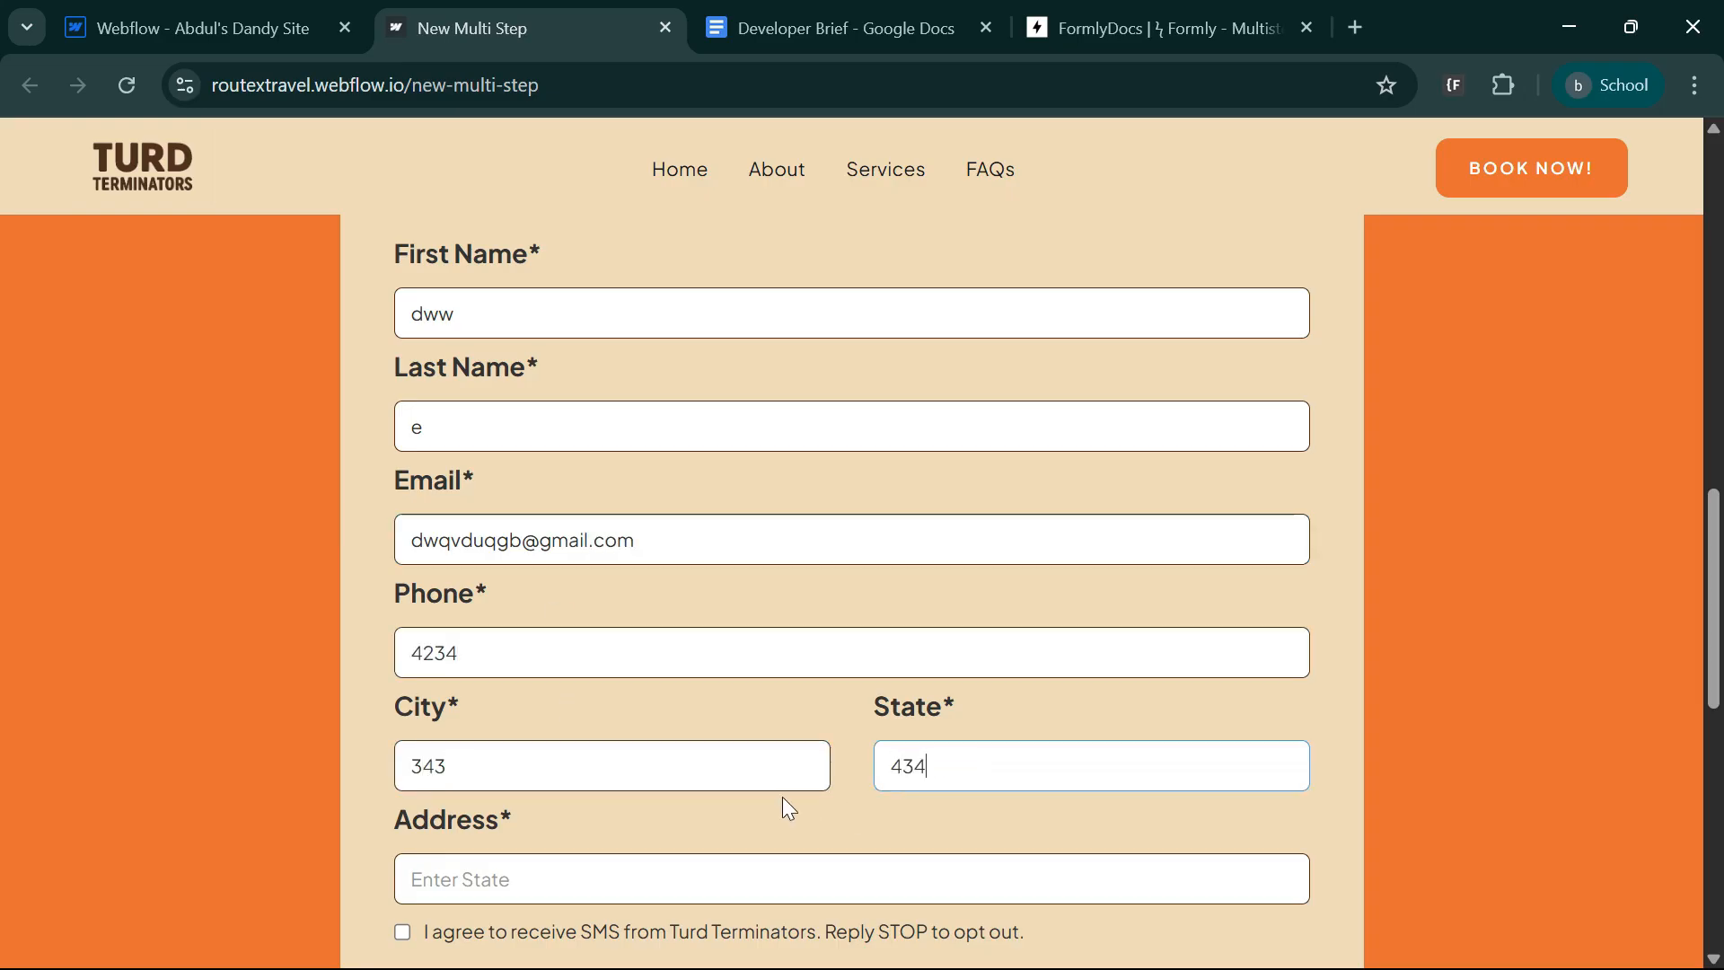
scroll(784, 800, "down", 3)
key("Tab")
type("3434")
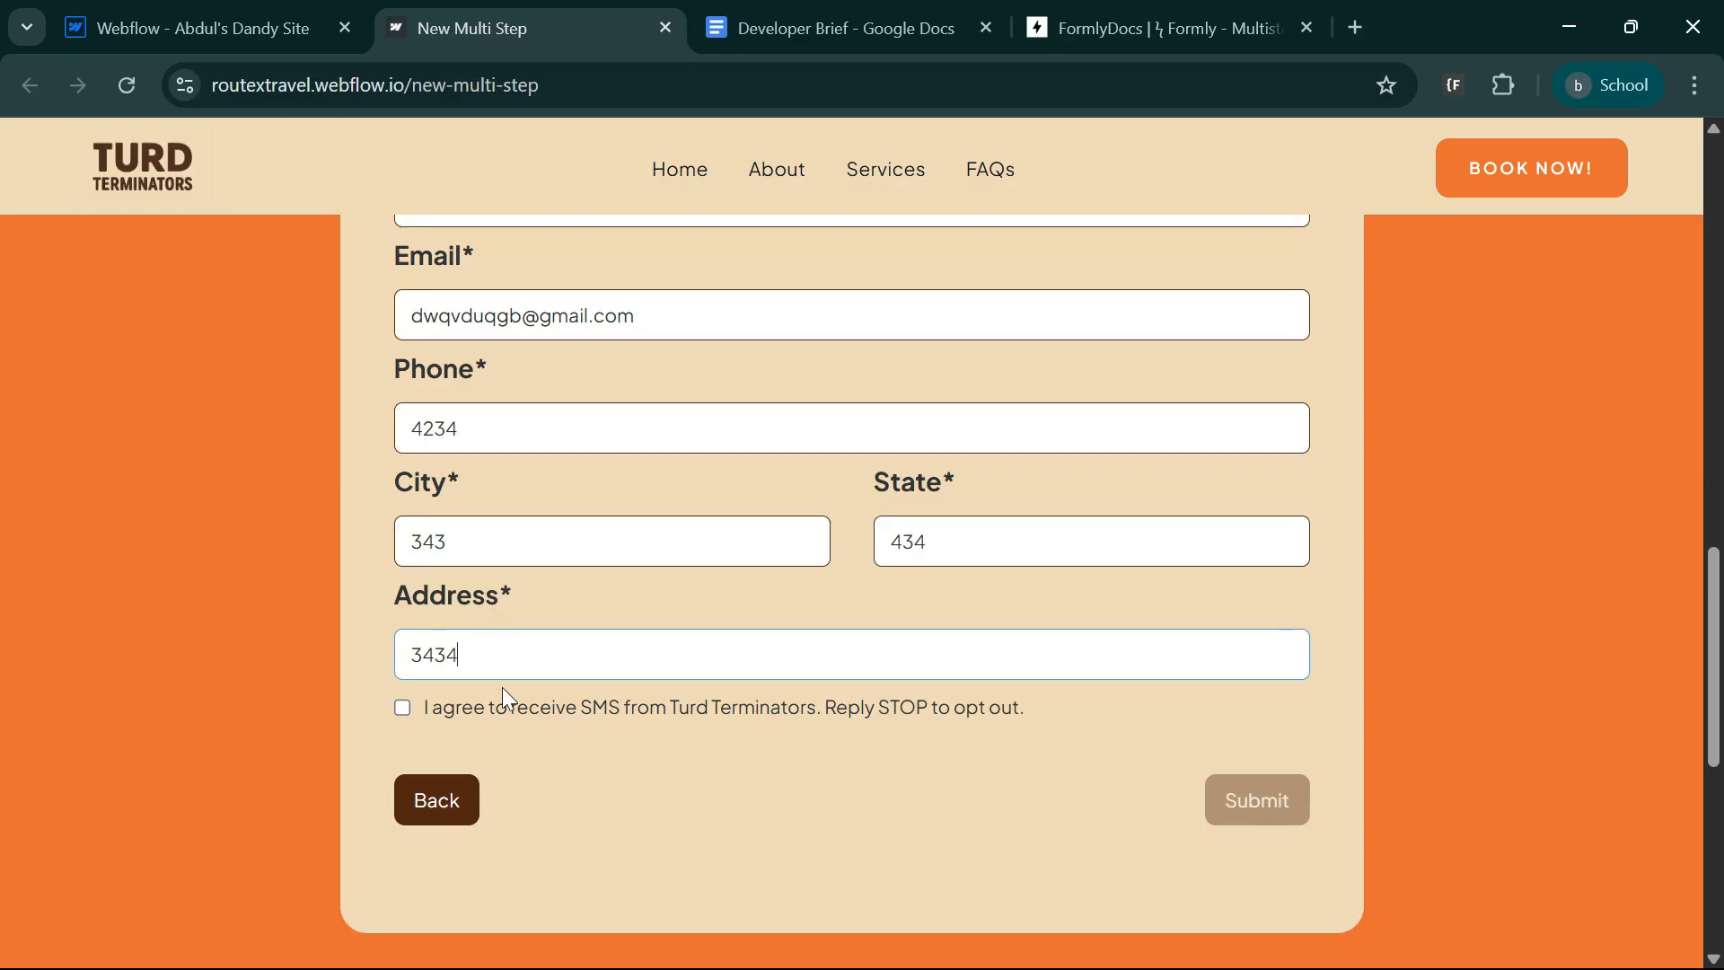
left_click(446, 709)
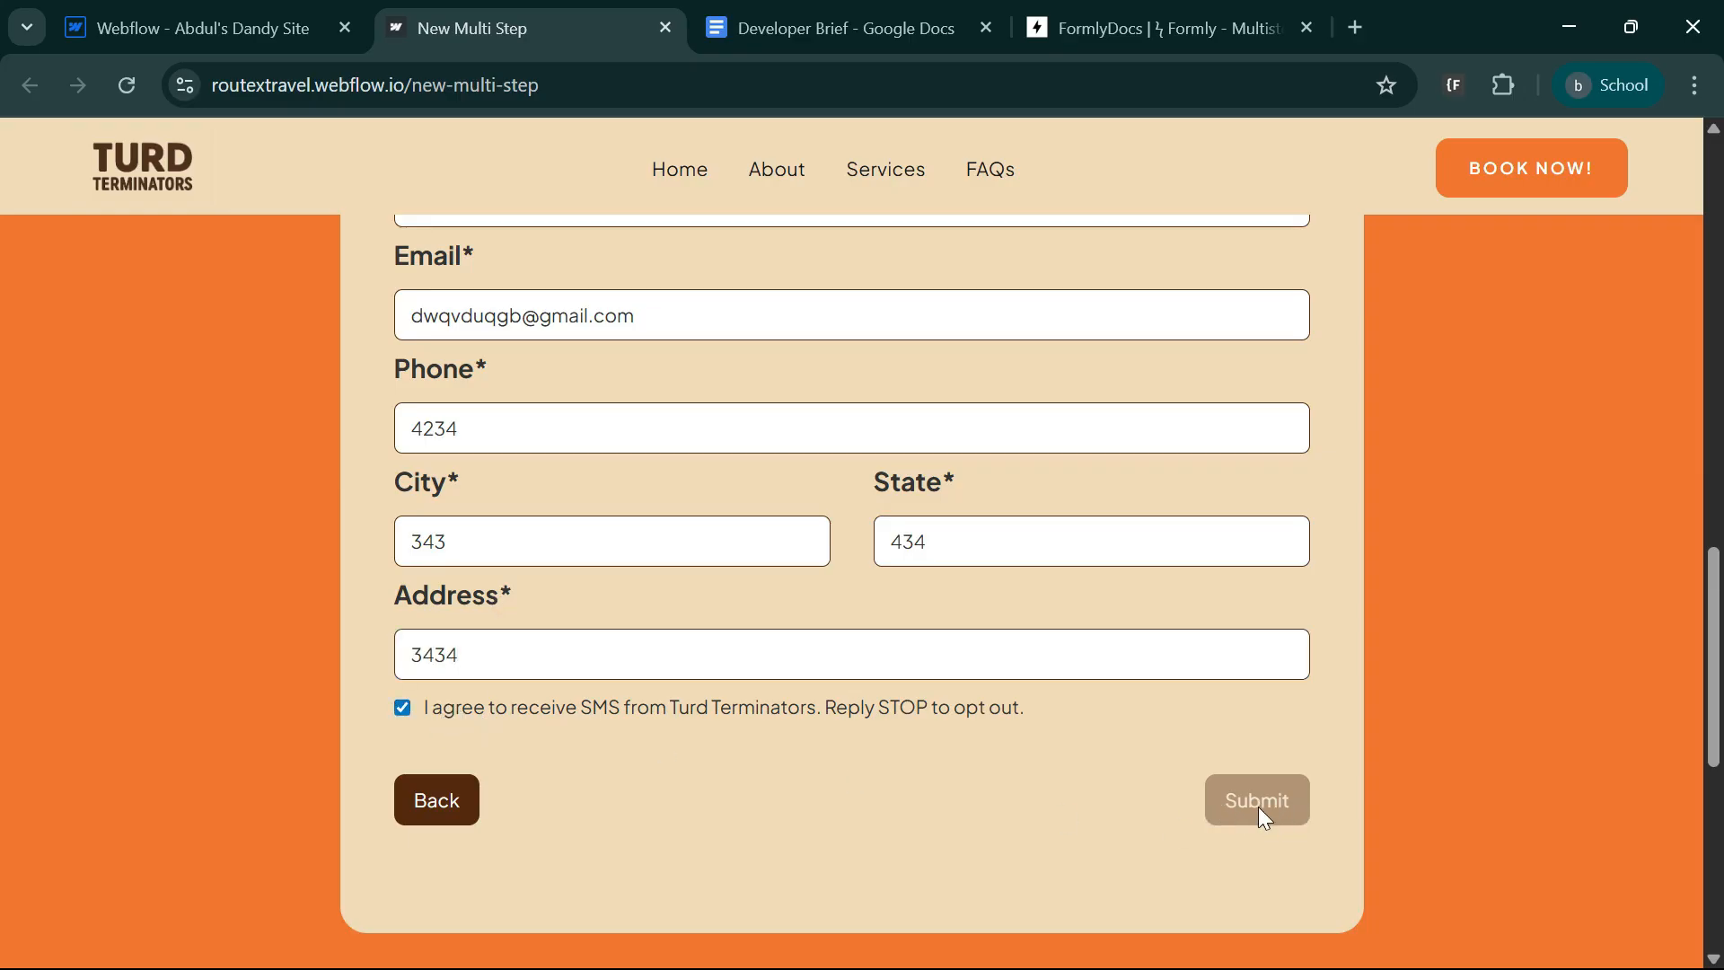
Extend the test first name, replace the Last Name entry with the number 5, and check the Submit button's state.
scroll(1008, 853, "up", 5)
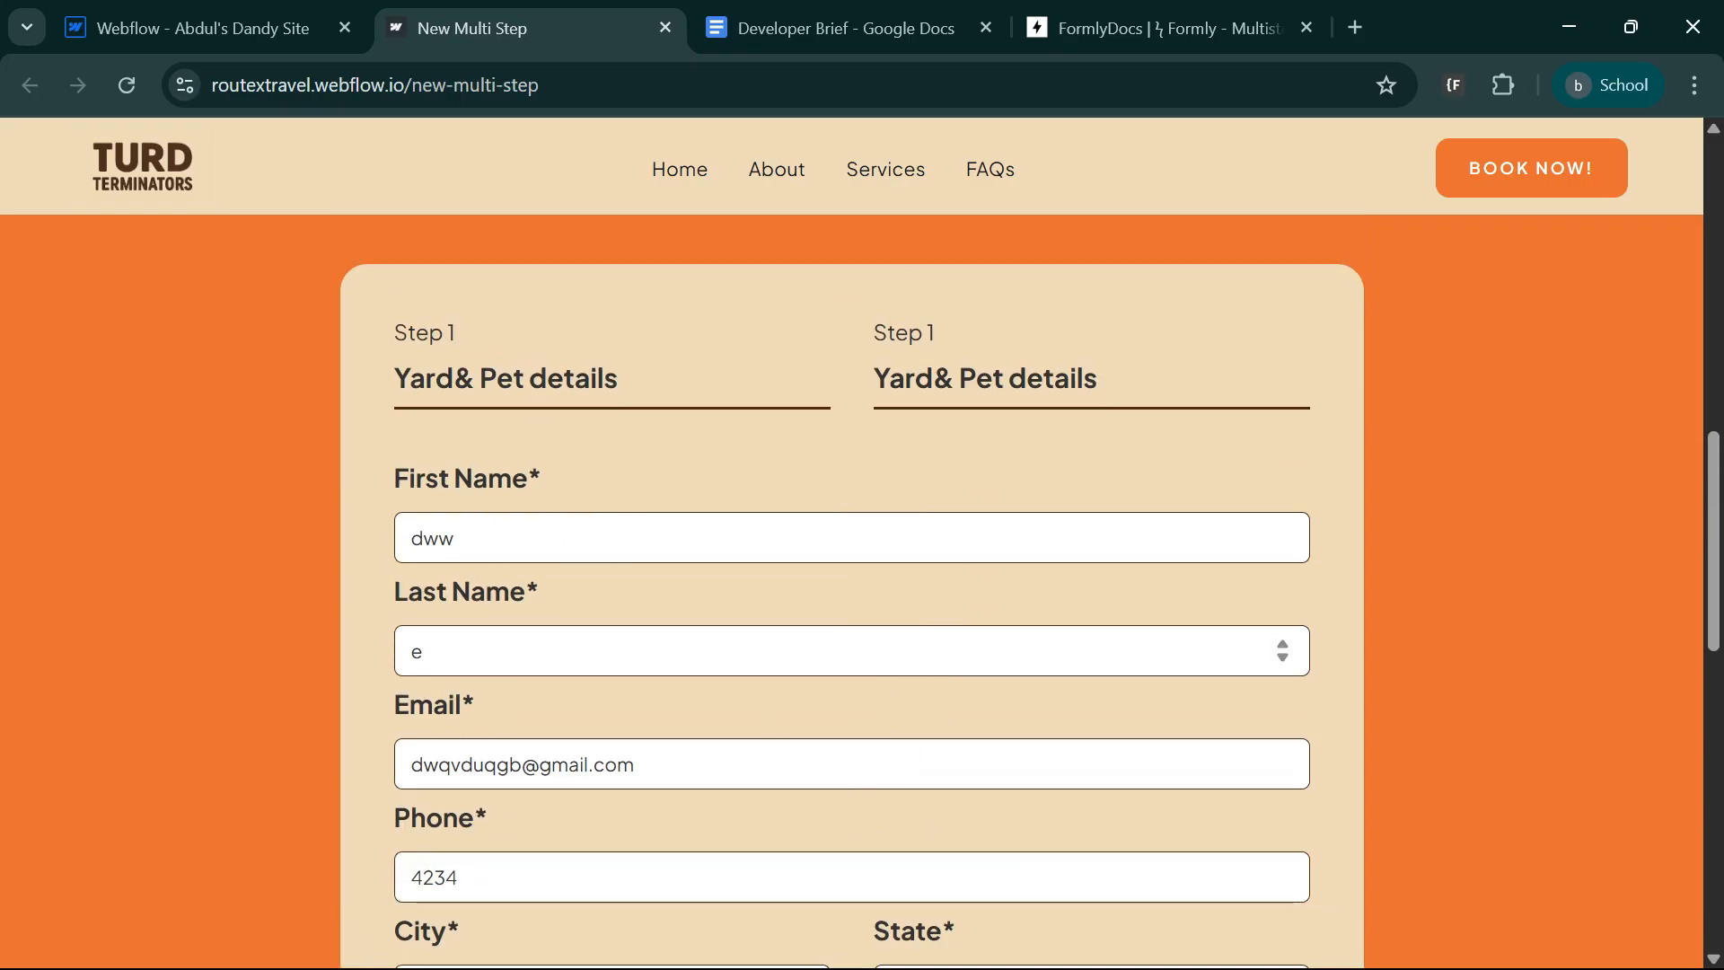
left_click(852, 651)
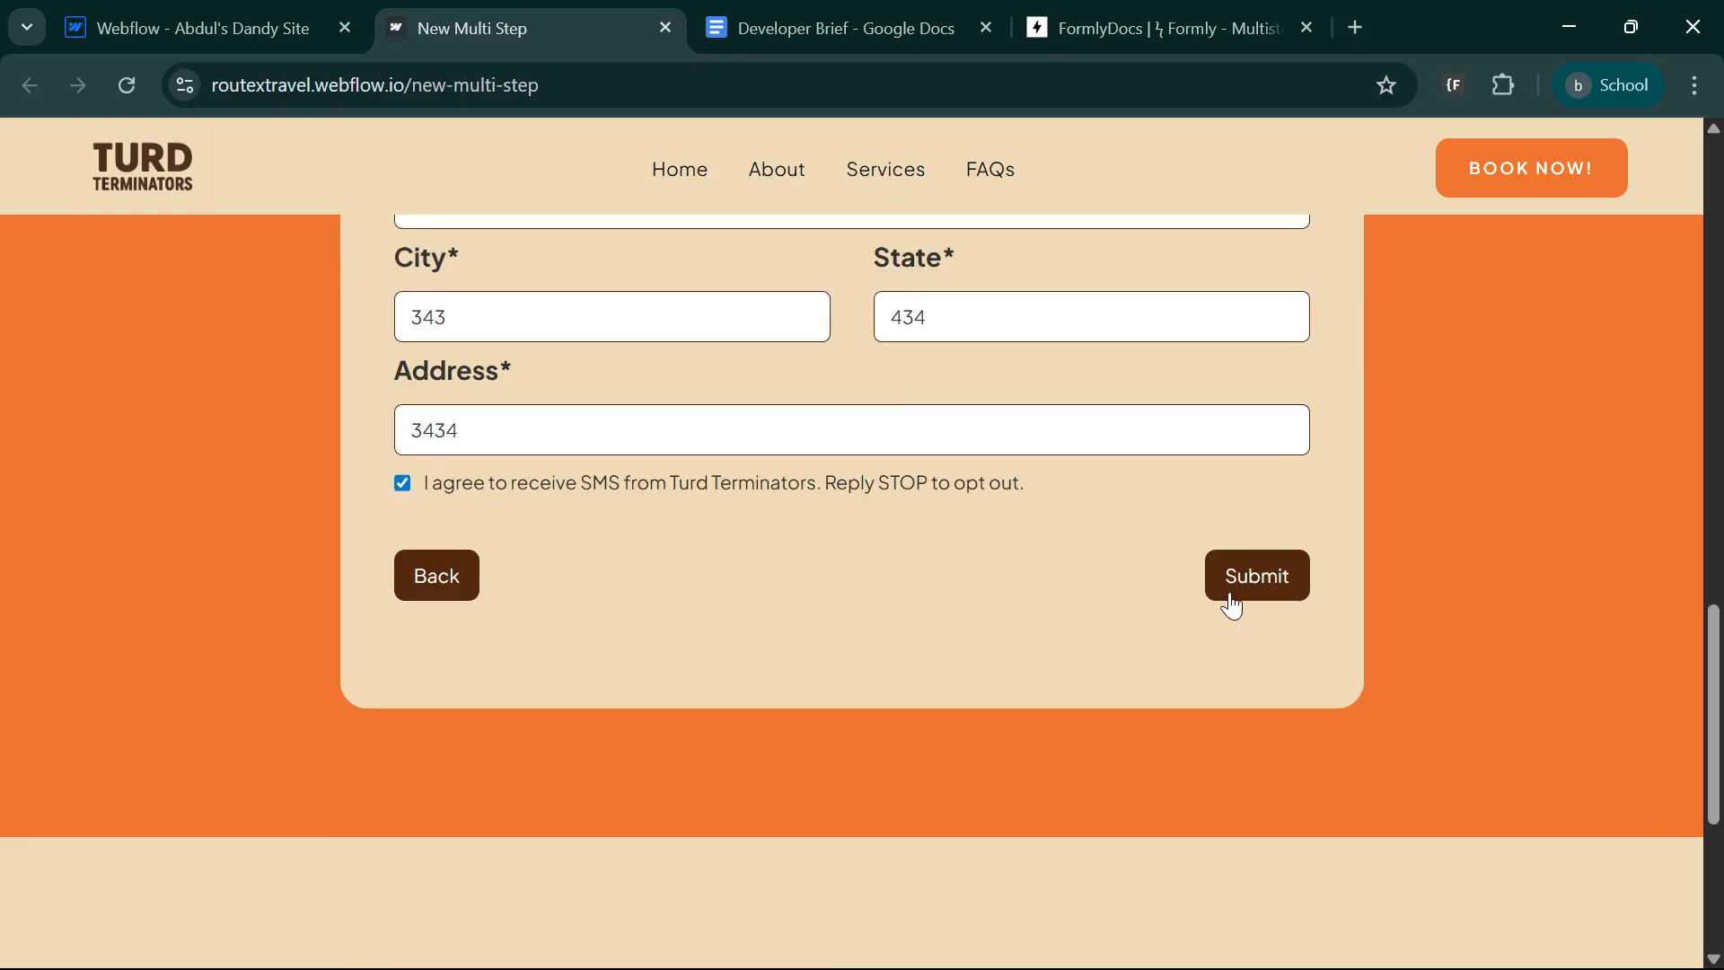
left_click(1230, 600)
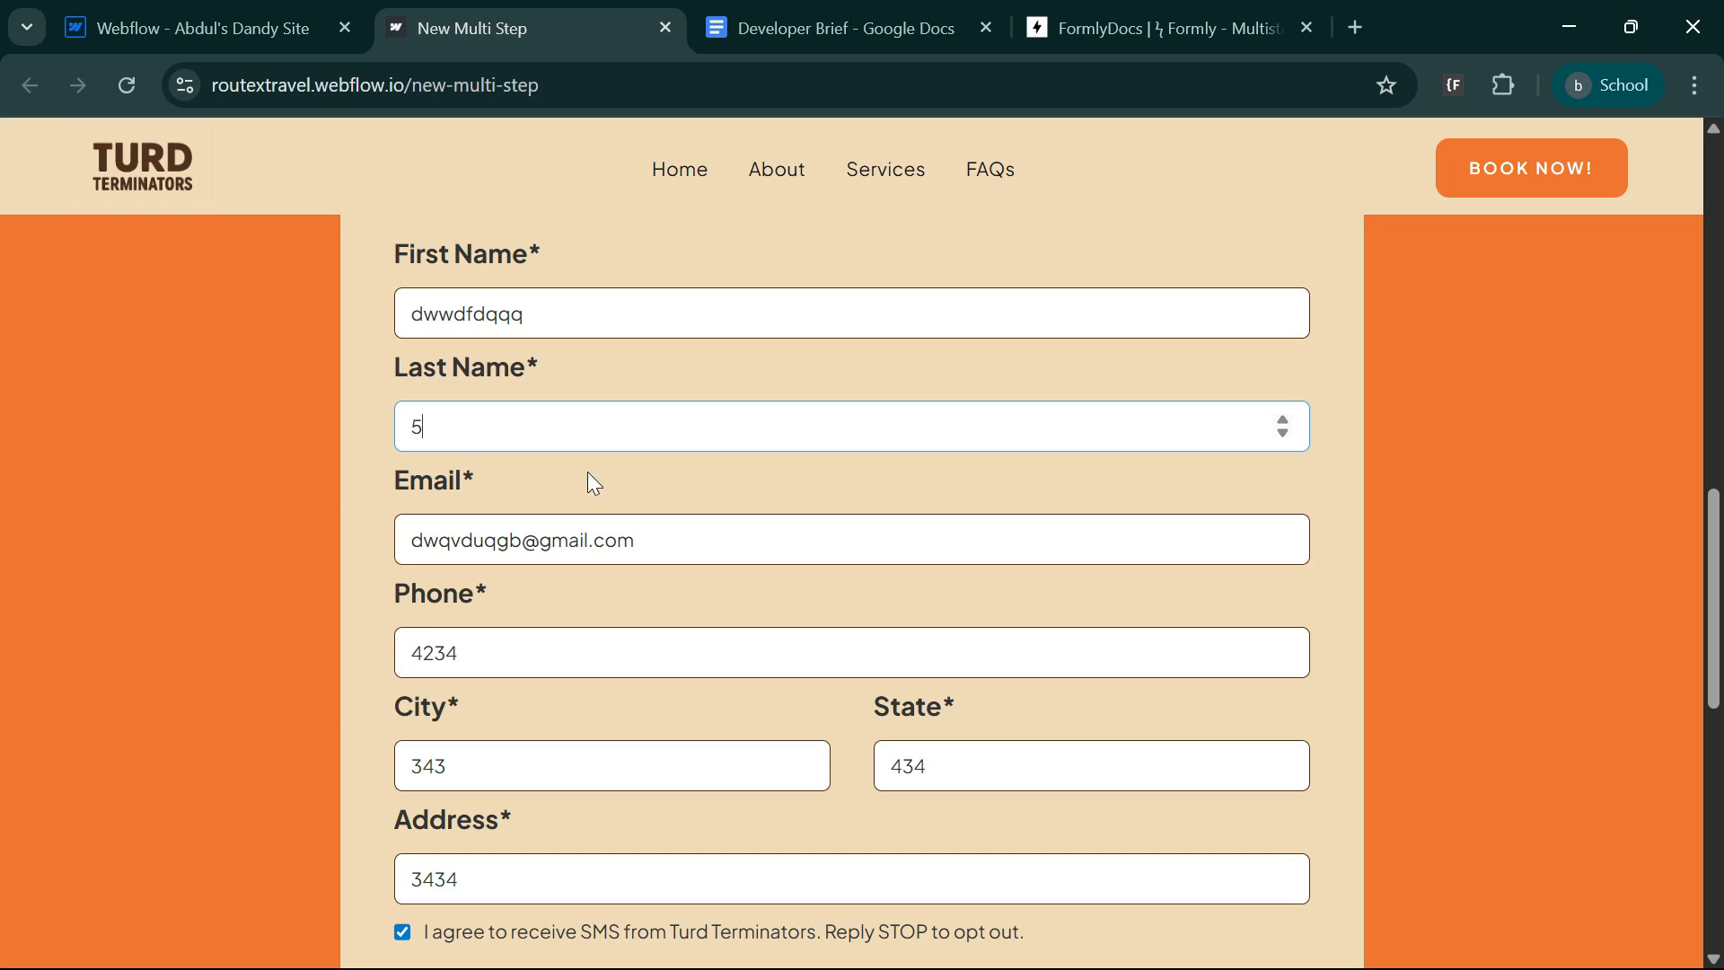
scroll(981, 642, "down", 5)
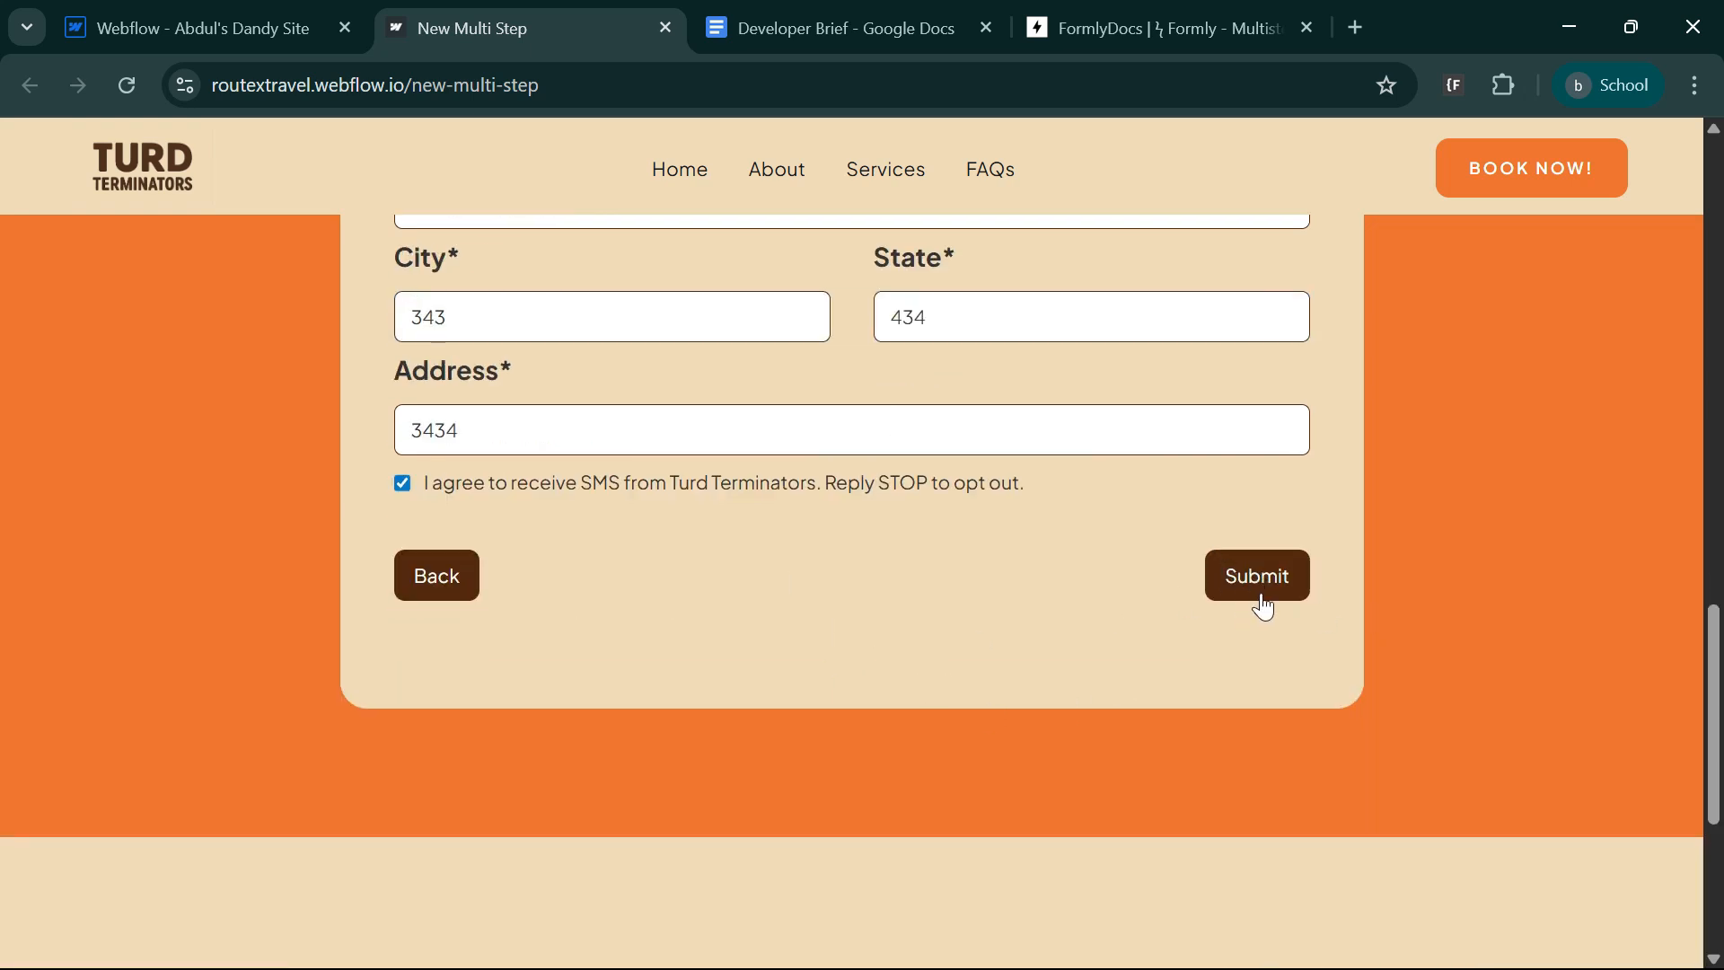
Submit the completed test form without saving the address in the browser, and reload the published page.
left_click(1258, 585)
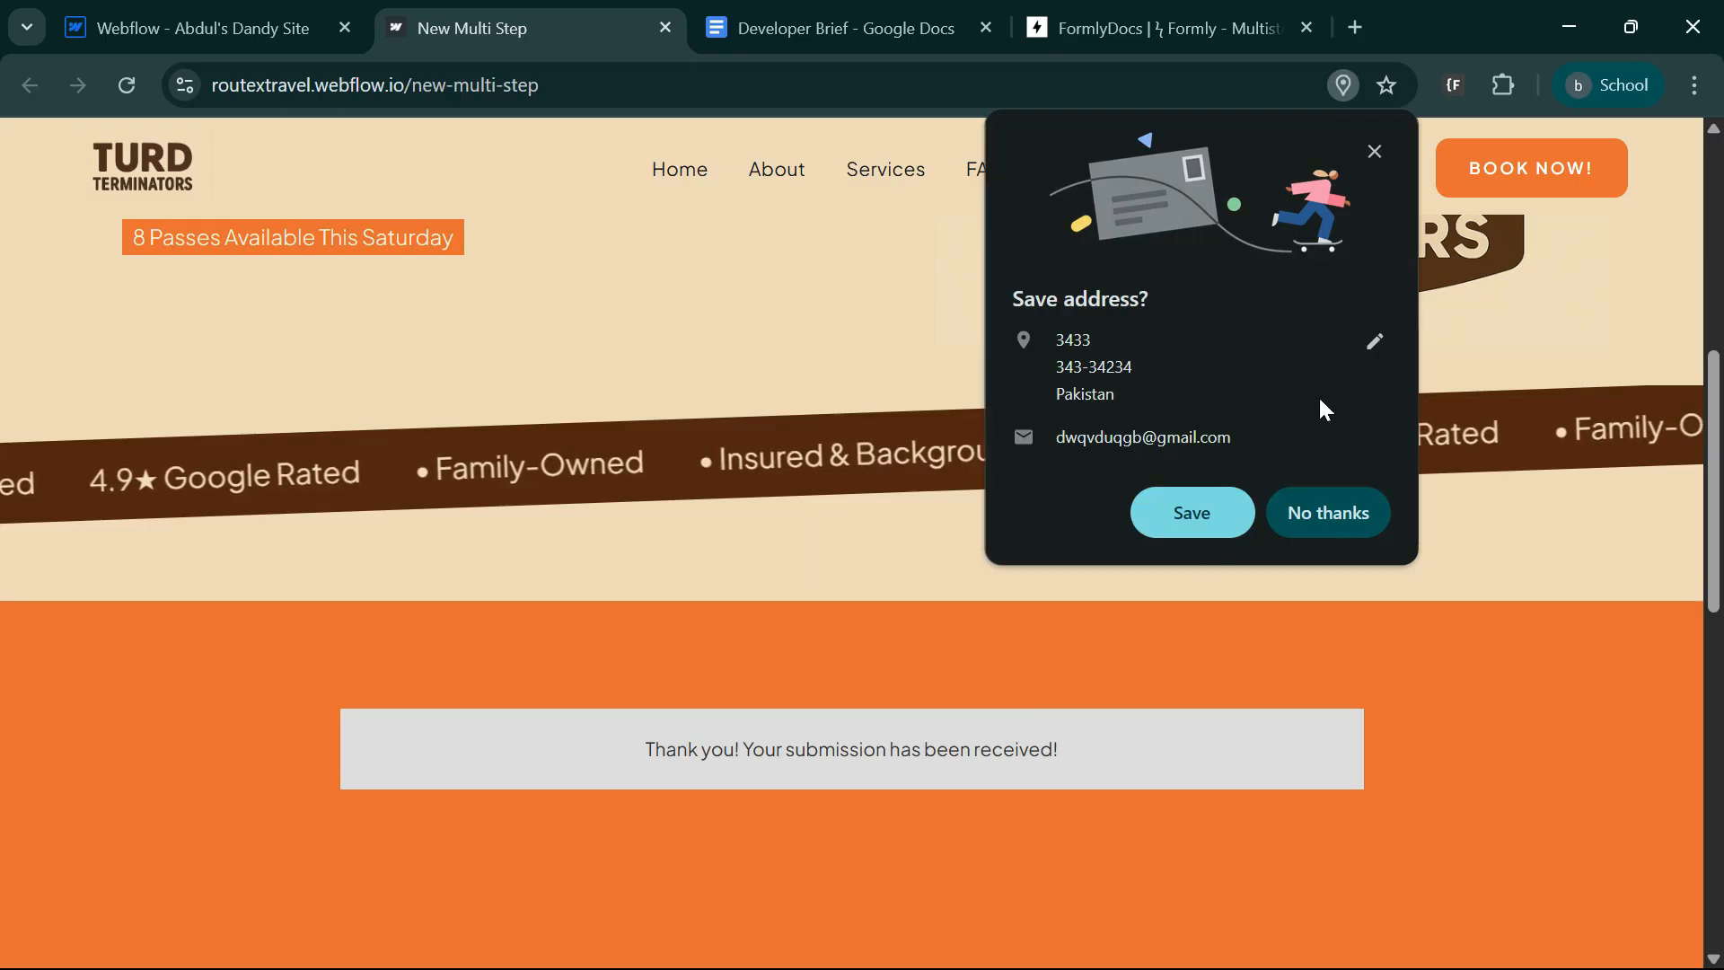
left_click(1375, 151)
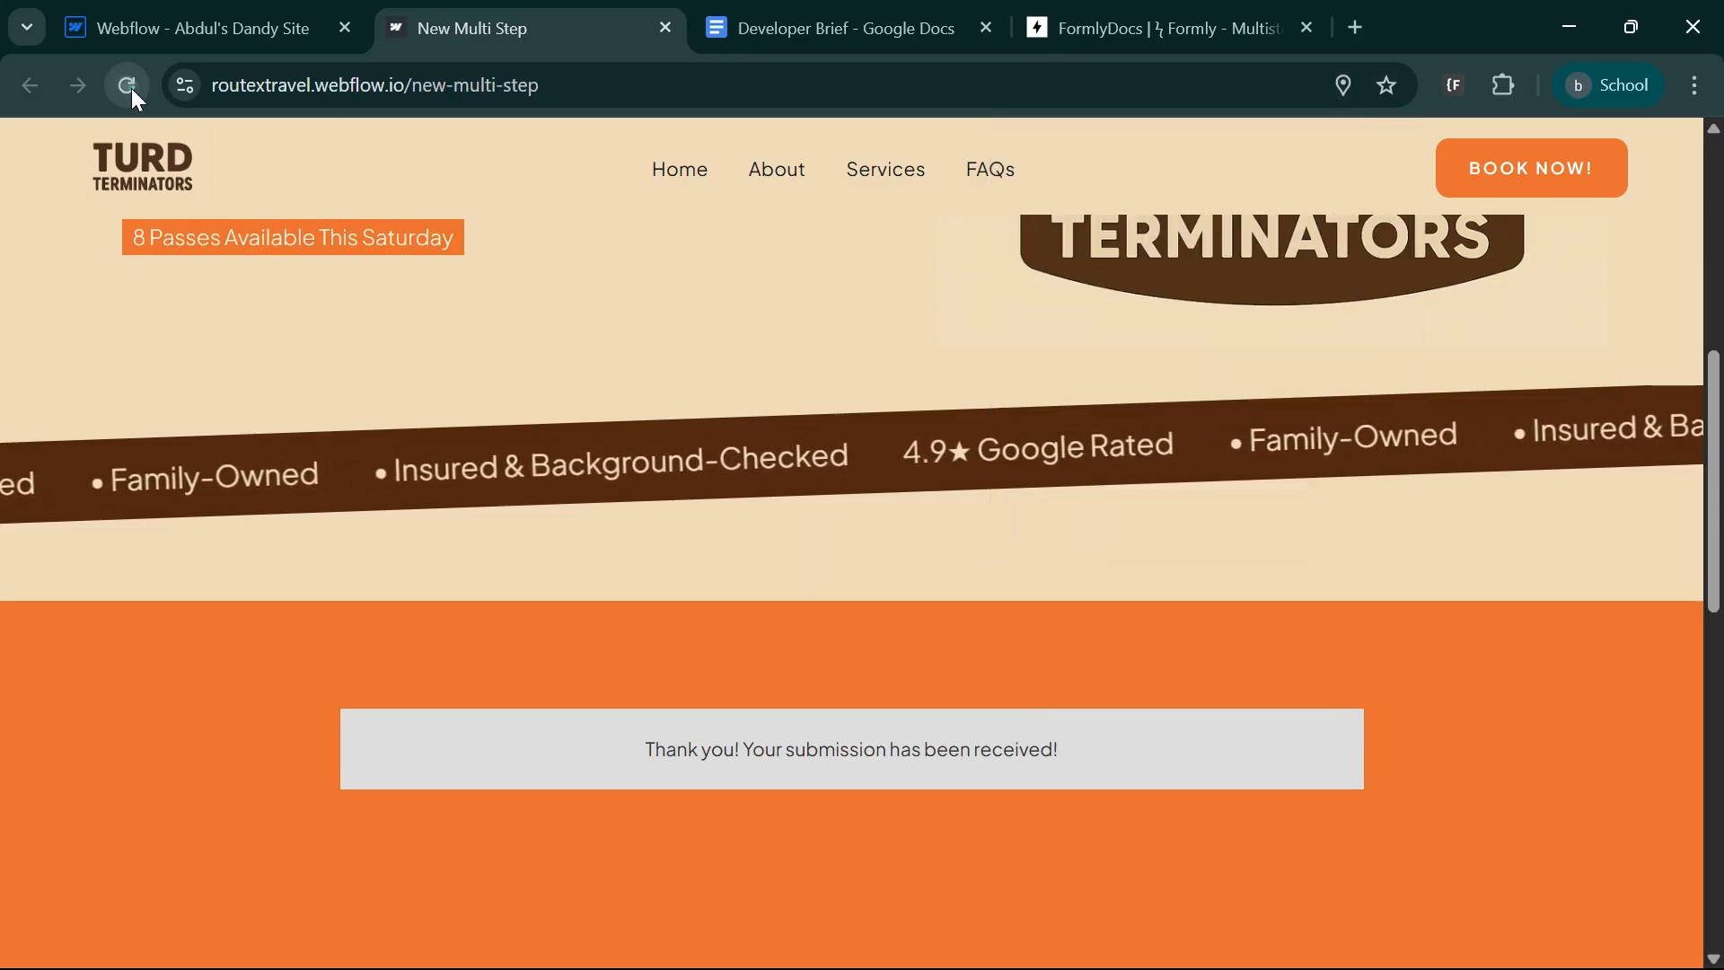
left_click(128, 86)
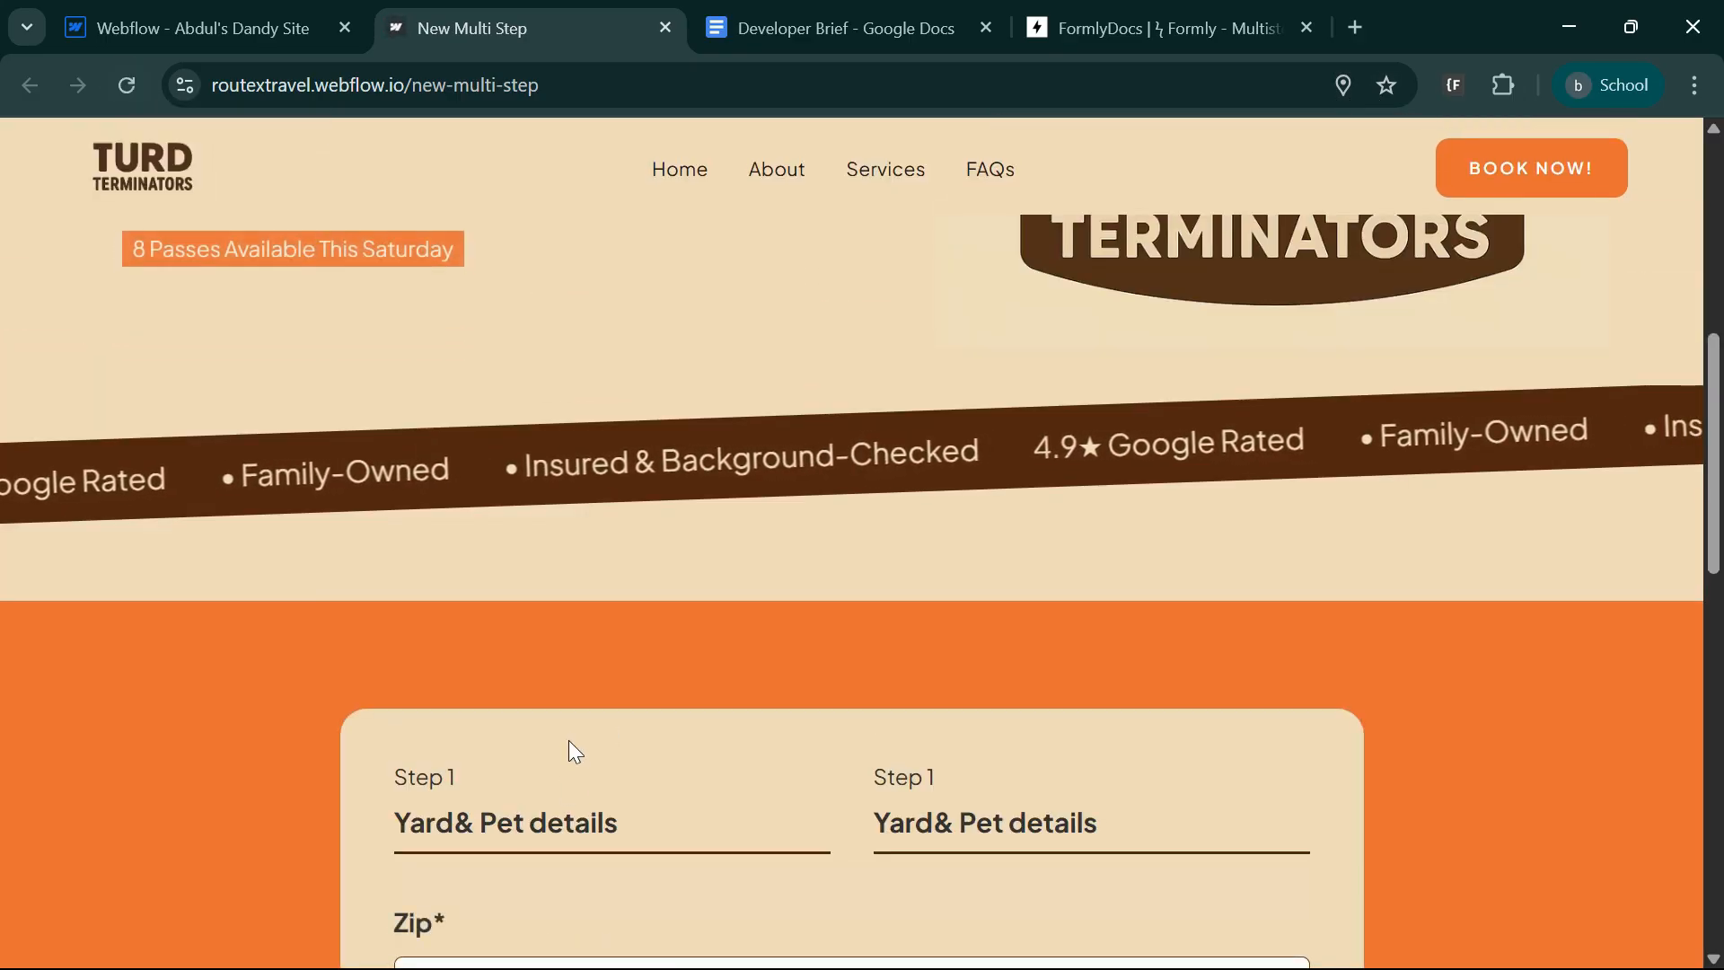
scroll(503, 772, "down", 5)
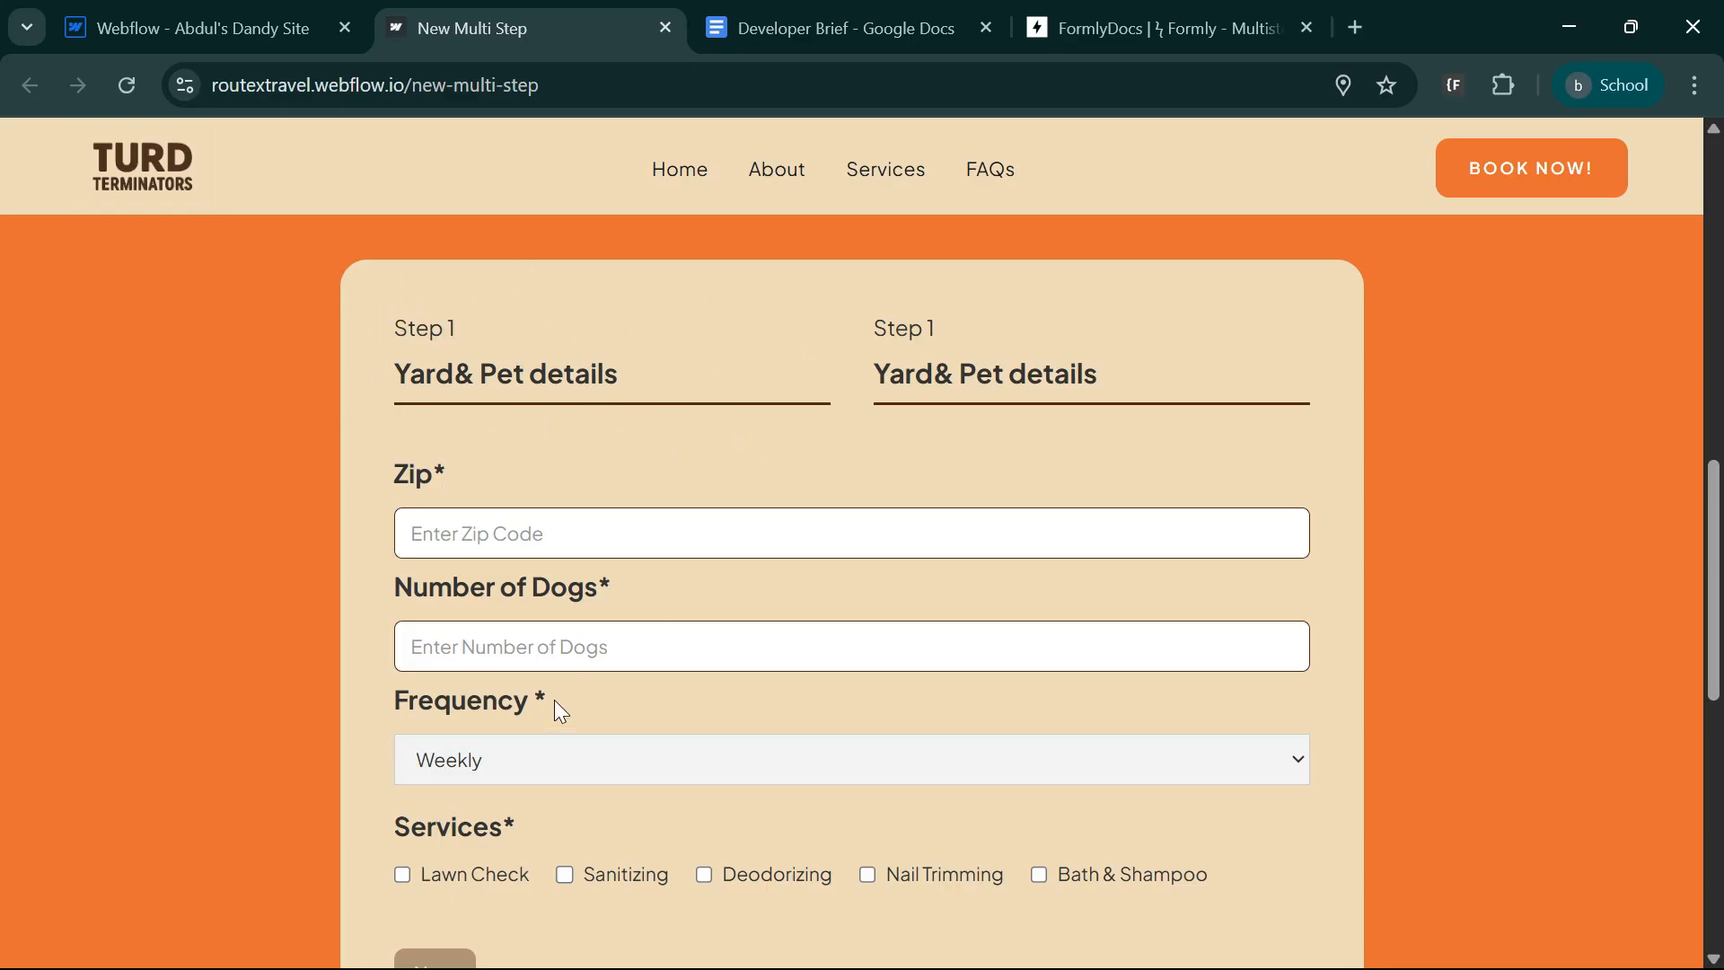
scroll(558, 700, "down", 5)
Review the Formly documentation from the disabled button states to the automatic progress indicators, and compare it with the published form's step headings.
left_click(238, 22)
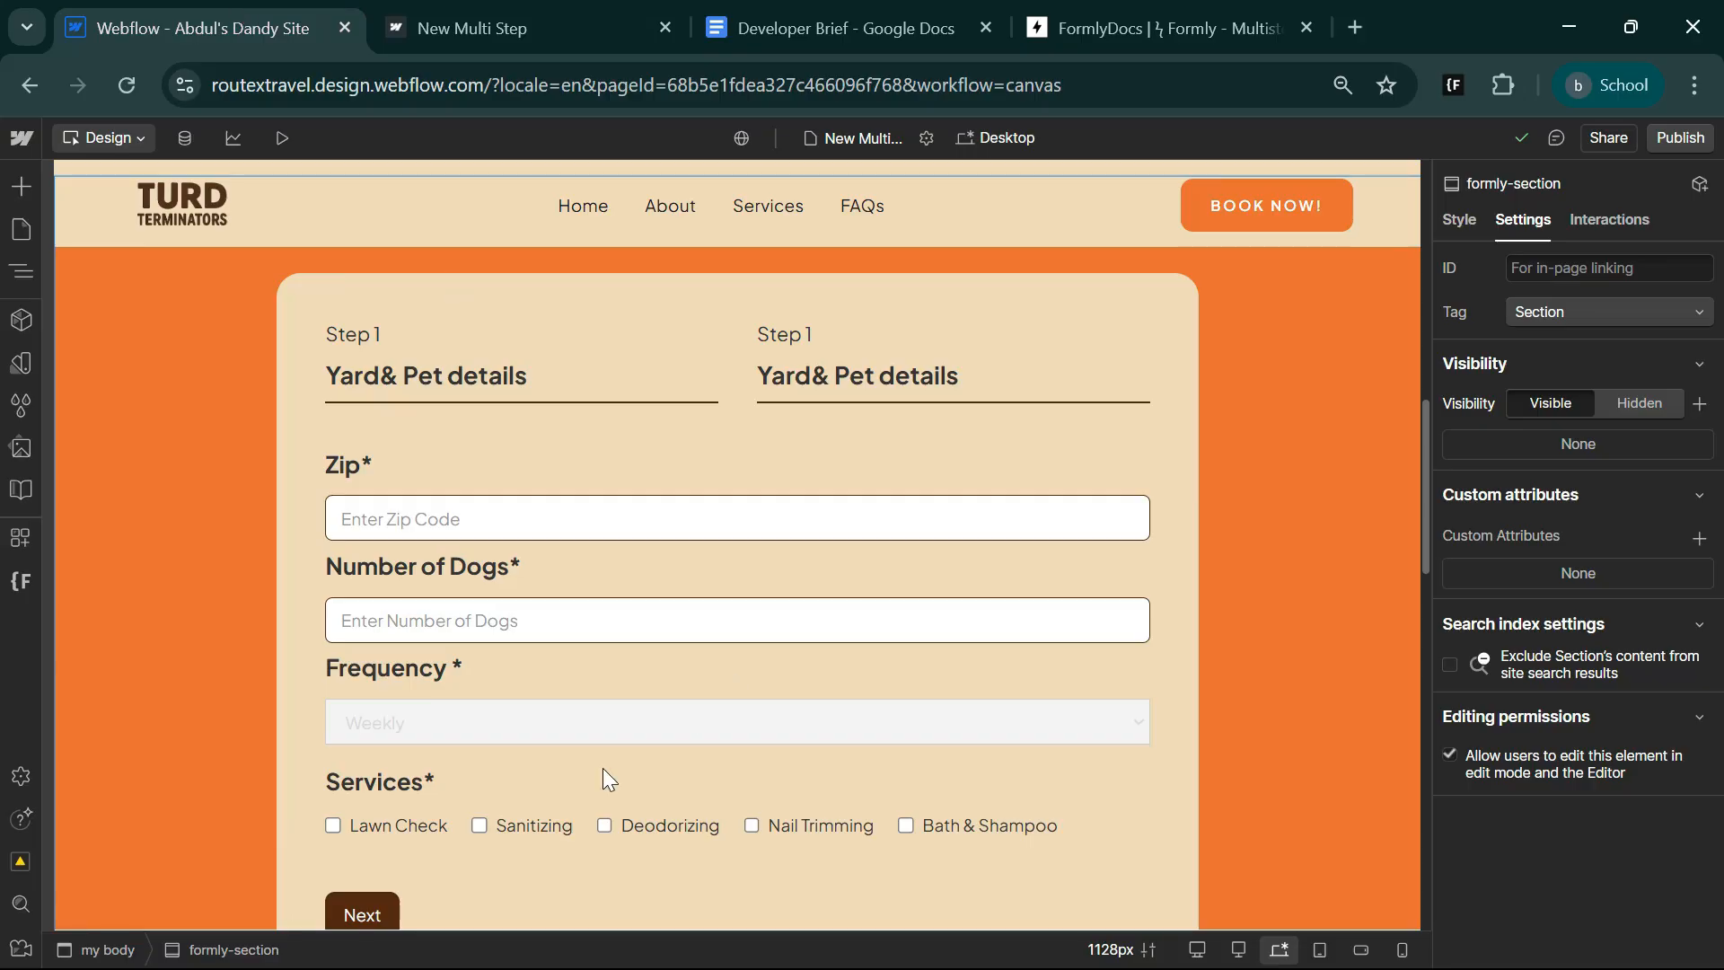
left_click(1158, 27)
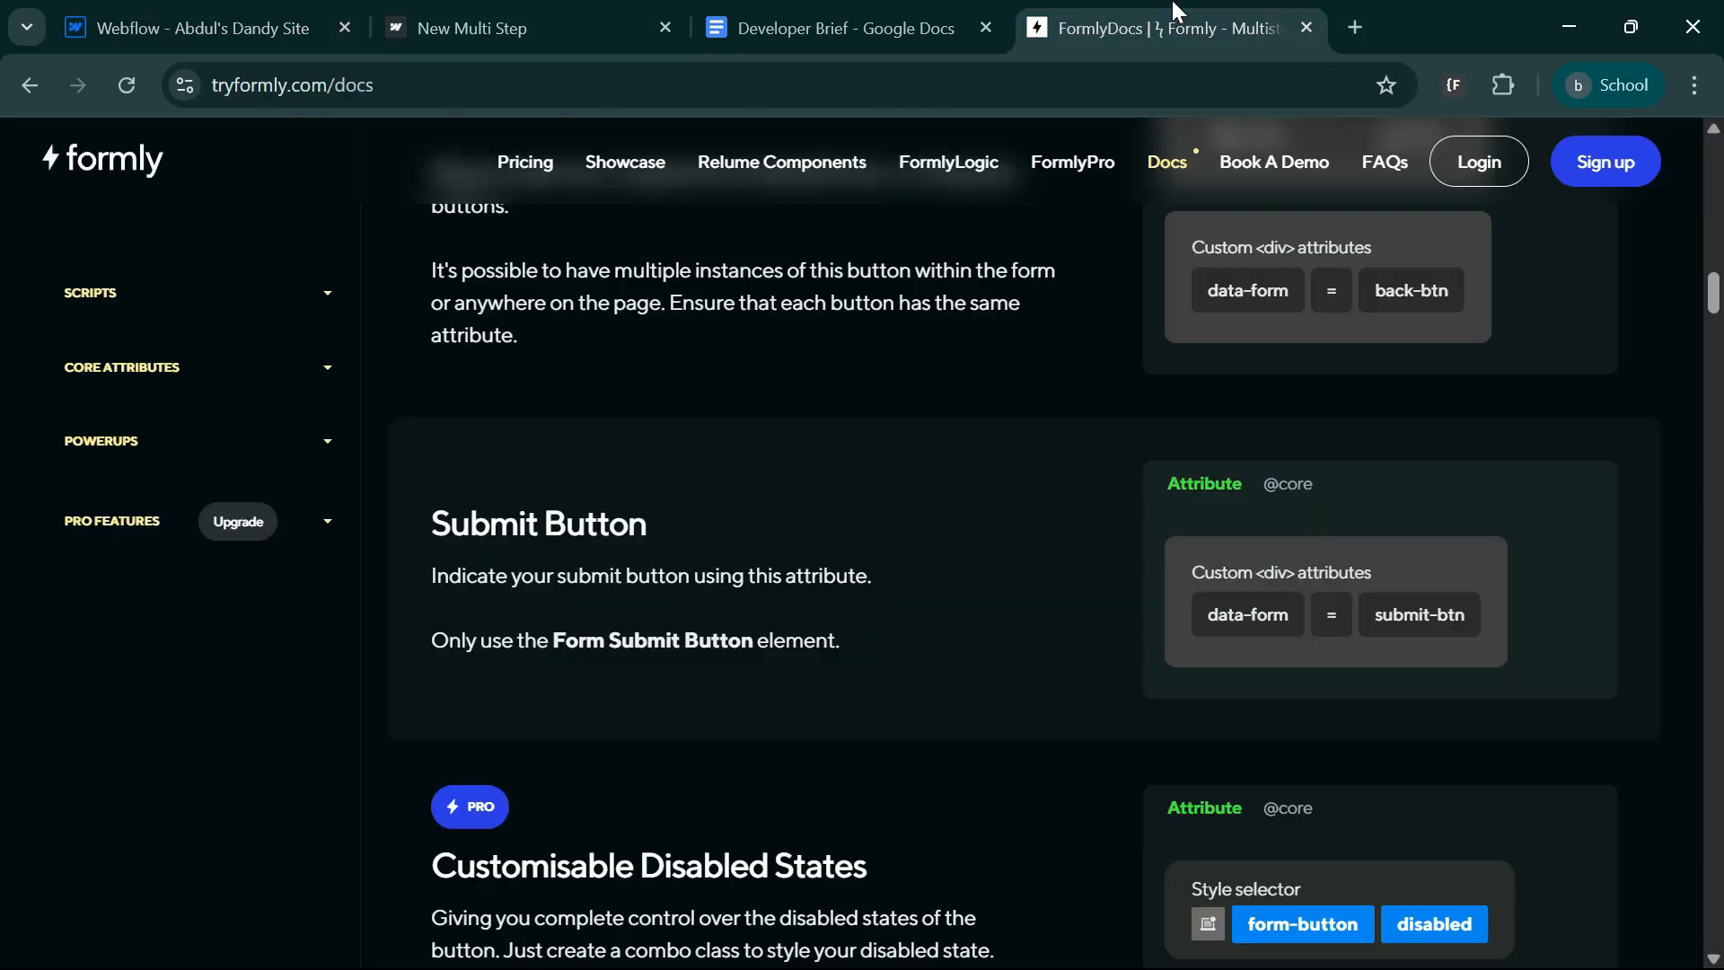
scroll(669, 674, "down", 3)
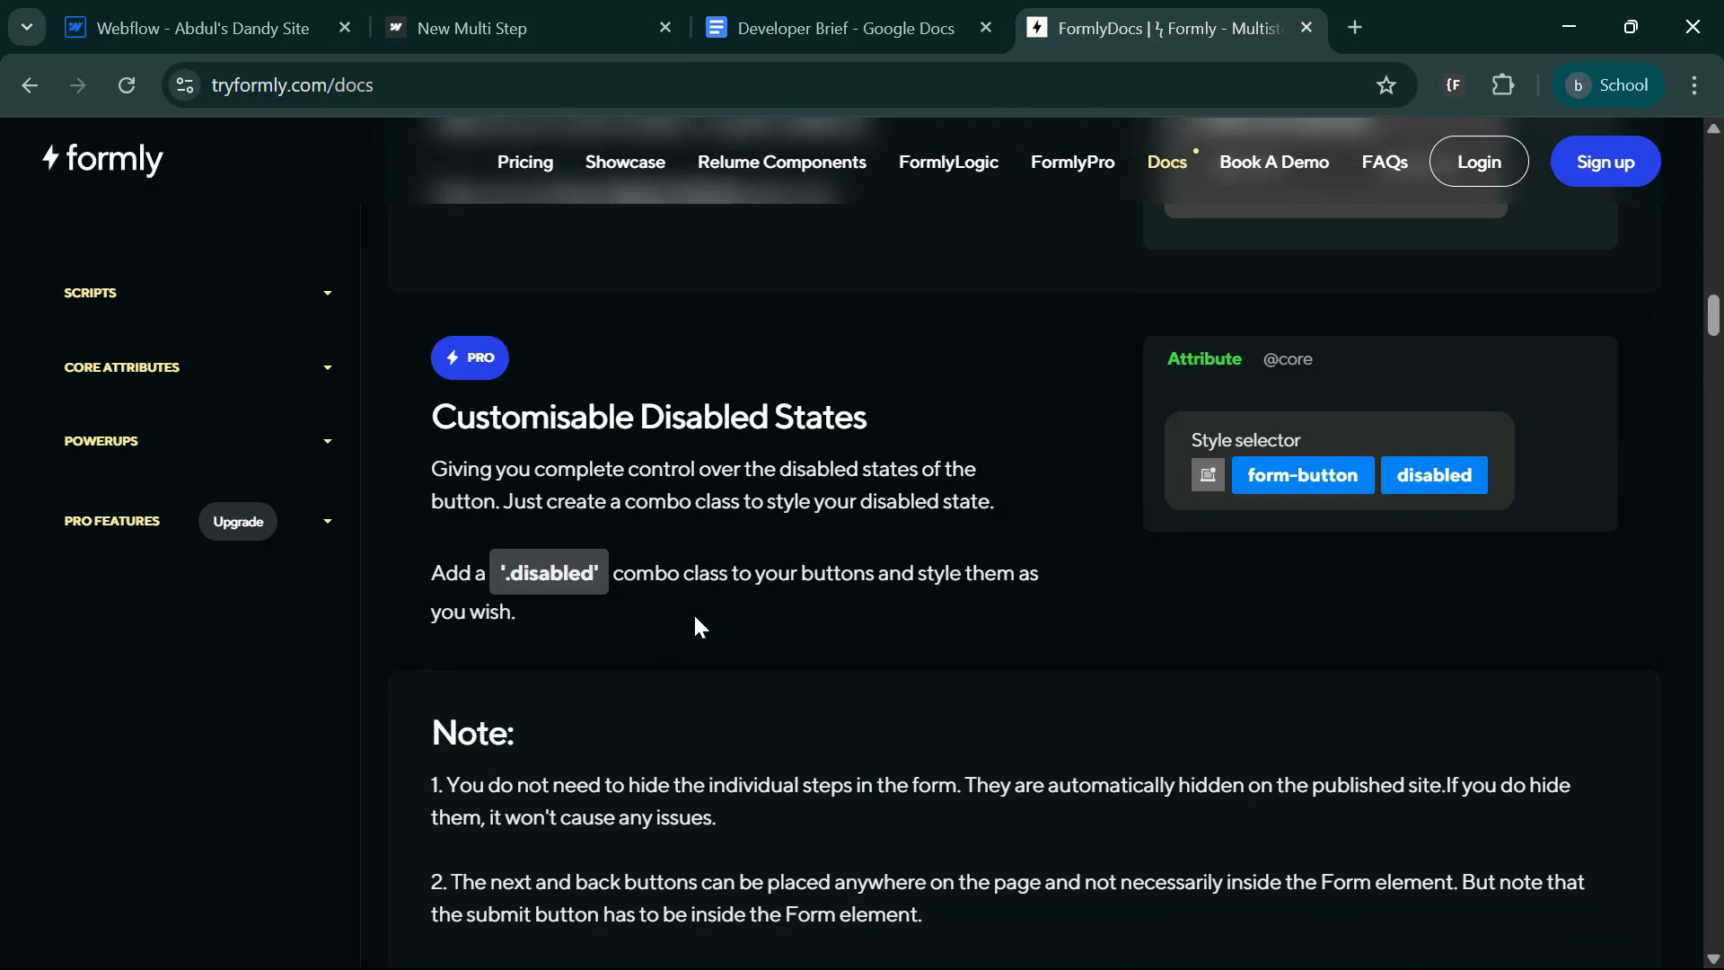
scroll(987, 692, "down", 12)
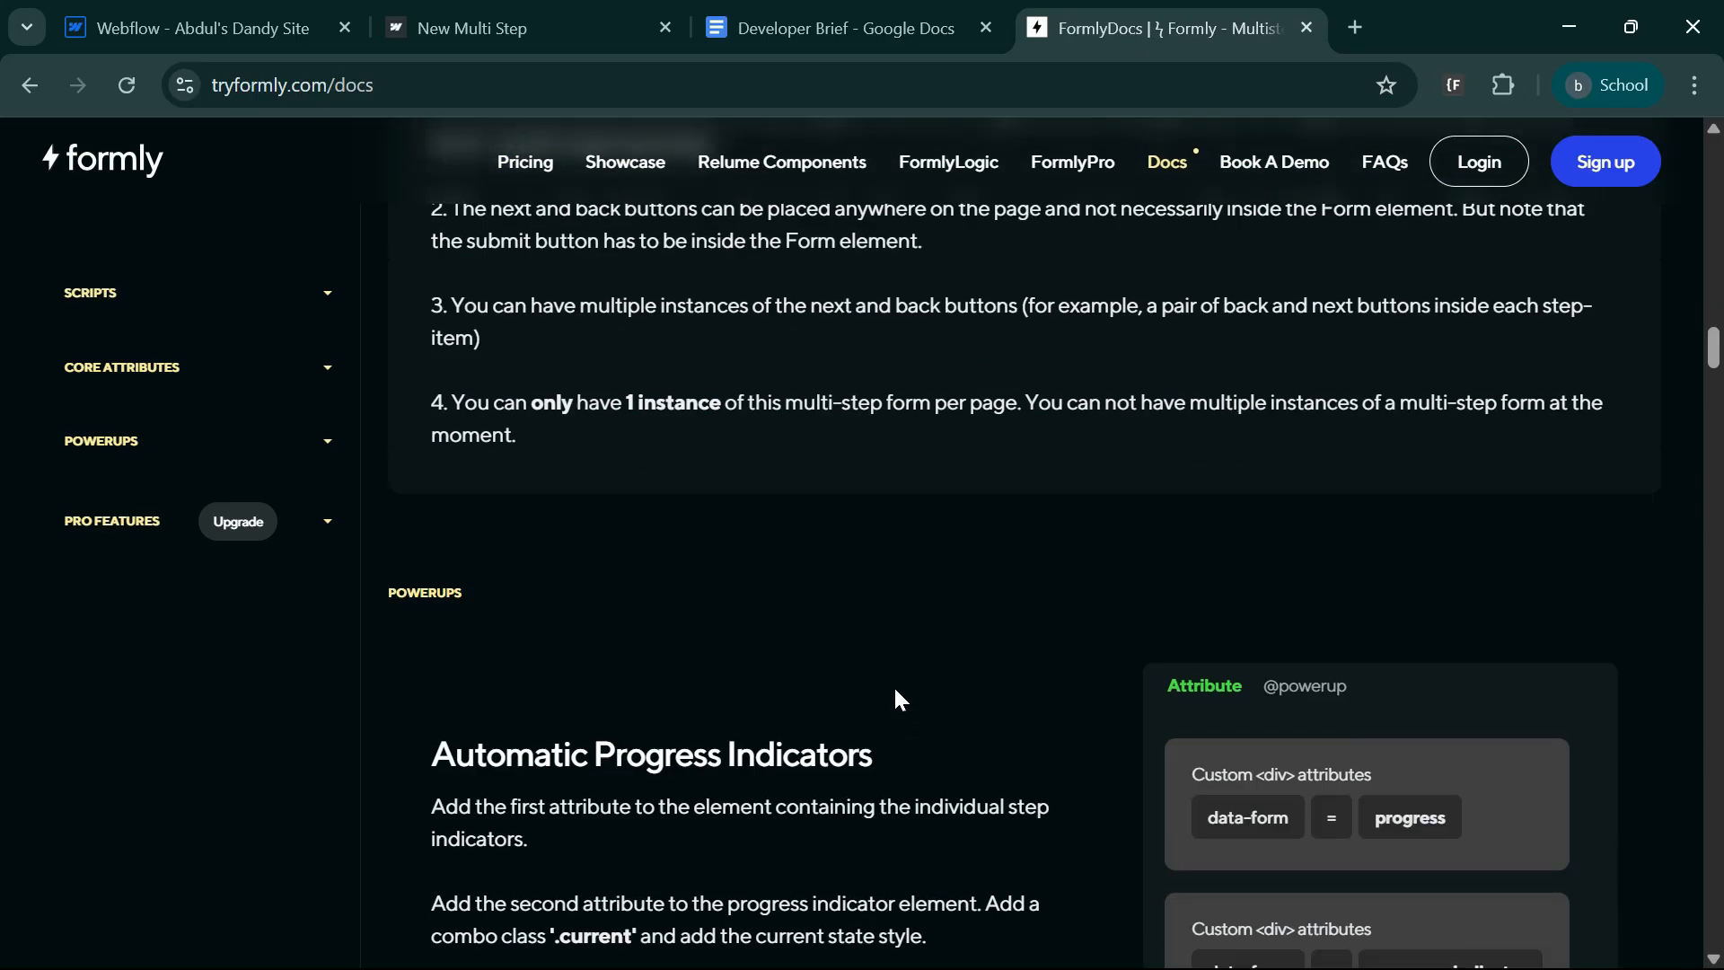
scroll(903, 619, "up", 2)
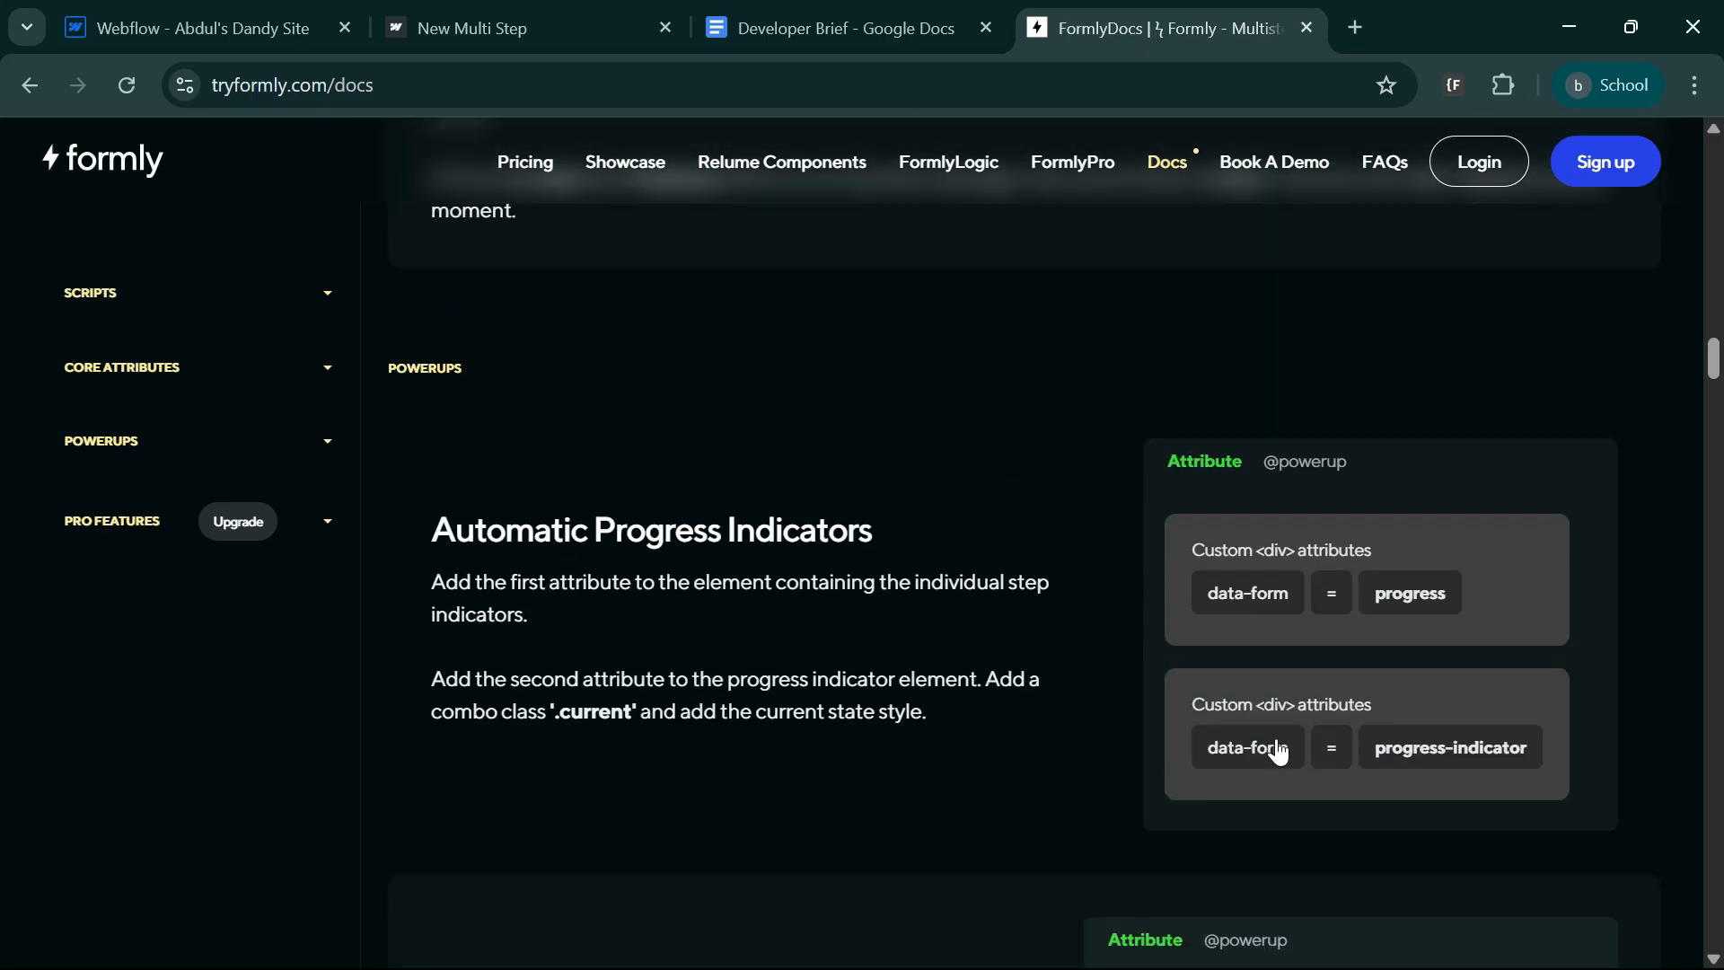
left_click(501, 35)
scroll(401, 300, "up", 5)
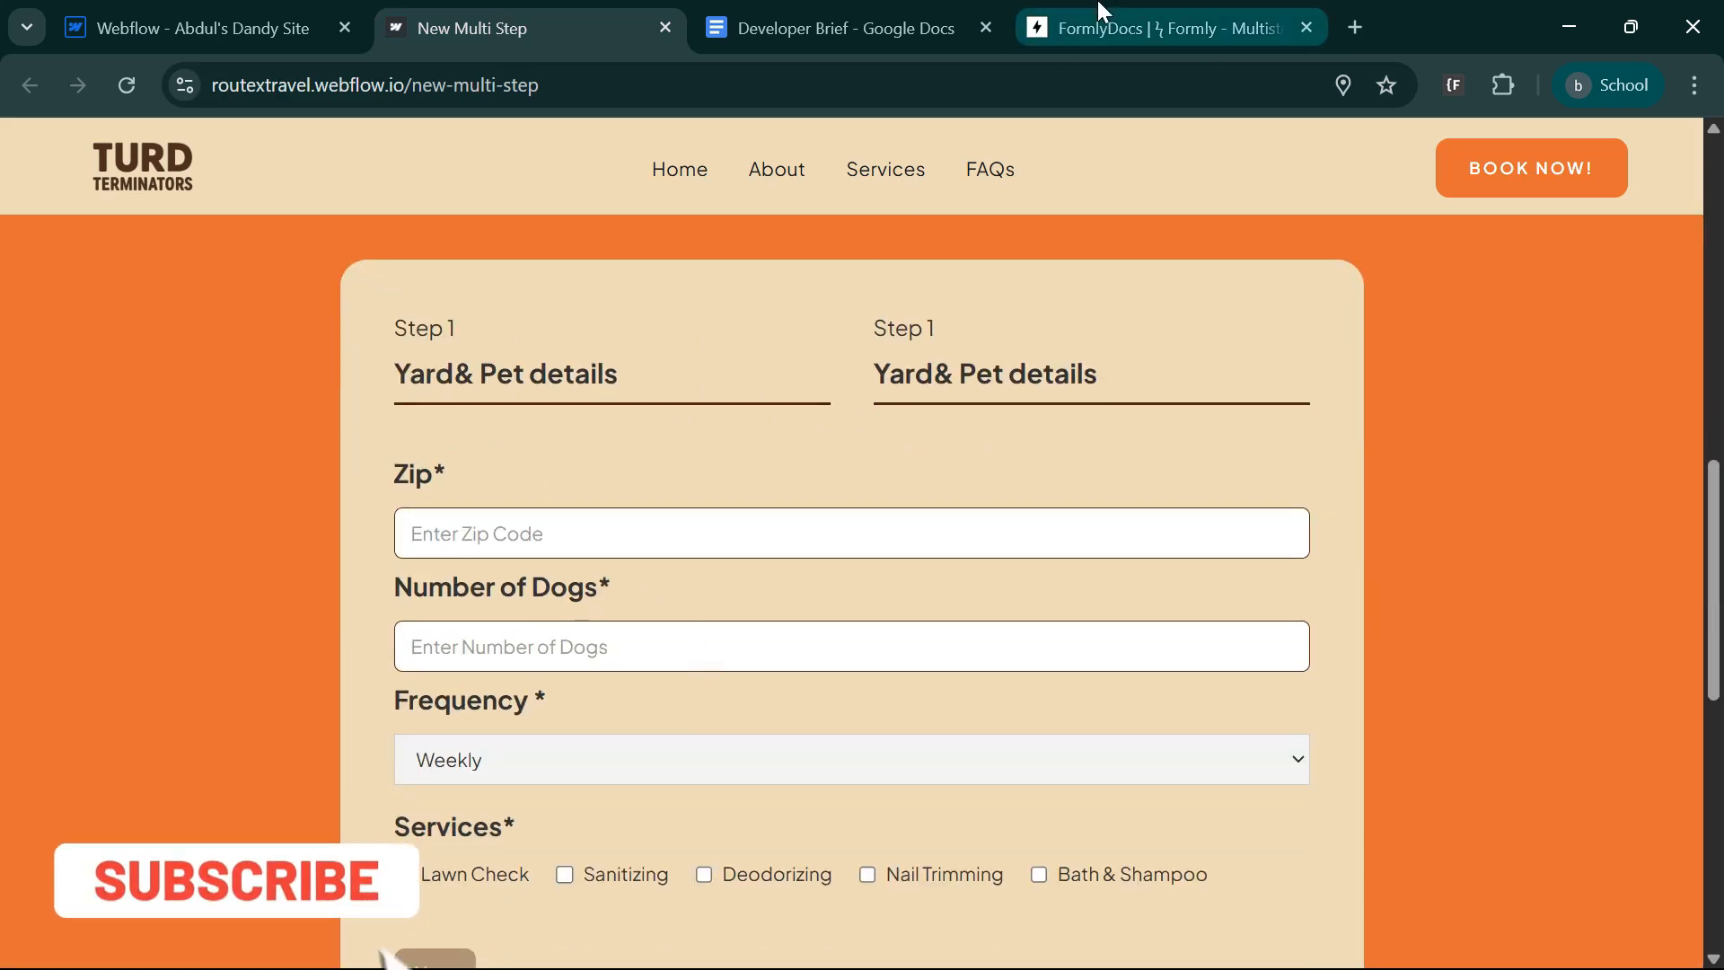
Place the Formly documentation beside the published page and copy the data-checkbox attribute name from its Checkboxes section.
left_click_drag(1033, 27, 862, 27)
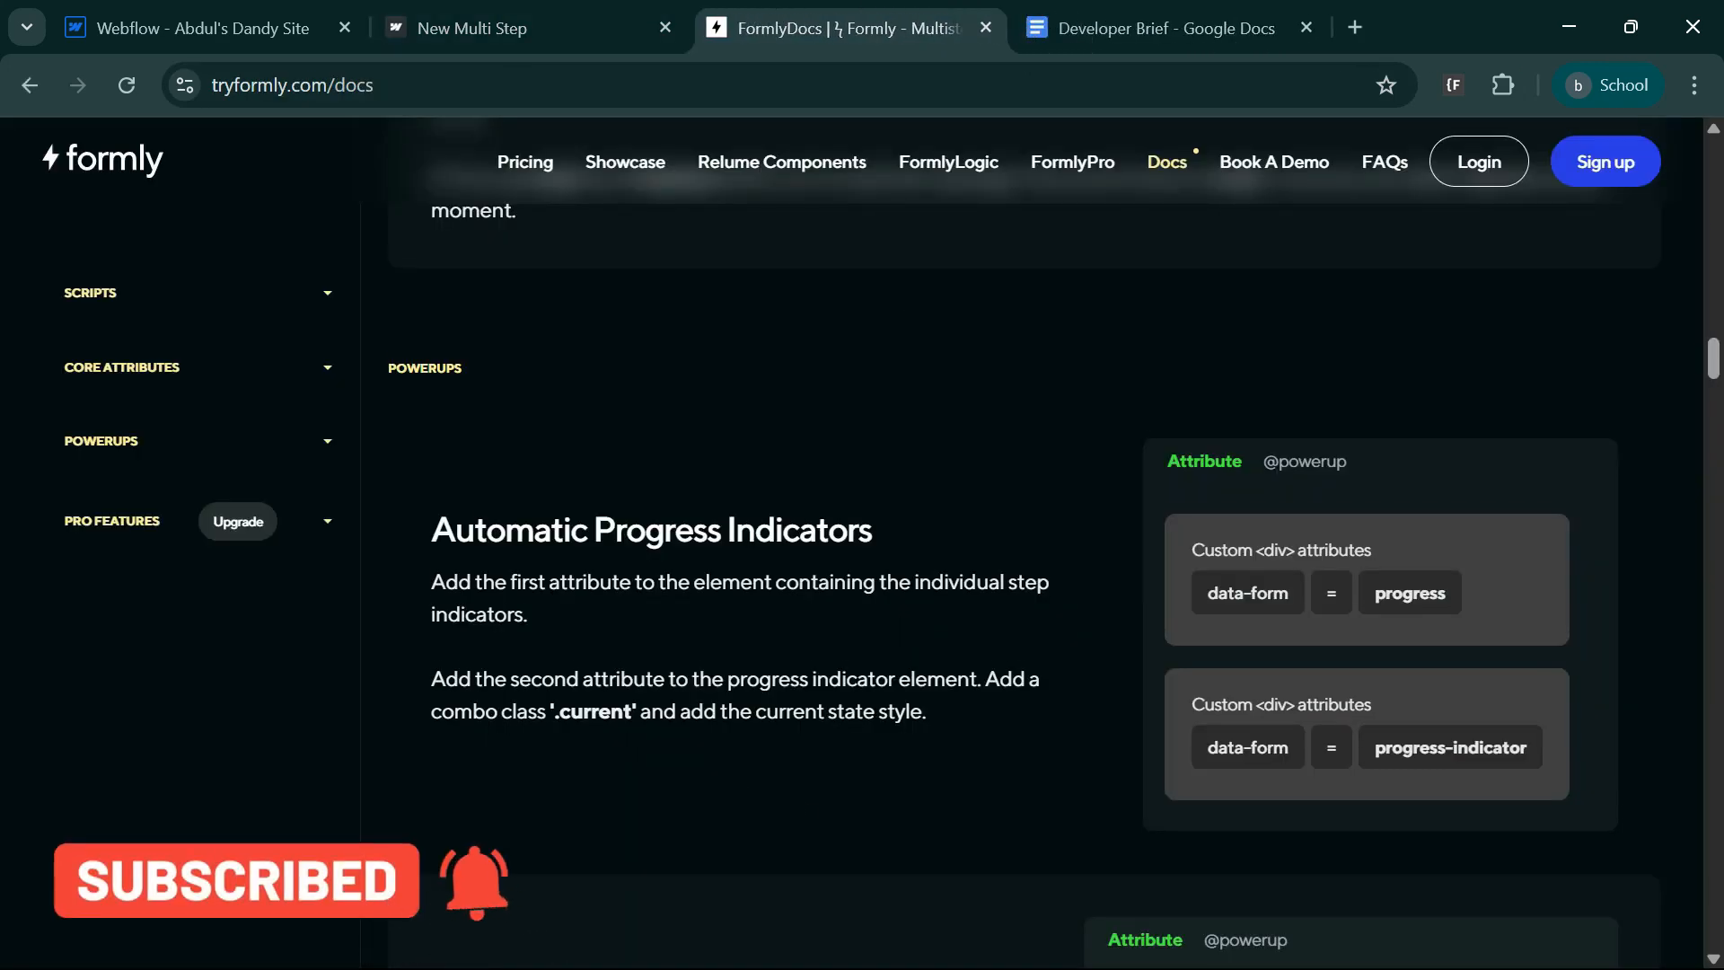
scroll(635, 682, "down", 5)
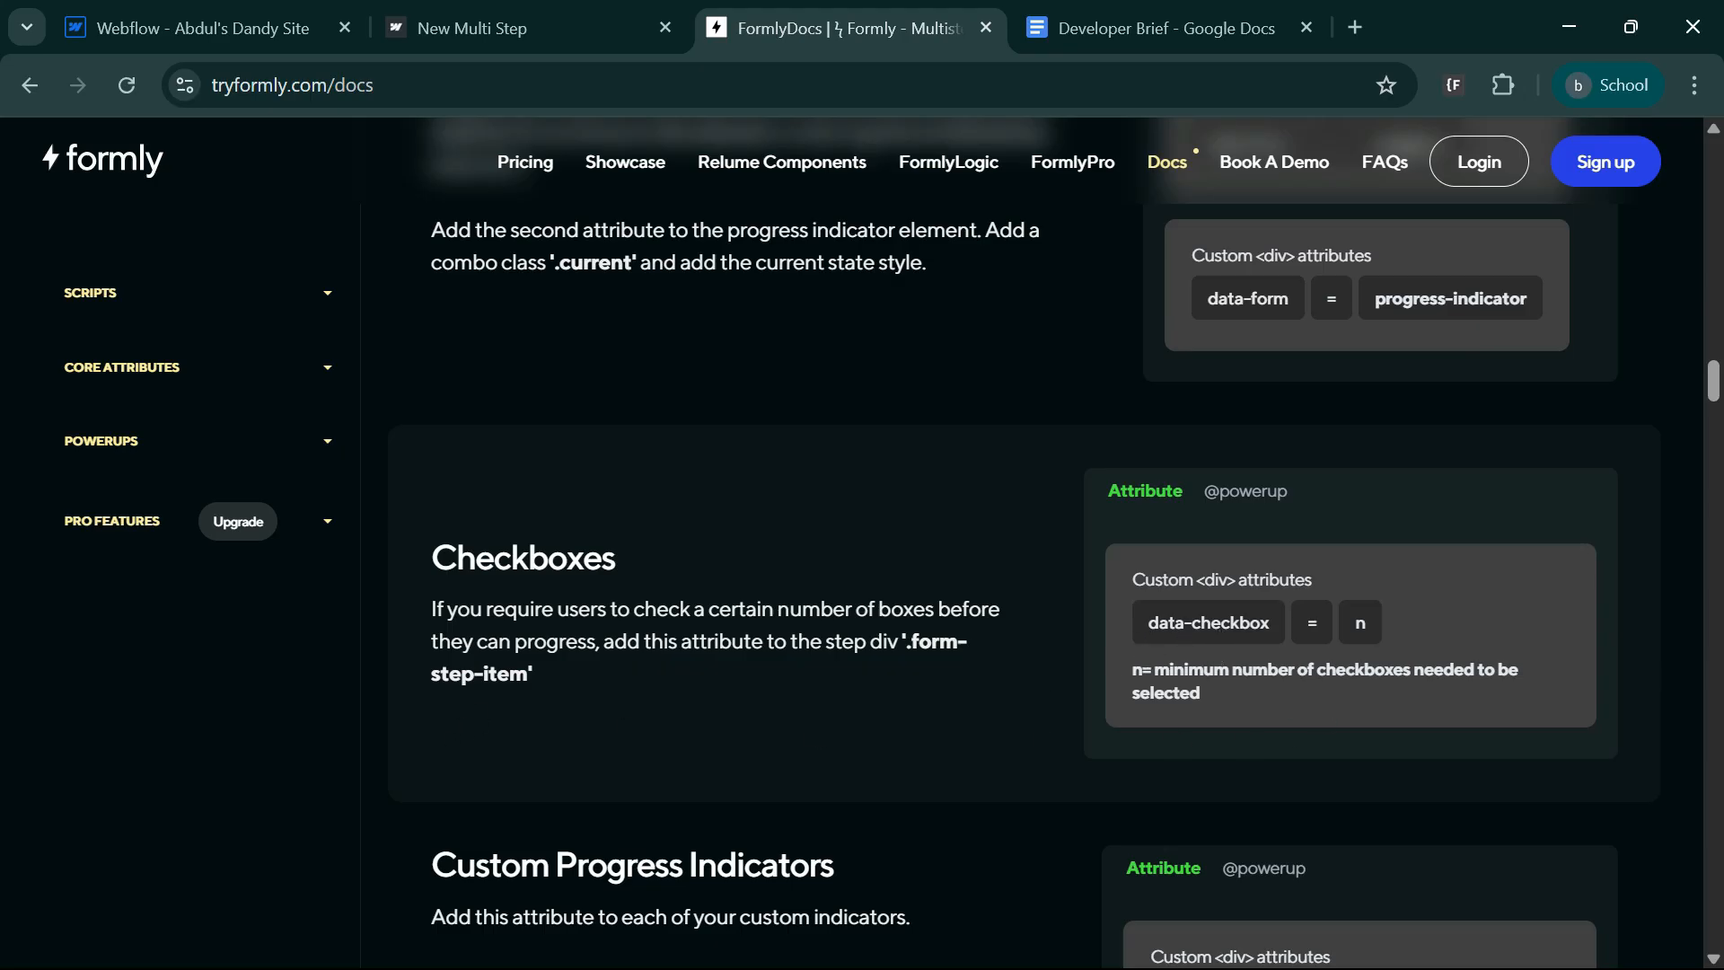
left_click(1223, 635)
In the Webflow designer, add the custom attribute data-checkbox with value 3 to the div wrapping the Services checkboxes.
left_click(180, 28)
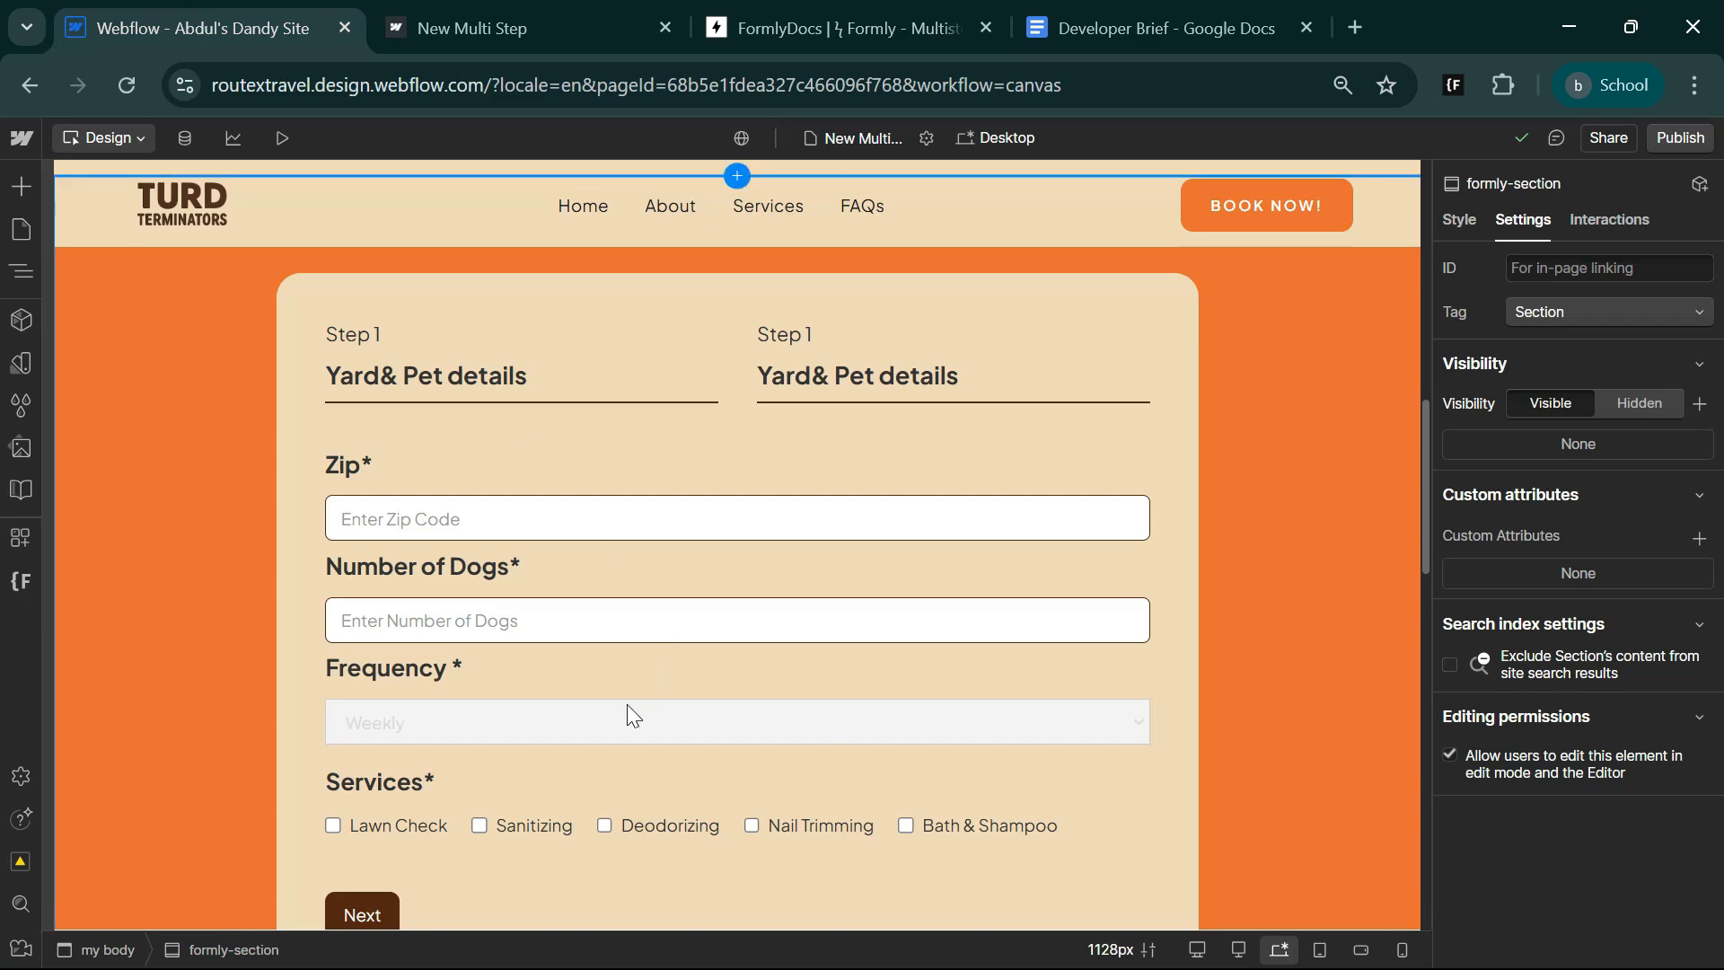
scroll(633, 715, "down", 4)
scroll(624, 661, "up", 2)
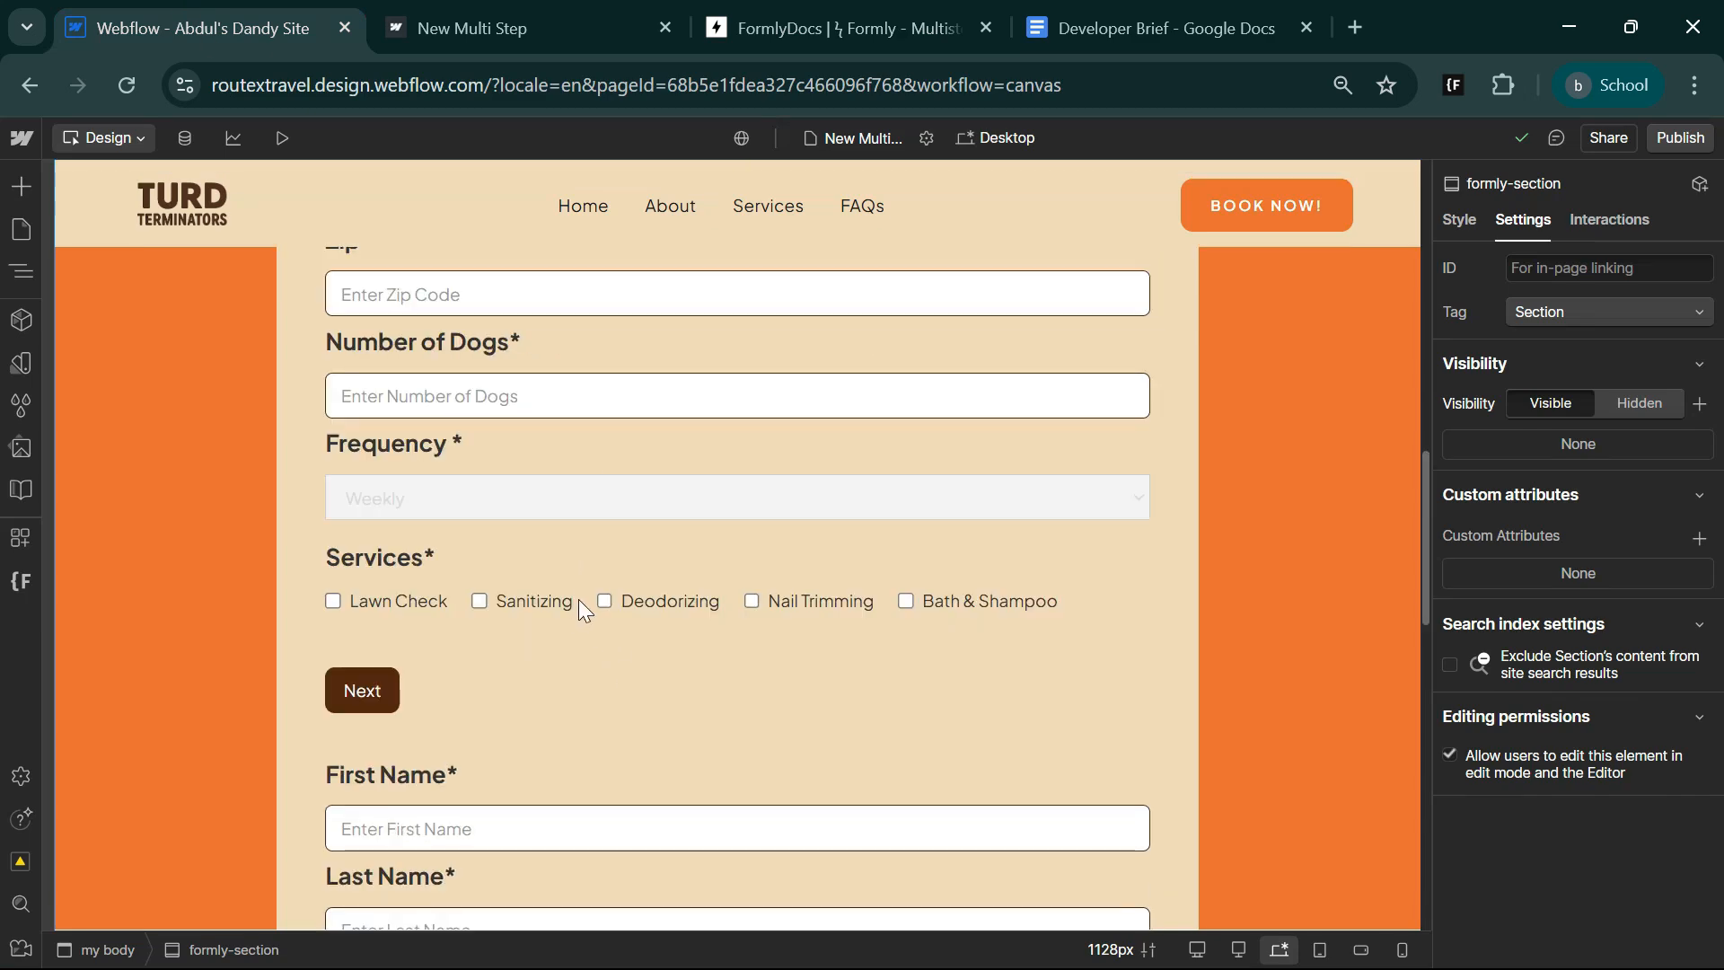
left_click(584, 603)
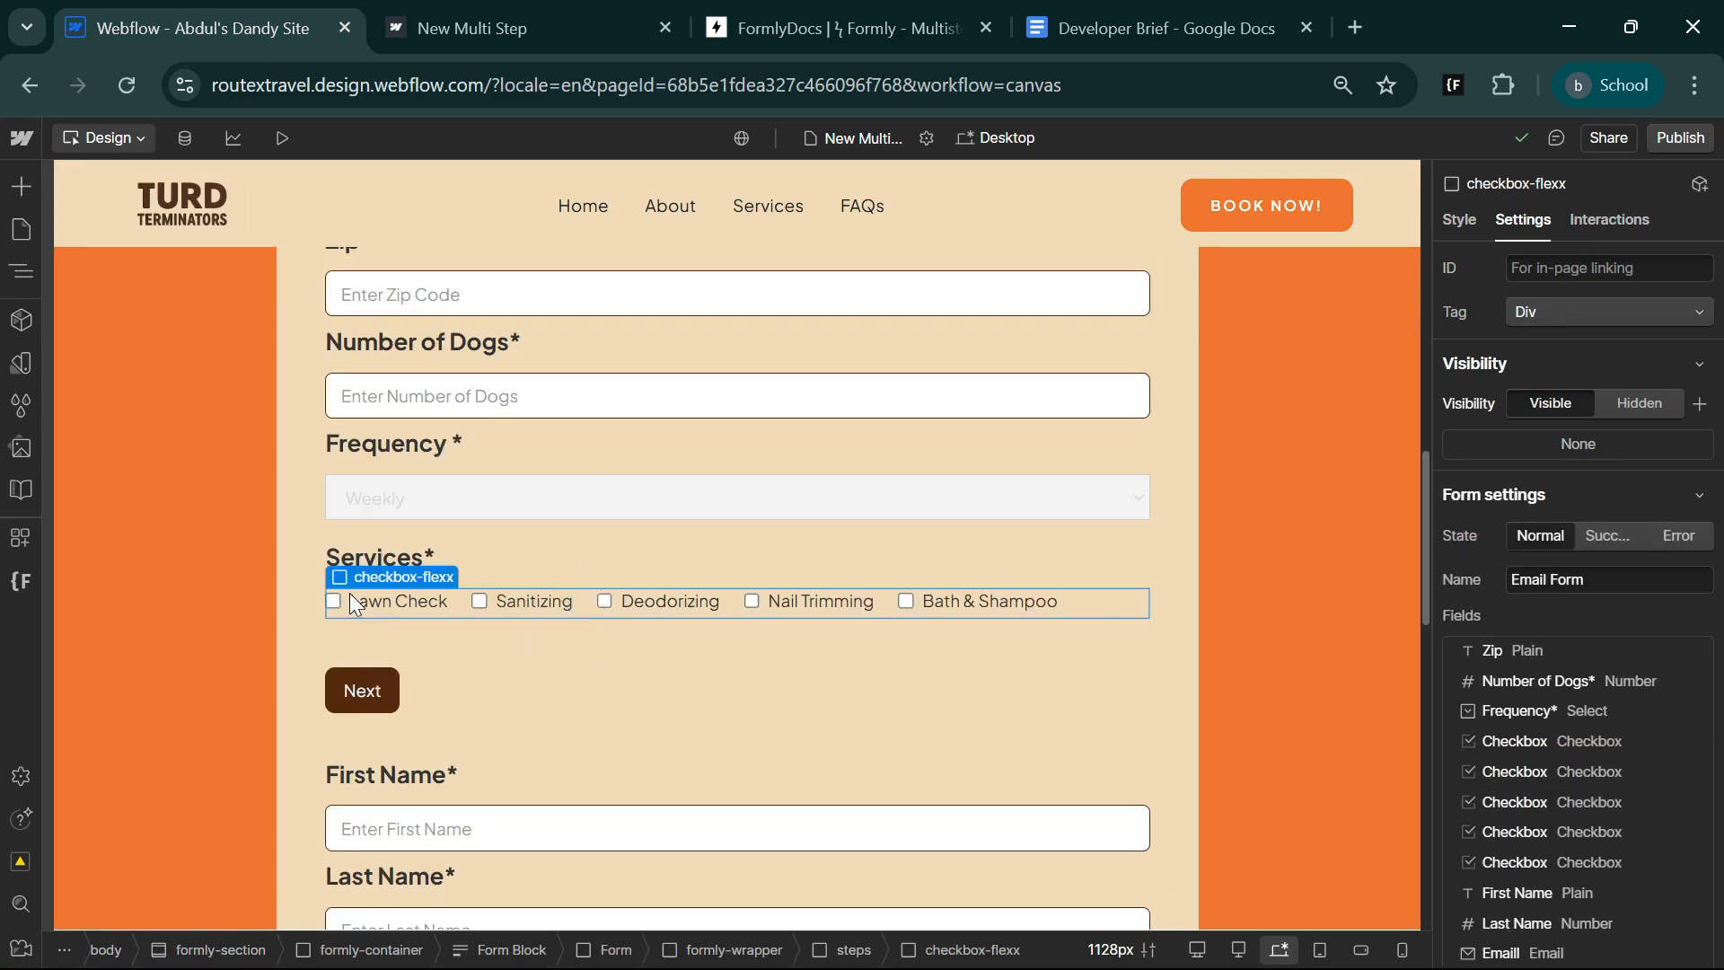
scroll(1620, 854, "down", 6)
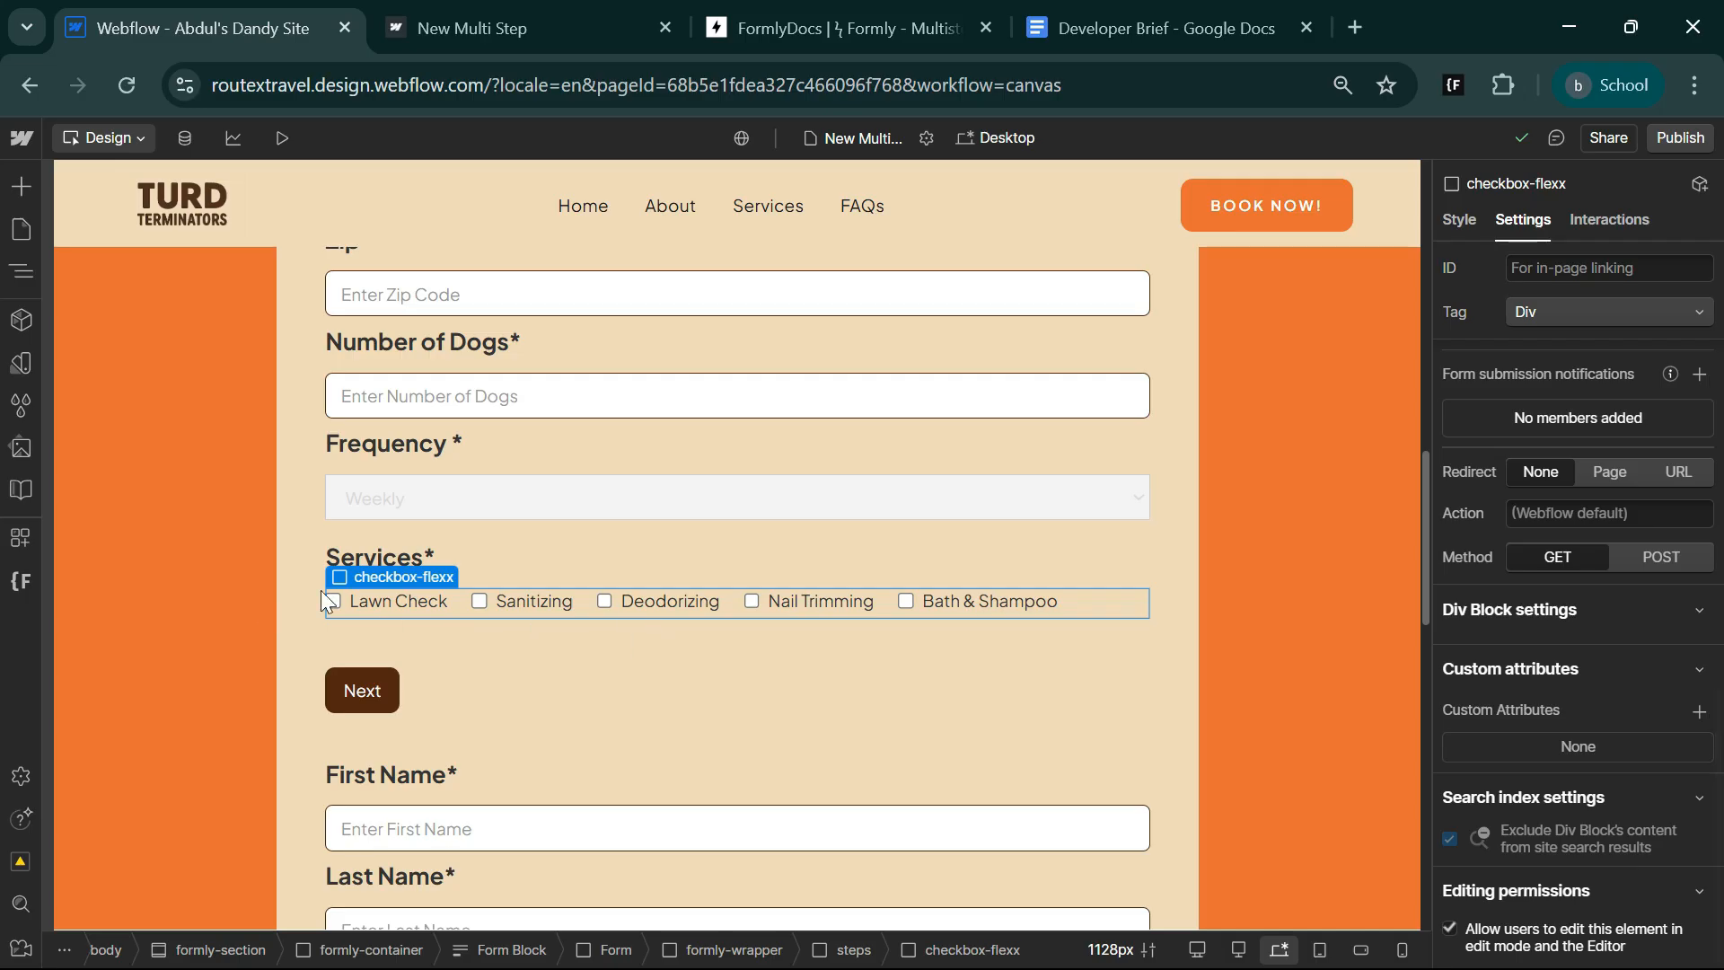
left_click(1700, 712)
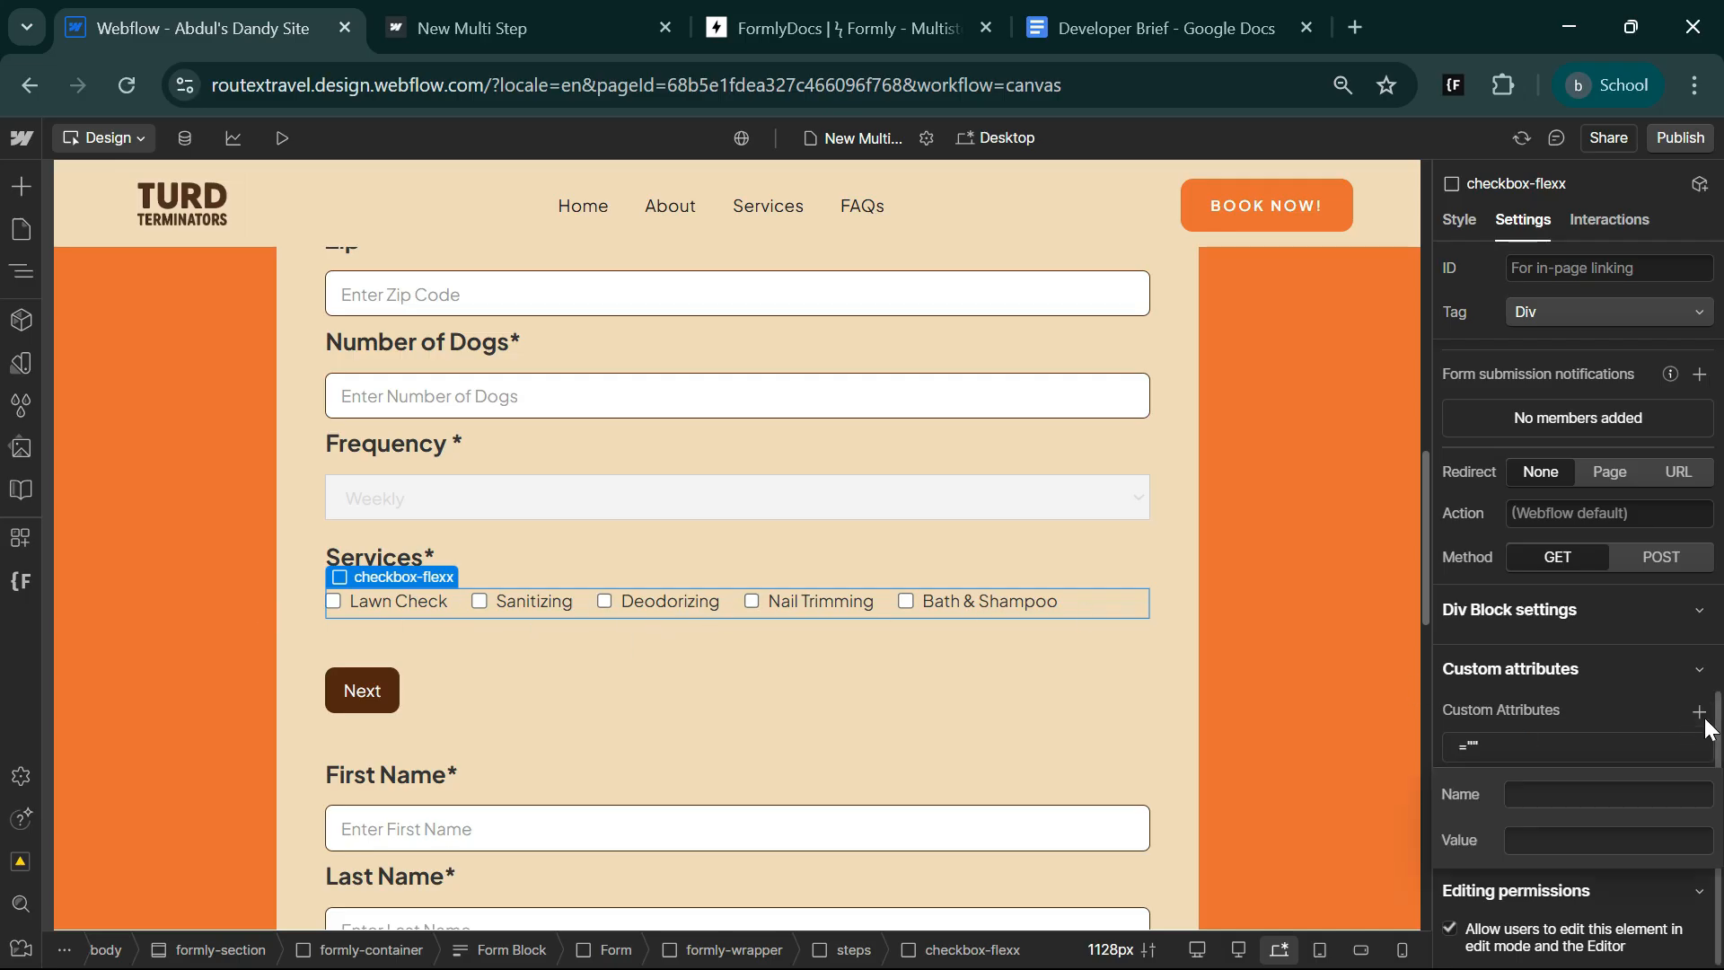
key("ctrl+v")
key("Tab")
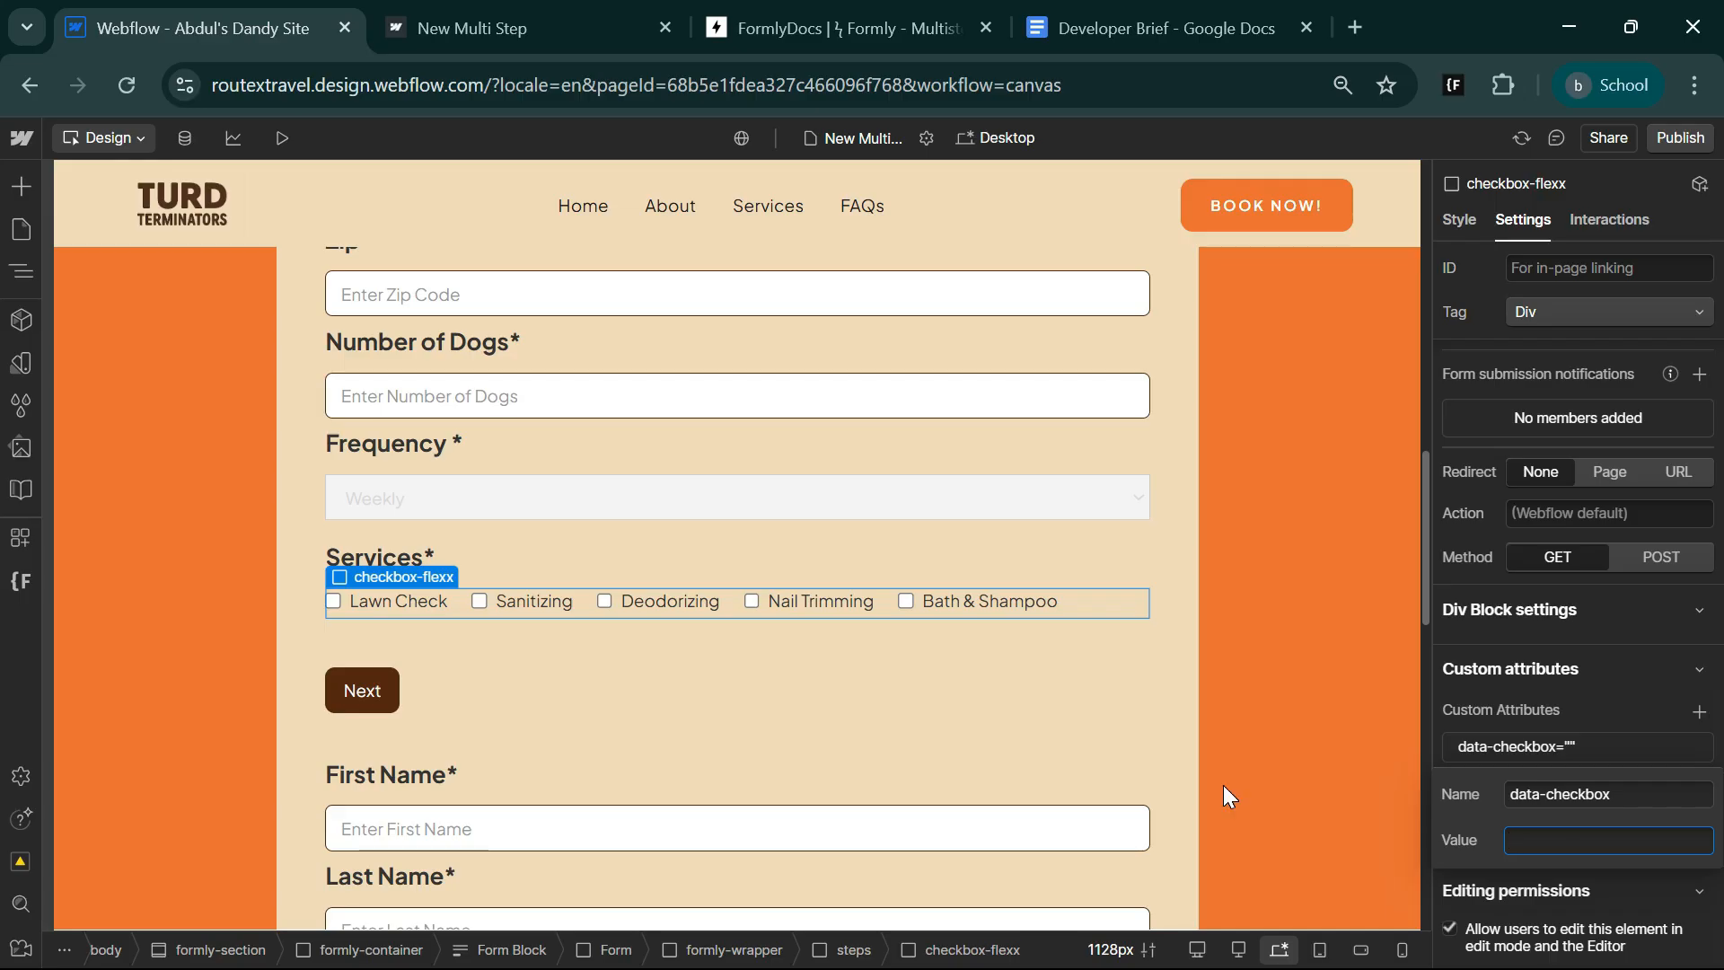
type("3")
left_click(1586, 713)
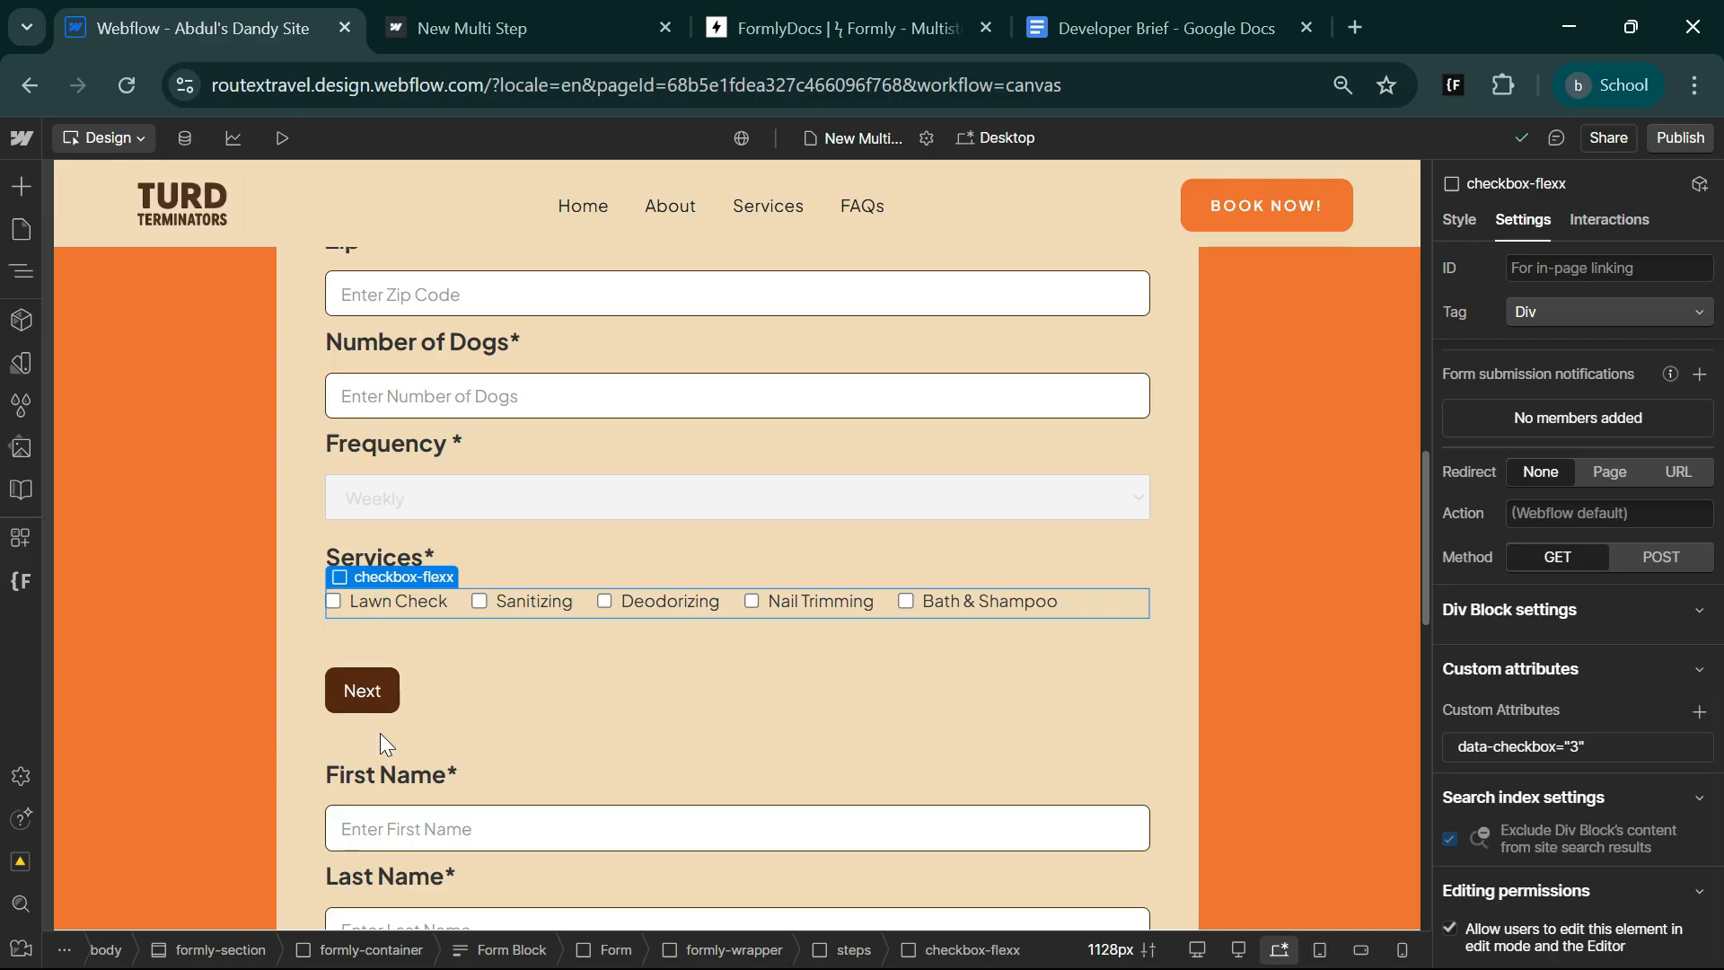
Change the input type of the Last Name field from the form's second step to Plain.
scroll(575, 769, "up", 3)
scroll(546, 752, "down", 5)
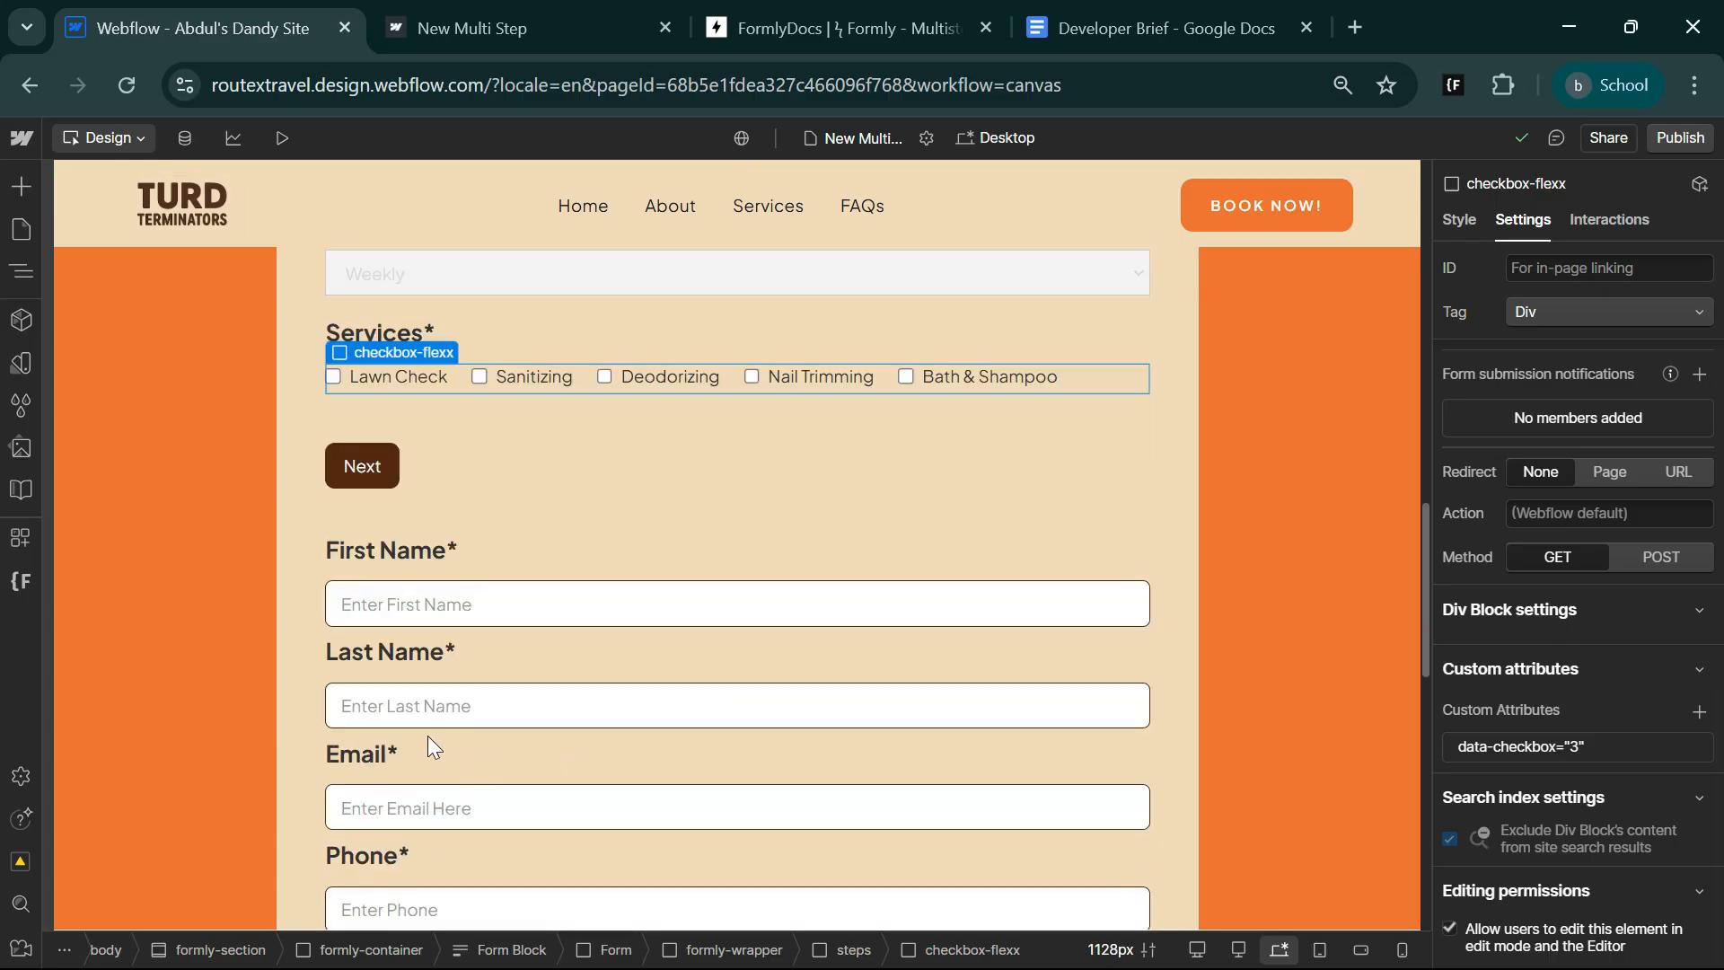
left_click(420, 709)
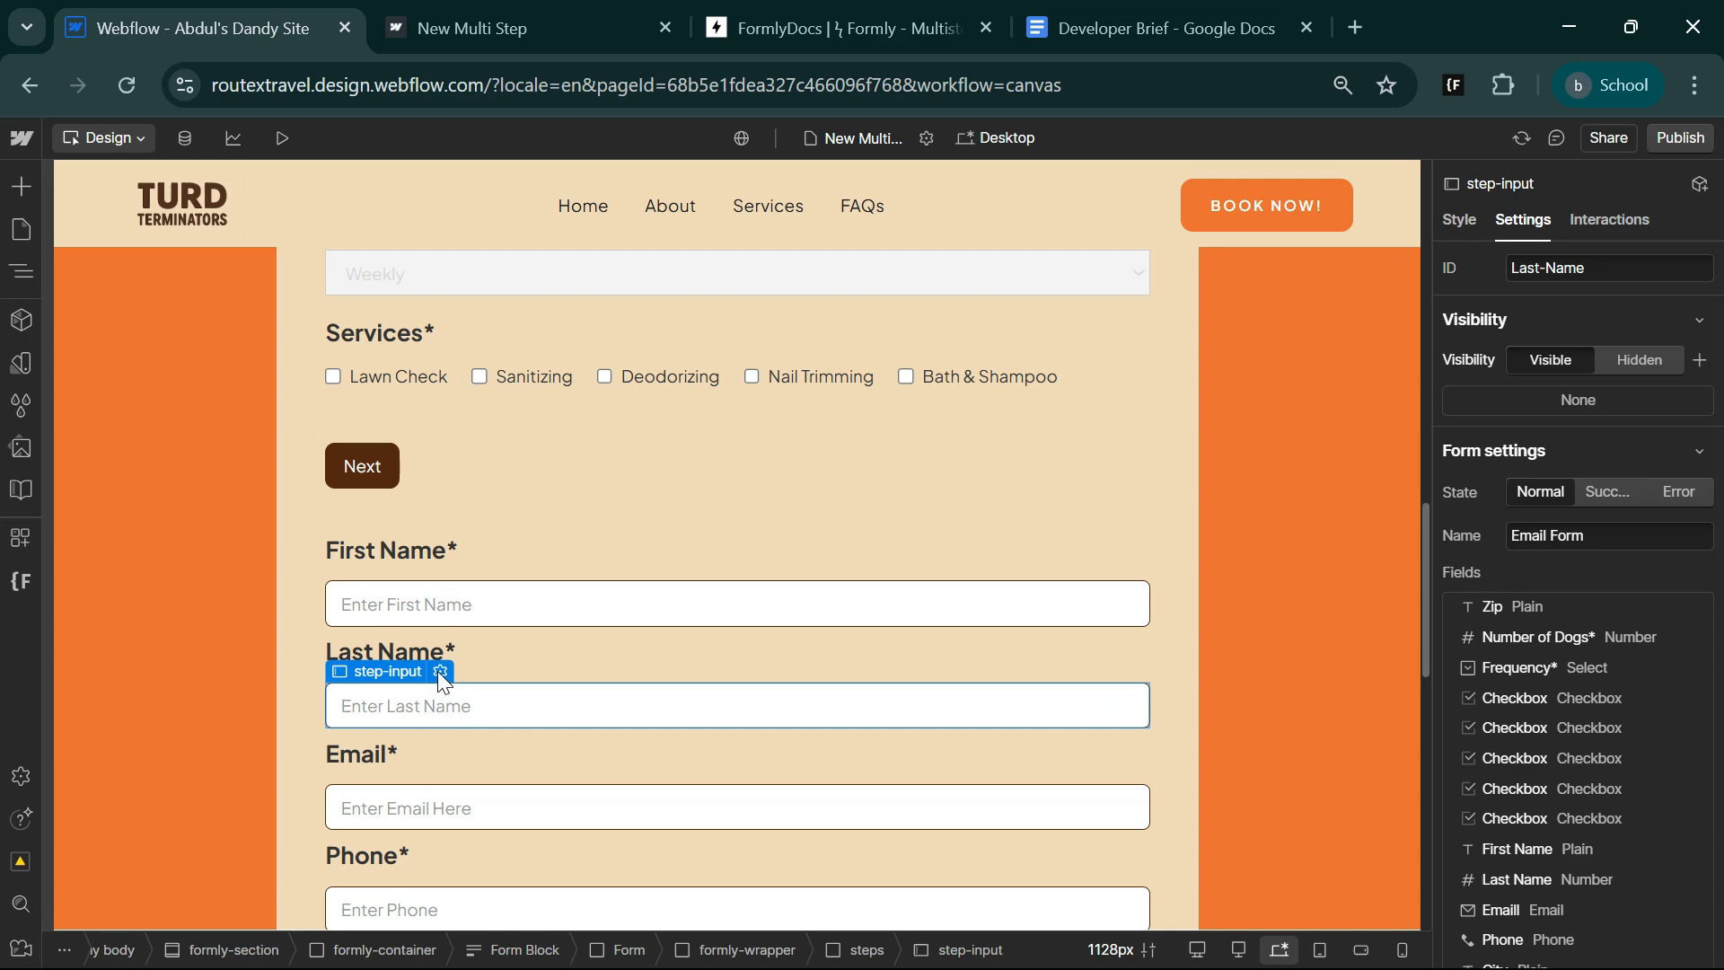
left_click(440, 675)
left_click(467, 471)
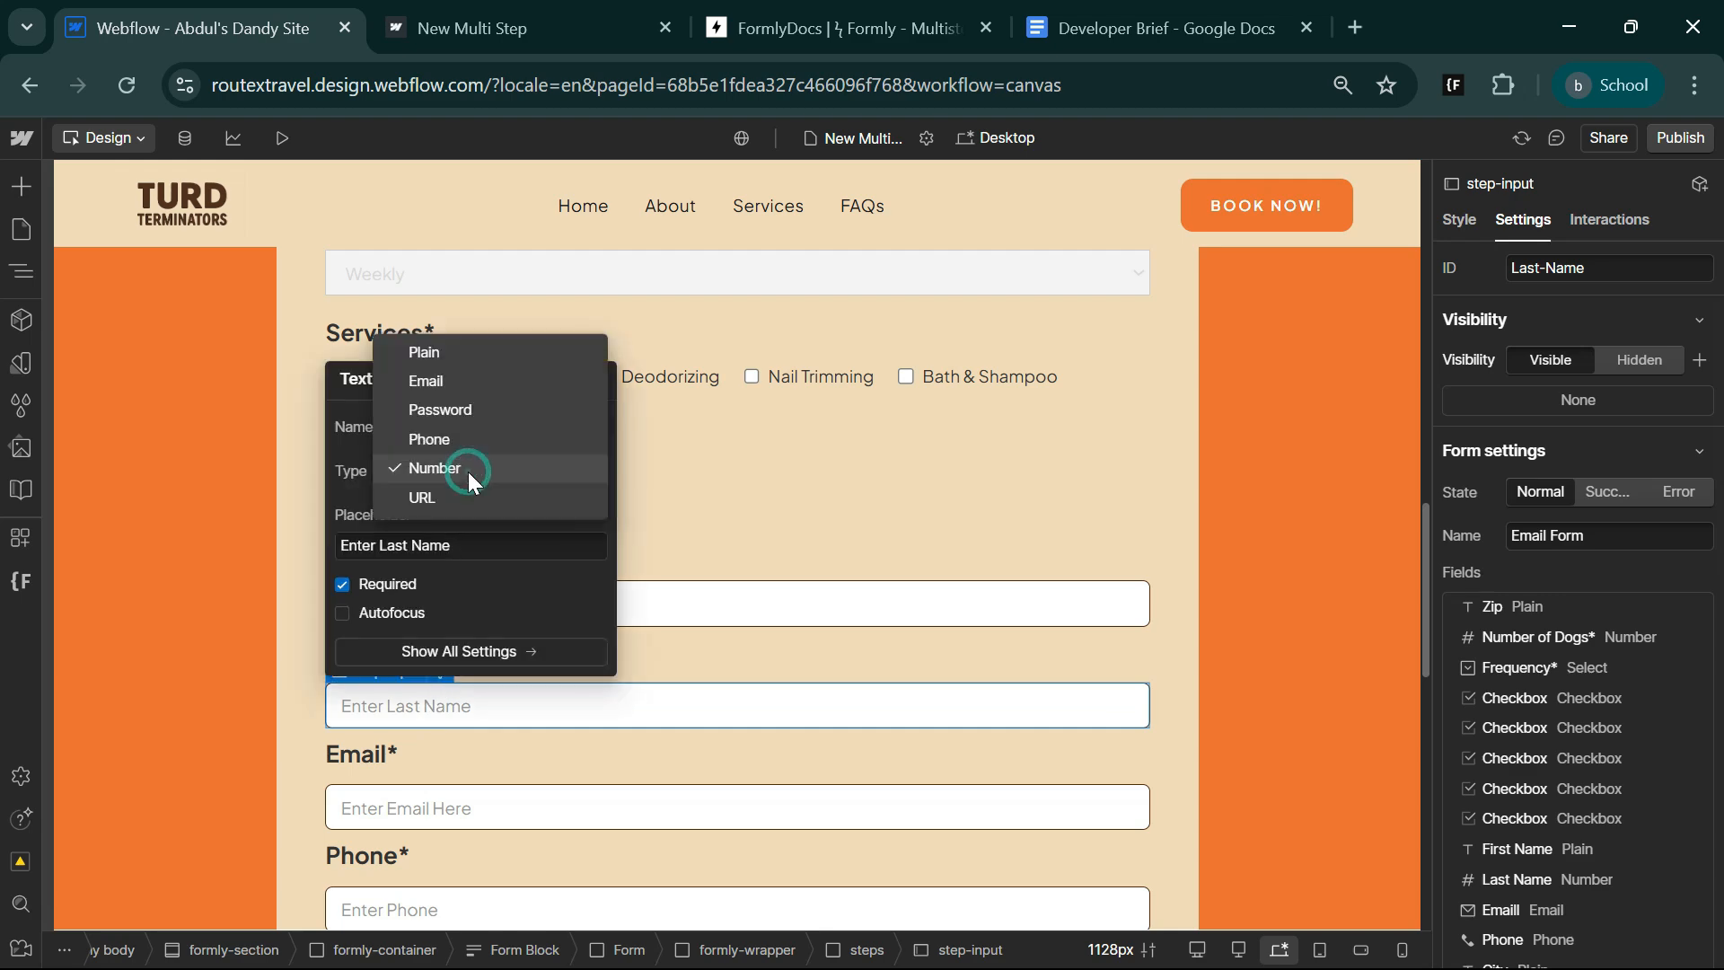
left_click(465, 352)
In the Formly documentation, copy the attribute name data-form and value custom-progress-indicator from the Custom Progress Indicators section.
left_click(845, 28)
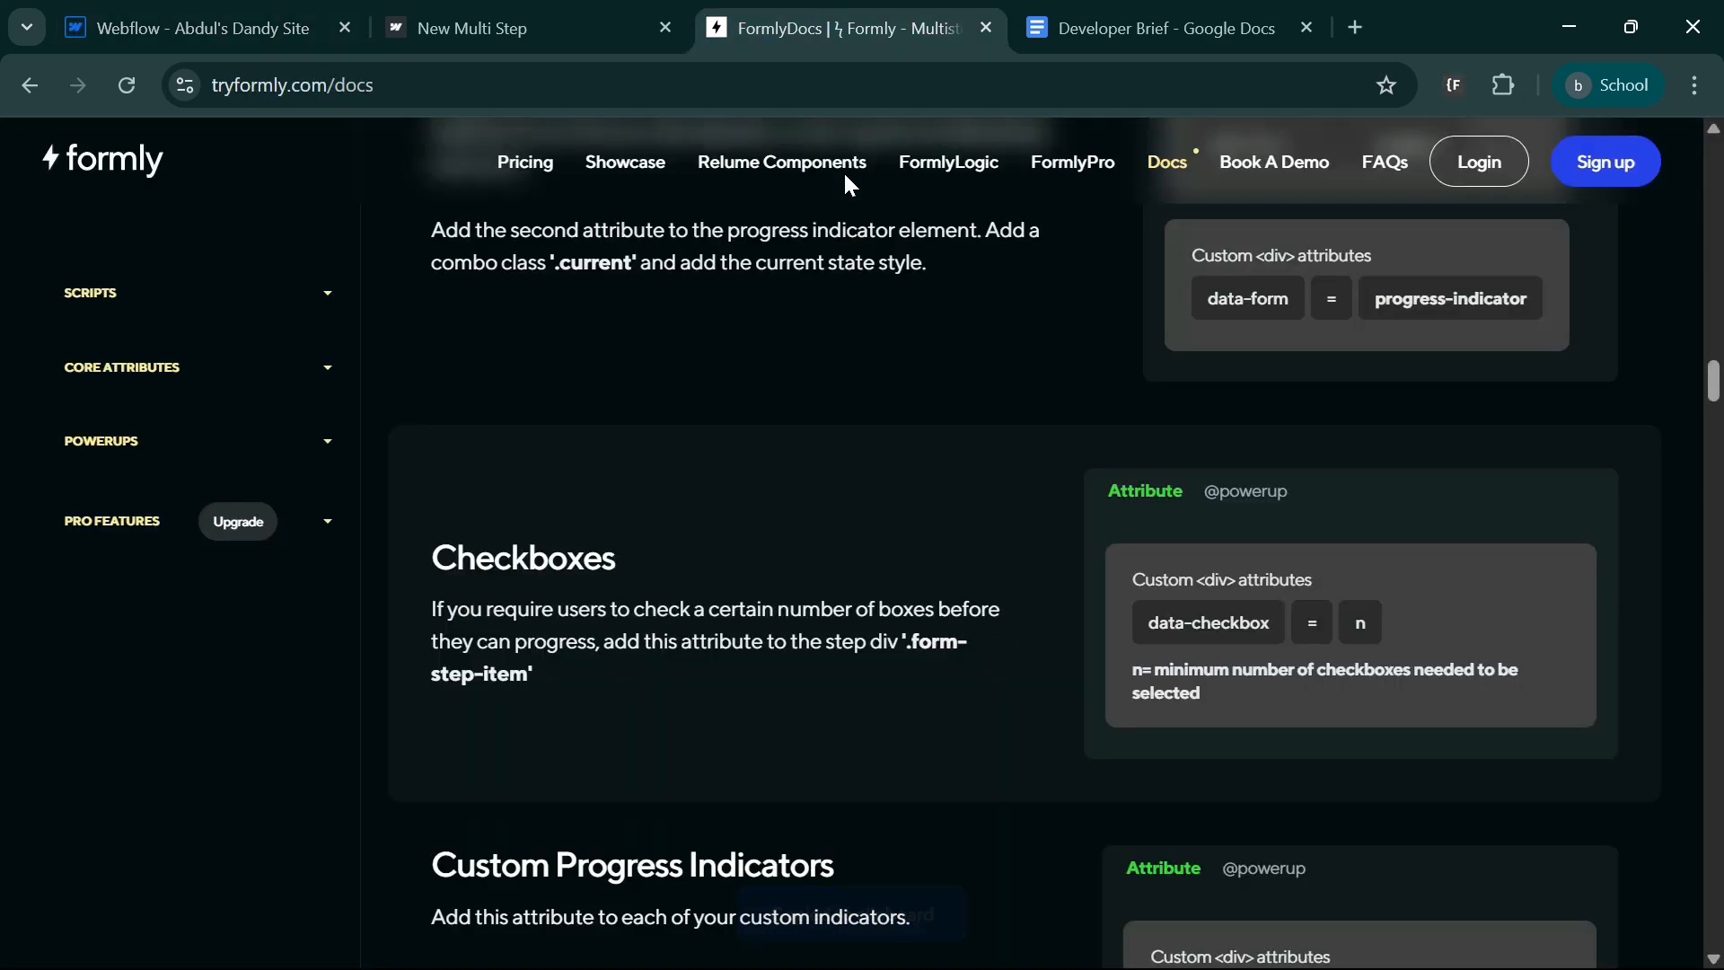
scroll(911, 687, "down", 3)
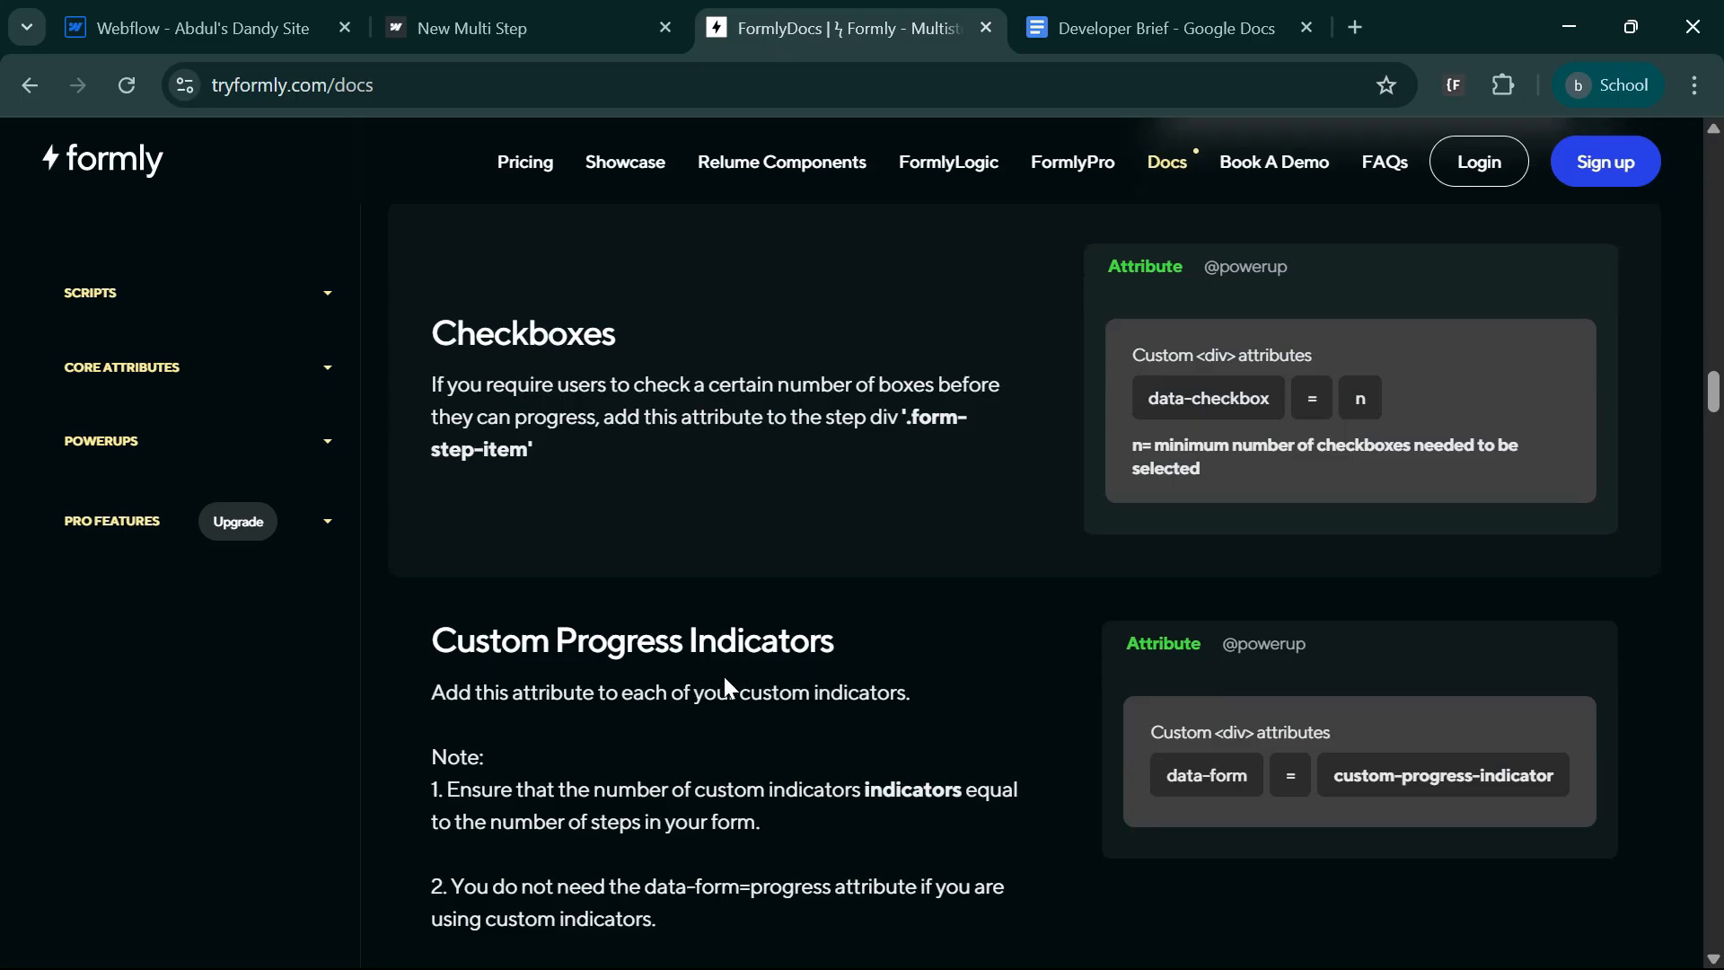
scroll(727, 687, "down", 3)
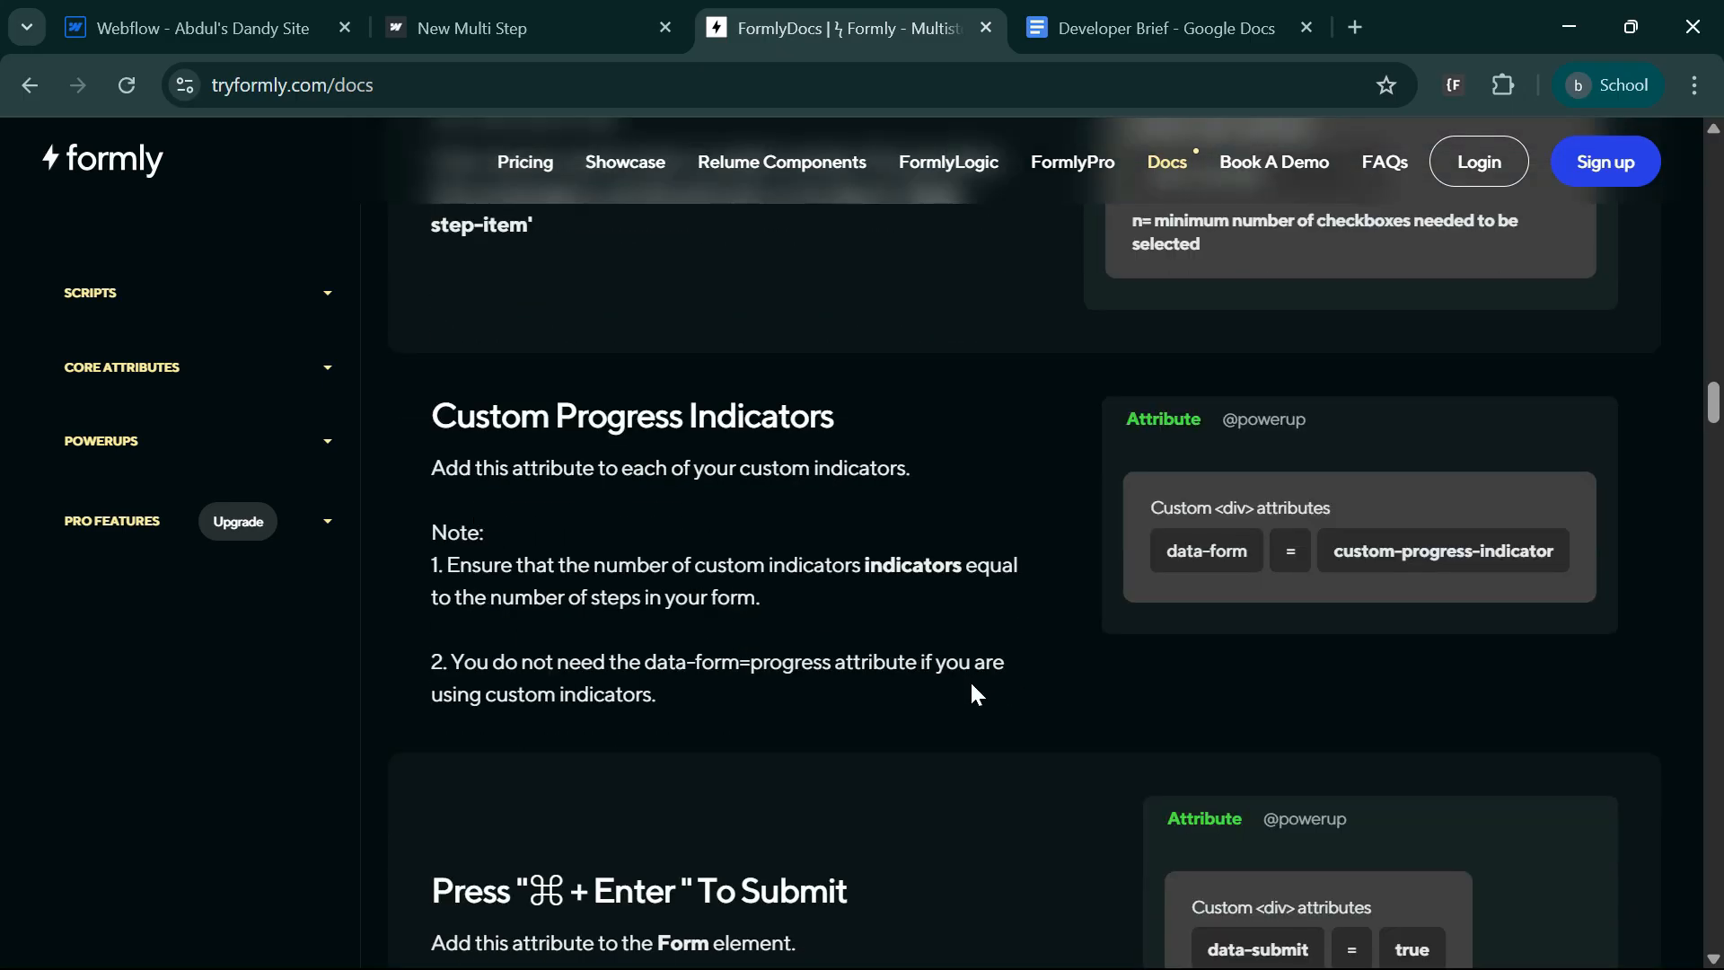
left_click(1217, 564)
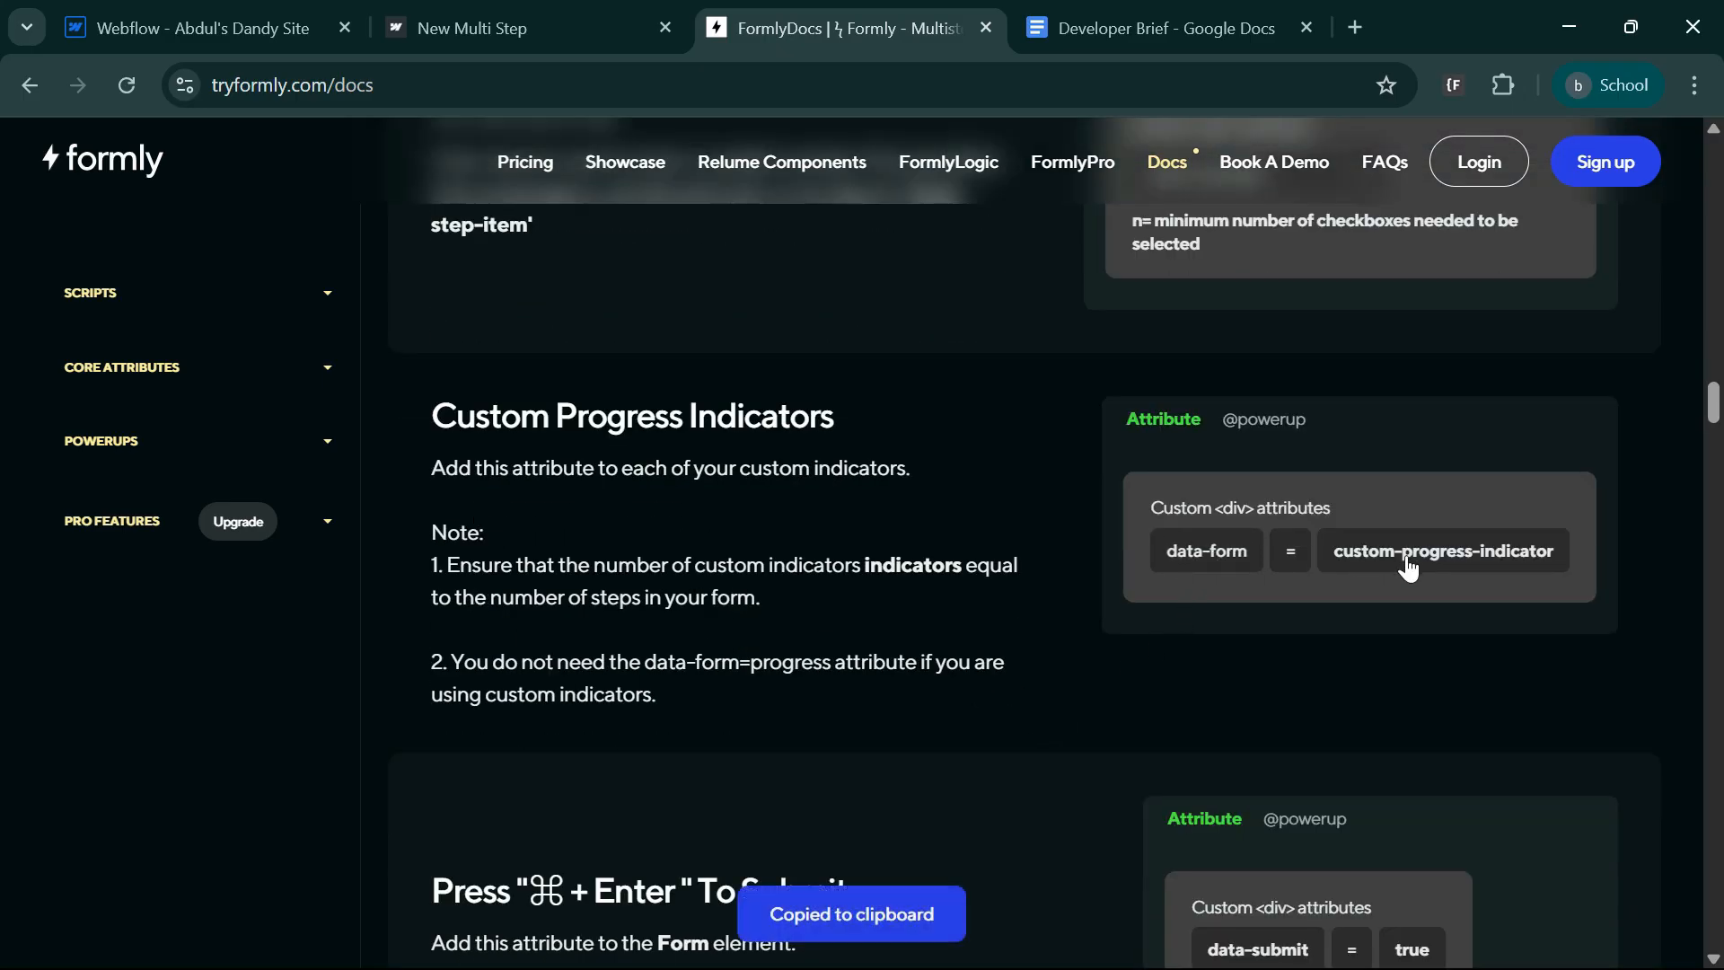
In the Webflow designer, add the custom attribute data-form with value custom-progress-indicator to the second indicator-step div.
left_click(224, 25)
scroll(643, 693, "up", 5)
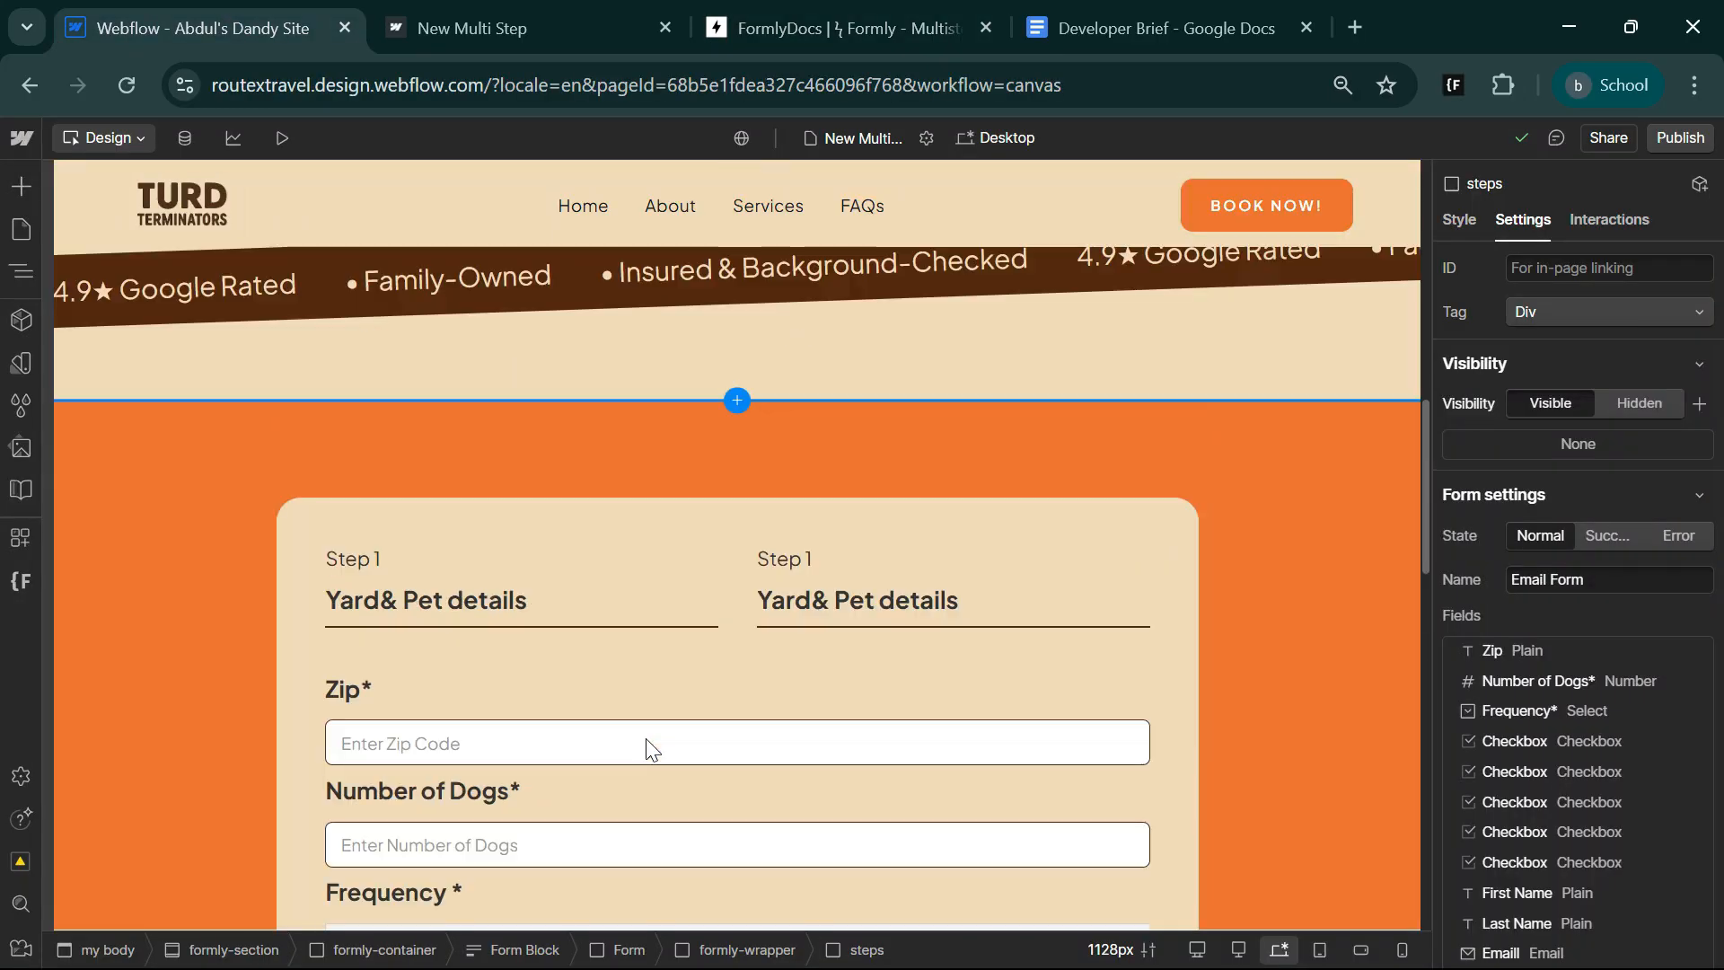
left_click(921, 574)
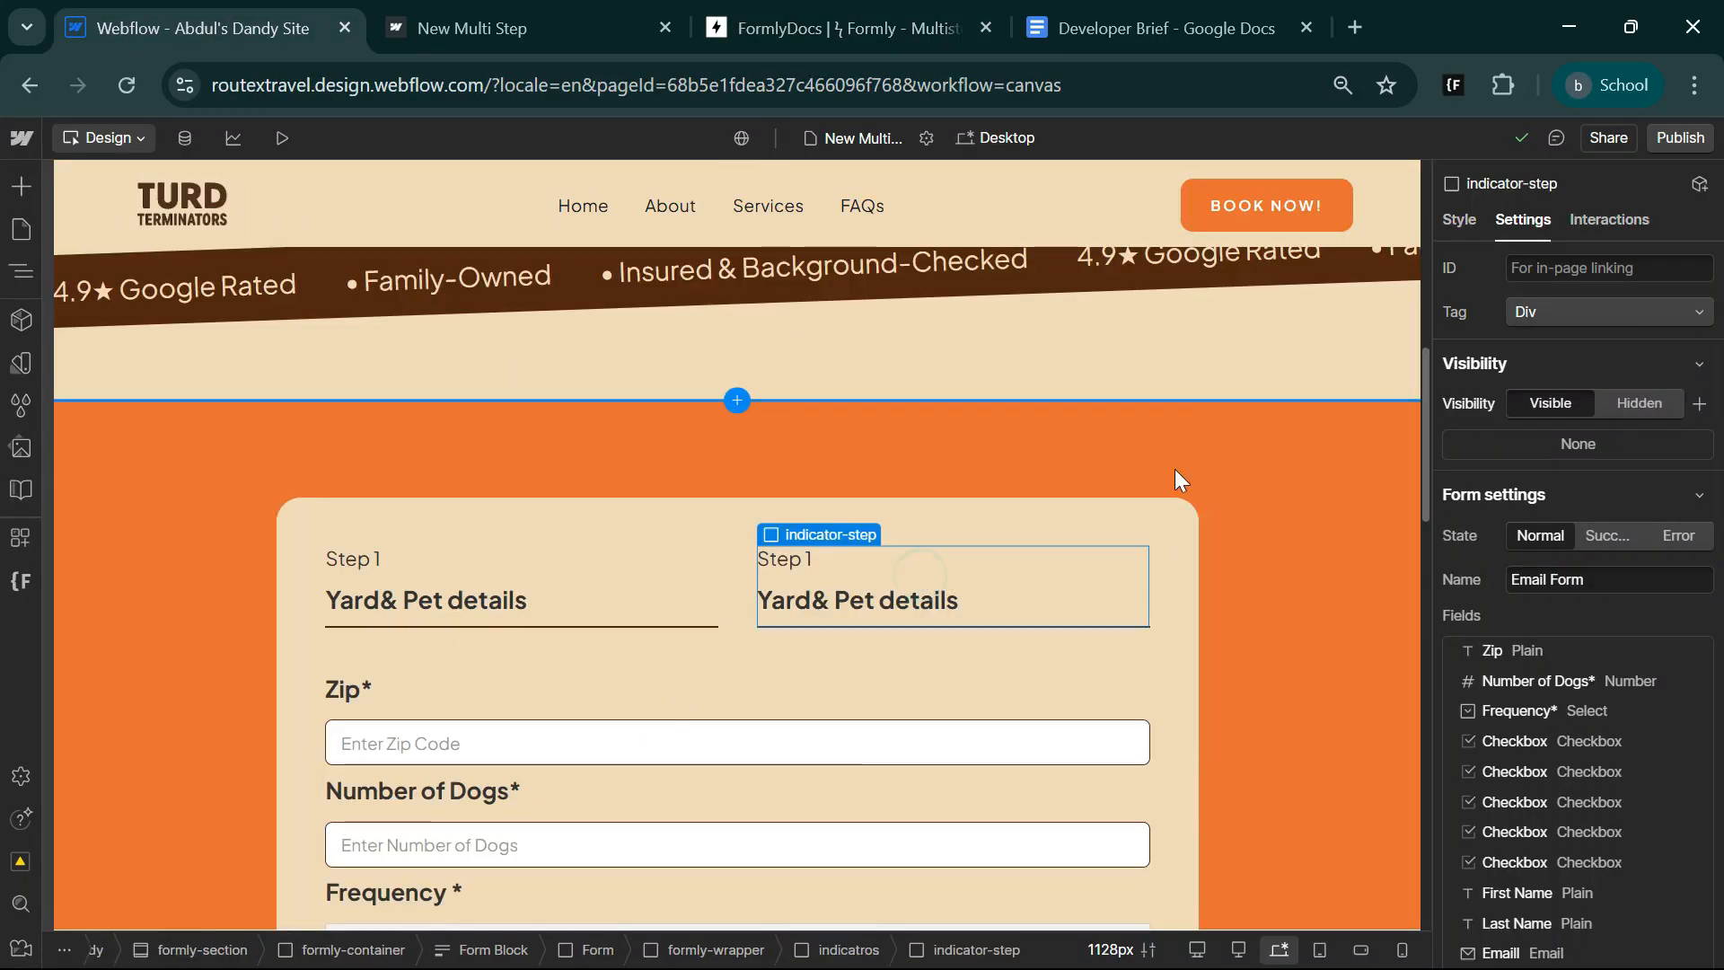
scroll(1560, 835, "down", 5)
left_click(1699, 819)
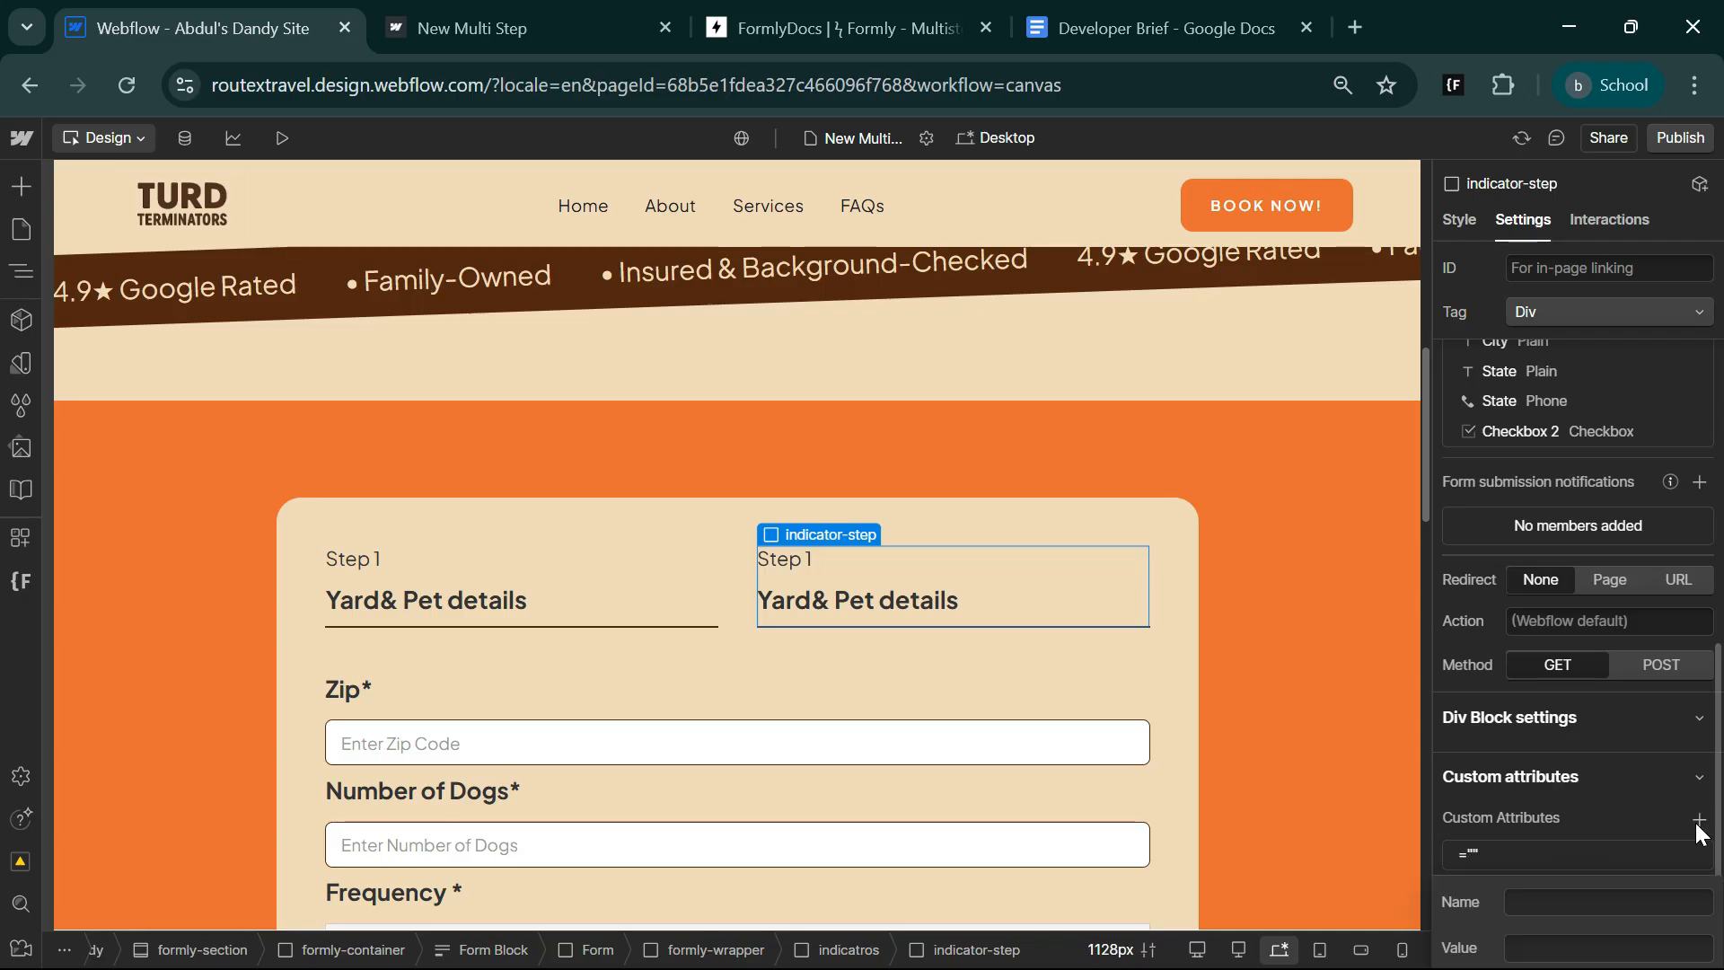
key("Tab")
key("ctrl+v")
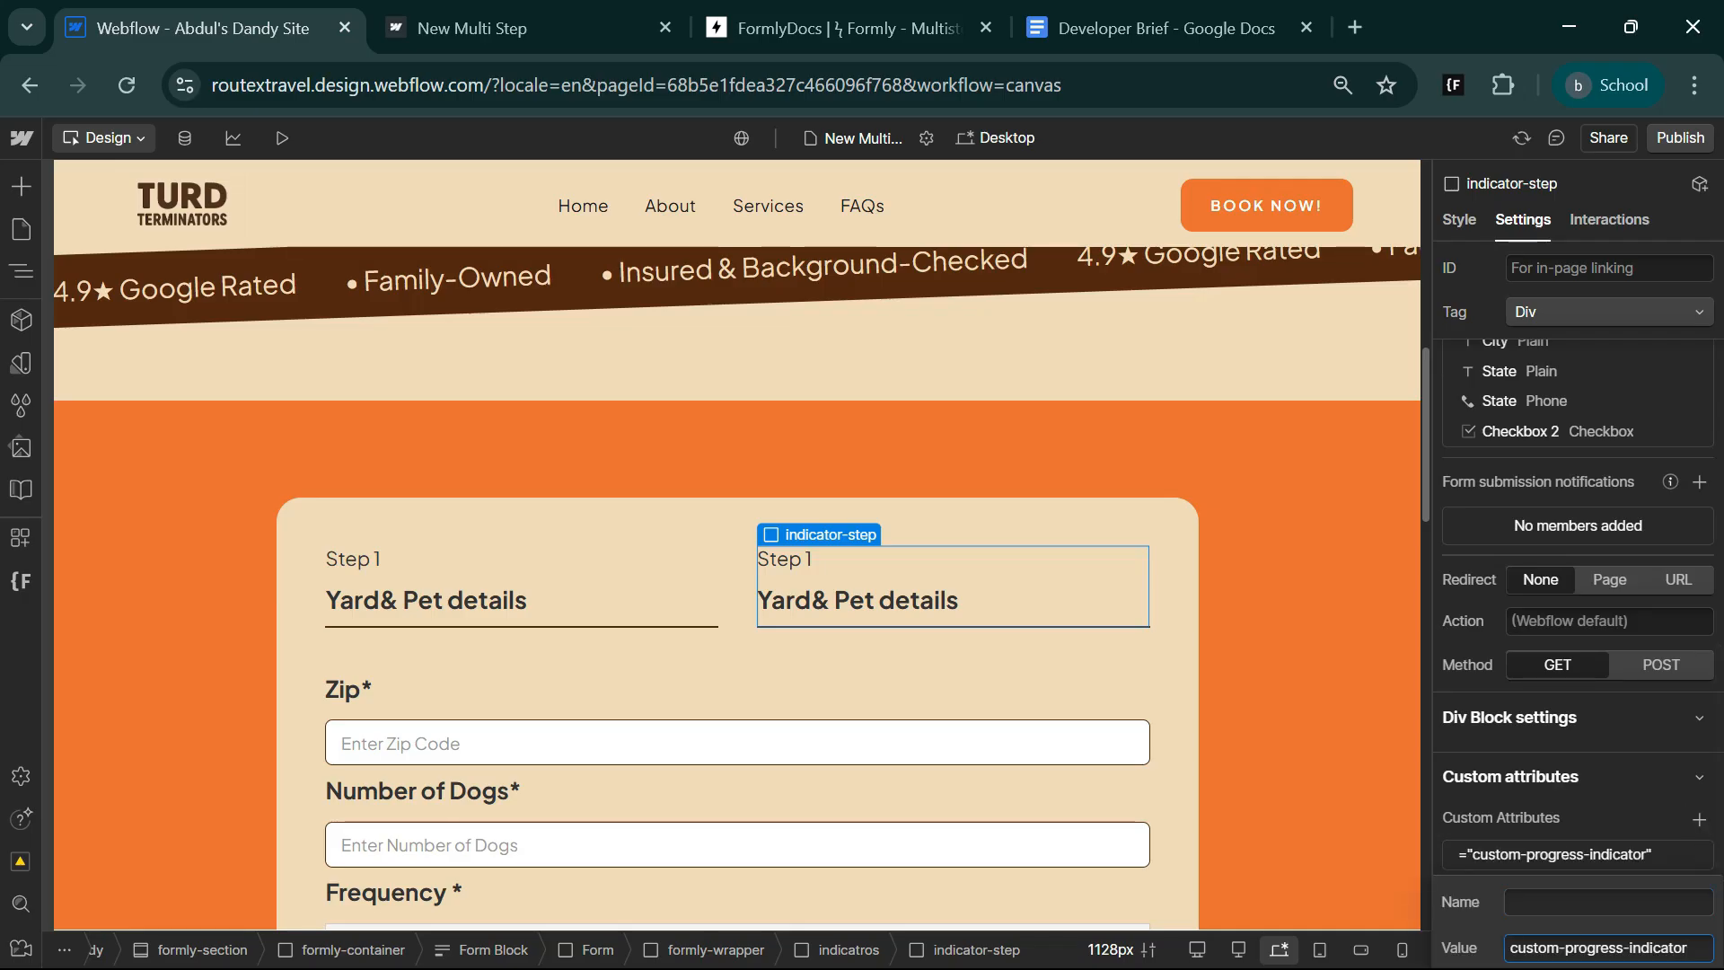
key("shift+Tab")
key("super+v")
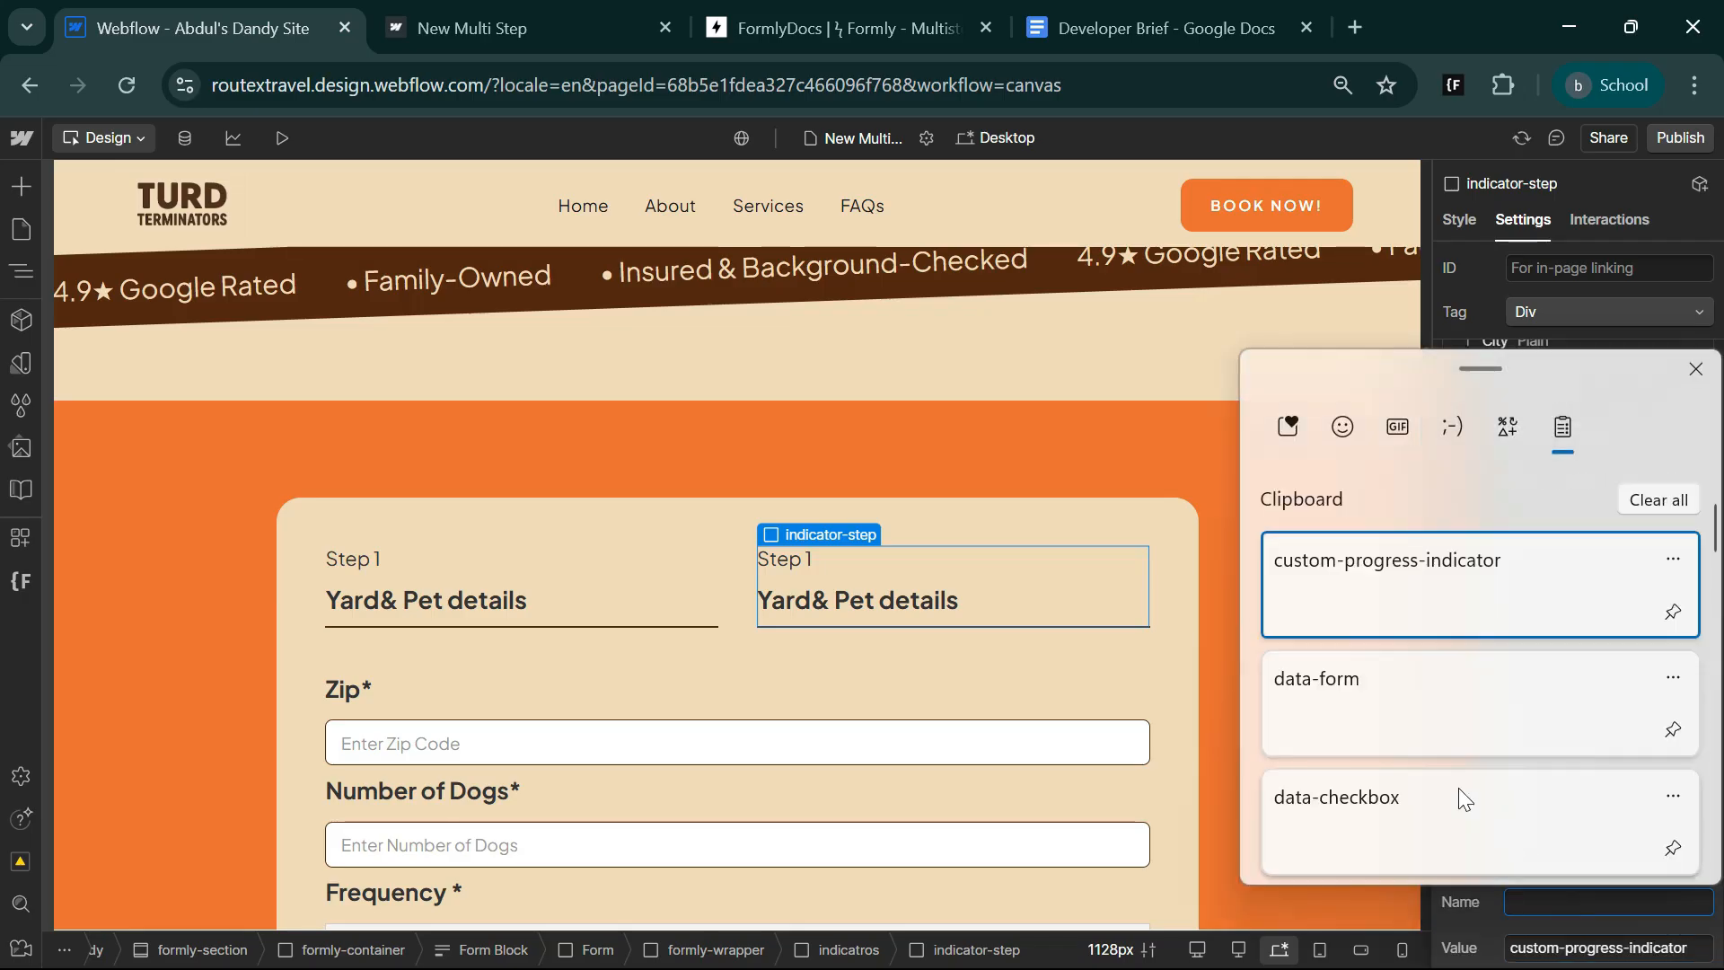
left_click(1387, 730)
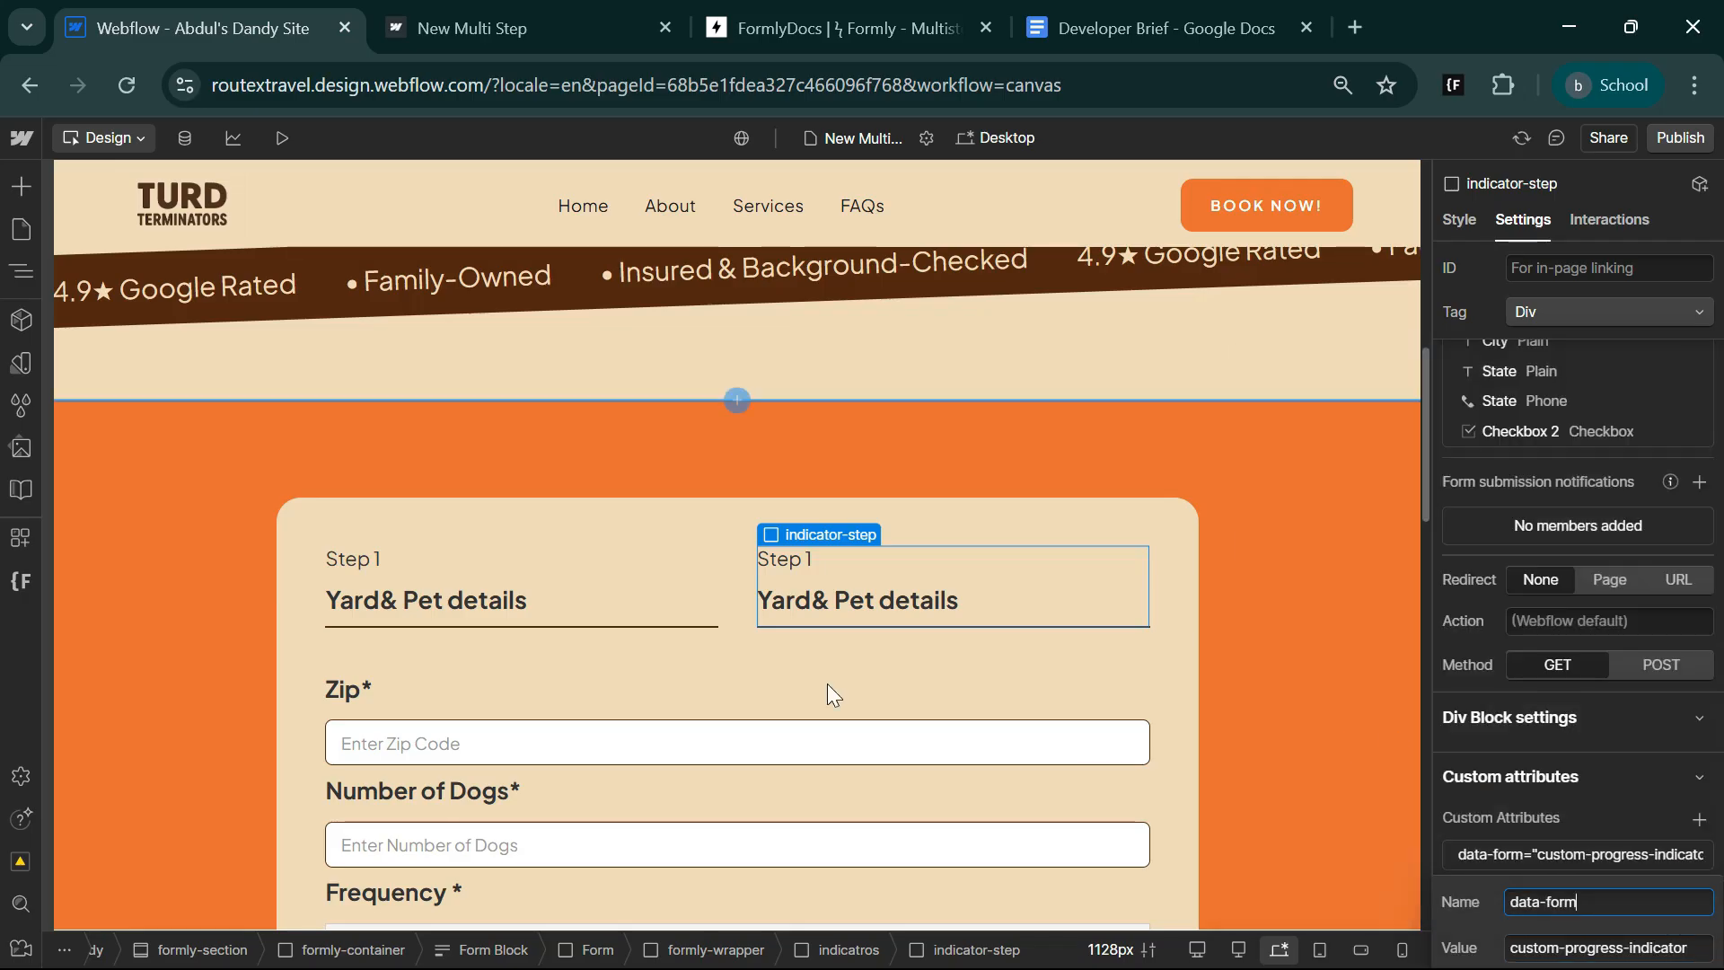
Add the same data-form attribute with value custom-progress-indicator to the first indicator-step div.
left_click(654, 571)
scroll(1593, 817, "down", 10)
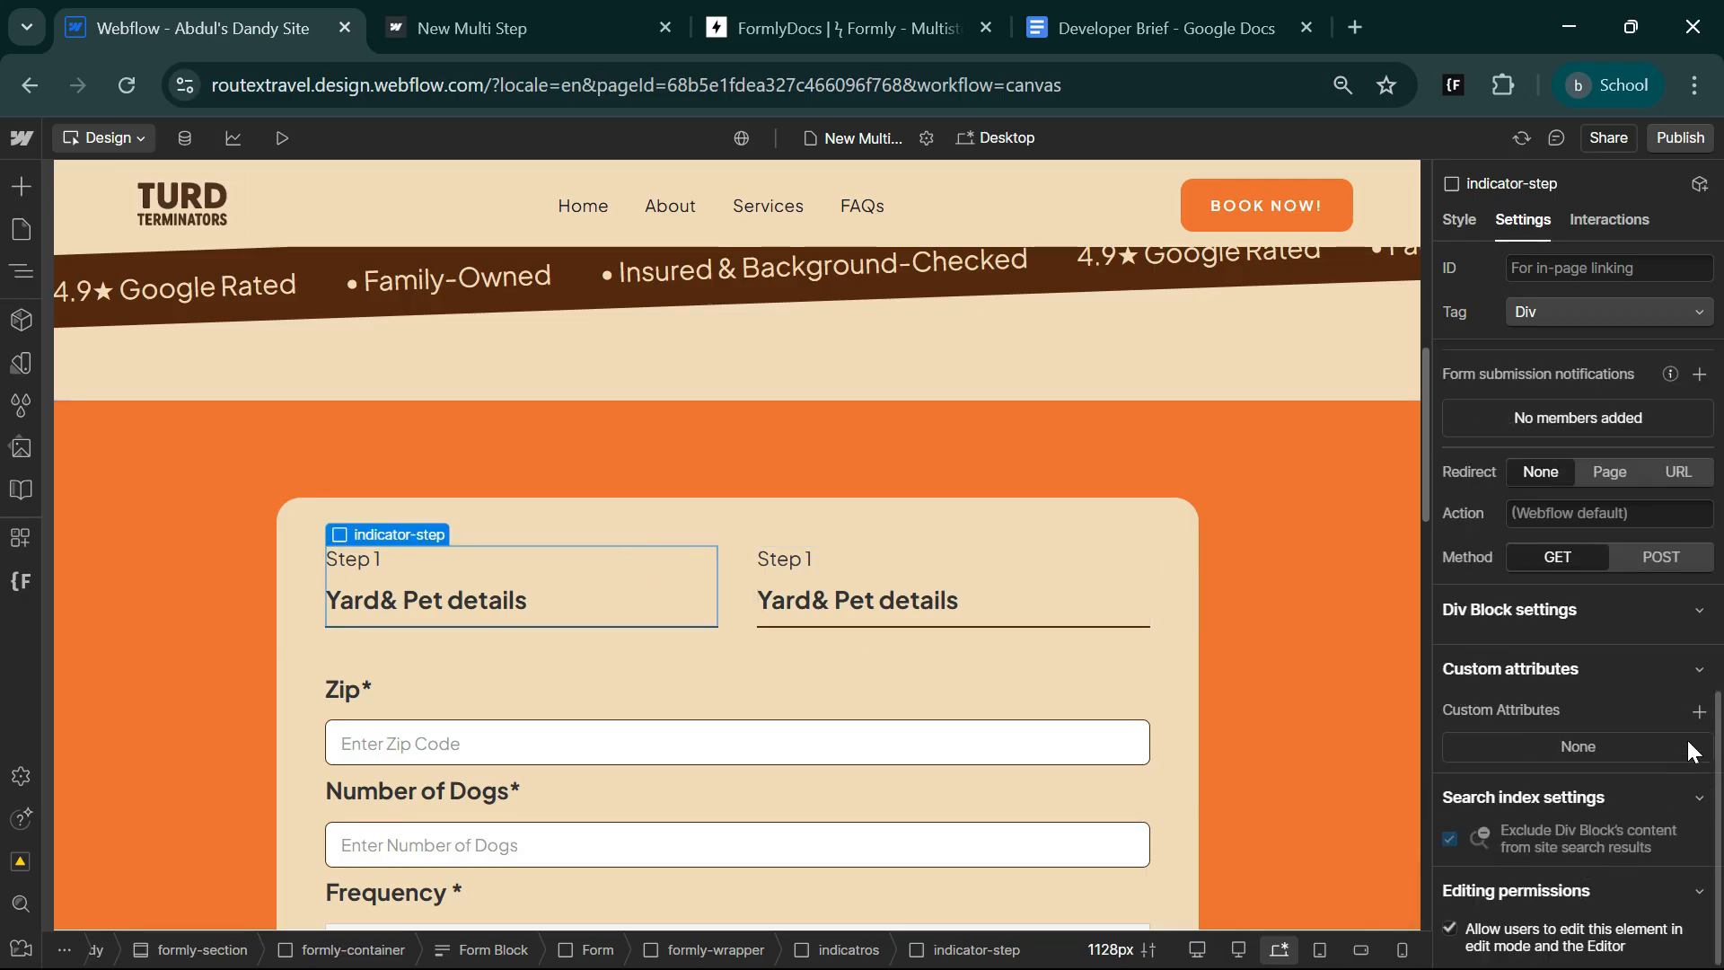
left_click(1699, 711)
type("data-form")
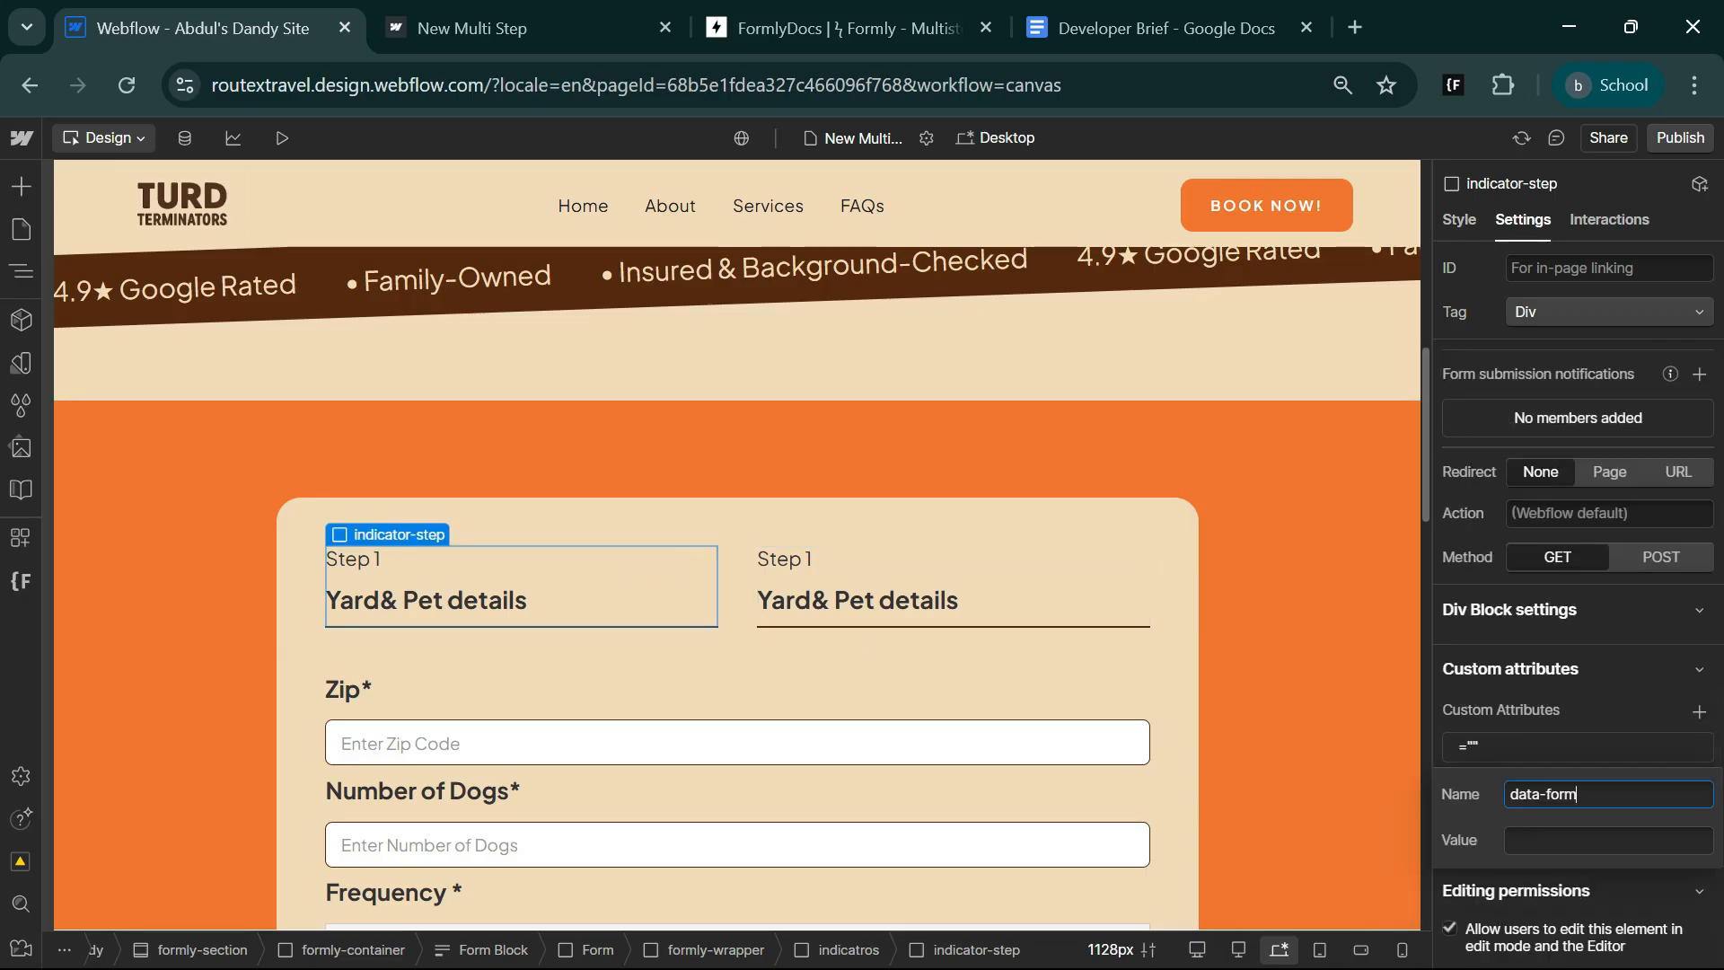
key("Tab")
key("super+v")
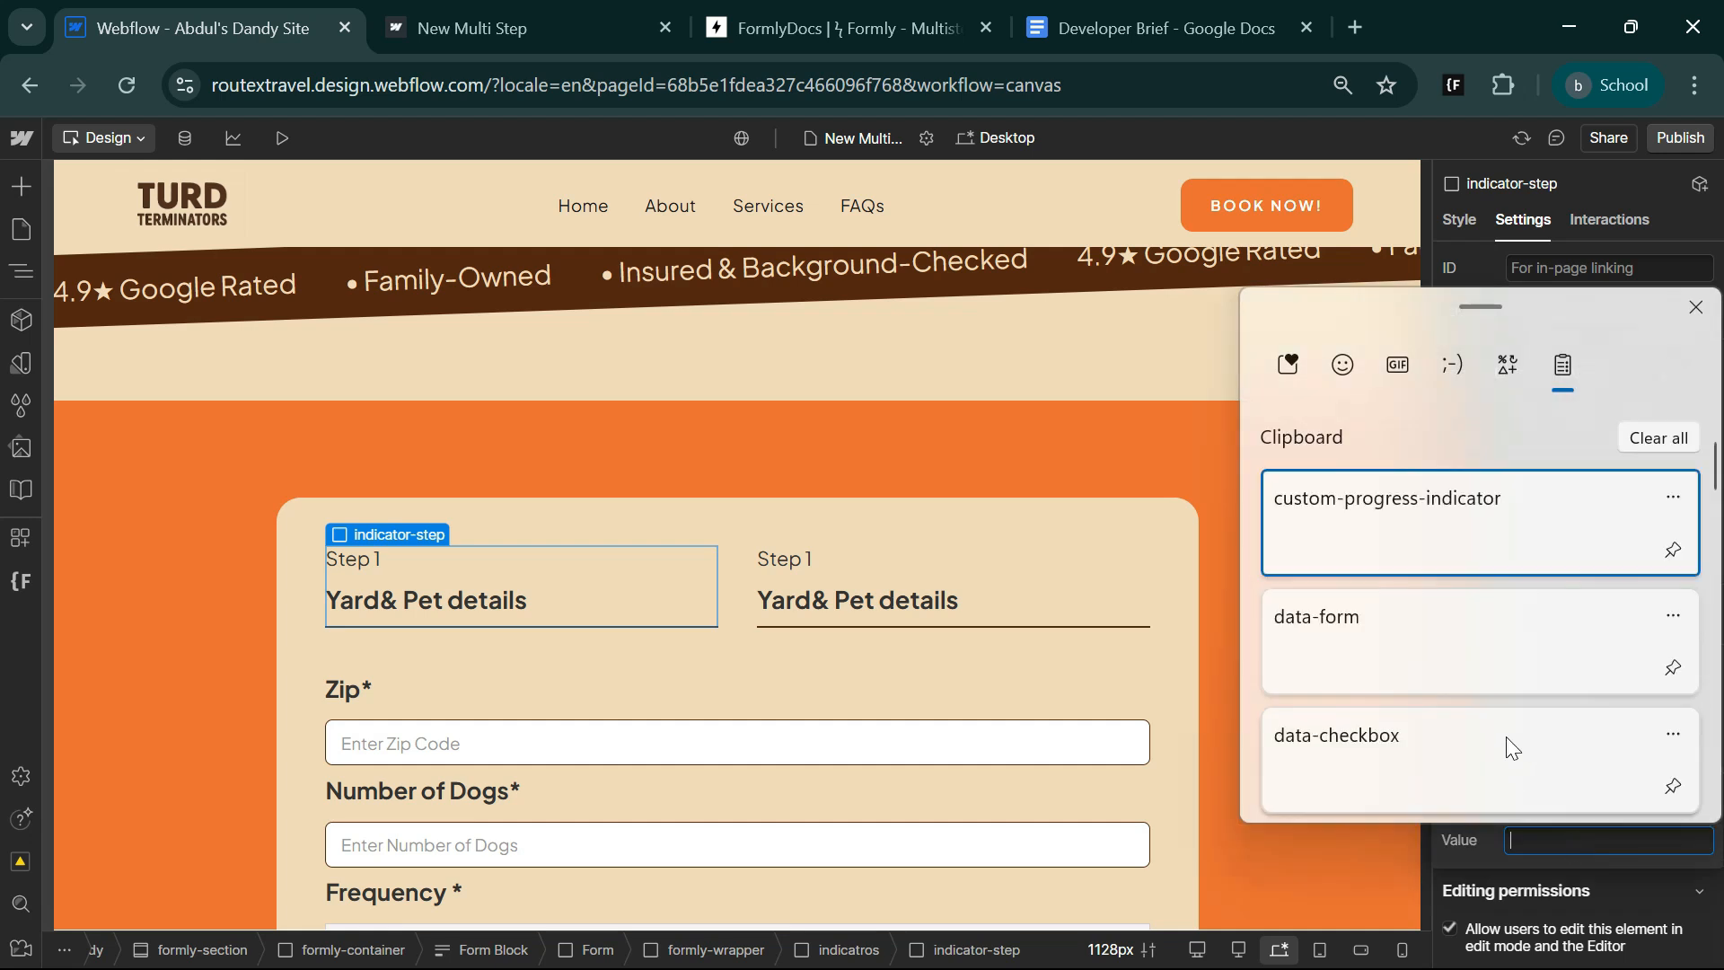
left_click(1431, 511)
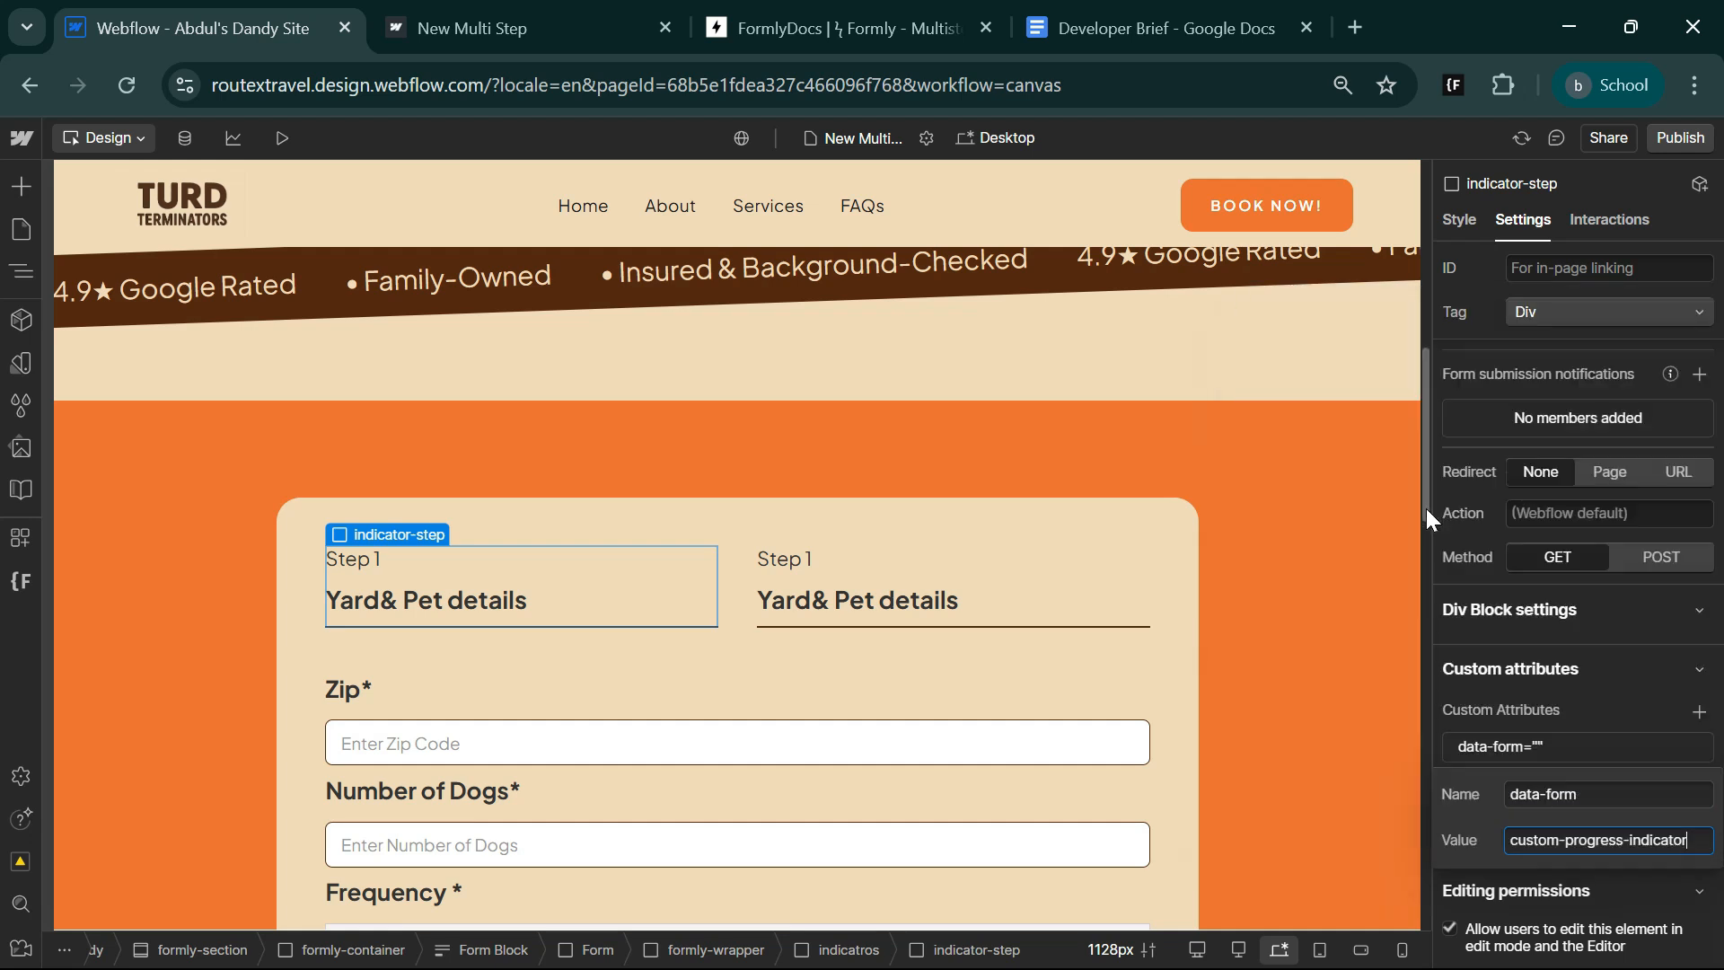
key("Return")
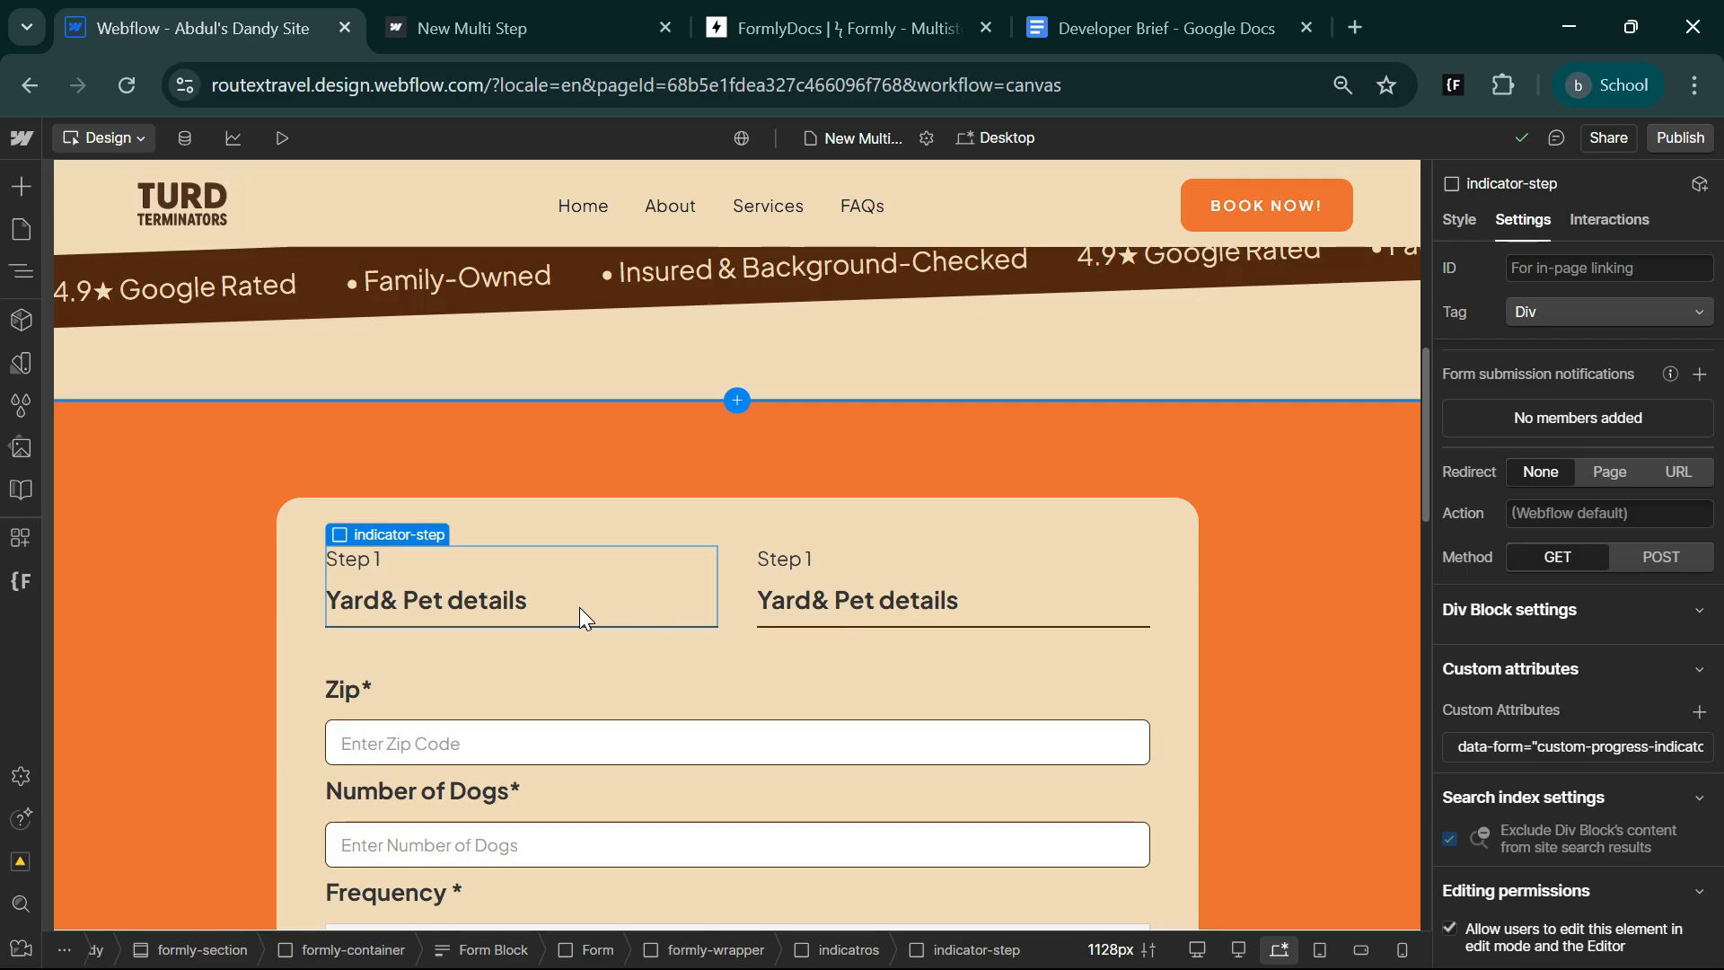
Change the second indicator's label to "Step 2" and its heading to "Contact details".
left_click(1458, 222)
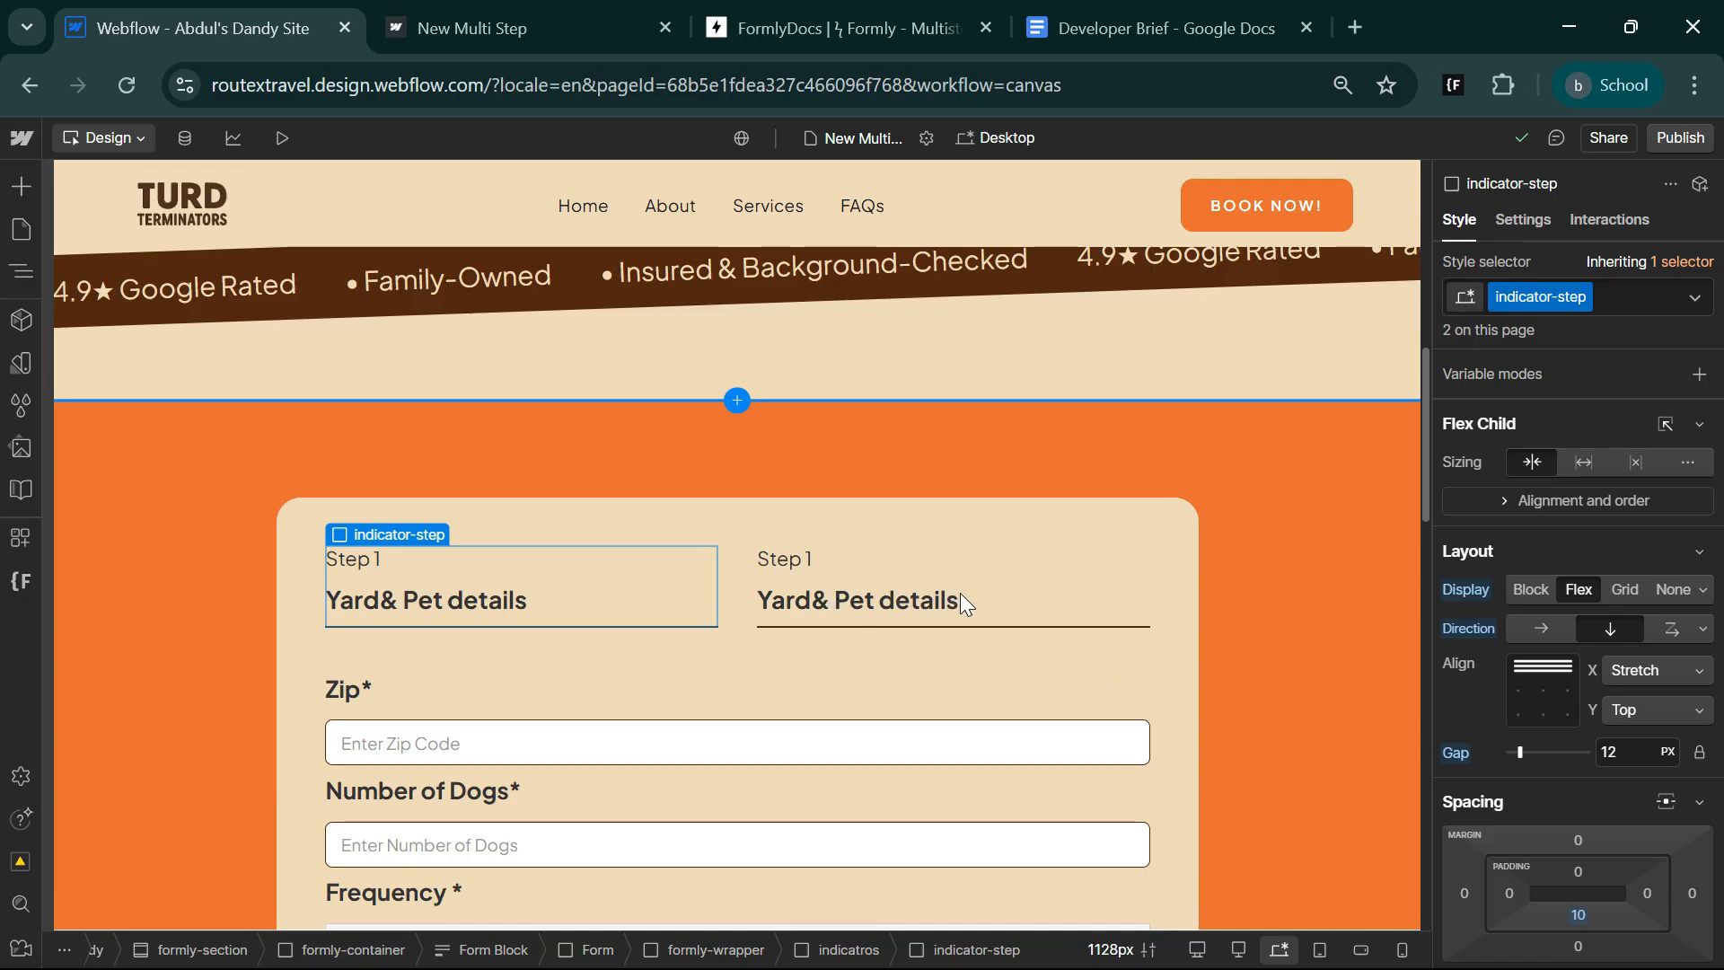
left_click(784, 559)
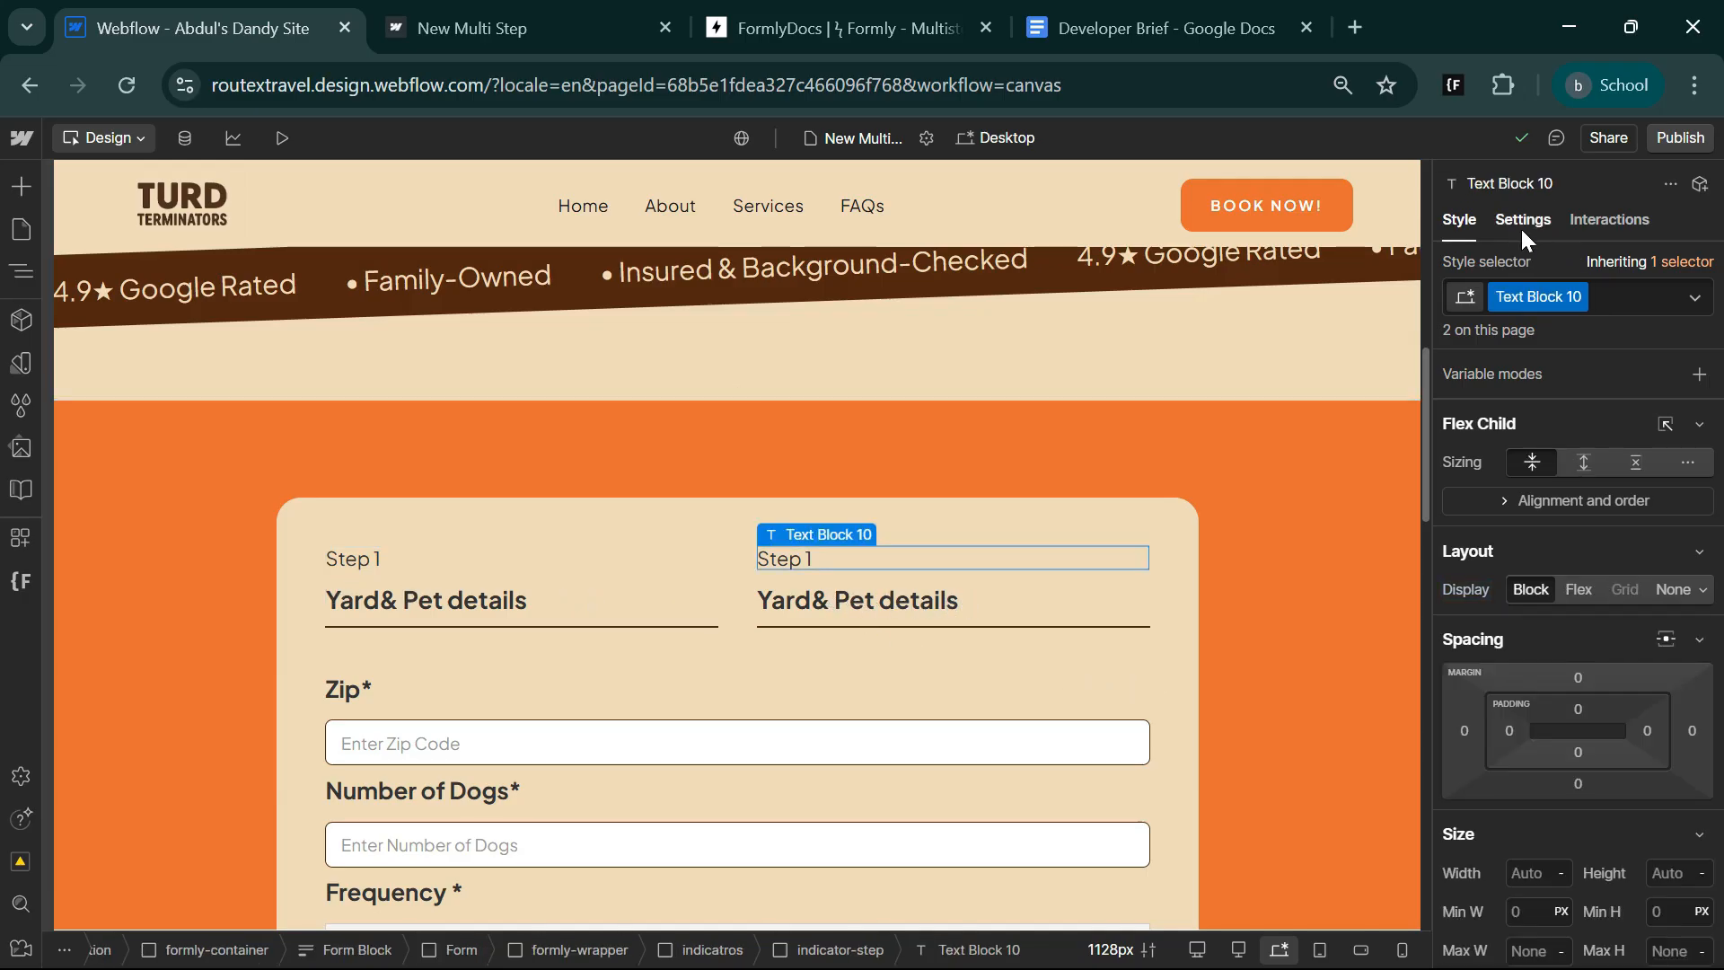
left_click(1523, 220)
scroll(1586, 751, "down", 10)
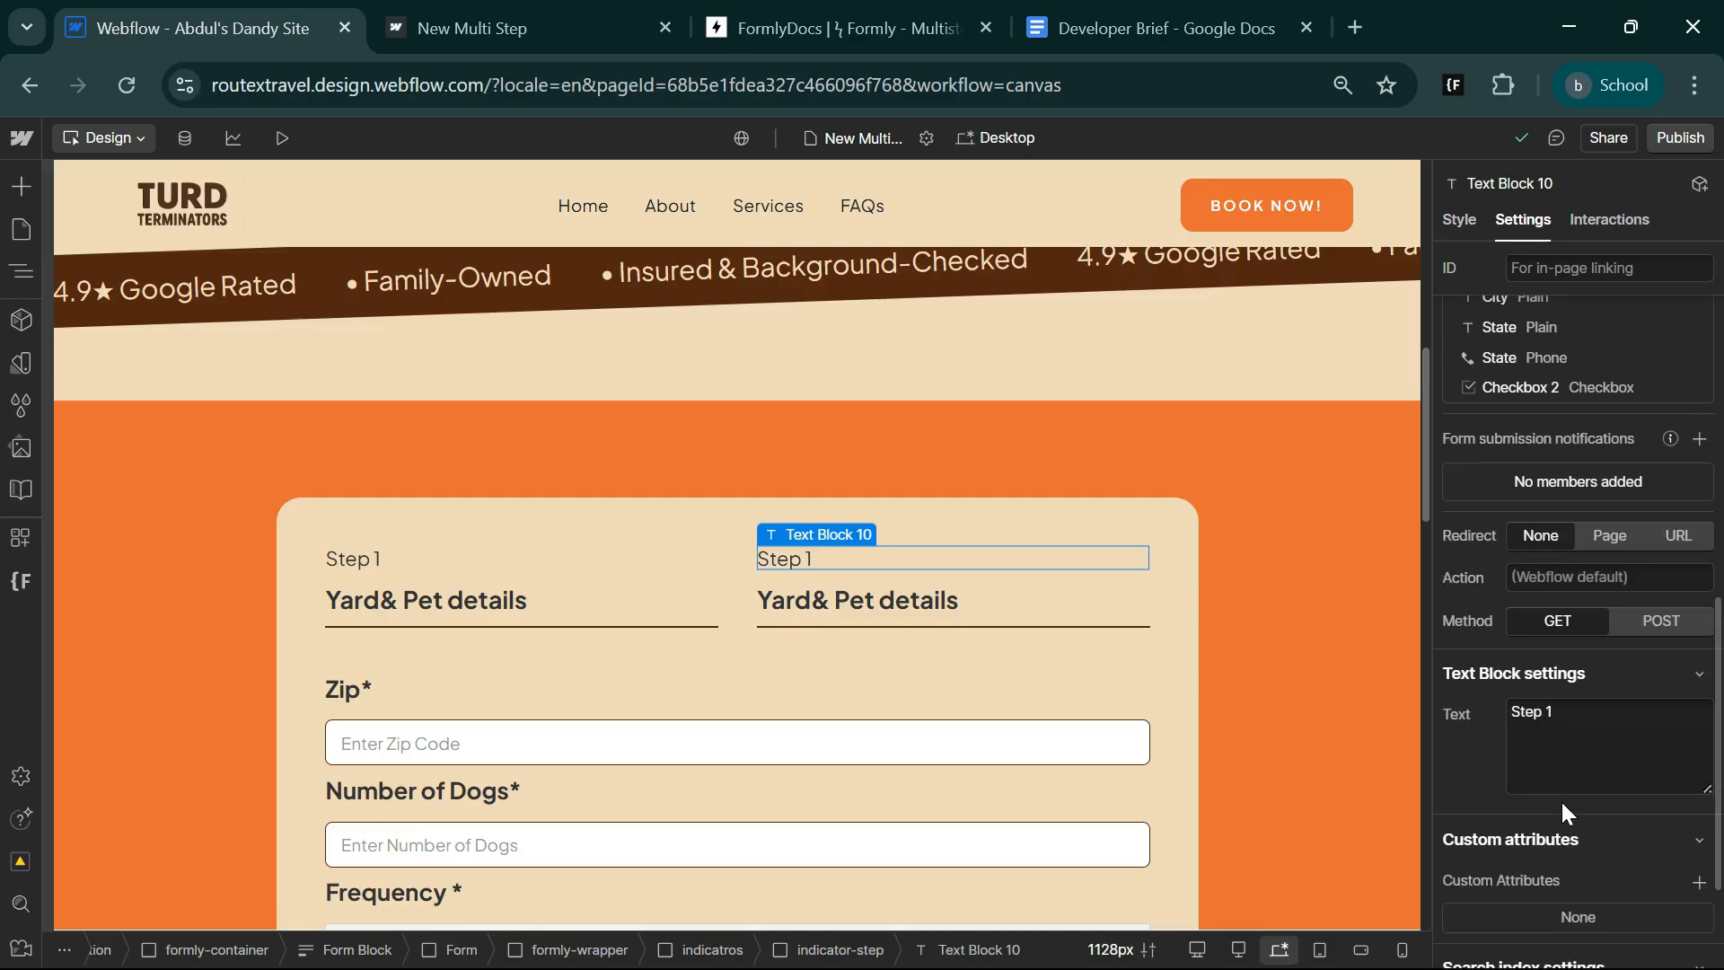
left_click(1564, 743)
left_click(1564, 740)
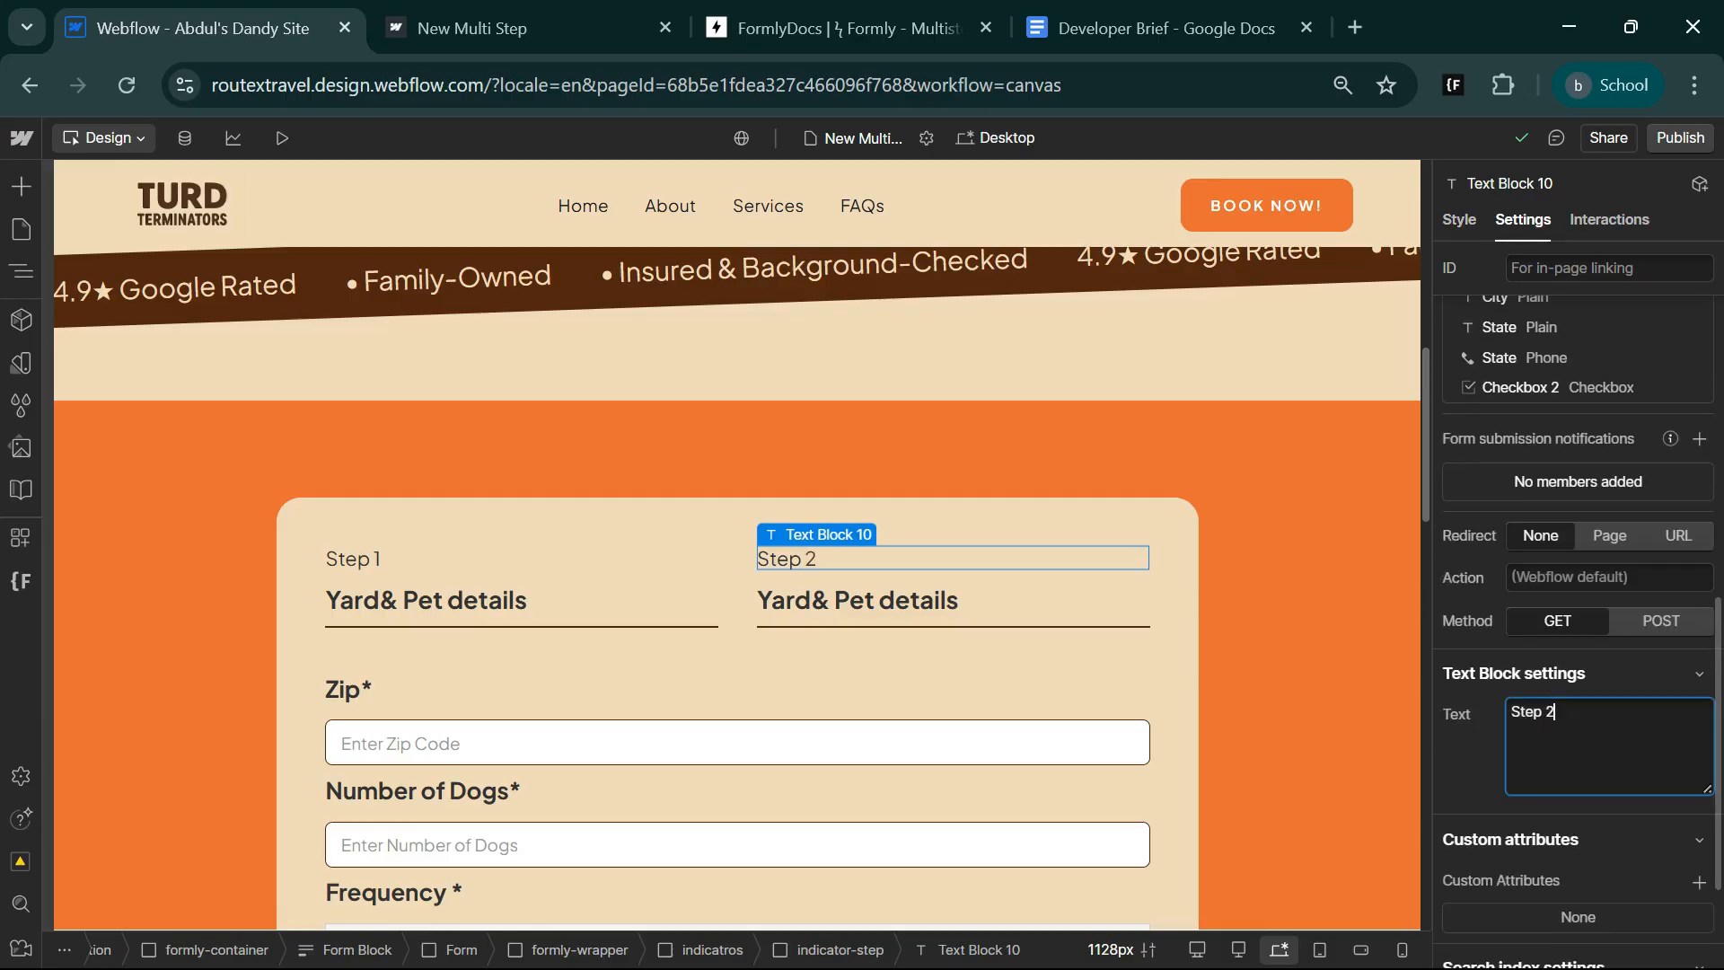
type("2")
left_click(909, 591)
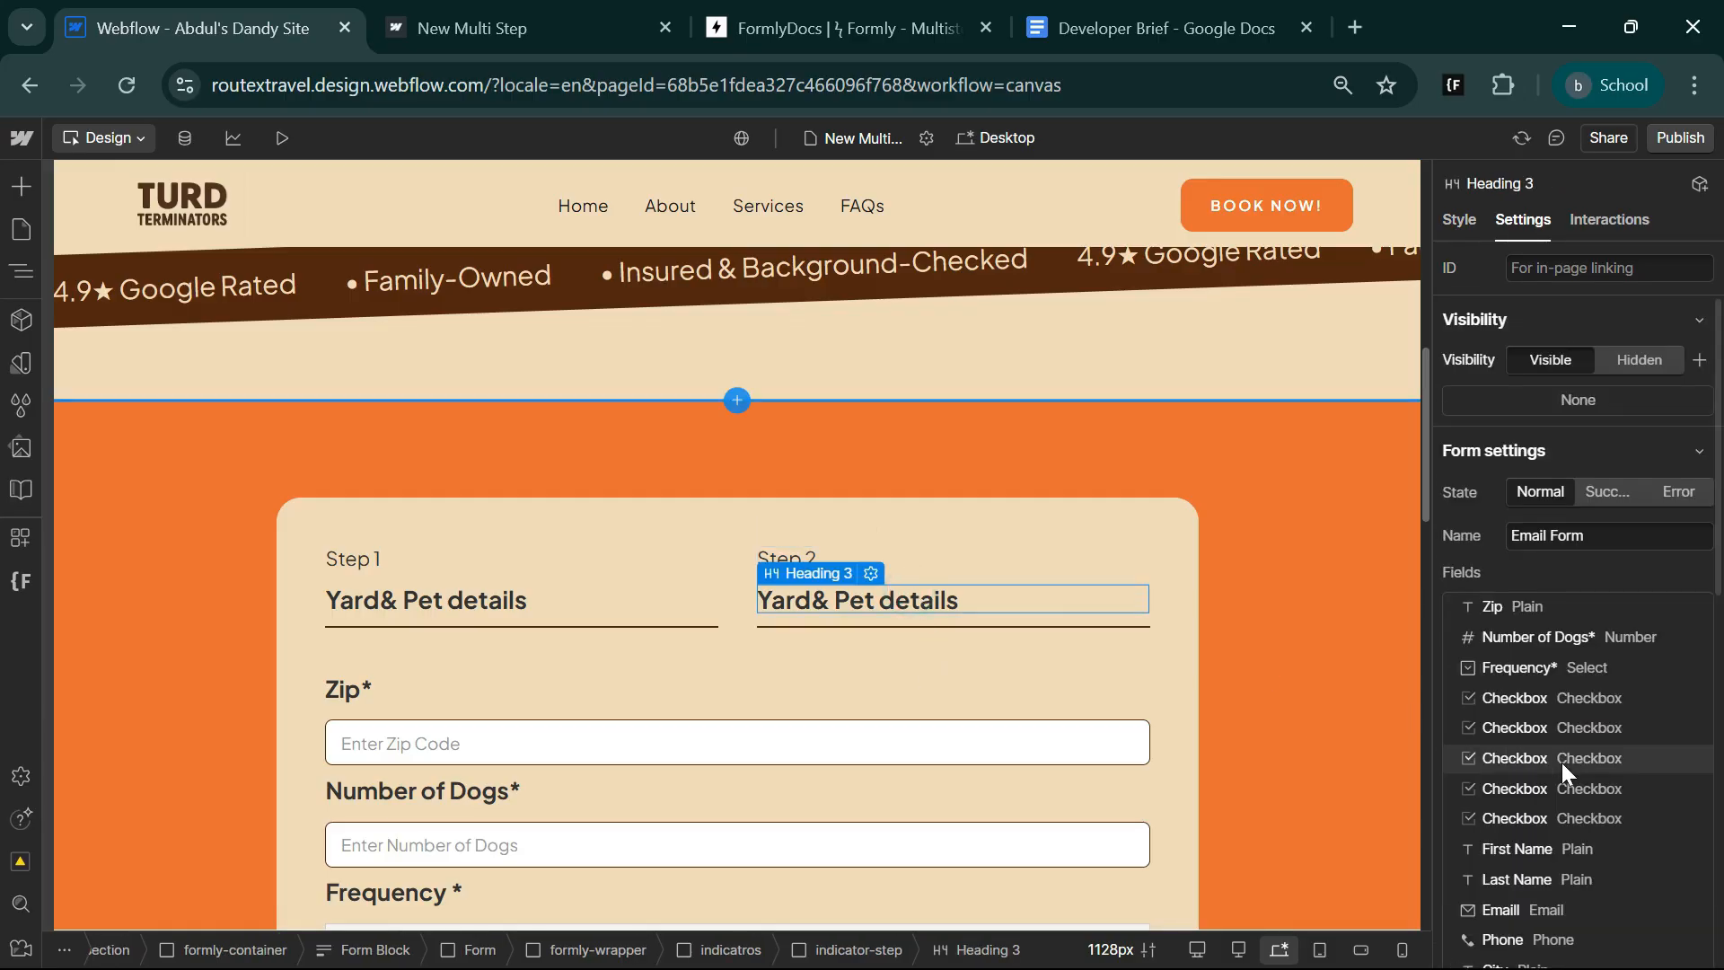
scroll(1561, 763, "down", 10)
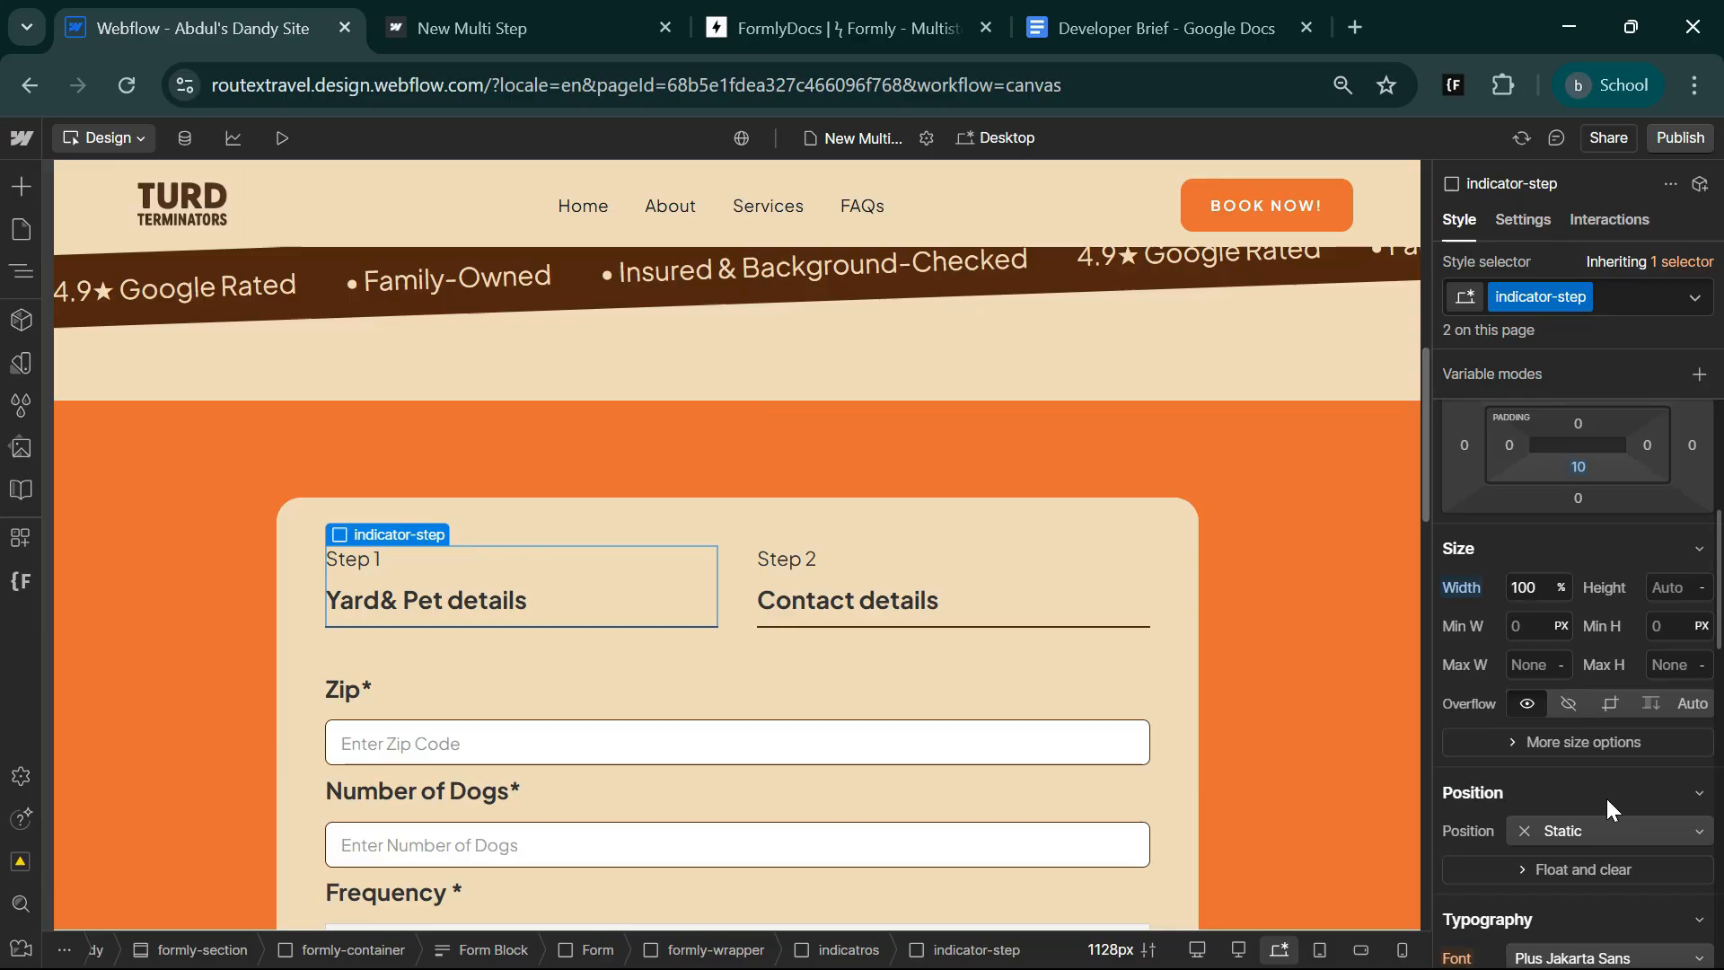
Set the opacity of the indicator-step class to 70%.
scroll(1606, 796, "down", 3)
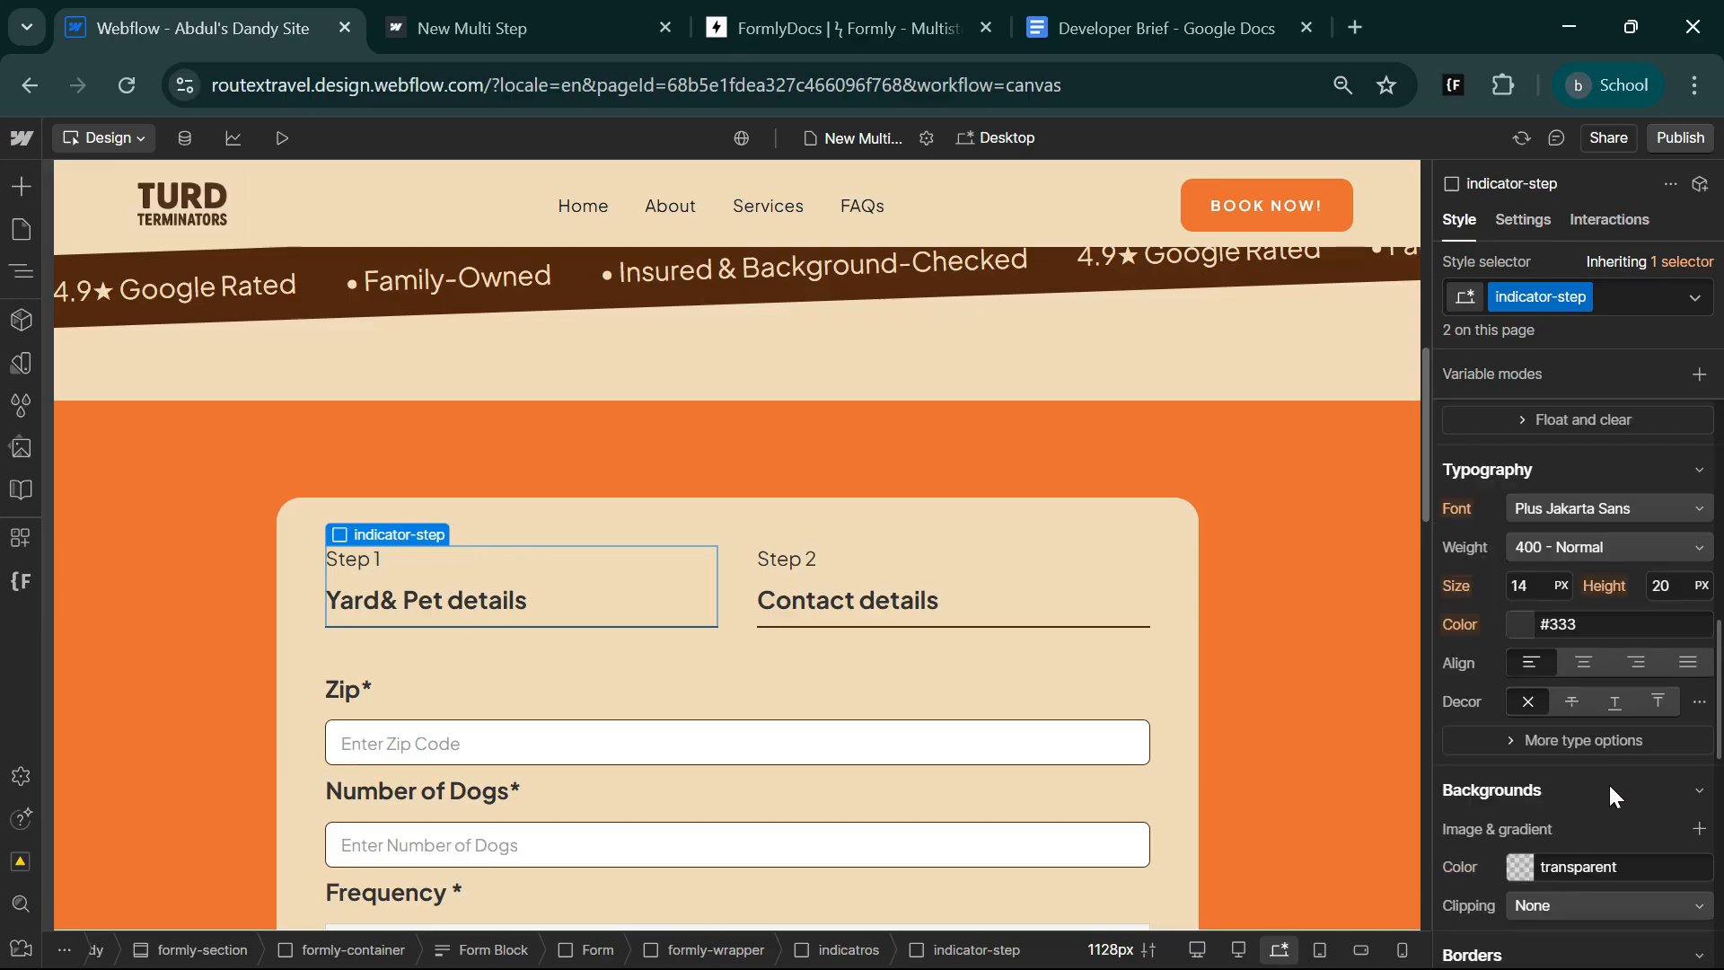
scroll(1592, 798, "down", 8)
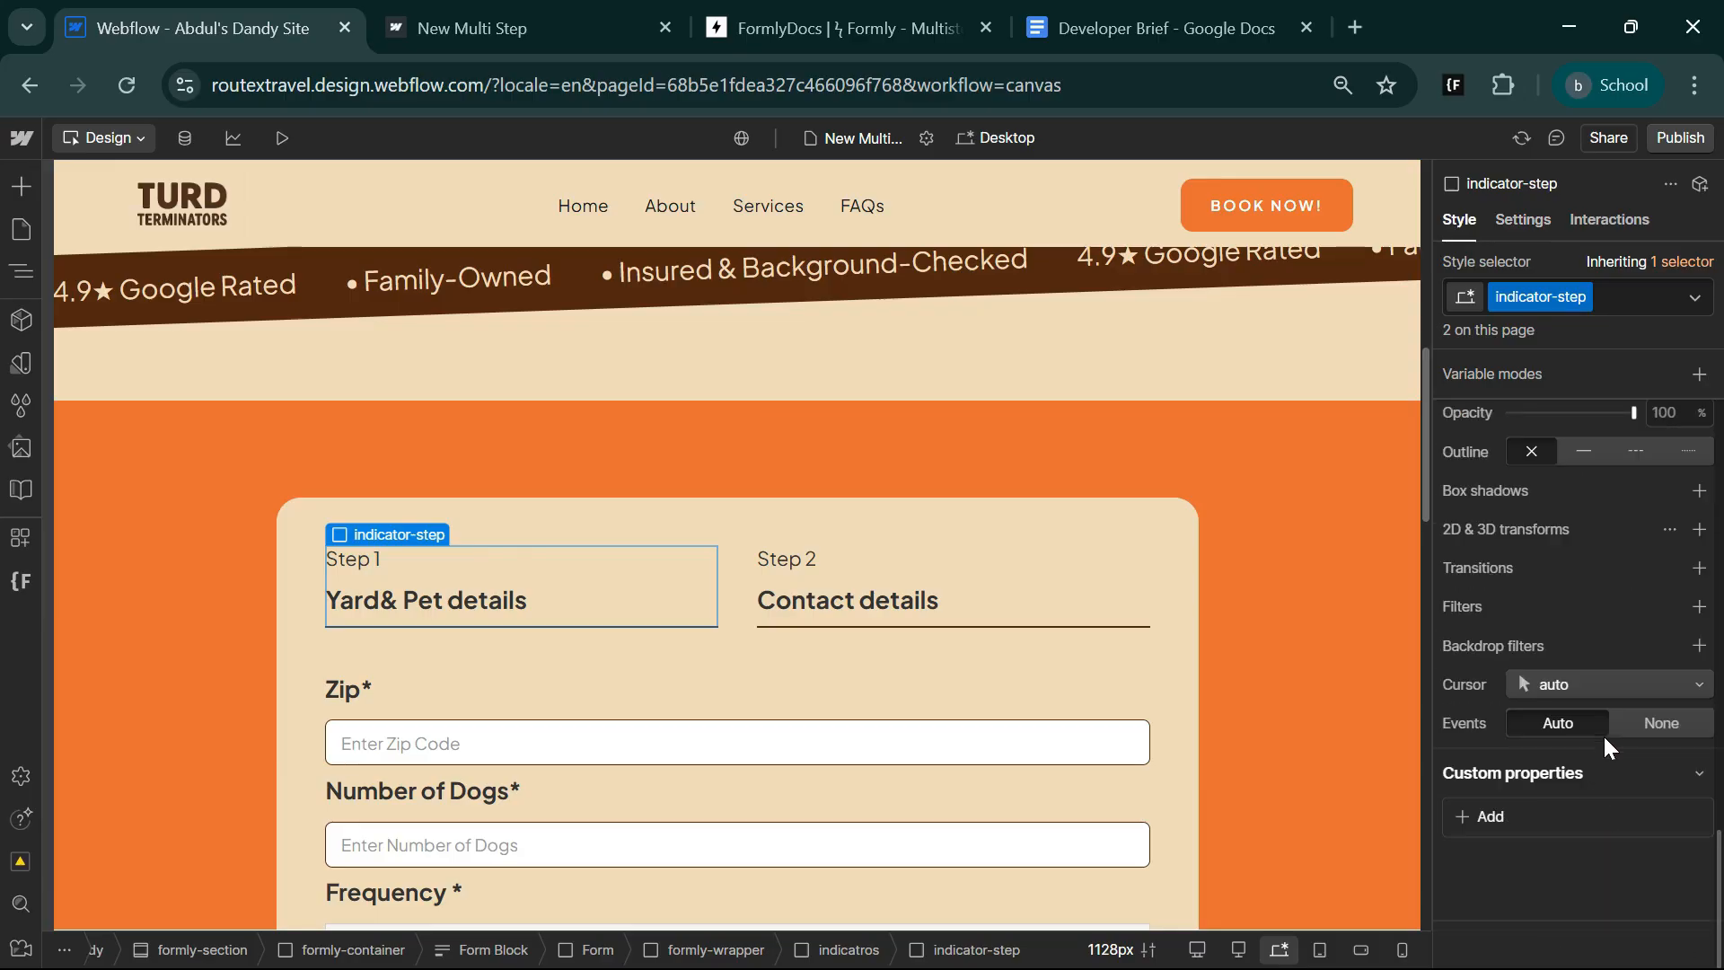
scroll(1612, 700, "up", 2)
scroll(1619, 675, "up", 3)
left_click(1672, 861)
type("70")
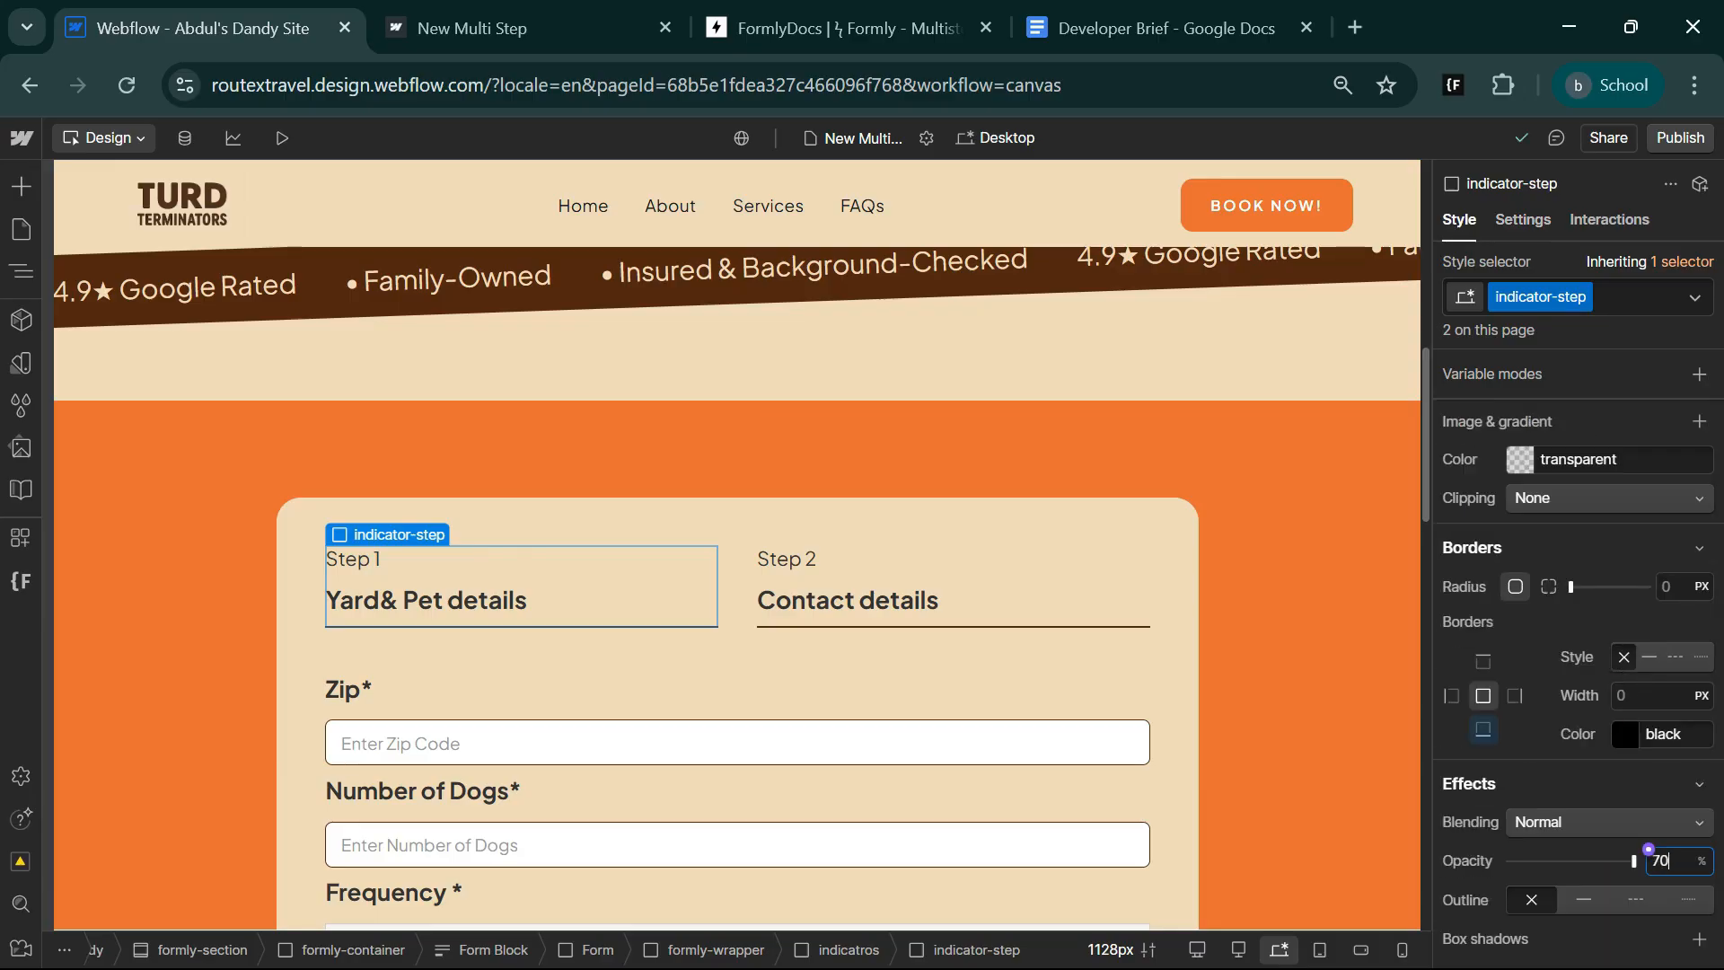
key("Return")
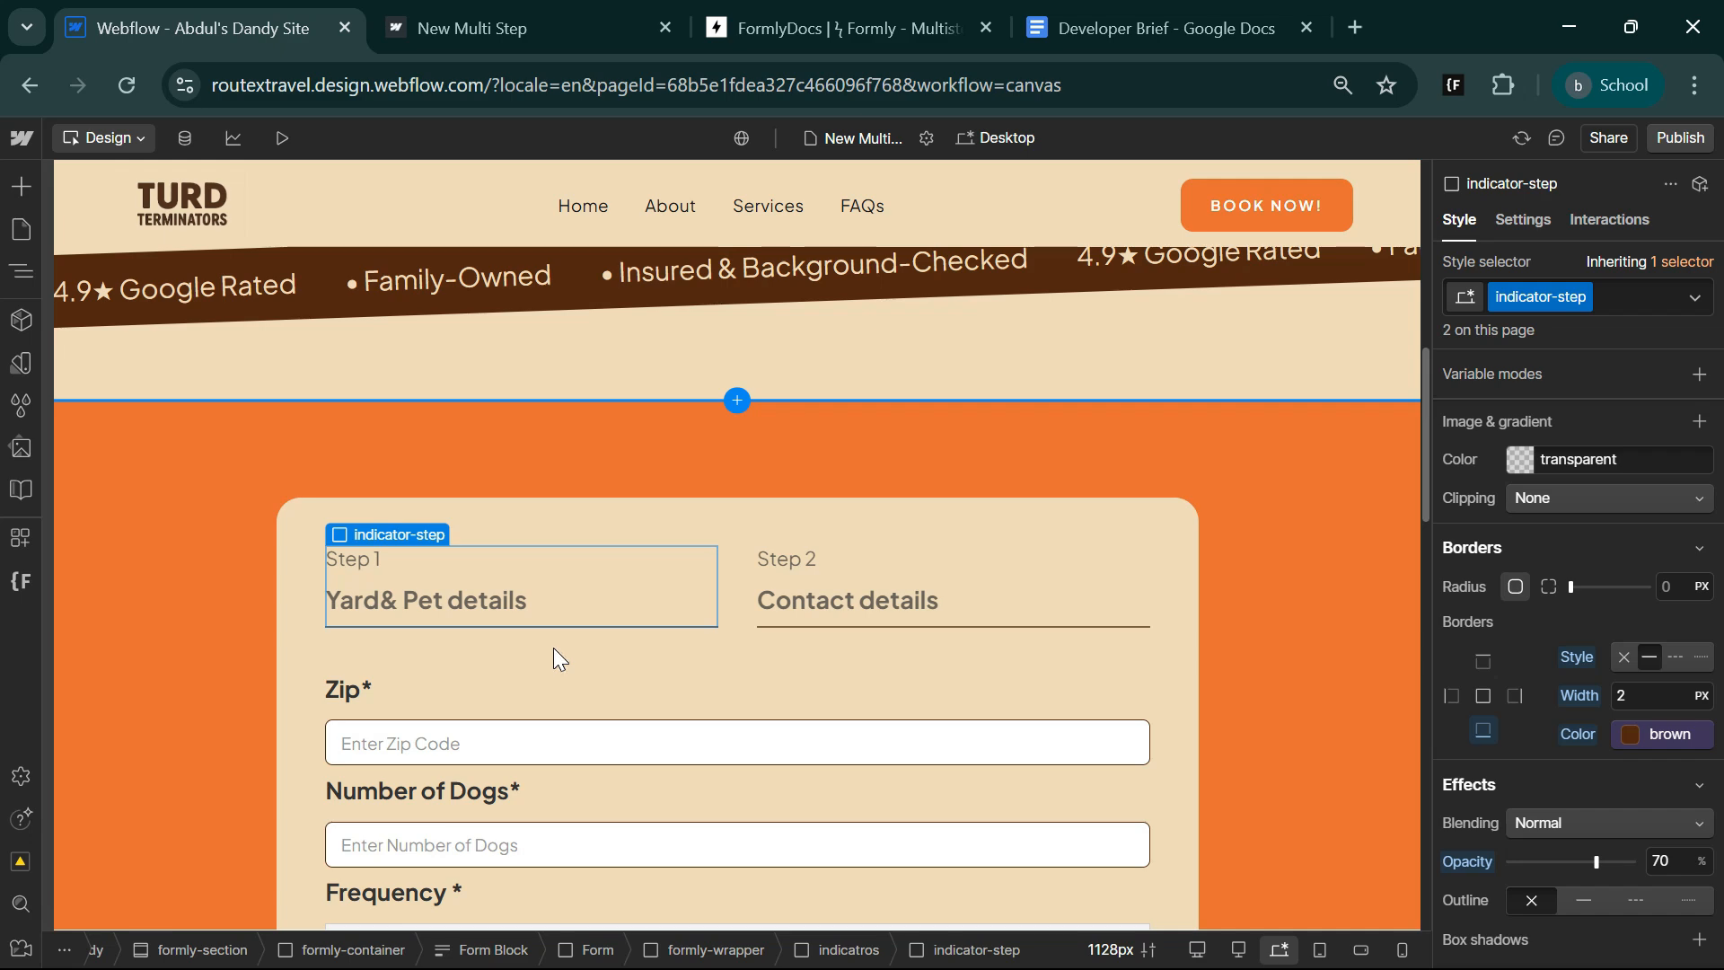
Check the Formly documentation on custom progress indicators, and add the combo class "current" to the Step 1 indicator in the Webflow designer.
left_click(1159, 28)
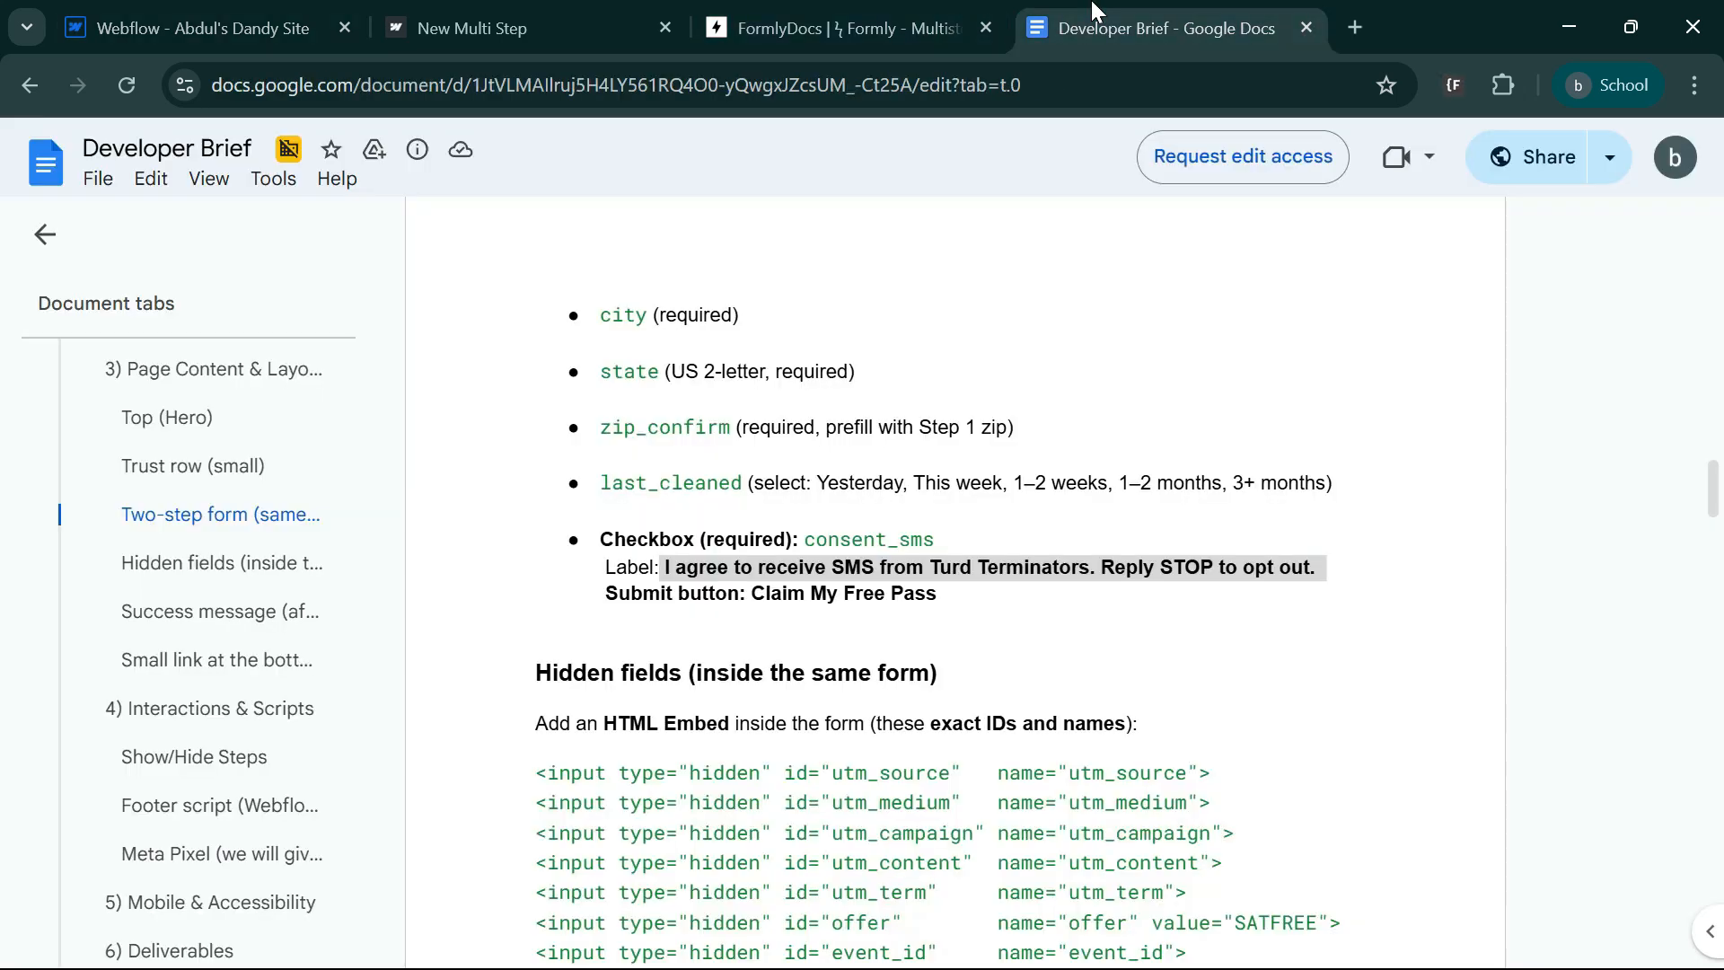
left_click(832, 19)
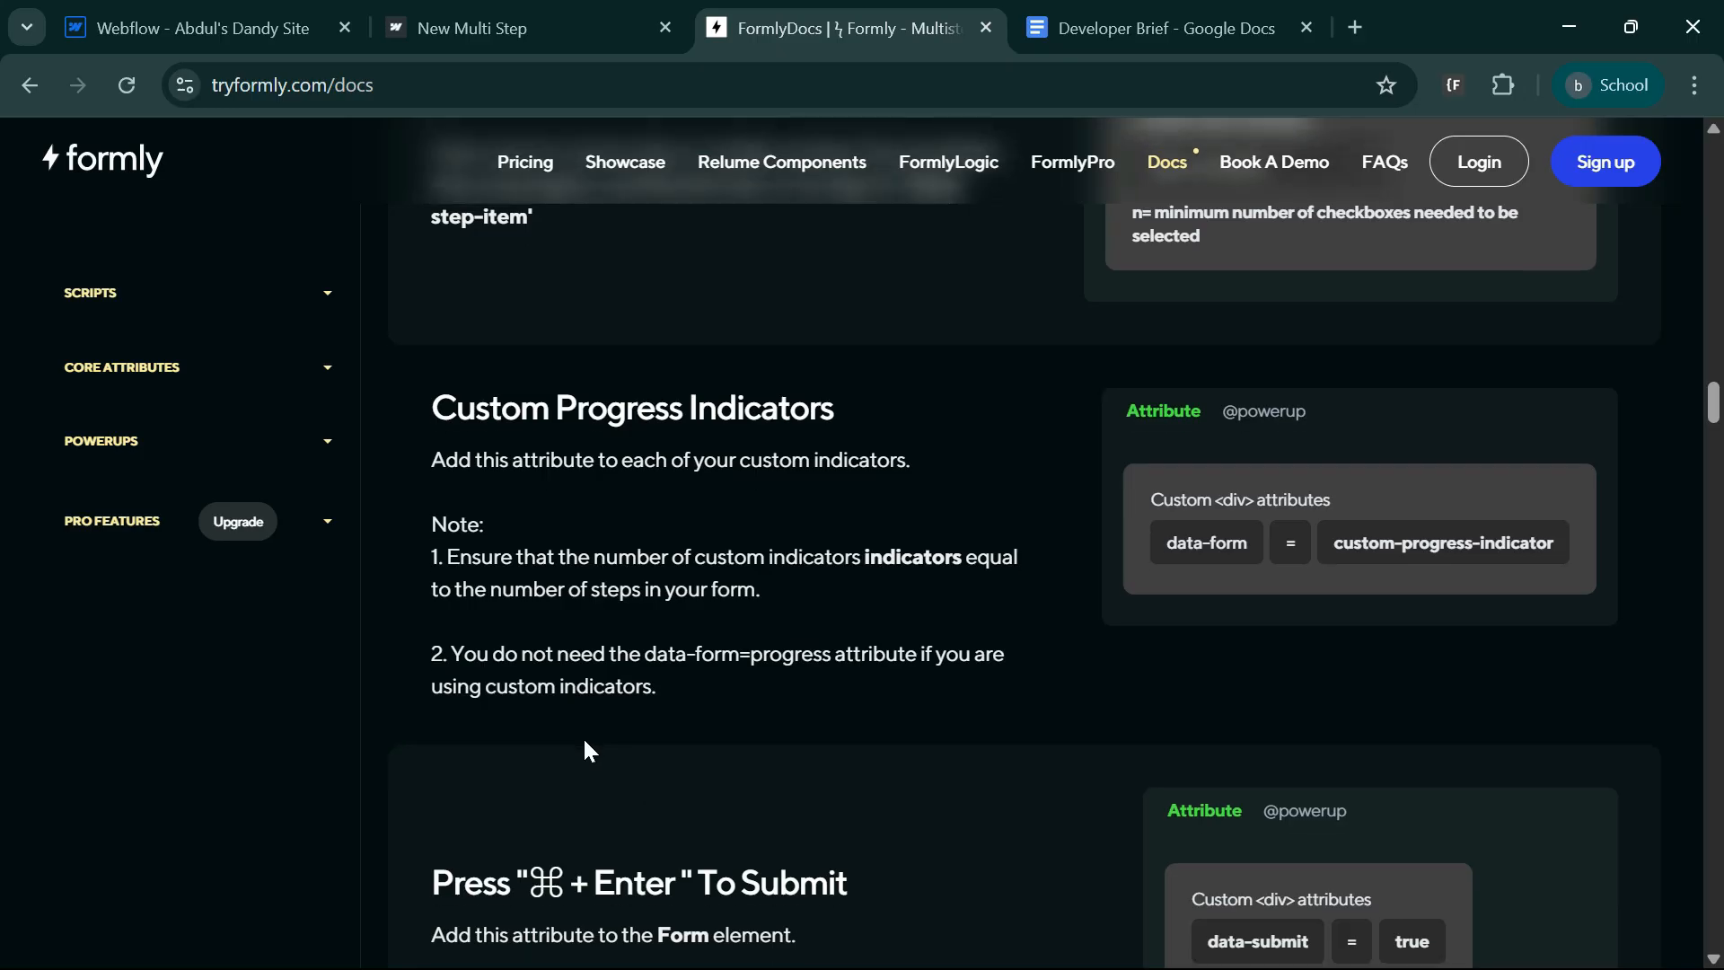
scroll(589, 752, "down", 2)
left_click(270, 28)
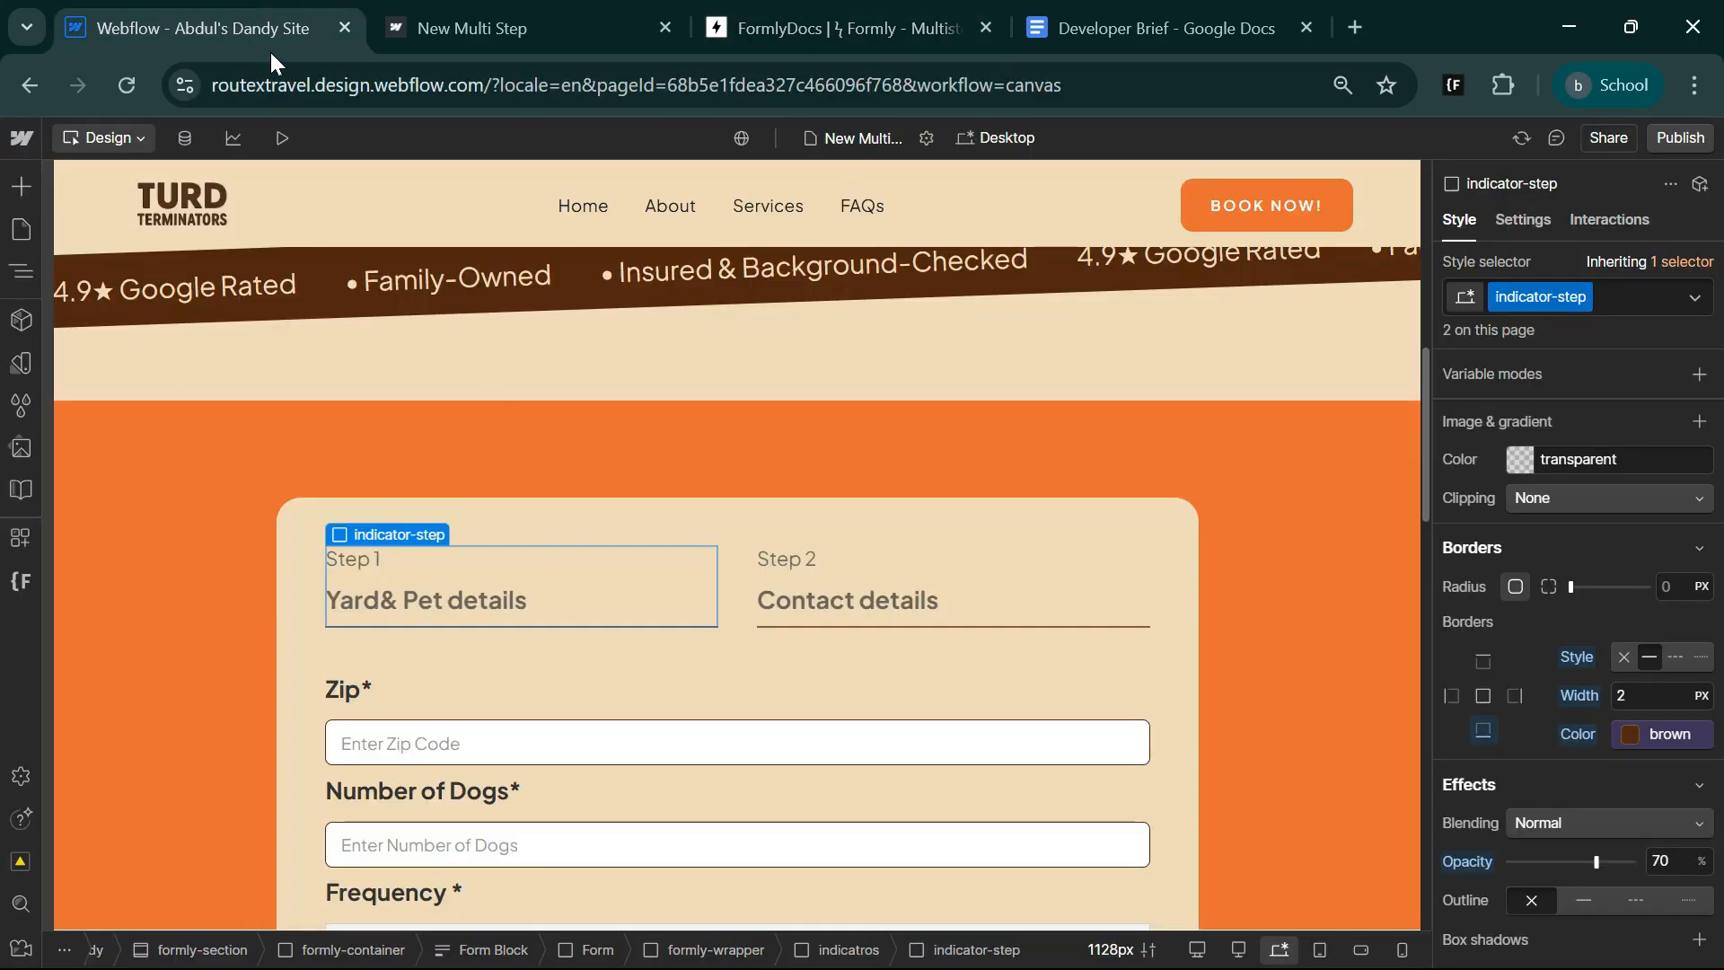
left_click(1635, 296)
type("curr")
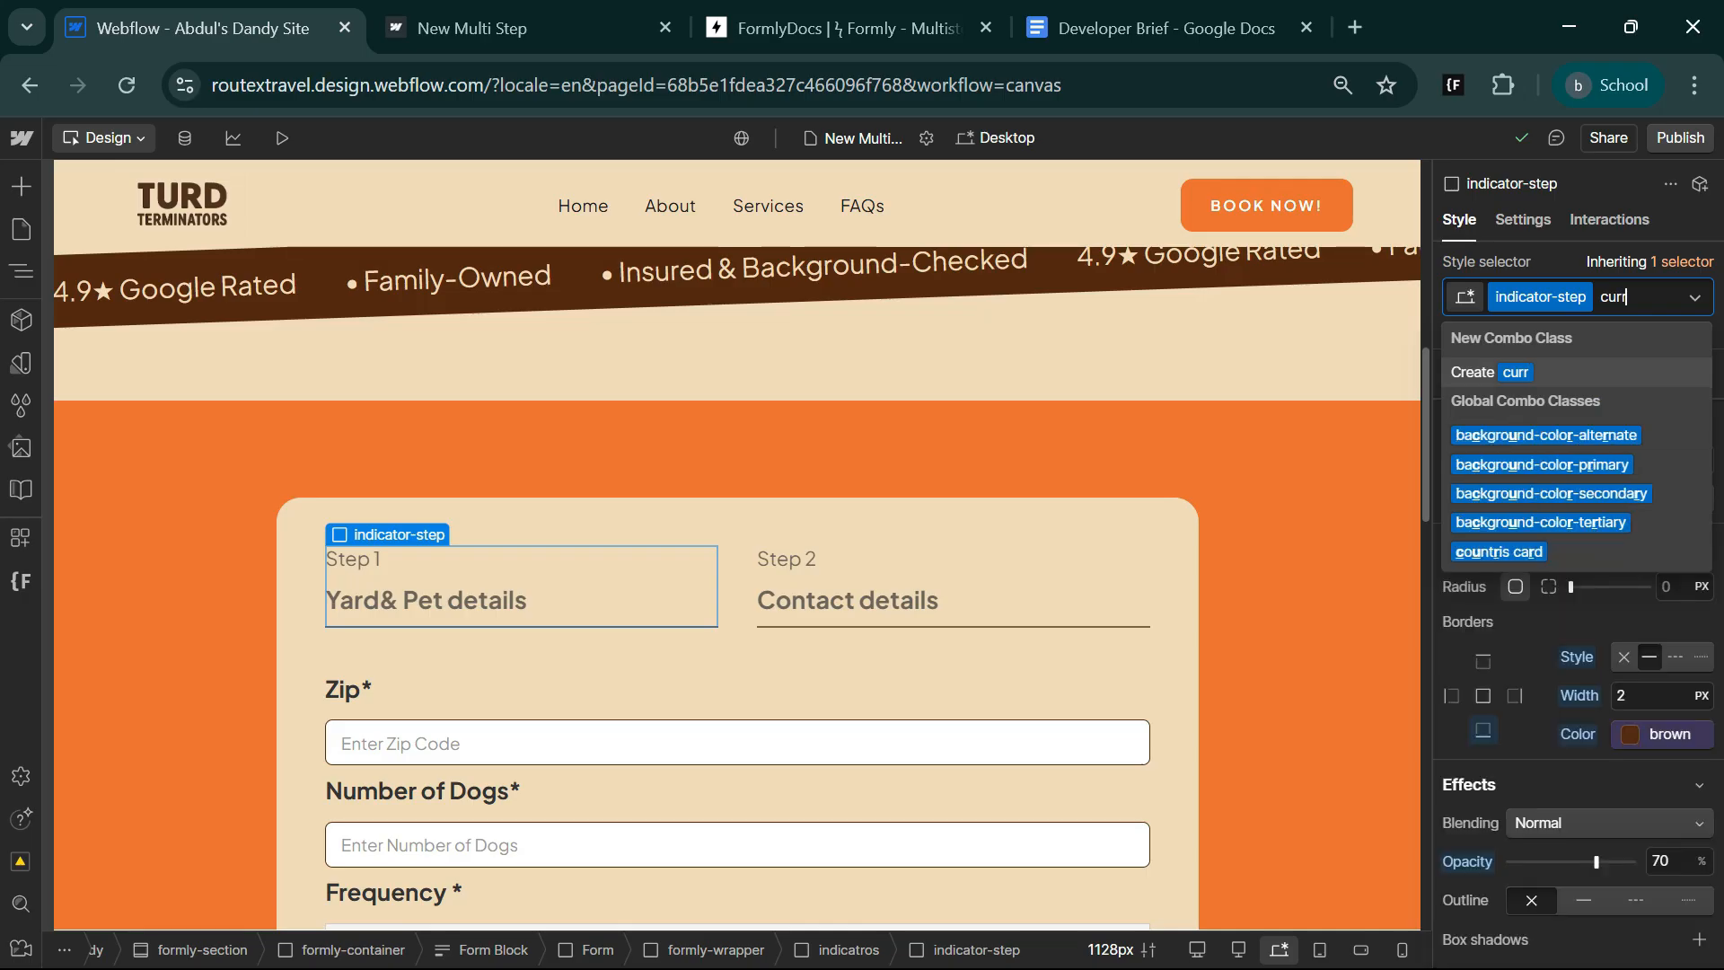
type("en")
key("BackSpace")
key("BackSpace")
key("BackSpace")
key("BackSpace")
key("BackSpace")
key("BackSpace")
key("BackSpace")
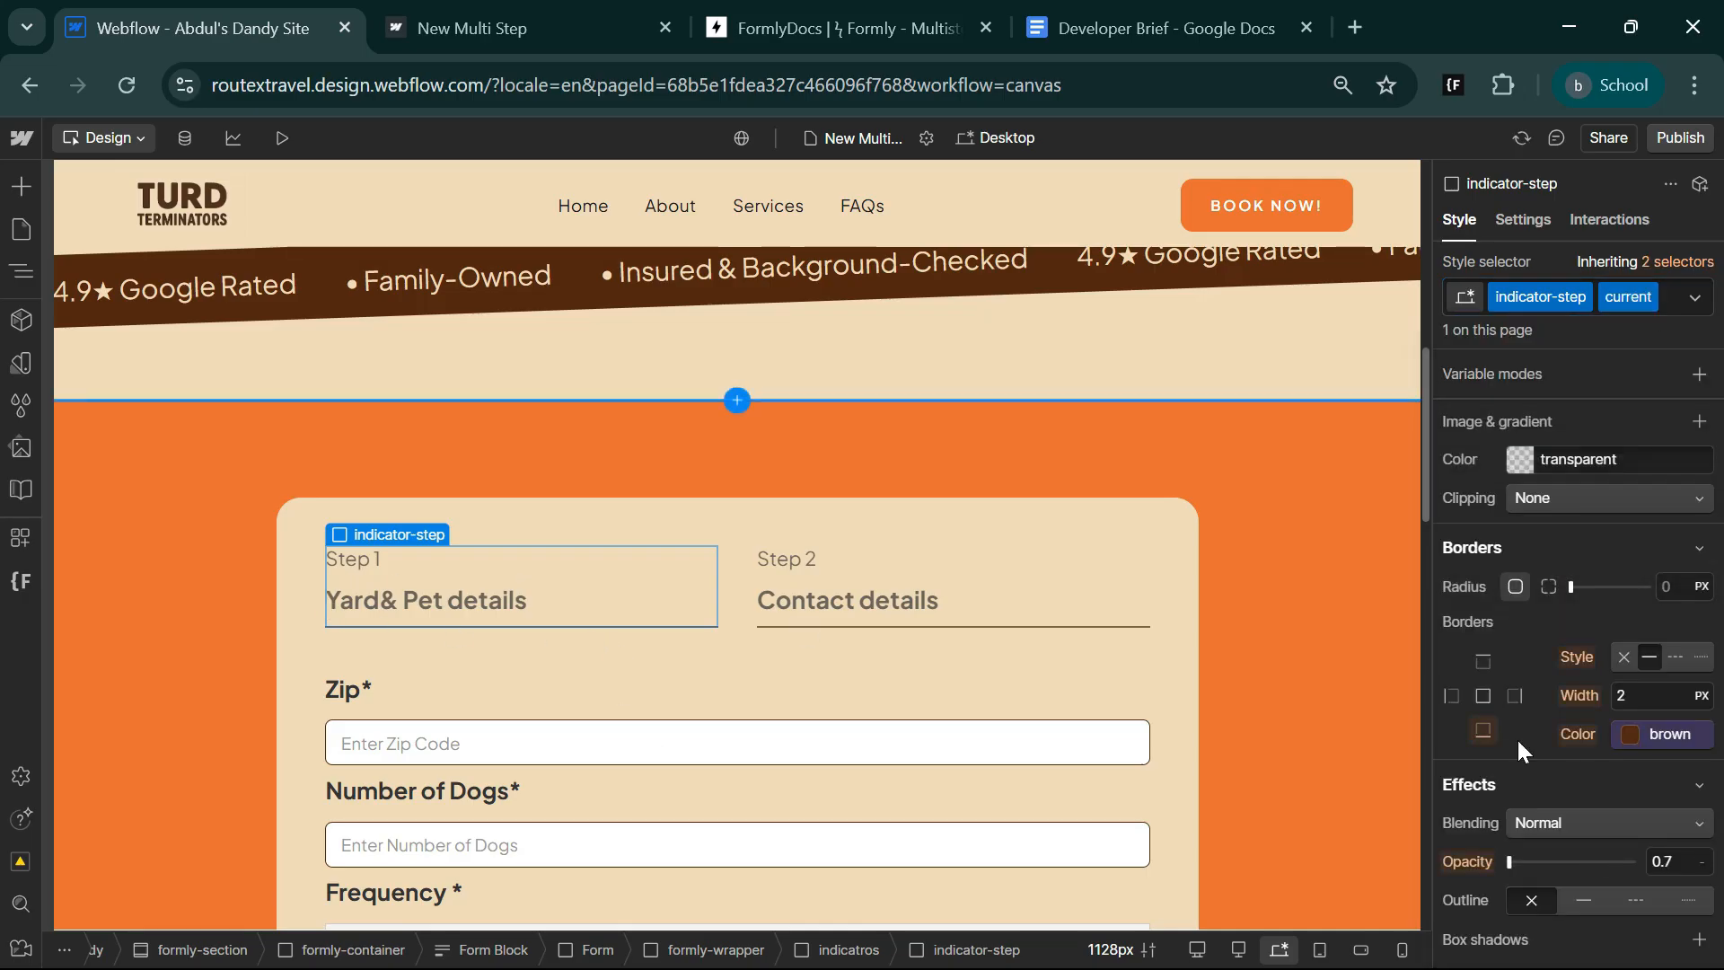
Set the opacity of the indicator-step current combo class to 100%.
scroll(1591, 885, "down", 3)
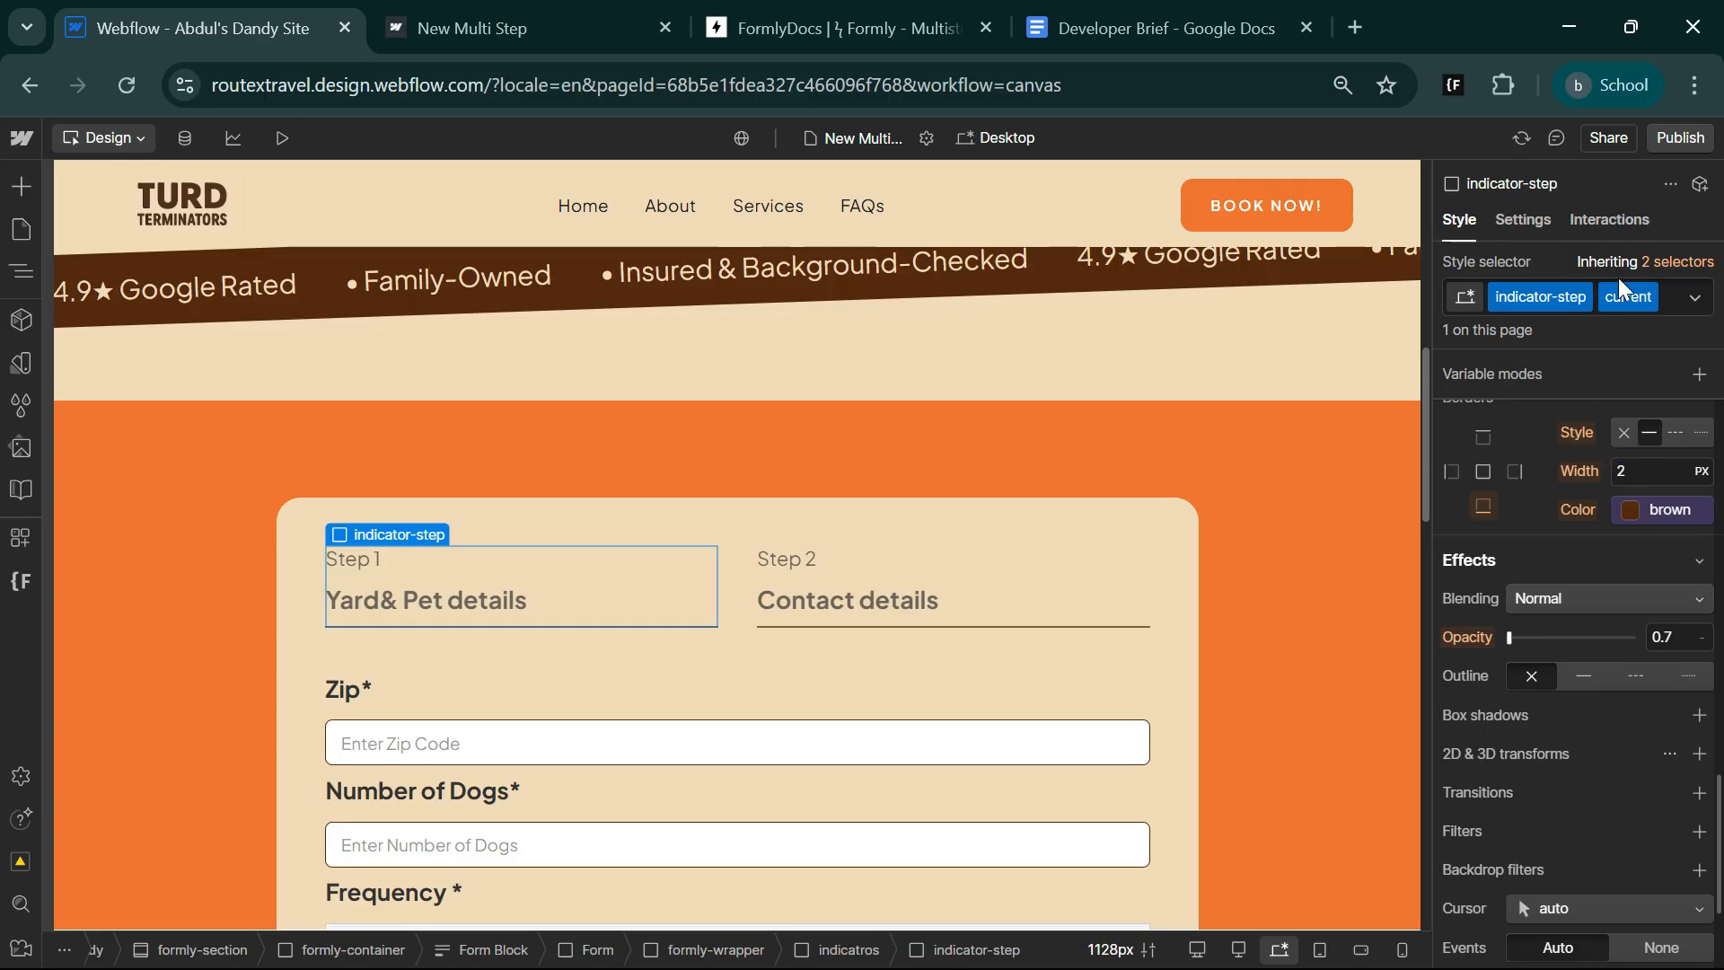
left_click(1662, 637)
type("100")
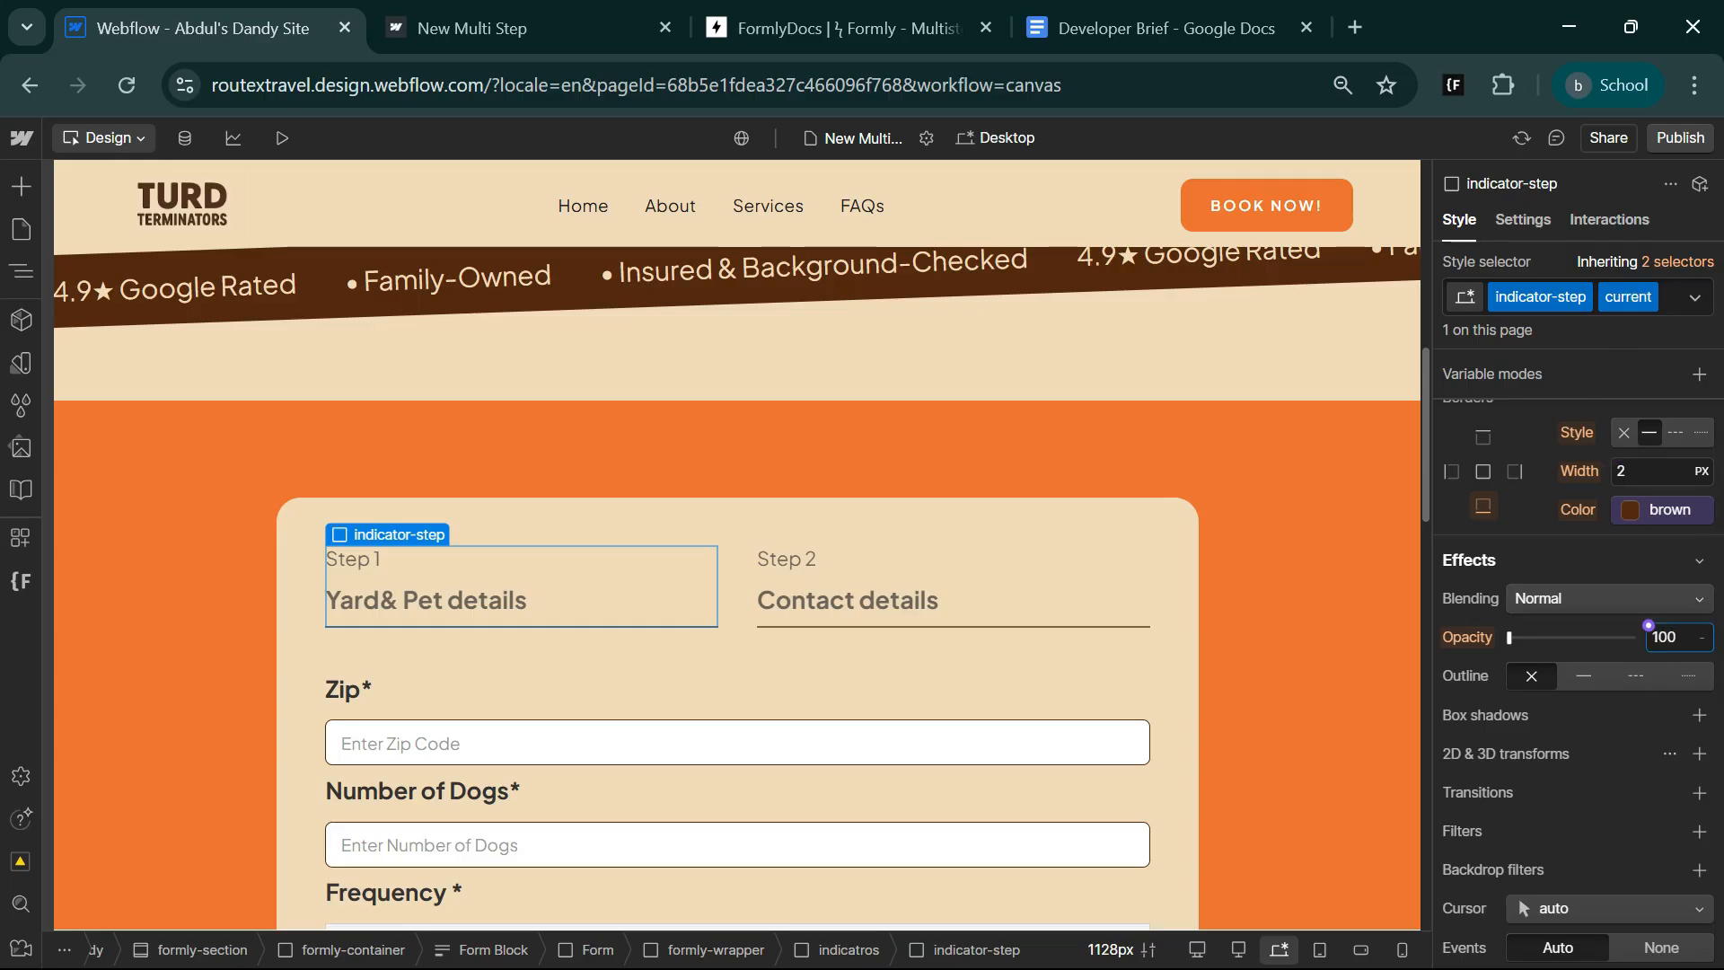
key("Return")
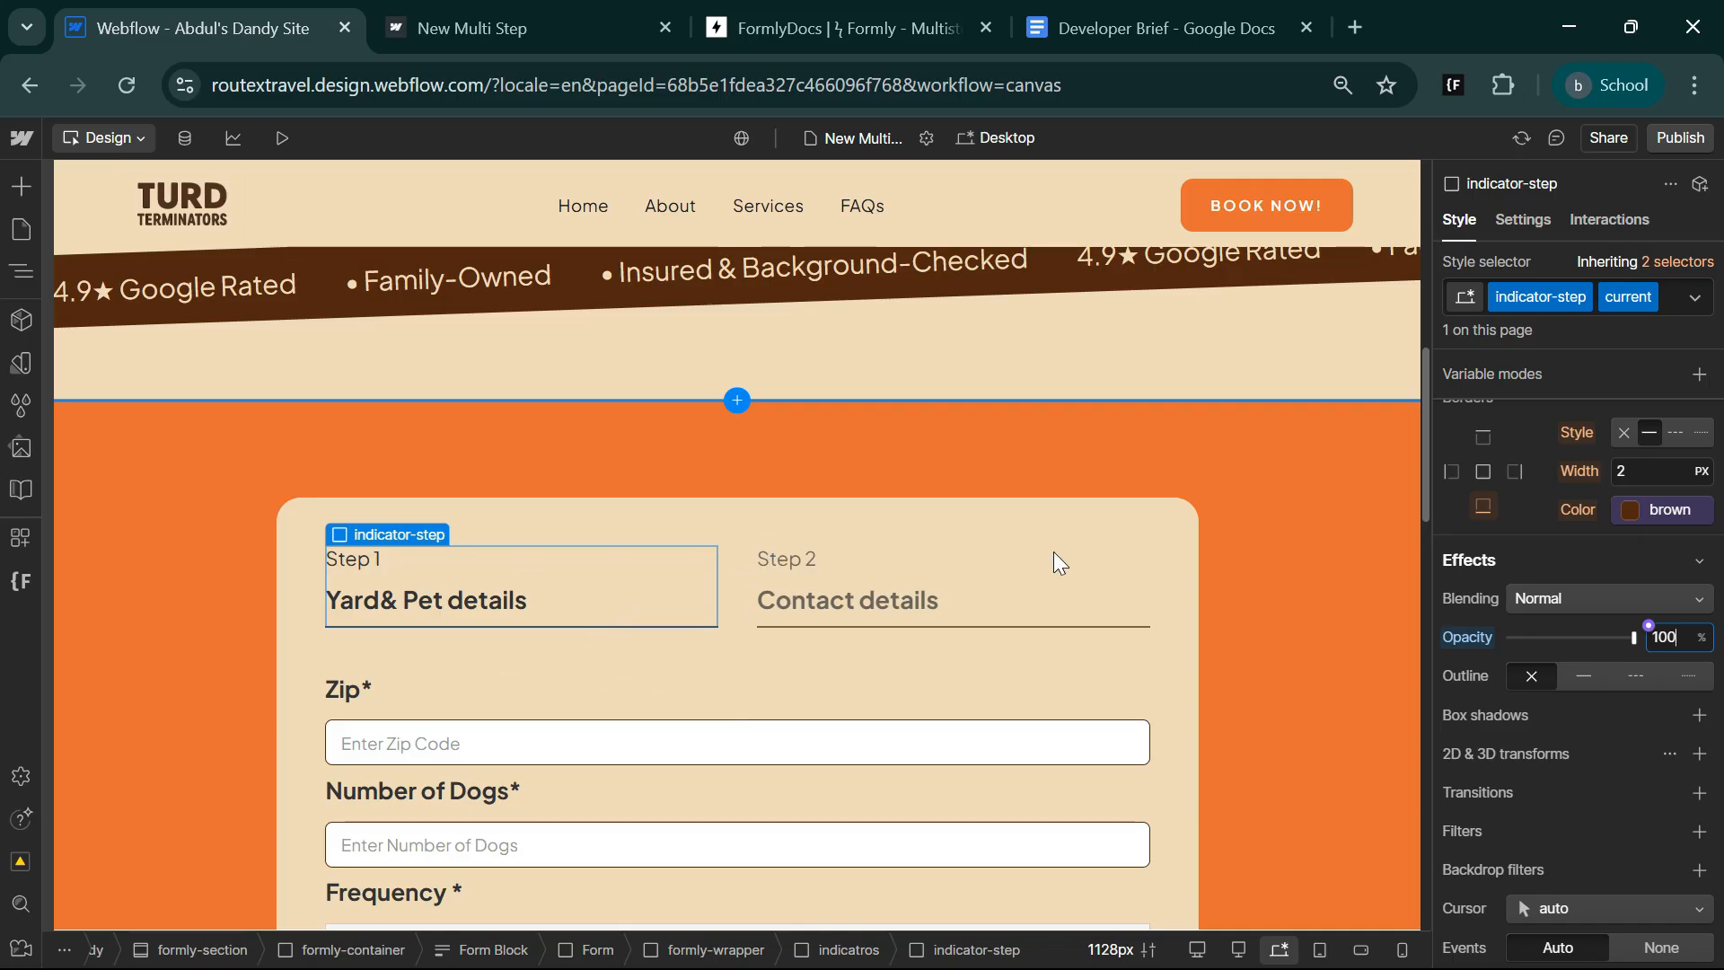
Set the bottom border width of the indicator-step current combo class to 4 px.
key("shift+Tab")
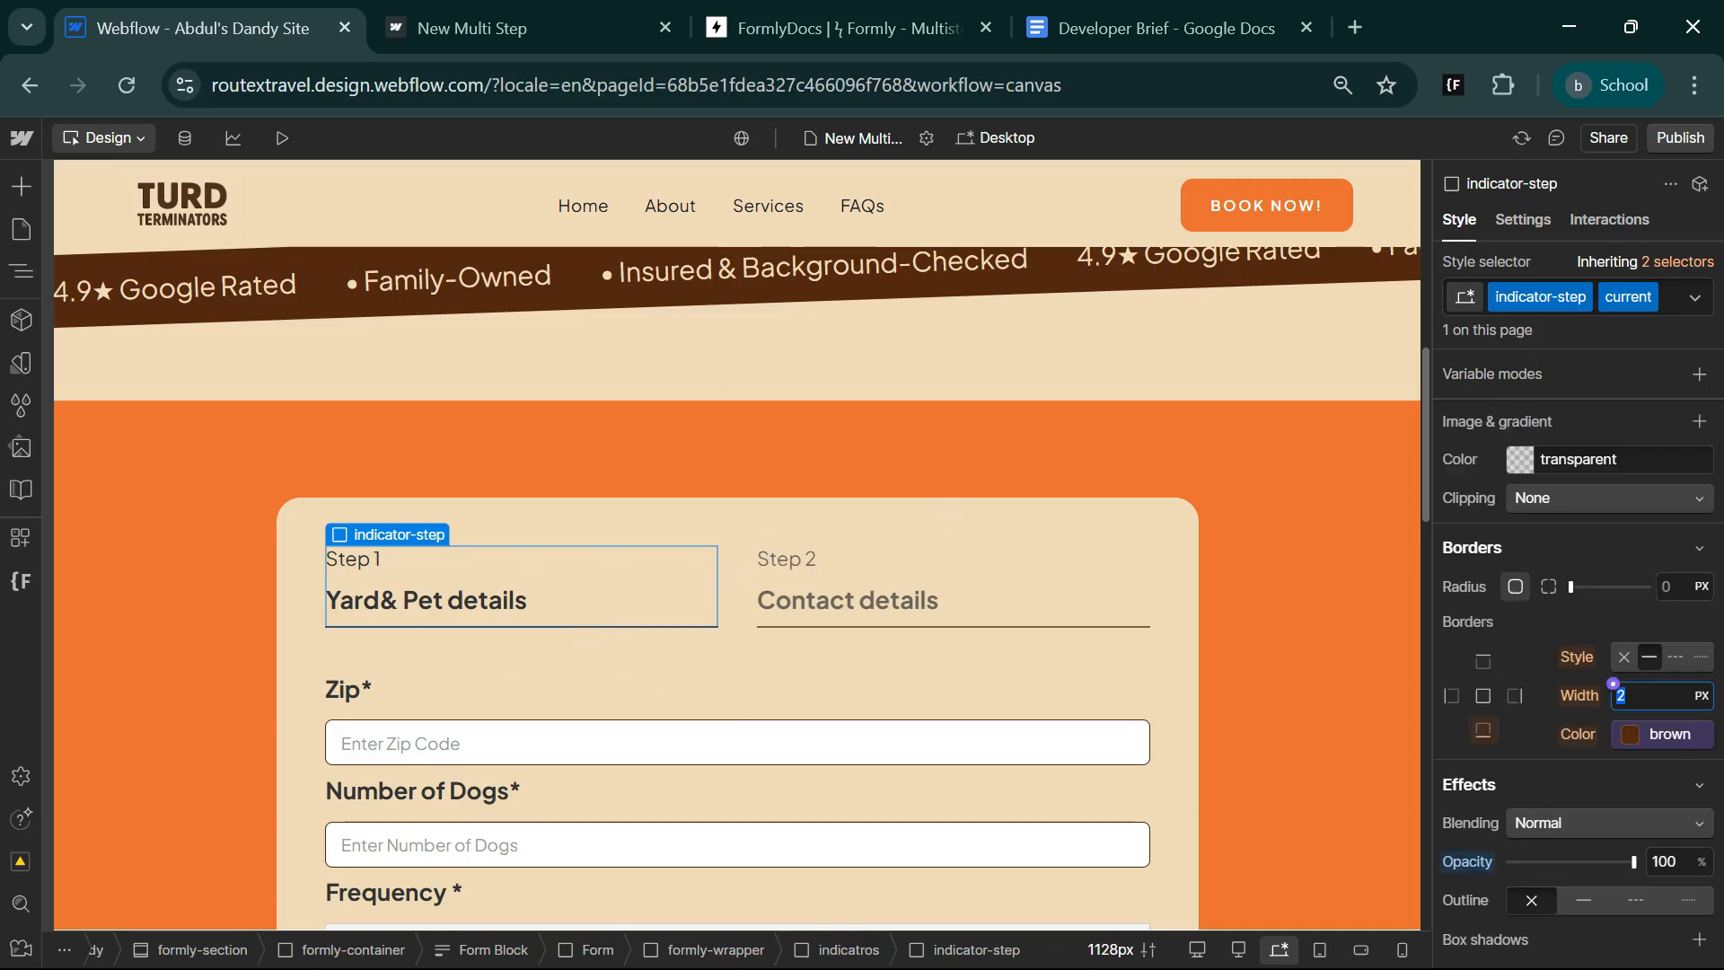
type("4")
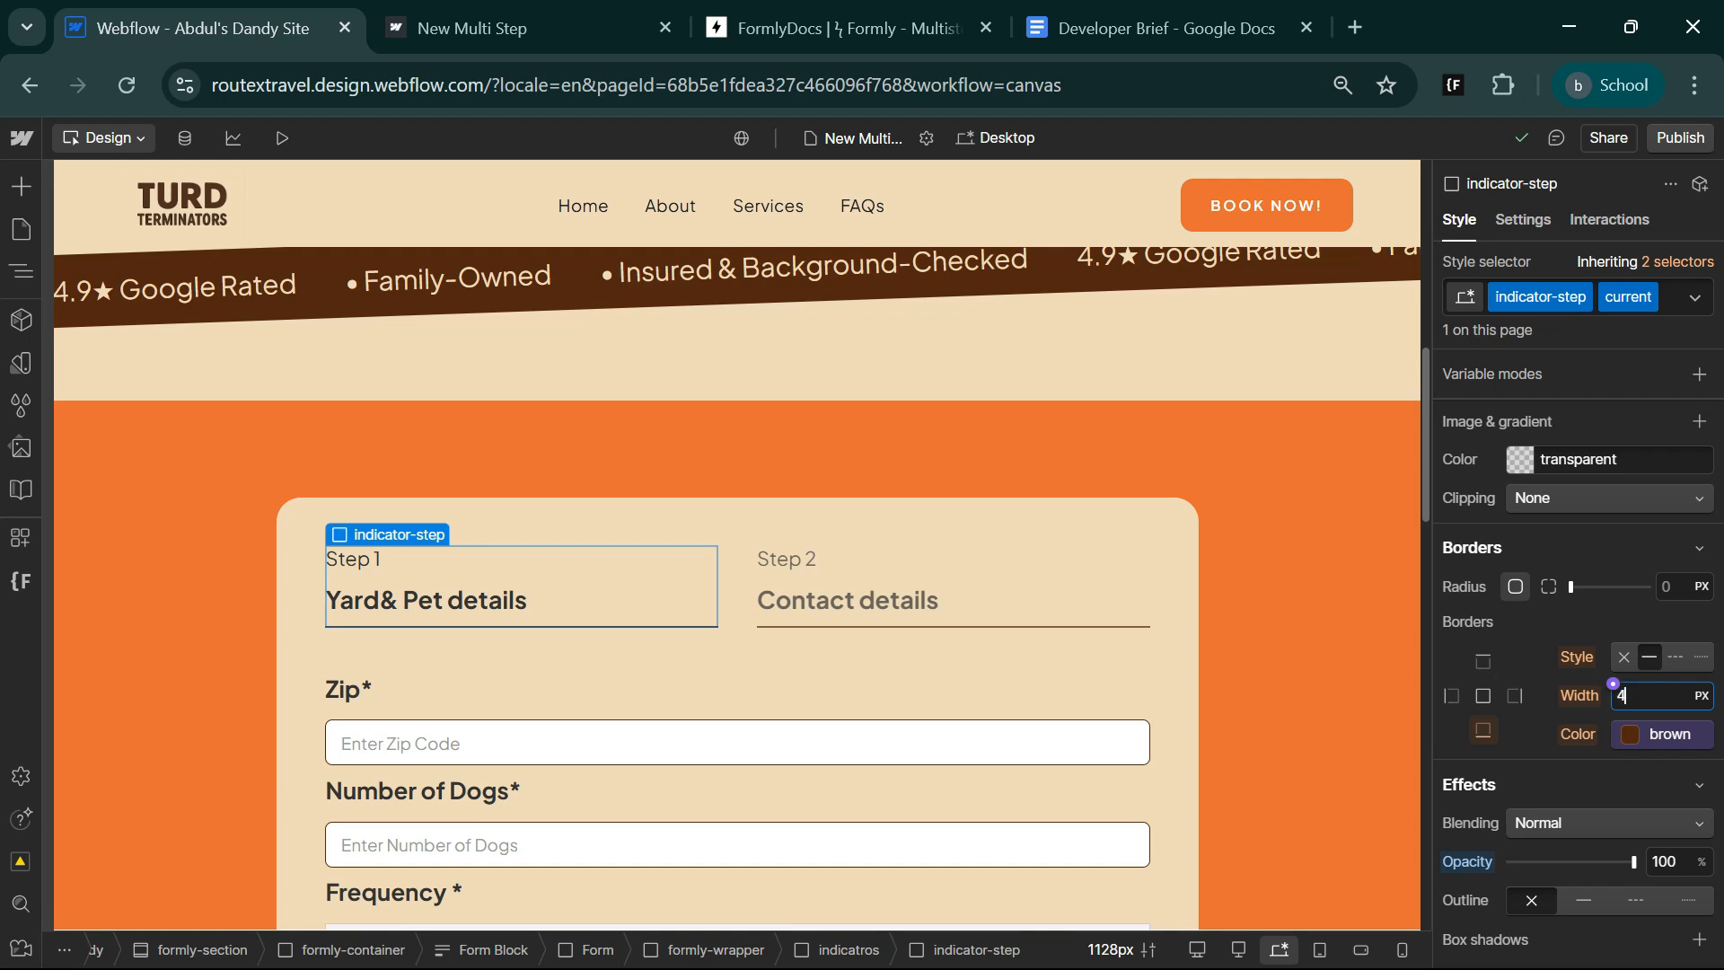
left_click(1163, 681)
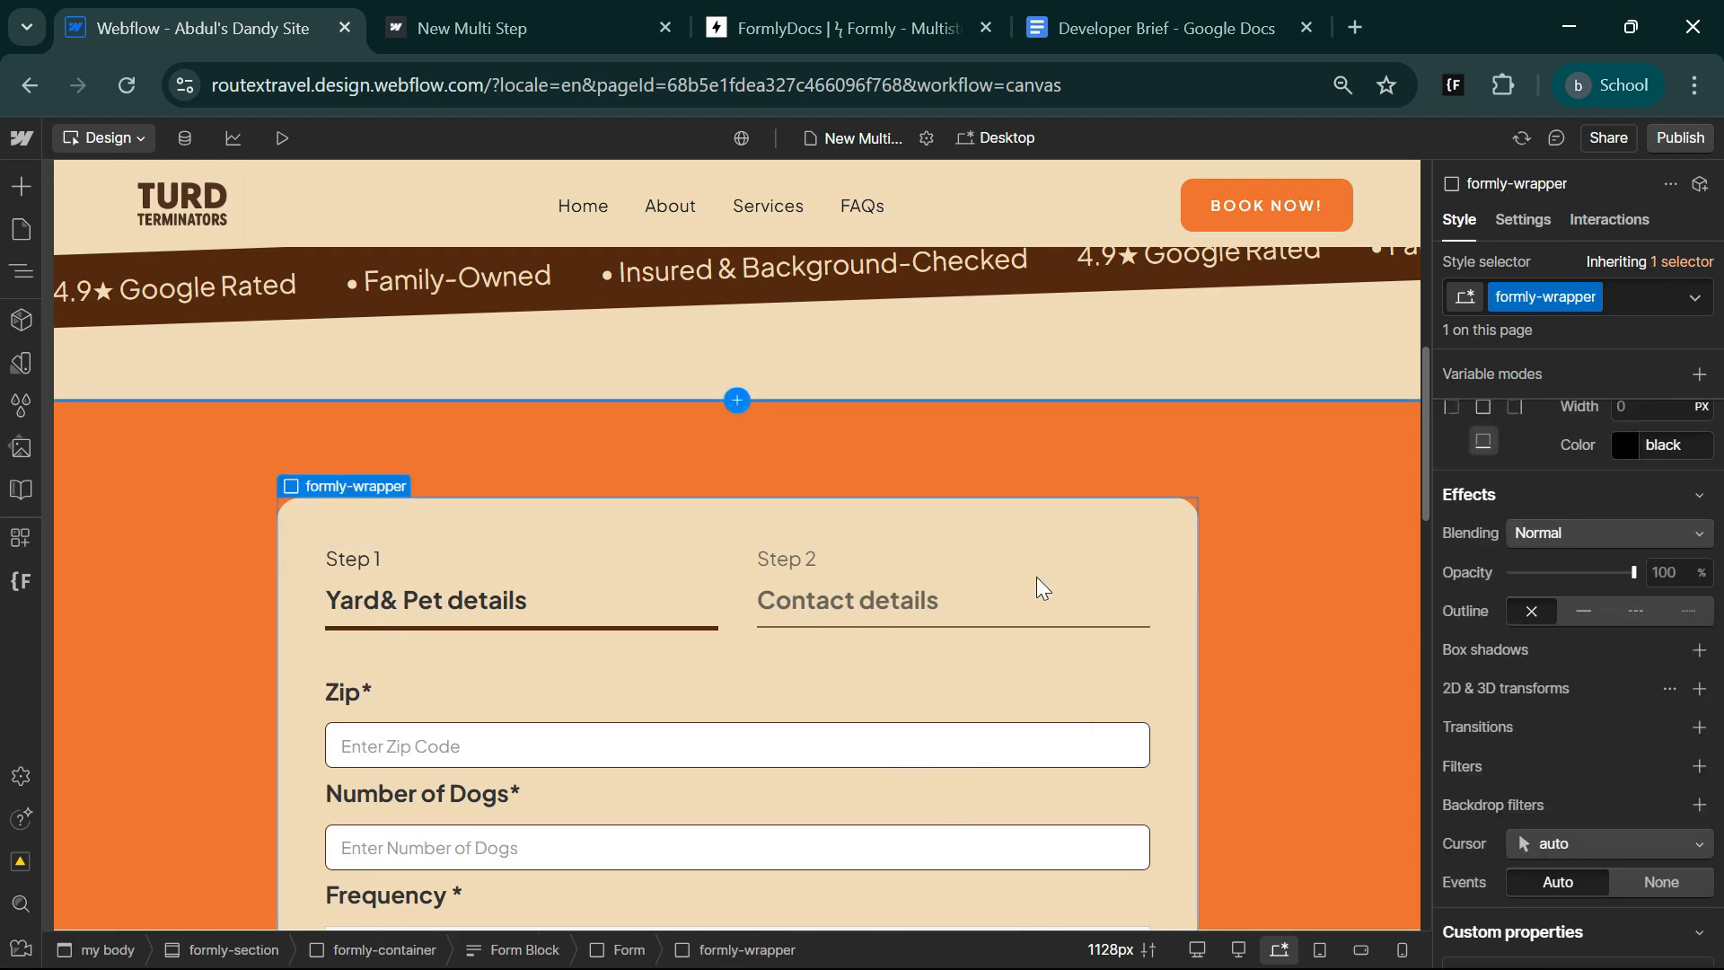
Look over the form in the designer, publish the site and switch to the live New Multi Step page.
scroll(572, 710, "down", 5)
scroll(570, 736, "down", 10)
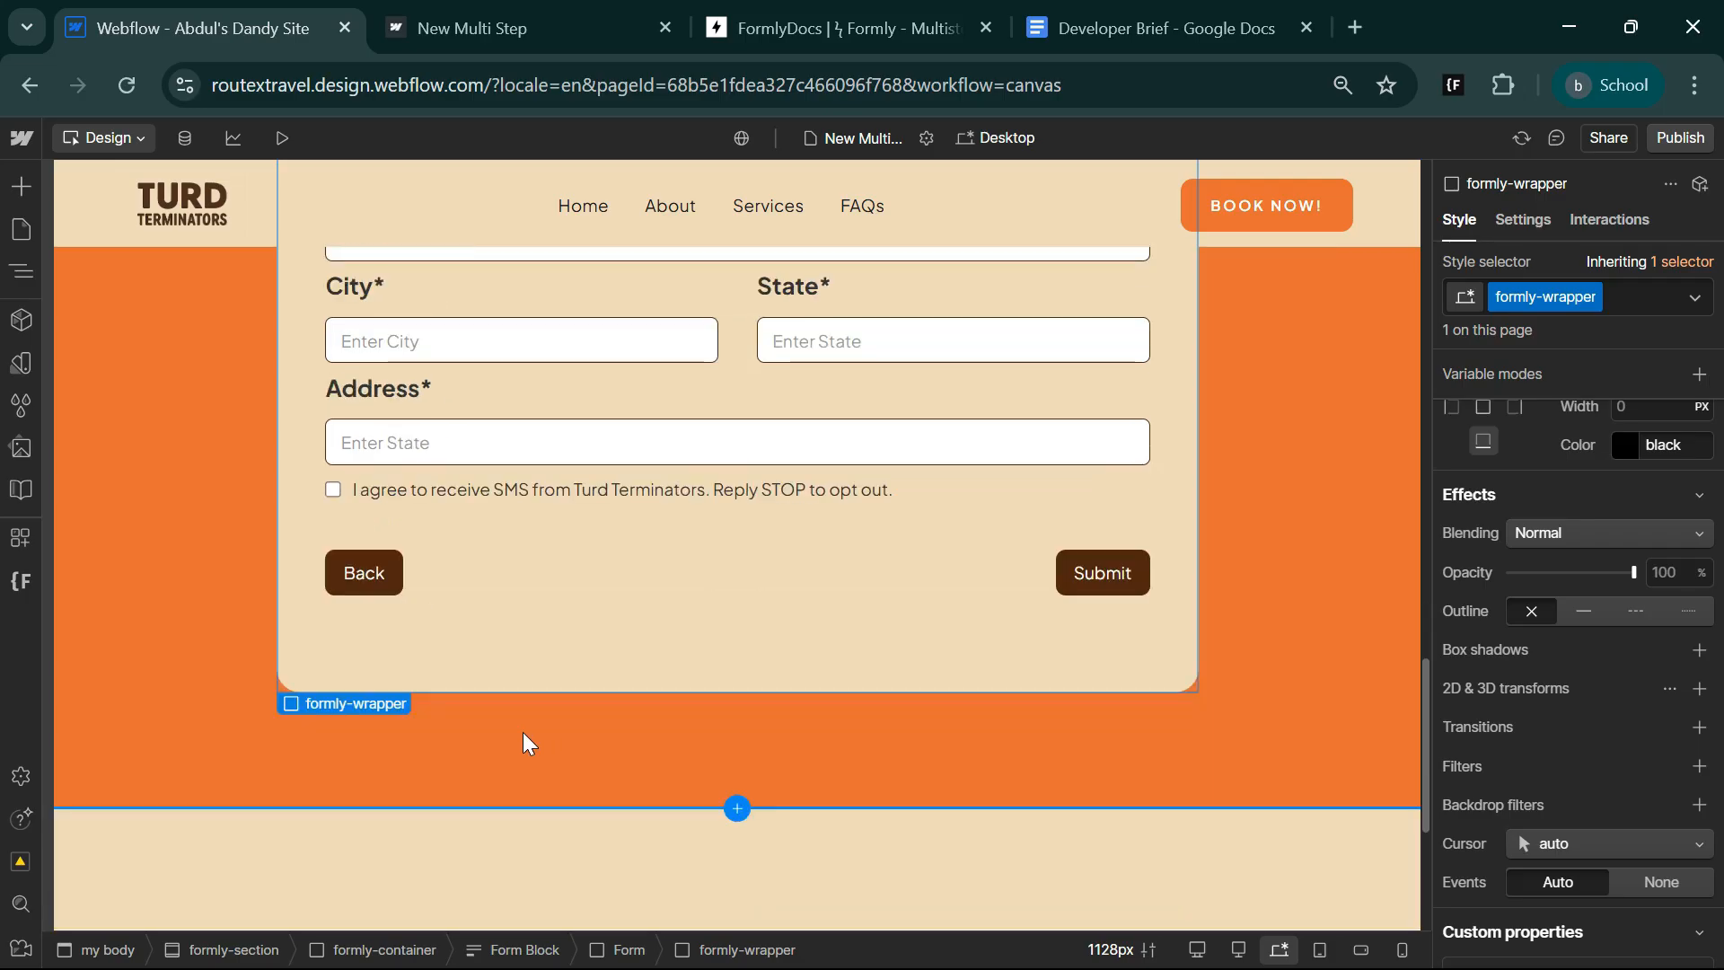
scroll(524, 739, "up", 8)
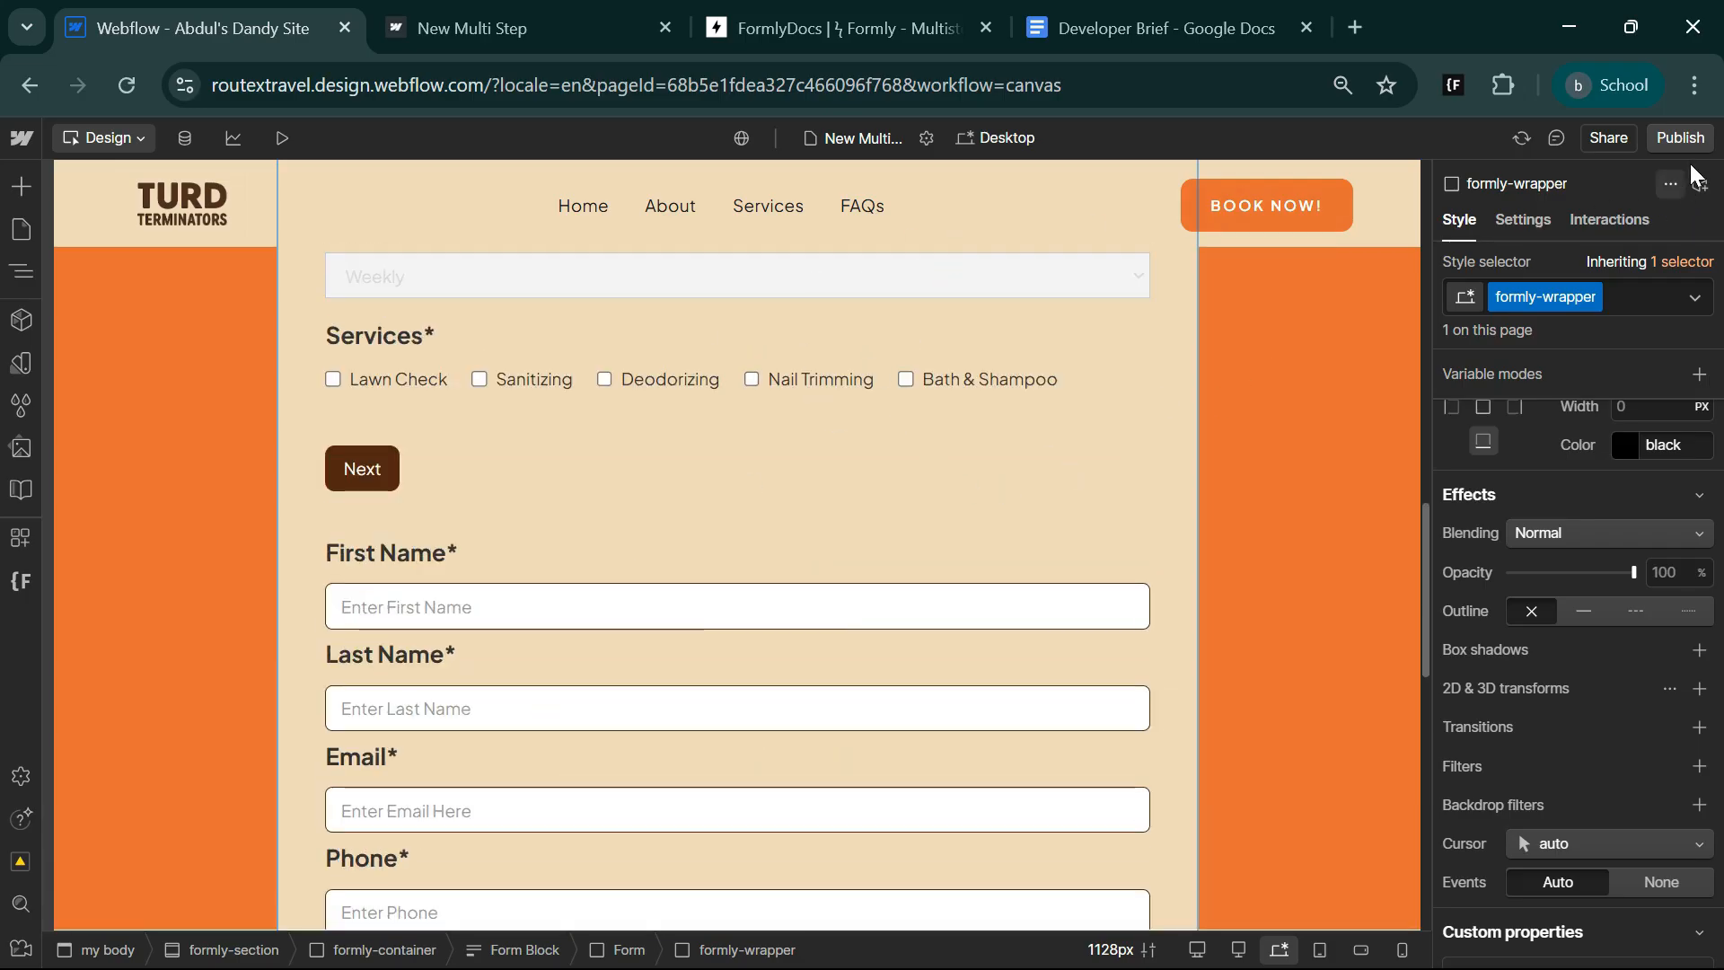
left_click(1680, 138)
key("ctrl+Tab")
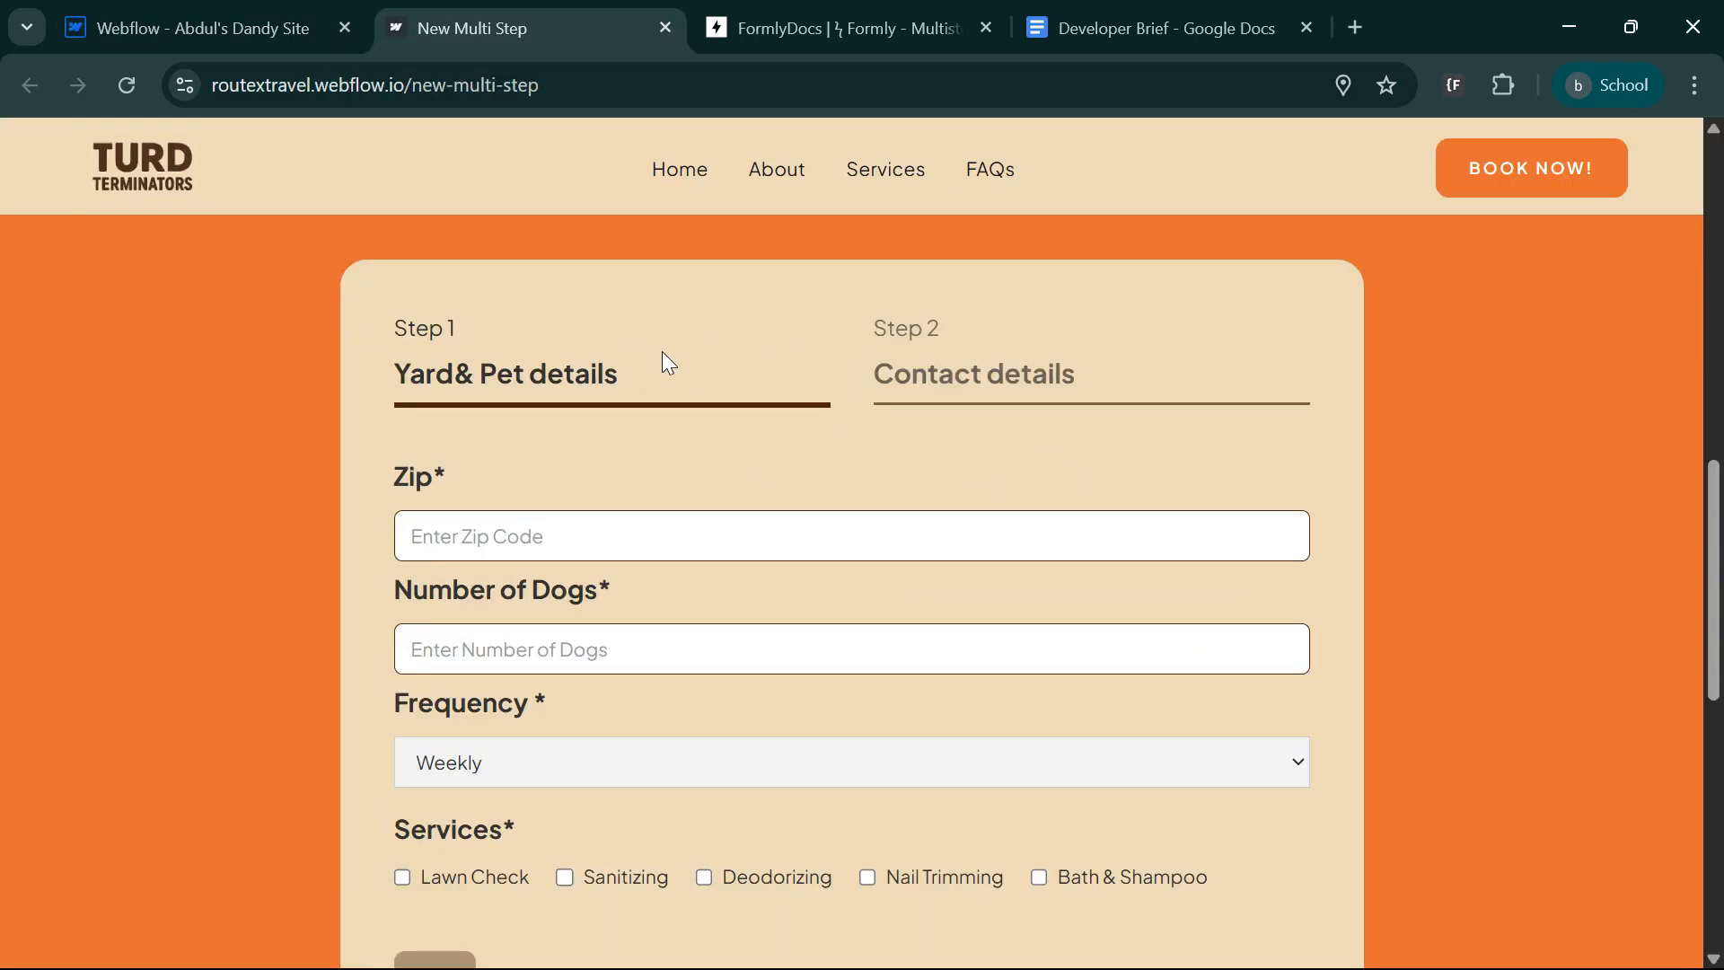
Fill in a test zip code, enter 4354 as the number of dogs, and choose the Bi-Weekly frequency on the live form.
scroll(677, 359, "down", 3)
left_click(573, 314)
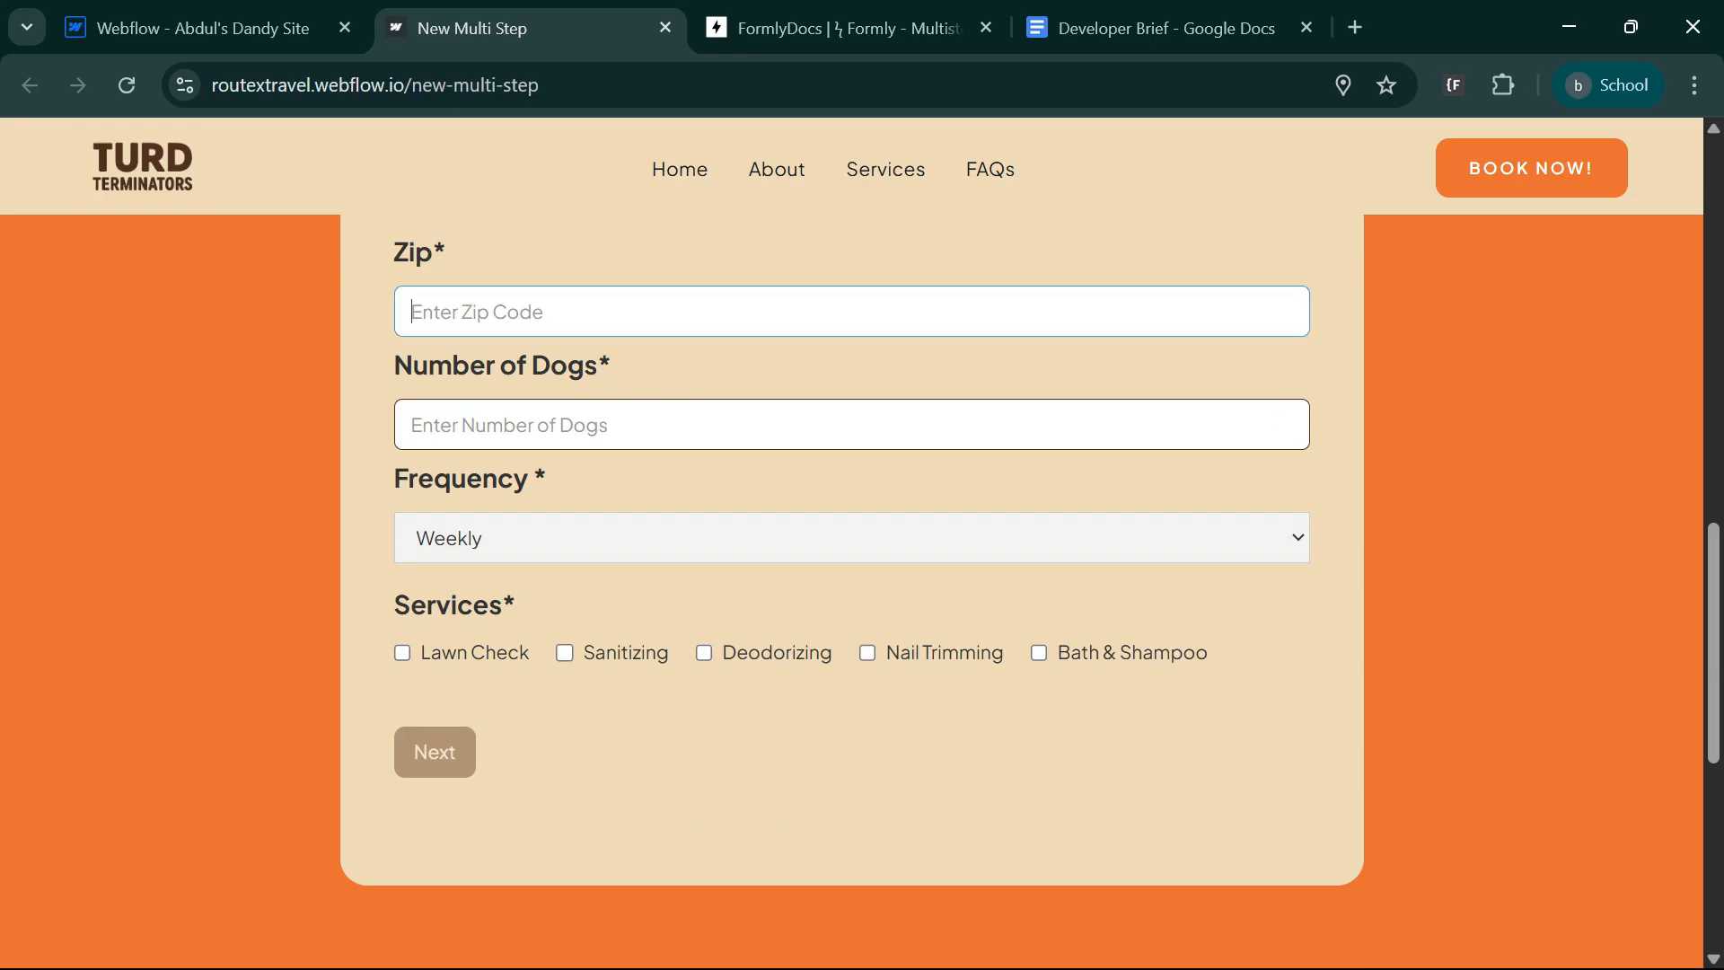
left_click(588, 393)
left_click(575, 424)
type("4354")
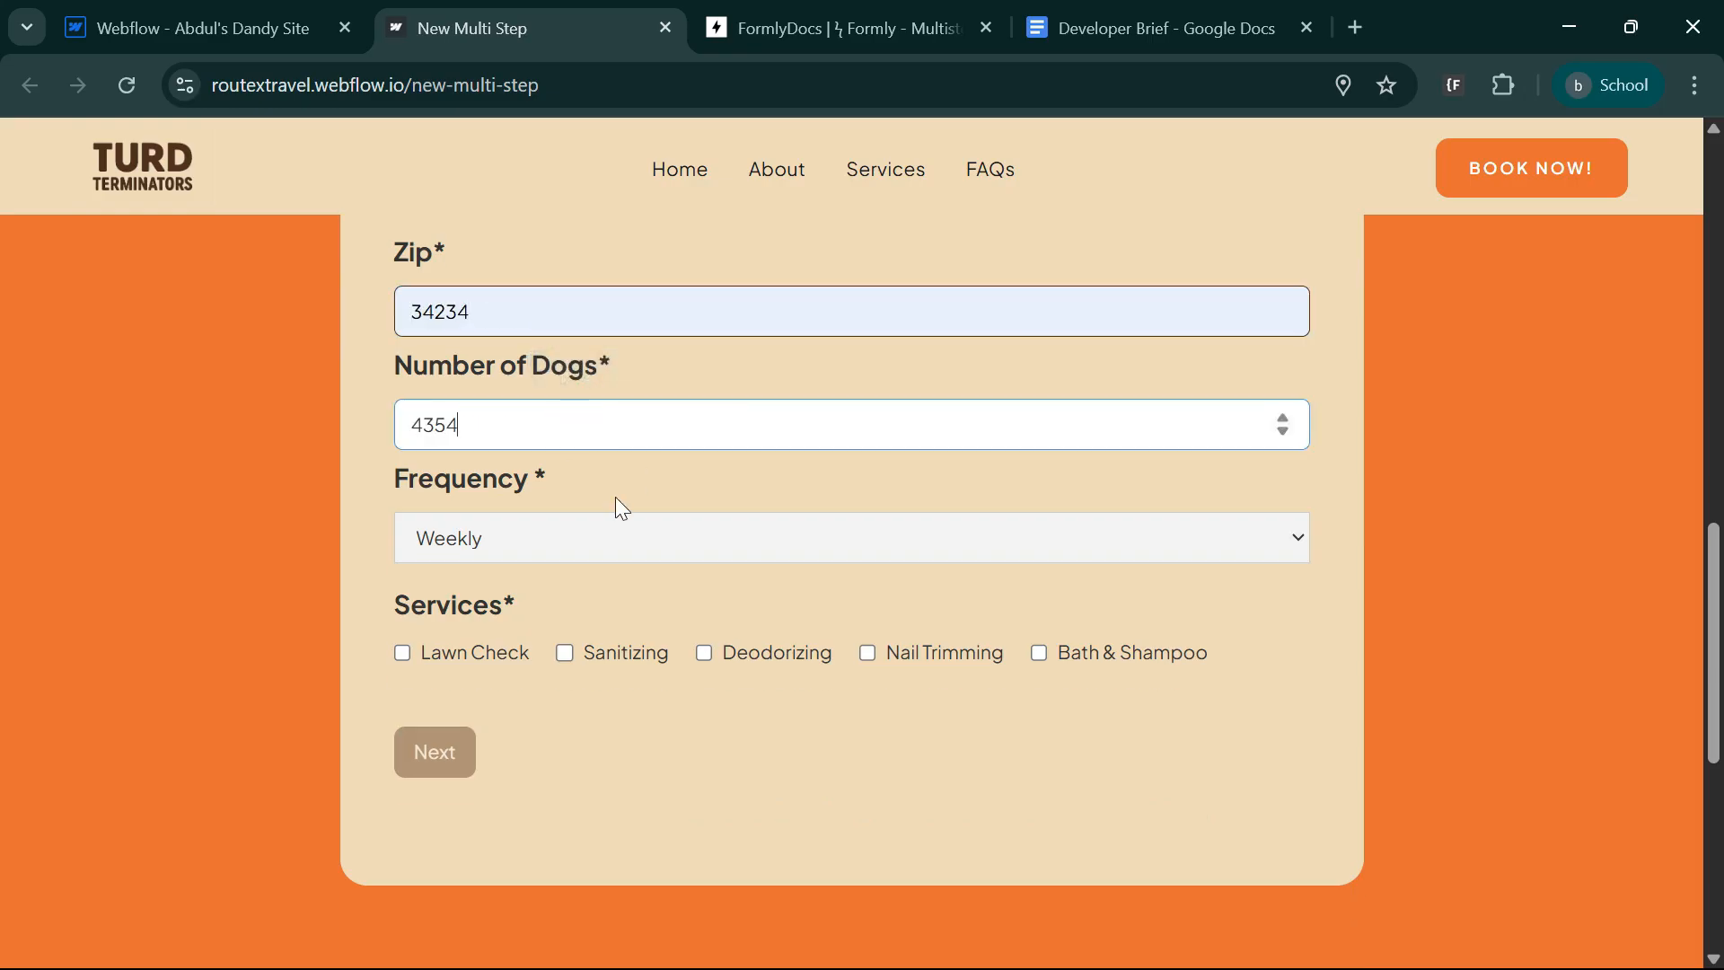
left_click(549, 539)
left_click(543, 610)
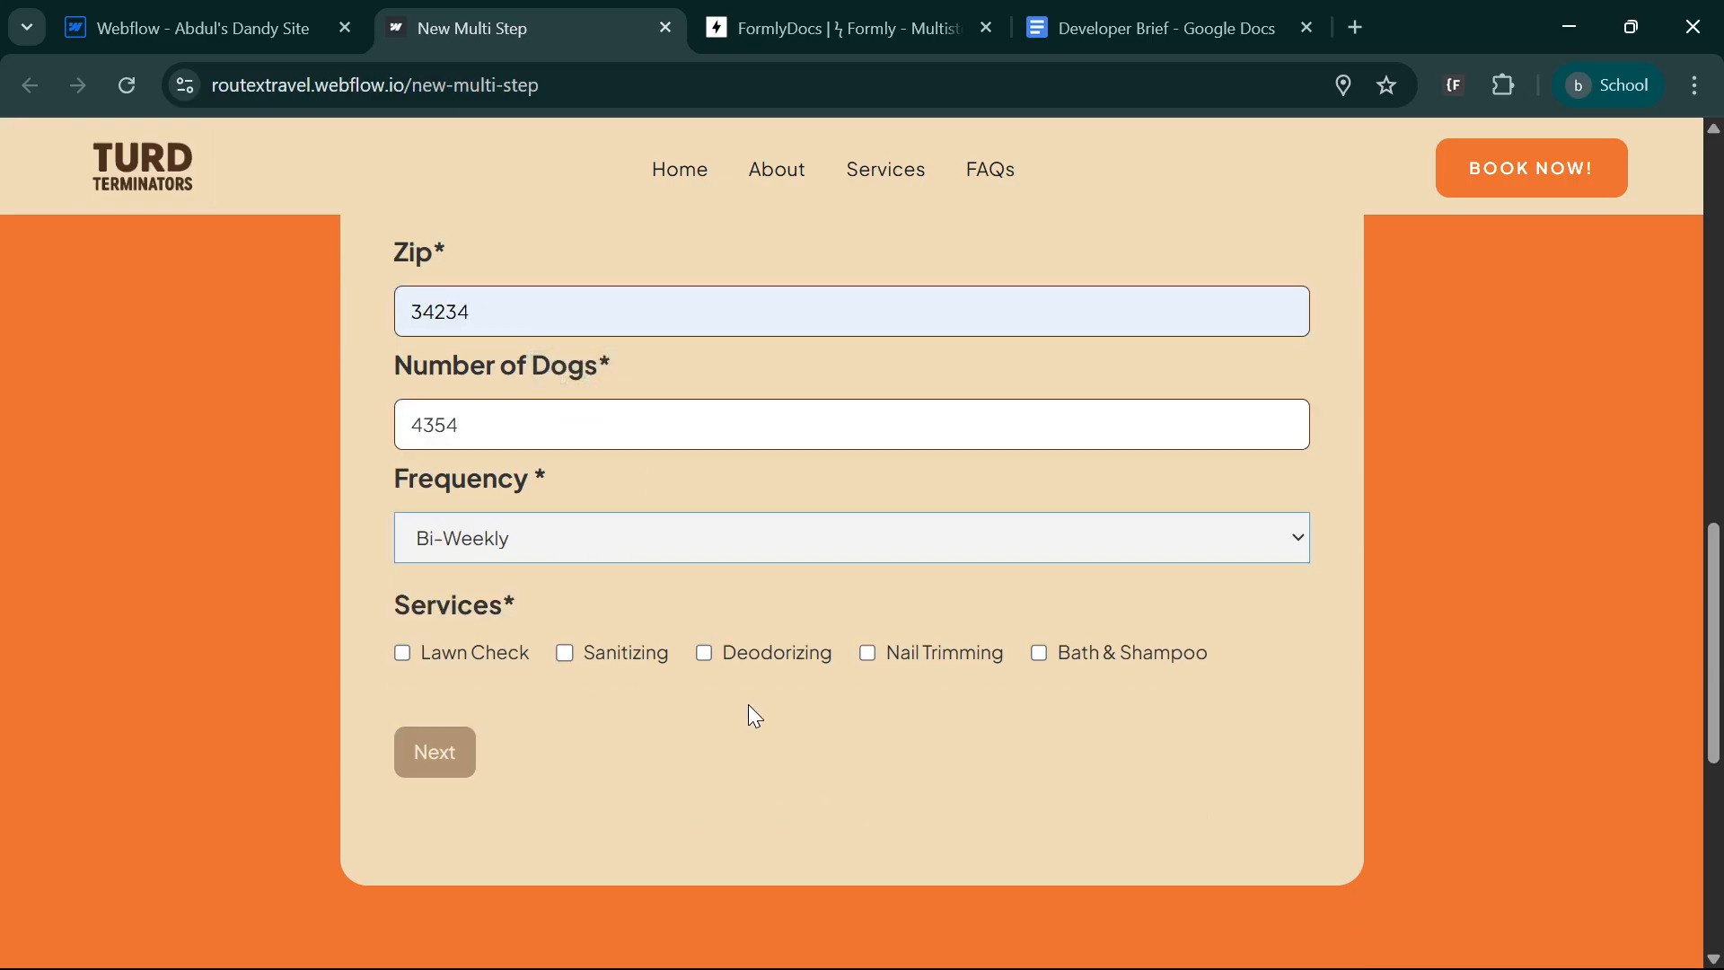
Select the Deodorizing, Sanitizing and Lawn Check services and check the progress indicators above the form.
left_click(705, 654)
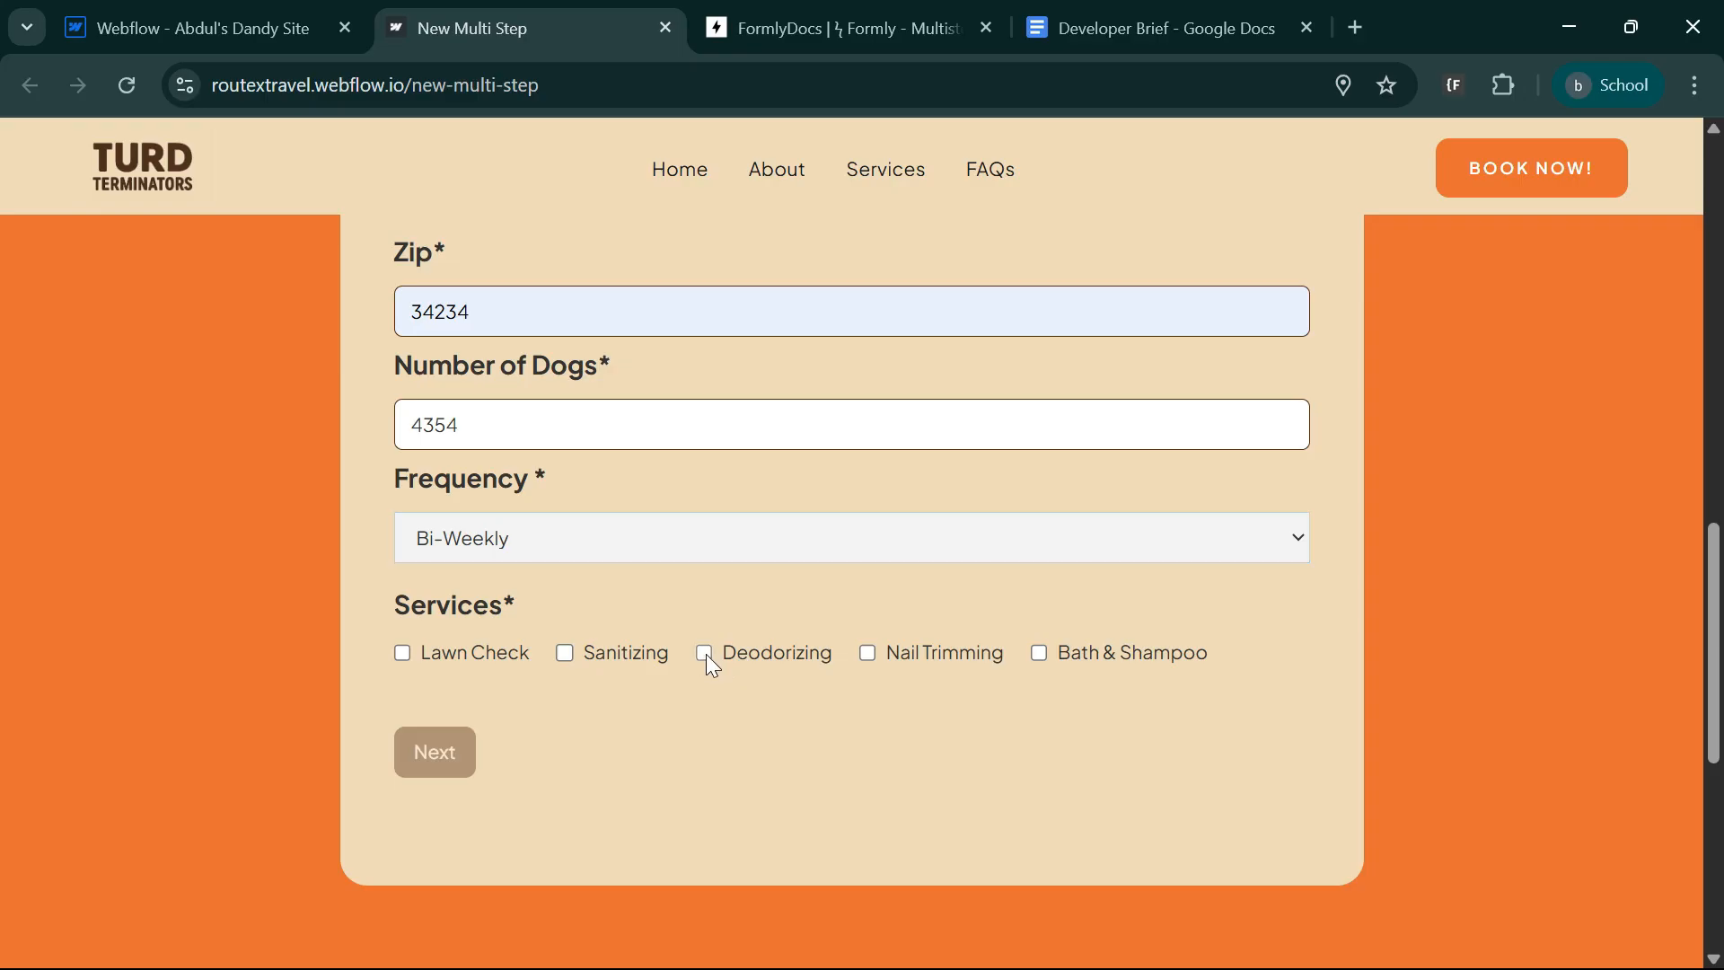
left_click(566, 654)
left_click(404, 652)
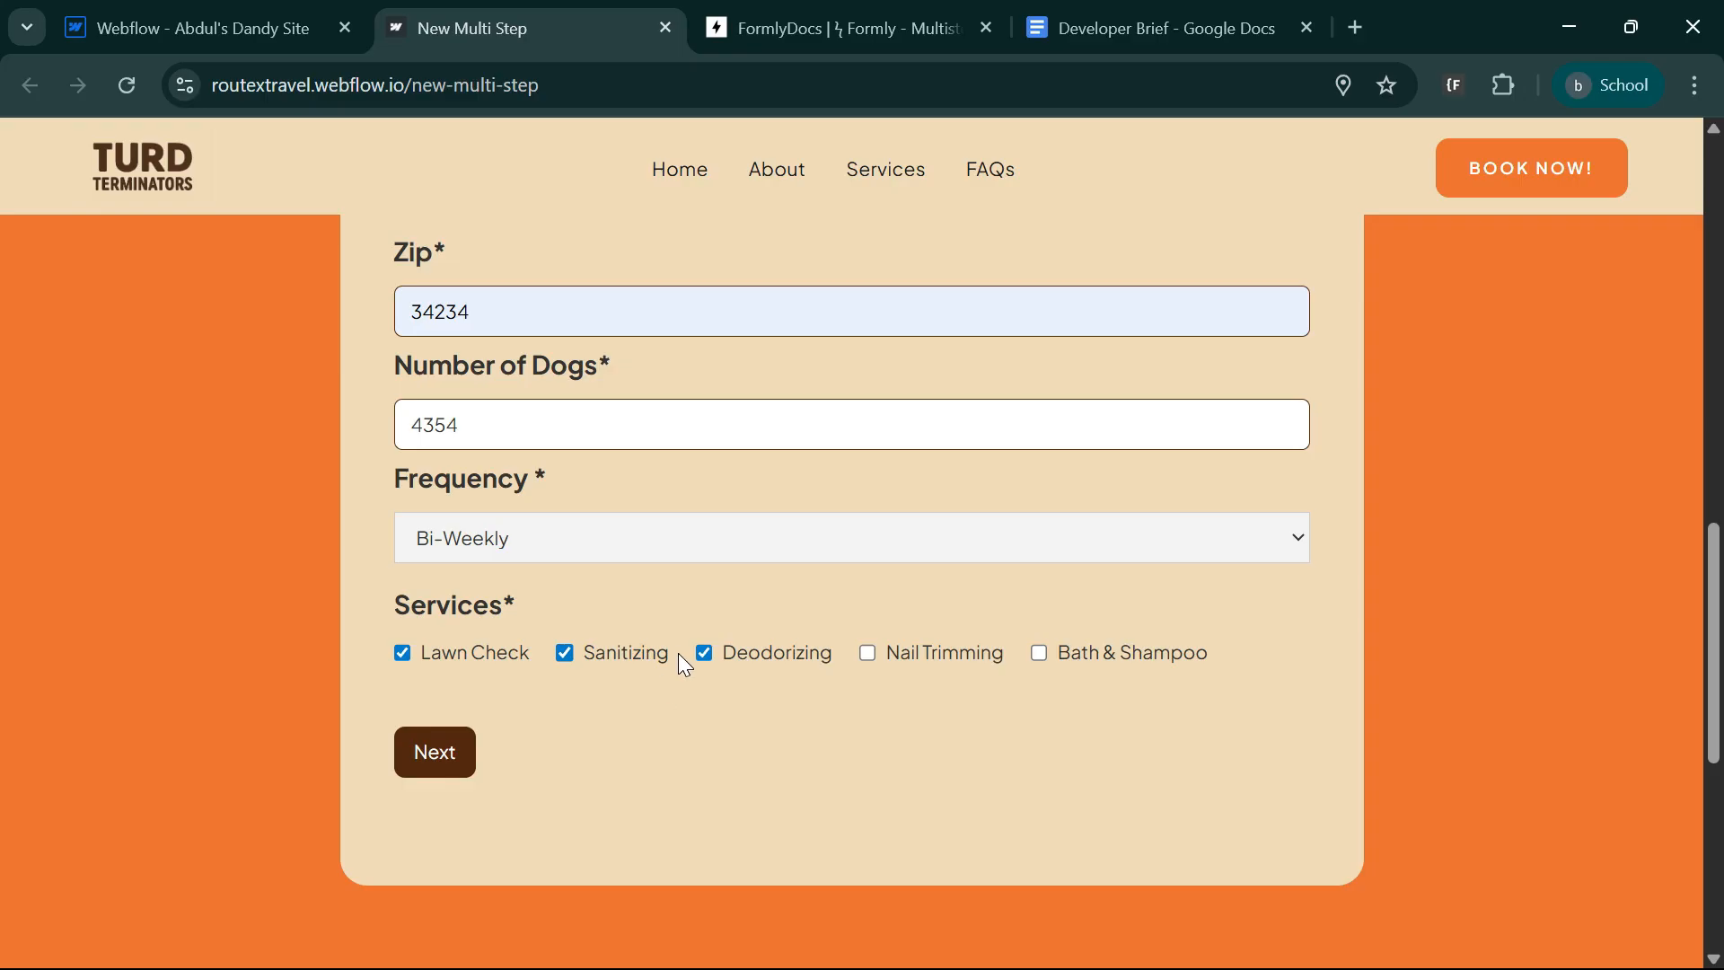
scroll(654, 817, "up", 2)
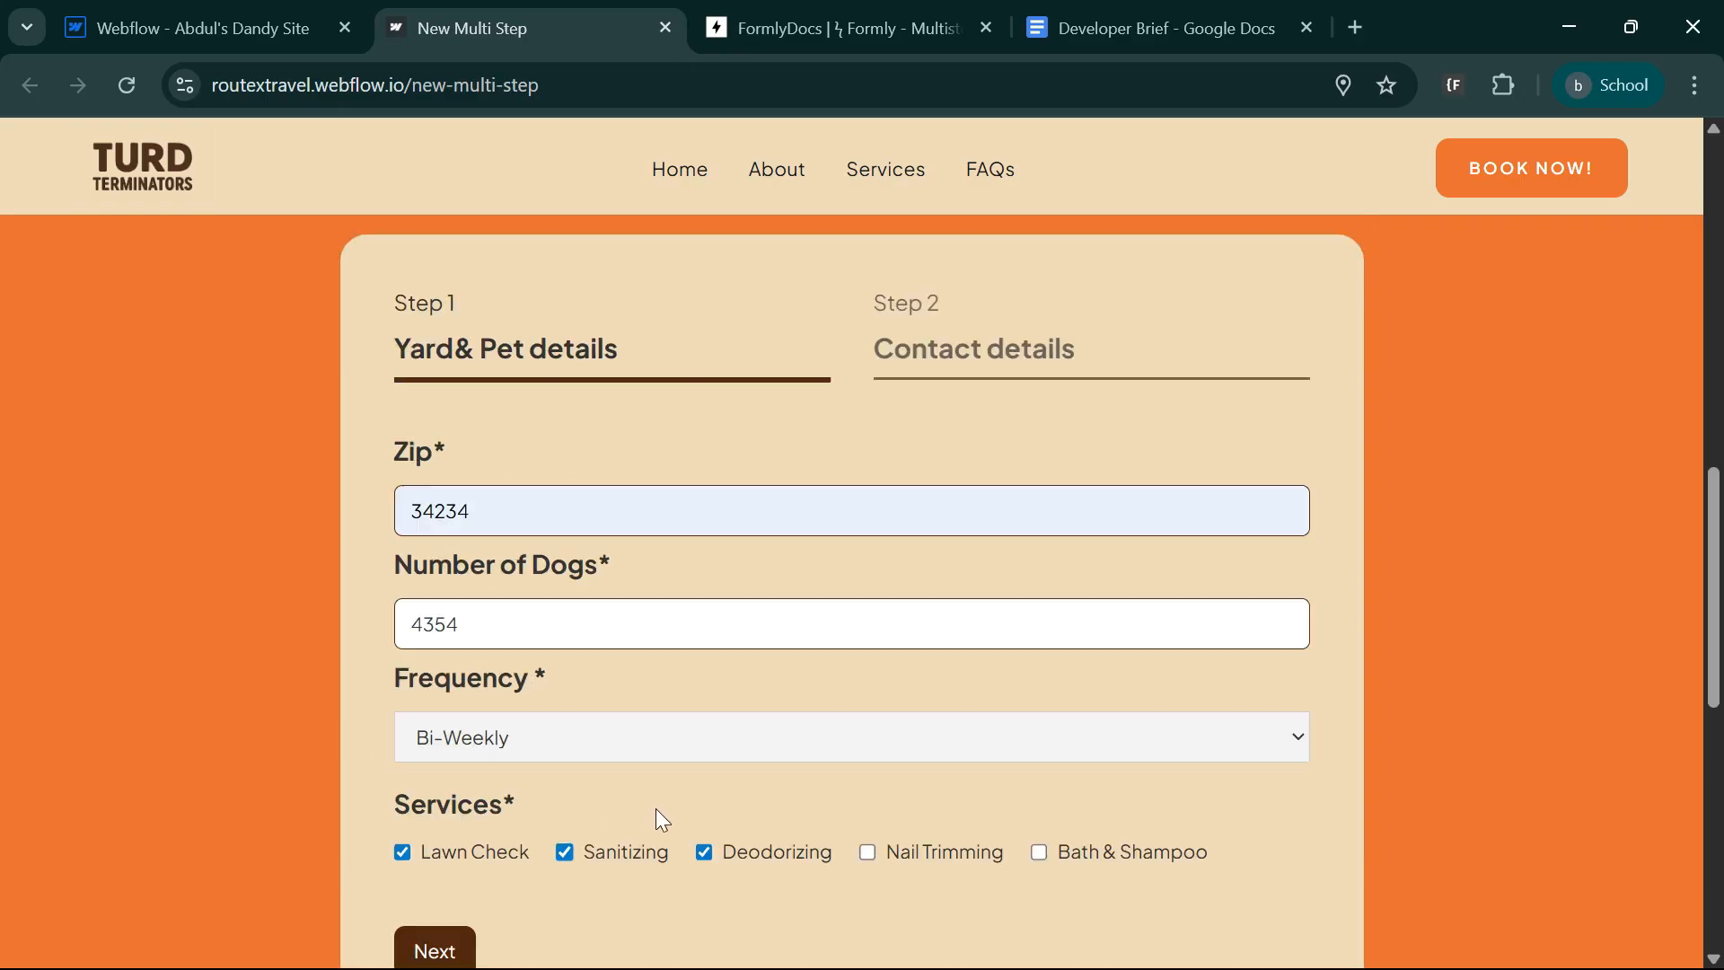
scroll(655, 778, "down", 2)
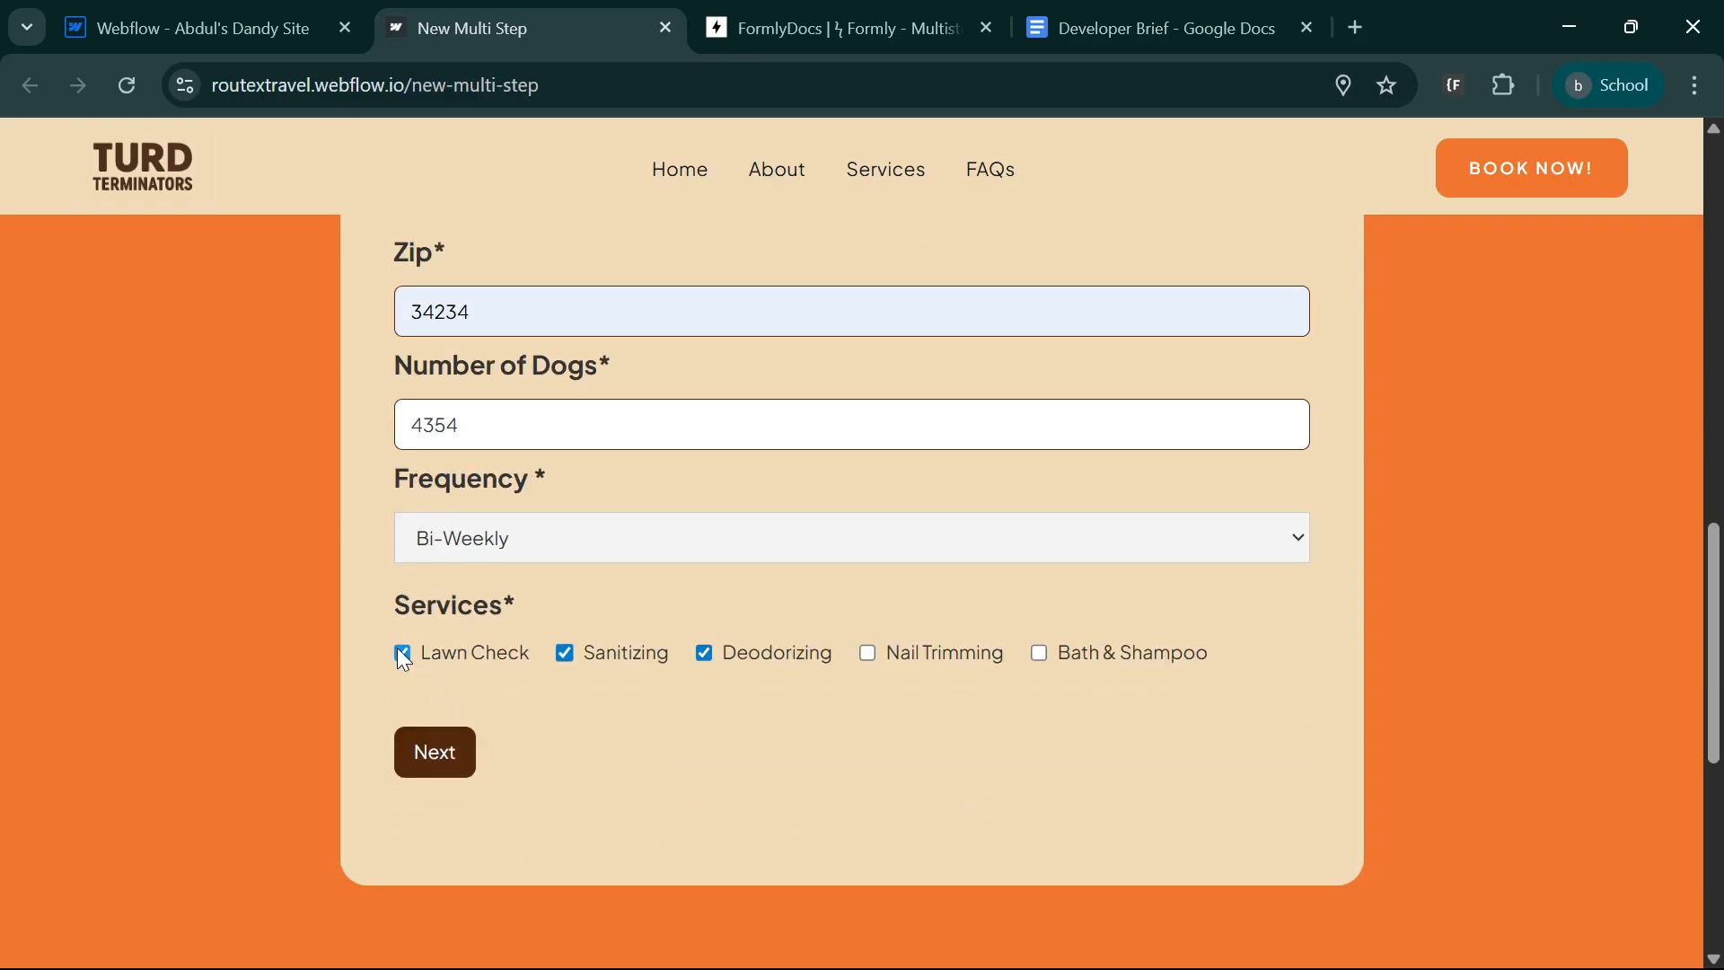
Deselect and reselect the Lawn Check service, and advance the form to the contact details step.
left_click(403, 655)
left_click(404, 652)
left_click(432, 751)
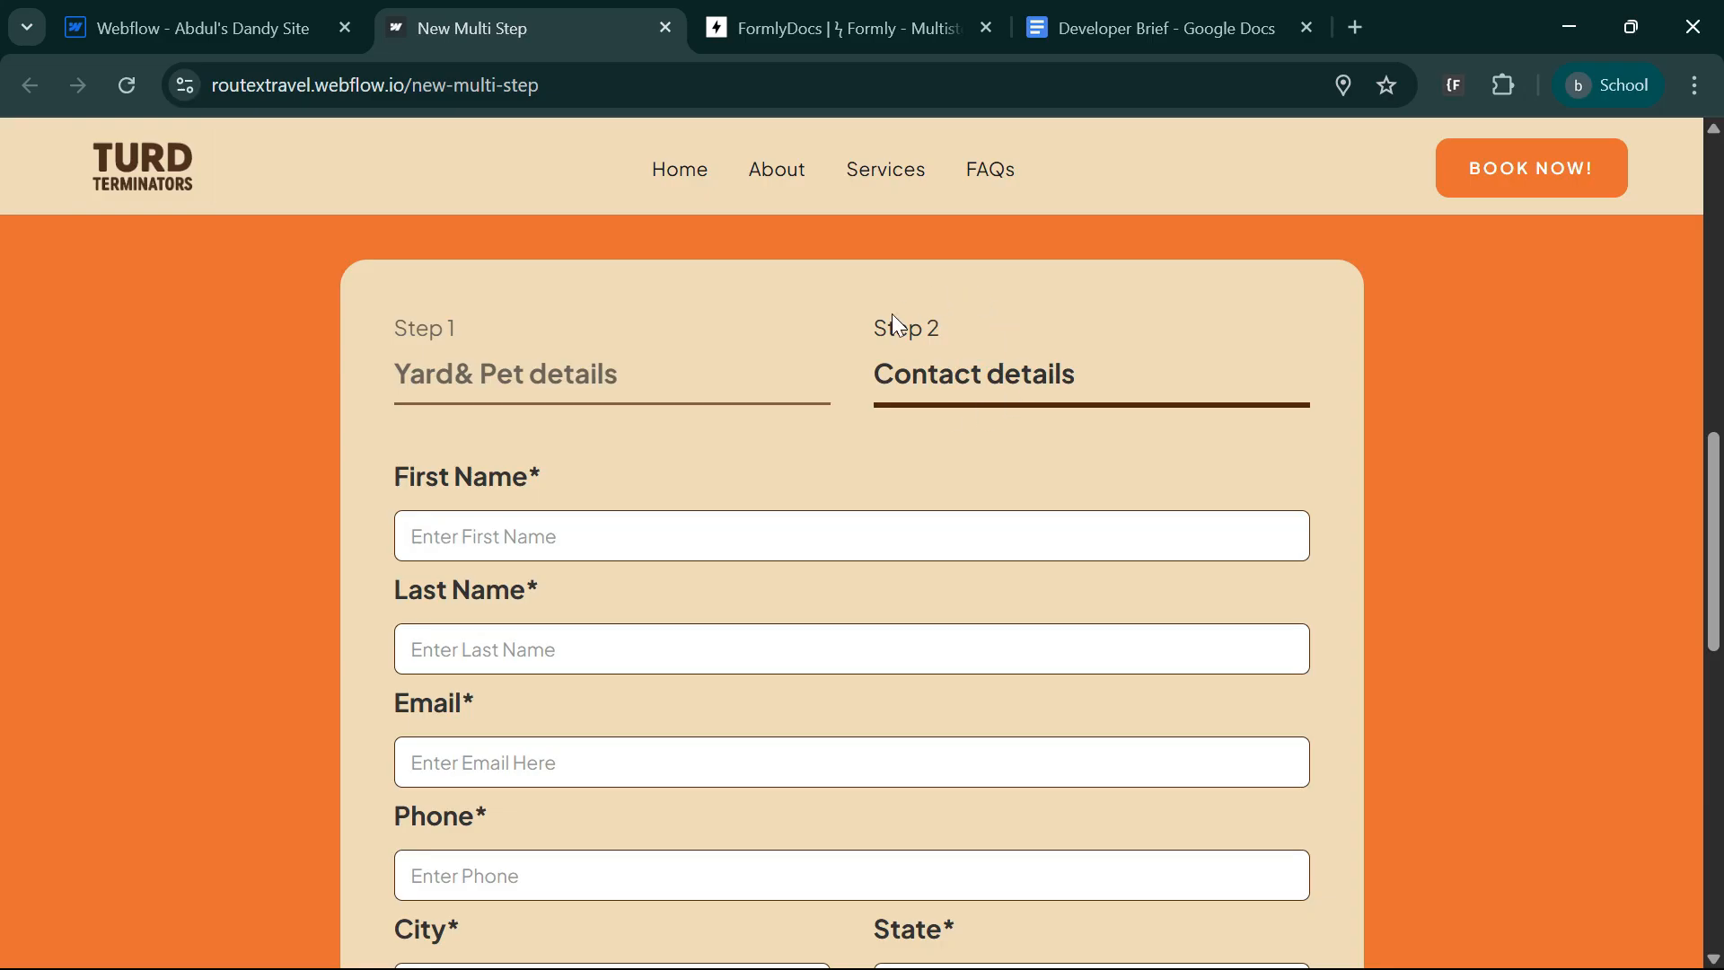
Fill in a test first name and last name, and inspect the Back and Submit buttons of the contact step.
scroll(763, 593, "down", 2)
left_click(562, 308)
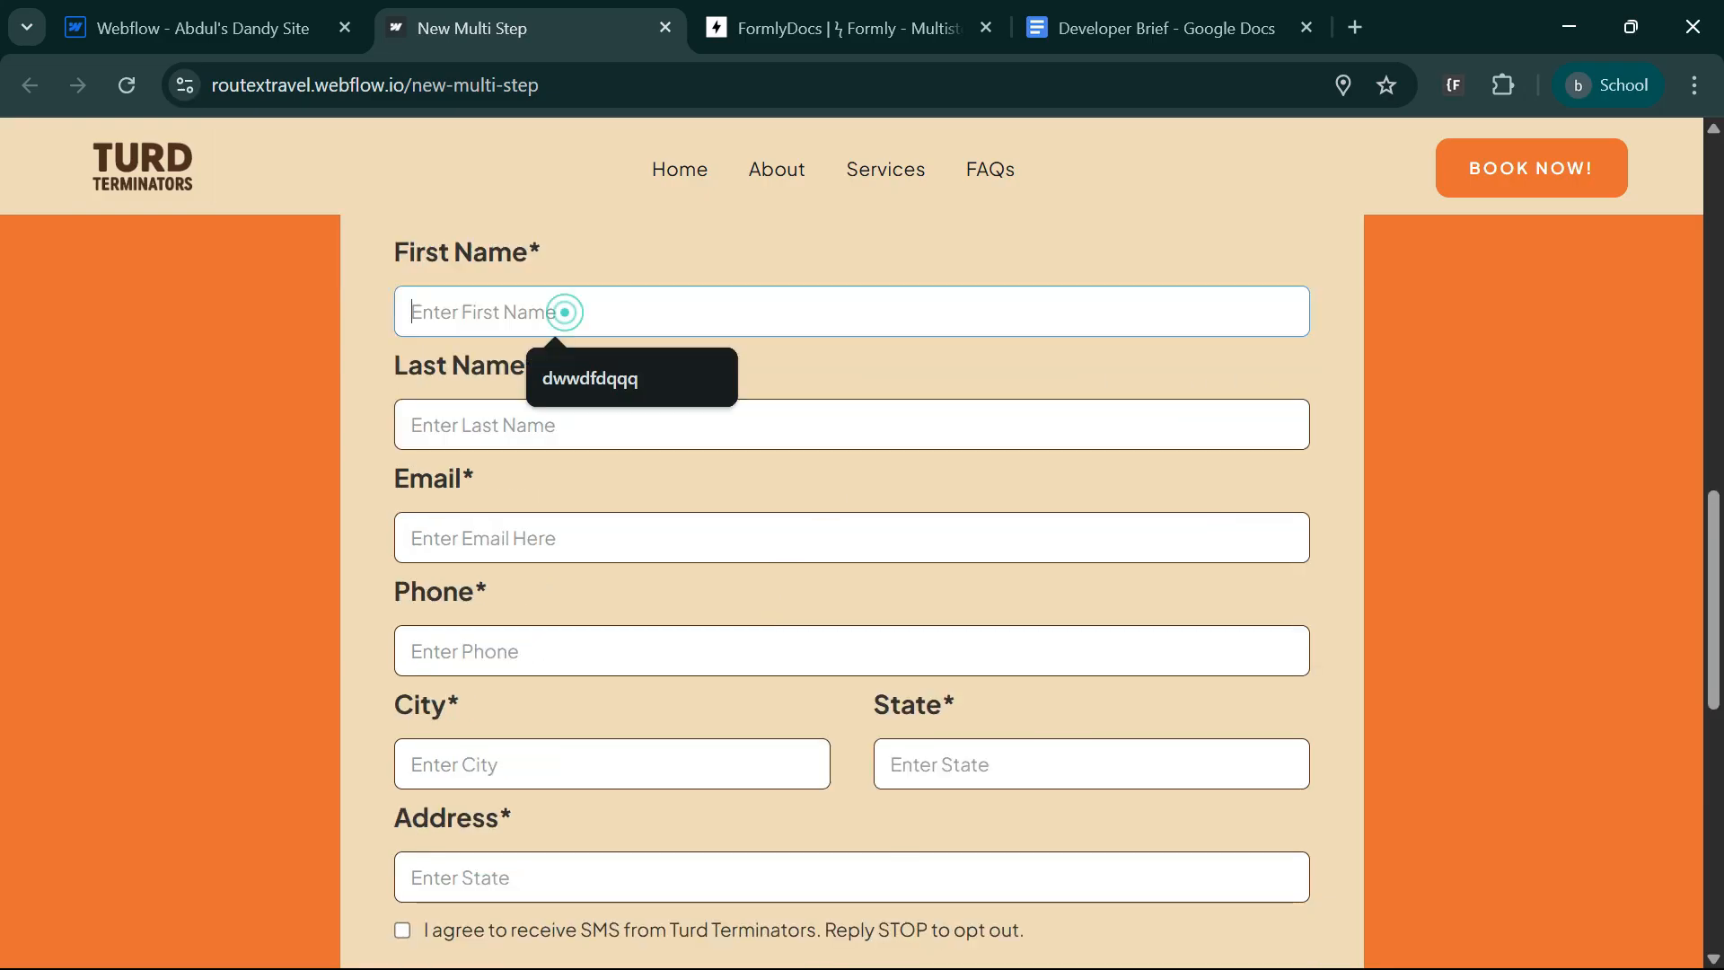
left_click(593, 378)
left_click(573, 423)
type("df")
scroll(616, 494, "down", 6)
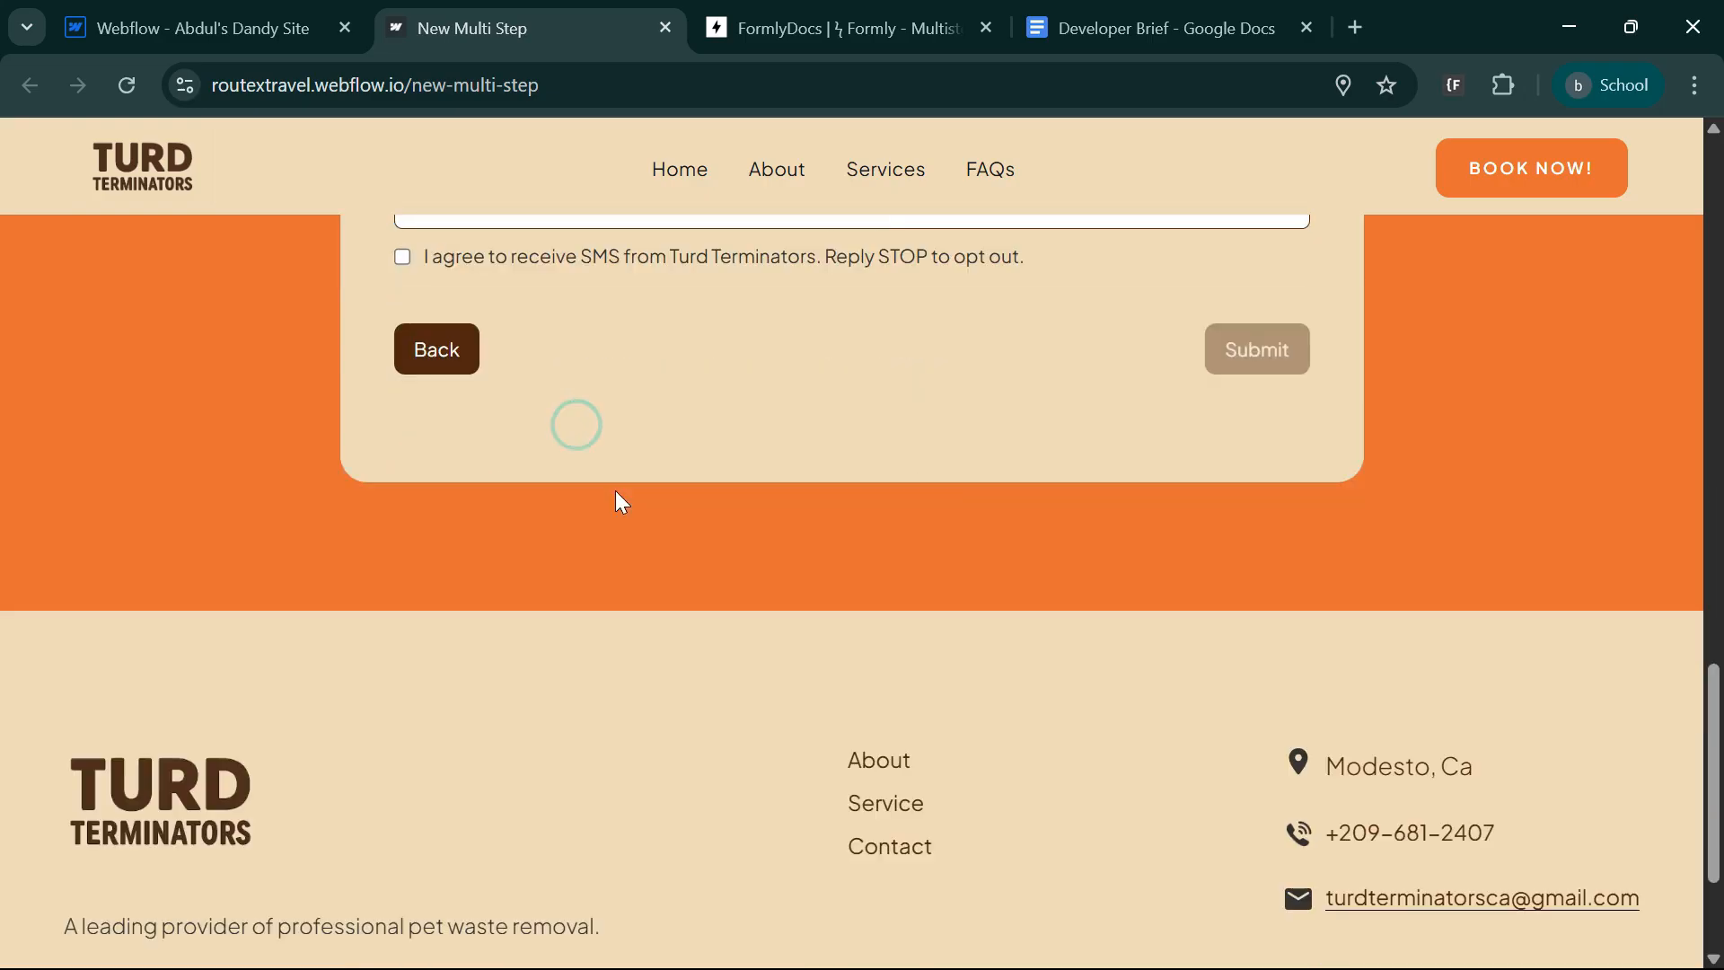
scroll(945, 563, "up", 6)
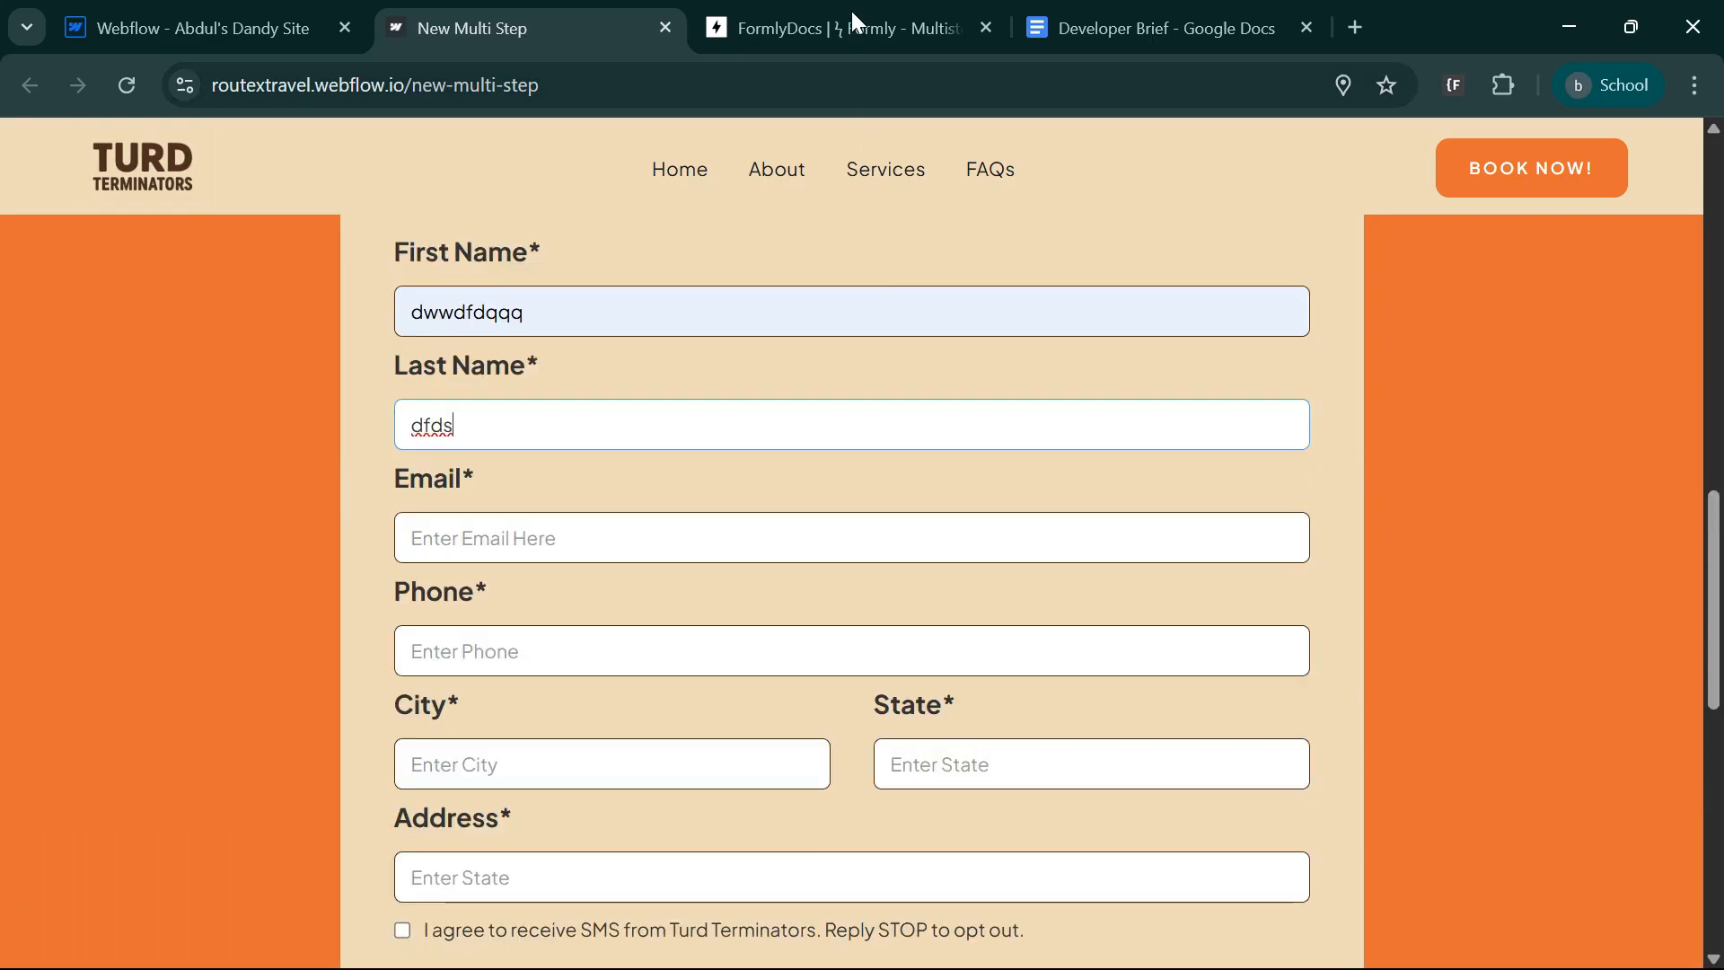
Copy the data-submit attribute name from the Formly documentation and add it as a new custom attribute on the Form element in Webflow.
left_click(853, 17)
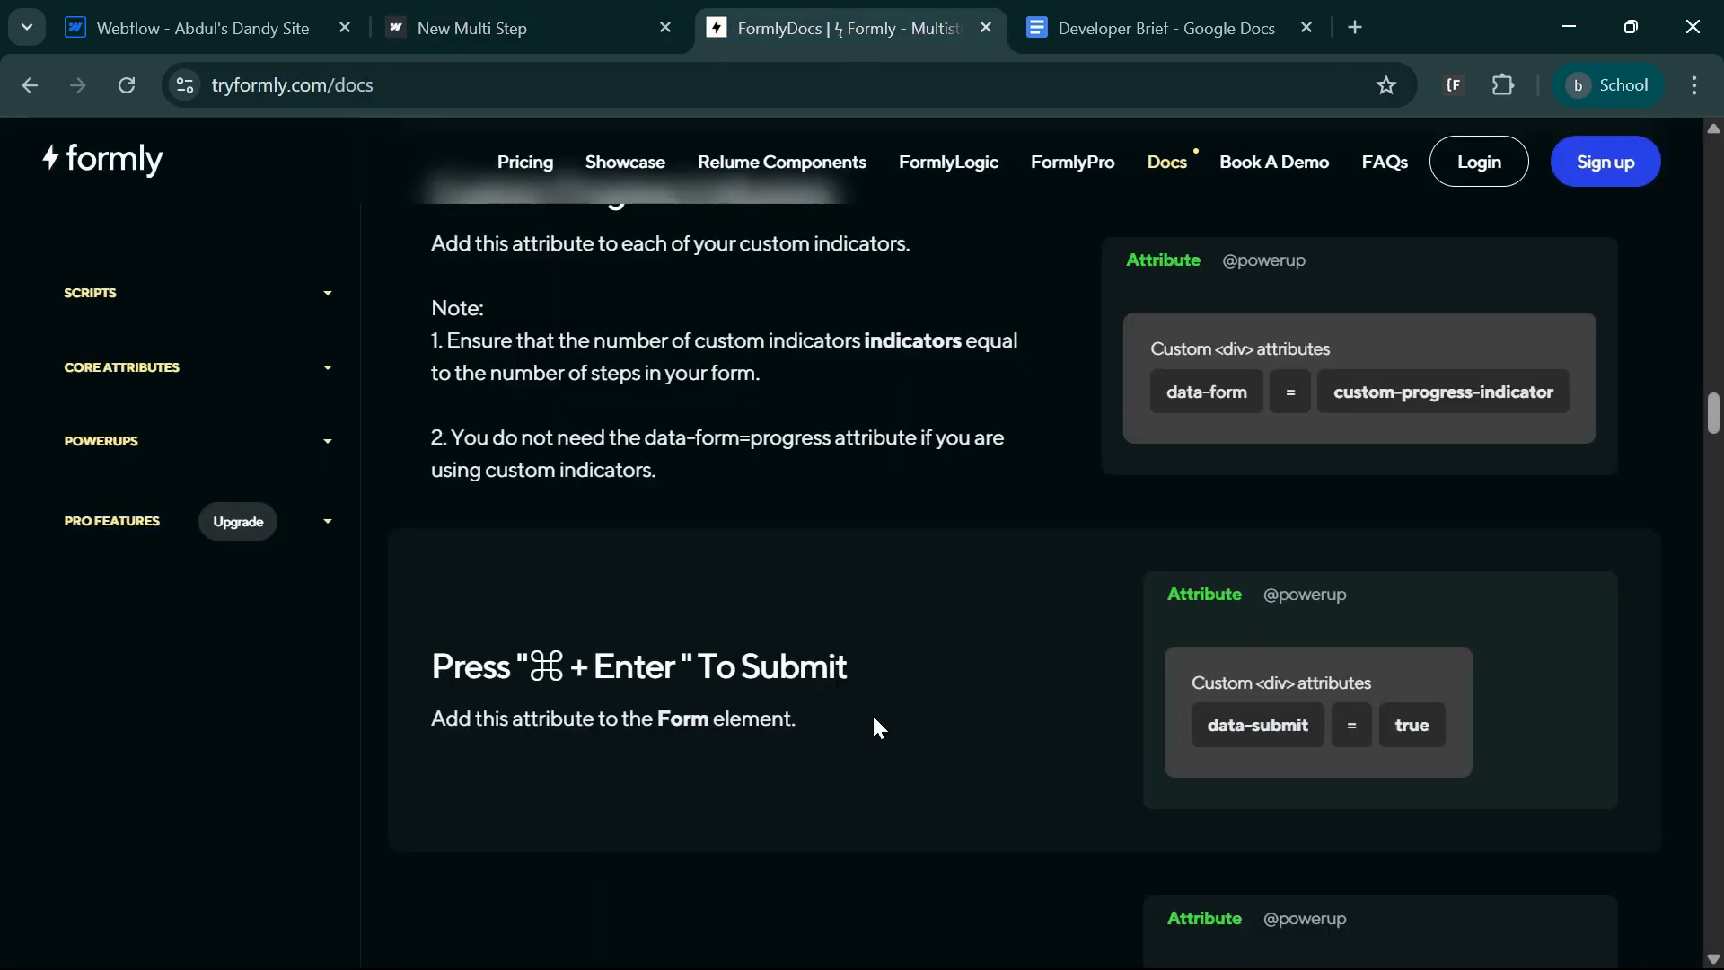
scroll(874, 718, "down", 2)
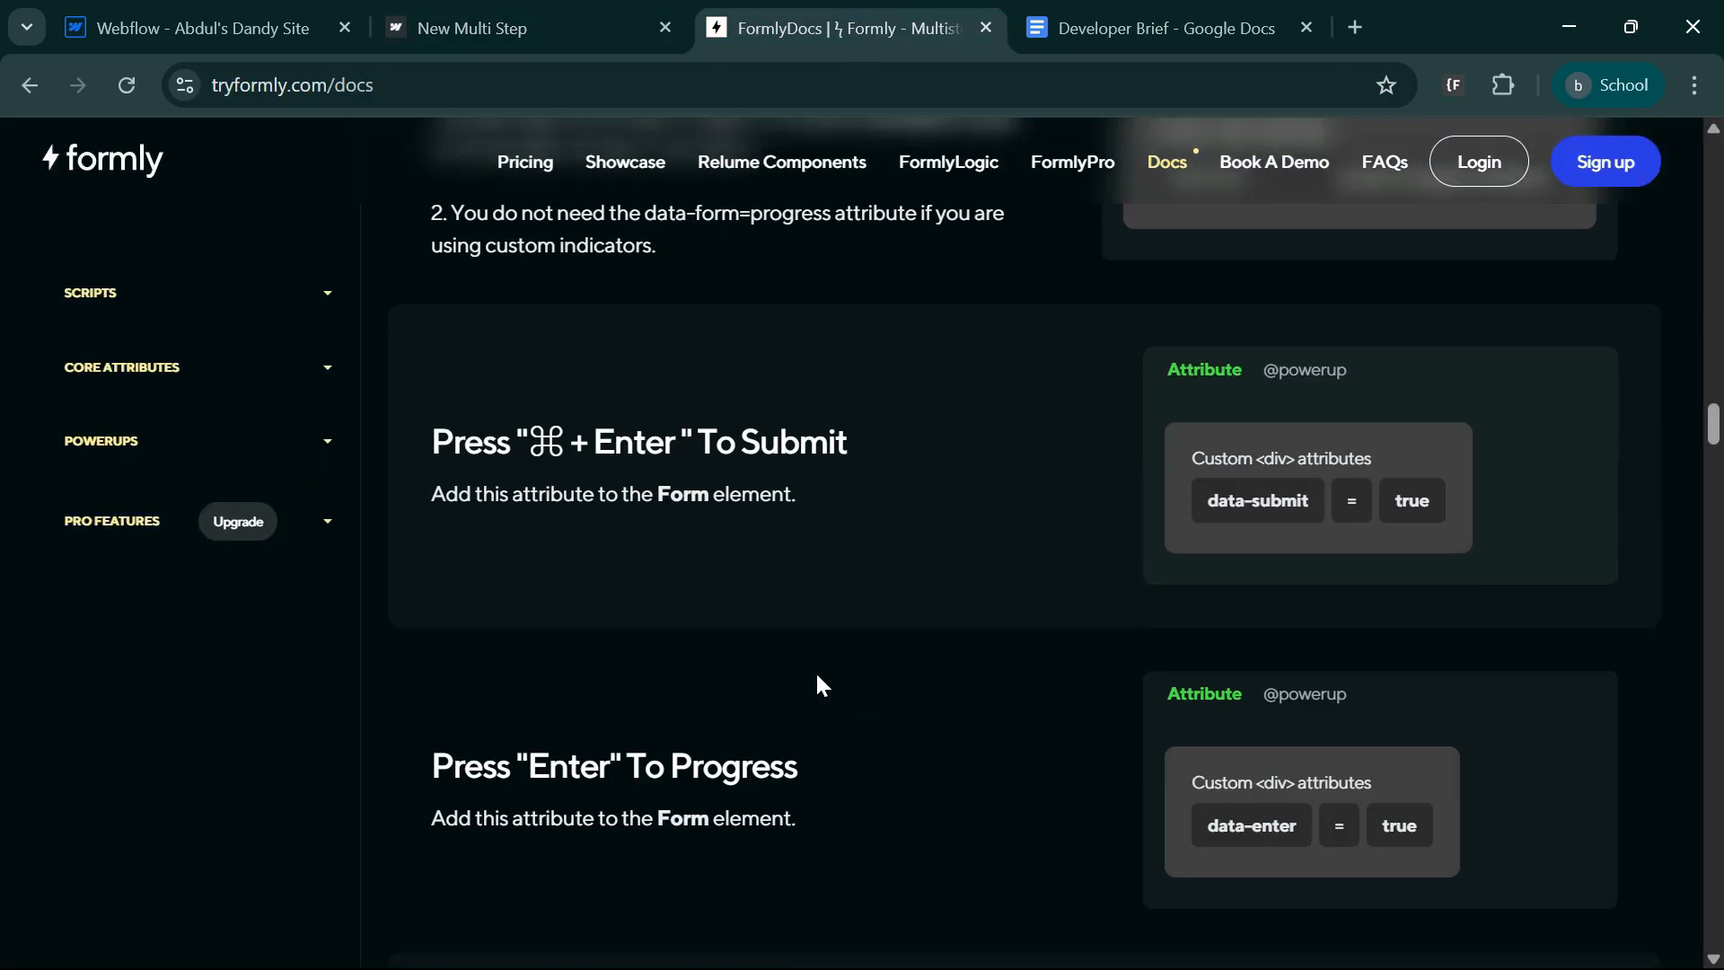
left_click(1235, 501)
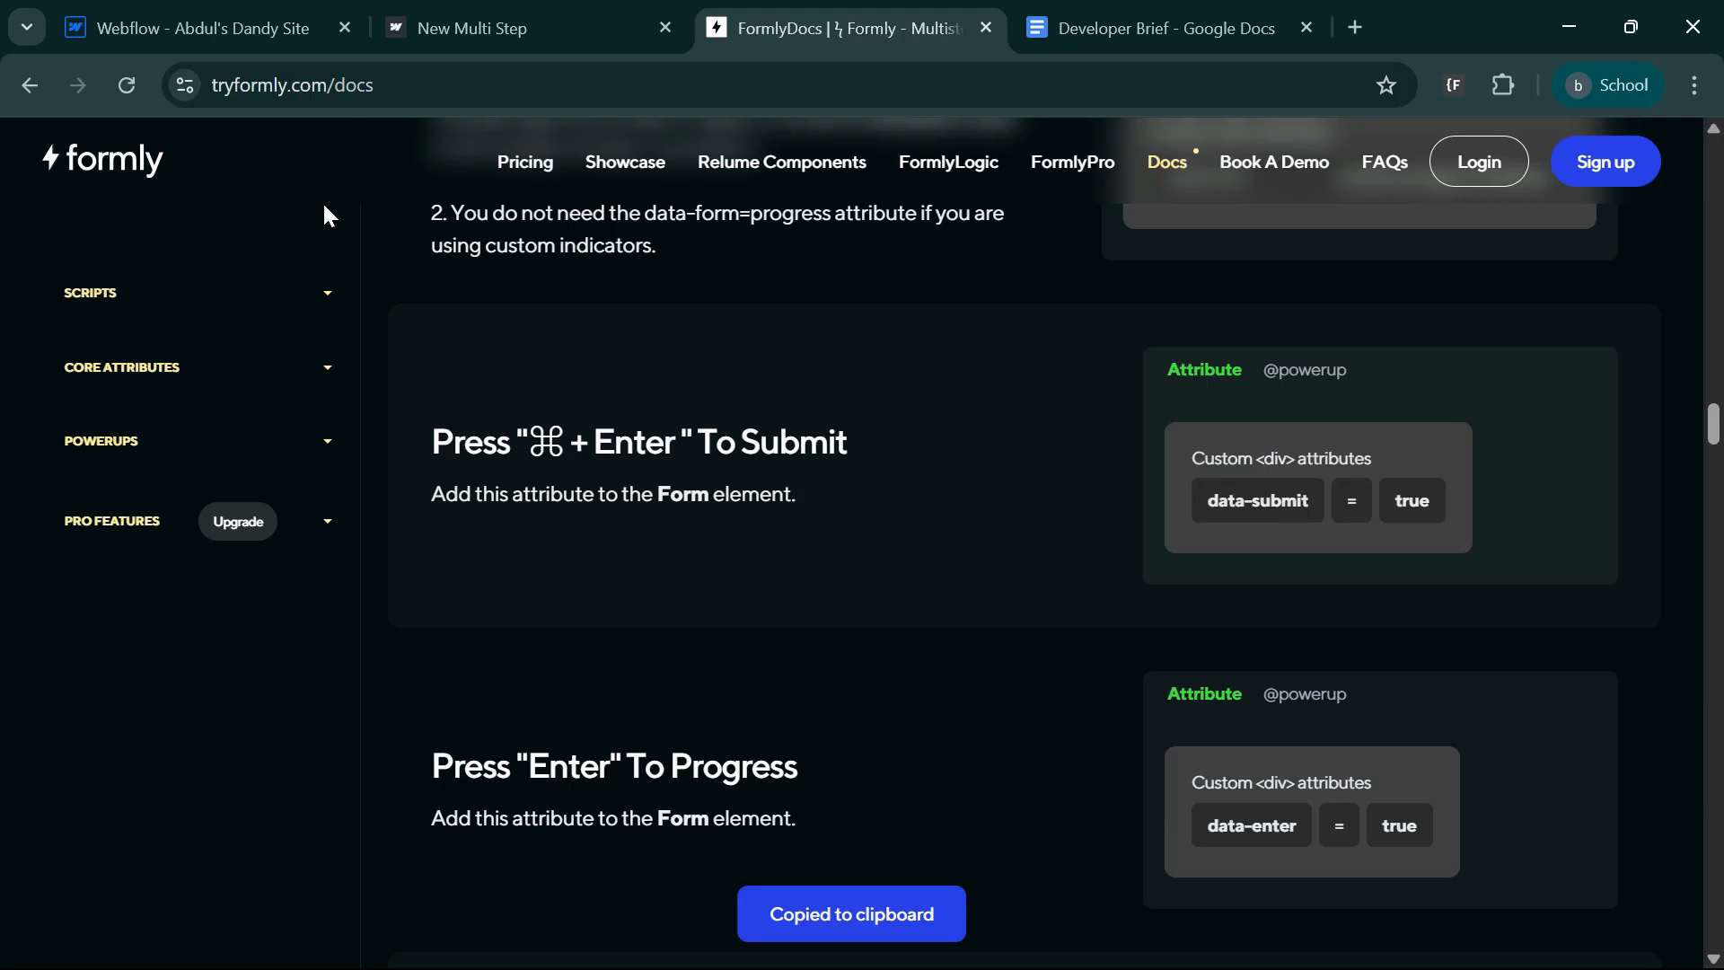
left_click(198, 27)
left_click(626, 952)
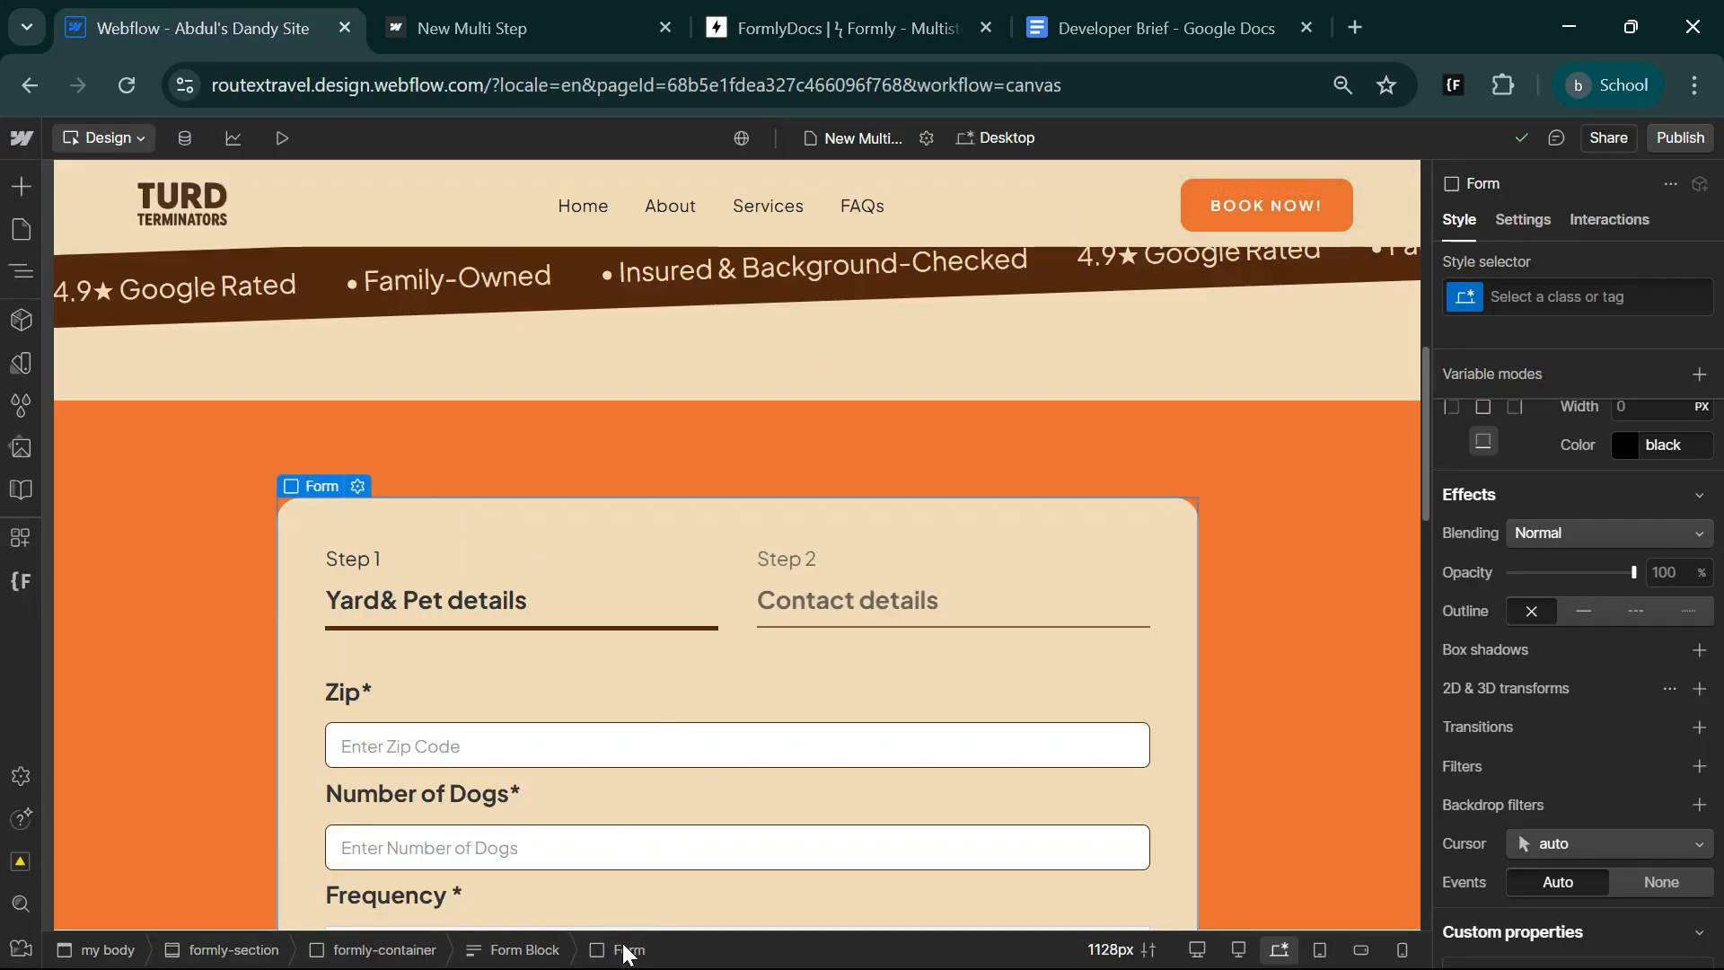
left_click(1524, 220)
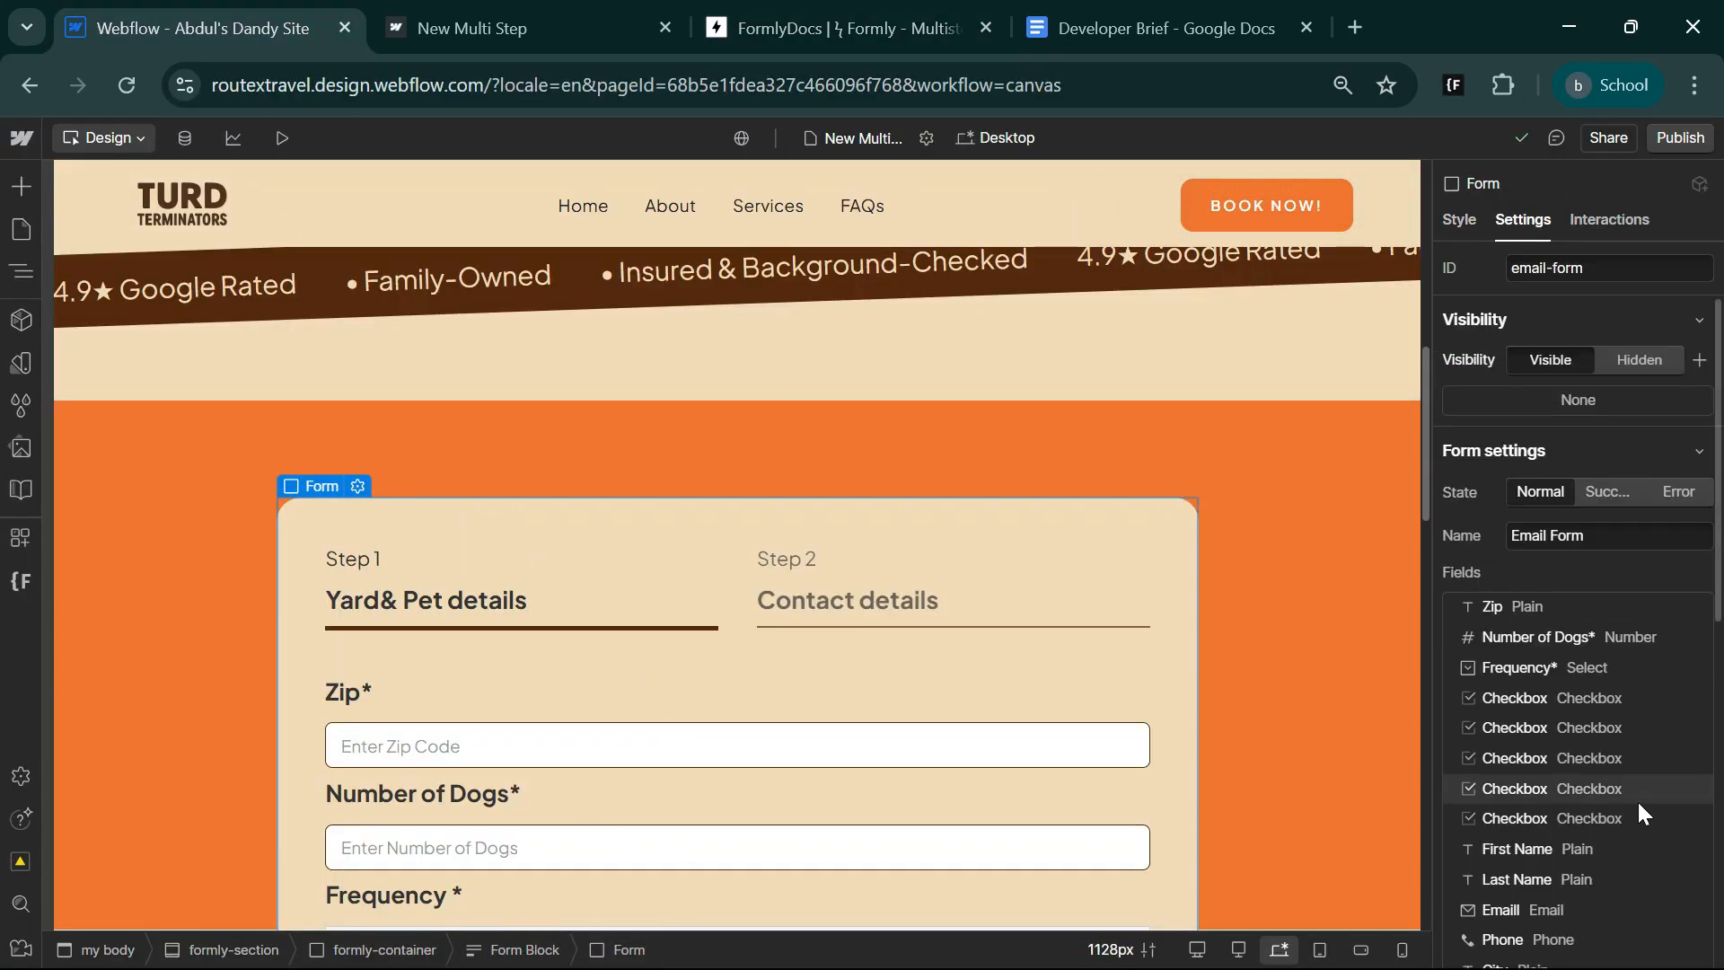
scroll(1635, 801, "down", 5)
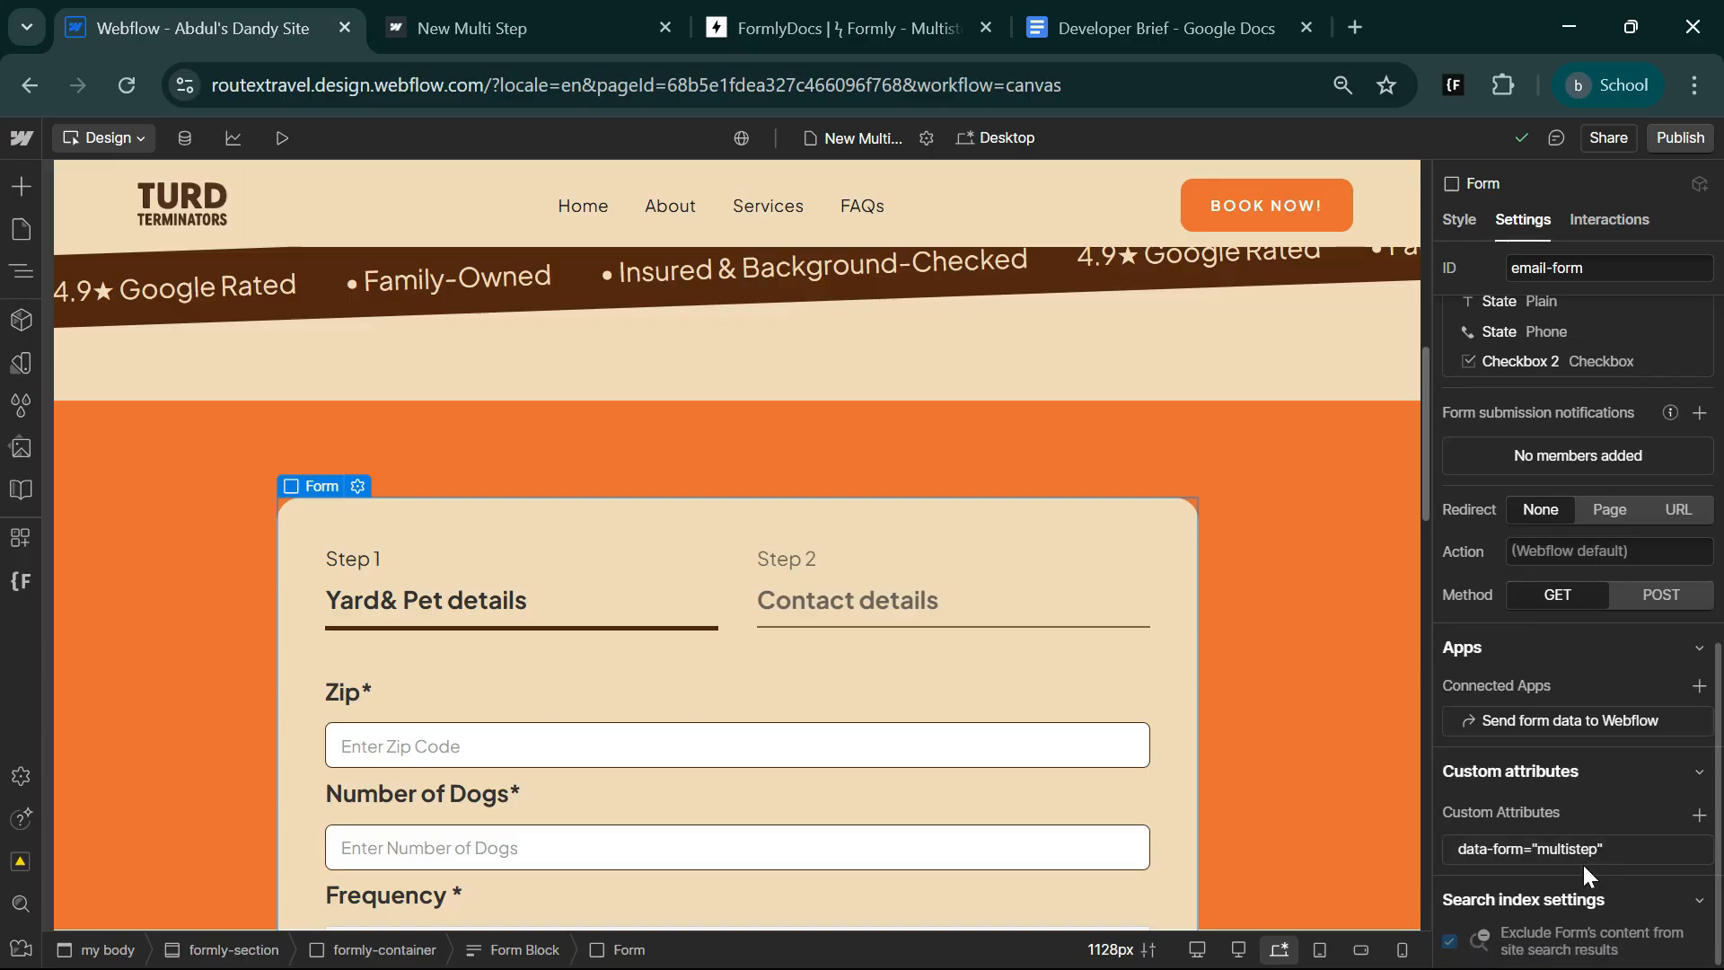
left_click(1698, 815)
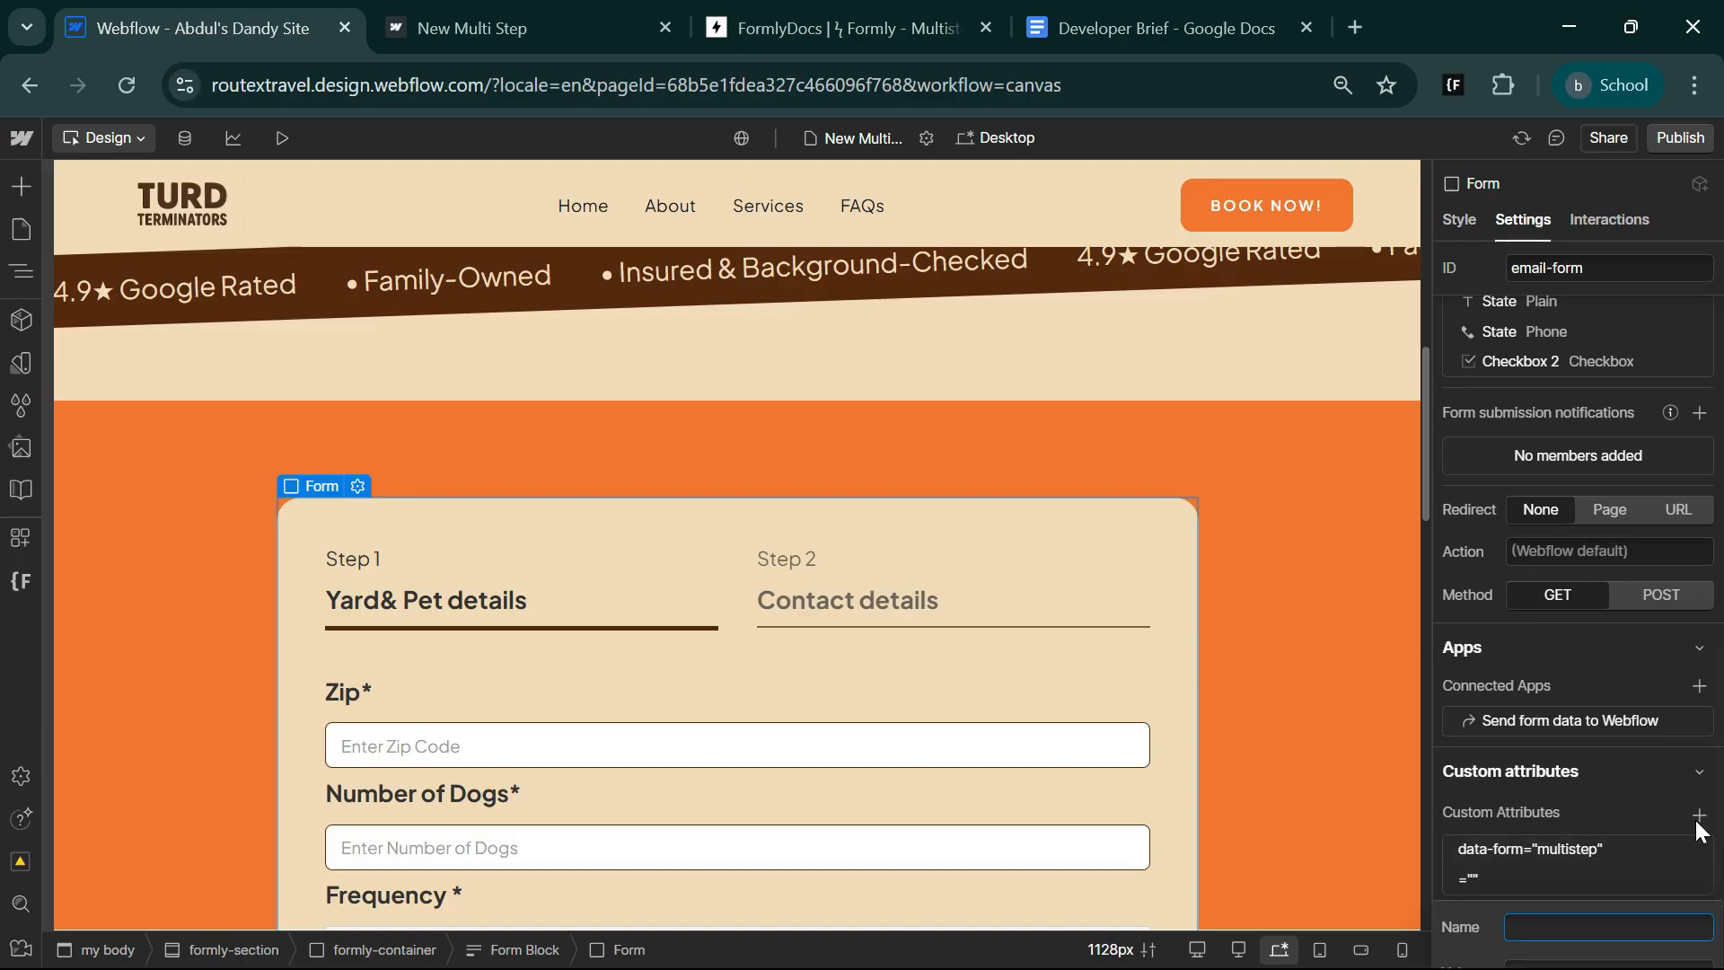
key("ctrl+v")
Copy the value "true" from the Formly documentation and set it as the value of the Form's data-submit attribute in Webflow.
left_click(834, 19)
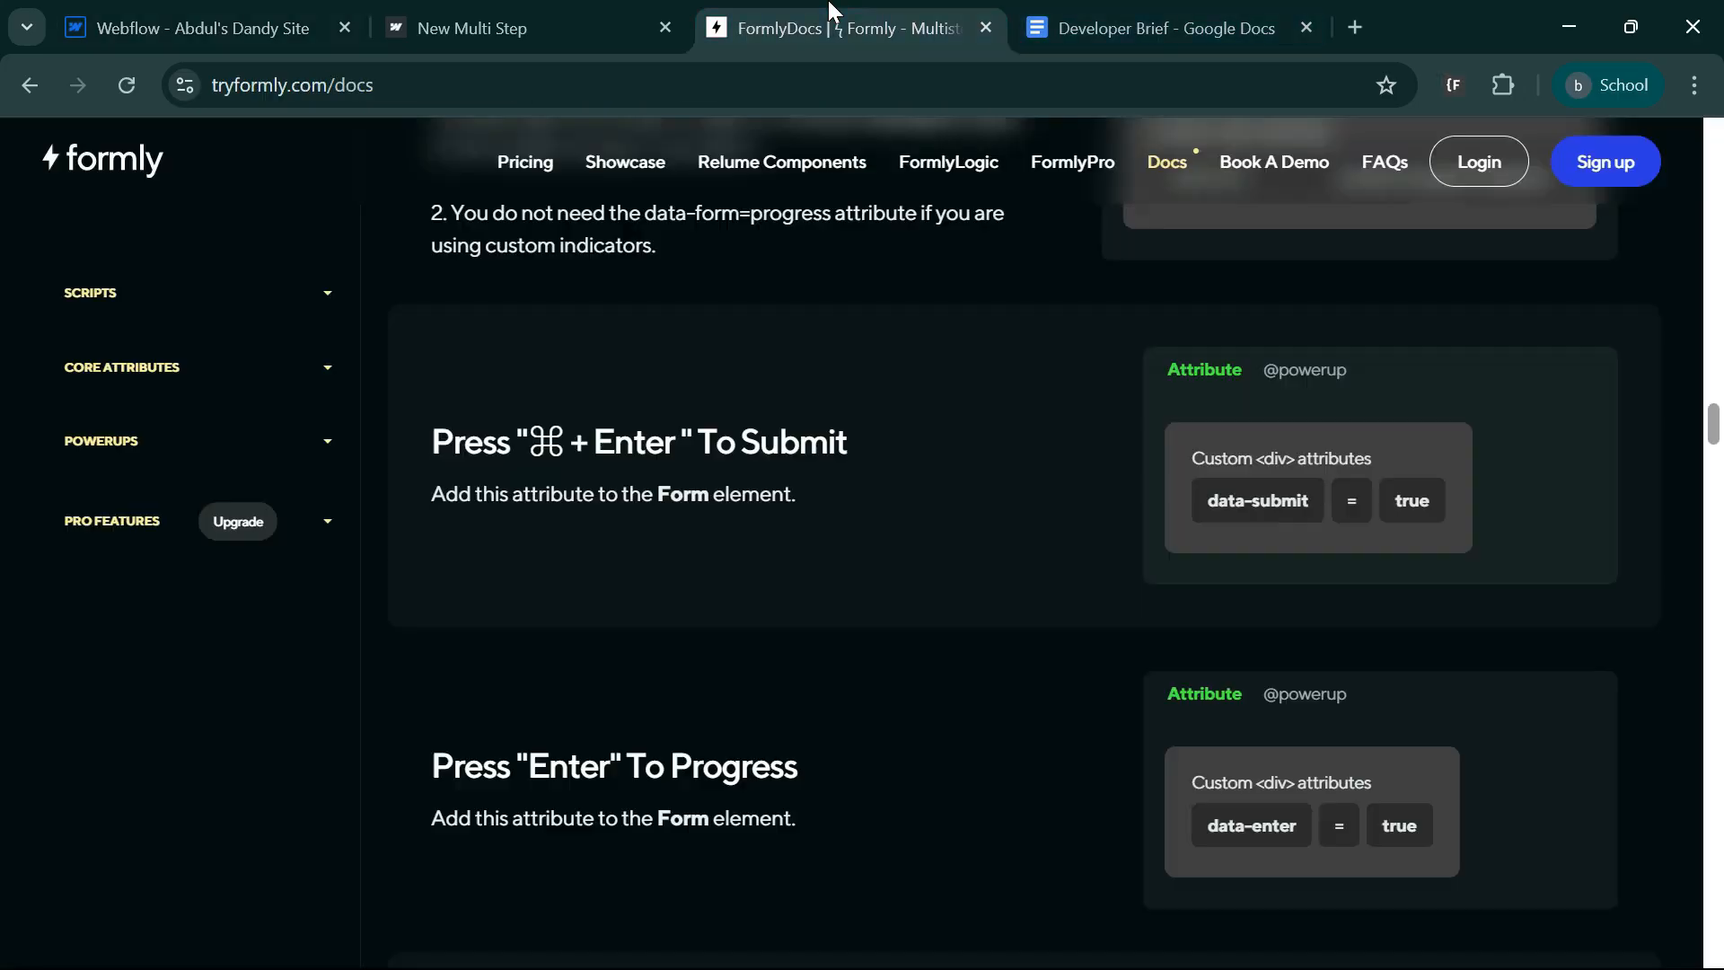
left_click(1401, 507)
left_click(189, 23)
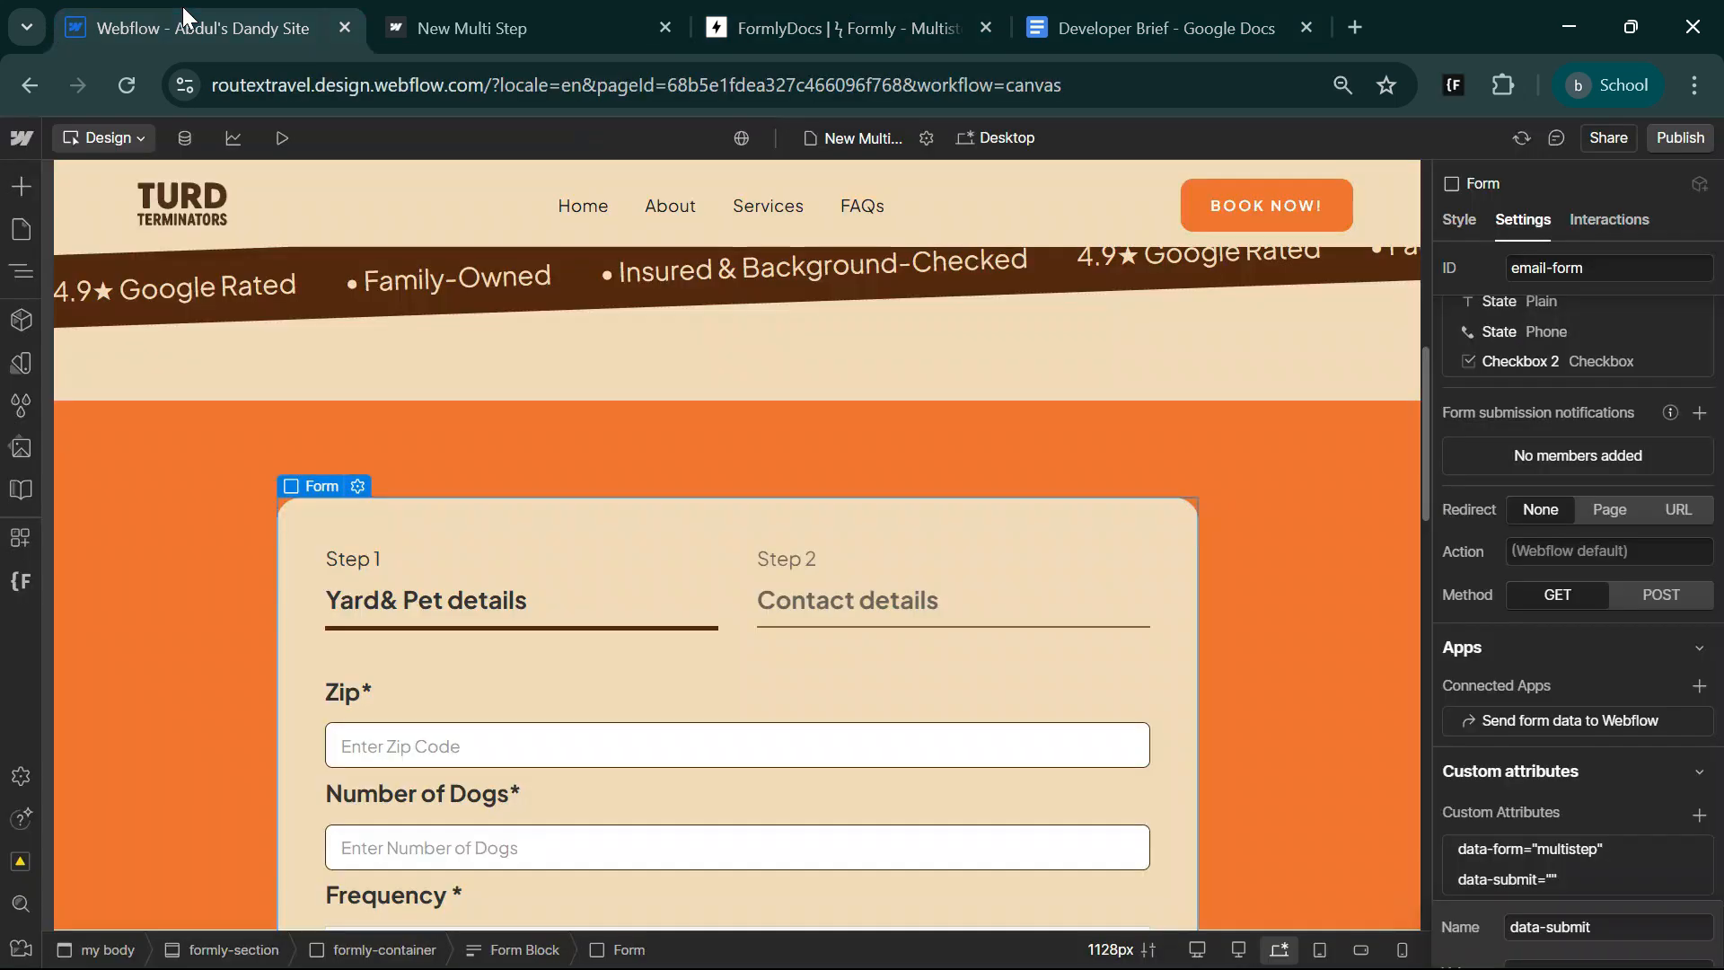
scroll(1606, 810, "down", 1)
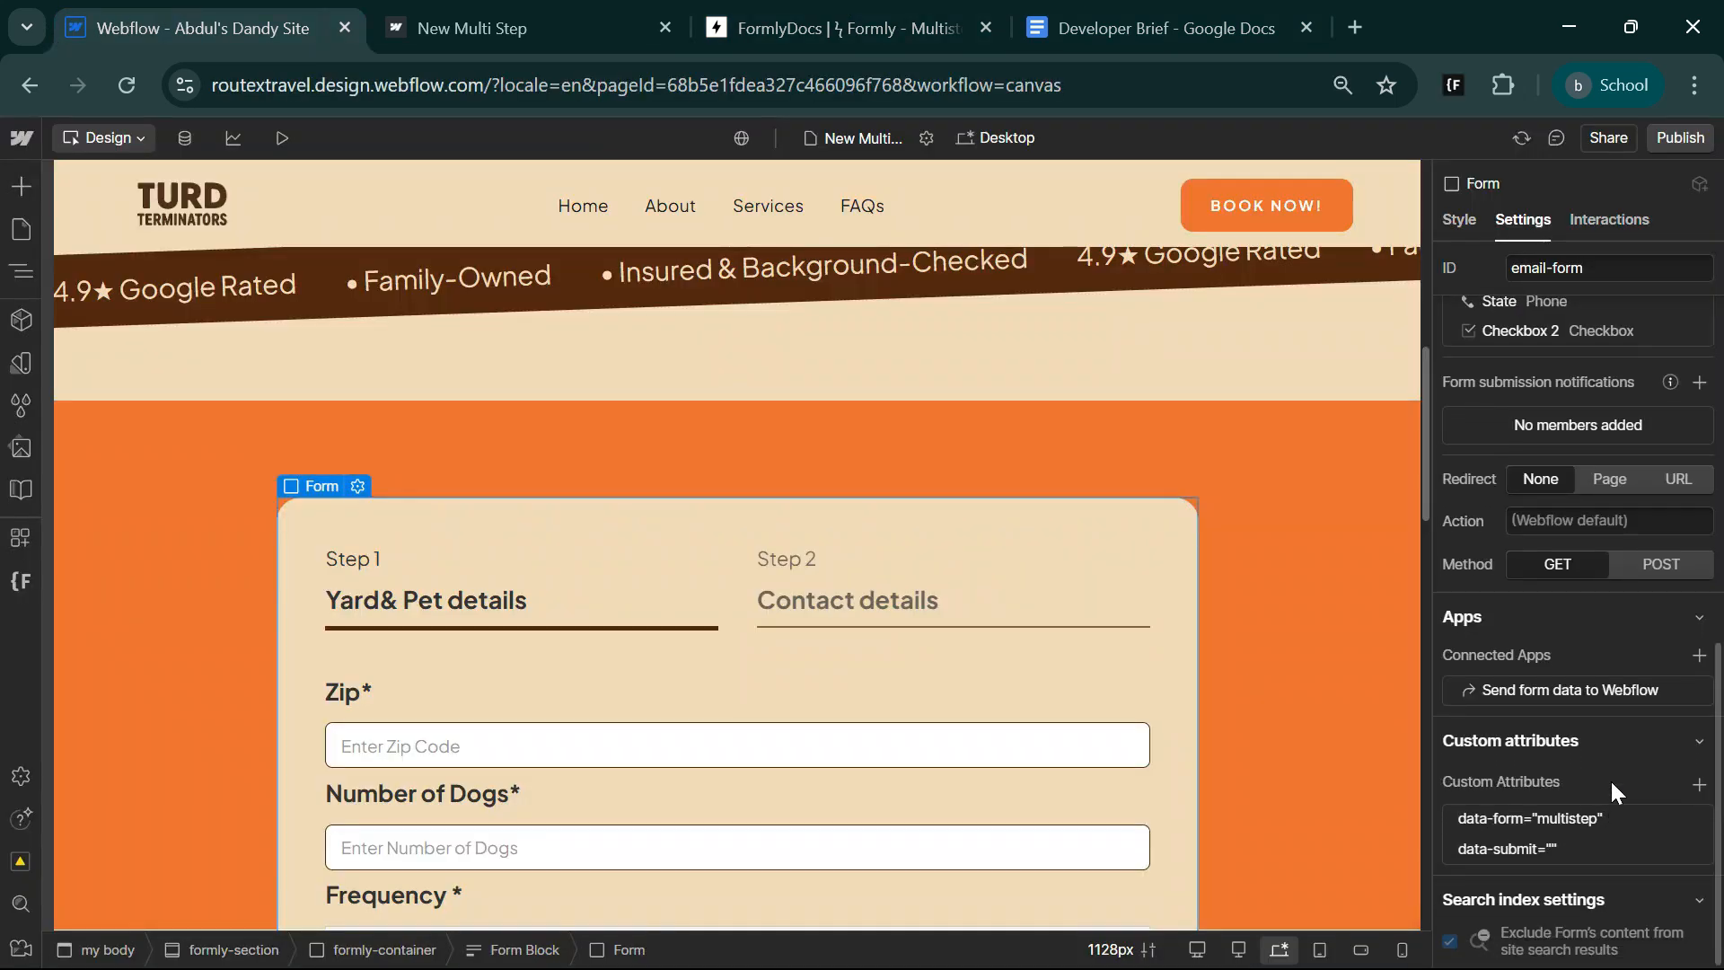
left_click(1578, 945)
key("ctrl+v")
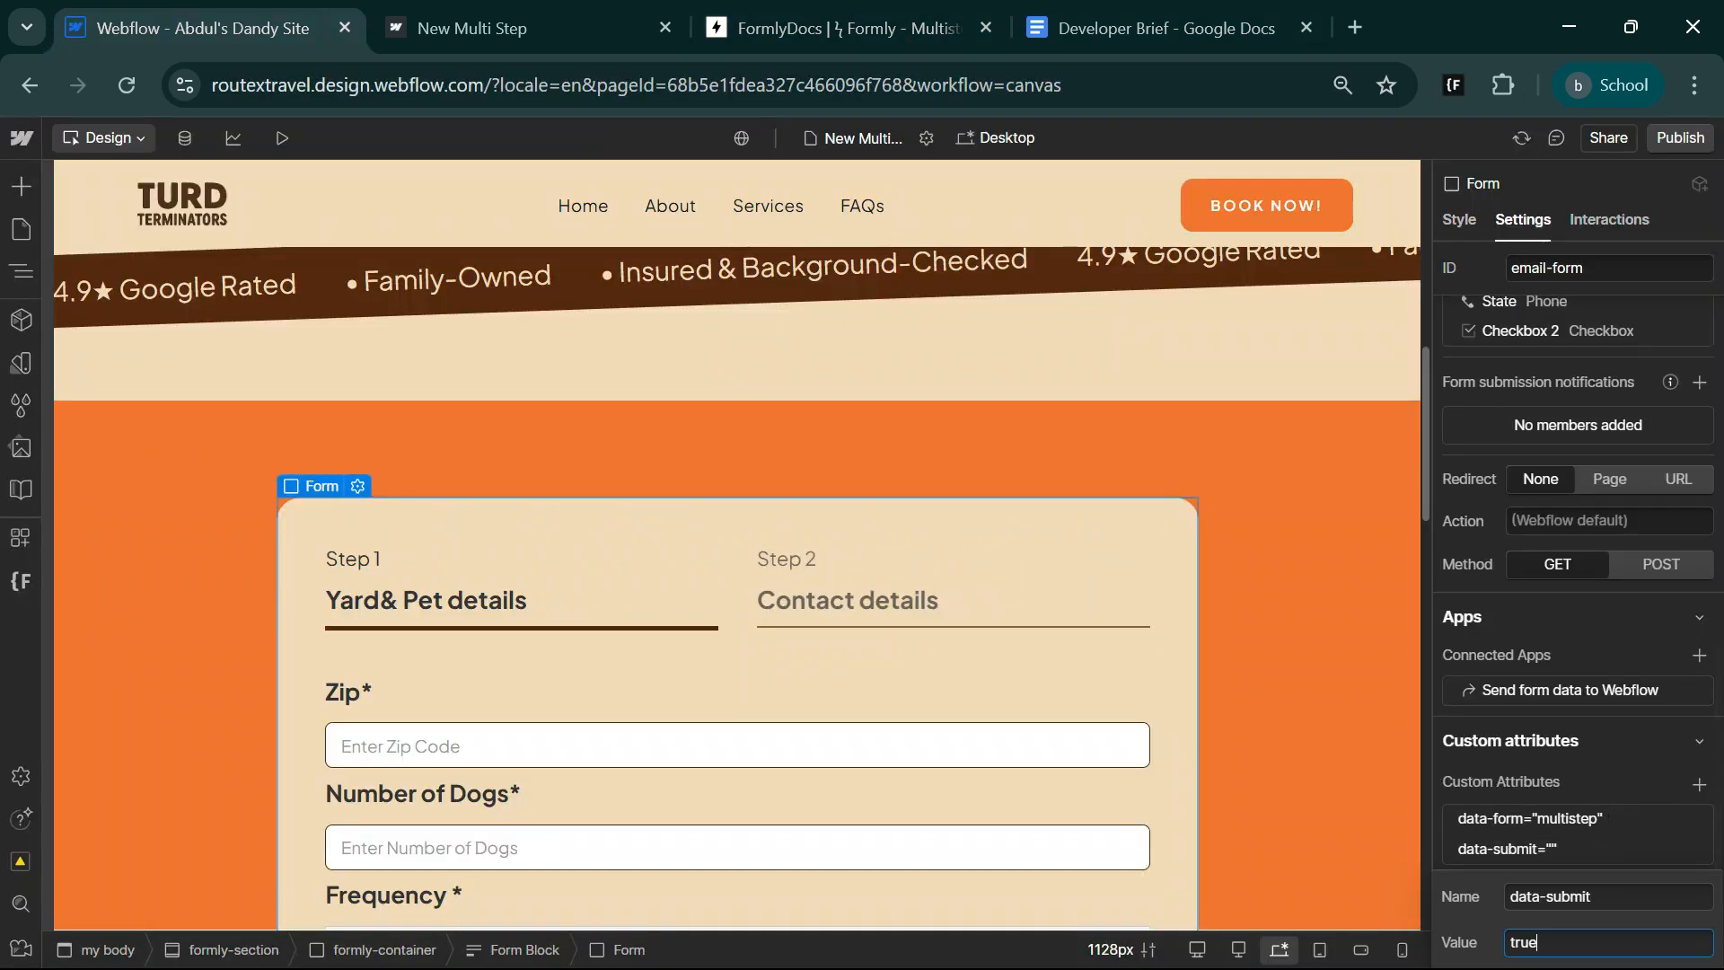
left_click(1591, 785)
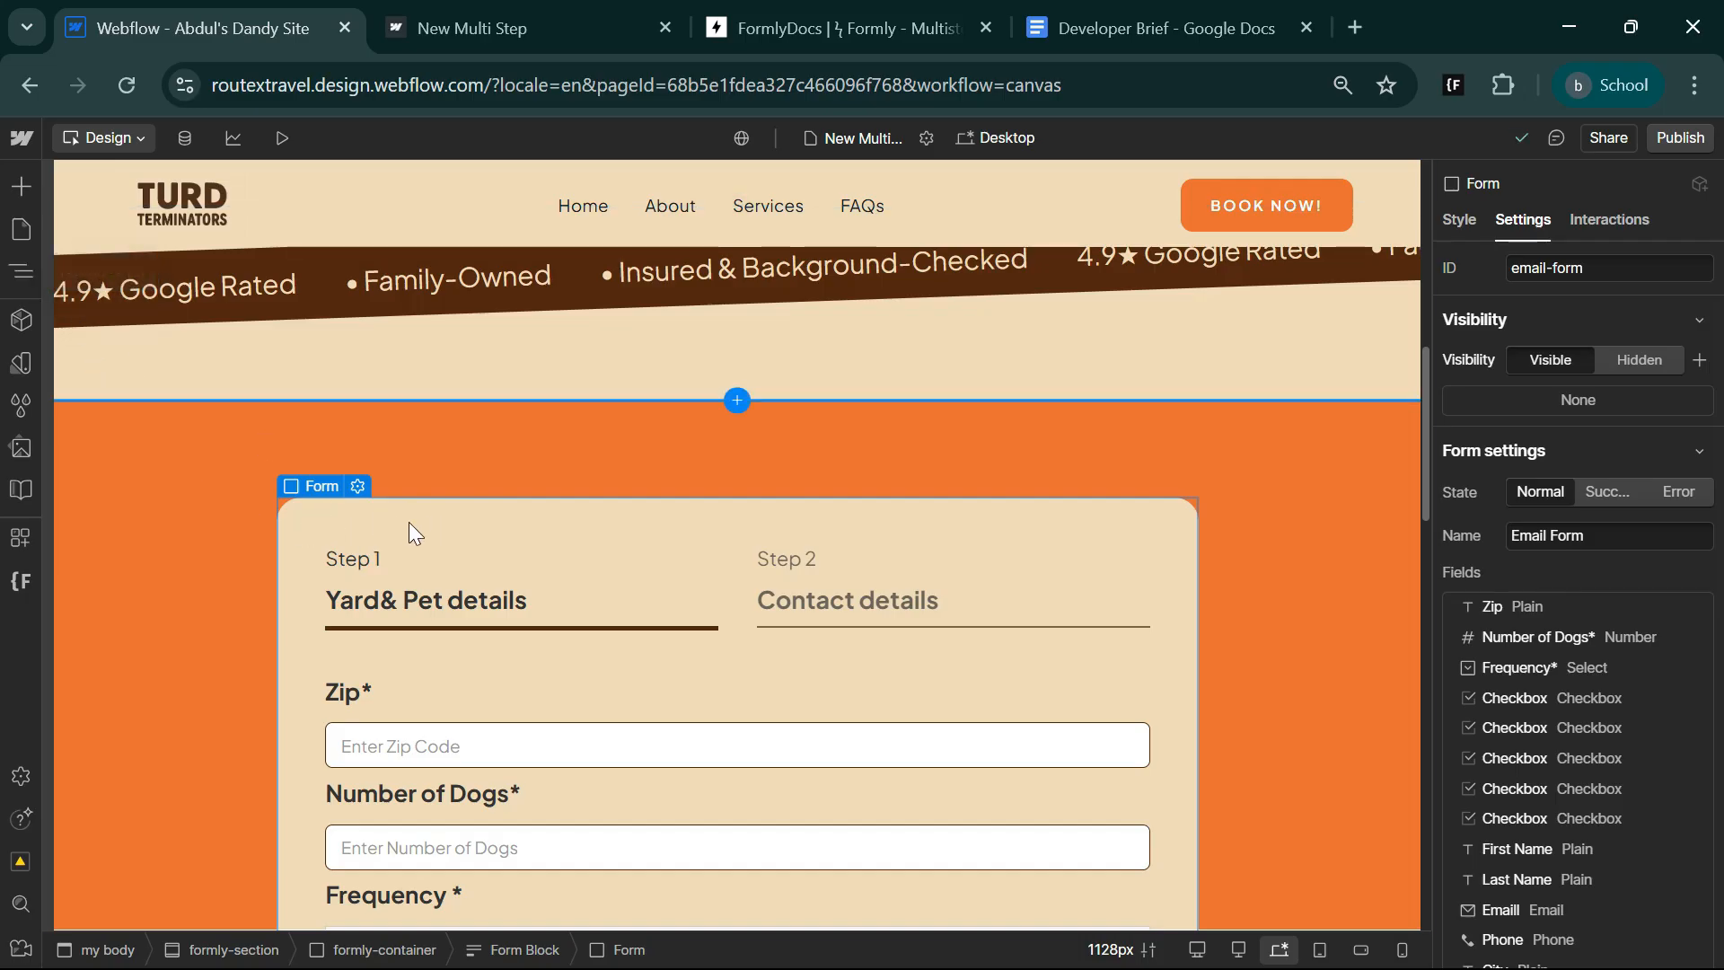
Examine the form's Success state and the contents of its Success Message element, and return the Form Block to the Normal state.
left_click(1596, 487)
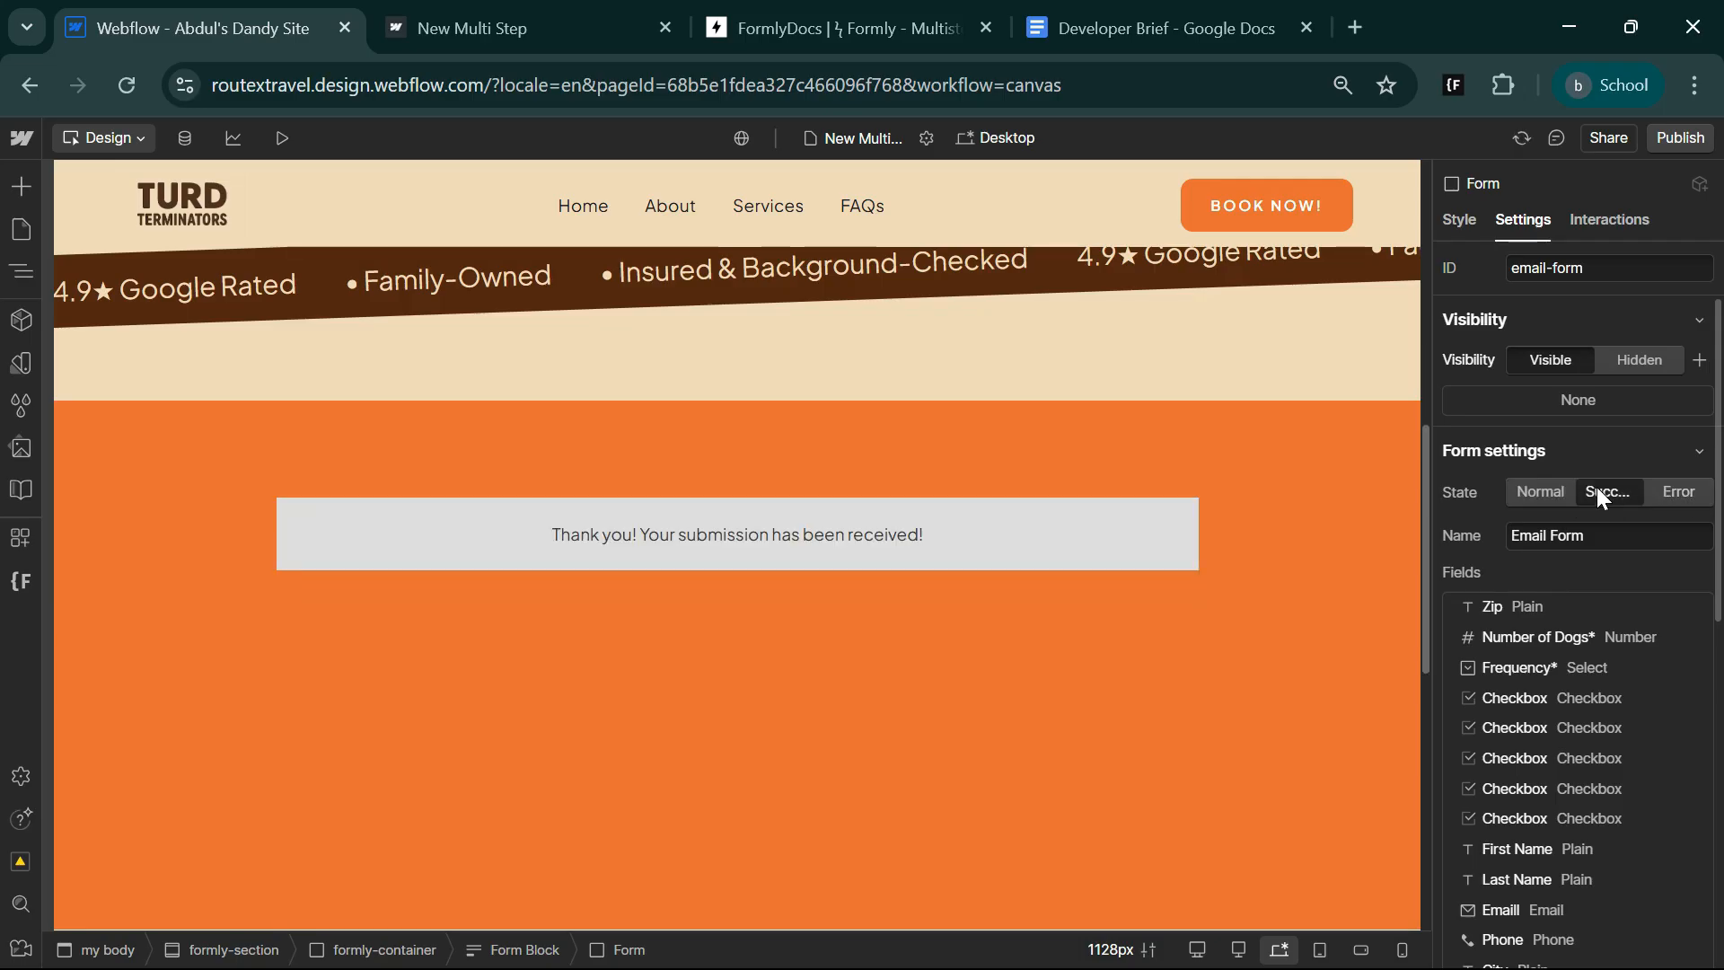
left_click(535, 563)
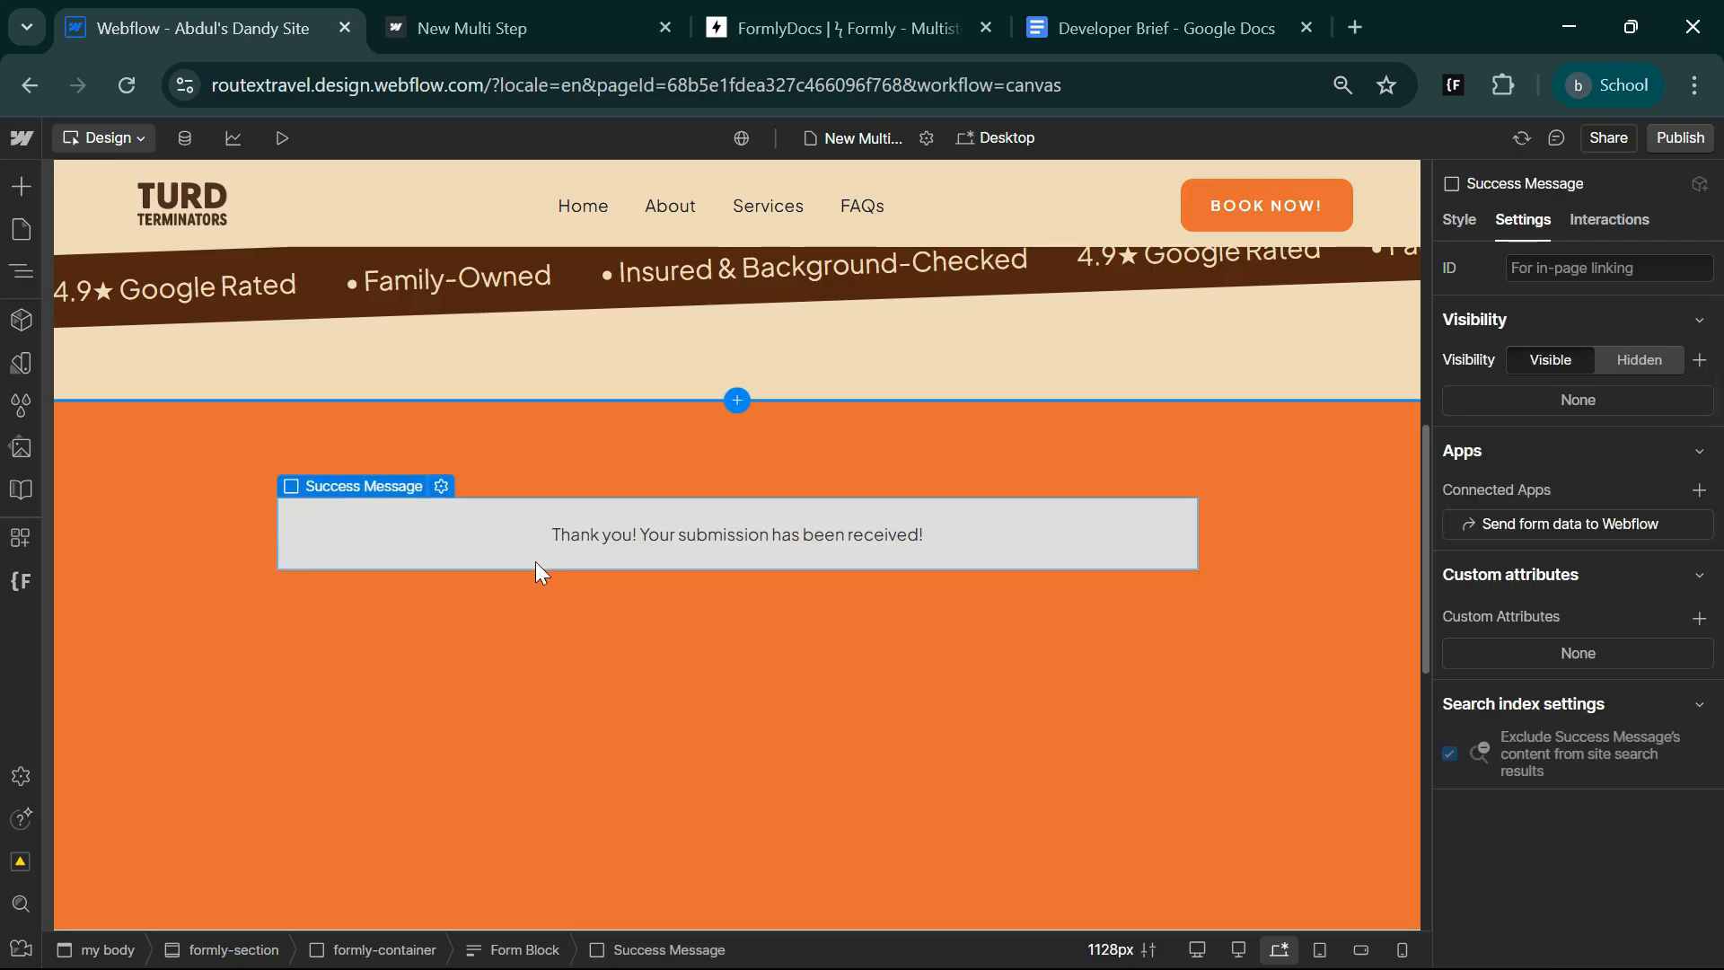
left_click(22, 272)
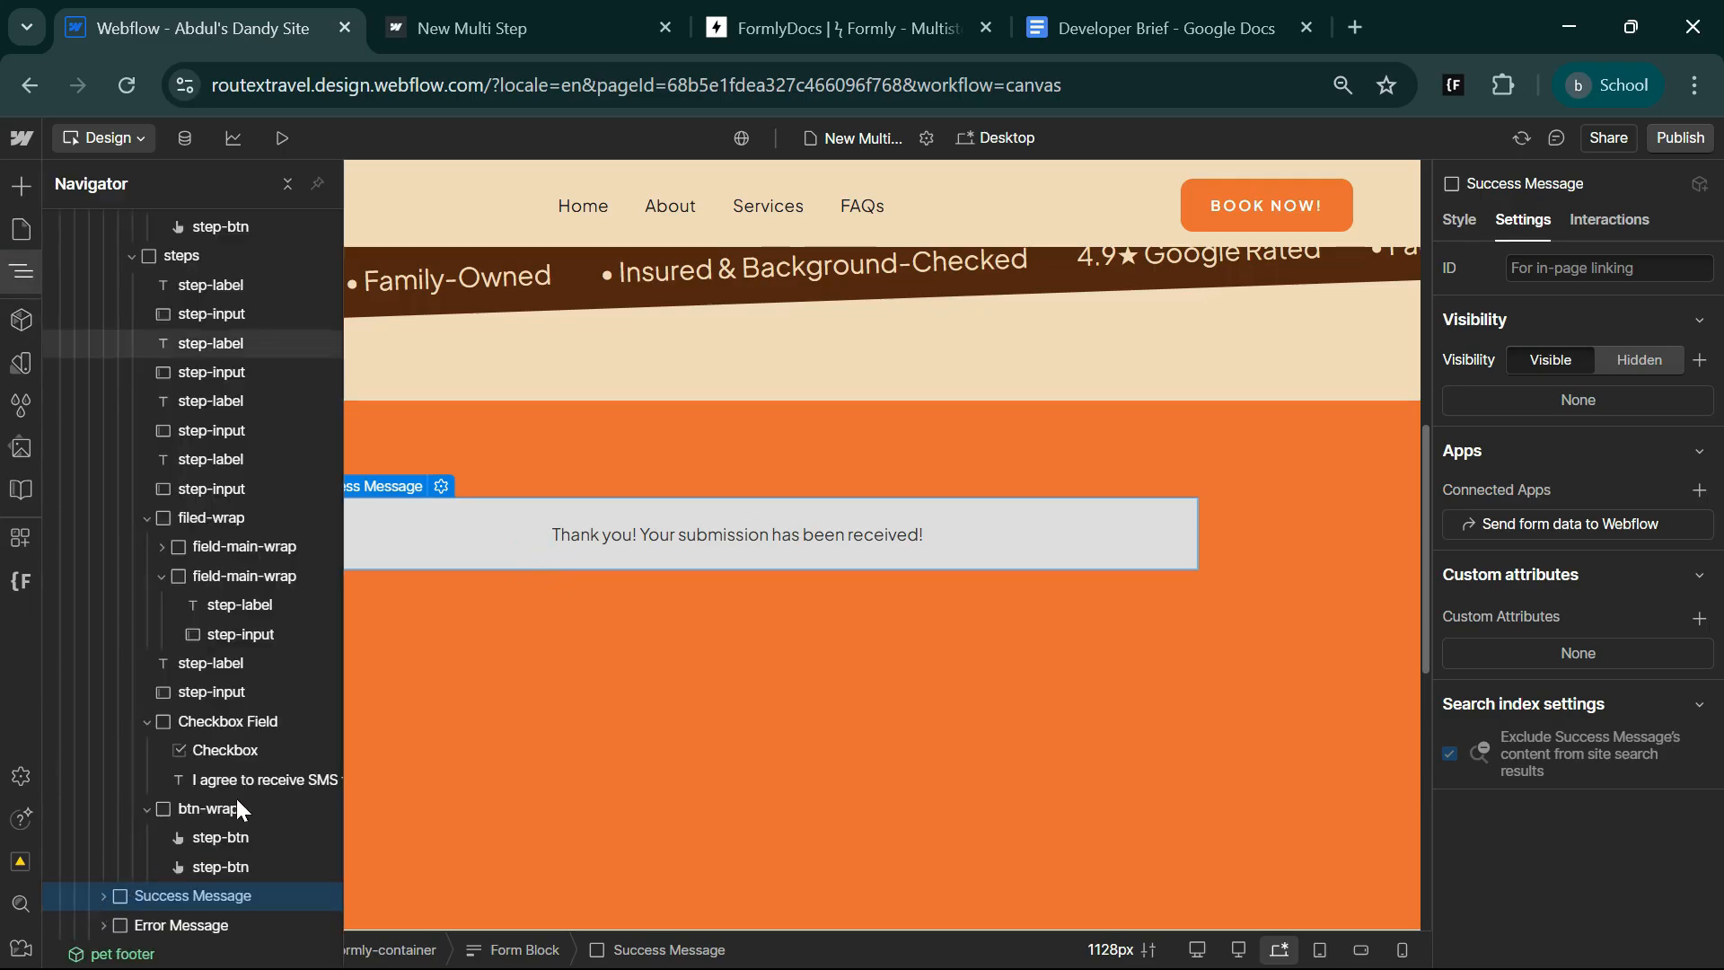
left_click(103, 897)
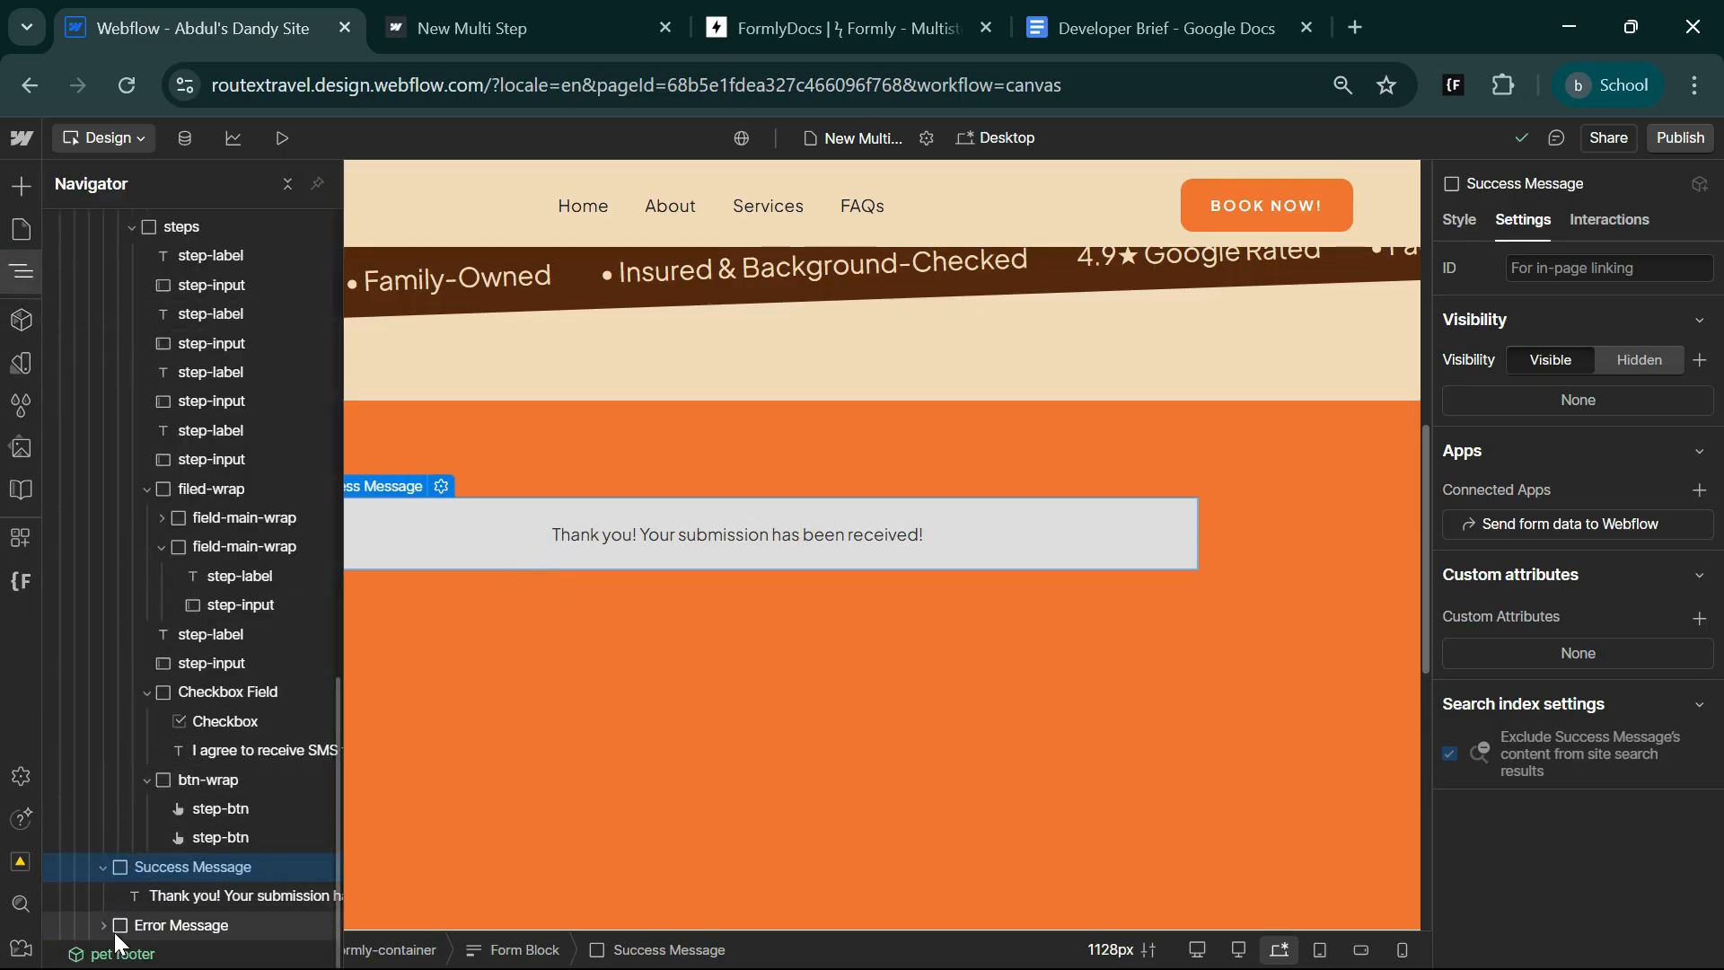
left_click(1653, 598)
left_click(524, 950)
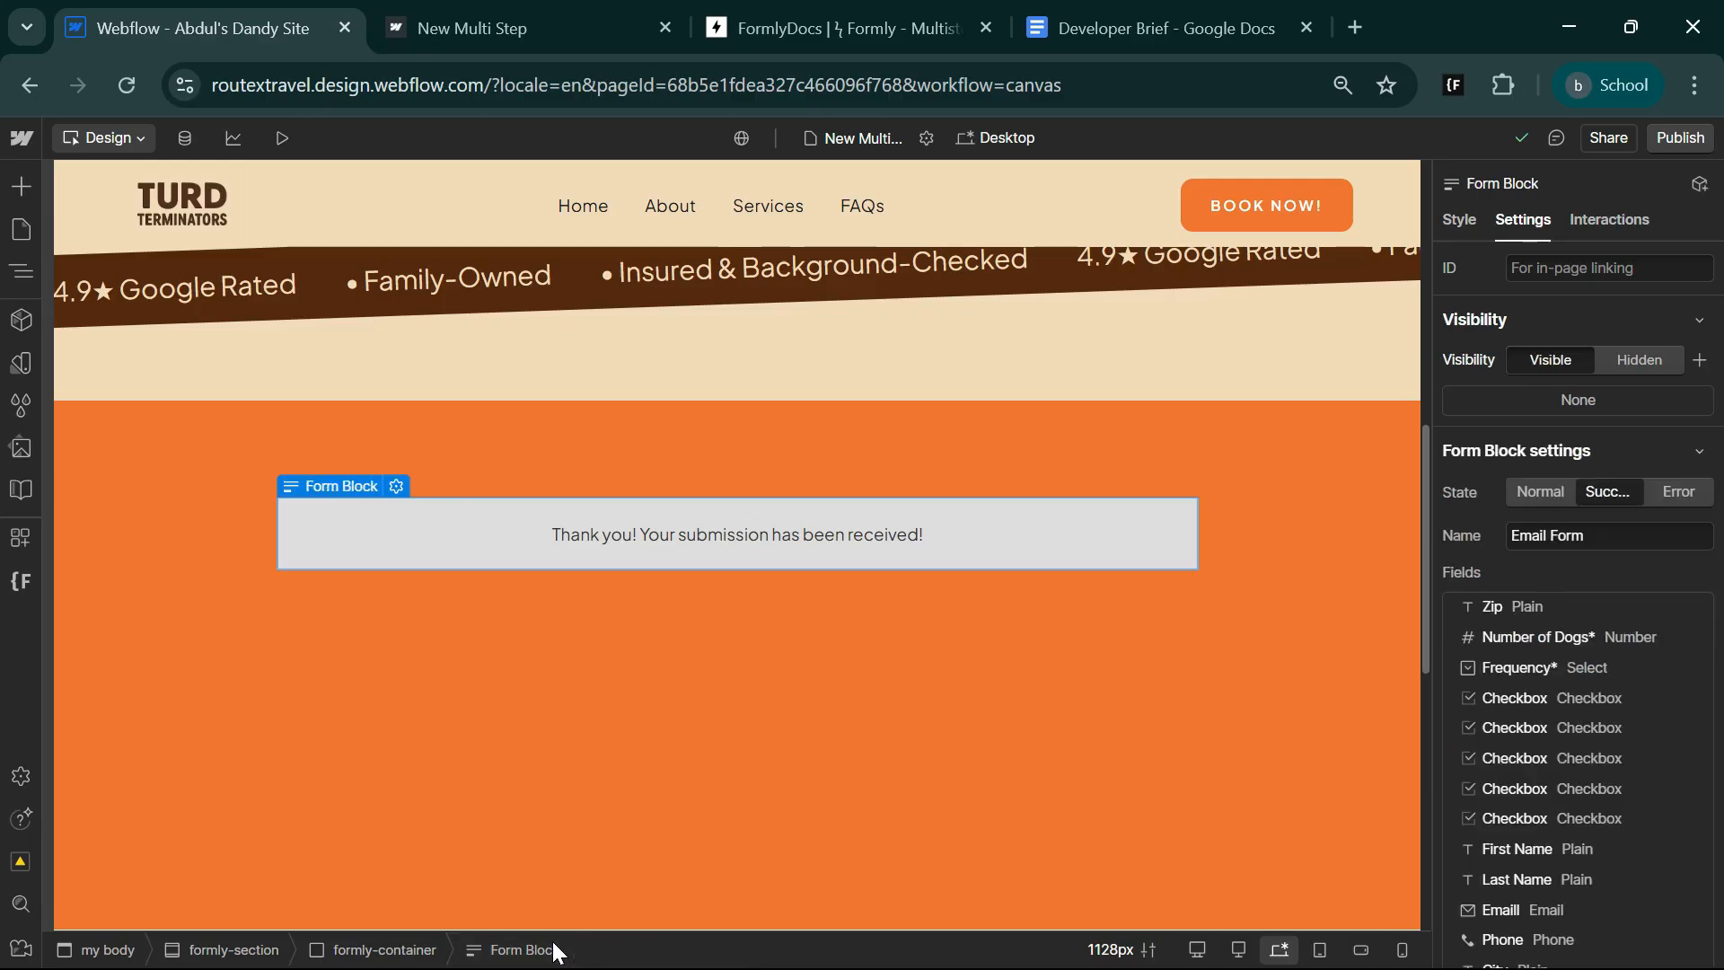
left_click(1533, 491)
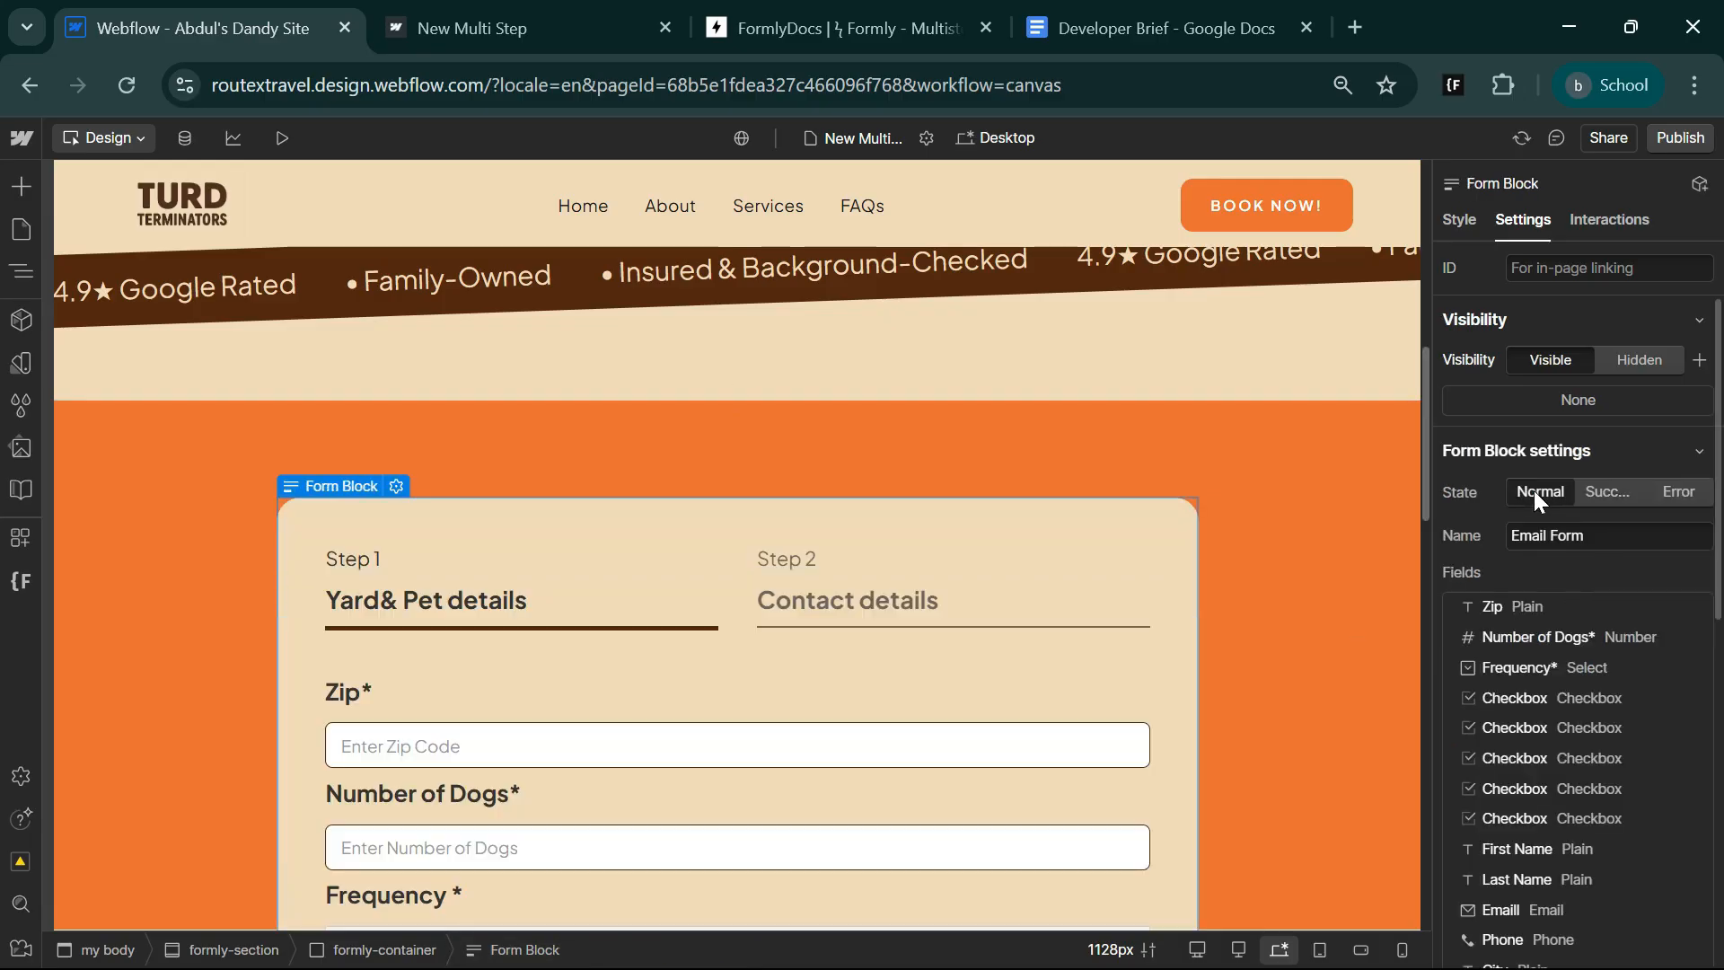
Show the Form Block's Error state and set the Error Message element's border radius to 12 px.
left_click(1688, 496)
scroll(851, 604, "down", 15)
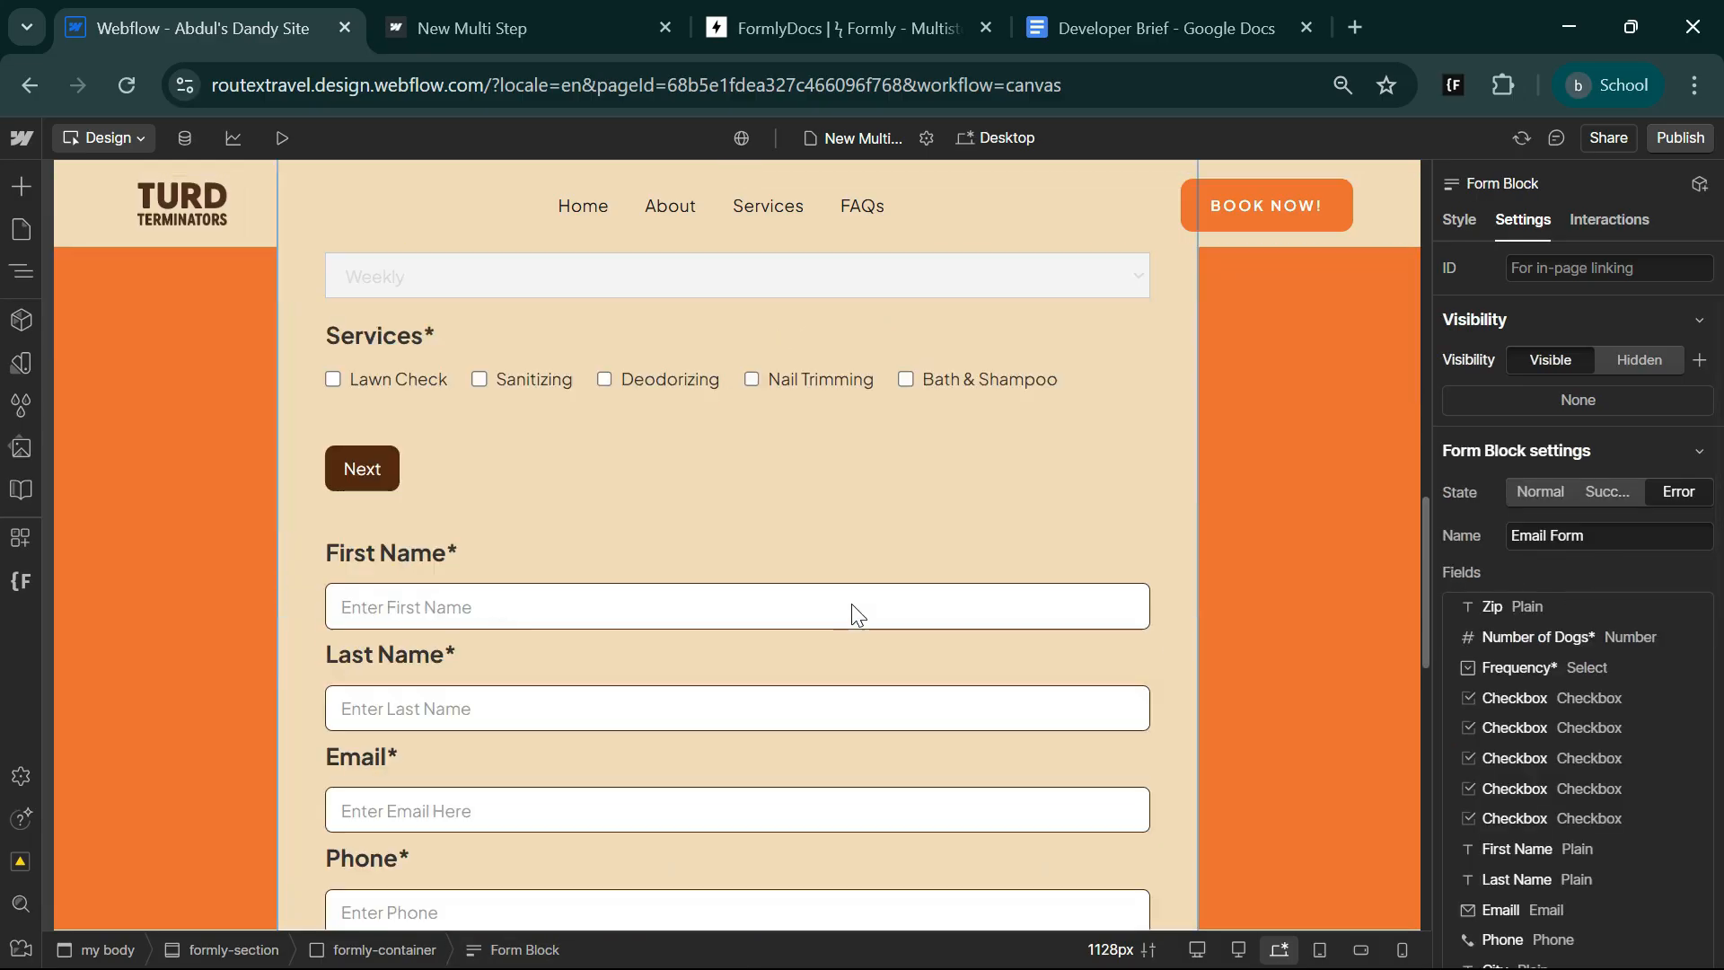
left_click(783, 729)
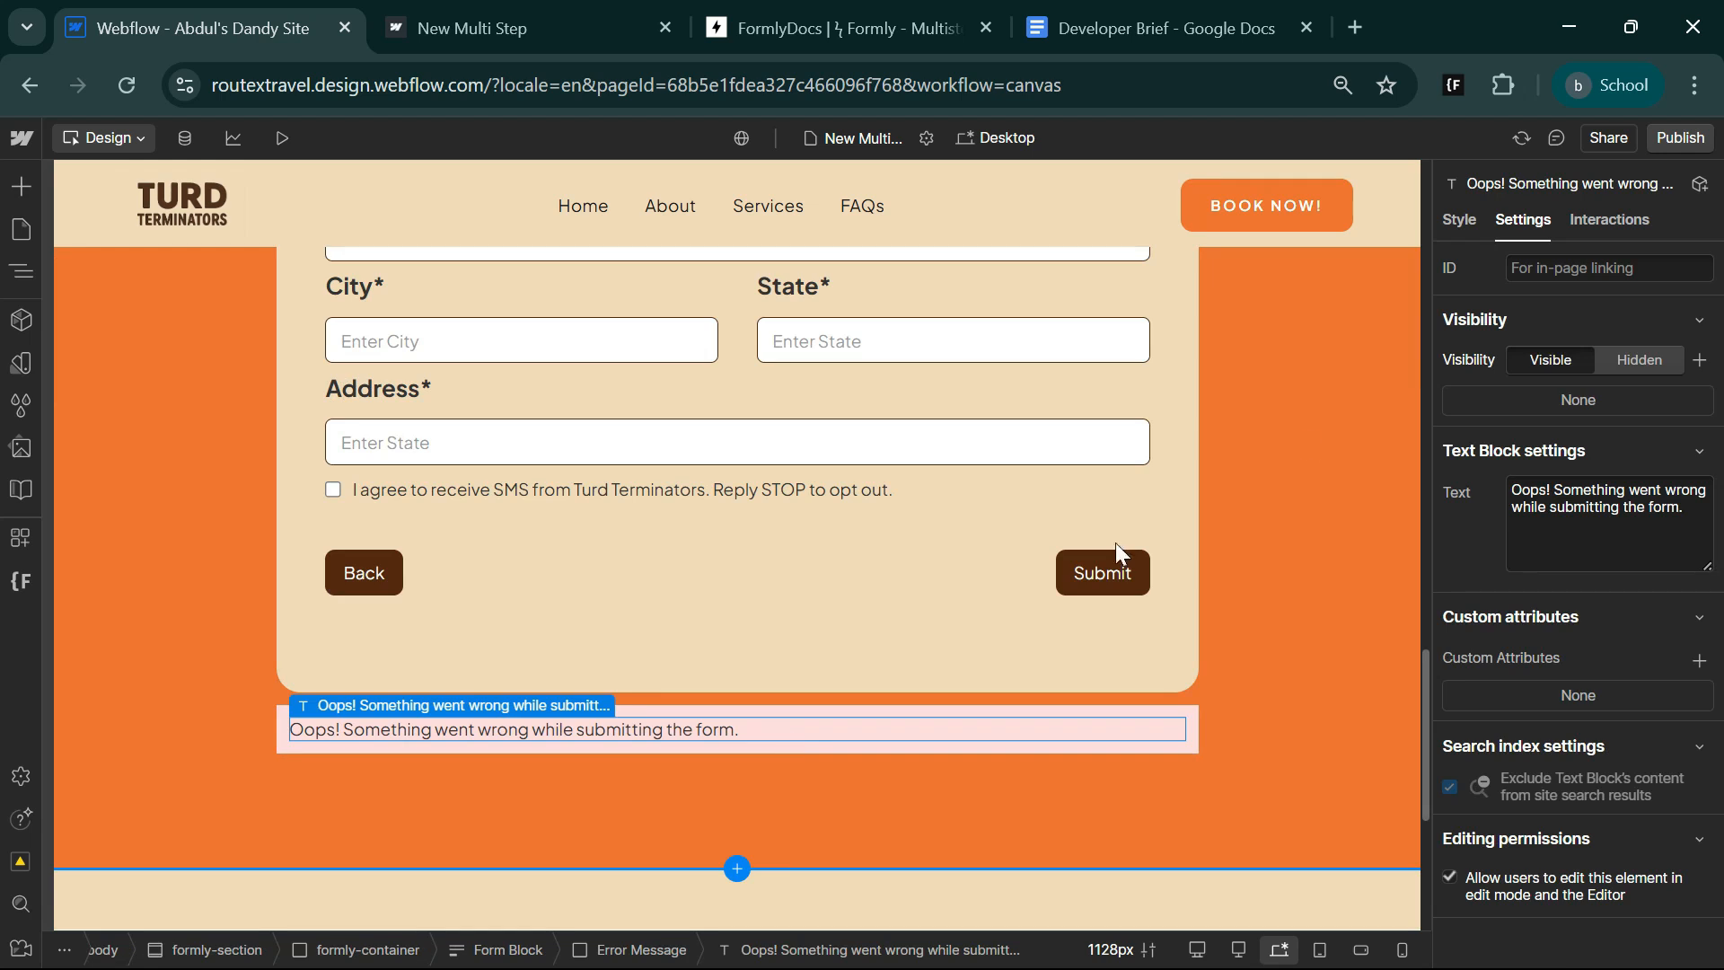
left_click(1456, 223)
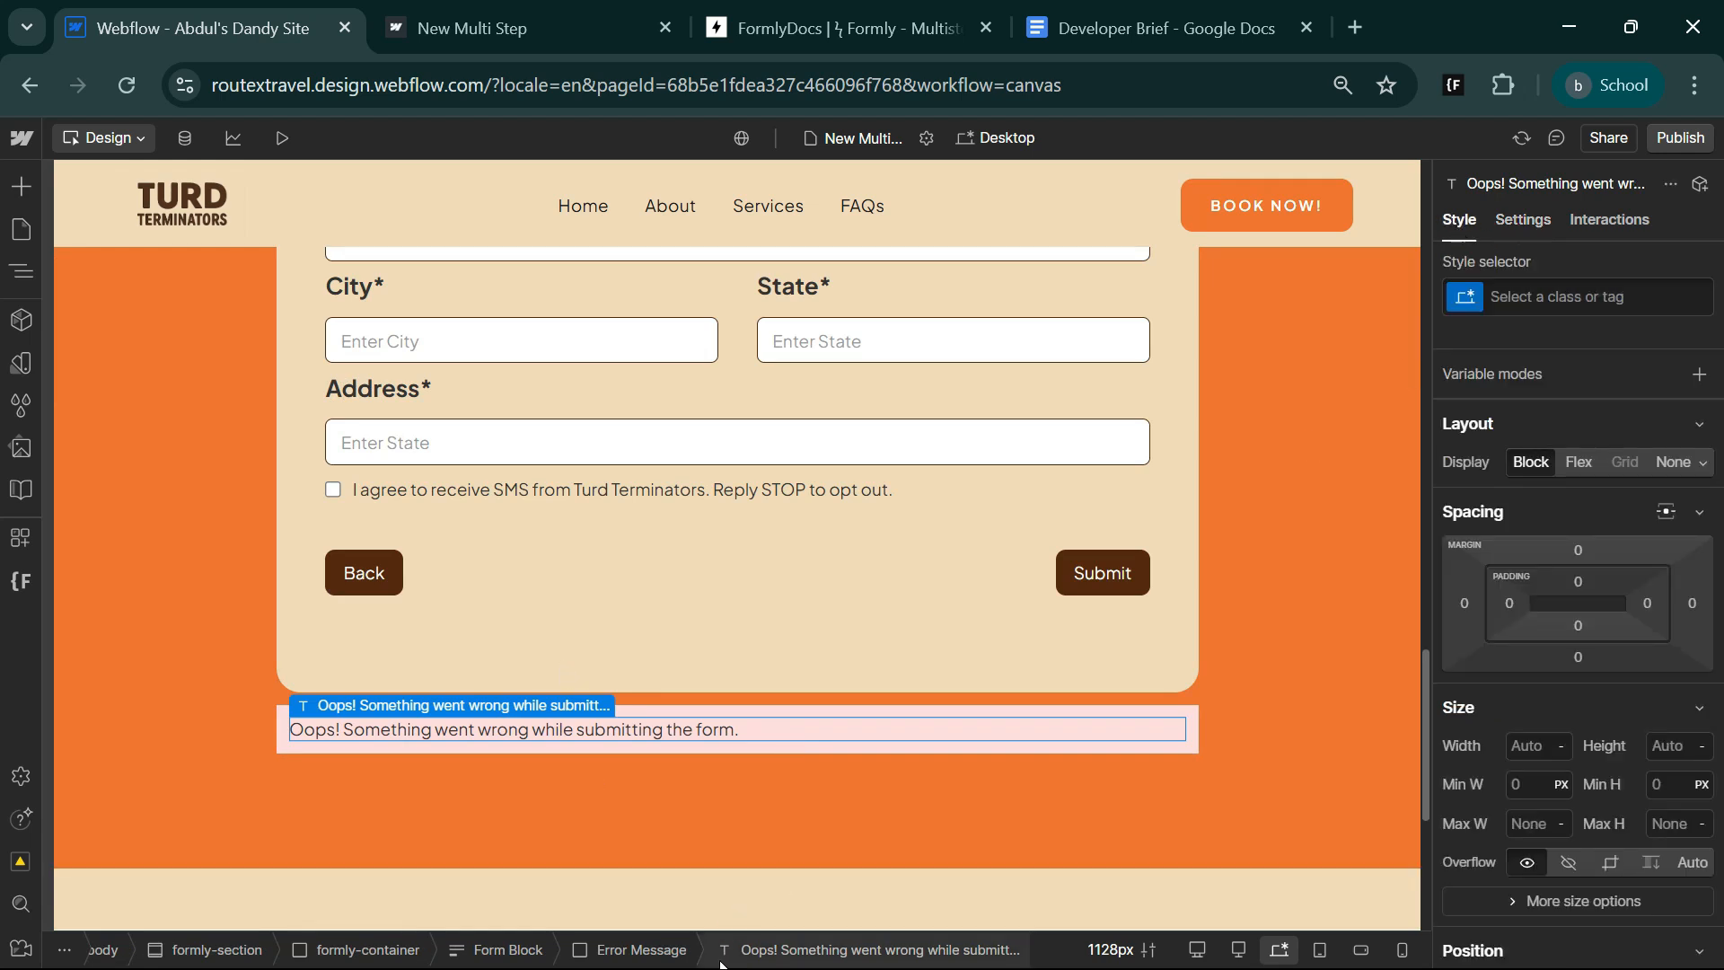
left_click(651, 954)
scroll(1630, 827, "down", 5)
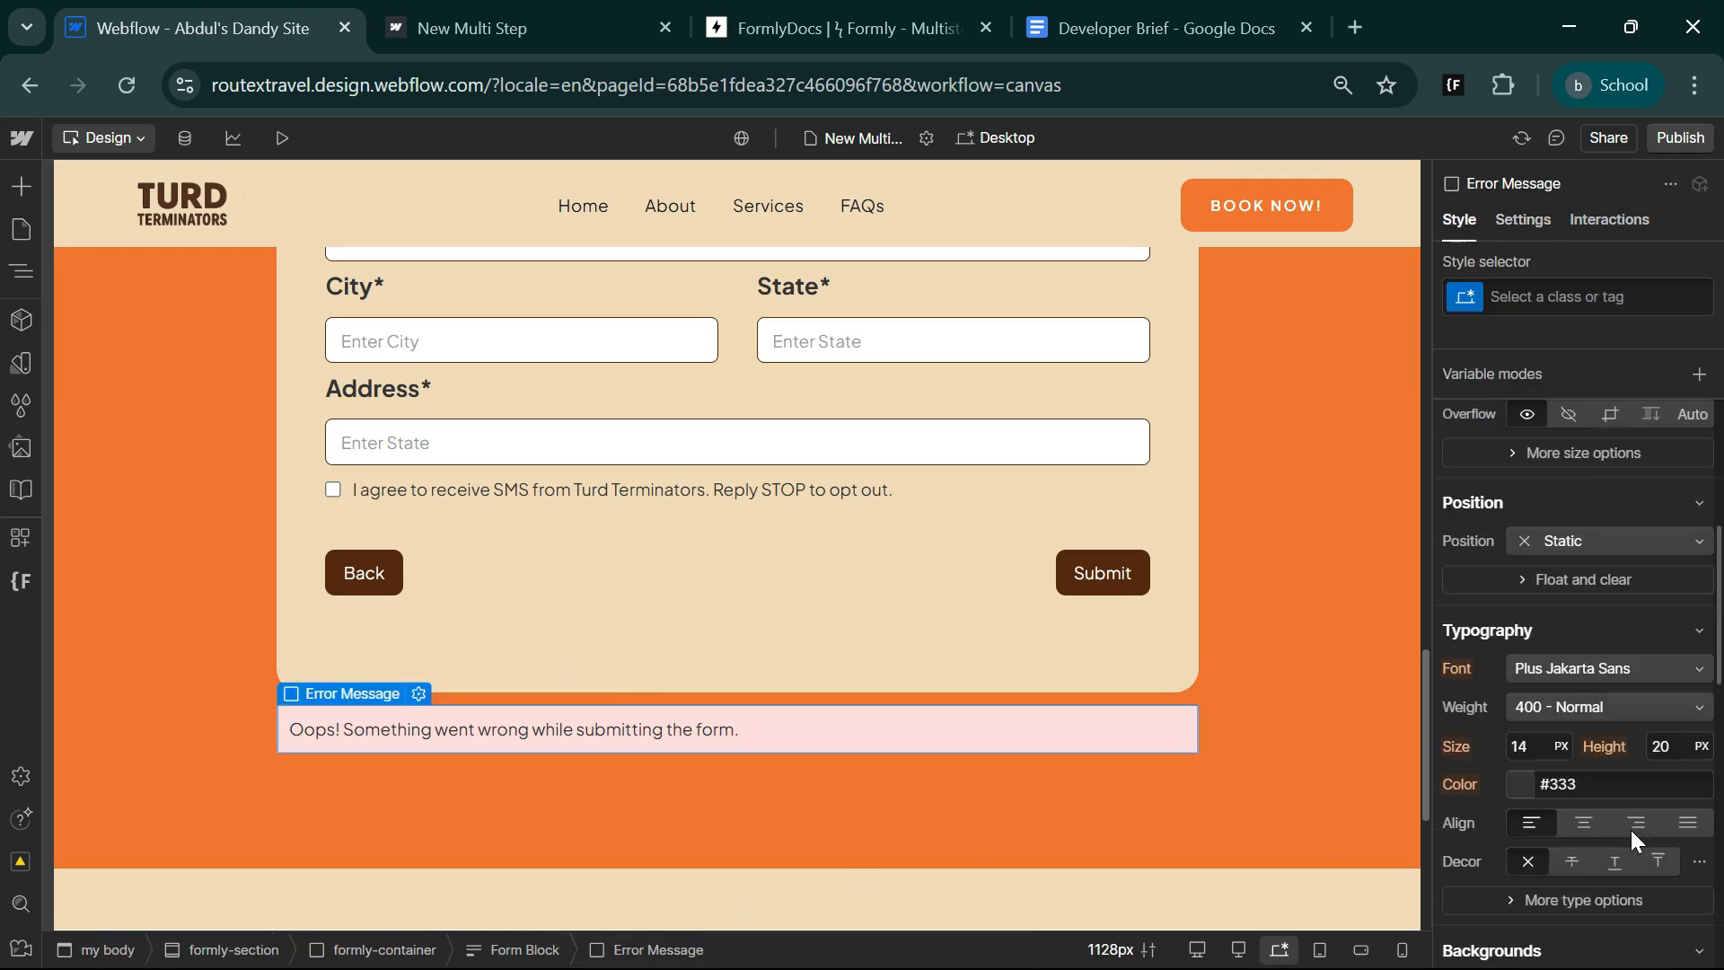
scroll(1631, 826, "down", 5)
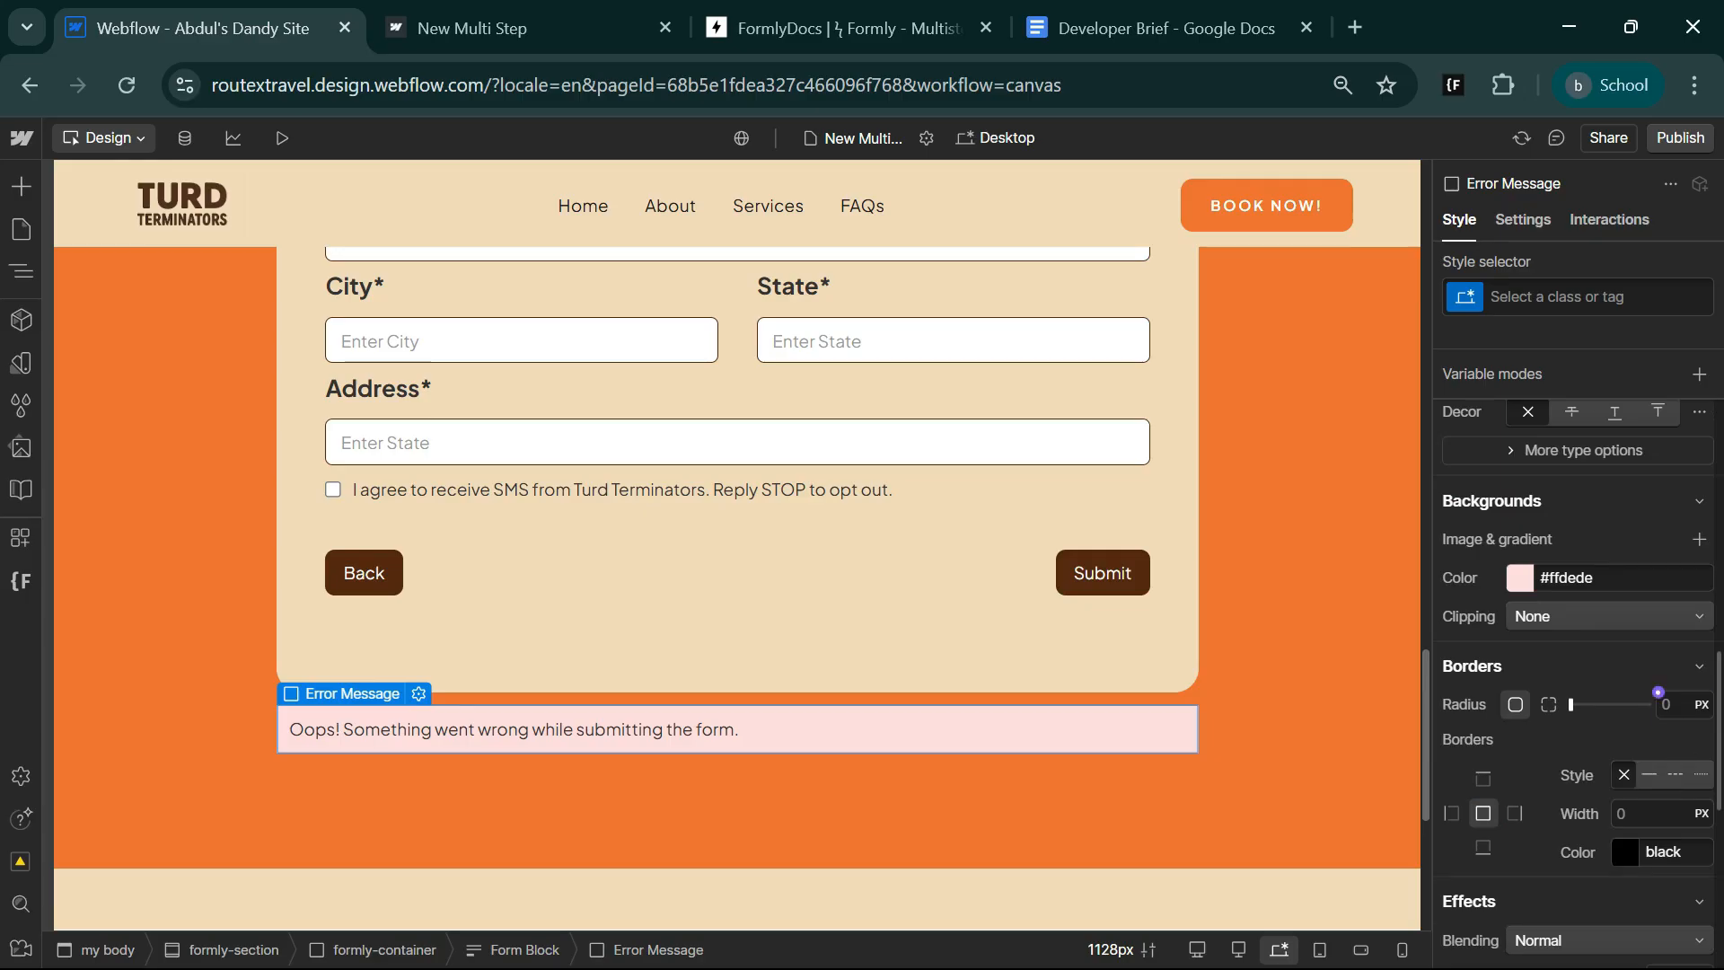
left_click(1667, 704)
type("12")
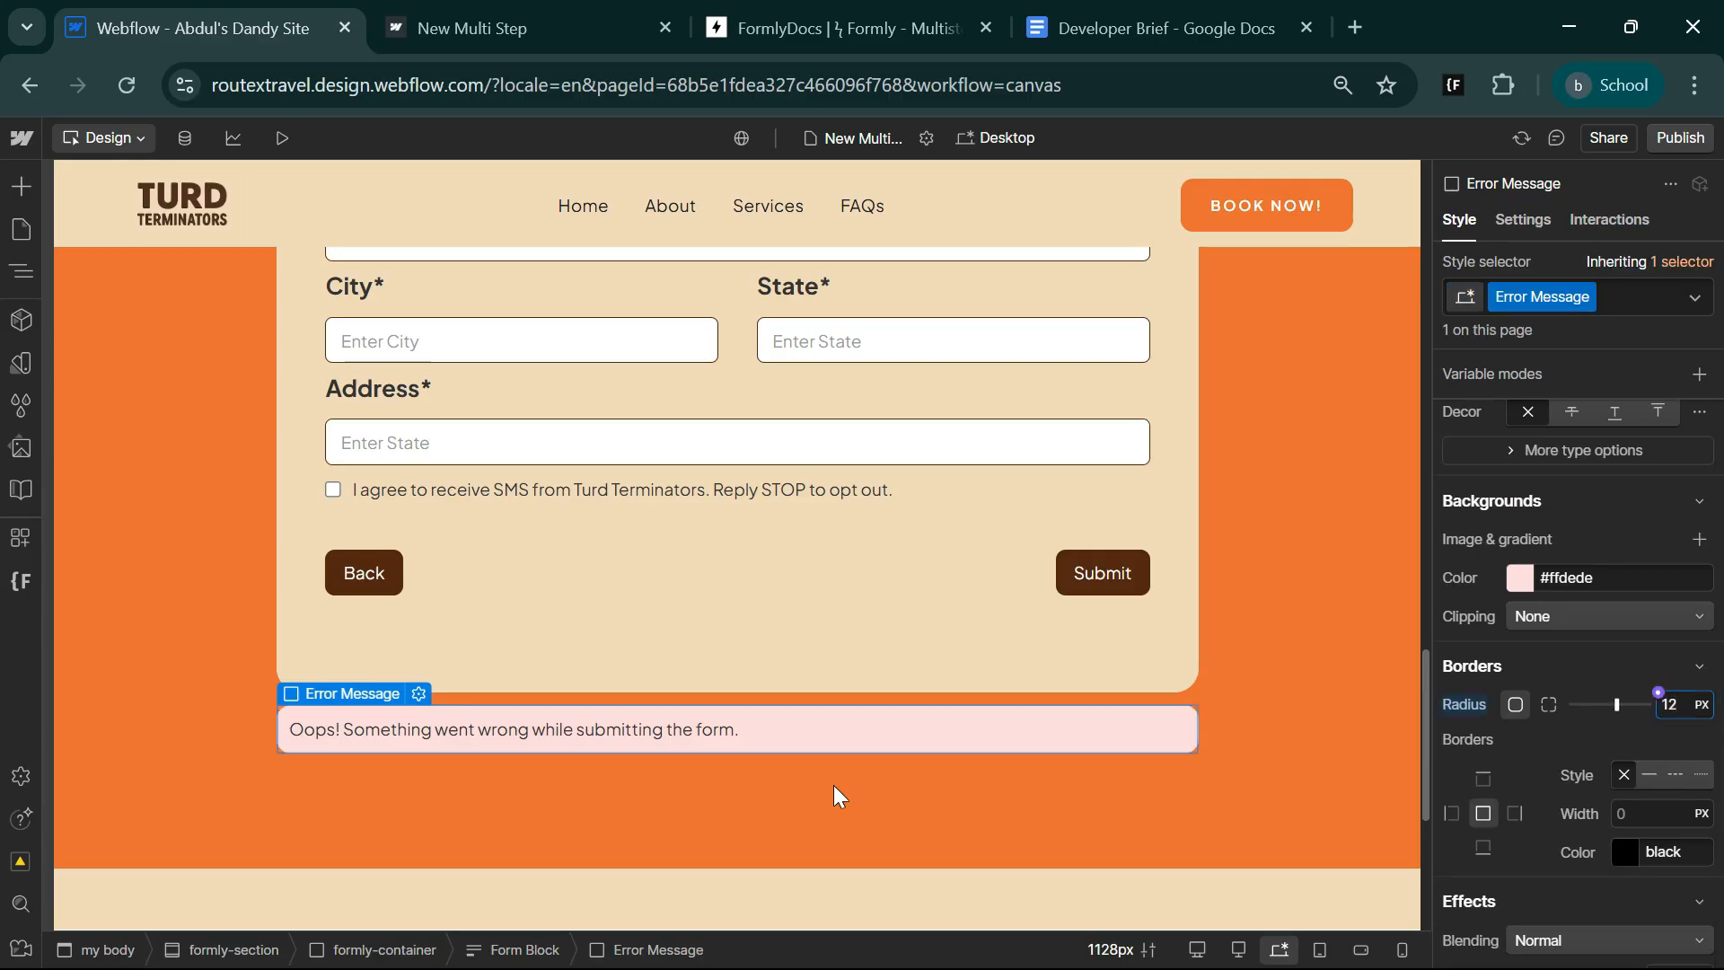
Examine the Formly documentation's powerups from Enter-to-progress and email validation through intro cards, phone number format, radio inputs and reCAPTCHA.
scroll(724, 605, "down", 3)
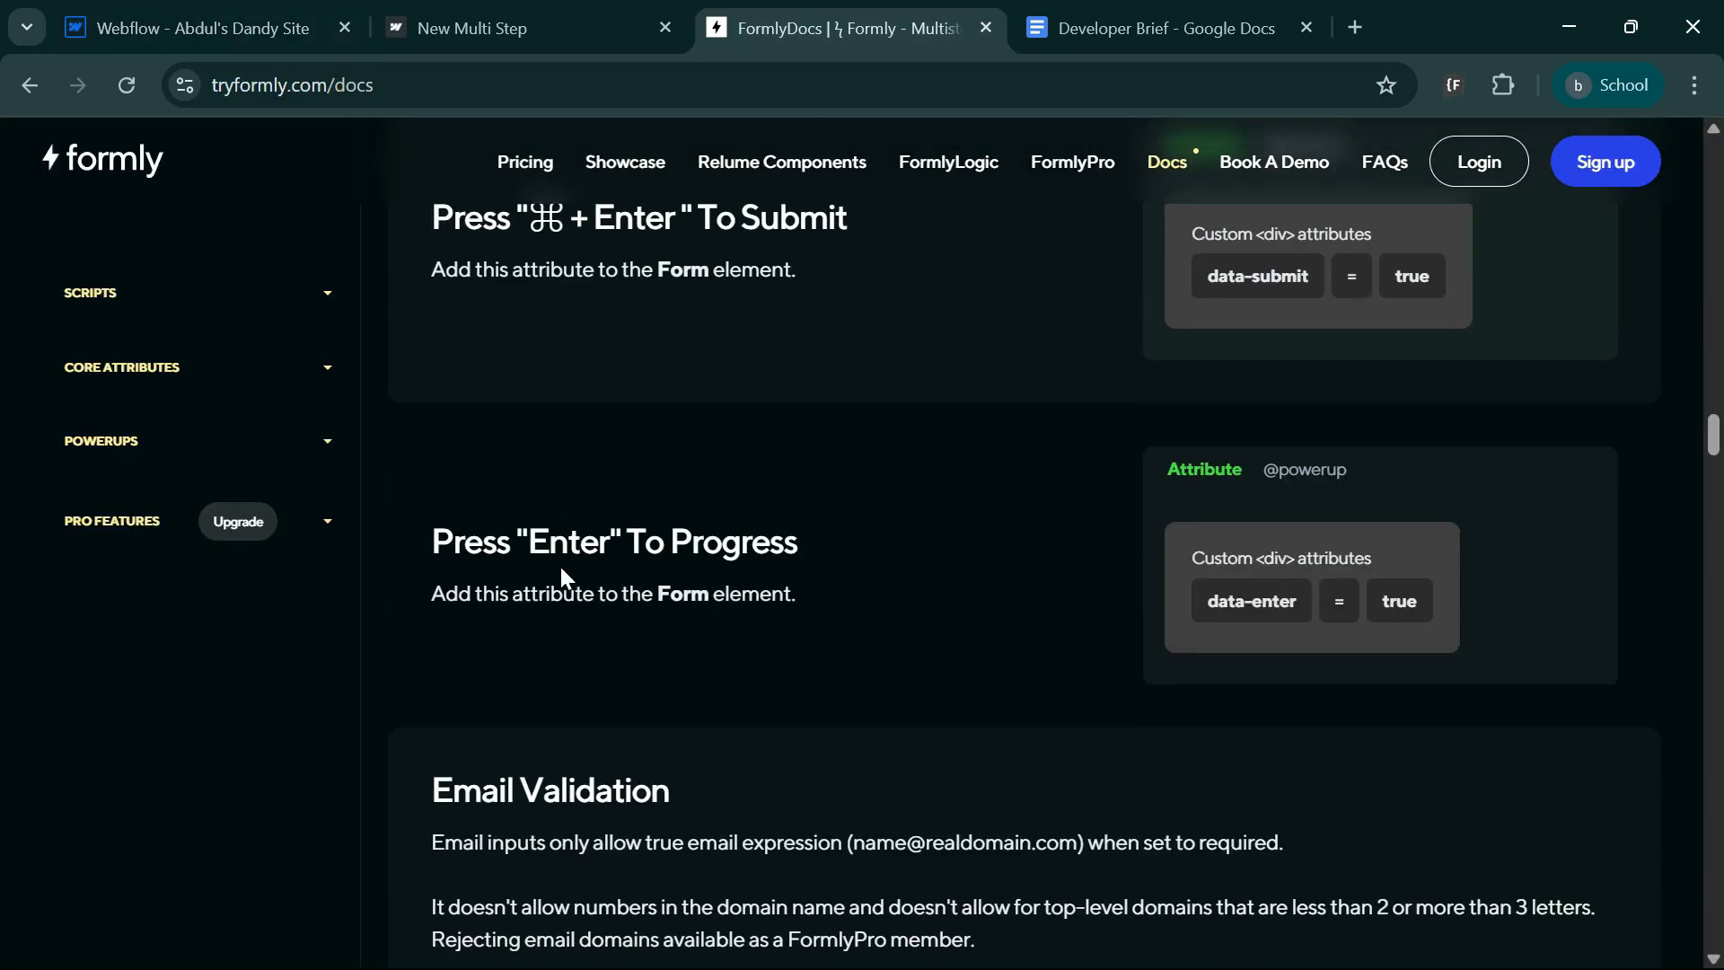
scroll(1019, 651, "down", 3)
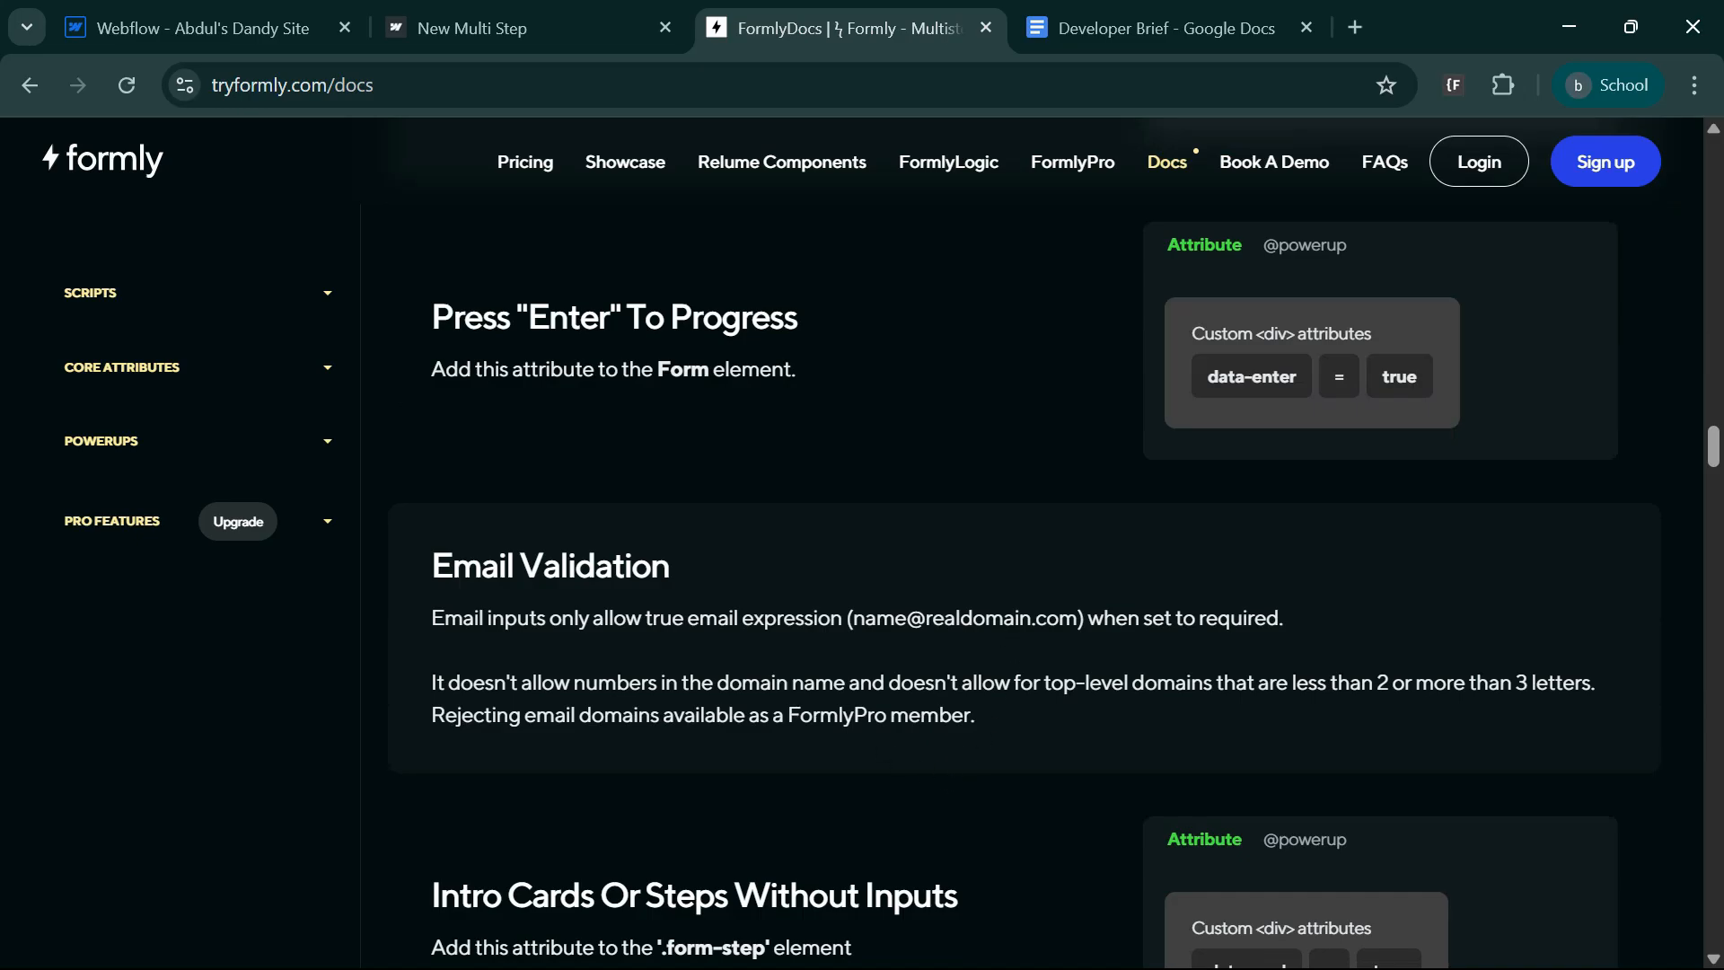
scroll(874, 712, "down", 3)
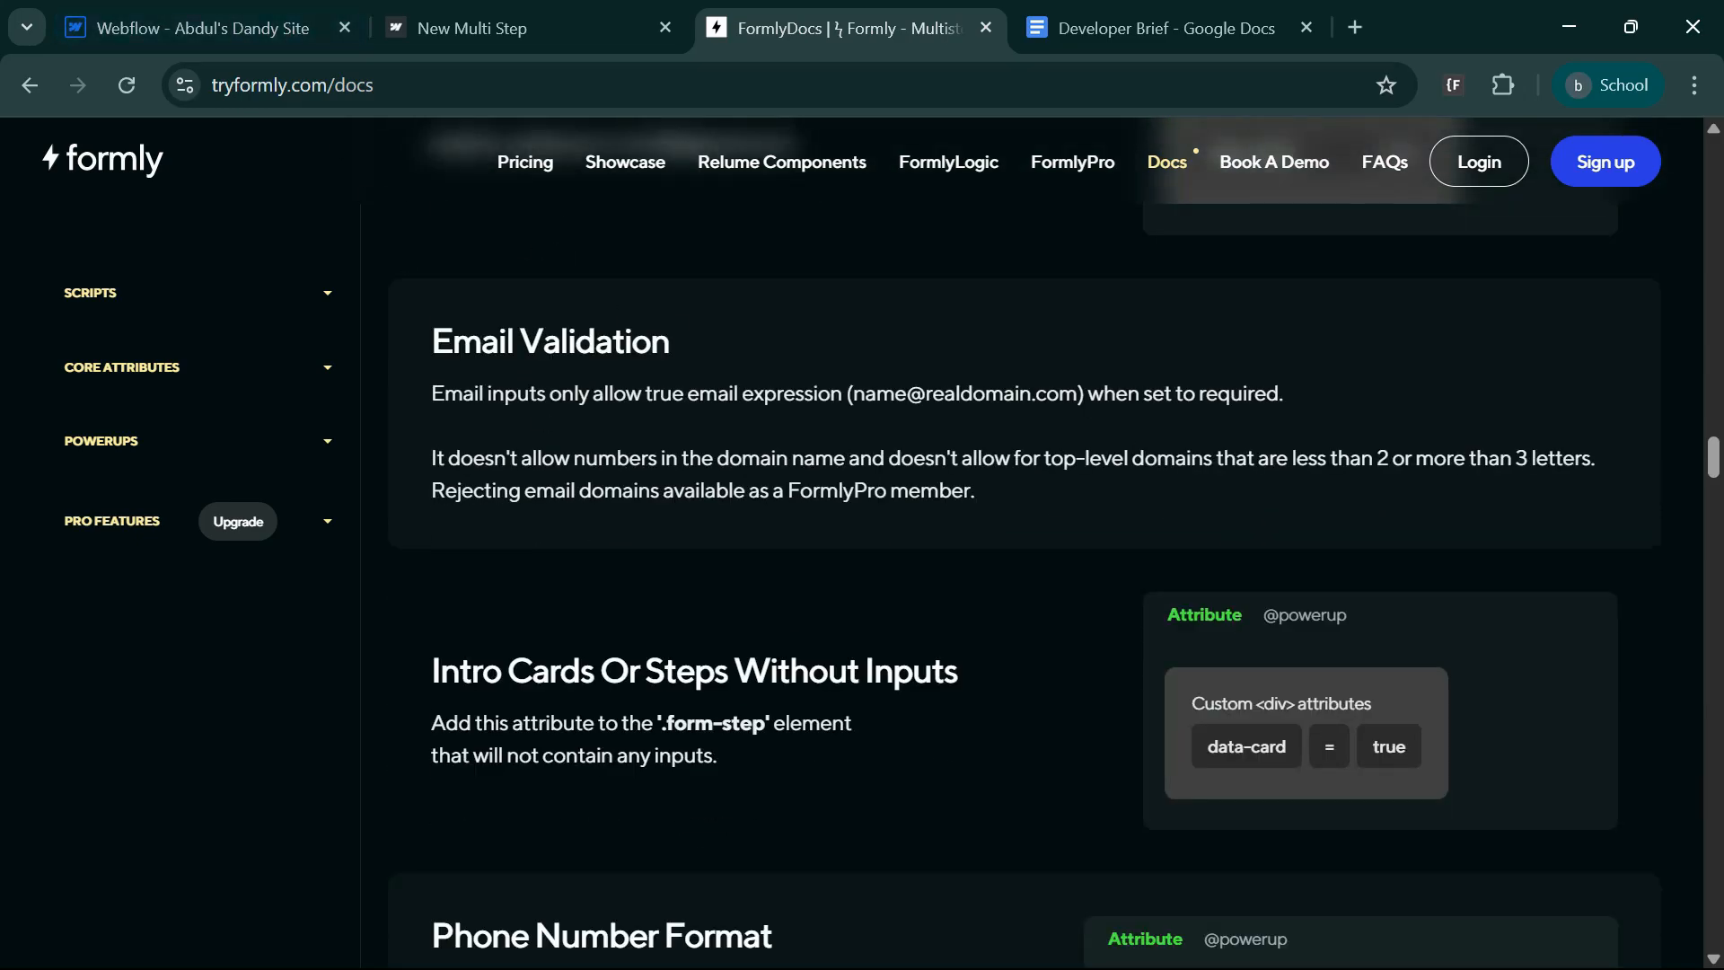
scroll(1066, 683, "down", 3)
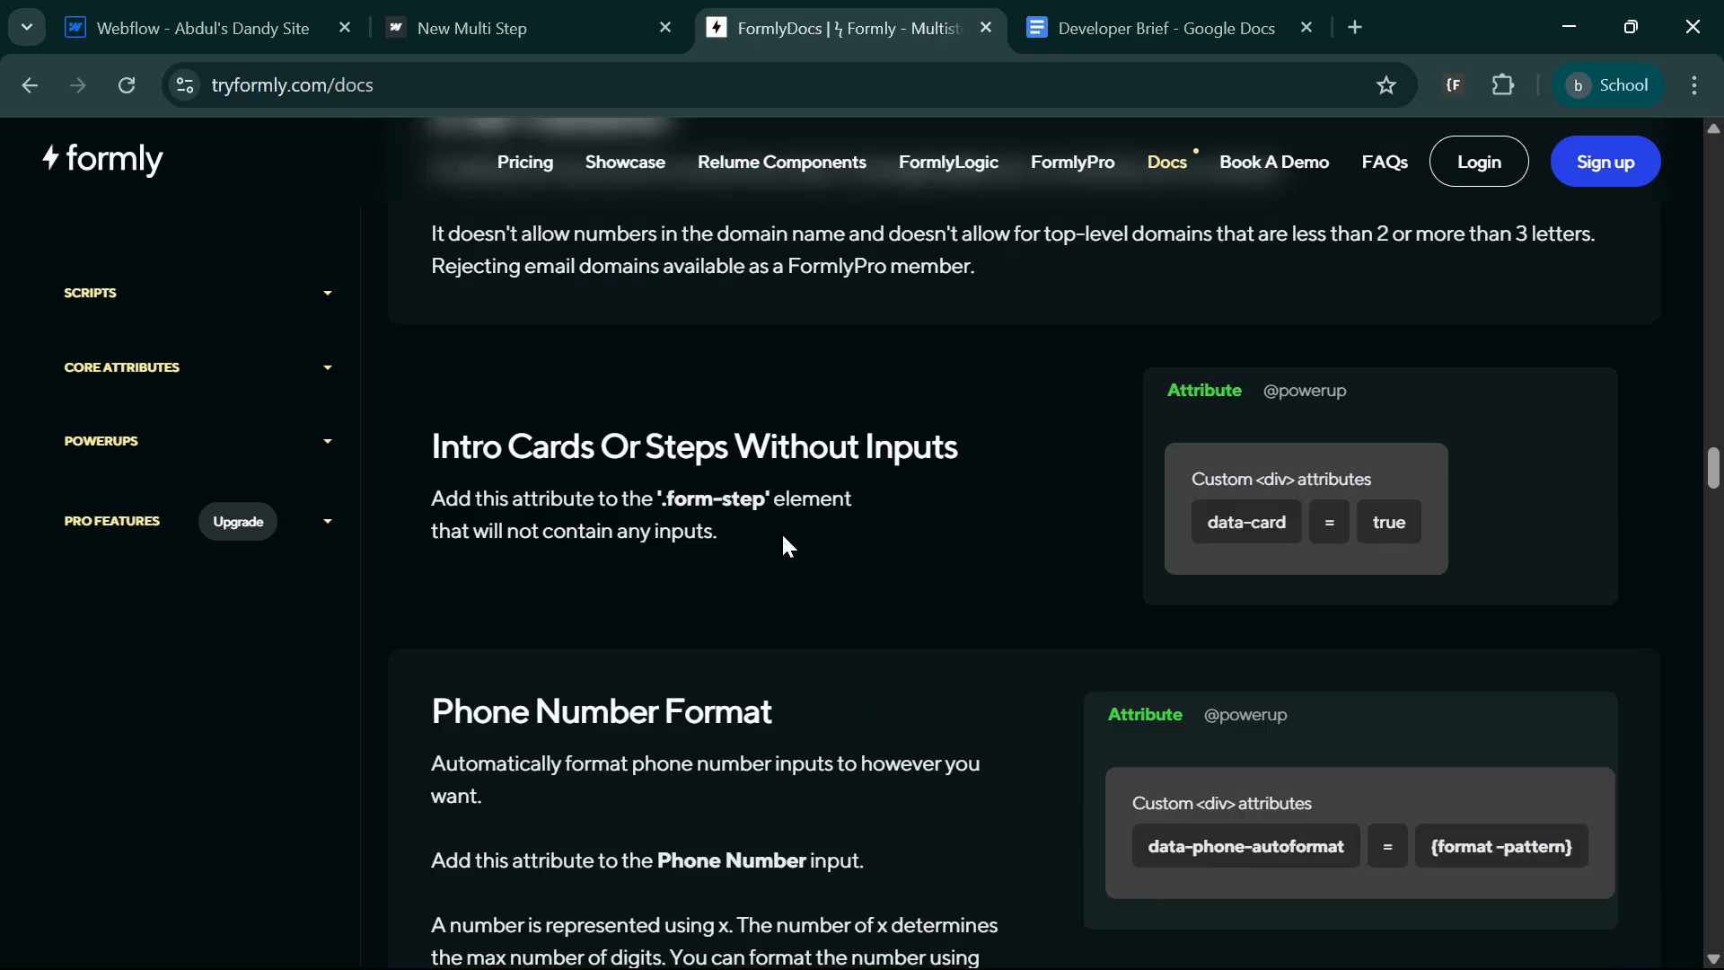
scroll(1273, 666, "down", 3)
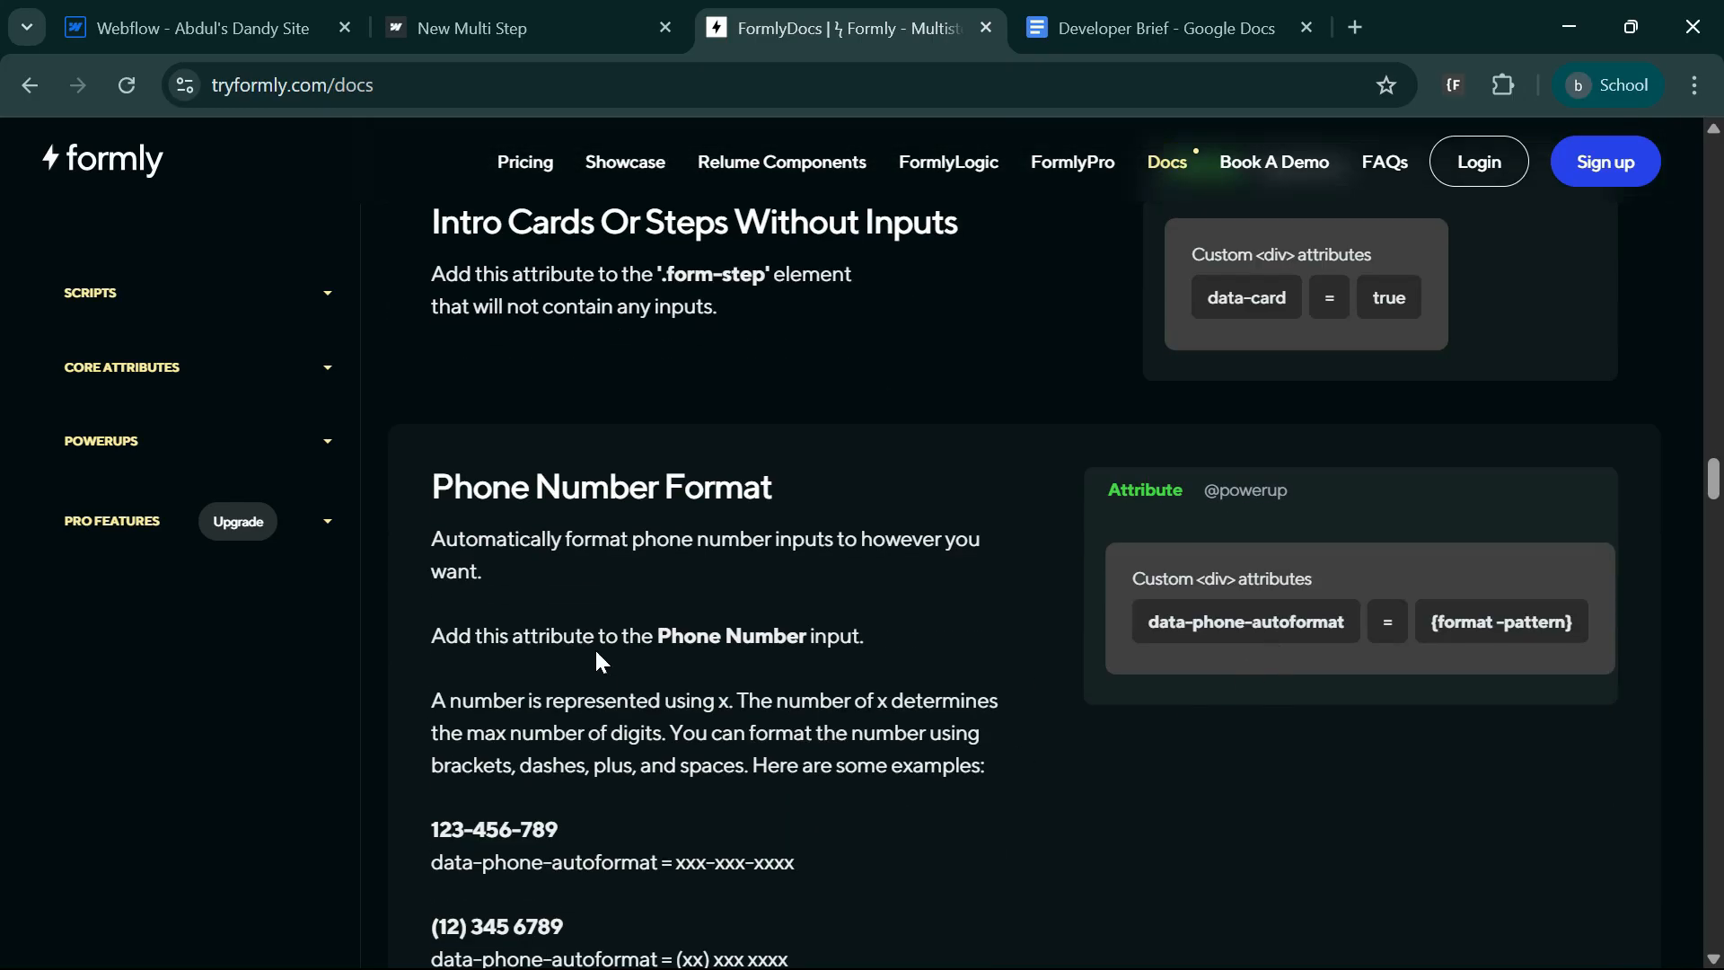
scroll(1250, 647, "down", 15)
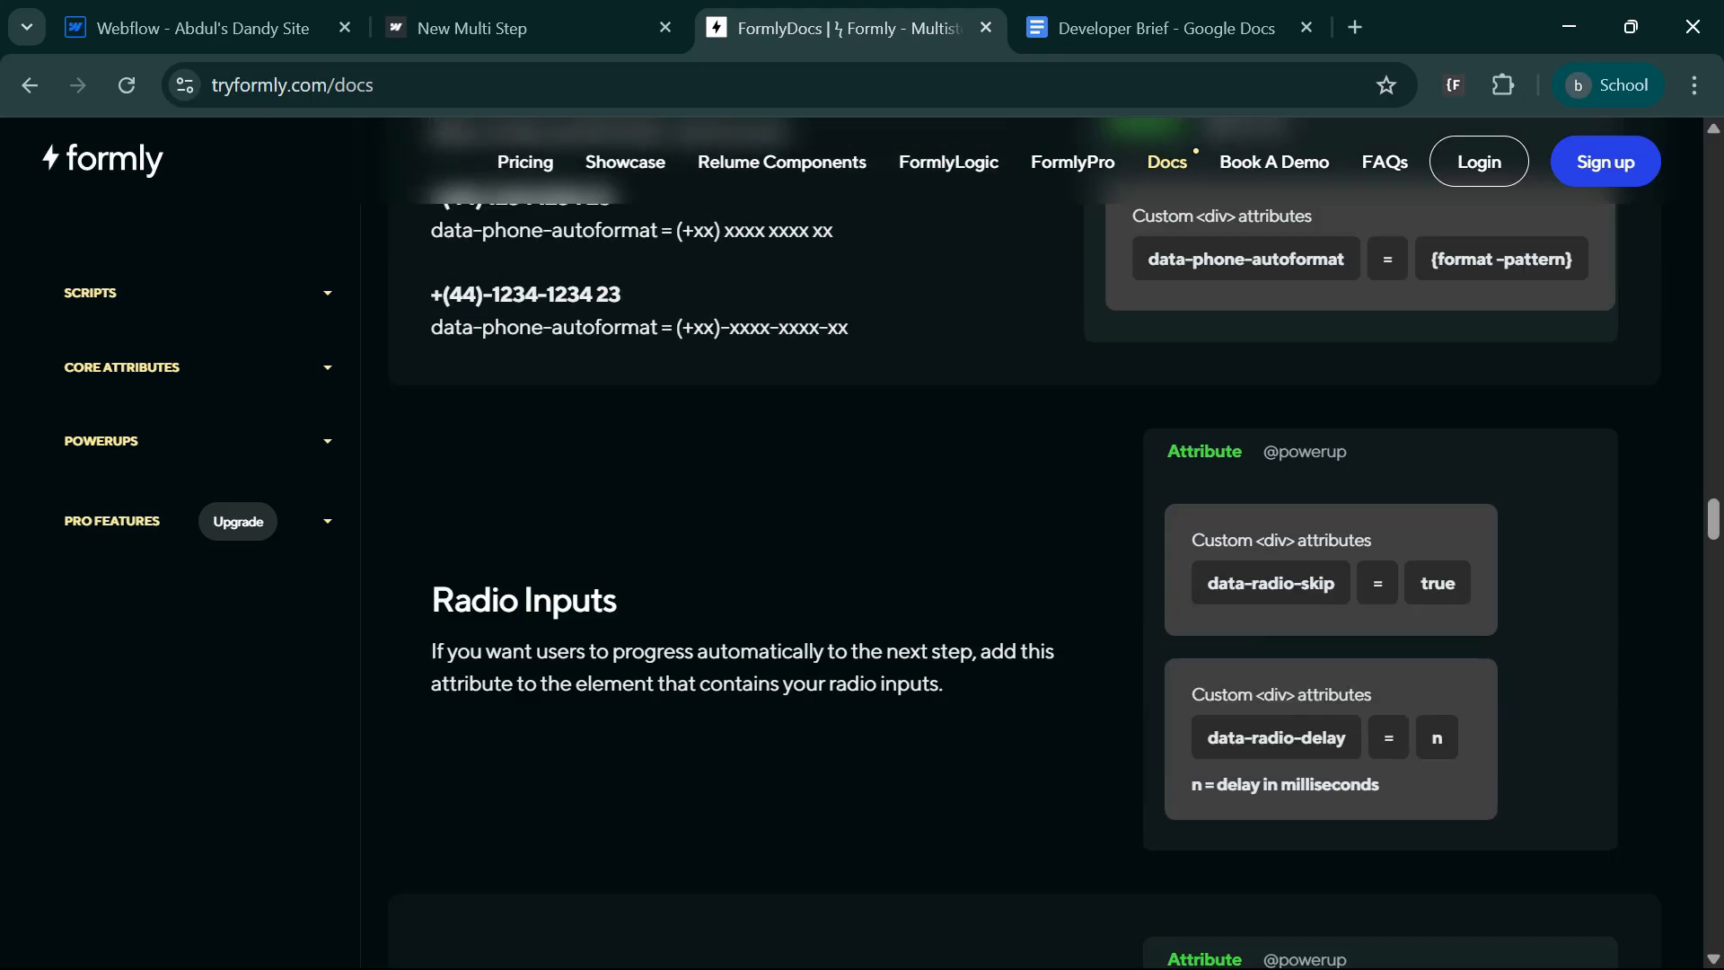
scroll(834, 645, "up", 6)
scroll(833, 647, "down", 6)
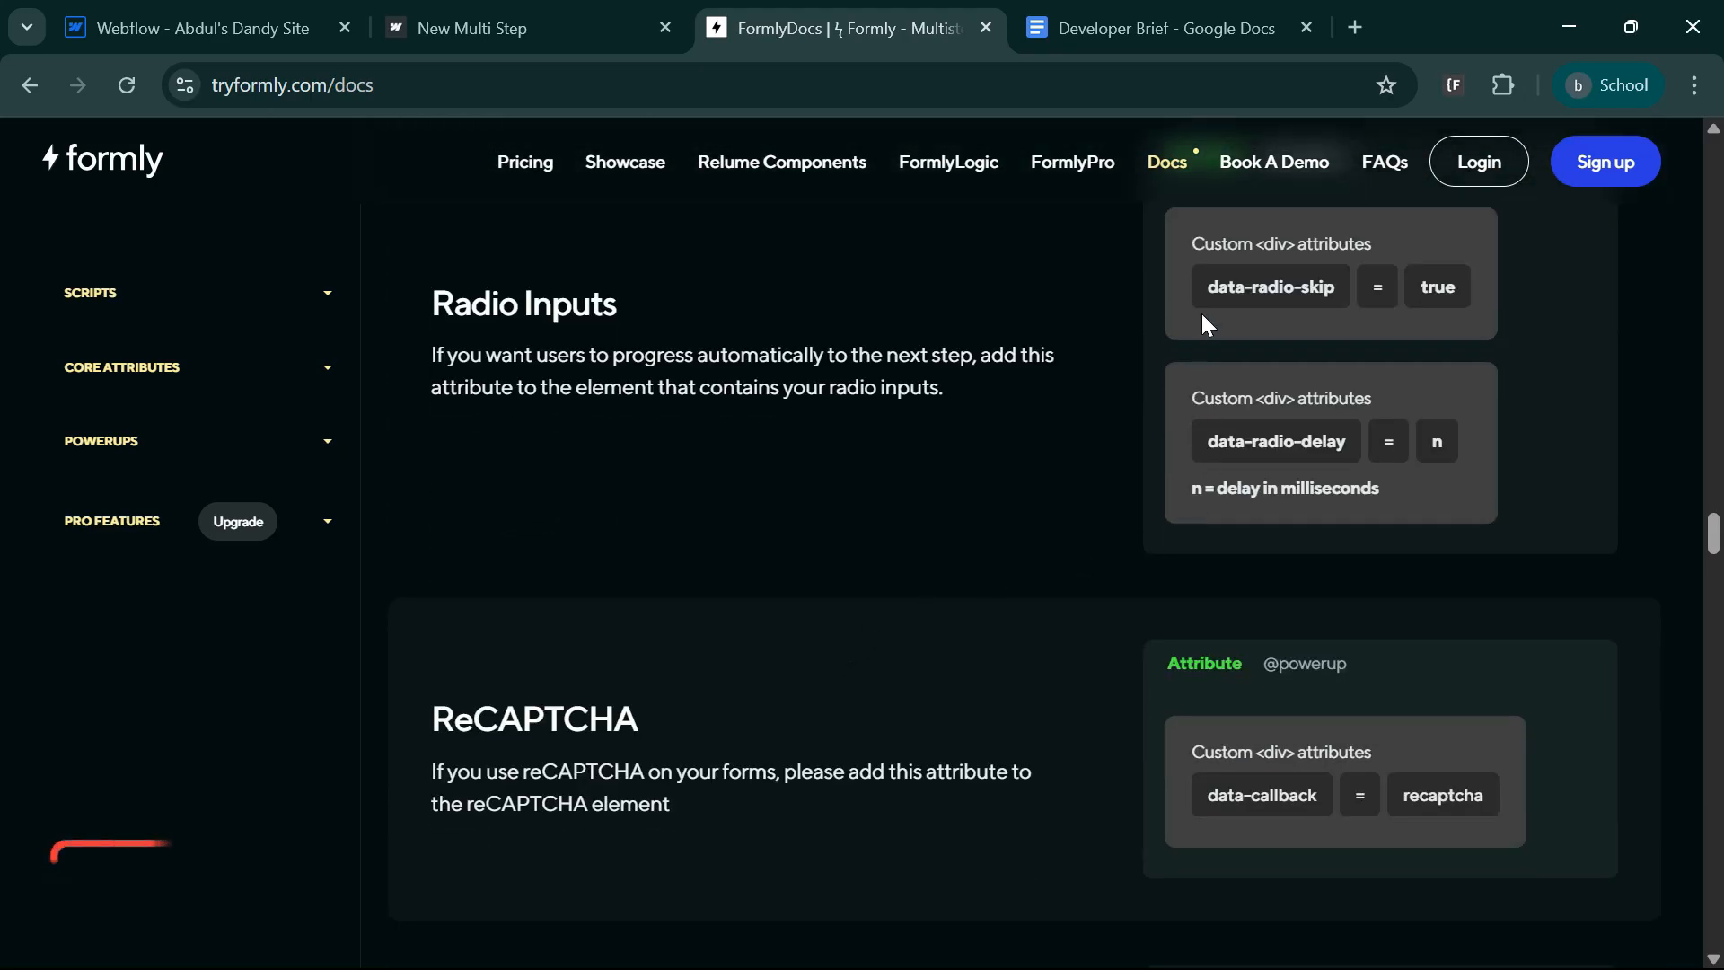
scroll(1039, 558, "up", 2)
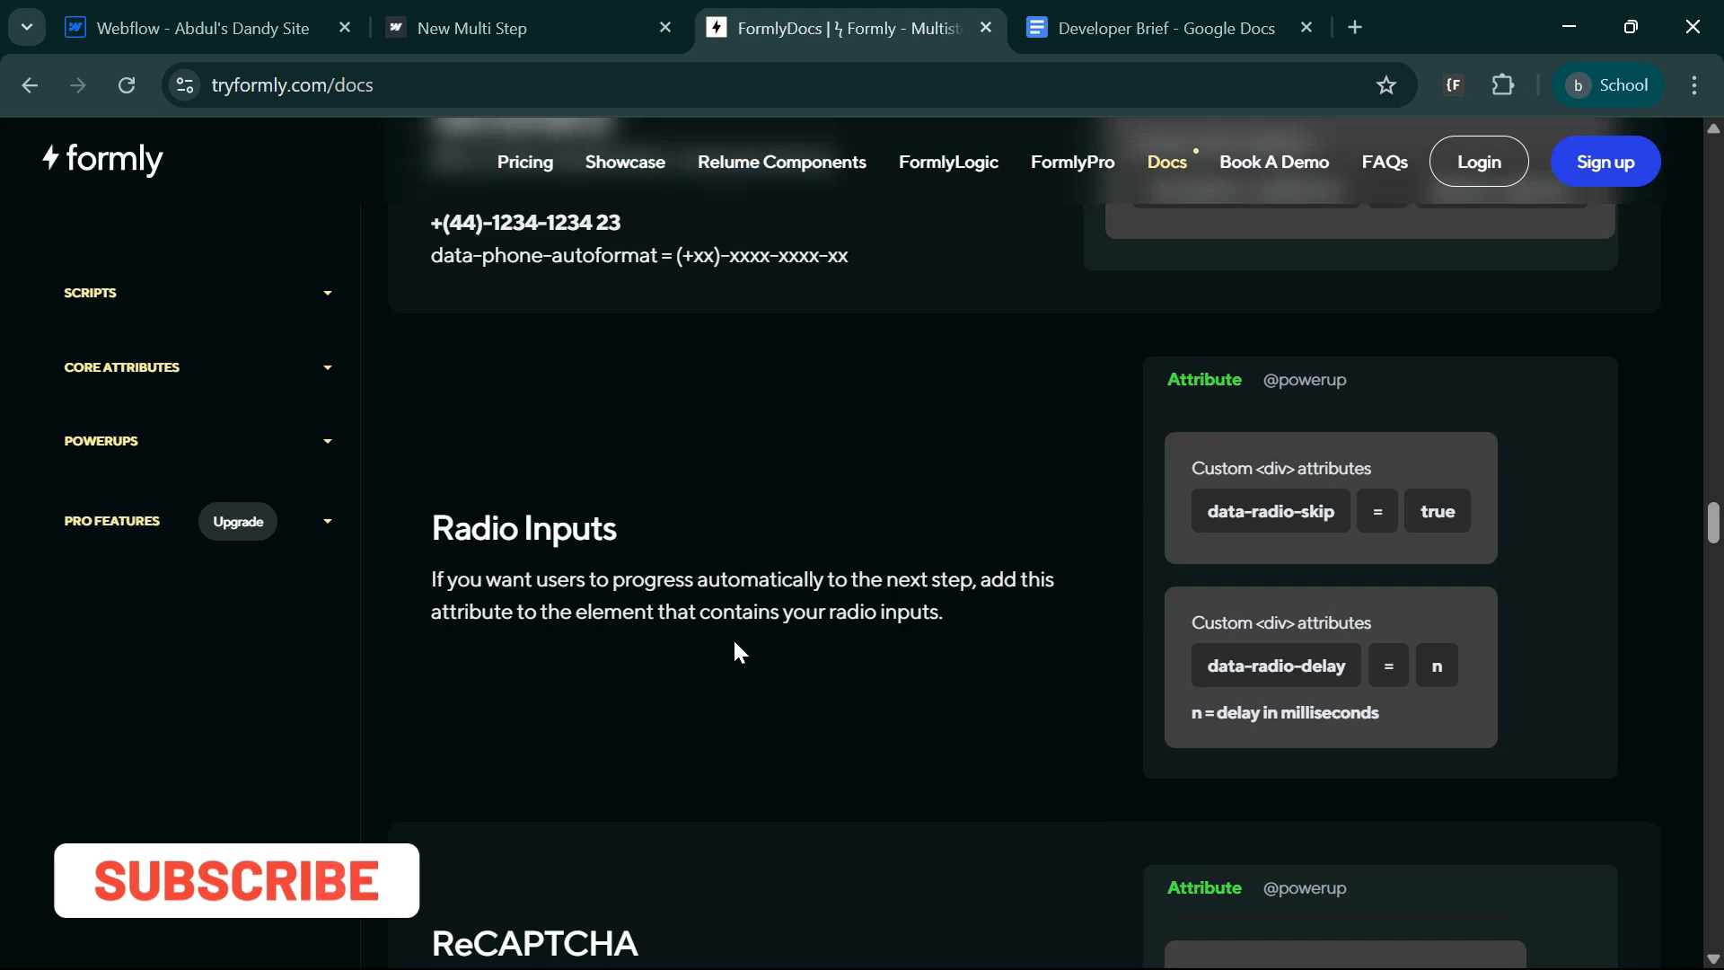
Switch back to the Webflow page and duplicate the form's first steps block inside formly-wrapper.
left_click(189, 28)
scroll(593, 723, "down", 3)
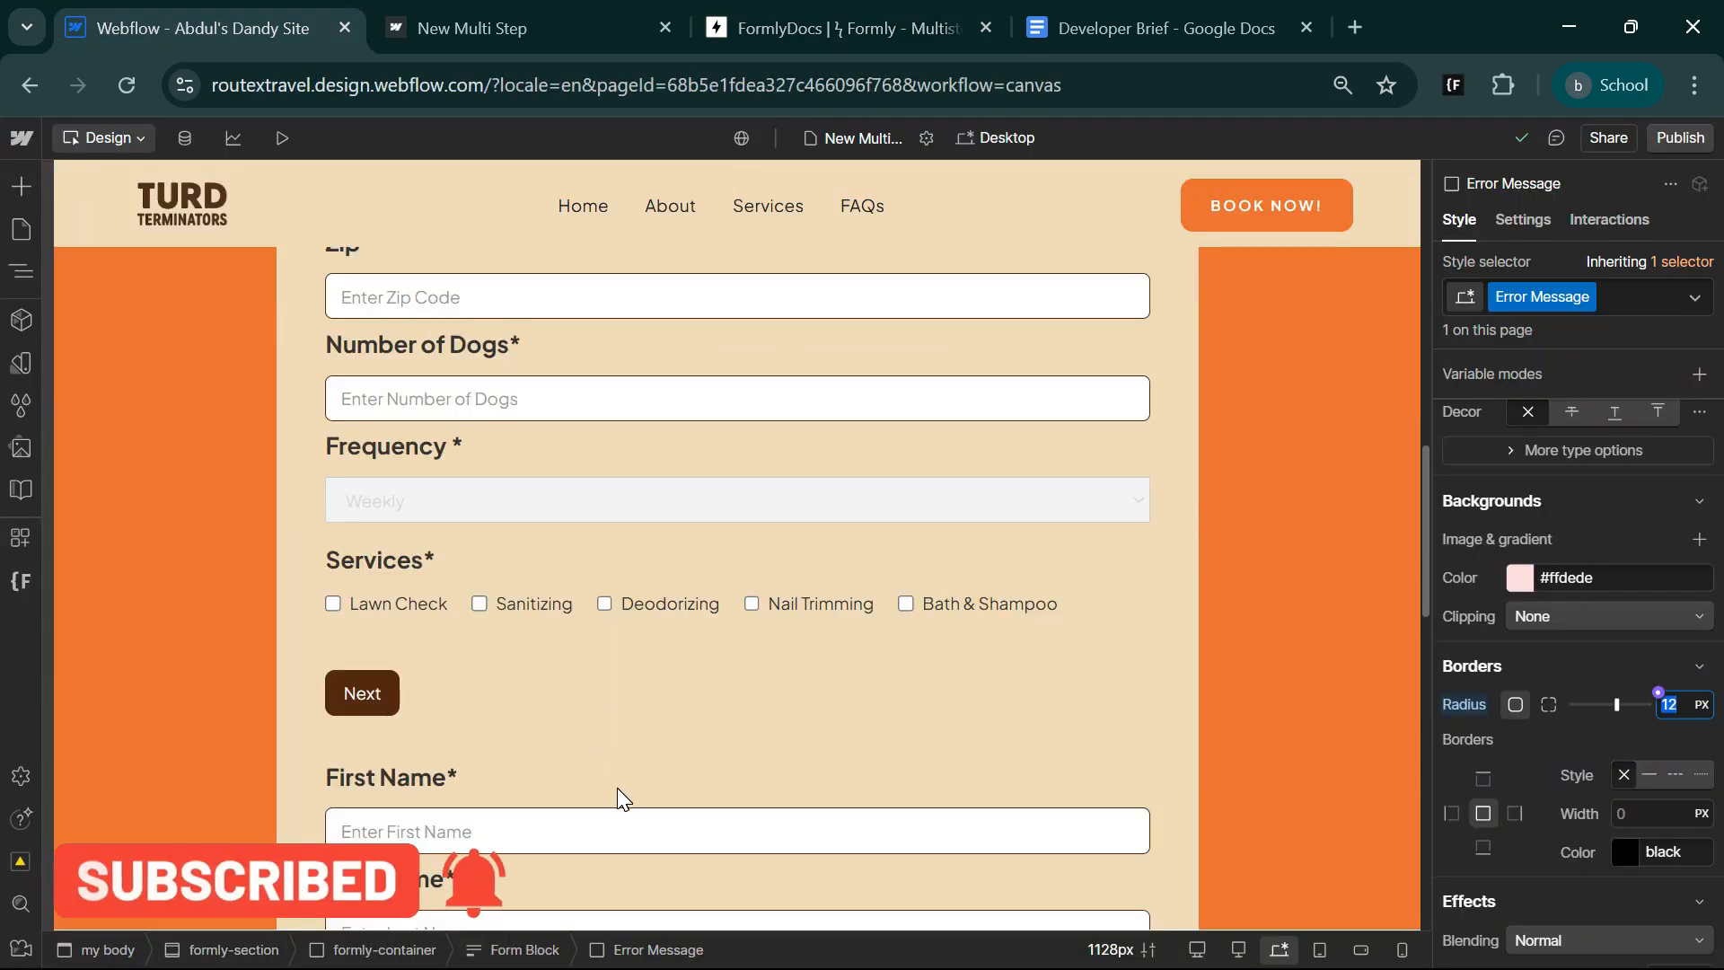
left_click(20, 272)
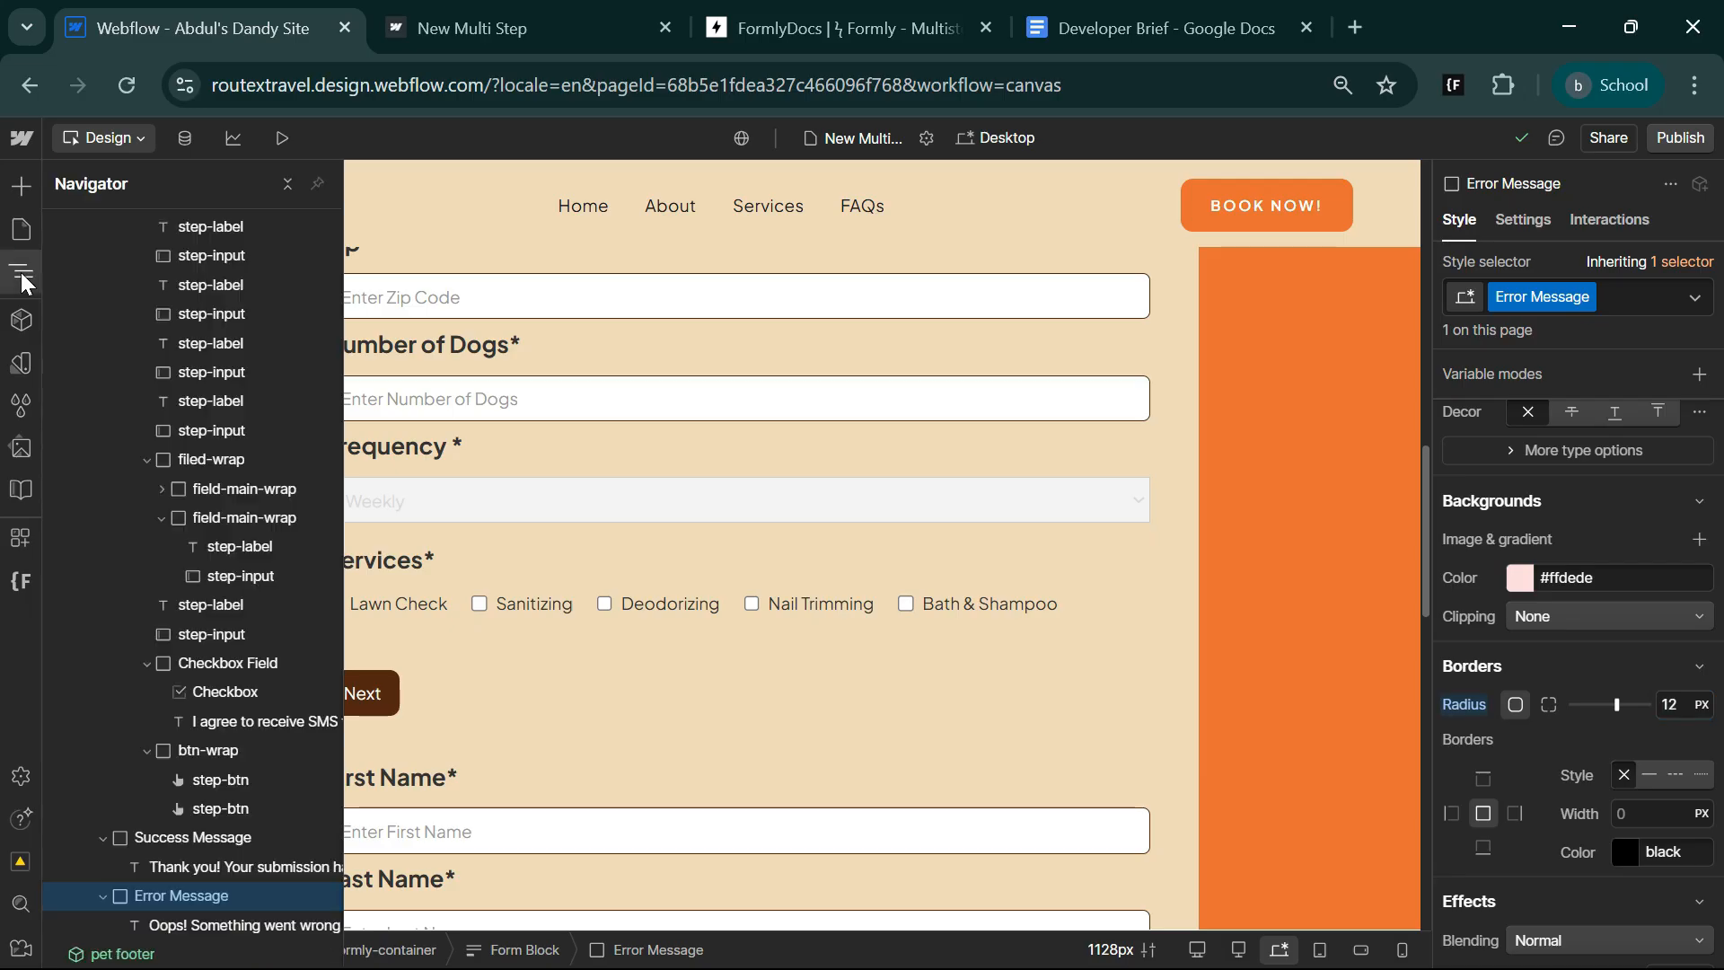
left_click(190, 513)
key("ctrl+d")
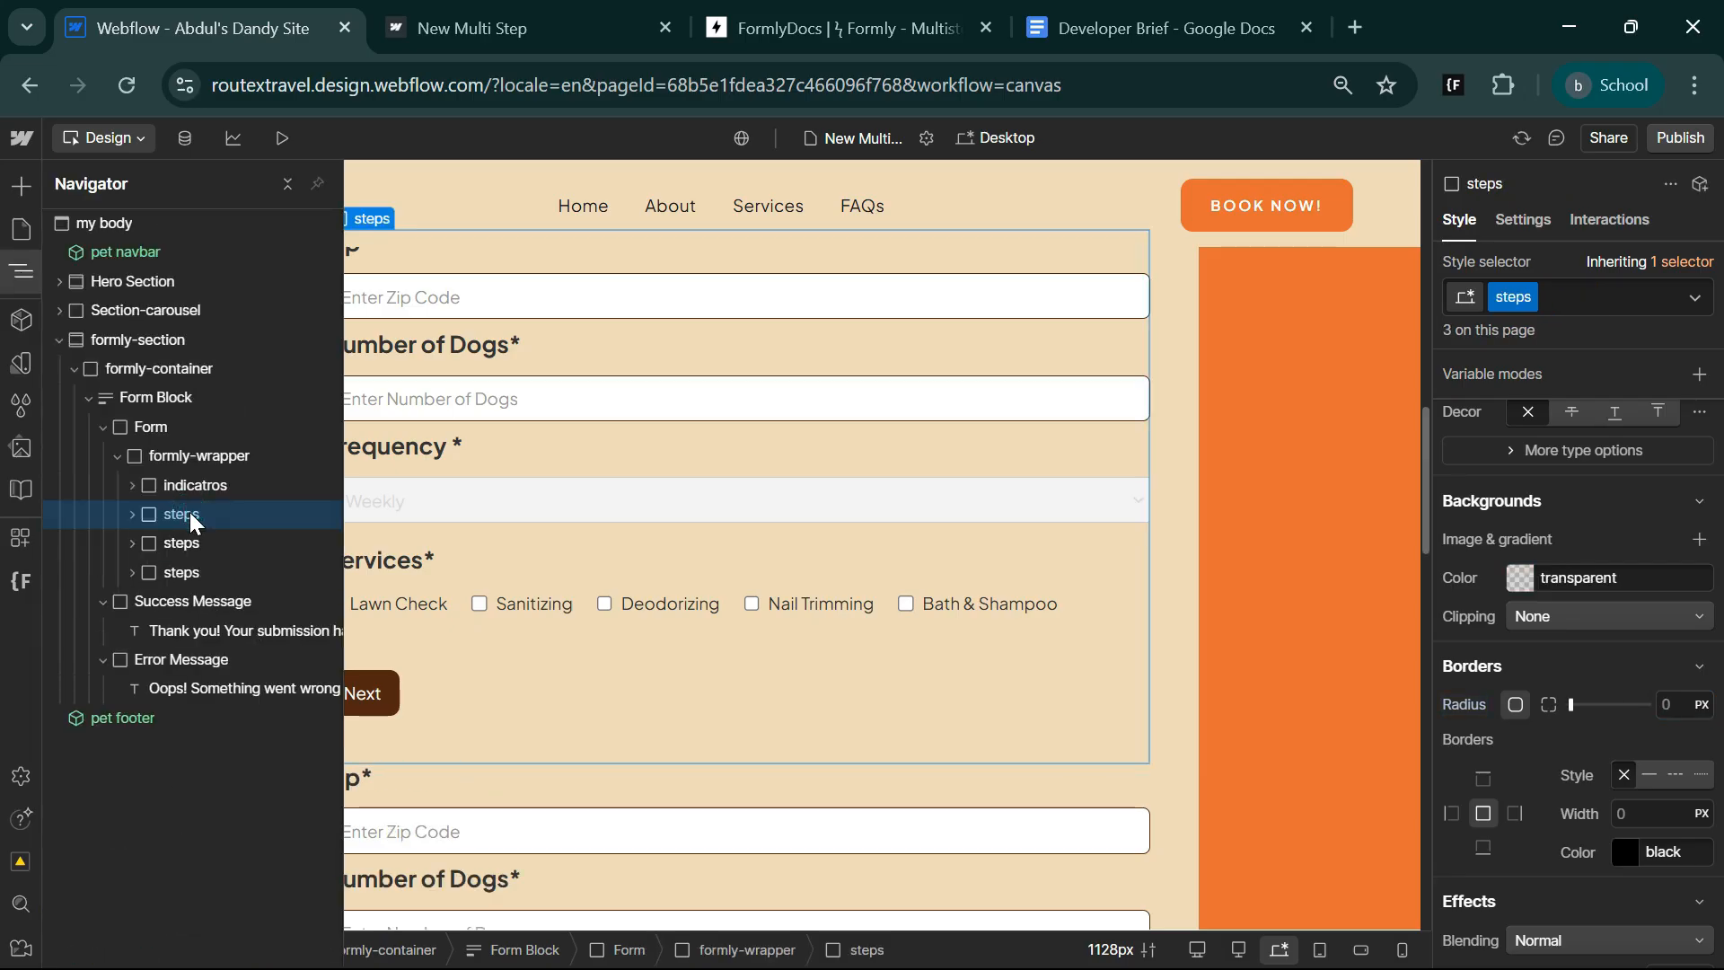
Delete the labels, text inputs and Select Field from the second steps block, keeping only checkbox-flexx and btn-wrap.
left_click(132, 543)
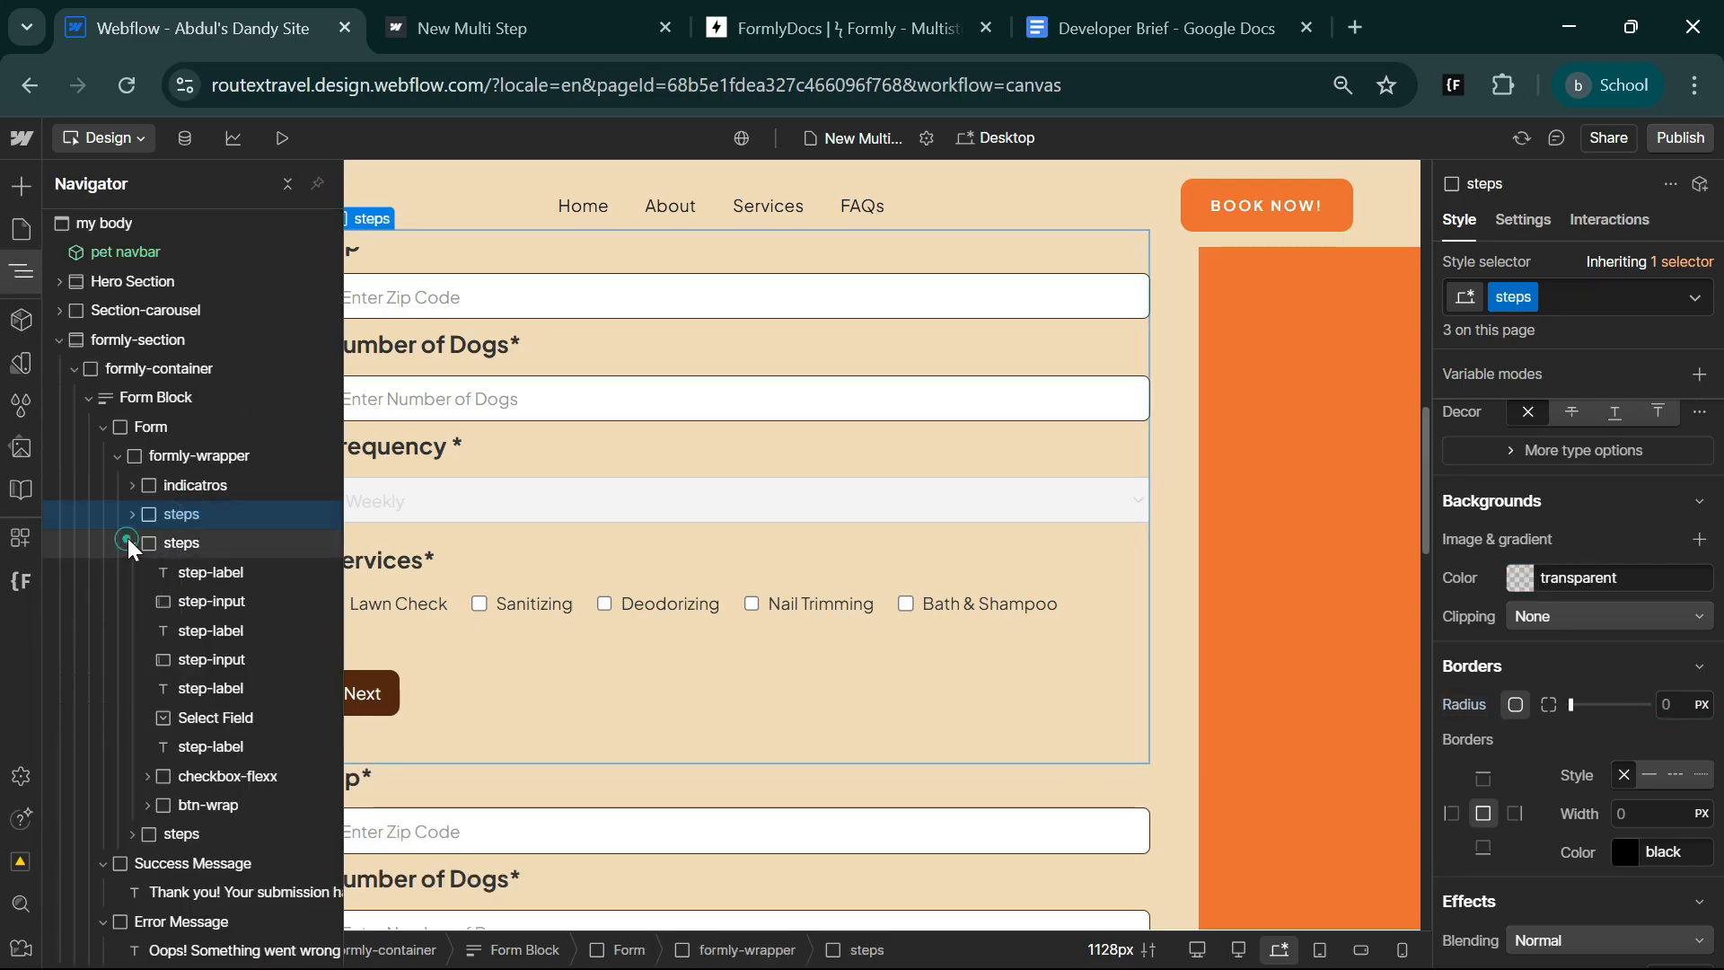
left_click(190, 571)
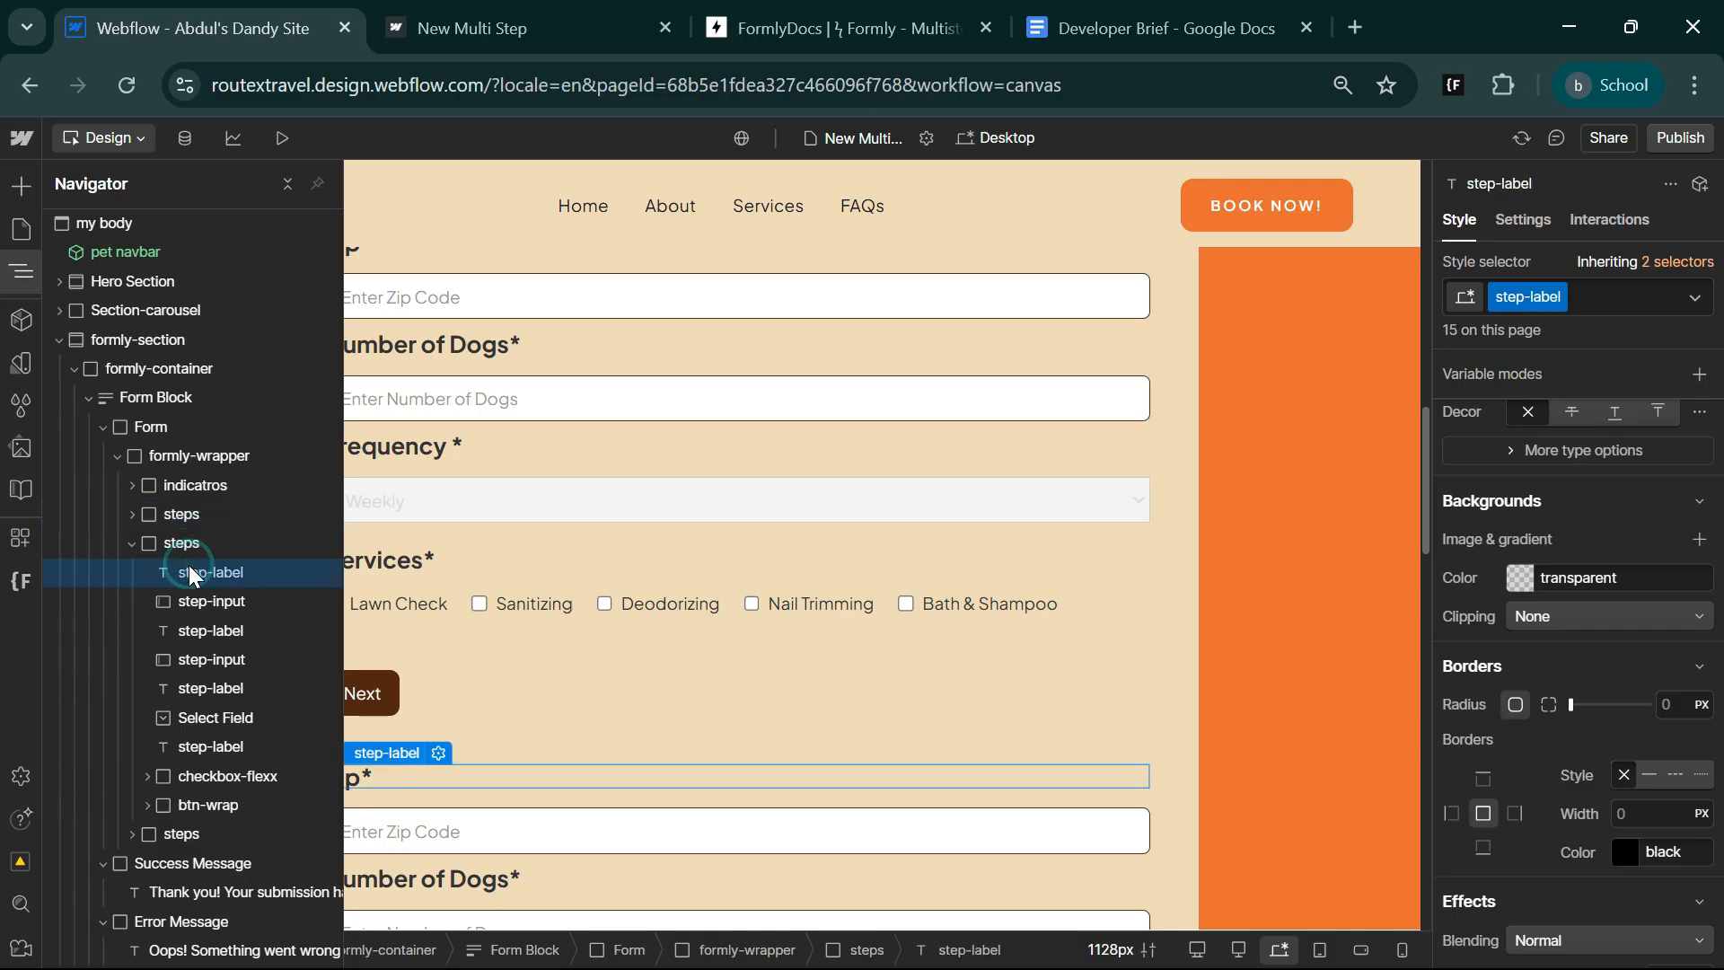
key("Delete")
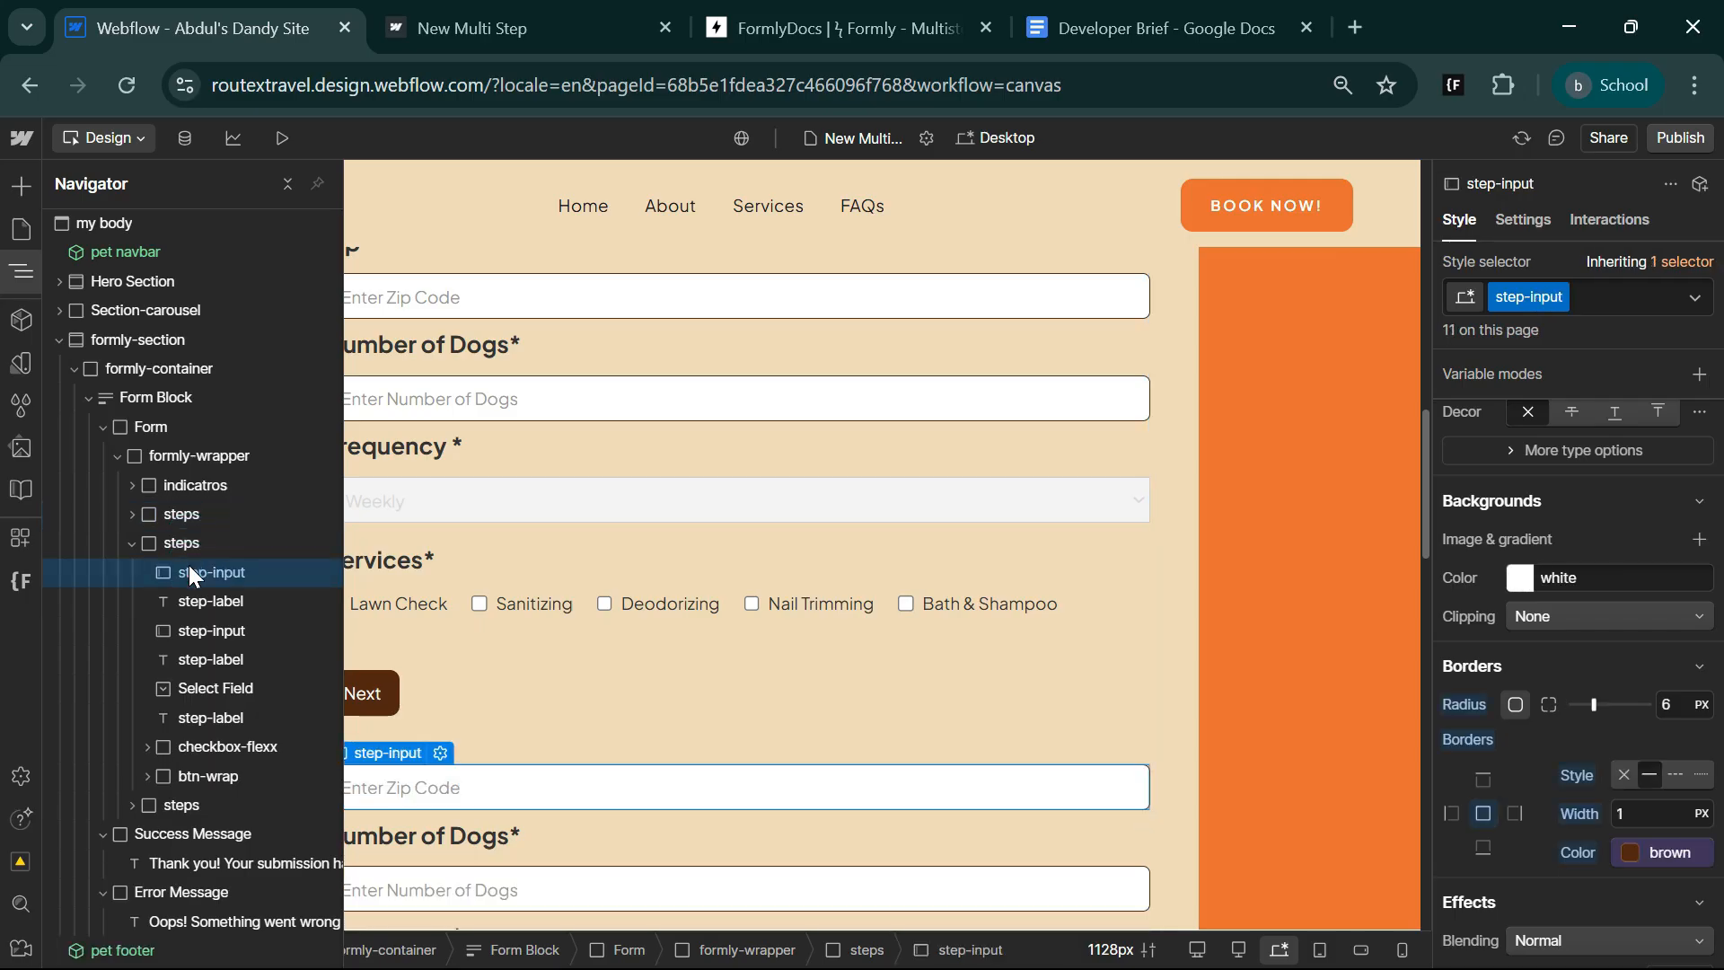
key("Delete")
key("Delete")
key("Delete")
key("Delete")
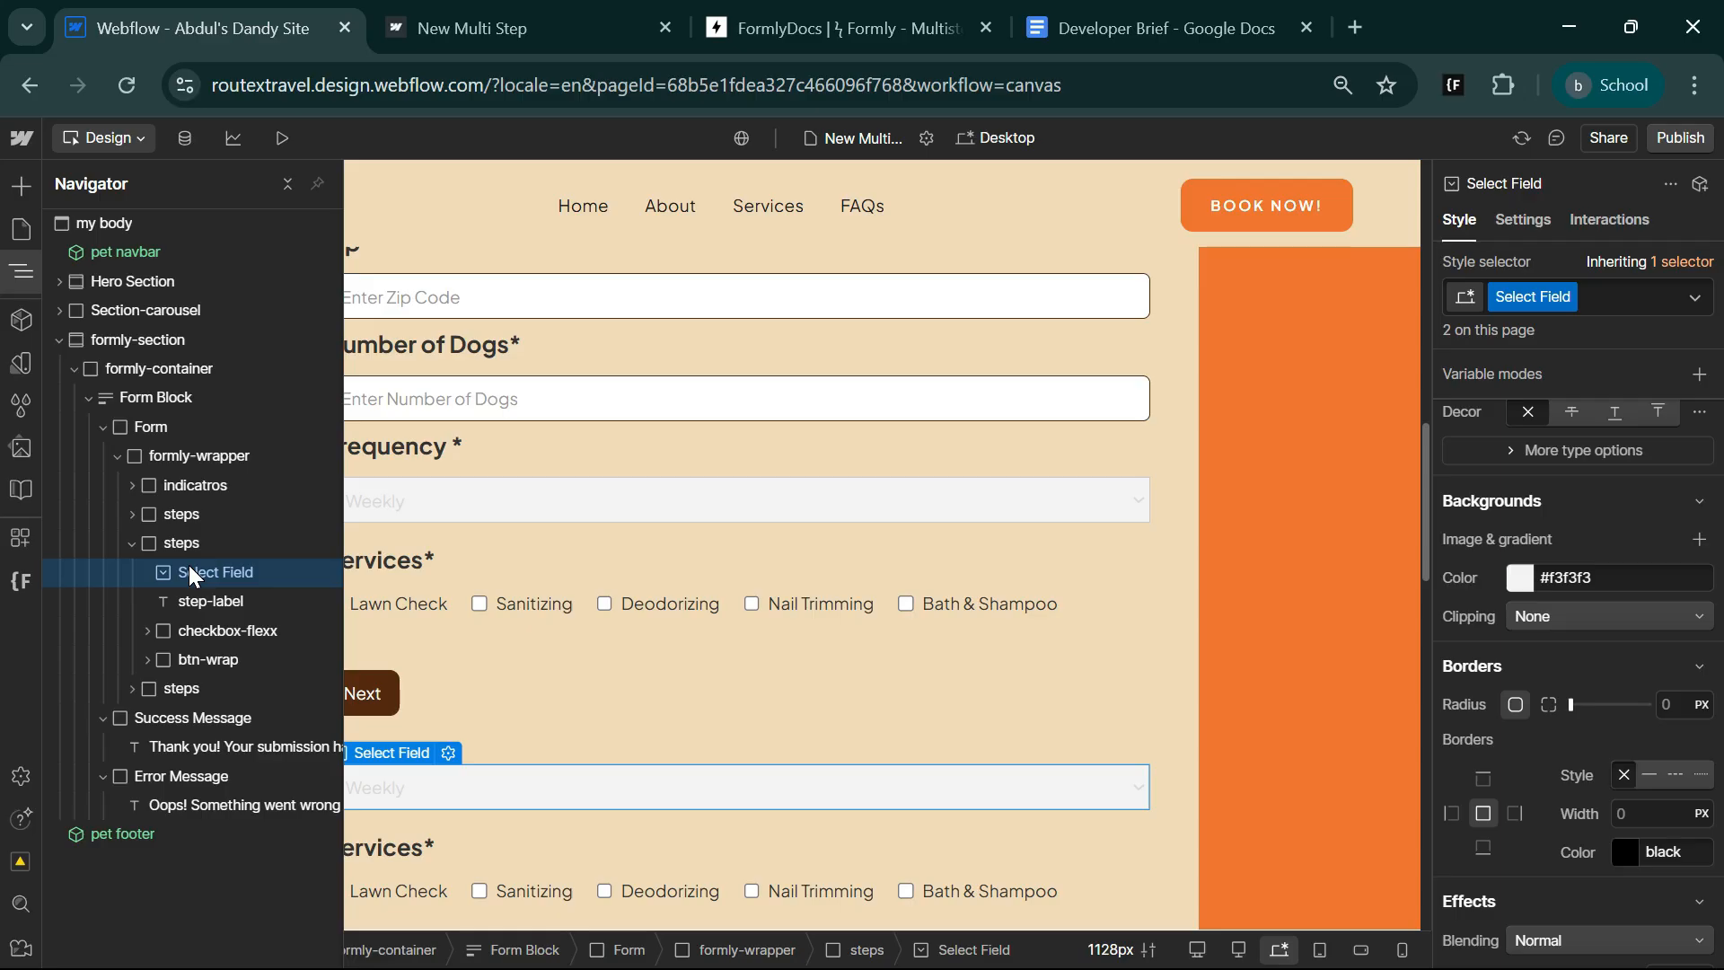
key("Delete")
key("Delete")
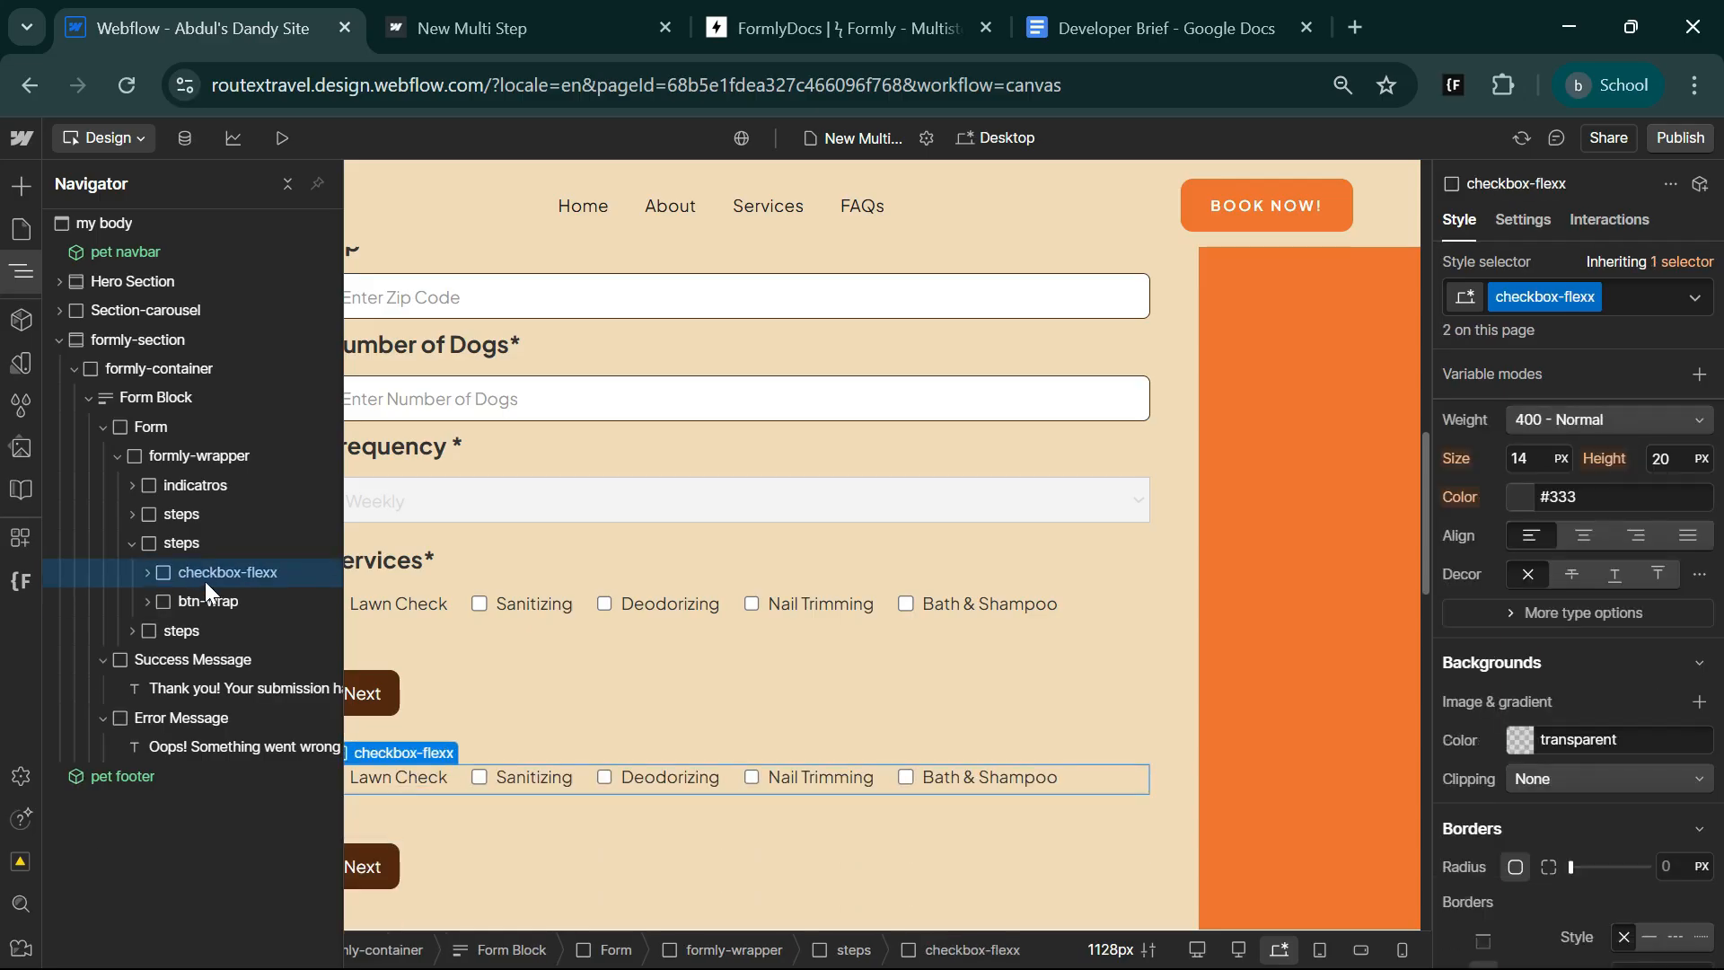
Duplicate the Next button inside the middle step's btn-wrap.
left_click(20, 272)
scroll(538, 629, "down", 3)
left_click(369, 656)
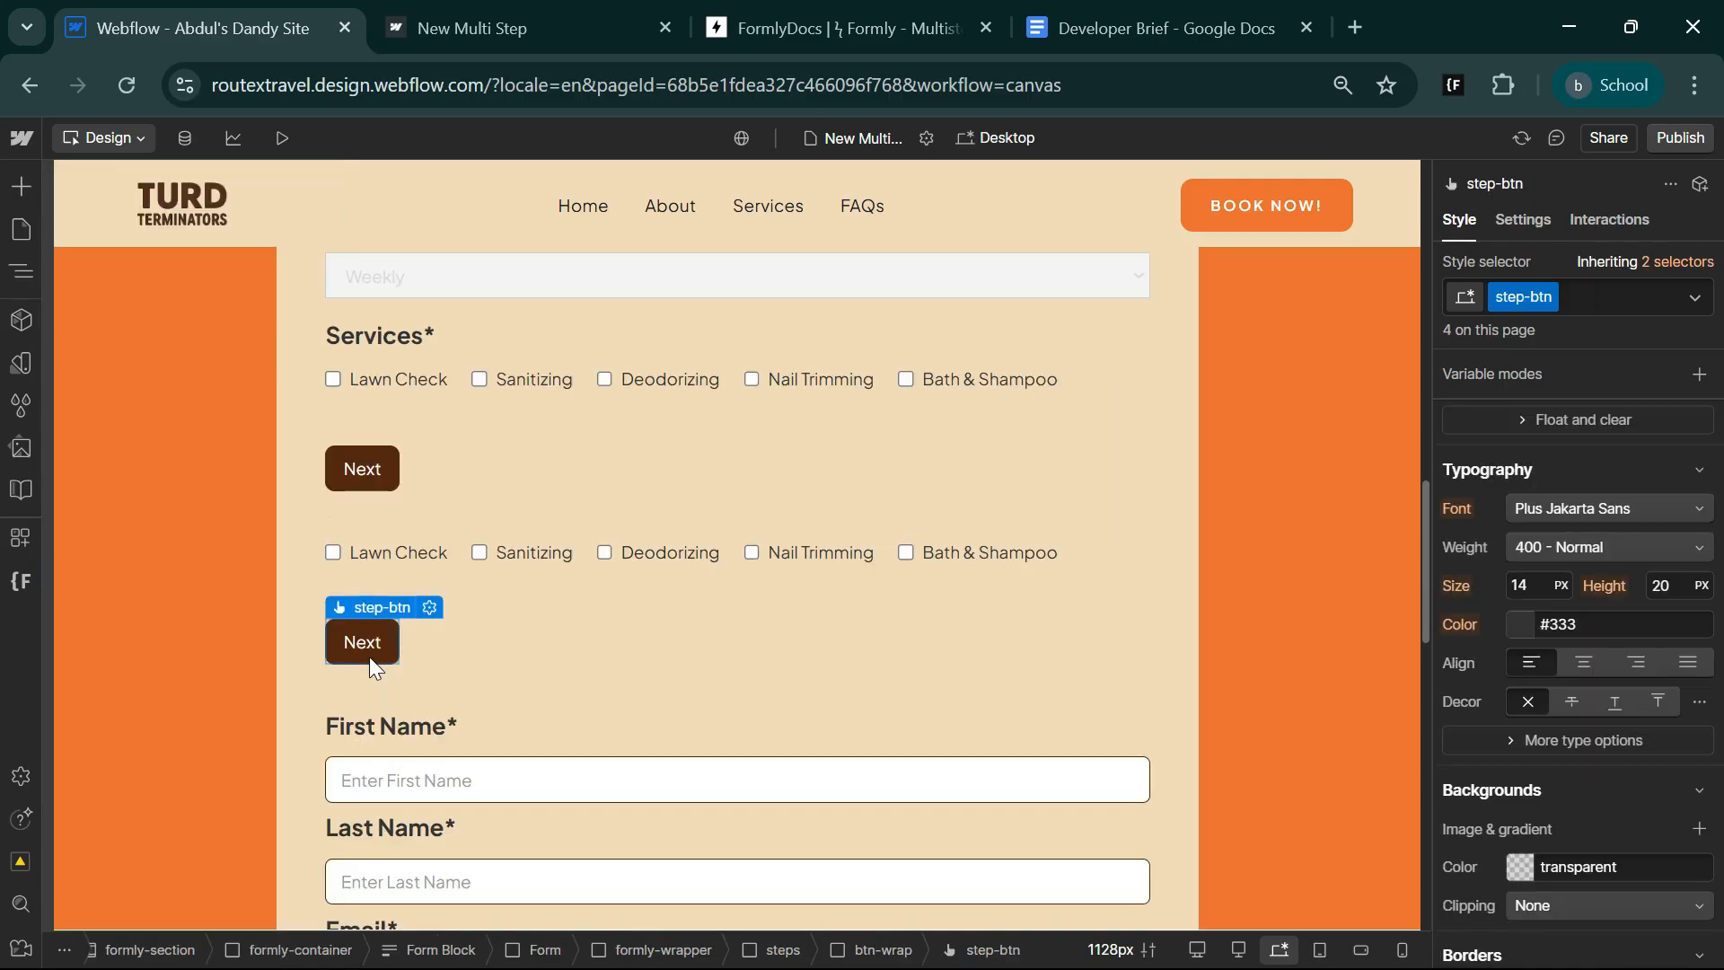
key("ctrl+d")
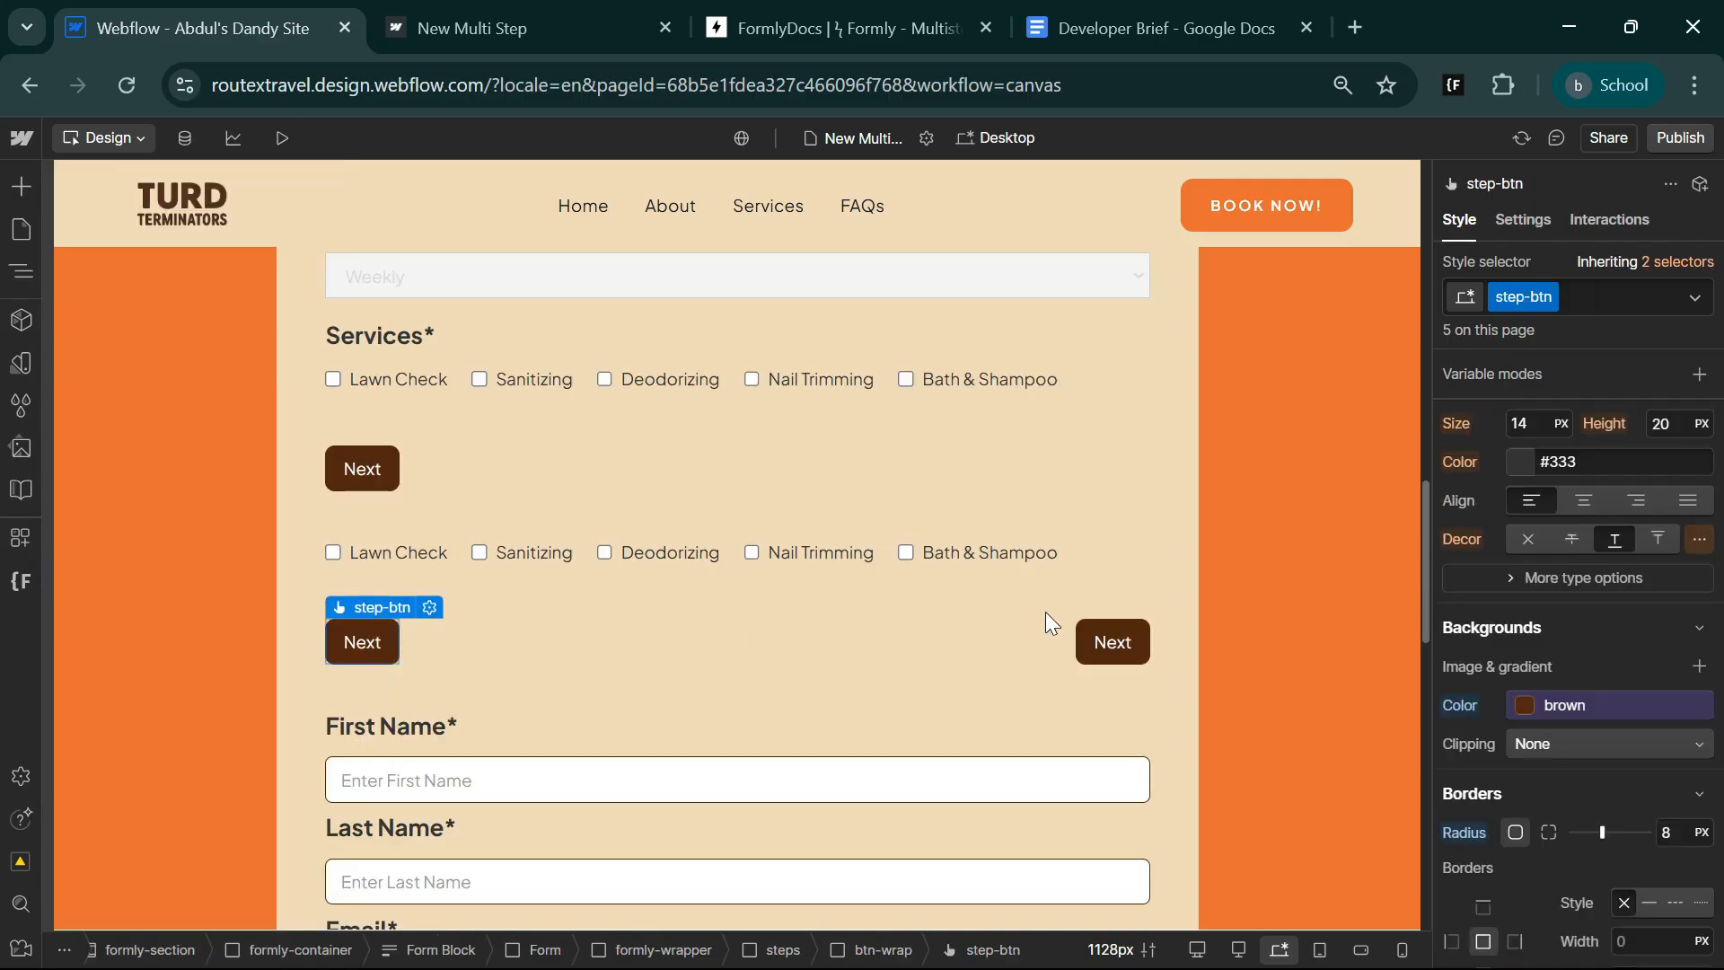
left_click(1105, 643)
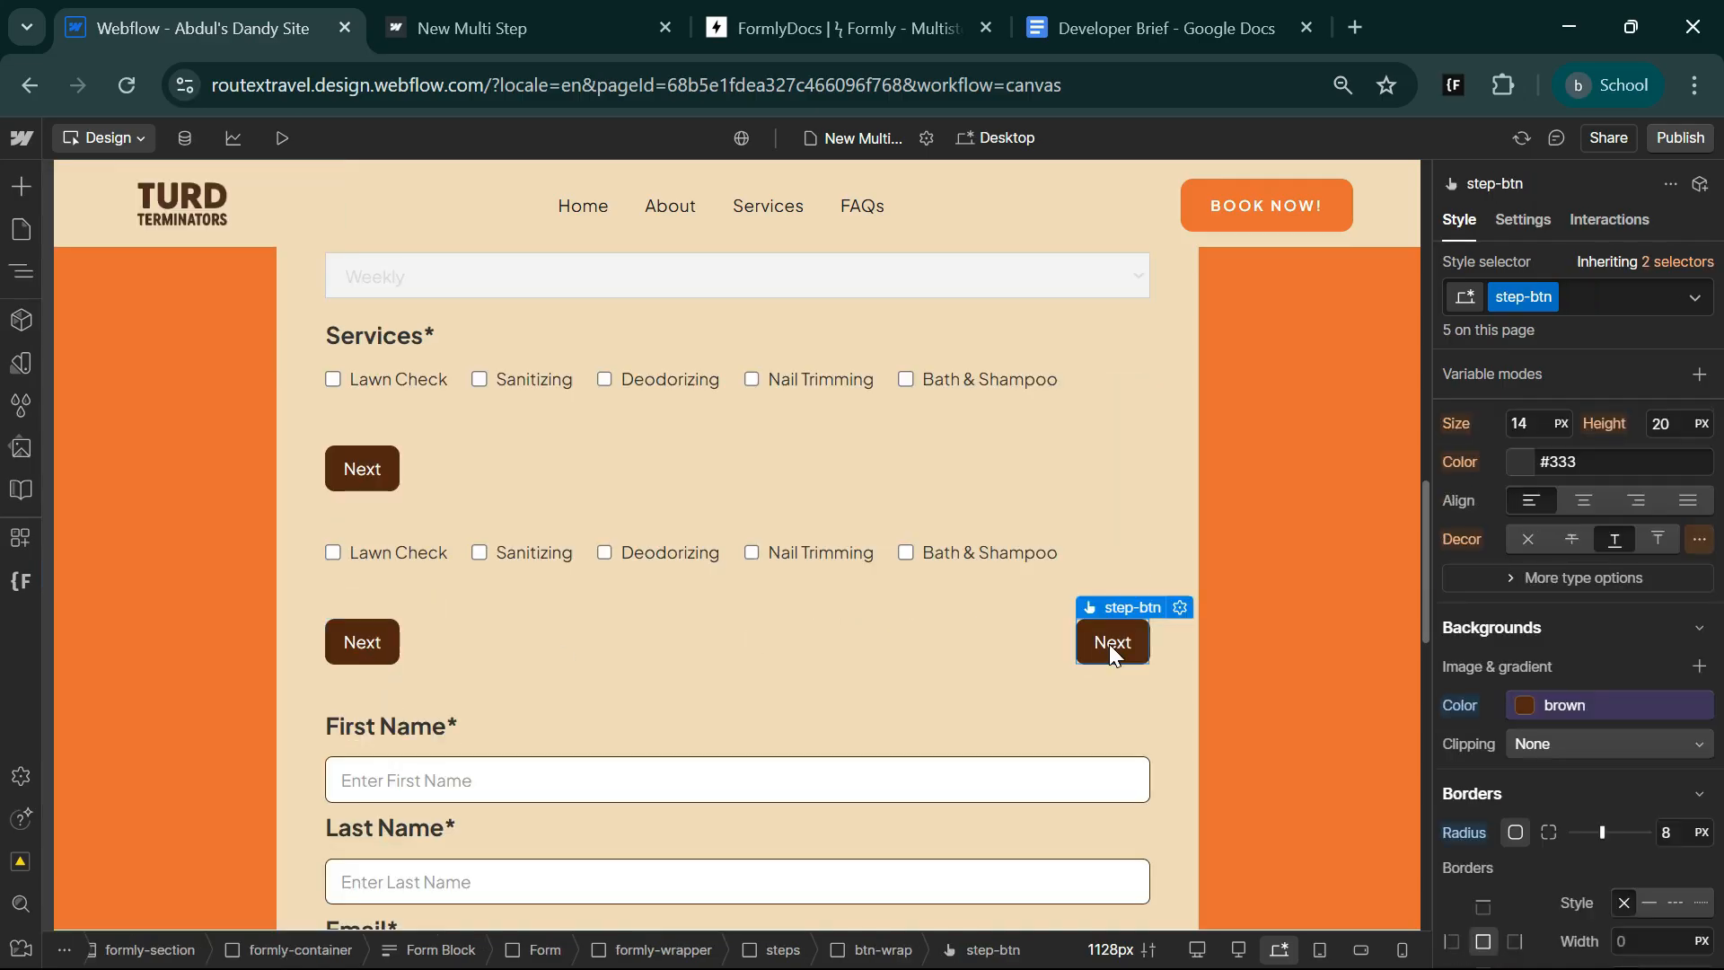
Set the data-form custom attribute of the middle step's first button to back-btn.
left_click(360, 643)
left_click(1526, 218)
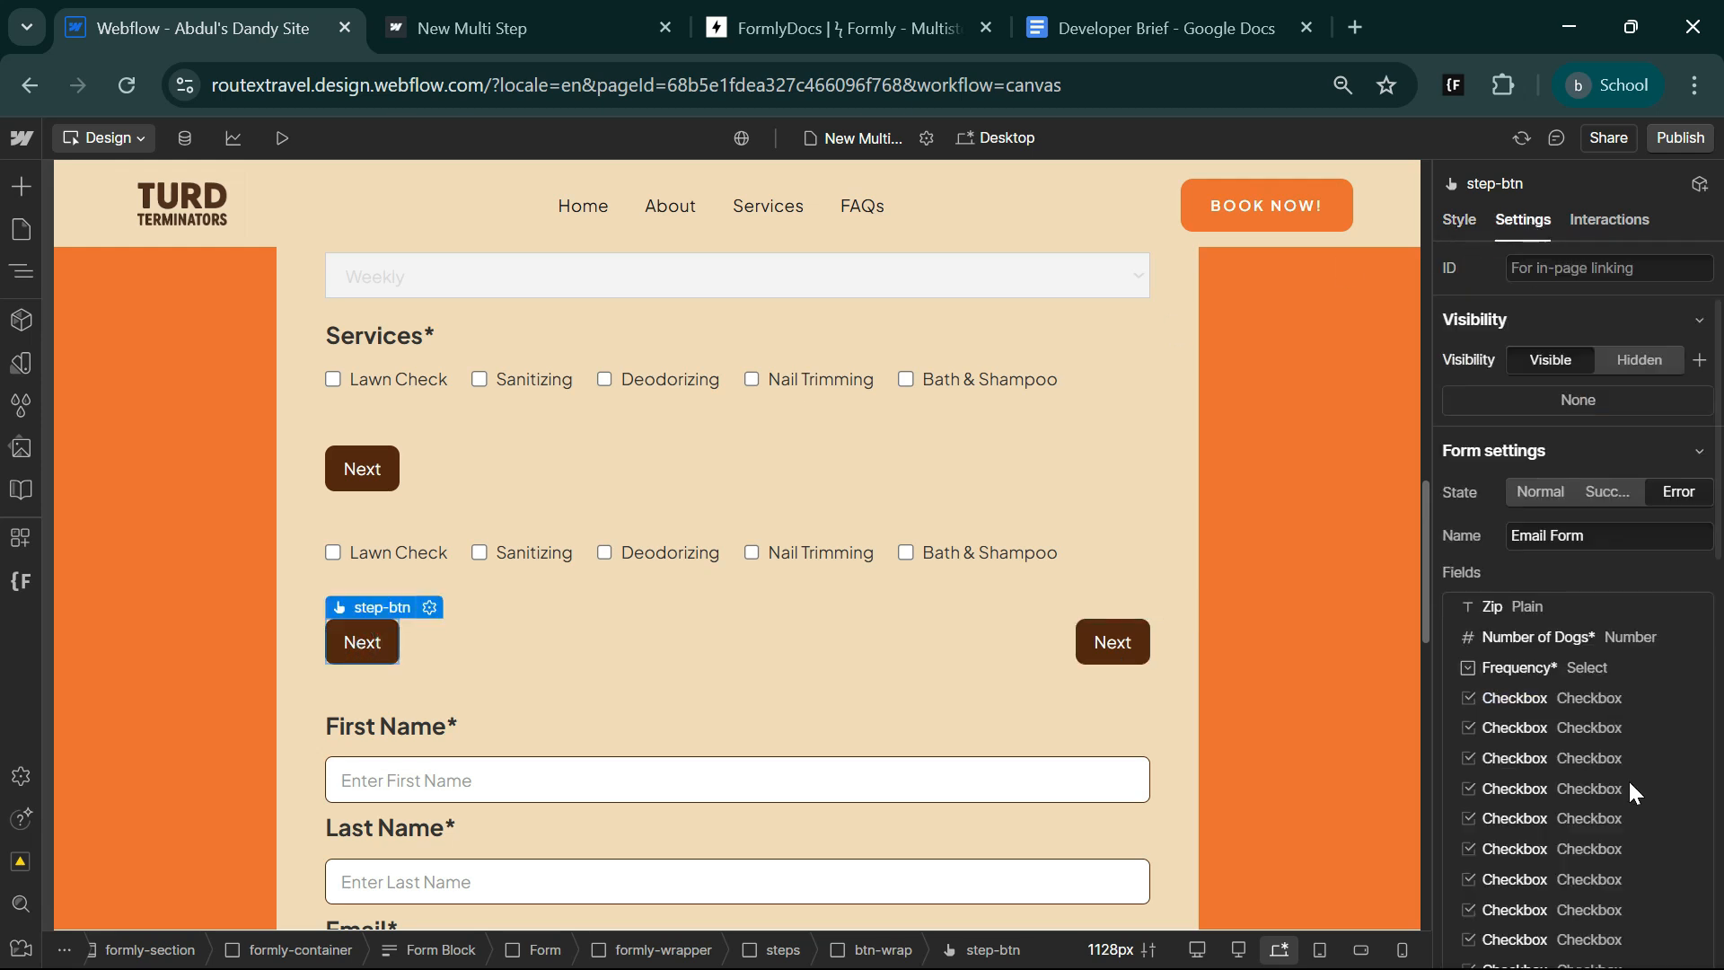
scroll(1620, 844, "down", 8)
left_click(1587, 749)
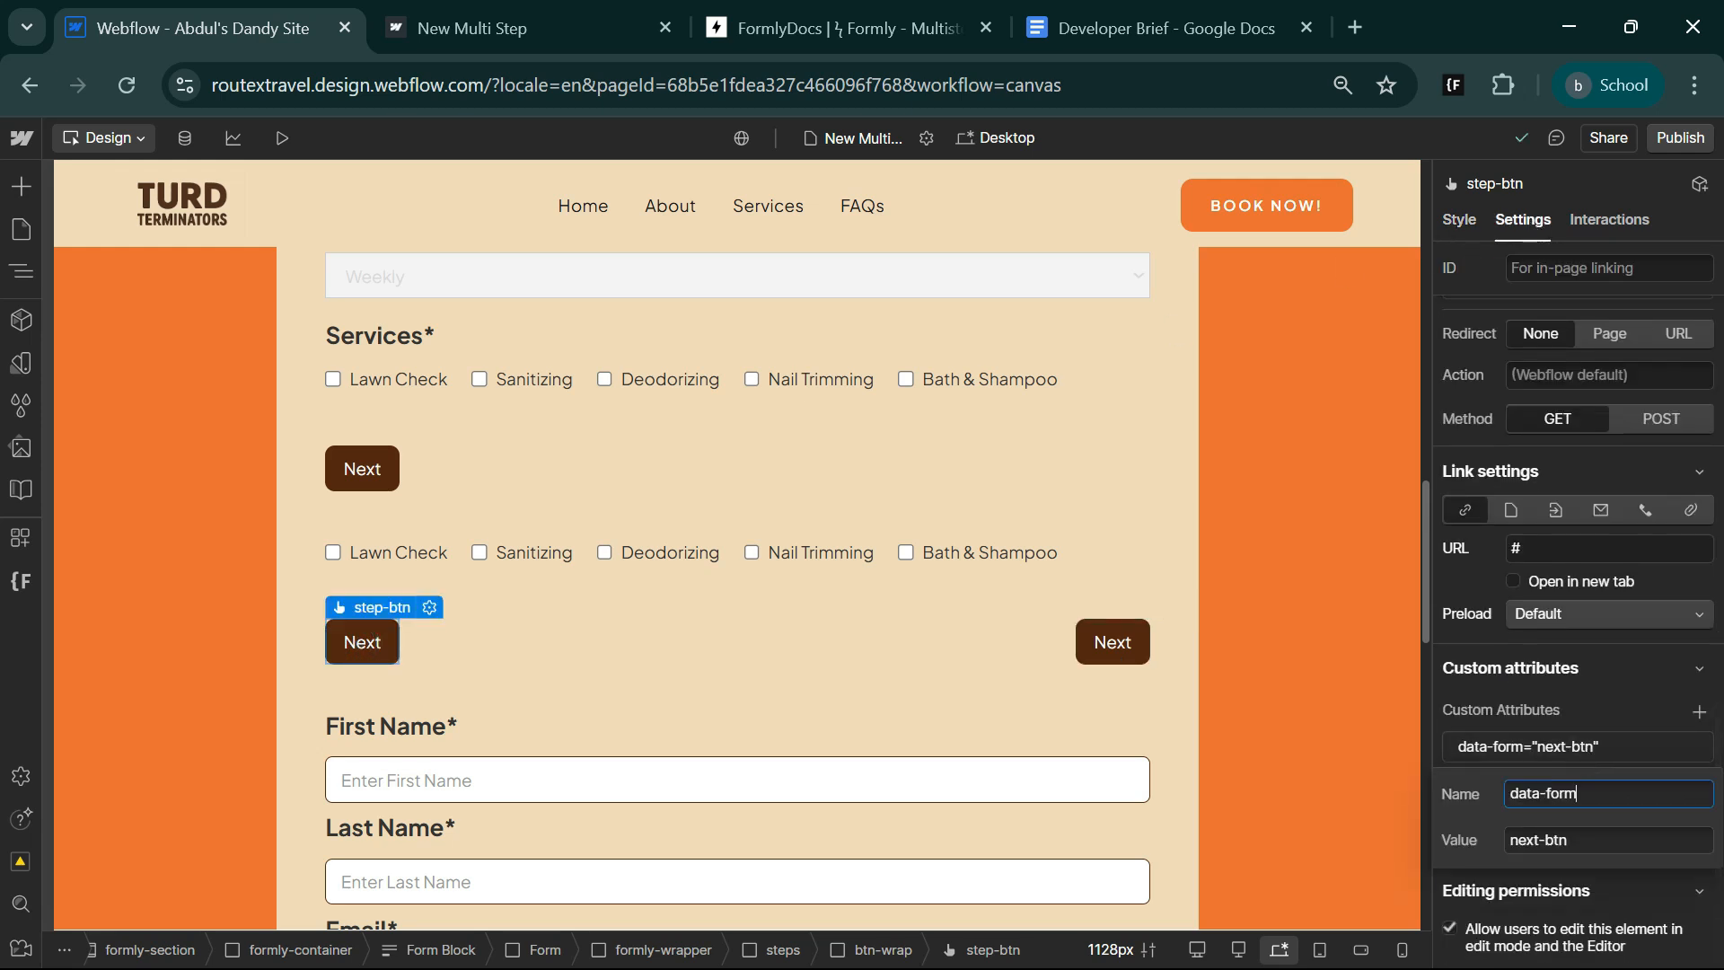
double_click(1529, 841)
type("b")
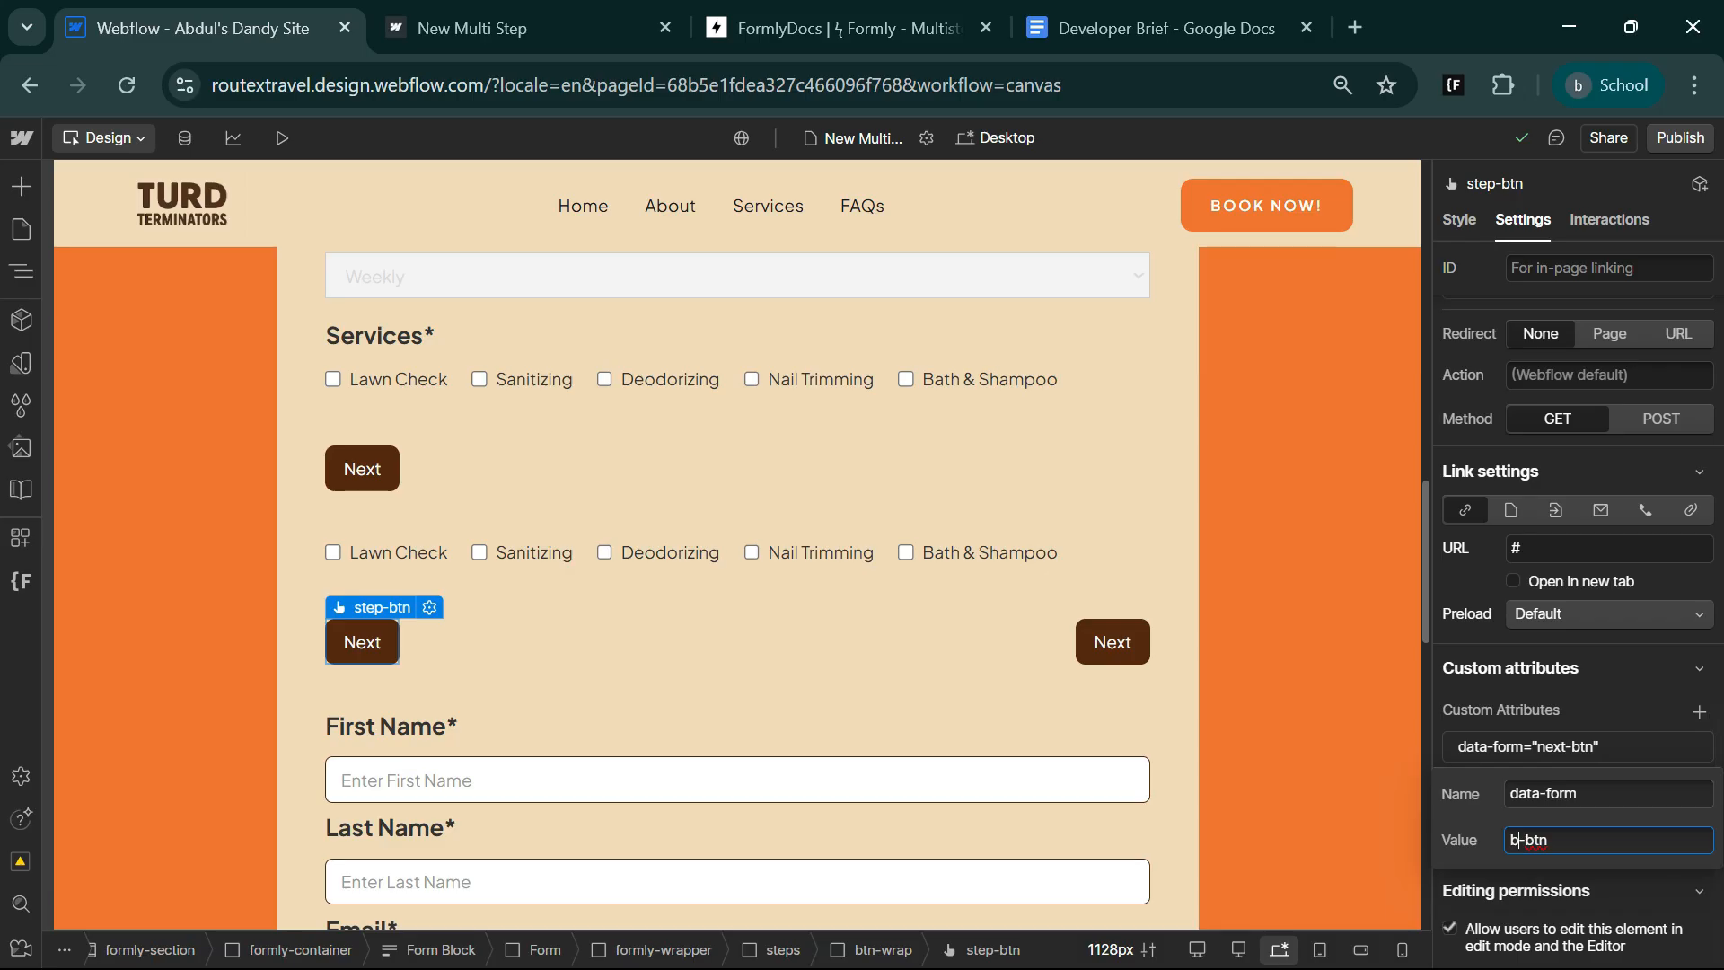
type("ack")
Change the text of the middle step's first button to "Back".
left_click(368, 647)
double_click(368, 643)
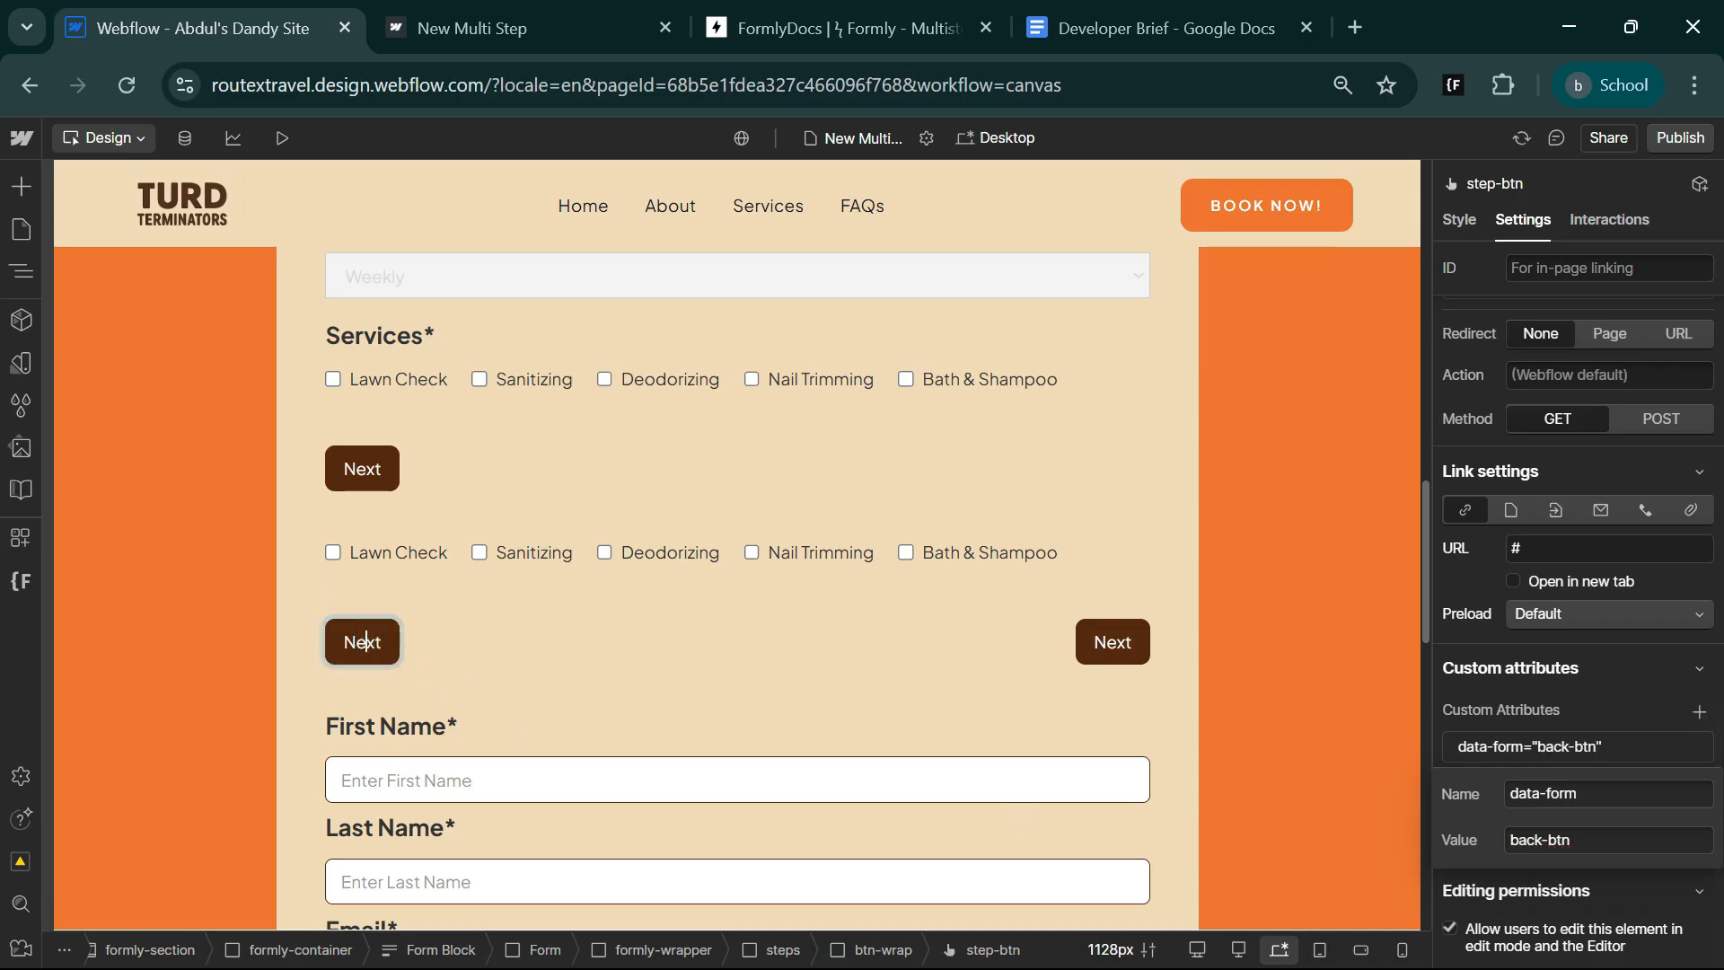
type("Back")
left_click(591, 634)
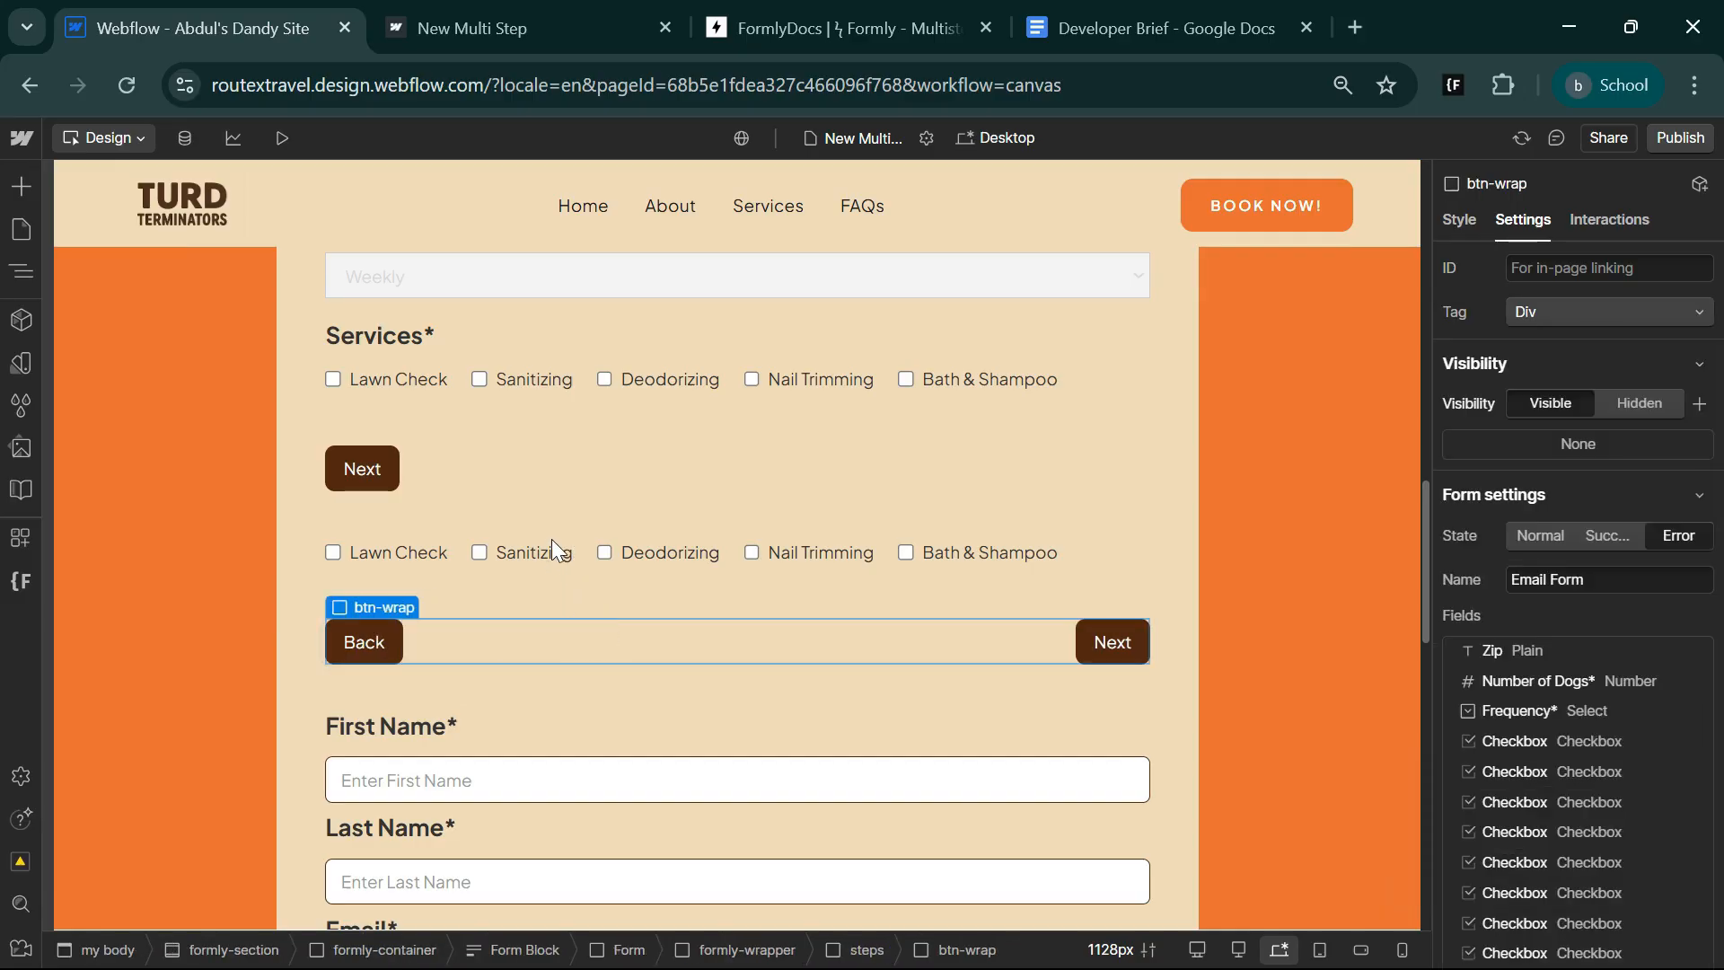
Delete all the Checkbox Fields from the middle step's checkbox-flexx container.
left_click(430, 549)
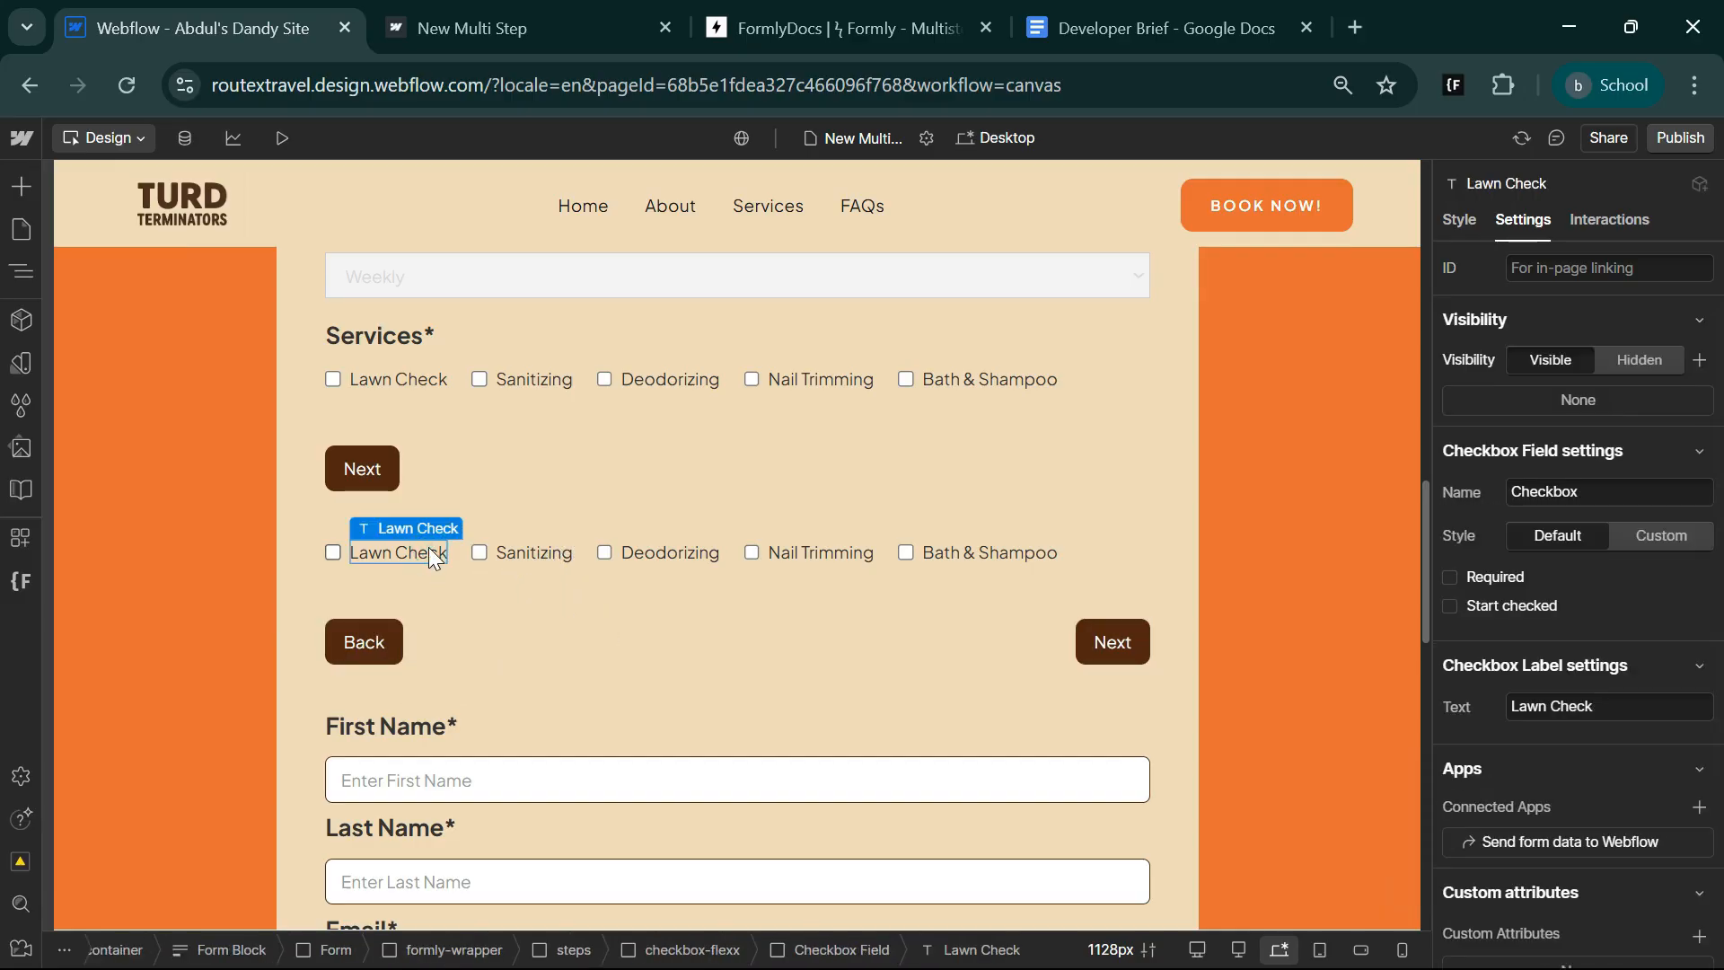
left_click(18, 265)
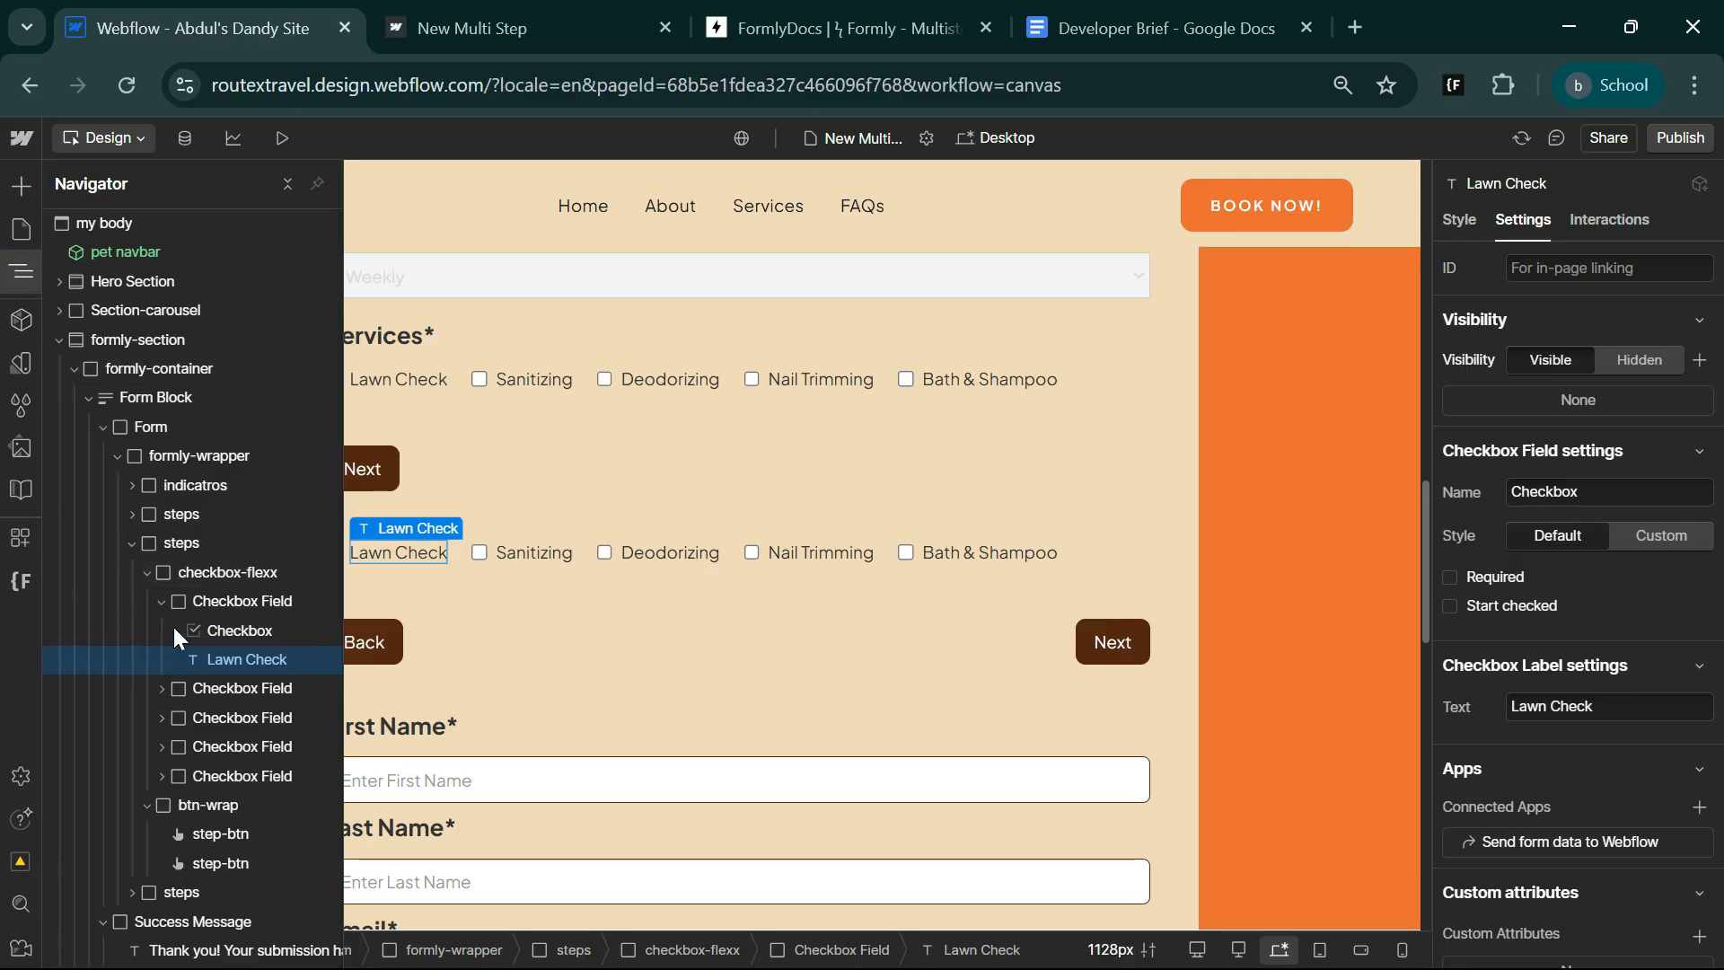
left_click(160, 602)
left_click(239, 601)
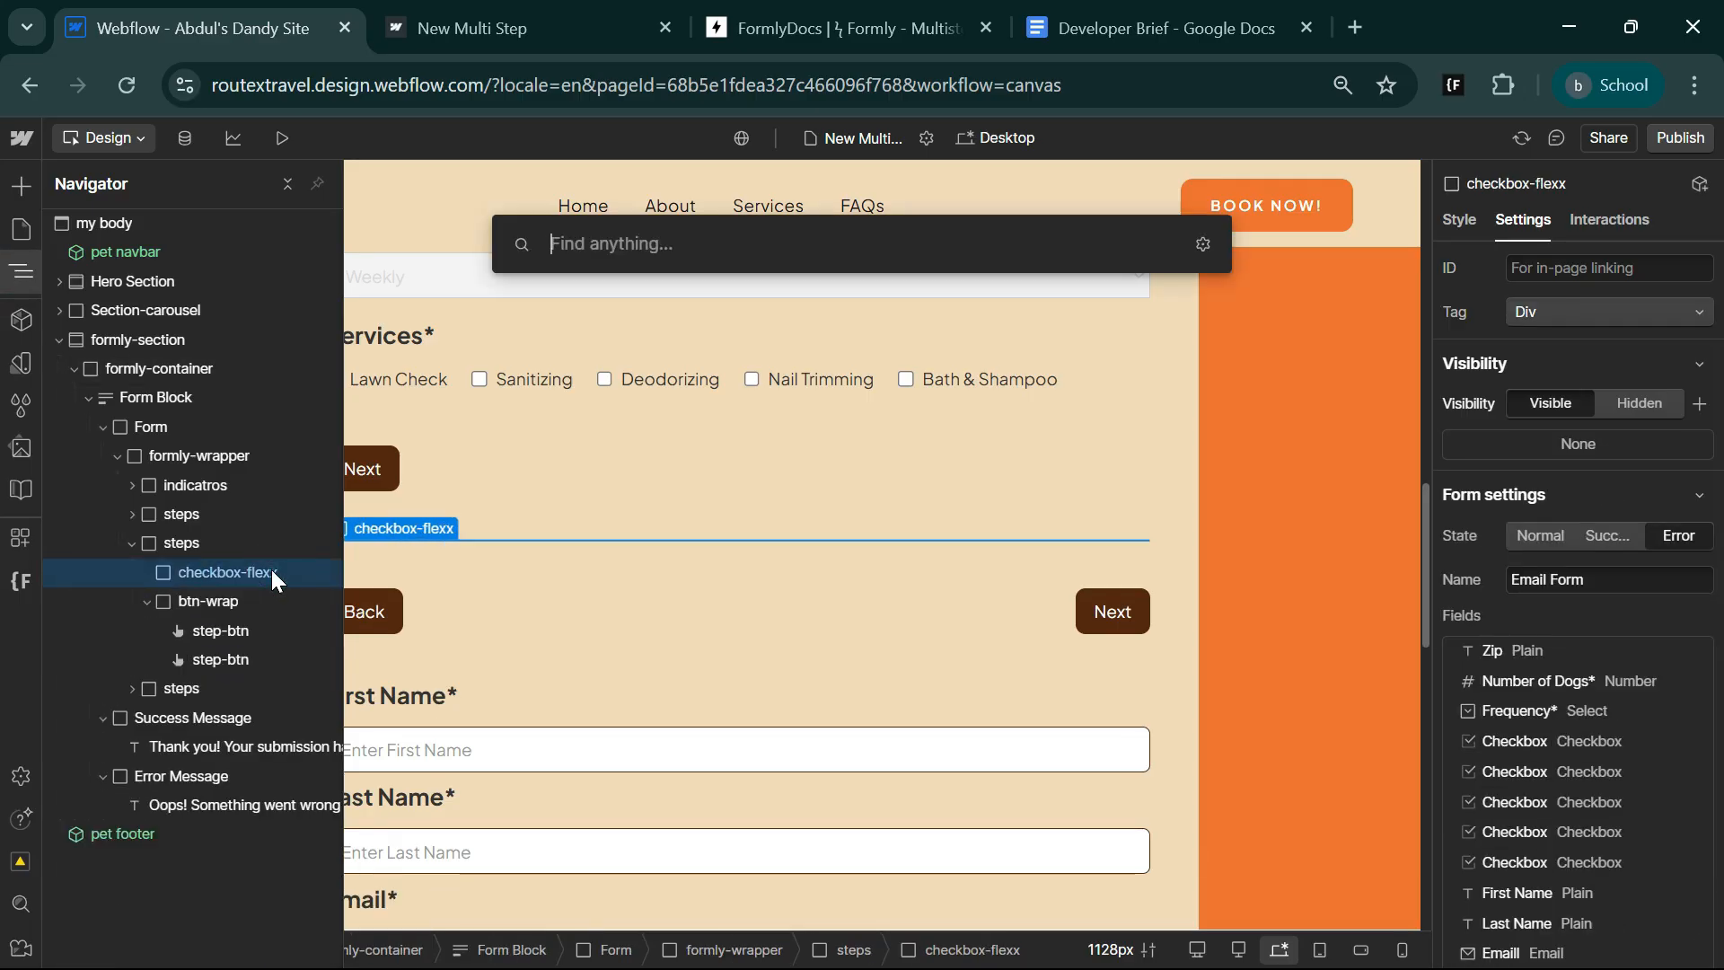
Find the Radio Button element and insert it into the empty checkbox-flexx container of the middle step.
type("c")
key("BackSpace")
type("ra")
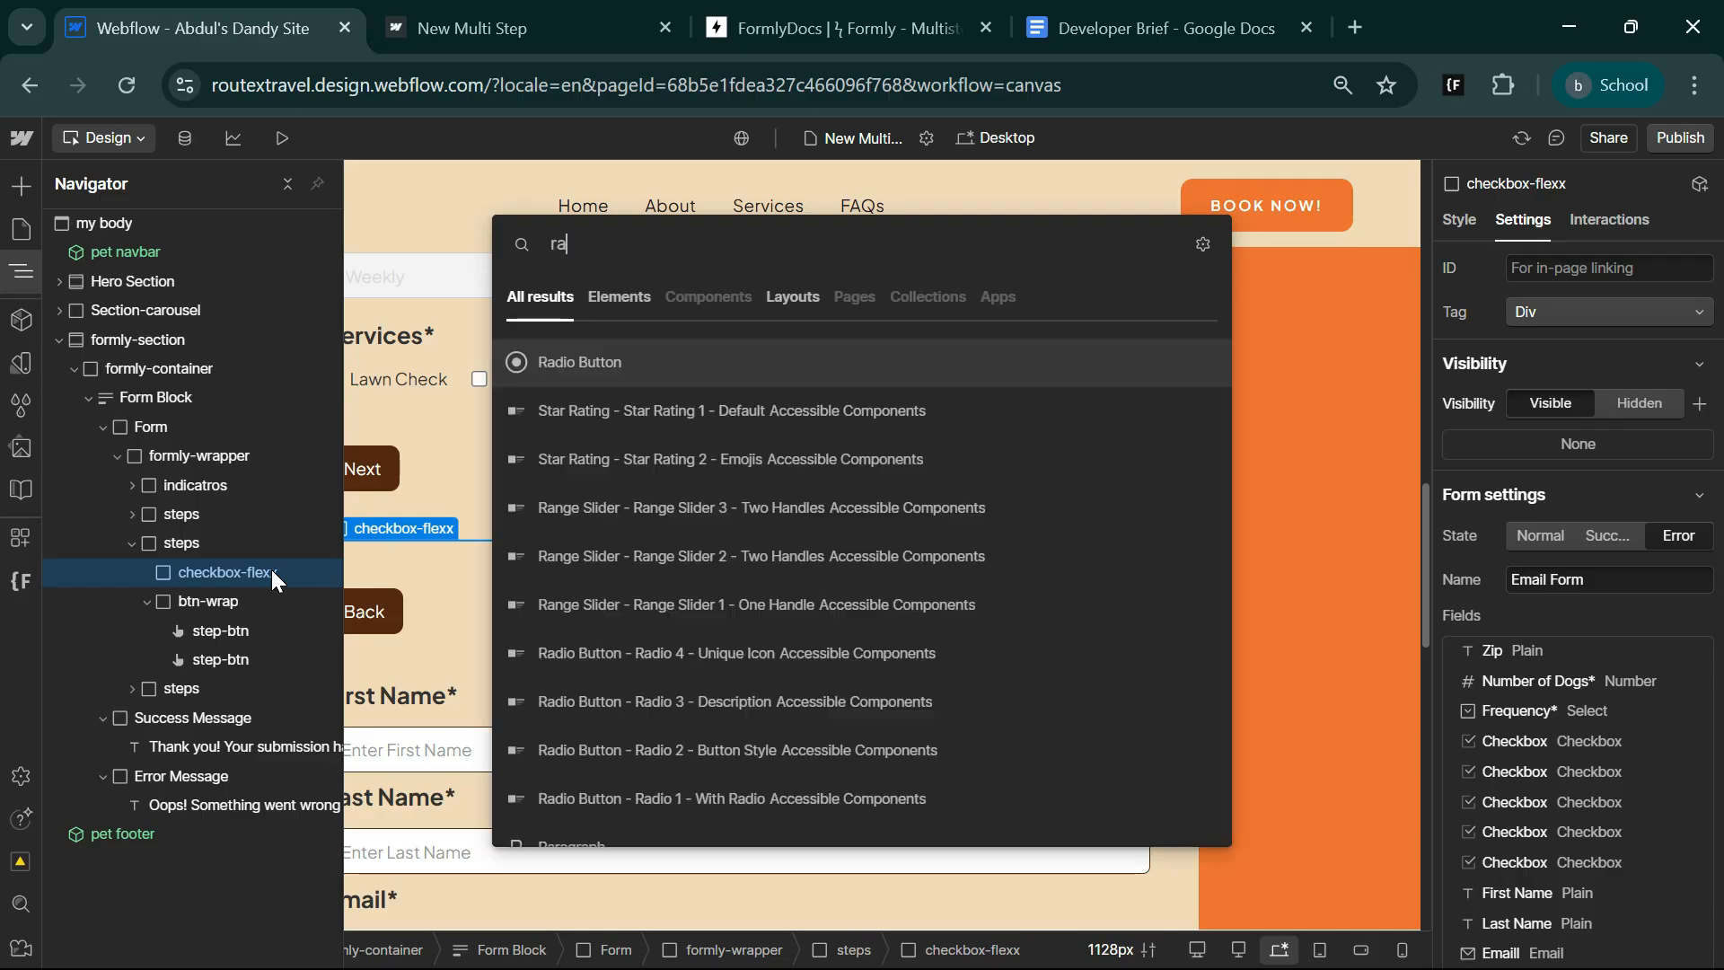
key("Return")
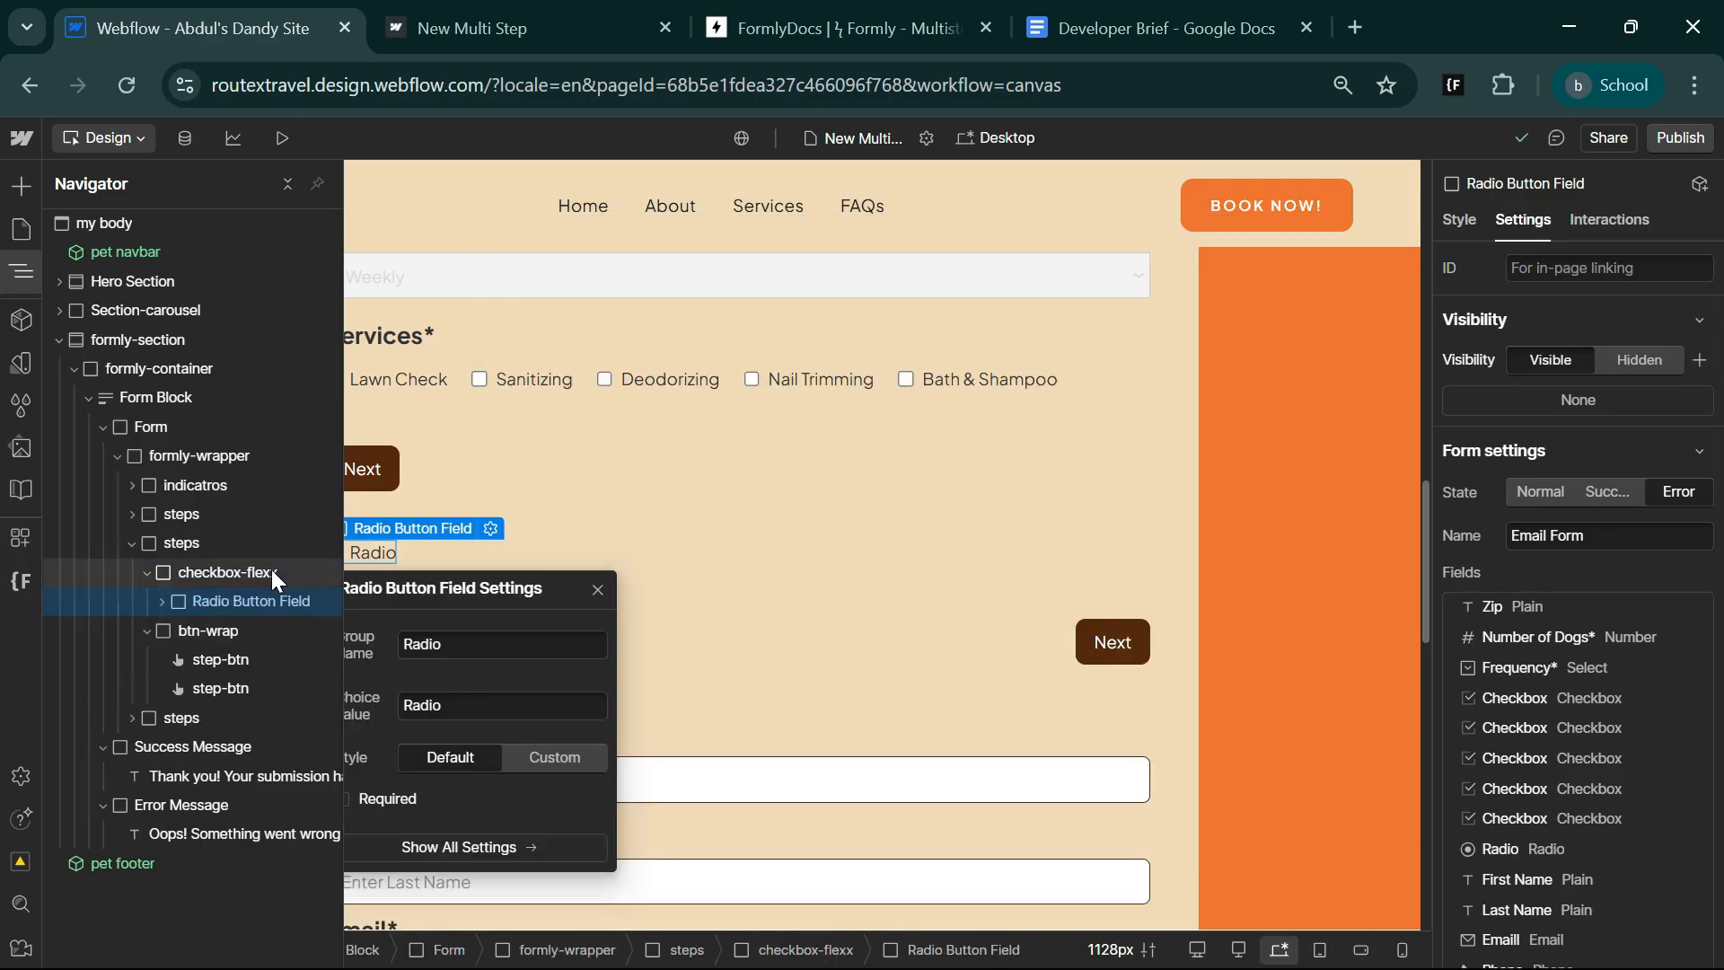
Duplicate the Radio Button Field in the middle step's checkbox-flexx container four times.
left_click(258, 596)
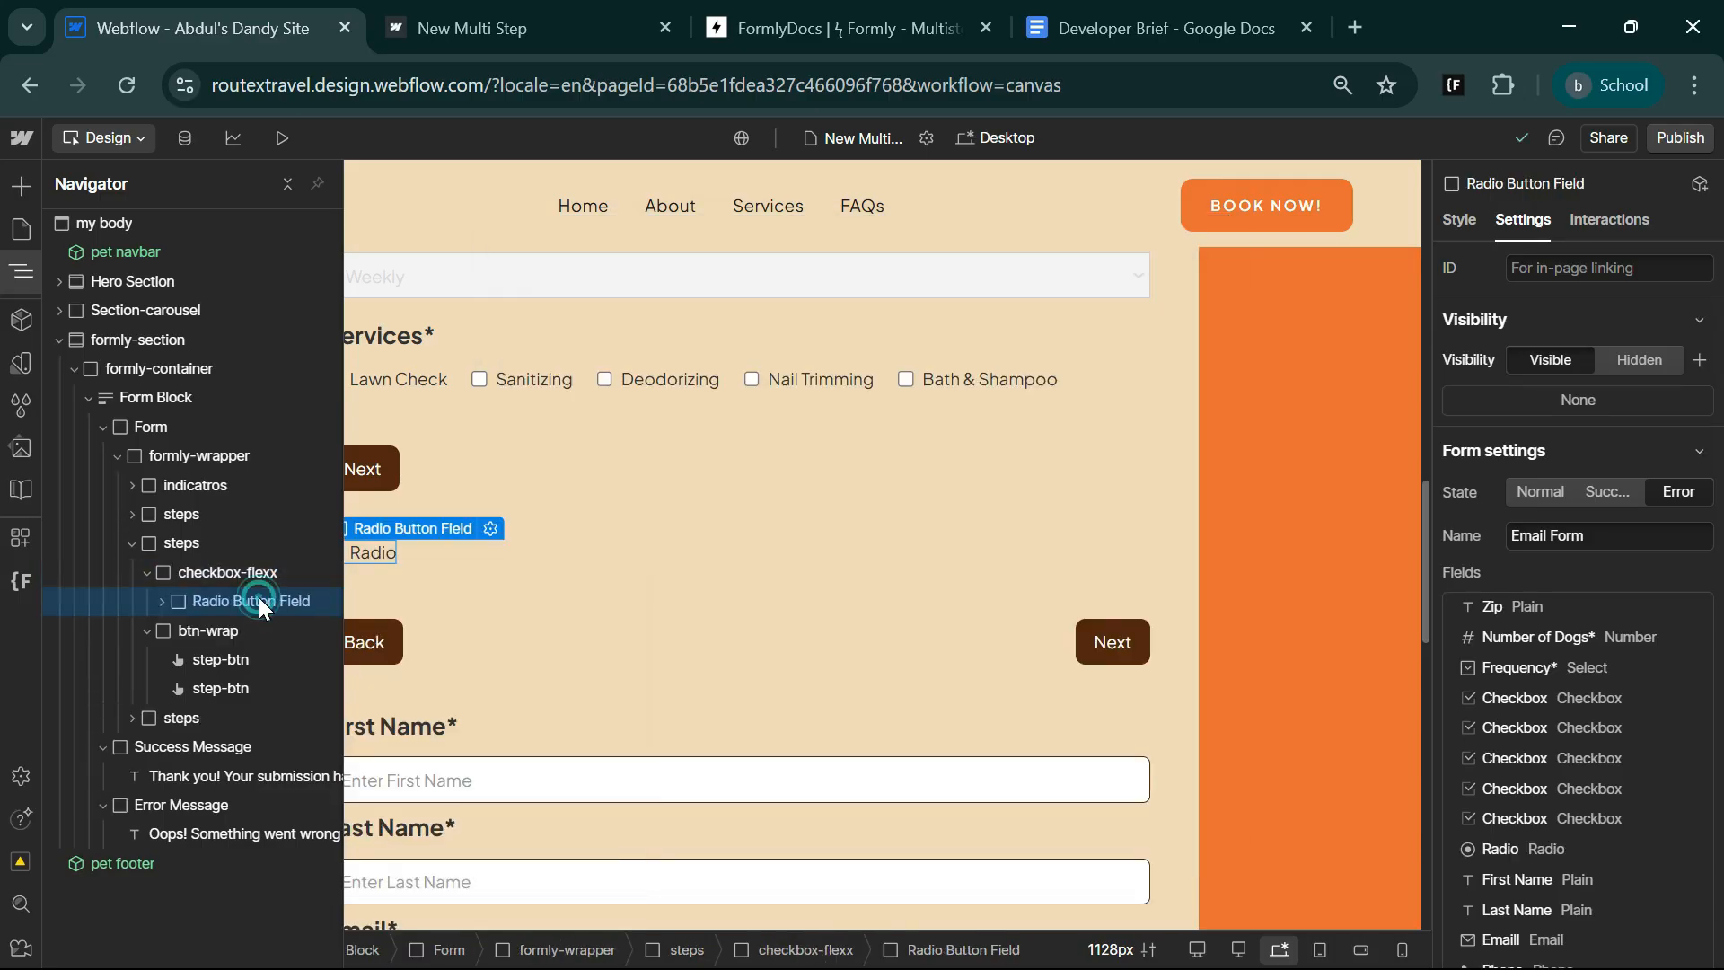
key("ctrl+d")
key("ctrl+d")
key("ctrl+d")
key("ctrl+d")
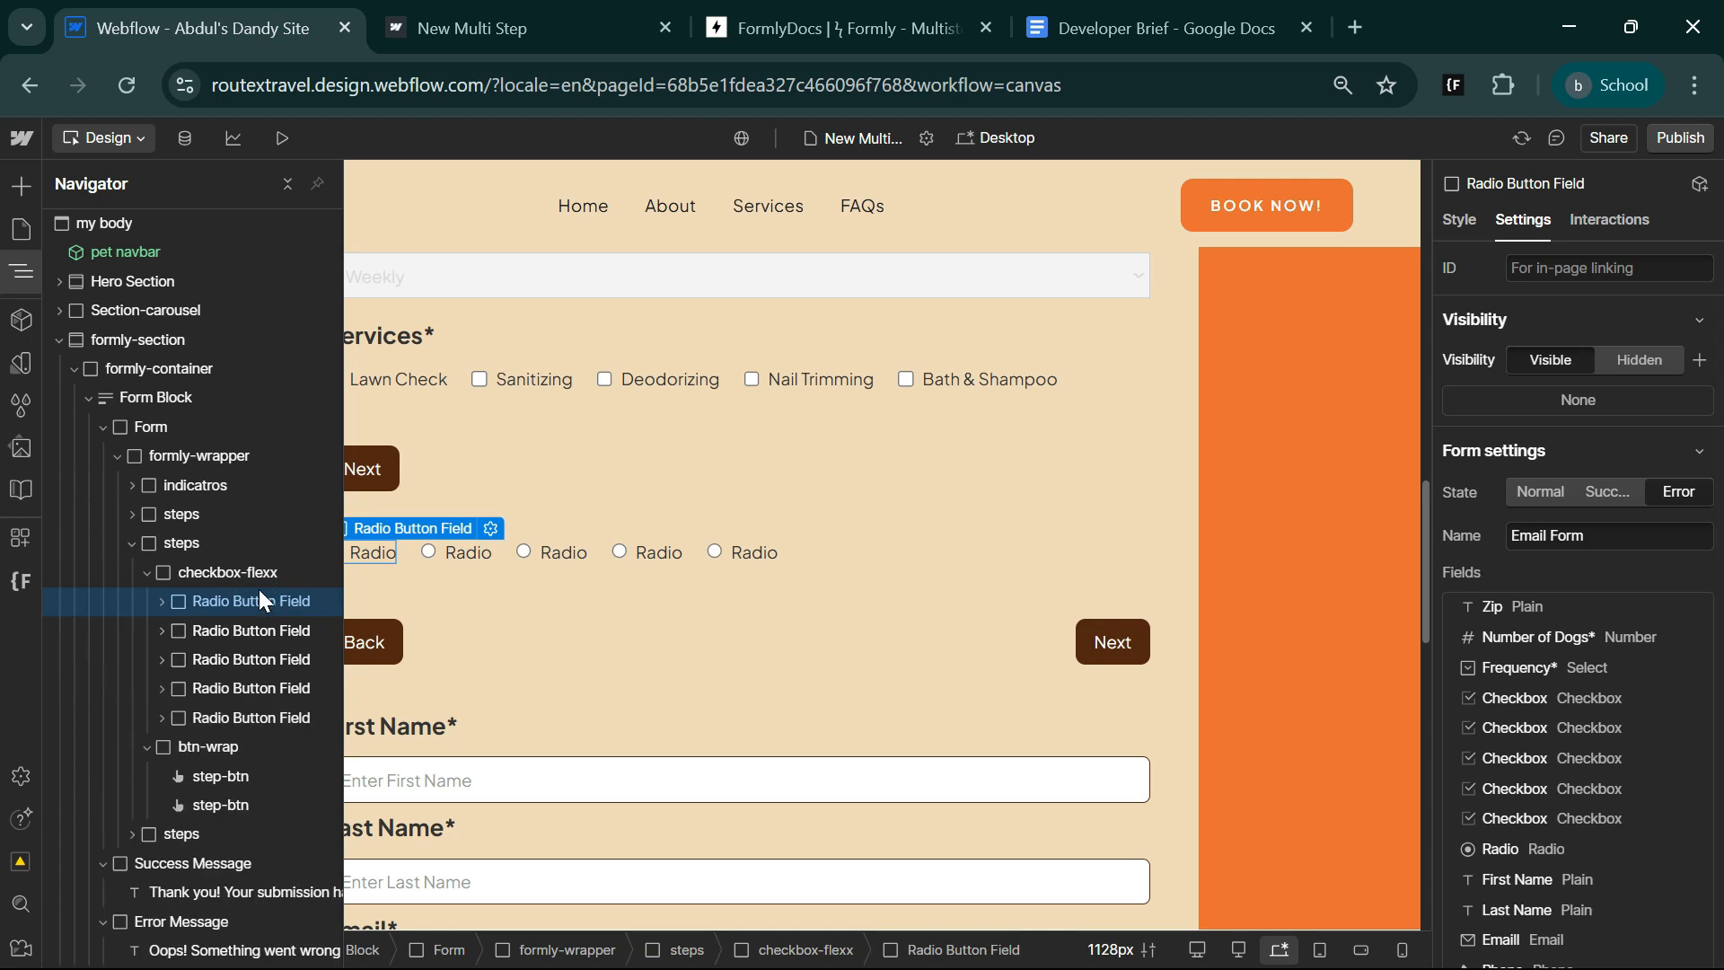
Set the first radio button's group name to yard_size, copying the name from the Developer Brief document.
left_click(21, 275)
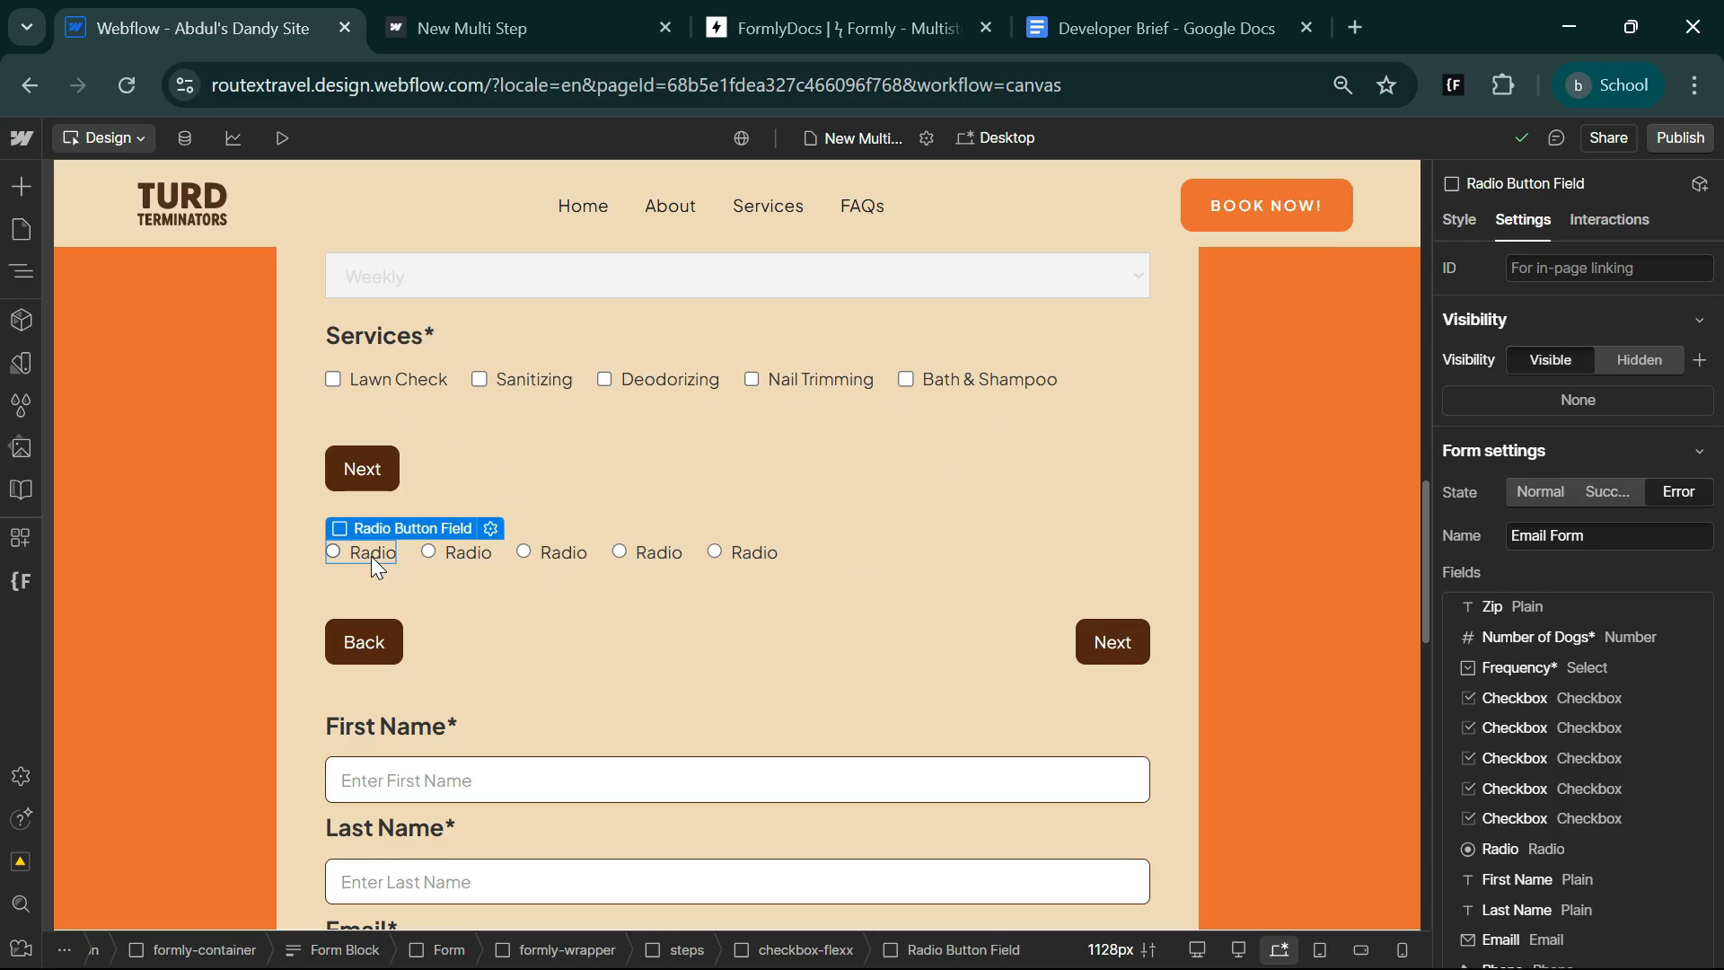
scroll(1615, 783, "down", 8)
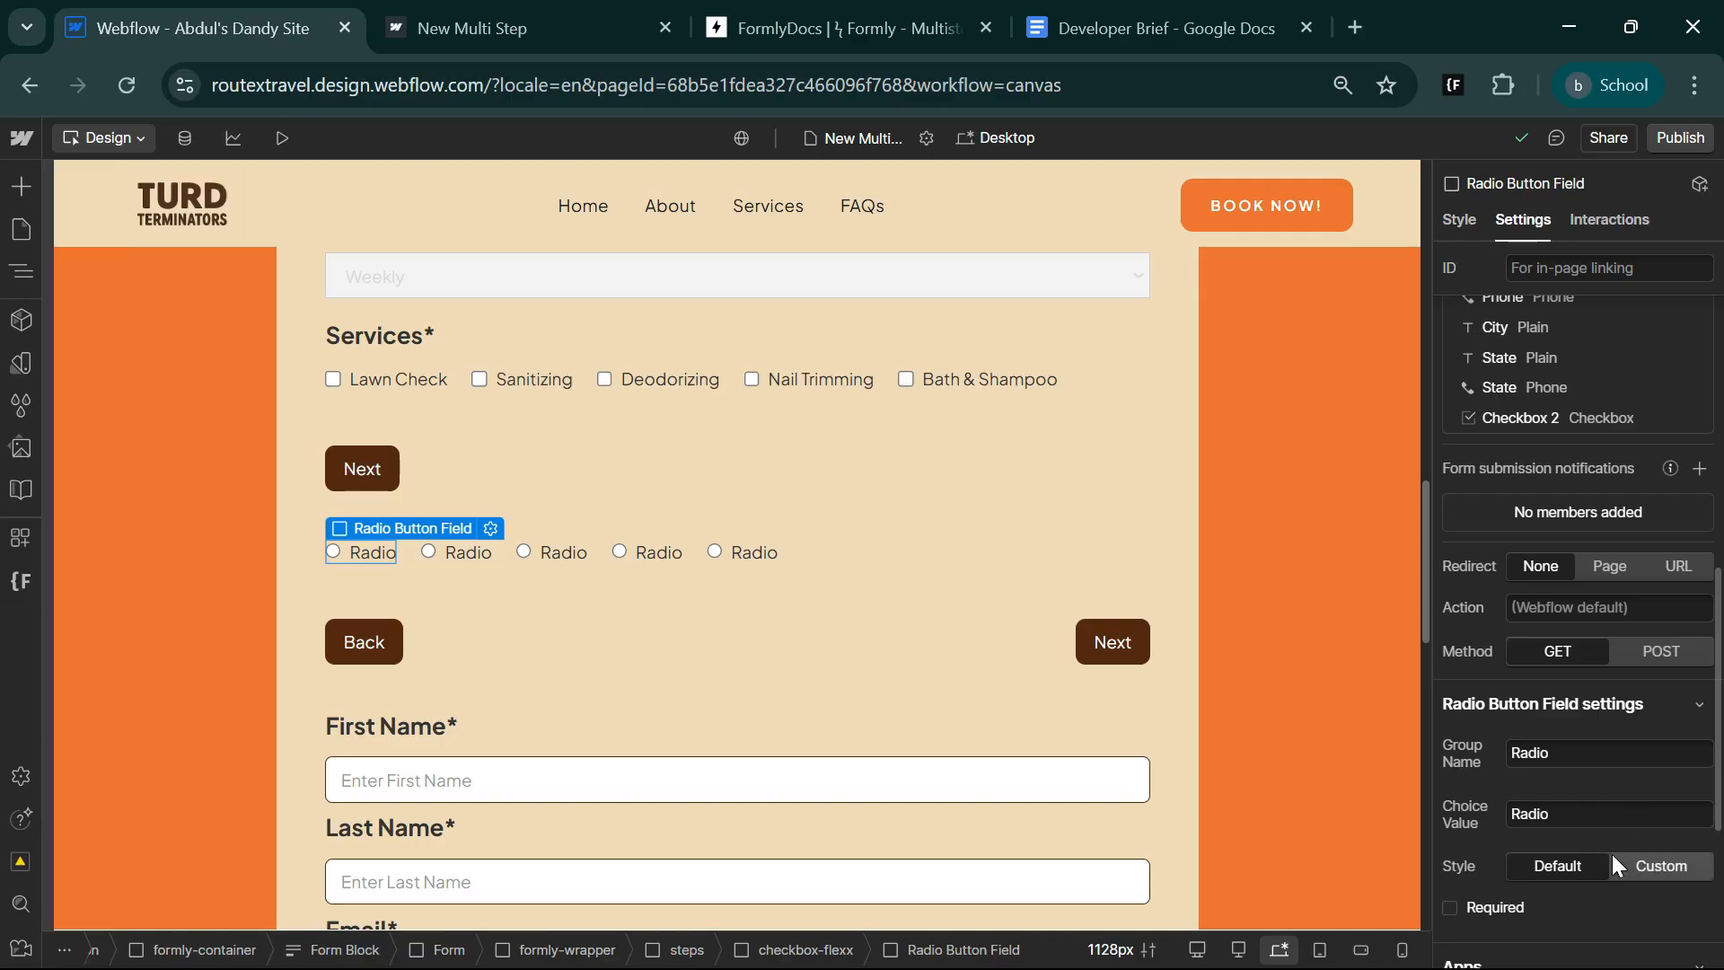
left_click(1572, 756)
key("ctrl+a")
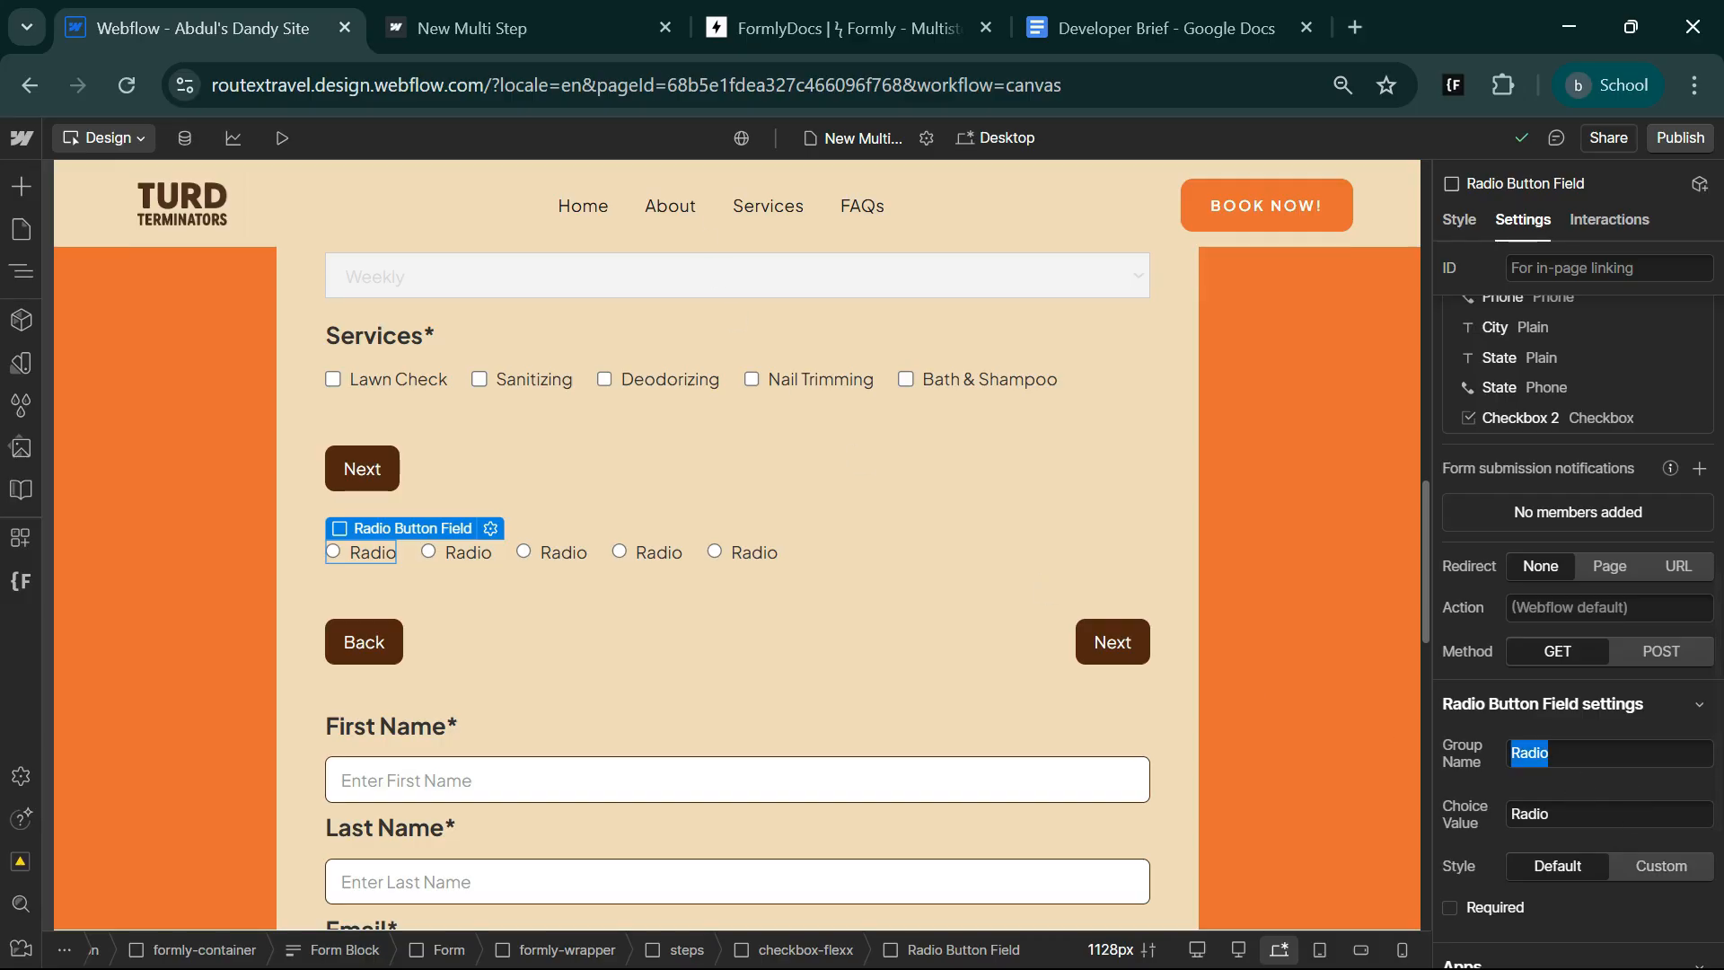
left_click(1158, 27)
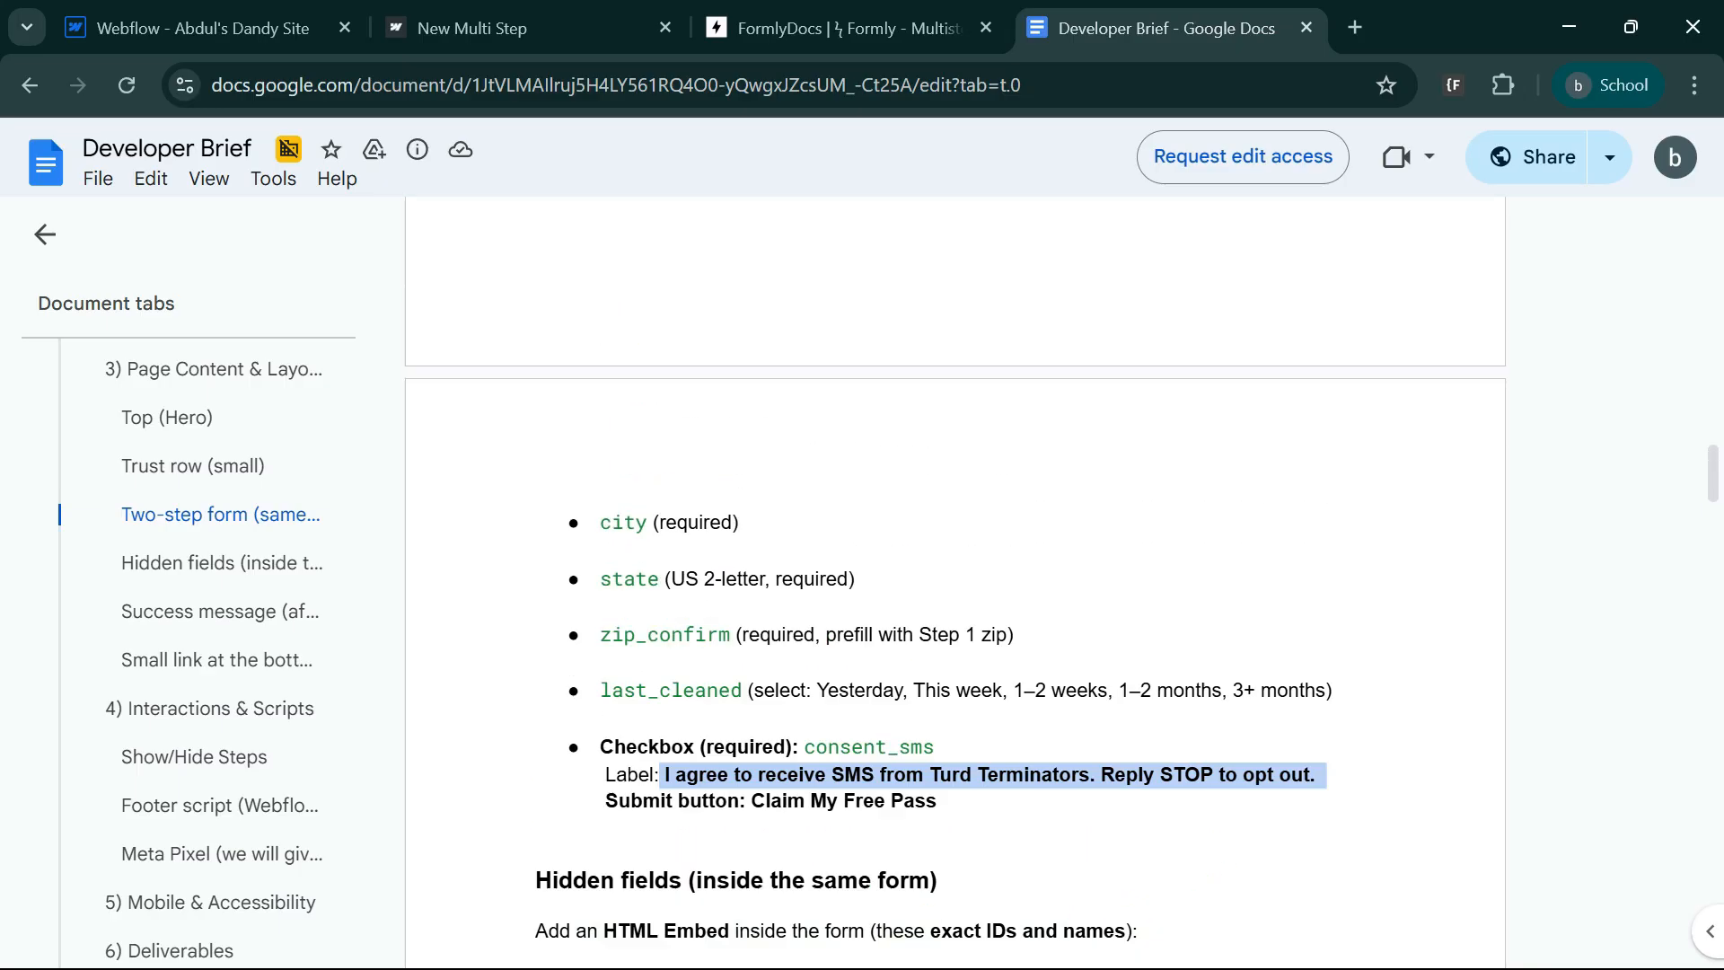
scroll(955, 578, "up", 5)
scroll(955, 577, "up", 8)
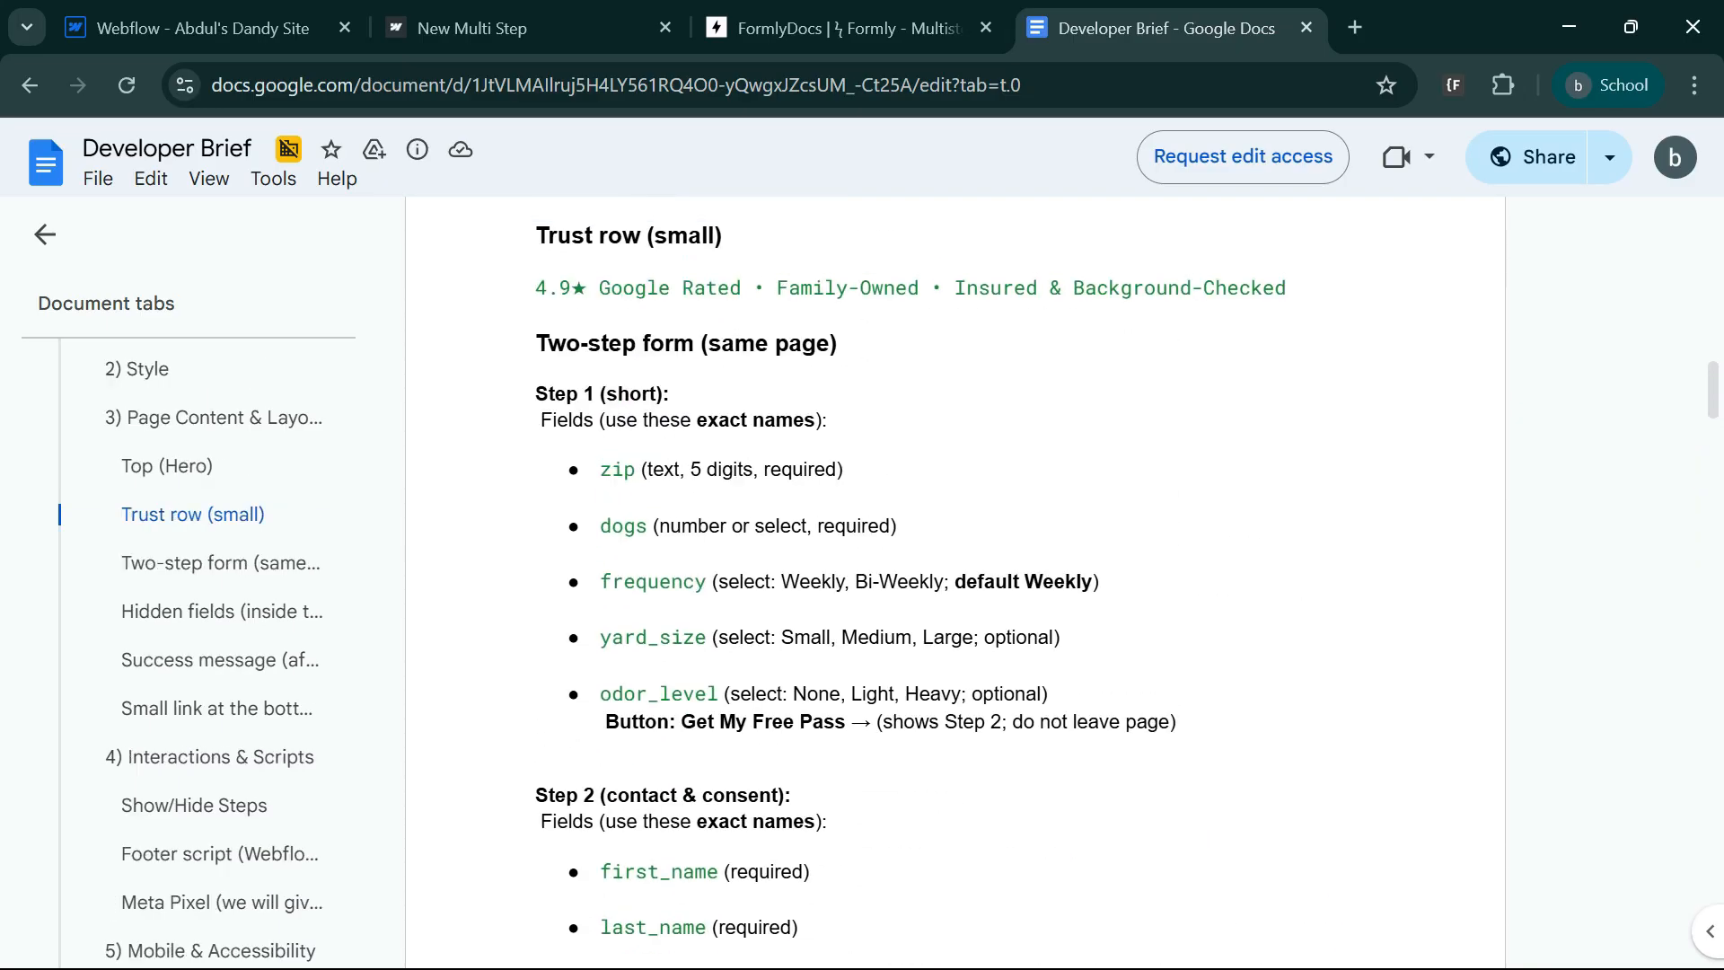
double_click(652, 639)
key("ctrl+c")
left_click(203, 28)
key("ctrl+v")
Set the first radio button's choice value and label text to Small, copied from the Developer Brief.
left_click(364, 553)
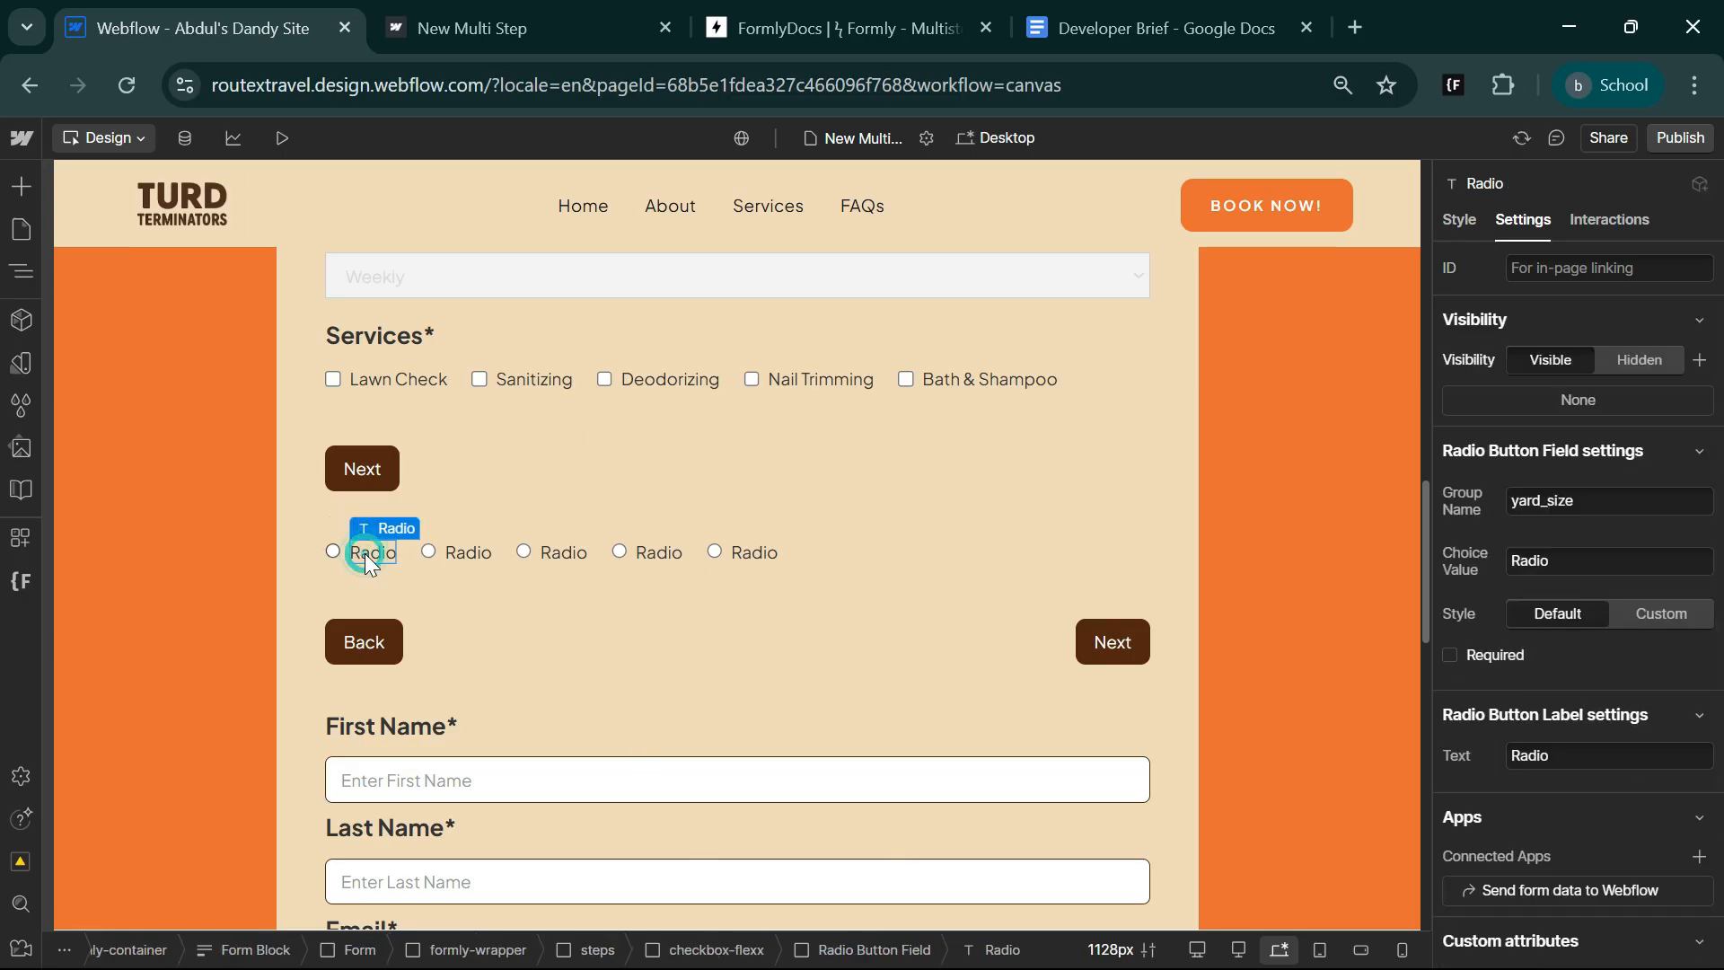
left_click(1168, 28)
double_click(807, 639)
key("ctrl+c")
left_click(203, 27)
double_click(1530, 561)
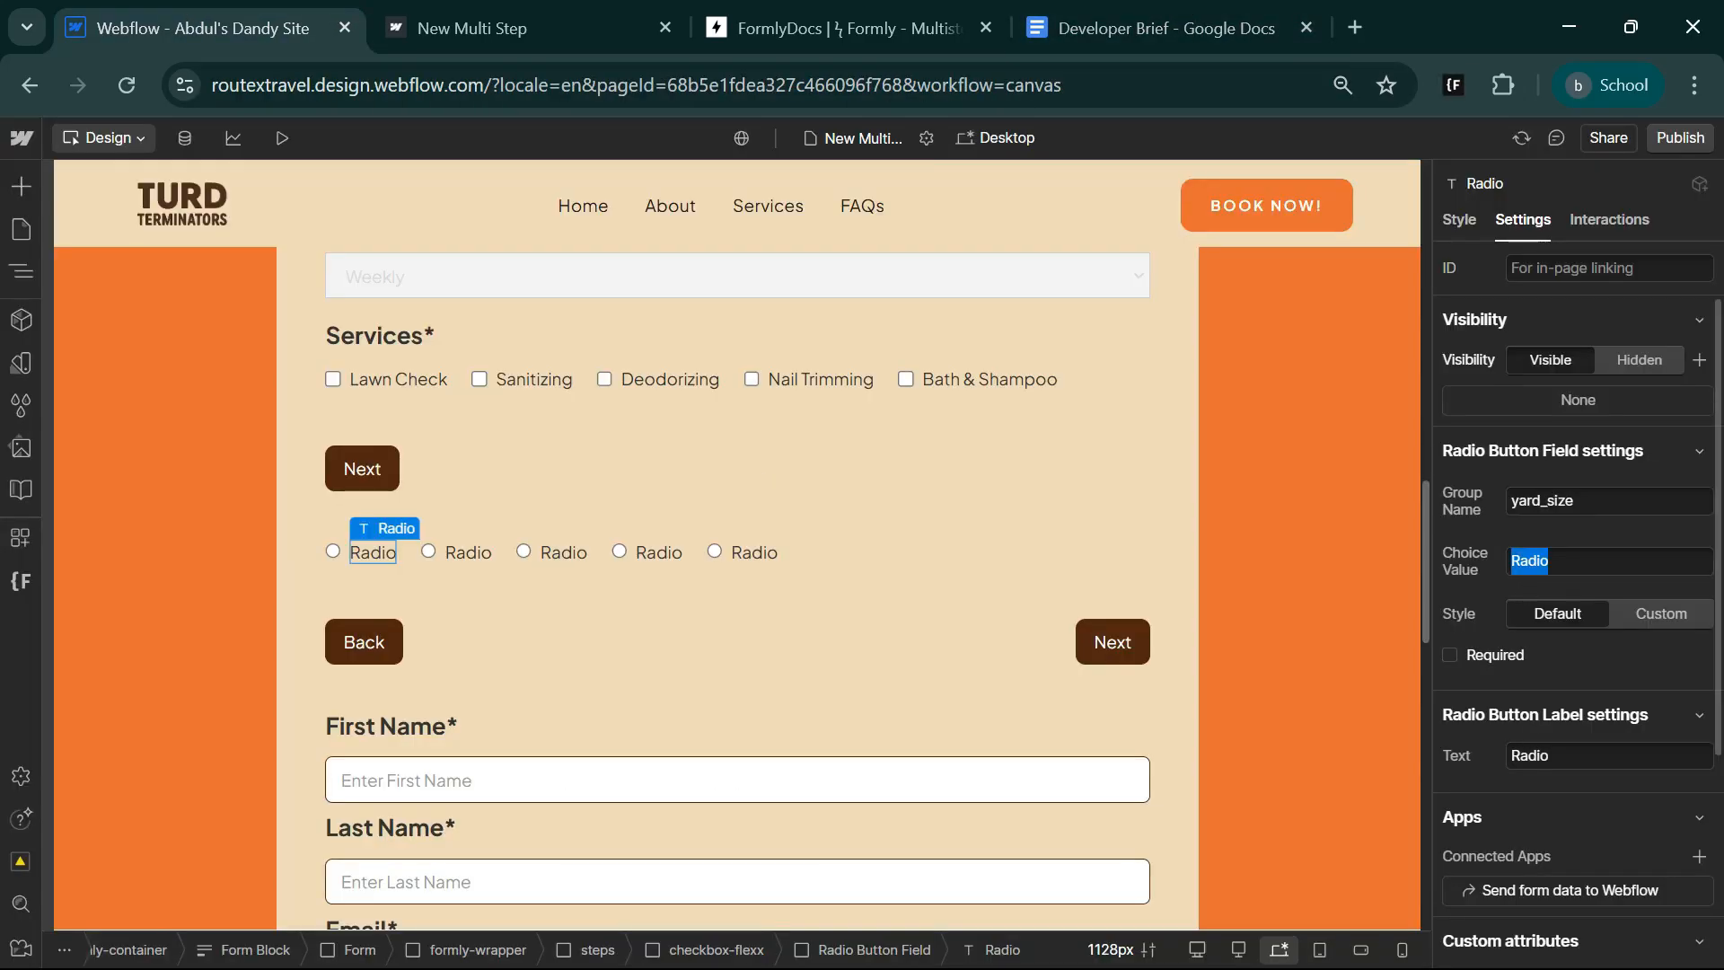
key("ctrl+v")
double_click(1530, 756)
key("ctrl+v")
Set the third radio button's label and choice value to Large and its group name to yard_size, using the Developer Brief.
left_click(1167, 28)
double_click(876, 638)
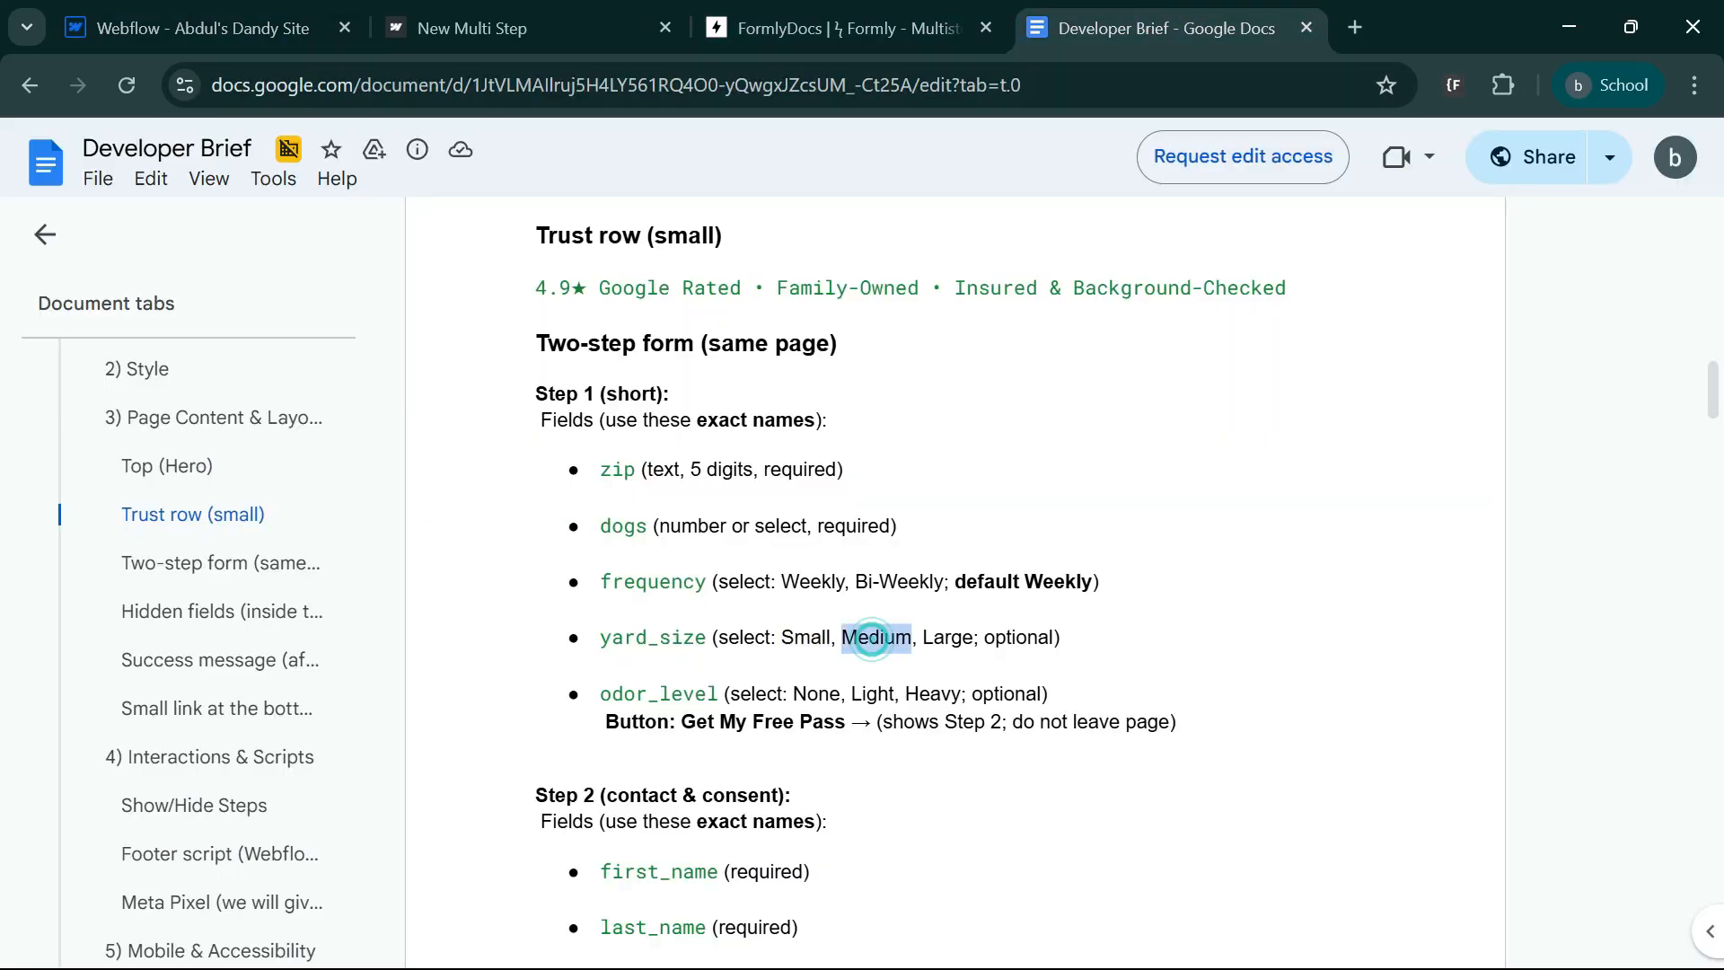
double_click(948, 638)
left_click(242, 10)
left_click(546, 552)
double_click(1530, 756)
key("ctrl+v")
double_click(1530, 562)
key("ctrl+v")
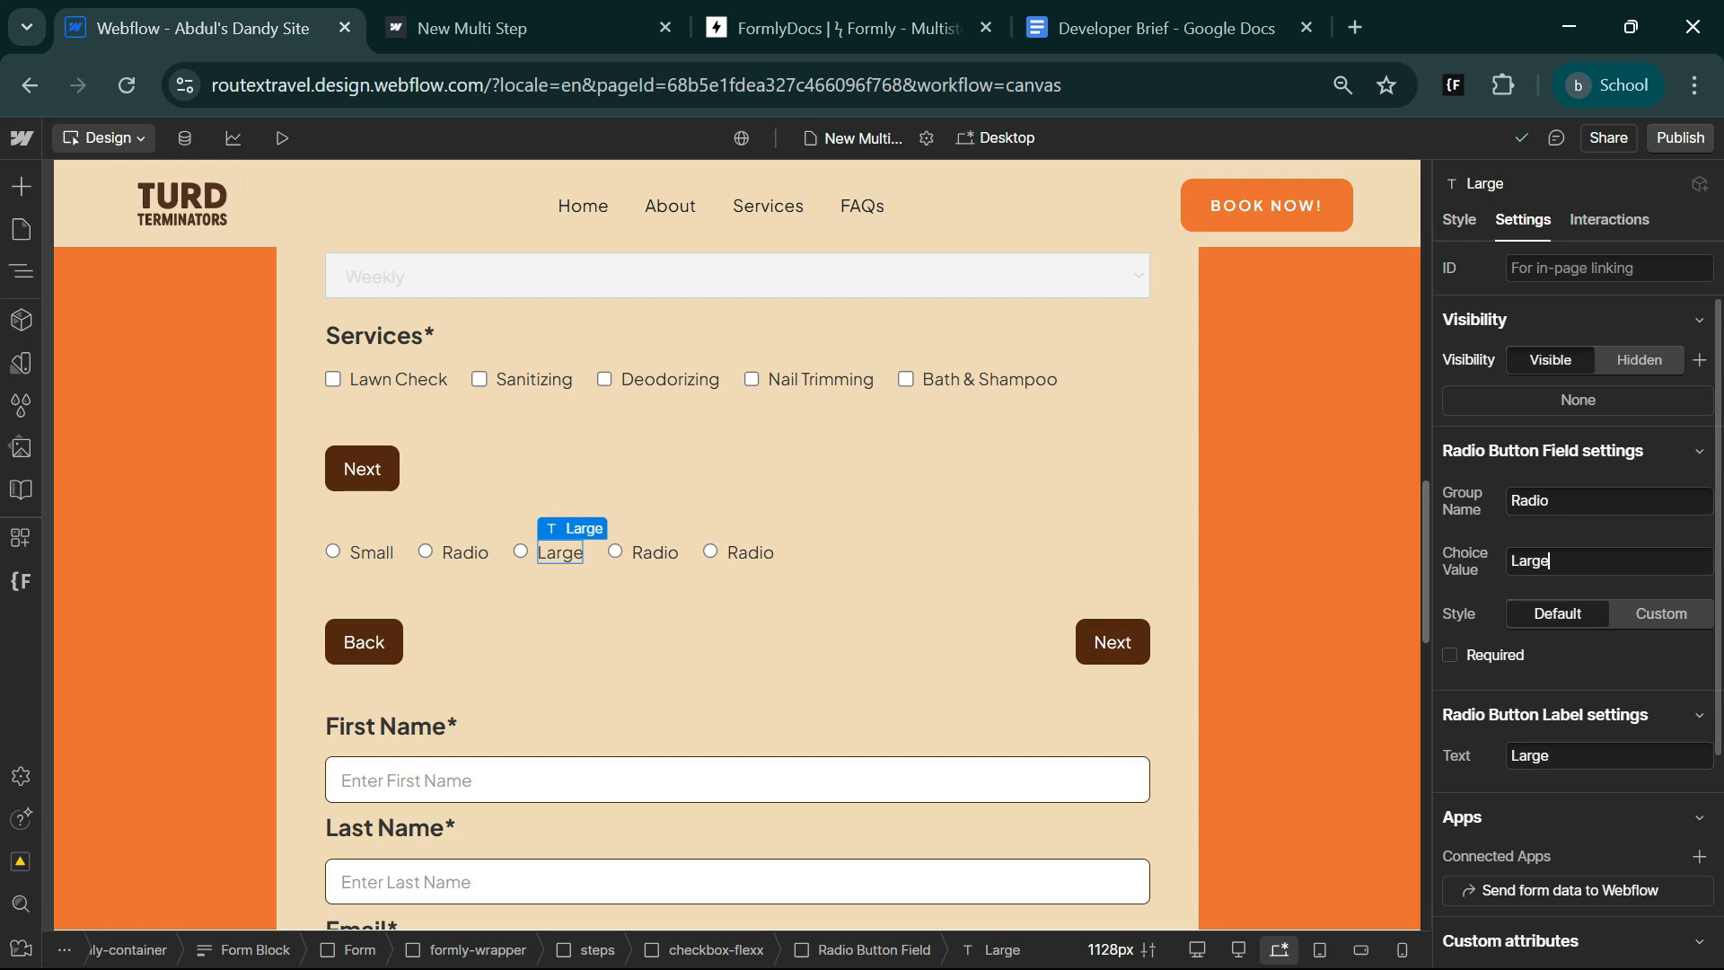
double_click(1530, 503)
key("super+v")
left_click(1439, 724)
Delete the two surplus radio buttons after the Large option.
left_click(656, 549)
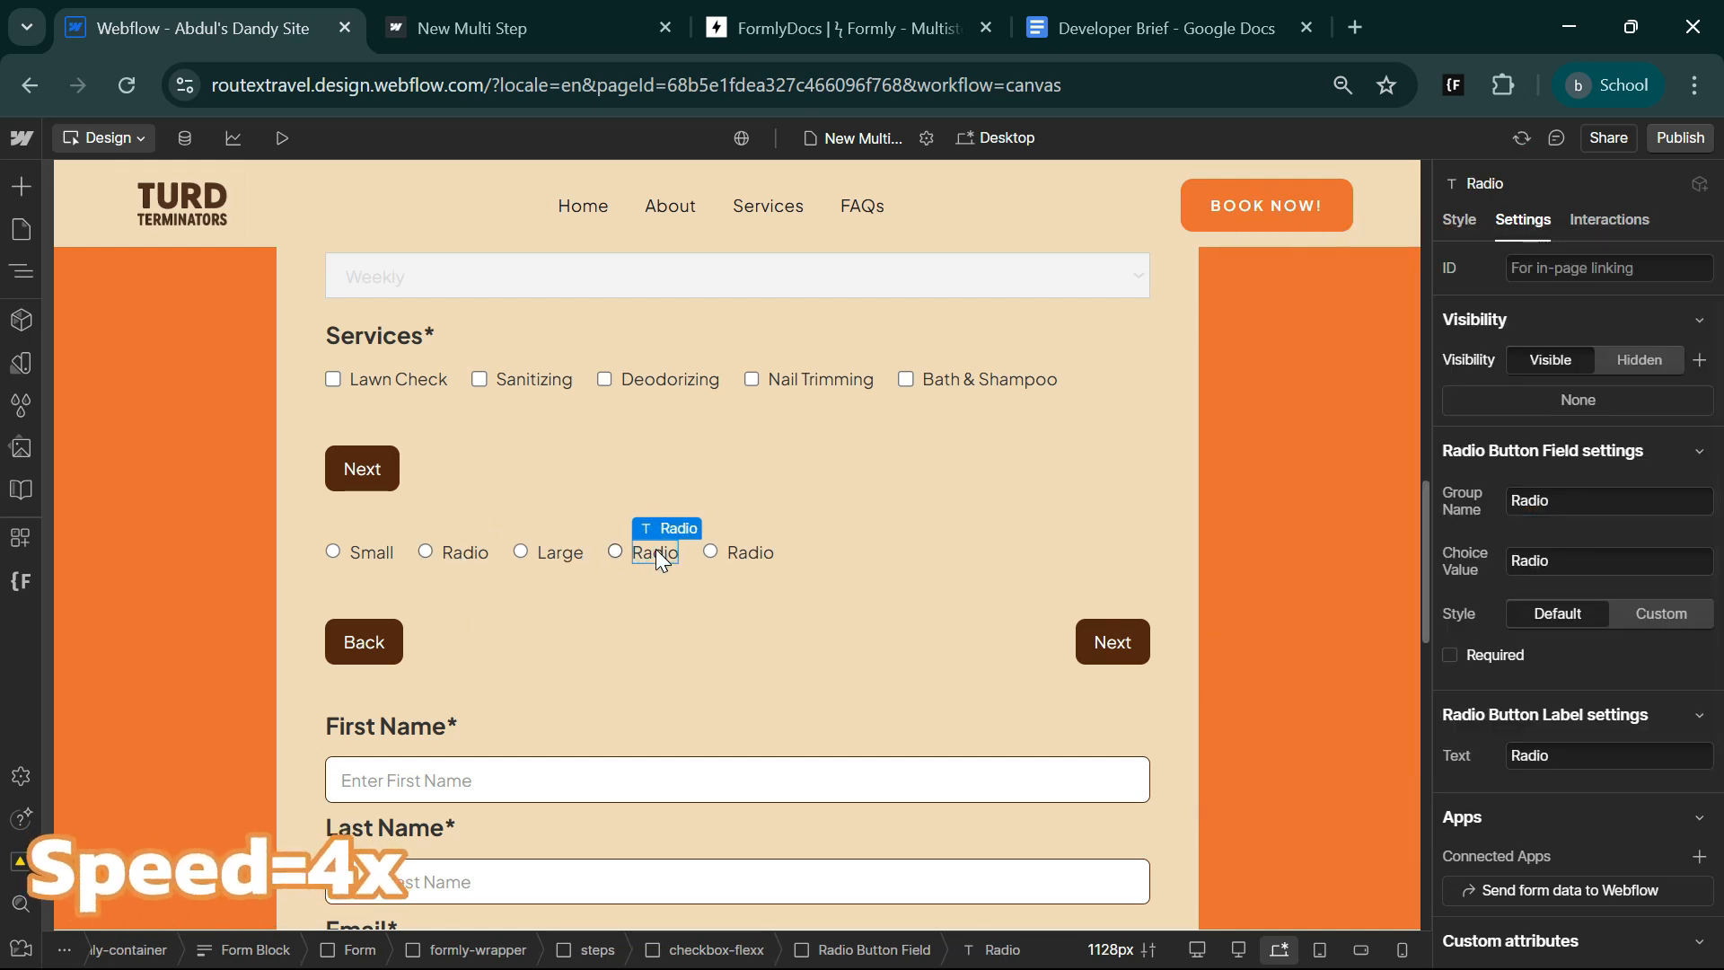
left_click(712, 551)
key("Delete")
key("Delete")
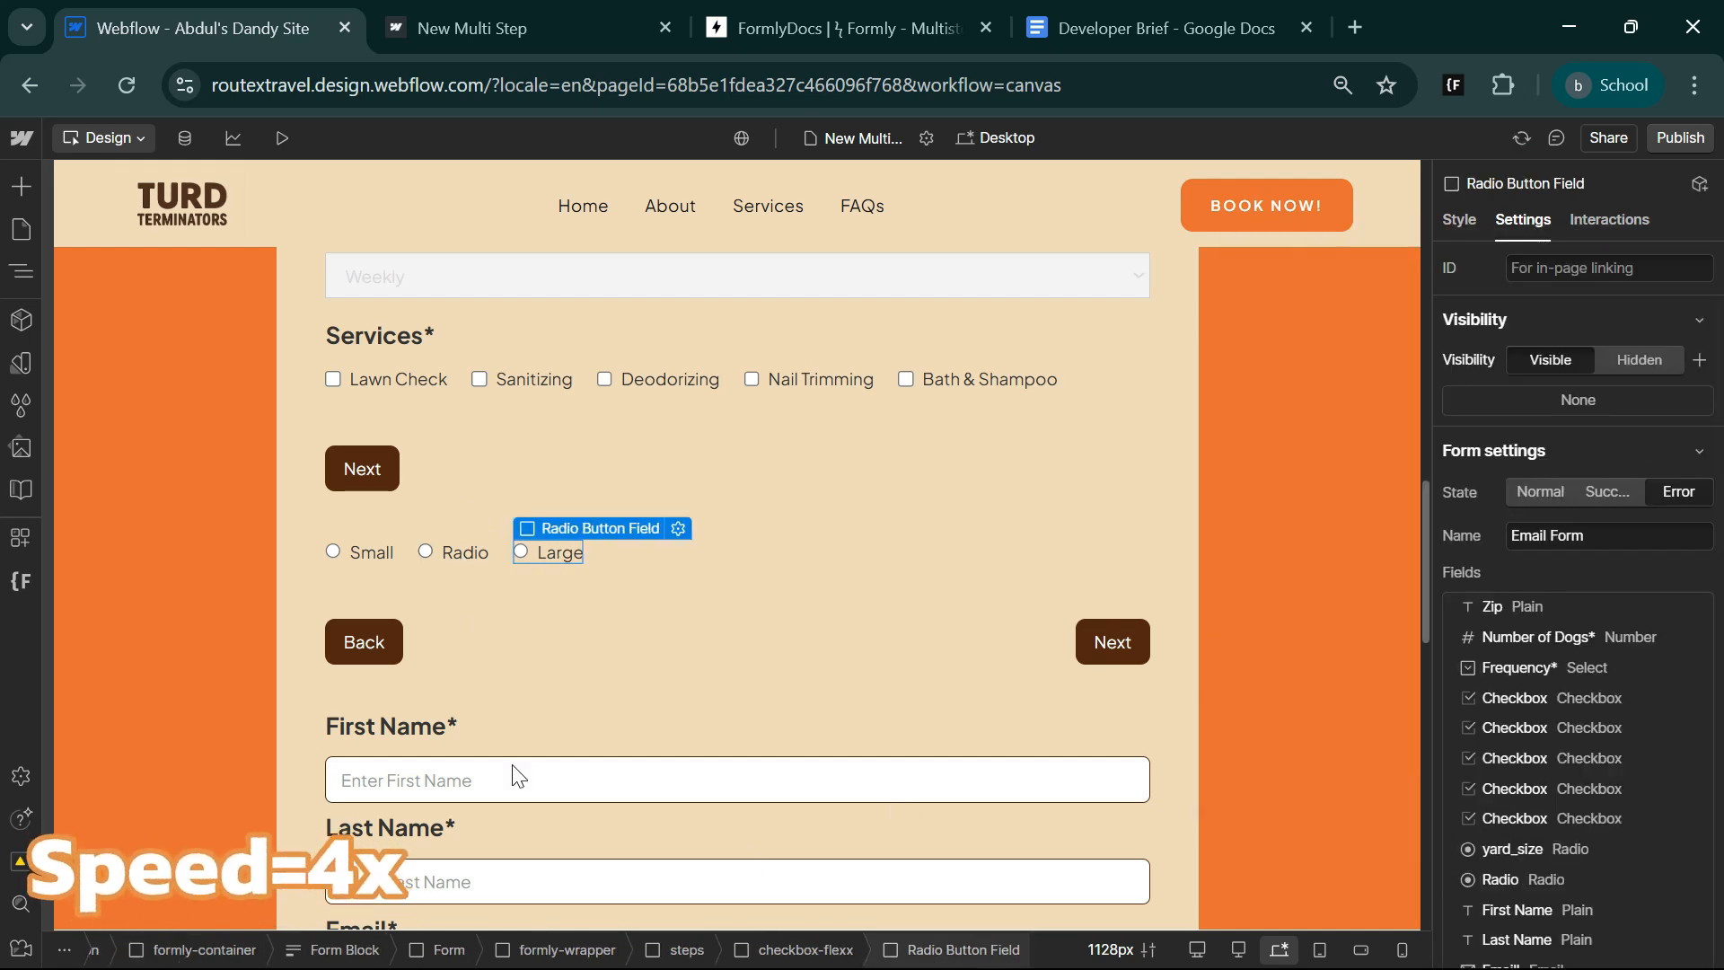
Set the second radio button's label and choice value to Medium and its group name to yard_size.
left_click(445, 551)
double_click(1531, 756)
key("super+v")
left_click(1320, 535)
double_click(1530, 561)
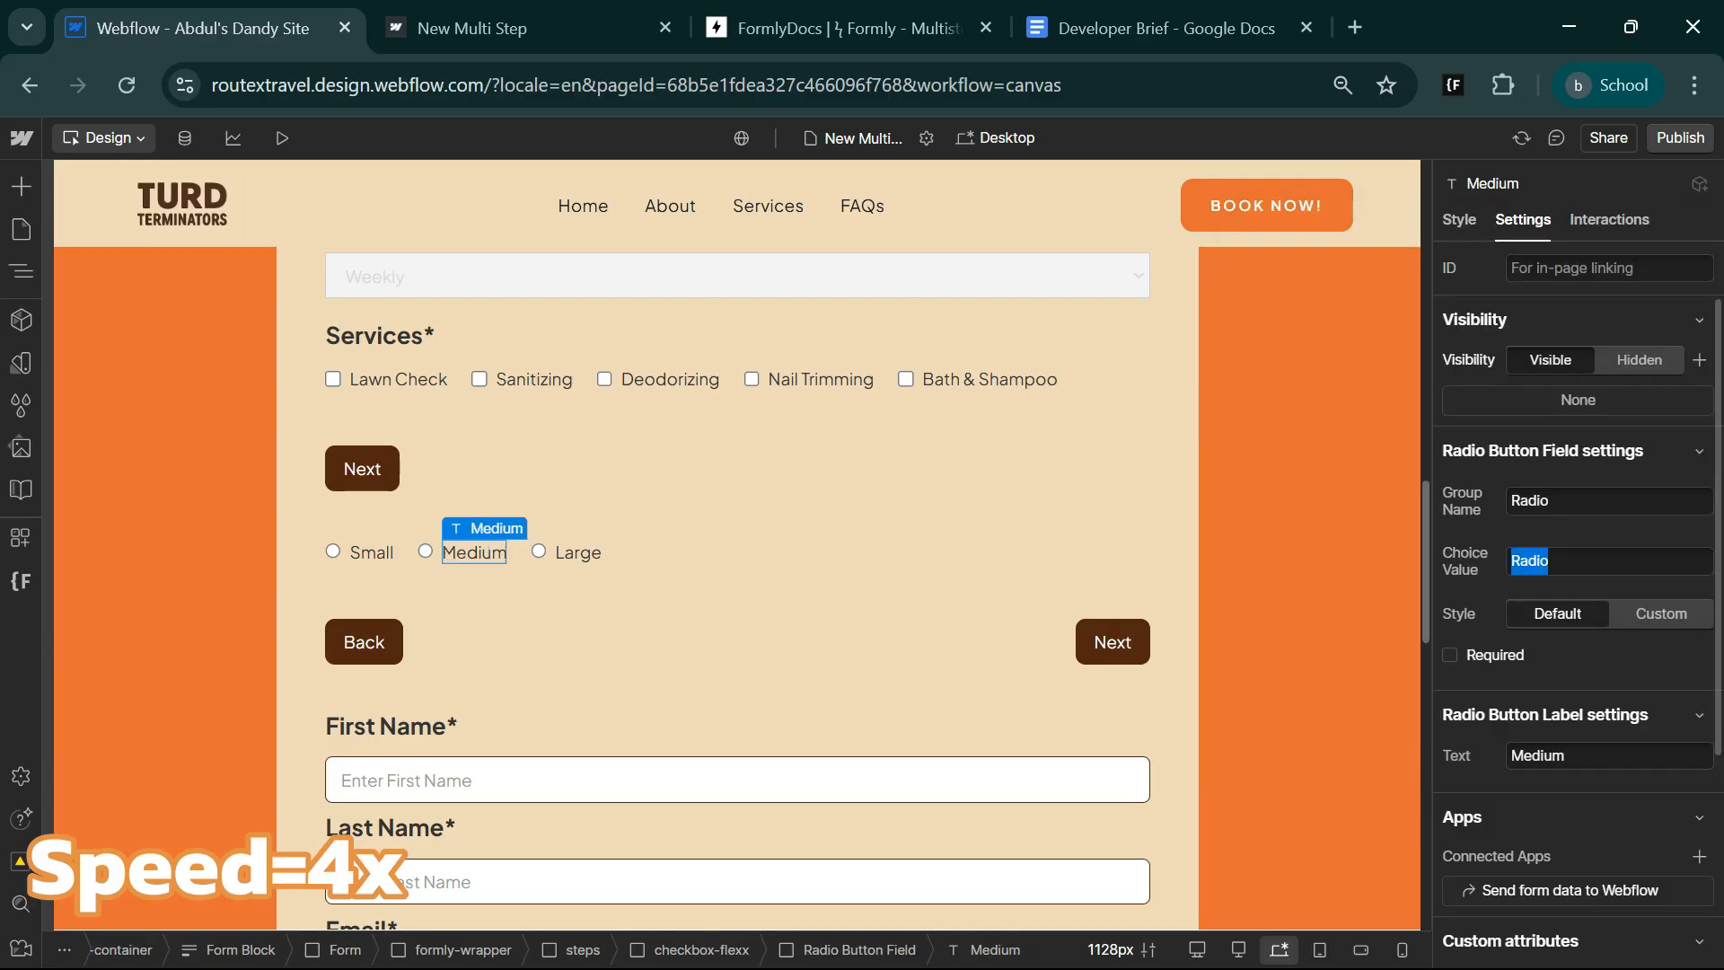
key("super+v")
left_click(1527, 508)
Copy the Services label into the middle step and place it above the checkbox-flexx container.
left_click(393, 331)
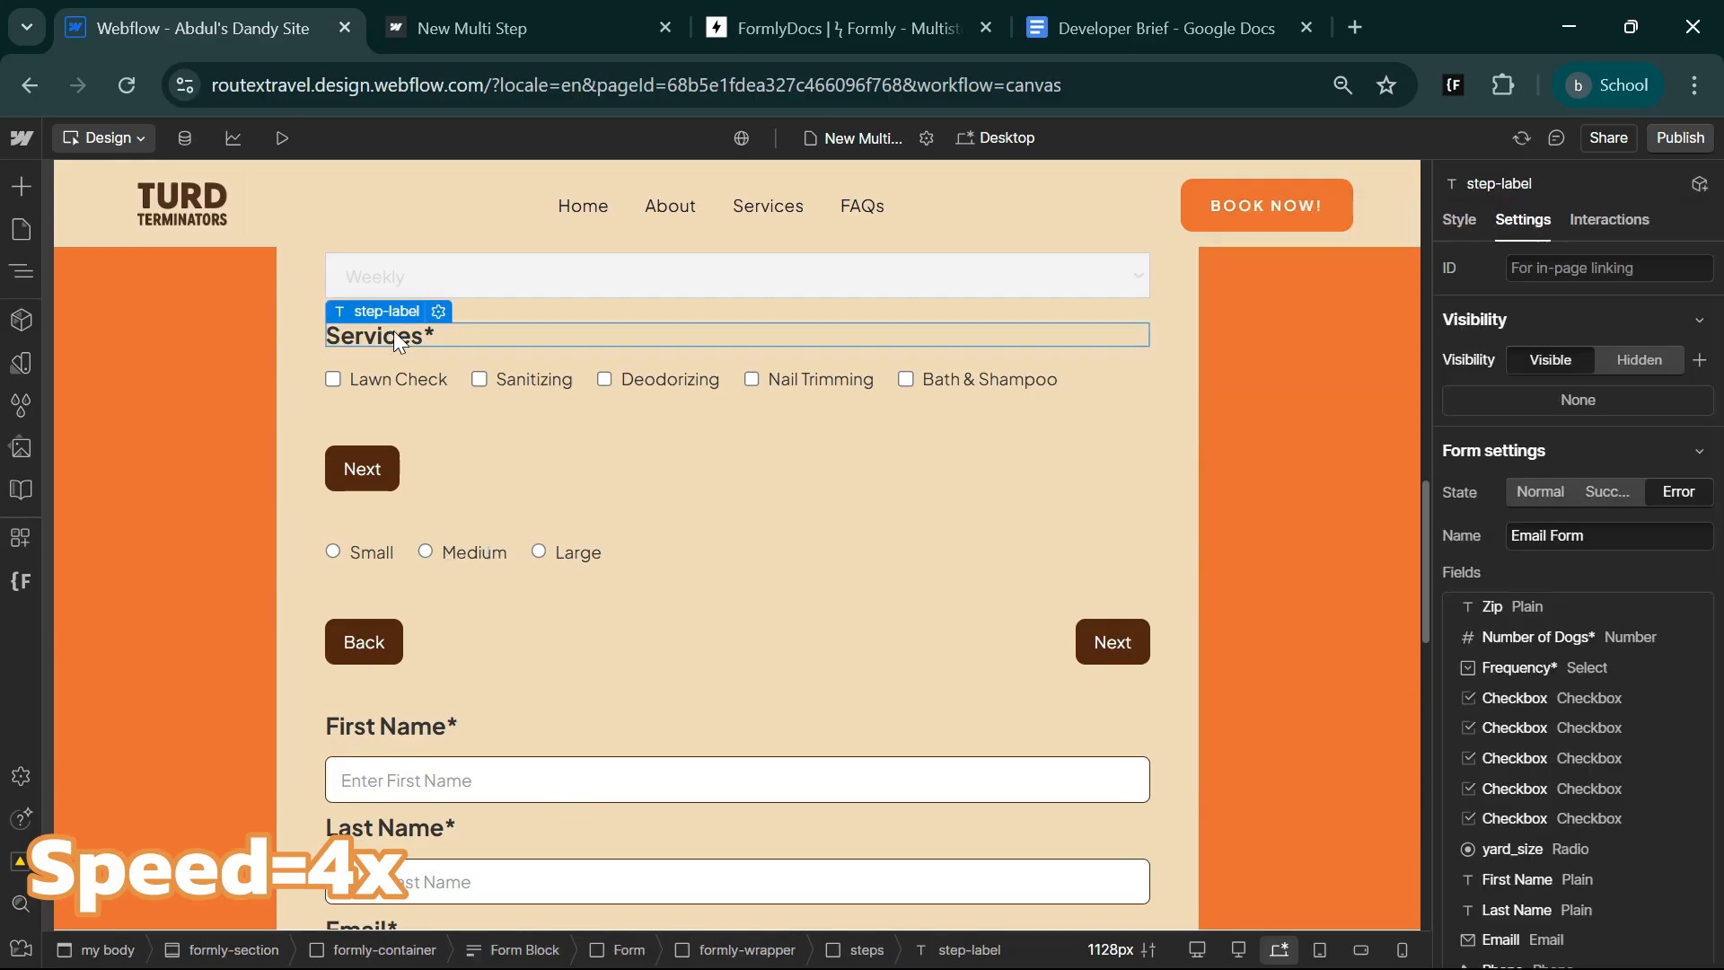
left_click(423, 530)
left_click(523, 555)
left_click(864, 952)
key("ctrl+v")
left_click(18, 272)
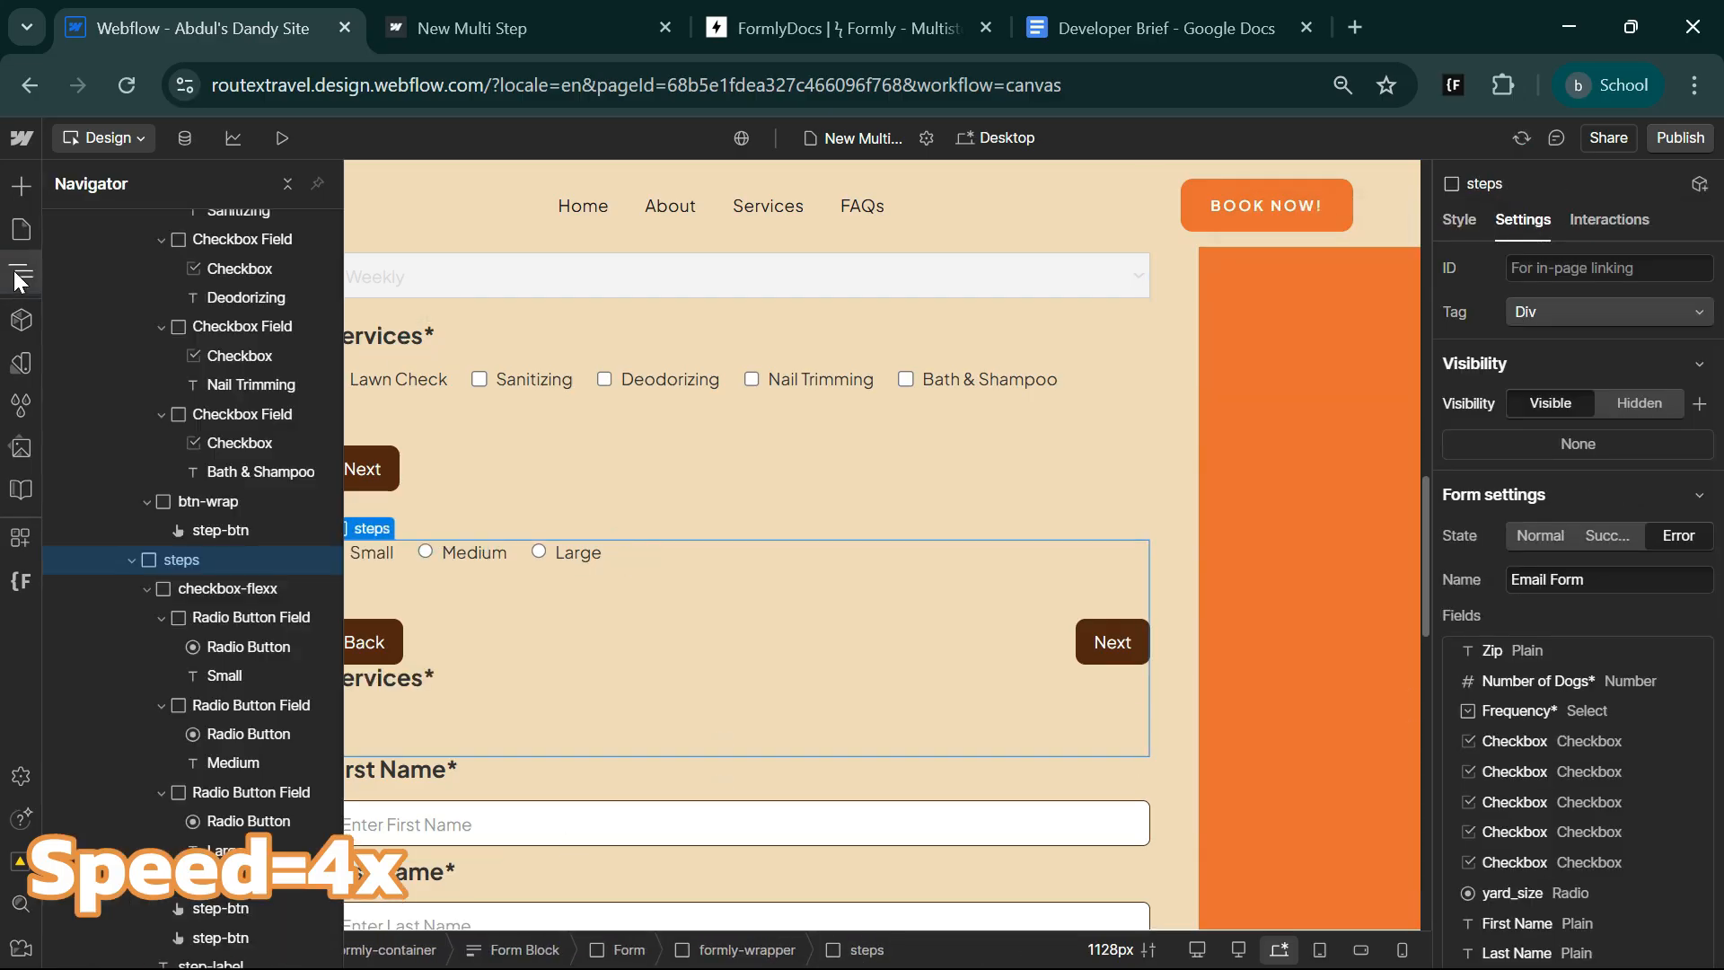
left_click(146, 588)
left_click_drag(202, 641, 184, 584)
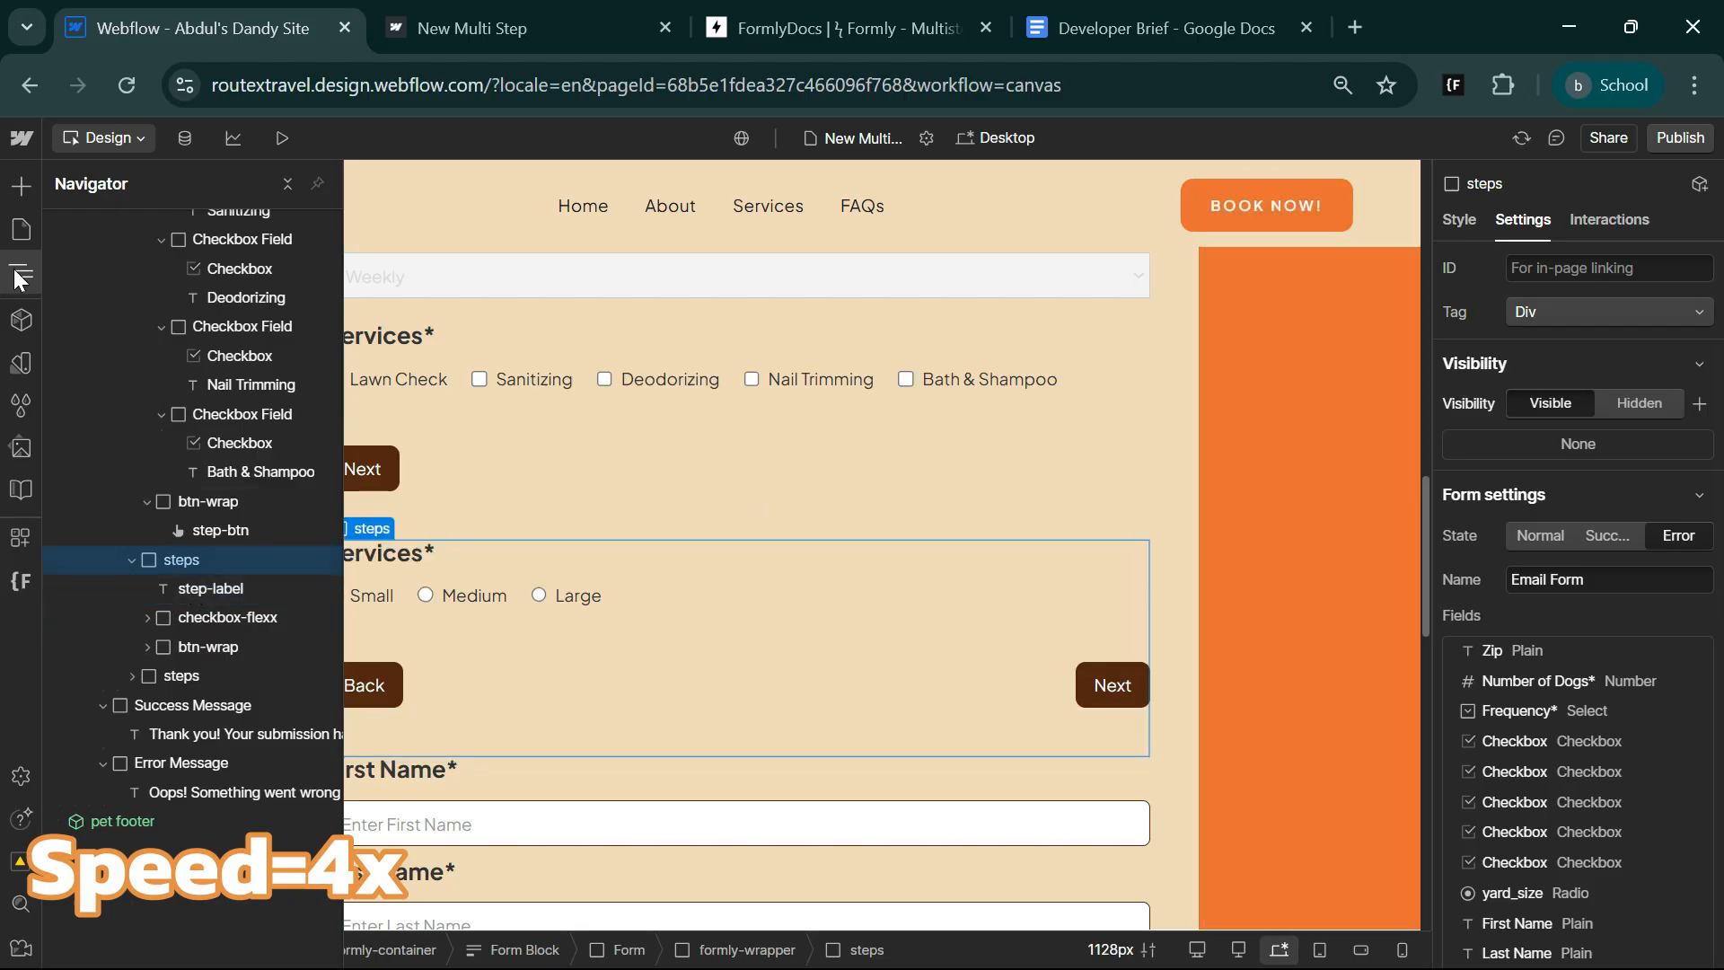
Change the text of the middle step's label to "Yard Size*".
left_click(573, 539)
scroll(1578, 629, "down", 7)
double_click(1537, 744)
type("Yard Size*")
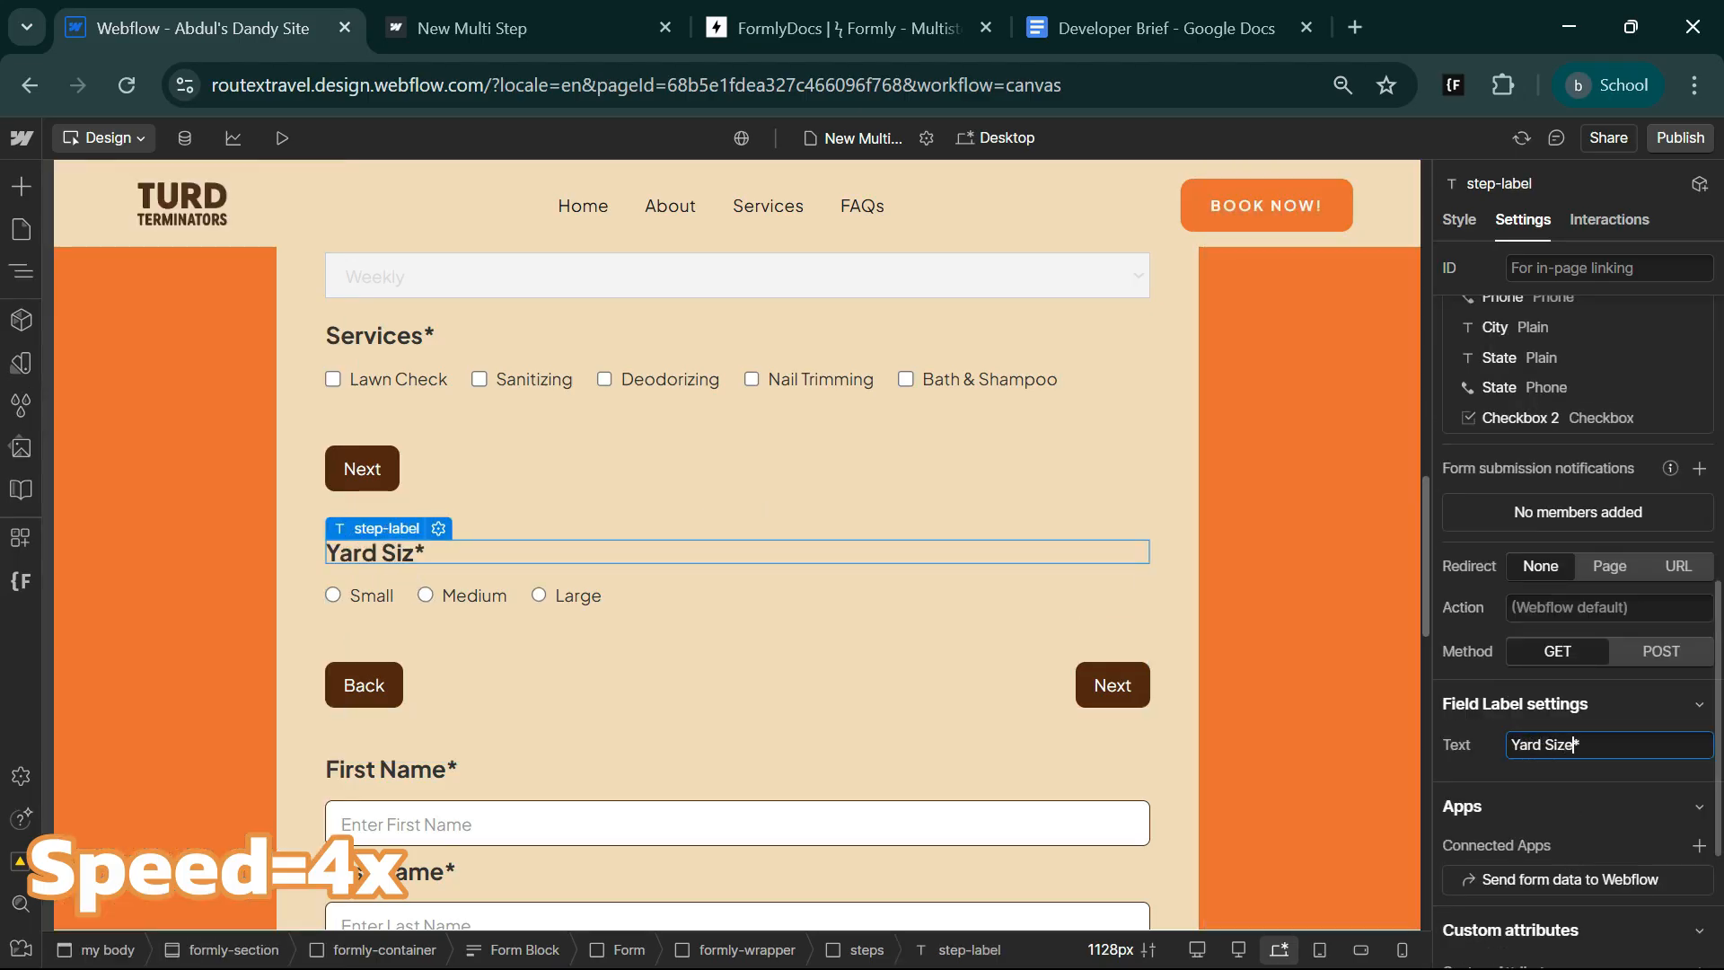
Rename the data-checkbox custom attribute on the Yard Size checkbox-flexx container to data-radio-skip, following the Radio Inputs section of the Formly docs.
left_click(835, 28)
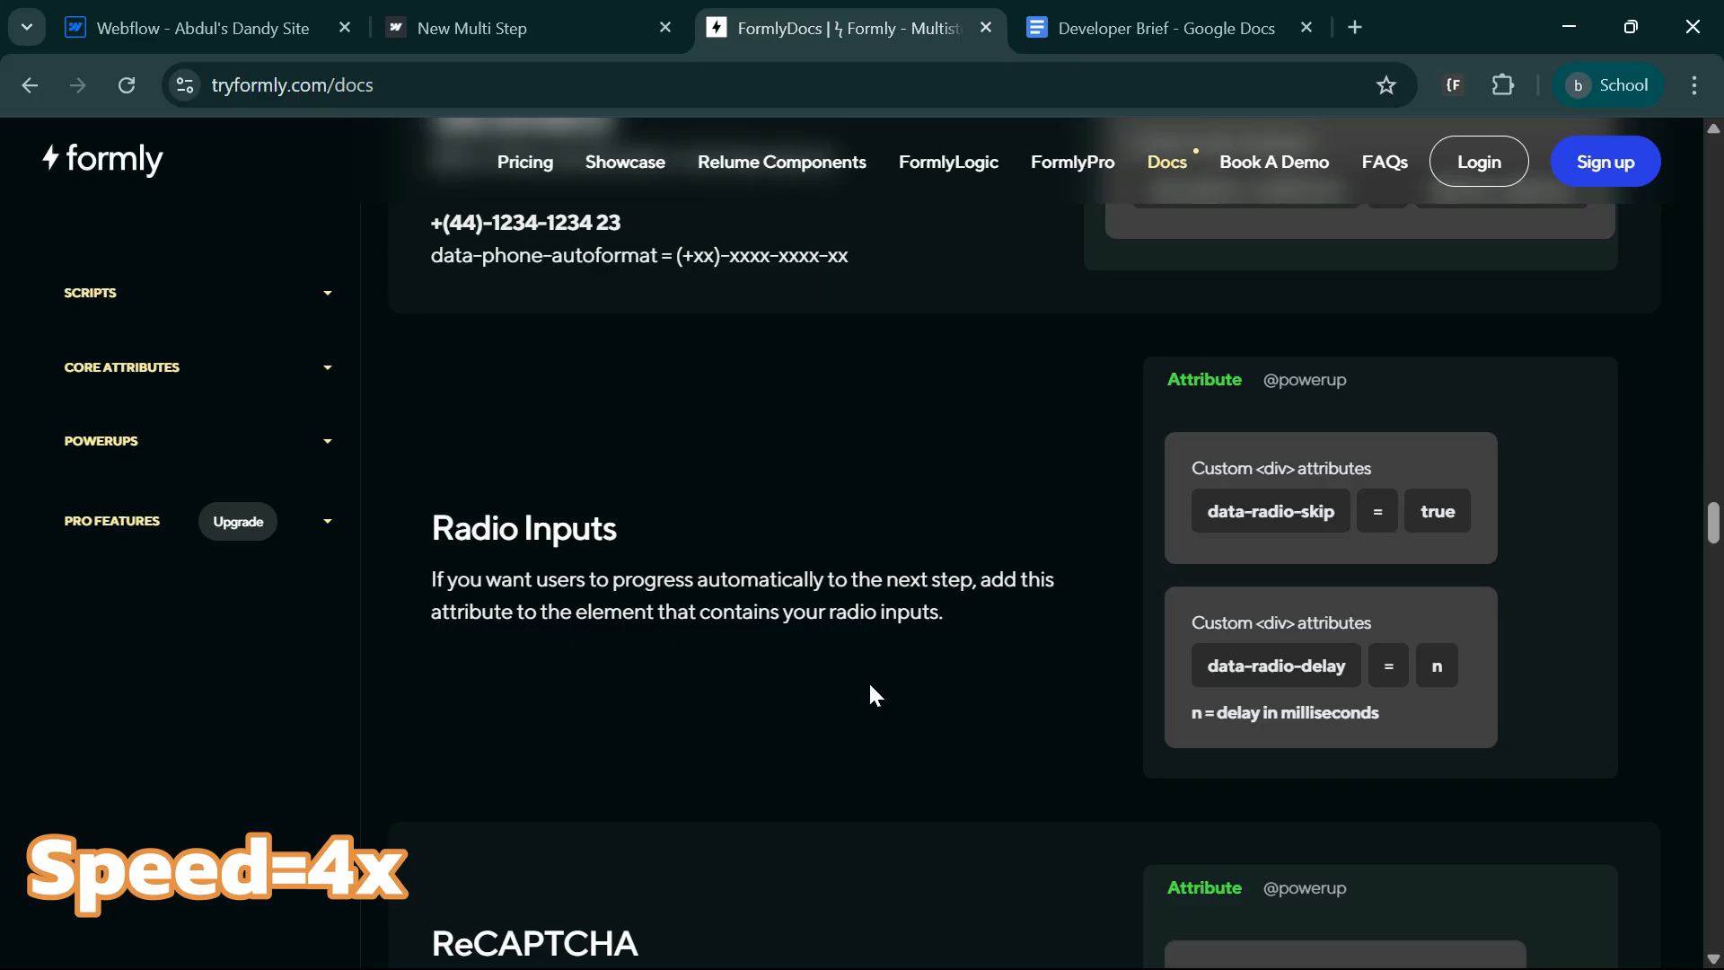
left_click(520, 28)
left_click(835, 28)
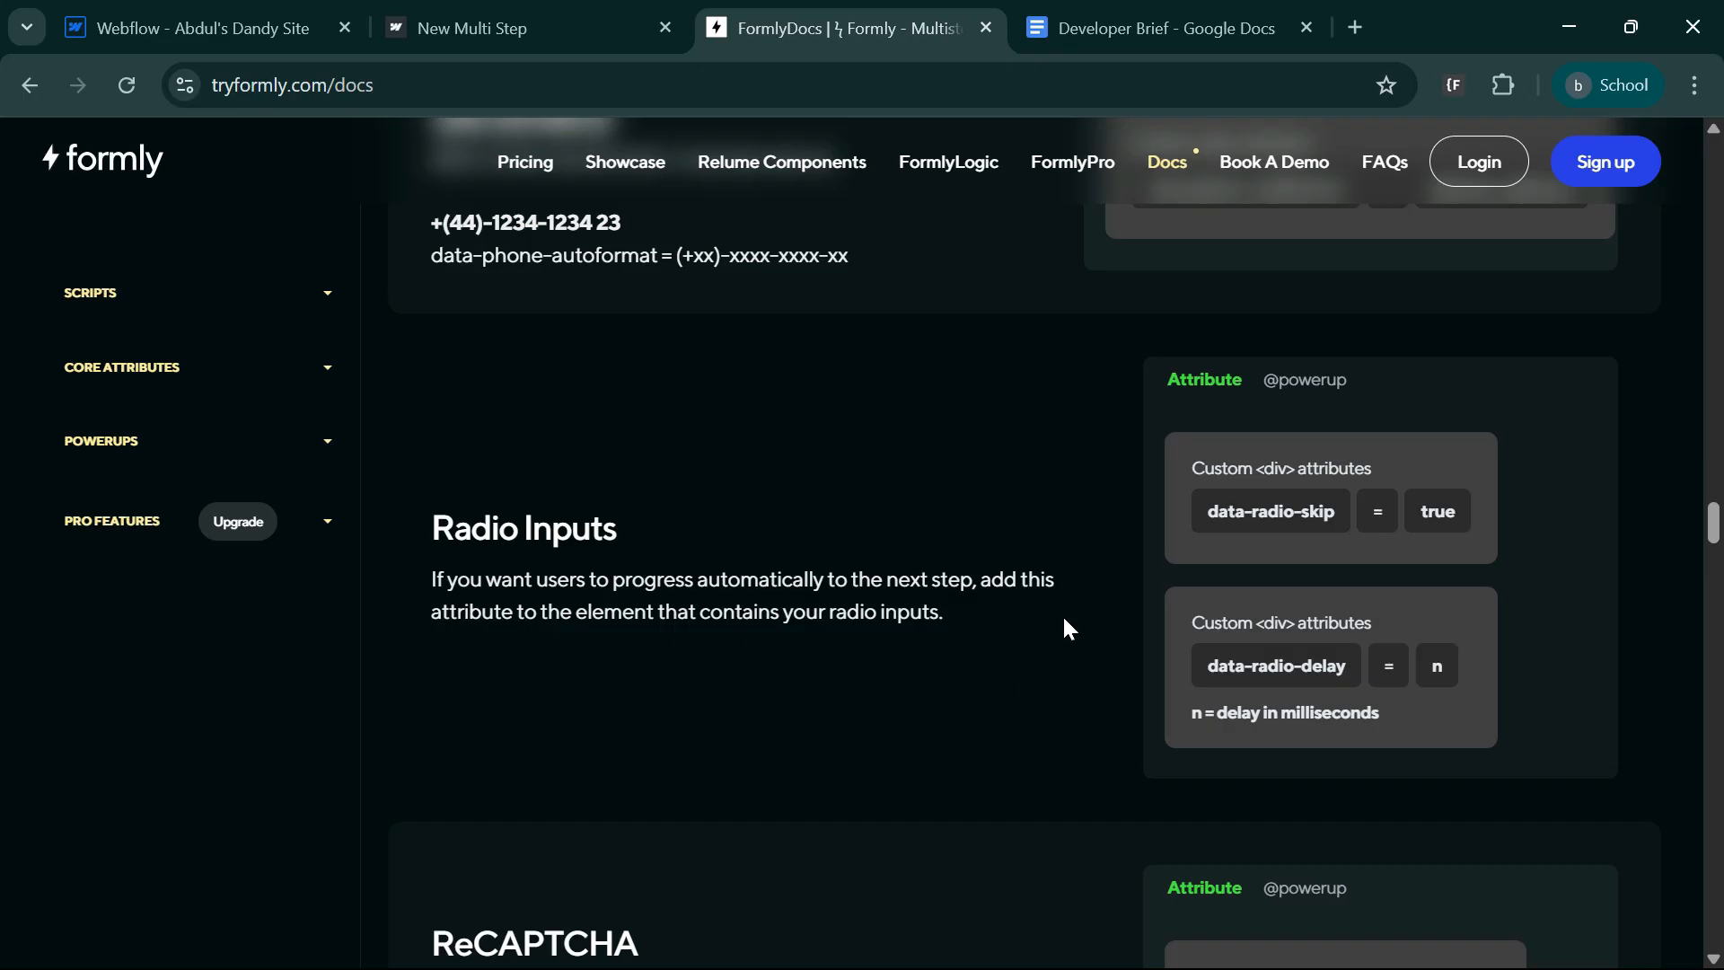
left_click(1269, 527)
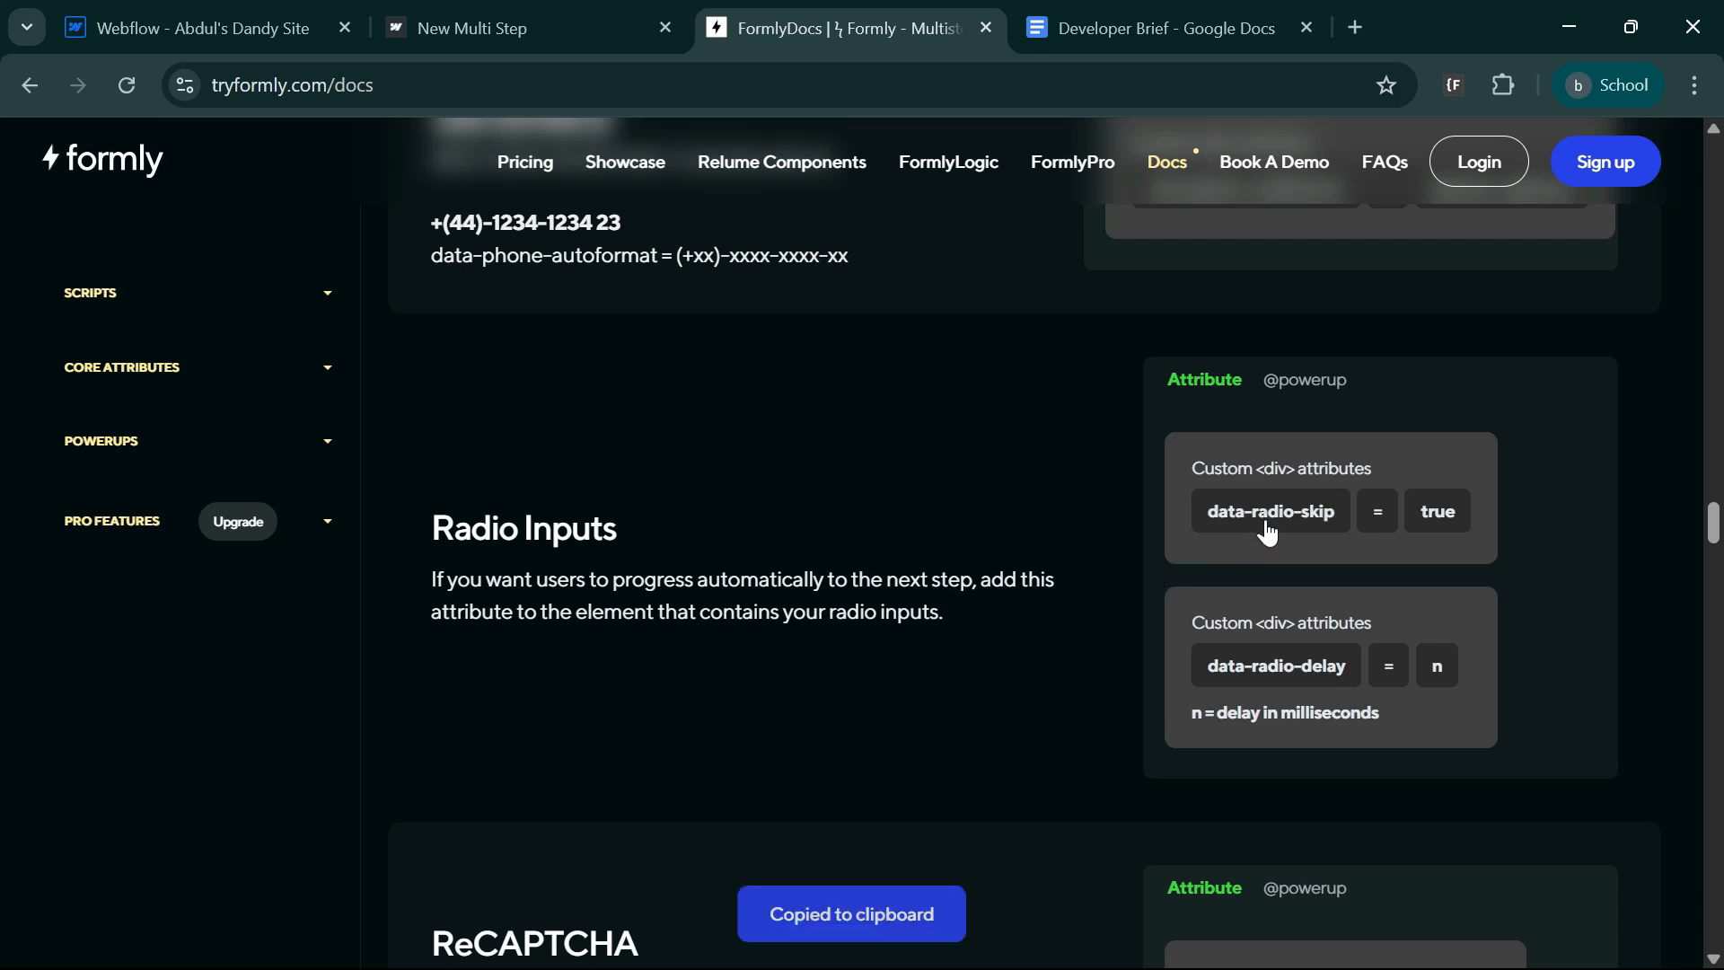
left_click(234, 3)
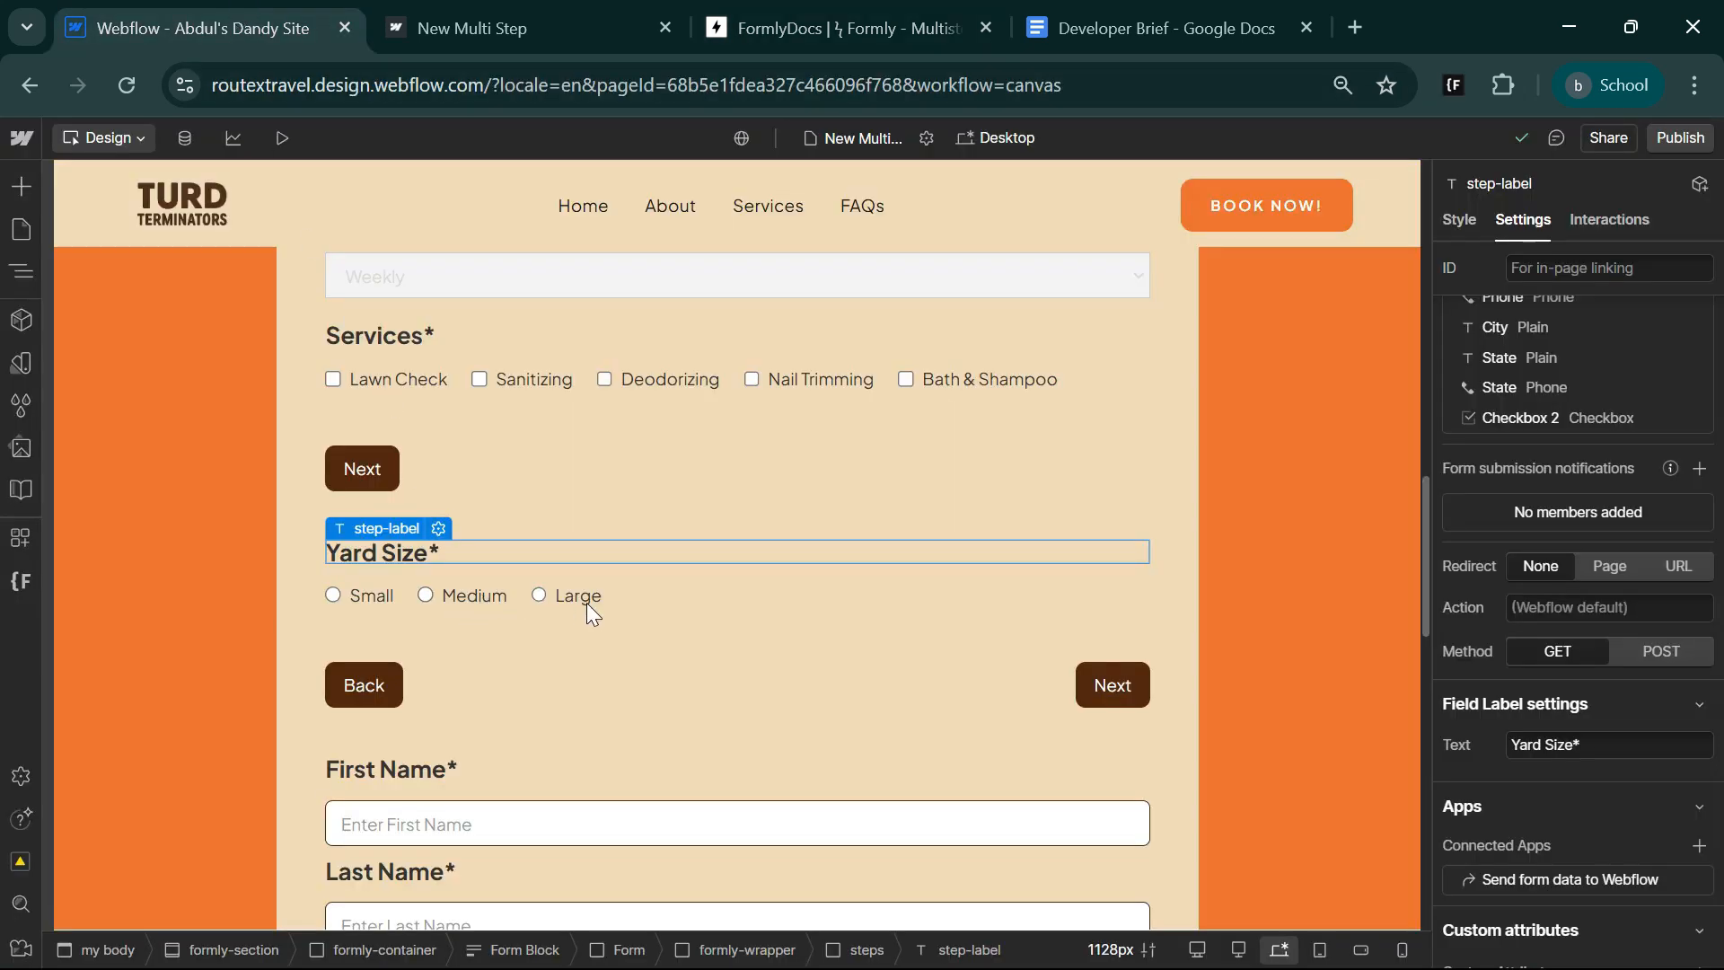
left_click(623, 599)
scroll(1631, 785, "down", 5)
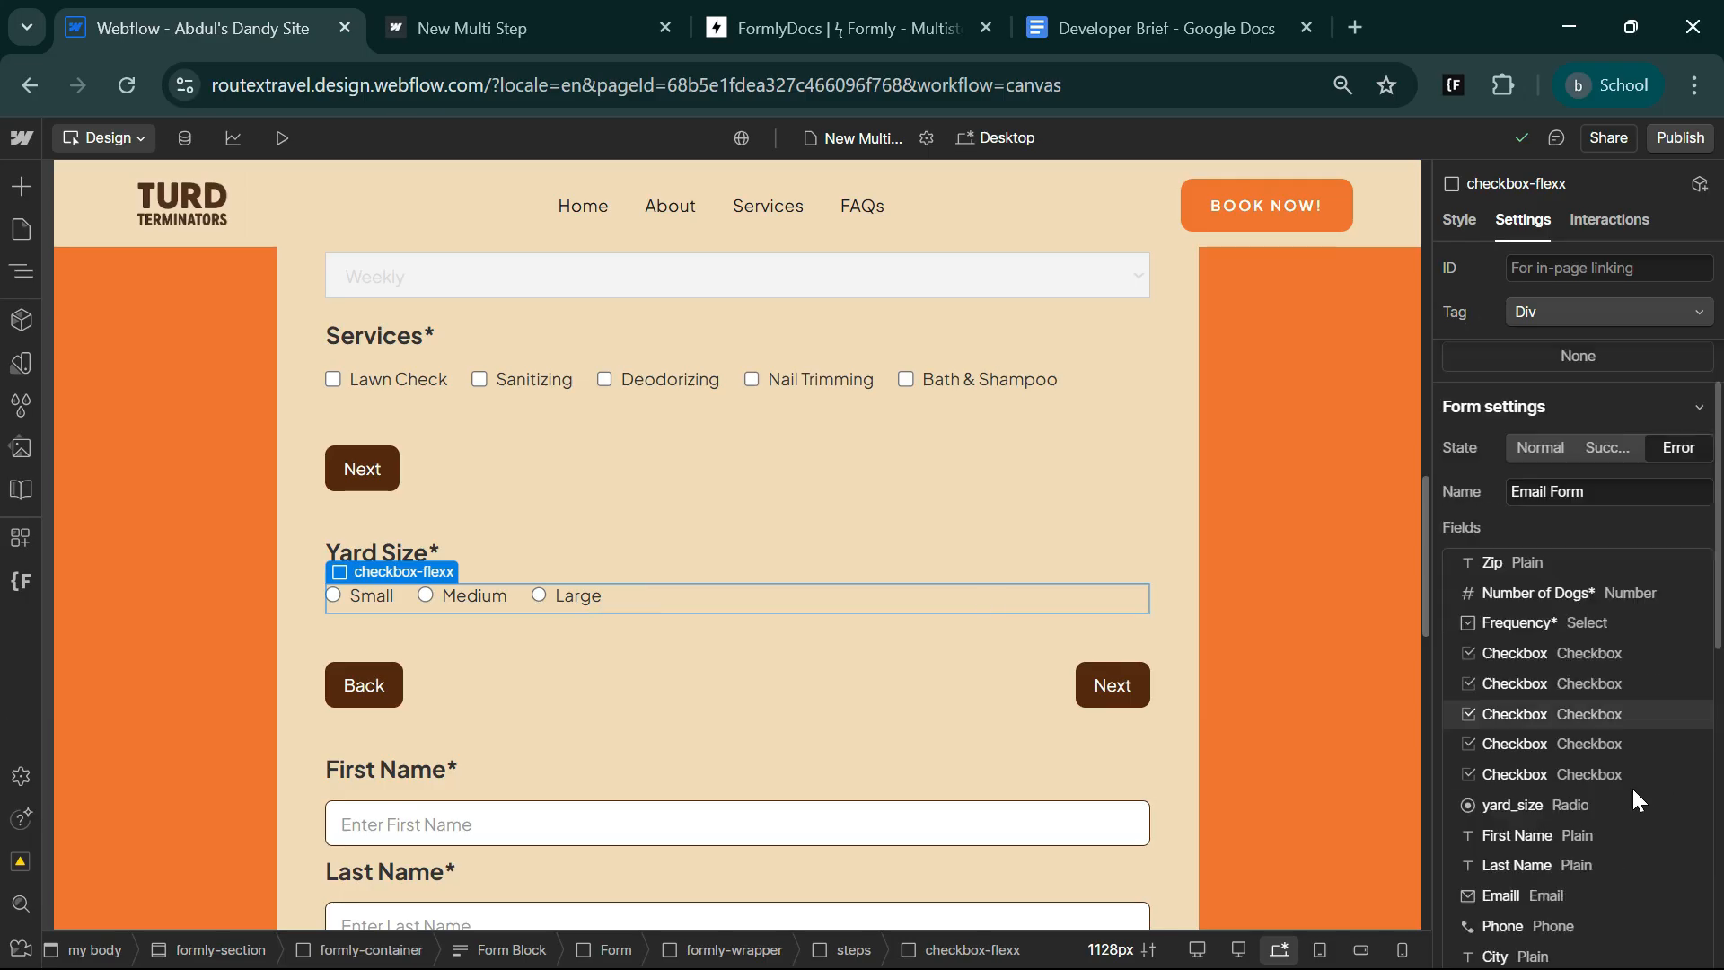
left_click(1571, 749)
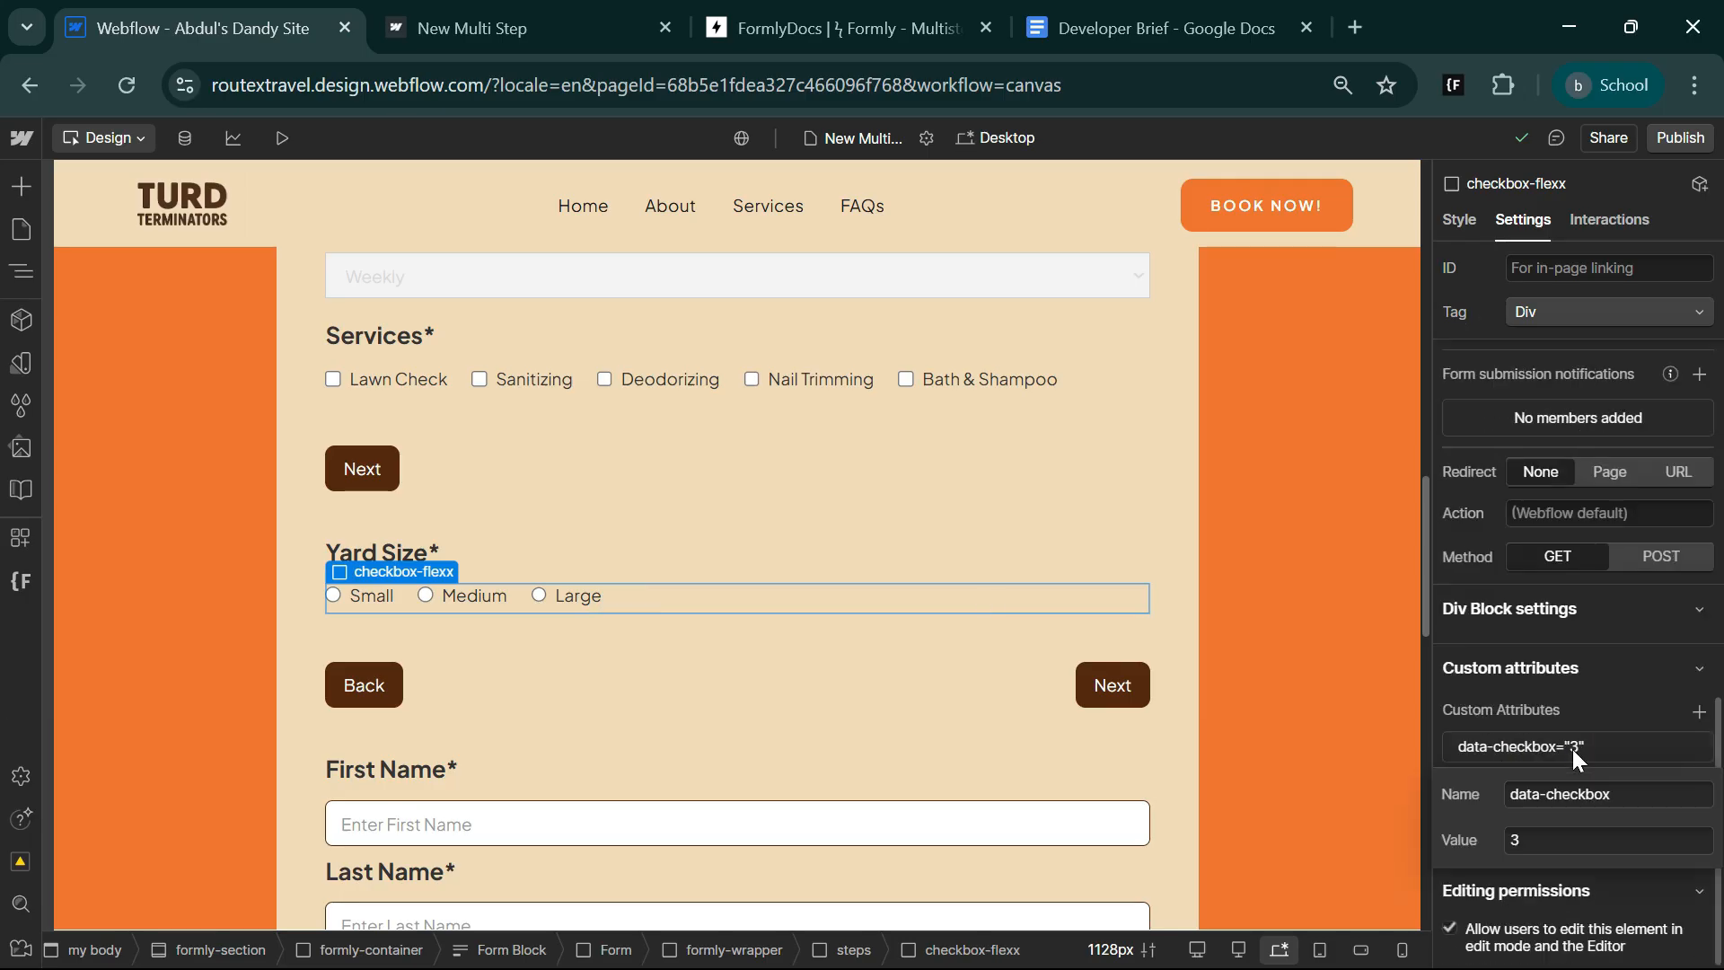
double_click(1578, 794)
type("radio-skip")
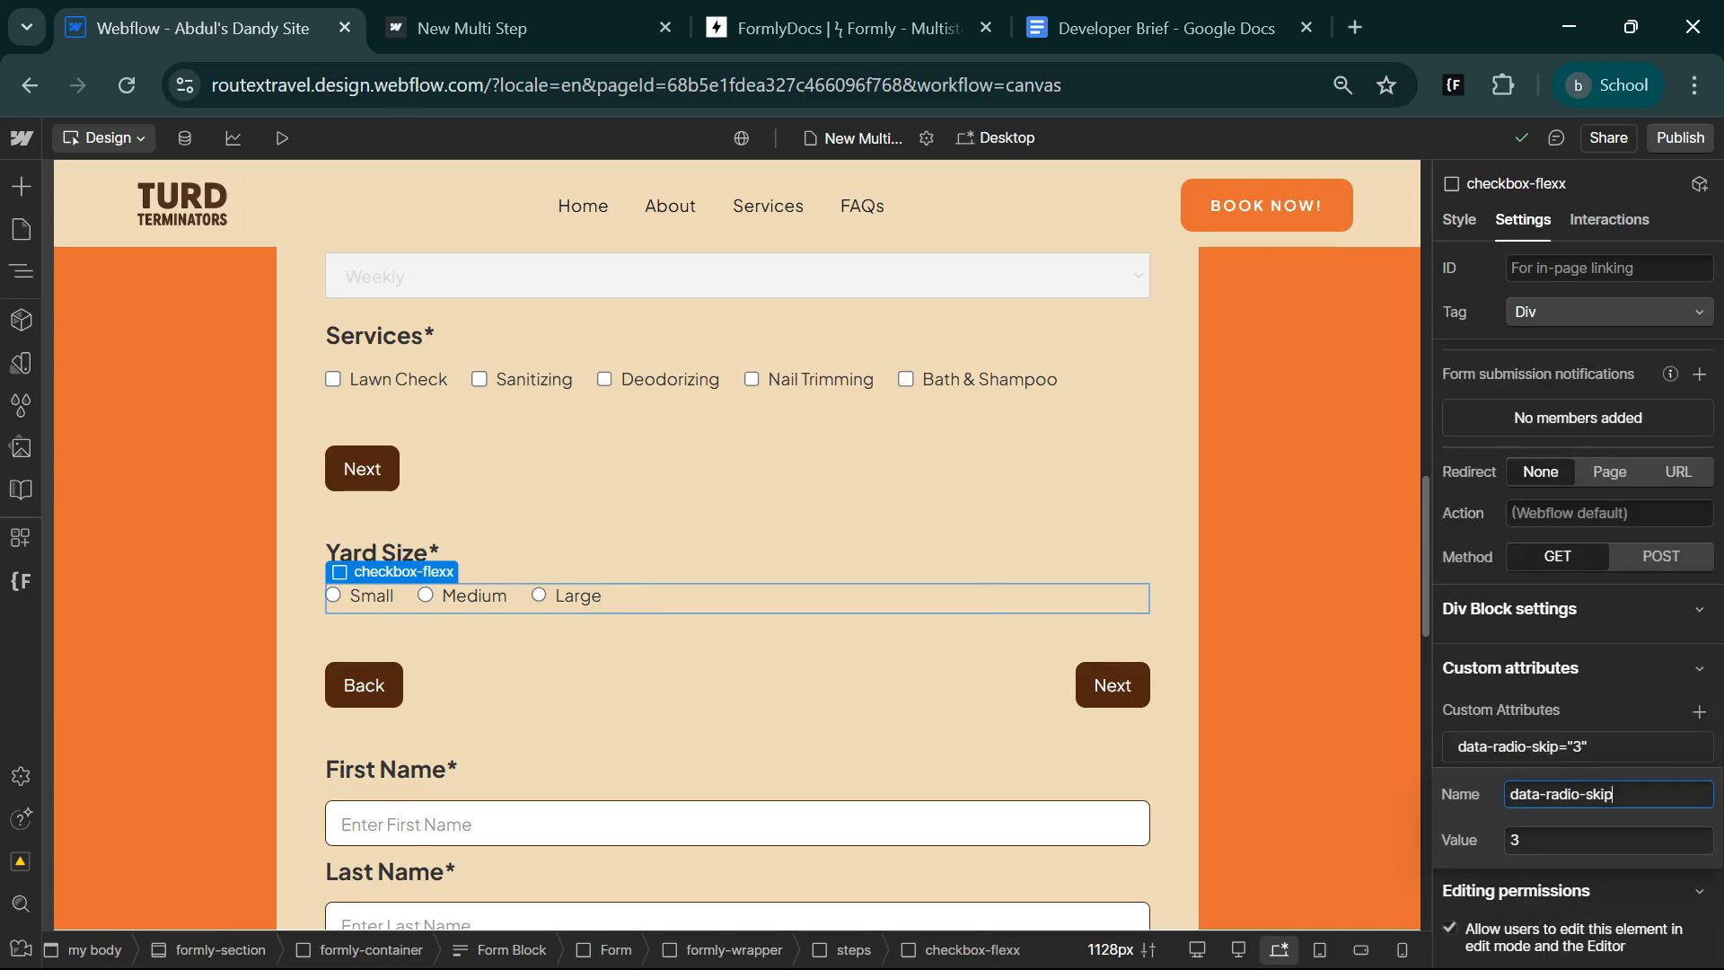
Set the value of the data-radio-skip attribute to true, copied from the Formly docs.
left_click(853, 30)
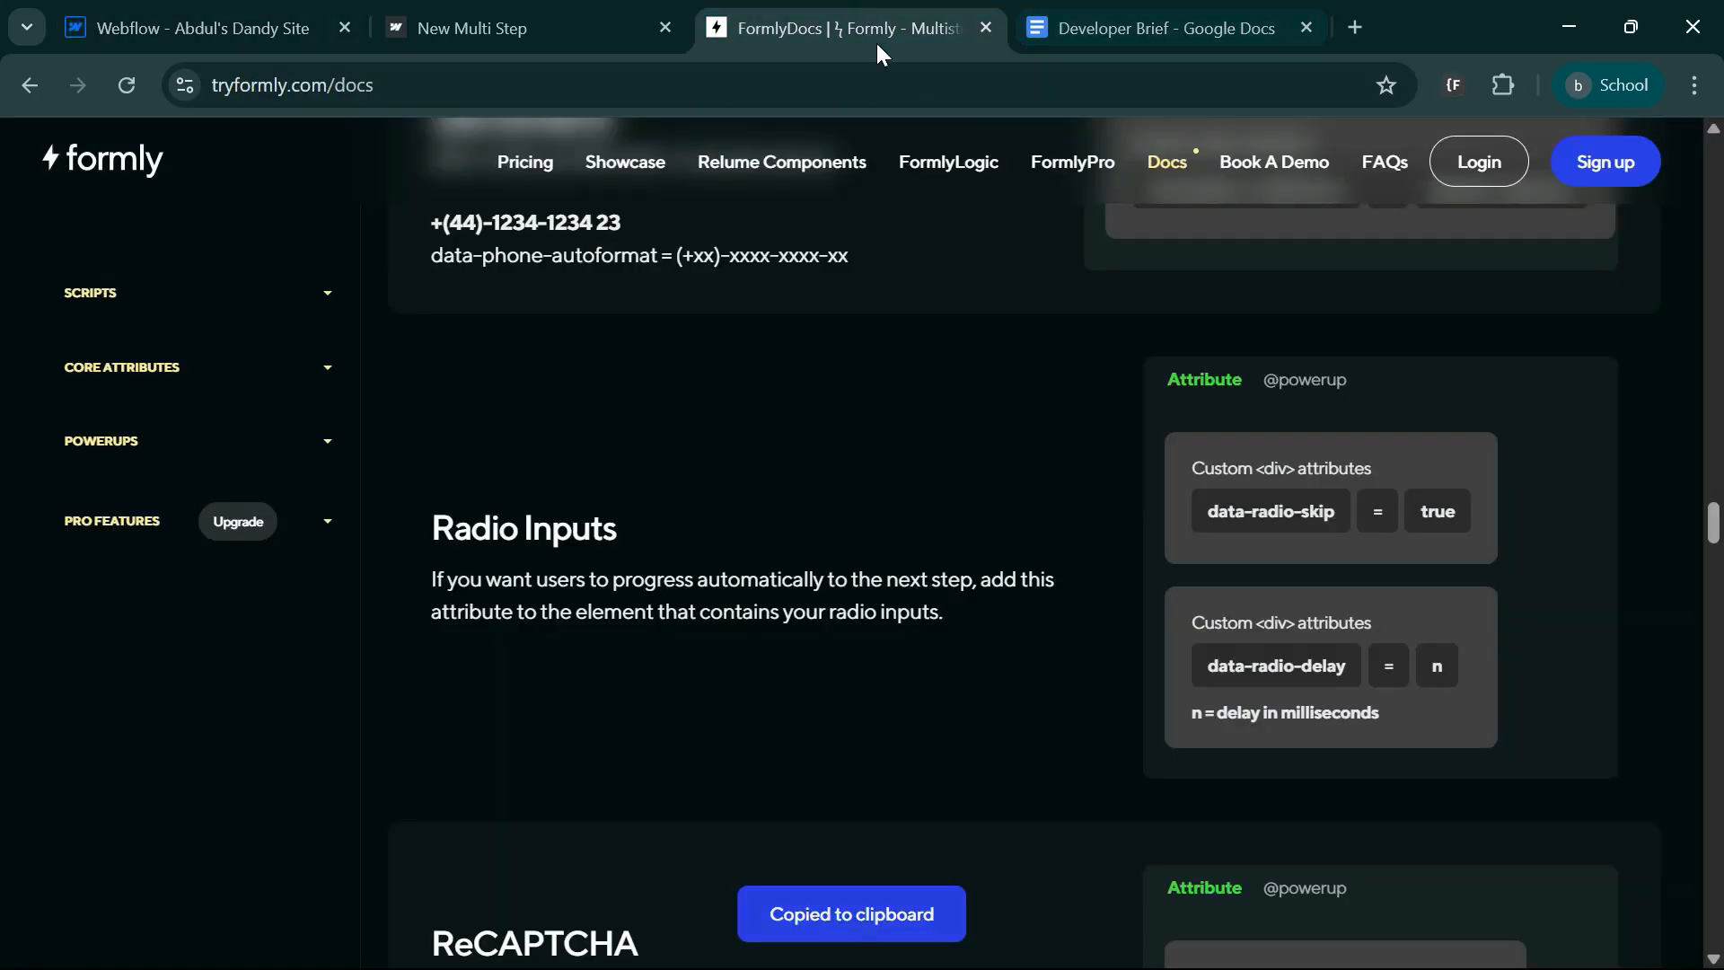
left_click(1434, 508)
left_click(252, 27)
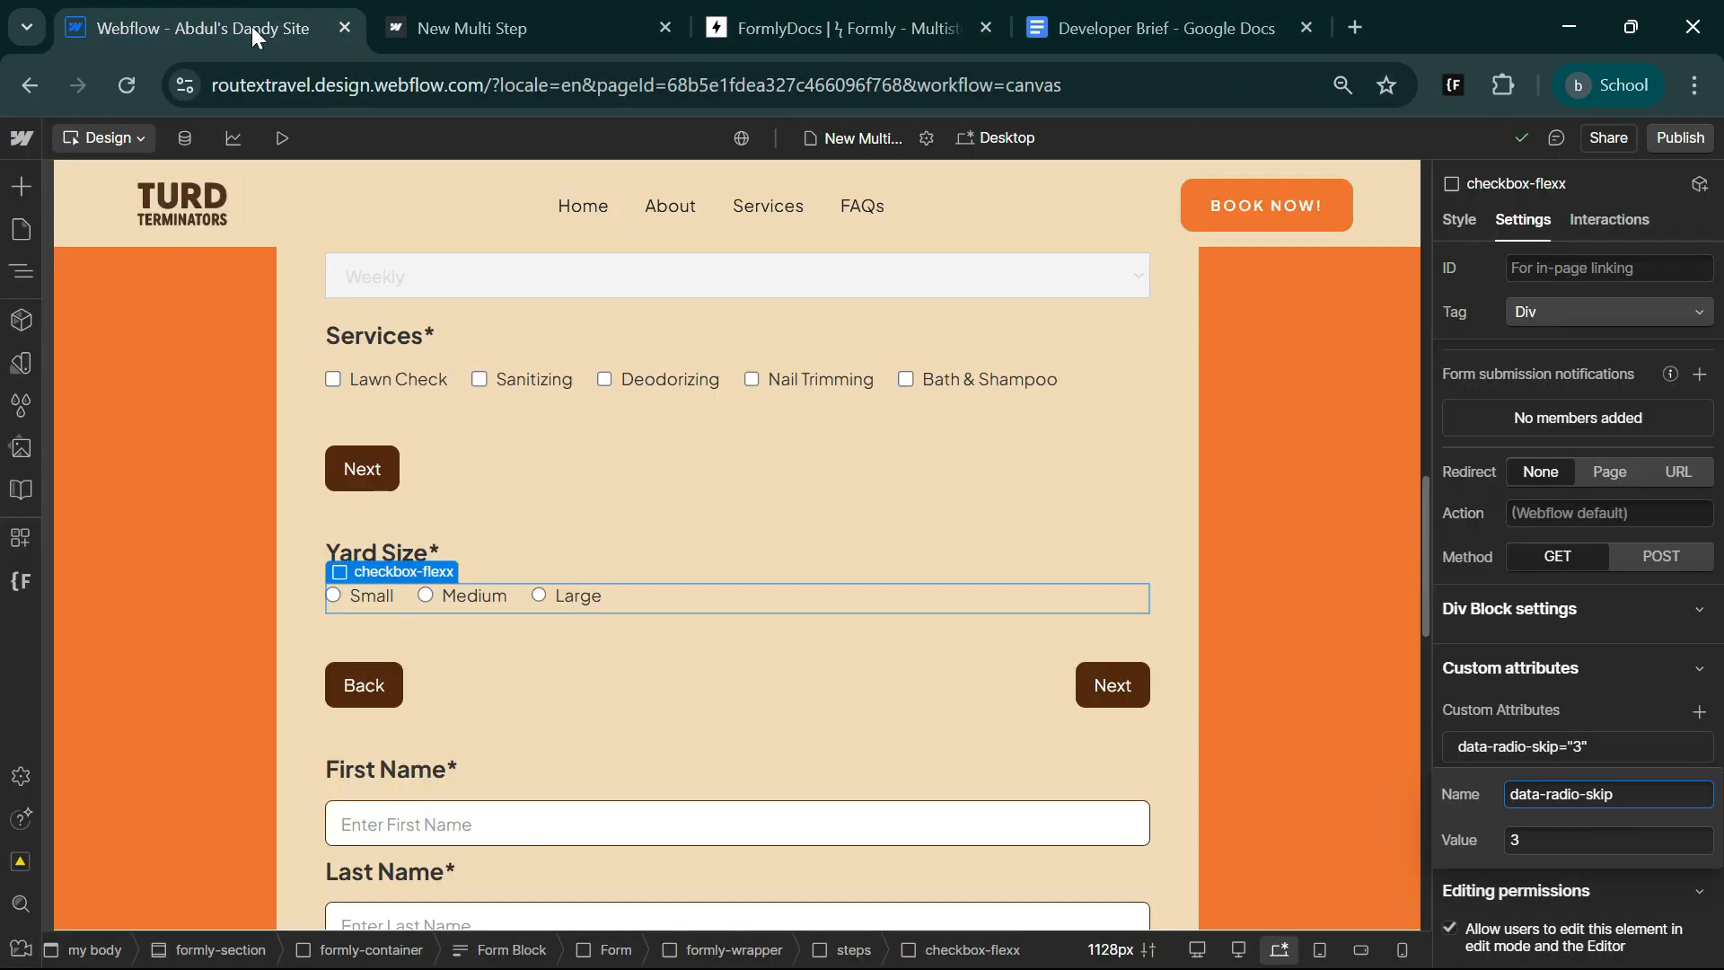
left_click(1567, 841)
key("ctrl+v")
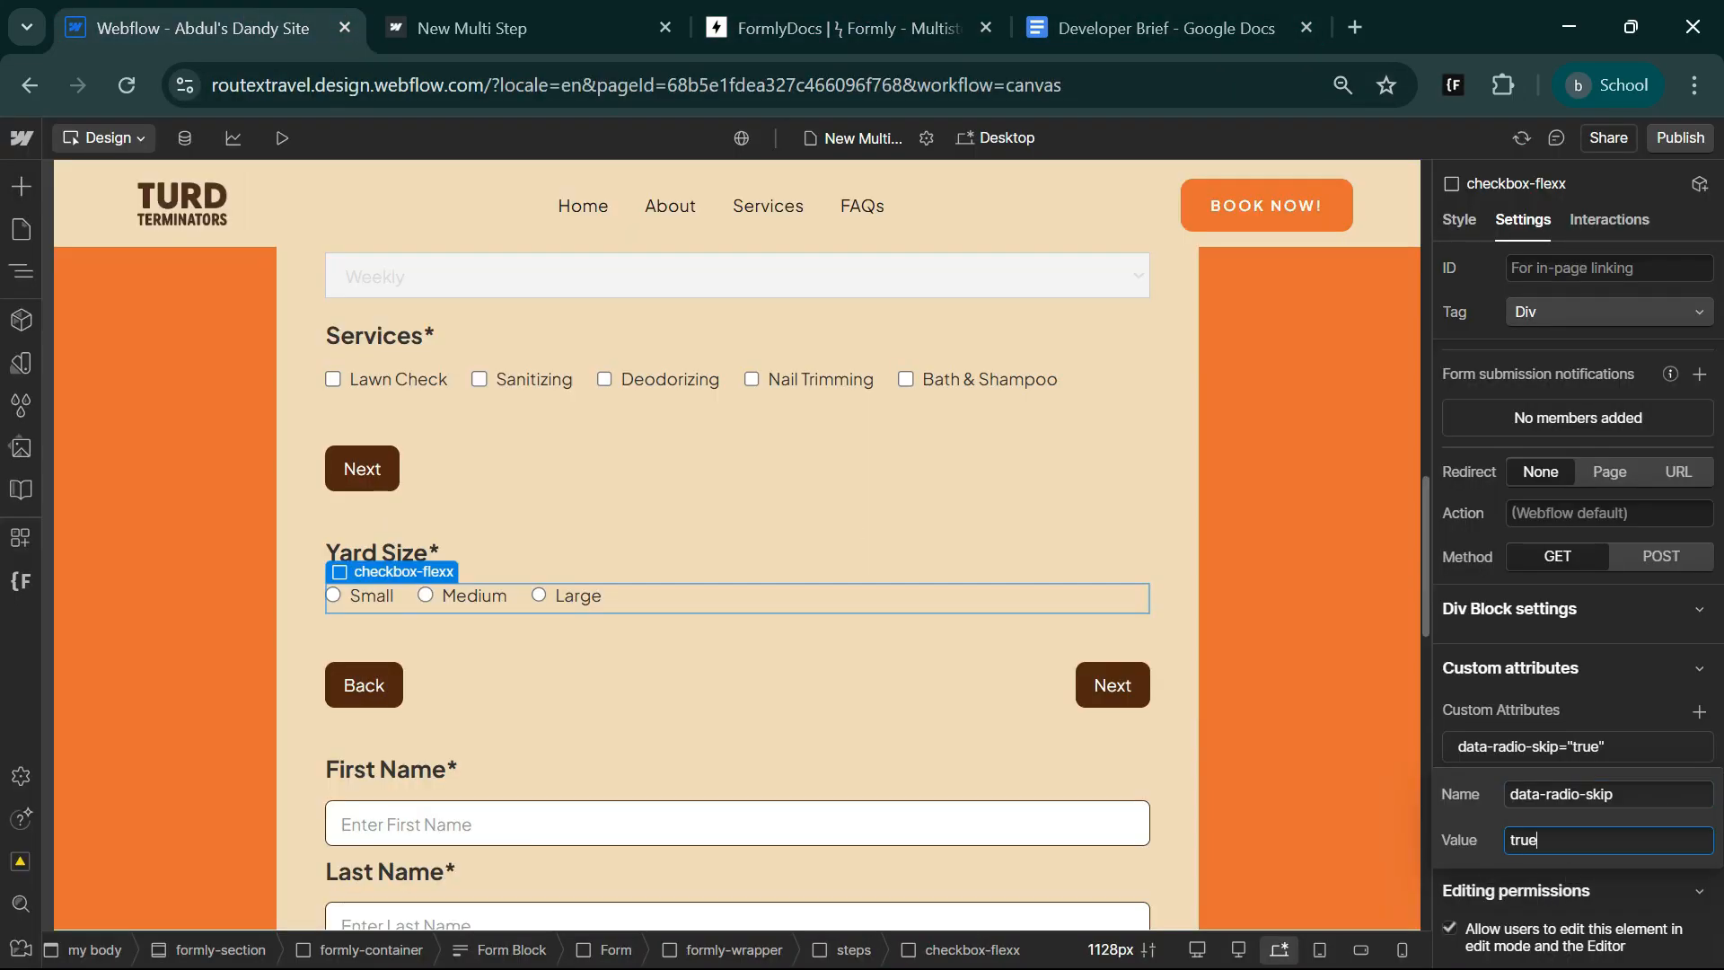
Add a data-radio-delay custom attribute with the value 1000 to the Yard Size checkbox-flexx container, copying its name from the Formly docs.
left_click(799, 40)
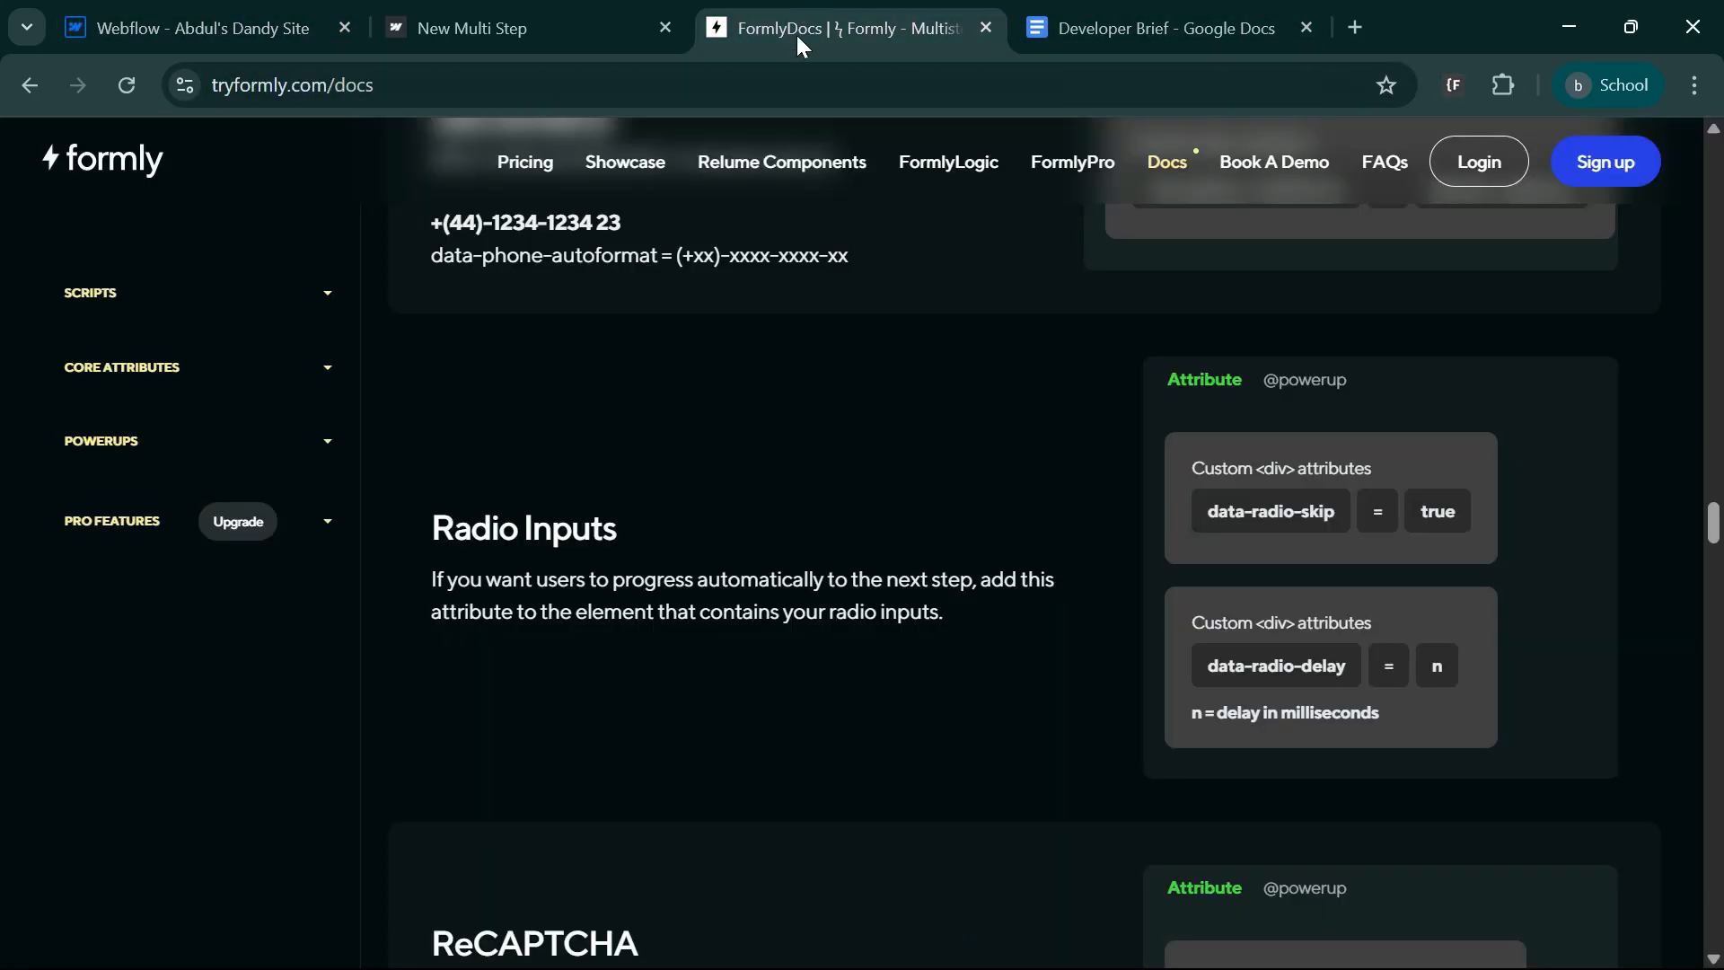
left_click(1255, 675)
left_click(237, 20)
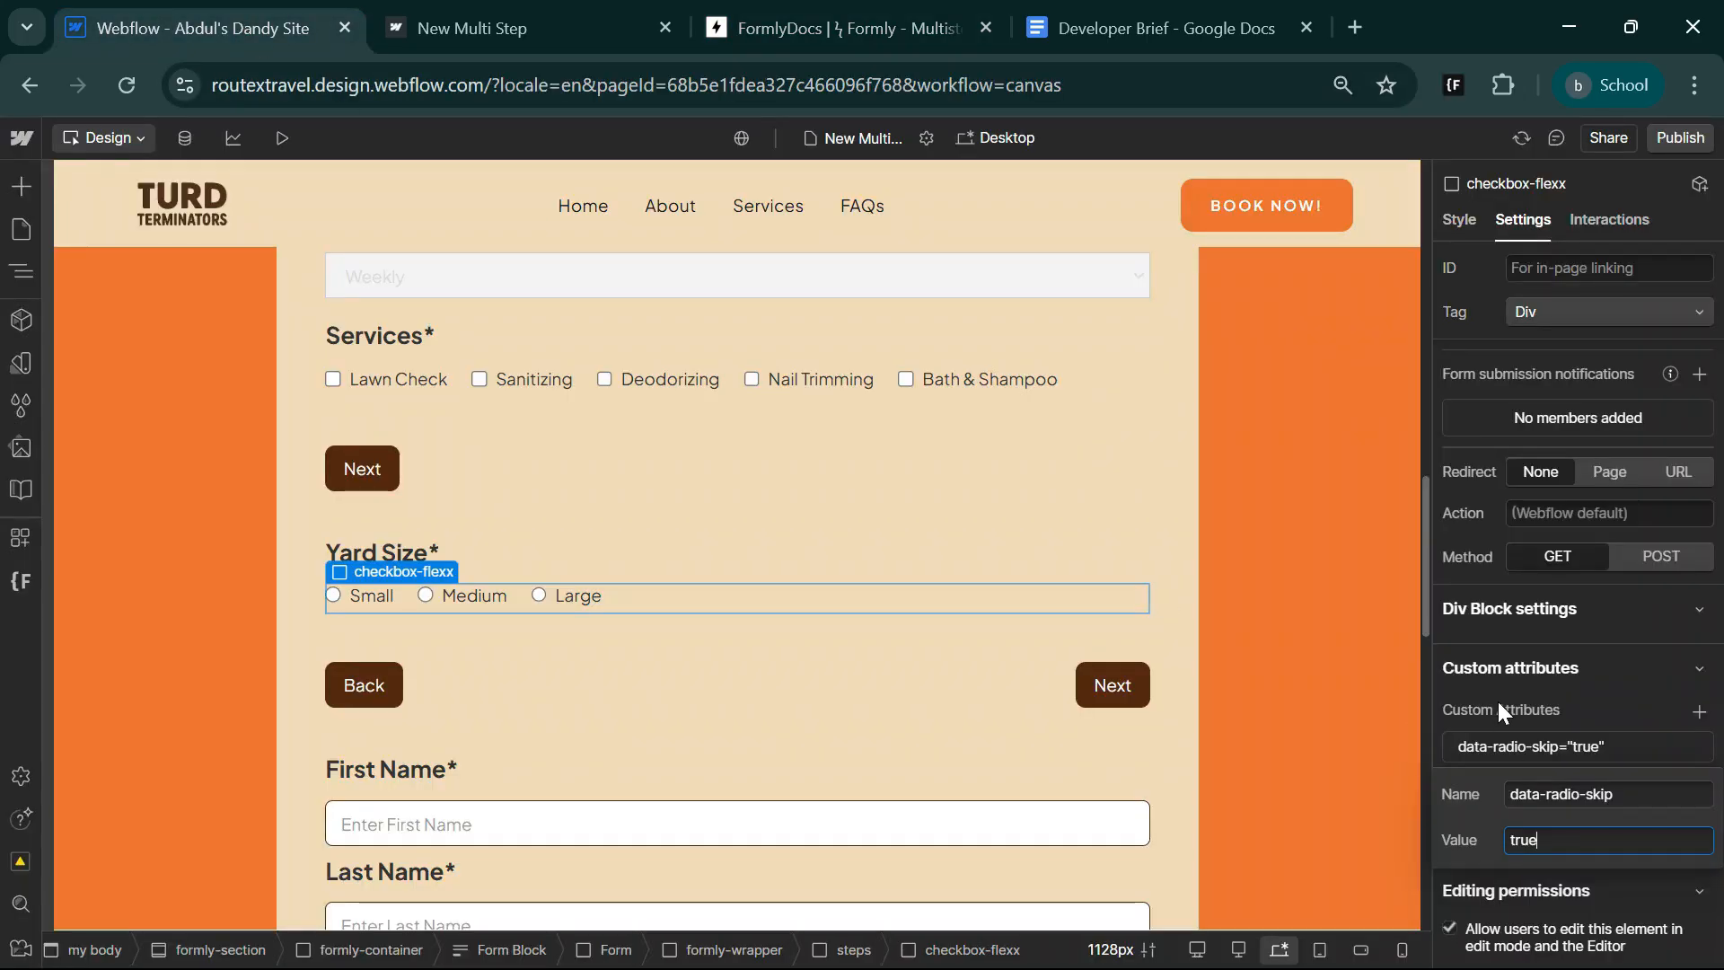
left_click(1700, 712)
key("ctrl+v")
key("Tab")
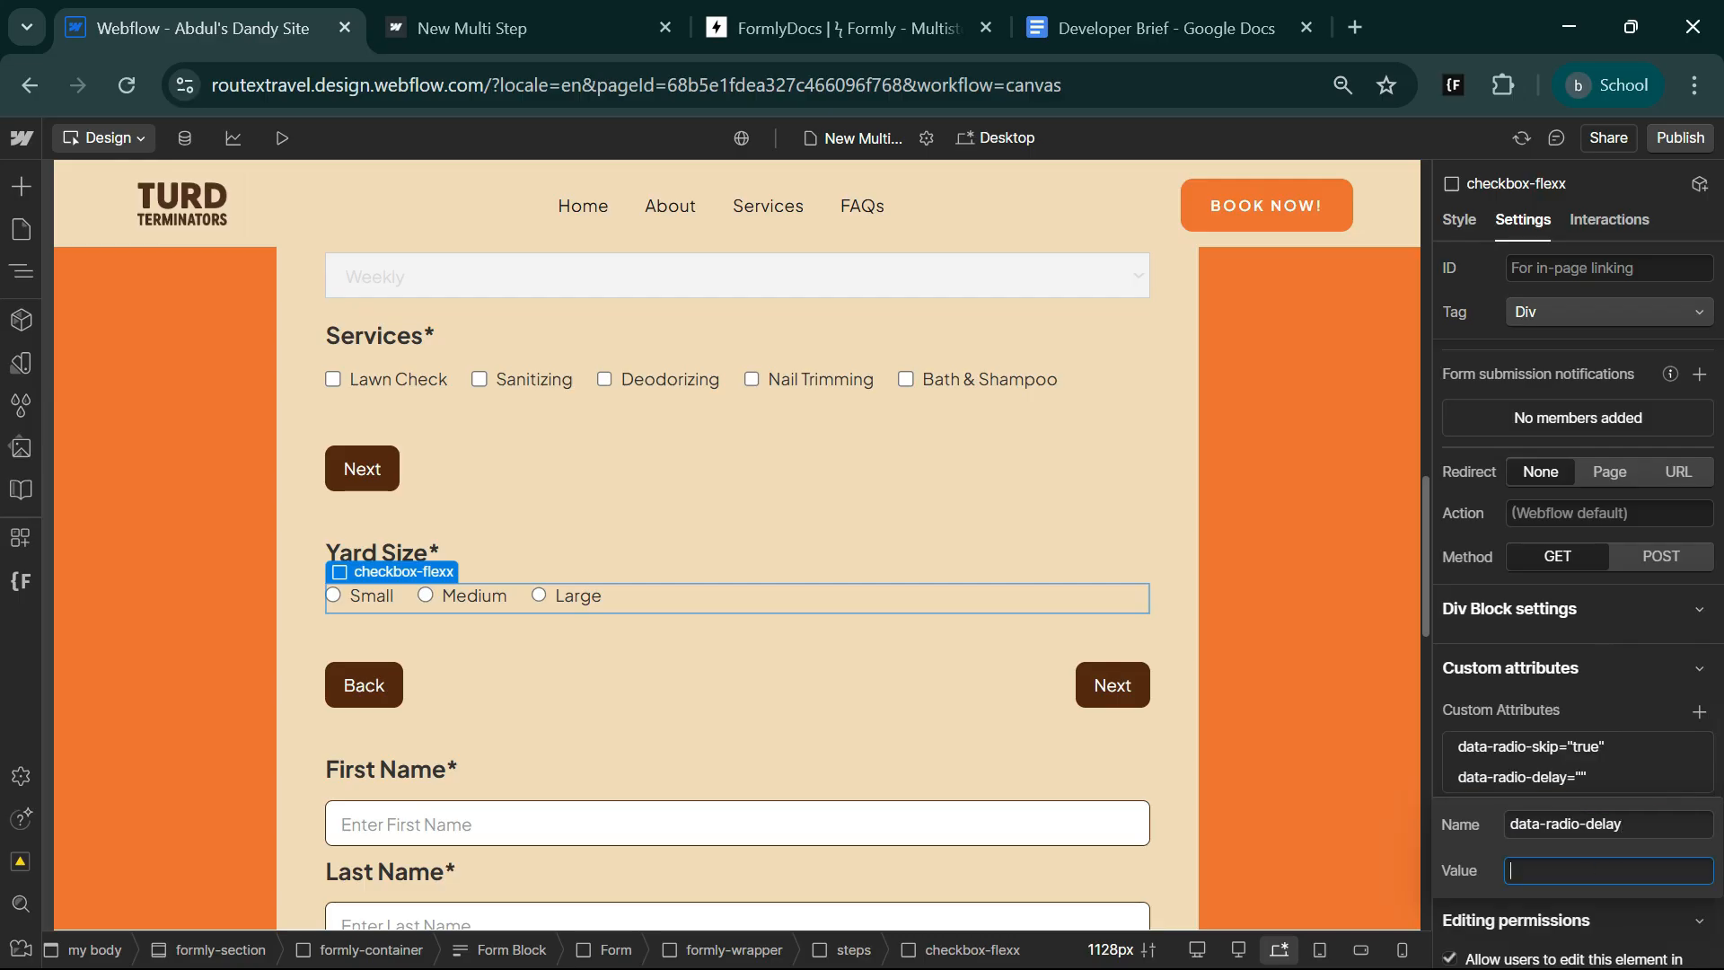
left_click(797, 28)
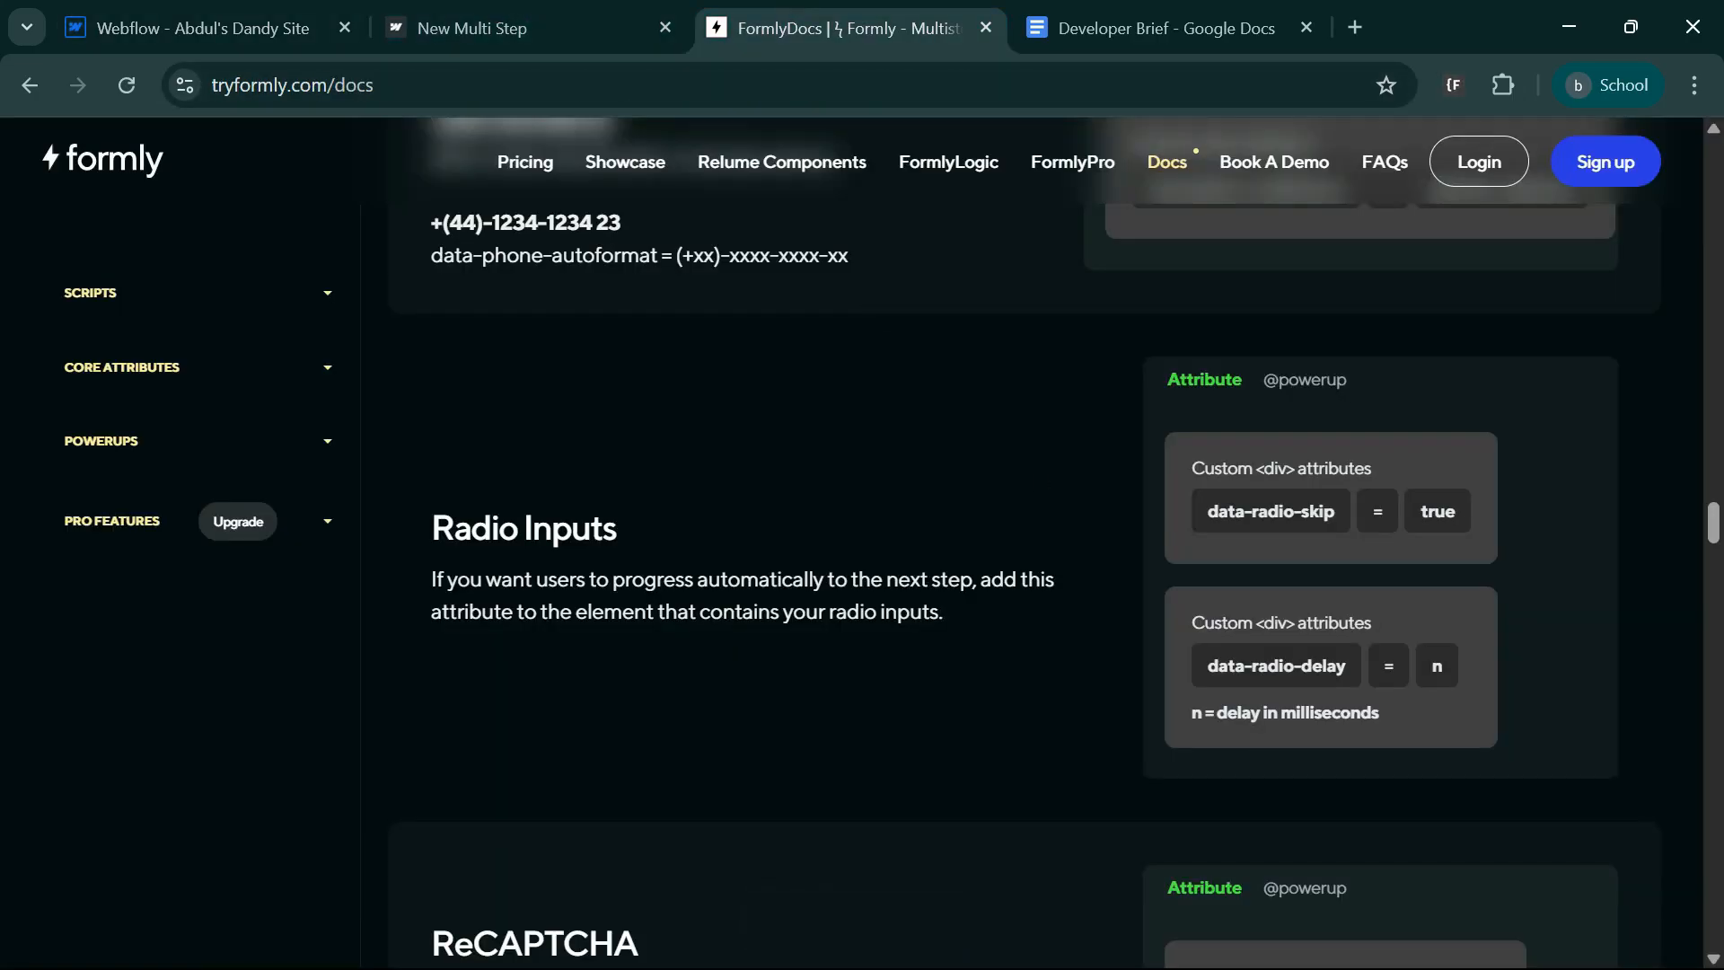
left_click(261, 25)
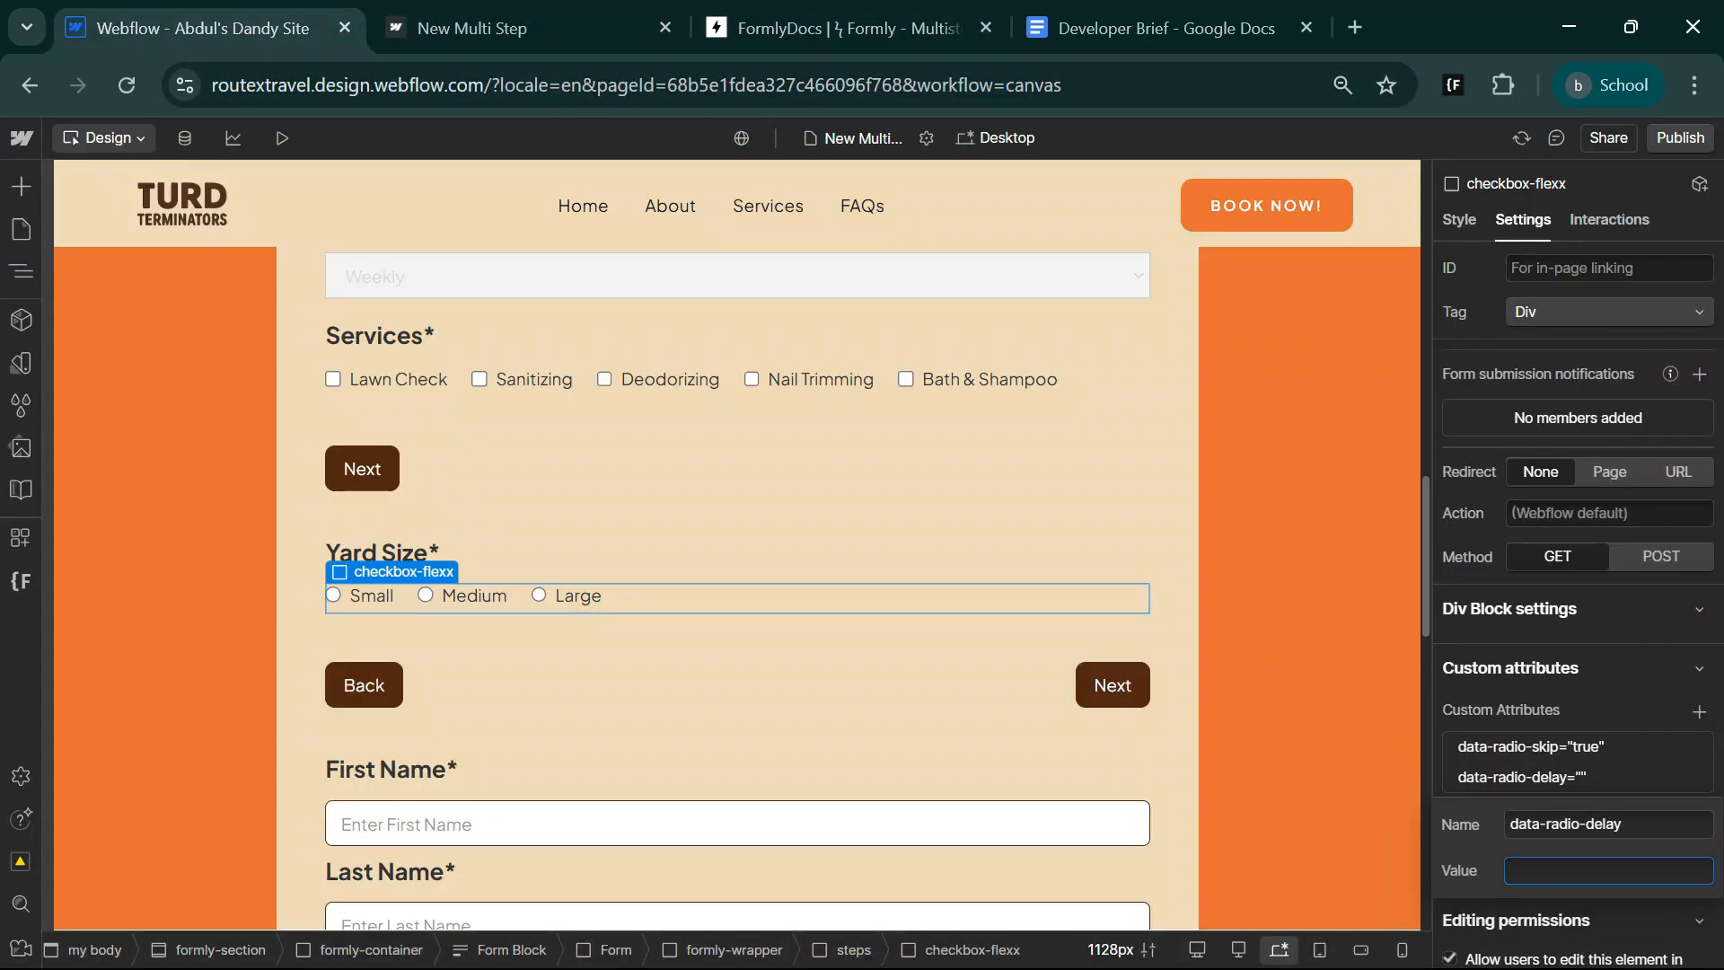
type("1000")
left_click(1595, 781)
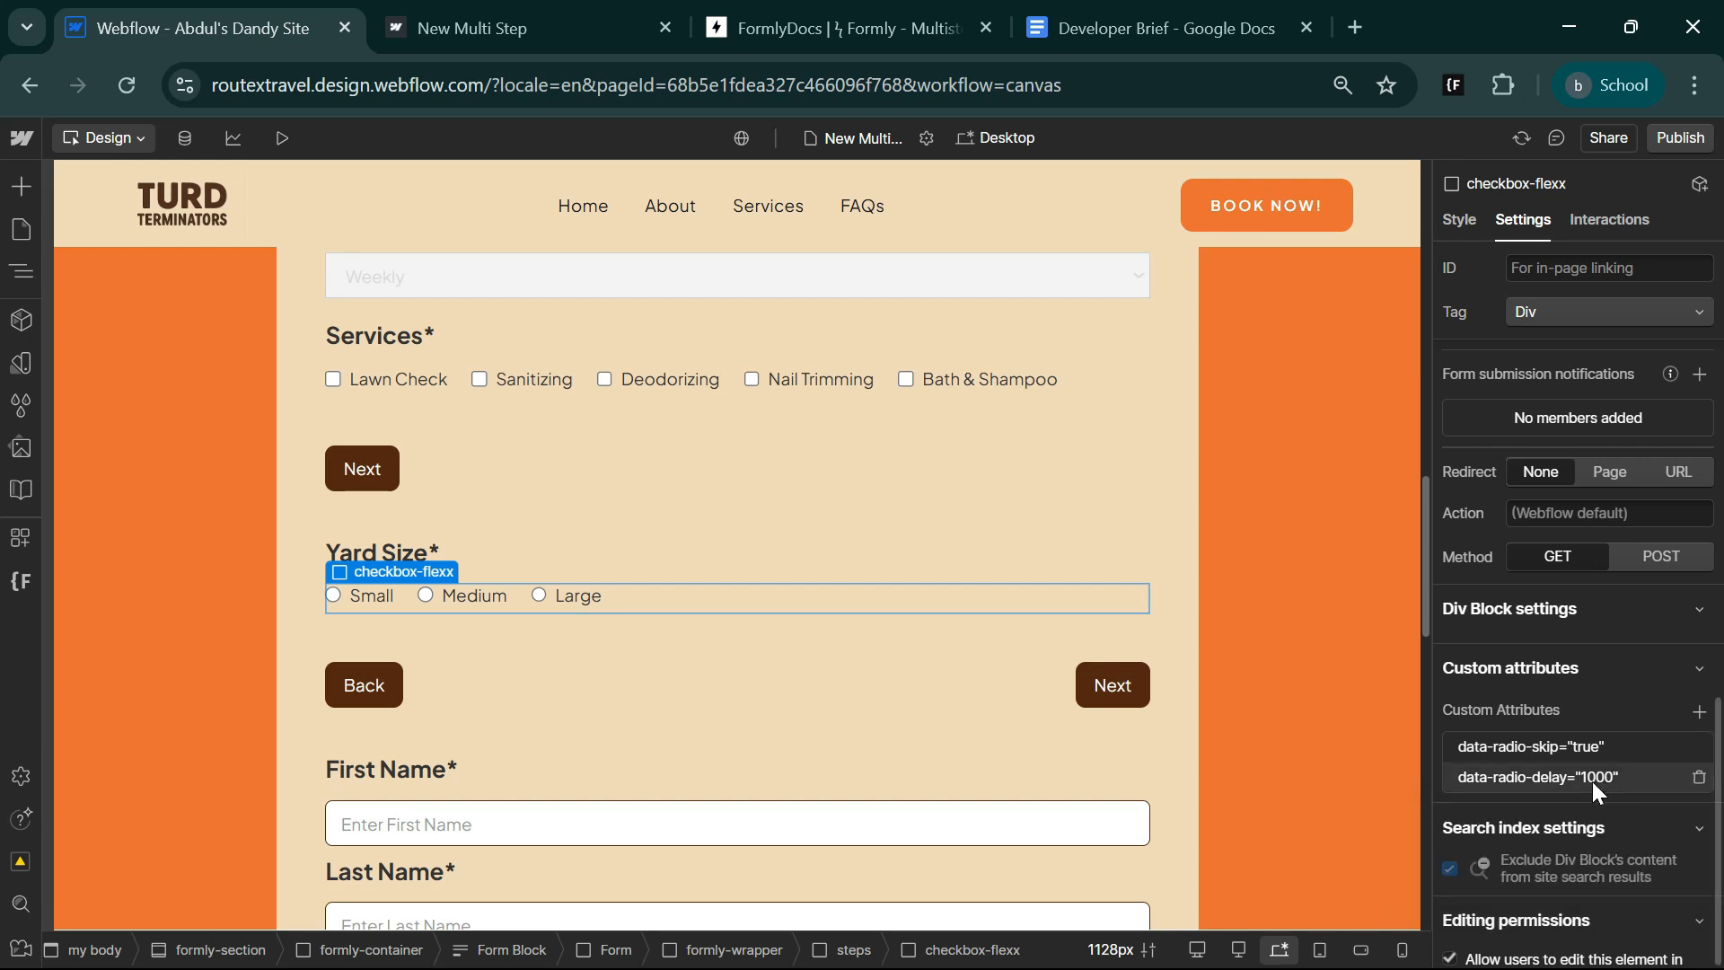
scroll(780, 797, "up", 5)
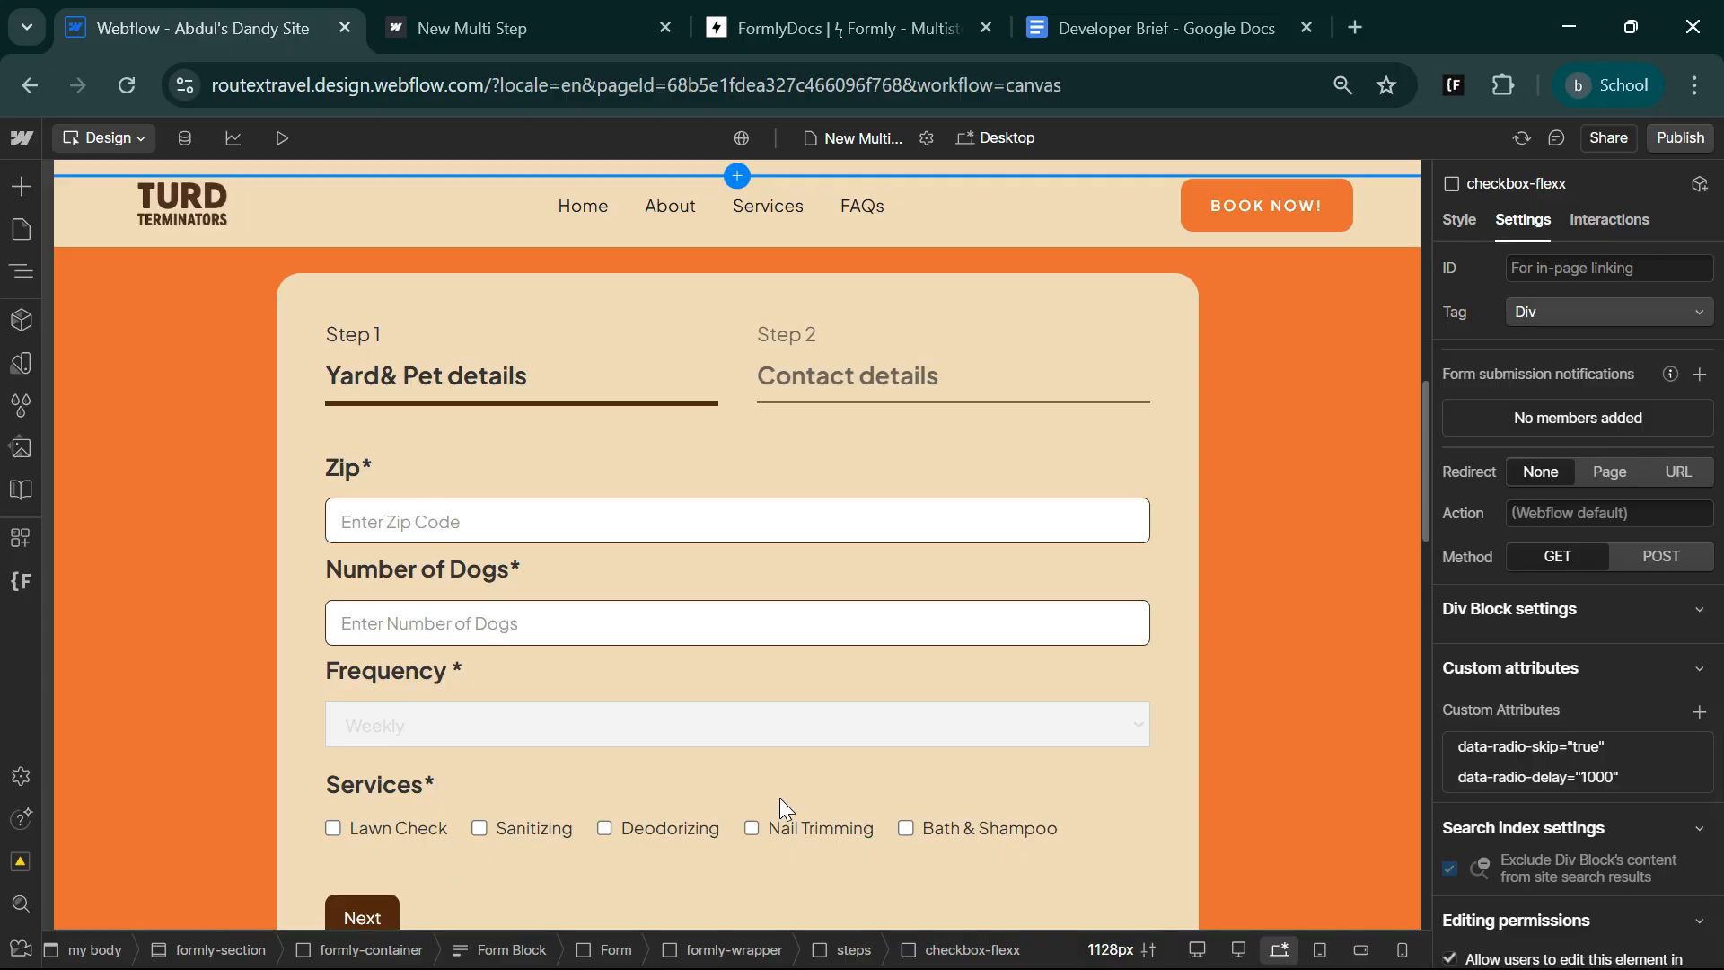
Duplicate the Step 2 "Contact details" indicator-step so the form's indicator row has three steps.
scroll(780, 797, "up", 3)
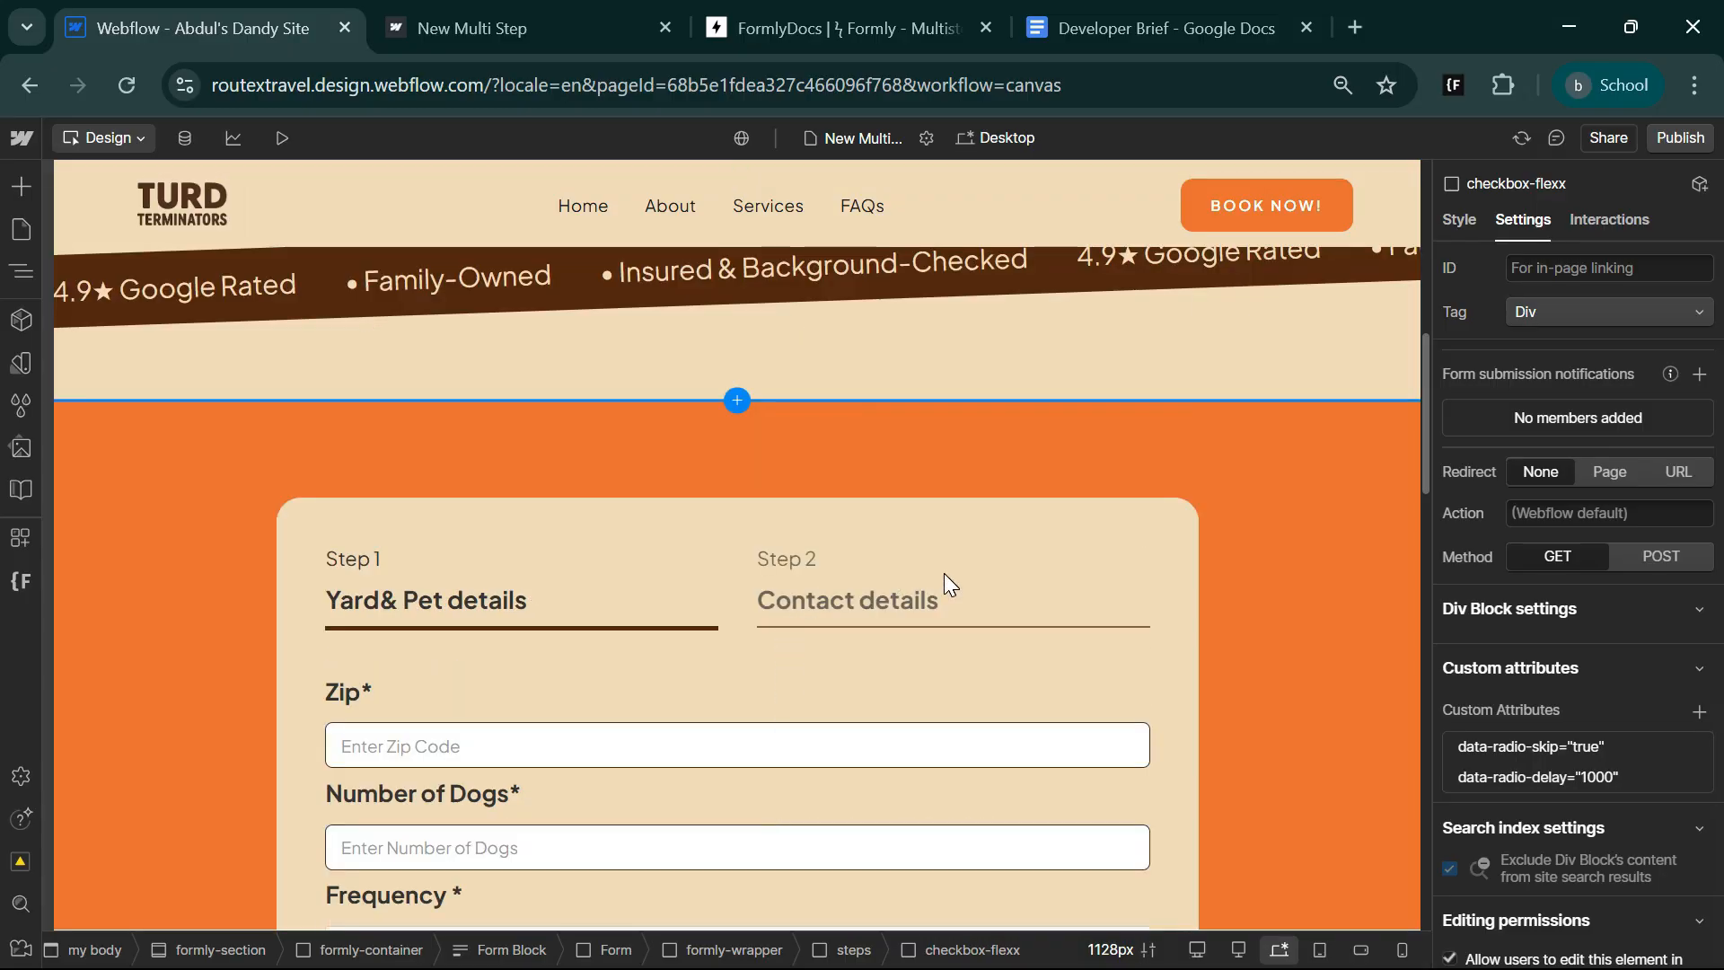
left_click(871, 580)
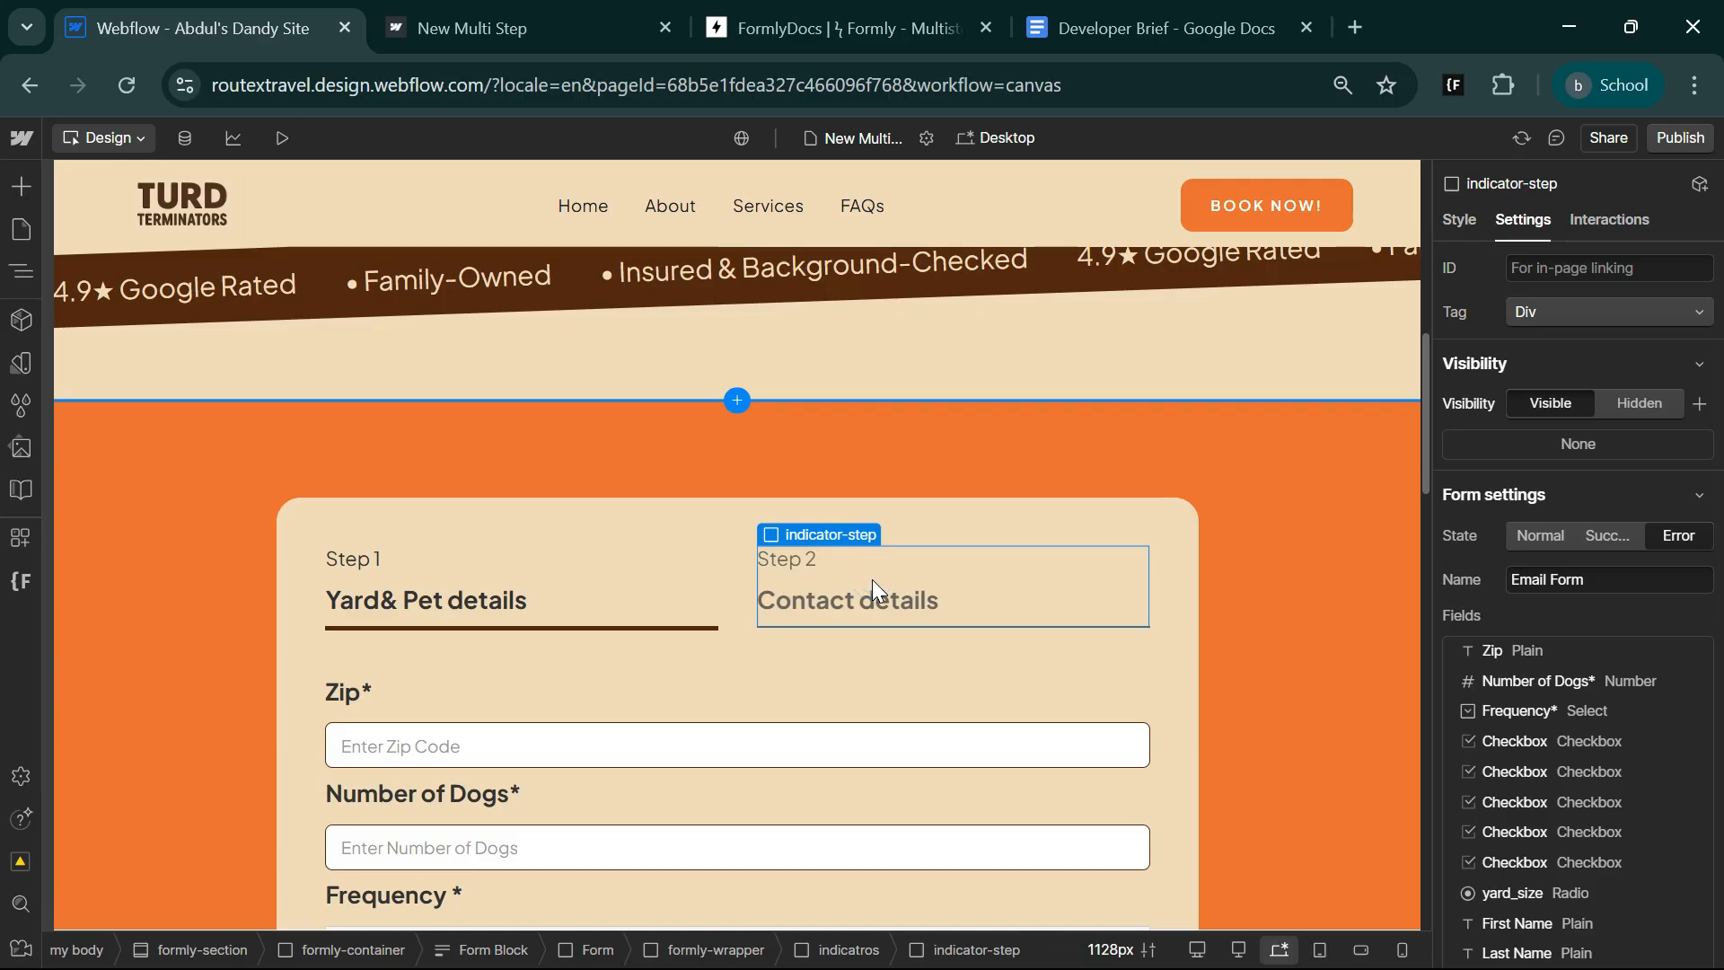
key("ctrl+d")
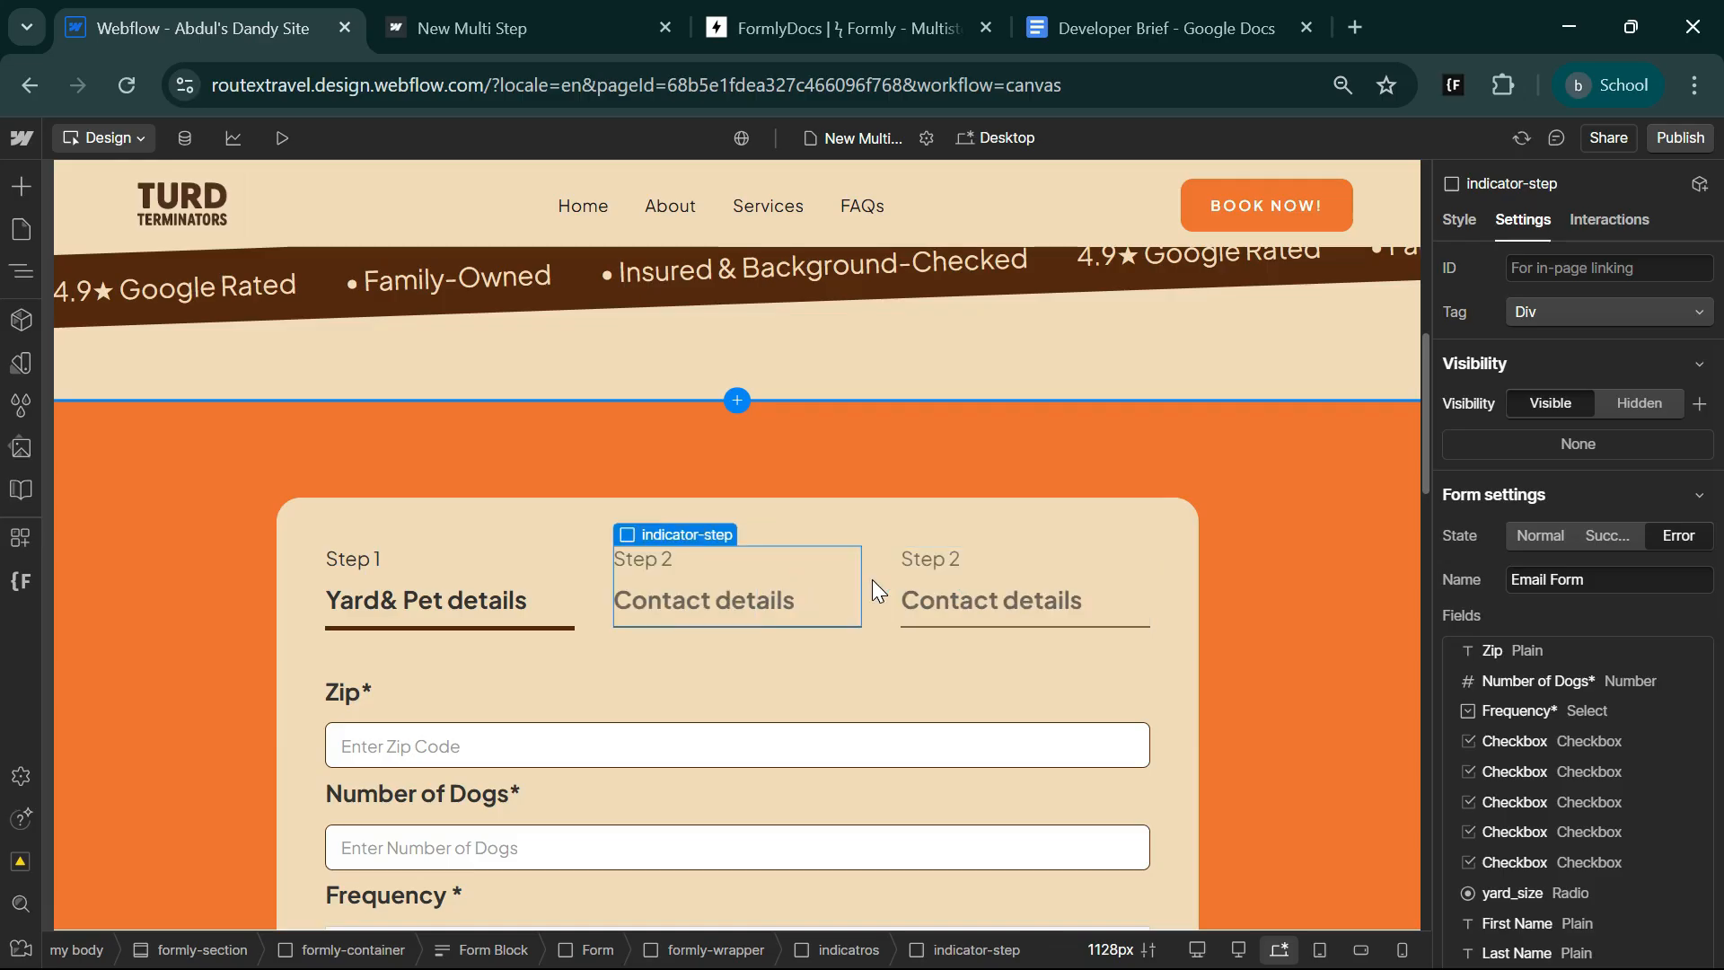
Change the step number text of the last indicator to "Step 3".
left_click(971, 564)
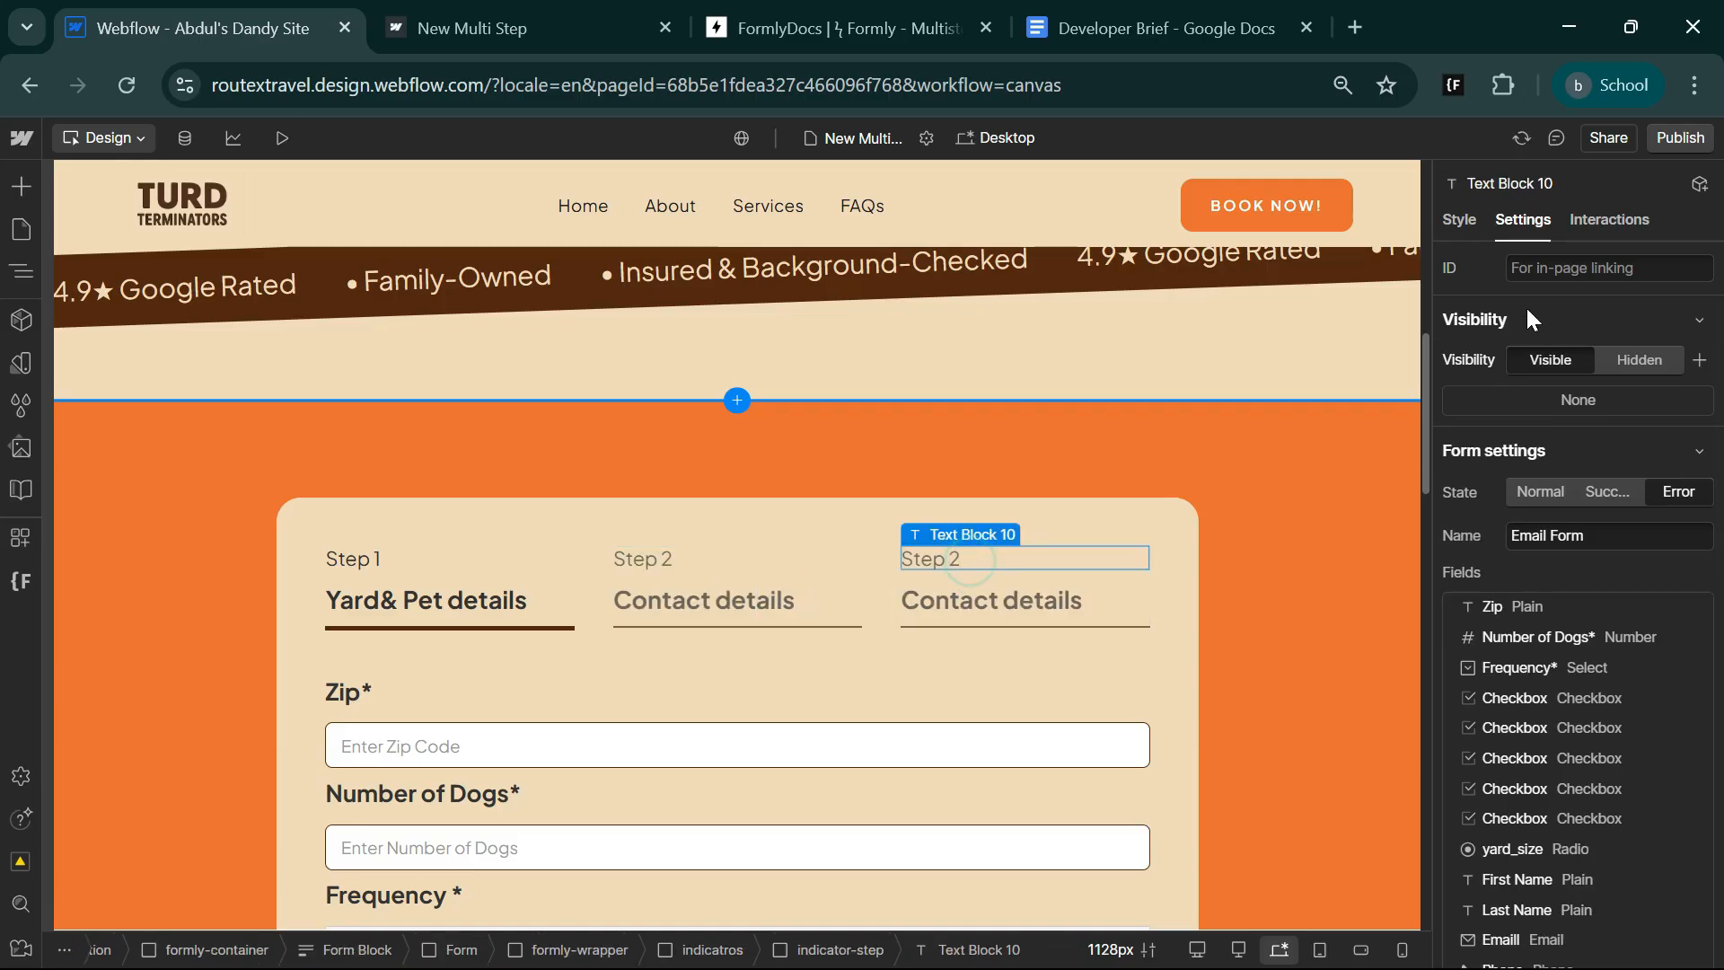
scroll(1560, 800, "down", 6)
triple_click(1560, 795)
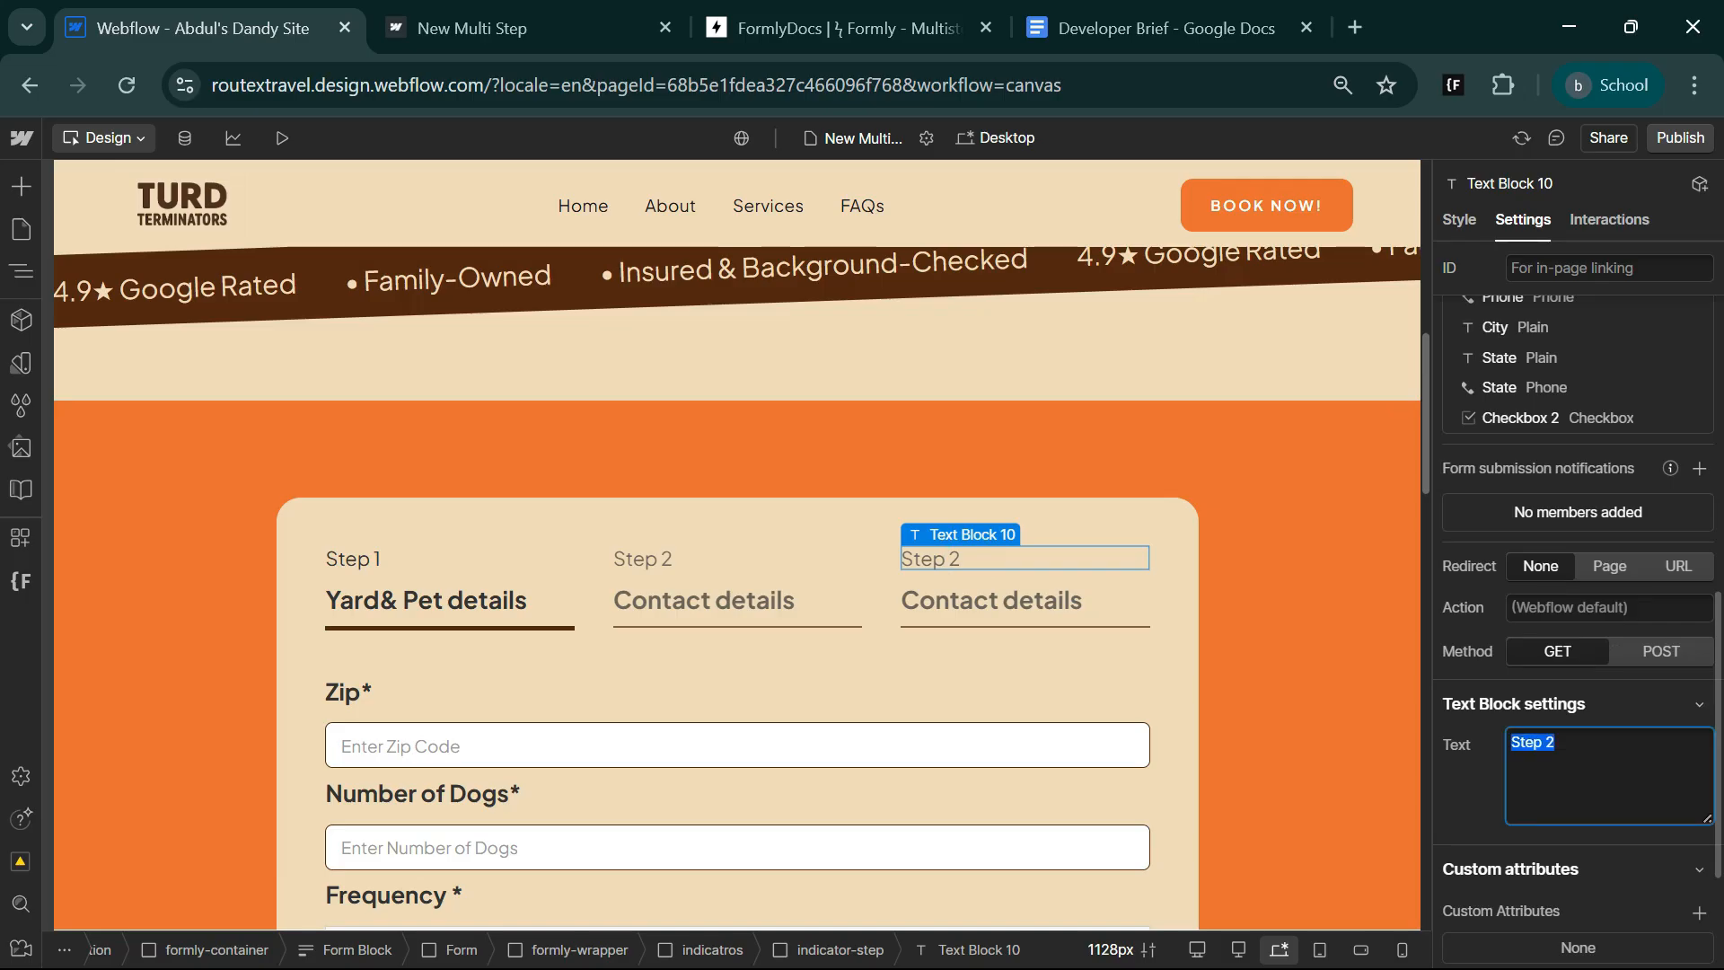
key("End")
key("BackSpace")
type("3")
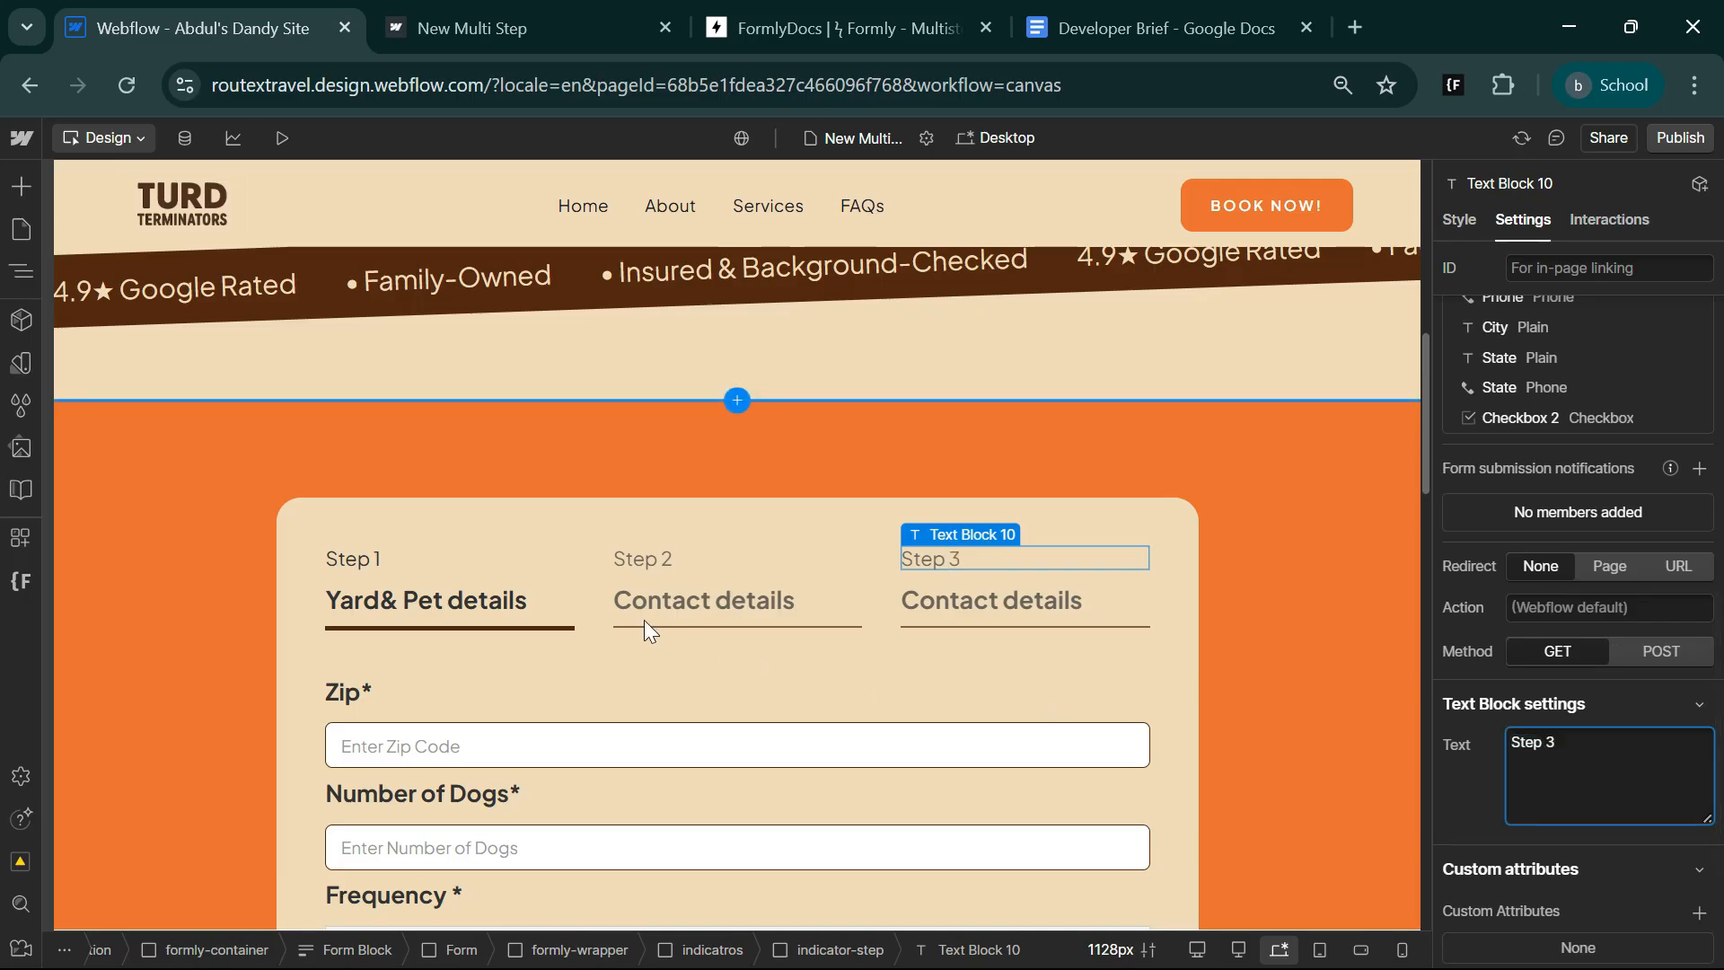
Rename the middle indicator's heading to "Yard Details" and the first indicator's heading to "Pet details".
left_click(695, 601)
scroll(1613, 767, "down", 10)
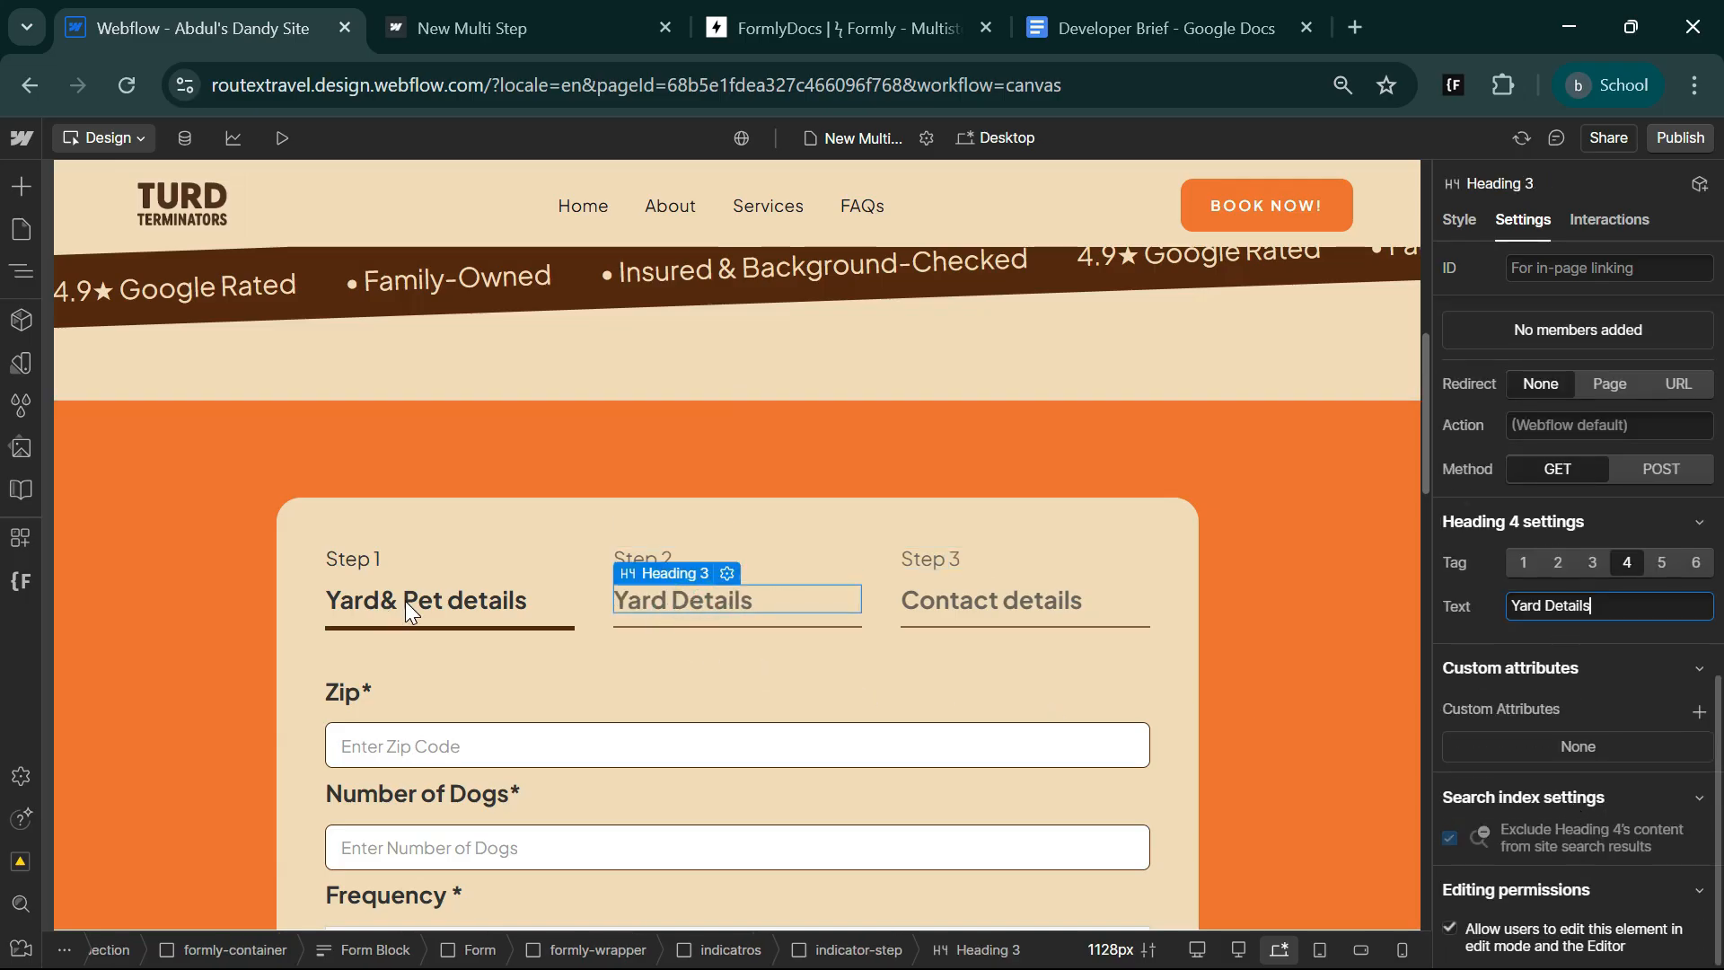
left_click(406, 601)
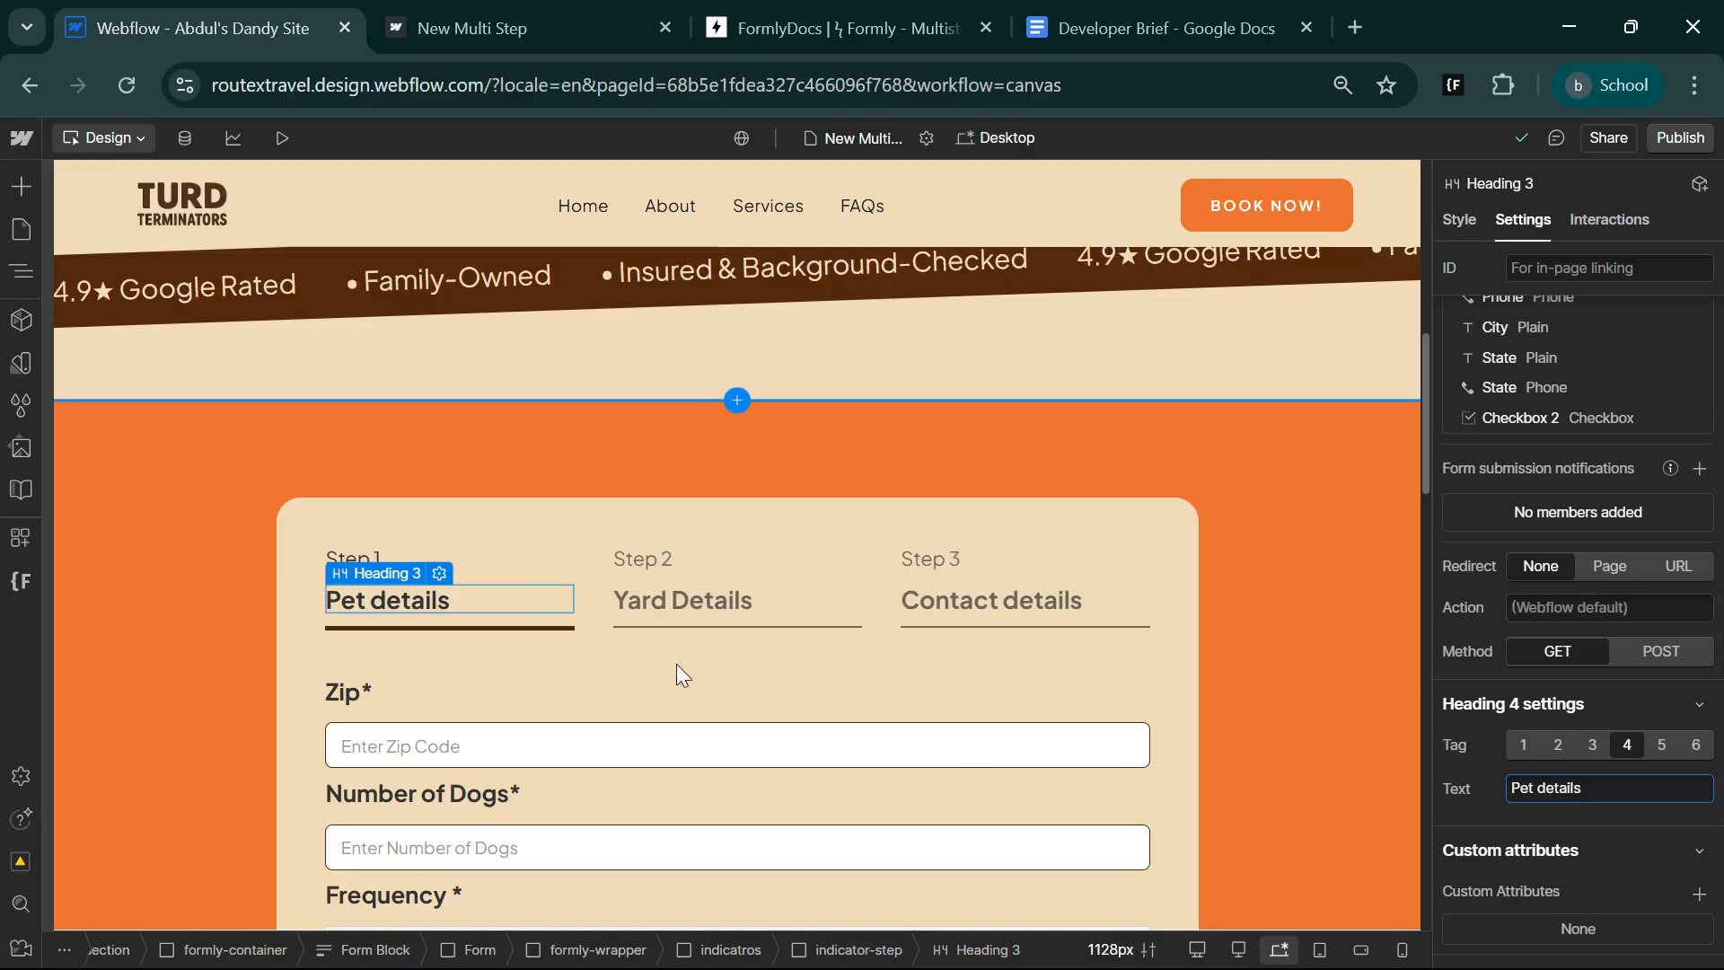
scroll(603, 620, "down", 5)
scroll(692, 762, "up", 3)
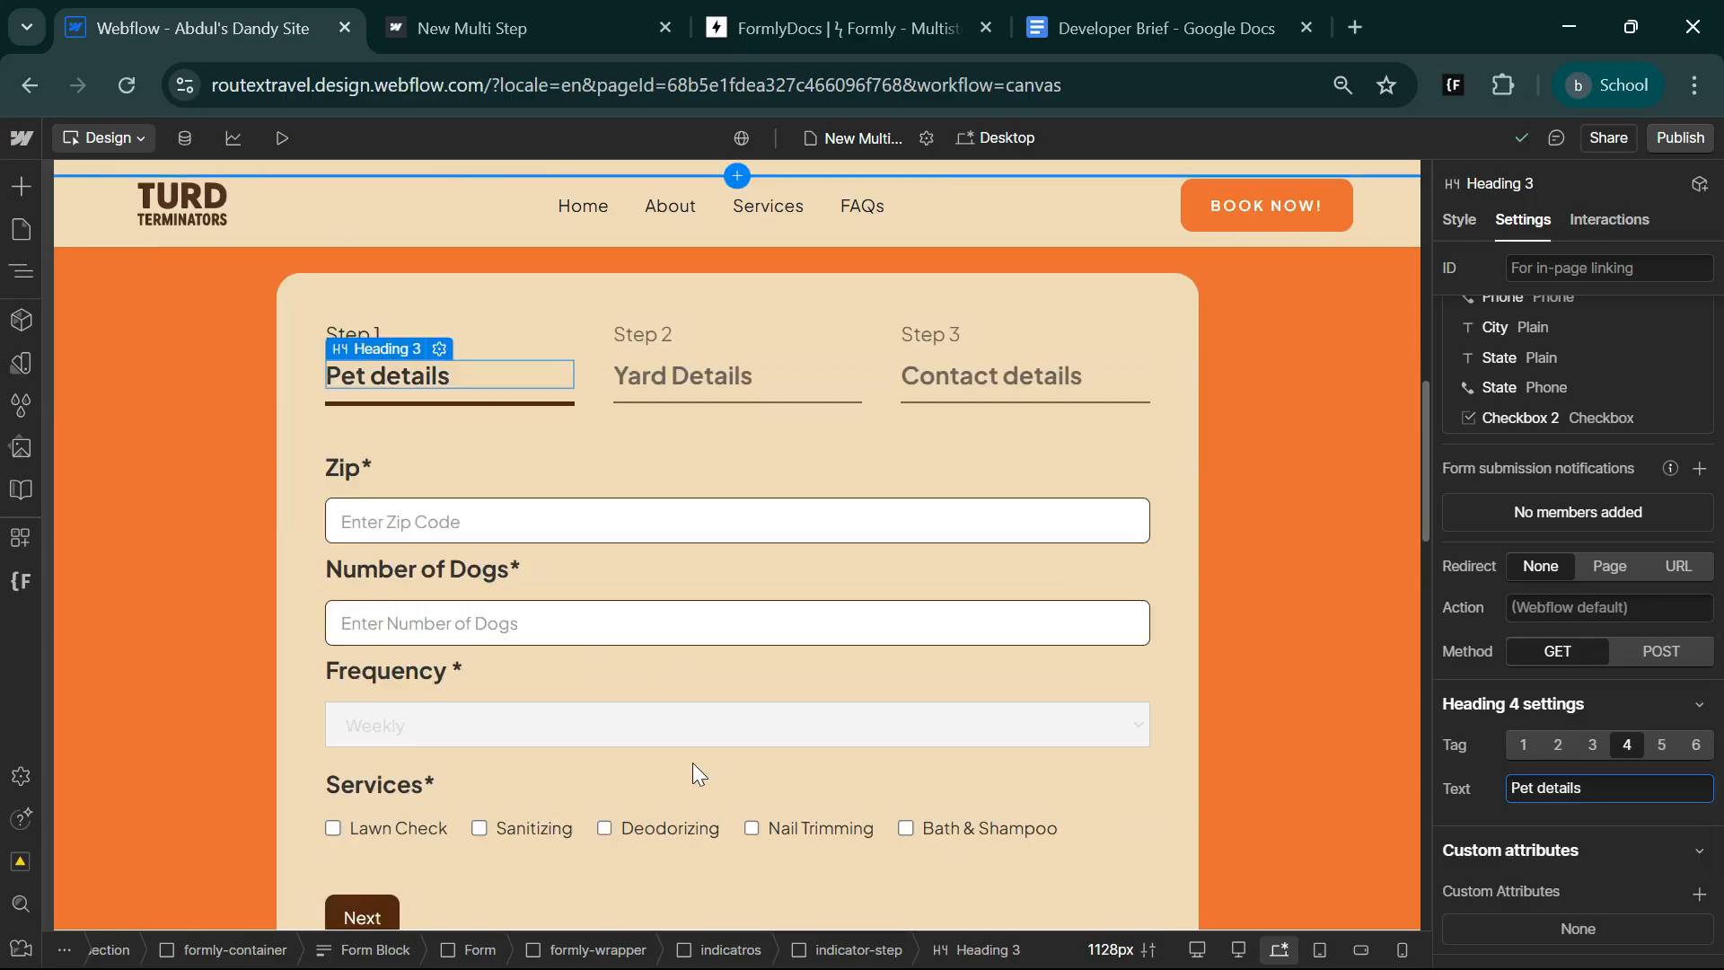
On the published New Multi Step page, enter a zip code and set Number of Dogs to 34.
key("ctrl+Tab")
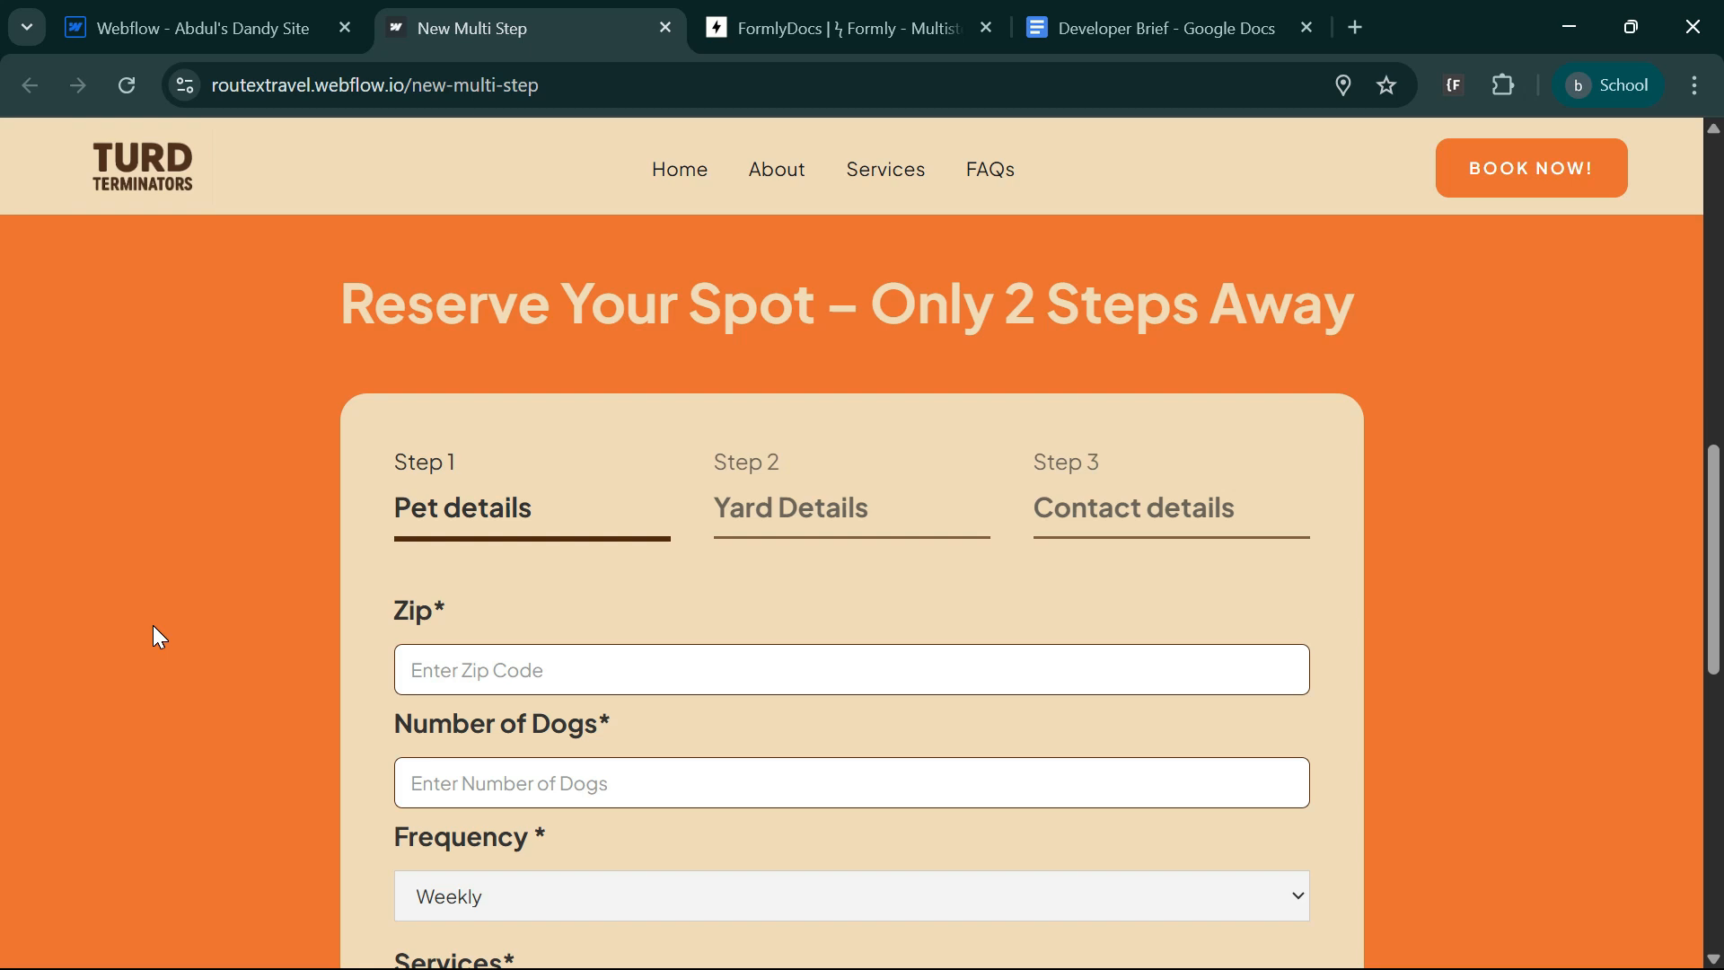
scroll(548, 716, "down", 3)
left_click(519, 454)
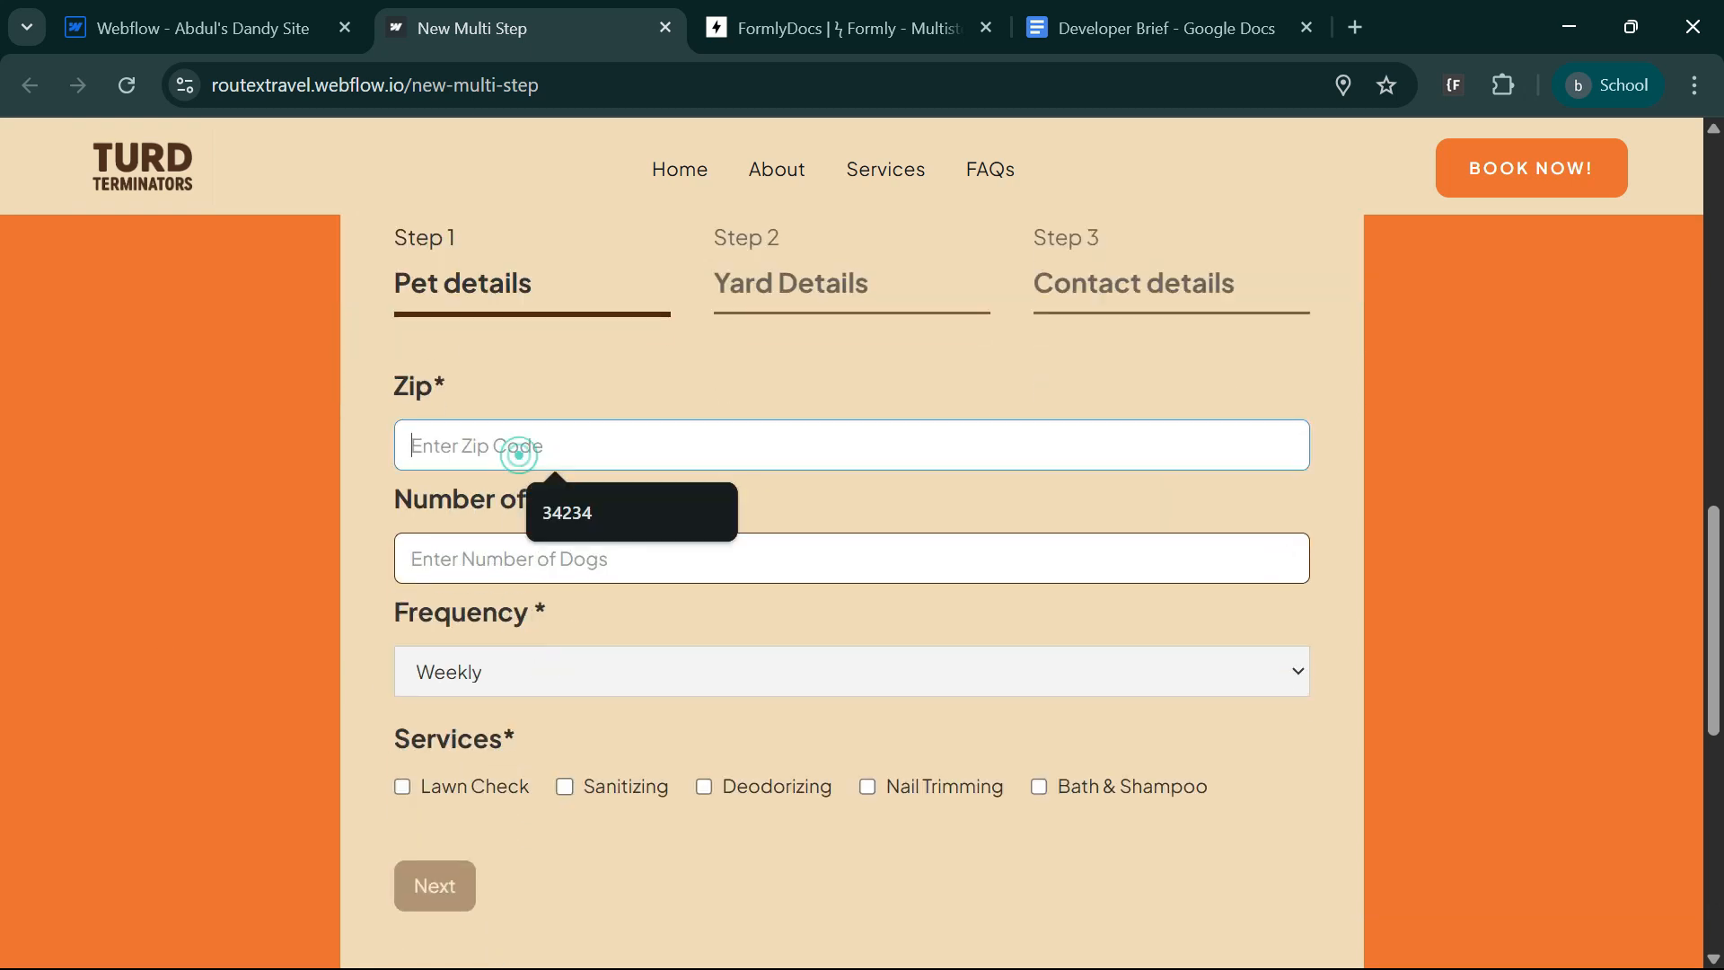
left_click(585, 505)
left_click(519, 558)
type("34")
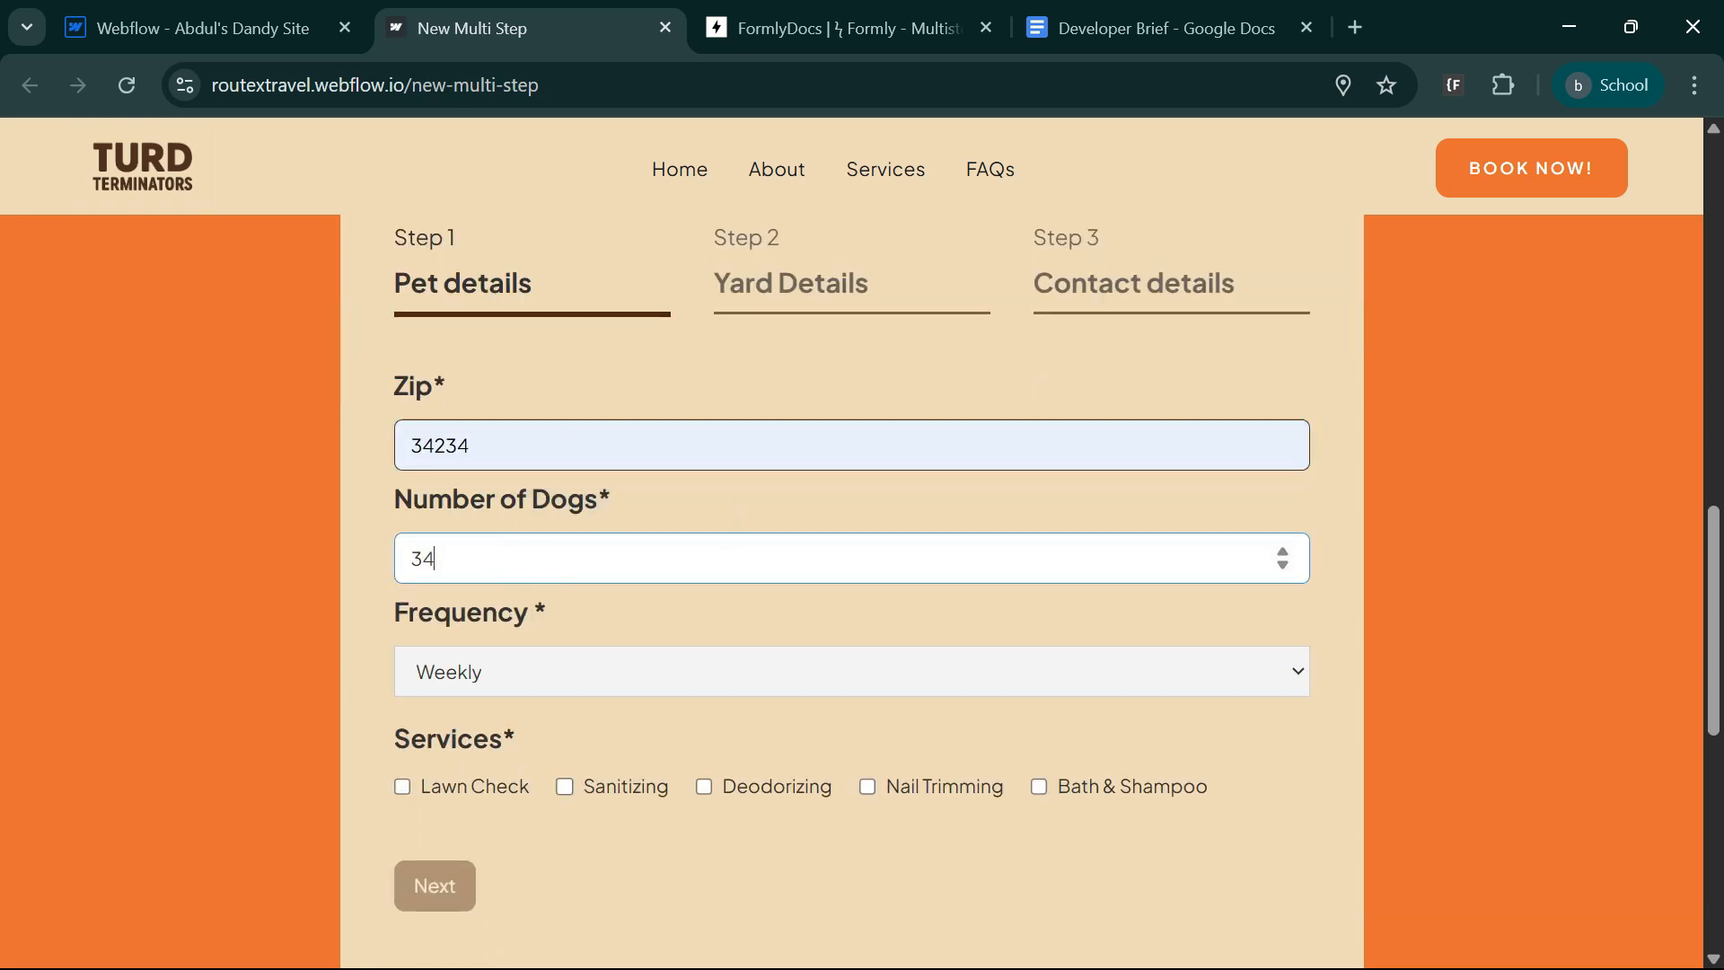
Set the frequency to Bi-Weekly, tick Sanitizing, Deodorizing and Nail Trimming, and continue to the Yard Details step.
left_click(492, 684)
left_click(492, 750)
left_click(606, 804)
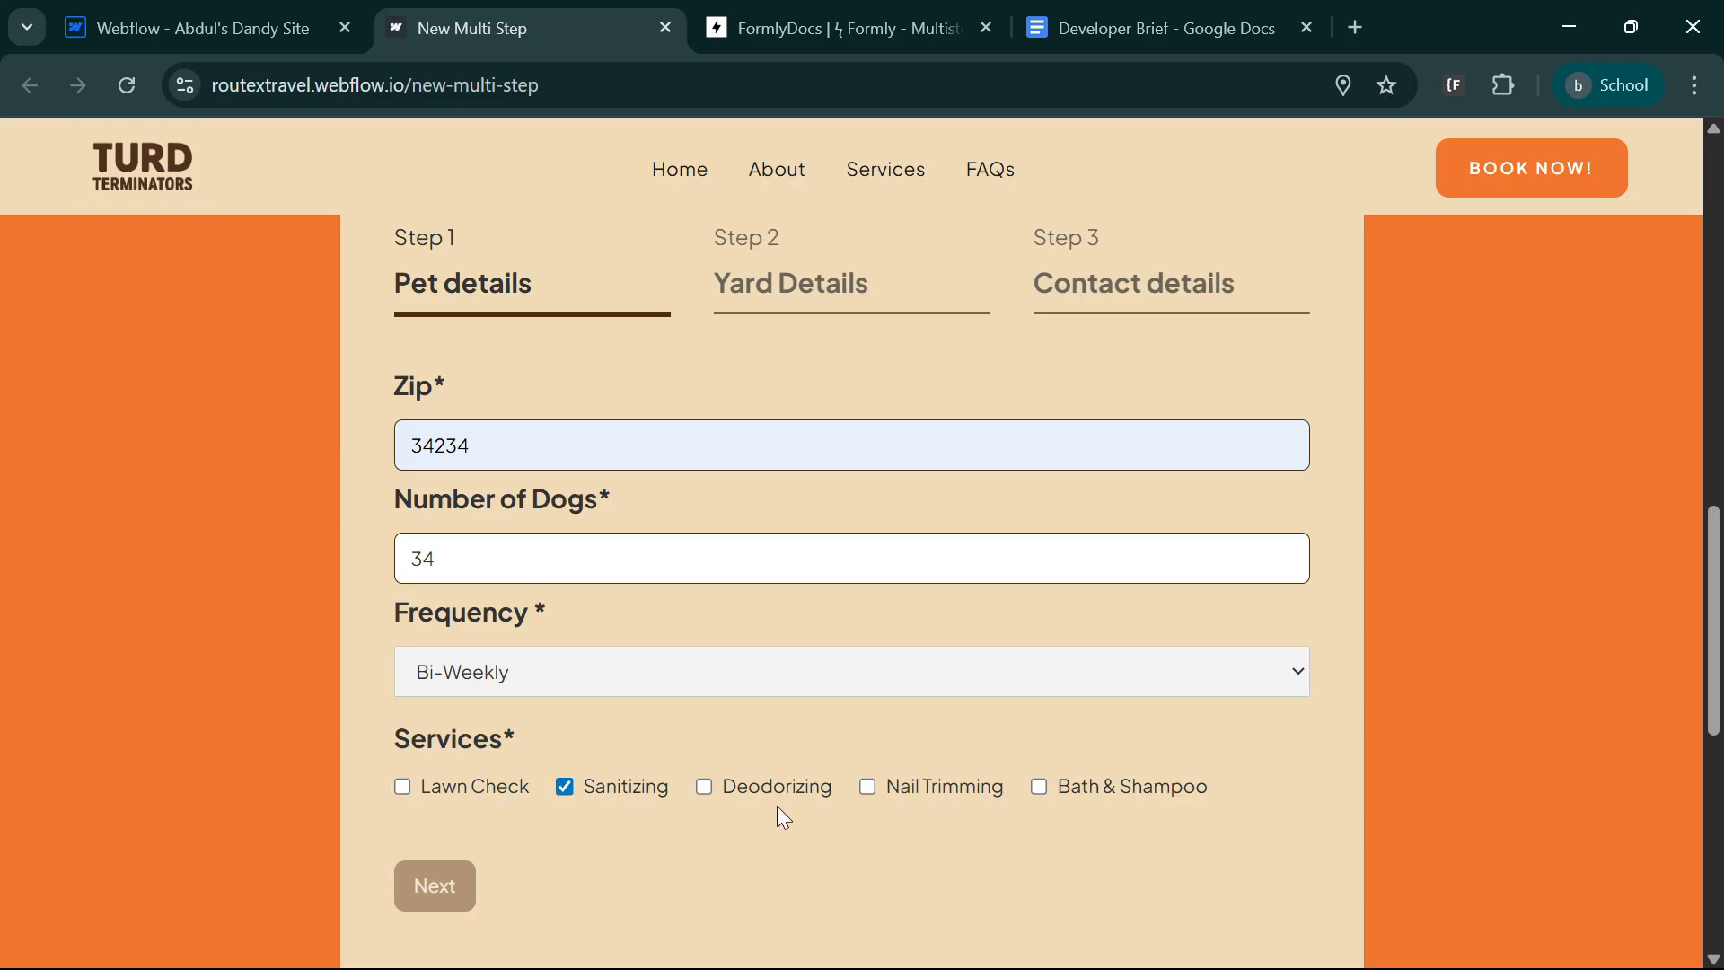
left_click(774, 790)
left_click(934, 792)
left_click(436, 887)
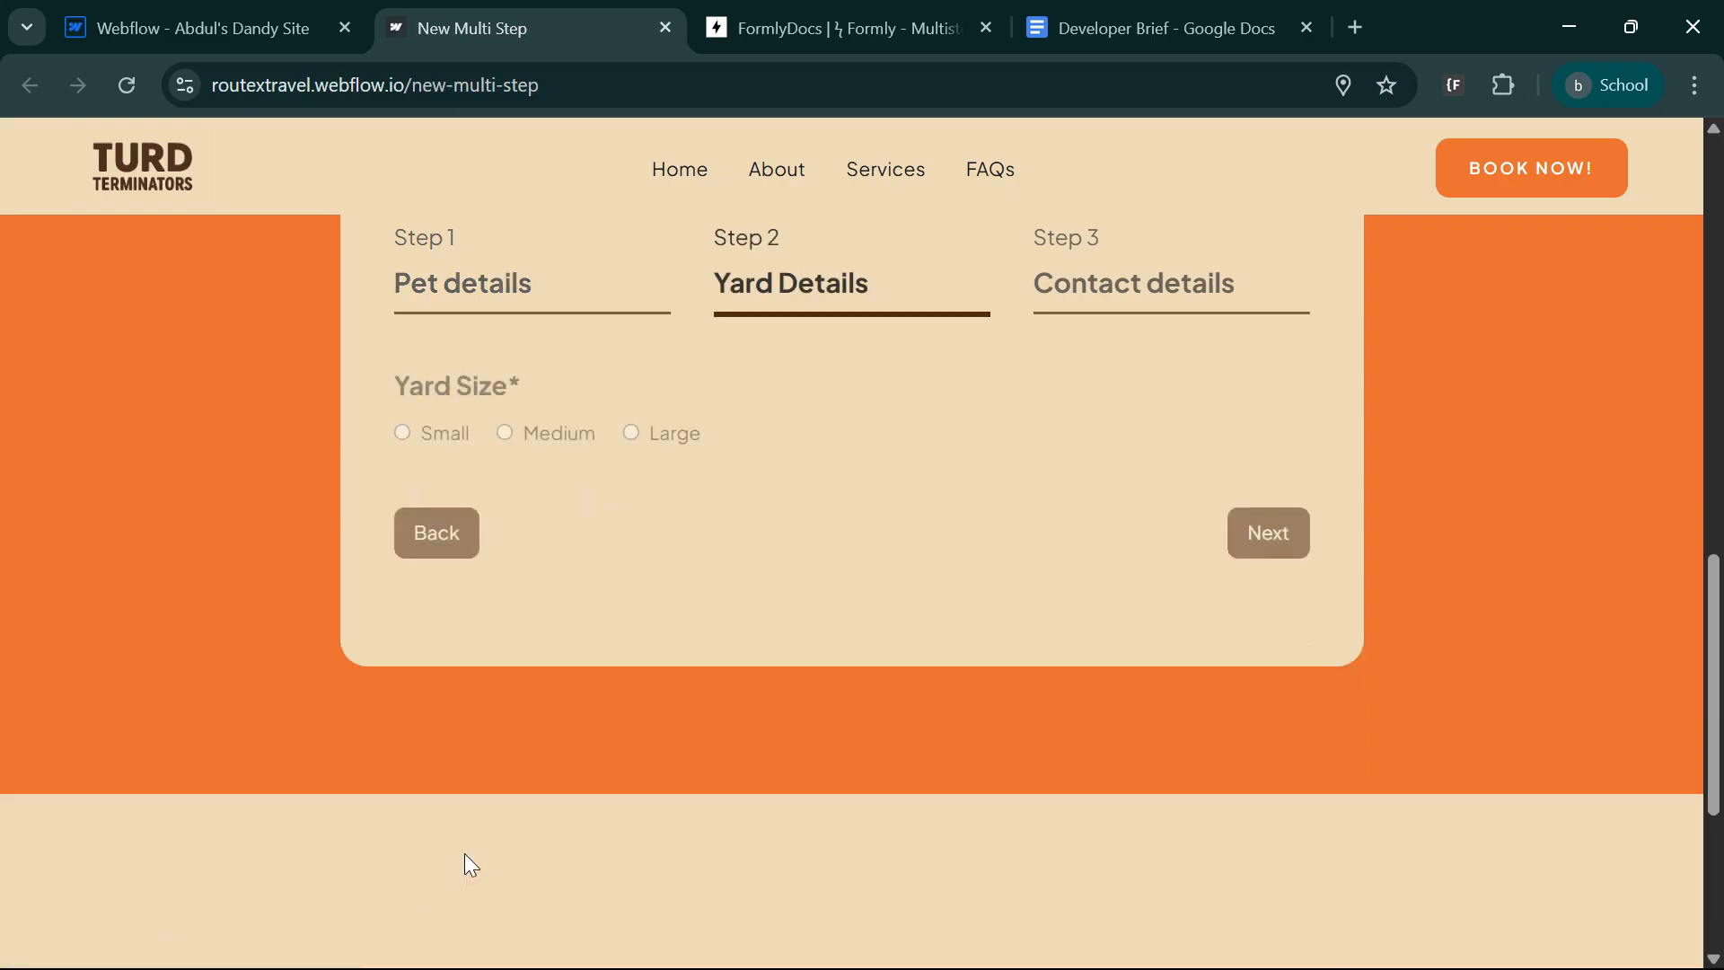
Choose Large as the yard size to test the automatic advance to the Contact details step.
scroll(546, 816, "up", 2)
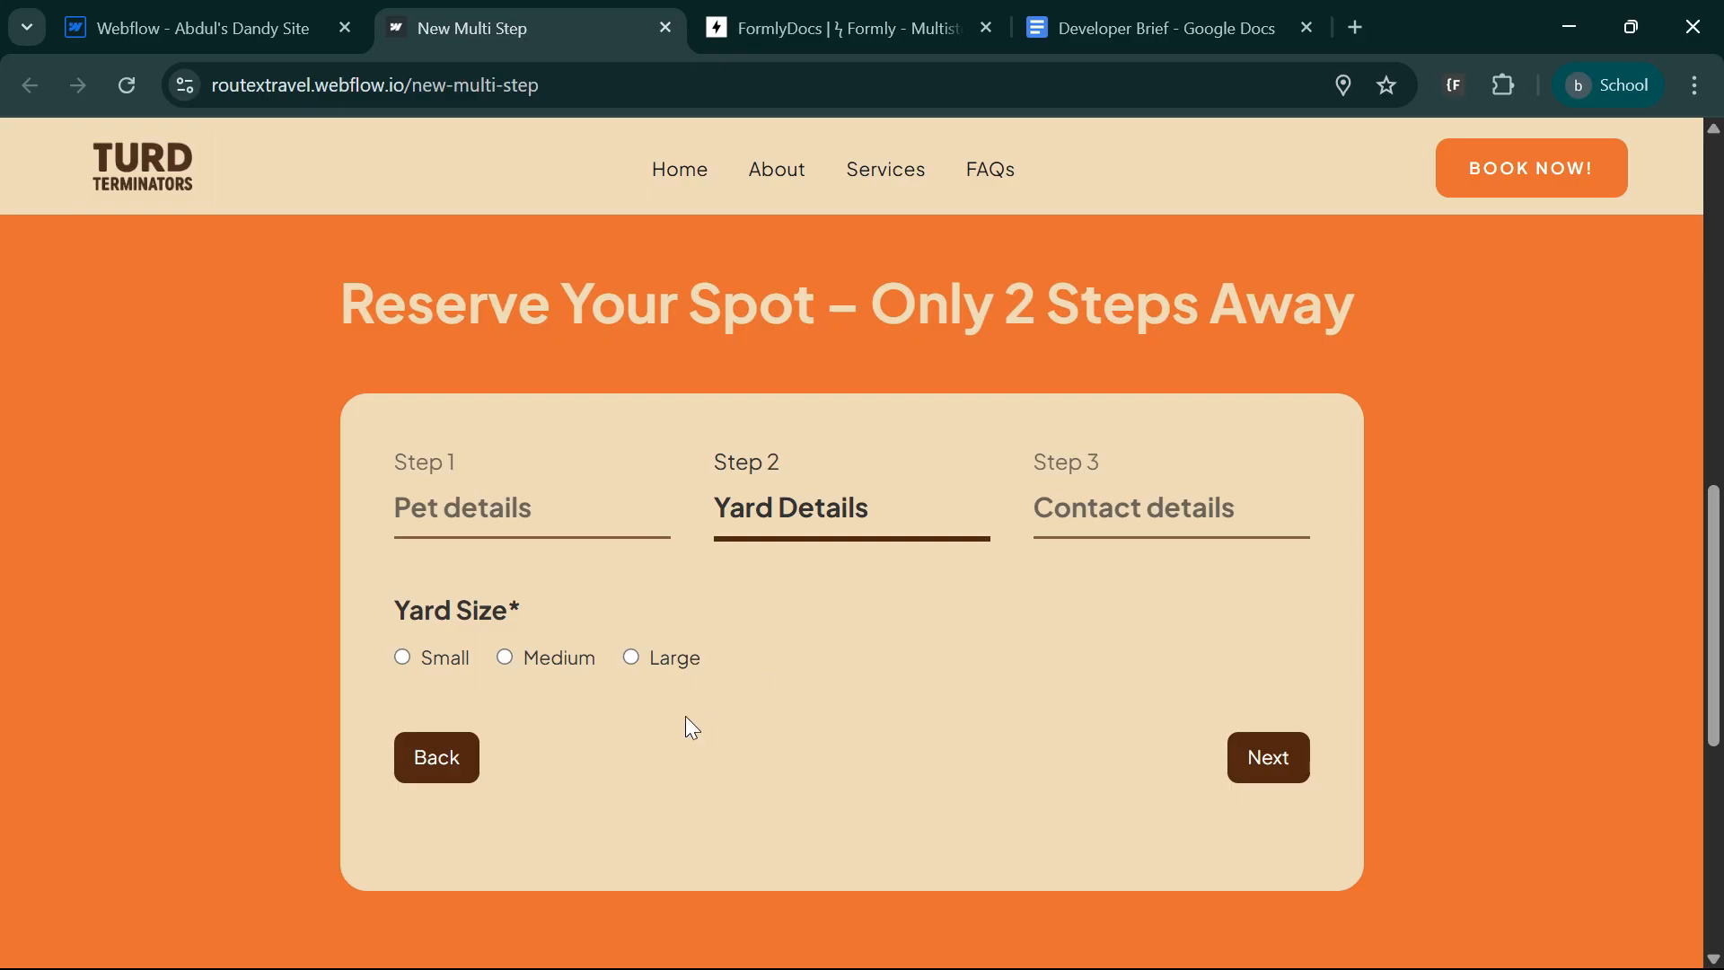
left_click(658, 671)
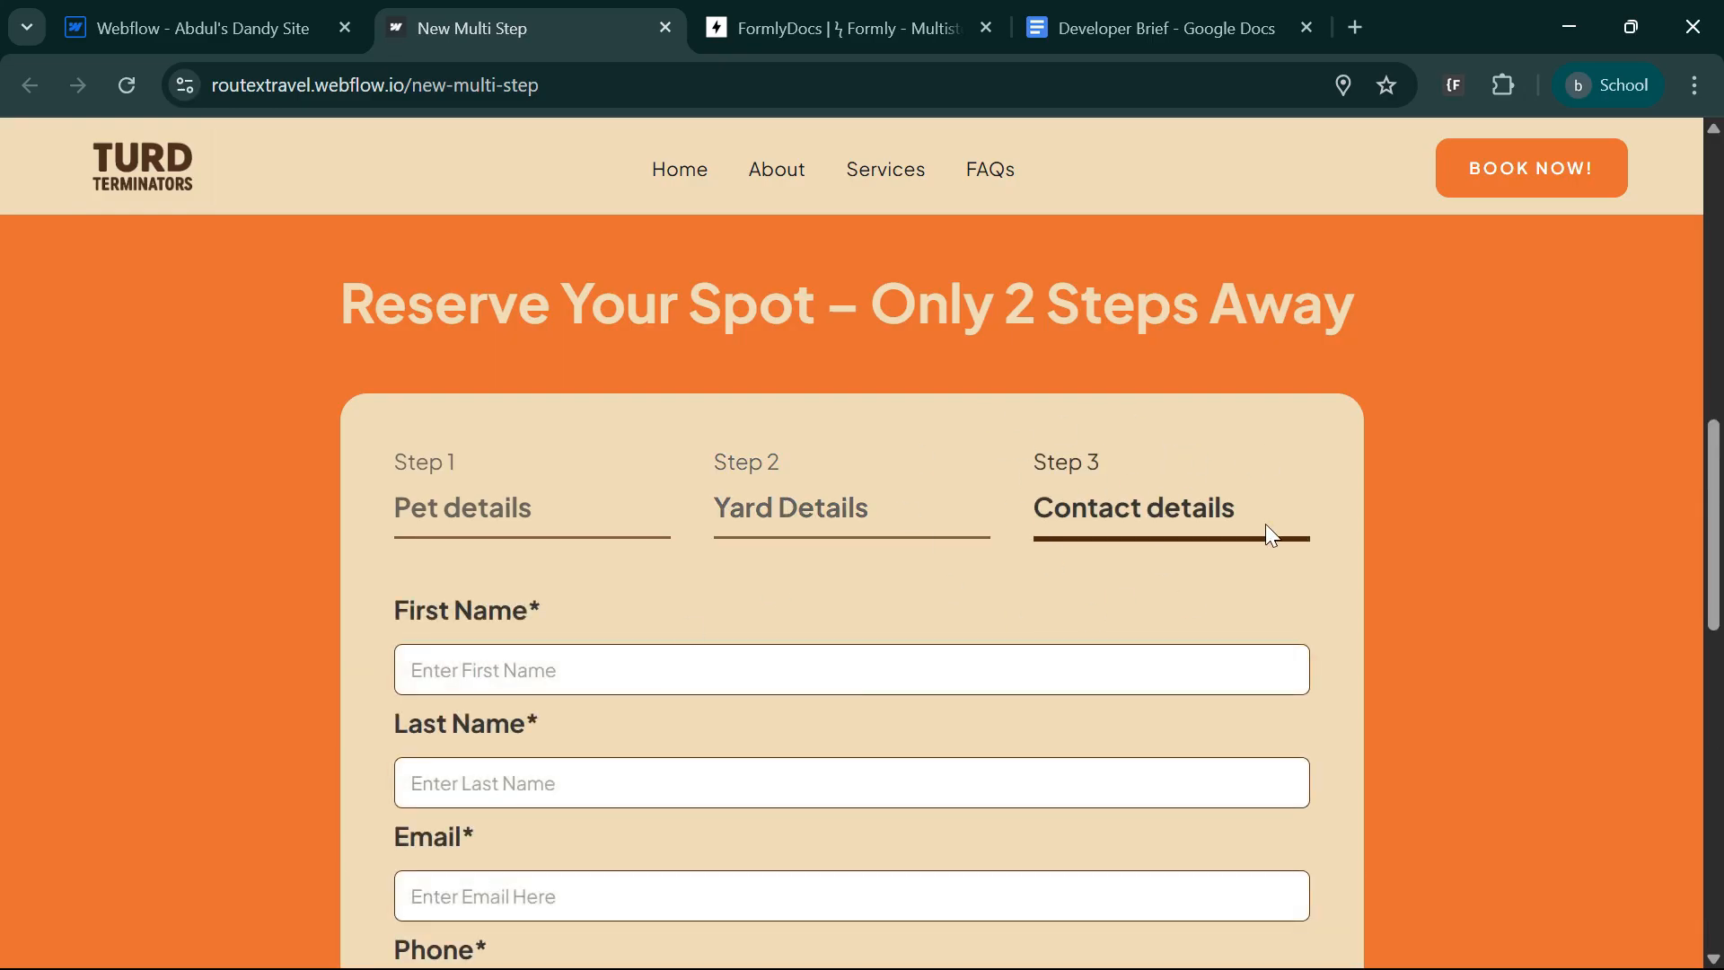
Fill in the contact's name, email, phone, city, state and address, agree to receive SMS, and submit the form.
scroll(665, 429, "down", 2)
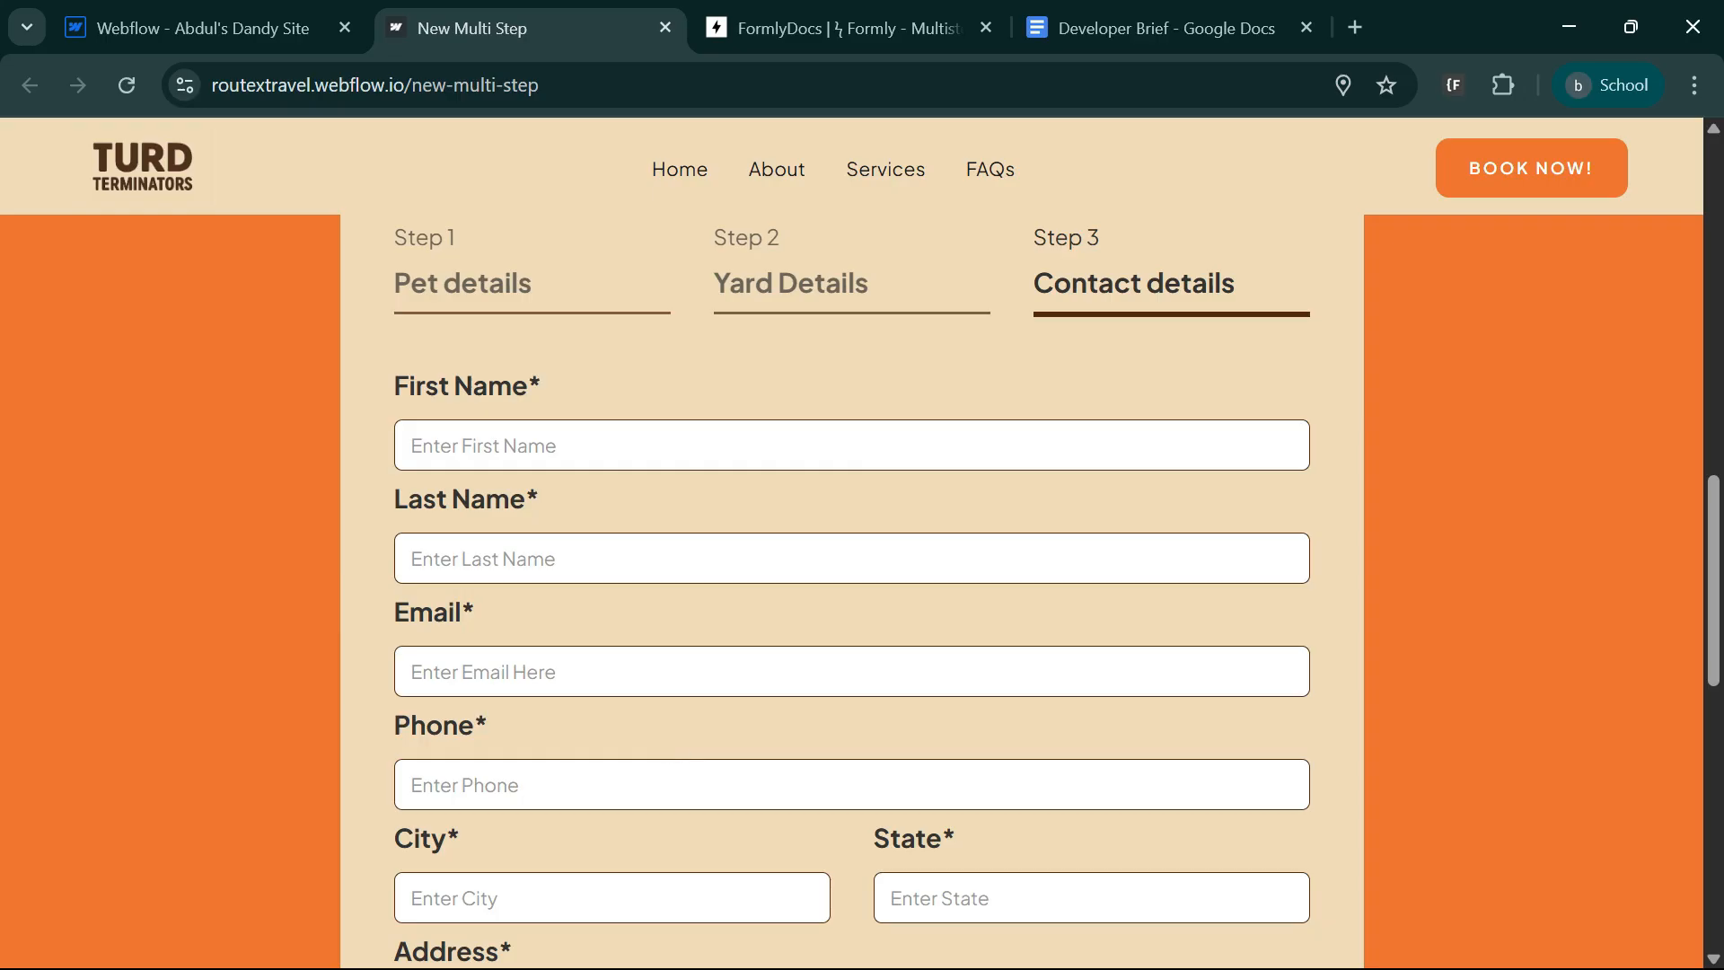
left_click(505, 431)
left_click(584, 510)
left_click(489, 568)
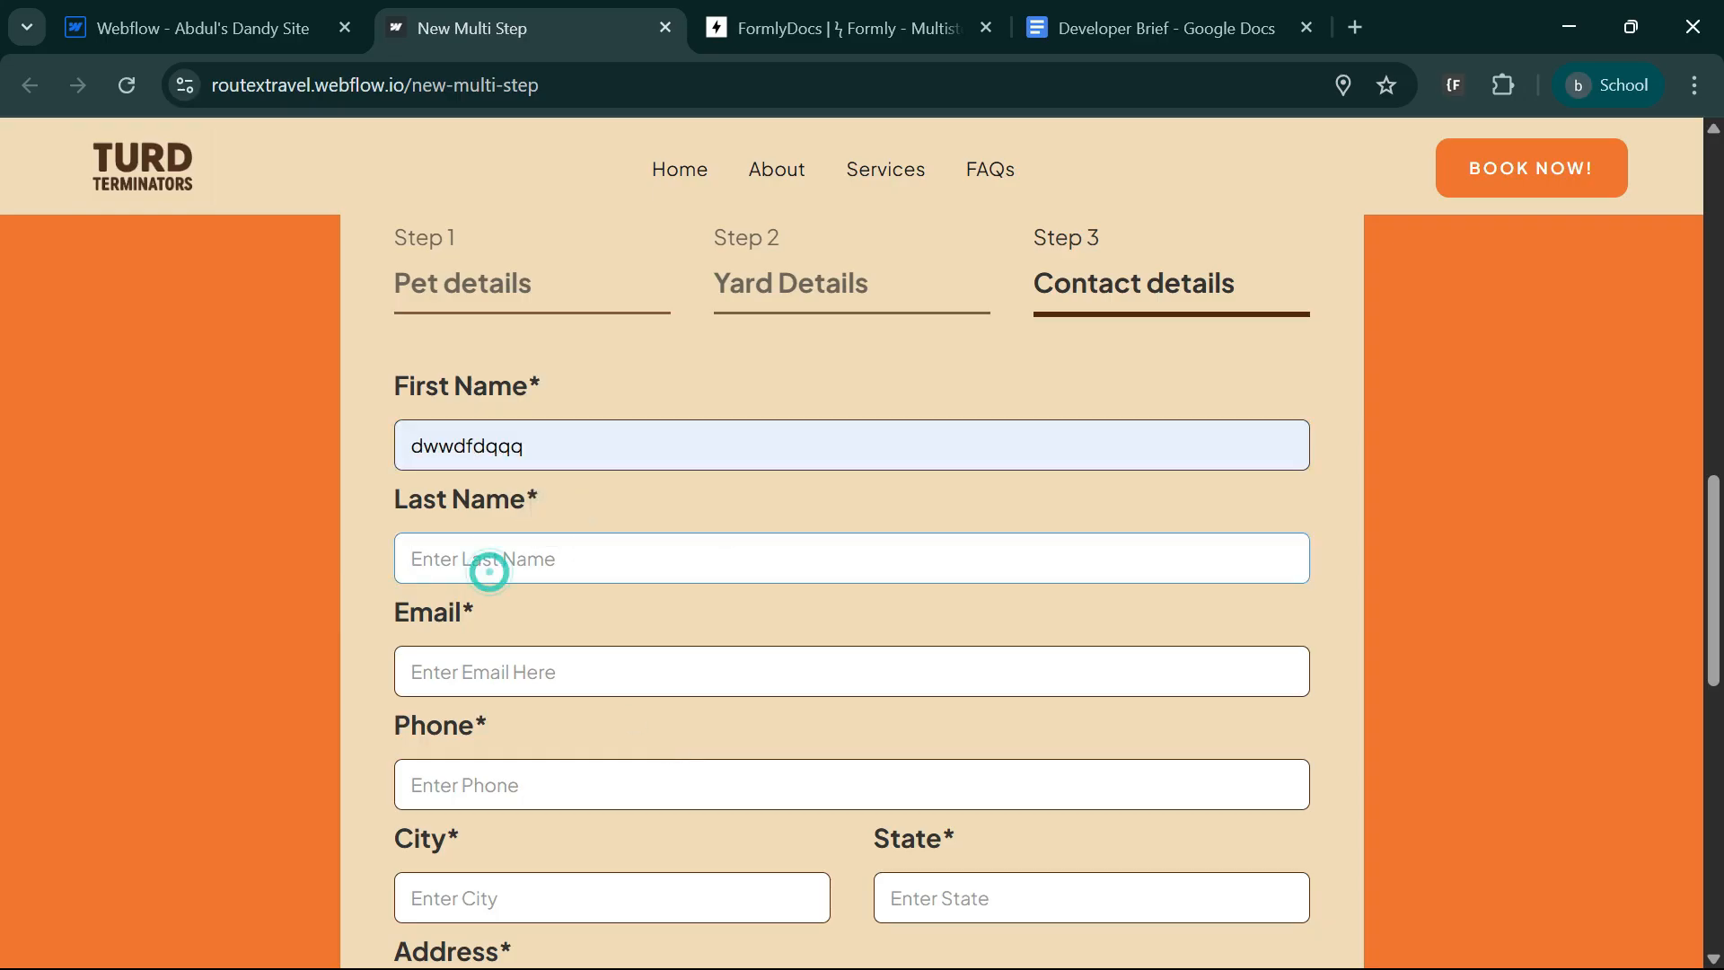
scroll(1183, 687, "down", 6)
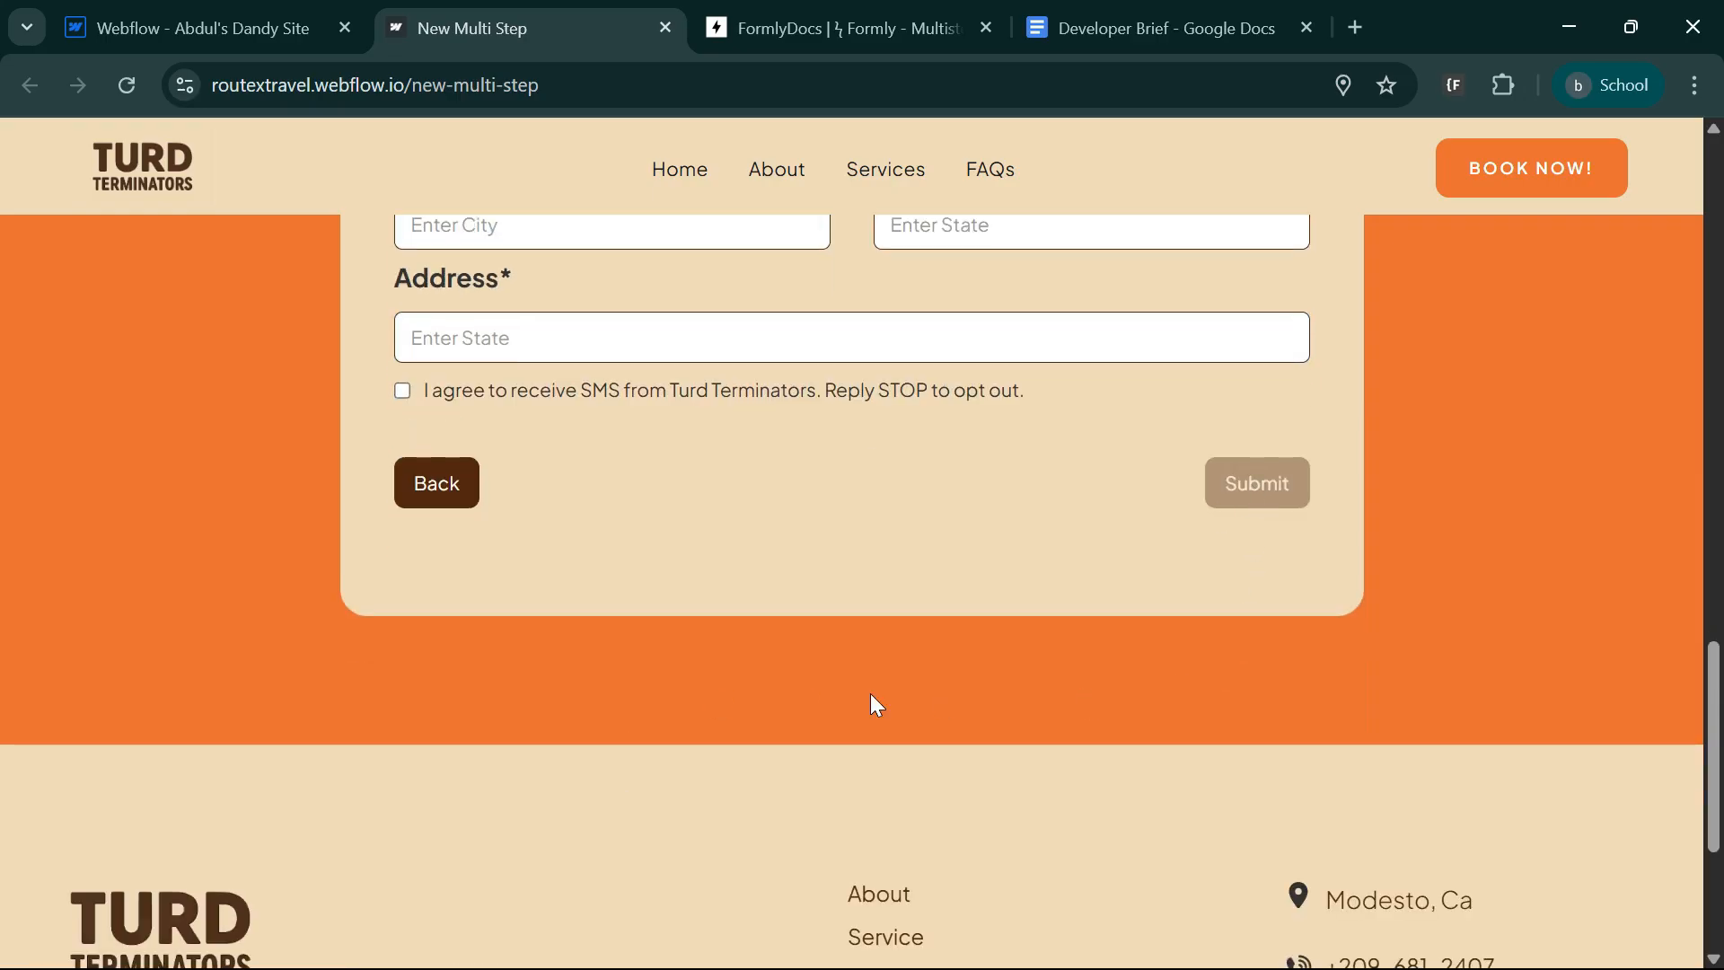
scroll(878, 705, "up", 4)
left_click(539, 839)
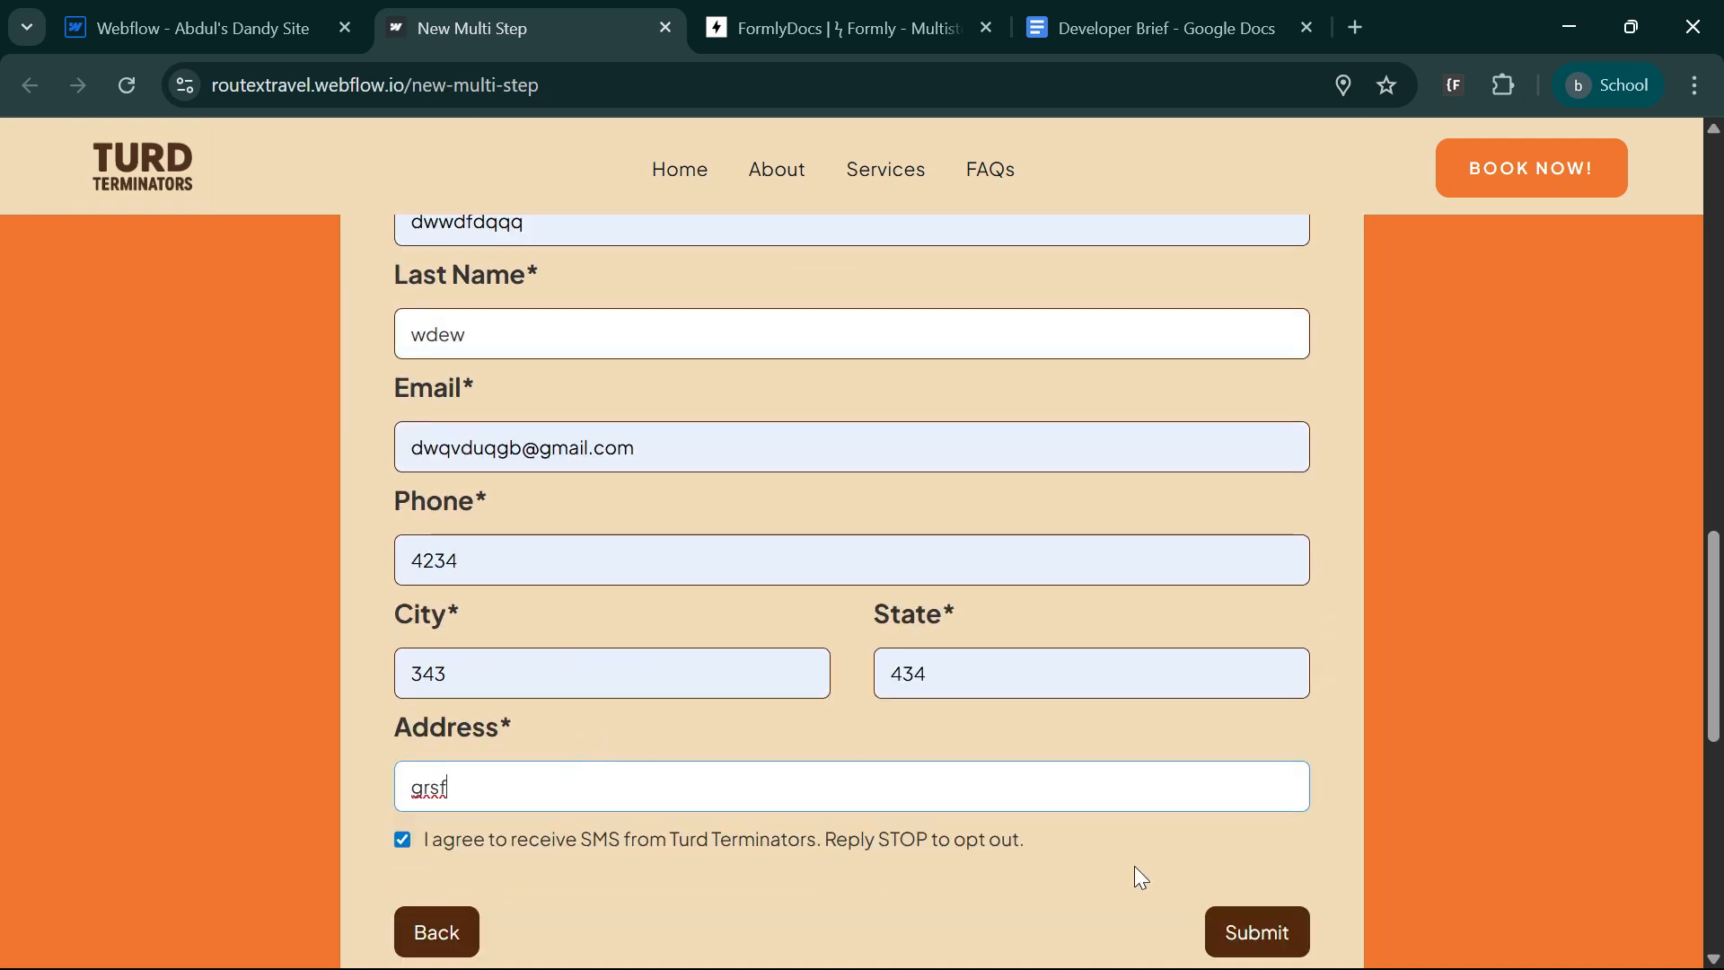
left_click(1257, 937)
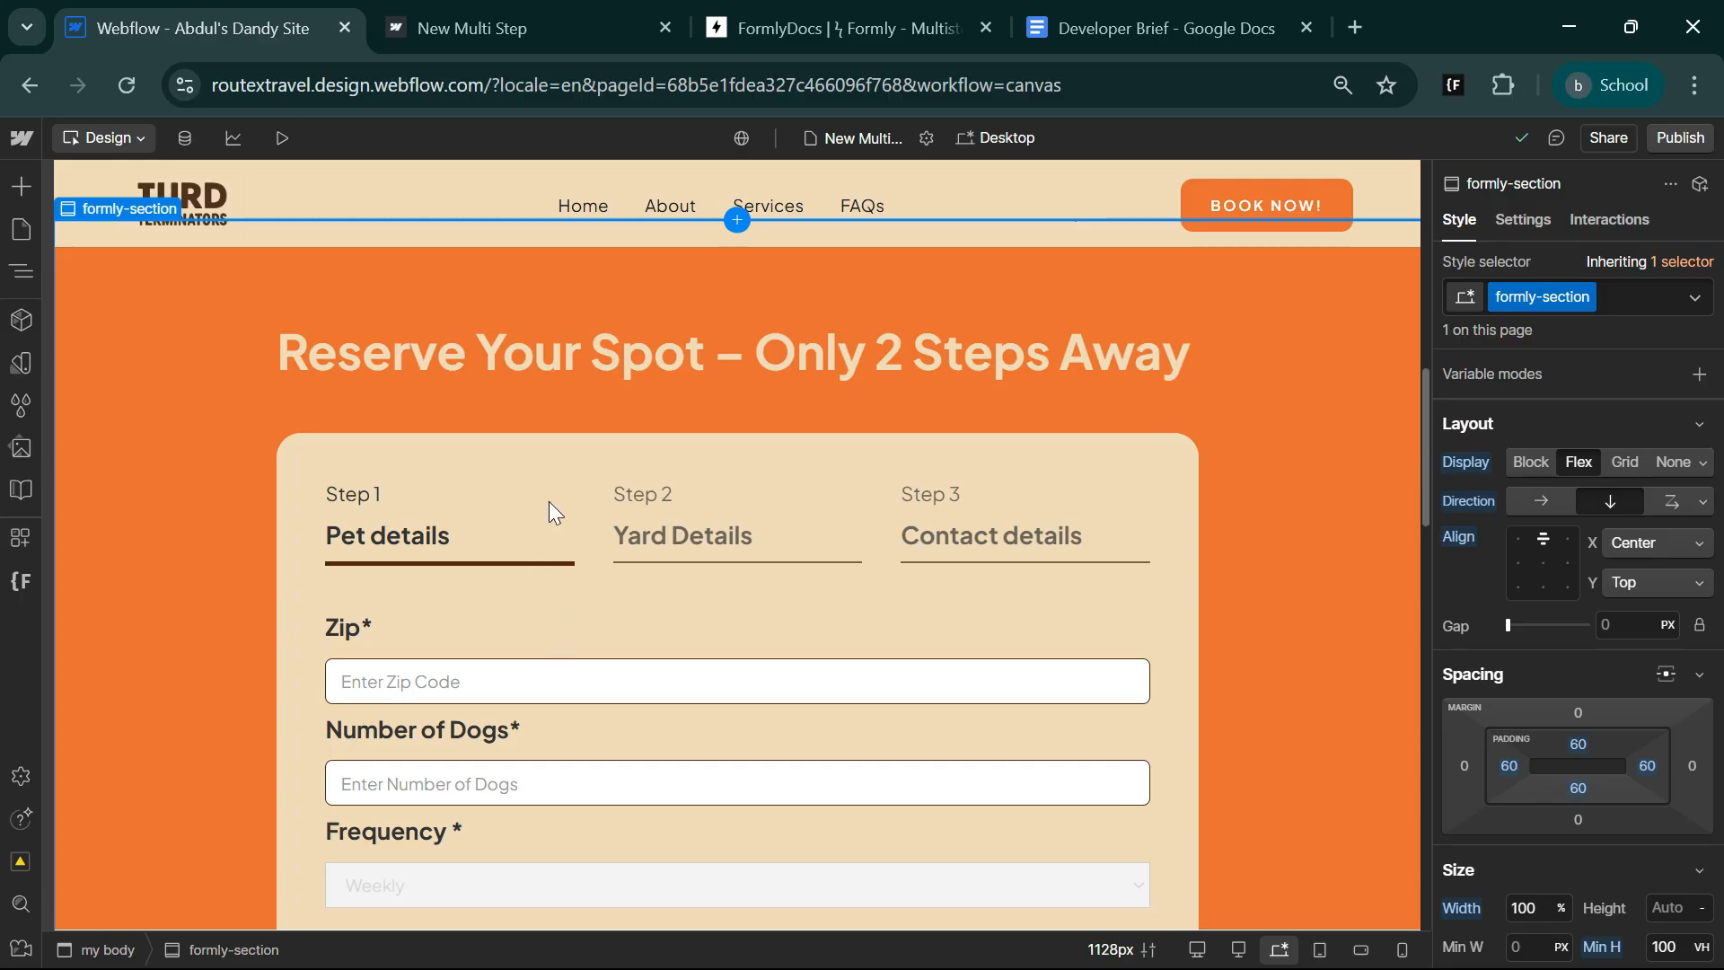
Examine the Formly docs powerups following Radio Inputs: ReCAPTCHA, Required Inputs, Form Step Text and Scroll To Top Of The Form.
left_click(762, 12)
scroll(835, 656, "down", 5)
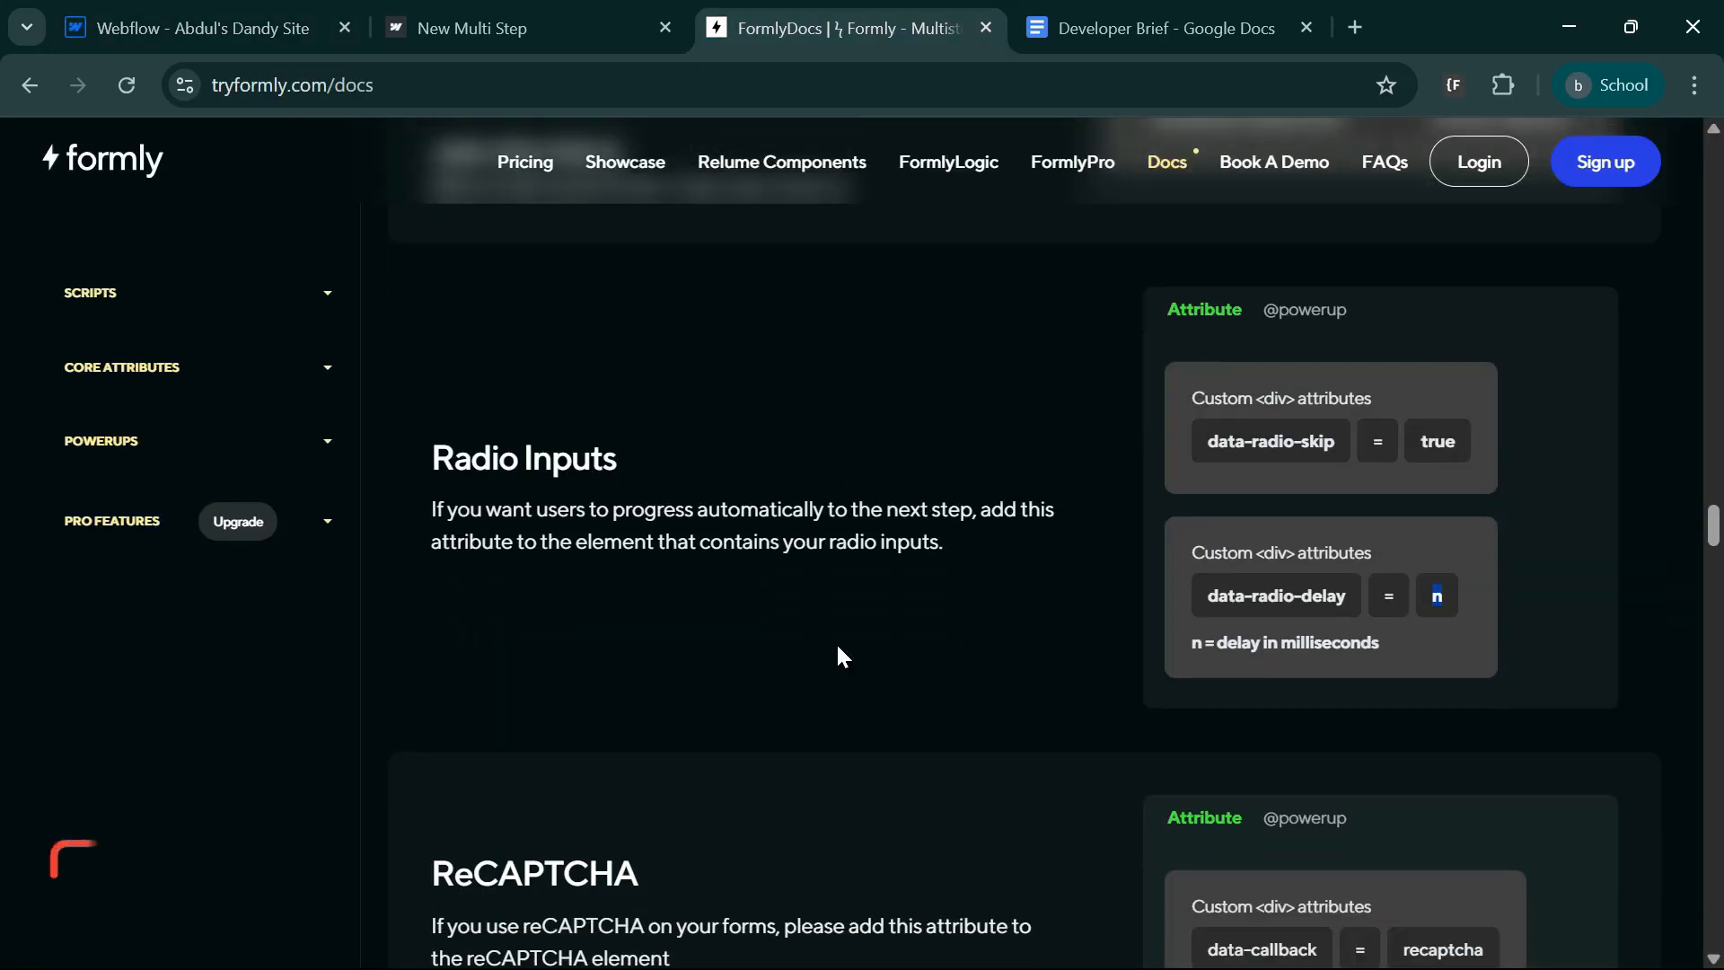
scroll(683, 817, "down", 3)
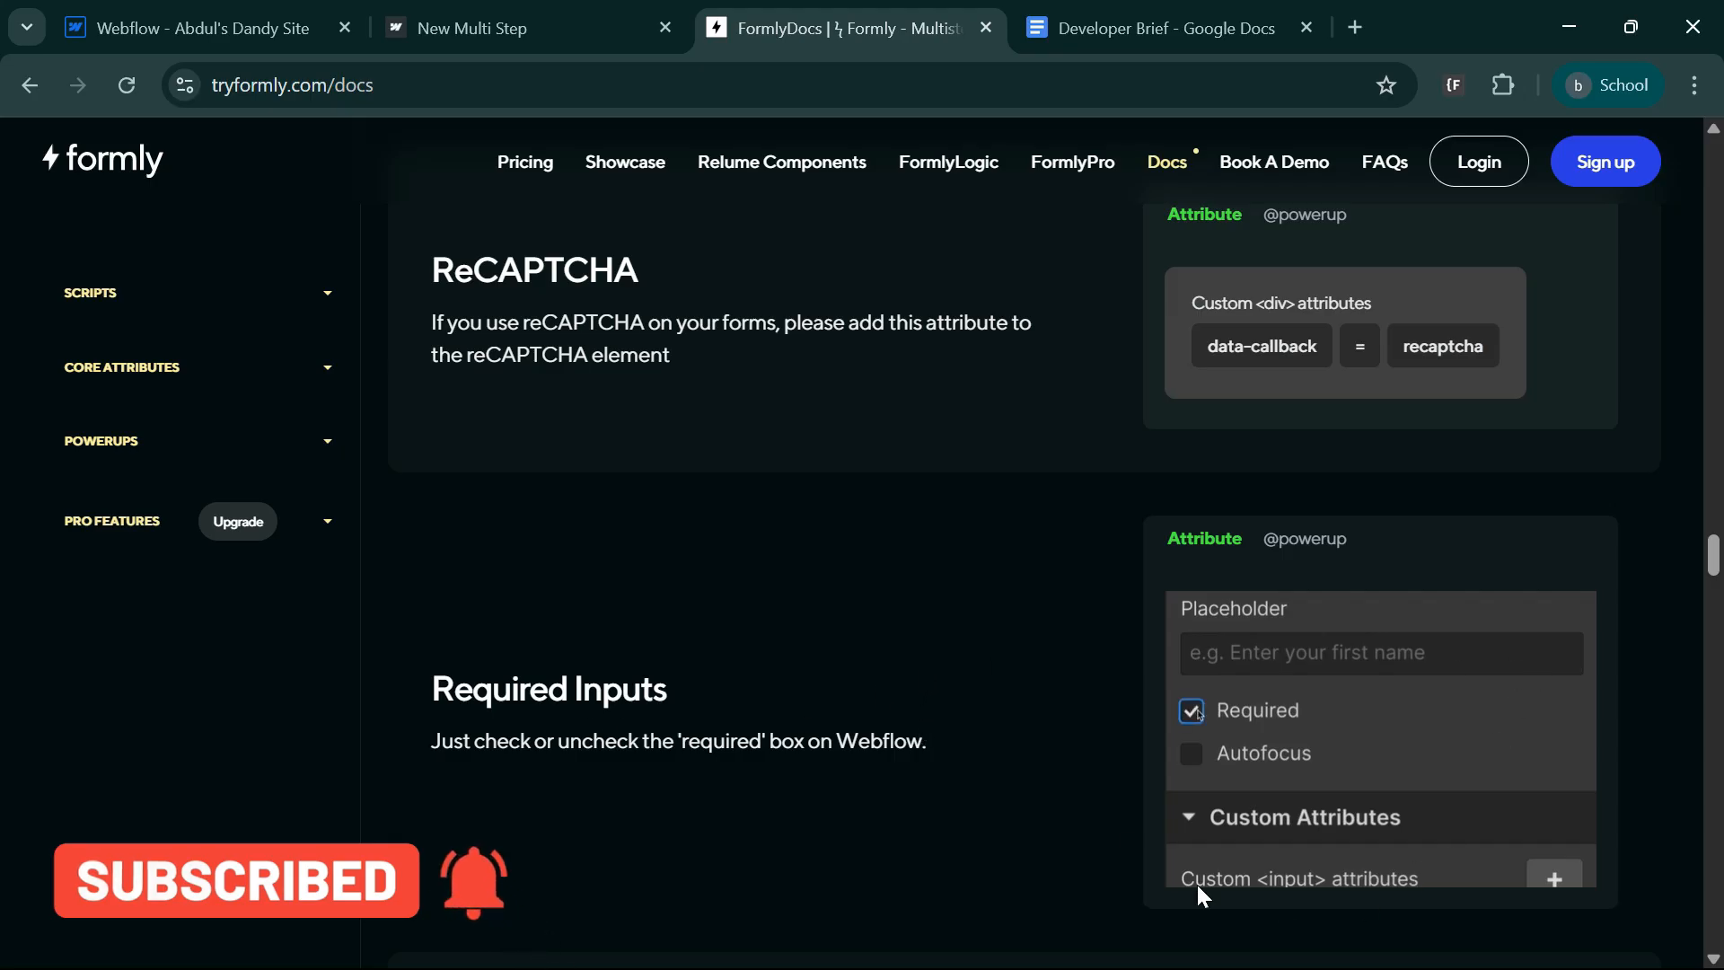
scroll(973, 566, "down", 6)
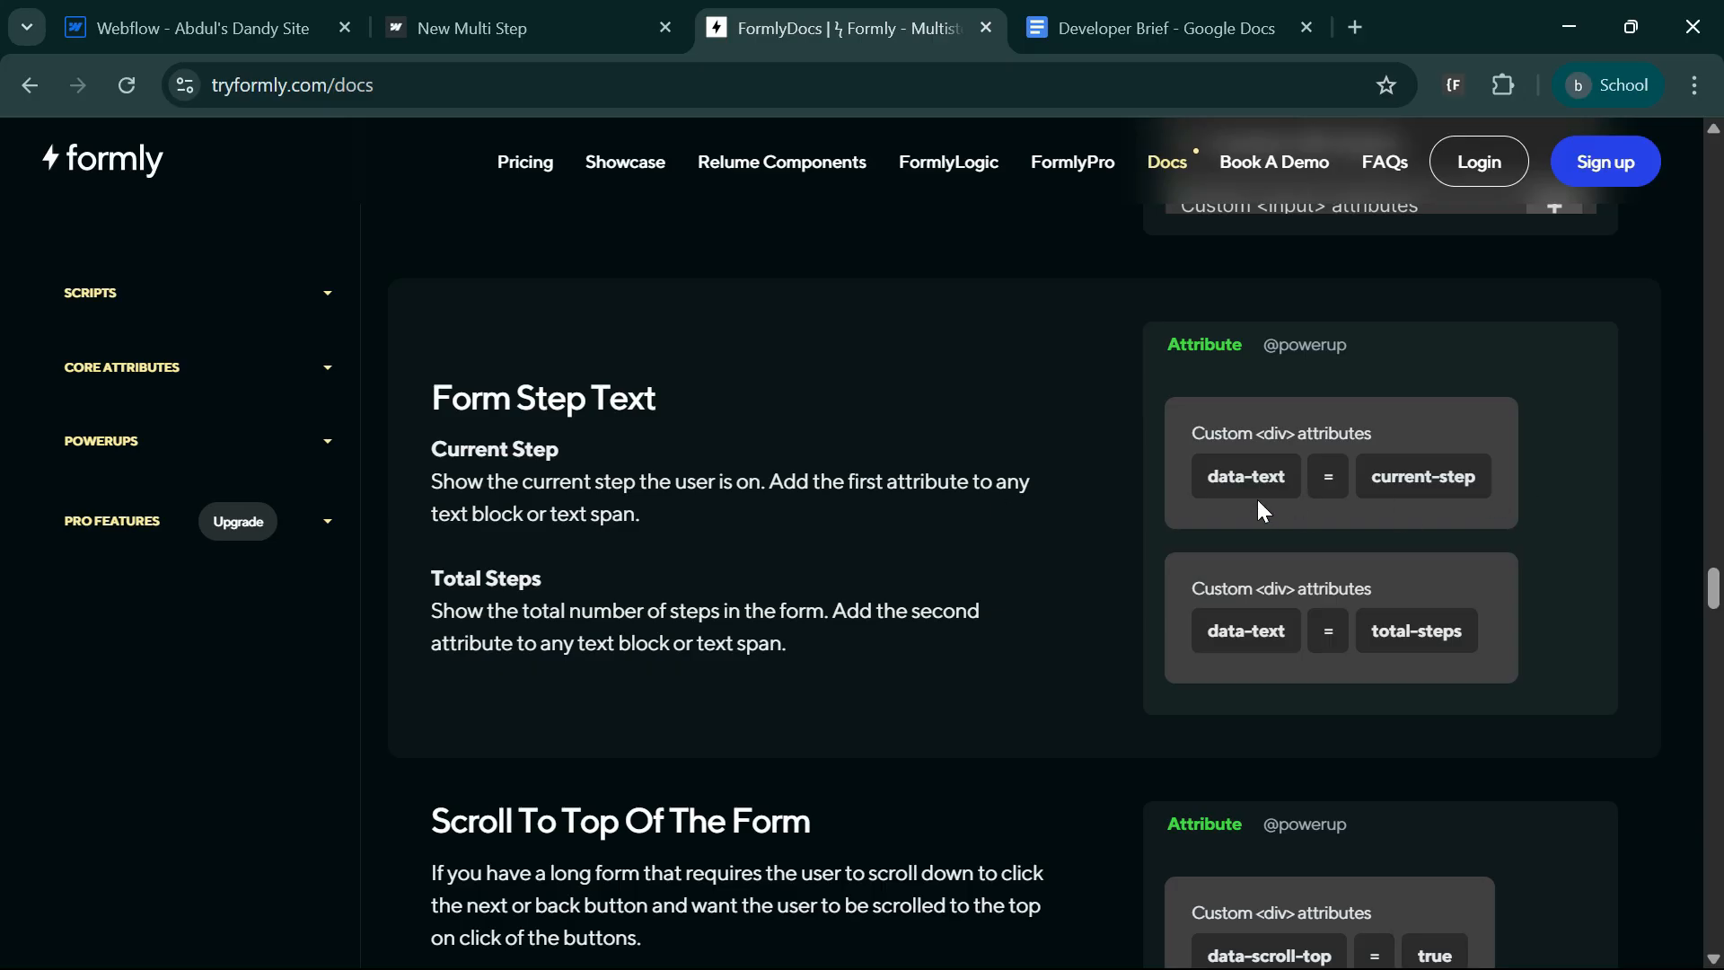
scroll(916, 660, "down", 3)
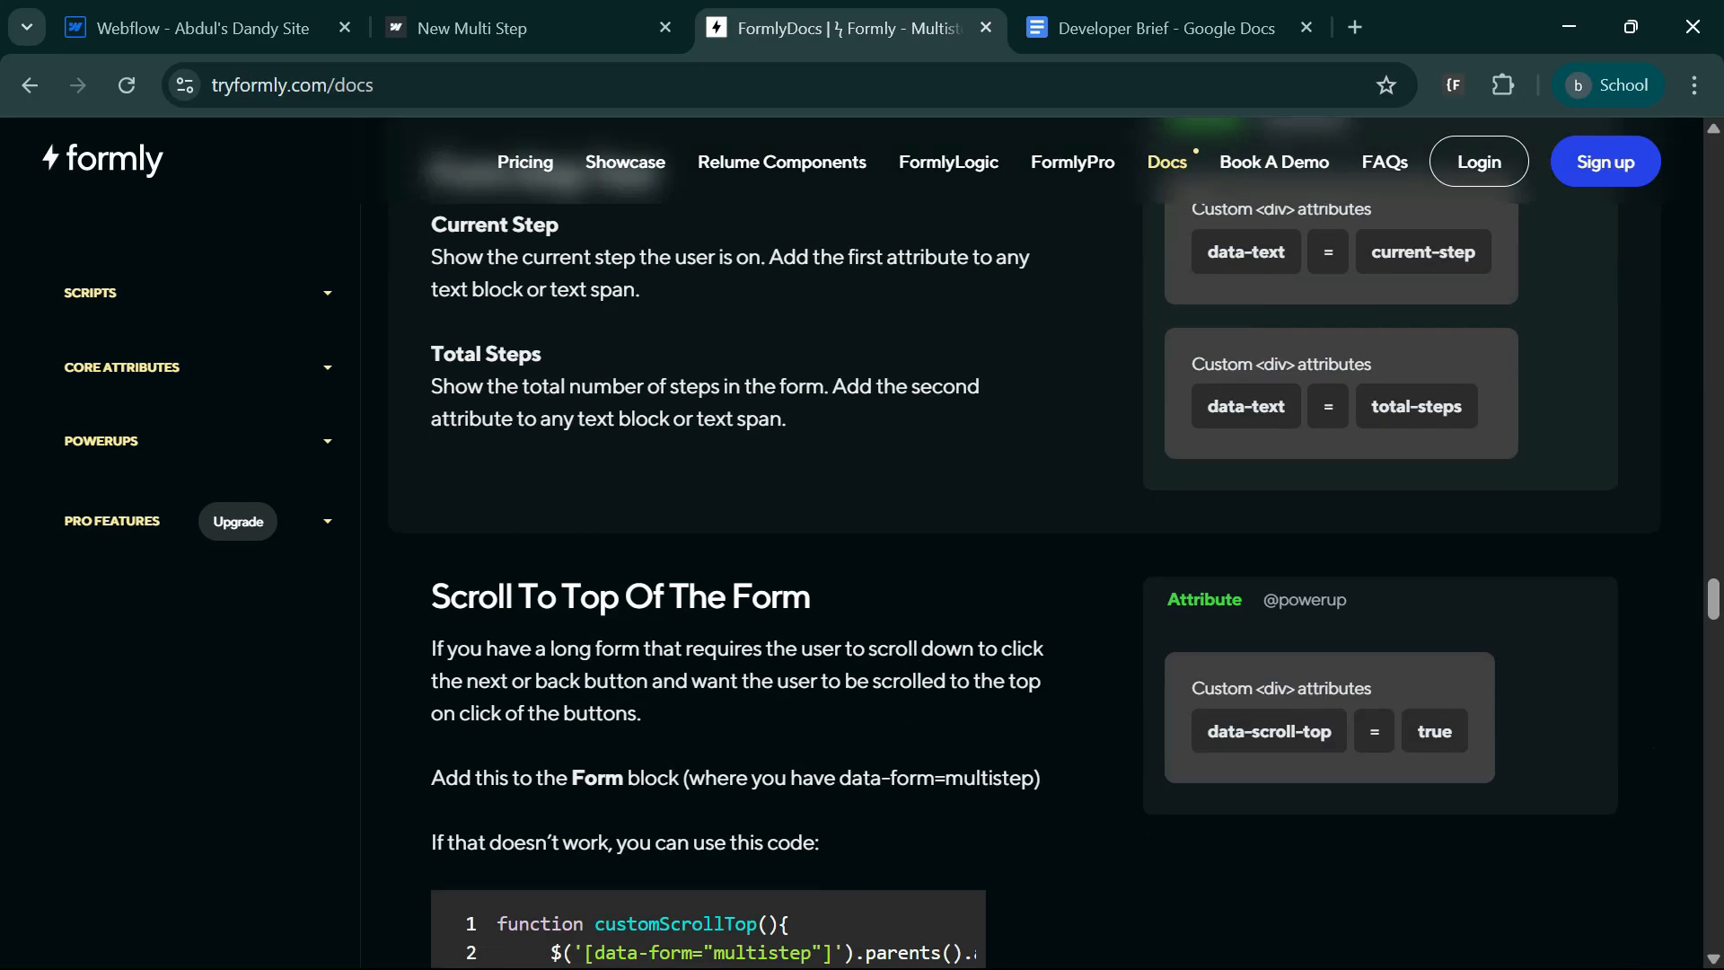
scroll(905, 765, "down", 3)
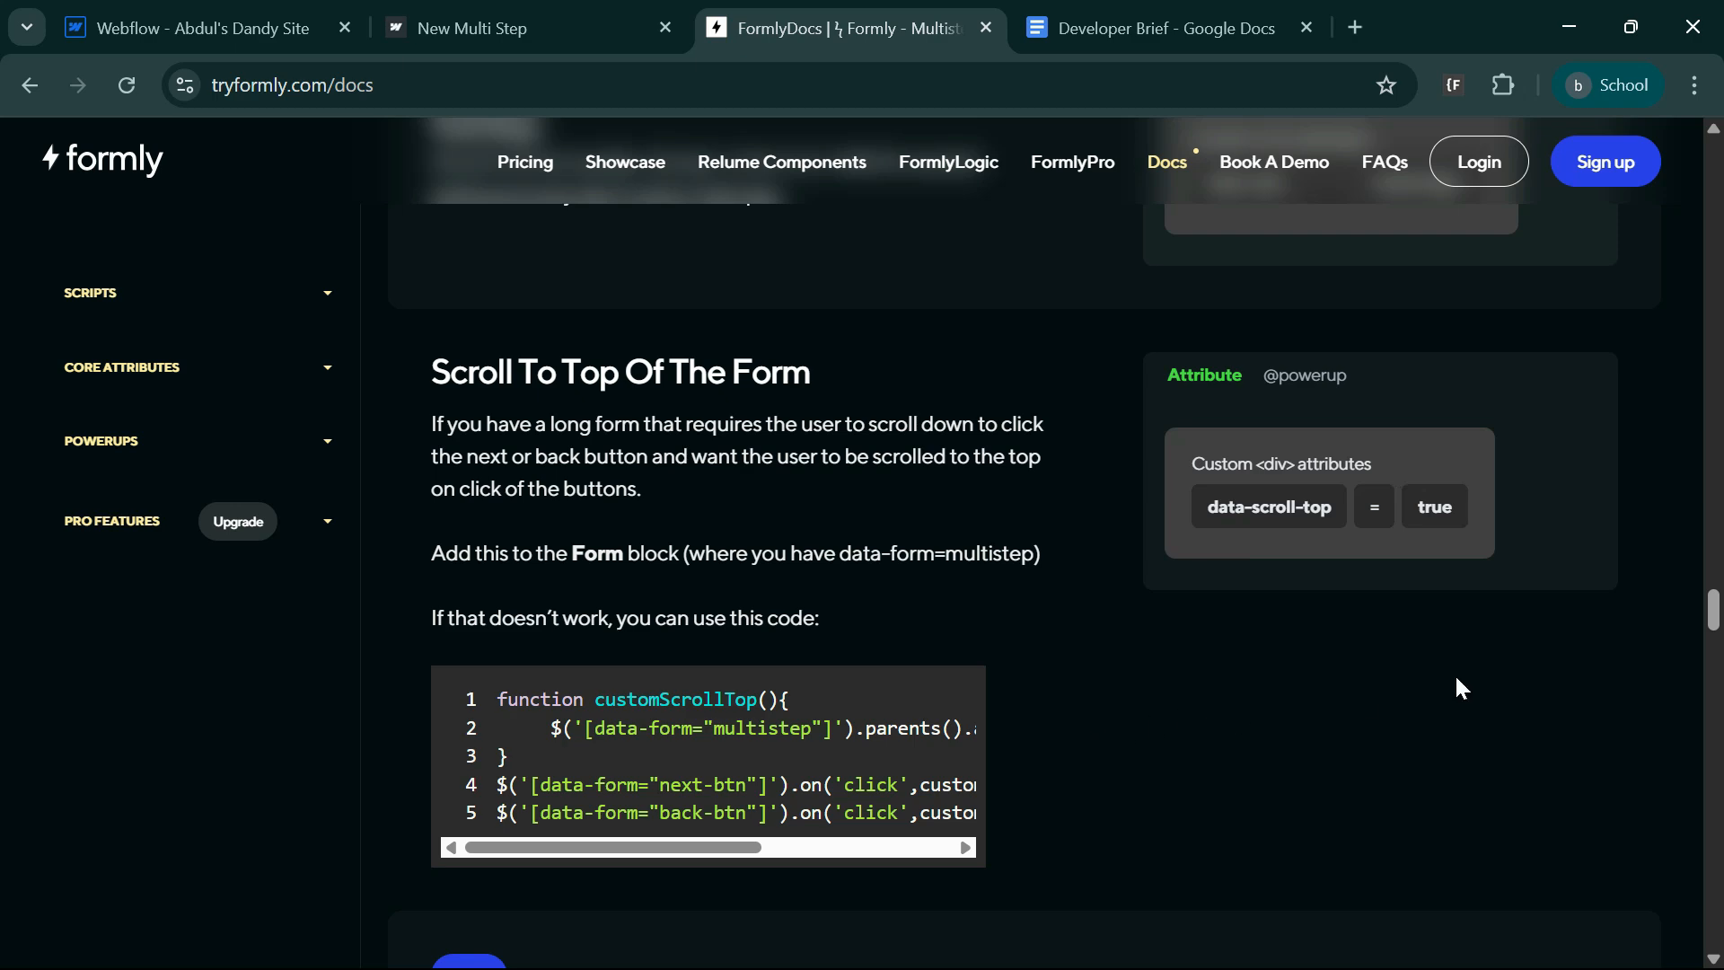
scroll(735, 535, "down", 3)
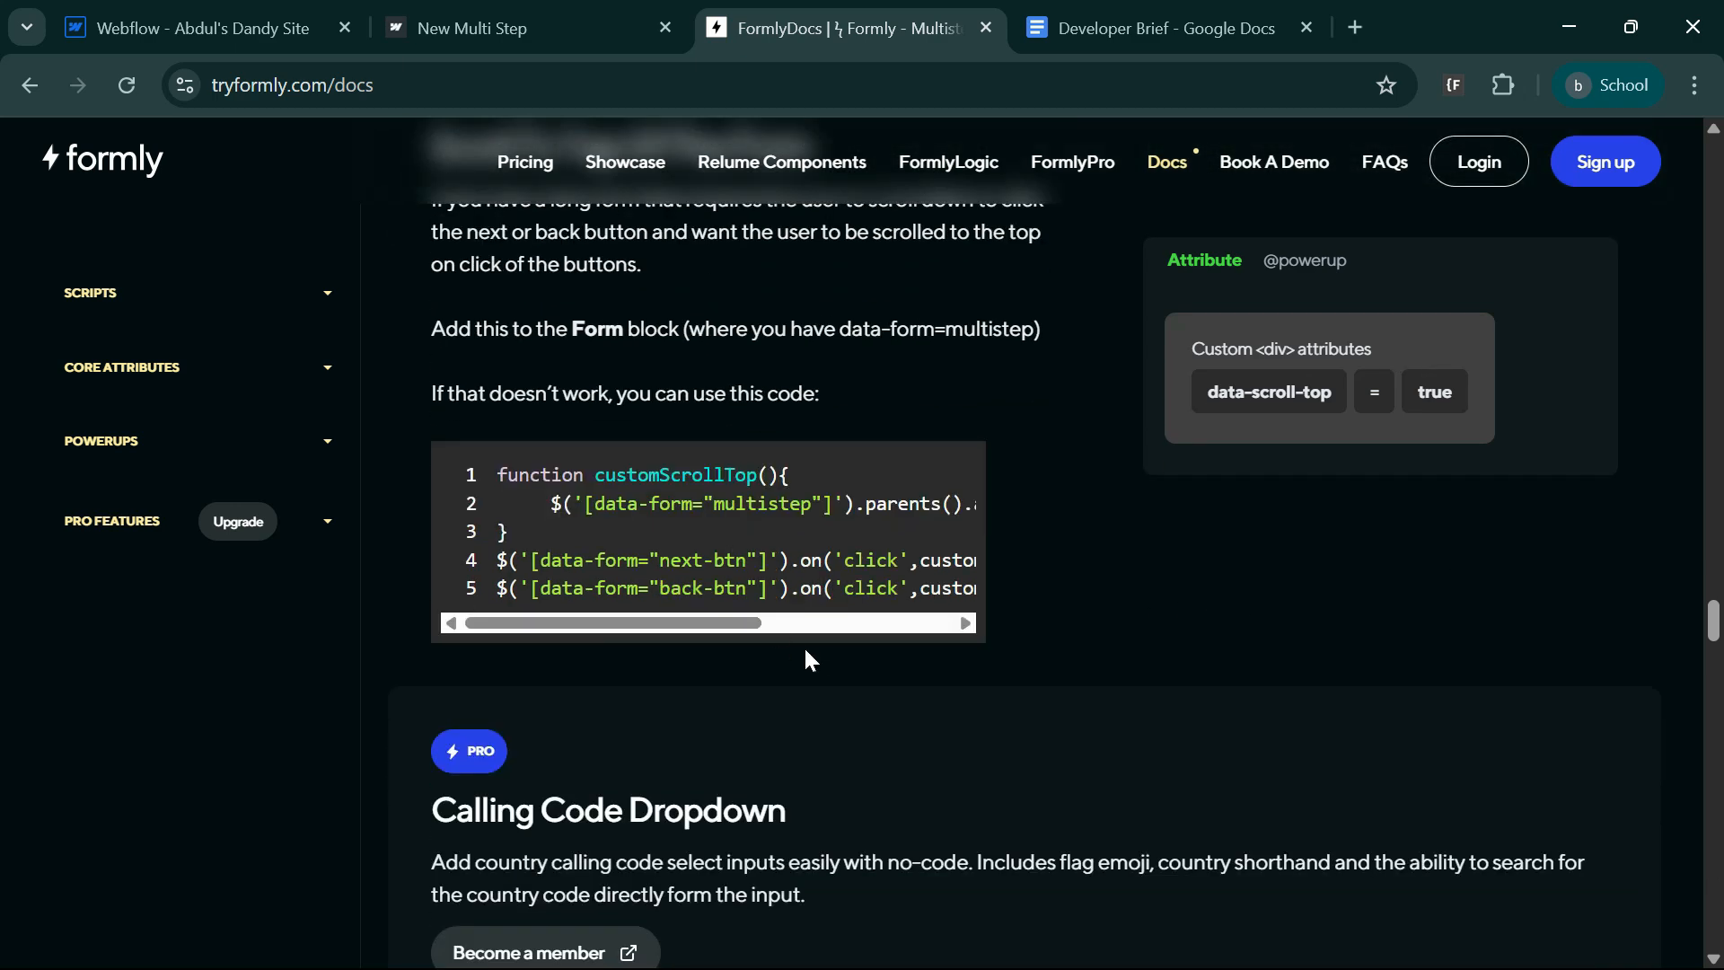
Look through the Pro and FormlyLogic features in the Formly docs, from Calling Code Dropdown to Multiple Submit Redirects.
scroll(811, 660, "down", 5)
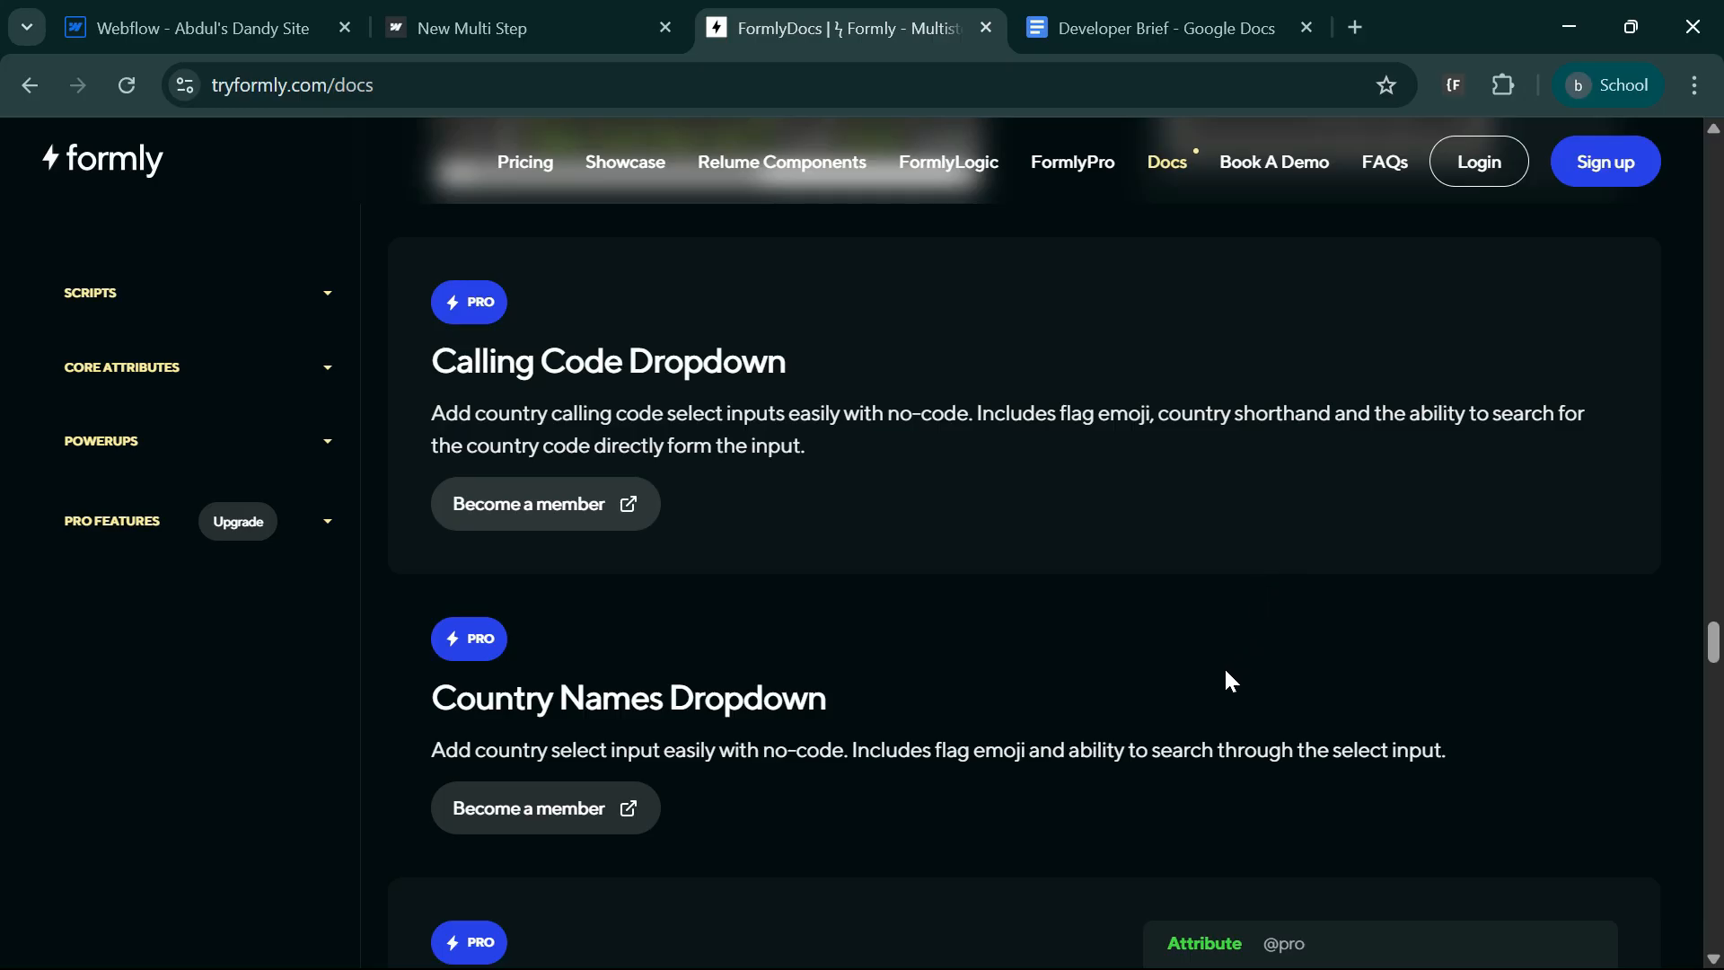
scroll(1225, 671, "down", 2)
scroll(1027, 624, "up", 2)
scroll(879, 731, "down", 2)
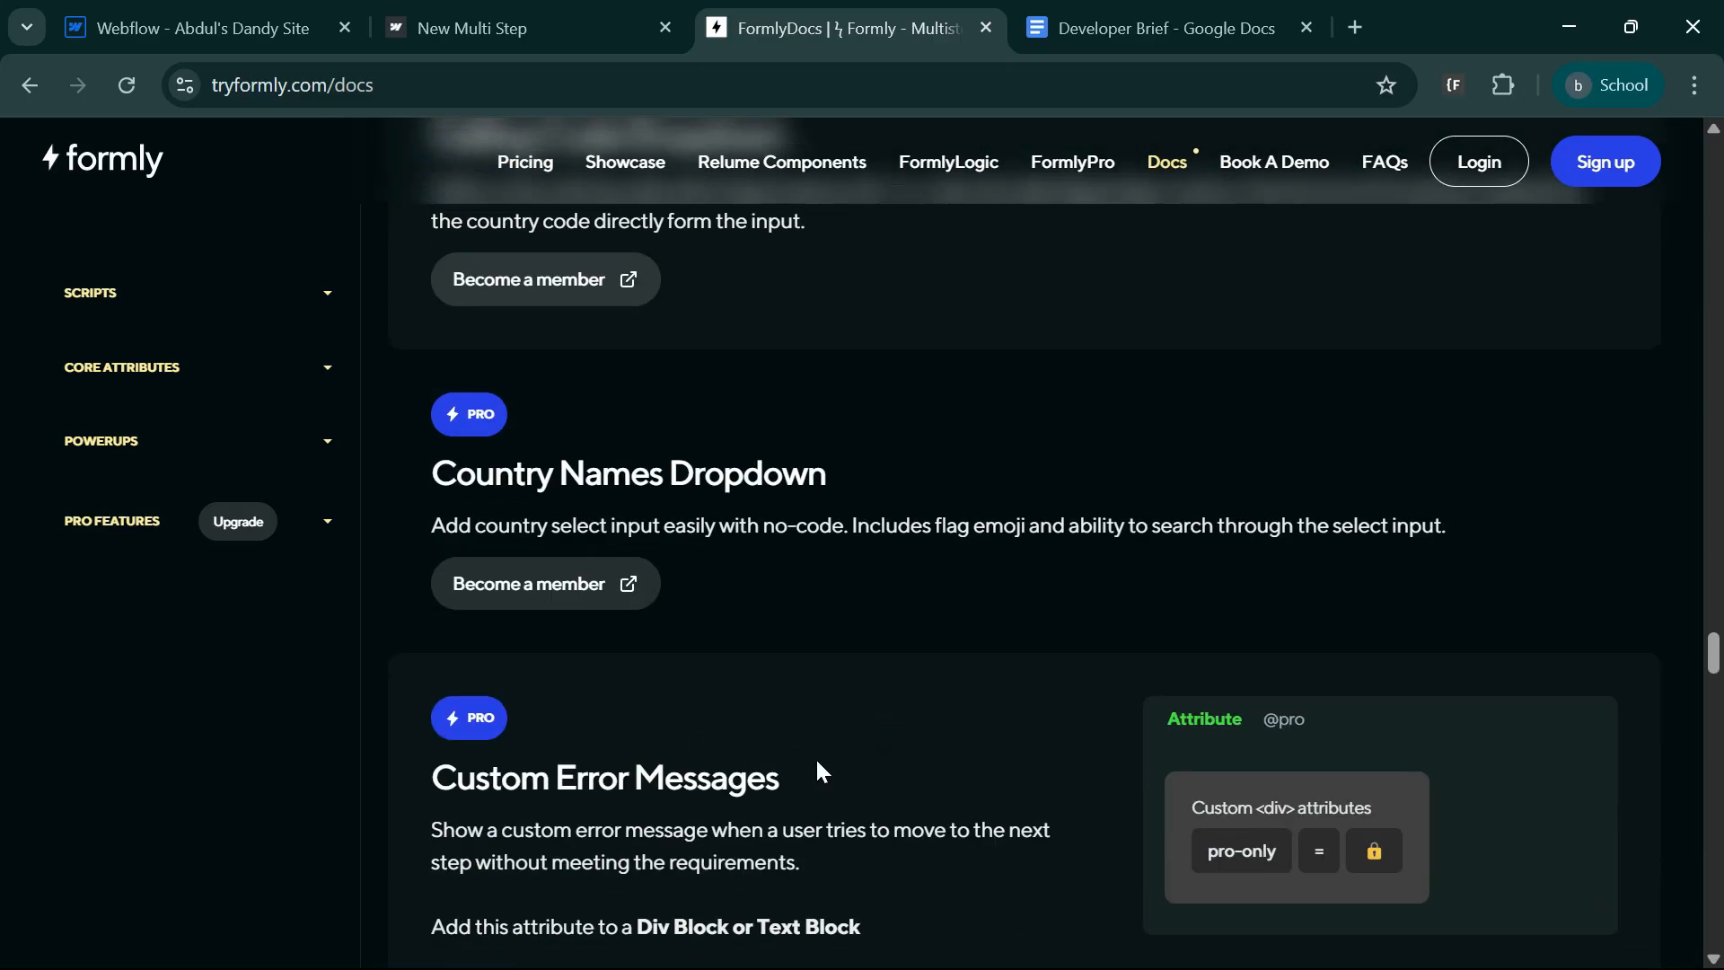
scroll(816, 769, "down", 3)
scroll(799, 699, "down", 7)
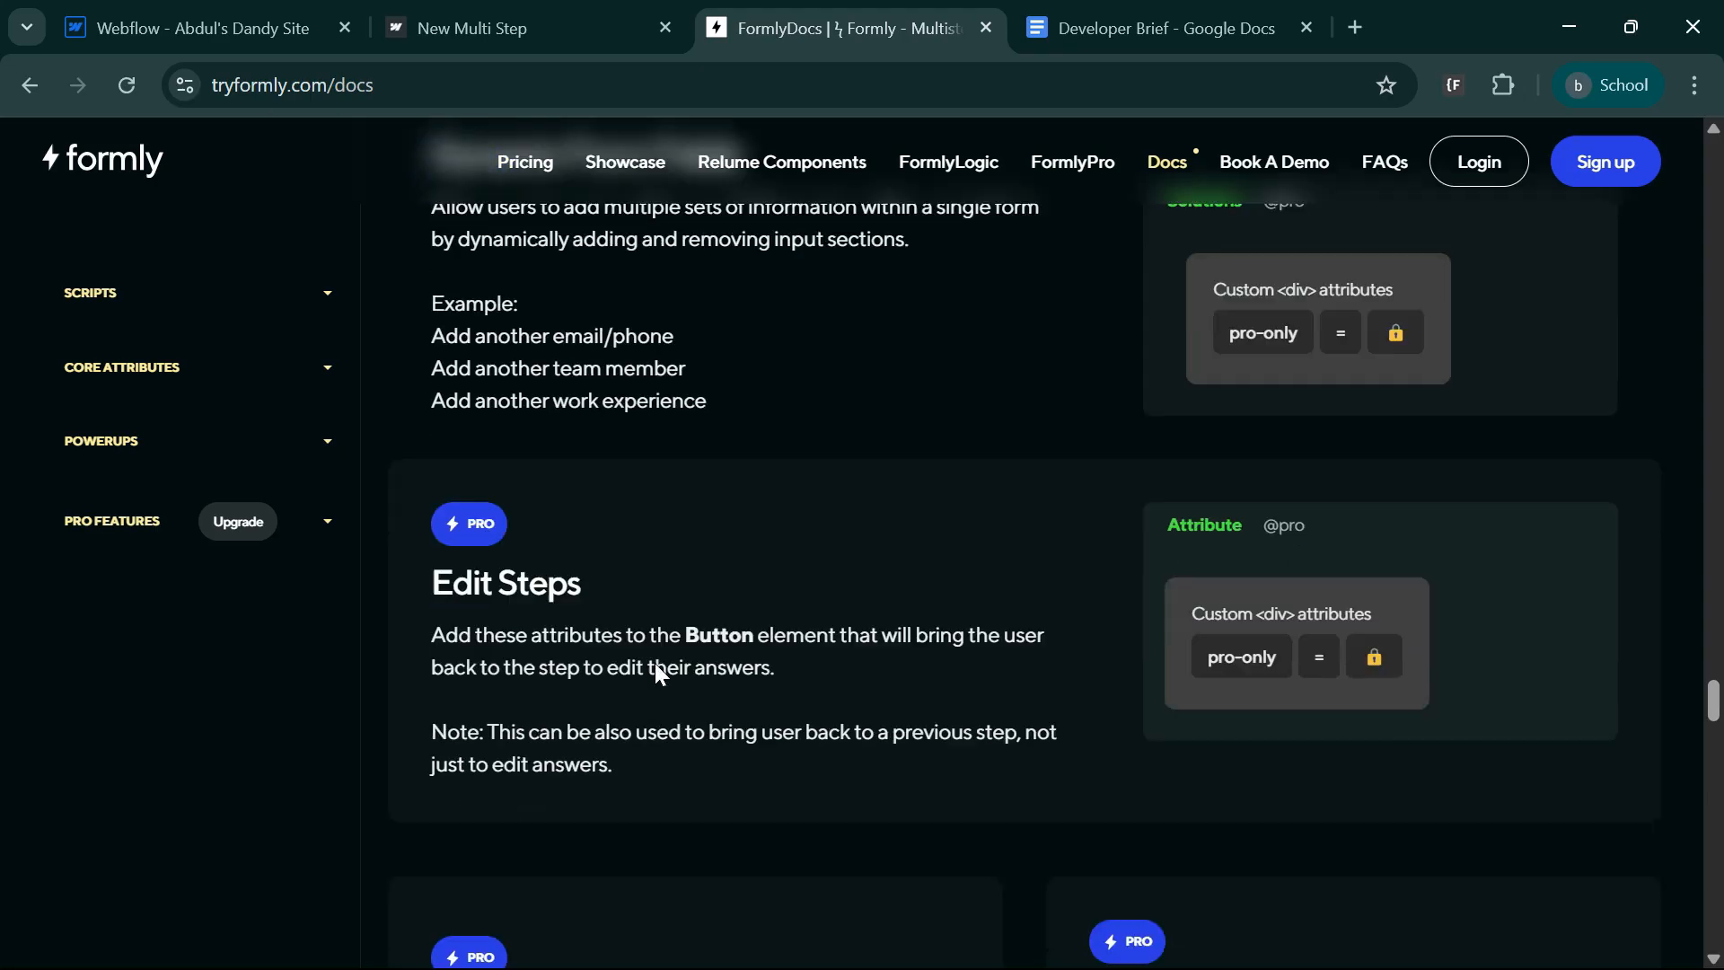
scroll(1275, 658, "down", 9)
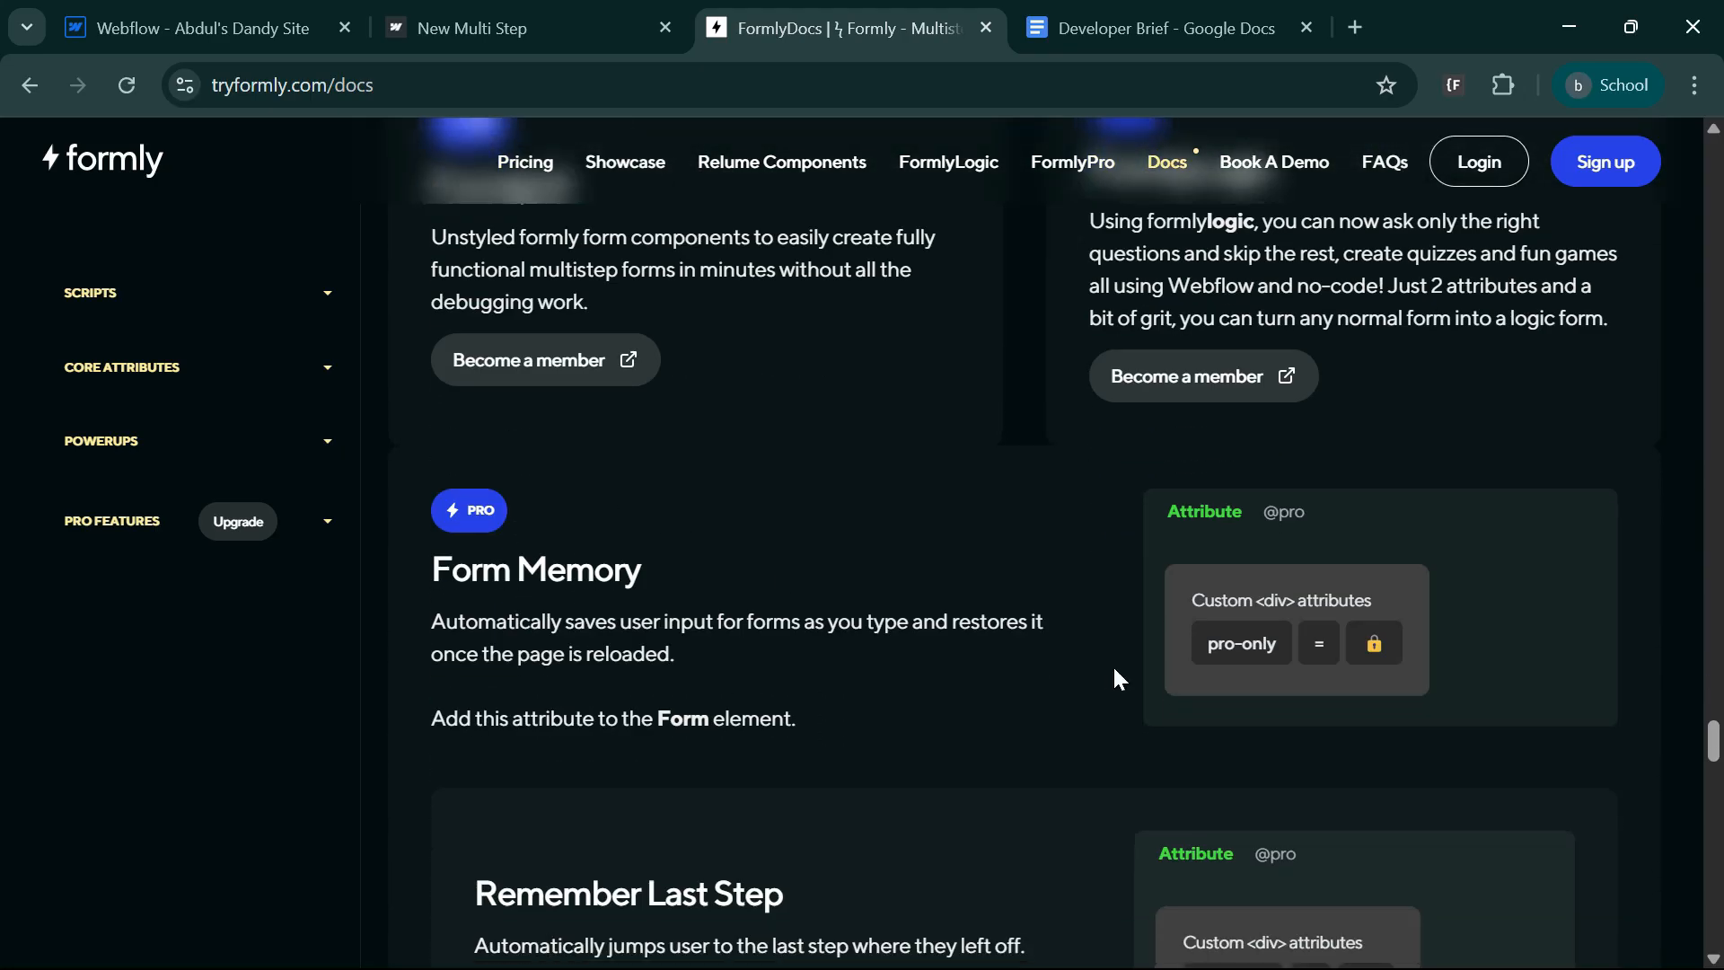
scroll(799, 726, "down", 5)
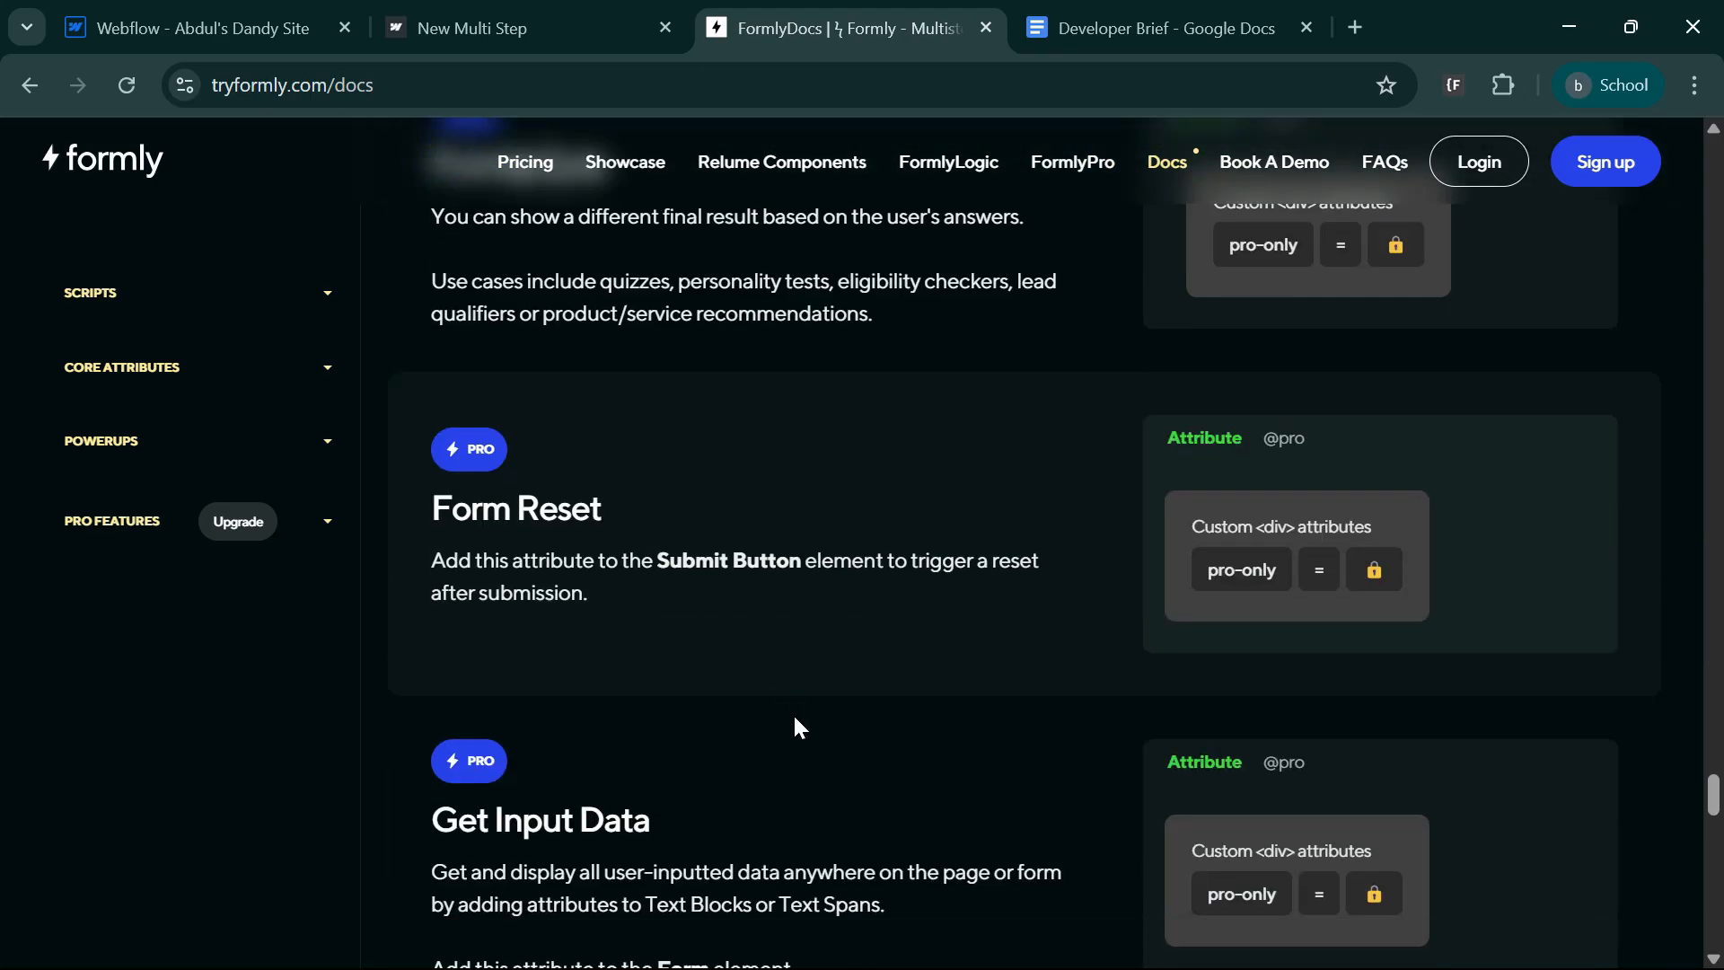
scroll(799, 599, "down", 2)
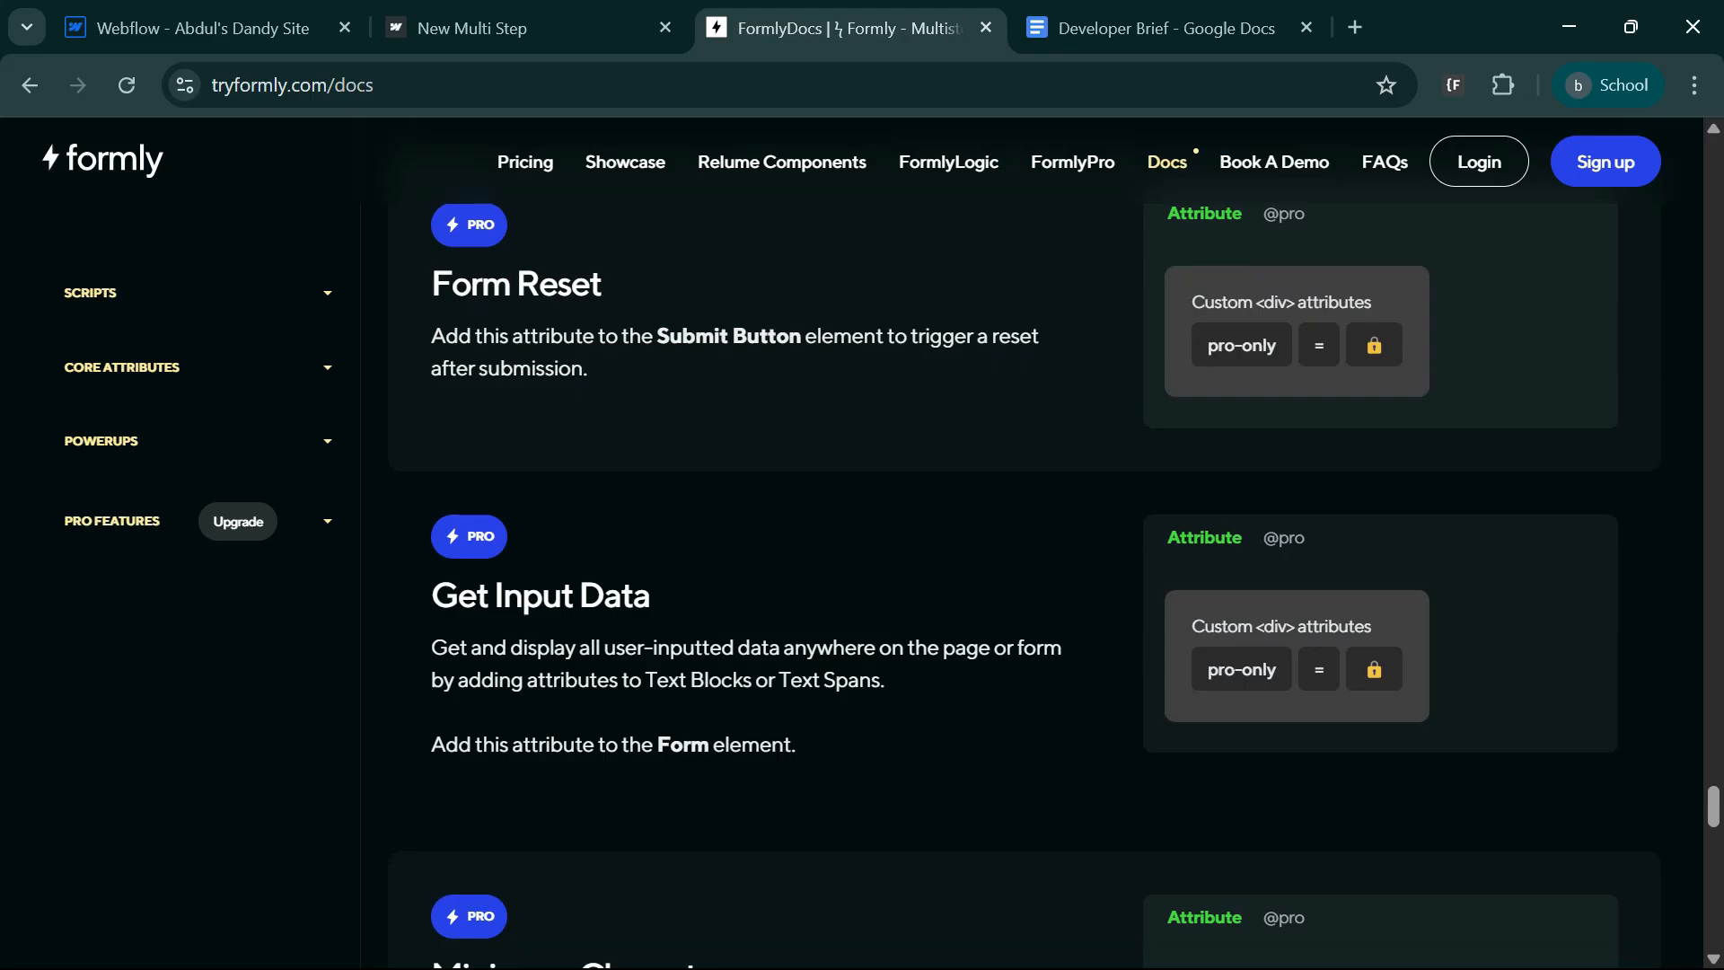
scroll(854, 623, "down", 2)
scroll(913, 820, "down", 5)
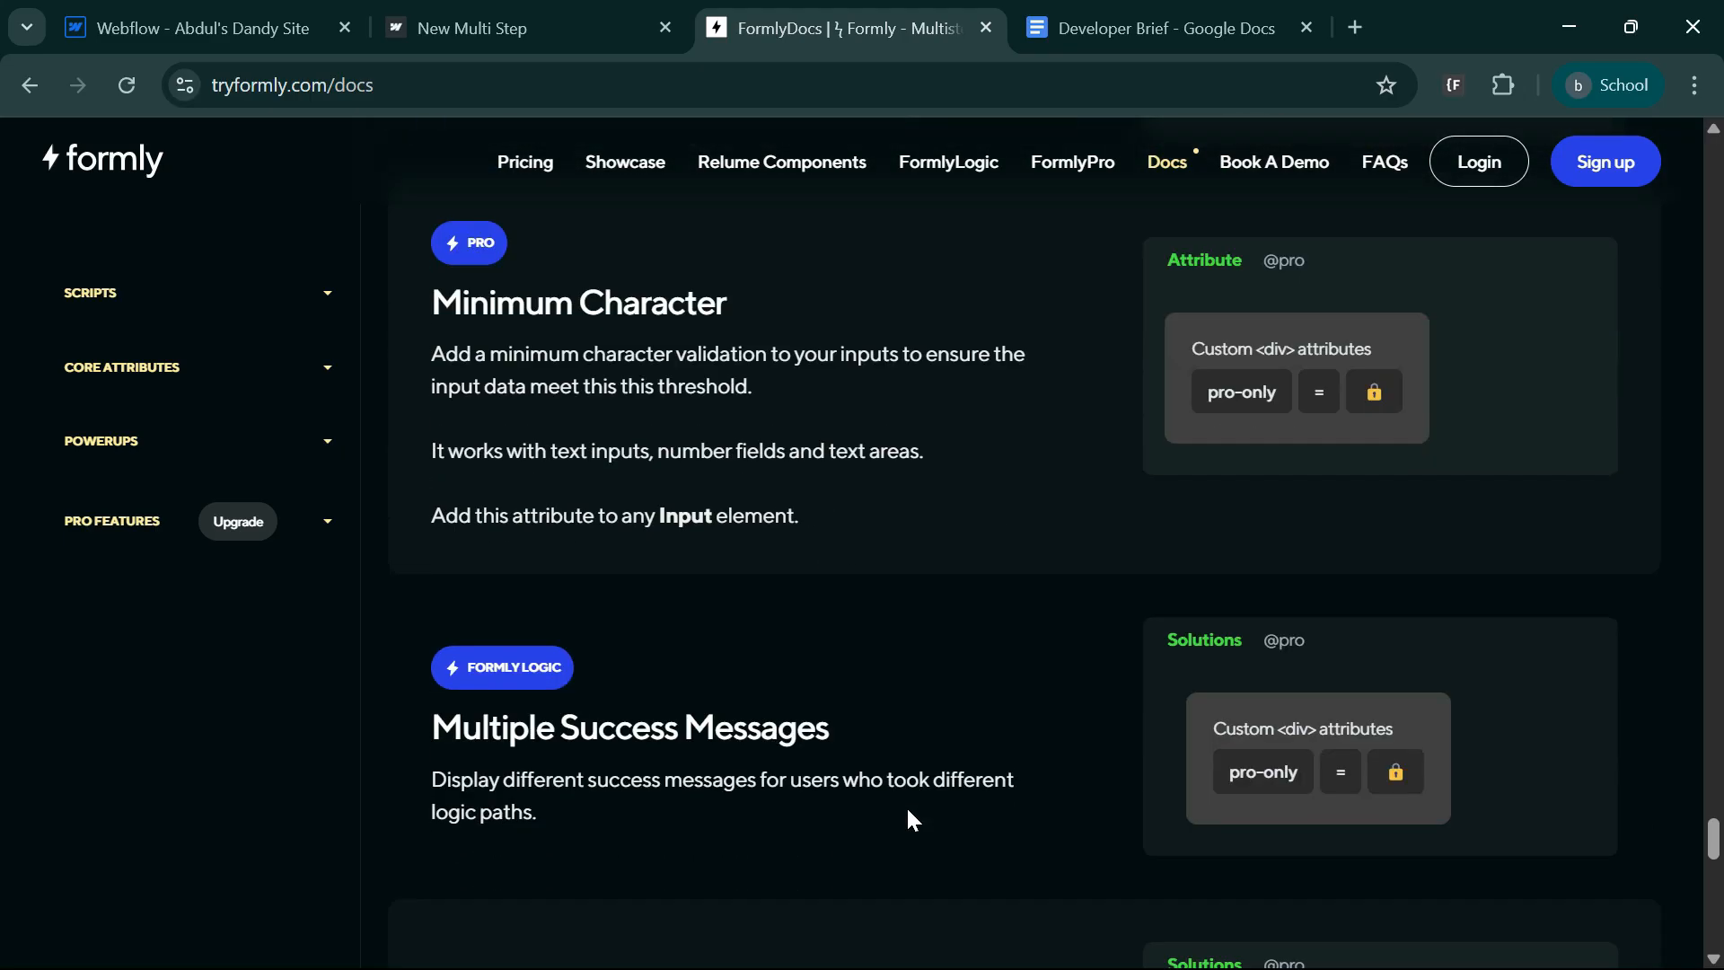
scroll(912, 820, "down", 2)
scroll(953, 688, "down", 2)
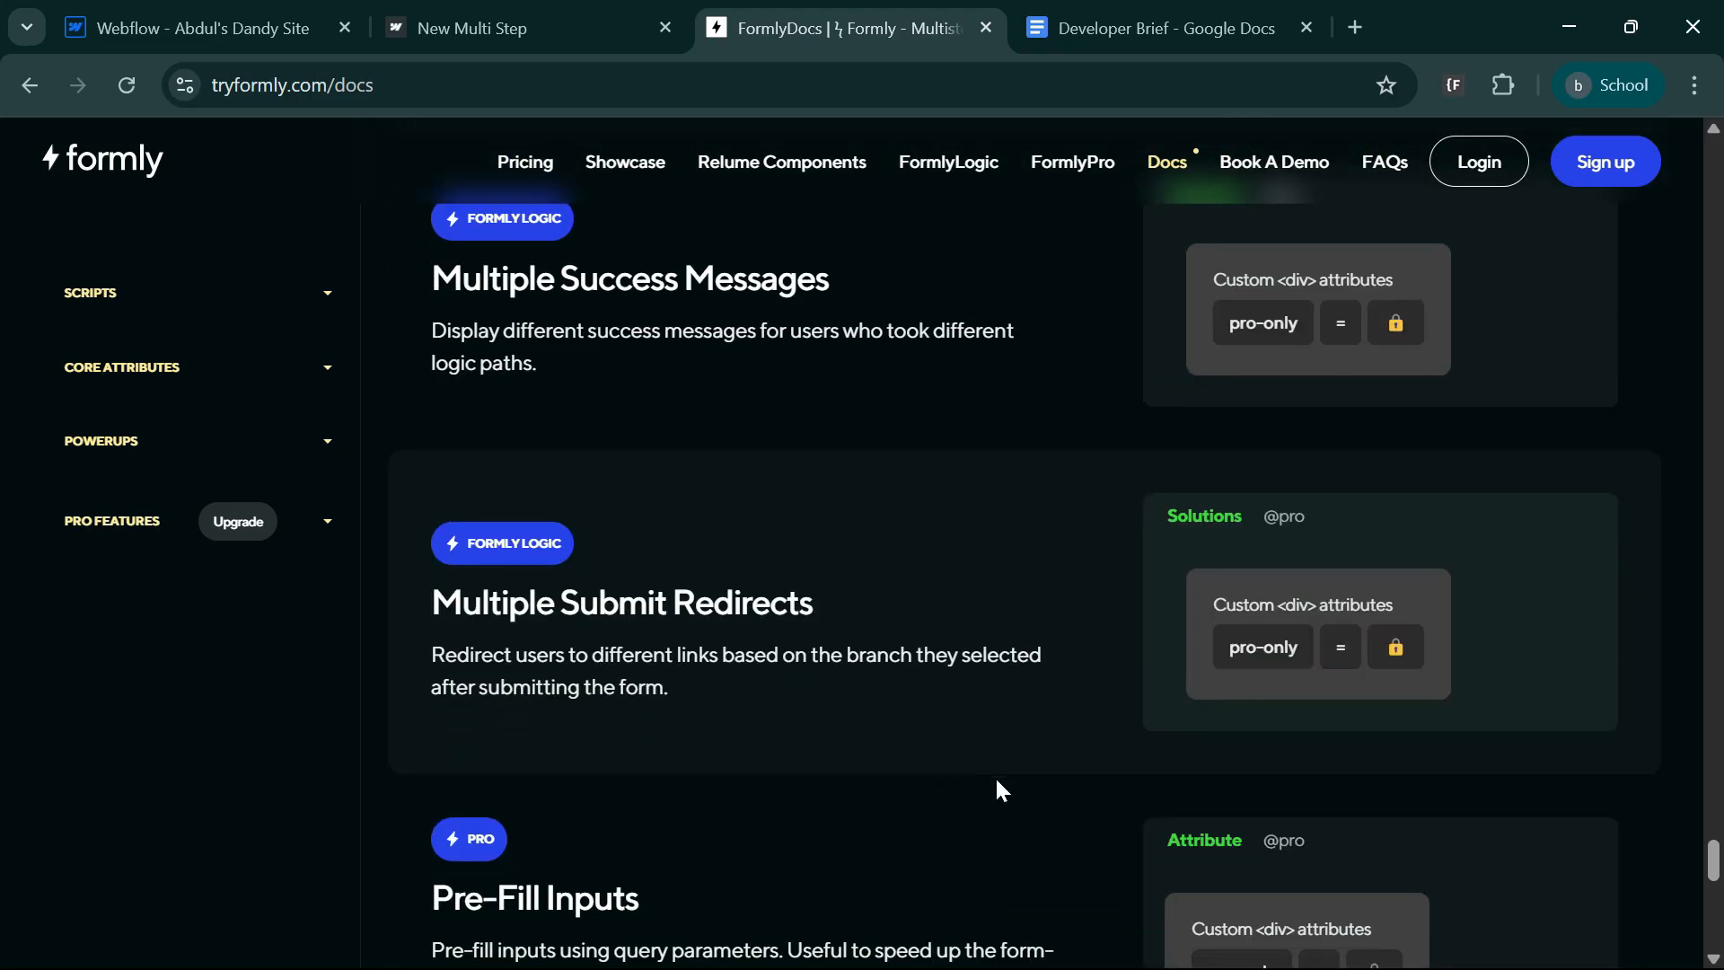
Return from the Formly docs to the Webflow Designer and check the options for adding a connected app to the form.
scroll(957, 793, "down", 2)
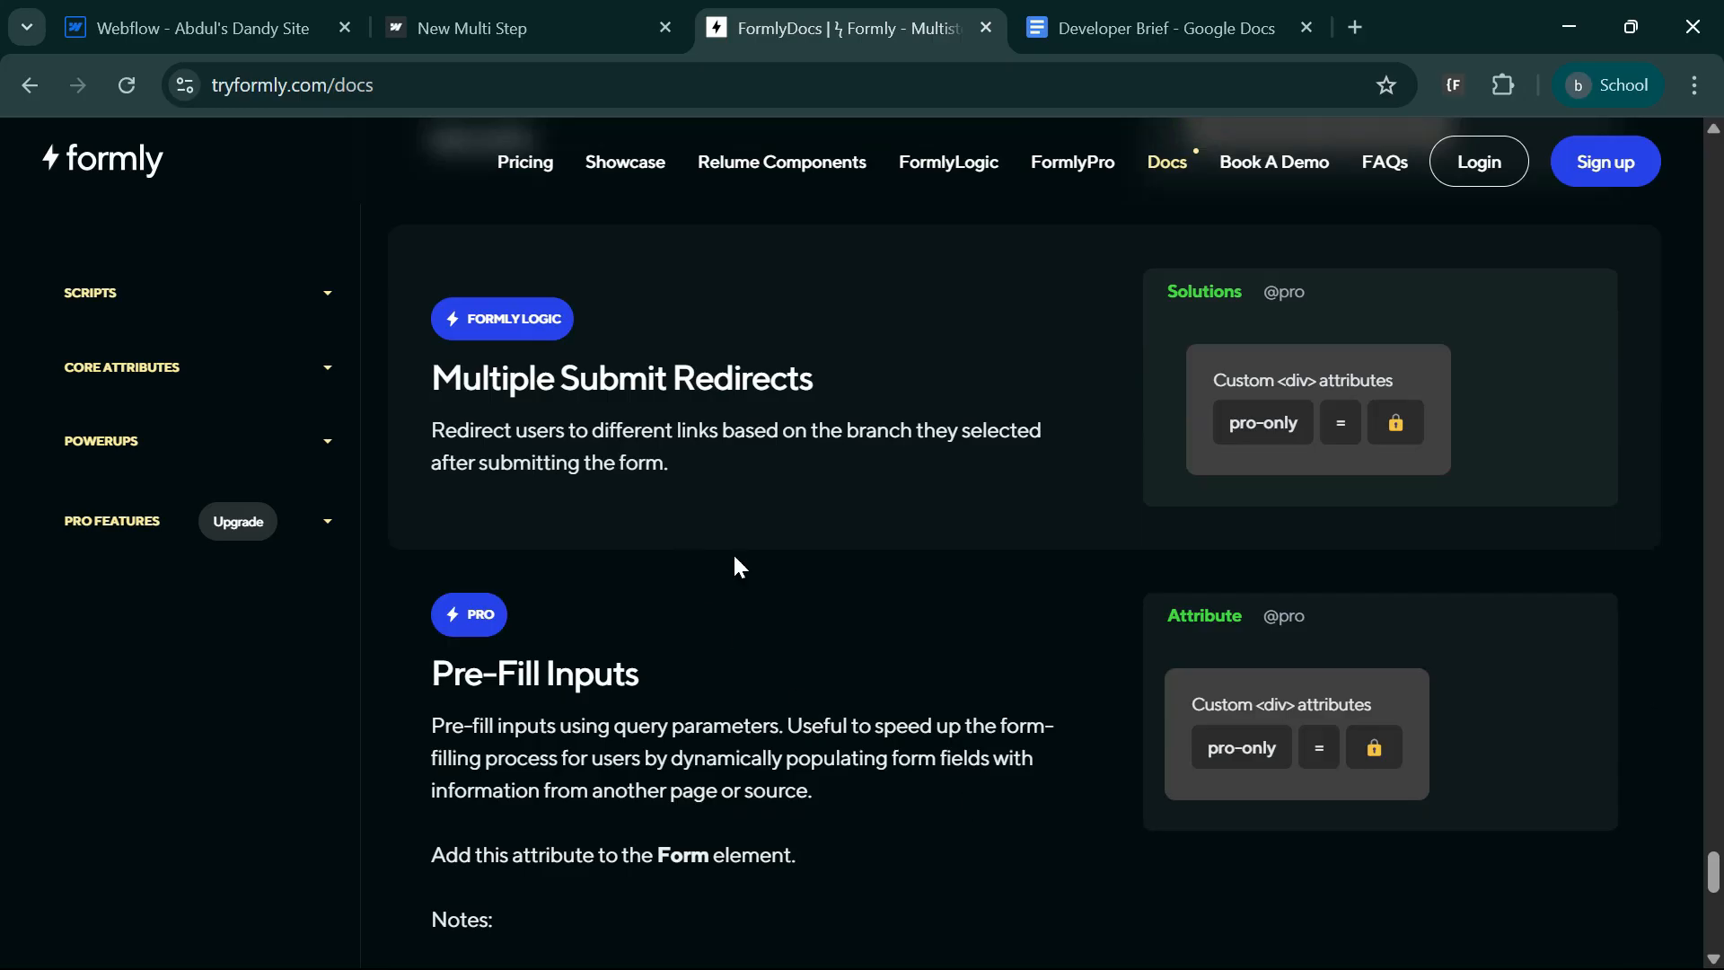
key("ctrl+1")
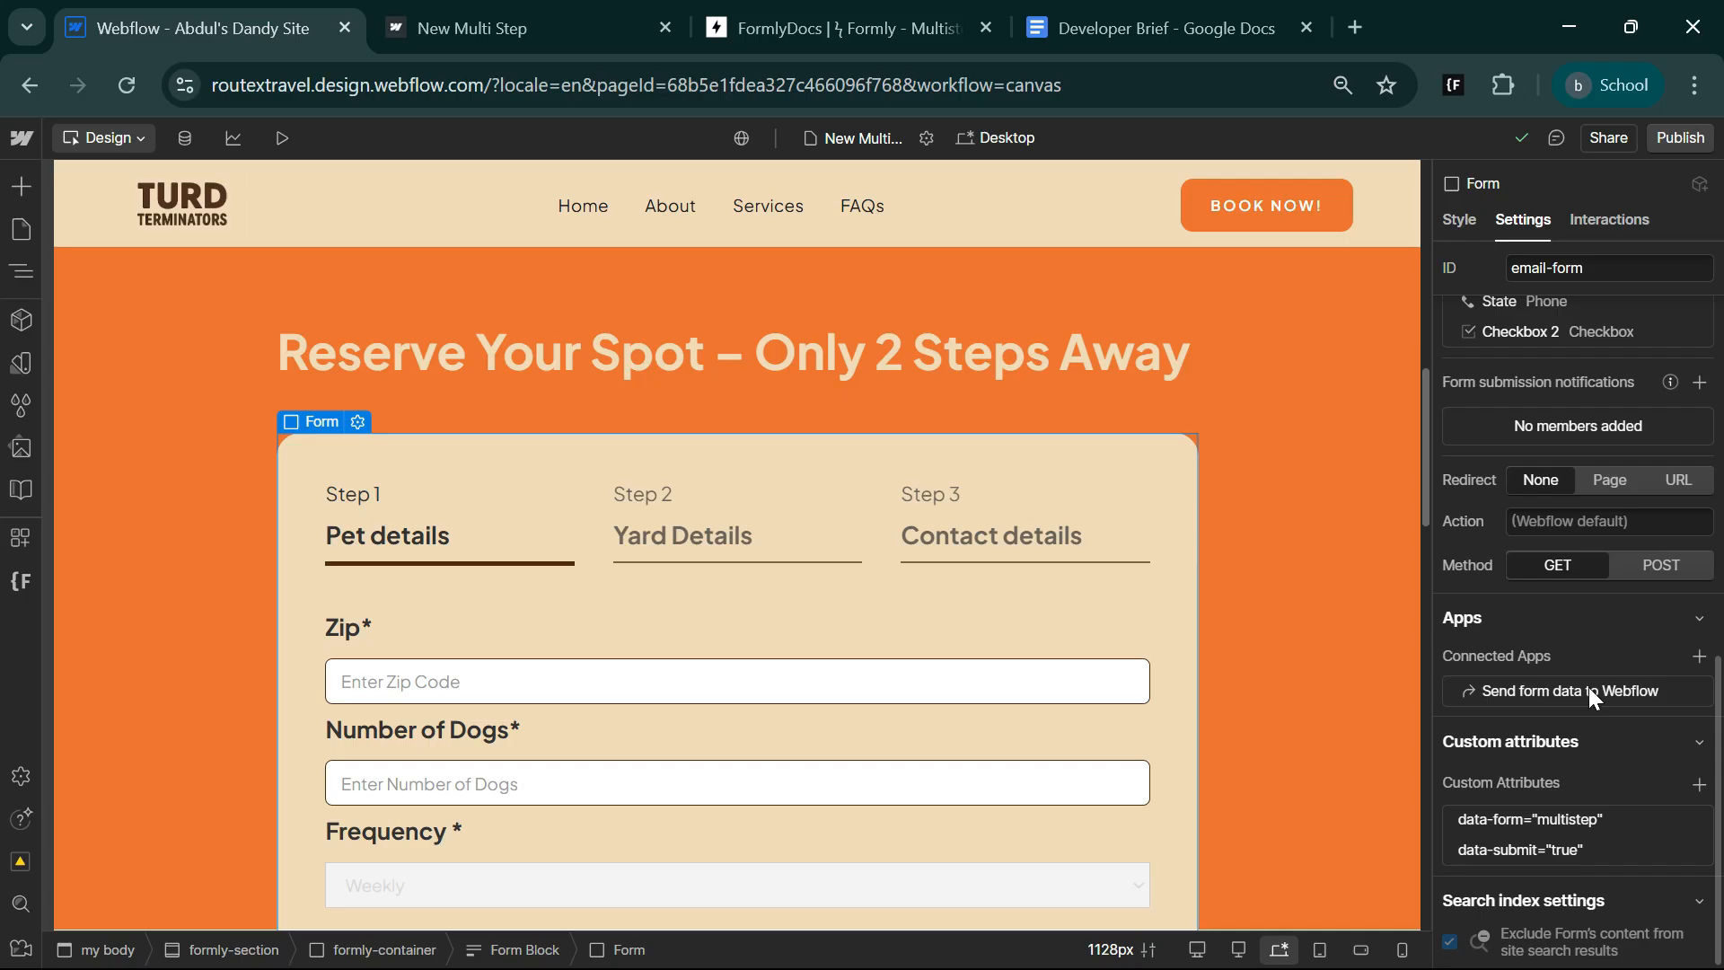
left_click(1700, 657)
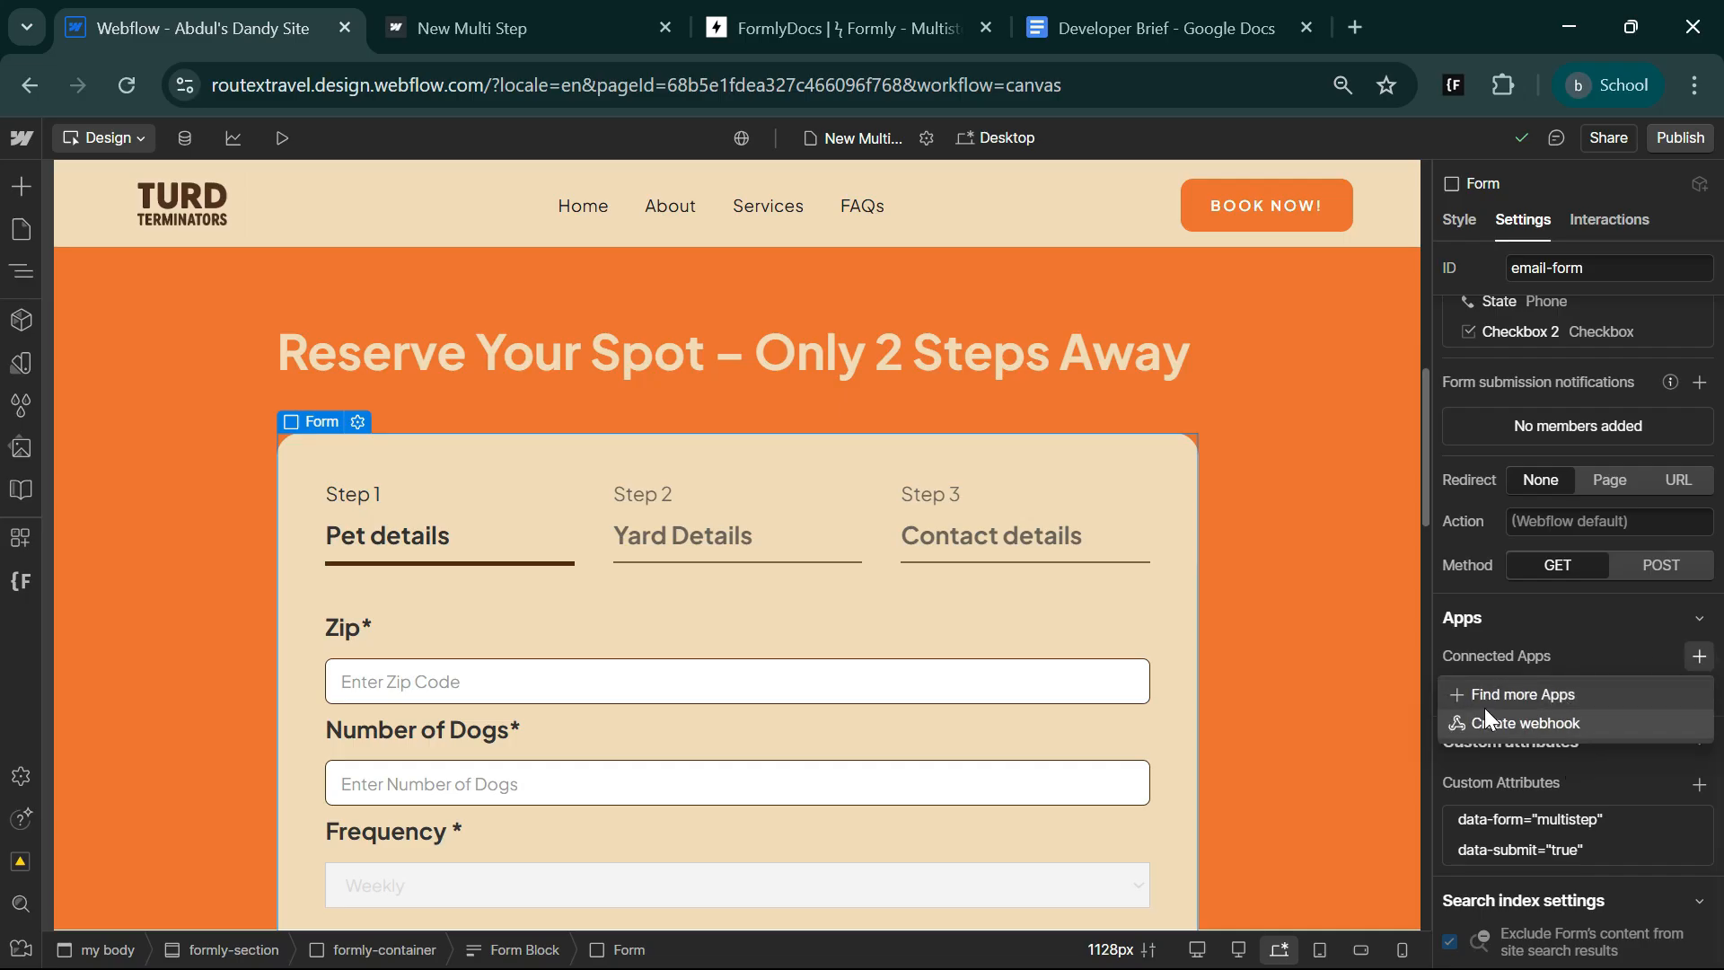
left_click(1583, 630)
Review the form's settings in the Designer, from its field list to the submission notifications, redirect and method.
scroll(1559, 828, "up", 5)
scroll(1559, 826, "up", 3)
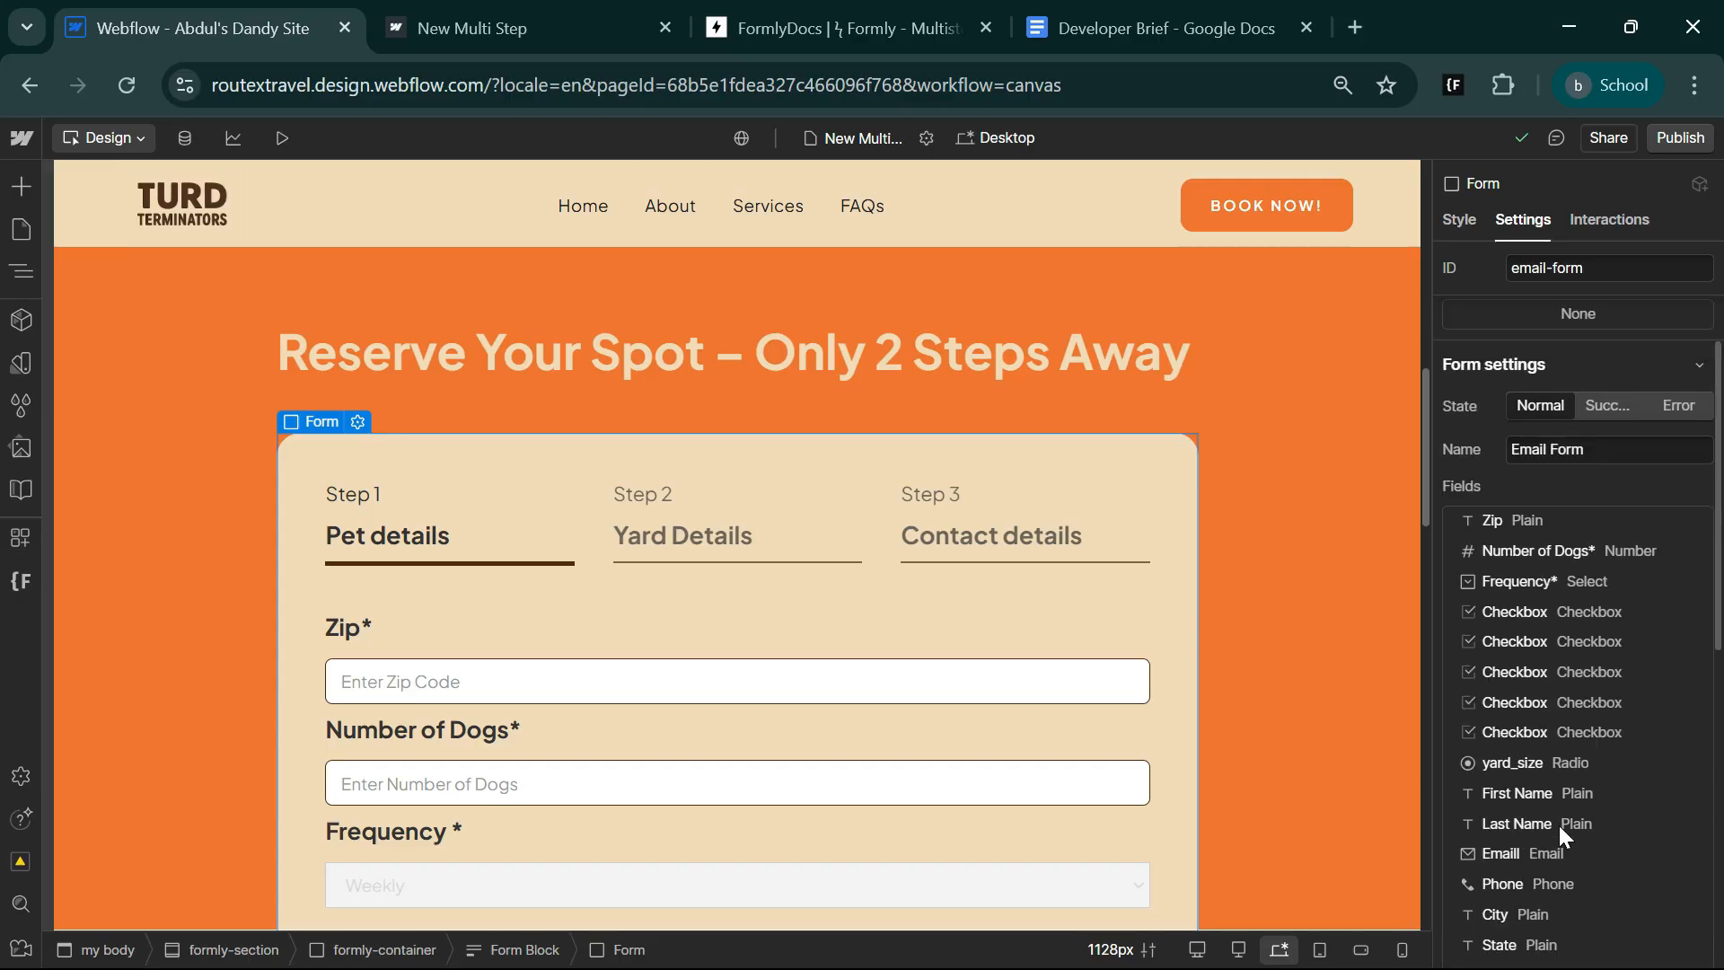
scroll(1500, 592, "down", 1)
scroll(1526, 664, "down", 2)
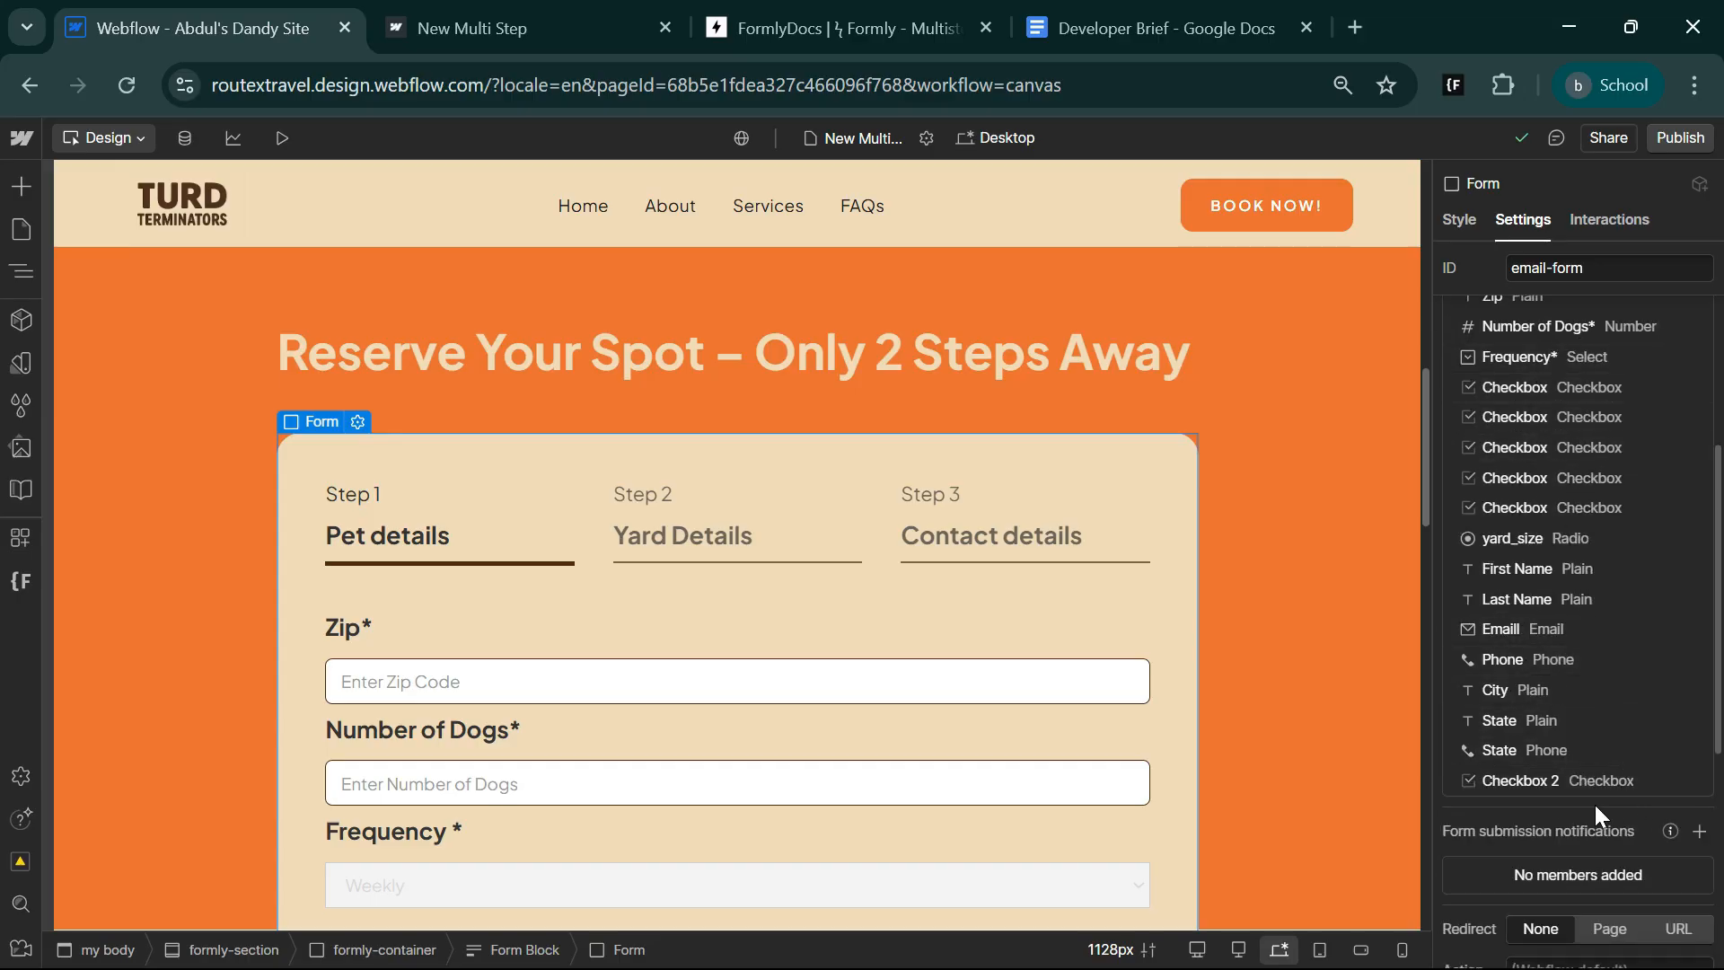
scroll(928, 790, "down", 3)
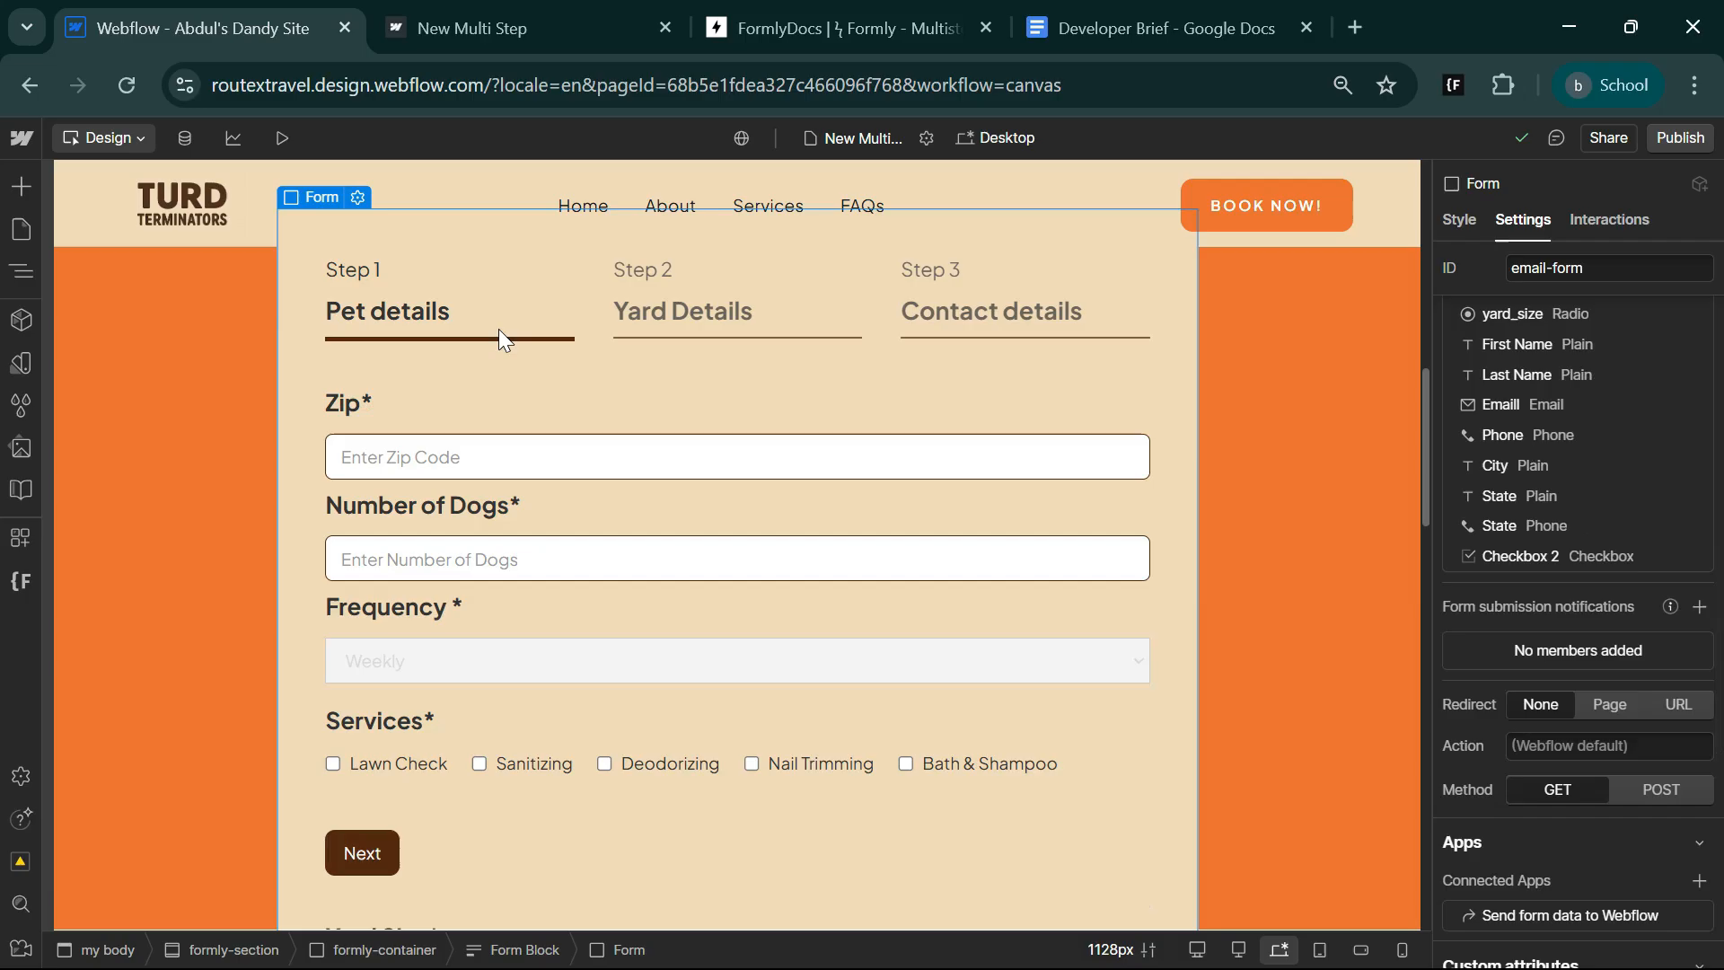
Switch to the published New Multi Step page and view the form from its heading at the Pet details step.
left_click(536, 25)
scroll(624, 678, "up", 5)
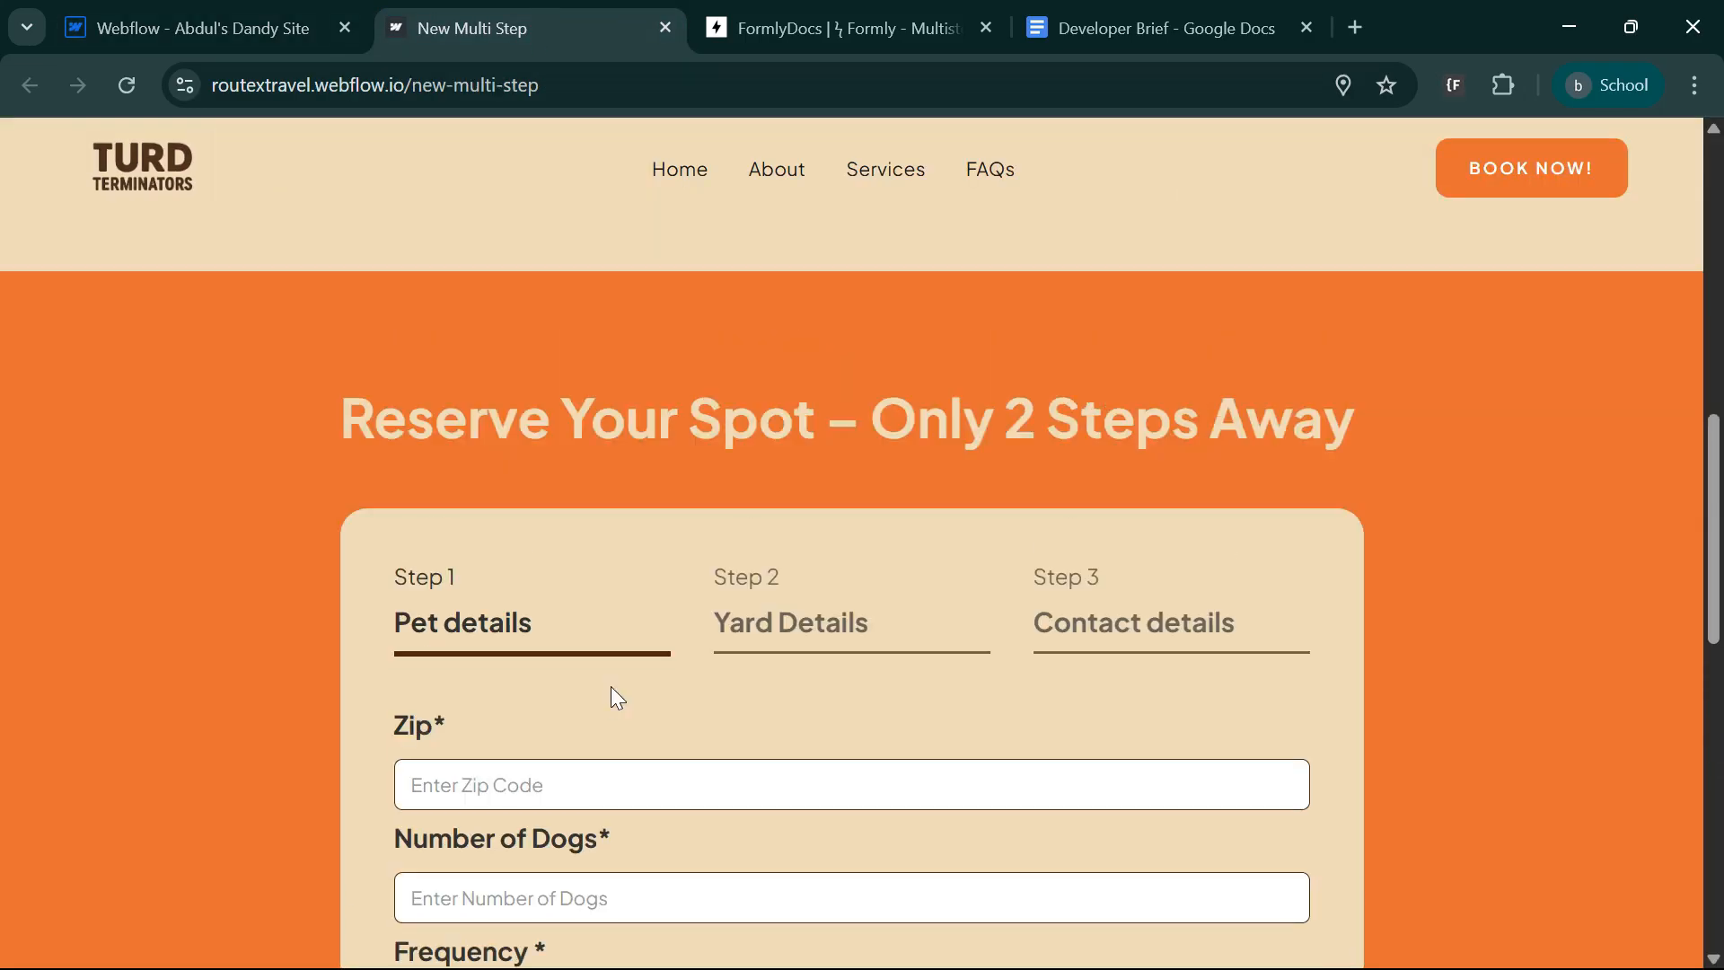